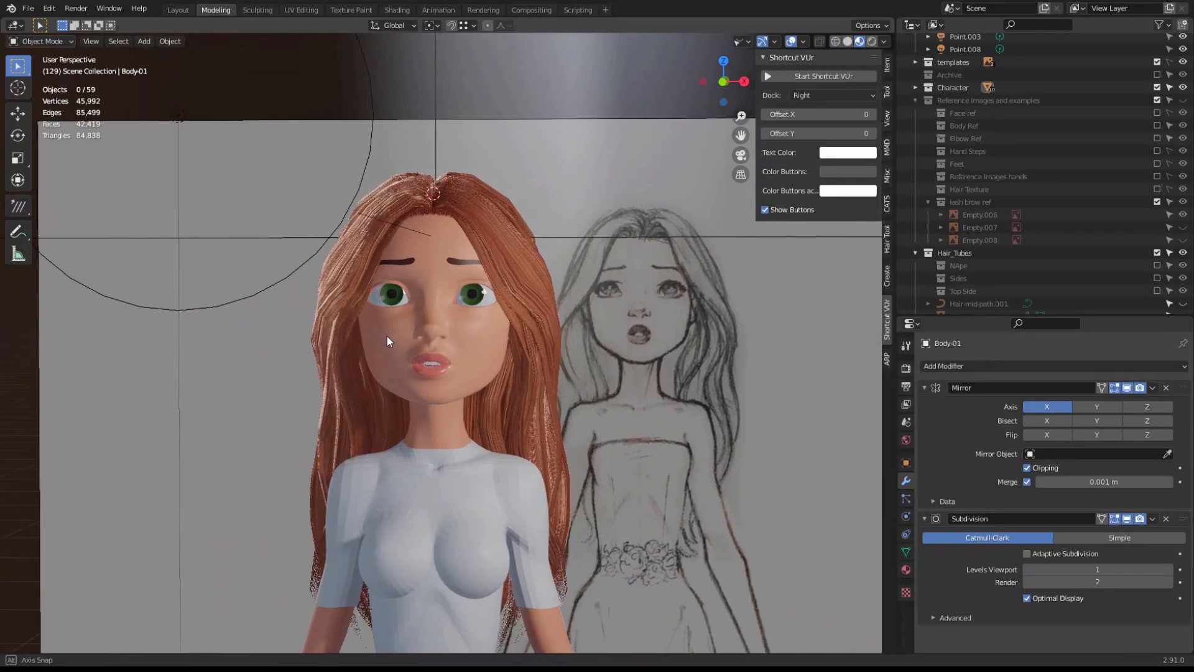
Switch the character's body to Sculpt Mode and initialize its face sets by loose parts
middle_drag(387, 337, 357, 341)
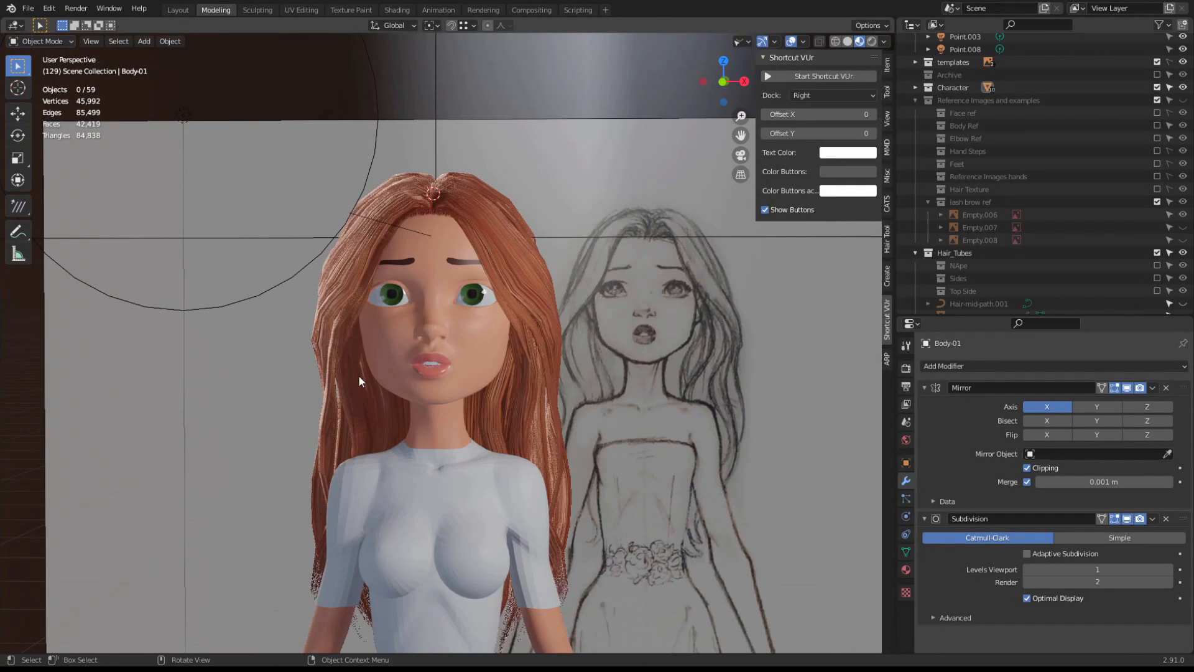
scroll(343, 368, up, 2)
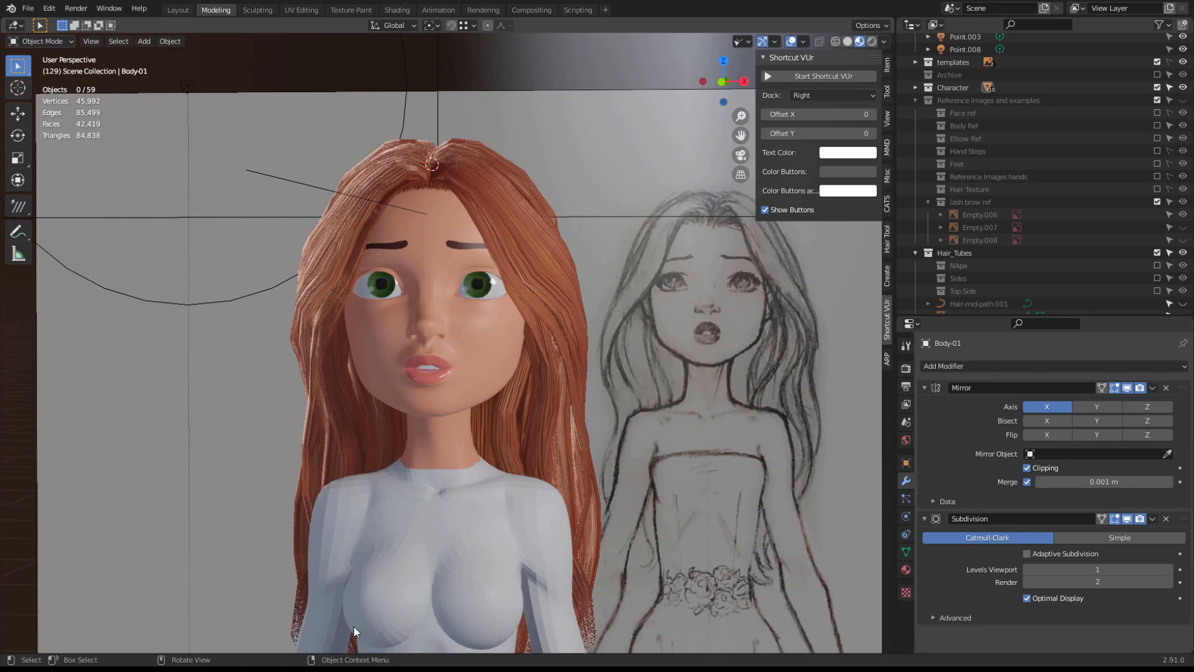
scroll(353, 465, up, 1)
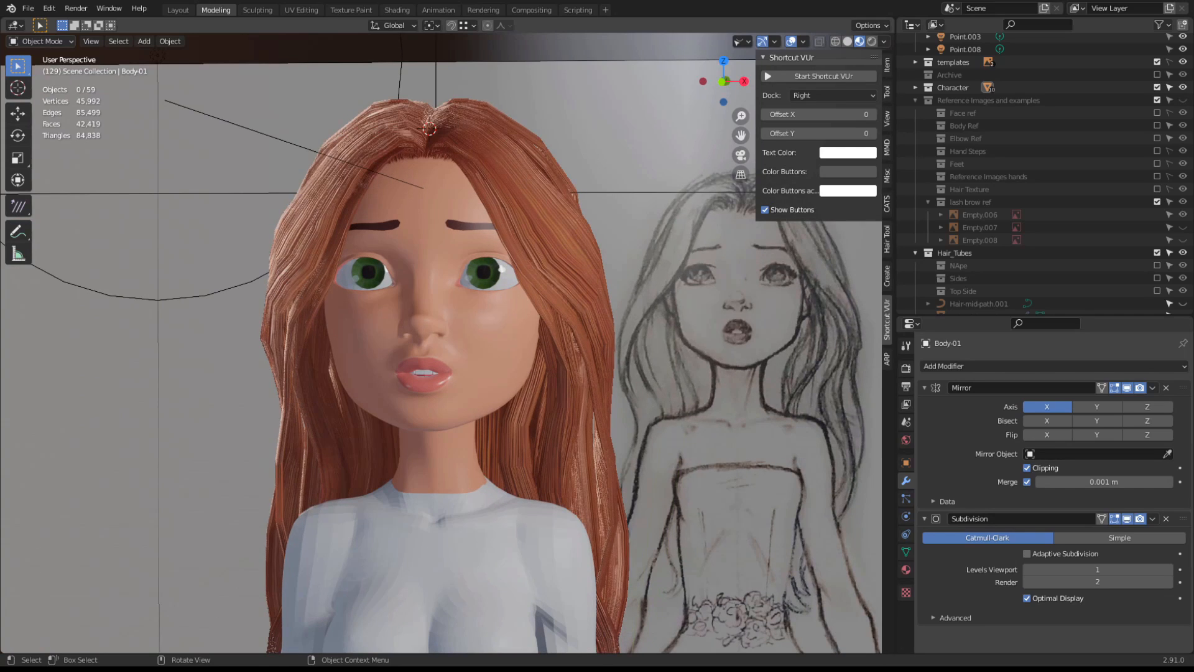
scroll(389, 322, down, 4)
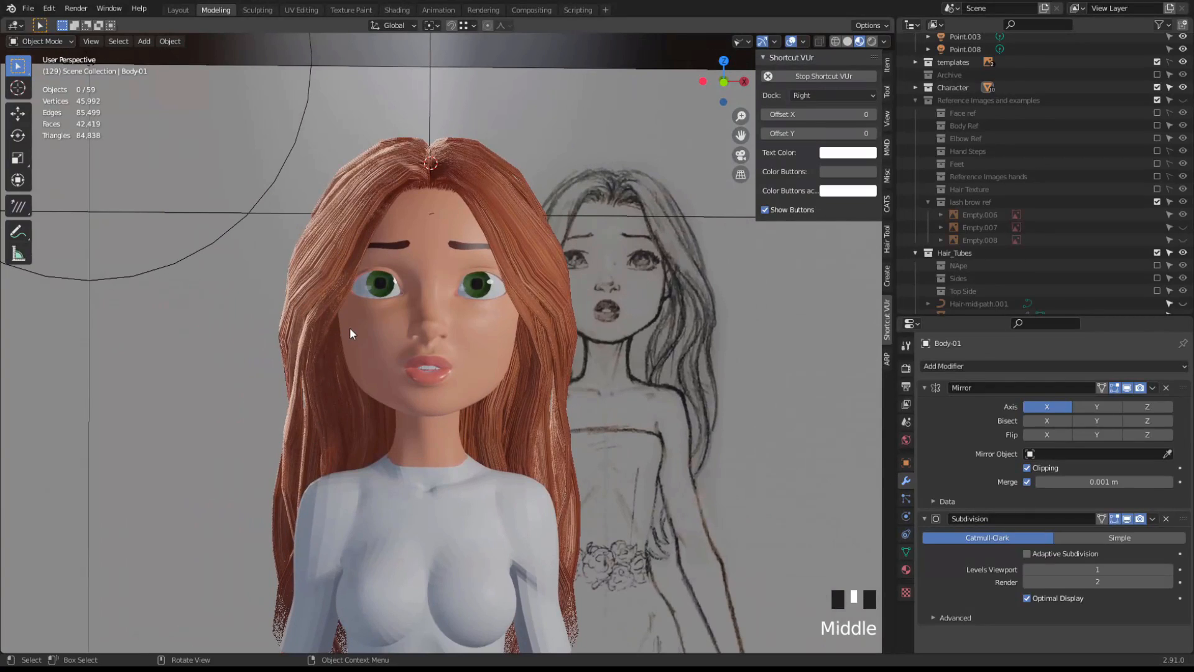
click(380, 321)
click(52, 43)
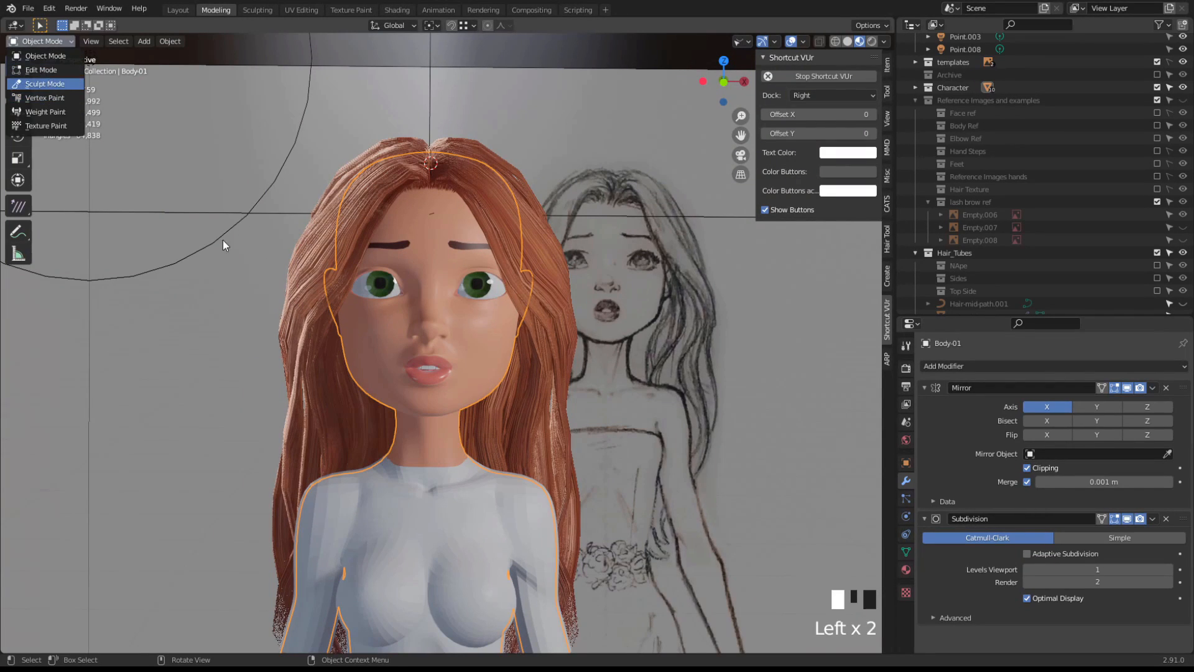
click(179, 41)
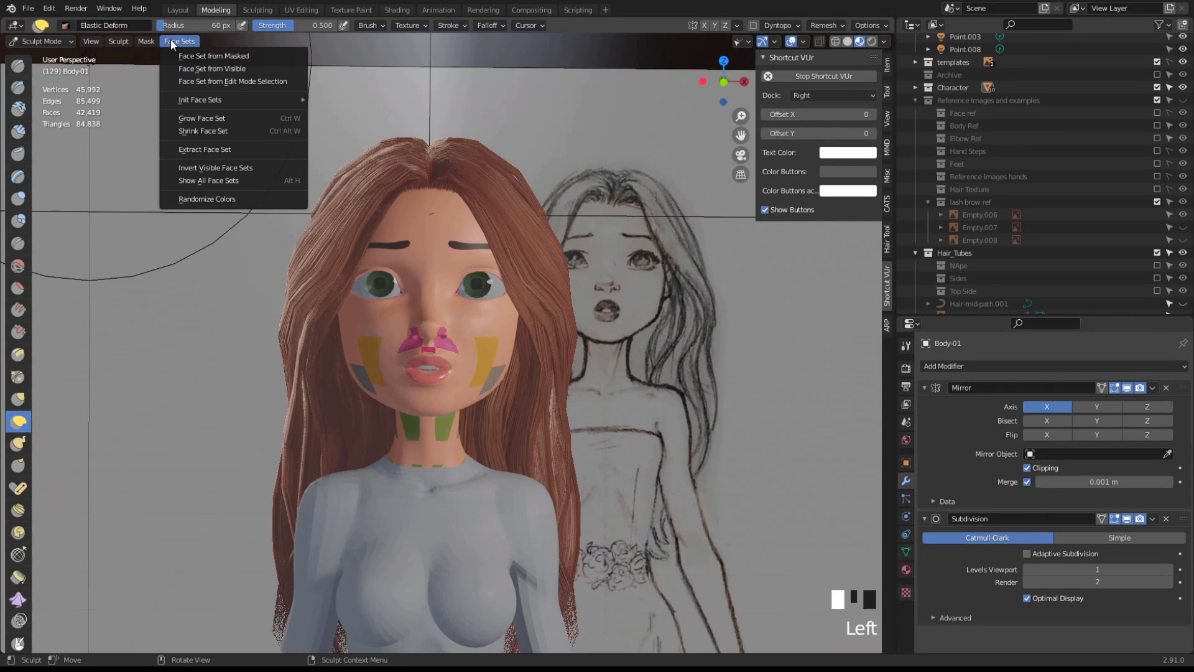
mouse_move(200, 98)
click(344, 99)
Pull the jaw corner and lower cheek slightly inward with small Elastic Deform strokes, comparing the face shape with the sketch
scroll(493, 410, up, 2)
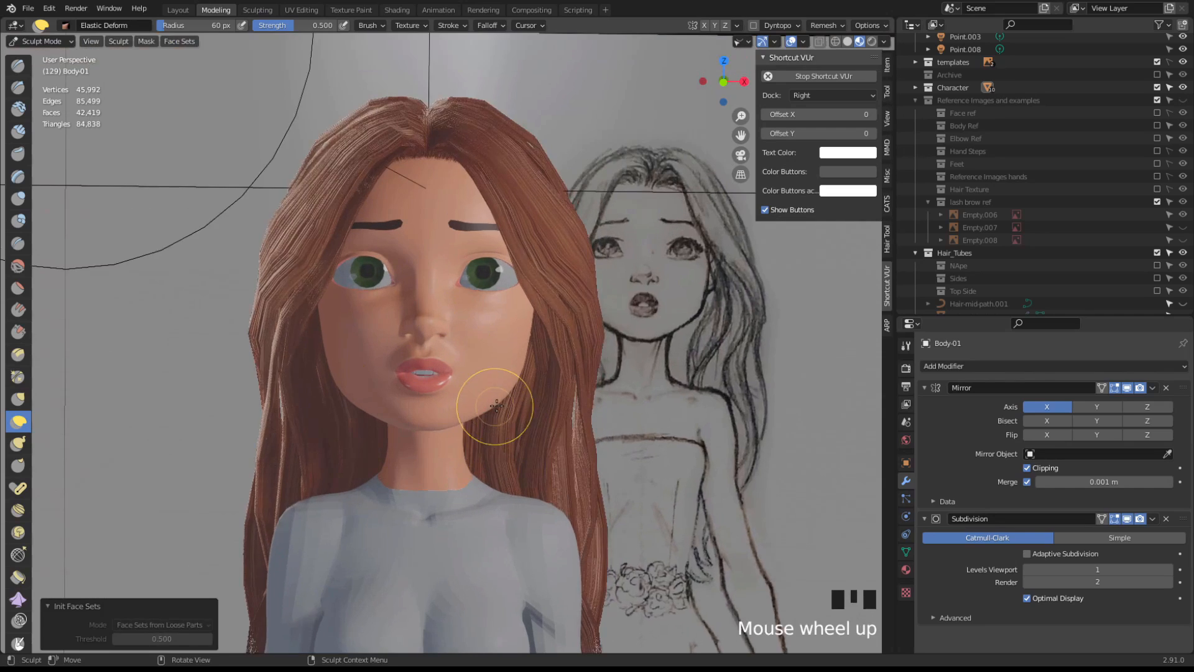
middle_drag(494, 409, 646, 359)
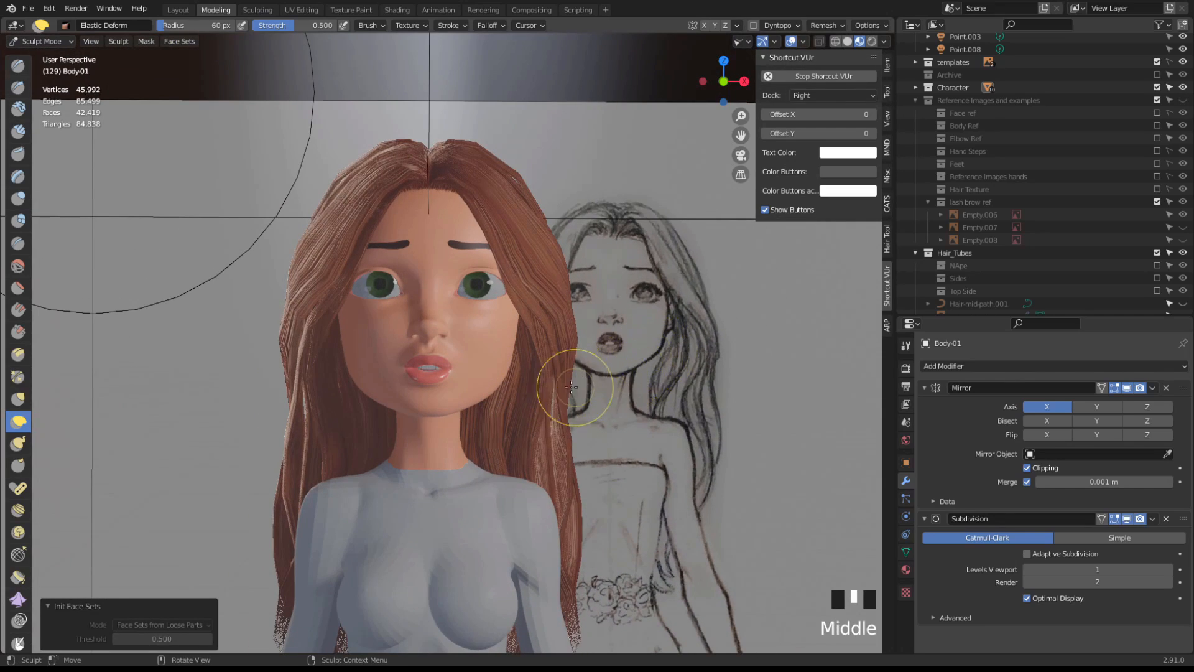
scroll(699, 295, up, 1)
middle_drag(585, 328, 639, 357)
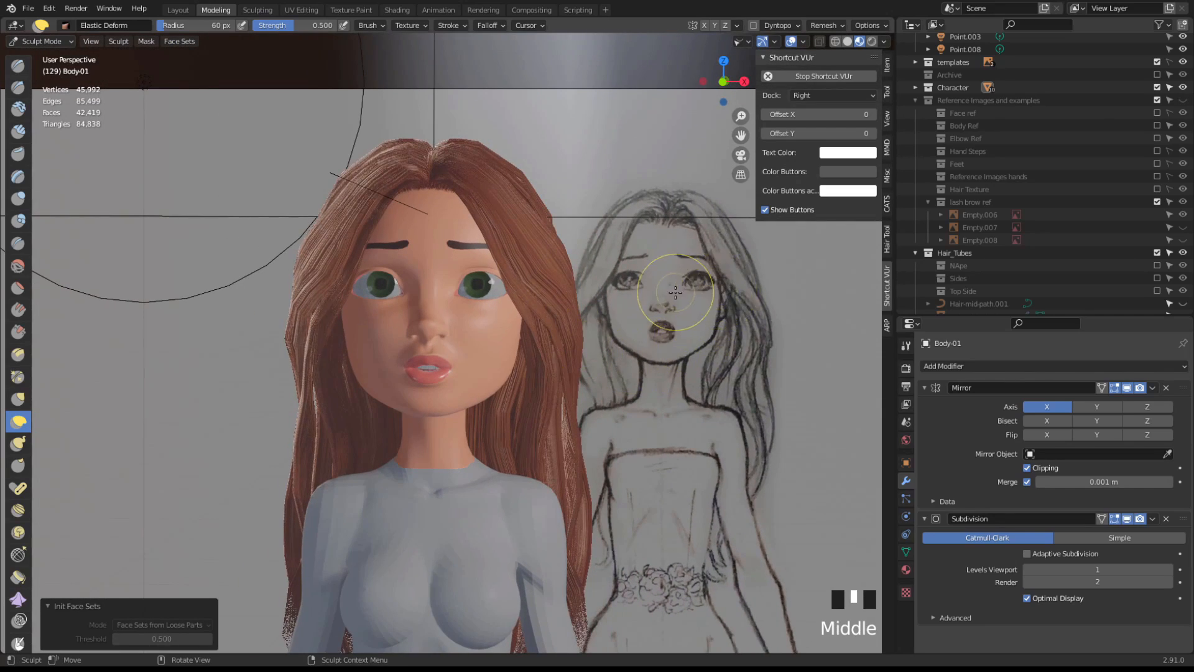
middle_drag(418, 397, 427, 390)
scroll(427, 392, up, 1)
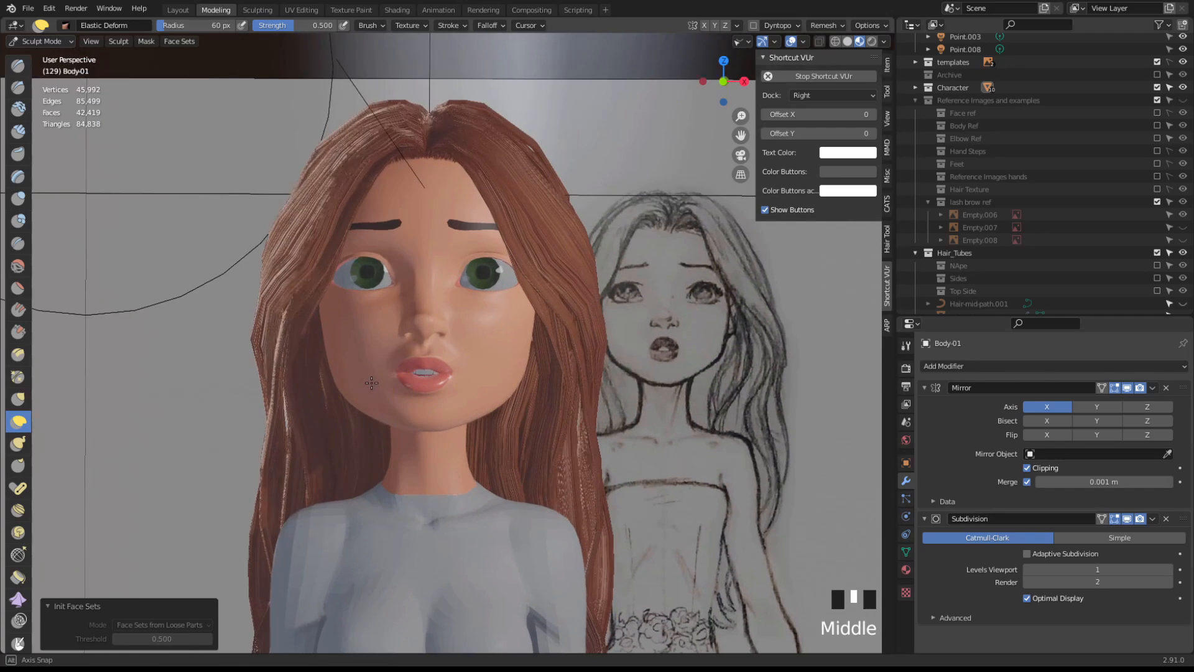
scroll(491, 404, up, 1)
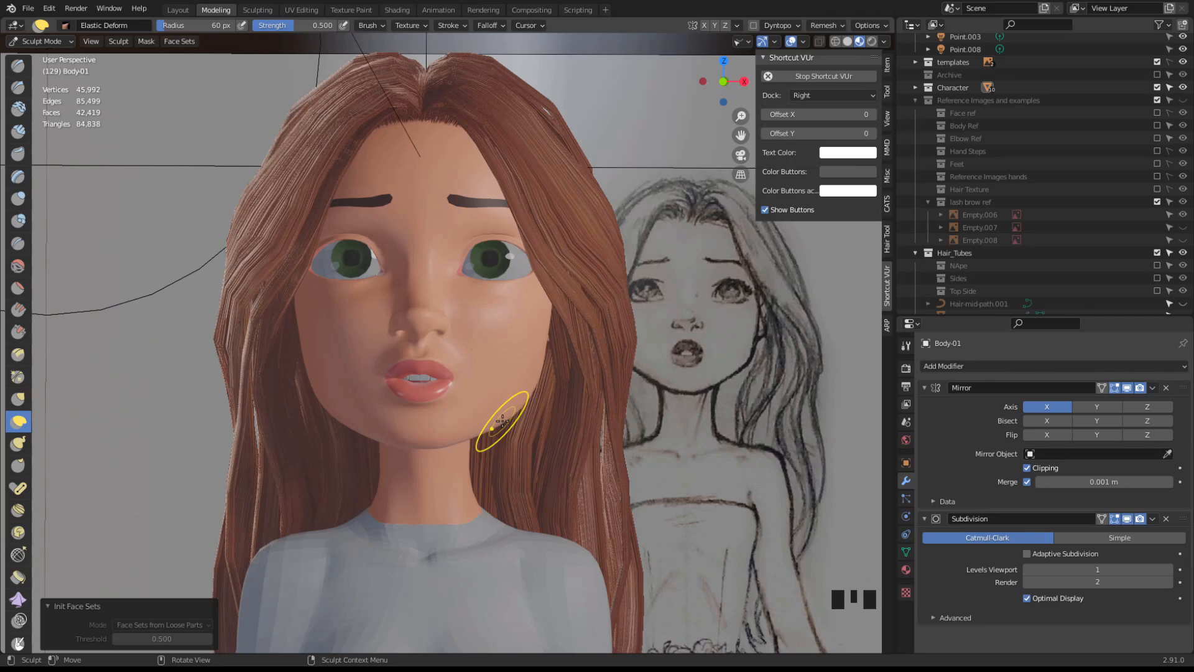
key(shift+z)
click(489, 428)
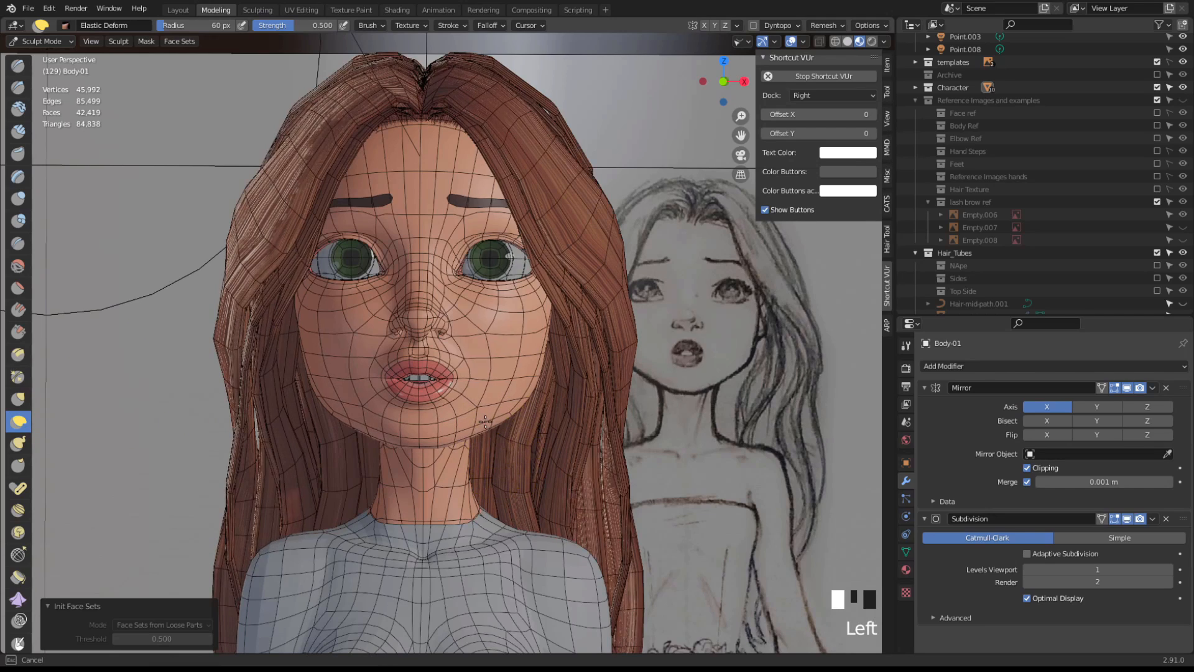
key(shift+z)
drag(495, 424, 490, 418)
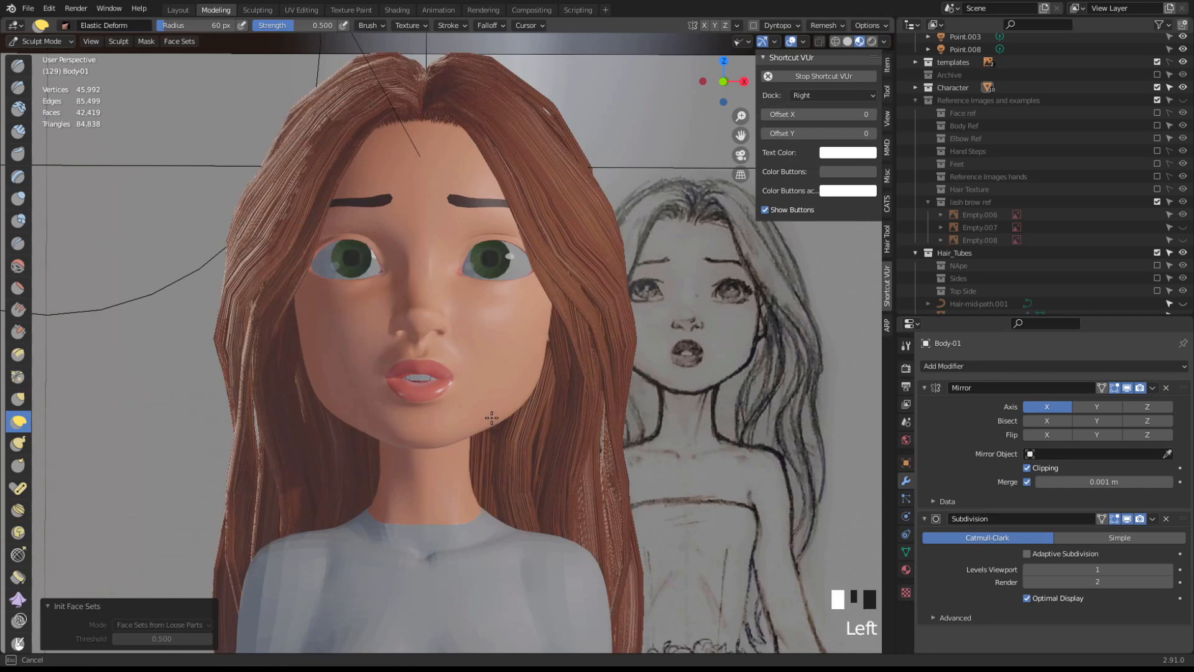
drag(540, 373, 539, 368)
Refine the jawline and outer cheek with small Elastic Deform strokes, inspecting the wireframe with and without subdivision
middle_drag(525, 381, 615, 404)
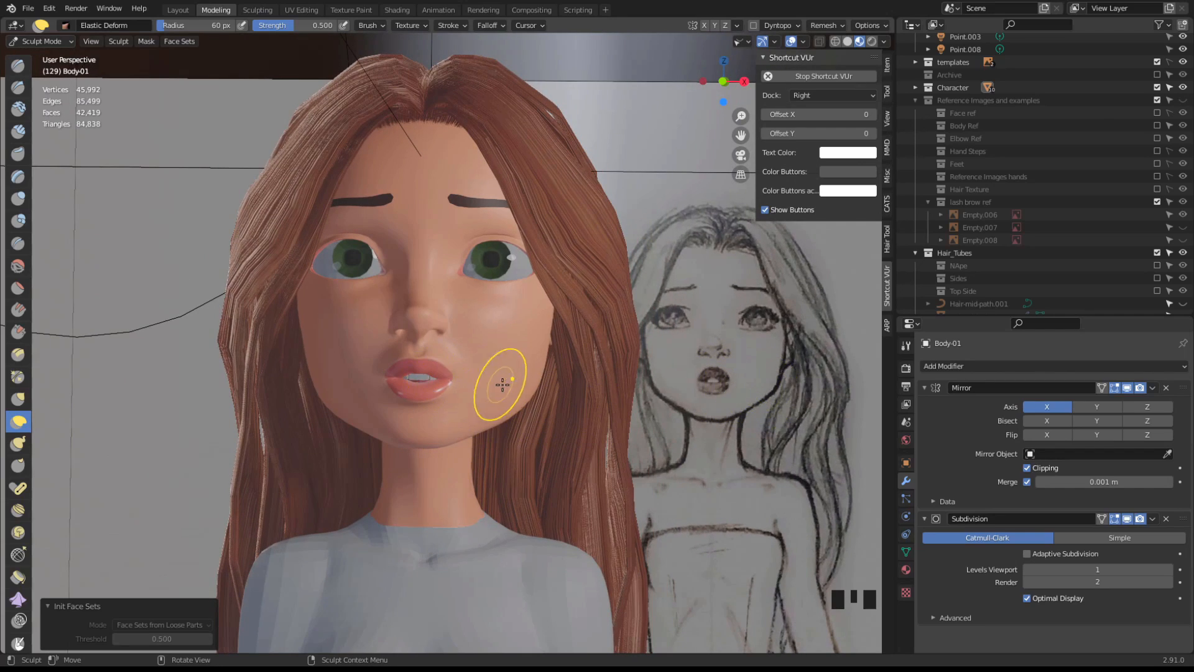
scroll(624, 428, up, 2)
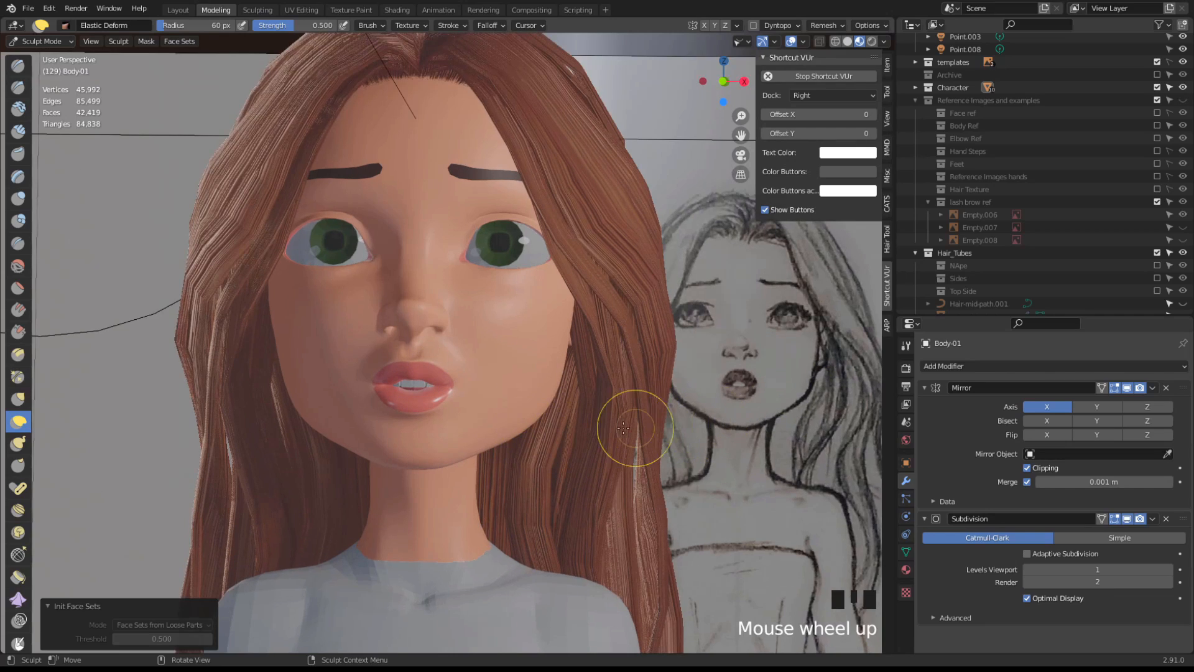
mouse_move(516, 434)
mouse_down()
mouse_move(501, 438)
mouse_move(519, 425)
mouse_up()
key(shift+z)
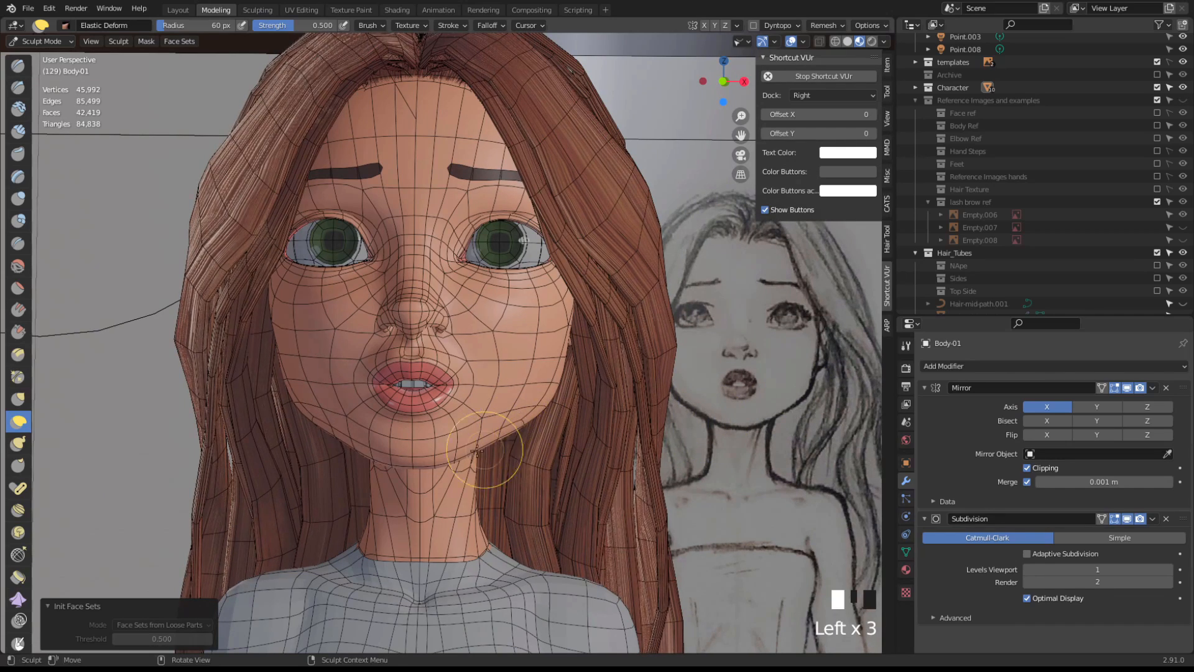
click(1127, 519)
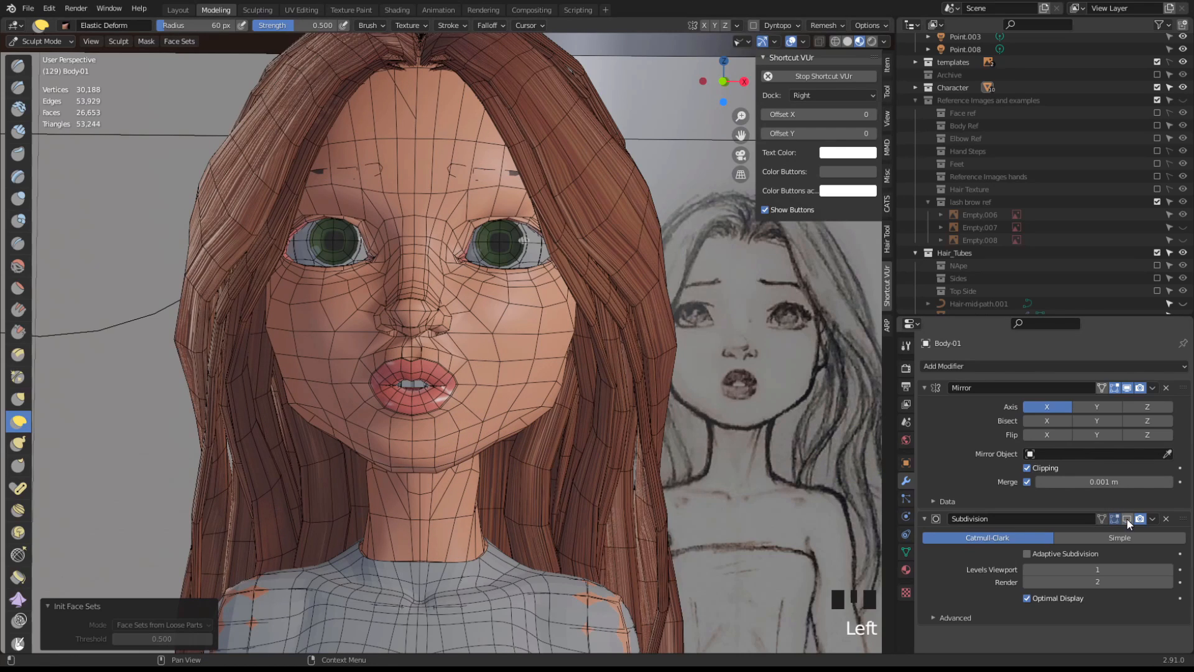
click(1128, 518)
drag(524, 426, 526, 417)
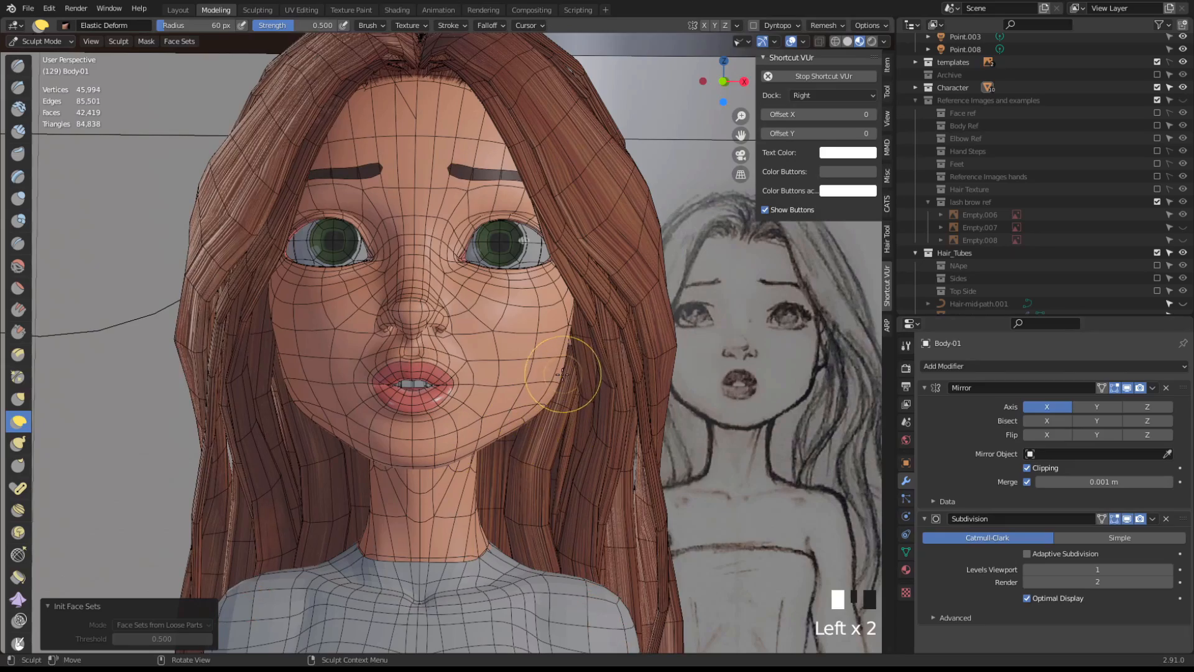
drag(563, 373, 558, 379)
Adjust the lower edge of the chin with an Elastic Deform stroke and return to the shaded display without wireframe
mouse_move(500, 431)
middle_down()
mouse_move(435, 487)
mouse_move(434, 458)
mouse_move(458, 488)
middle_up()
scroll(478, 470, down, 2)
scroll(435, 466, up, 2)
drag(438, 464, 452, 463)
scroll(453, 471, down, 2)
key(shift+z)
middle_drag(448, 479, 454, 458)
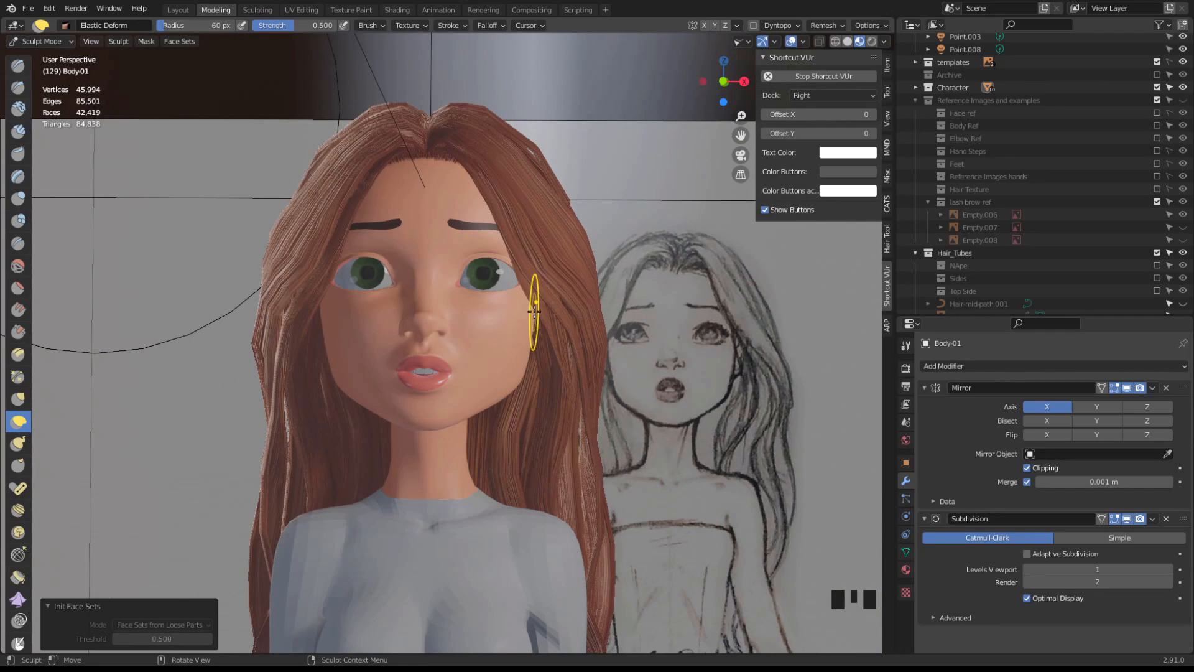
Try to push the side of the face beside the ear inward with Elastic Deform, and undo it
key(shift+z)
mouse_move(534, 310)
mouse_down()
mouse_move(539, 351)
mouse_move(521, 315)
mouse_up()
key(shift+z)
key(shift+z)
key(ctrl+z)
key(ctrl+z)
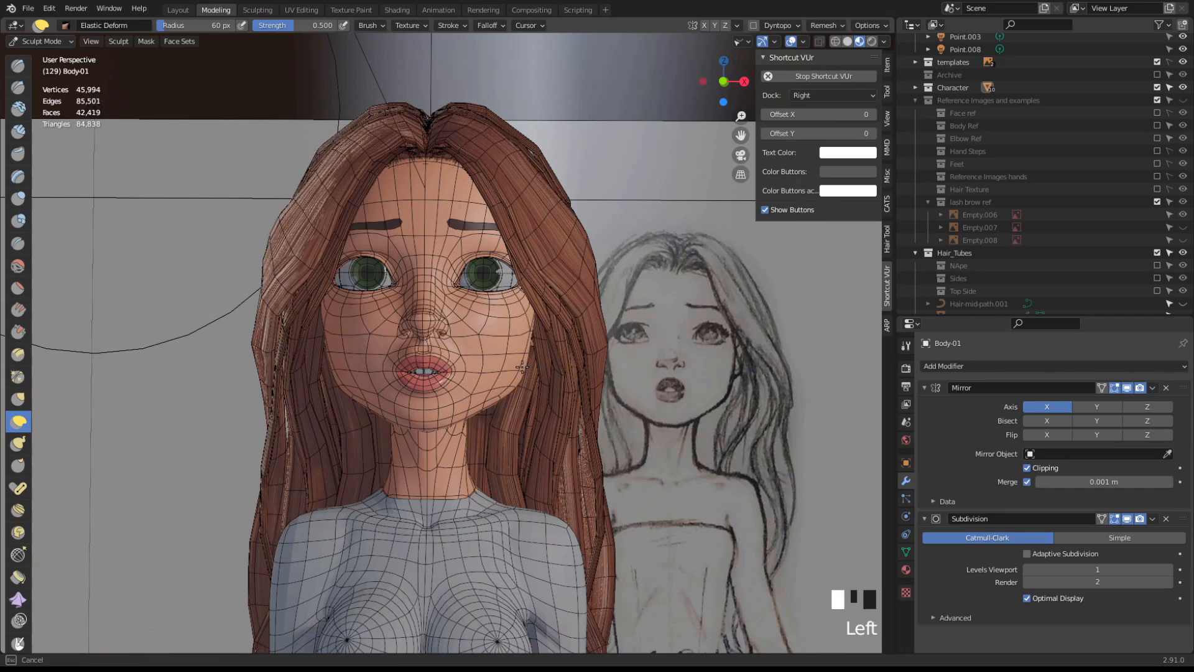
Nudge the jaw corner below the ear with light Elastic Deform strokes, checking the face outline against the sketch
key(shift+alt+z)
key(shift+alt+z)
key(shift+z)
middle_drag(531, 460, 445, 464)
scroll(525, 400, up, 1)
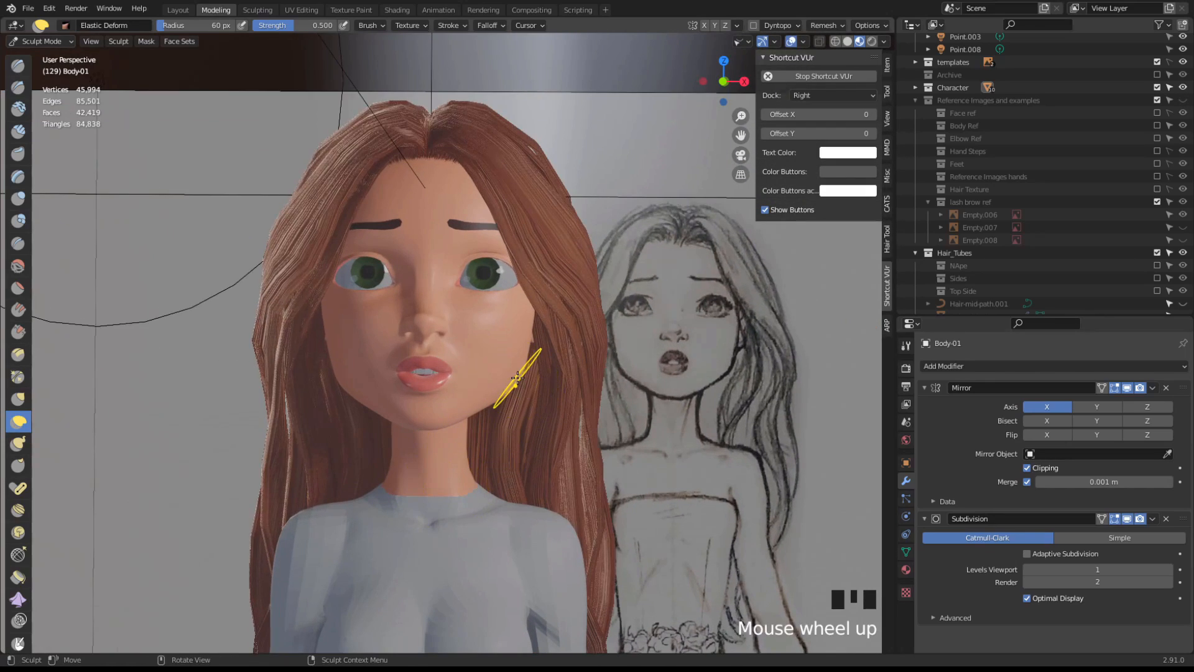
click(514, 372)
middle_drag(510, 367, 459, 430)
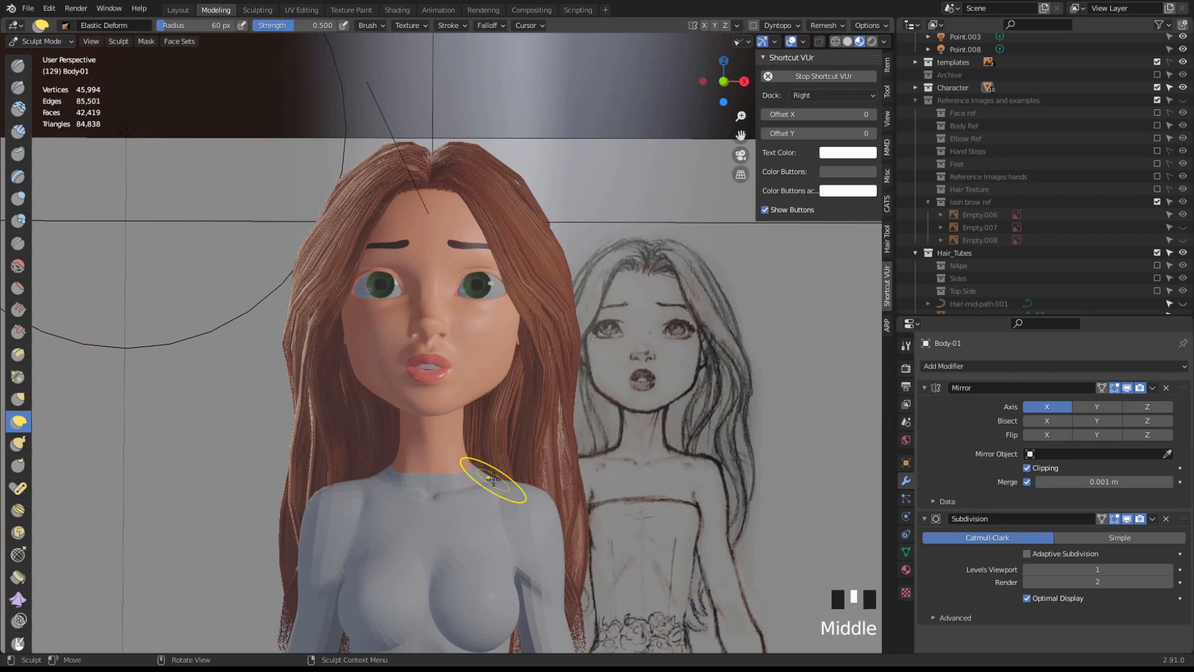
scroll(523, 436, up, 2)
click(538, 399)
middle_drag(541, 408, 584, 442)
scroll(561, 448, down, 4)
scroll(577, 434, up, 8)
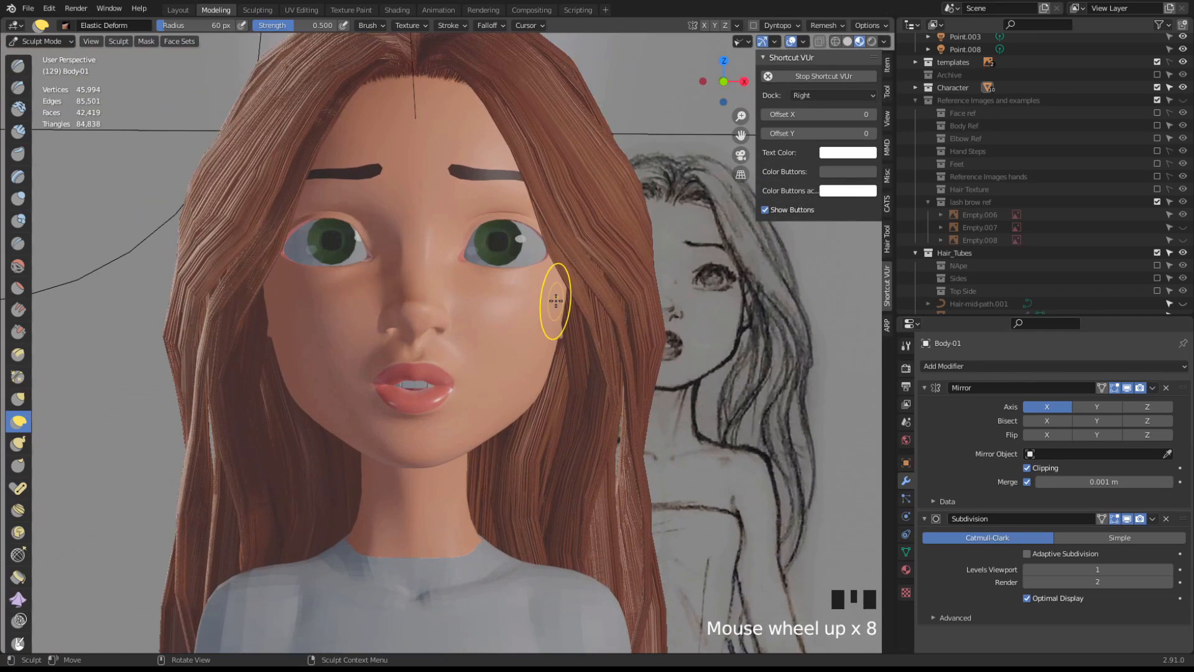
Set the Elastic Deform brush radius to 100 px and hide the Outer Hair collection to expose the sides of the face
key(f)
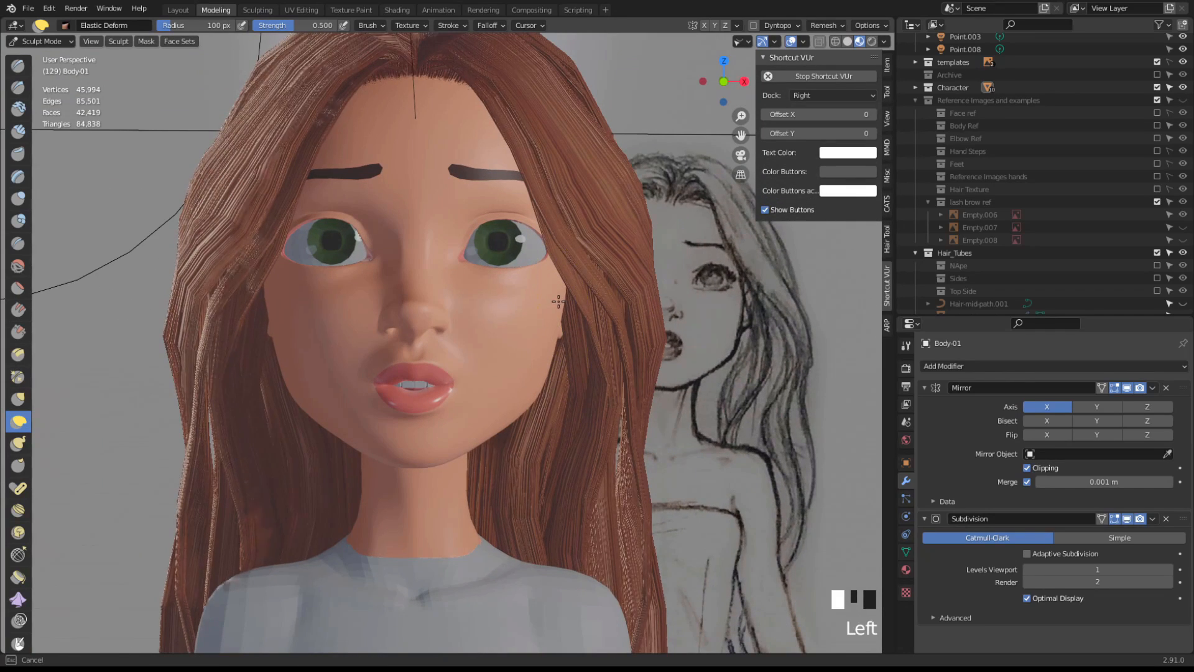
key(ctrl+z)
scroll(1136, 273, down, 6)
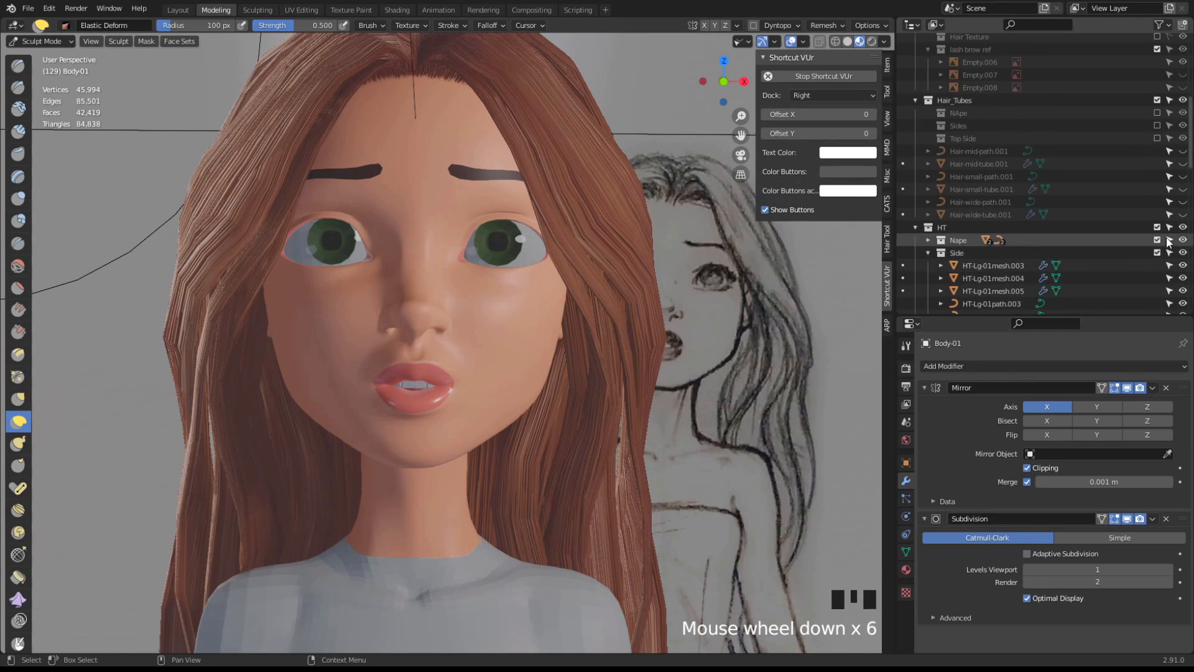
scroll(1168, 242, down, 5)
click(1182, 265)
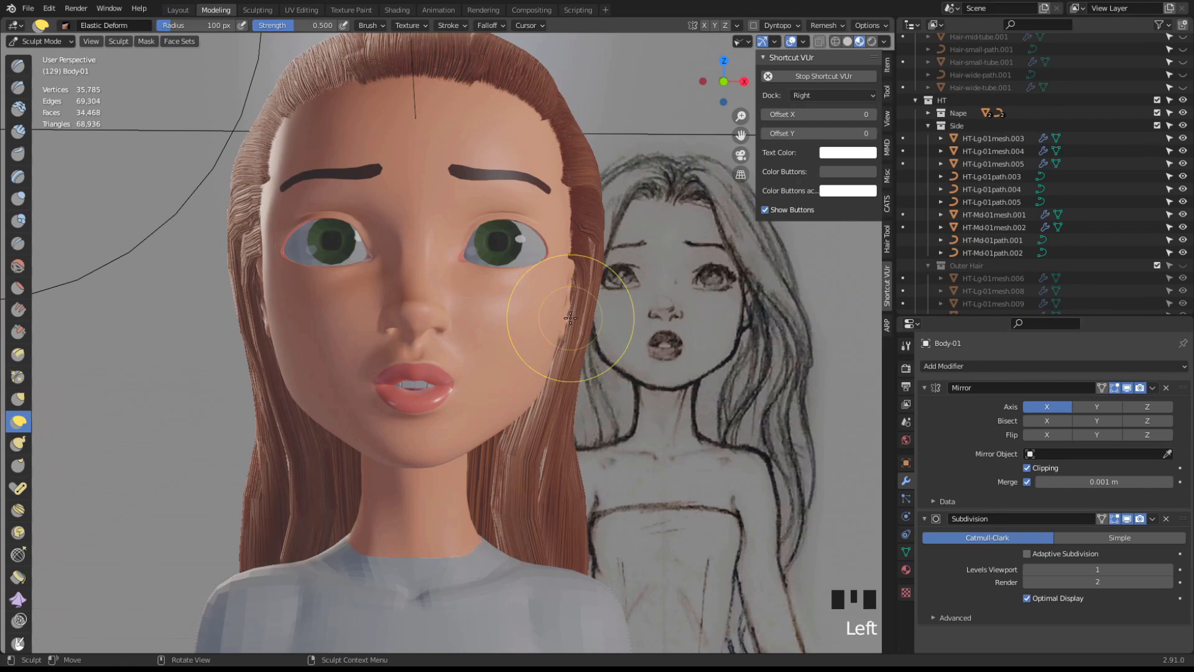
Try a large Elastic Deform pull on the side of the face with the wireframe displayed, and undo it
key(shift+z)
mouse_move(561, 315)
mouse_down()
mouse_move(506, 315)
mouse_move(497, 252)
mouse_up()
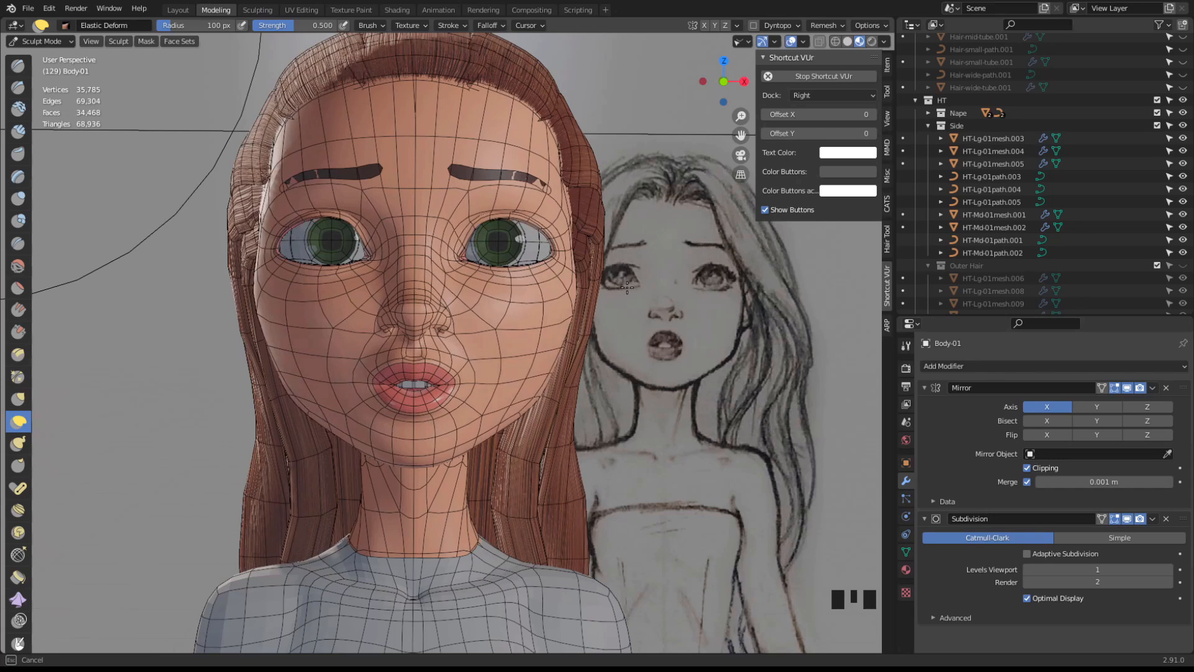
key(ctrl+z)
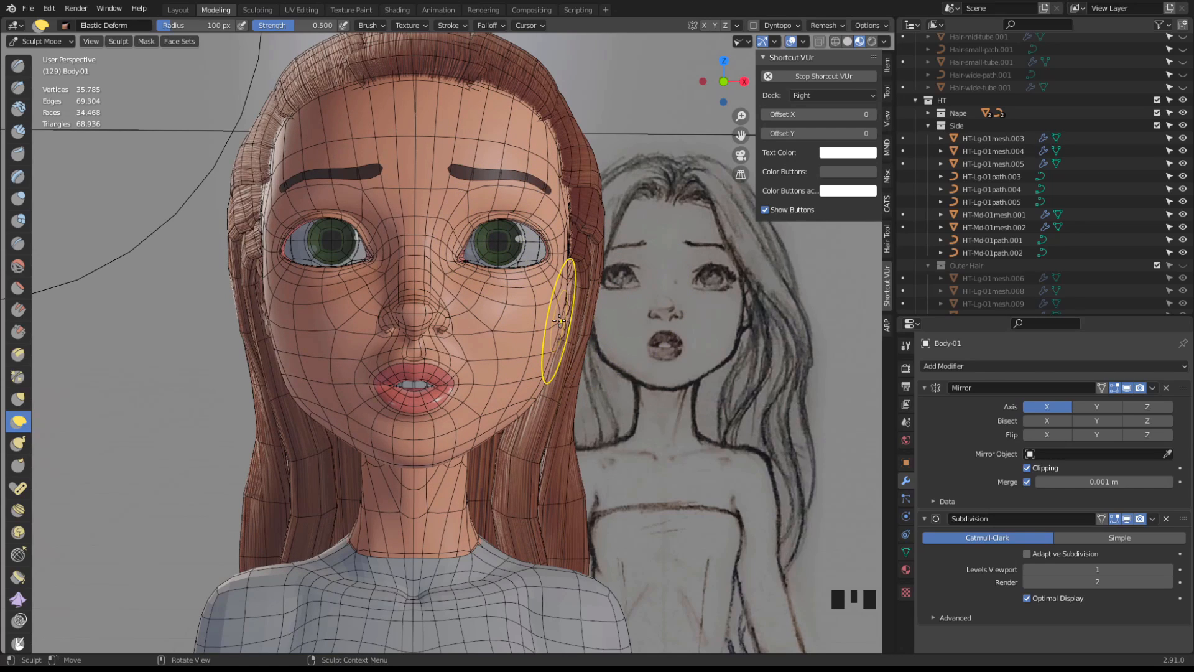
Push the cheek beside the ear slightly inward with Elastic Deform, comparing the shape before and after the stroke
drag(559, 321, 553, 320)
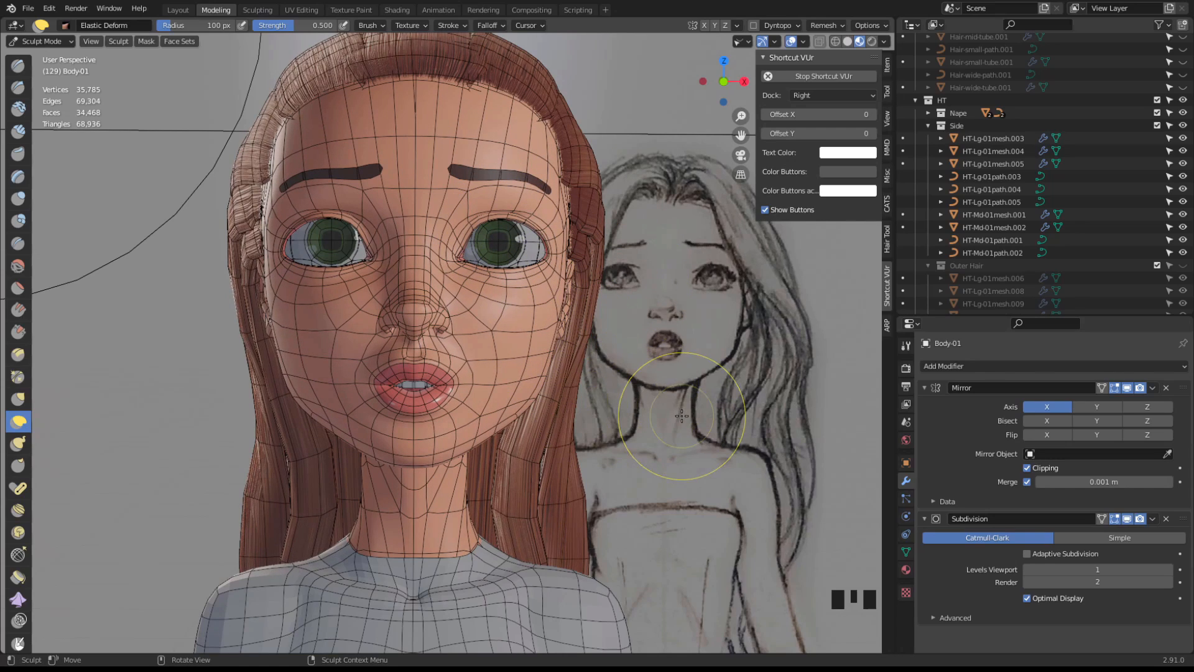
key(ctrl+z)
scroll(622, 400, down, 2)
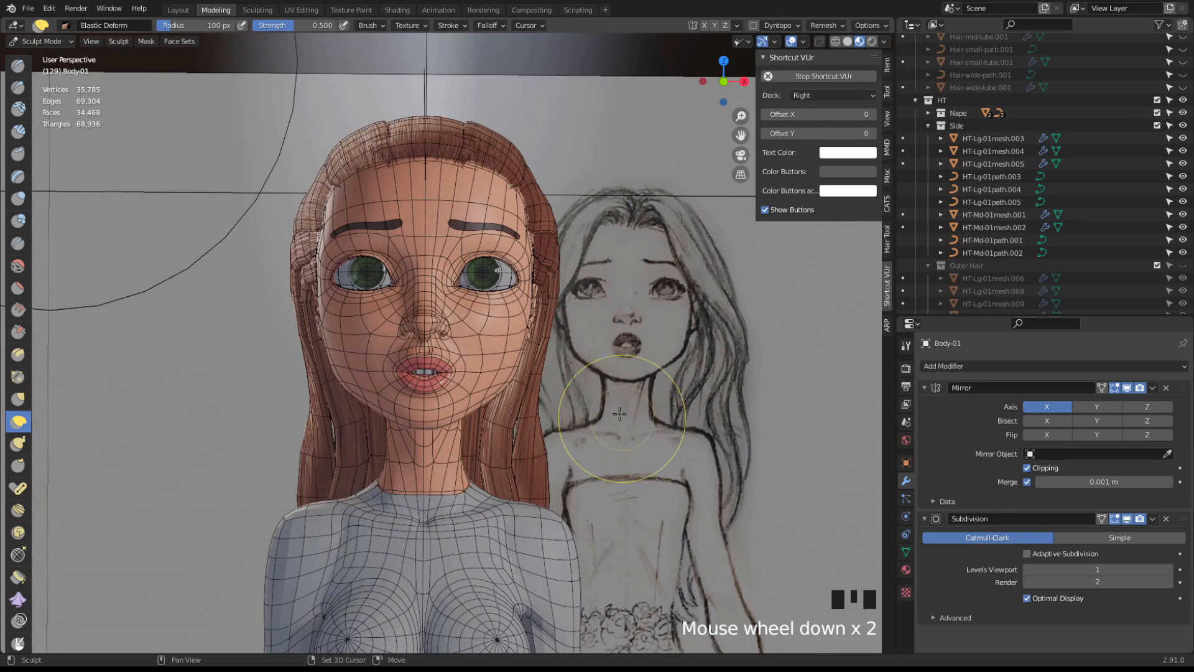
key(ctrl+shift+z)
scroll(613, 402, up, 1)
key(shift+alt+z)
key(shift+z)
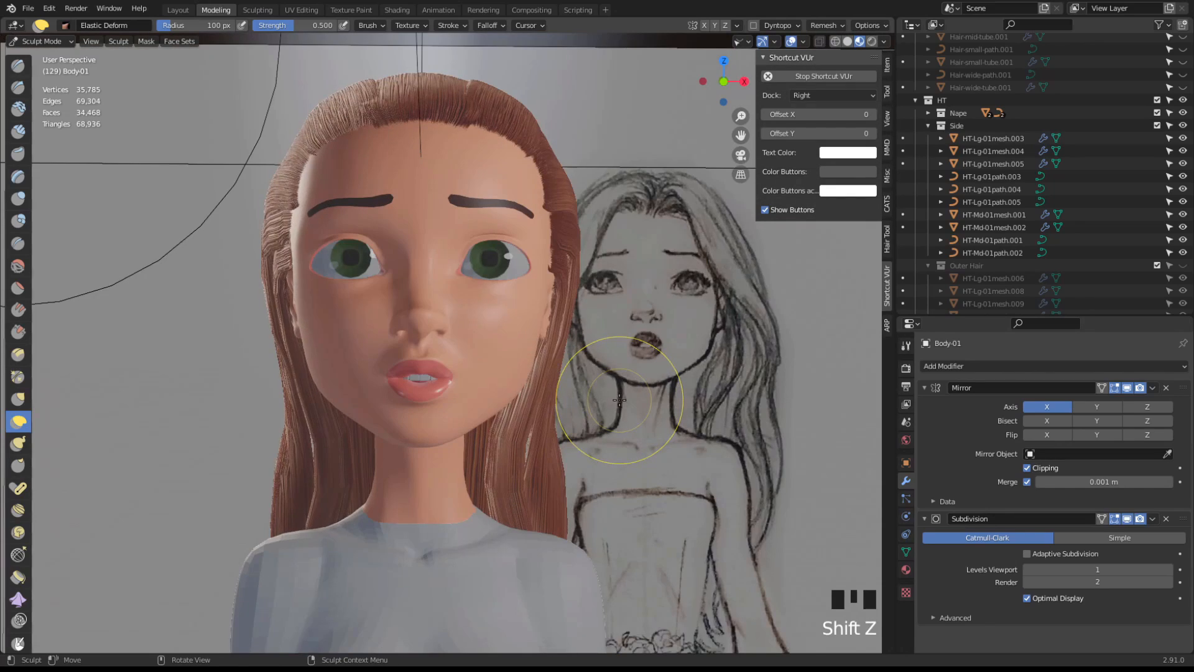
Show the Outer Hair collection again and review the reshaped face from the front with the viewport overlays hidden
middle_drag(614, 402, 609, 362)
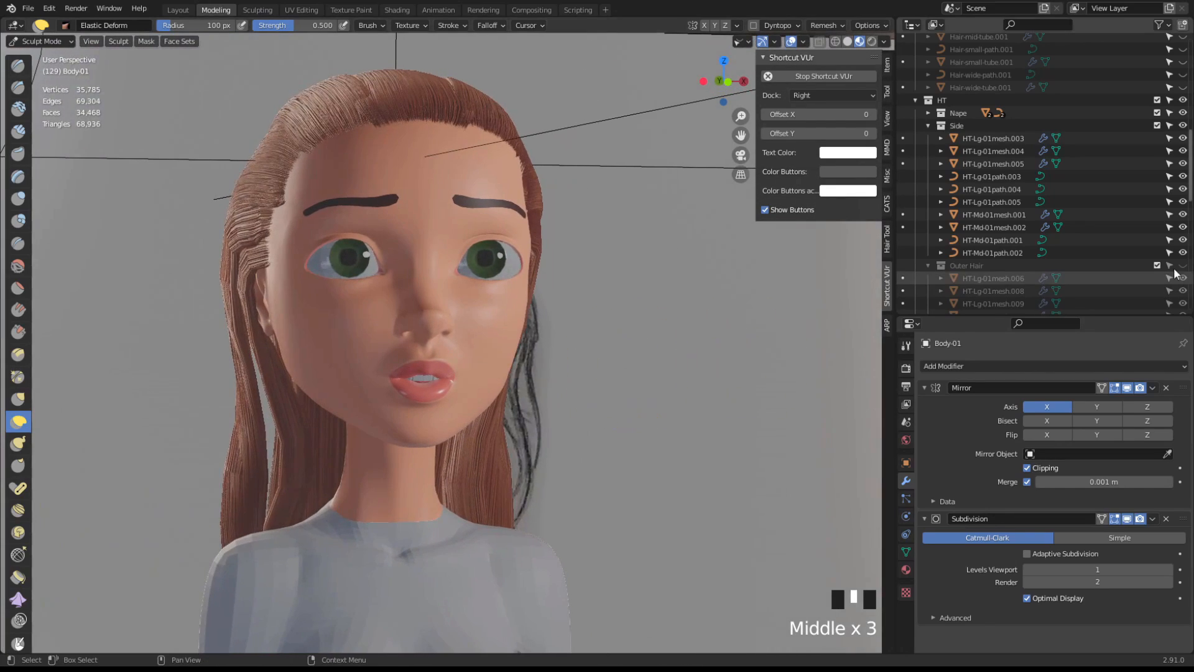
middle_drag(626, 365, 529, 379)
scroll(436, 448, down, 3)
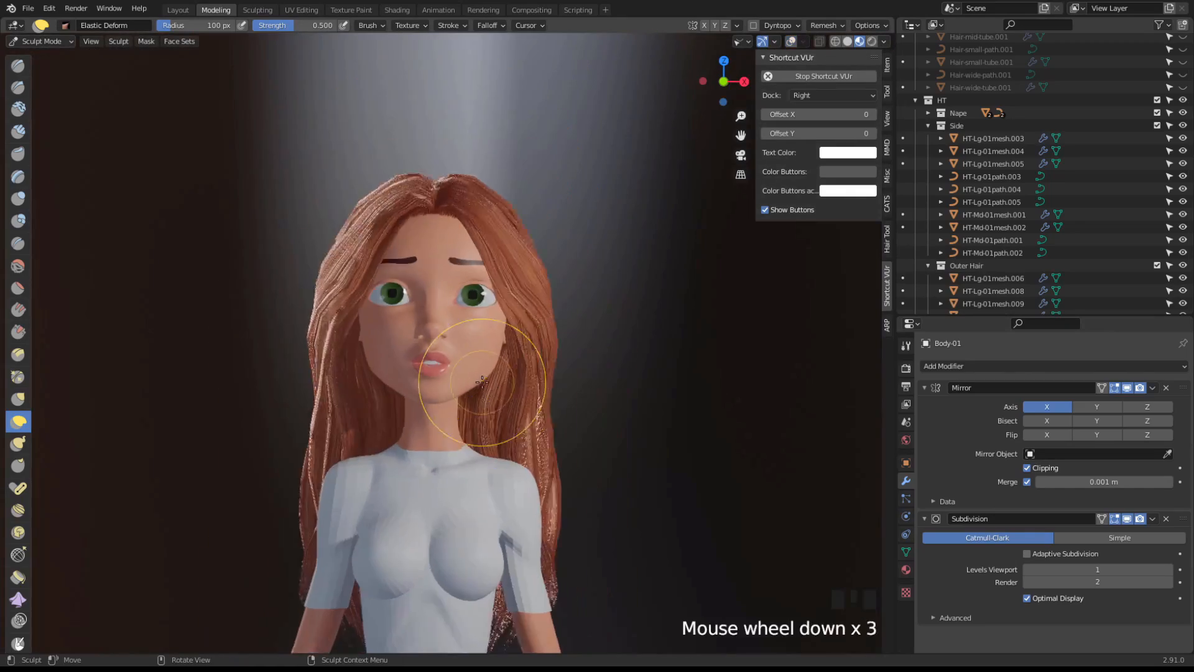
middle_click(435, 458)
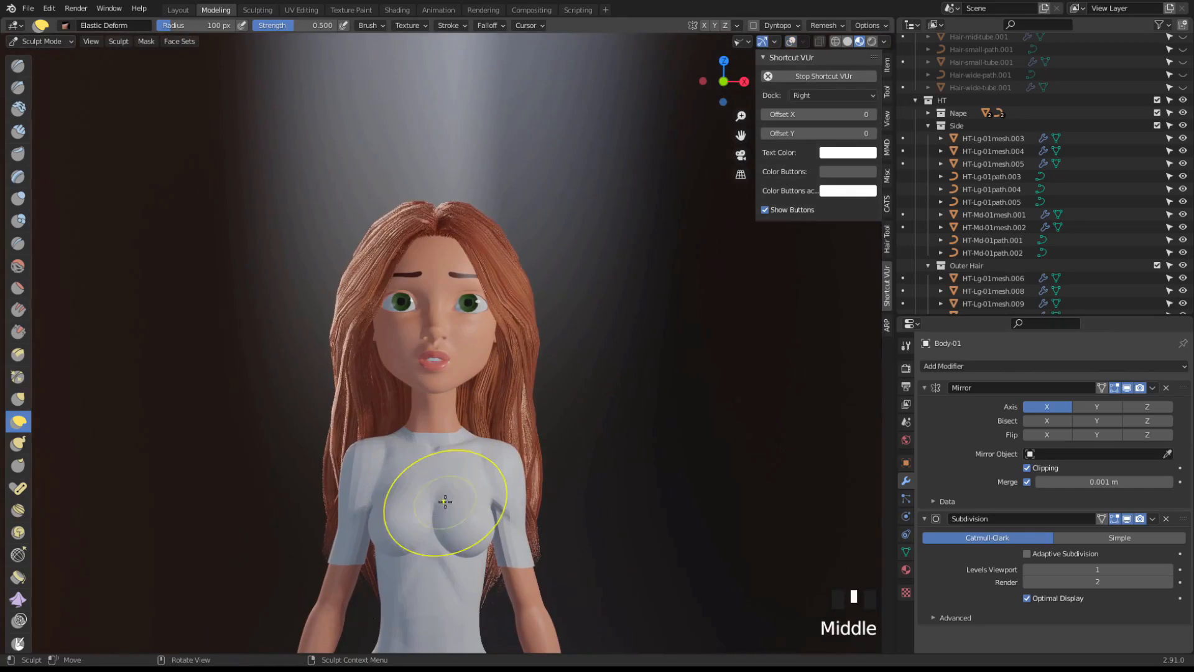
middle_click(506, 480)
scroll(503, 481, up, 2)
key(shift+alt+z)
key(shift+alt+z)
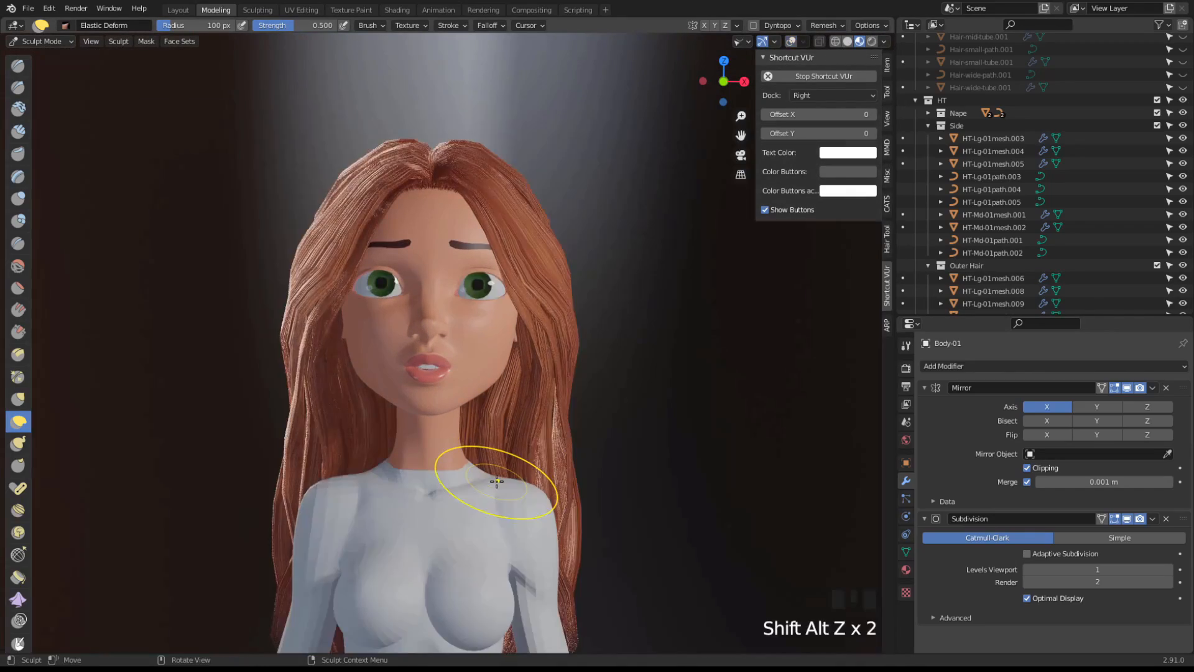
Review the face from the front in Rendered shading and return the viewport to Material Preview
scroll(502, 481, up, 2)
mouse_move(502, 481)
middle_down()
mouse_move(479, 429)
mouse_move(501, 479)
middle_up()
scroll(501, 479, down, 2)
click(872, 41)
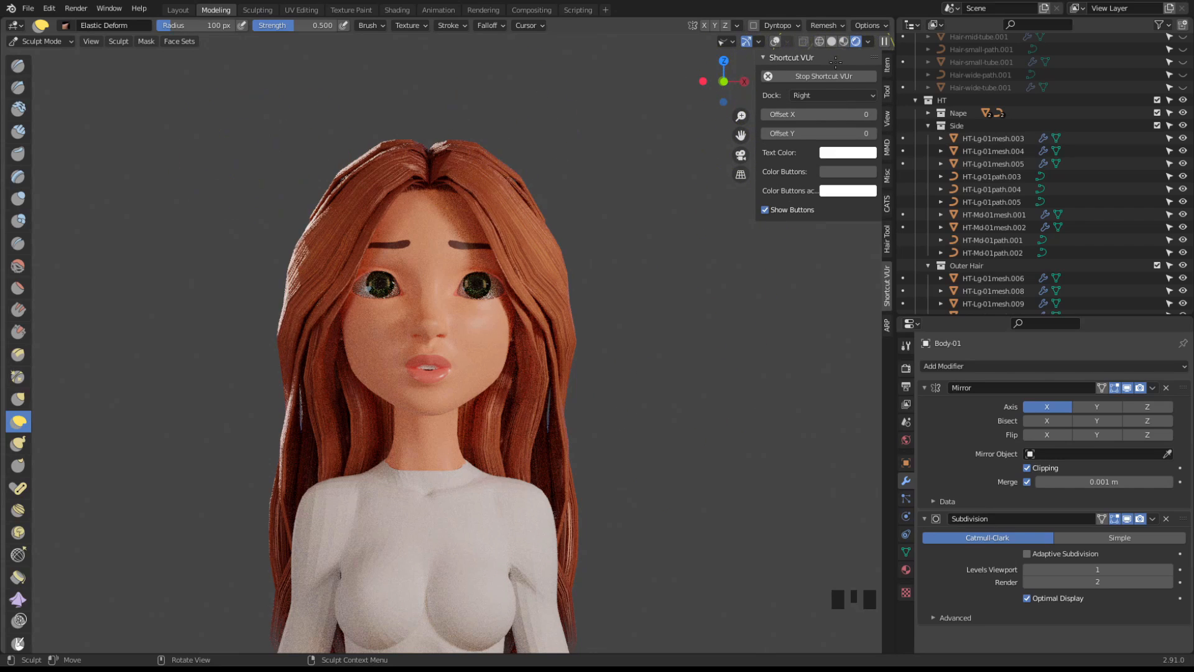
click(843, 41)
Enter Edit Mode on the face mesh with overlays shown and the Subdivision modifier hidden in the viewport
middle_drag(445, 373, 450, 348)
scroll(395, 360, up, 3)
key(shift+z)
key(shift+alt+z)
scroll(440, 358, up, 2)
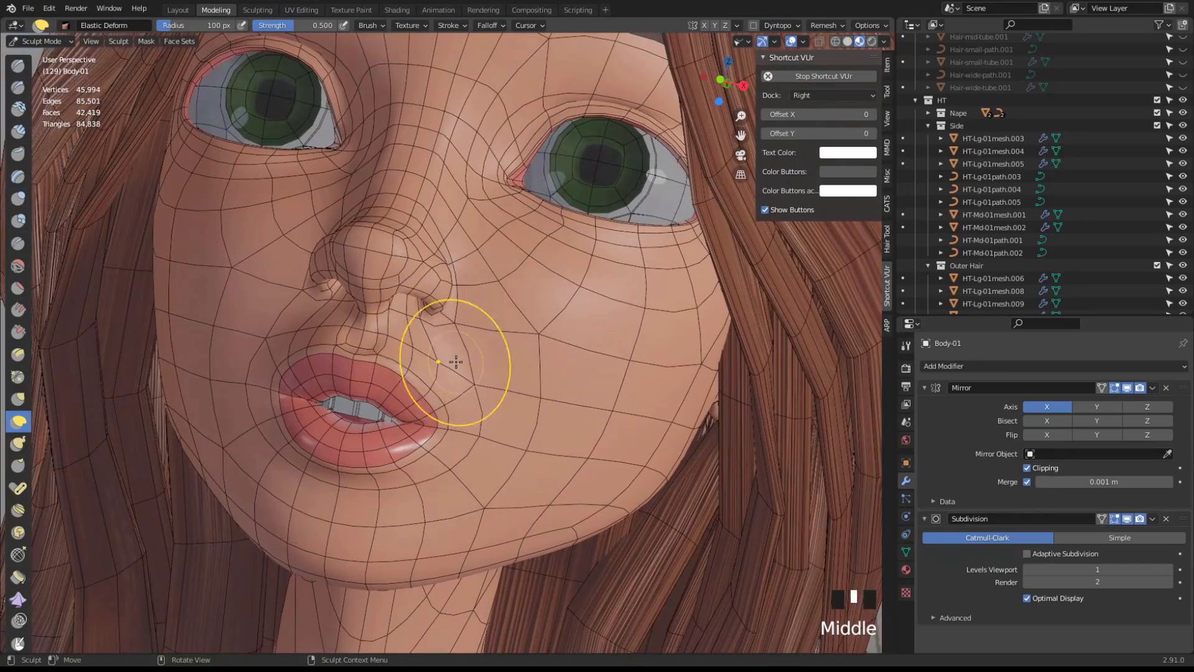
middle_drag(472, 421, 416, 309)
scroll(388, 268, up, 3)
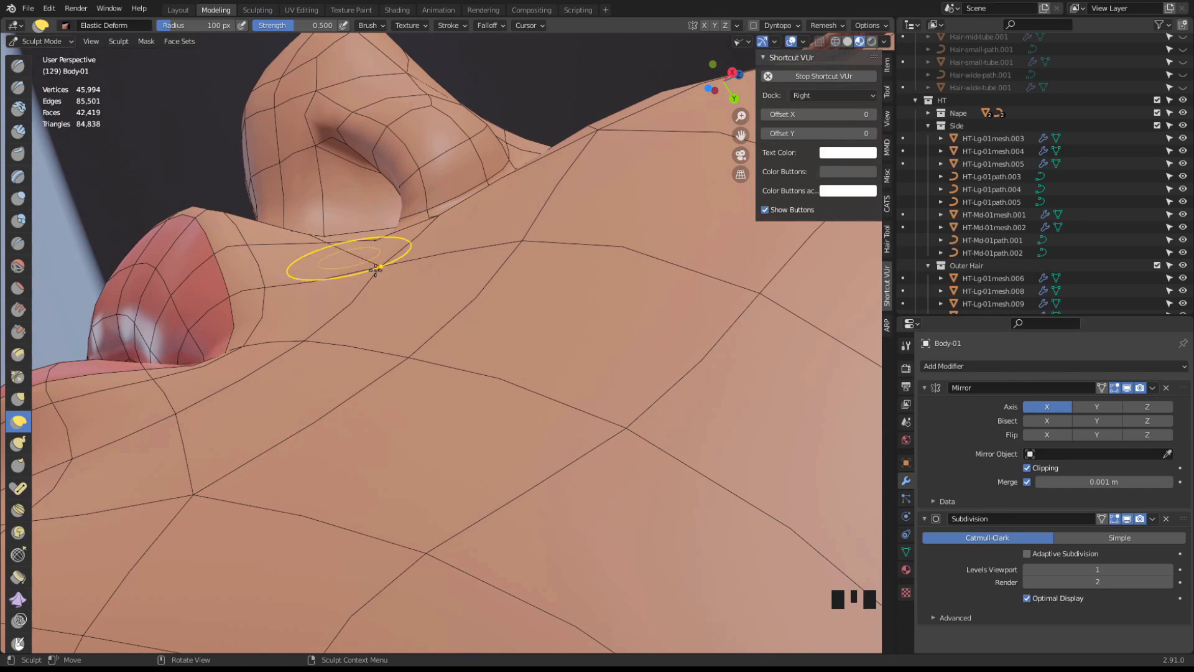
click(1128, 516)
middle_drag(635, 373, 392, 312)
key(Tab)
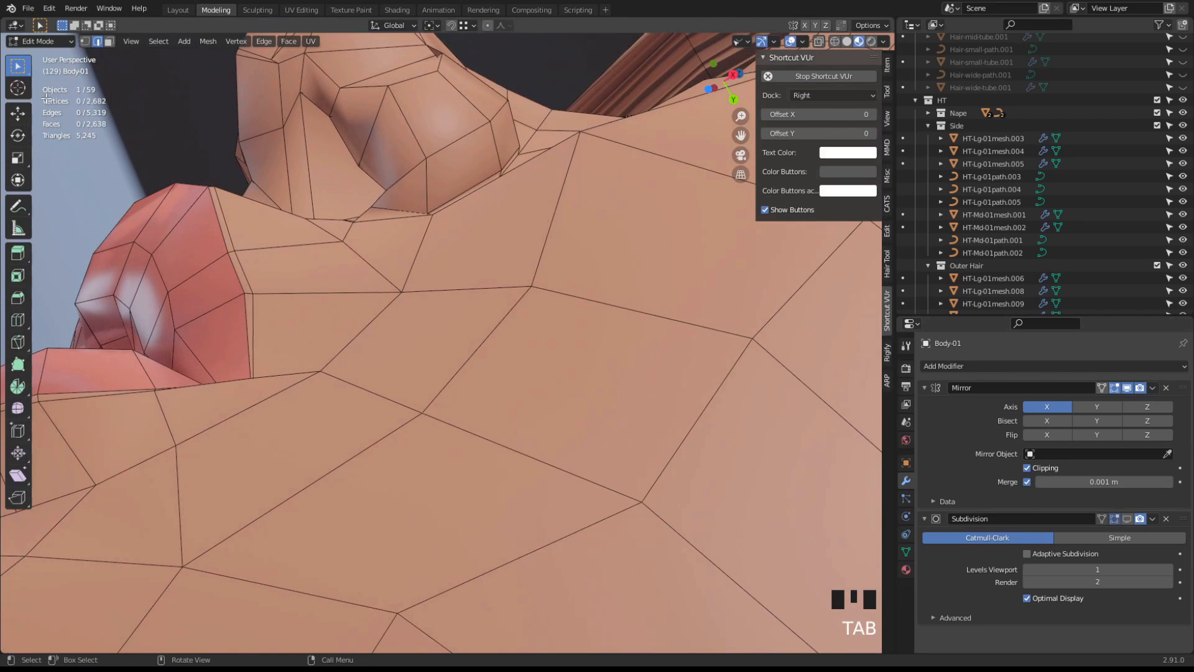
Try repositioning the individual vertices around the face between the nostril and the upper lip to reshape the cheek fold
click(391, 250)
middle_drag(391, 250, 369, 273)
scroll(363, 266, up, 2)
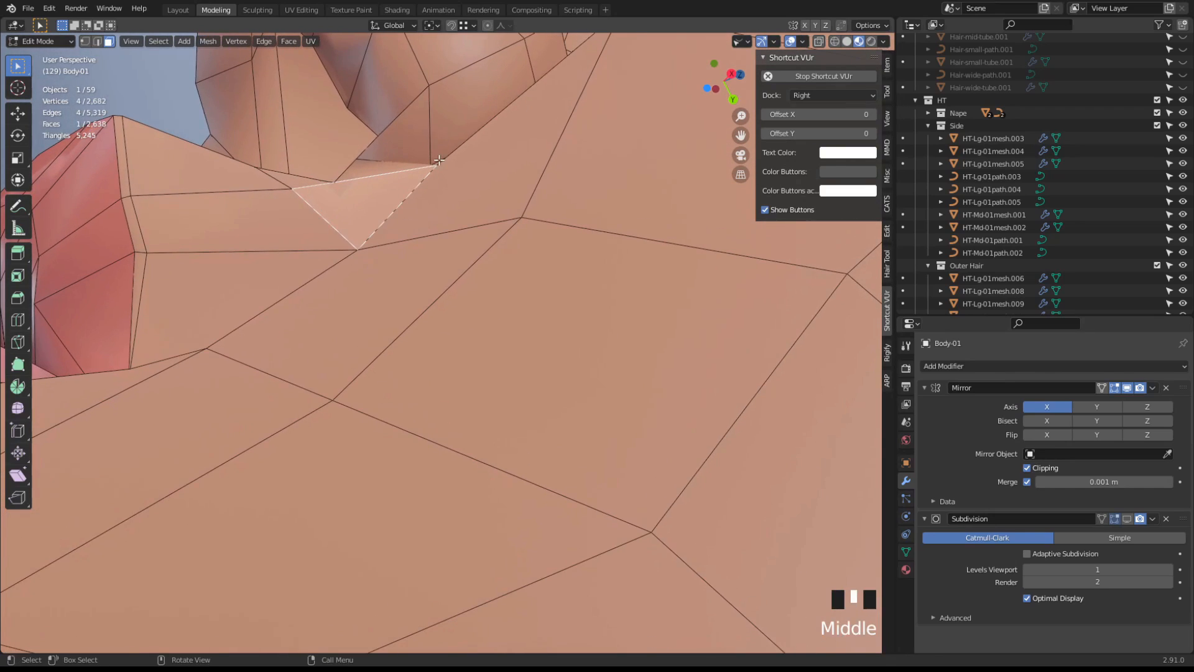
mouse_move(439, 161)
middle_down()
mouse_move(473, 194)
mouse_move(417, 175)
mouse_move(421, 164)
middle_up()
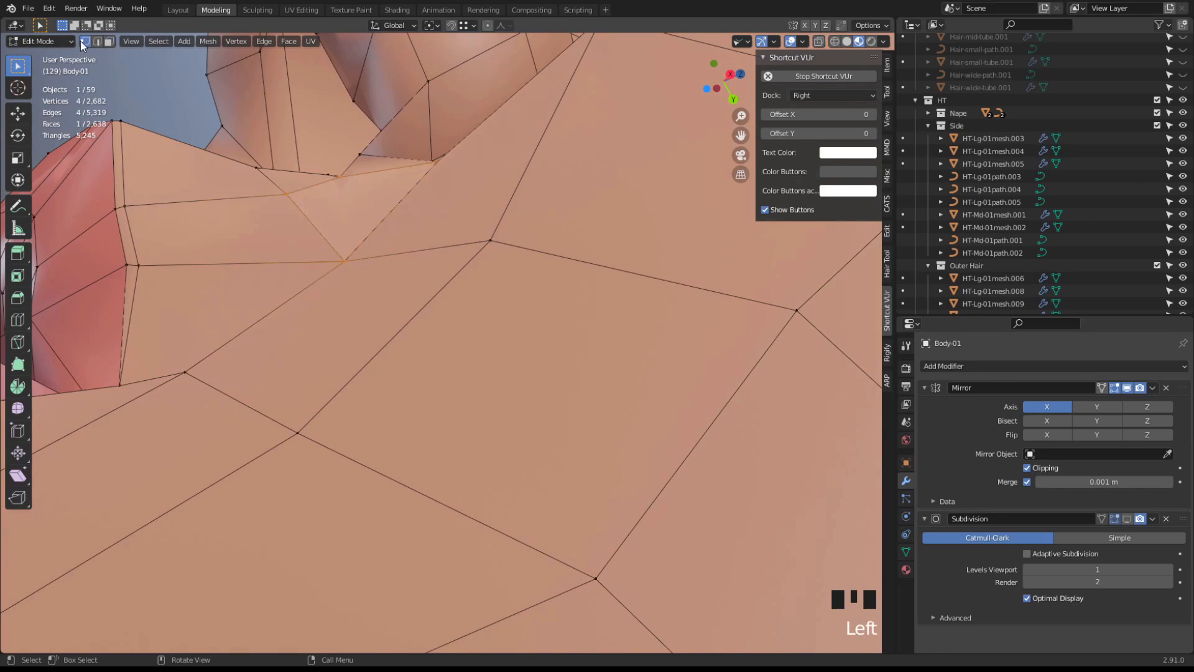
mouse_move(299, 206)
middle_down()
mouse_move(429, 187)
mouse_move(375, 216)
mouse_move(307, 139)
mouse_move(373, 228)
mouse_move(273, 240)
middle_up()
key(g)
click(294, 201)
click(375, 230)
key(g)
click(375, 218)
click(439, 172)
key(g)
click(440, 174)
key(g)
scroll(306, 138, down, 2)
Return to Sculpt Mode with the Subdivision modifier shown in the viewport and review the face from the front
key(Tab)
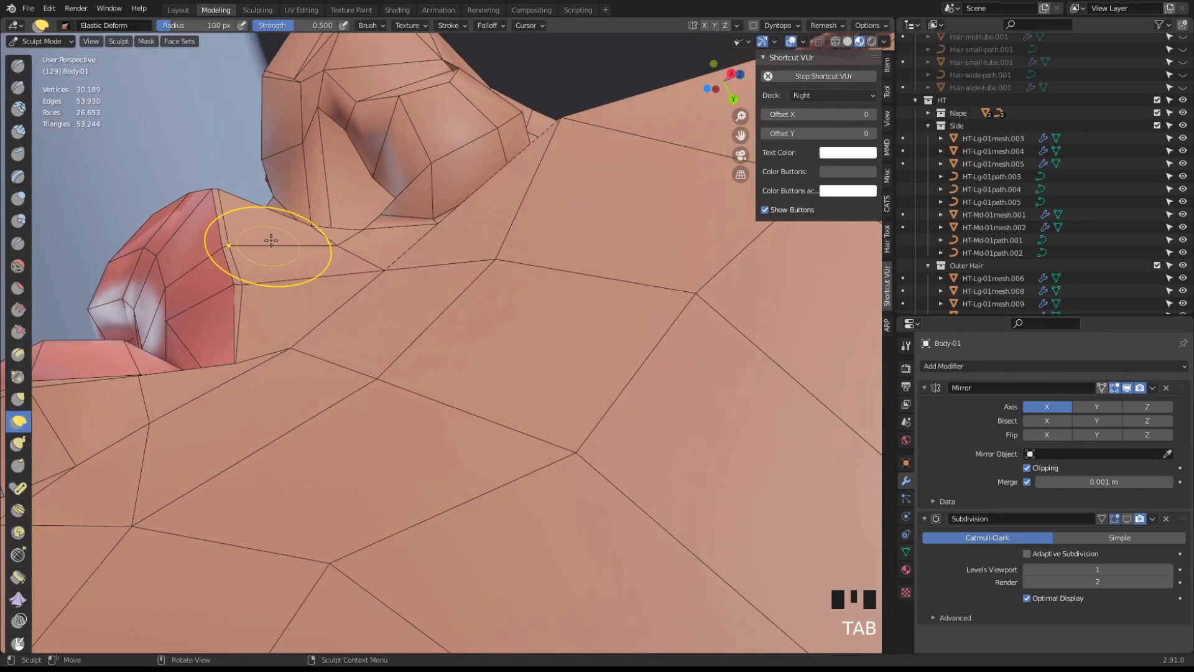
click(1127, 518)
middle_drag(497, 373, 541, 457)
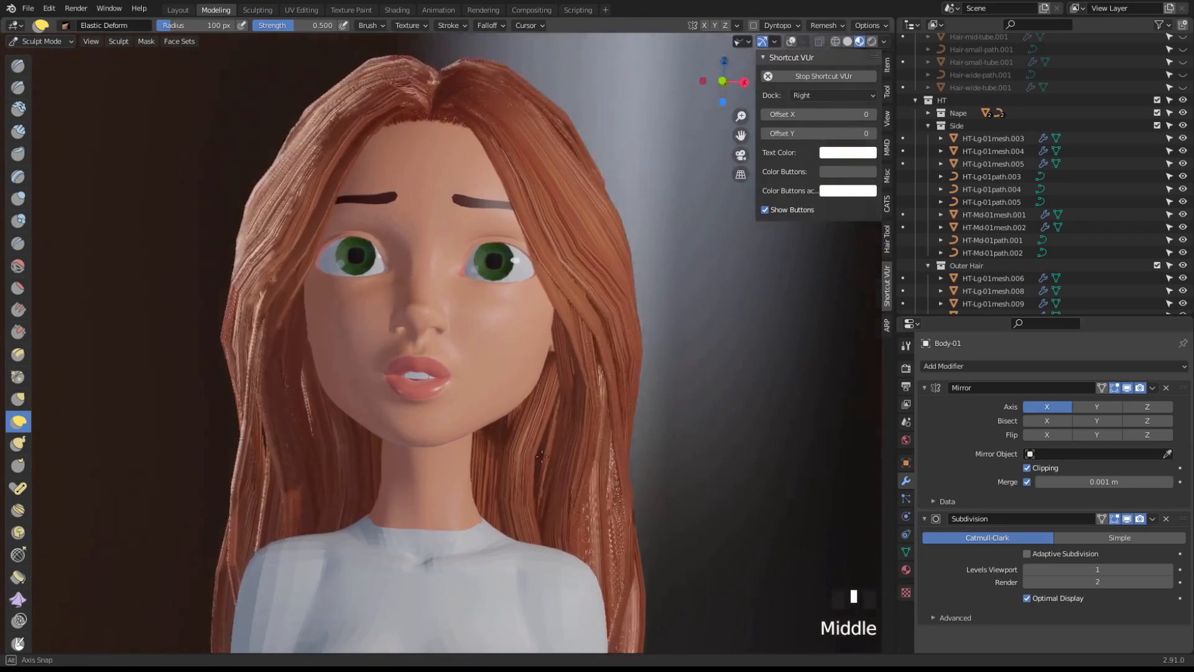
Undo the vertex moves beside the nostril and switch back to Sculpt Mode
key(ctrl+z)
key(ctrl+z)
key(ctrl+z)
key(ctrl+z)
key(ctrl+z)
key(ctrl+z)
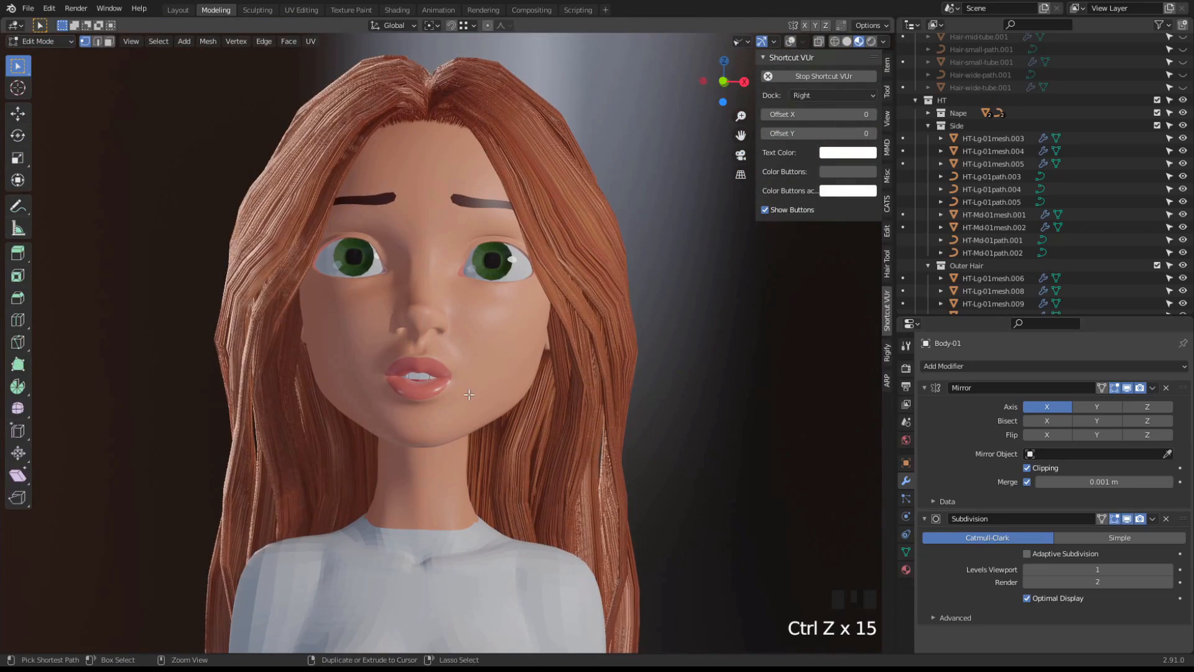
key(ctrl+z)
key(ctrl+z)
key(ctrl+z)
click(35, 41)
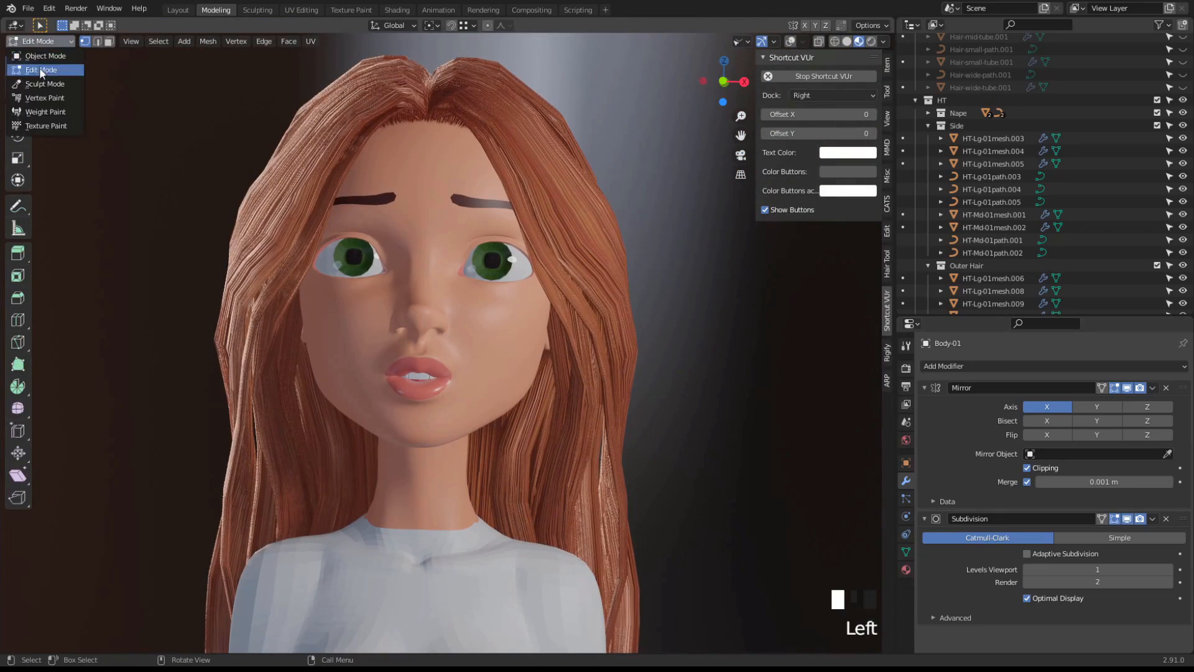
click(60, 93)
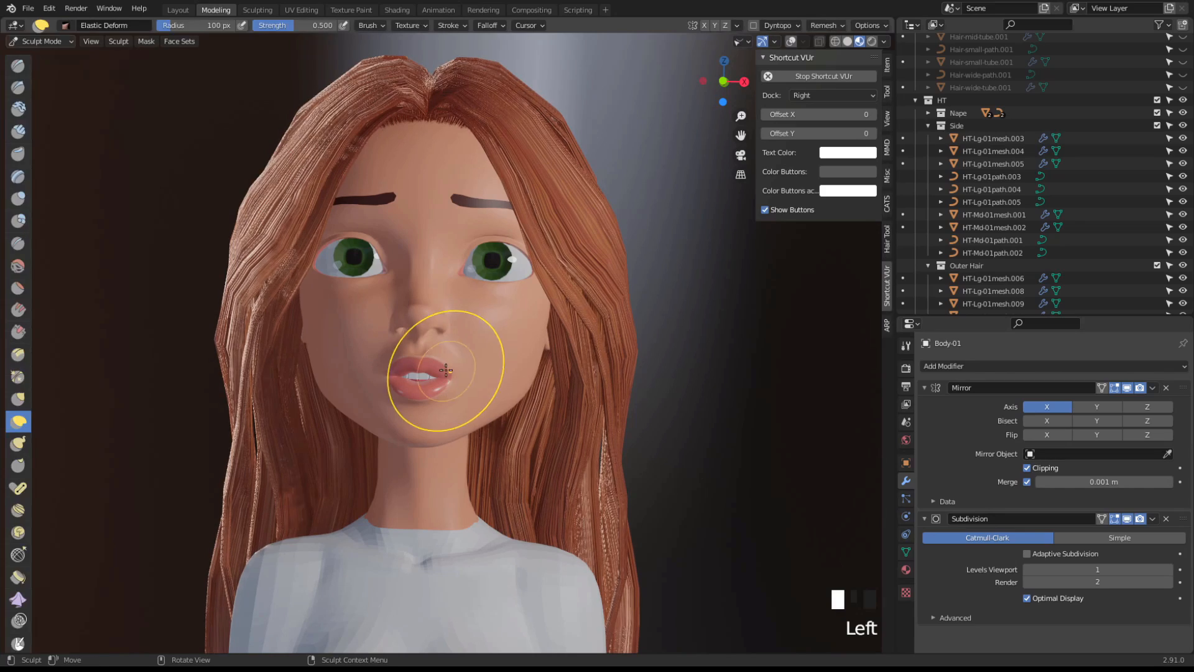
Set up the Draw brush with strength 0.211 and a 35 px radius, and show the wireframe around the mouth
click(19, 65)
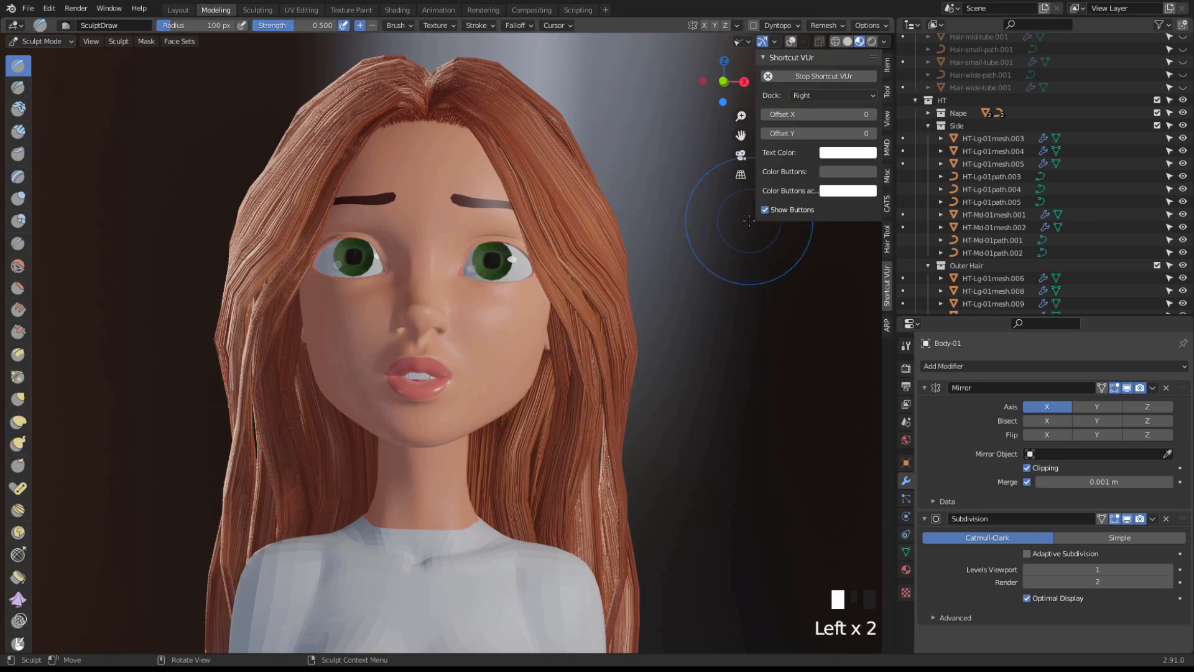
key(n)
key(n)
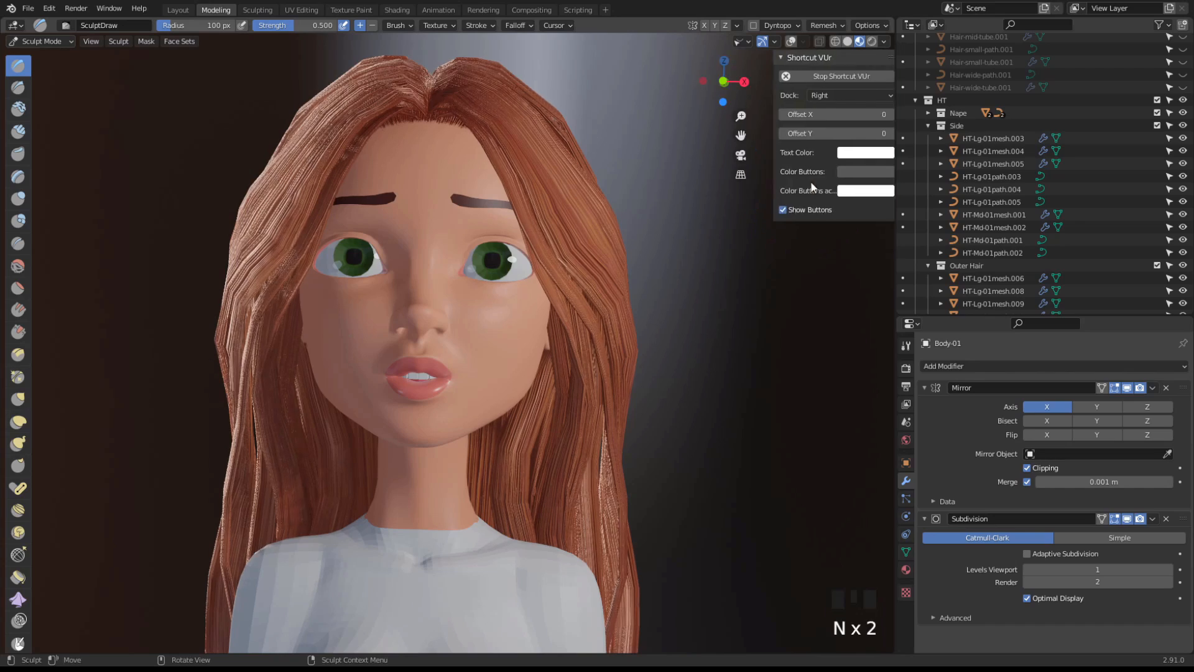
click(887, 91)
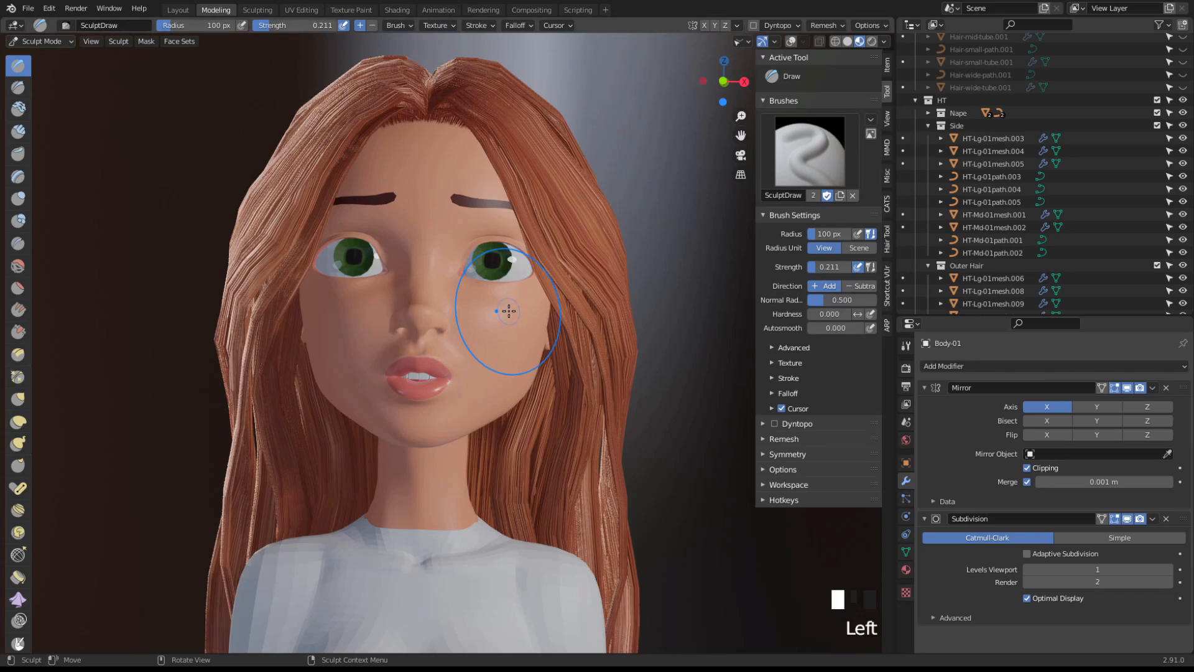
key(f)
click(459, 344)
scroll(459, 344, up, 3)
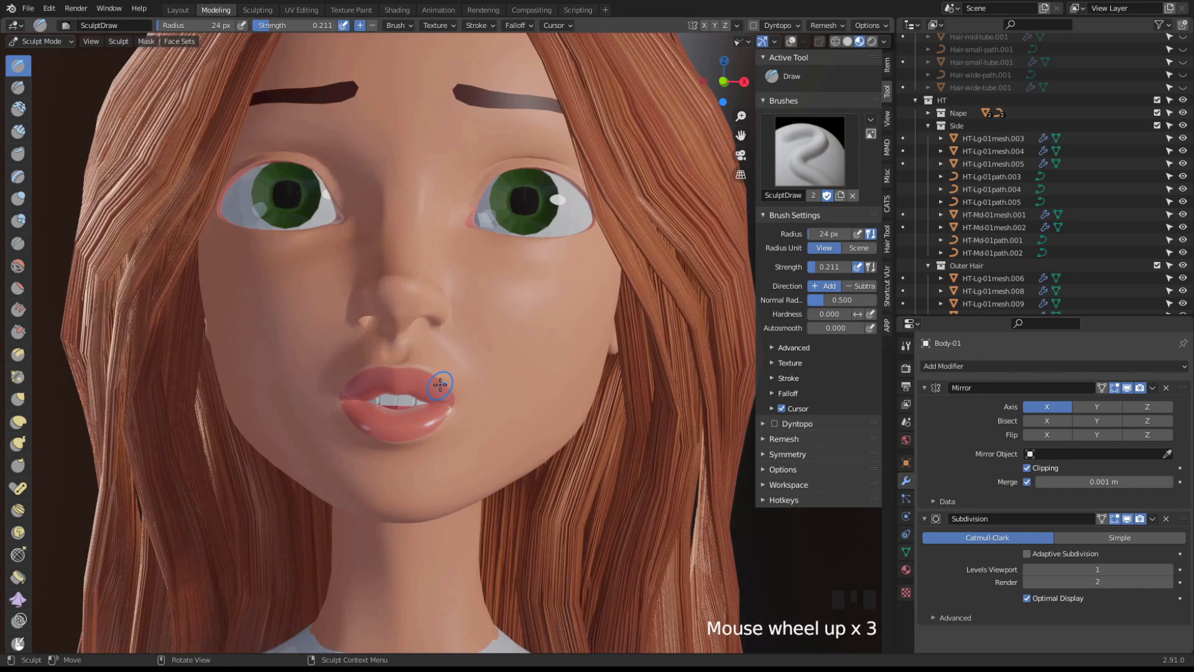
key(shift+z)
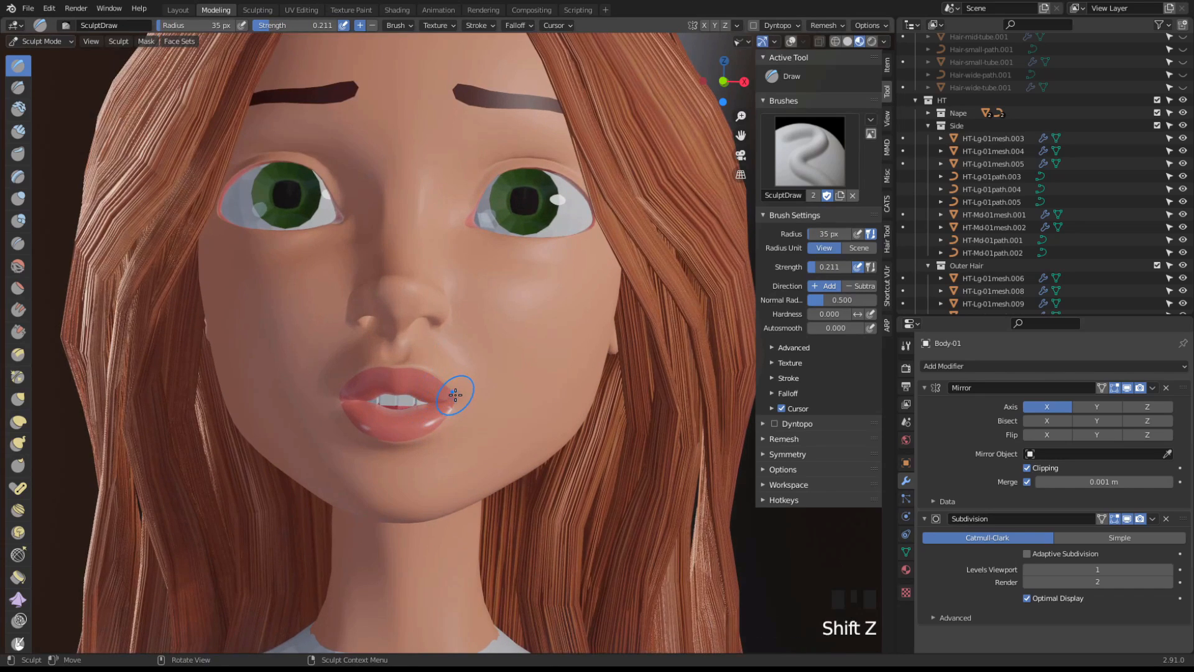
key(shift+z)
key(shift+alt+z)
Try building up the cheek beside the nose and mouth corner with Draw strokes, raising the brush strength to 1.000
click(439, 336)
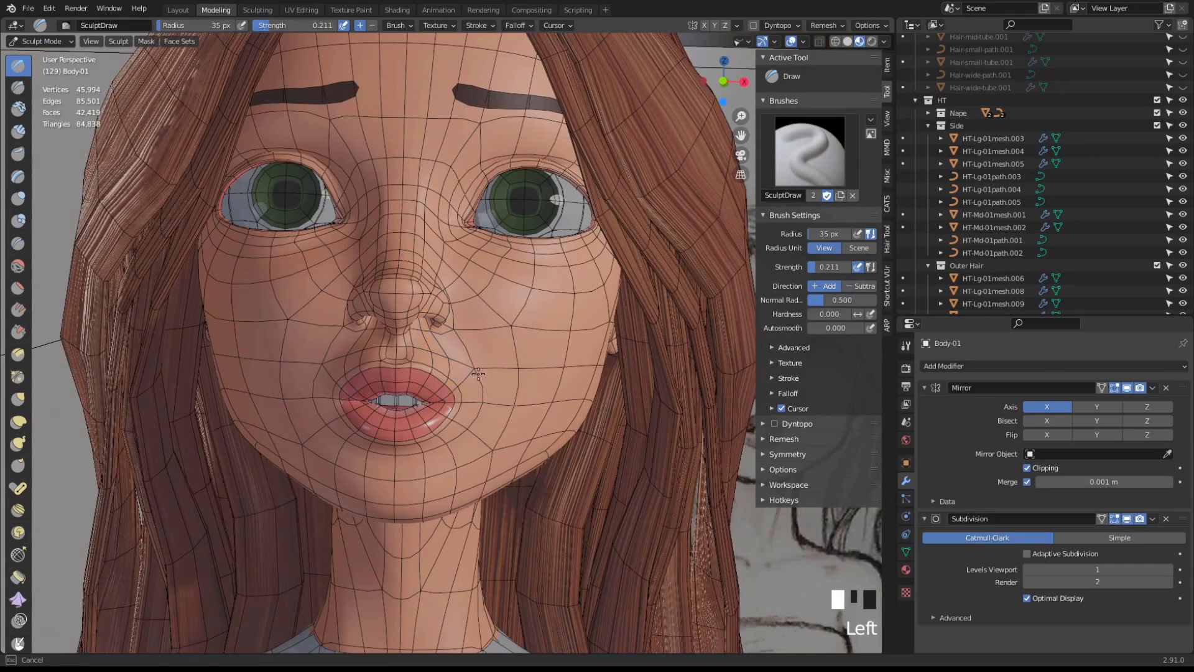
middle_drag(439, 336, 464, 380)
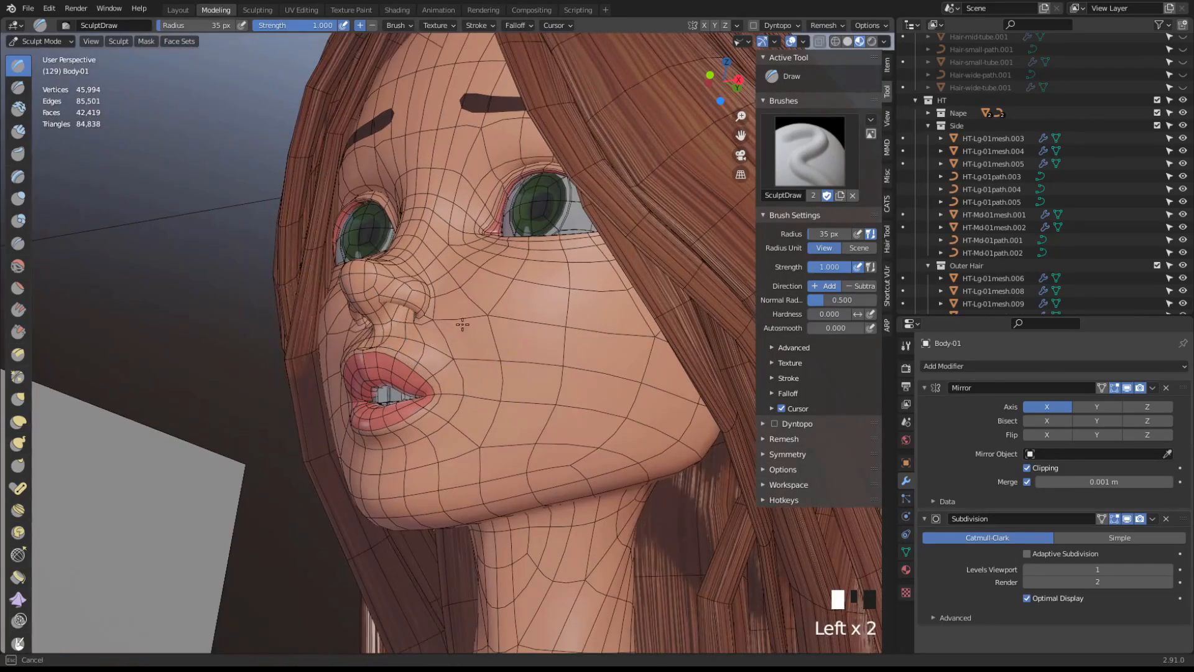
middle_drag(463, 324, 420, 331)
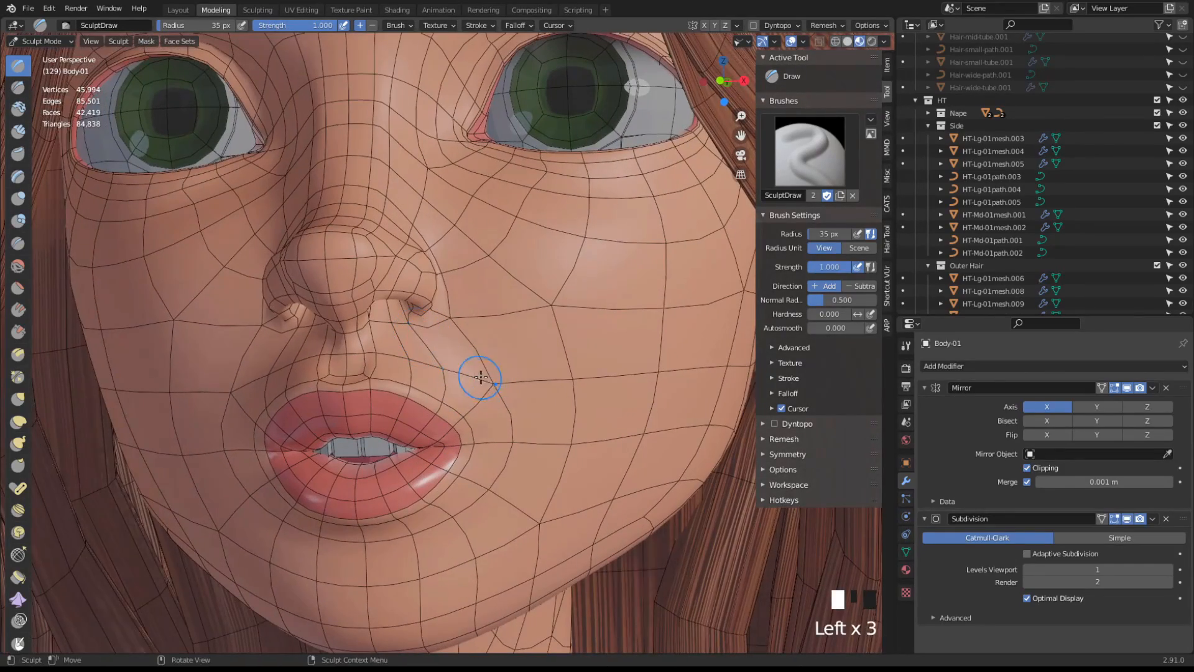
middle_drag(478, 376, 383, 300)
drag(415, 361, 413, 371)
mouse_move(416, 358)
middle_down()
mouse_move(497, 373)
mouse_move(436, 348)
mouse_move(373, 373)
mouse_move(440, 274)
mouse_move(460, 349)
mouse_move(520, 445)
mouse_move(448, 434)
mouse_move(429, 305)
mouse_move(523, 338)
mouse_move(434, 424)
mouse_move(456, 480)
mouse_move(500, 385)
mouse_move(471, 439)
mouse_move(406, 364)
middle_up()
click(373, 373)
scroll(440, 274, down, 5)
scroll(460, 348, up, 3)
scroll(457, 423, up, 2)
click(466, 413)
scroll(435, 333, up, 2)
Undo the Draw strokes beside the mouth and compare the face with the overlays hidden
key(shift+alt+z)
click(435, 304)
key(shift+alt+z)
scroll(500, 387, down, 4)
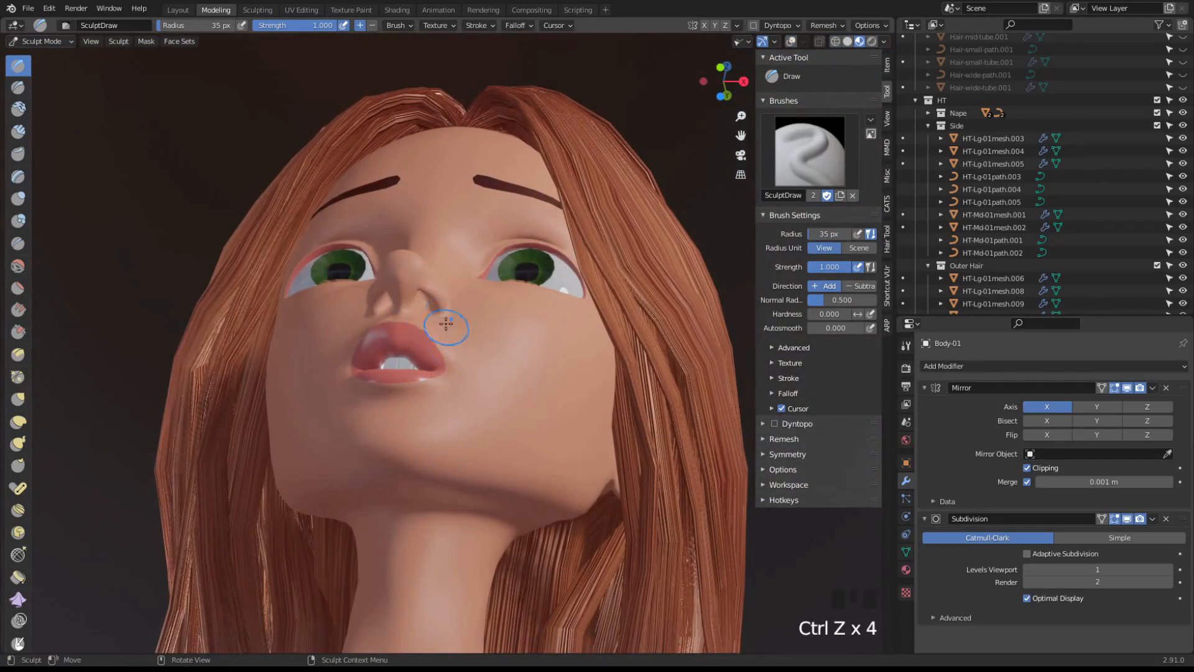
middle_drag(446, 323, 474, 446)
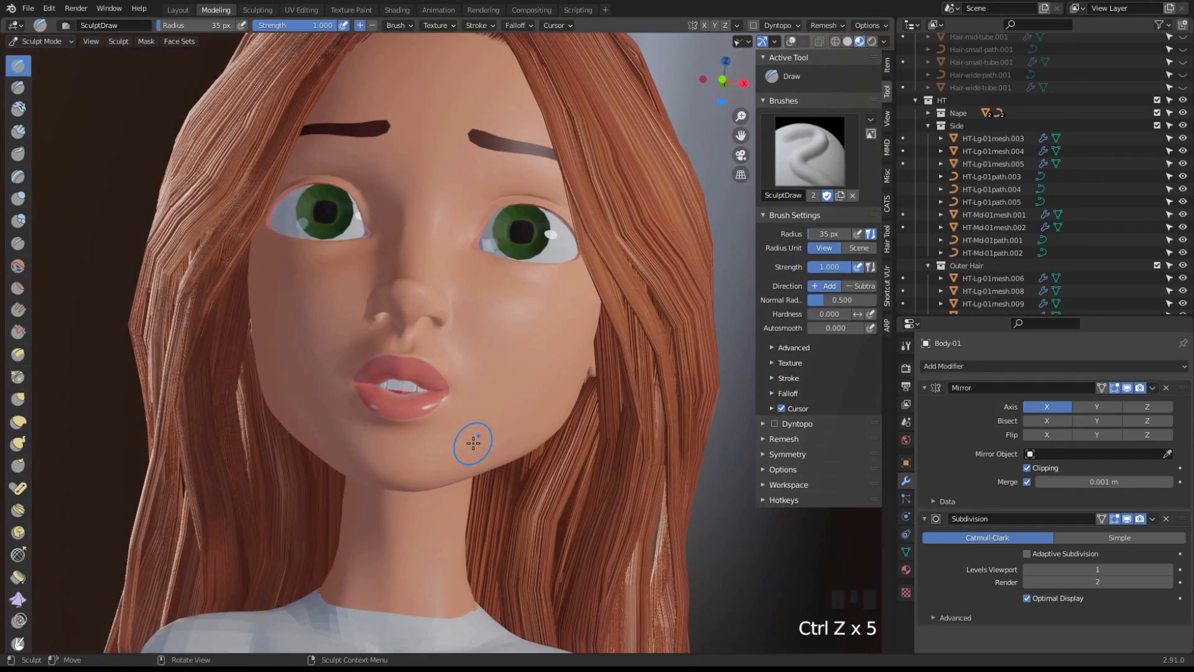
ctrl+middle_drag(473, 443, 435, 348)
Nudge the cheek surface between the nostril and mouth corner with the Elastic Deform brush at a 69 px radius
key(shift+alt+z)
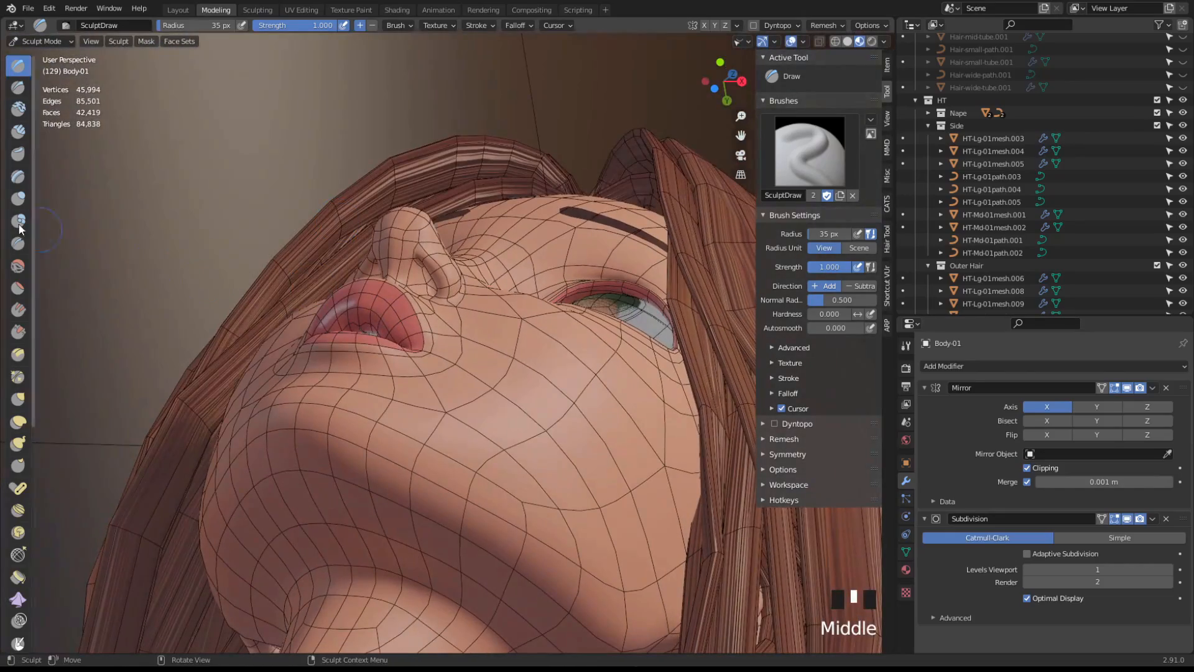
click(17, 428)
mouse_move(351, 327)
middle_down()
mouse_move(413, 307)
mouse_move(489, 305)
middle_up()
key(f)
click(458, 306)
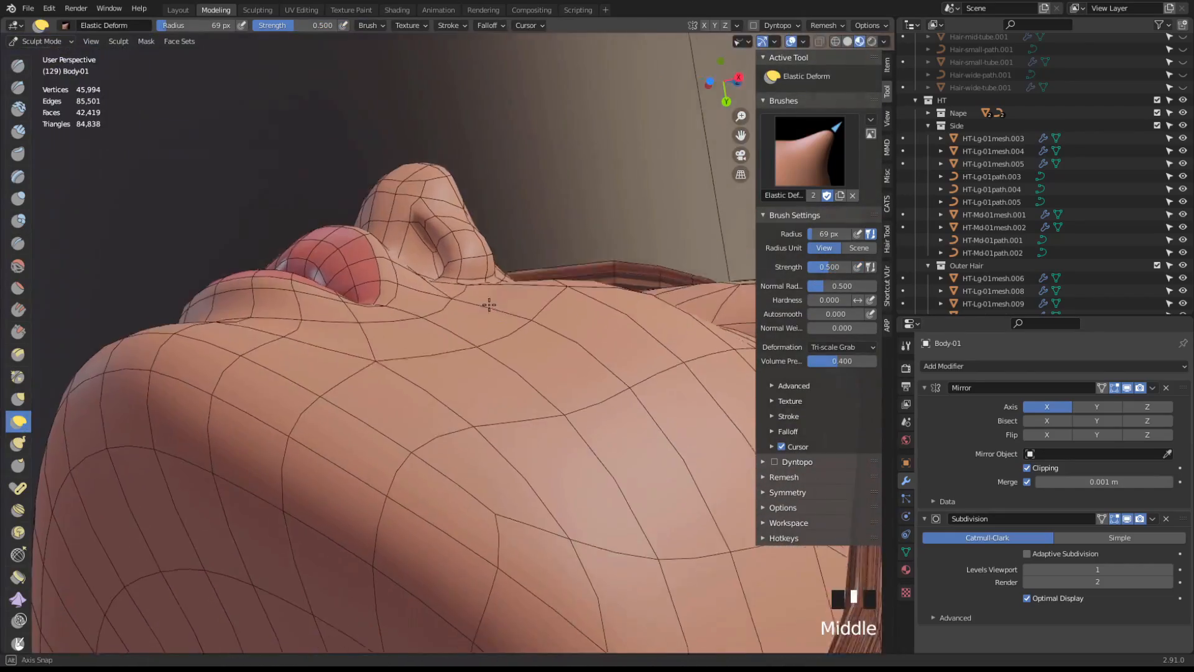
middle_drag(375, 302, 304, 288)
drag(341, 289, 345, 284)
middle_drag(373, 301, 451, 321)
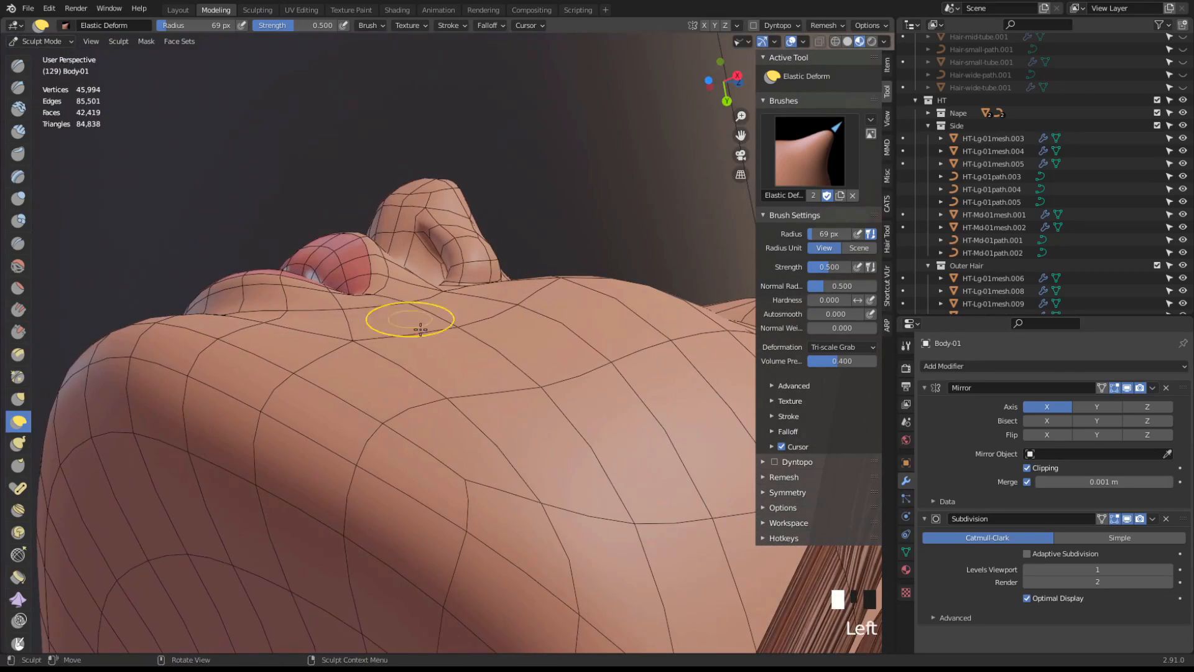
drag(421, 330, 422, 324)
mouse_move(421, 325)
middle_down()
mouse_move(365, 367)
mouse_move(435, 333)
middle_up()
drag(423, 271, 413, 261)
middle_drag(413, 262, 444, 320)
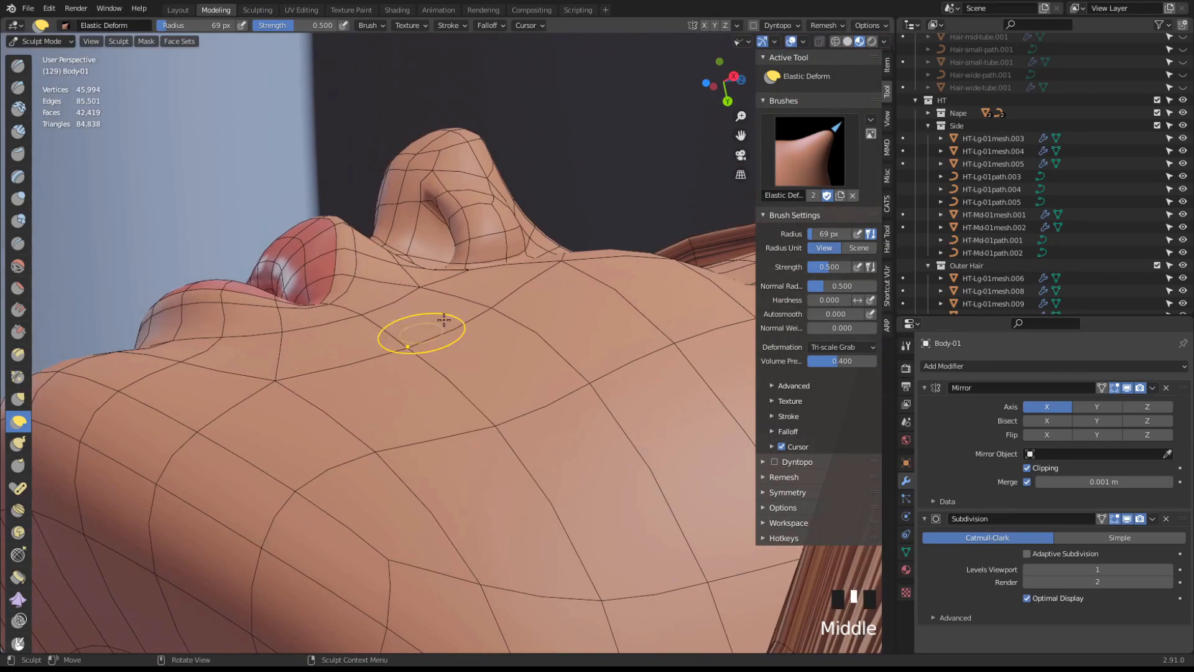
Check the face from the front and add one more small Elastic Deform pull to the area beside the mouth
mouse_move(472, 274)
middle_down()
mouse_move(541, 282)
mouse_move(418, 292)
mouse_move(373, 348)
middle_up()
scroll(341, 413, down, 2)
scroll(440, 464, up, 2)
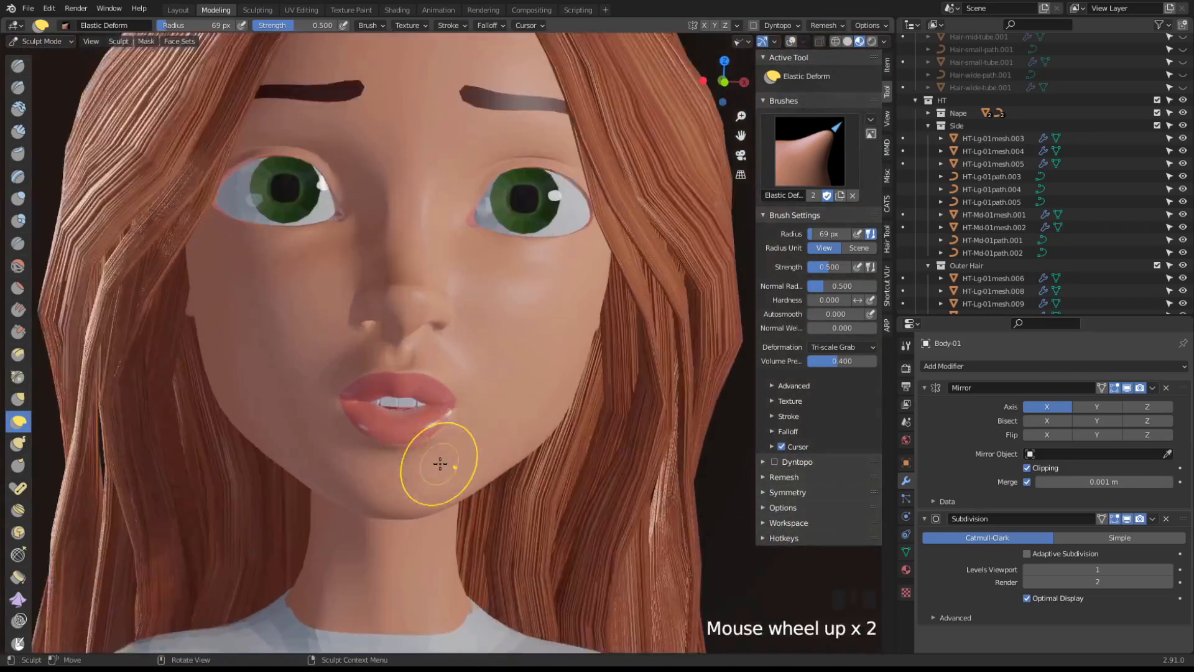
mouse_move(440, 464)
middle_down()
mouse_move(307, 275)
mouse_move(408, 249)
middle_up()
drag(408, 242, 404, 227)
Examine the reshaped cheeks and mouth area from below and from the front, with the overlays shown and hidden
key(shift+alt+z)
scroll(397, 464, down, 6)
mouse_move(404, 279)
middle_down()
mouse_move(397, 464)
mouse_move(475, 459)
mouse_move(460, 433)
mouse_move(487, 301)
mouse_move(373, 289)
middle_up()
scroll(460, 434, up, 1)
key(shift+alt+z)
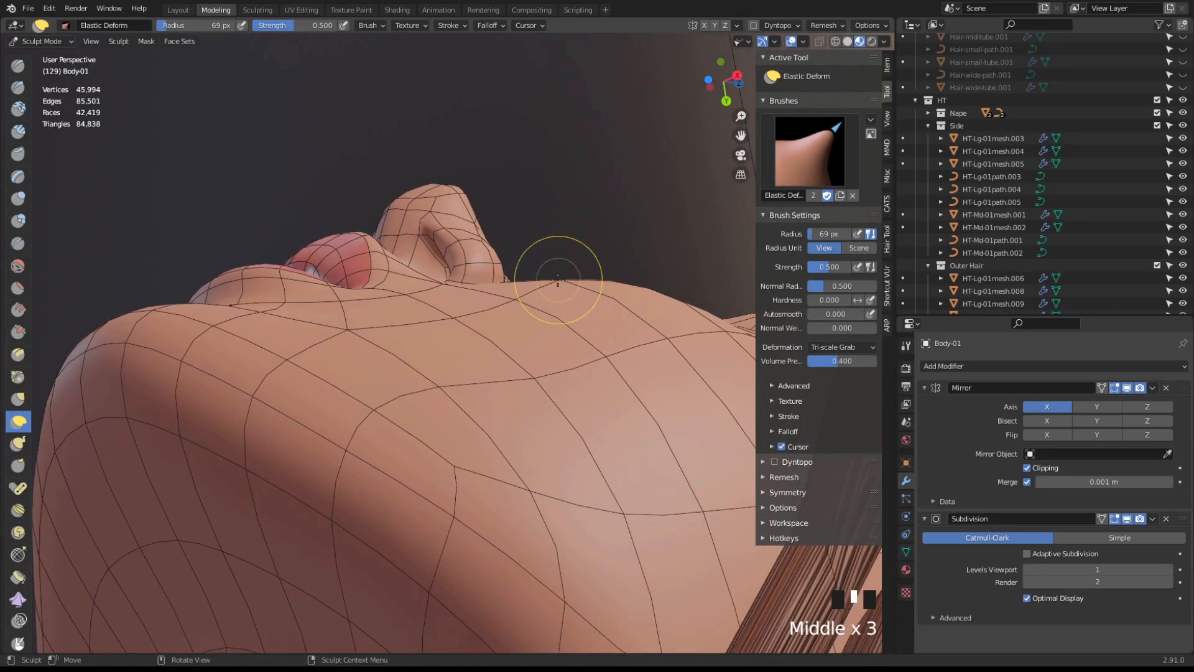
middle_drag(548, 283, 550, 284)
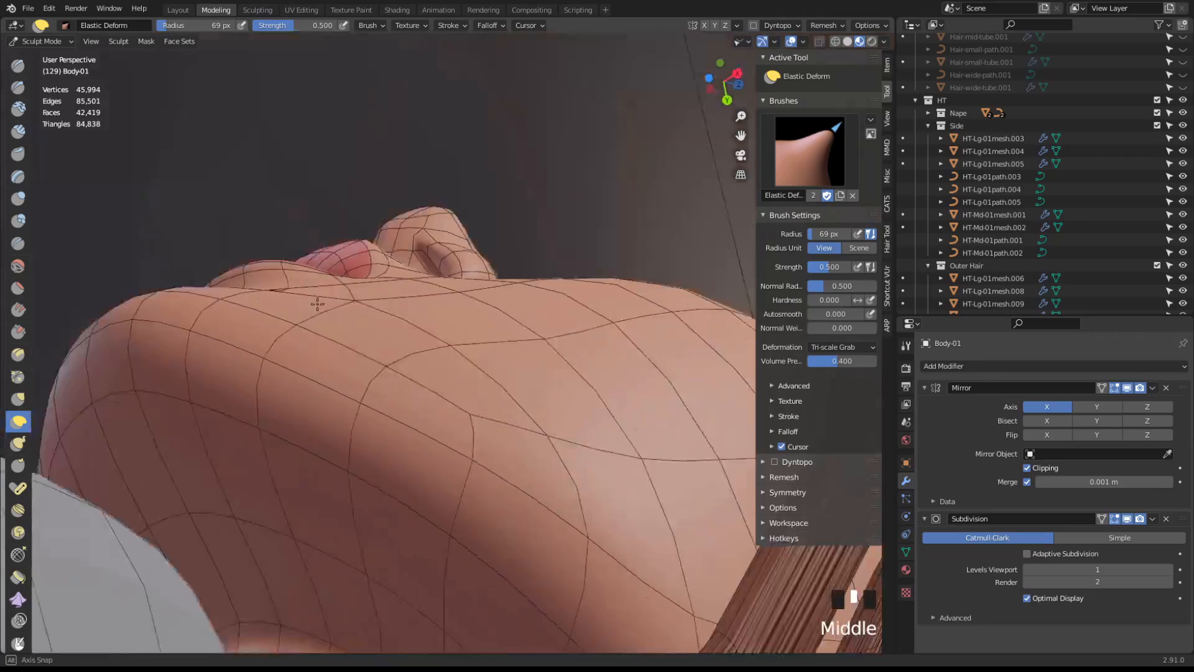
middle_drag(317, 304, 238, 453)
key(shift+alt+z)
scroll(400, 458, up, 5)
middle_drag(400, 459, 281, 253)
key(shift+alt+z)
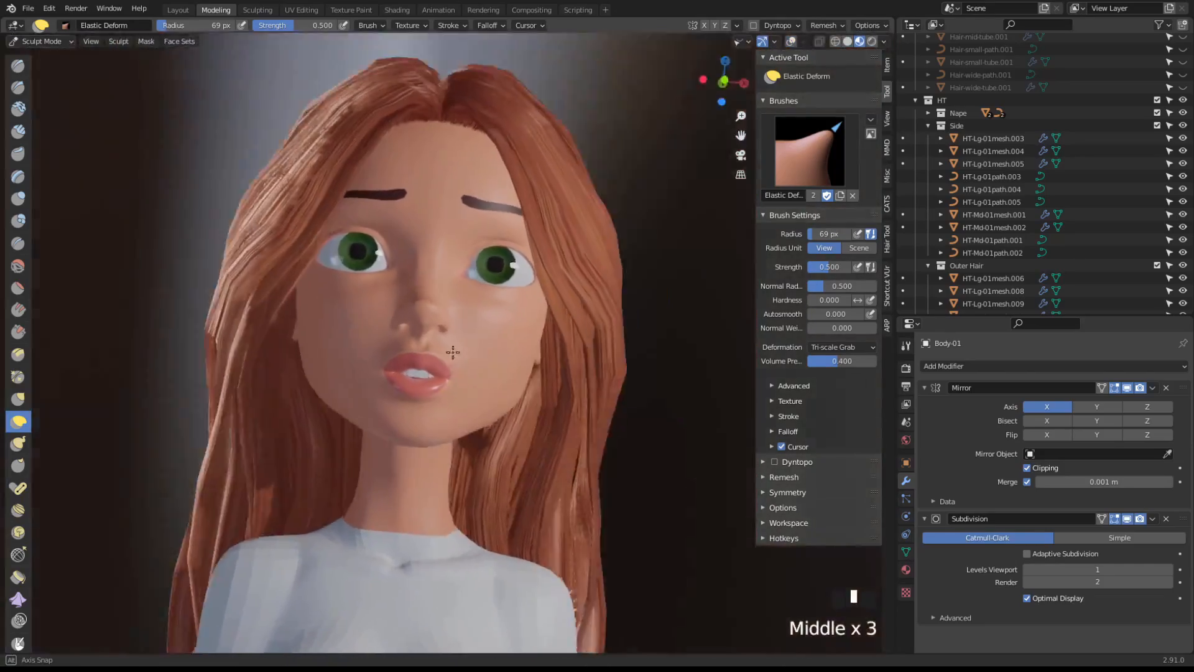
middle_drag(453, 352, 444, 246)
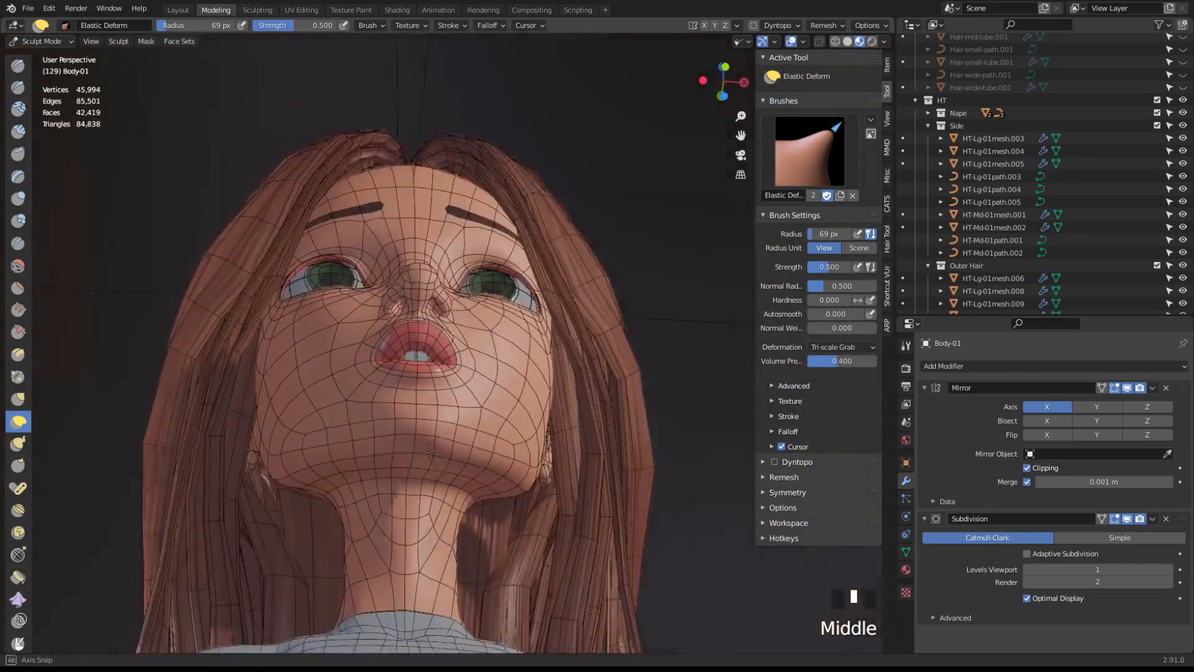
middle_drag(429, 450, 385, 407)
key(shift+alt+z)
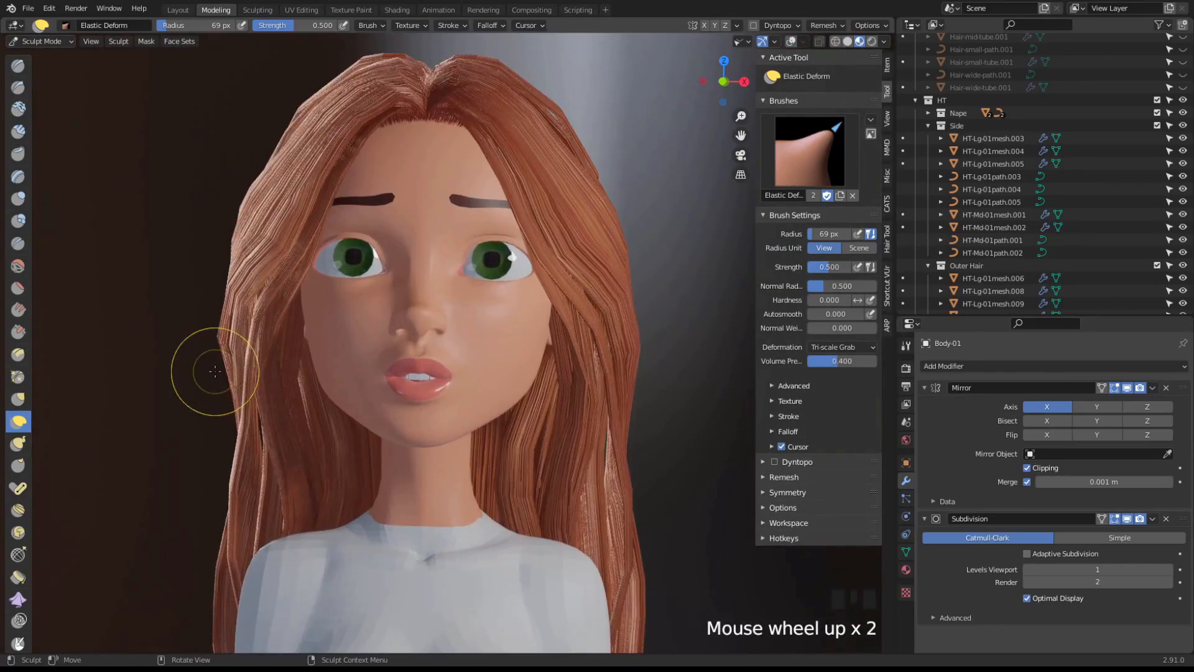
scroll(303, 331, up, 2)
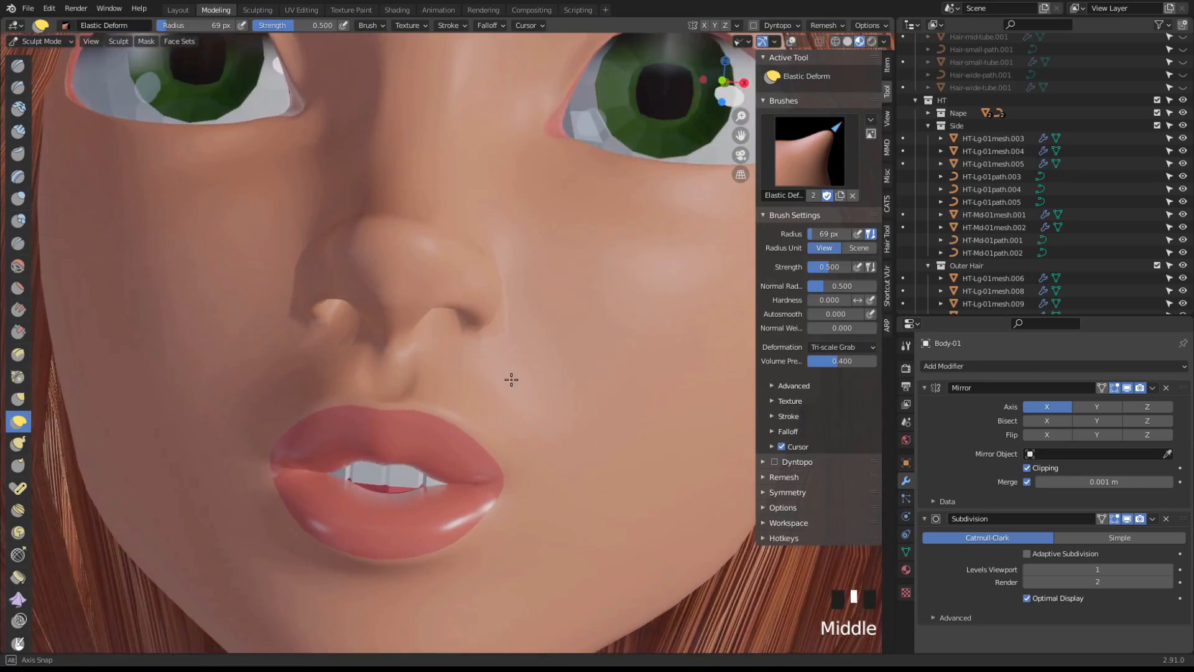
Show the wireframe, enter Edit Mode and select the mesh point just below the nose
key(shift+alt+z)
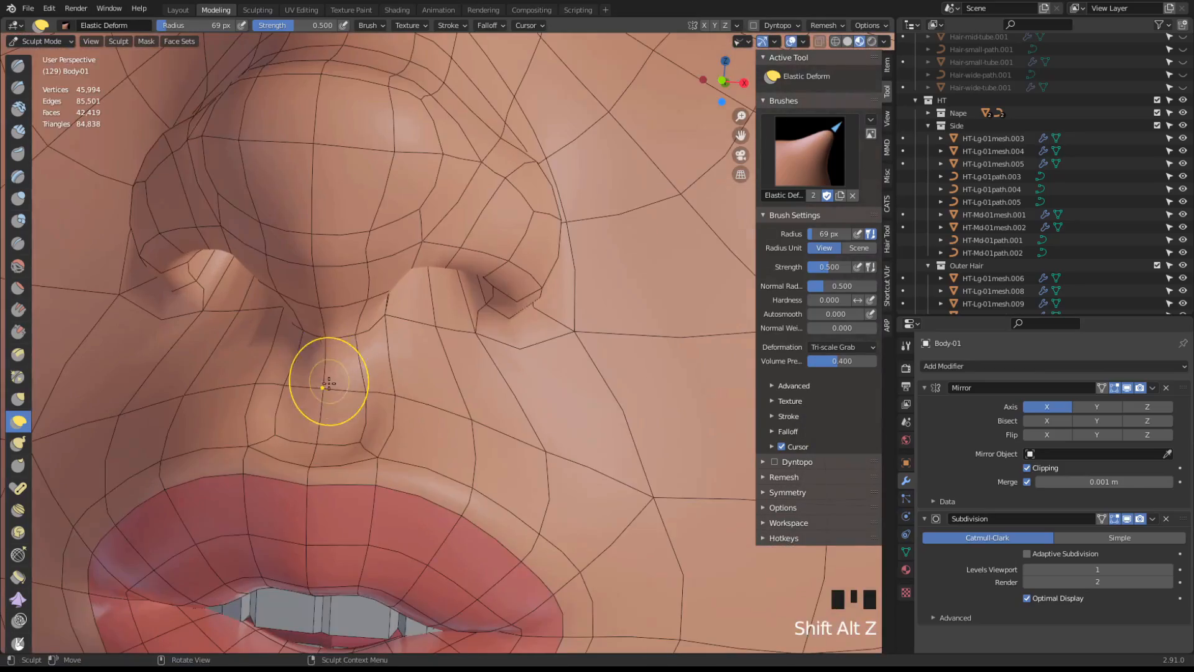
mouse_move(176, 286)
middle_down()
mouse_move(436, 394)
mouse_move(371, 340)
mouse_move(339, 291)
mouse_move(498, 348)
mouse_move(376, 340)
middle_up()
key(Tab)
click(381, 316)
Try moving the selected point below the nose freely, compare the shape without overlays, and undo the move
key(g)
scroll(498, 349, down, 7)
key(shift+alt+z)
key(shift+alt+z)
key(ctrl+z)
Move the selected point below the nose about 0.0024 m along the Y axis and inspect the upper lip area
scroll(375, 341, up, 3)
key(g)
key(y)
click(309, 297)
middle_drag(309, 297, 449, 409)
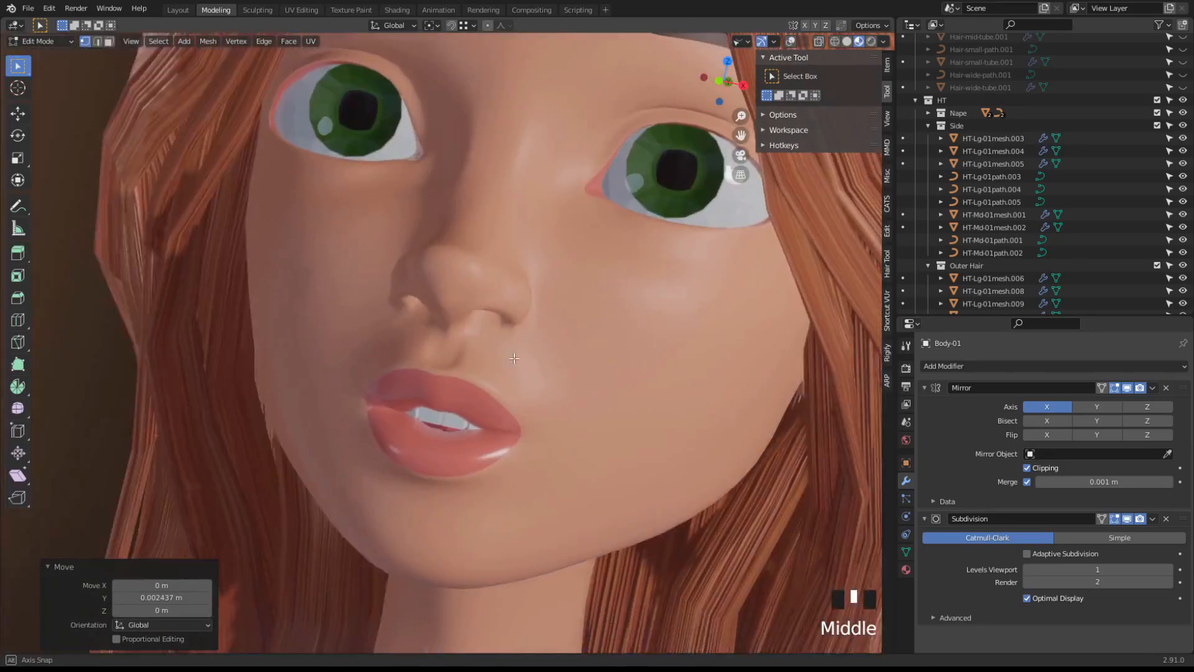
scroll(449, 409, up, 6)
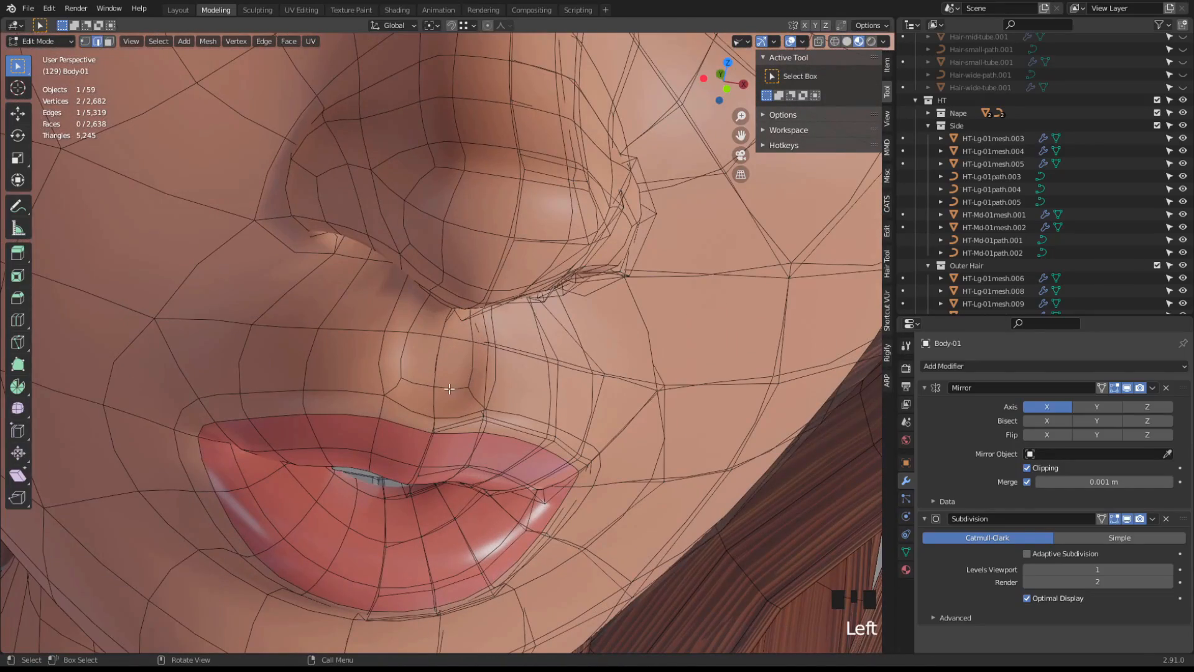
Select the single vertex just above the upper lip beside the philtrum, hiding the subdivision preview only during the selection
click(1127, 519)
middle_drag(480, 439, 489, 403)
key(1)
click(483, 402)
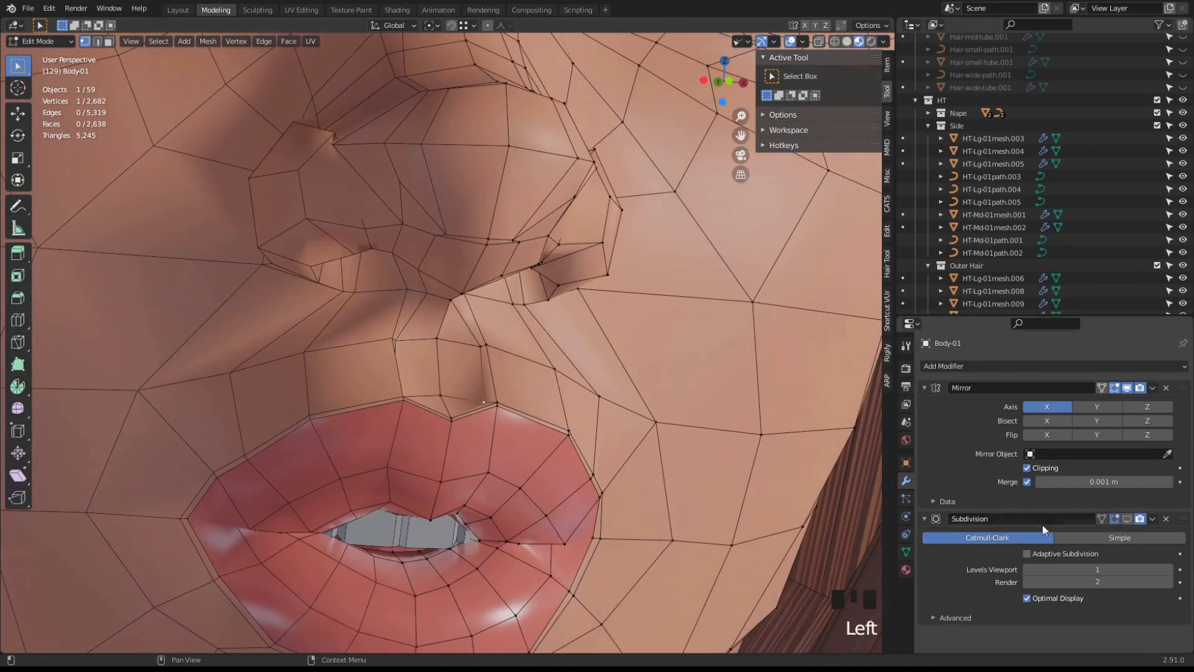
click(1127, 519)
Shrink/Fatten the vertex above the upper lip by about 0.0011 m and check the lip area without overlays
key(alt+s)
click(458, 365)
key(shift+alt+z)
scroll(459, 365, down, 3)
middle_drag(458, 366, 360, 336)
key(alt+s)
click(328, 336)
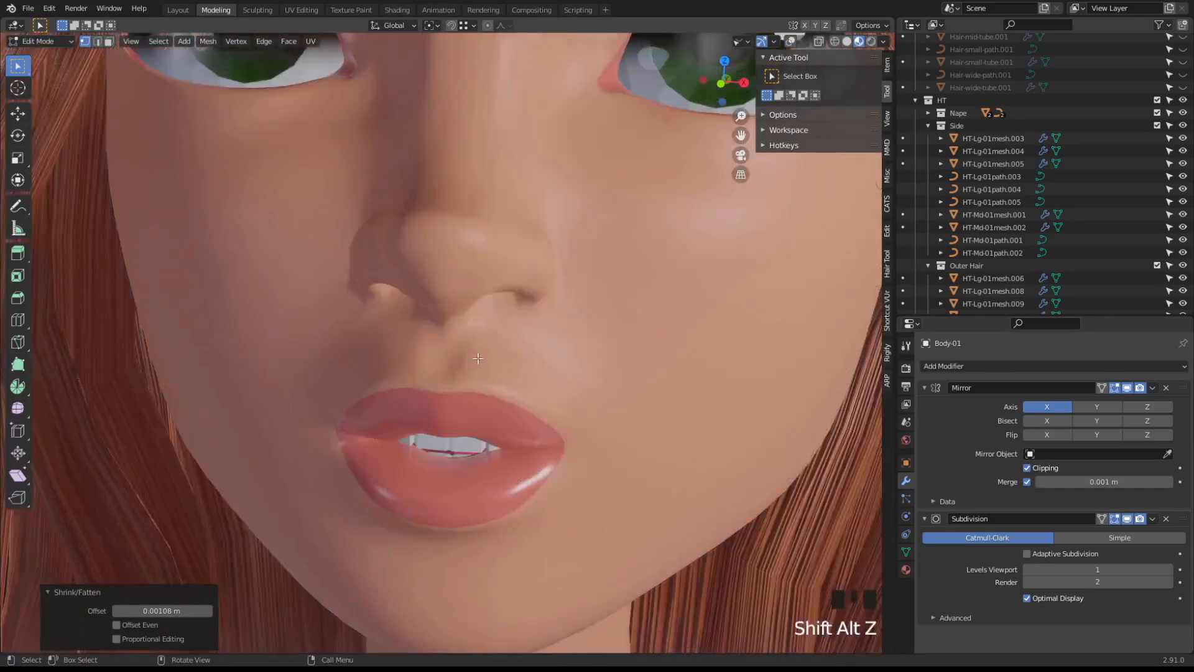
scroll(478, 358, down, 5)
mouse_move(478, 359)
middle_down()
mouse_move(405, 405)
mouse_move(460, 373)
mouse_move(477, 346)
middle_up()
scroll(461, 373, up, 5)
key(shift+alt+z)
scroll(478, 355, up, 3)
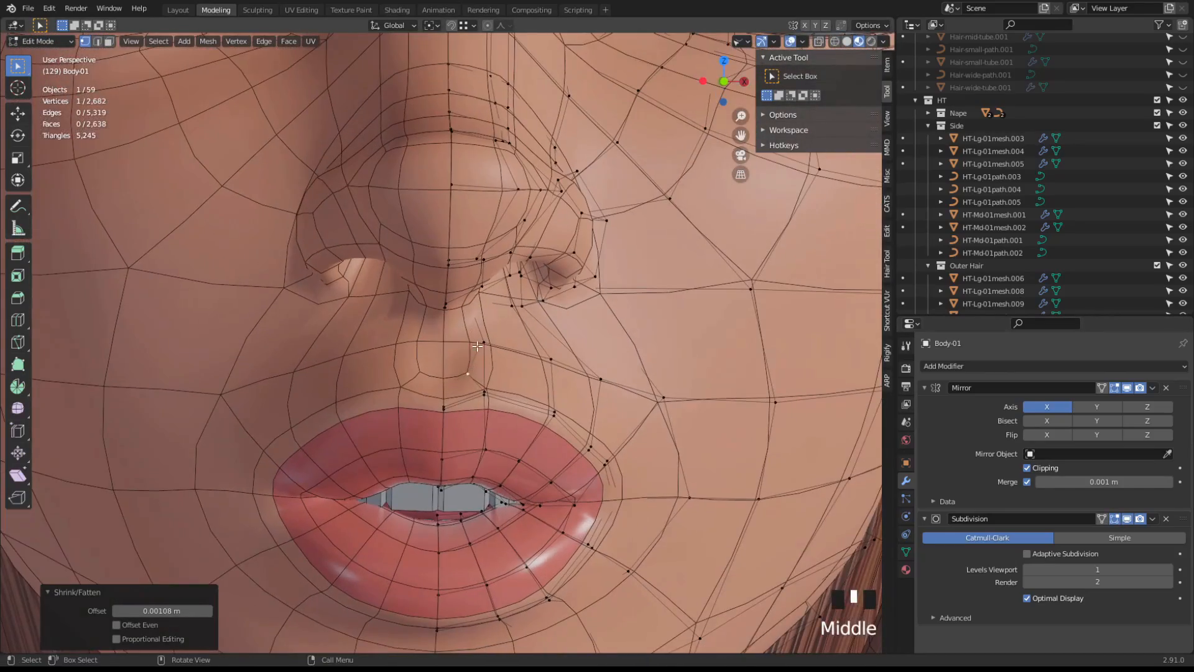
Move the vertex above the upper lip about 0.001 m in X and -0.0004 m in Z, and check the face without overlays
click(434, 333)
scroll(433, 333, down, 3)
scroll(375, 353, up, 5)
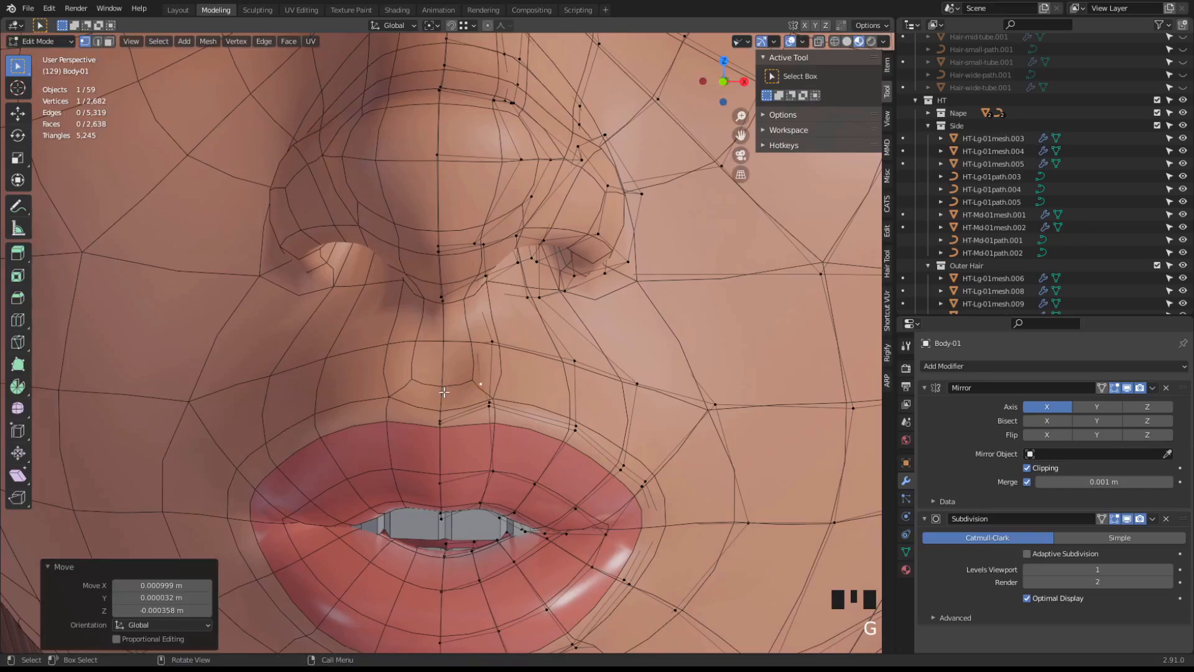
key(shift+alt+z)
scroll(444, 392, down, 4)
middle_drag(444, 392, 300, 334)
scroll(485, 370, down, 6)
key(shift+alt+z)
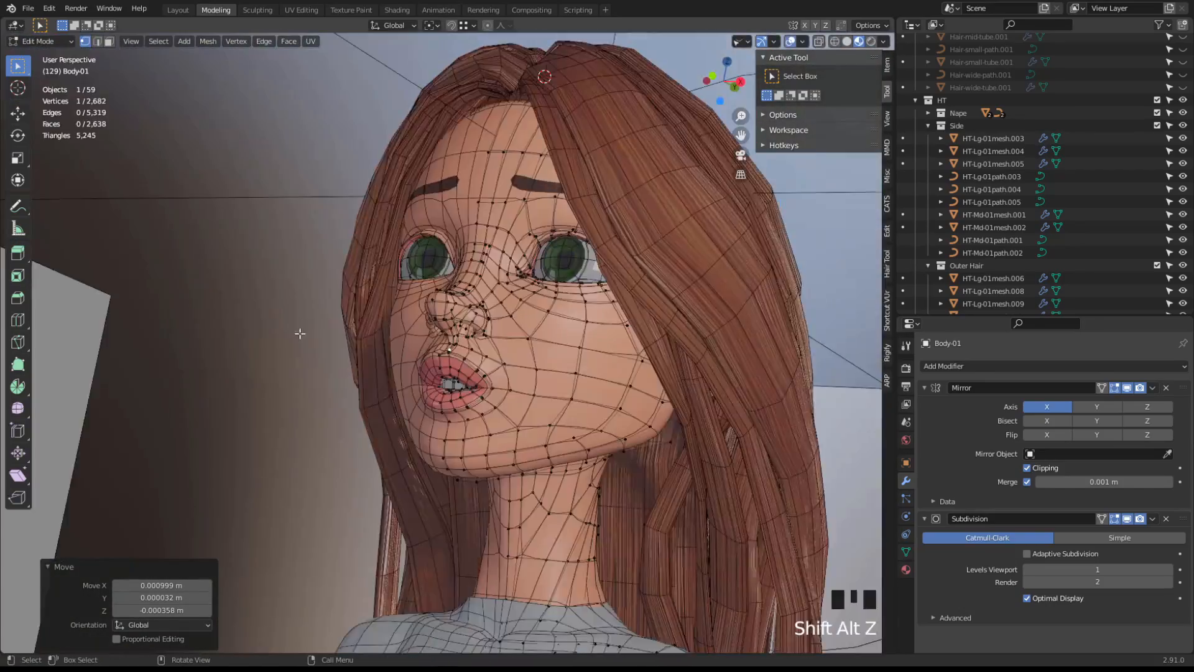
Select a single vertex on the nose, slide it along its edge, and inspect the nose shape without overlays
scroll(448, 324, up, 4)
click(497, 283)
scroll(492, 287, up, 5)
middle_drag(485, 311, 571, 326)
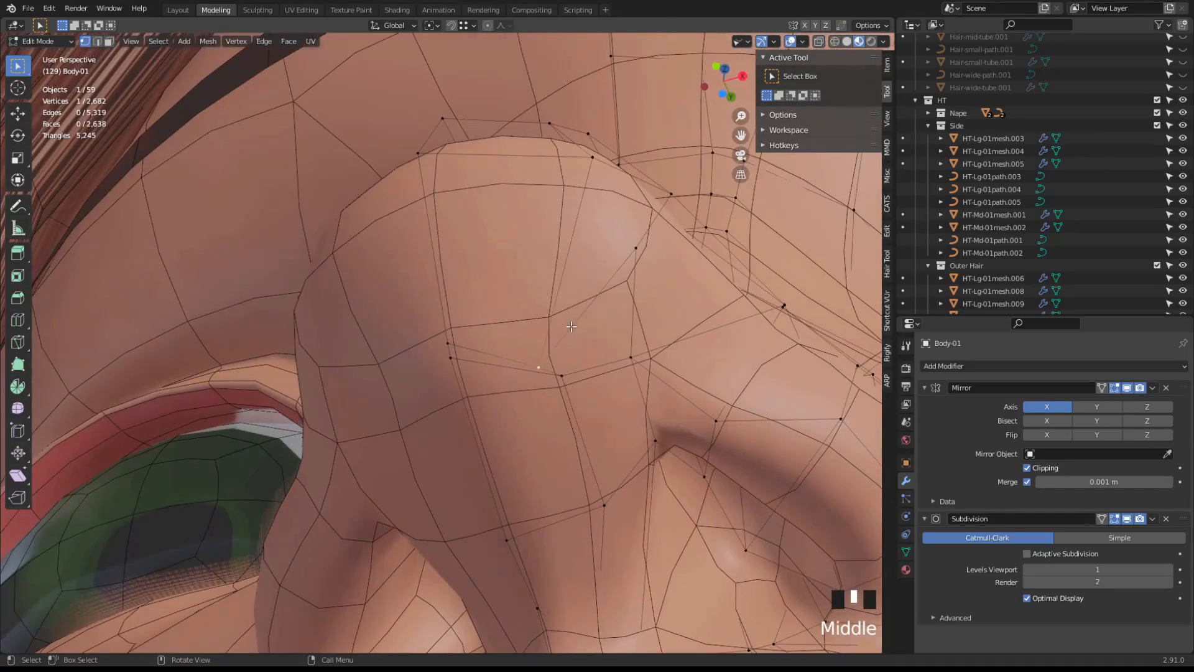
key(g)
key(g)
click(449, 348)
key(shift+alt+z)
scroll(400, 243, down, 7)
middle_drag(400, 243, 214, 286)
Move the selected nose vertex about 0.0002 m in X, -0.0014 m in Y and 0.0008 m in Z
key(shift+alt+z)
scroll(423, 296, up, 4)
key(g)
click(335, 286)
key(shift+alt+z)
scroll(405, 305, down, 6)
middle_drag(466, 323, 578, 361)
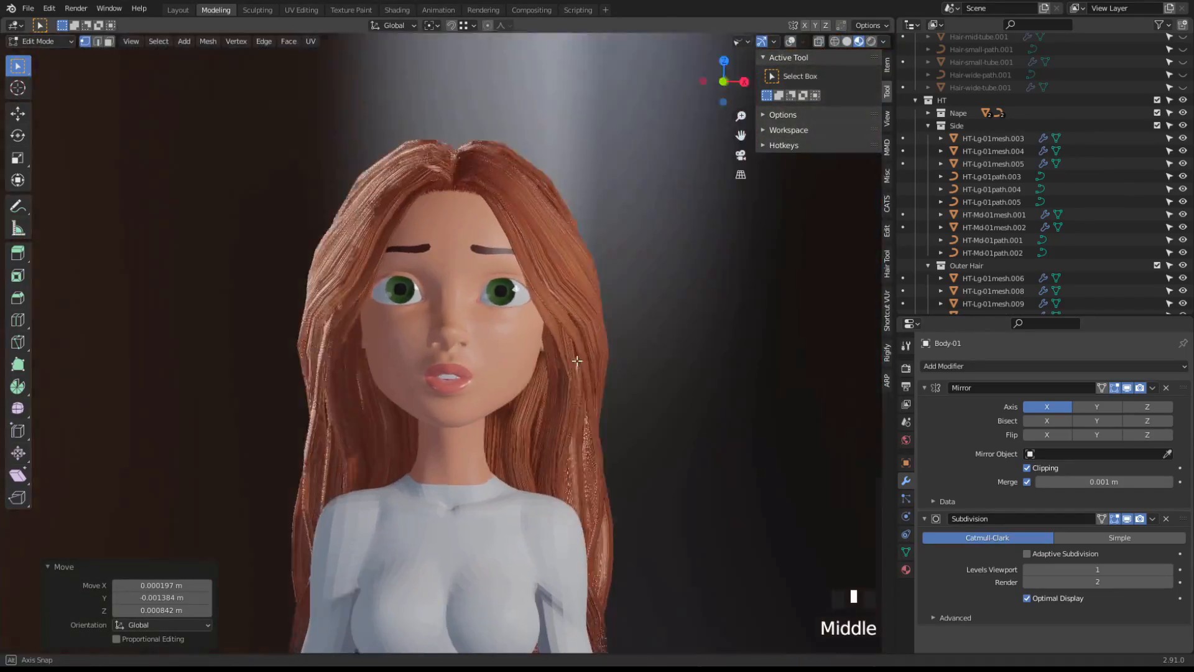
Examine the face from the front in rendered and material preview shading, and compare it with the reference sketch
key(z)
click(616, 248)
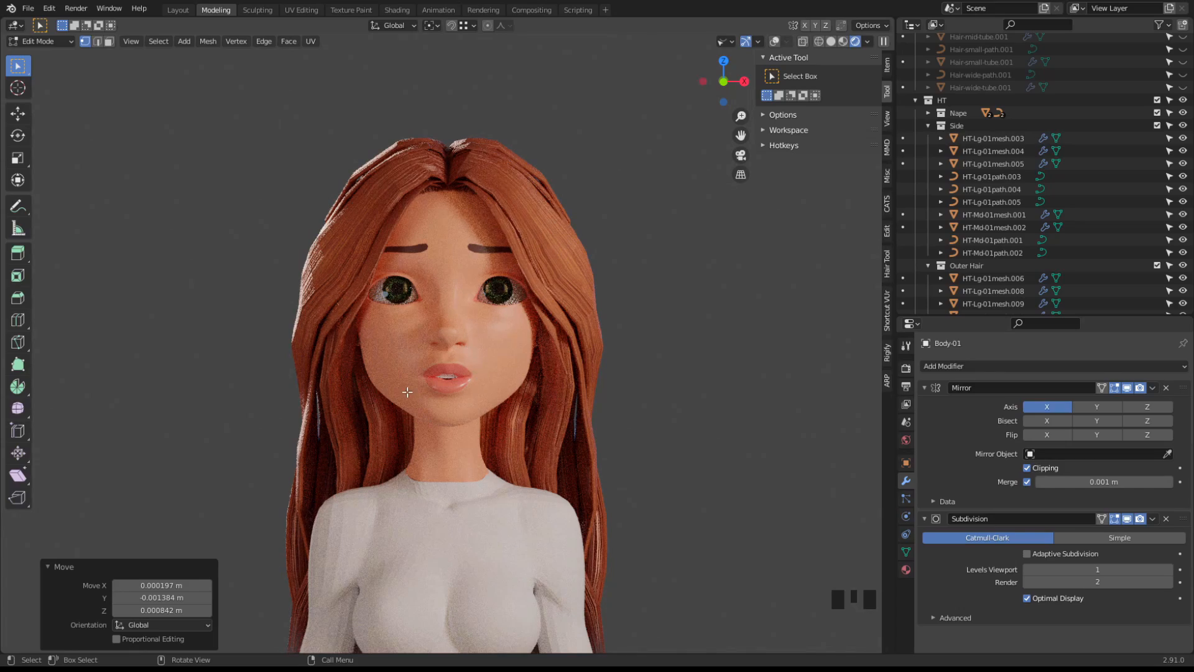
scroll(408, 392, up, 2)
scroll(429, 373, up, 1)
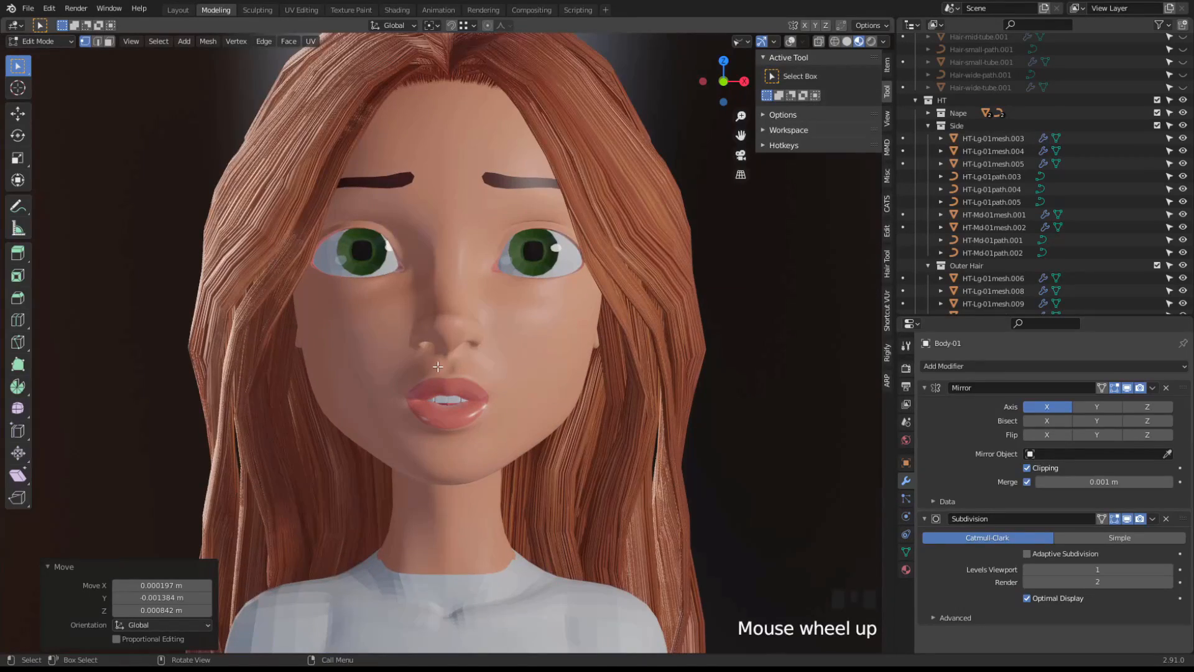
scroll(438, 367, down, 4)
middle_click(526, 333)
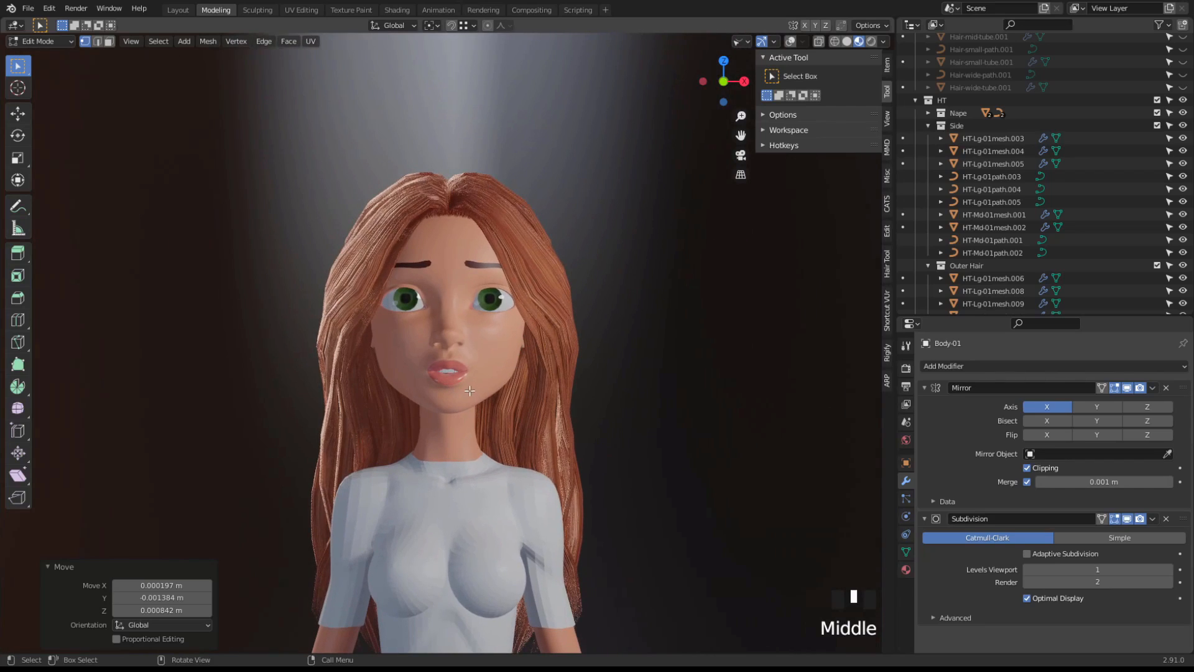
key(shift+alt+z)
key(shift+z)
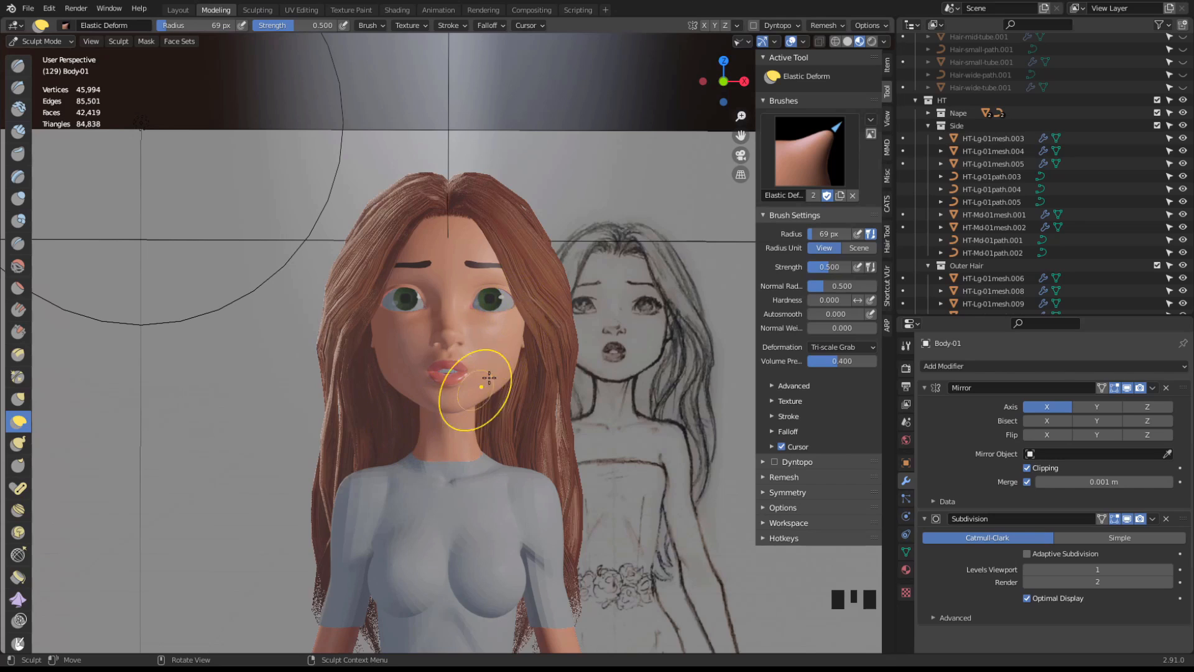
middle_drag(413, 426, 367, 427)
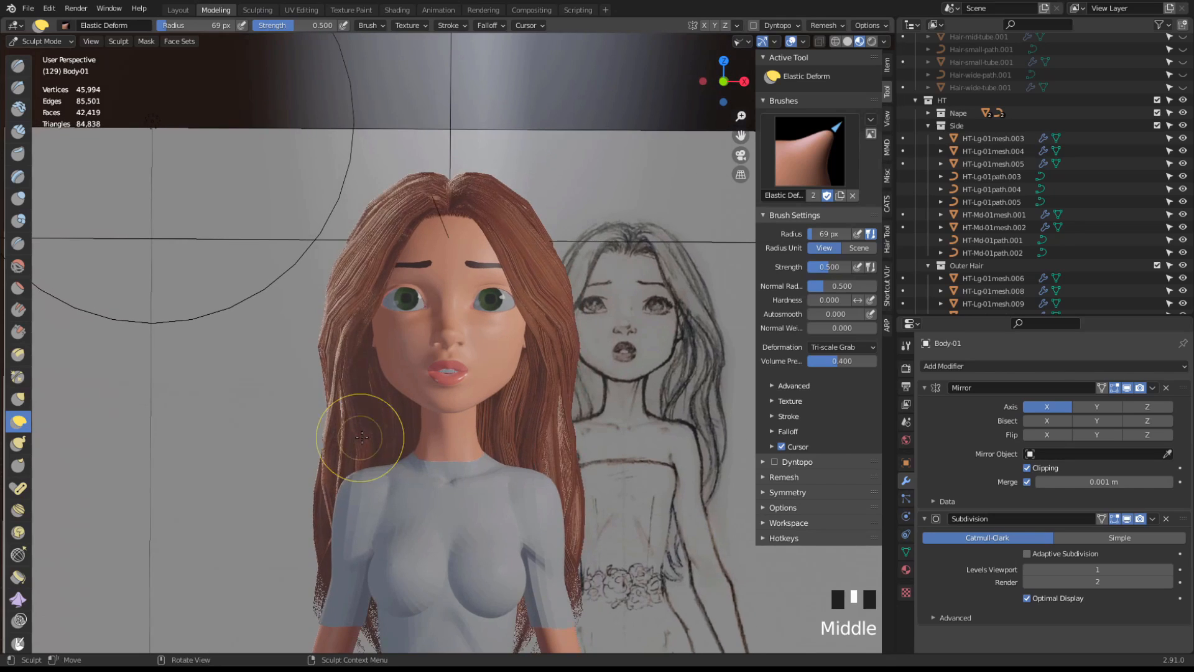
click(871, 42)
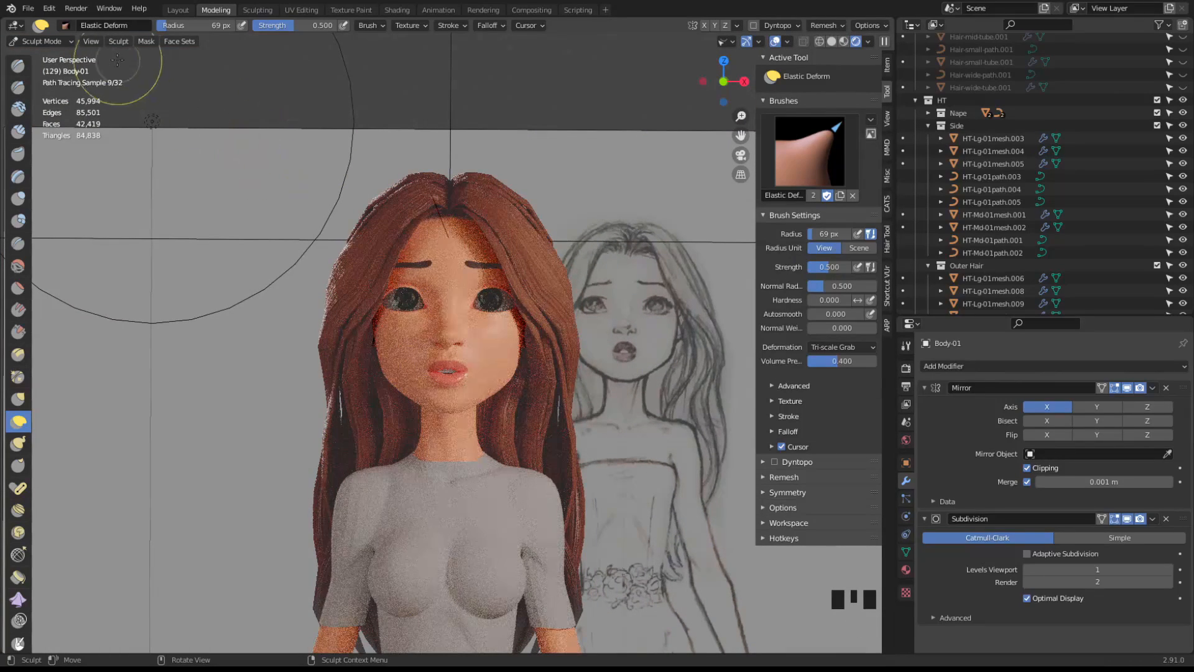
Switch to Object Mode and show the eyelash reference image Empty.006 beside the character's face
click(39, 41)
click(37, 57)
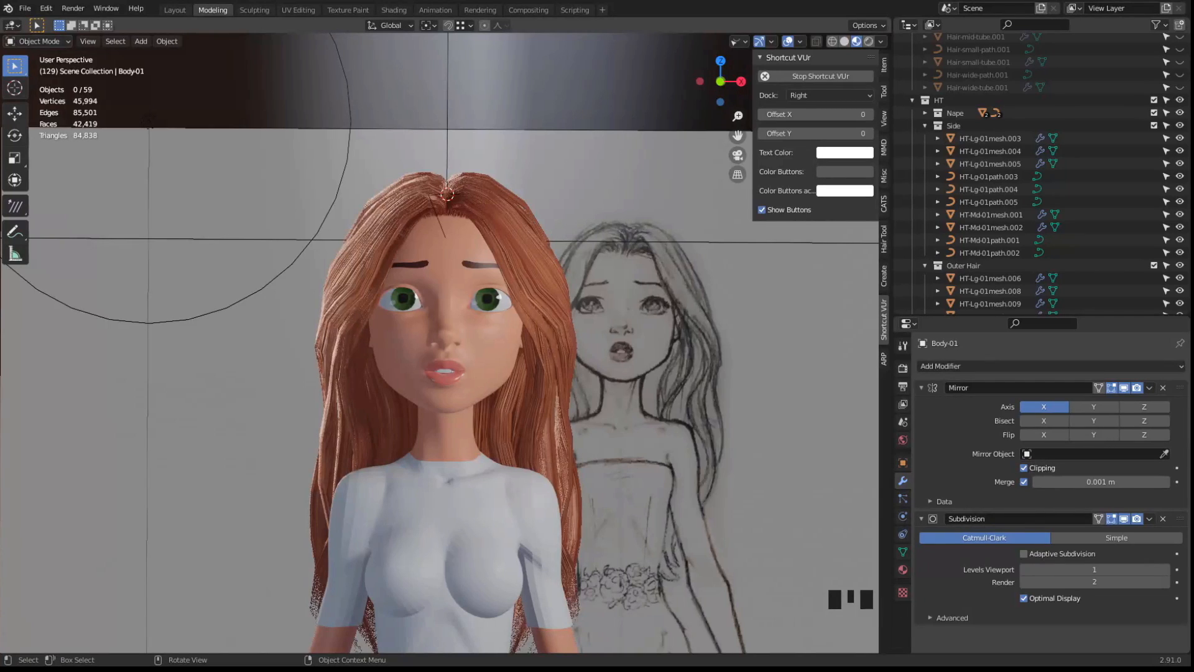
scroll(1039, 174, up, 9)
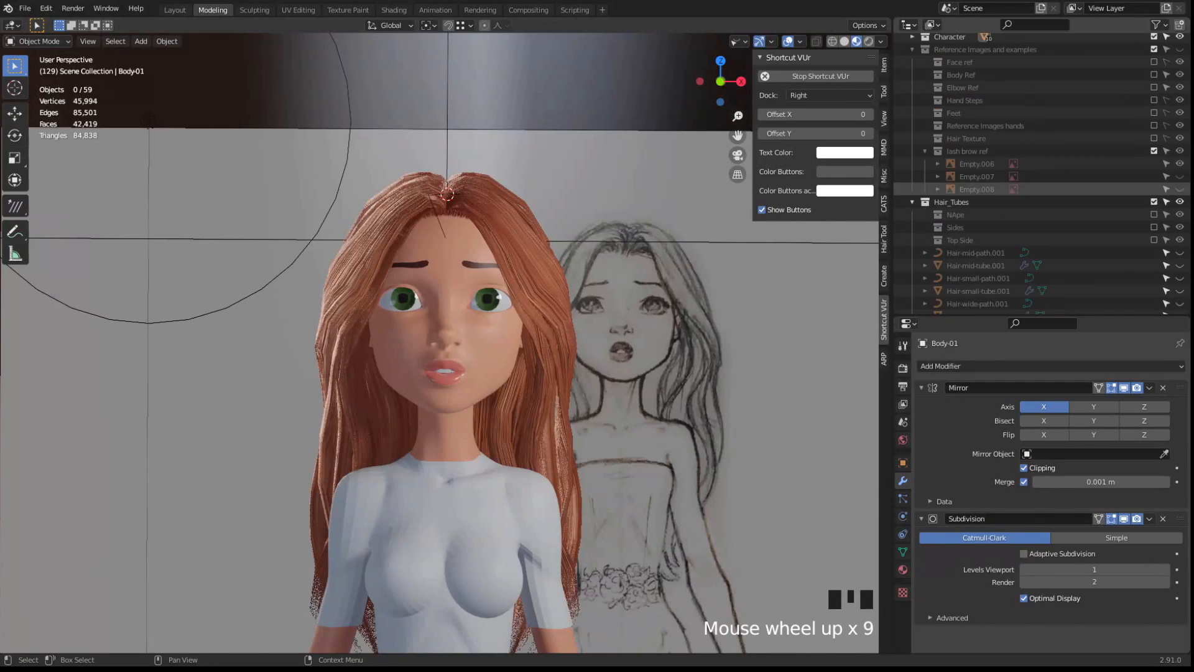
click(1180, 164)
scroll(555, 371, up, 3)
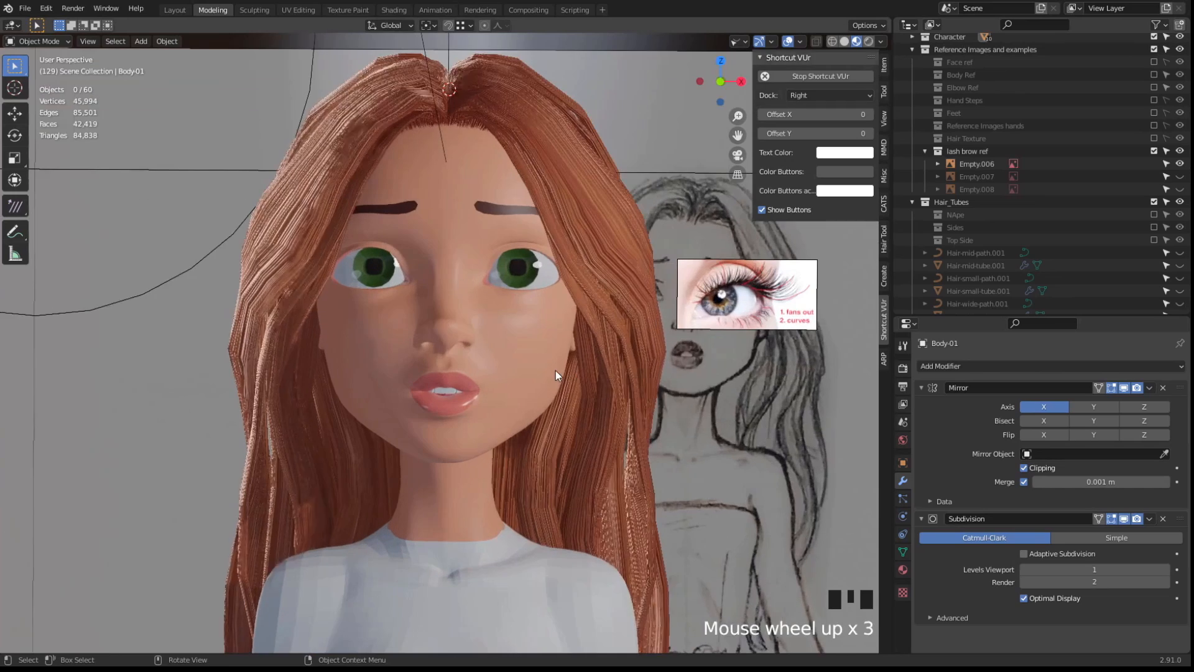
shift+middle_drag(555, 371, 443, 375)
scroll(550, 363, up, 2)
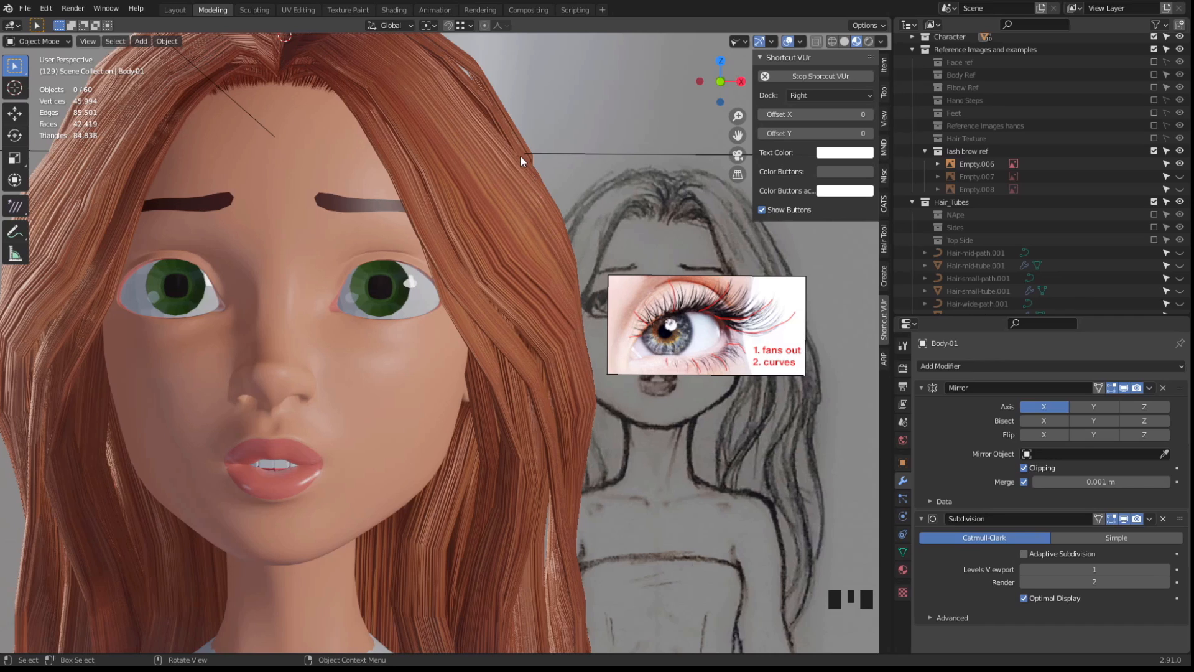
Select the Body-01 mesh and enter Edit Mode near the character's eye
scroll(519, 325, down, 2)
click(528, 360)
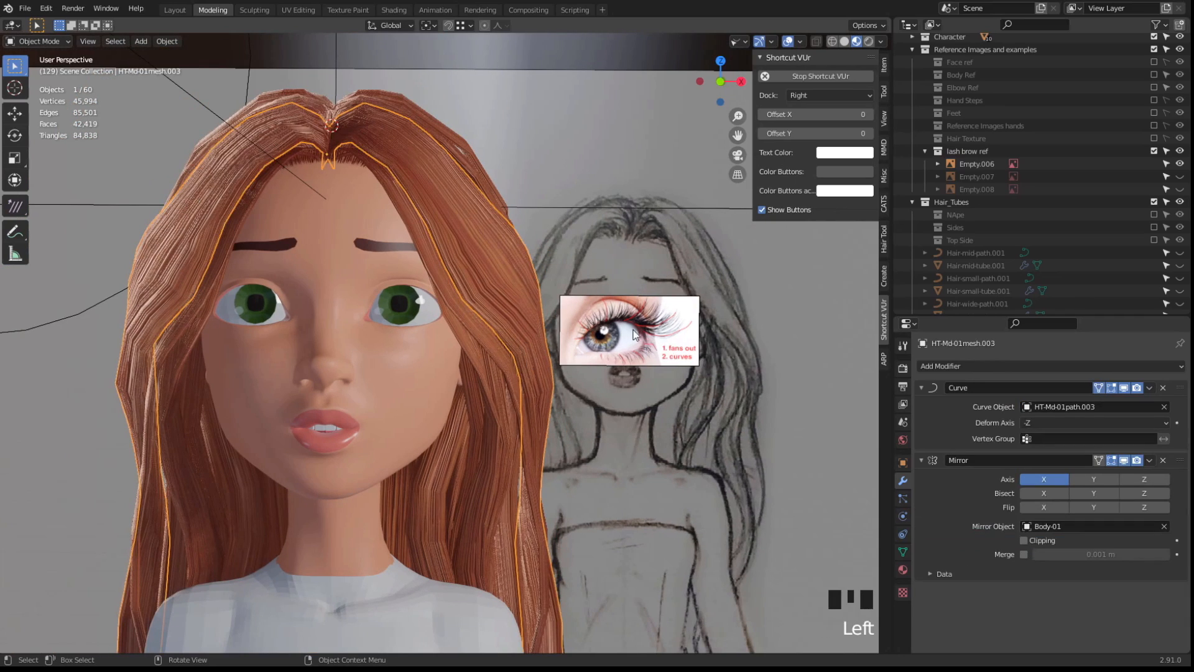
scroll(459, 352, up, 1)
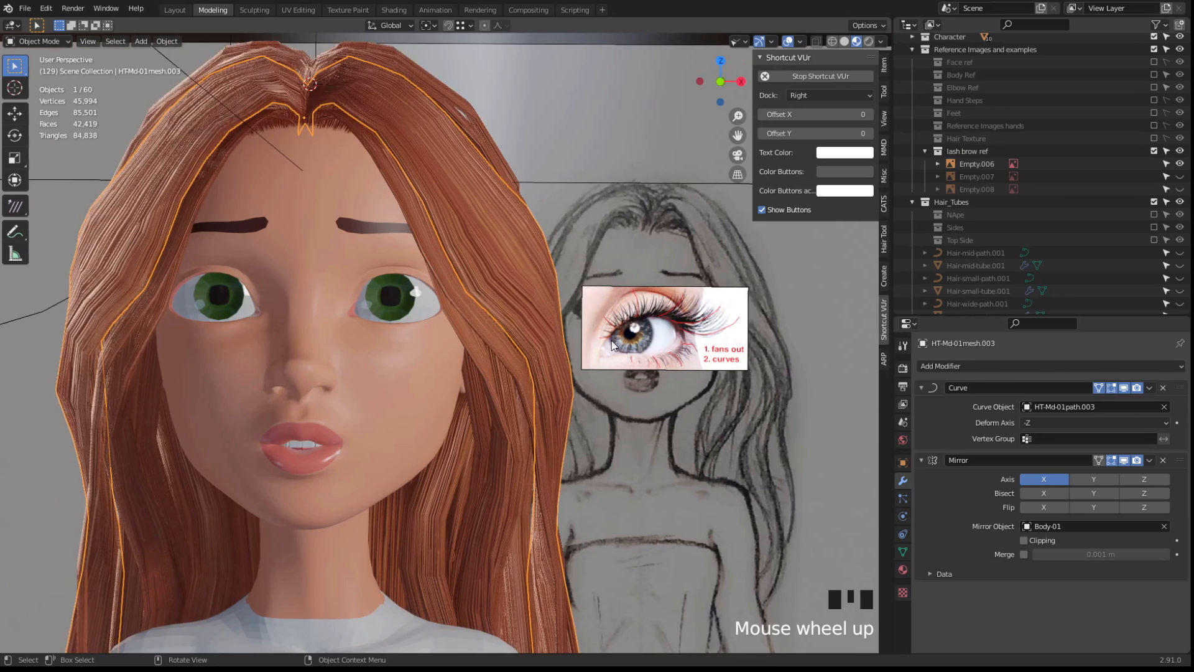
click(395, 270)
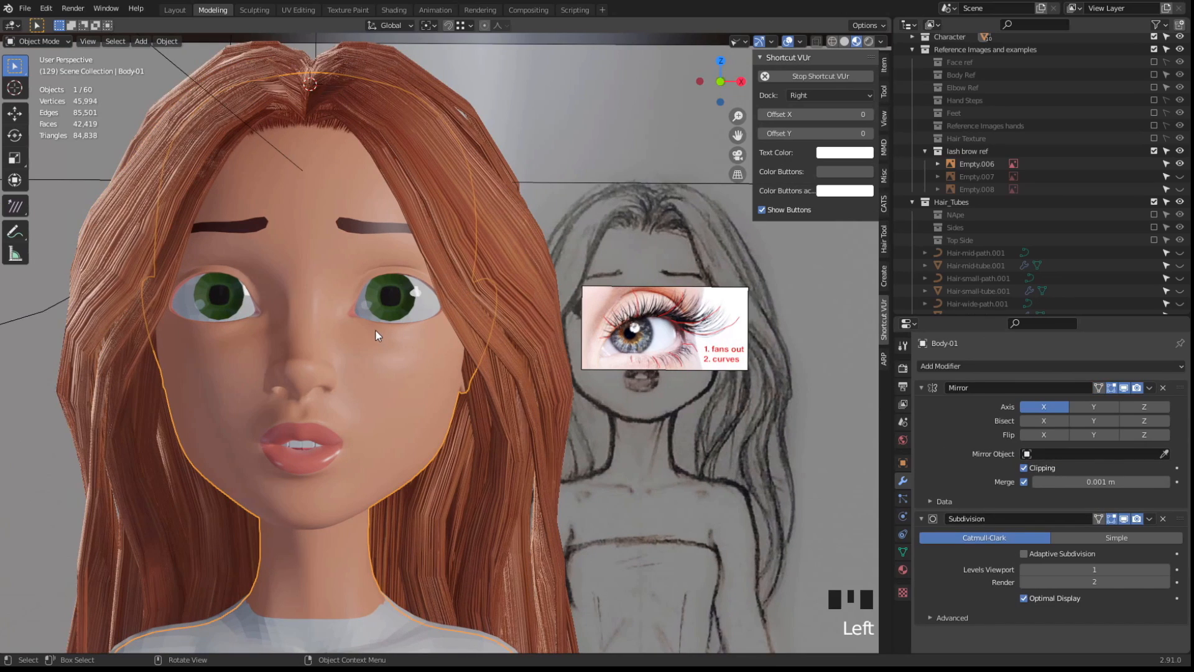
key(Tab)
scroll(361, 335, up, 2)
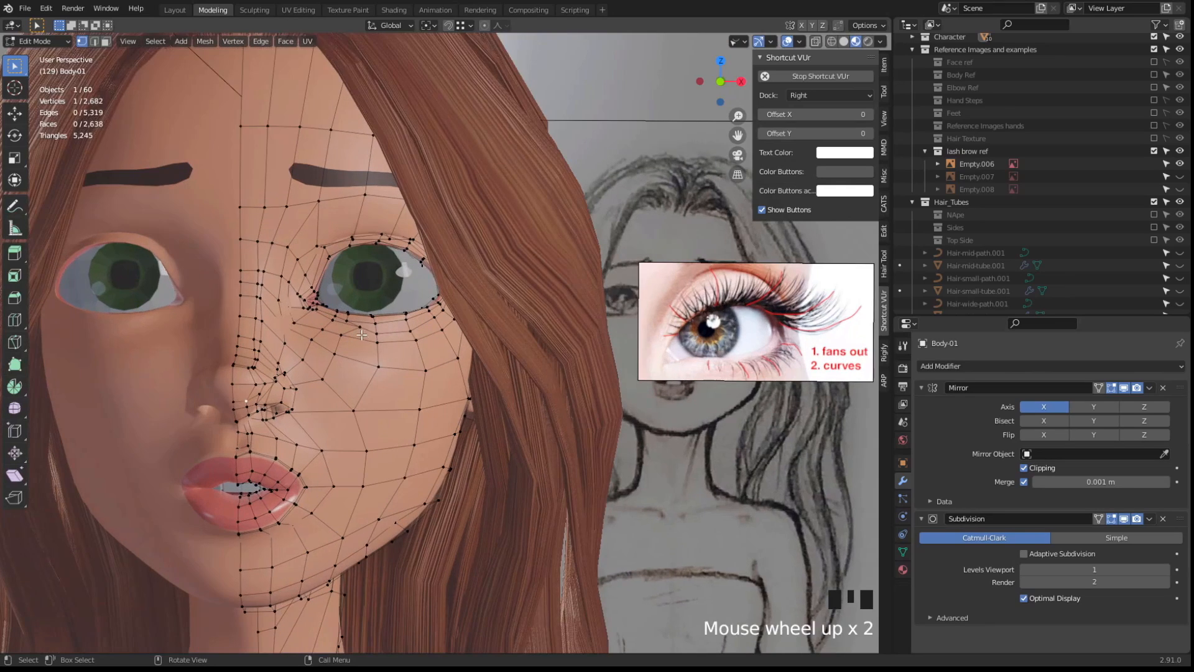
Select the face loop running around the eye opening on the eyelids and frame it in the view
key(2)
scroll(311, 318, up, 3)
alt+click(293, 352)
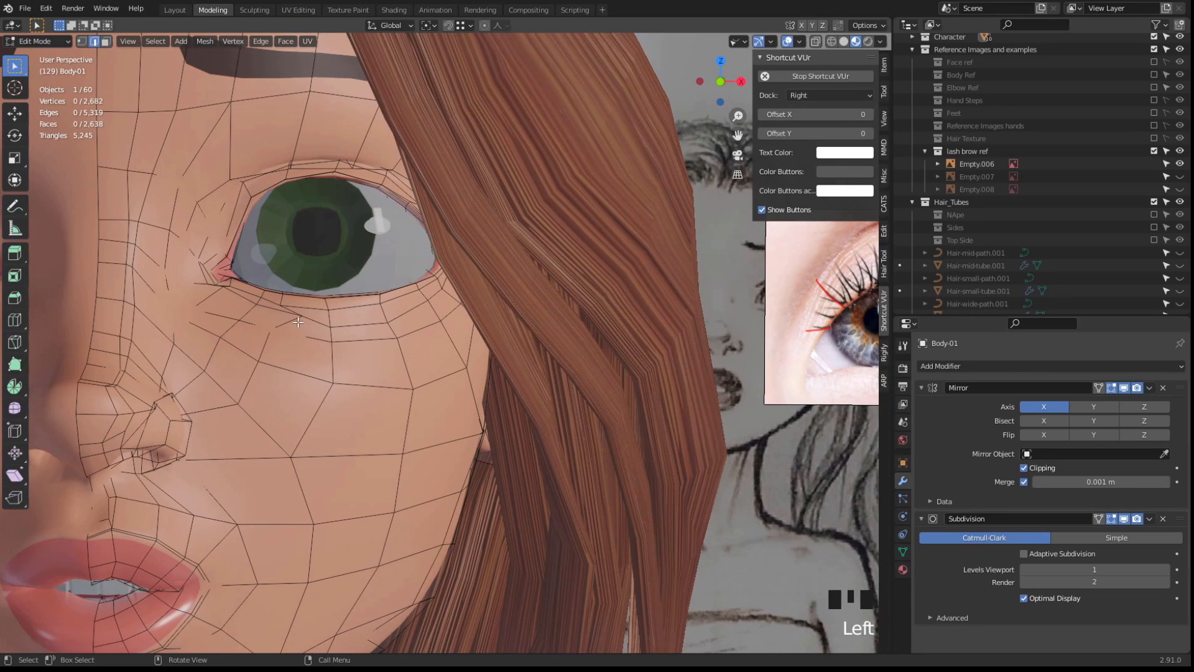
alt+click(280, 309)
key(3)
alt+click(283, 298)
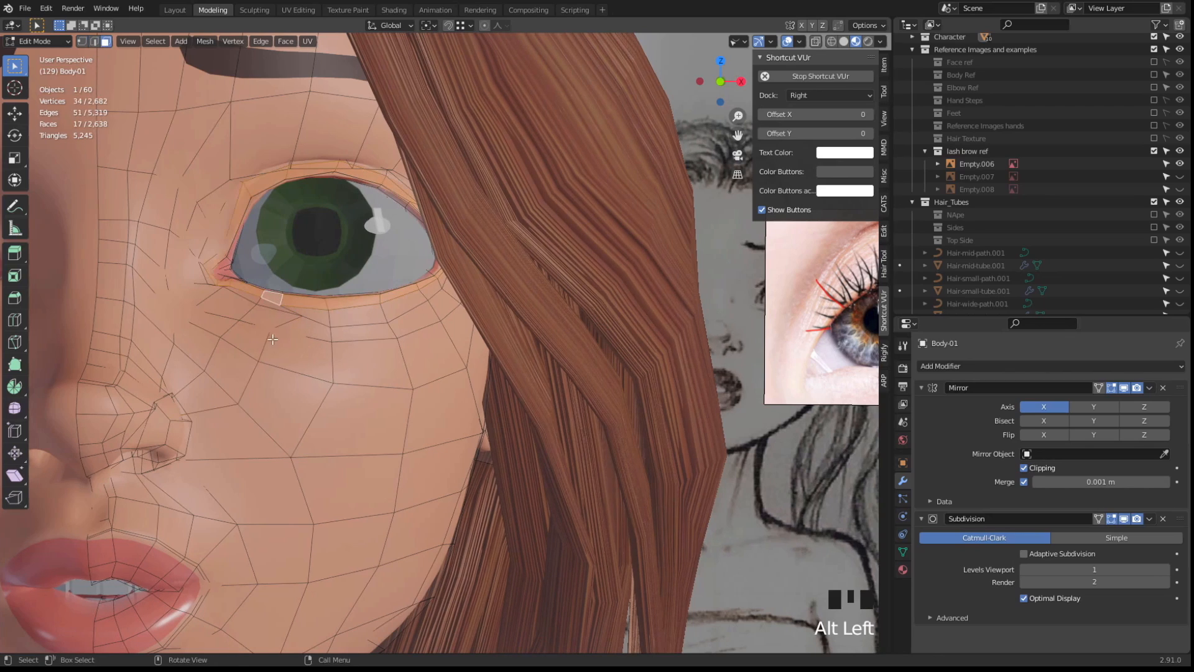
key(KP_Decimal)
Hide the Outer Hair collection in the viewport to expose the whole eye and the selected eyelid loop
scroll(1097, 239, down, 6)
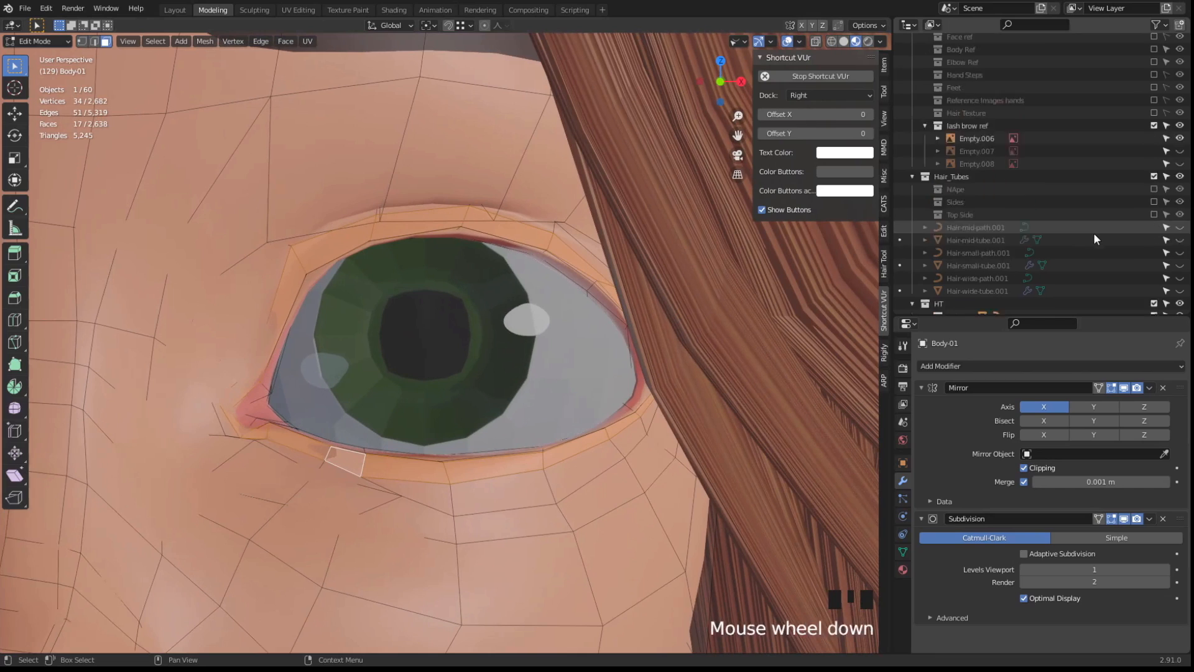
scroll(1073, 225, down, 5)
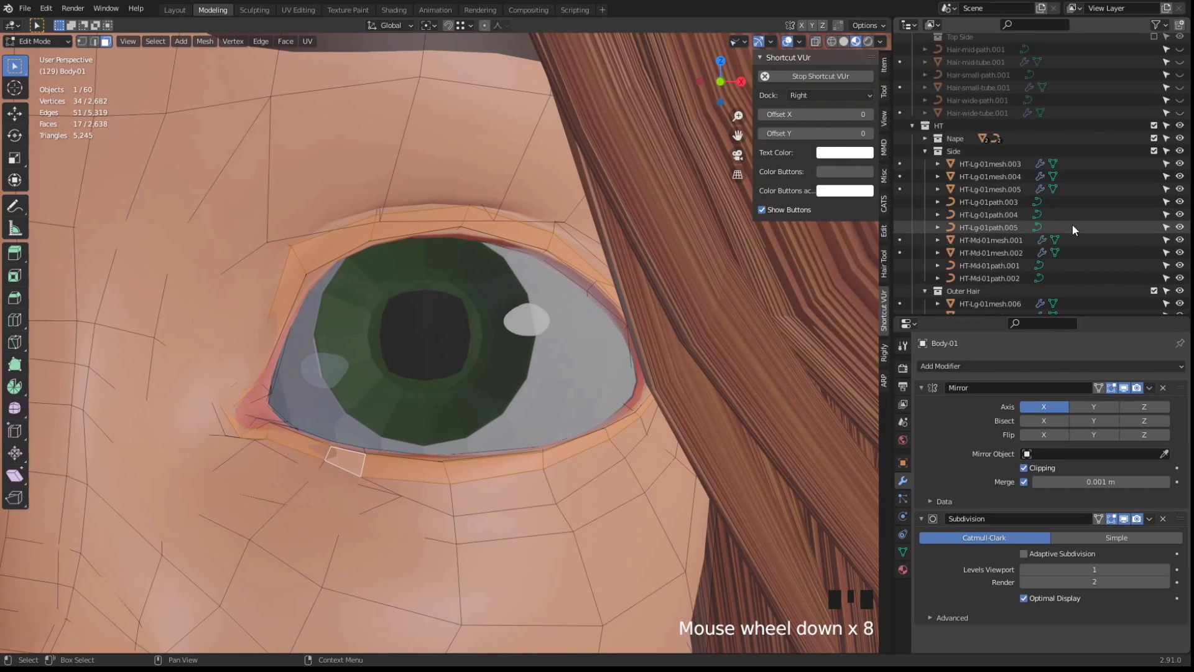
click(1180, 214)
middle_drag(628, 349, 573, 356)
middle_drag(405, 426, 459, 412)
scroll(459, 412, up, 3)
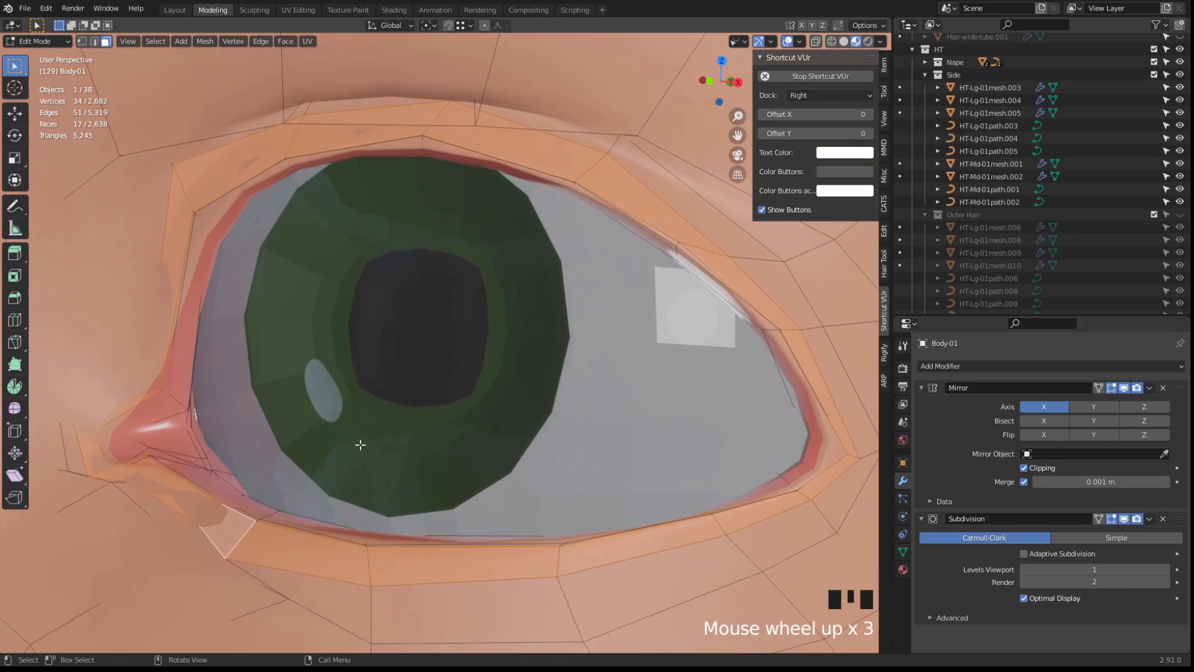
middle_drag(344, 414, 328, 404)
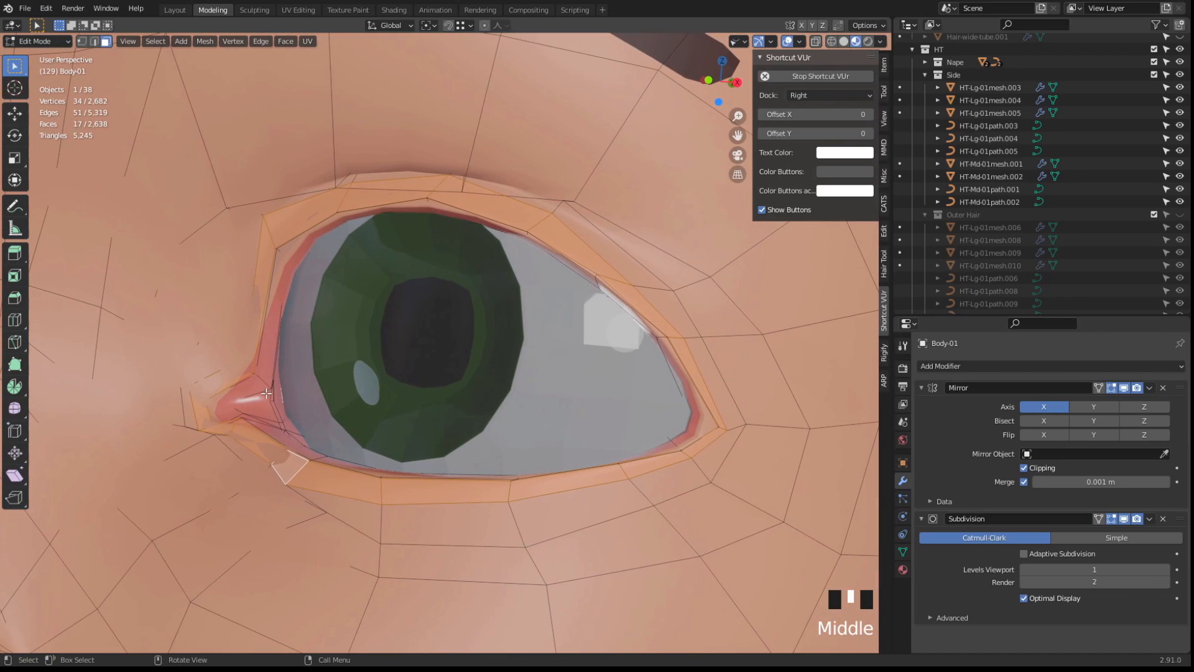
Duplicate the selected eyelid face loop in place and separate the copy into its own object
key(shift+d)
right_click(252, 451)
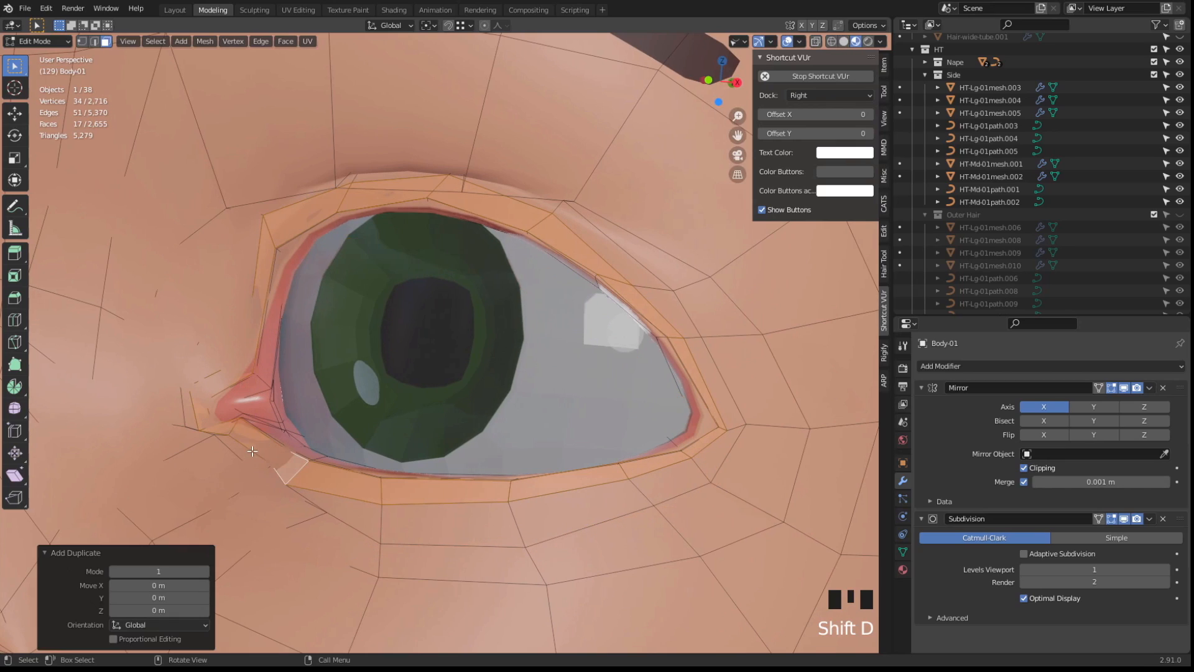
key(Escape)
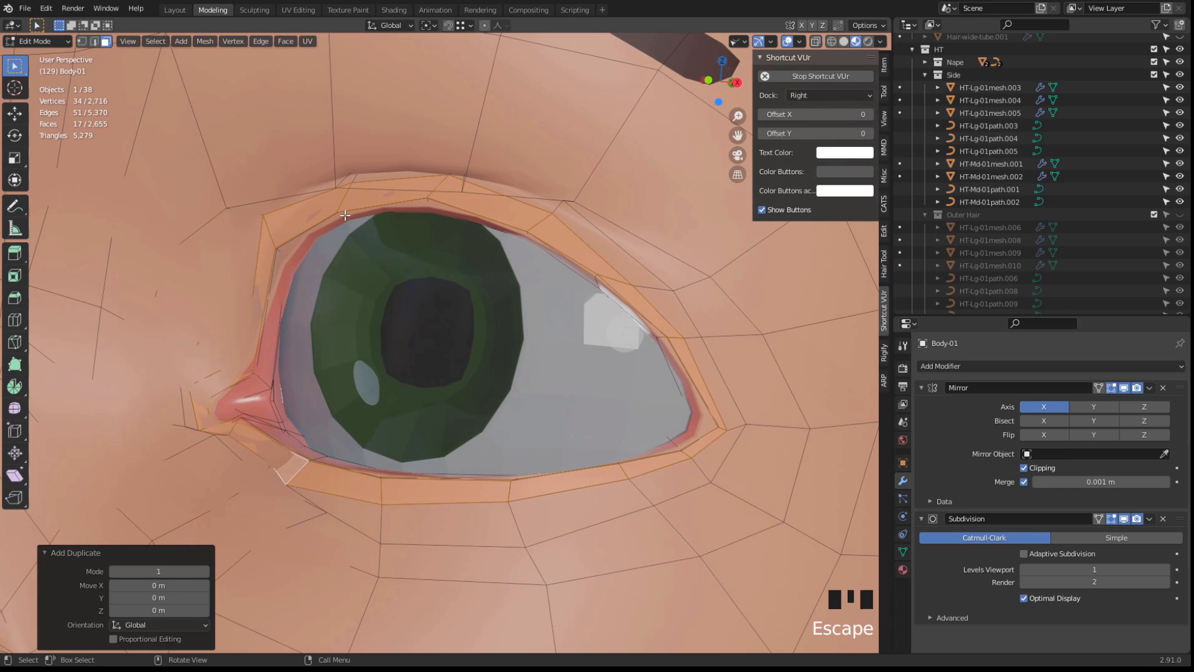
click(205, 41)
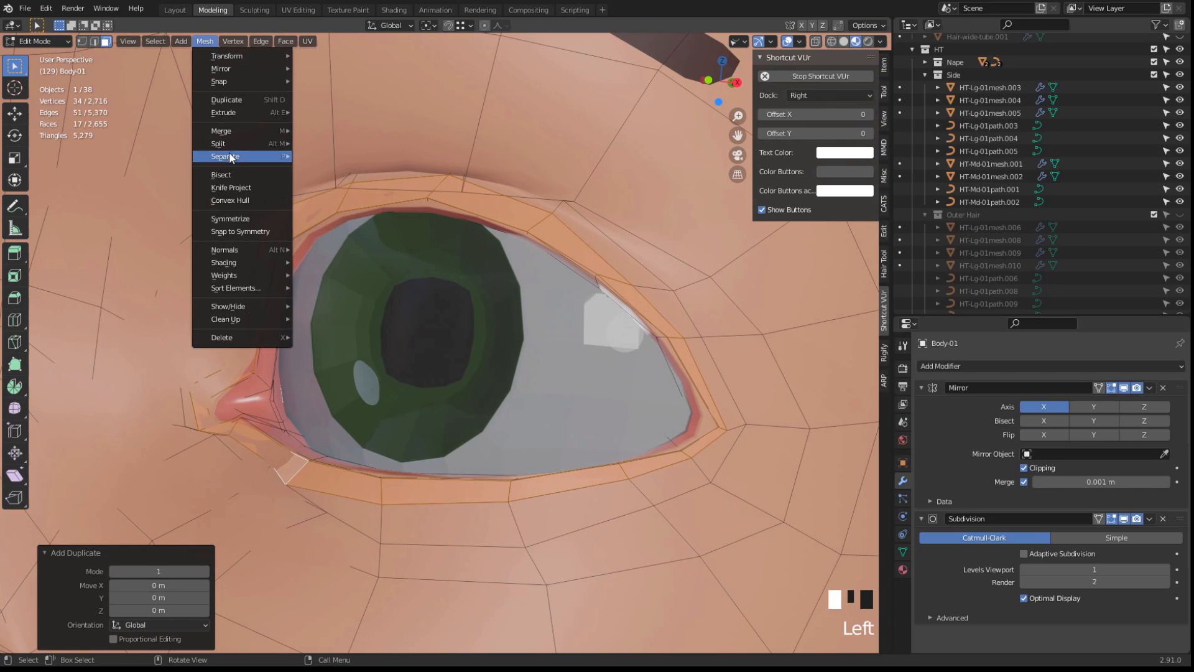
mouse_move(229, 154)
click(339, 155)
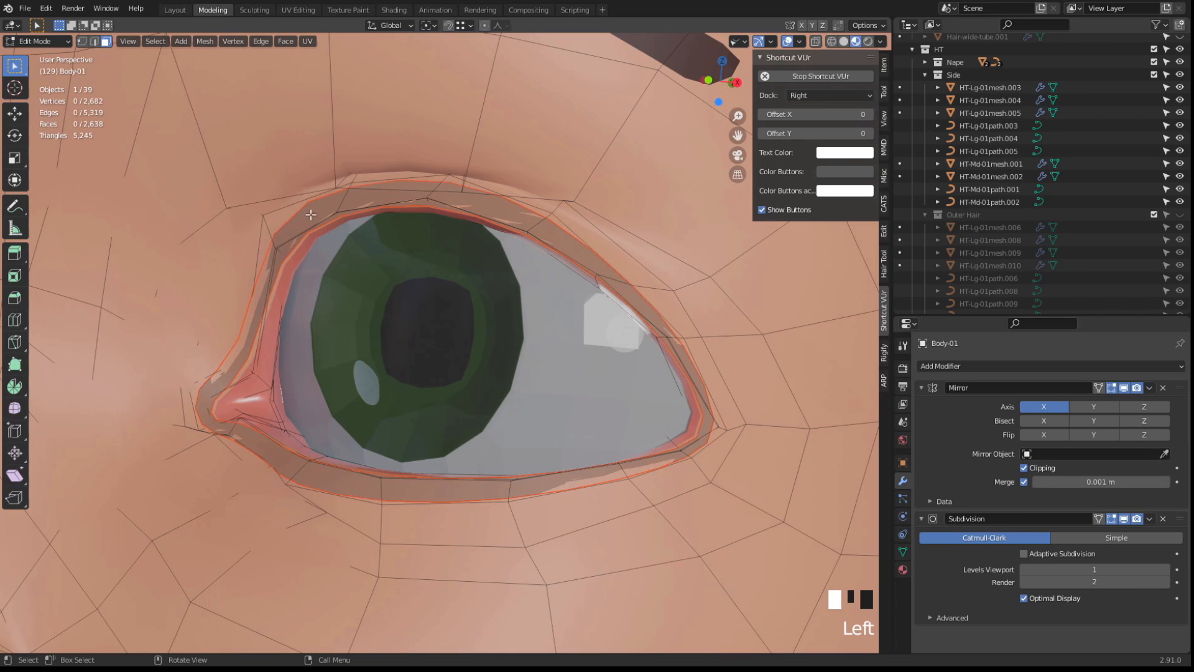
Enter Edit Mode on the separated eyelid strip and select its outer edge loop
key(Tab)
click(257, 311)
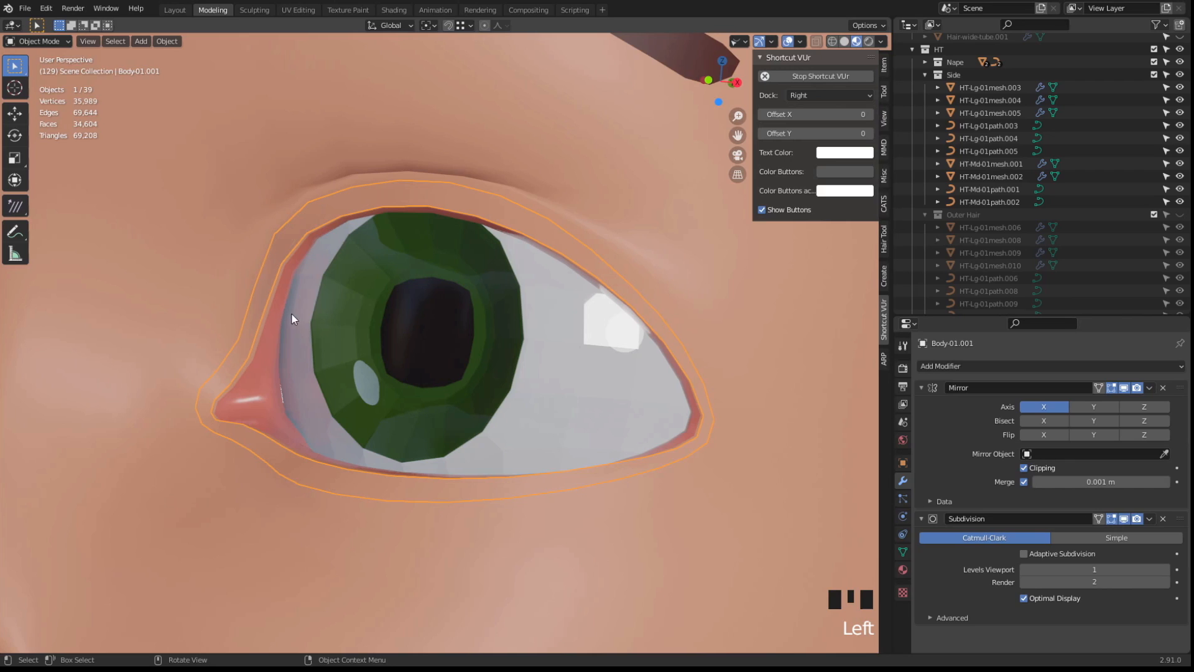
key(Tab)
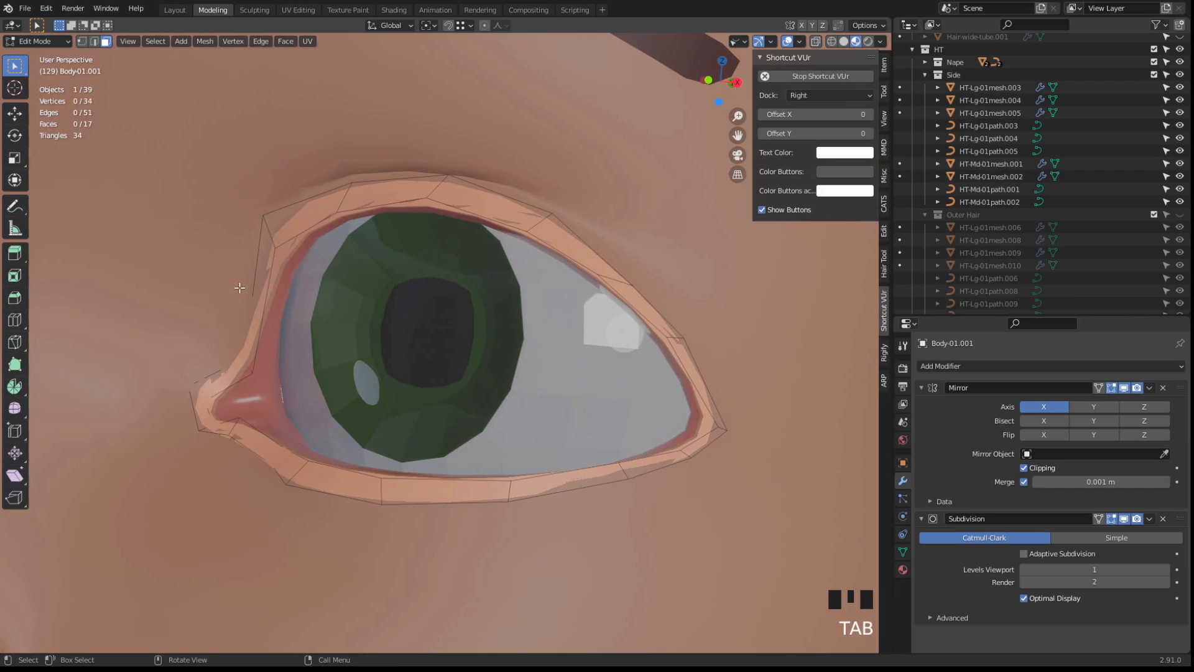
key(2)
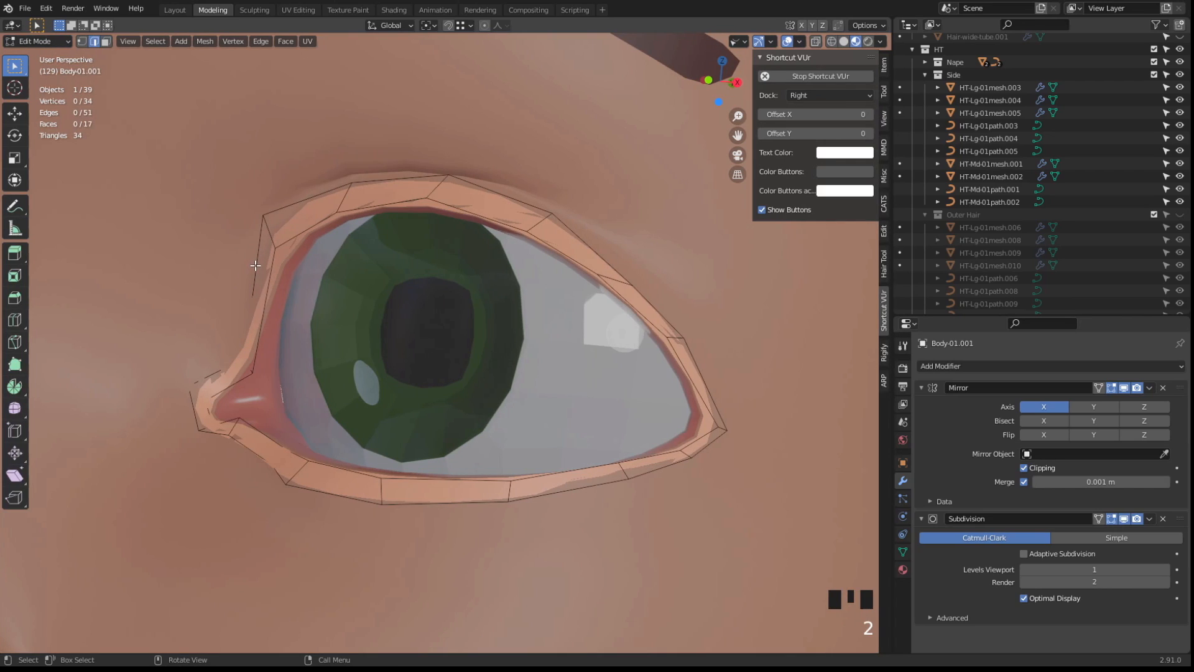
alt+click(256, 267)
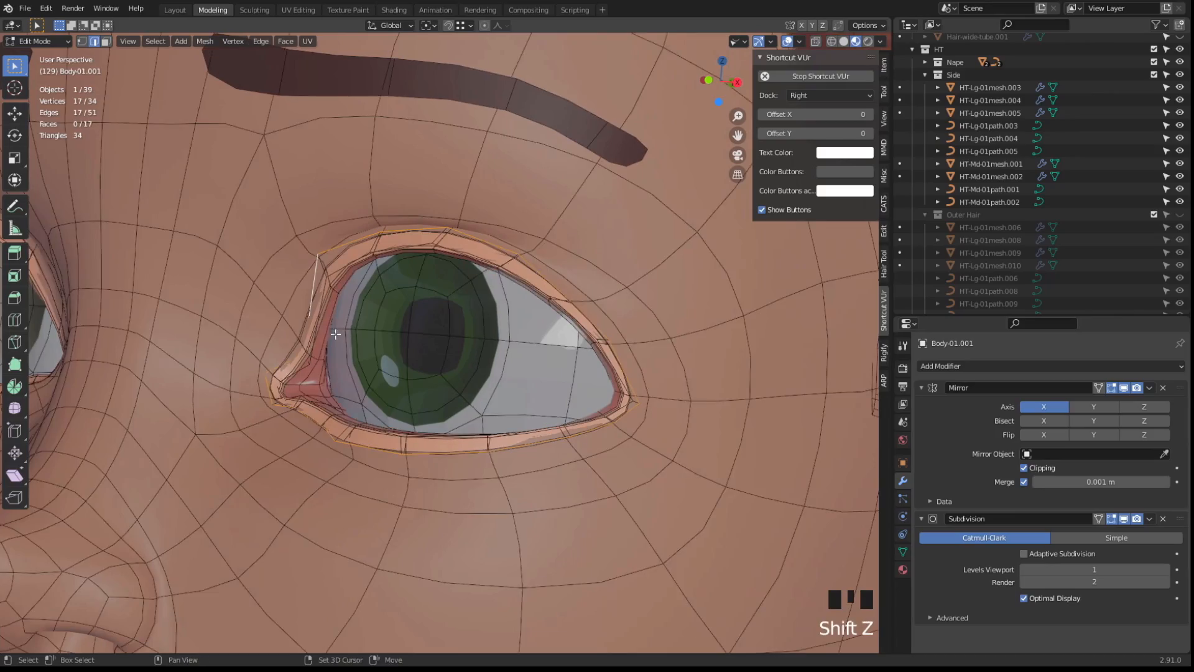
Try to pull the eyelid strip's outer edge loop about 0.019 m forward along Y
middle_drag(336, 334, 329, 277)
scroll(329, 277, down, 2)
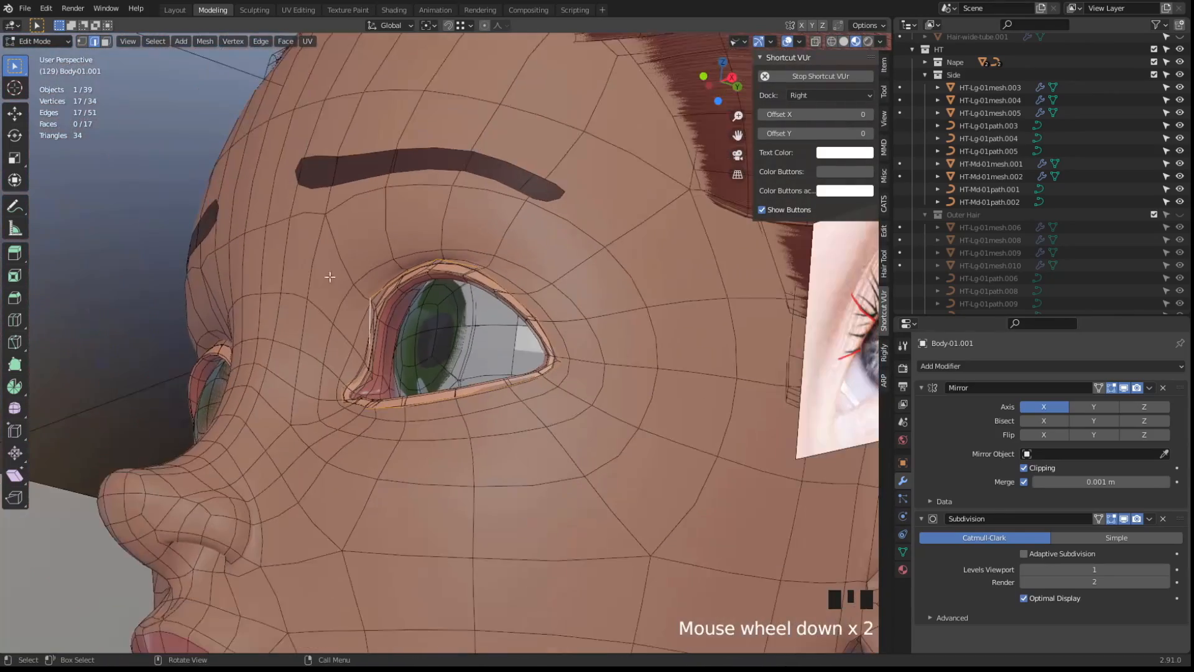
key(g)
key(y)
click(234, 249)
middle_drag(234, 248, 361, 317)
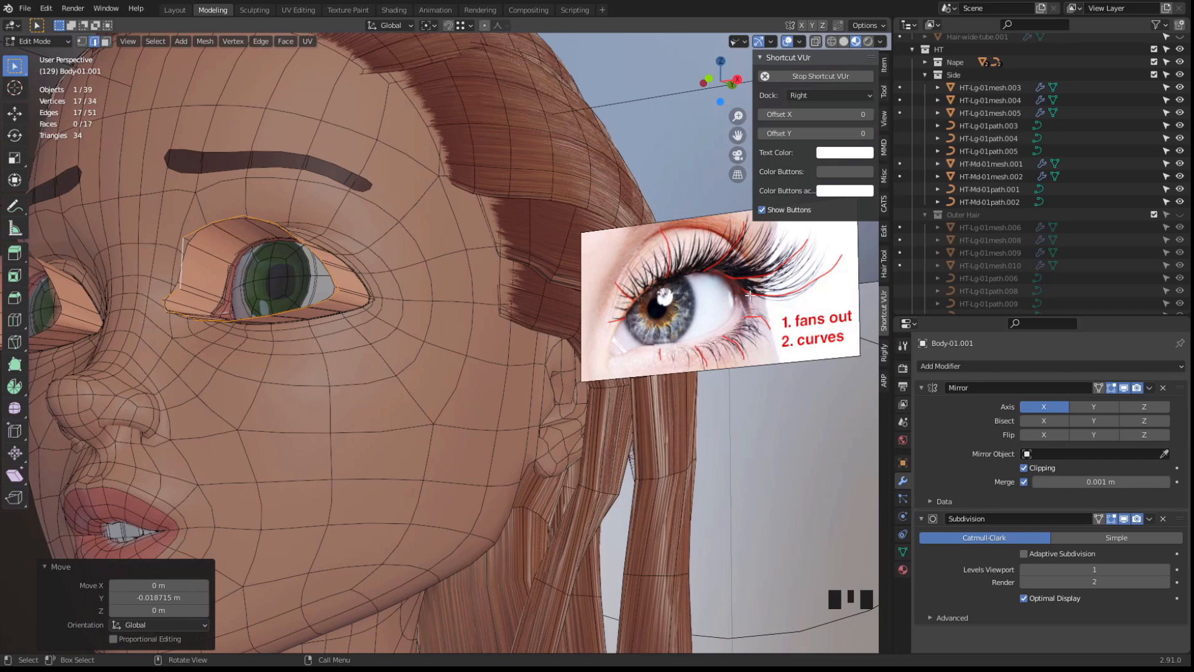
middle_drag(794, 290, 646, 284)
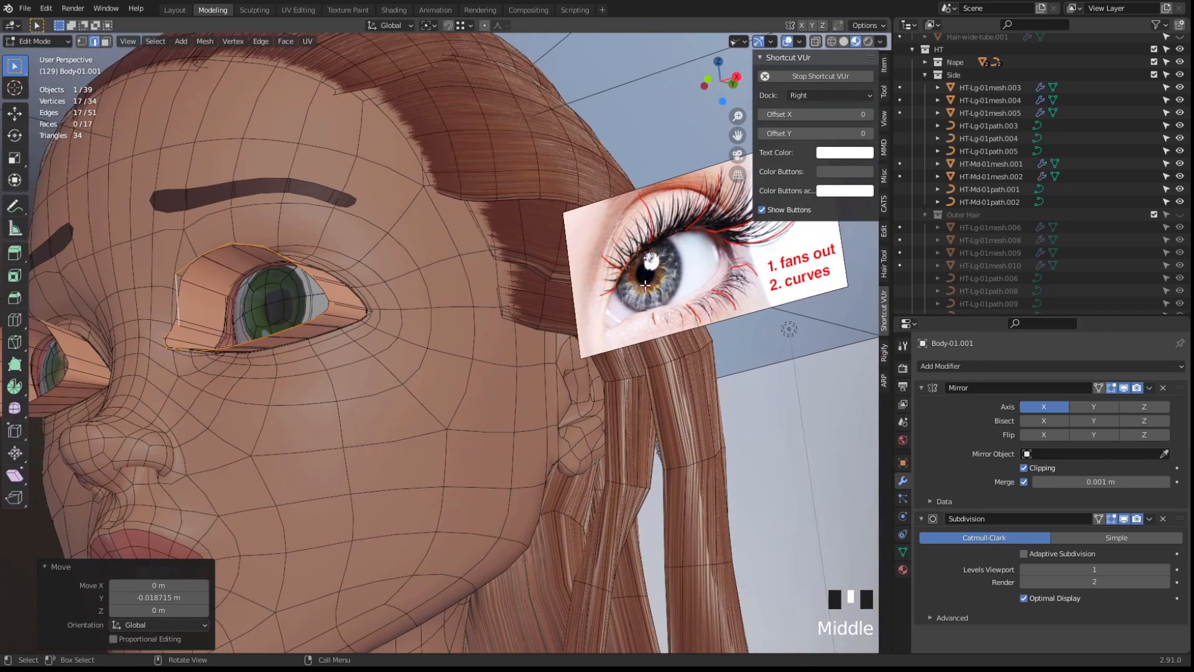
middle_drag(558, 266, 596, 265)
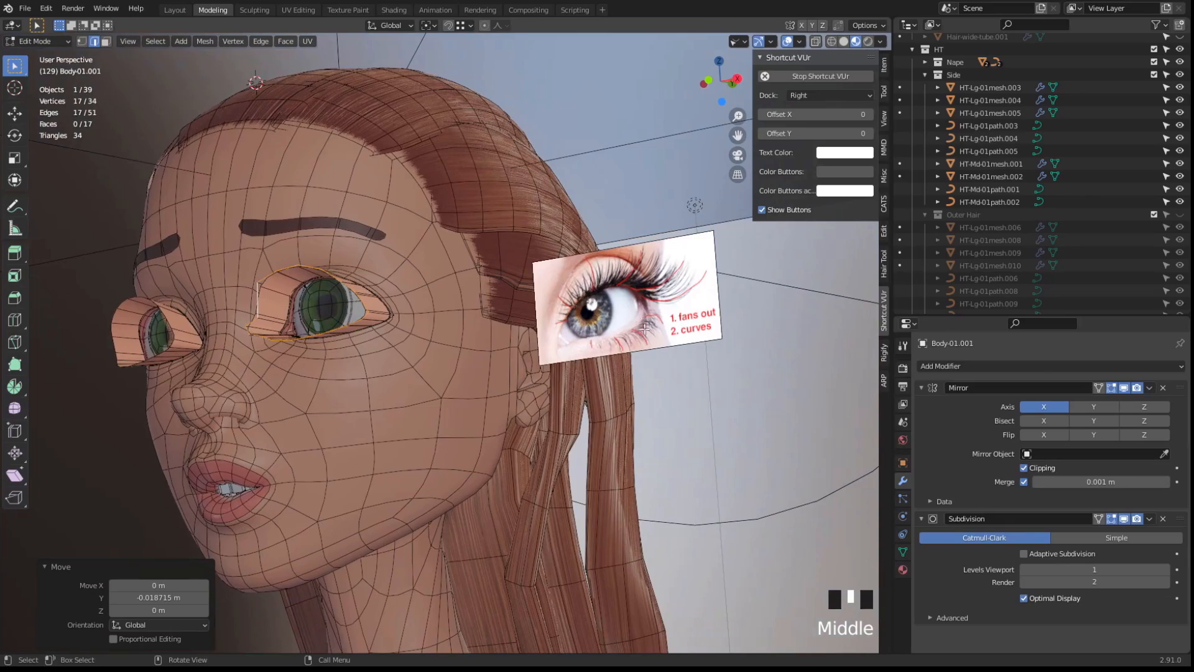
middle_drag(241, 326, 267, 331)
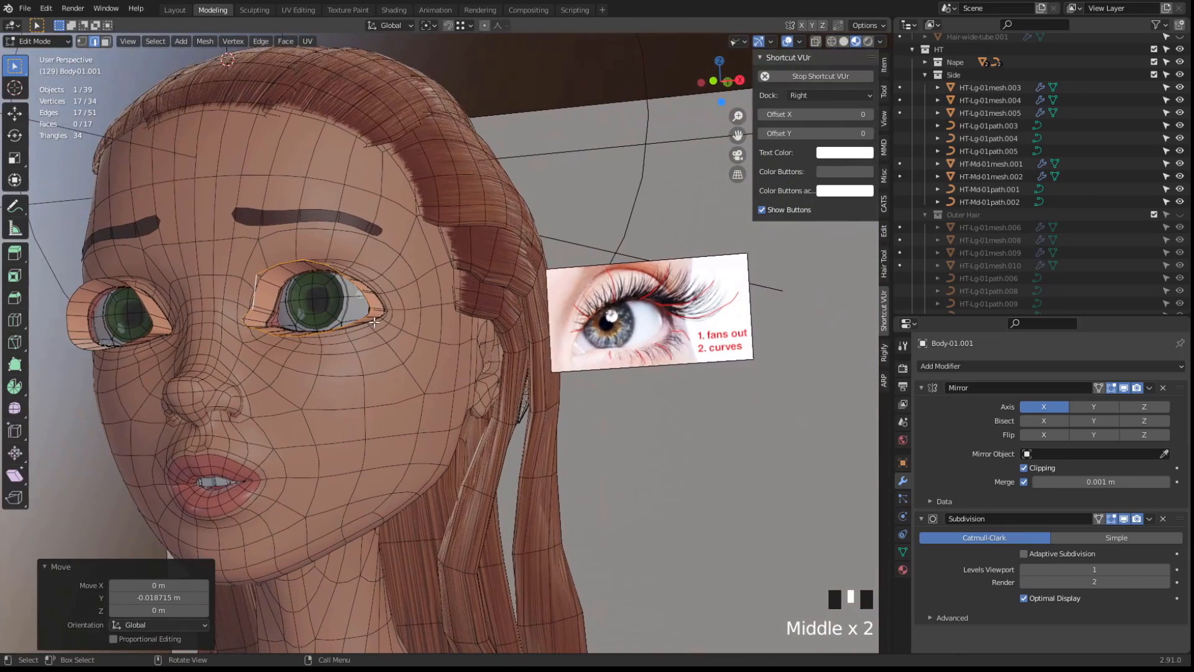
key(ctrl+z)
Place the 3D cursor at the inner corner of the eye
scroll(237, 362, up, 3)
shift+middle_drag(81, 329, 261, 294)
scroll(212, 332, up, 2)
scroll(260, 294, up, 1)
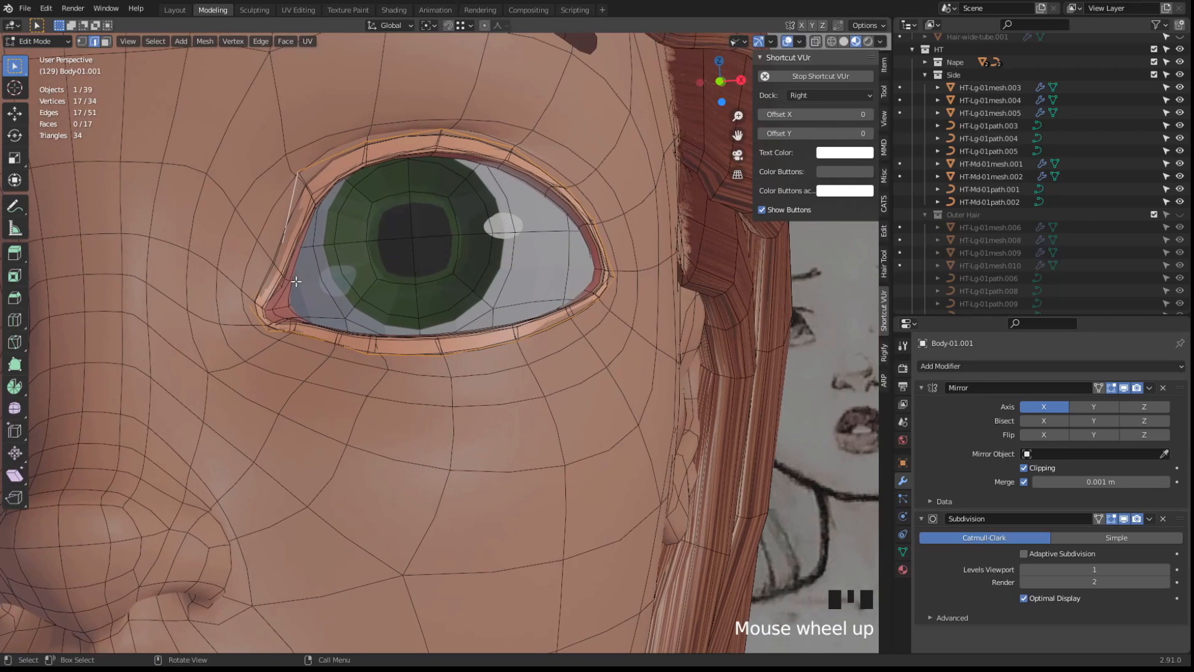
shift+right_click(256, 307)
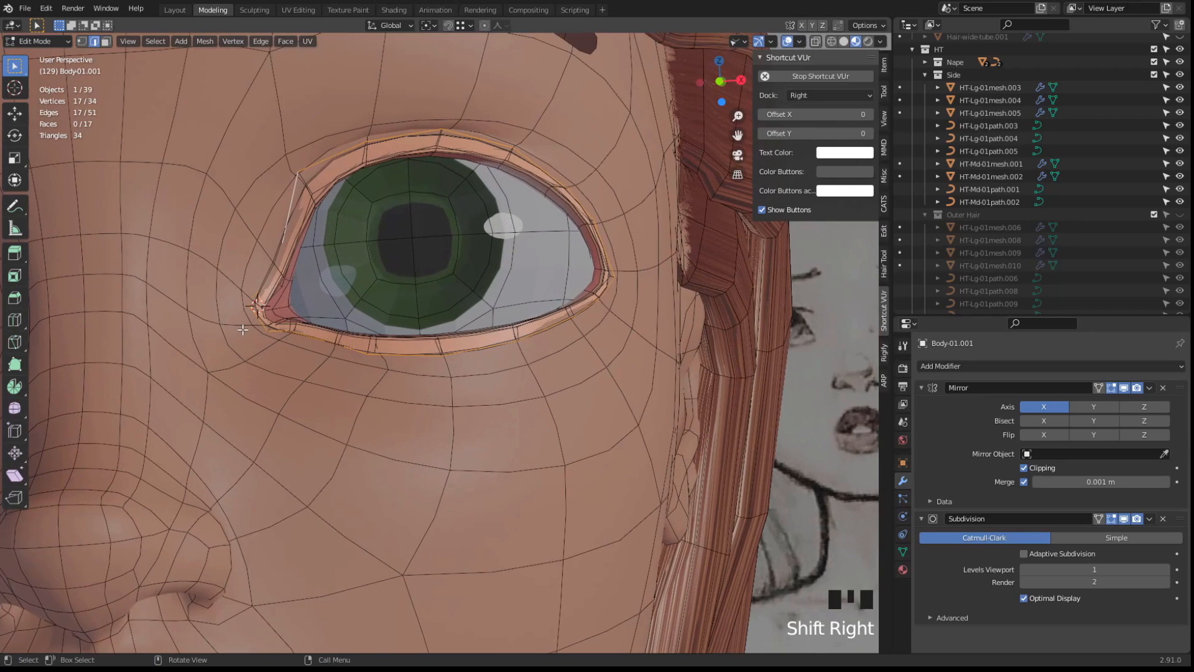
middle_drag(287, 368, 260, 311)
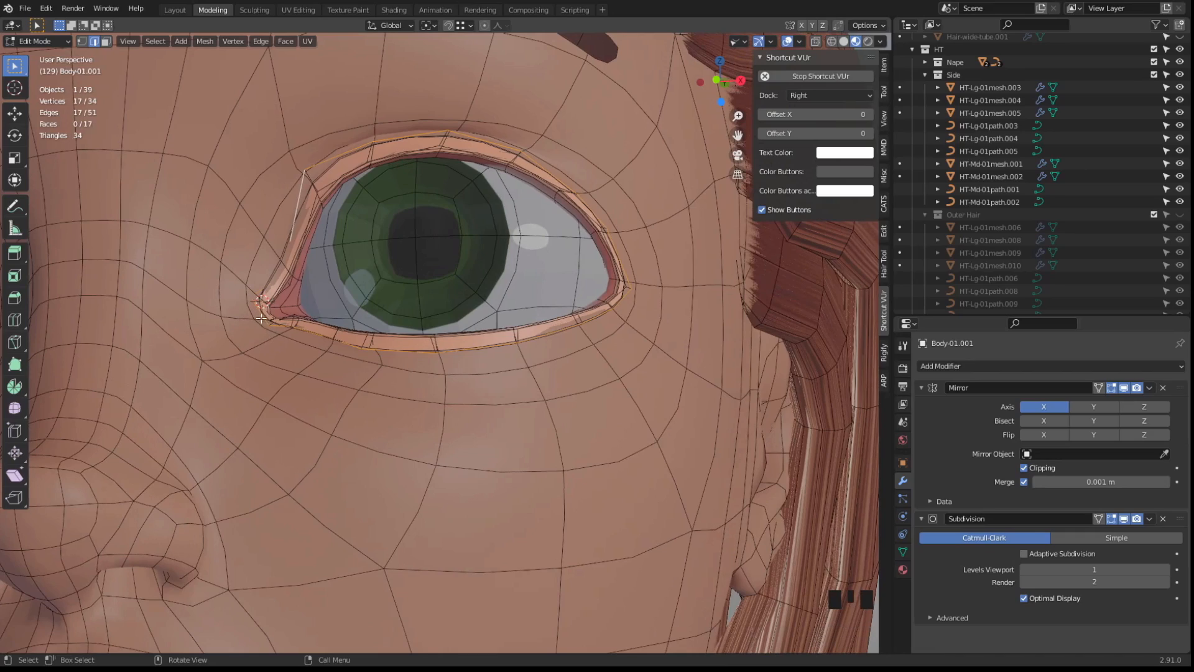
scroll(259, 299, down, 1)
middle_drag(307, 331, 310, 247)
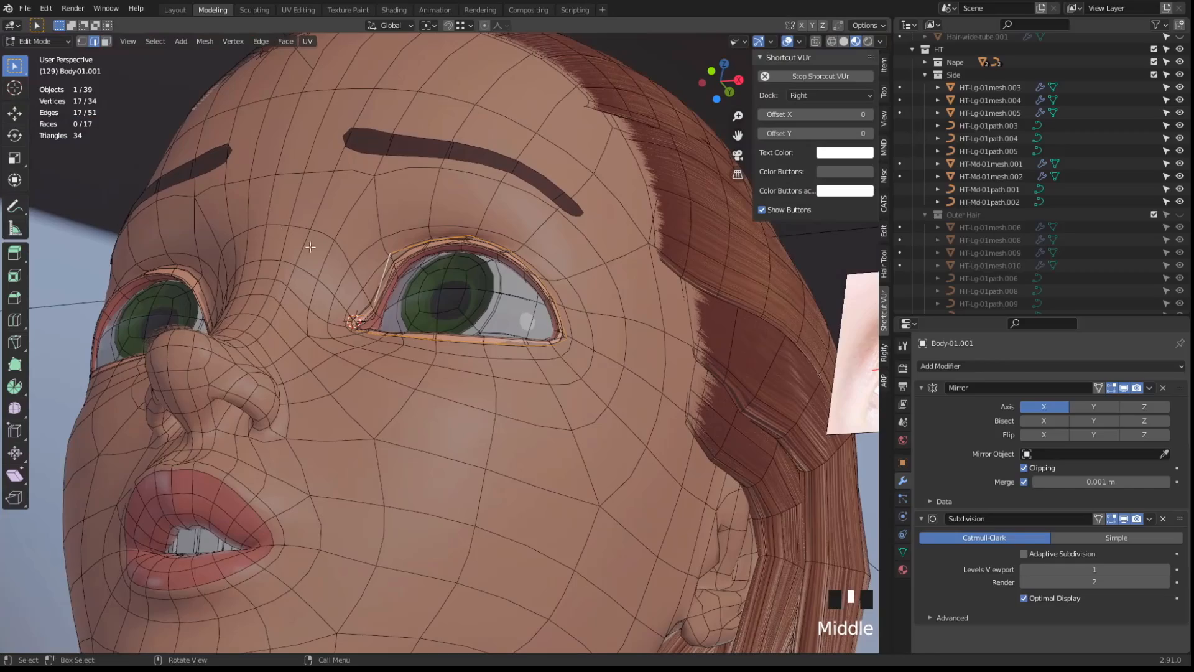
mouse_move(392, 273)
middle_down()
mouse_move(411, 255)
mouse_move(373, 274)
mouse_move(284, 280)
mouse_move(231, 311)
mouse_move(239, 340)
mouse_move(266, 308)
middle_up()
key(s)
key(y)
click(208, 339)
key(s)
key(x)
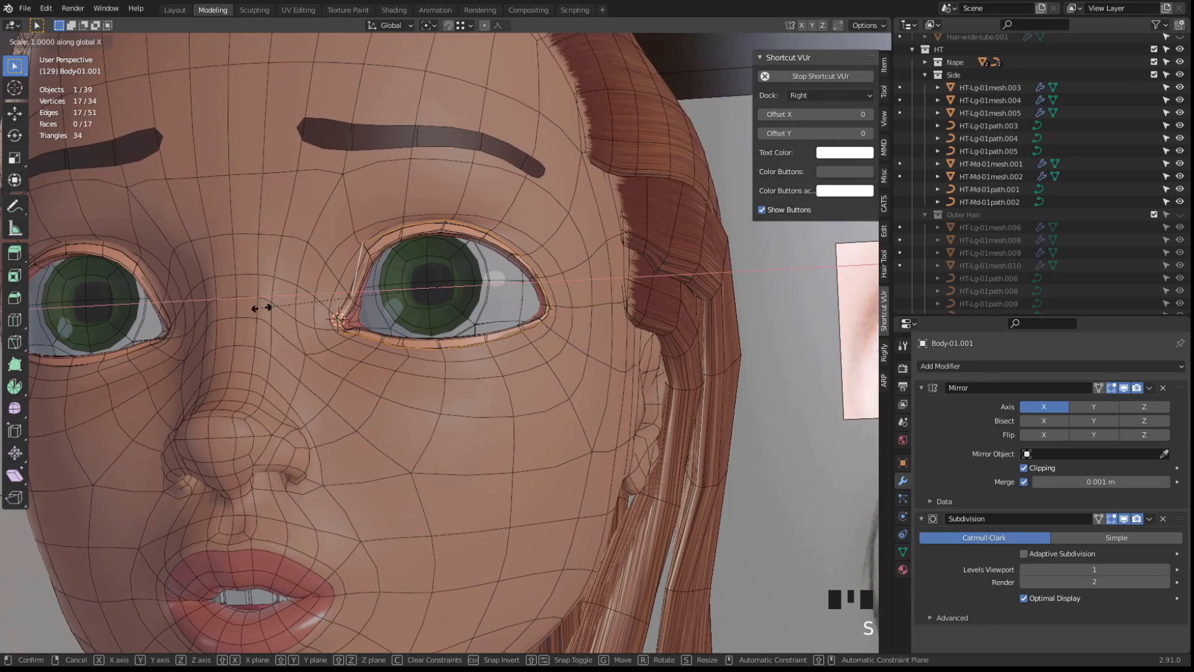
click(227, 310)
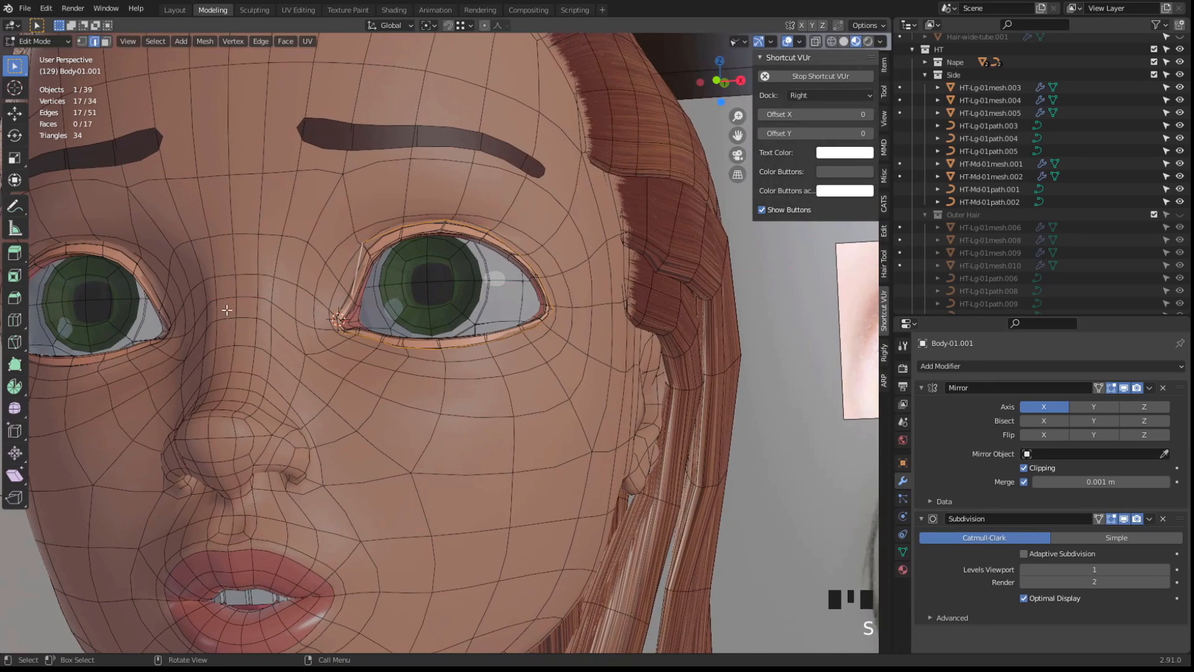
Set the transform pivot to the 3D cursor and scale the strip's outer edge loop by about 1.304 along X
key(period)
key(s)
key(x)
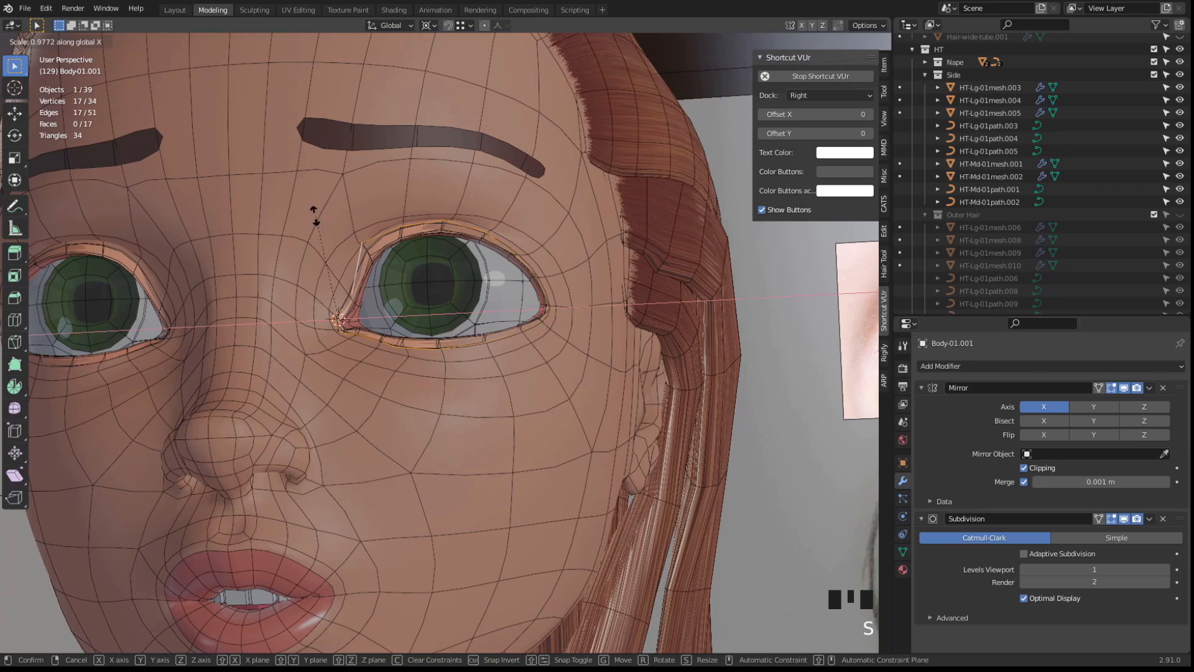
click(231, 227)
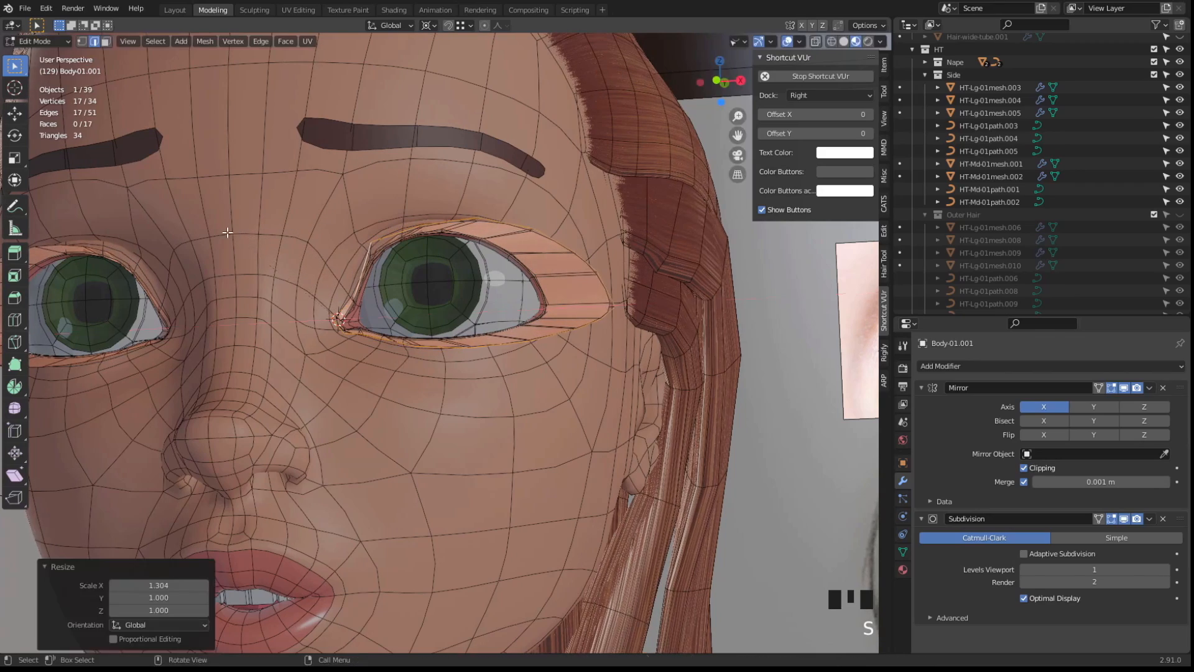
Enlarge the outer edge loop further by about 1.03 along X and 1.172 along Z
scroll(311, 248, down, 2)
middle_drag(341, 252, 274, 300)
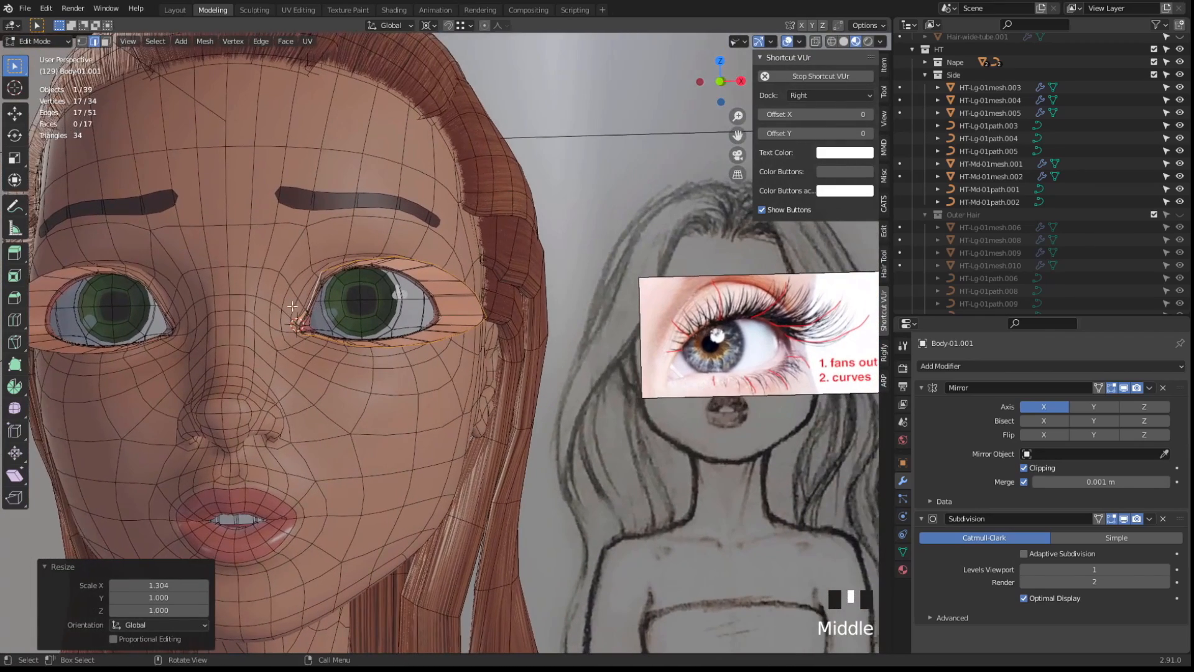
scroll(268, 300, down, 2)
scroll(271, 295, up, 1)
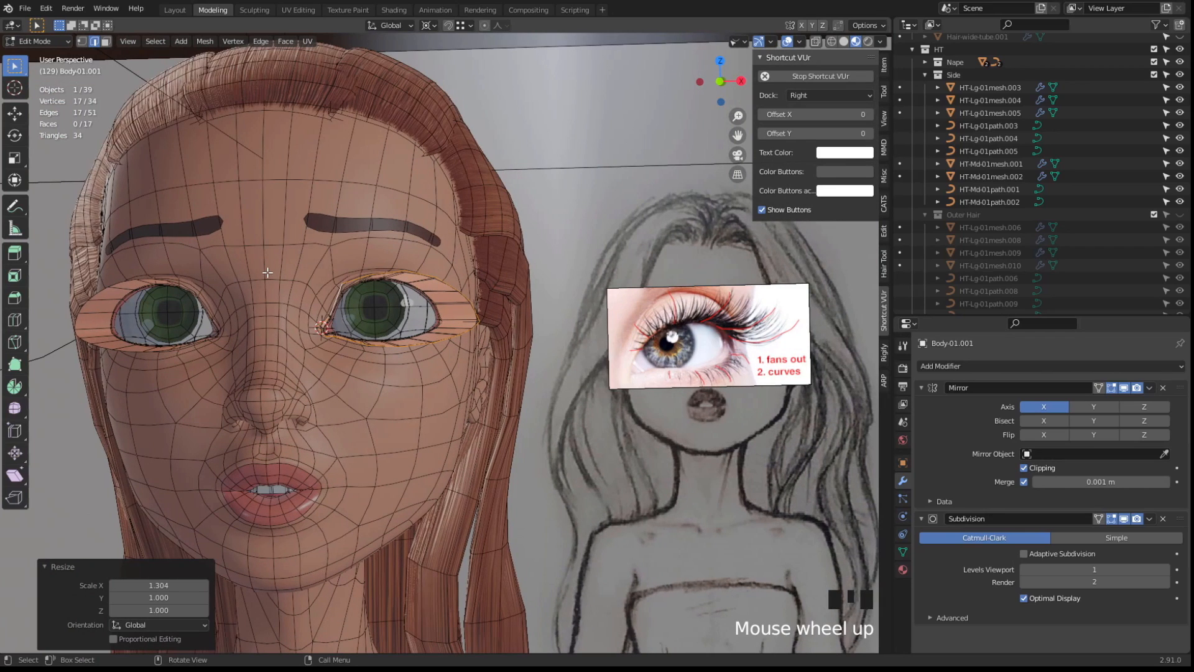
key(s)
key(x)
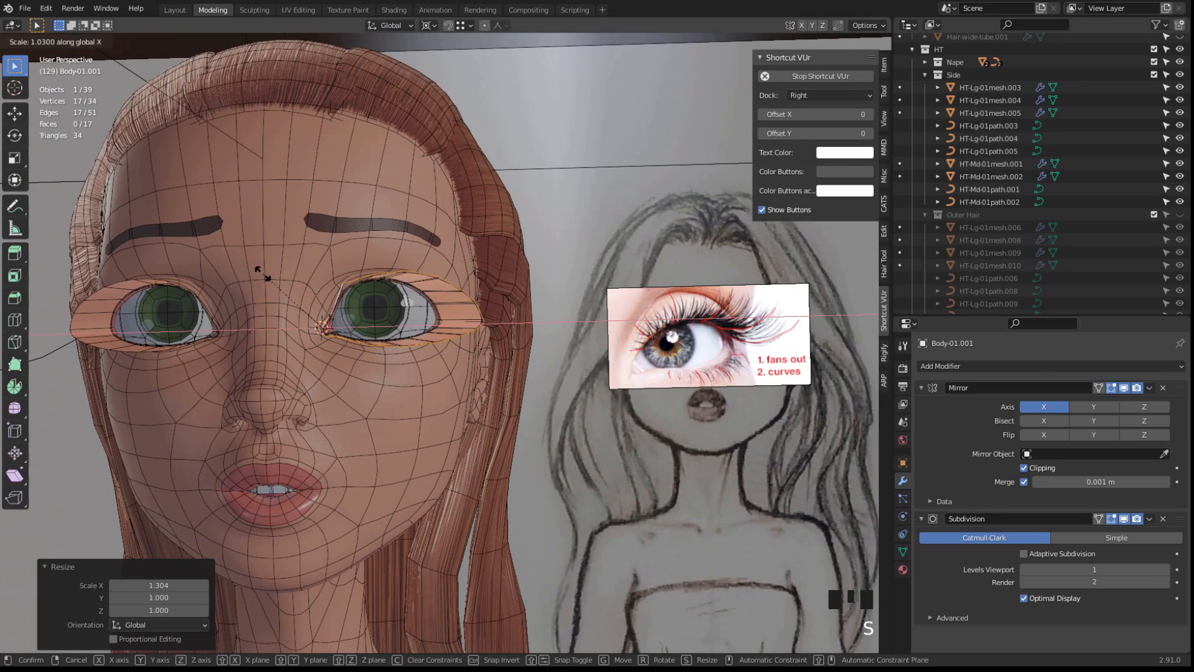
click(263, 274)
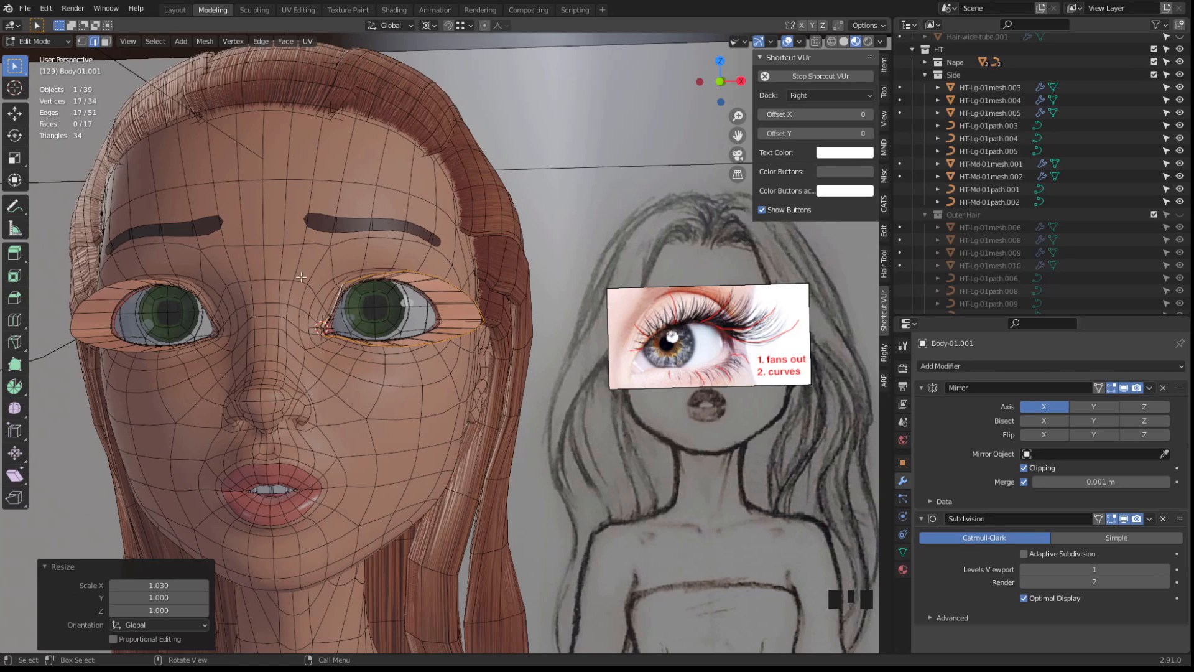
key(s)
key(z)
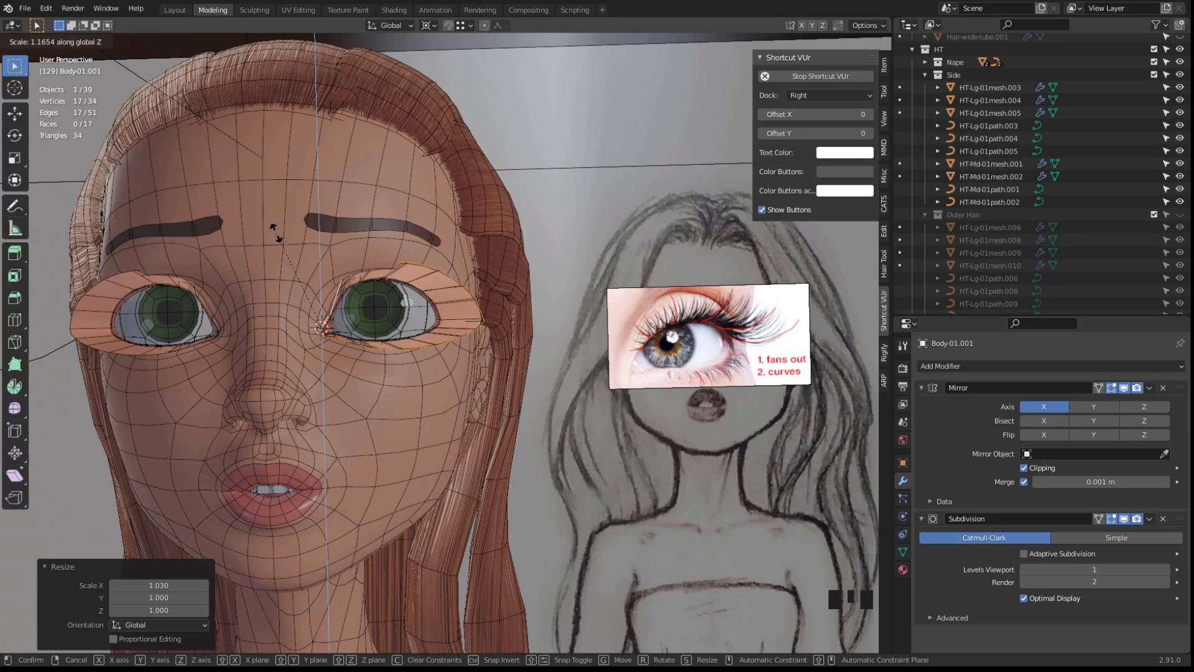
click(274, 232)
middle_drag(367, 315, 420, 266)
scroll(298, 317, up, 3)
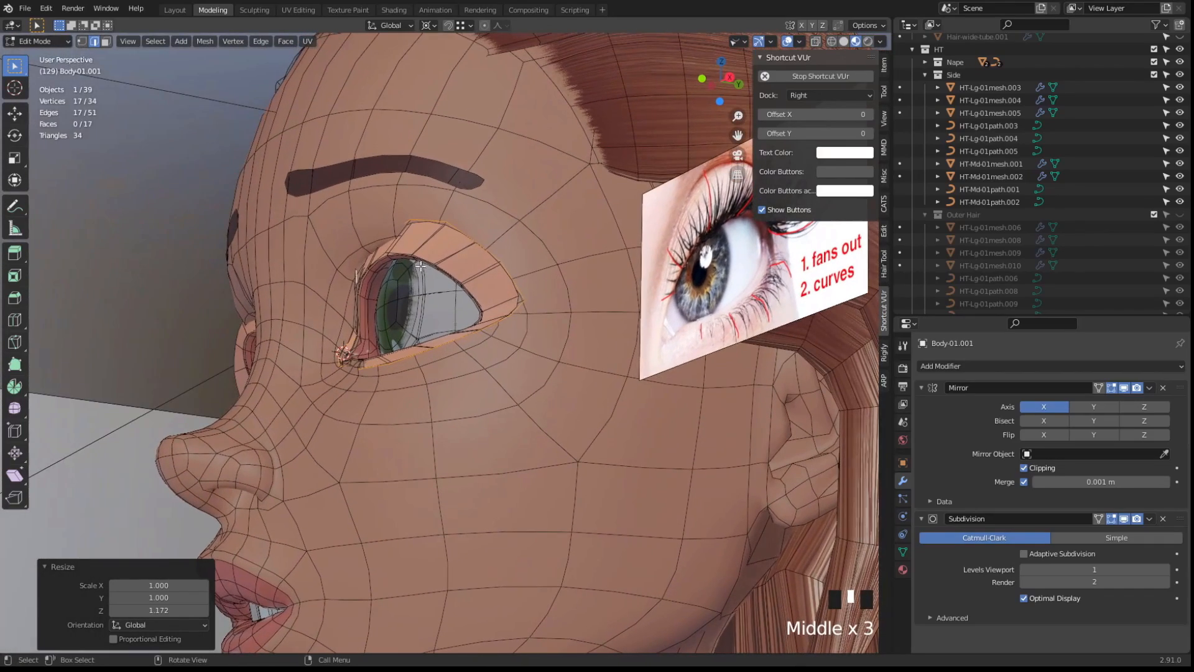
key(r)
key(z)
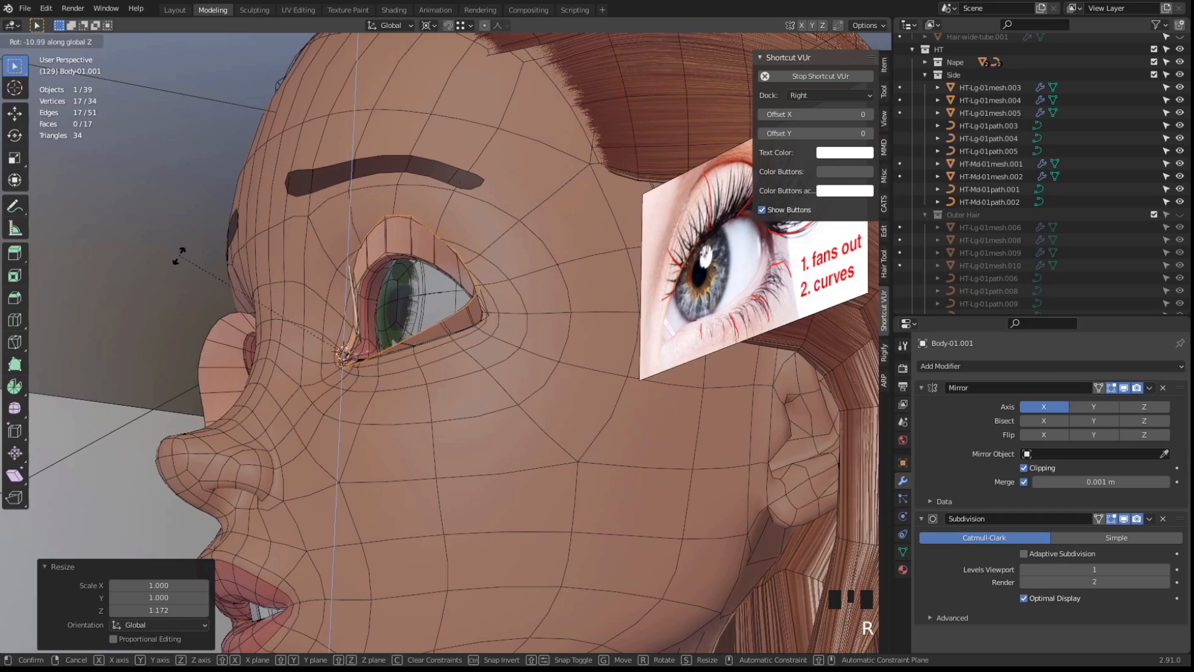
right_click(209, 324)
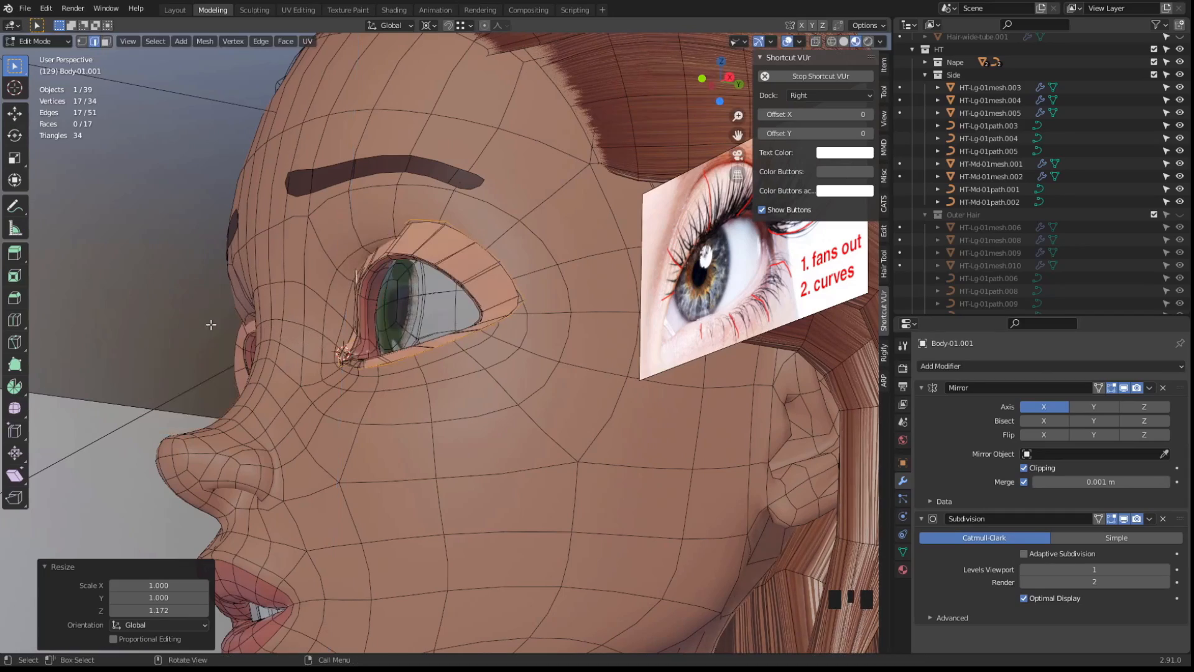
Rotate the outer edge loop by about -4.33° around the Z axis at the inner eye corner
middle_drag(211, 326, 293, 149)
middle_drag(305, 268, 344, 224)
key(r)
key(z)
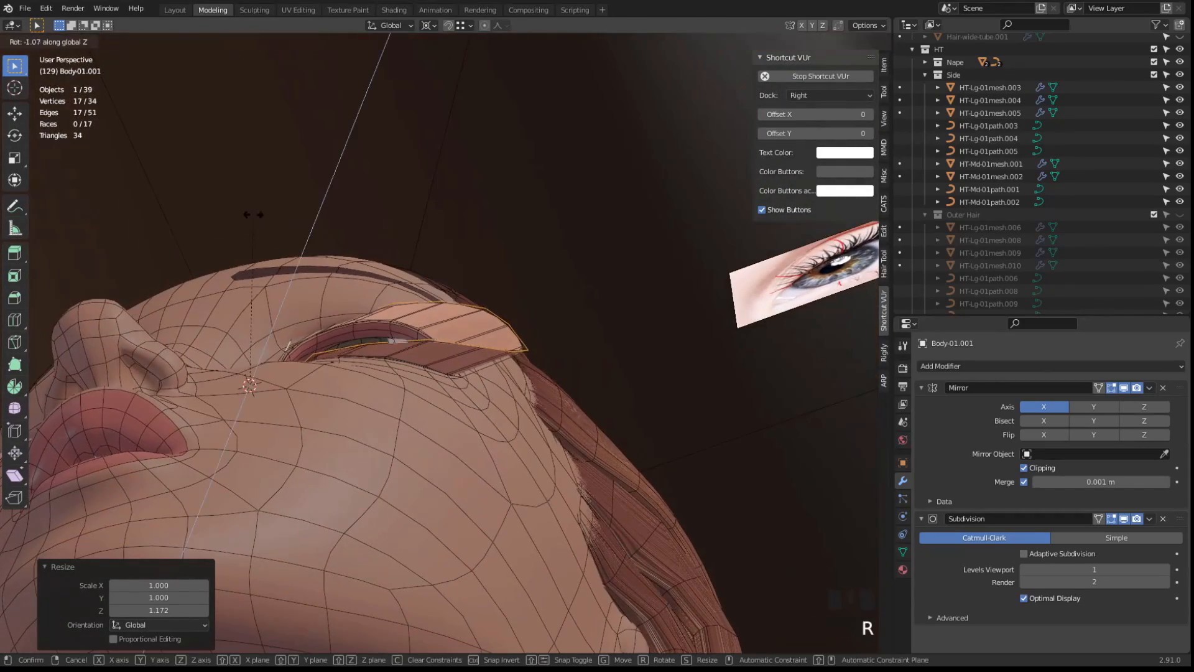
click(246, 220)
Try to pull the upper strip's outer edge near the inner eye corner about 0.003 m forward along Y
middle_drag(248, 222, 306, 358)
scroll(437, 240, down, 2)
scroll(460, 311, down, 2)
scroll(497, 358, up, 2)
middle_drag(373, 271, 483, 230)
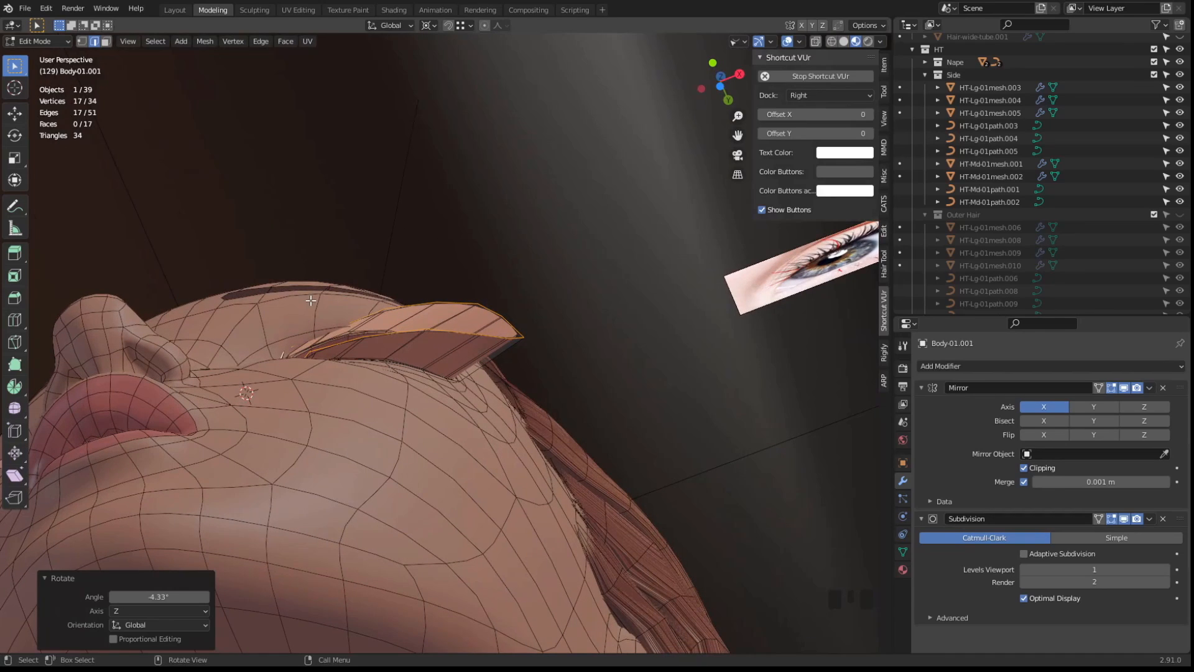
middle_drag(310, 300, 332, 312)
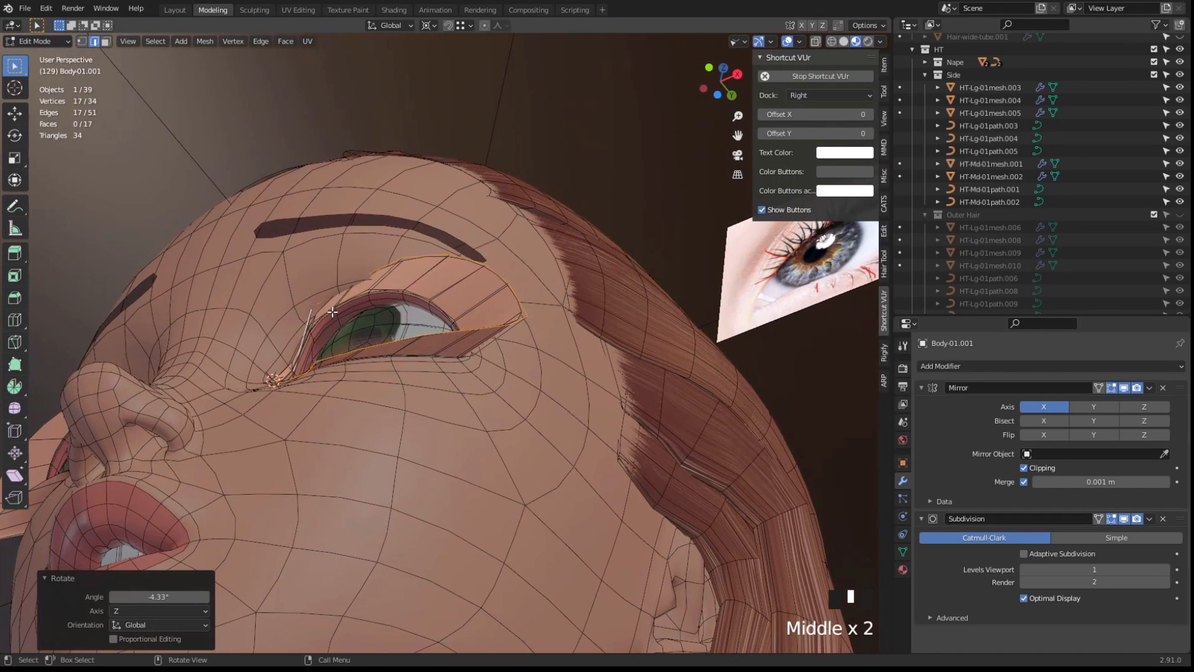
click(336, 294)
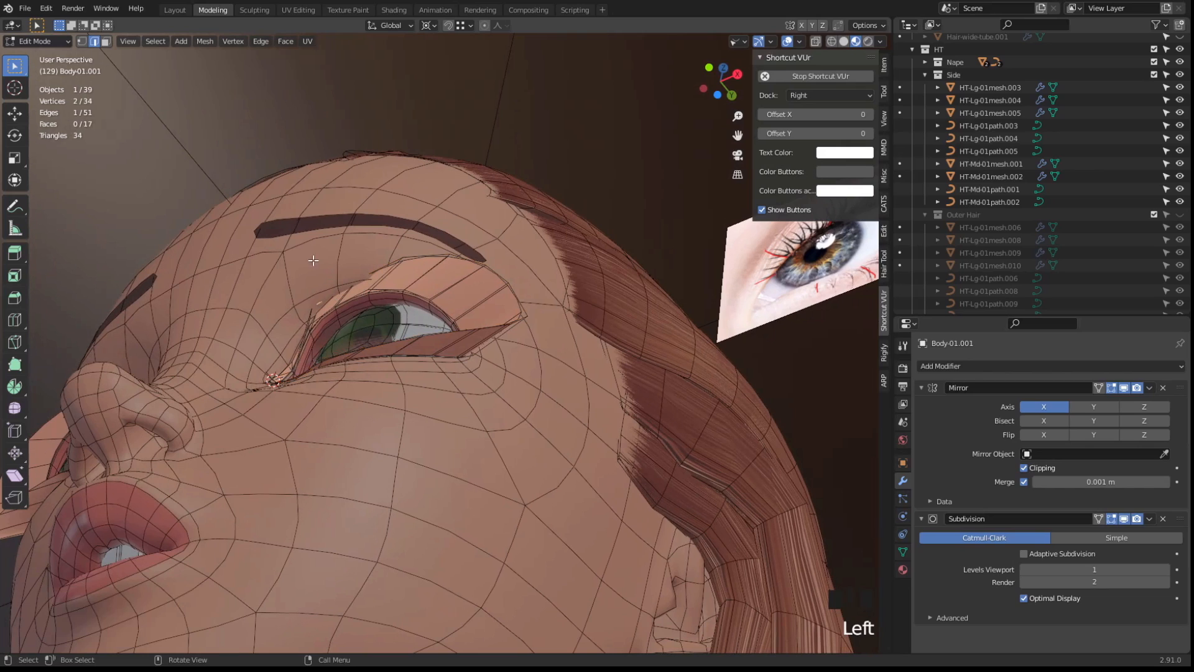
key(g)
key(y)
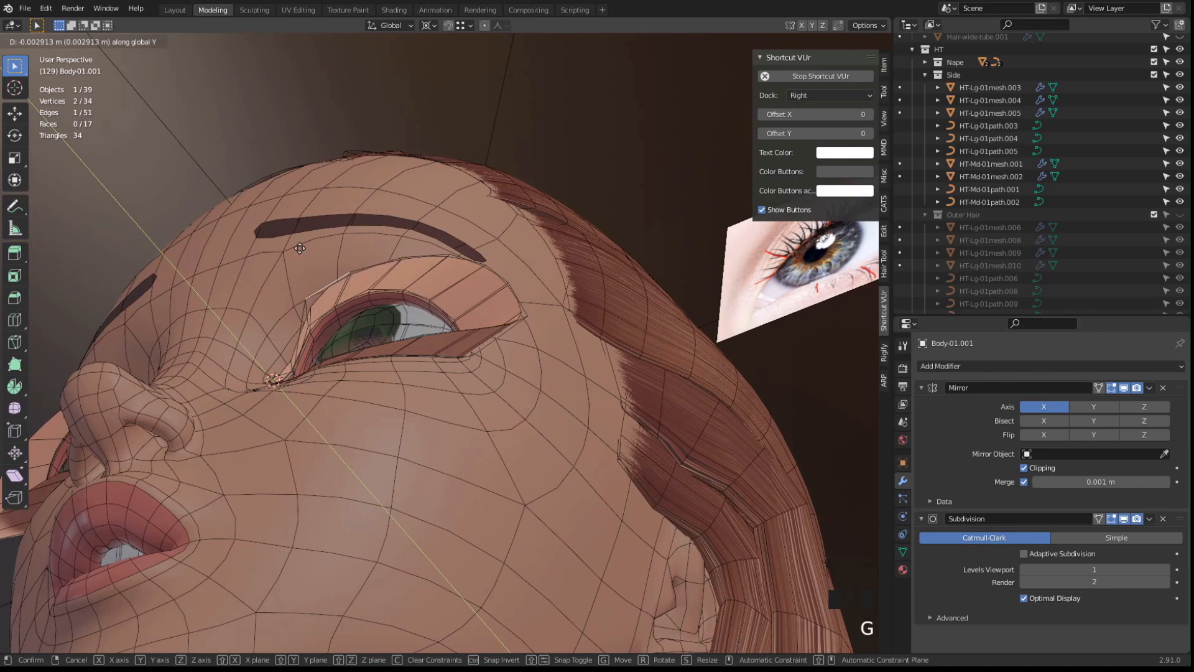
click(300, 248)
middle_drag(300, 248, 338, 237)
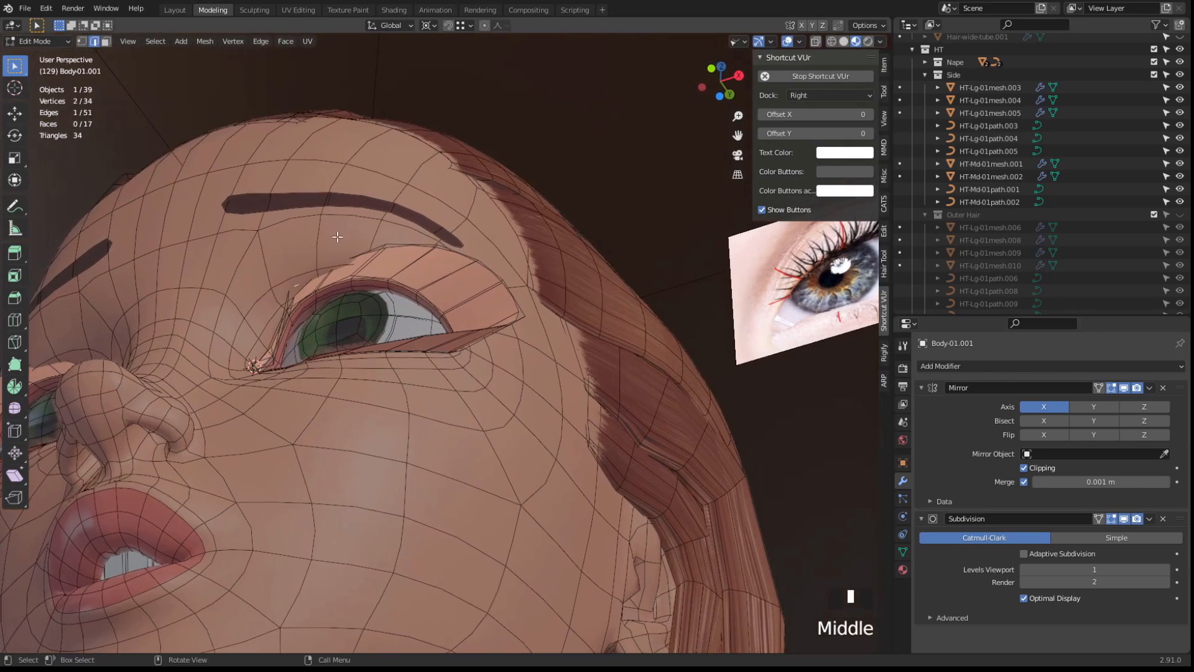
Turn on proportional editing with the Smooth falloff
key(o)
click(498, 25)
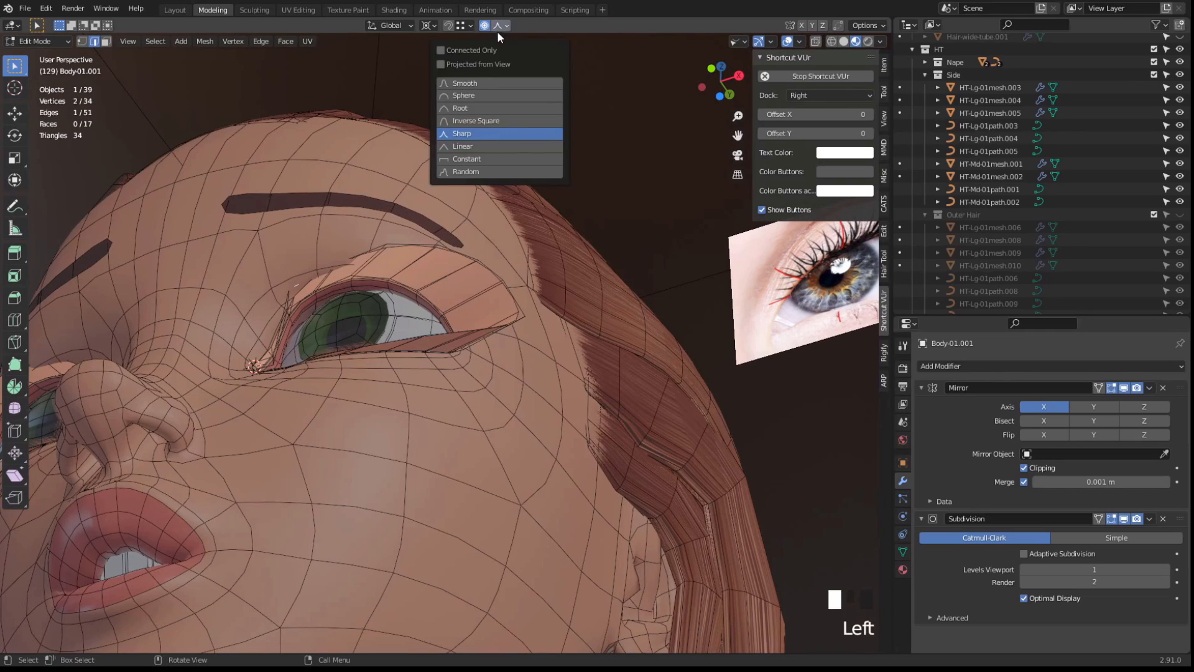
click(463, 94)
middle_drag(348, 261, 274, 212)
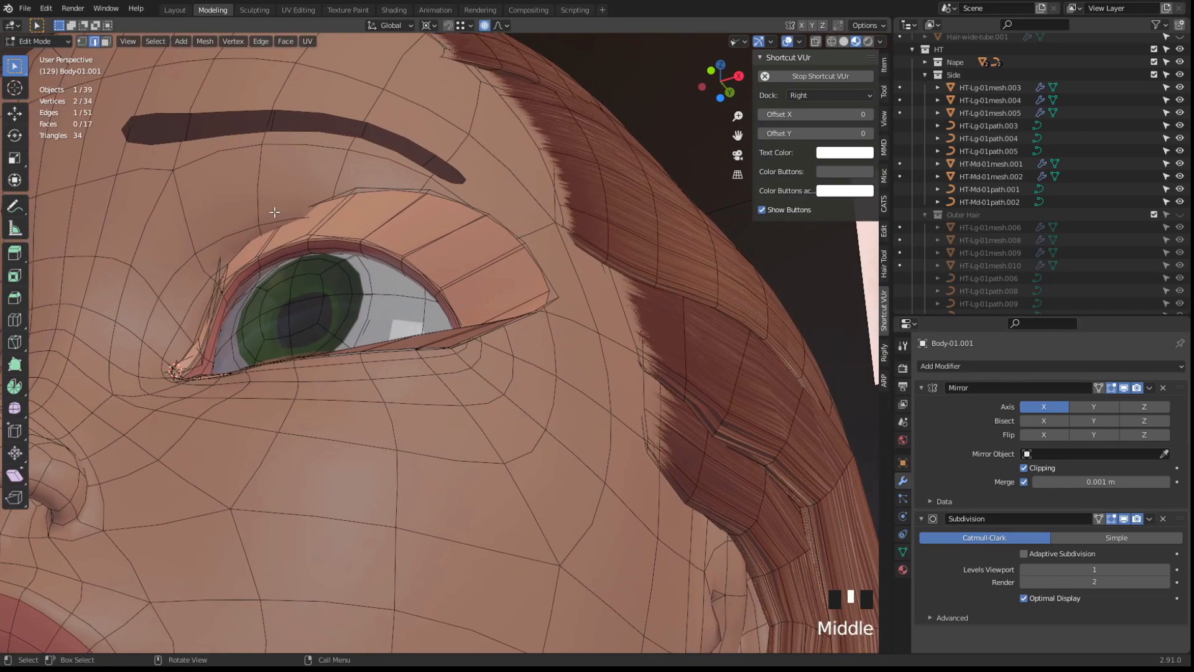
key(g)
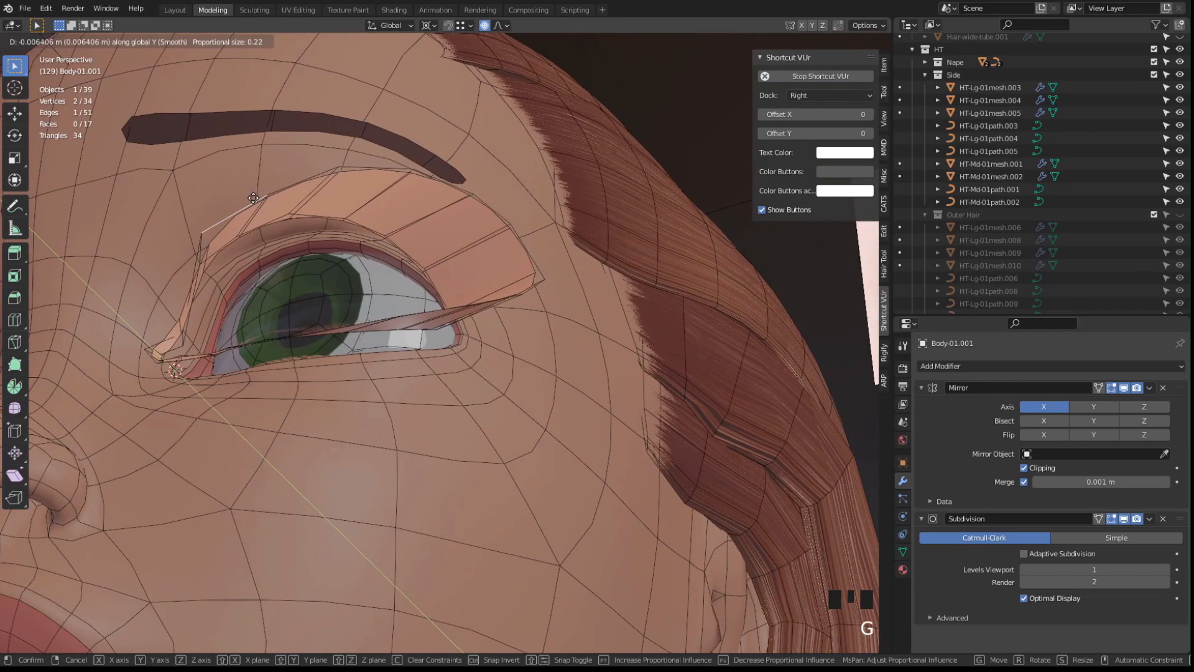
click(295, 240)
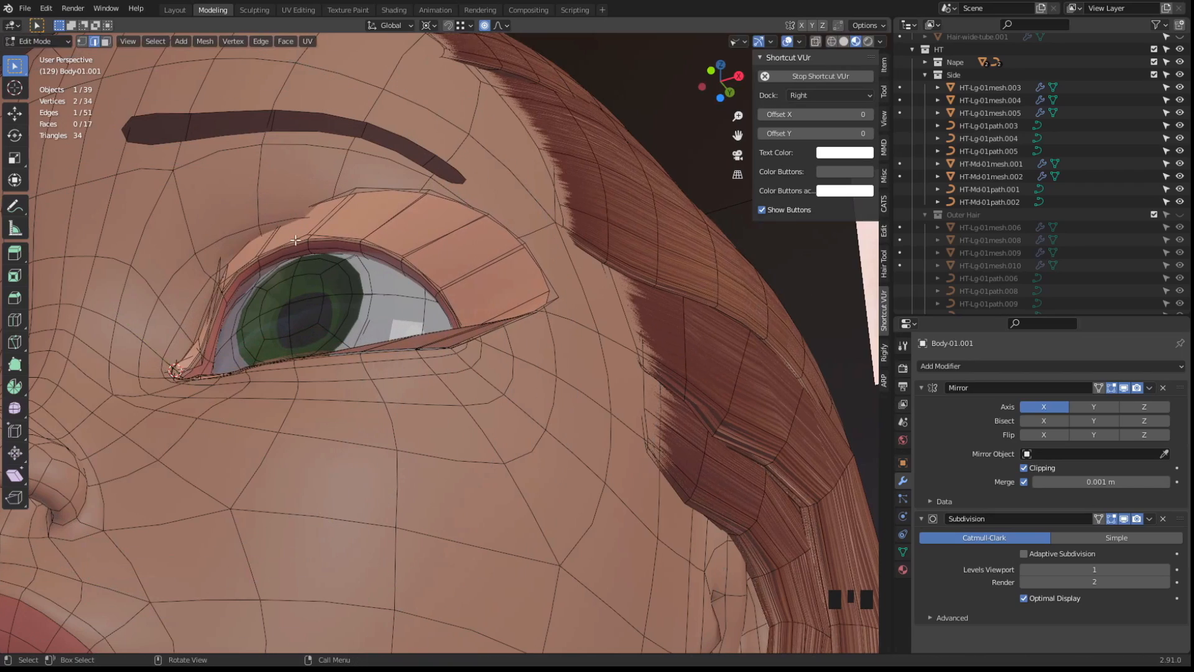
alt+click(293, 243)
middle_drag(293, 243, 298, 277)
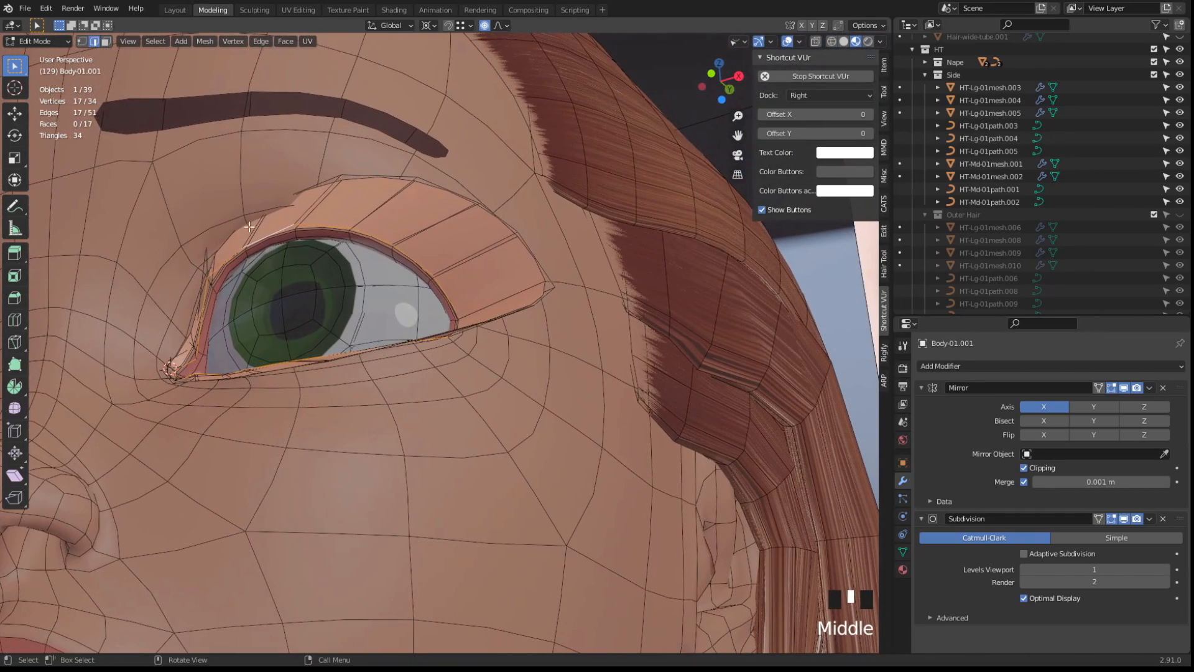
Pull the upper strip's outer edge near the inner eye corner about 0.0039 m forward along Y with a smooth proportional size of 0.006
click(288, 283)
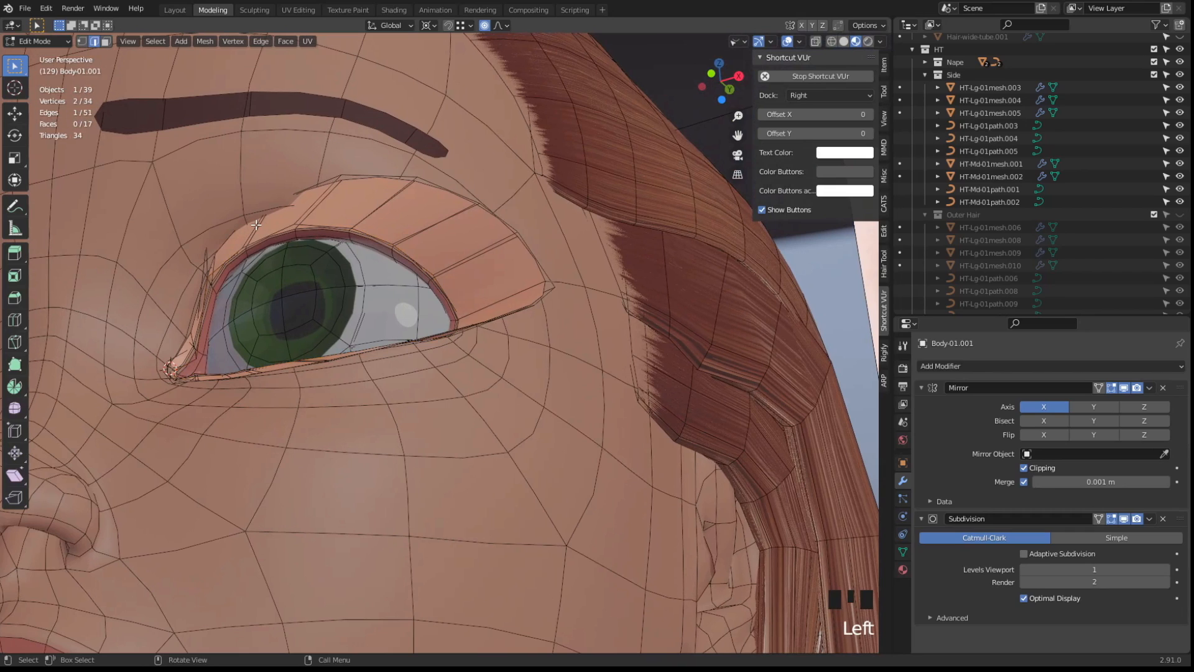
key(alt+z)
key(g)
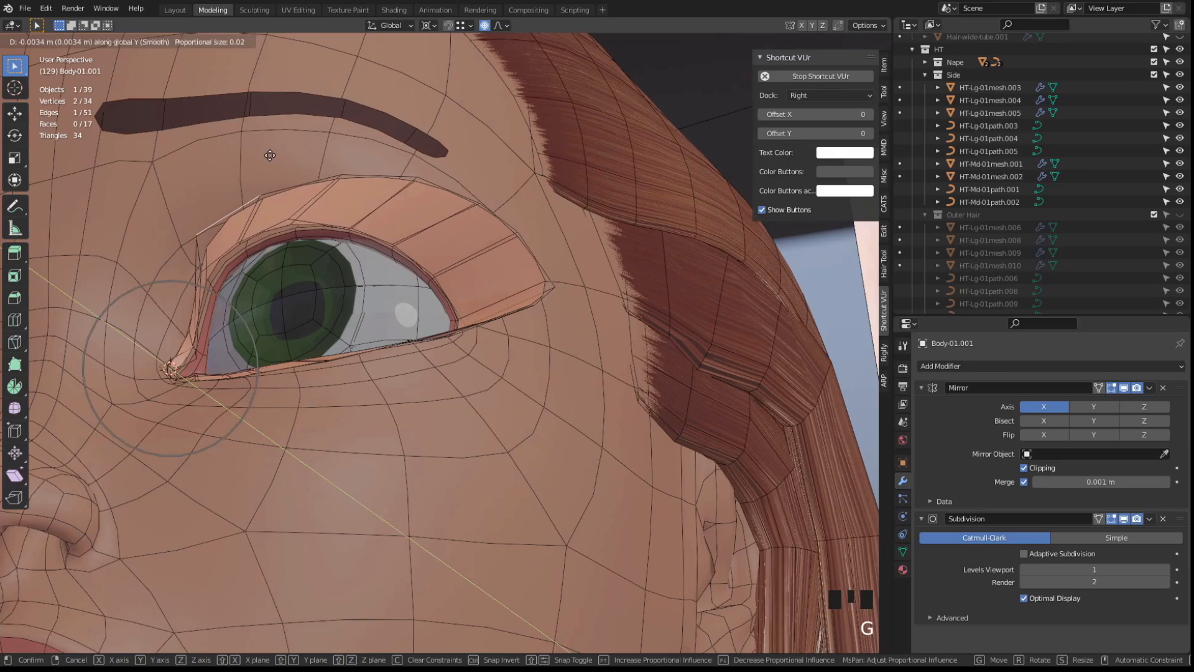
scroll(269, 158, up, 2)
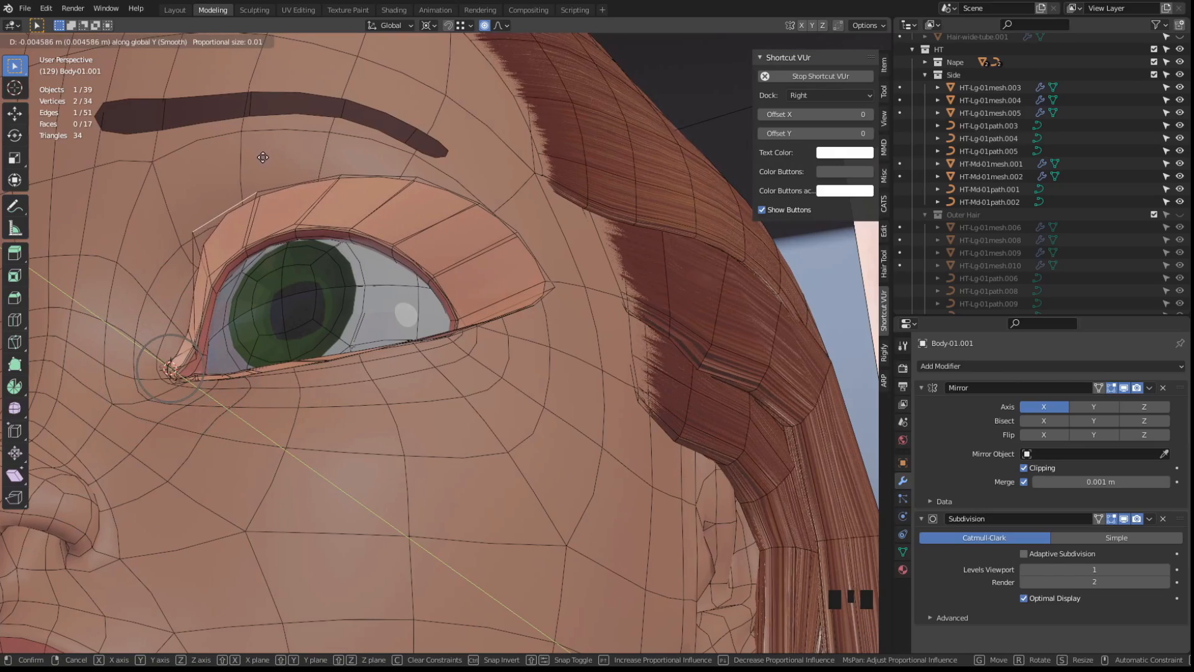
click(278, 173)
Pull further outer edges of the upper strip forward along Y with proportional editing
middle_drag(278, 174, 218, 235)
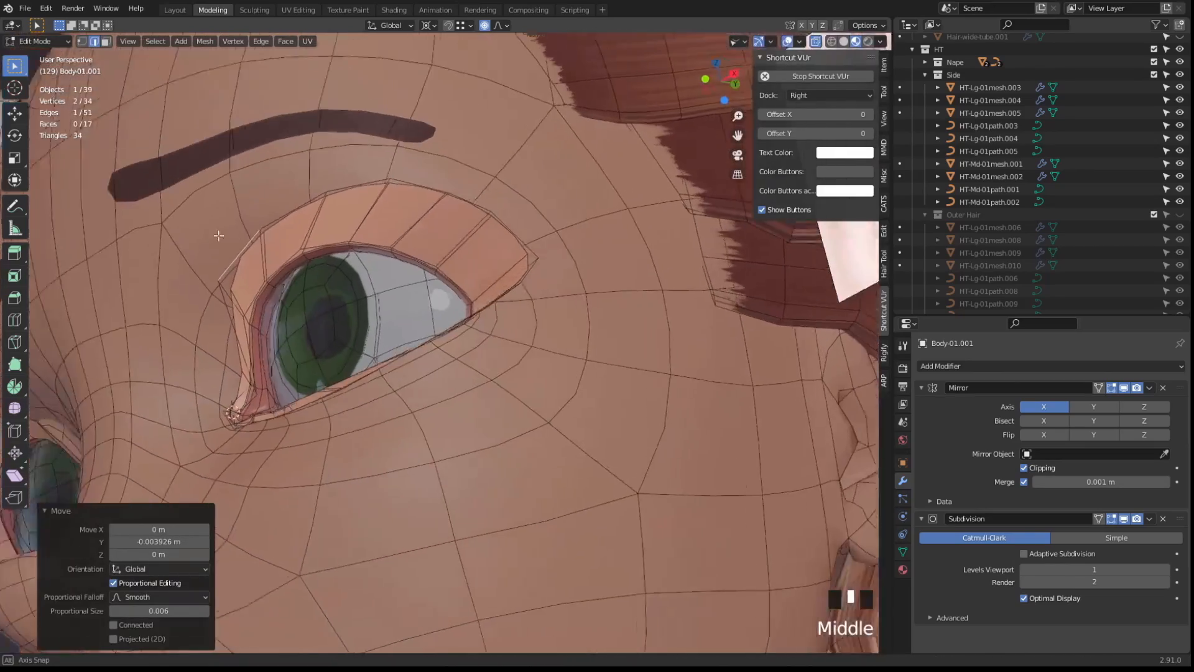
middle_drag(429, 354, 290, 326)
click(358, 163)
key(g)
key(y)
click(279, 290)
click(382, 172)
key(g)
key(y)
click(380, 171)
Move the strip's outer edge above the inner eye corner about 0.0006 m forward along Y with proportional editing
middle_drag(380, 171, 181, 289)
click(231, 253)
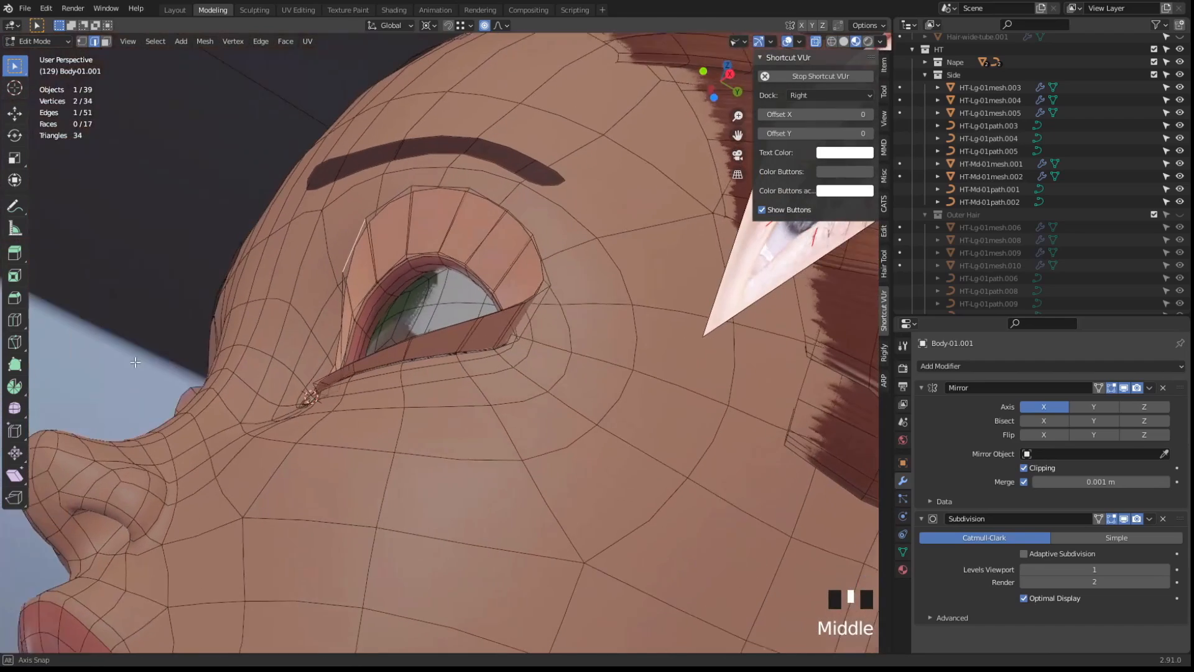
middle_drag(448, 268, 409, 292)
click(352, 263)
key(g)
key(y)
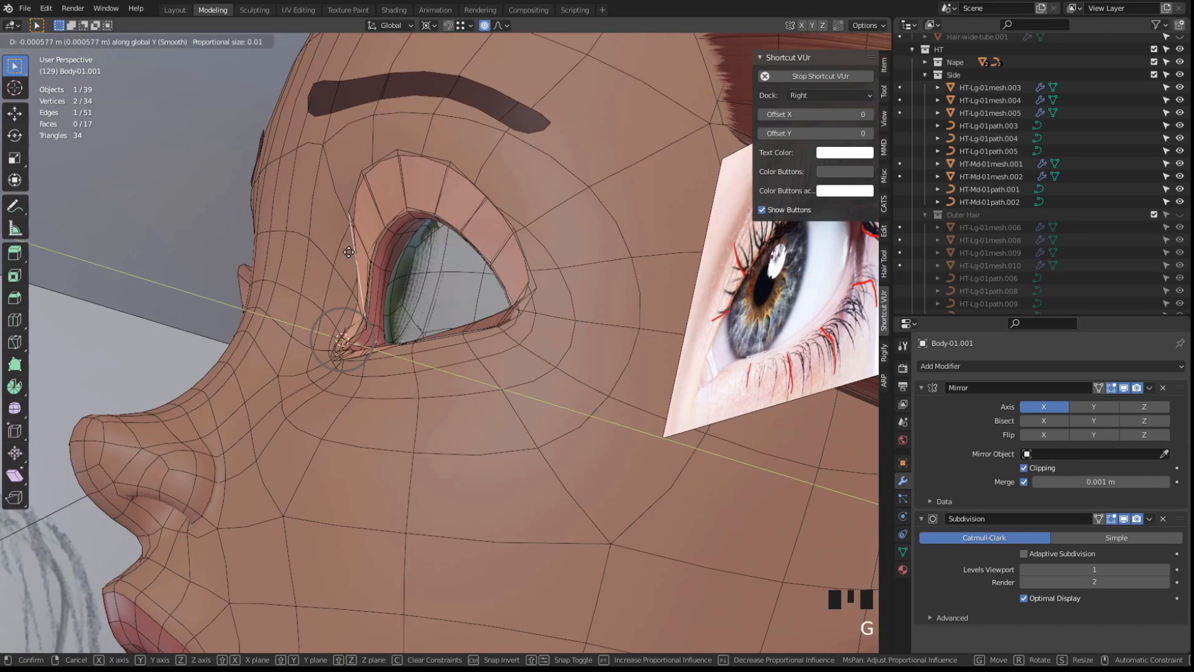
click(348, 253)
Turn off proportional editing and move the outer edge above the inner eye corner -0.000637 m along Y
middle_drag(348, 254, 249, 283)
scroll(243, 286, up, 4)
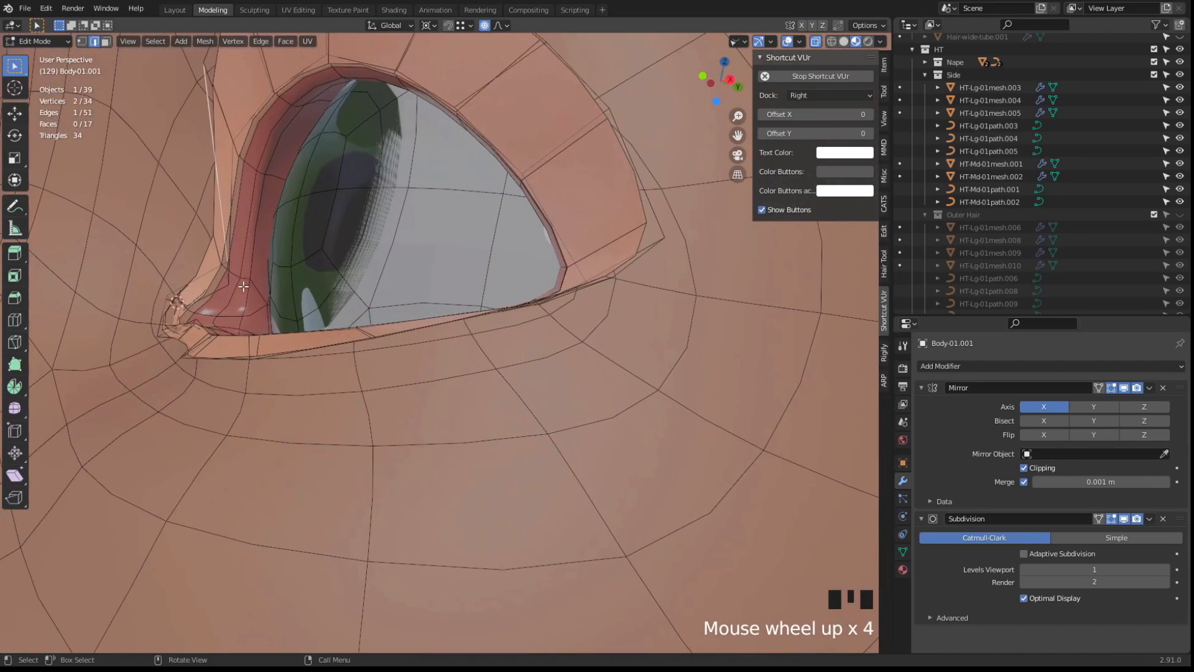
middle_drag(231, 203, 307, 303)
click(317, 308)
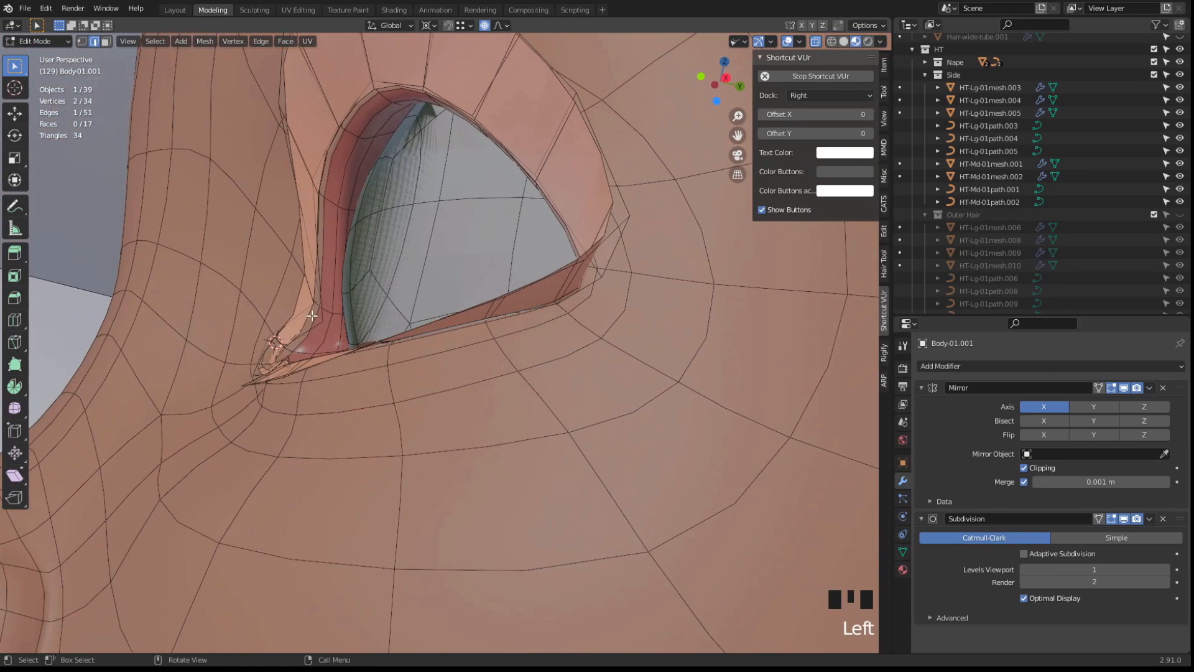
click(308, 309)
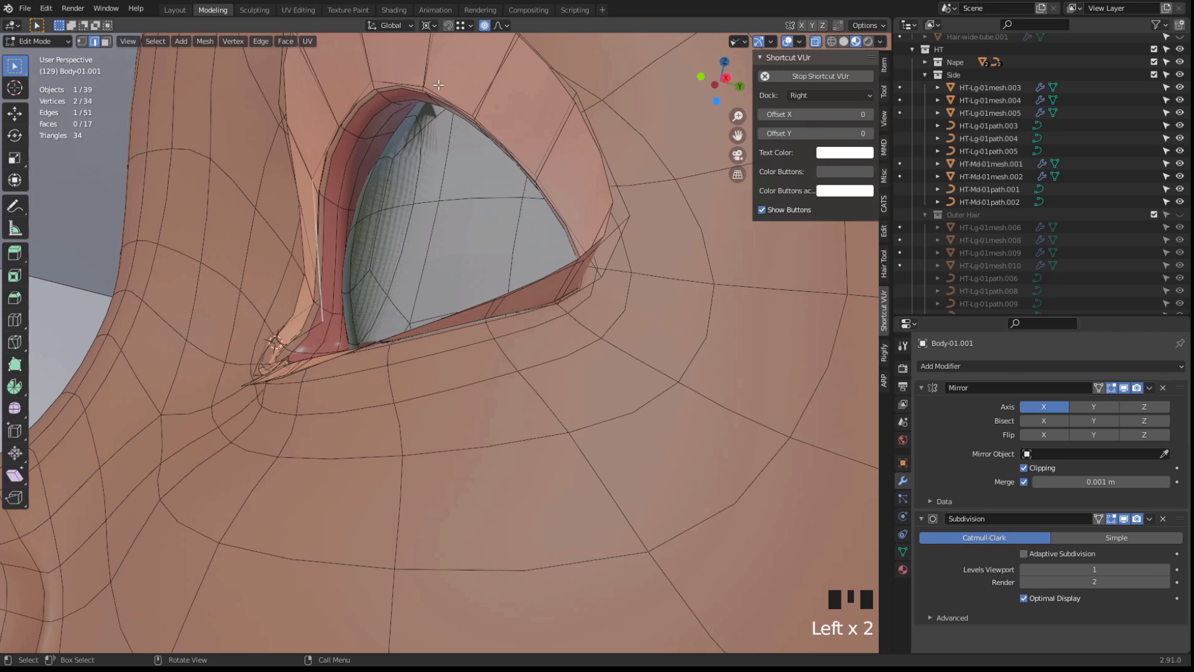
click(484, 26)
click(305, 235)
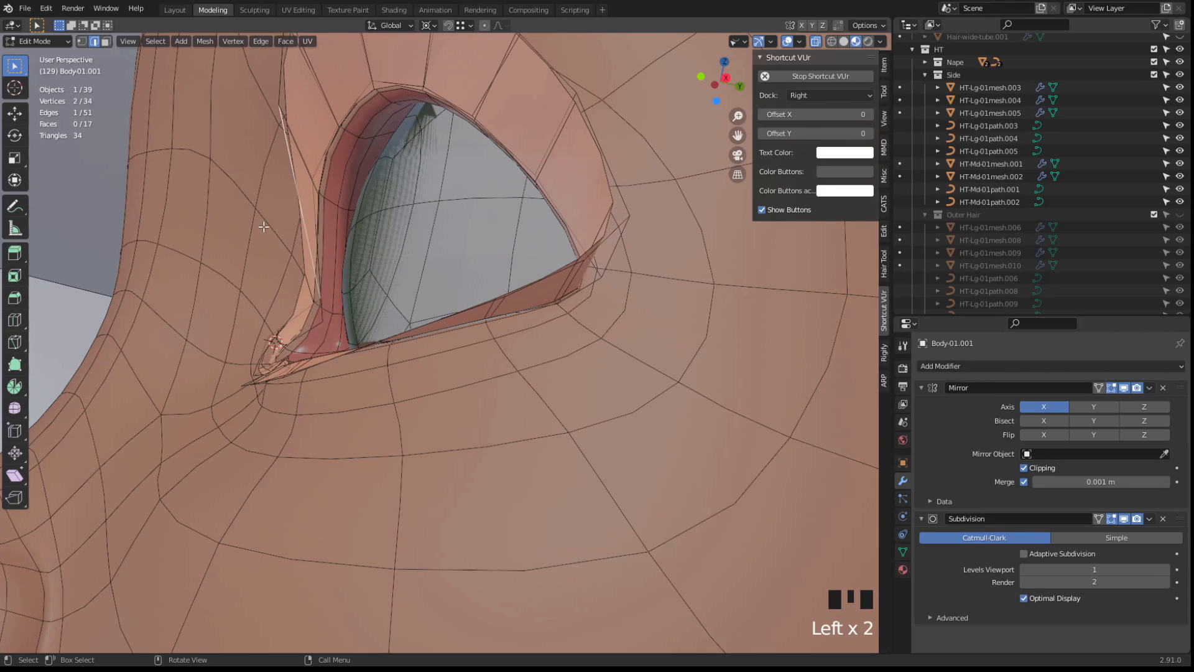
key(g)
click(254, 248)
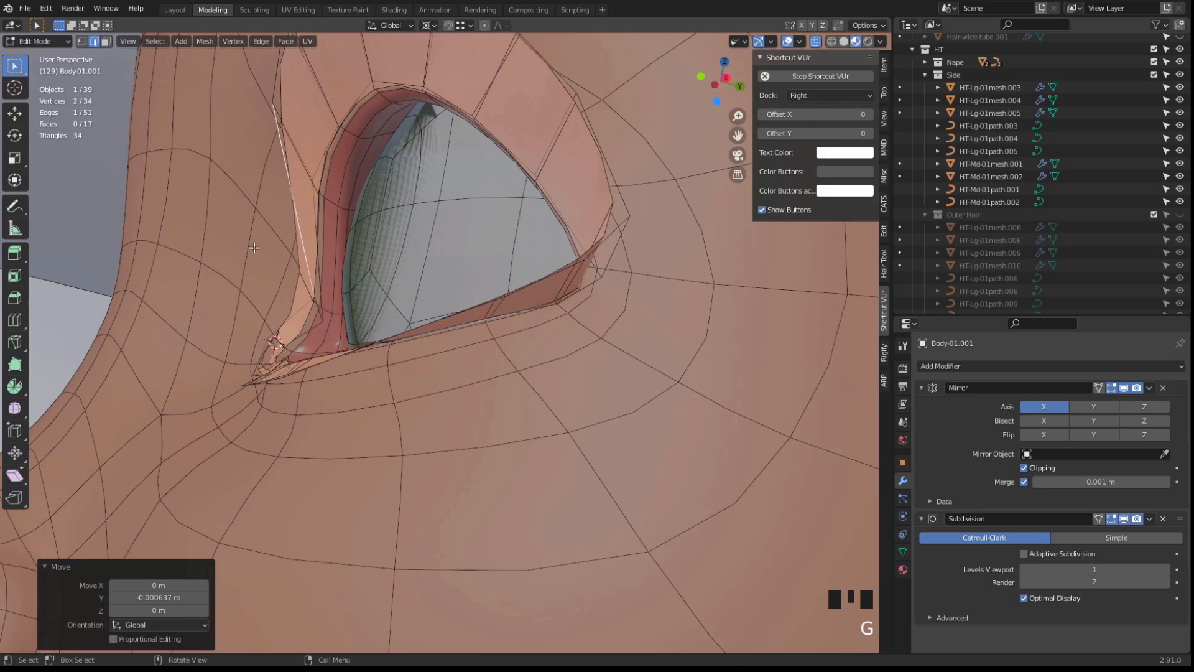
Move the single outer vertex just above the inner eye corner about 0.0007 m forward along Y
key(1)
key(g)
right_click(265, 259)
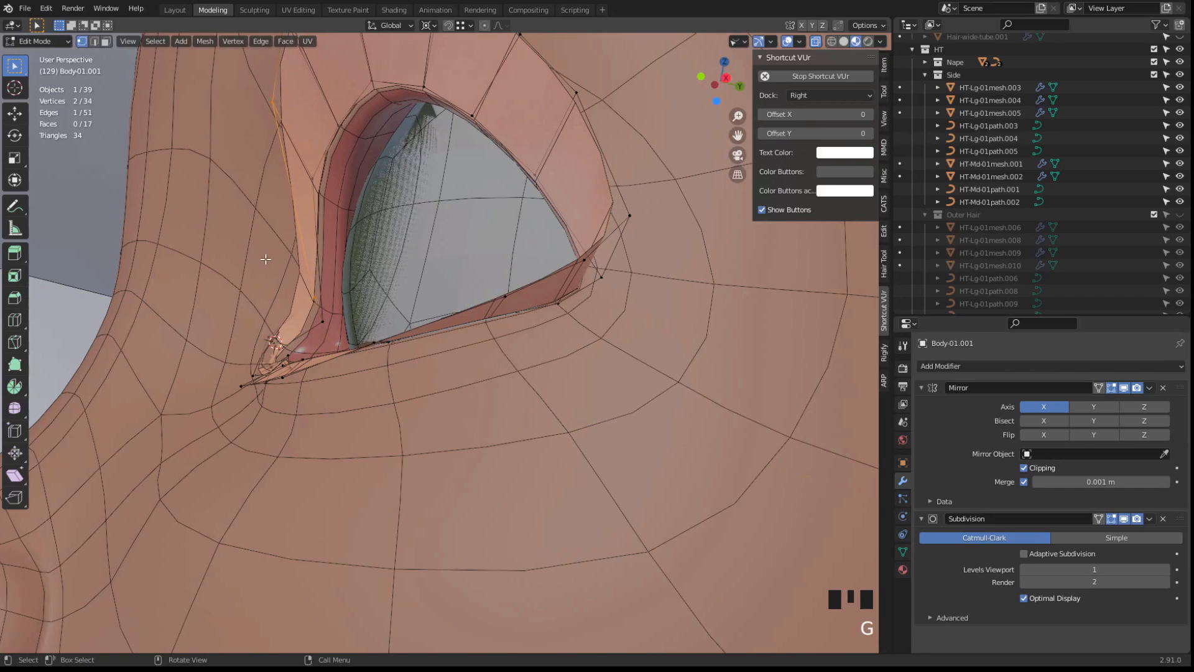
click(308, 299)
key(g)
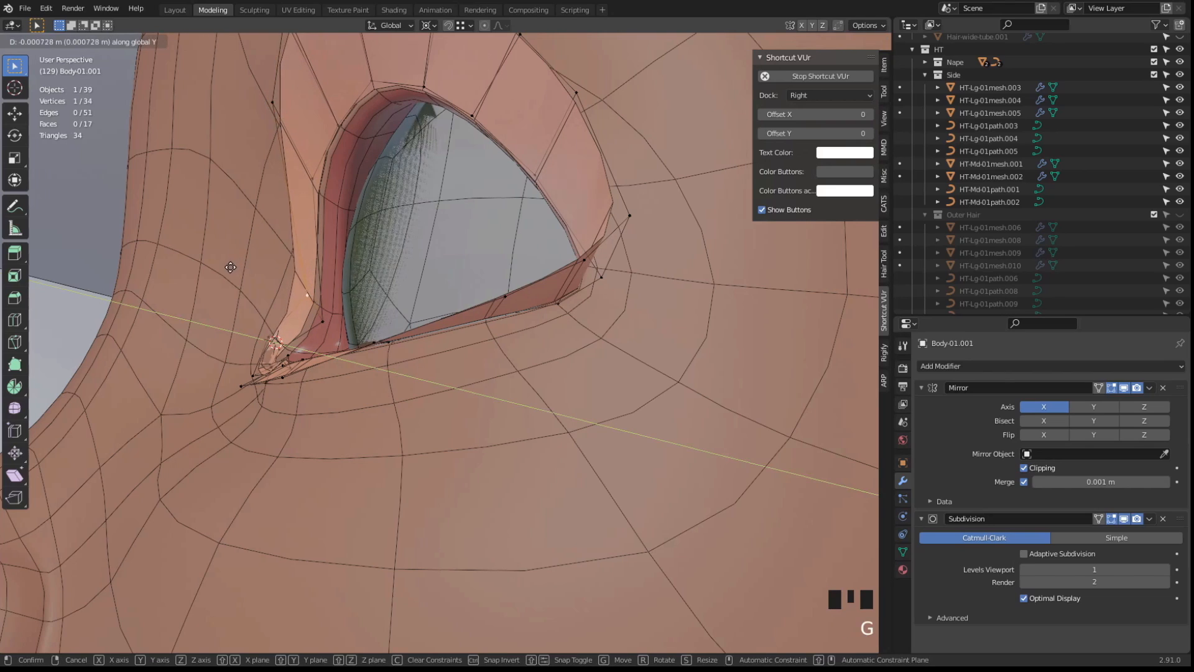
click(228, 267)
Move the next outer vertex higher up the inner side of the upper strip -0.001057 m along Y
mouse_move(228, 267)
middle_down()
mouse_move(374, 261)
mouse_move(244, 284)
middle_up()
scroll(374, 261, down, 3)
scroll(244, 284, up, 1)
click(339, 211)
key(g)
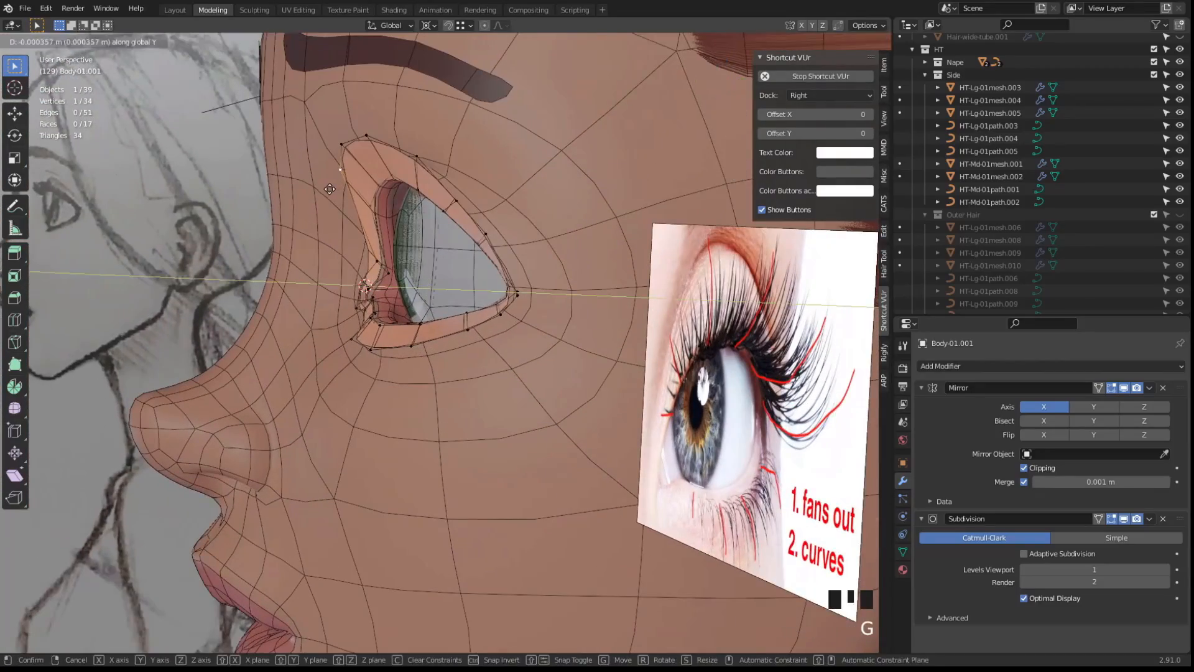
click(328, 213)
middle_drag(329, 213, 384, 293)
scroll(384, 293, down, 2)
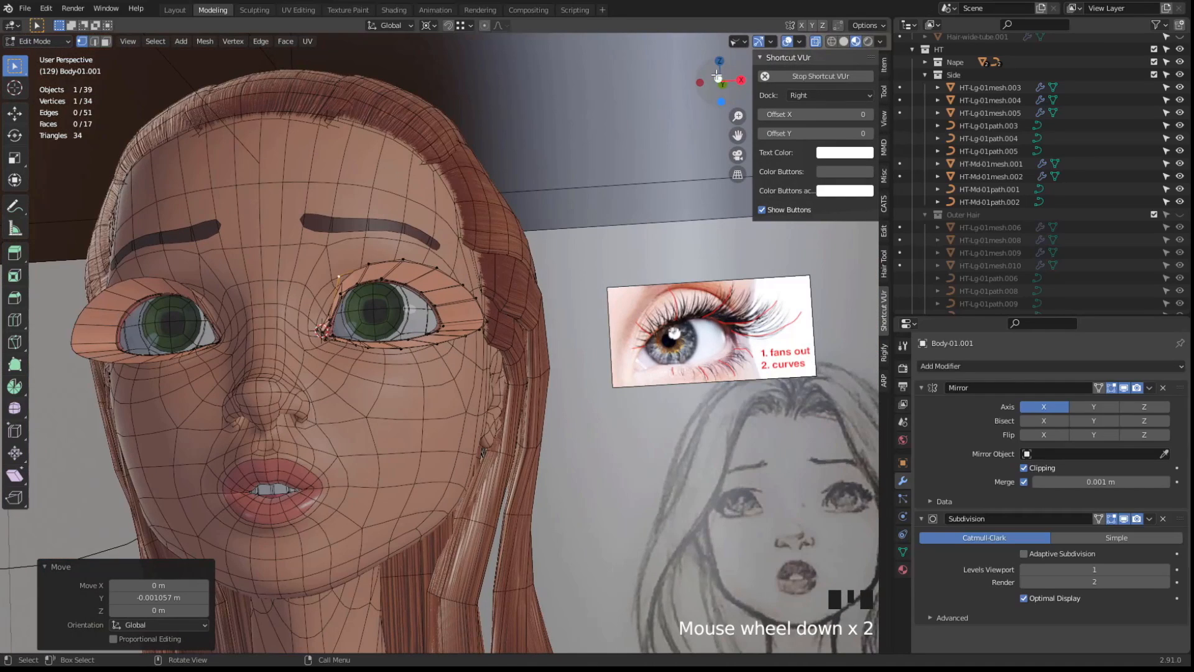
In front view, fan the upper strip's outer vertex above the iris toward the nose by about -0.0062 m along X and 0.0002 m along Z
click(703, 84)
scroll(396, 355, up, 2)
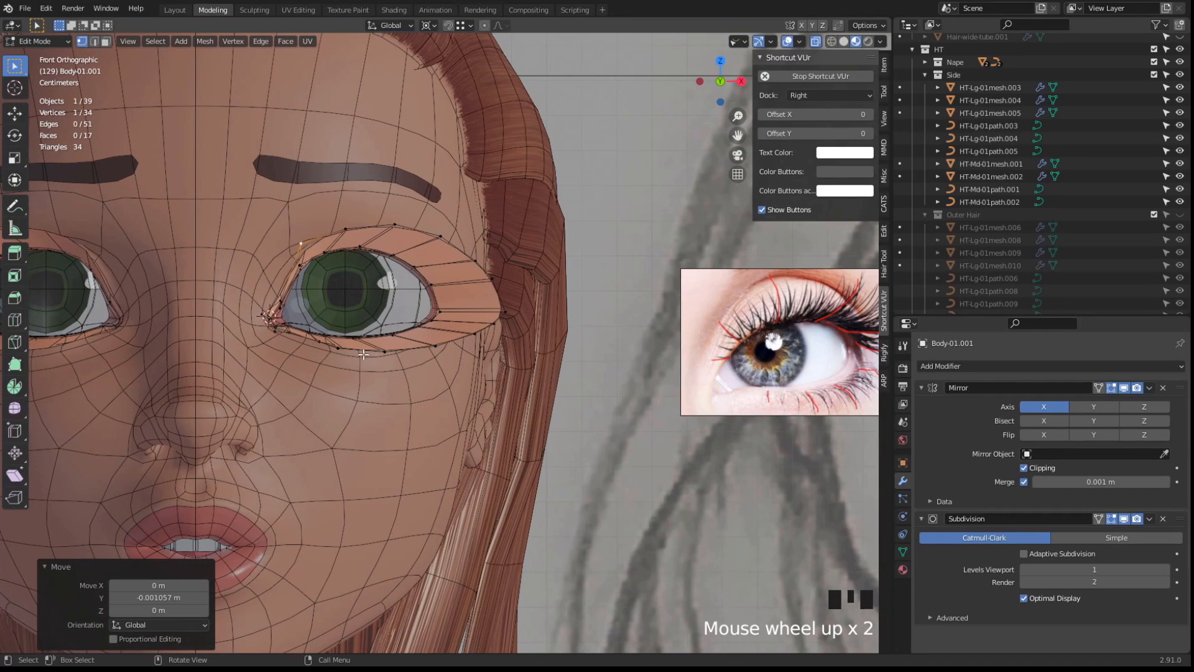
click(372, 353)
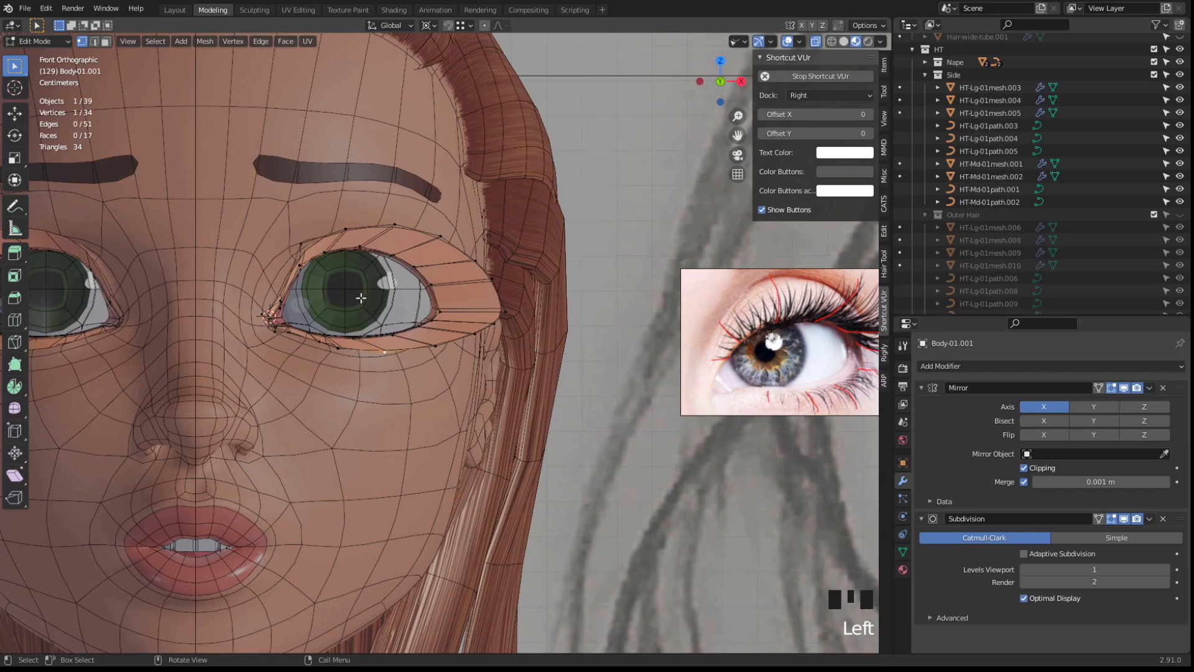
key(2)
shift+middle_drag(676, 344, 684, 324)
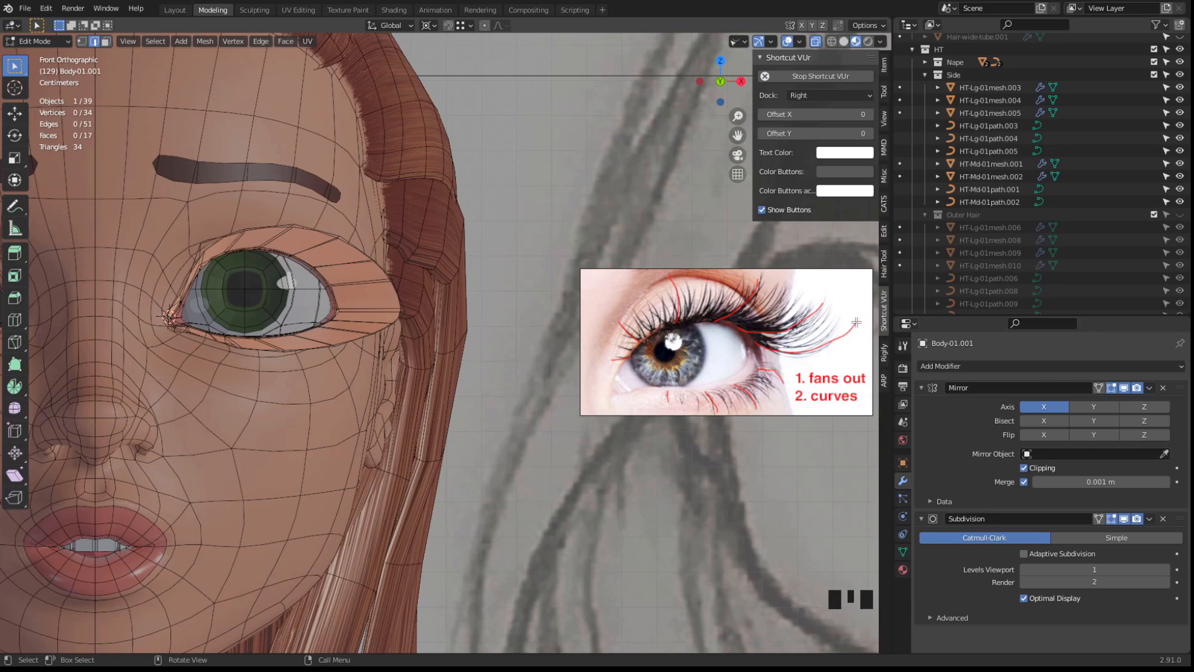
click(229, 247)
key(1)
click(247, 227)
key(g)
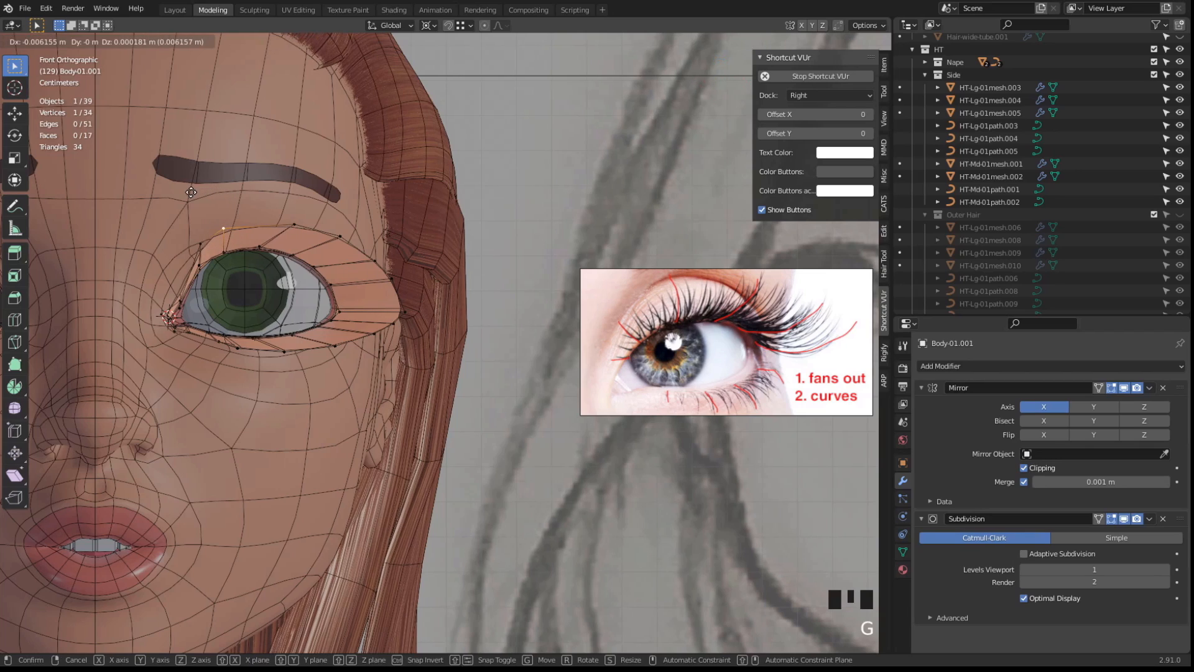
click(191, 192)
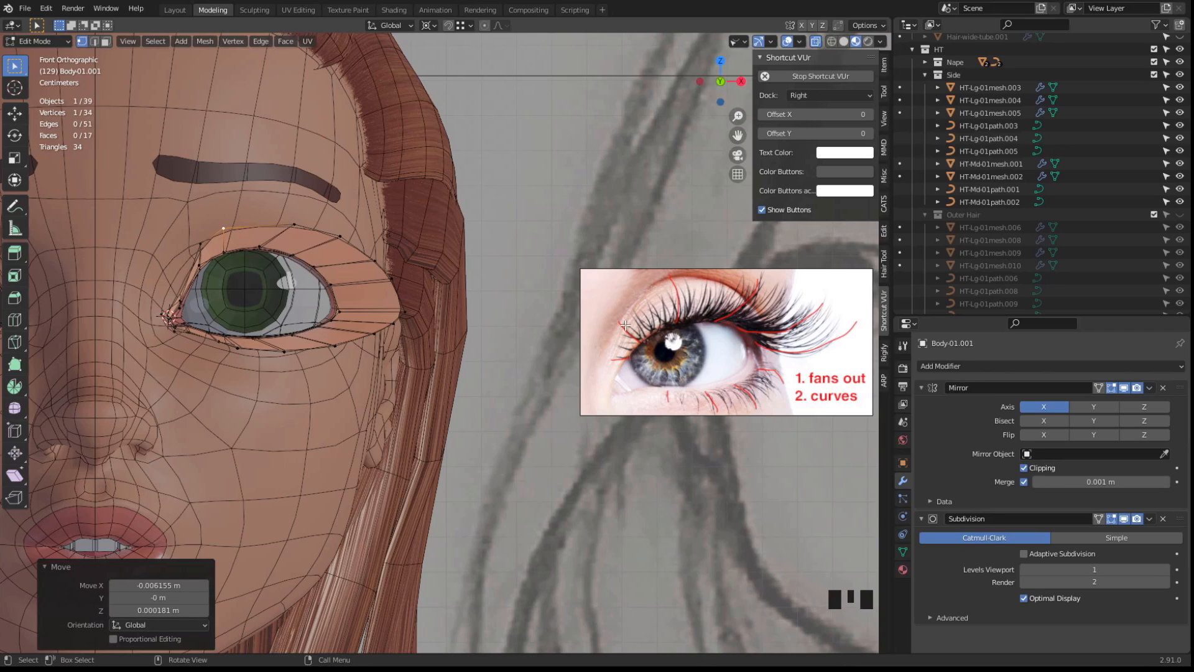
Move the next outer vertex toward the inner eye corner by about -0.0043 m along X and -0.0038 m along Z
key(2)
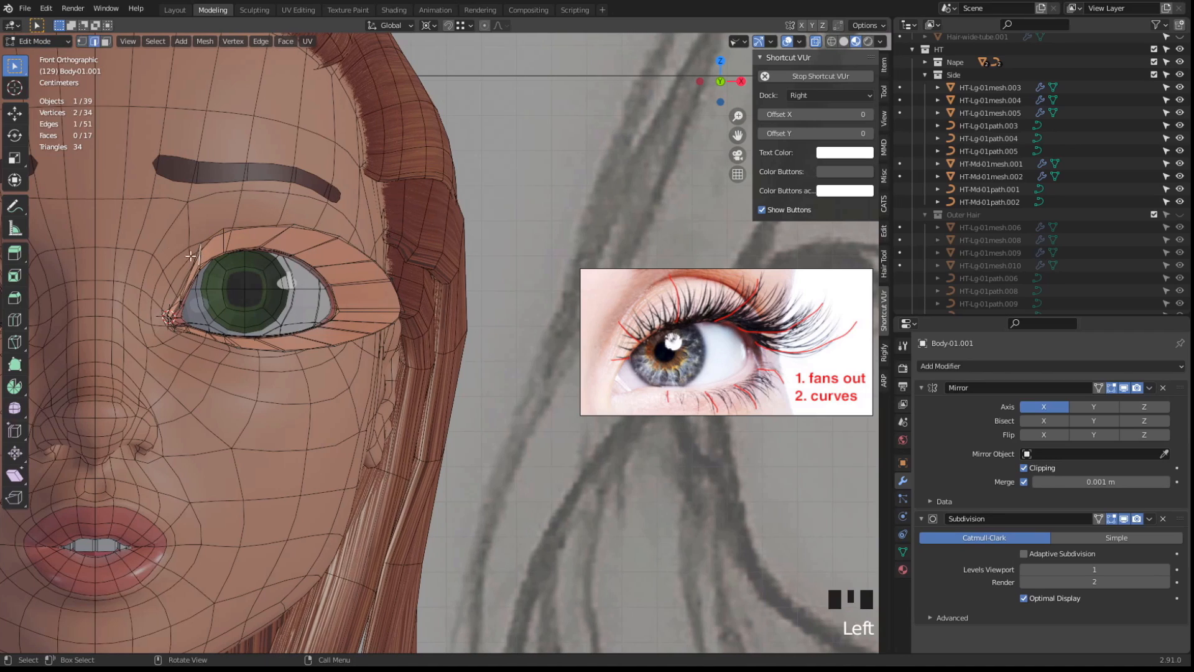
key(1)
click(197, 245)
key(g)
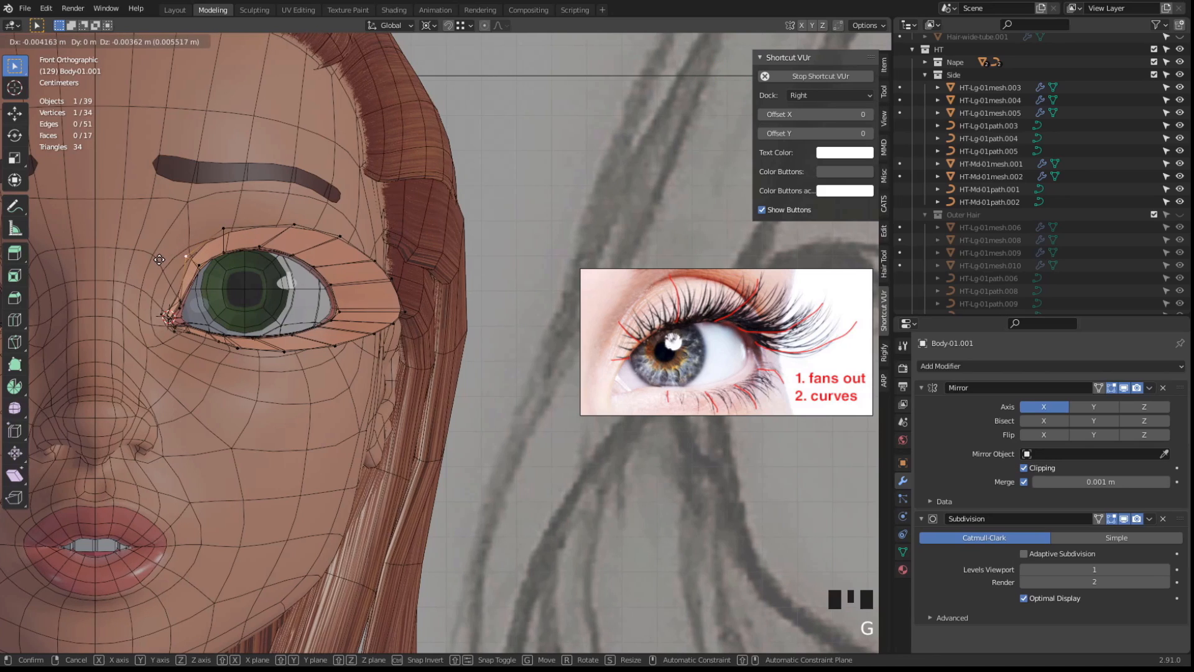
click(159, 260)
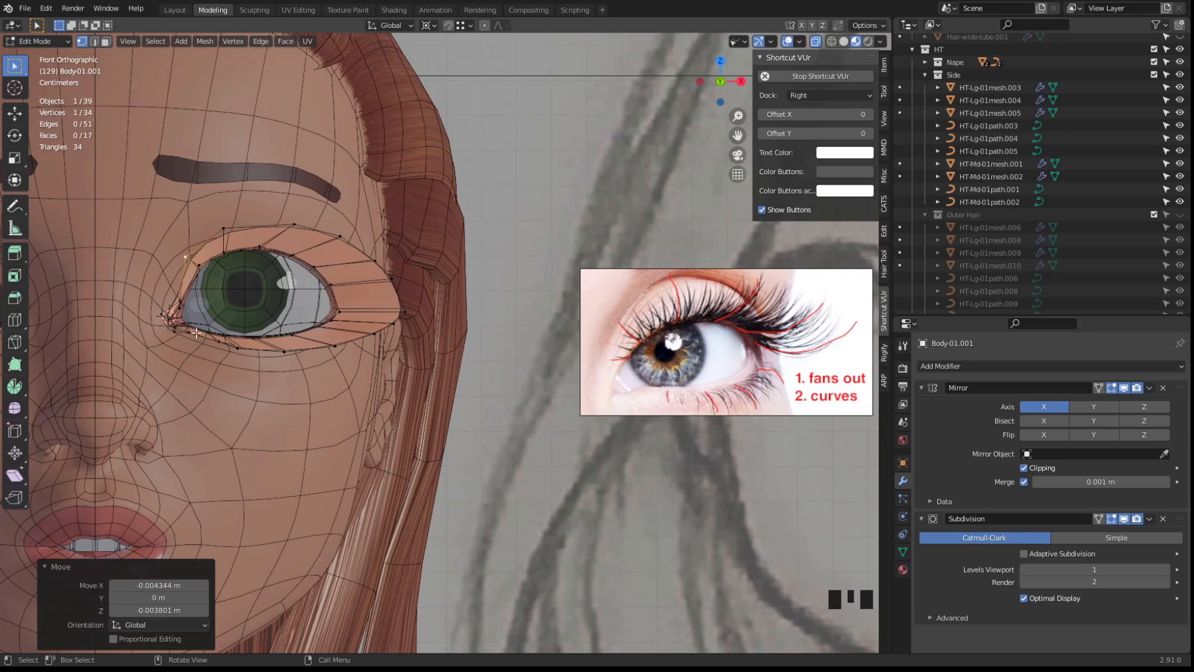
In front view, slide the strip's inner-rim vertex near the inner eye corner upward along its edge by a factor of about 0.294
middle_drag(177, 342, 260, 330)
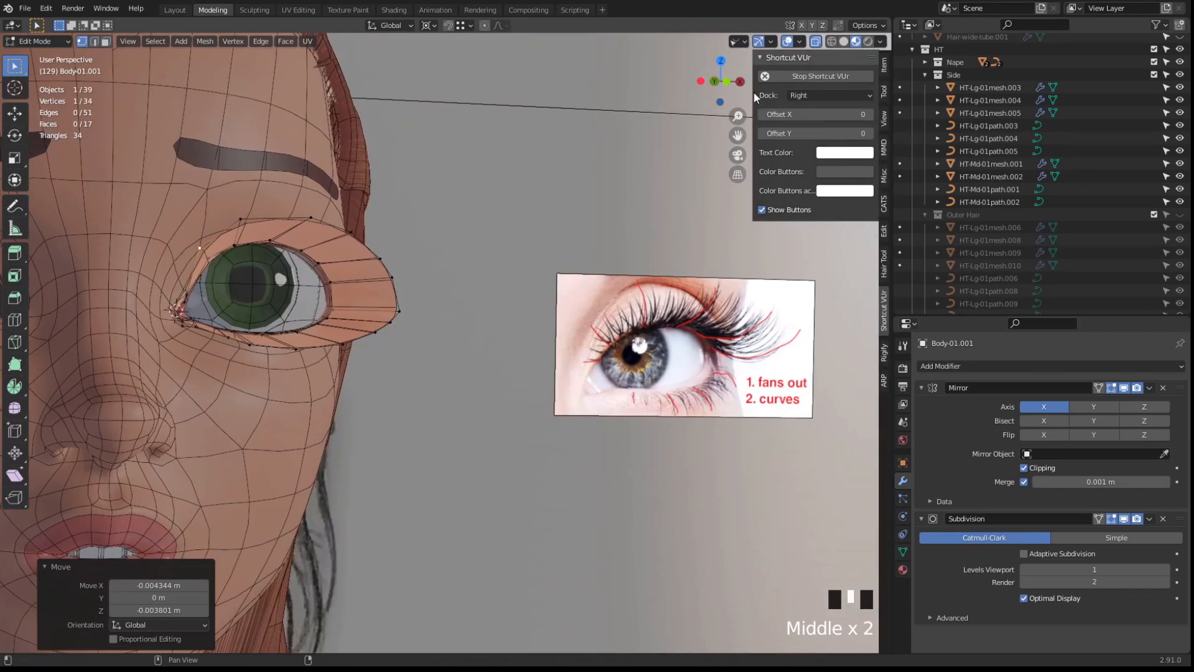
click(714, 82)
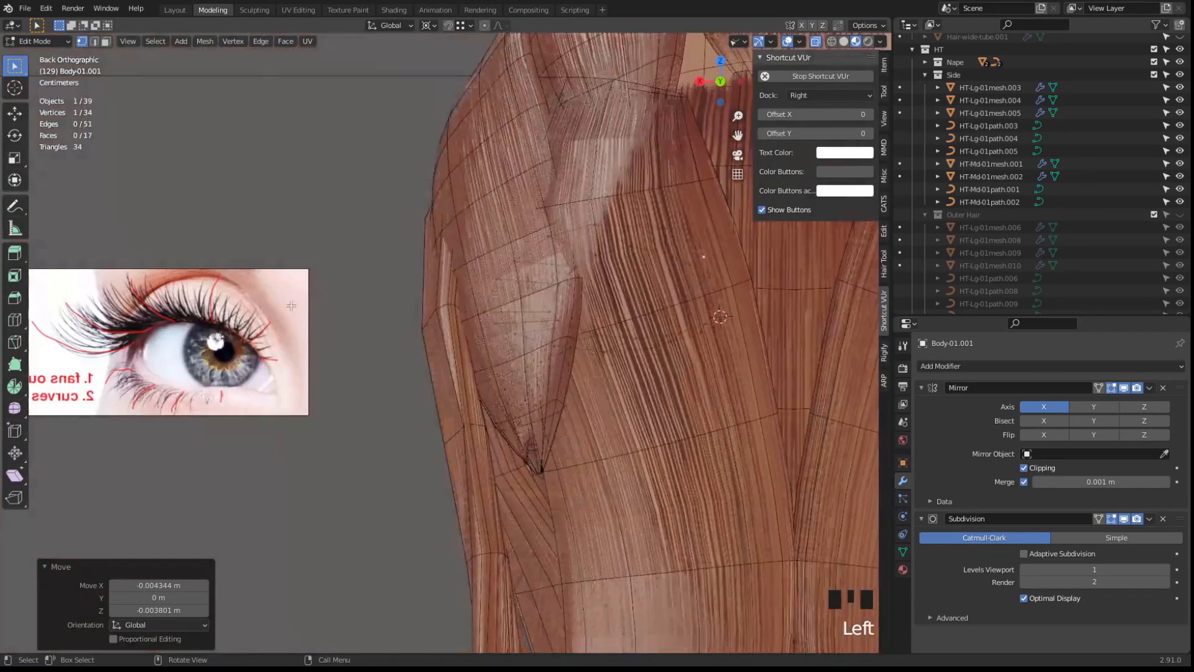
click(720, 82)
scroll(90, 330, up, 4)
shift+middle_drag(91, 330, 404, 311)
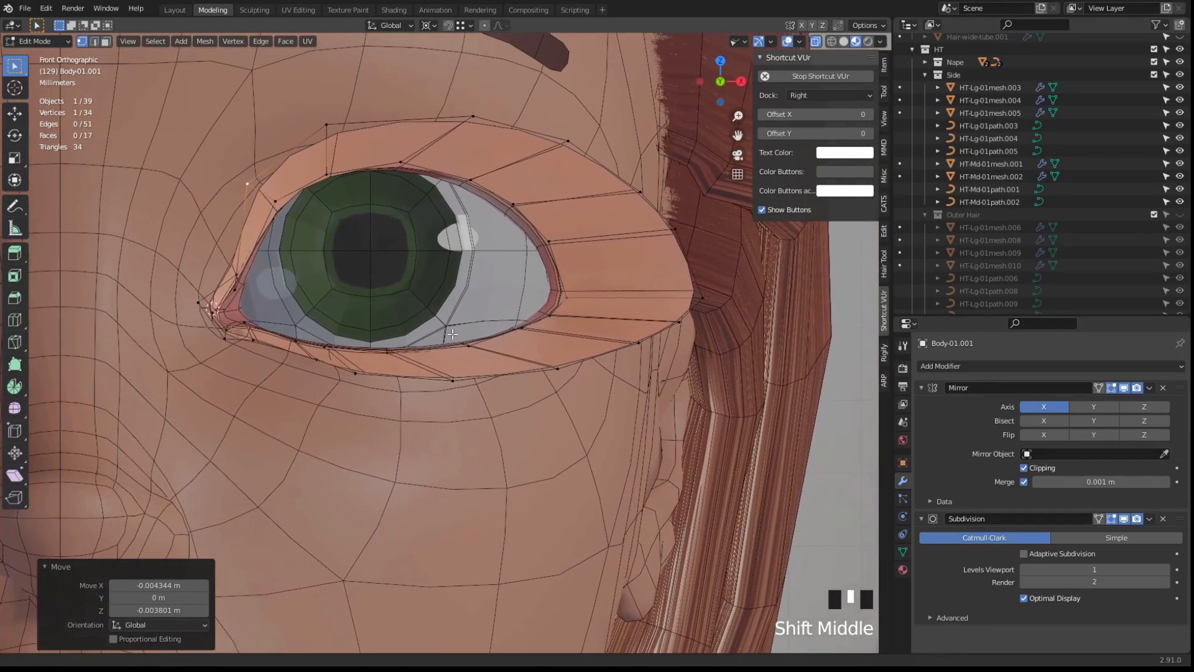
scroll(404, 311, up, 3)
shift+middle_drag(152, 248, 295, 347)
click(257, 325)
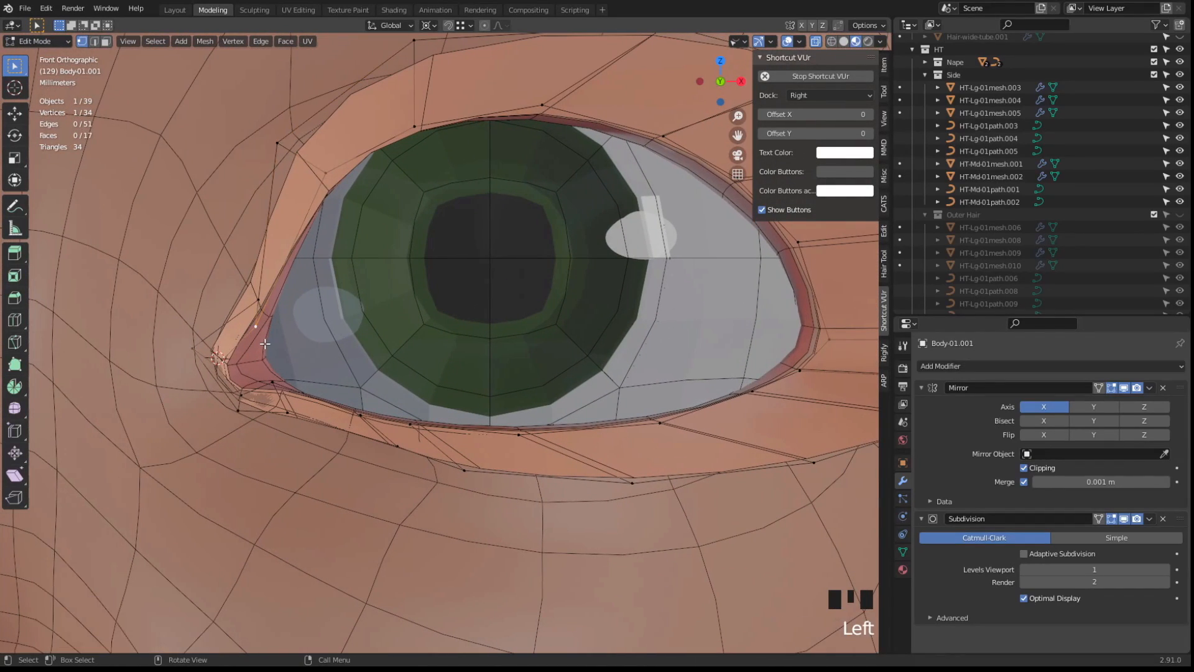
key(g)
key(g)
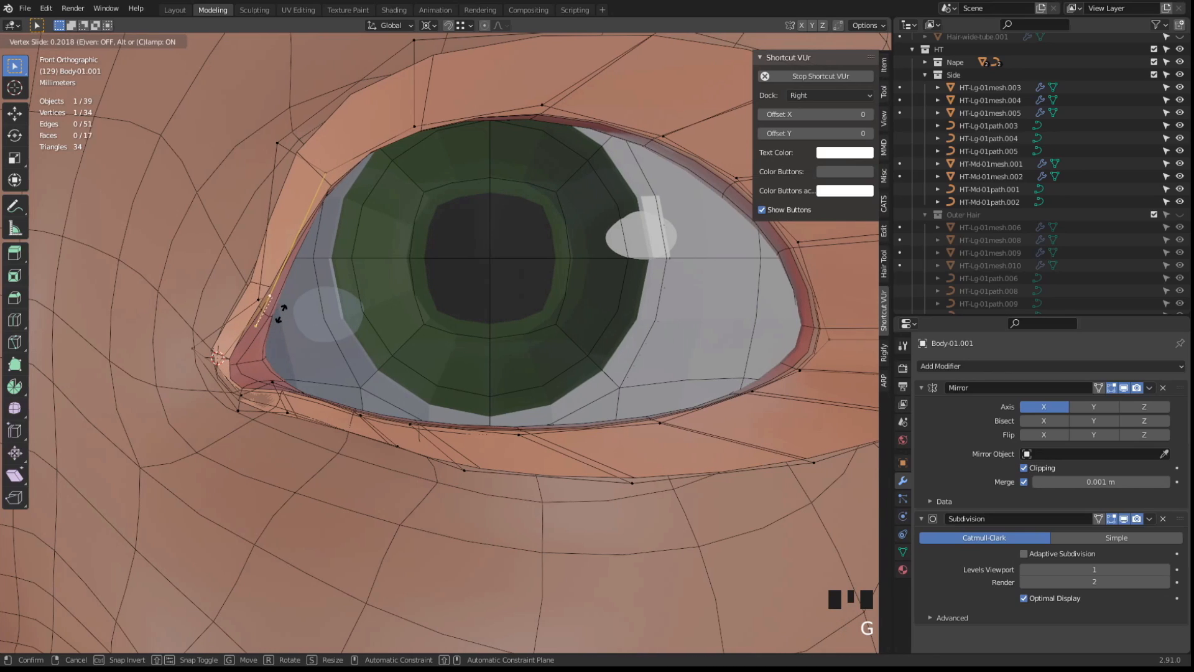
click(289, 303)
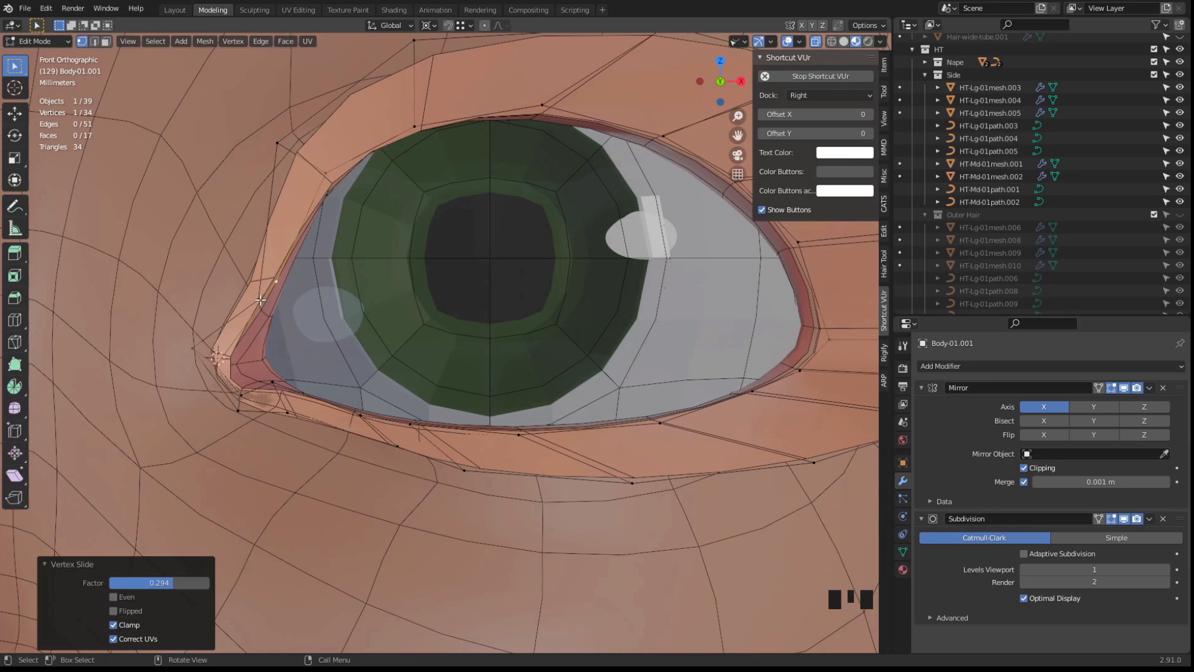
Slide the neighbouring outer vertex by a factor of about 0.121 and shift it about -0.0011 m along X and 0.0001 m along Z
click(257, 302)
key(g)
key(g)
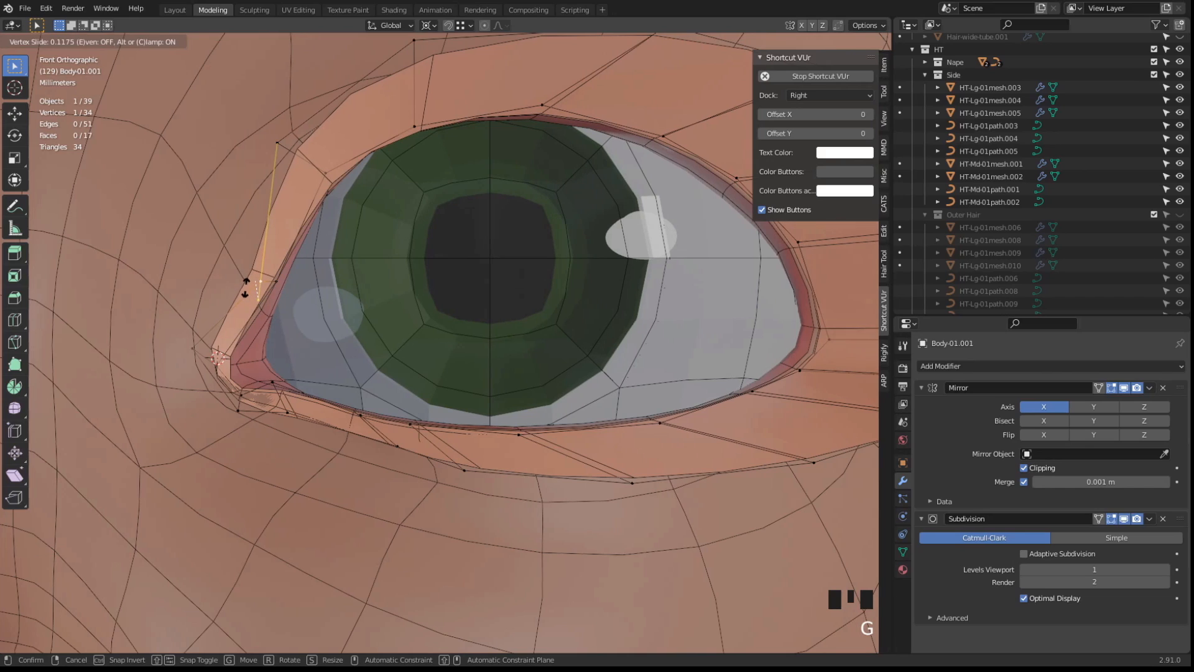
click(246, 288)
key(g)
key(g)
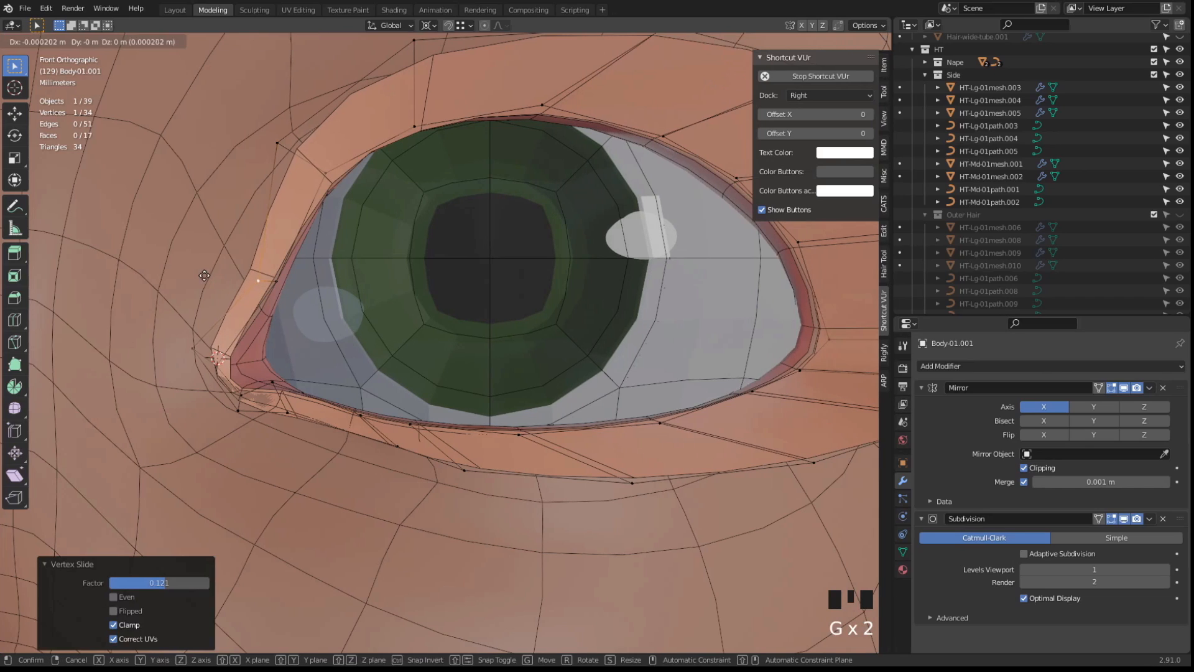
click(193, 274)
scroll(194, 274, down, 5)
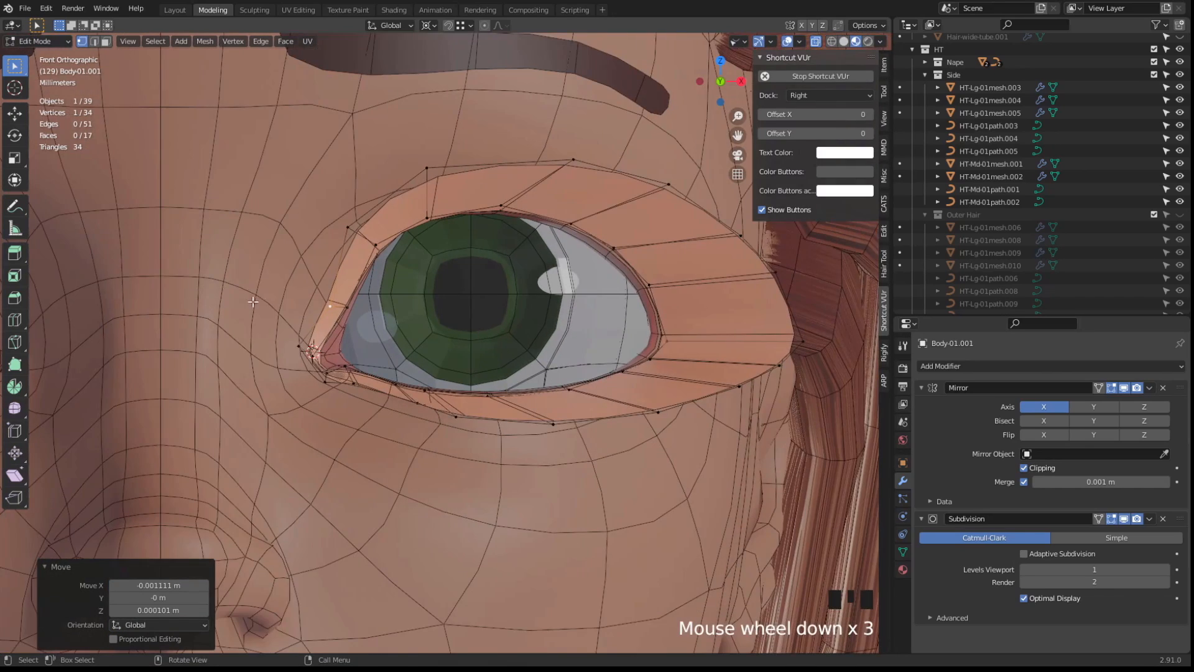
In front view, select the strip edge at the outer eye corner and raise it by about -0.0004 m along X and 0.0020 m along Z
key(2)
click(369, 319)
shift+middle_drag(522, 318, 311, 327)
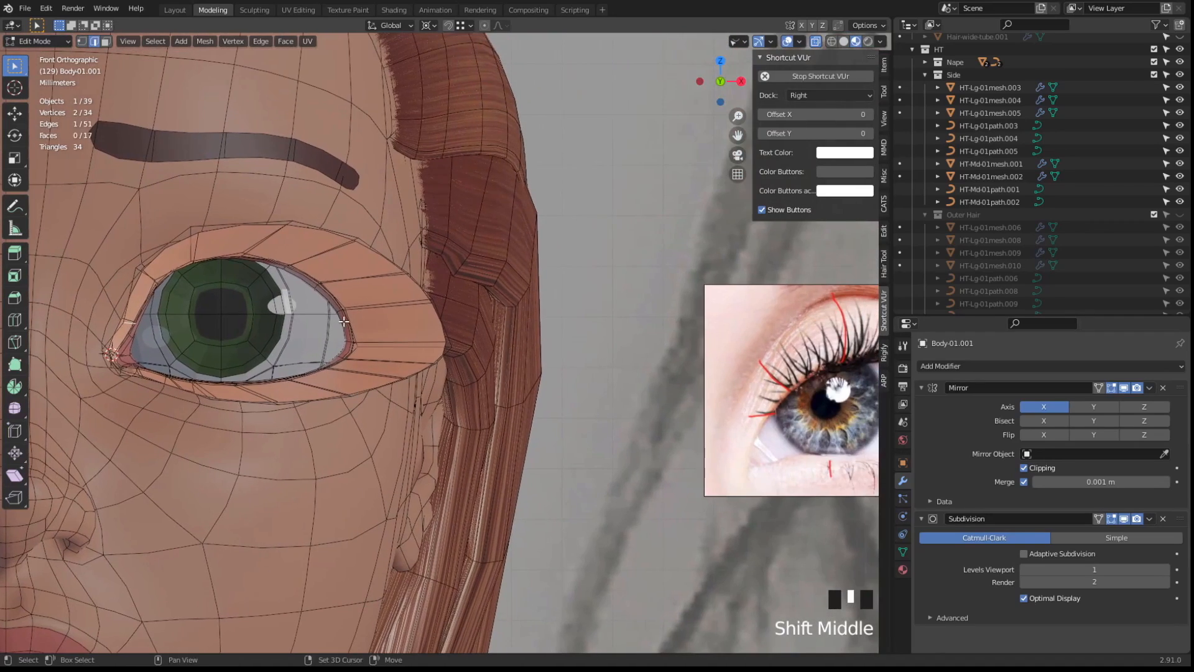
scroll(503, 365, down, 3)
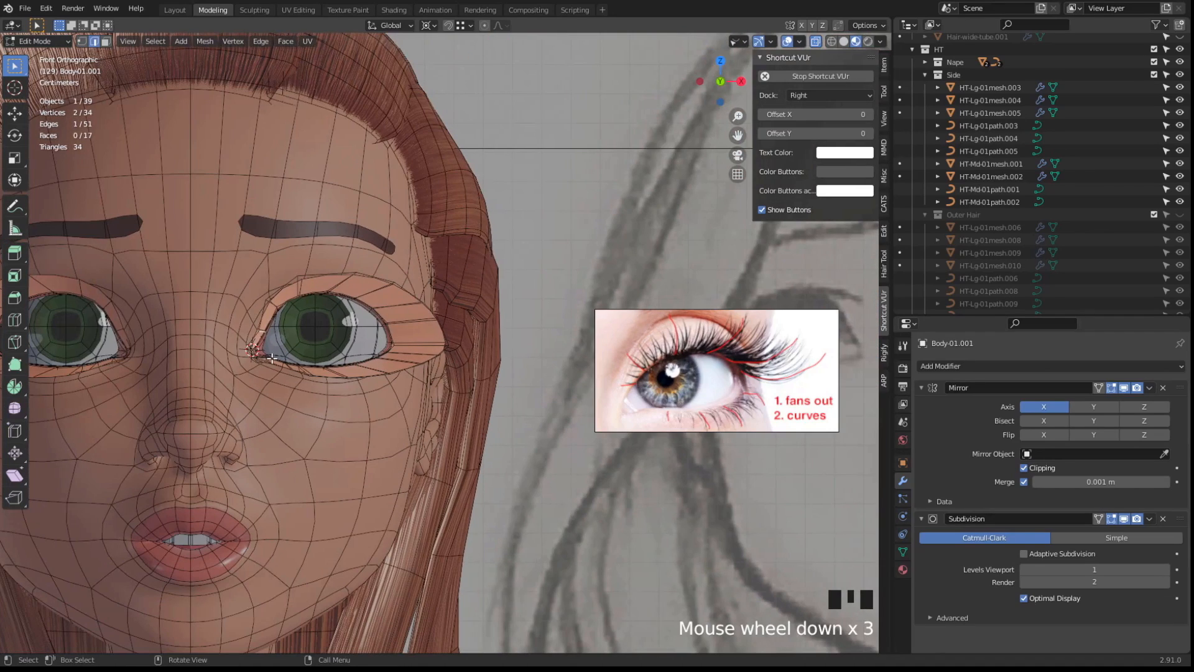
click(370, 291)
click(395, 306)
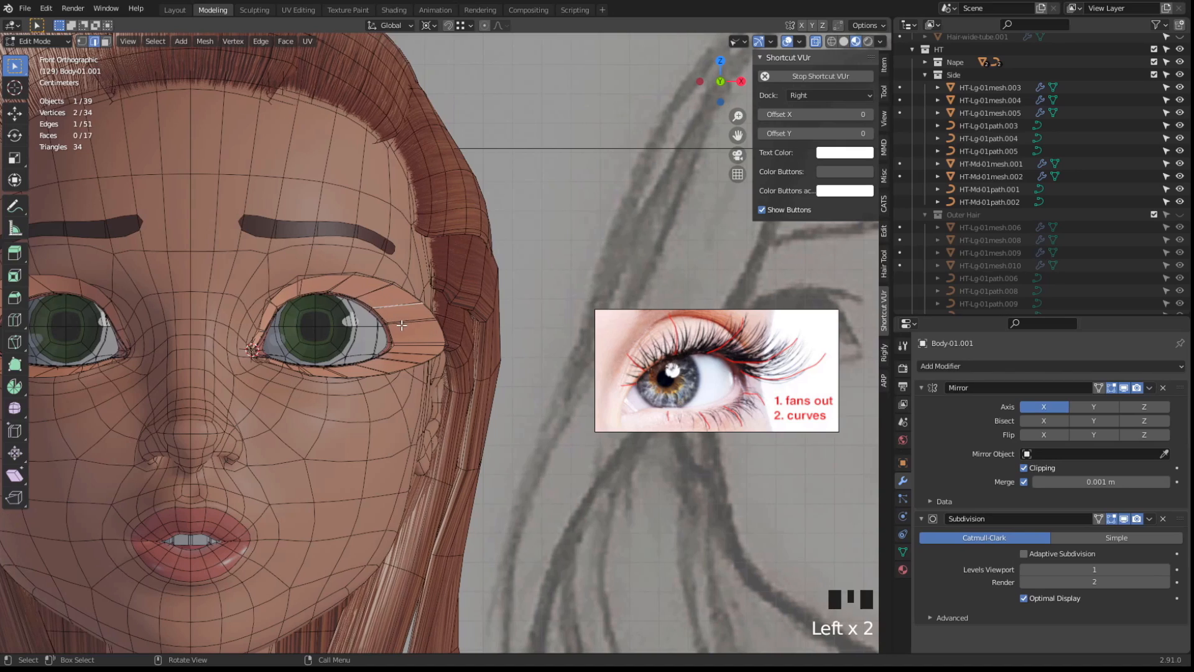
click(403, 325)
click(481, 330)
key(g)
click(477, 318)
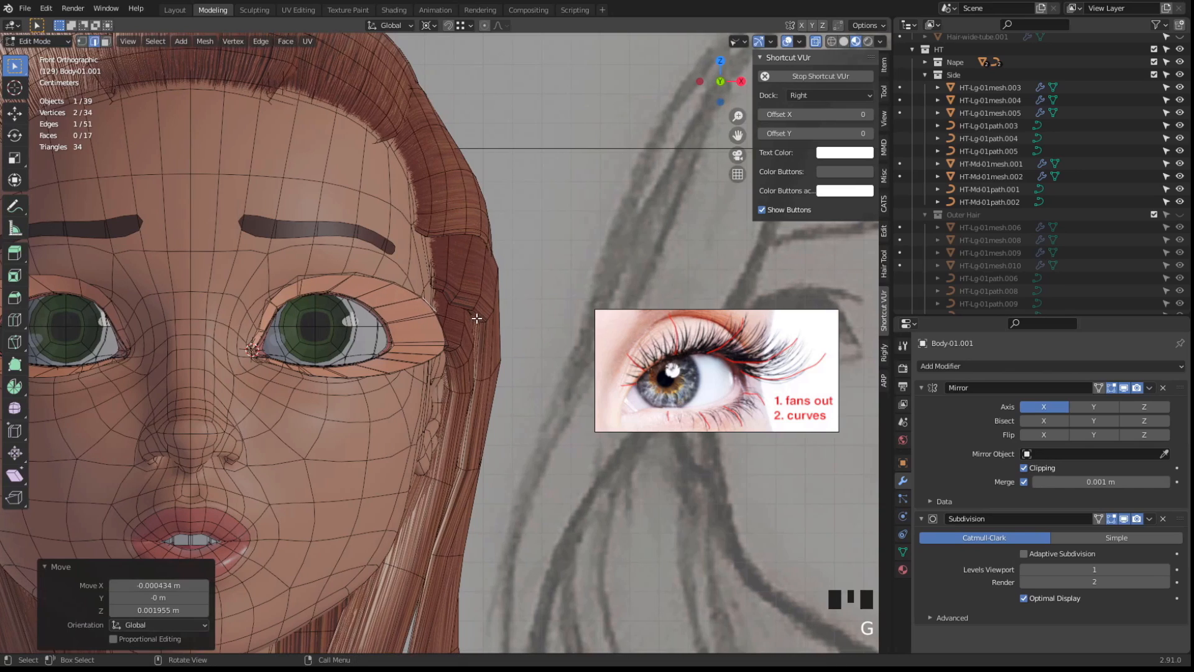
Extend the outermost vertex at the outer eye corner outward and up by about 0.0035 m along both X and Z
click(459, 355)
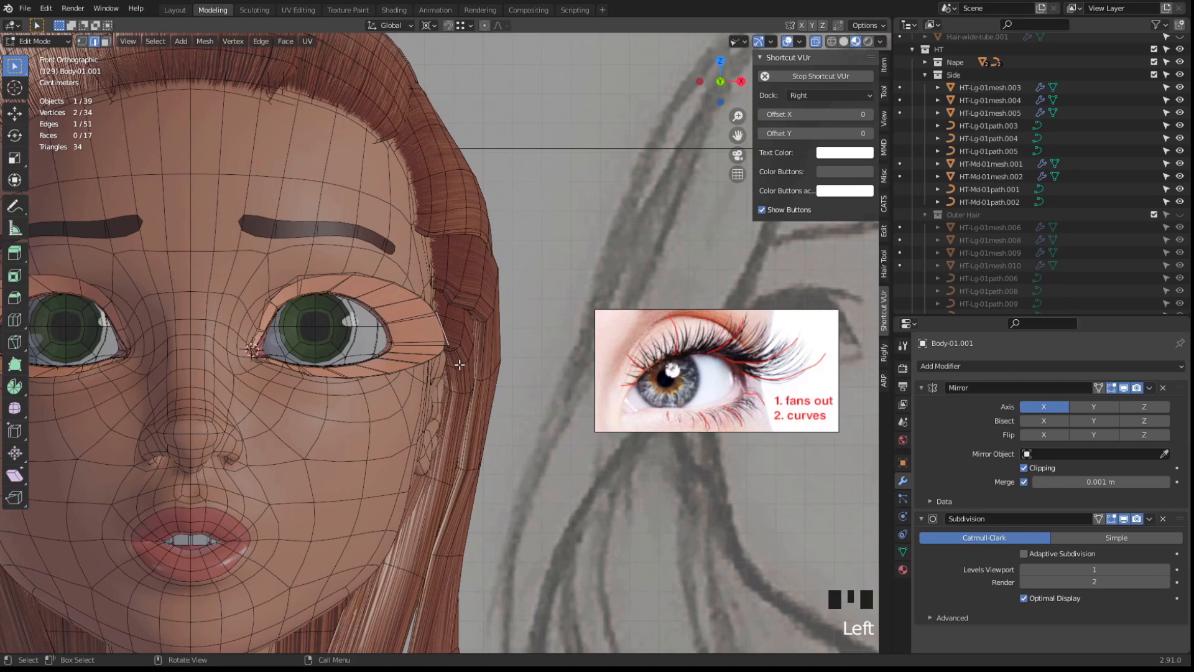
click(447, 339)
key(g)
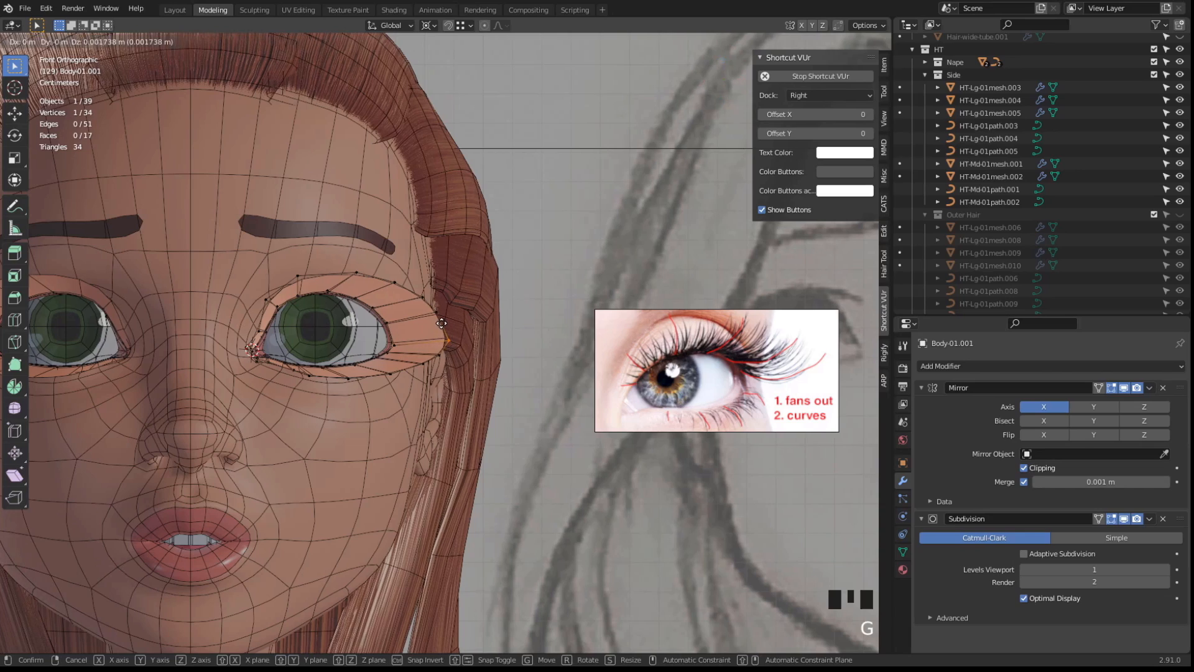
click(451, 318)
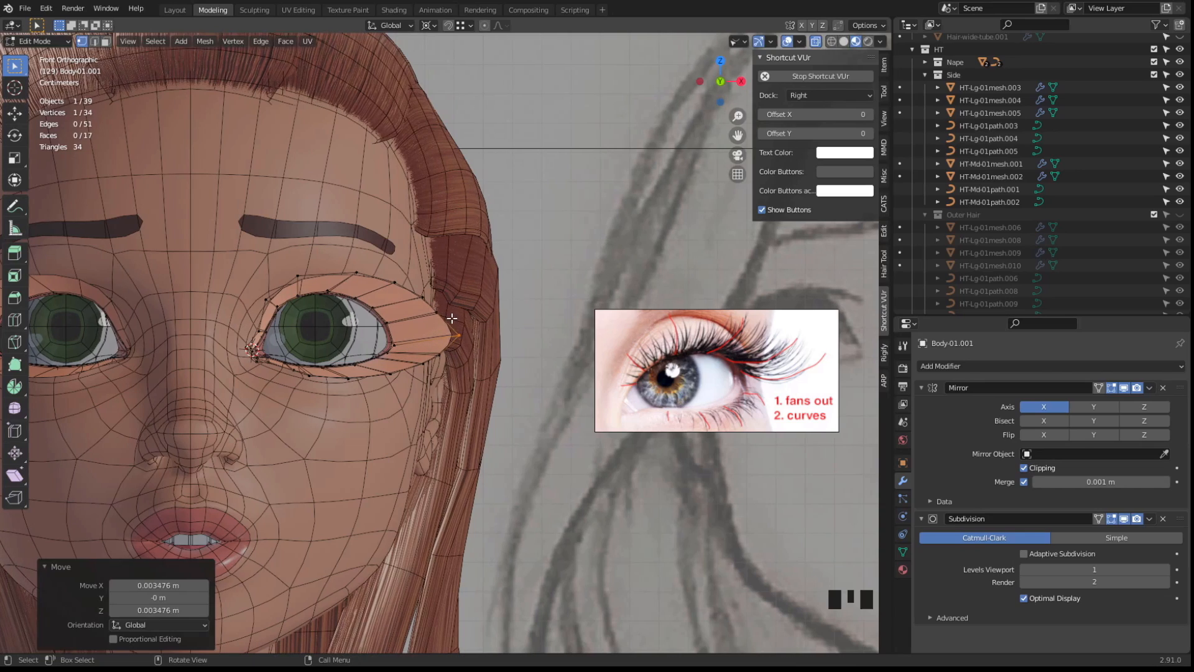
Nudge the outer vertex just above the outer eye corner by about 0.0009 m along X and 0.0004 m along Z, then check it in front view
click(442, 312)
key(g)
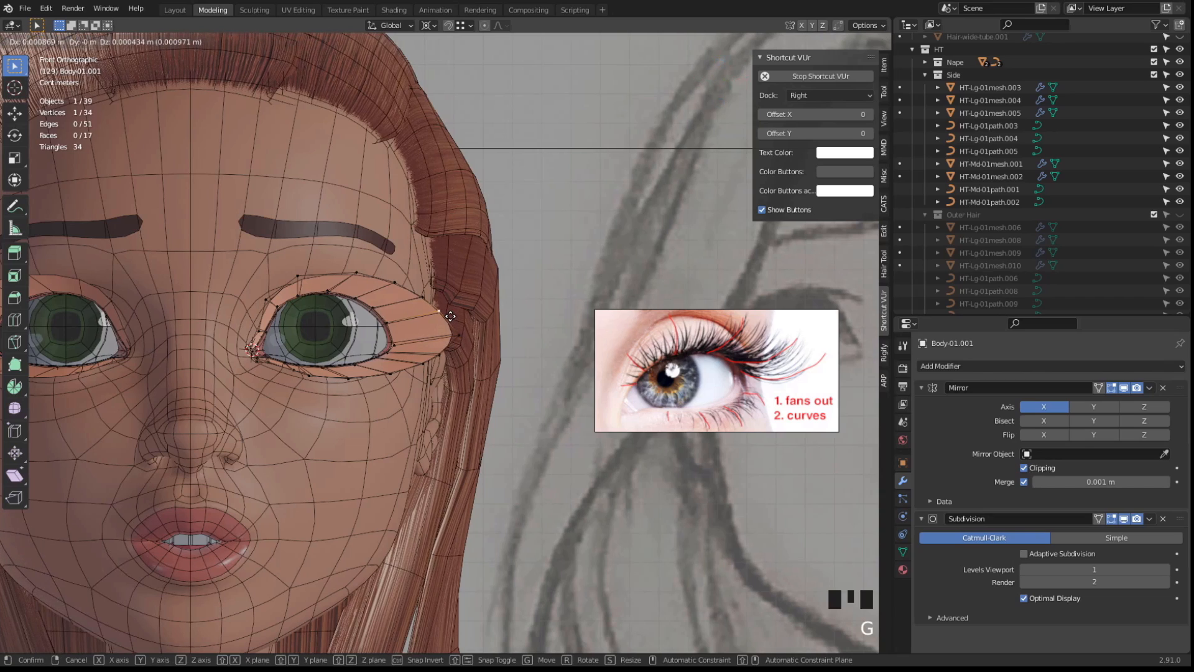
click(450, 316)
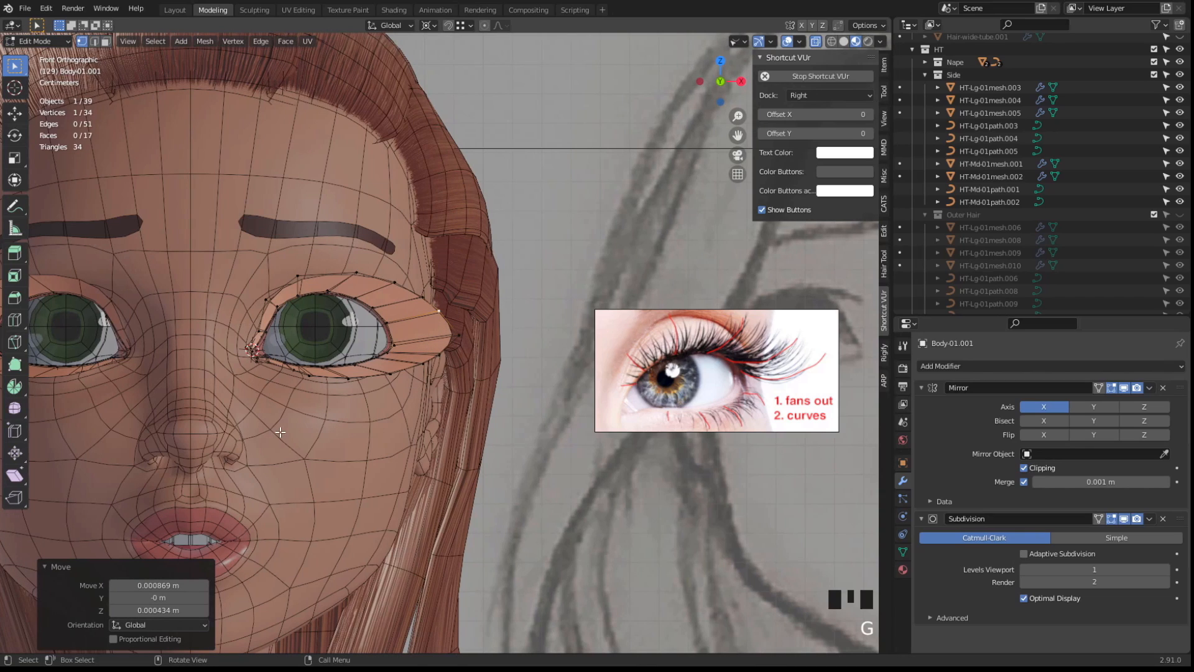
middle_drag(273, 409, 348, 602)
click(721, 83)
click(720, 83)
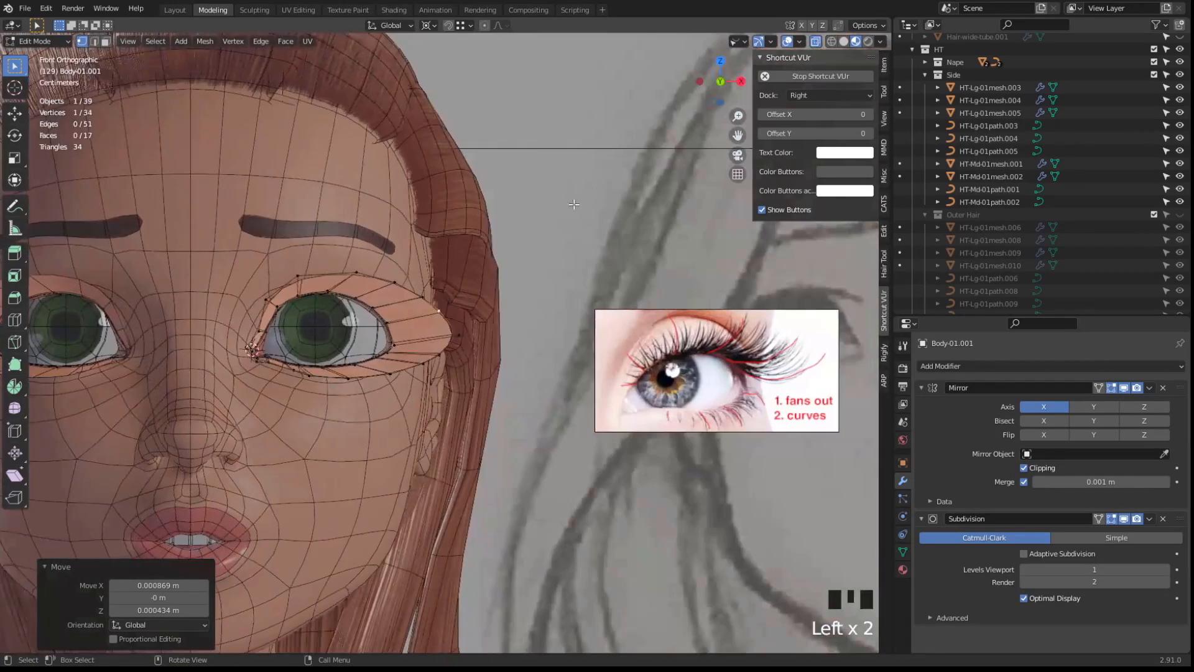
Lower the lower strip's outer vertex beneath the eye by about -0.003 m along Z
scroll(312, 412, up, 1)
click(328, 401)
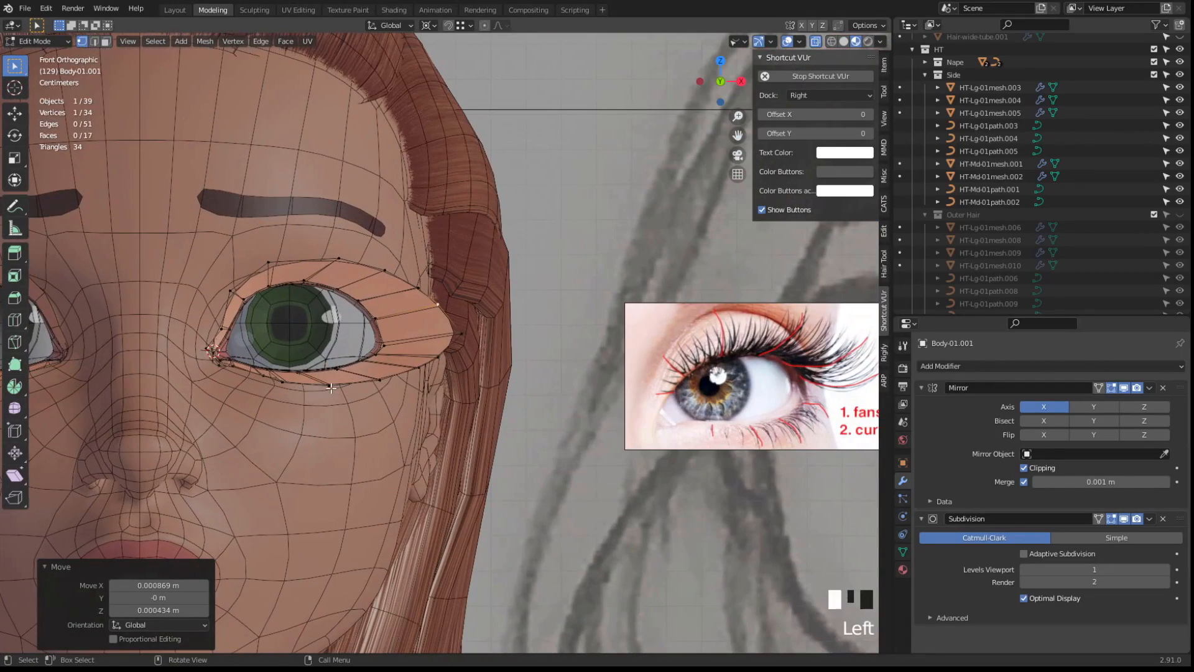
key(g)
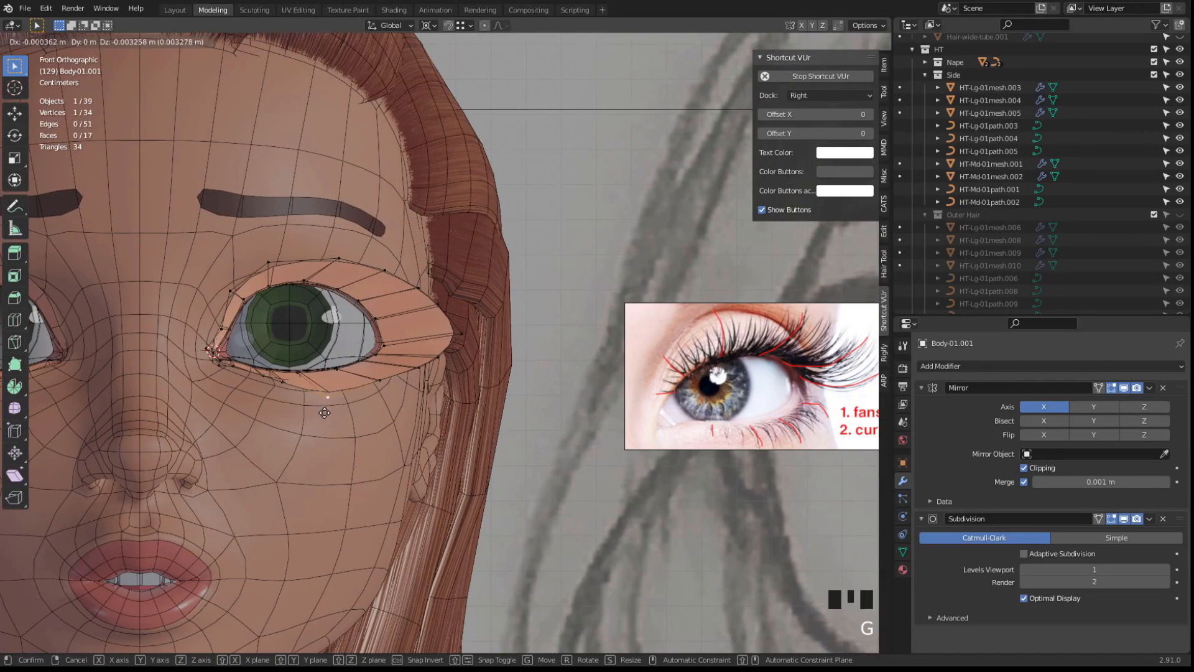
click(325, 411)
Pull the next two outer vertices of the lower strip, toward the inner eye corner, down by about -0.001 m and -0.002 m along Z
click(281, 382)
key(g)
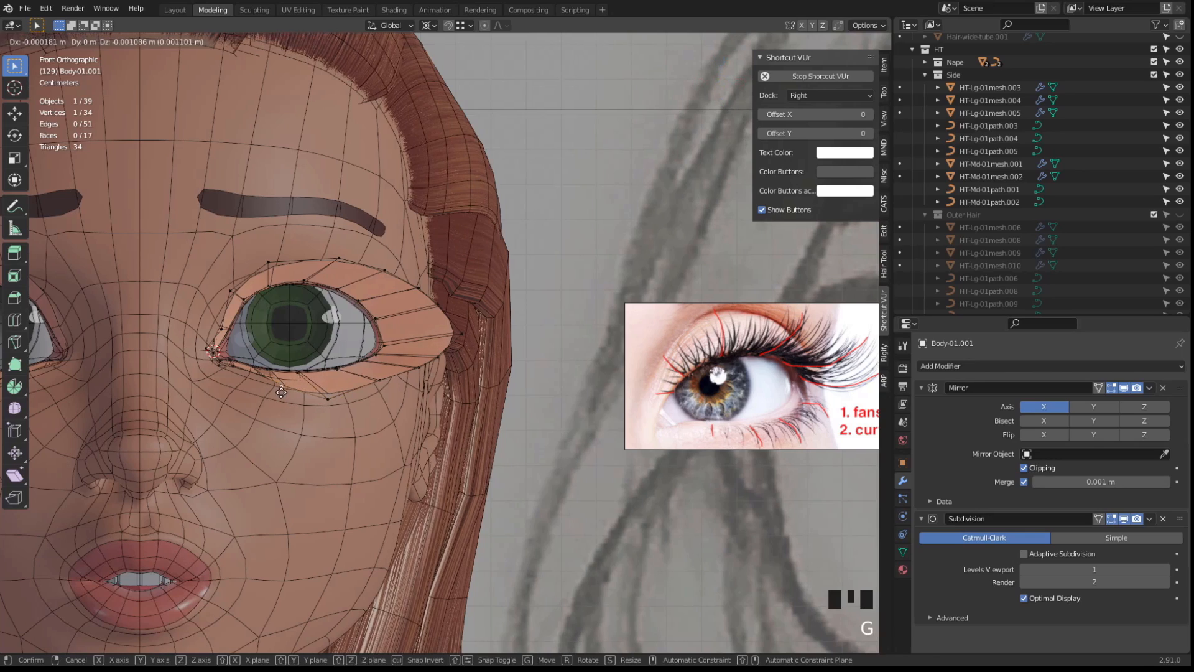
click(278, 392)
click(261, 377)
key(g)
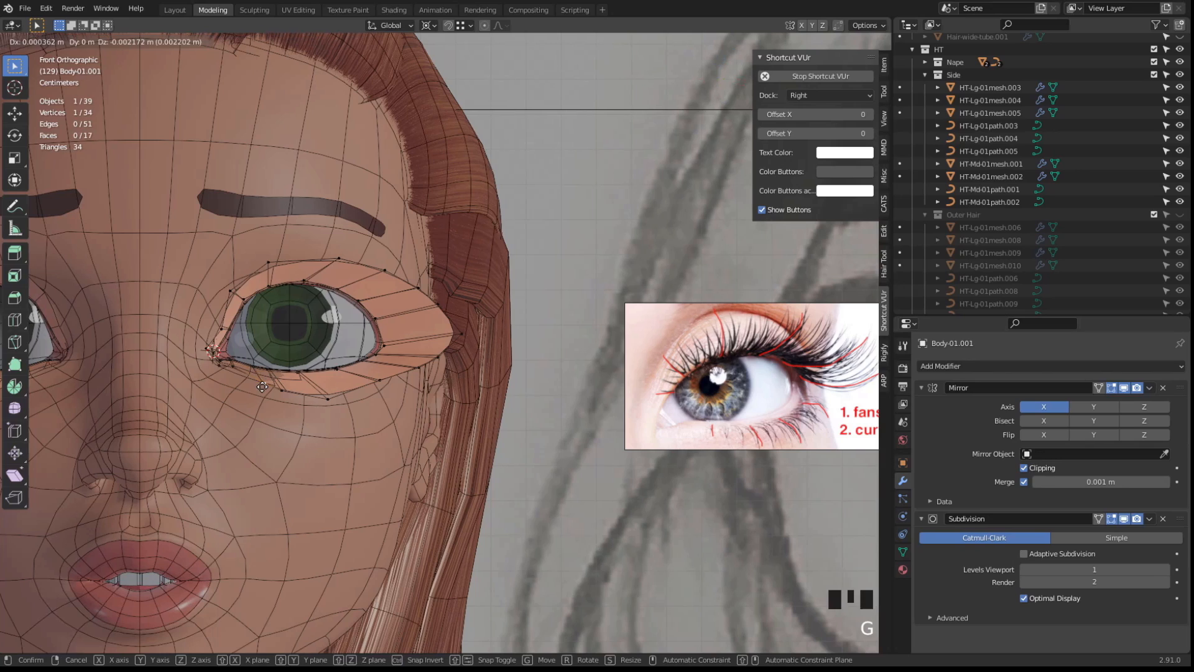
click(262, 387)
Move the lower strip's outer vertex toward the outer corner by about 0.0004 m X and -0.0029 m Z, and slide it inward by a factor of about 0.392
click(379, 380)
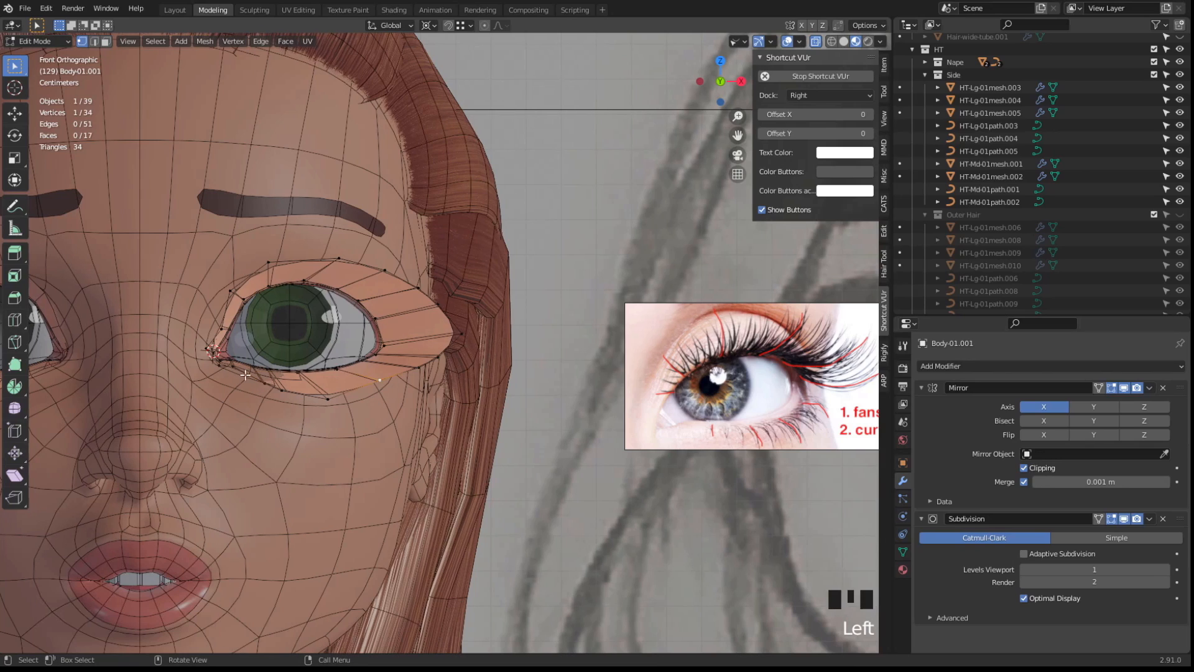
key(g)
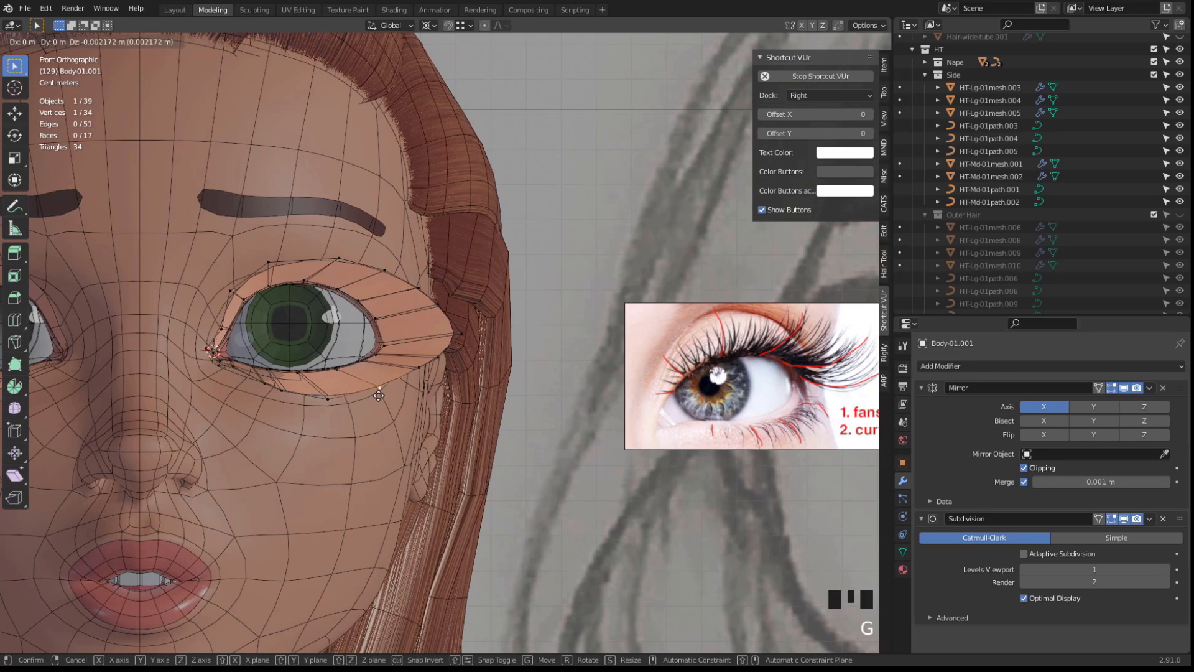
click(379, 398)
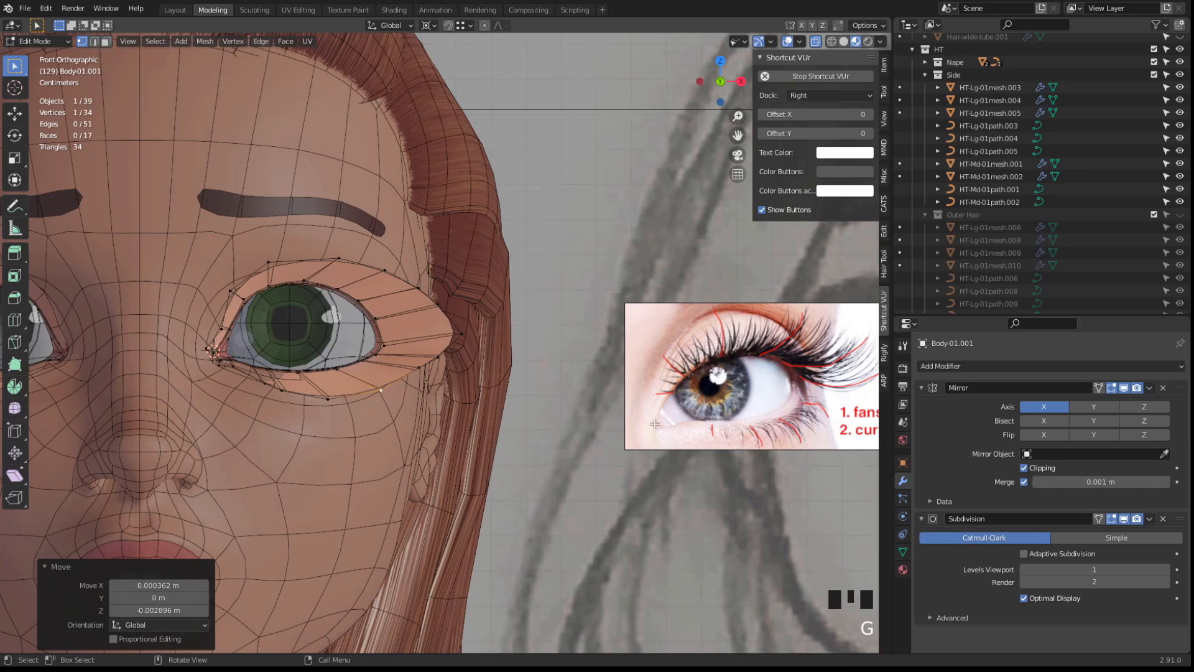
key(g)
key(g)
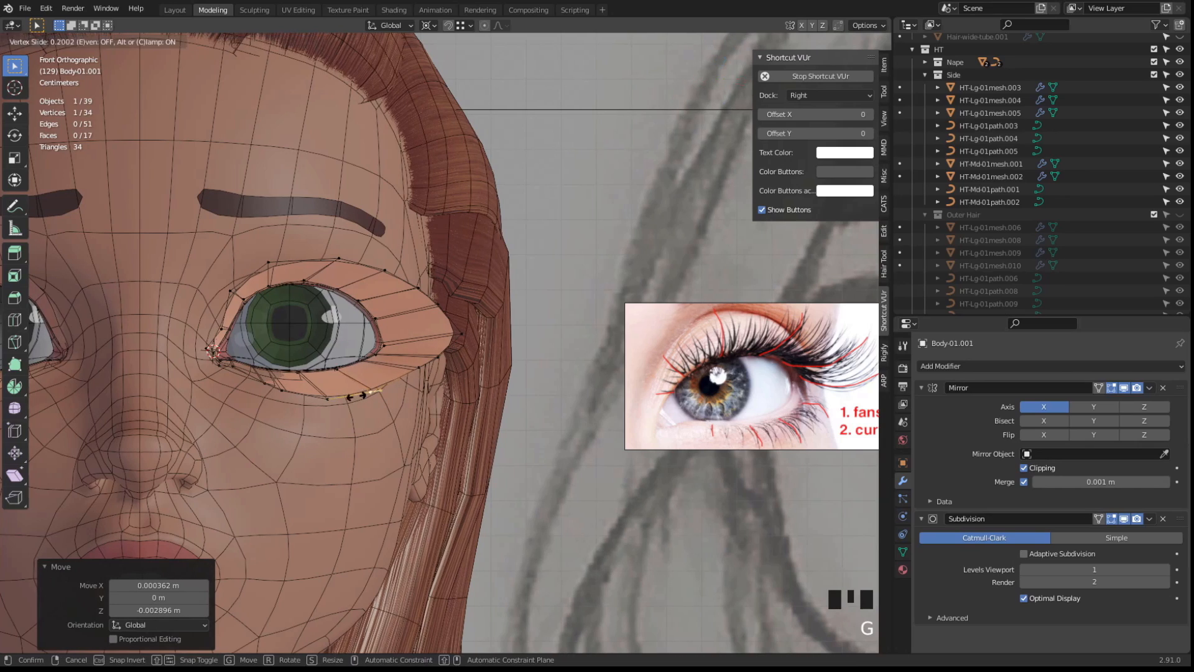
click(345, 395)
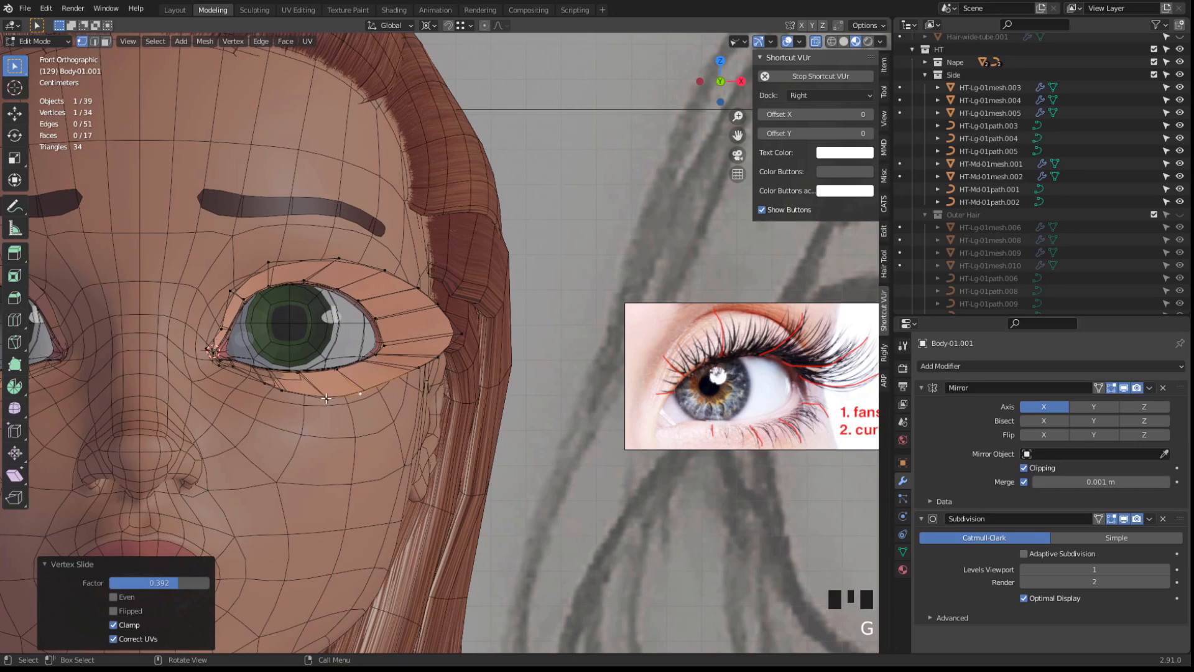
Slide the lower strip's outer vertex below the iris along its edge toward the inner eye corner
click(328, 399)
key(g)
key(g)
click(286, 400)
Slide the two lower outer vertices nearer the inner eye corner toward that corner by factors of about 0.521 and 0.485
click(263, 388)
key(g)
key(g)
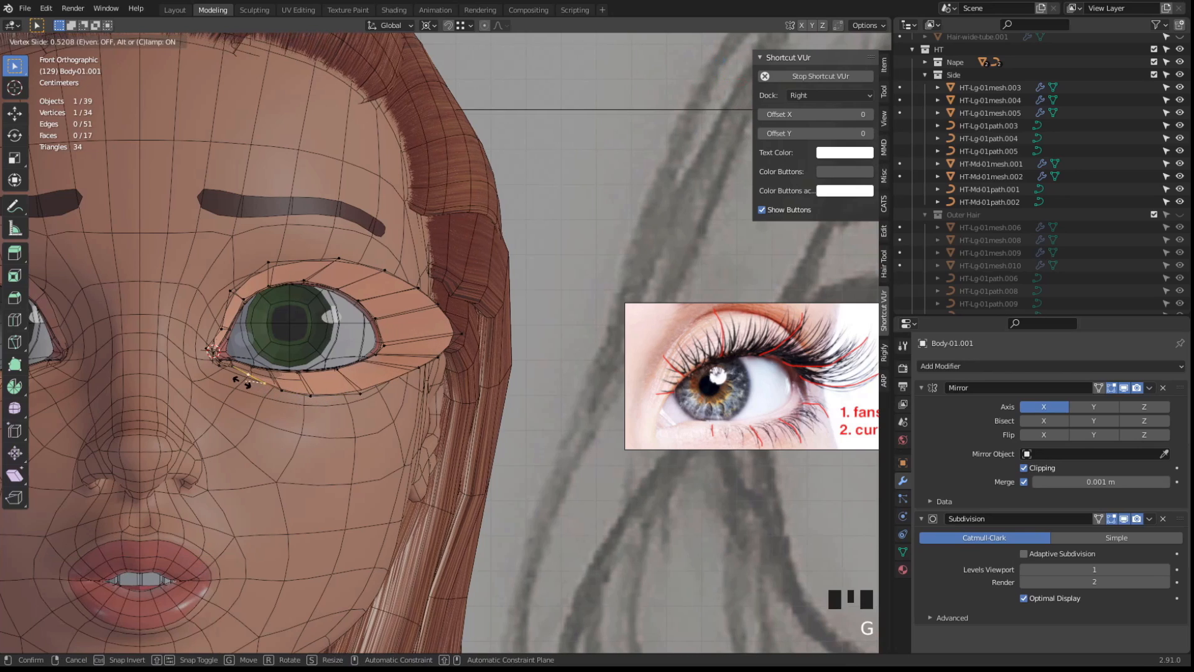
click(242, 382)
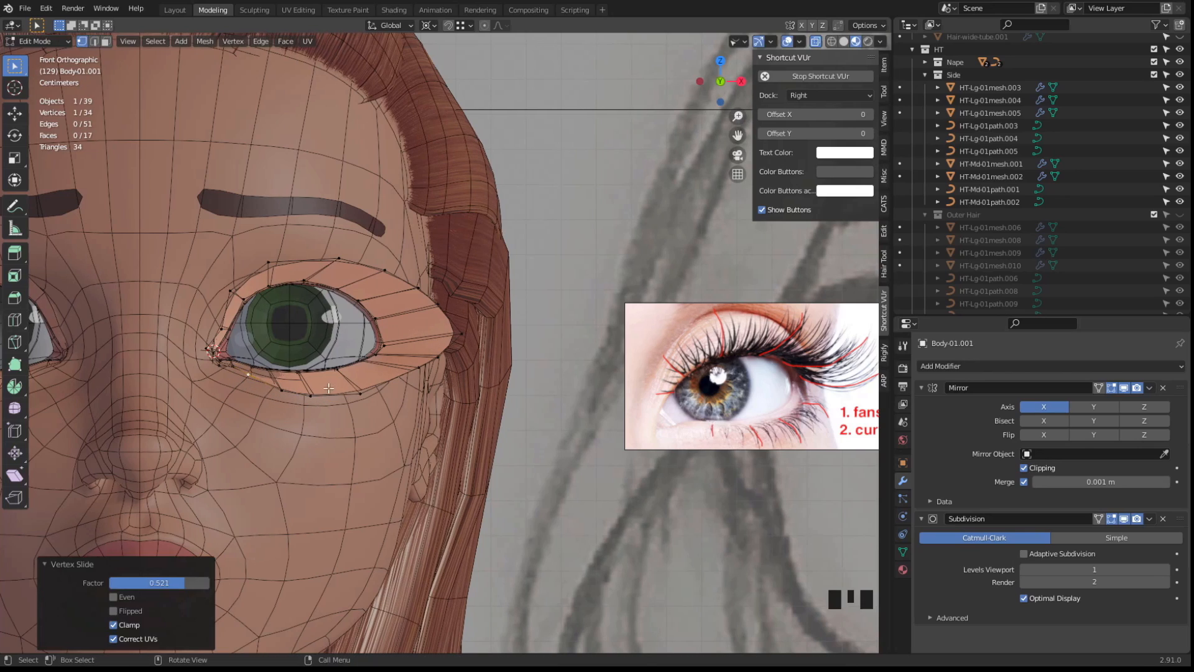
key(g)
key(g)
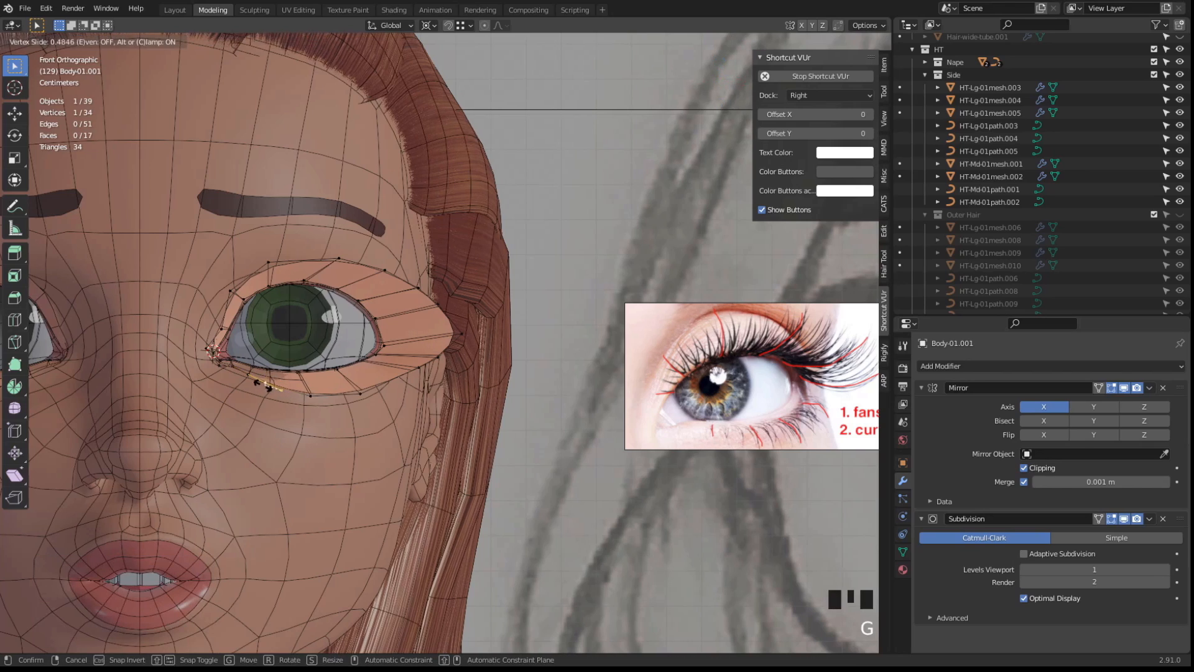
click(263, 386)
Slide the two lower outer vertices near the outer eye corner toward the lower lid's middle by factors of about 0.27 and 0.179
click(417, 368)
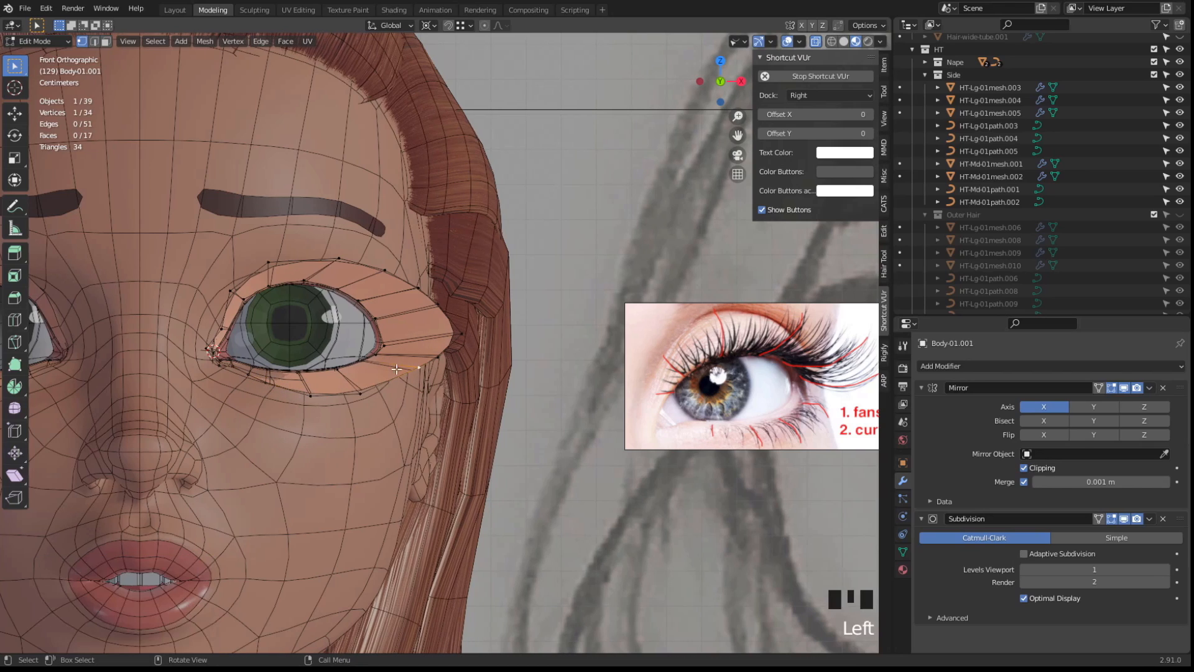
key(g)
key(g)
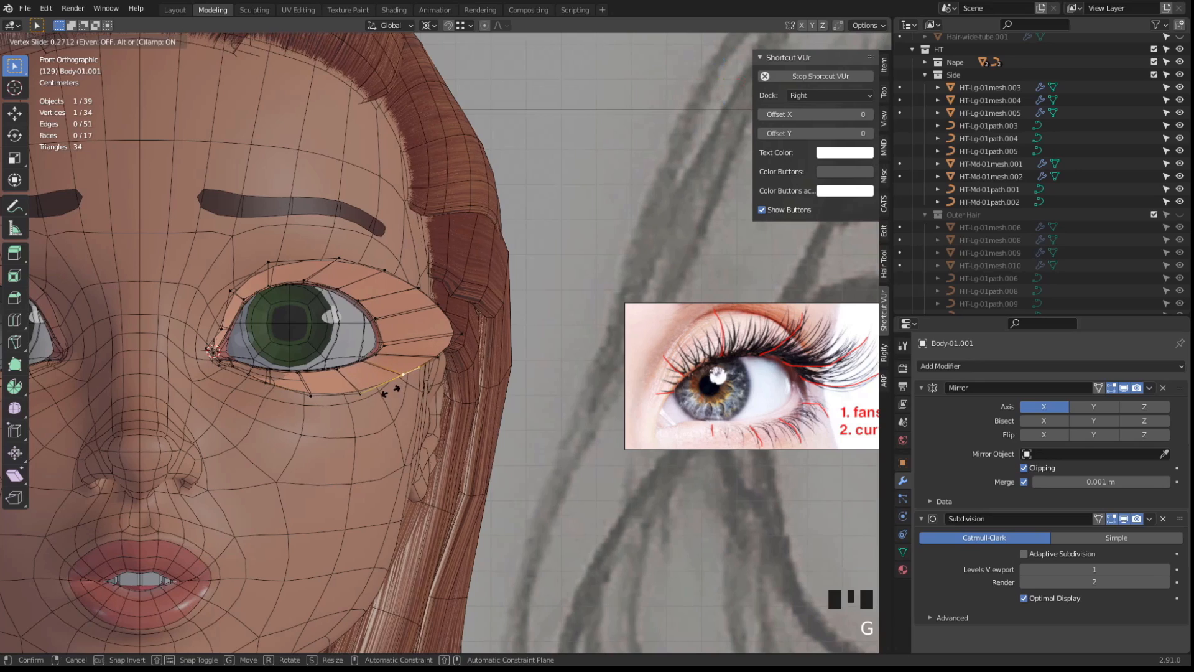
click(442, 366)
click(433, 370)
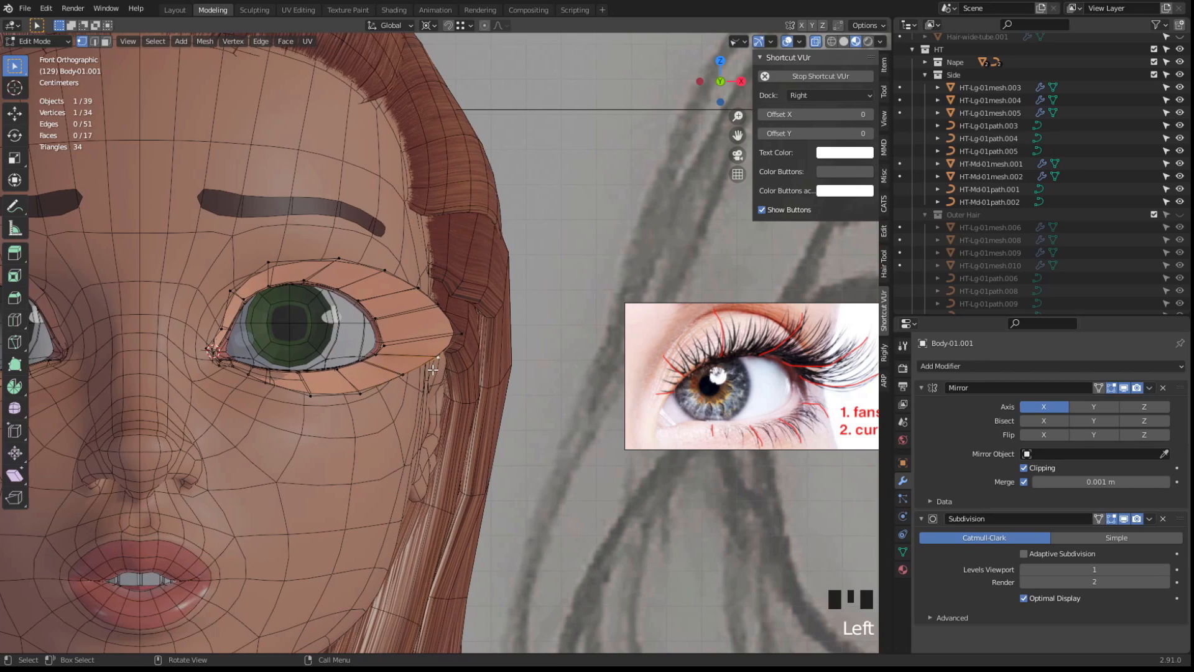
key(g)
key(g)
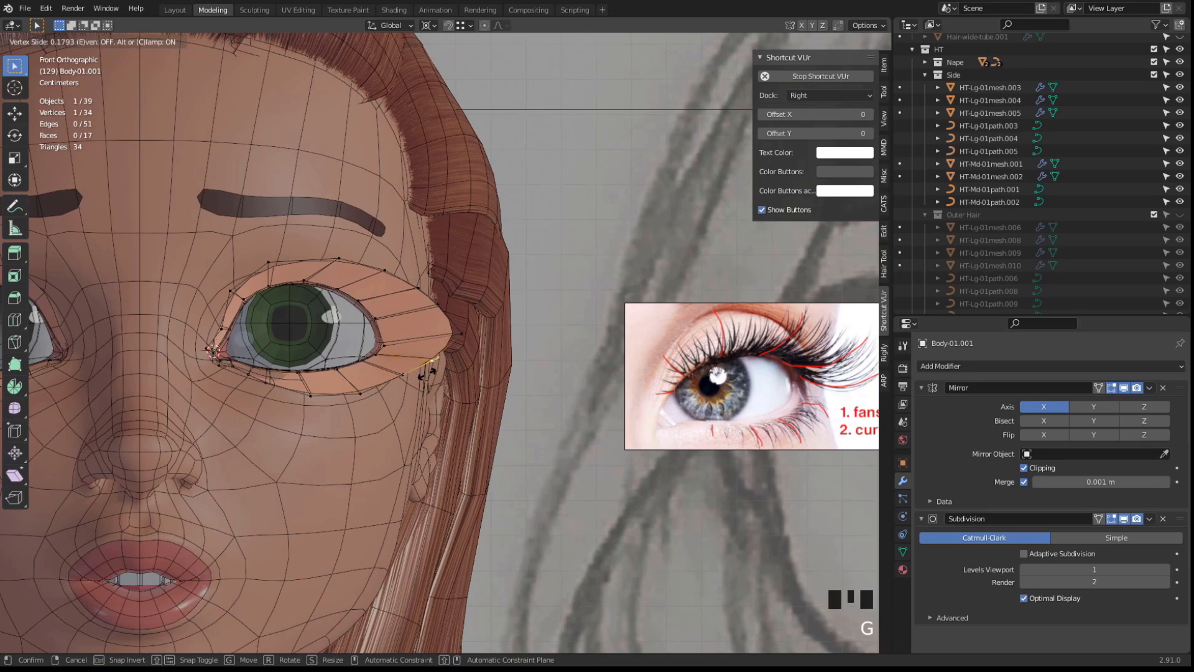
click(431, 372)
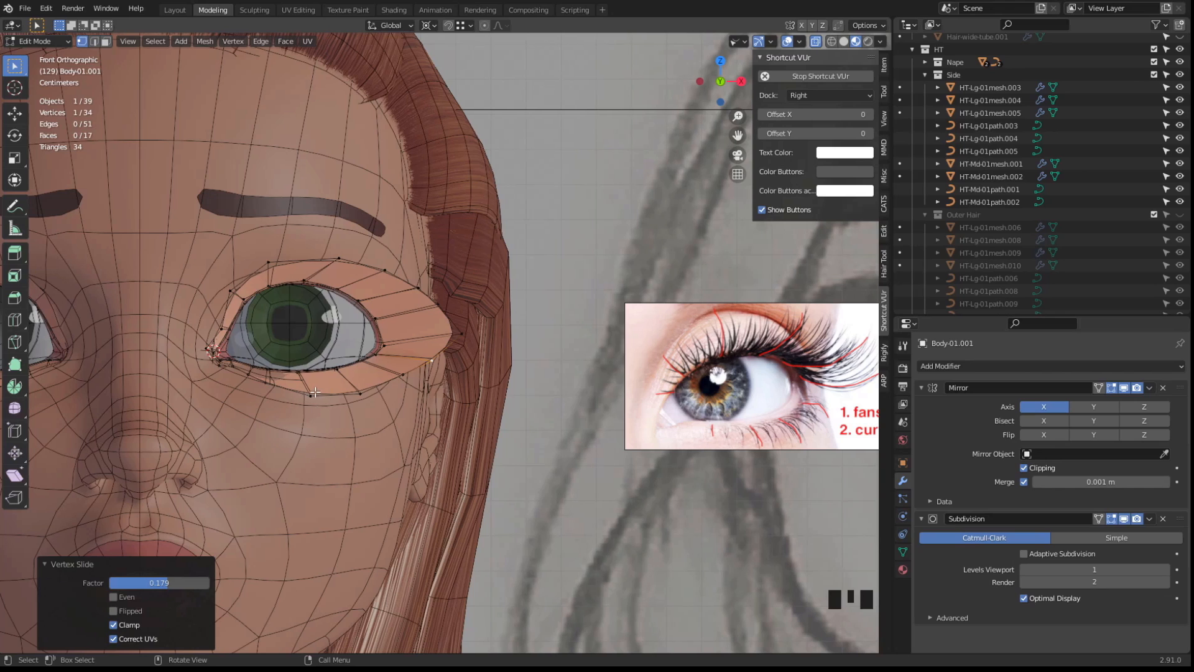
Zoom in on the inner eye corner and move the lower strip's sunken outer vertex forward along the Y axis
click(268, 370)
key(KP_Decimal)
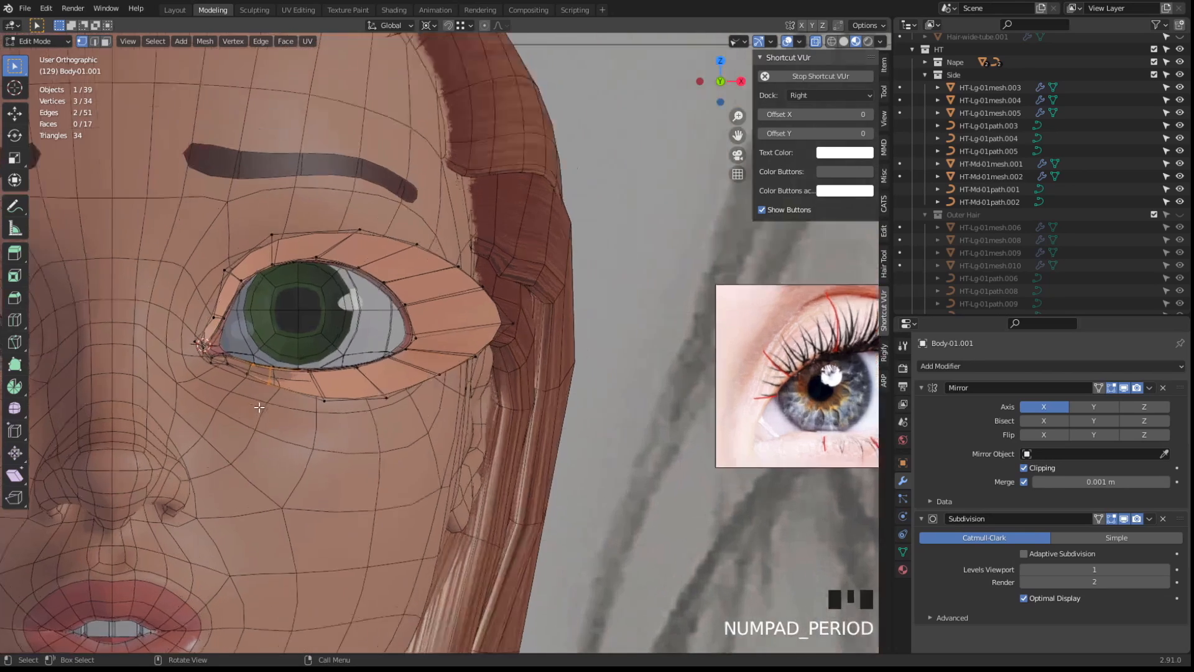
scroll(505, 391, down, 10)
middle_drag(504, 392, 374, 348)
click(414, 332)
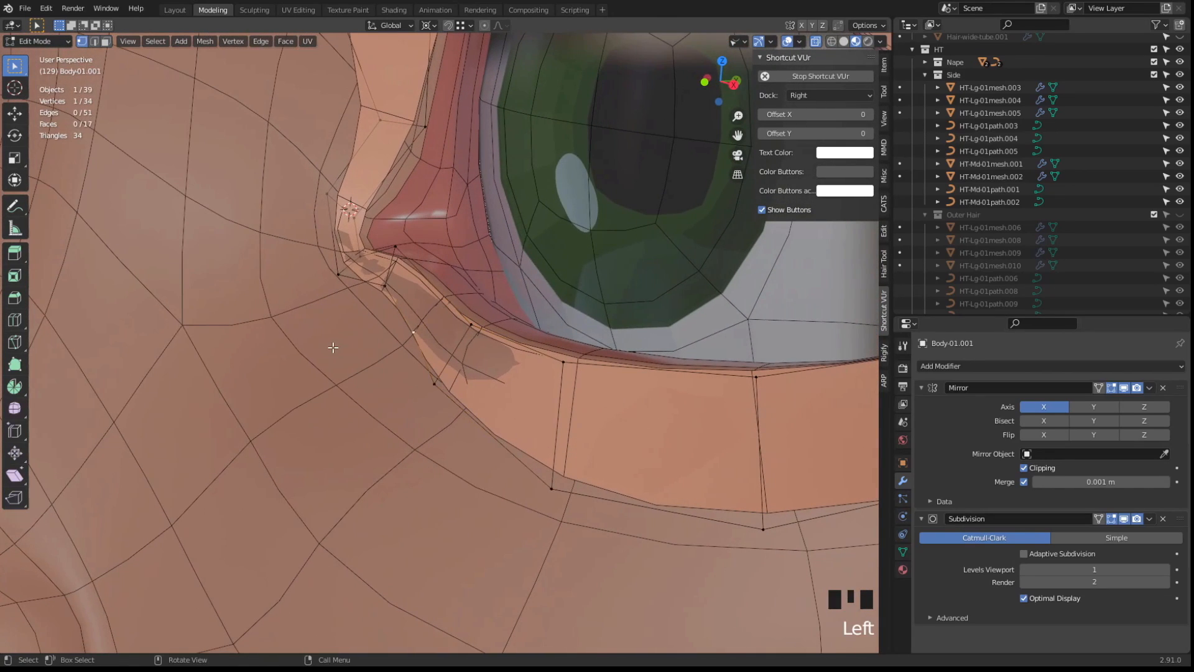
key(g)
key(y)
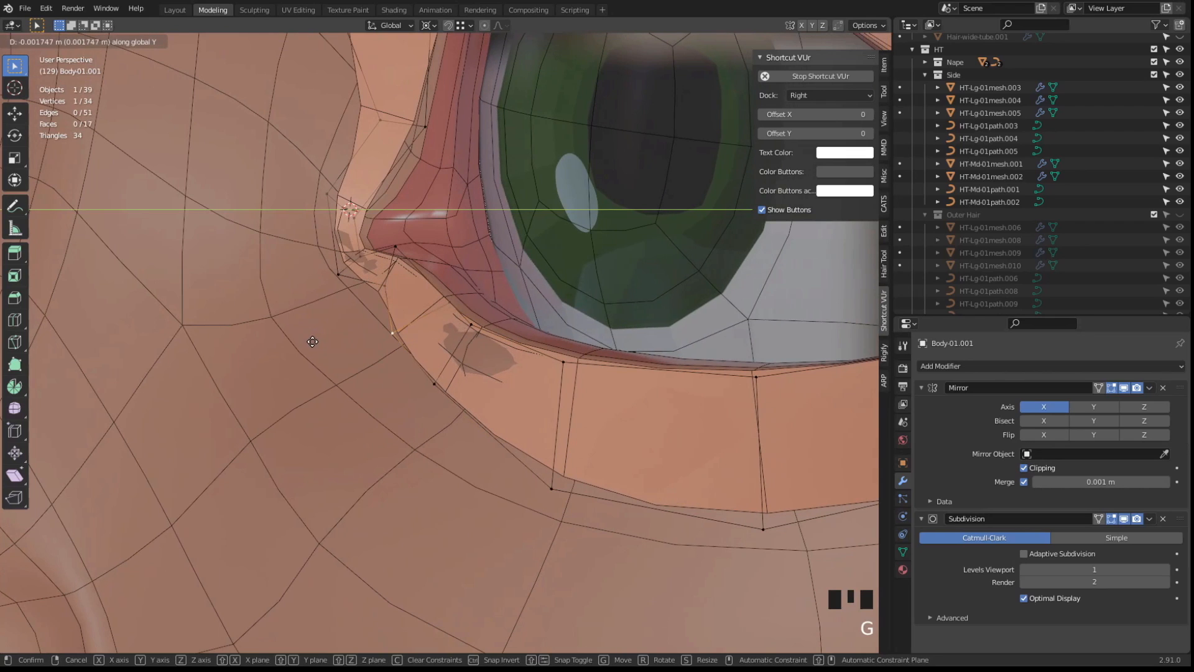
click(331, 343)
Move the neighbouring outer vertex of the lower strip along the Y axis to clear the face surface
middle_drag(332, 344, 315, 396)
click(427, 380)
key(g)
key(y)
click(358, 358)
Refine the lower strip's outer vertices near the inner eye corner, shifting the last one by about -0.0006 m along Y
click(400, 336)
key(g)
click(401, 336)
key(g)
click(437, 367)
Add a centred loop cut across the strip face at the outer eye corner and switch to edge selection
scroll(473, 349, down, 3)
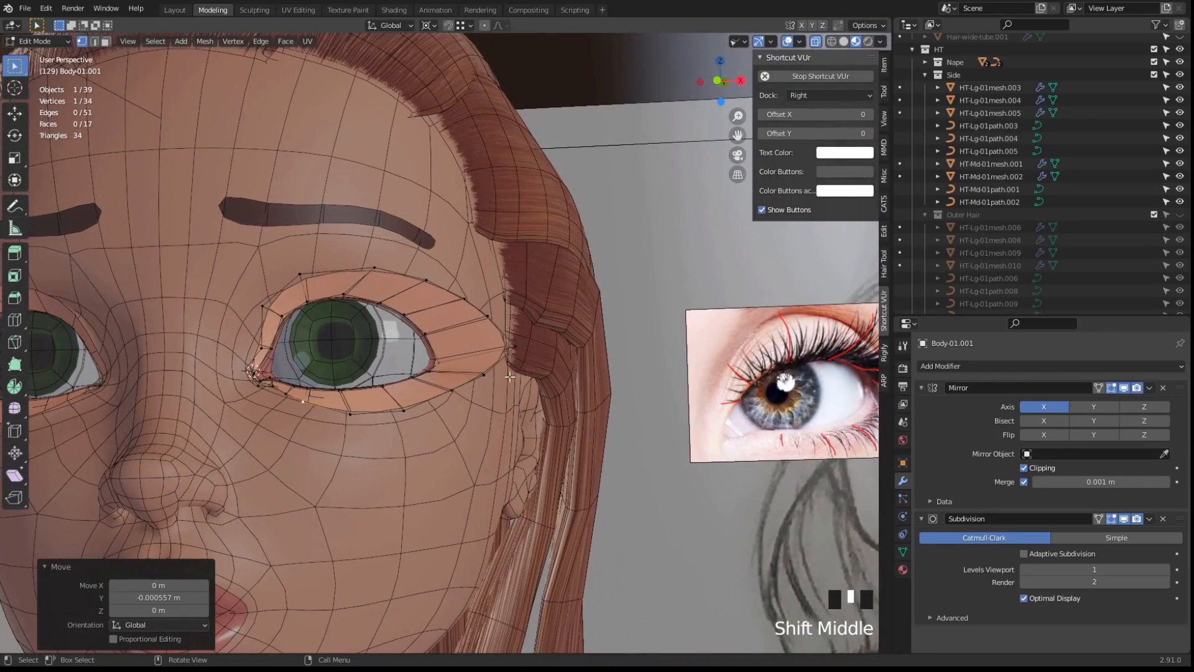
middle_drag(510, 377, 759, 375)
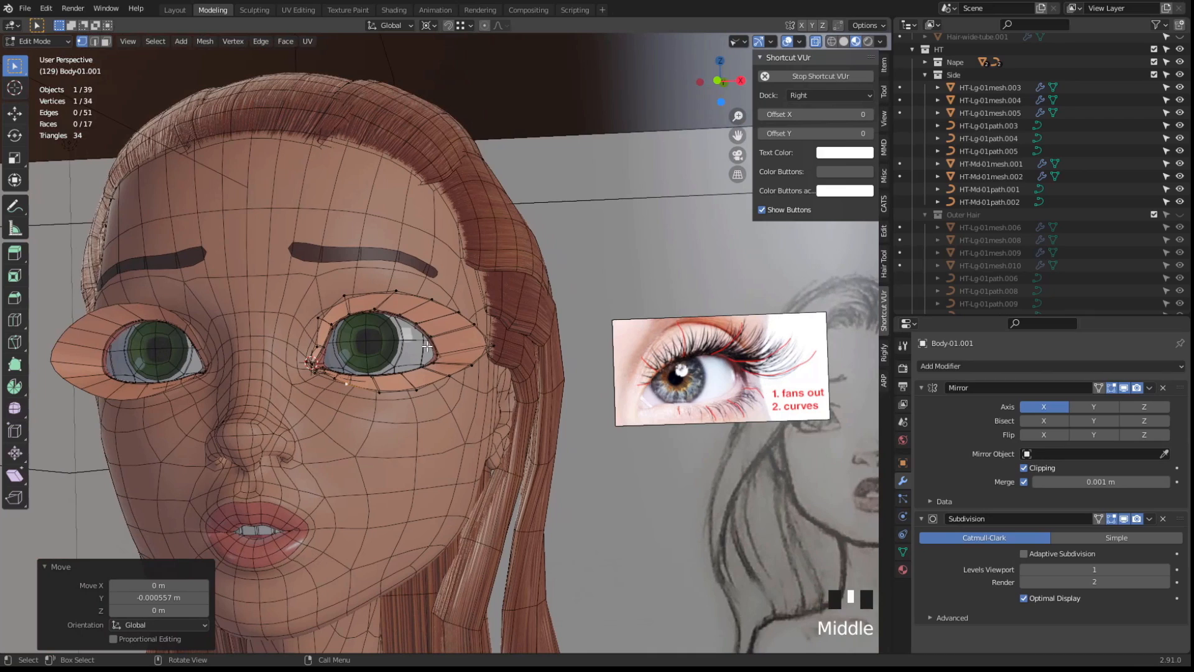
scroll(481, 358, up, 1)
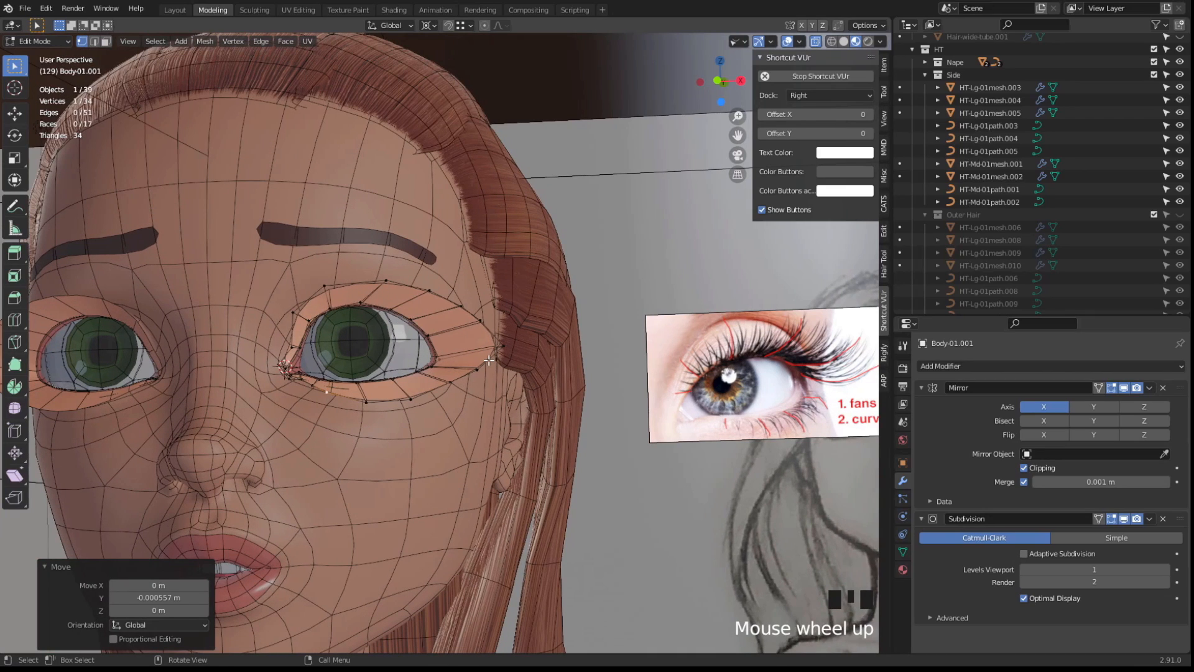
key(ctrl+r)
click(490, 360)
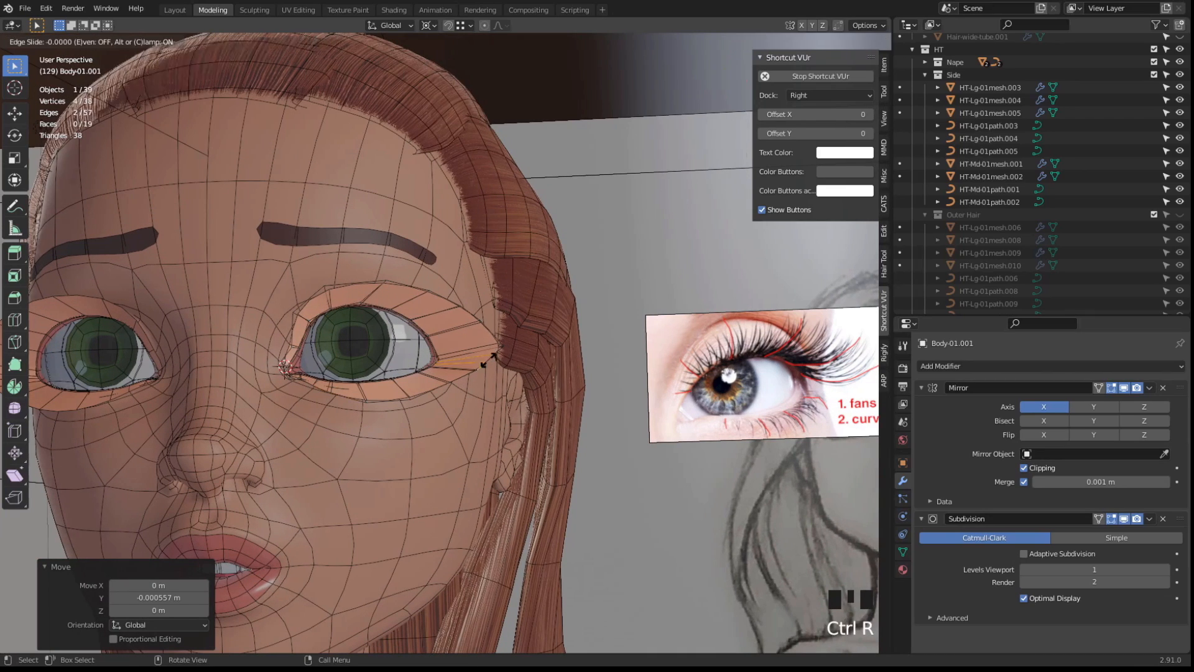
right_click(490, 360)
key(2)
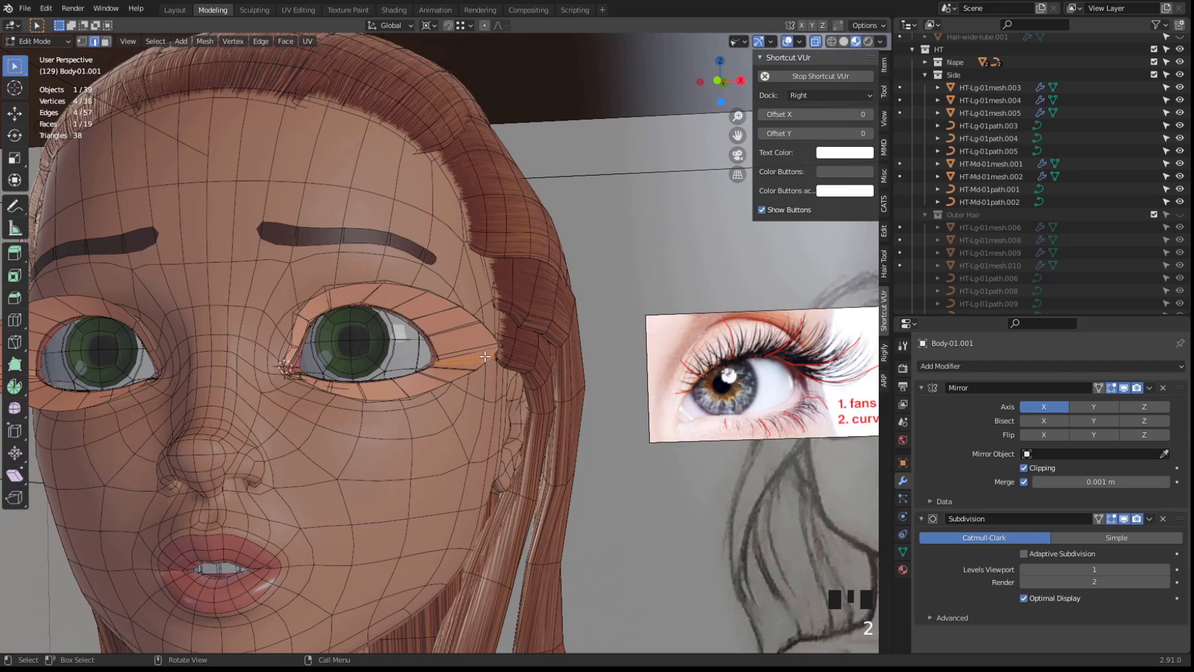
Delete the narrow strip face at the outer eye corner to separate the upper and lower lashes
click(484, 357)
key(3)
click(467, 360)
click(462, 362)
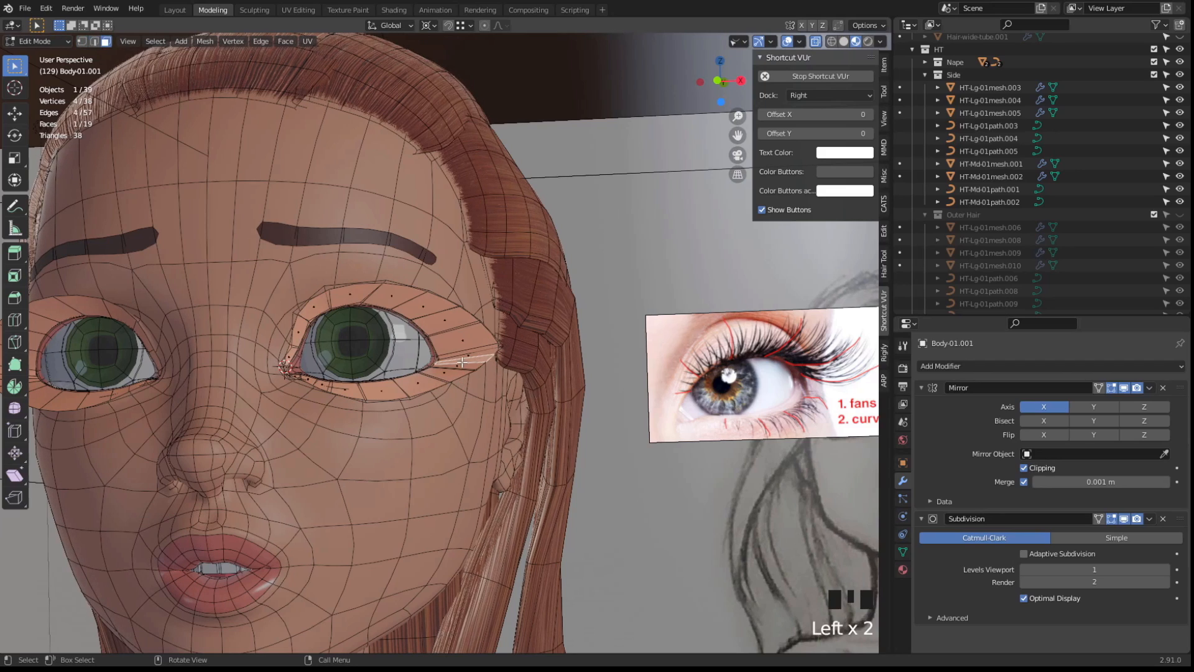
key(x)
click(367, 359)
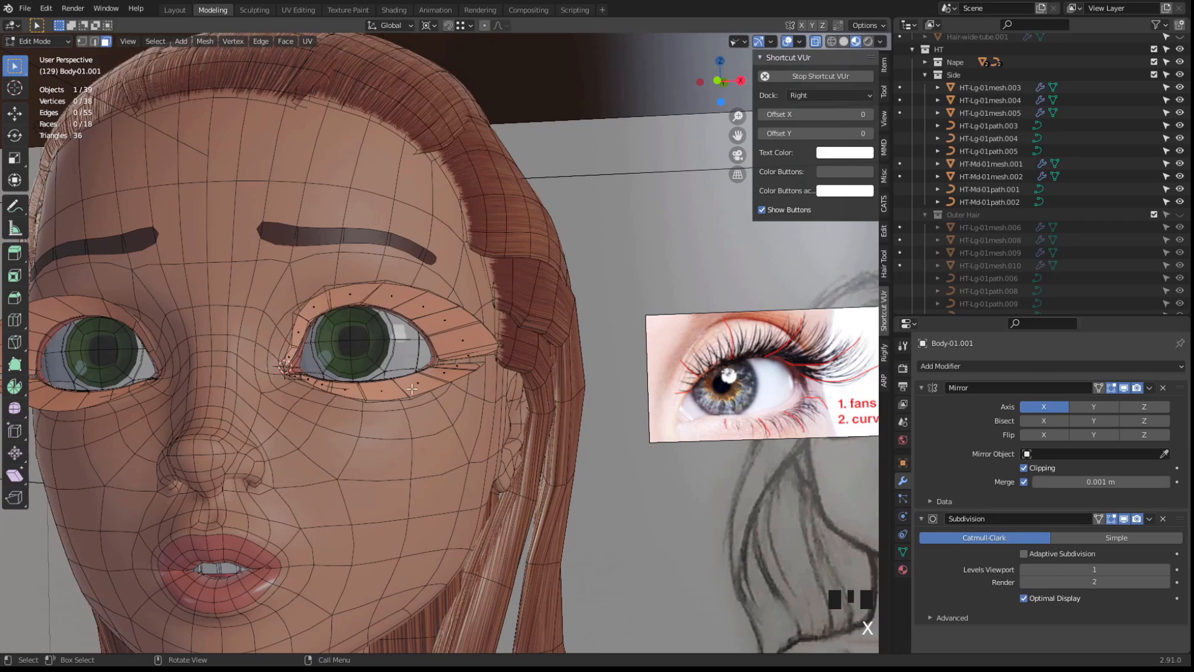
Delete the lower strip's four small faces at the inner eye corner
middle_drag(412, 388, 261, 407)
scroll(228, 412, up, 2)
scroll(288, 410, down, 1)
drag(238, 400, 274, 360)
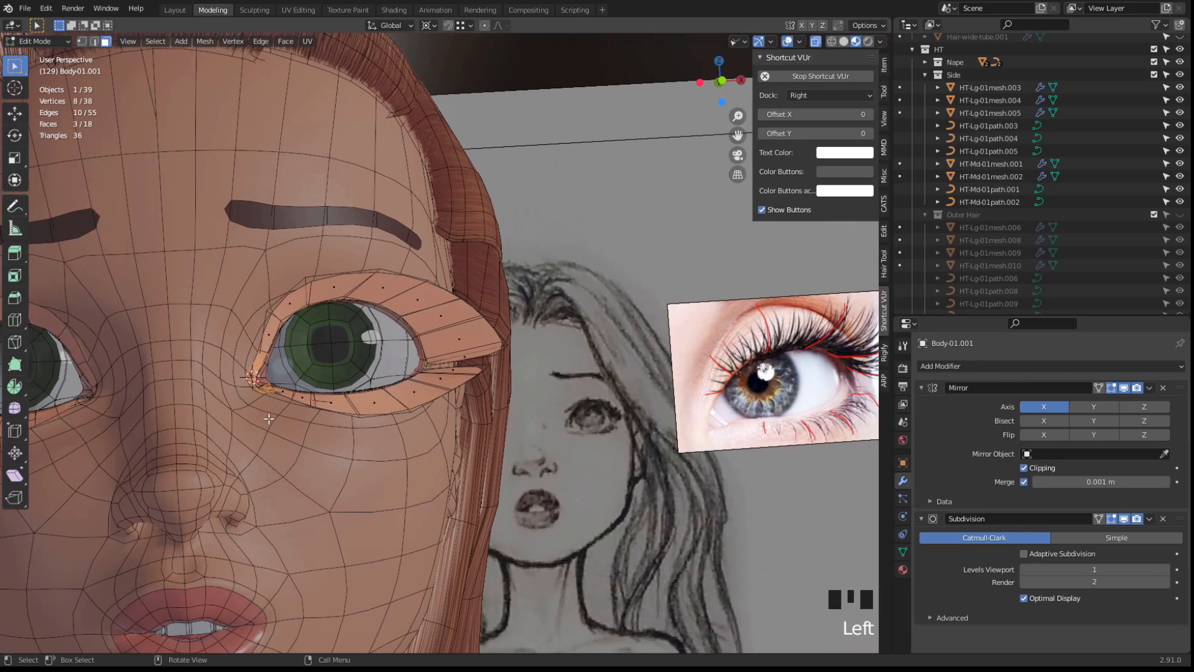
shift+click(277, 399)
right_click(295, 419)
click(295, 417)
Select all boundary edges of the upper and lower lash strips and set their edge crease to 1
middle_drag(295, 417, 581, 404)
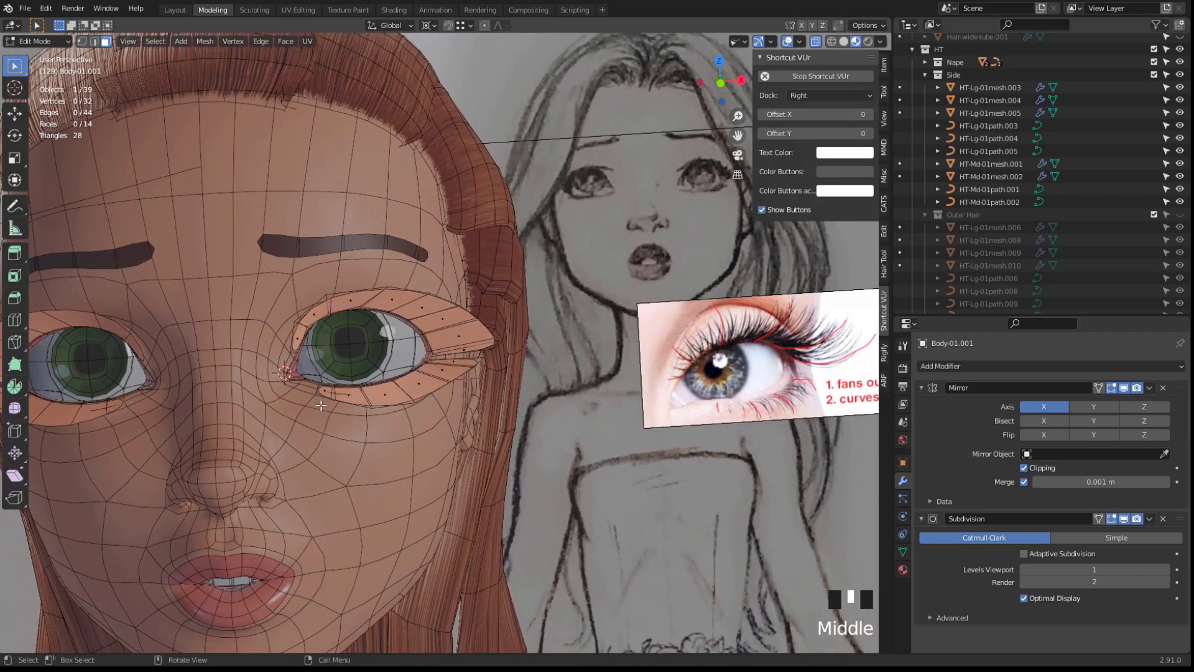
scroll(321, 405, up, 4)
click(486, 376)
middle_drag(487, 375, 447, 392)
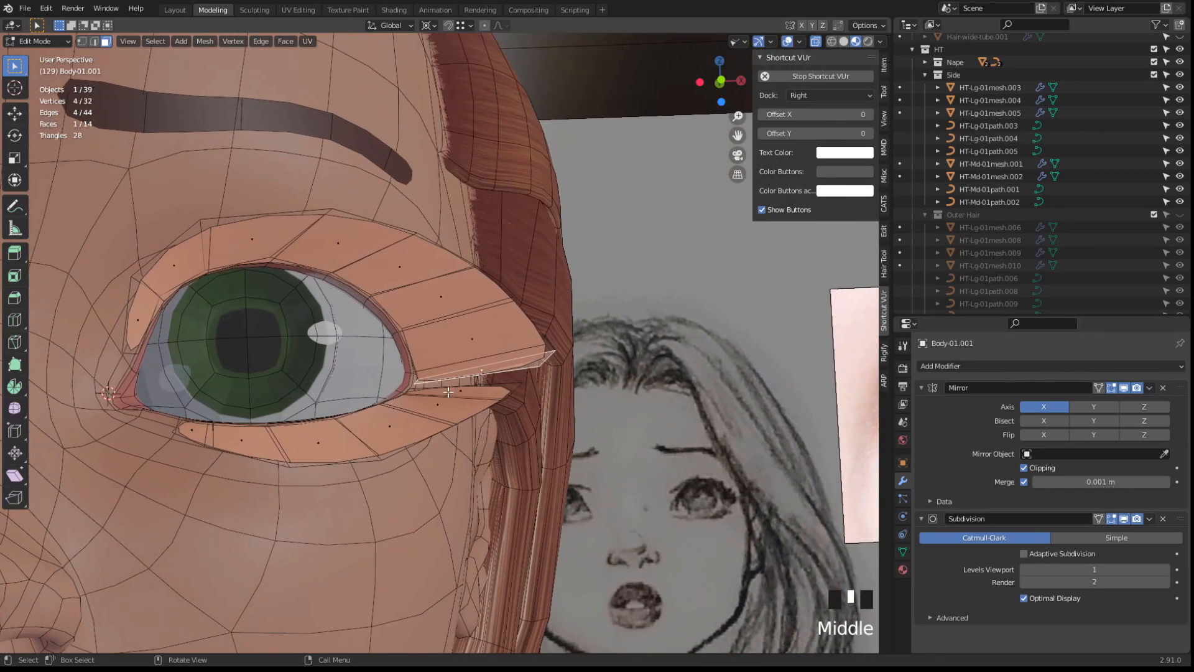
key(2)
click(472, 398)
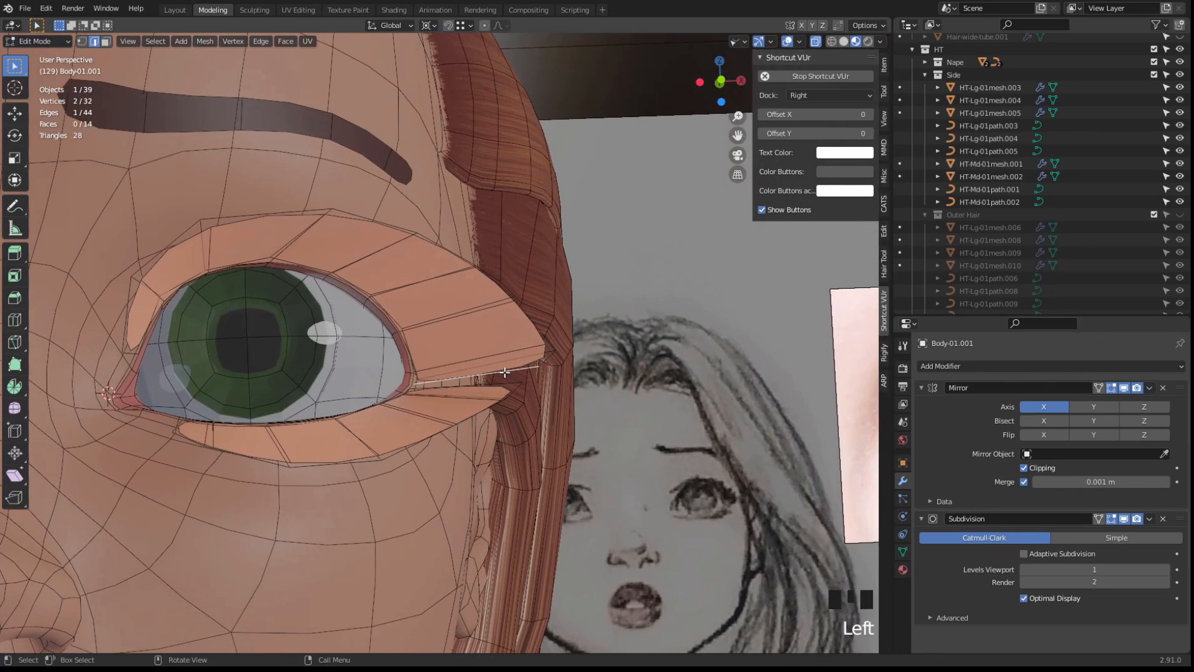
alt+shift+click(415, 380)
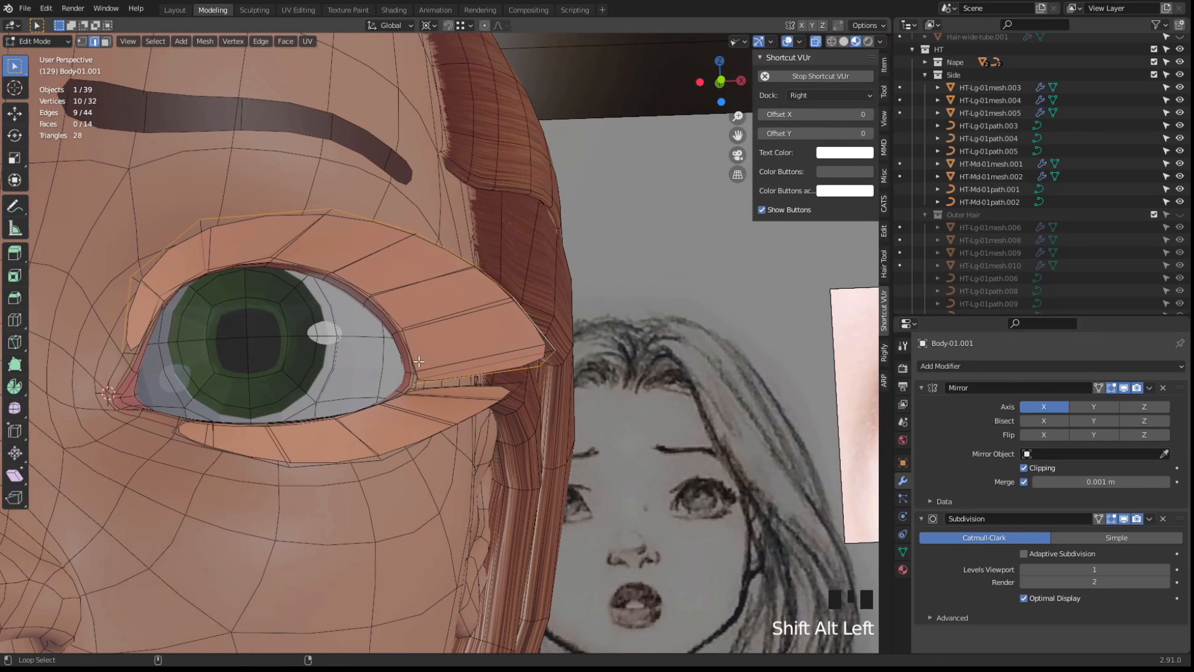
alt+shift+click(304, 375)
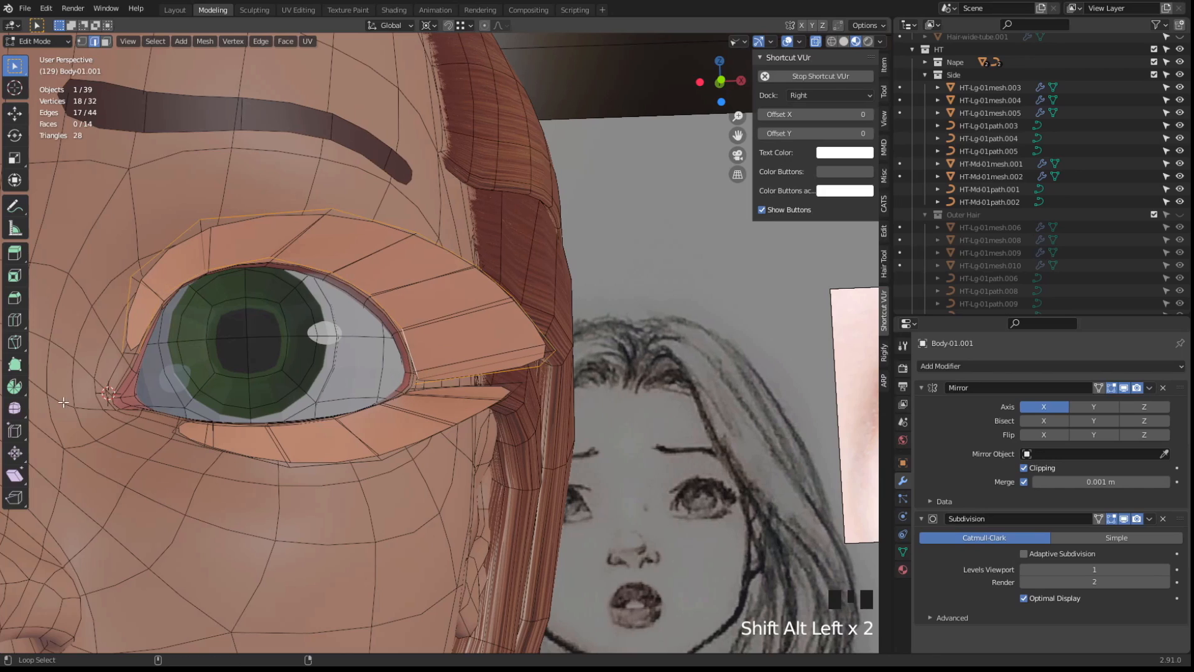
alt+shift+click(137, 381)
alt+shift+click(172, 429)
alt+shift+click(228, 453)
alt+shift+click(497, 384)
alt+shift+click(353, 411)
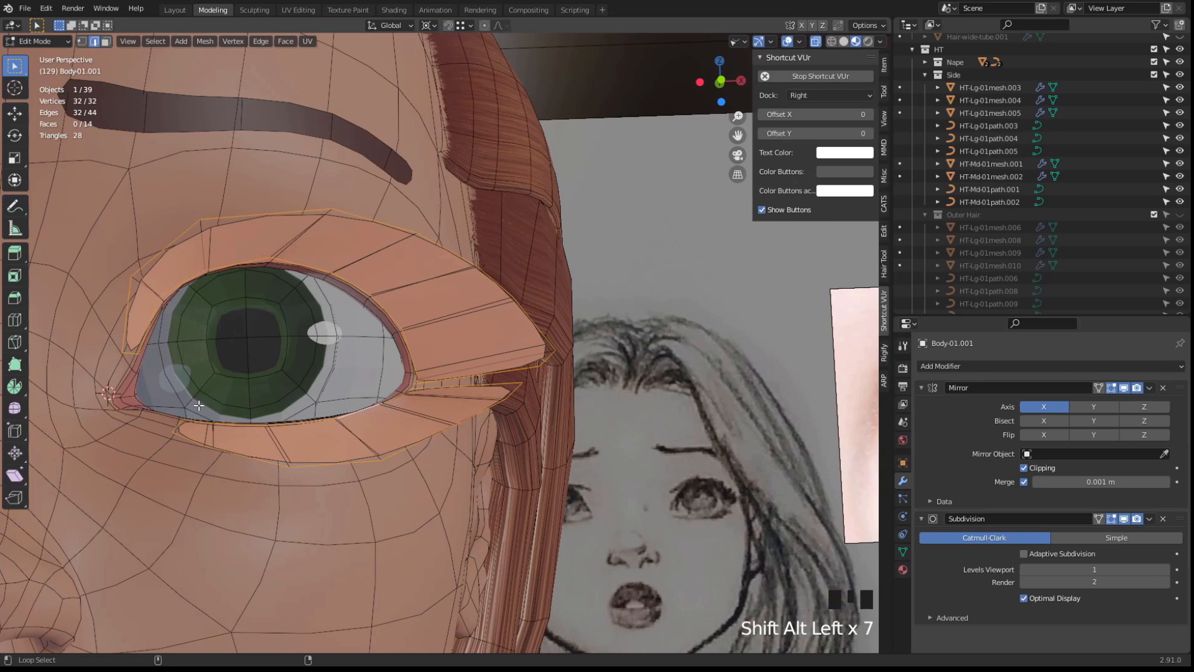
click(260, 42)
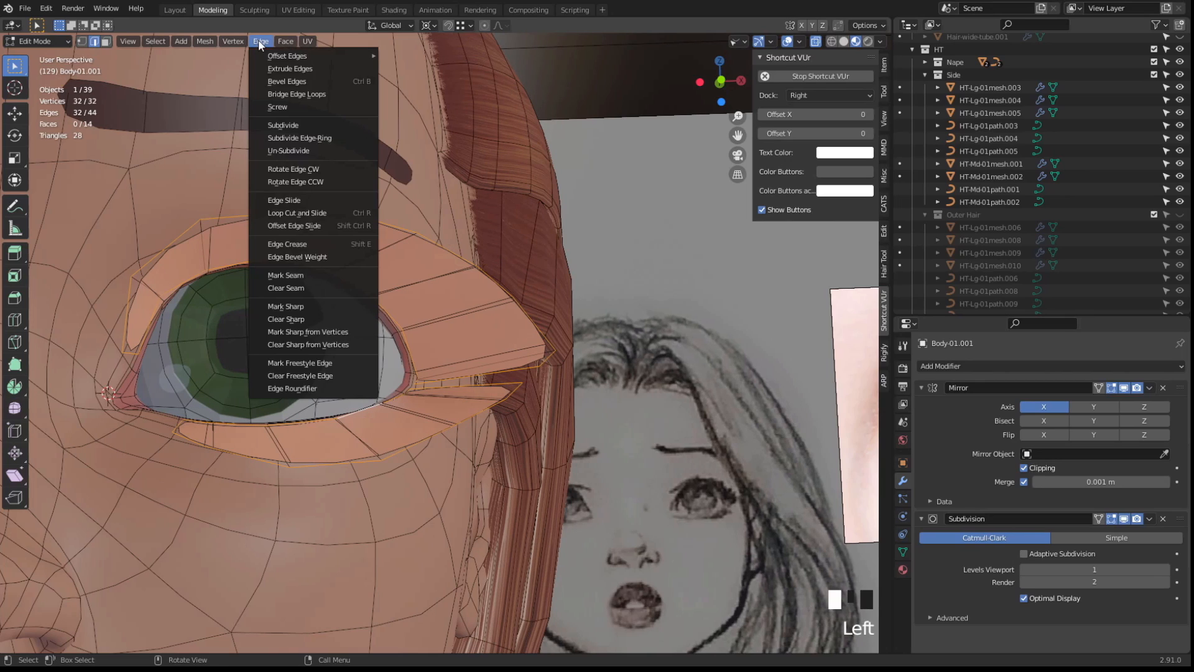
click(334, 241)
text(1)
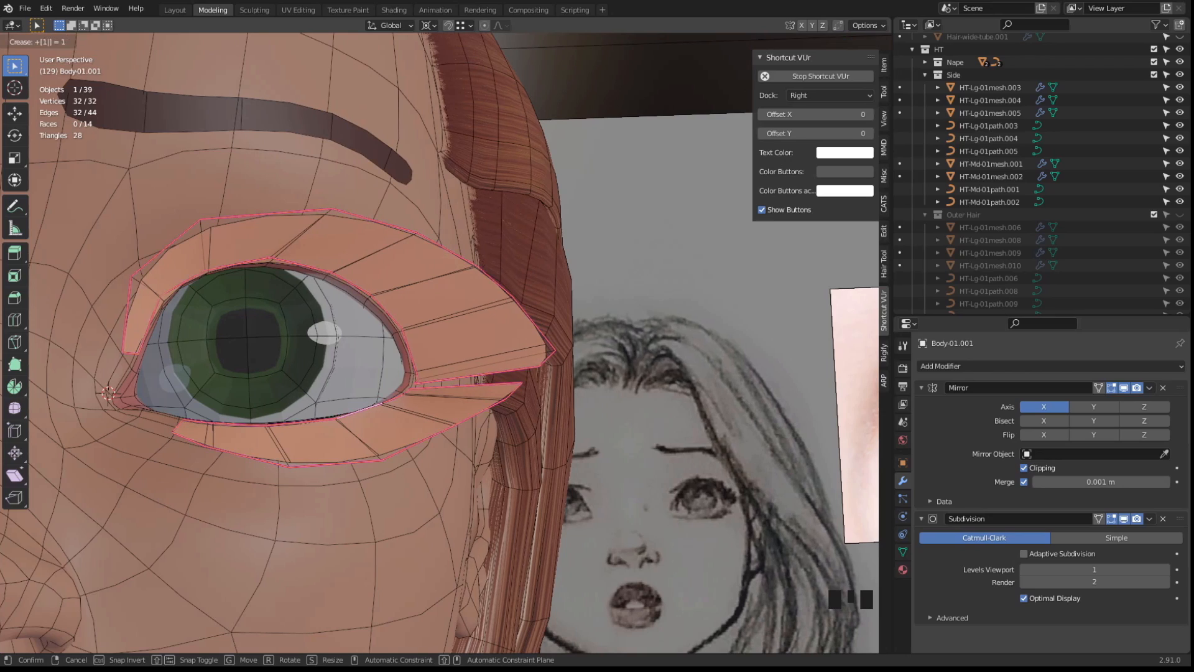
key(Return)
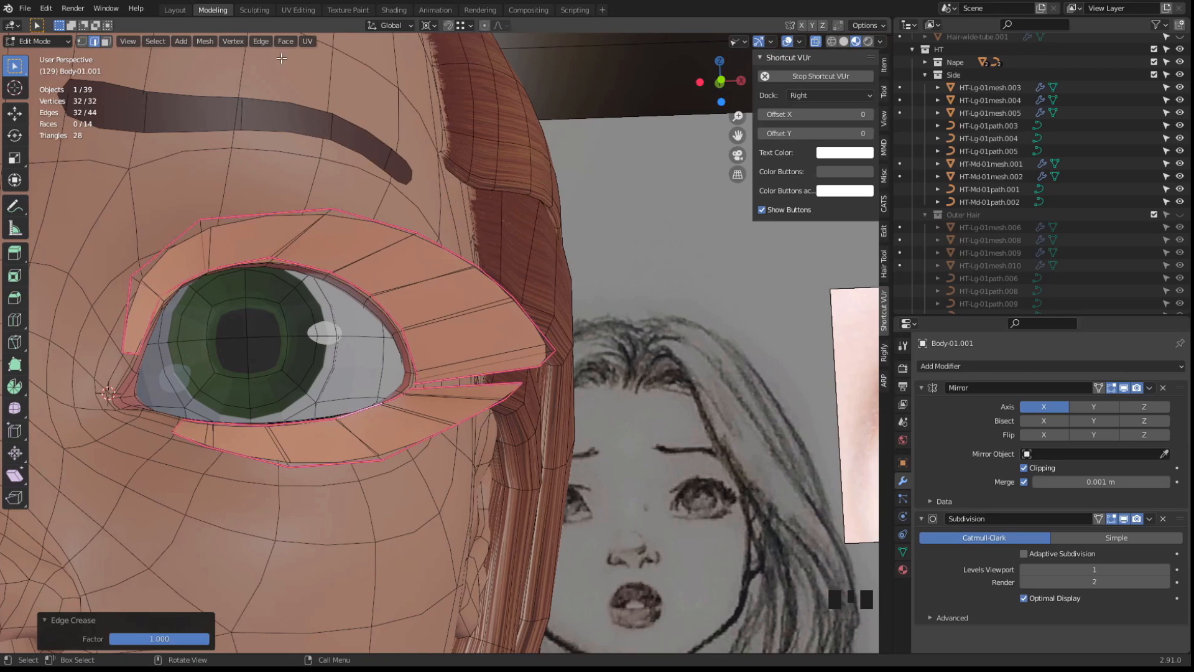
Mark the same boundary edges as sharp, then check the strips in Object Mode without overlays
click(264, 44)
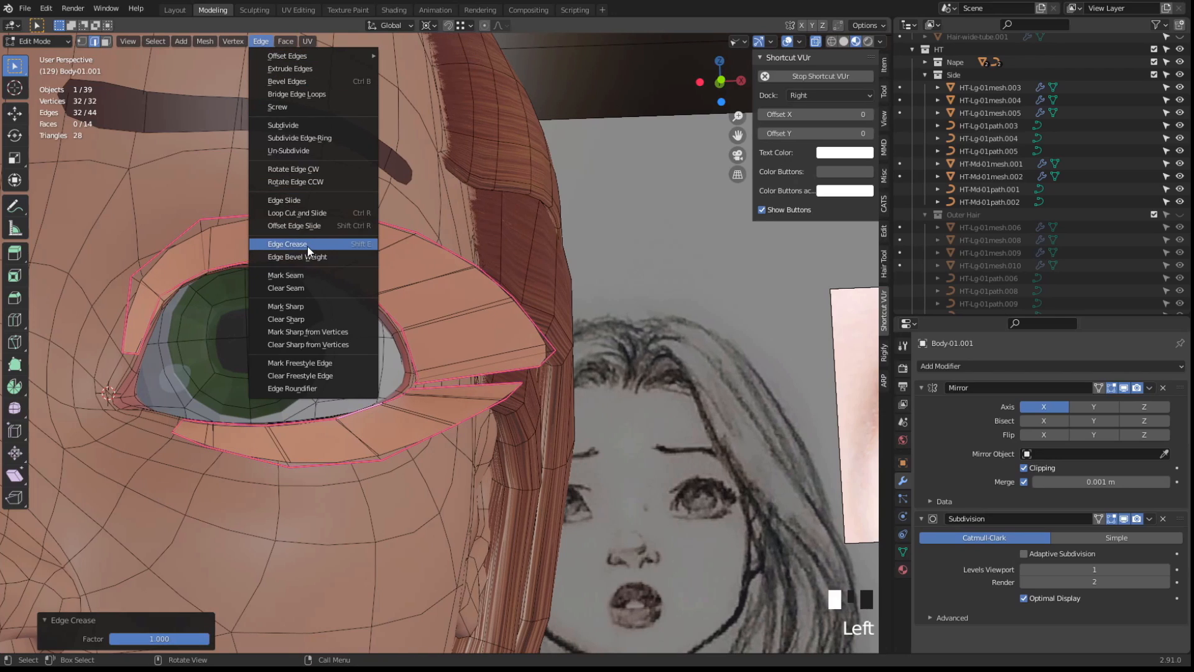
key(Tab)
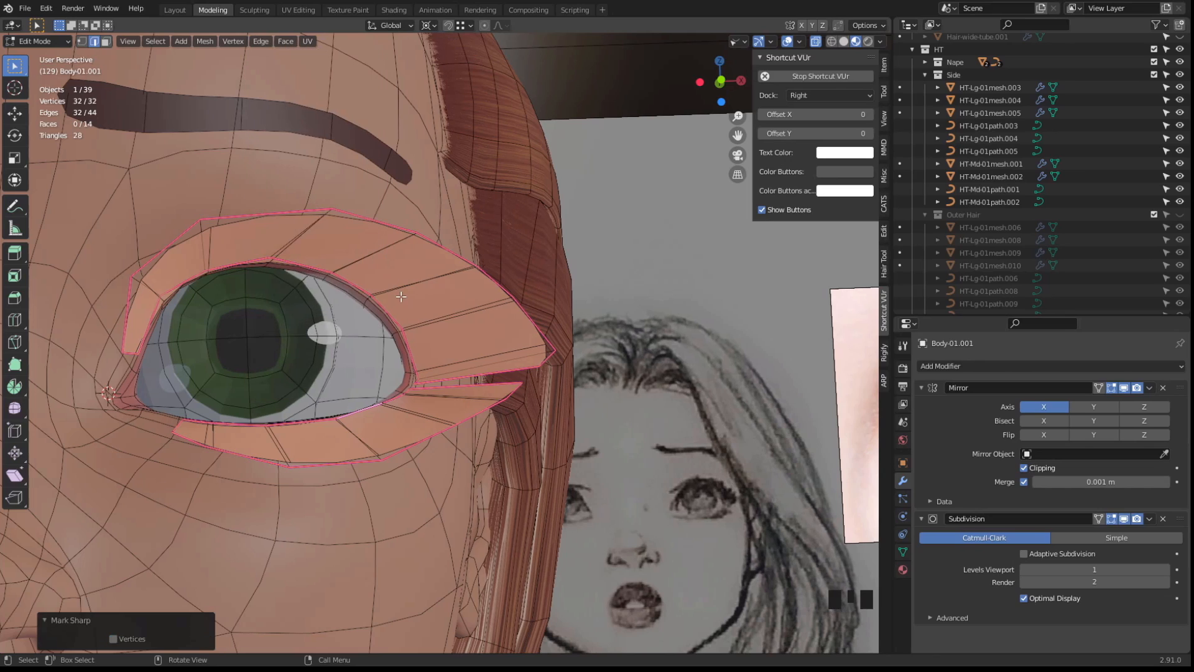
key(shift+alt+z)
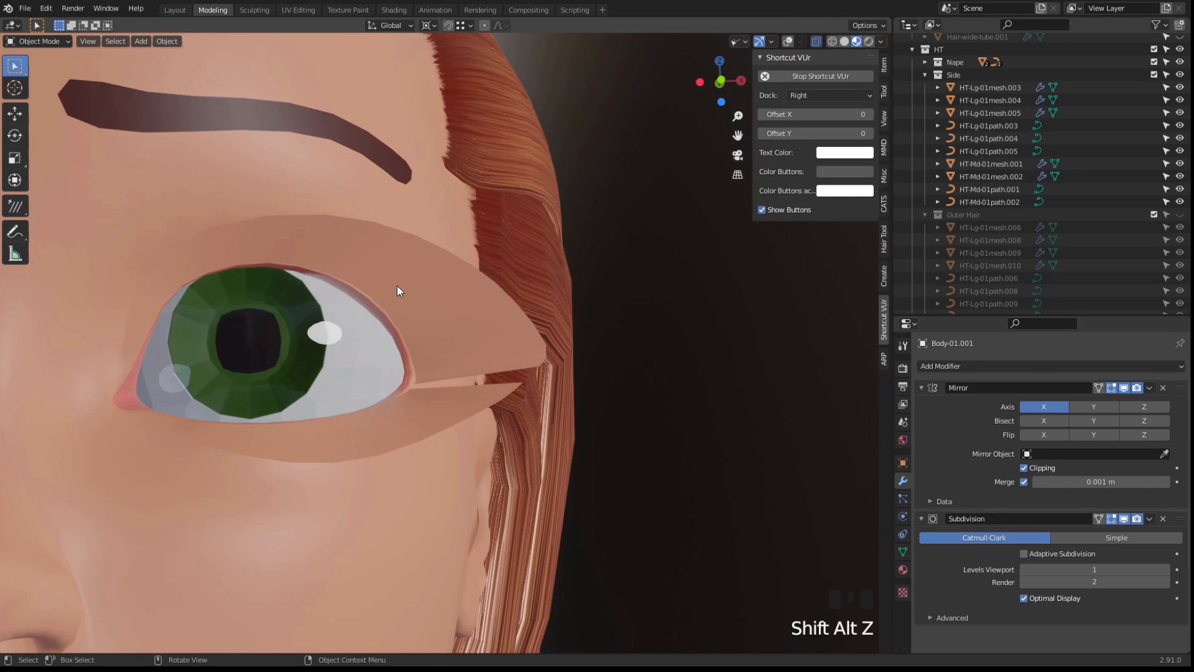
click(459, 303)
key(shift+alt+z)
Select the eyelash strips object Body-01.001 and remove all of its material slots
click(516, 310)
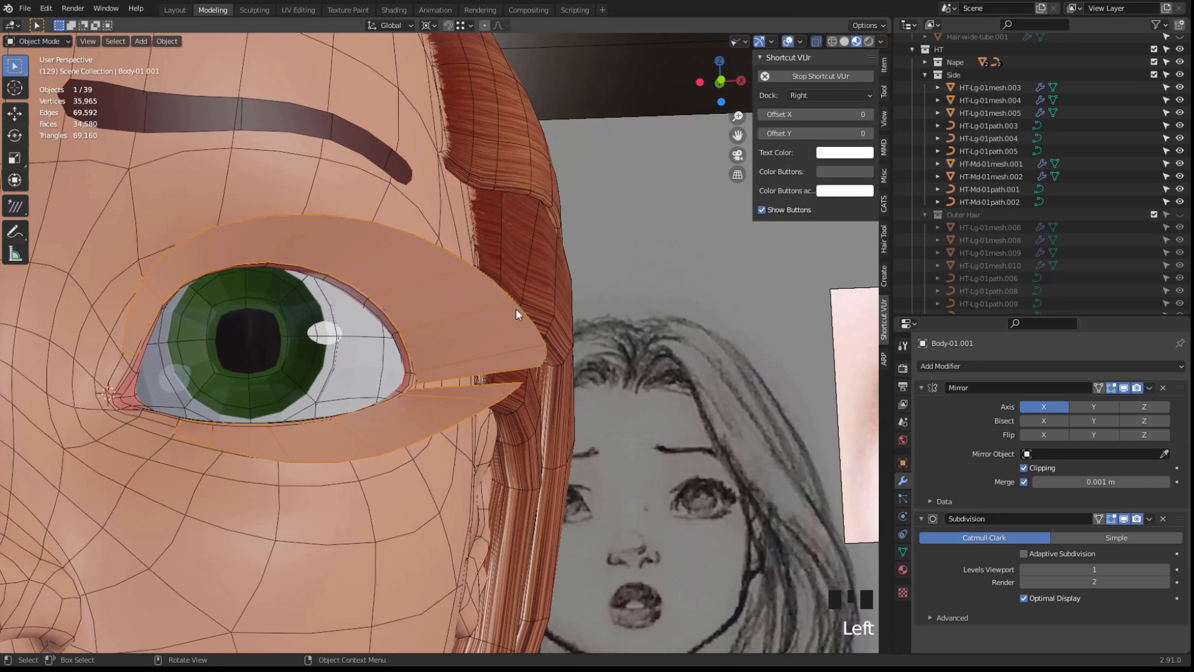
click(906, 572)
click(1180, 380)
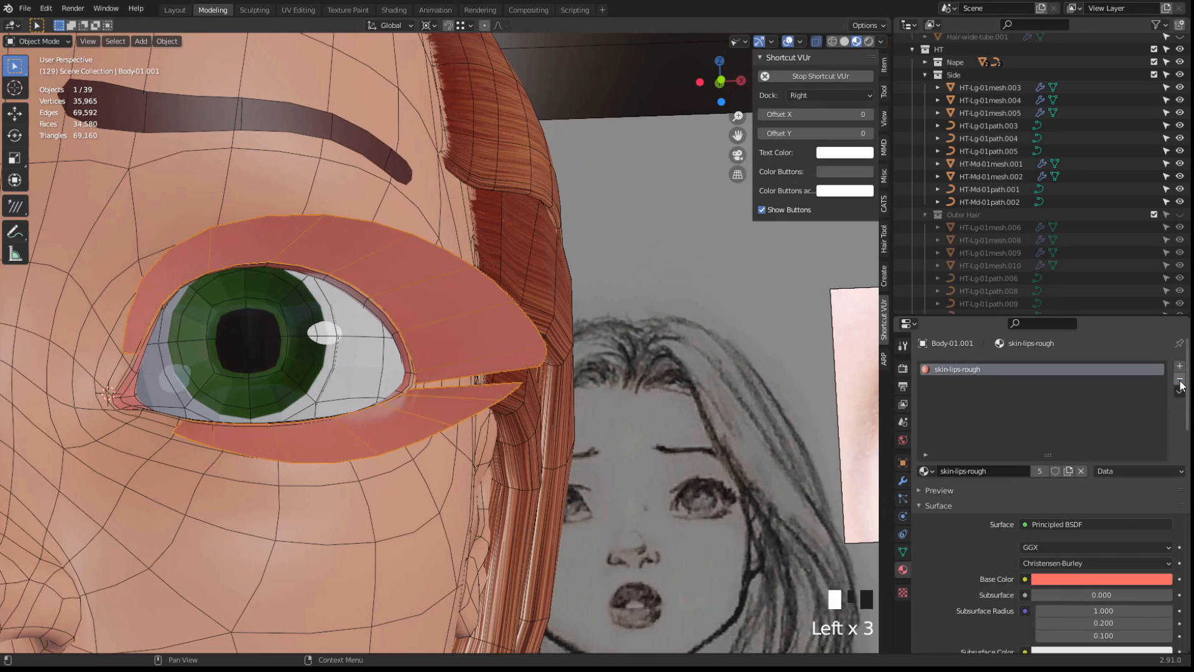
click(1180, 380)
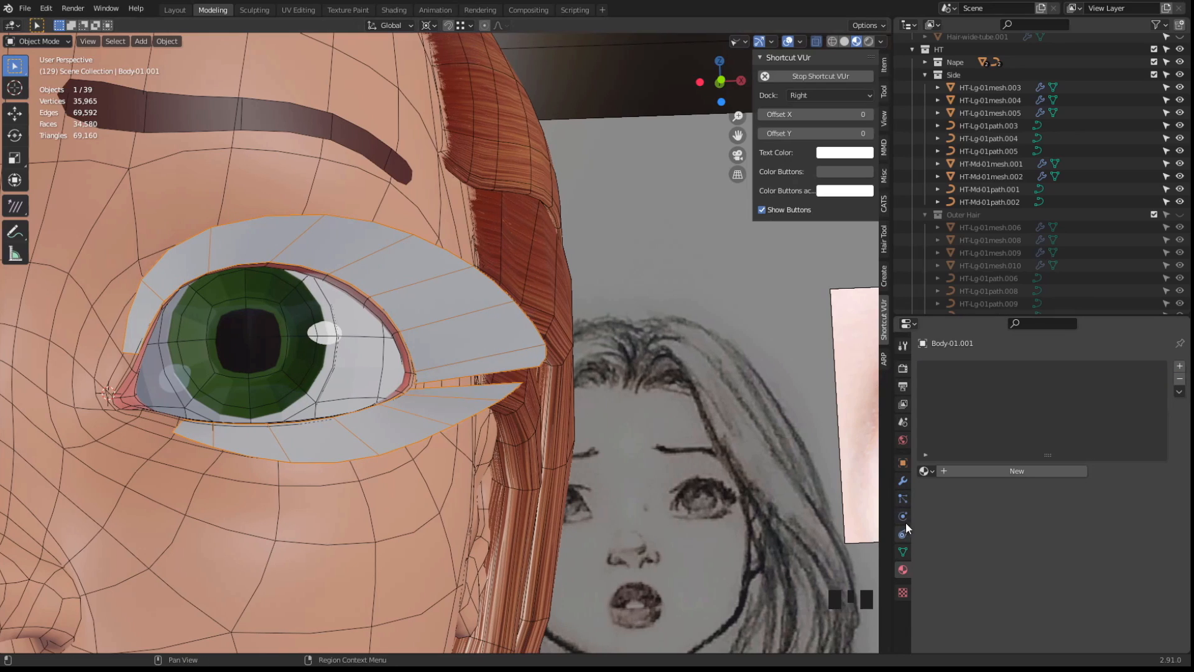
Darken the eyelash object's viewport display colour to an HSV value of 0.160
click(903, 463)
scroll(936, 461, down, 12)
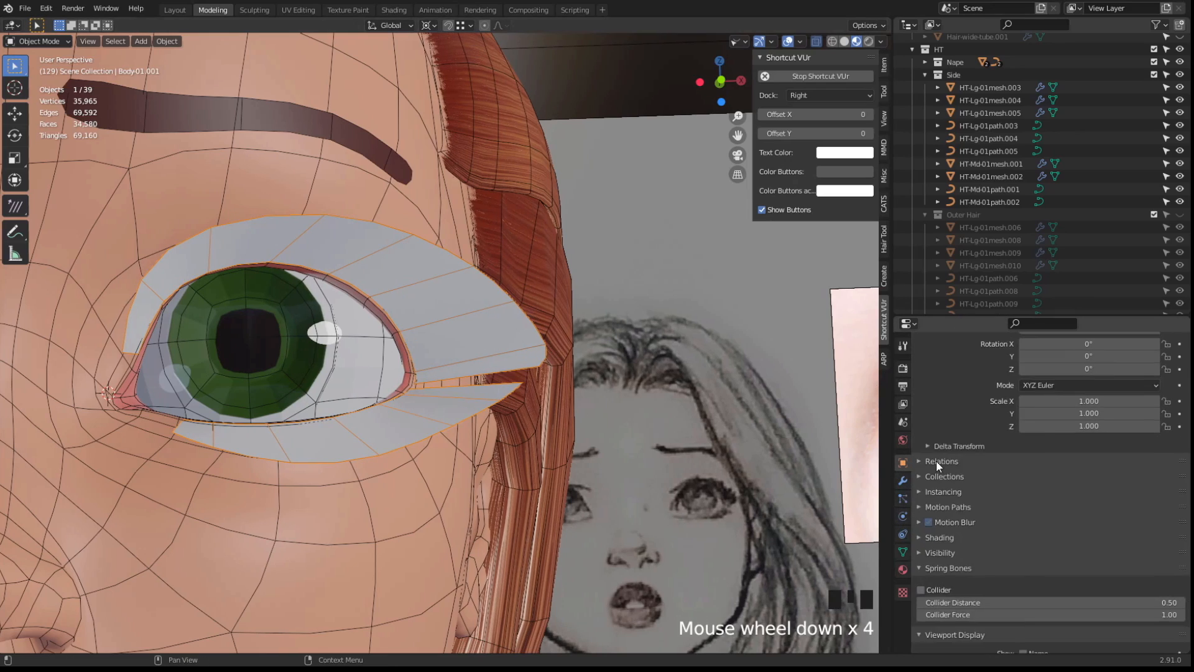
click(1096, 598)
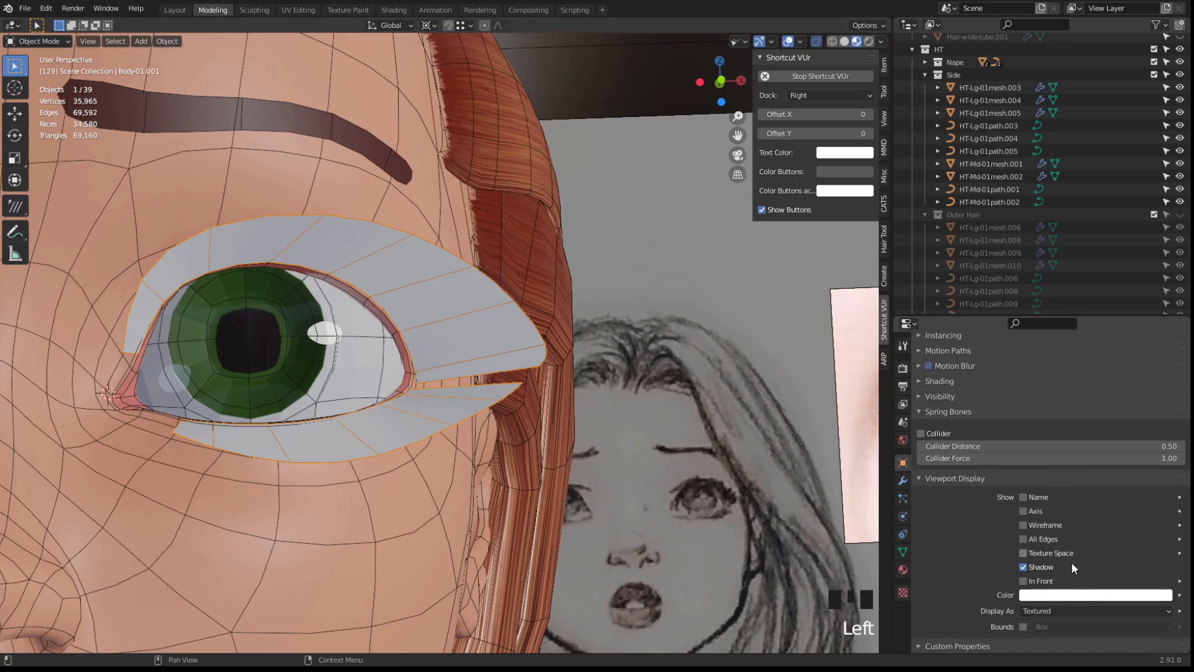
click(1085, 600)
drag(1162, 480, 1163, 495)
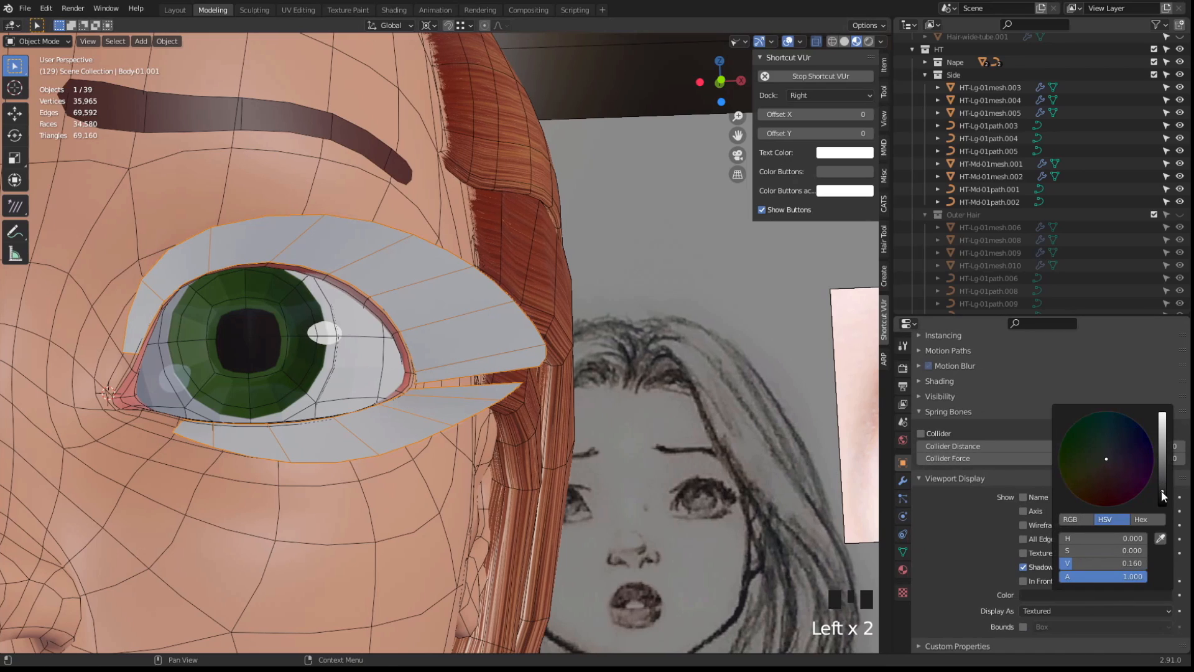
Examine the eyelash object's mesh data and material properties
click(903, 552)
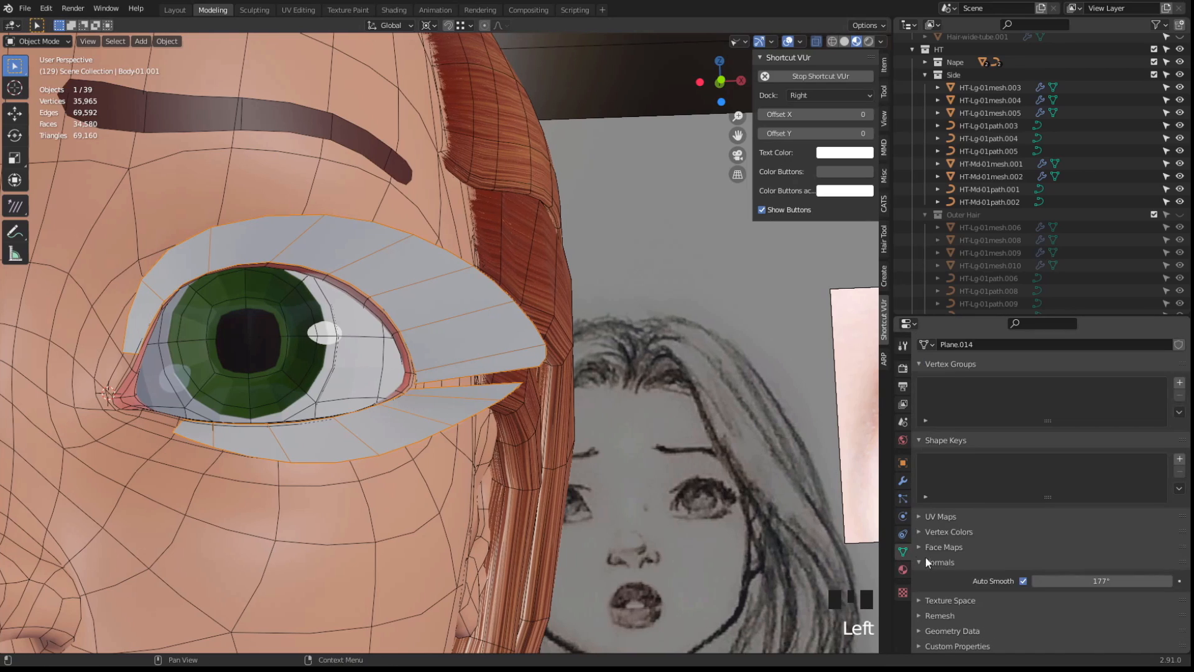
scroll(965, 542, down, 7)
scroll(932, 606, up, 3)
scroll(934, 592, down, 5)
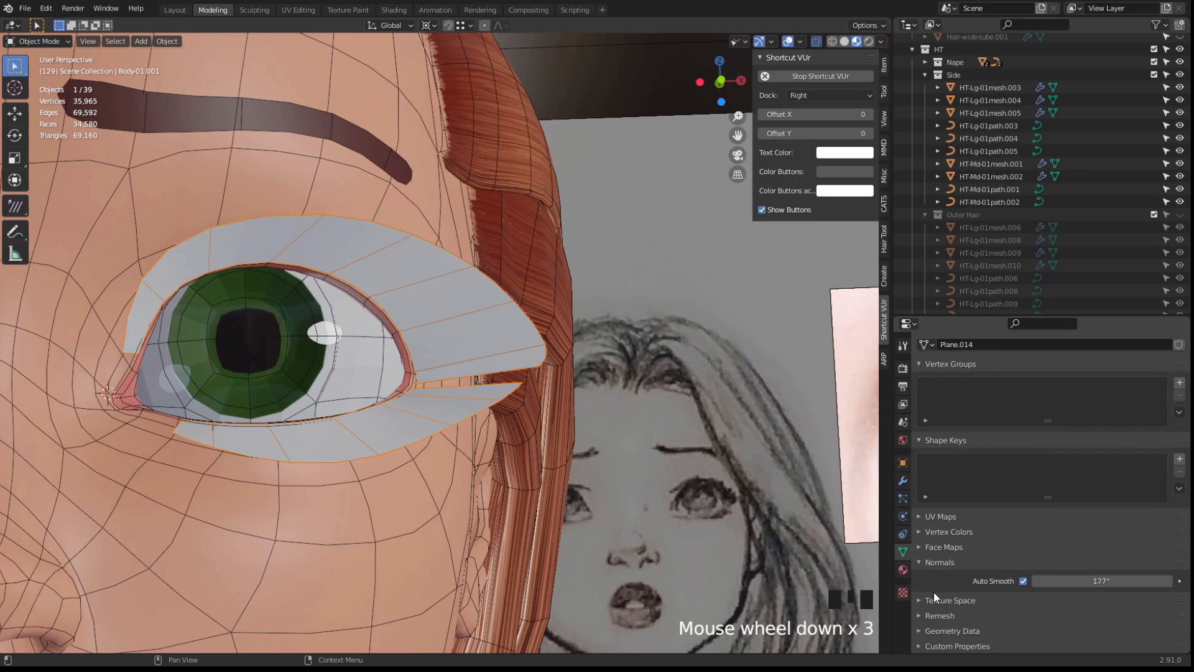
click(903, 569)
scroll(899, 529, down, 4)
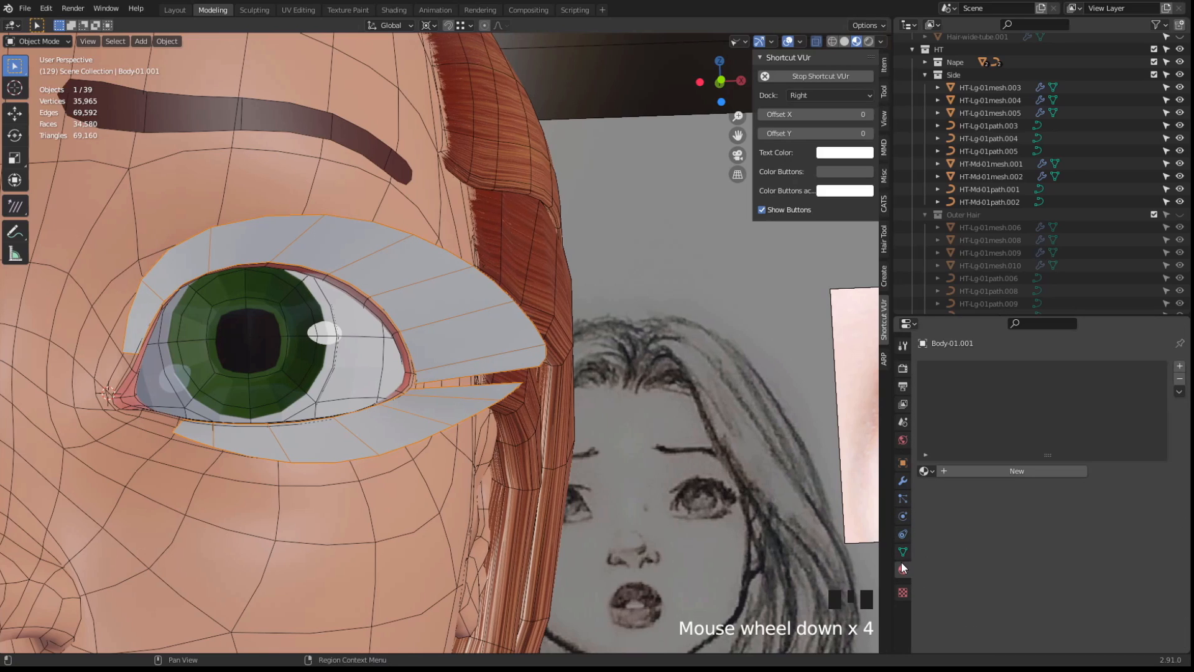
click(903, 552)
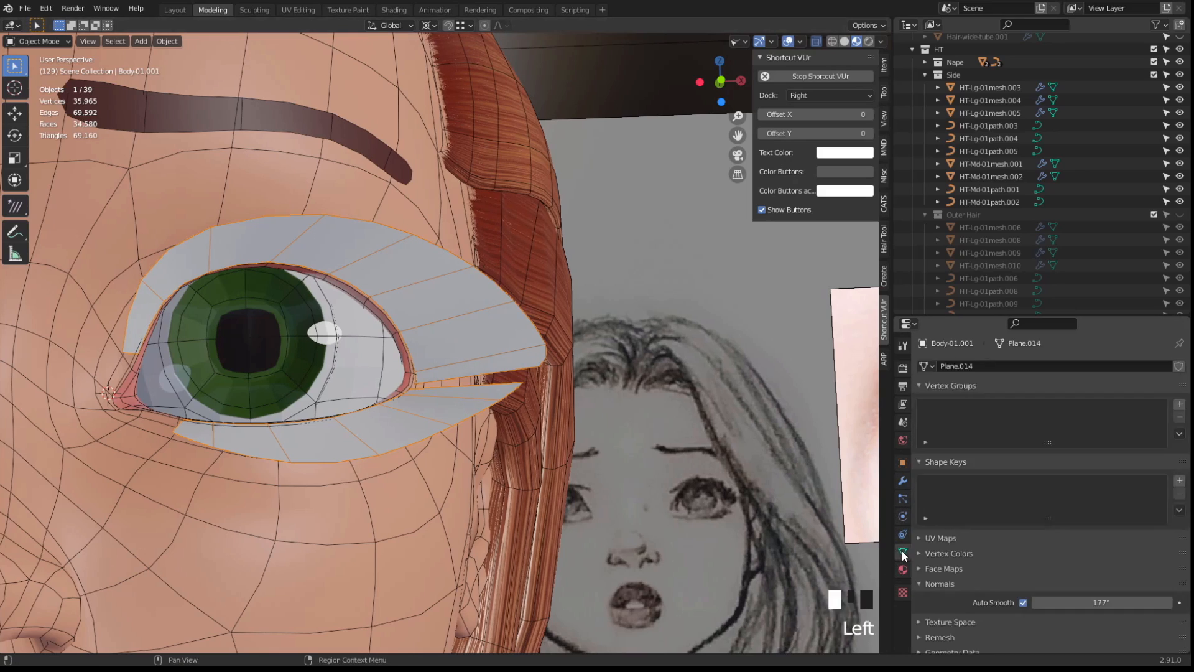
scroll(973, 573, down, 8)
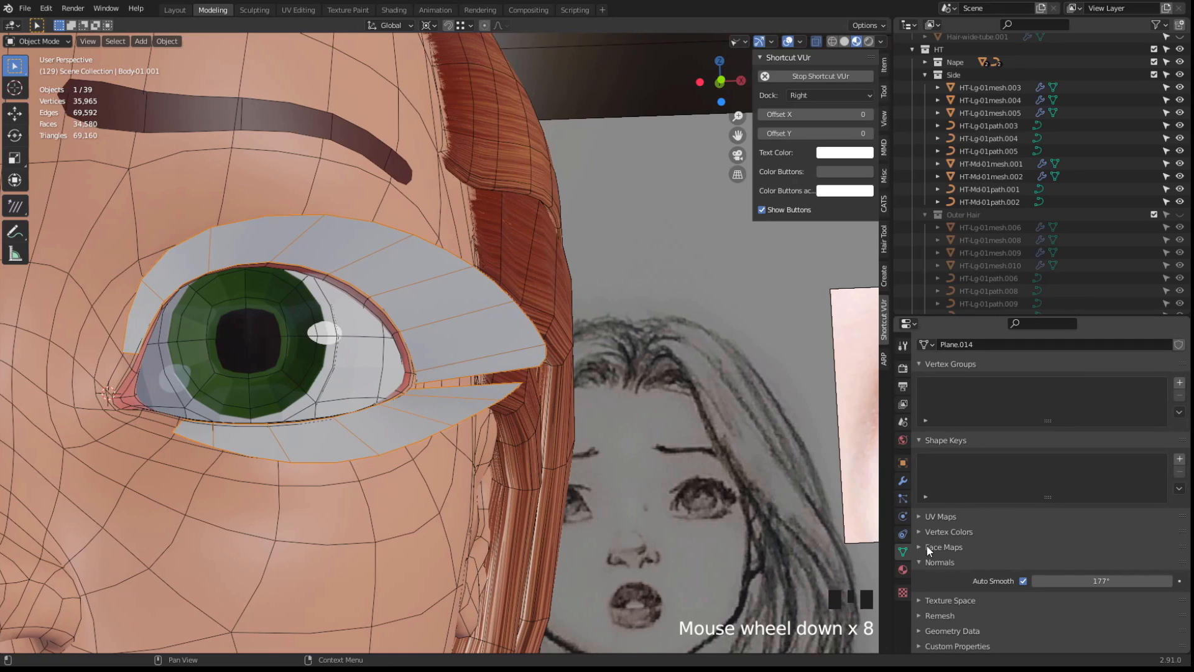
scroll(934, 519, up, 9)
scroll(933, 535, down, 6)
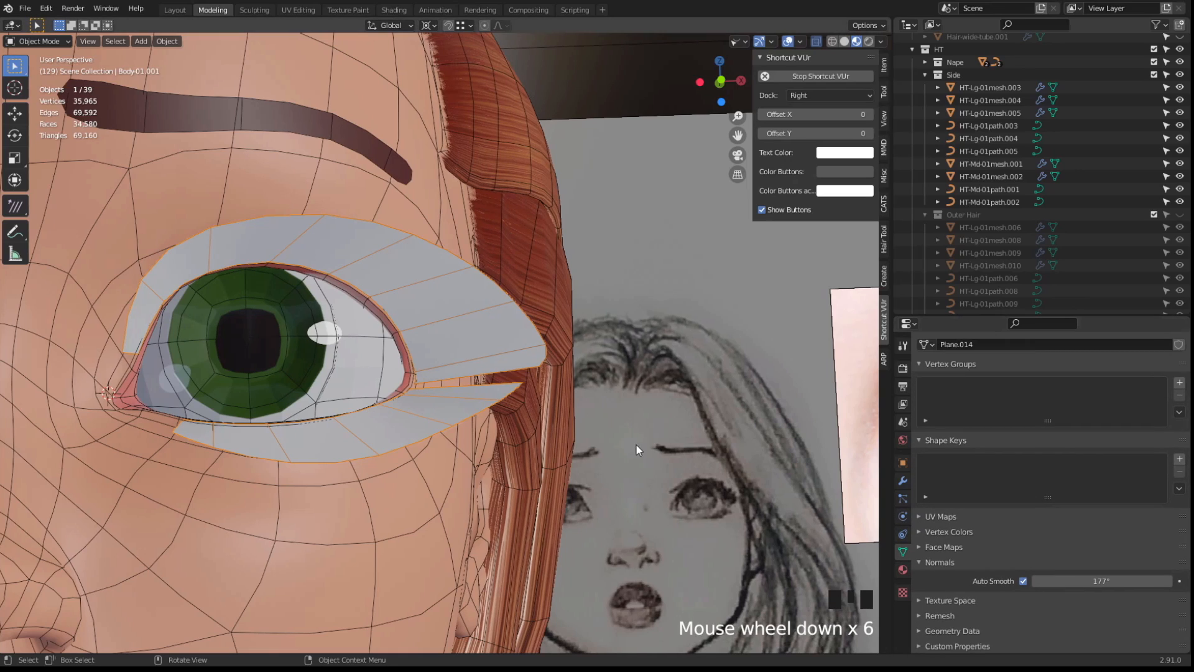
click(639, 413)
click(491, 342)
shift+click(538, 280)
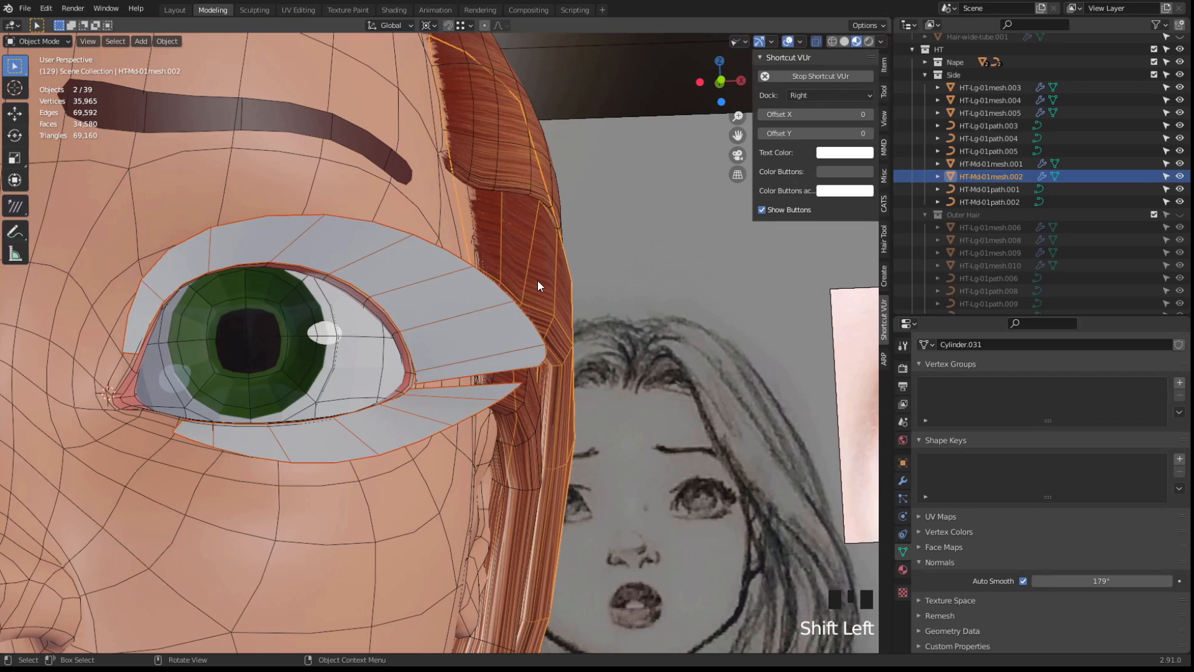
click(523, 352)
scroll(522, 390, down, 5)
middle_drag(521, 389, 472, 426)
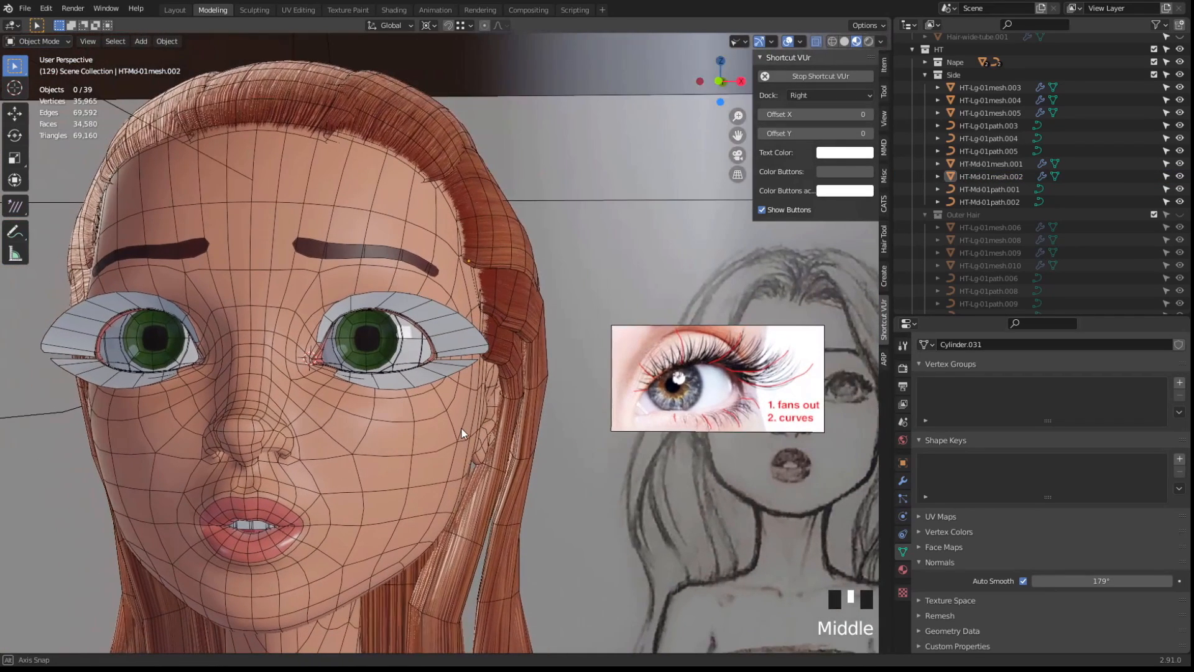
click(503, 244)
click(550, 273)
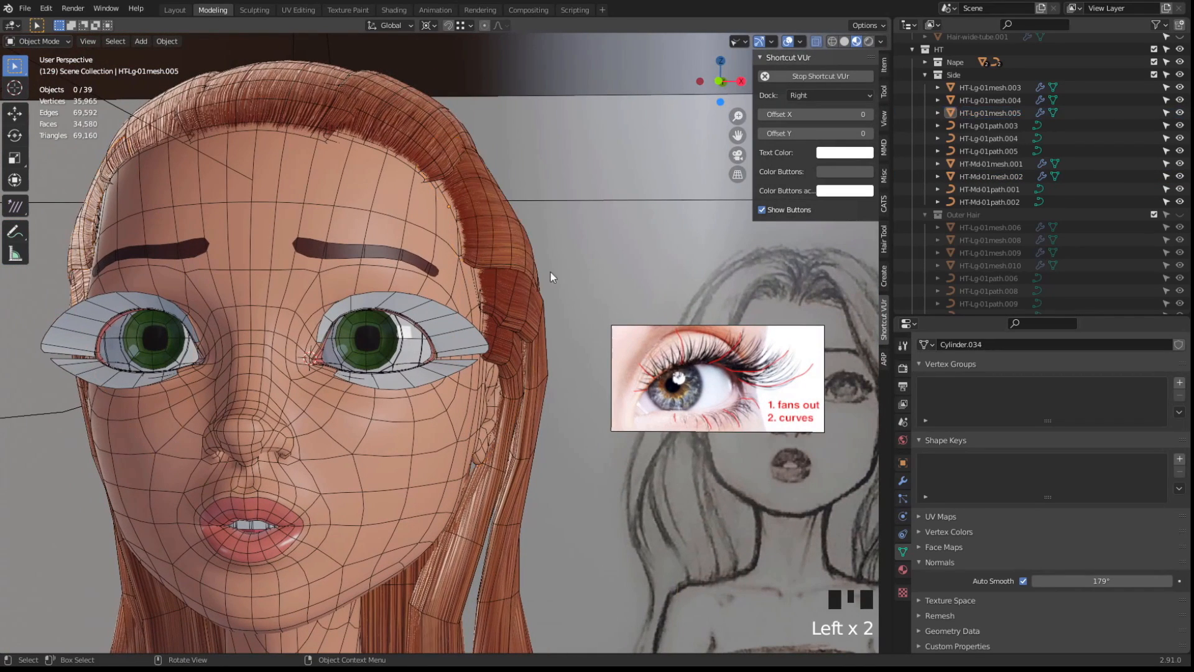
Link the materials of hair mesh HT-Lg-01mesh.005 to the eyelash strips and reselect only the strips
click(467, 337)
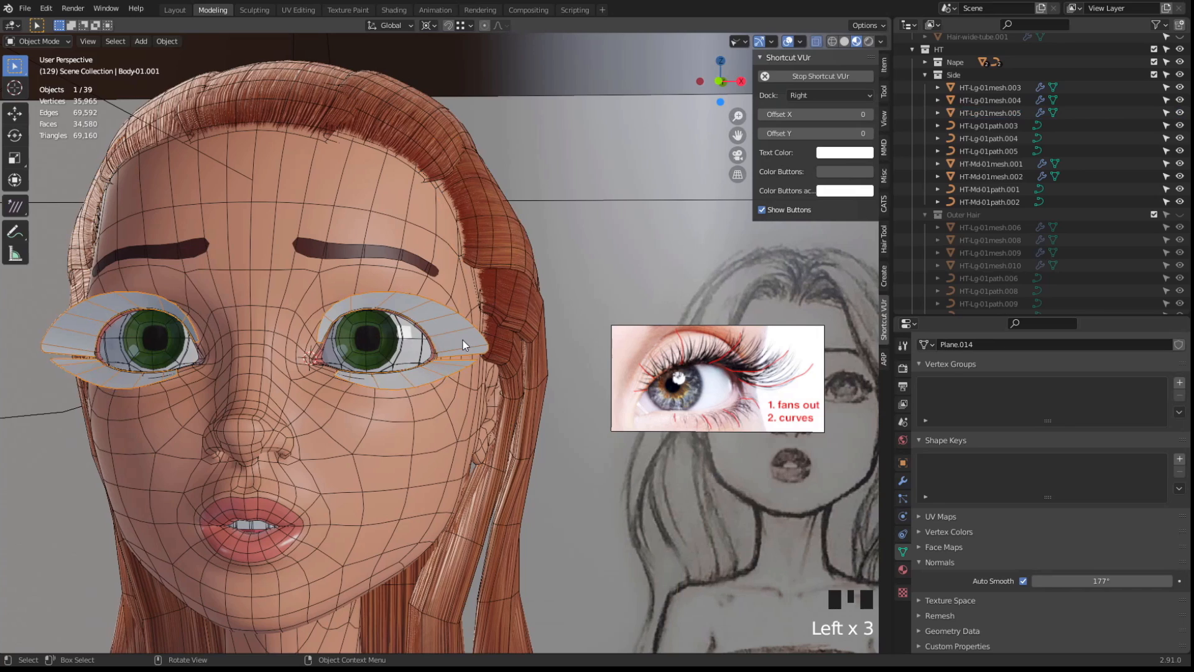
shift+click(505, 255)
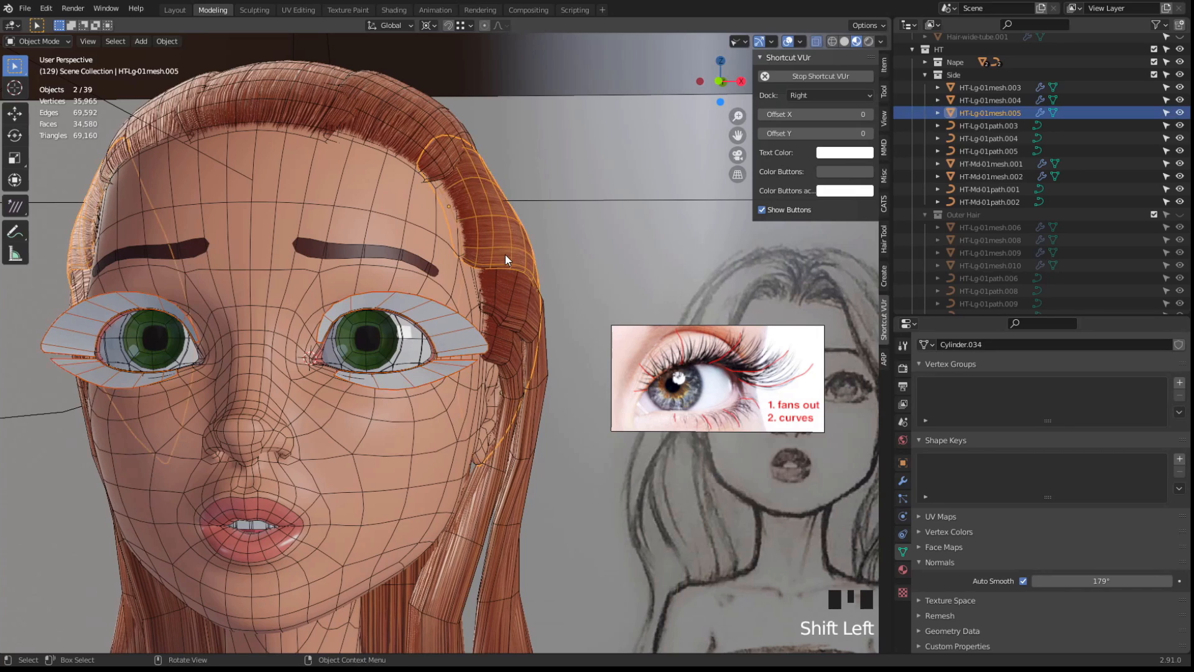
key(ctrl+l)
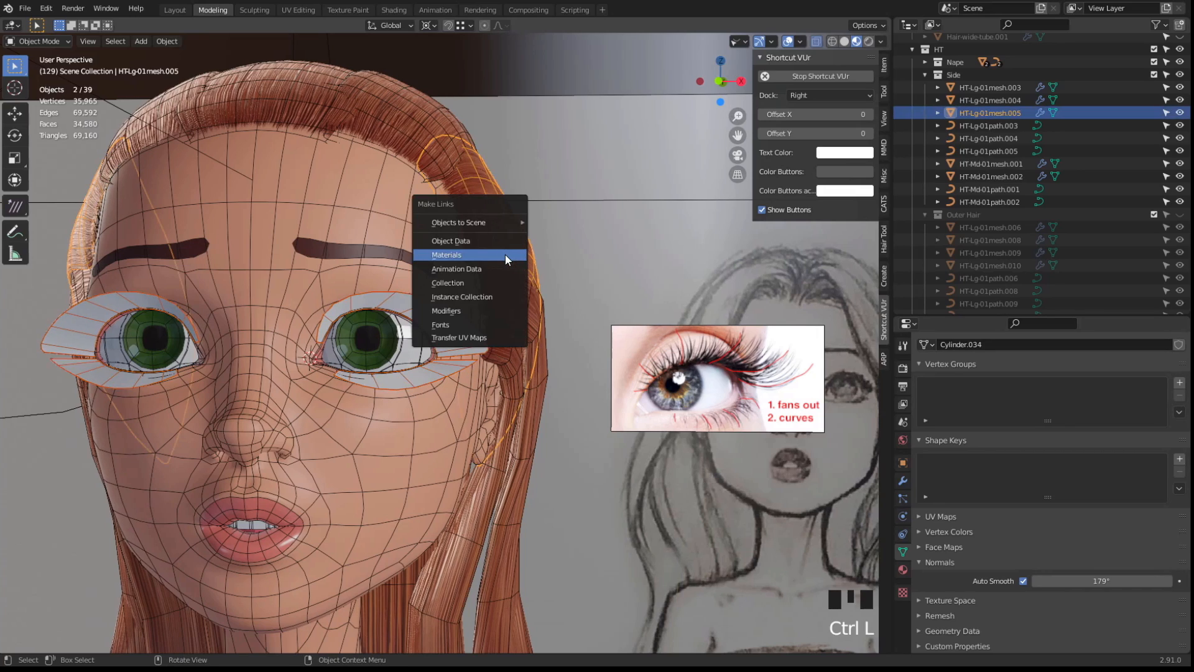
click(505, 256)
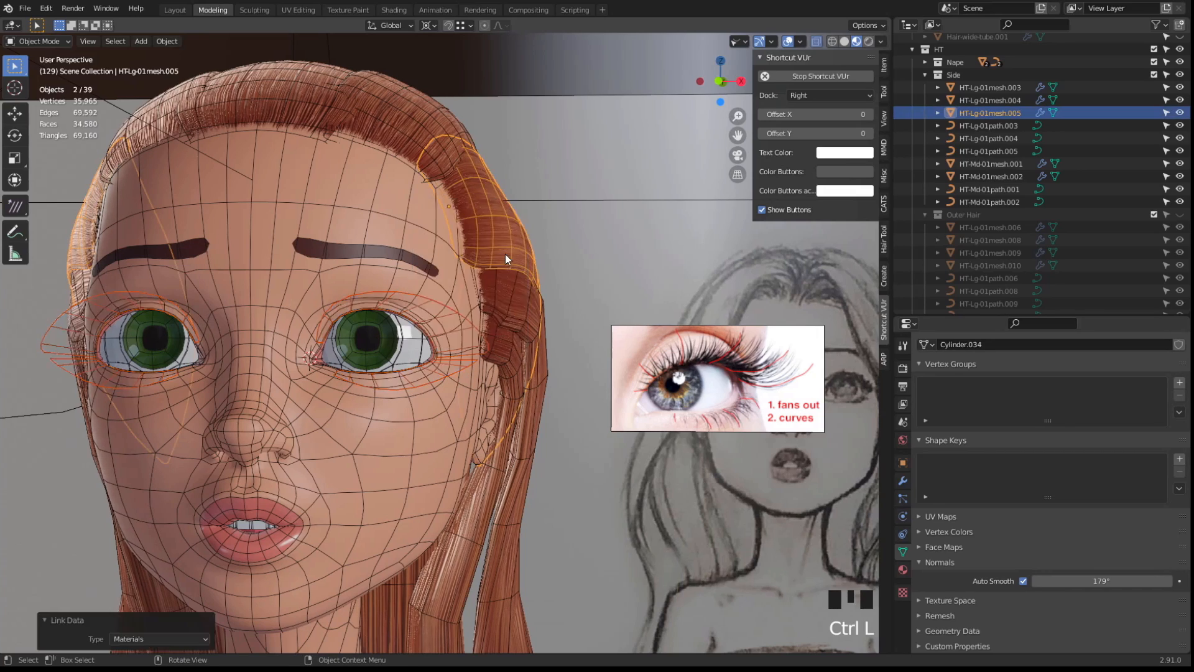
click(570, 423)
middle_drag(570, 423, 439, 340)
click(467, 327)
scroll(468, 327, down, 2)
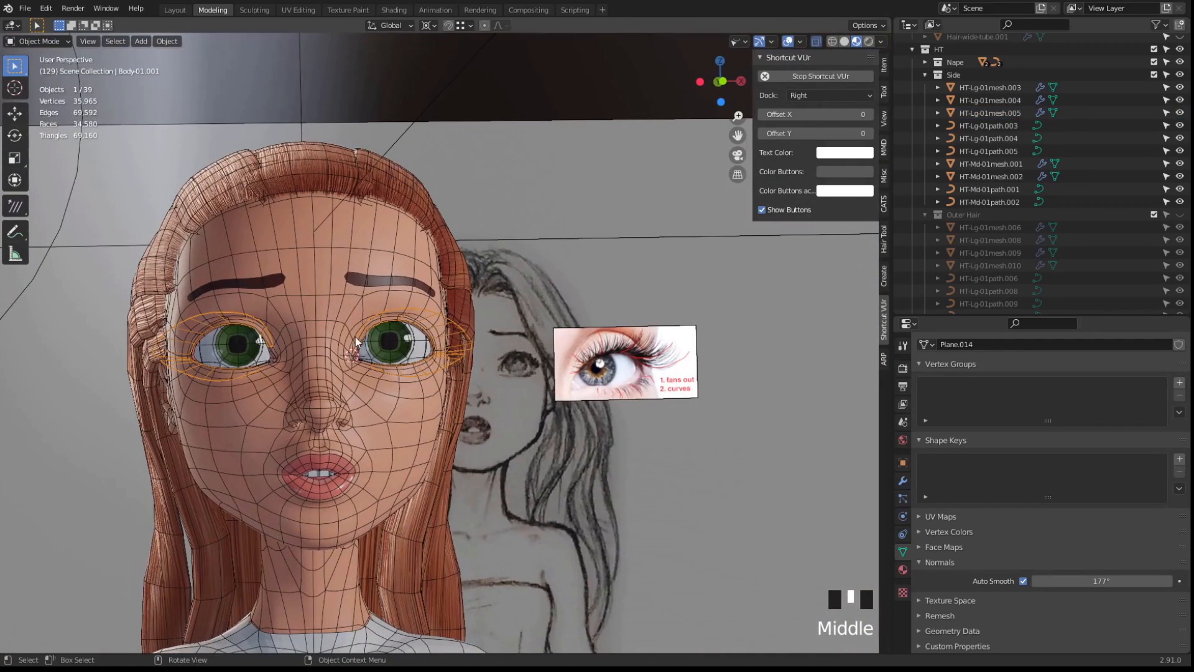
Examine the tips of the long hair meshes from behind and the character from the front
shift+middle_drag(484, 394, 522, 367)
scroll(470, 336, down, 3)
shift+middle_drag(523, 367, 439, 297)
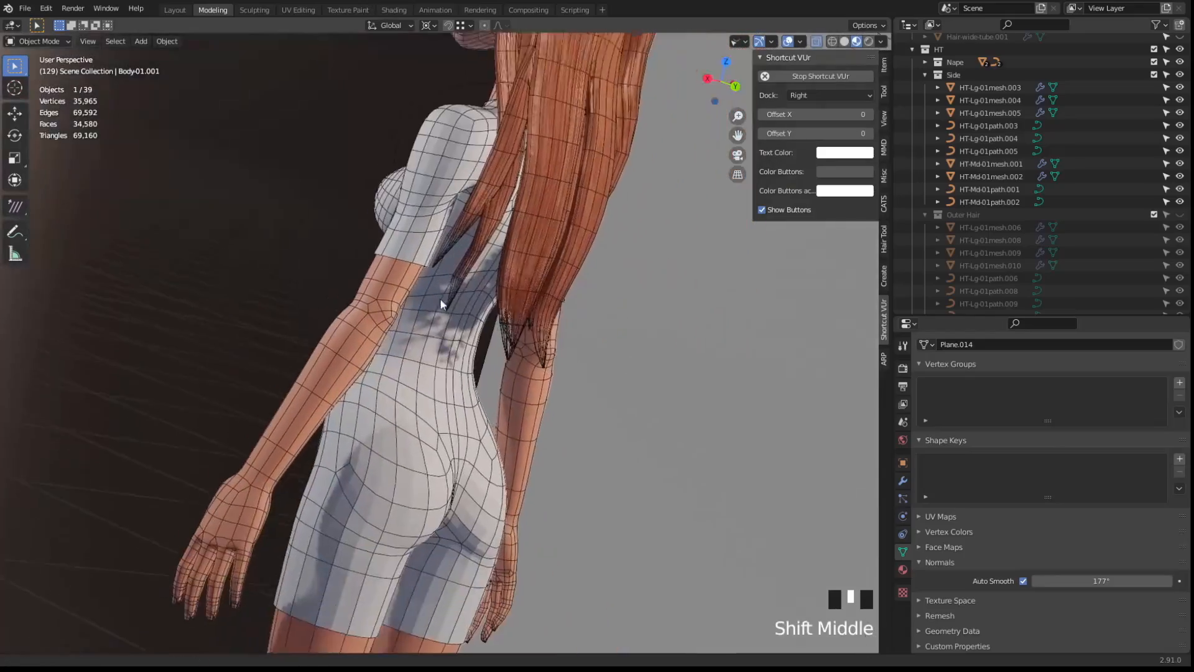
scroll(519, 351, up, 4)
scroll(547, 323, down, 1)
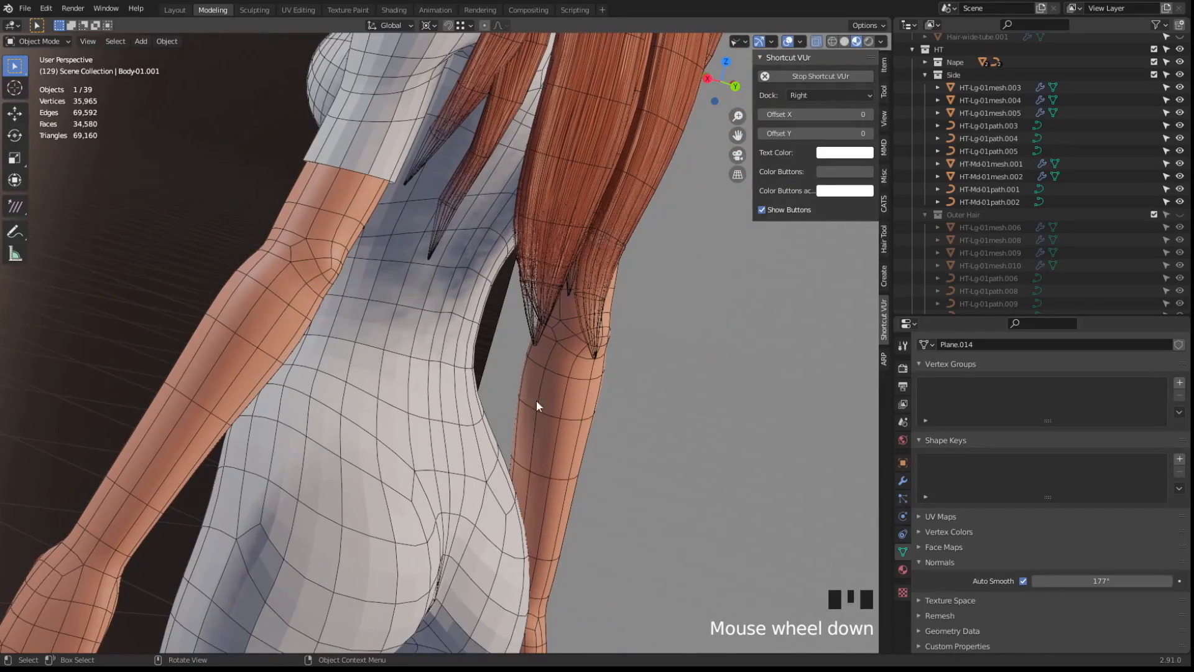
middle_drag(510, 396, 304, 426)
scroll(350, 267, down, 3)
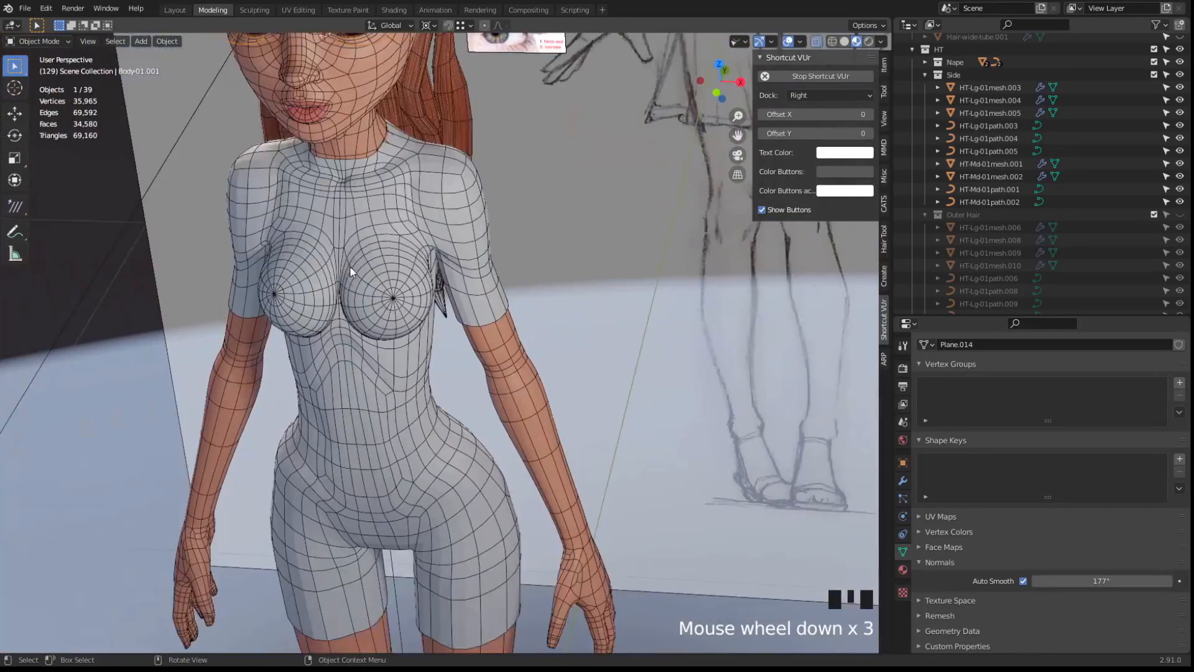
mouse_move(349, 266)
shift+middle_down()
mouse_move(335, 398)
mouse_move(386, 328)
shift+middle_up()
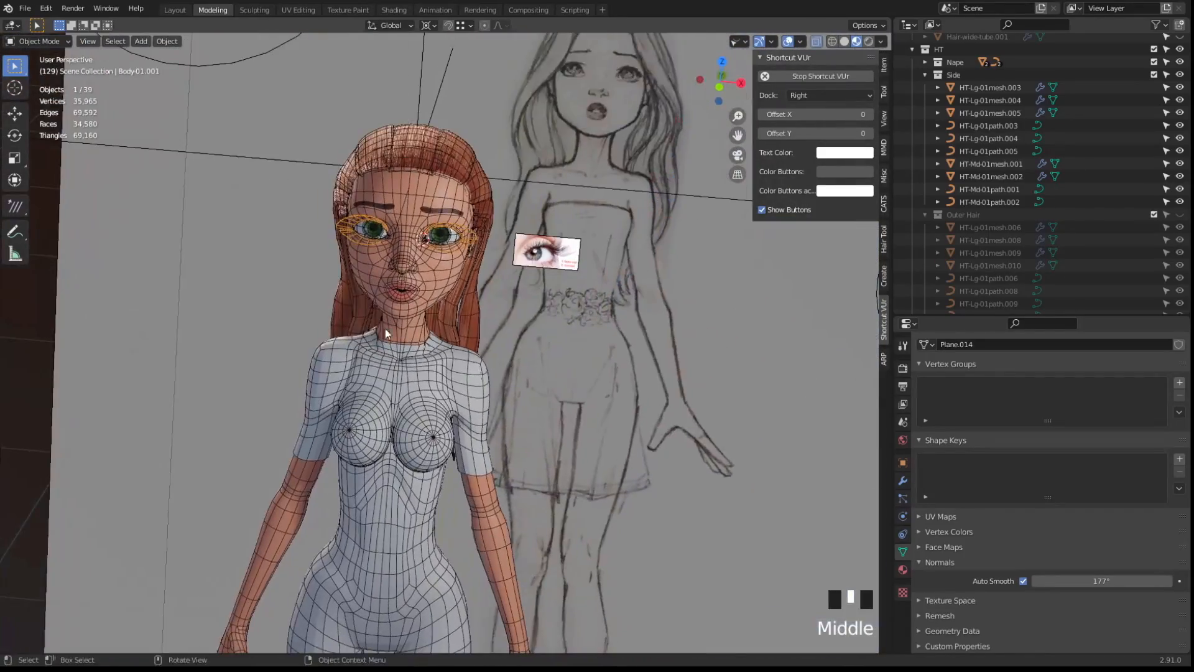
In the UV Editing workspace, select both linked eyelash strips of Body-01.001 in Edit Mode and unwrap them with the Angle Based method
click(294, 10)
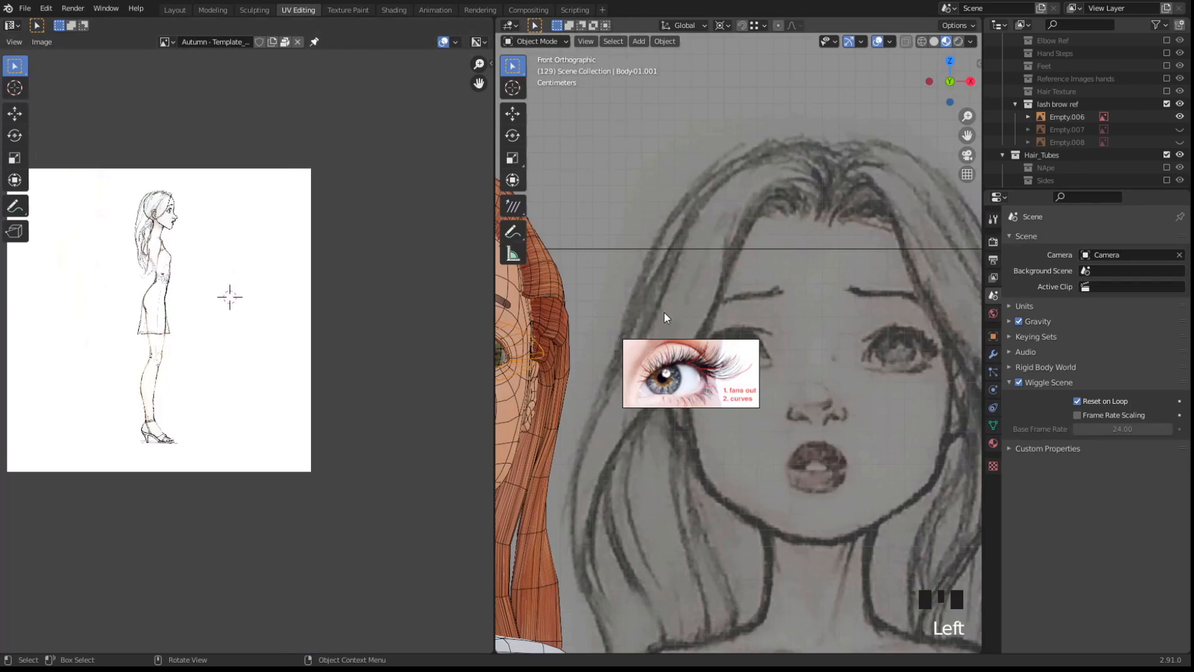
scroll(664, 311, down, 2)
scroll(600, 307, up, 3)
shift+middle_drag(688, 313, 697, 289)
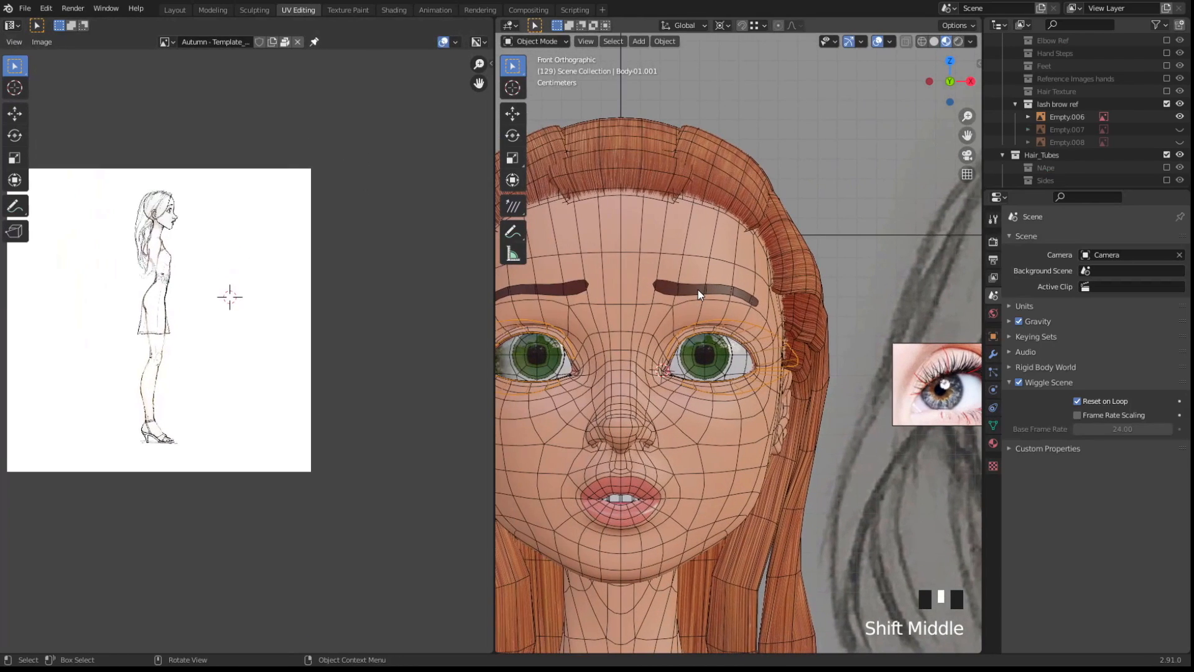
key(Tab)
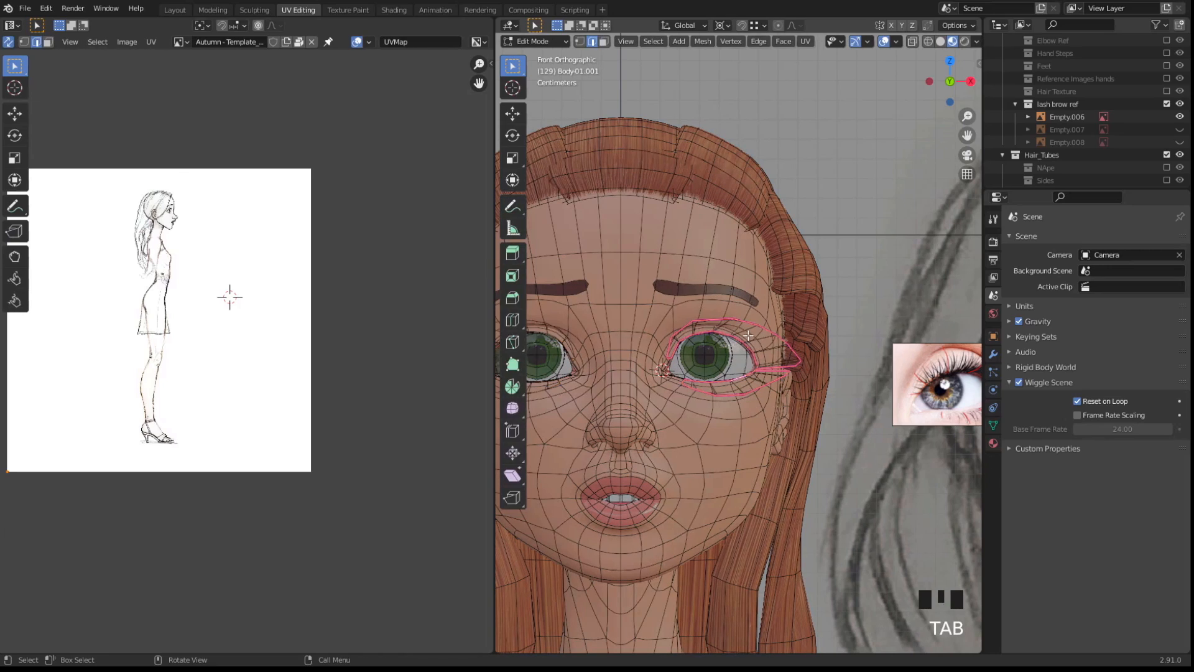
key(l)
key(l)
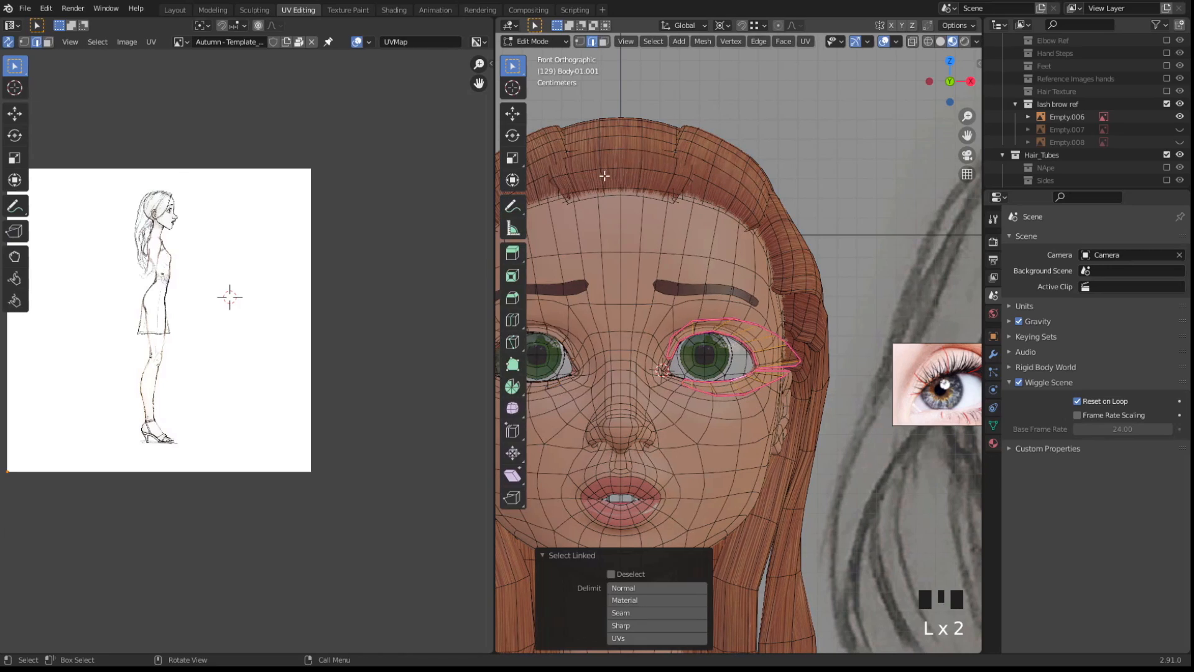
click(805, 41)
click(833, 56)
Rotate the unwrapped lash UV islands by 90 degrees, move them over the image area, and check the bare lash texture with overlays hidden
scroll(236, 339, down, 3)
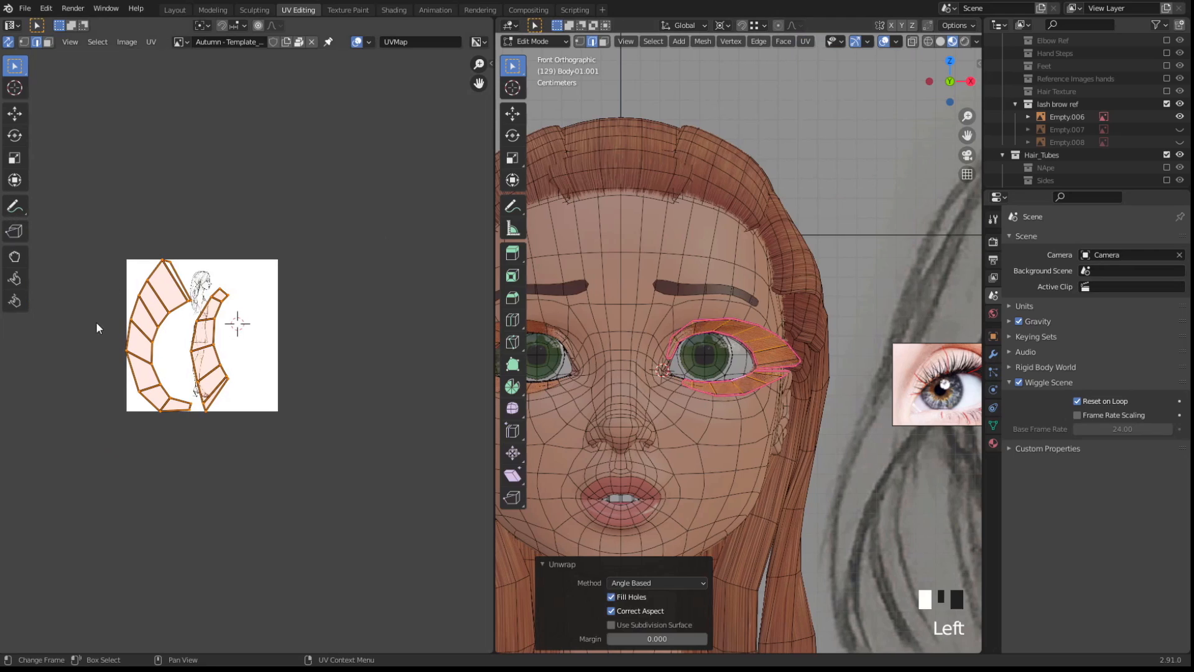
text(r)
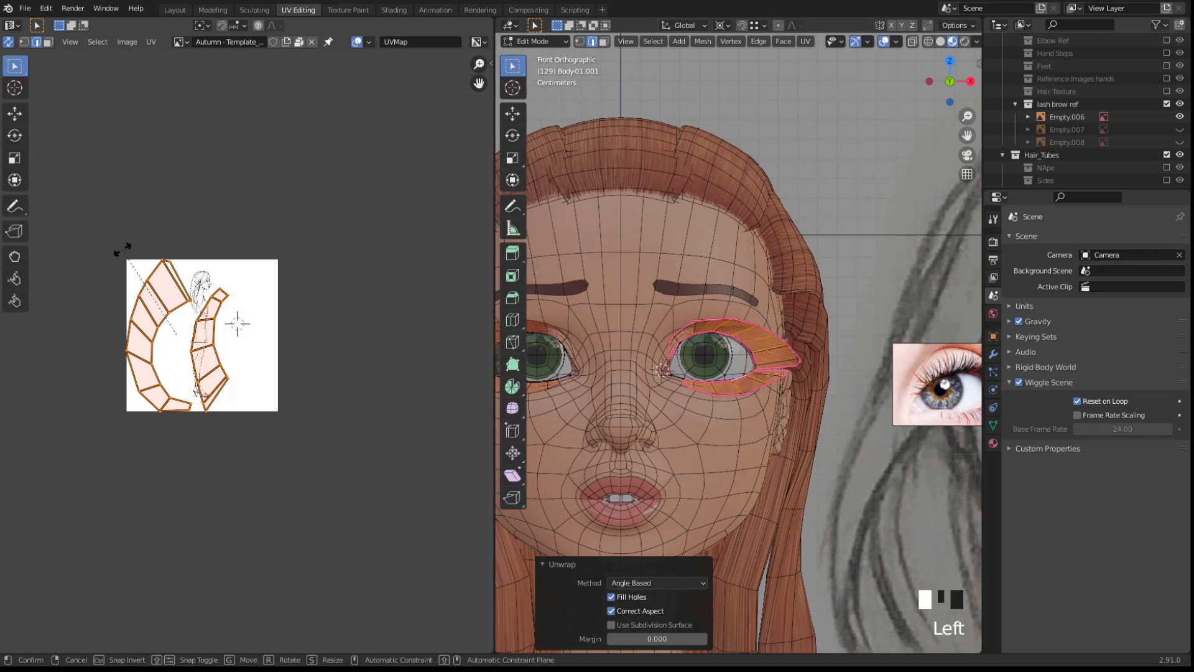
text(90)
key(Return)
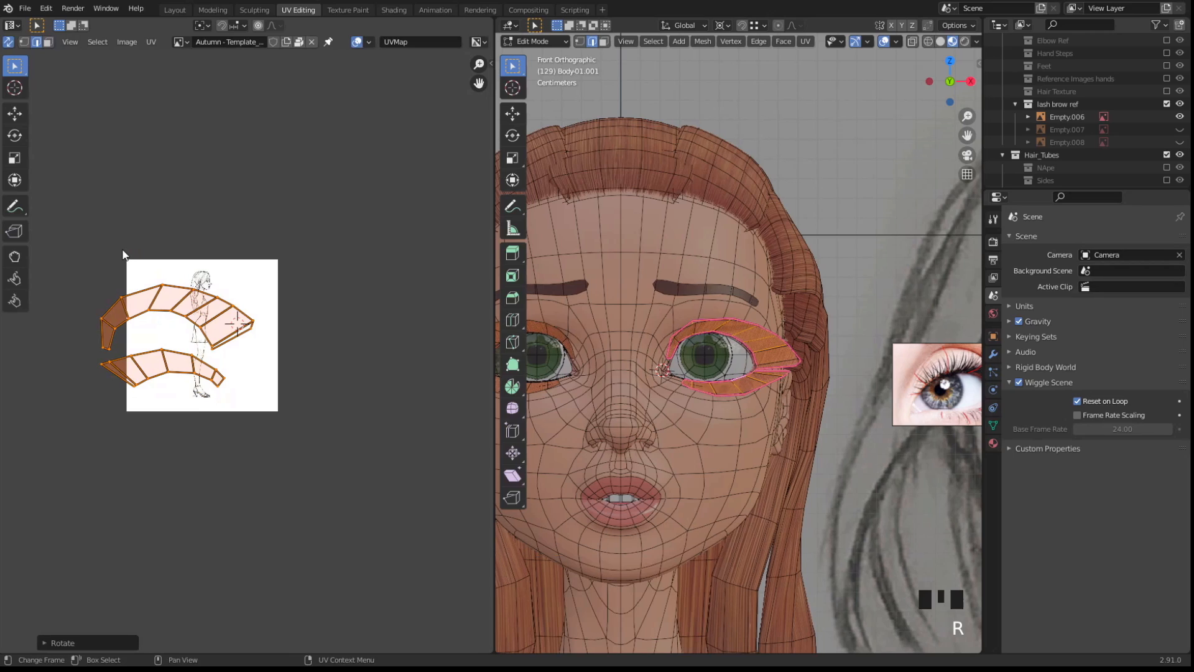
key(g)
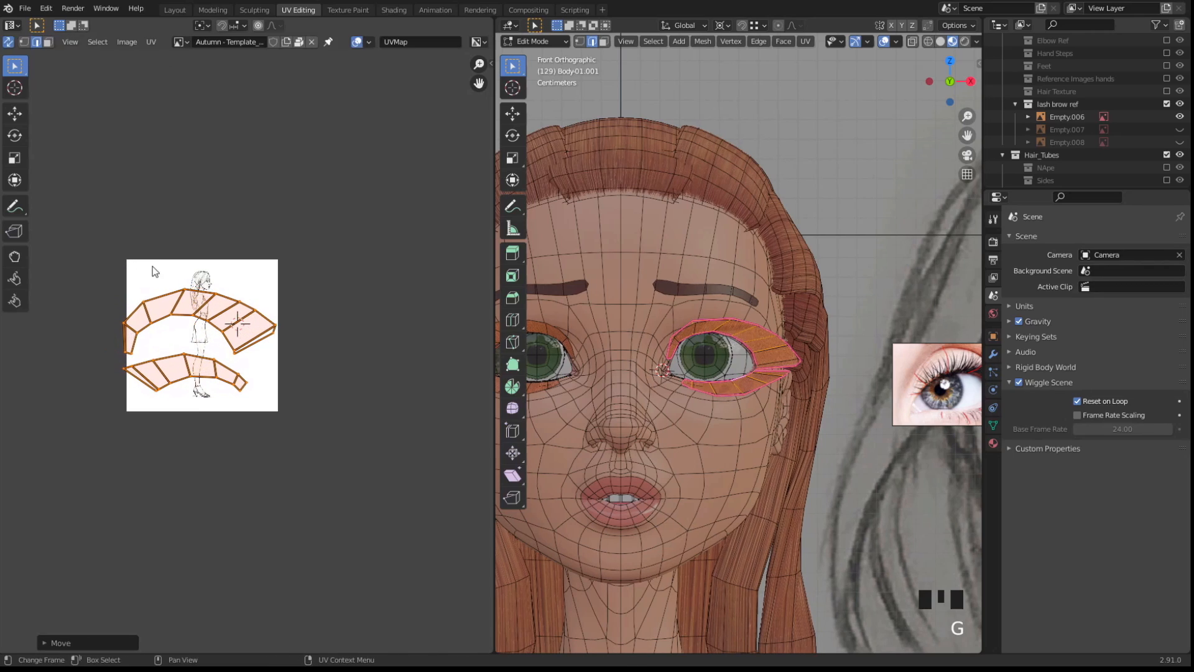
click(152, 266)
key(shift+alt+z)
scroll(740, 380, up, 3)
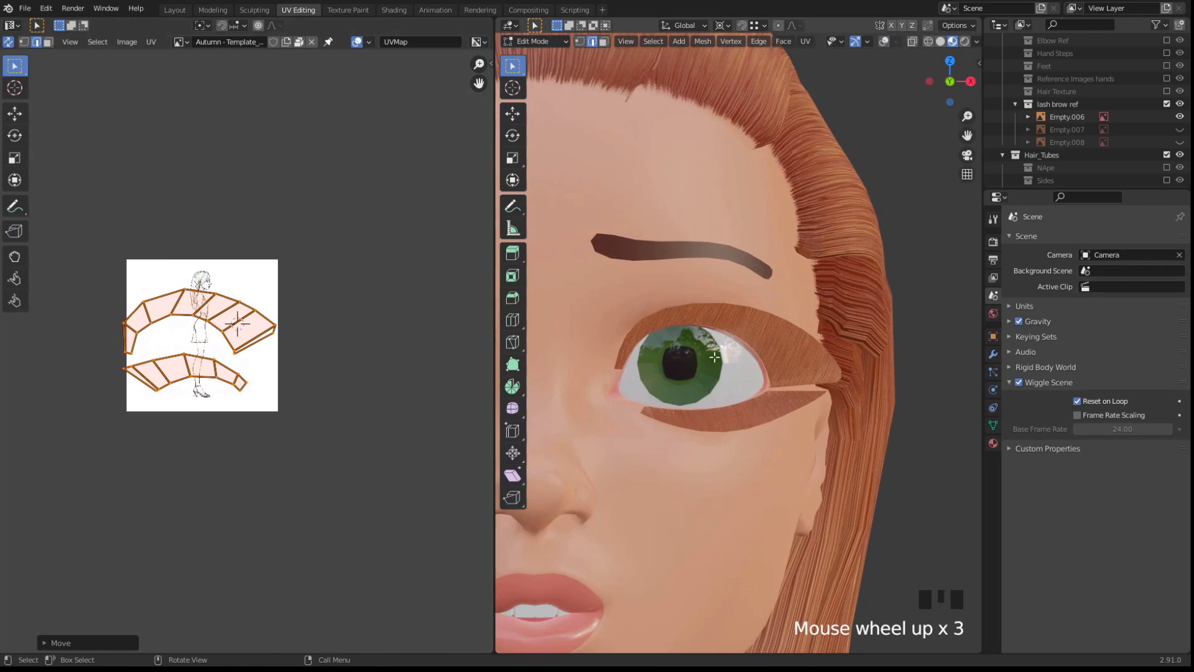
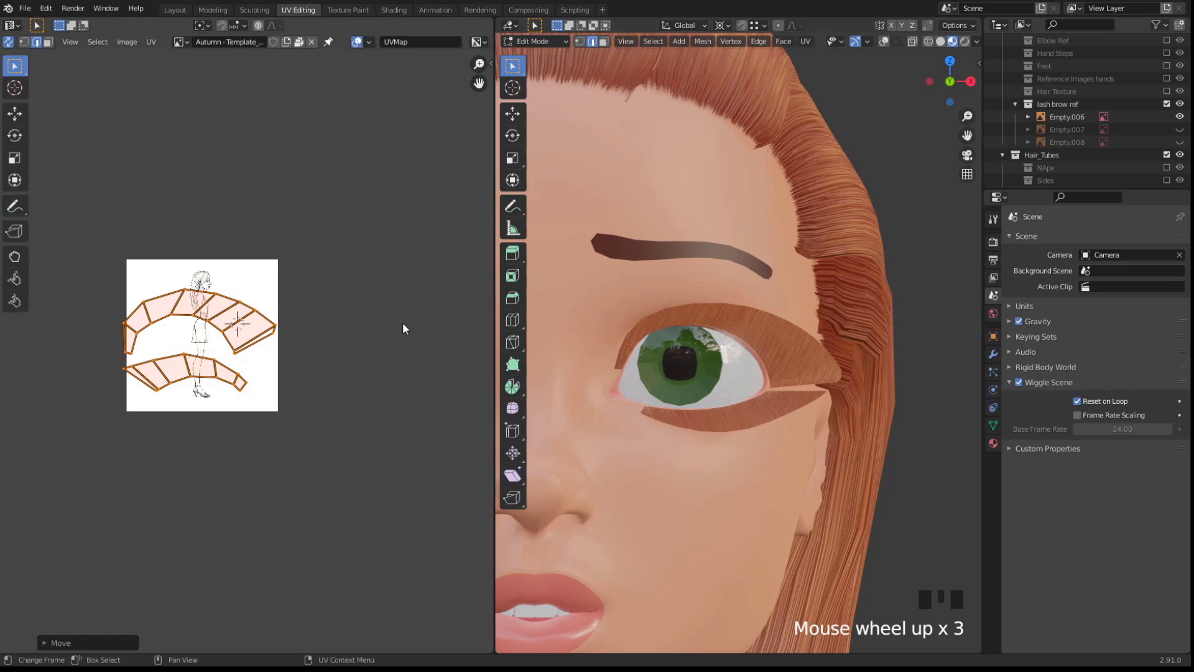
Open the hair mesh HT-Lg-01mesh.005 in Edit Mode and examine its UV layout alongside its hairline roots
key(Tab)
click(836, 203)
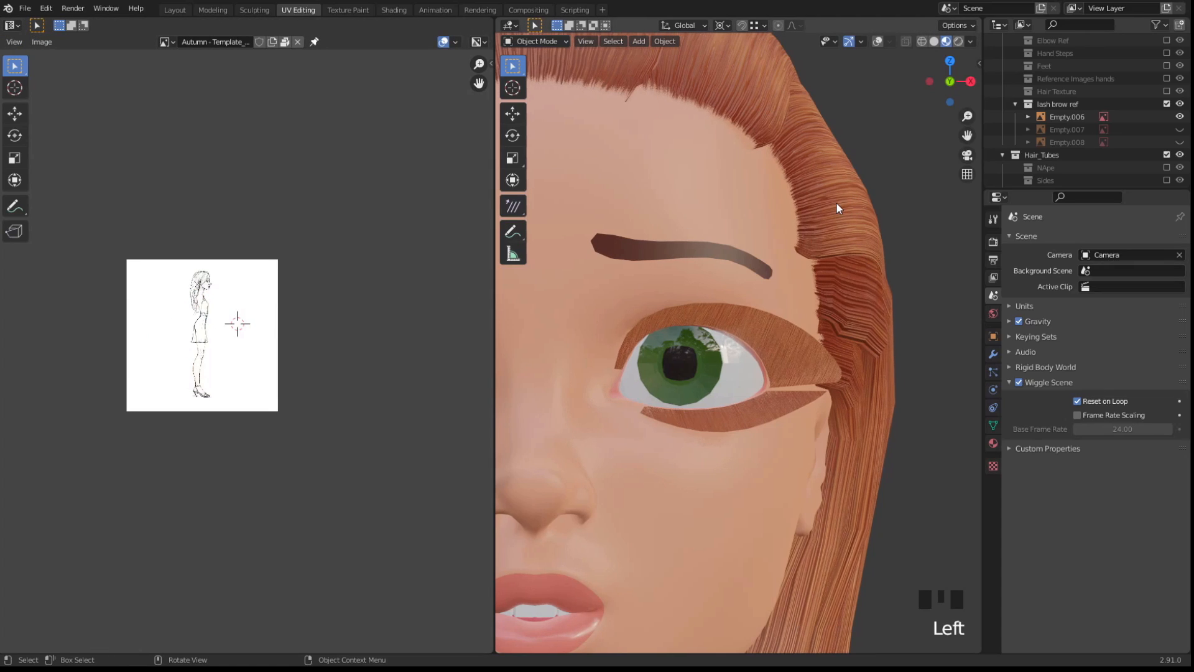
key(shift+alt+z)
key(Tab)
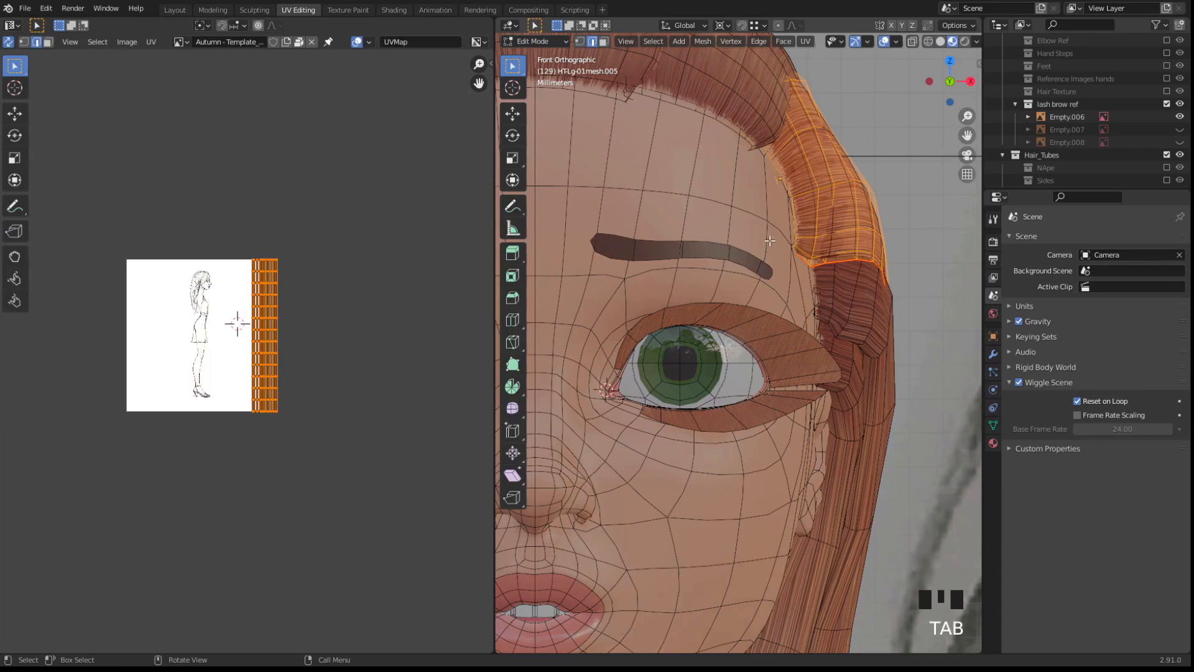
scroll(281, 403, up, 2)
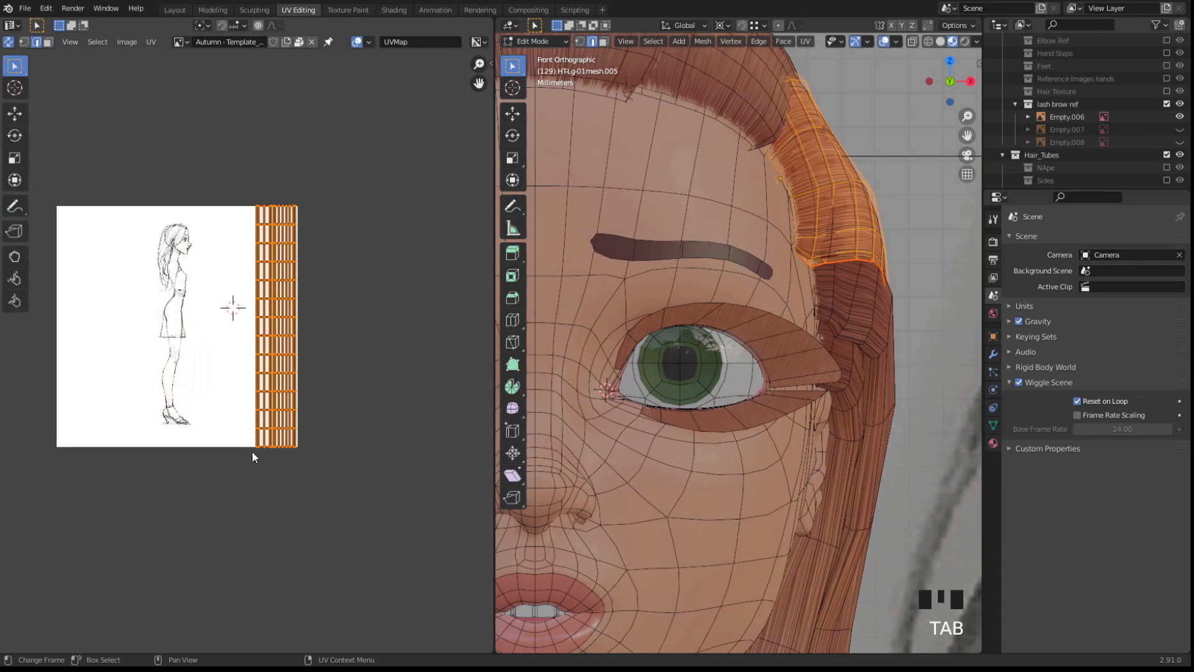
middle_drag(774, 243, 692, 260)
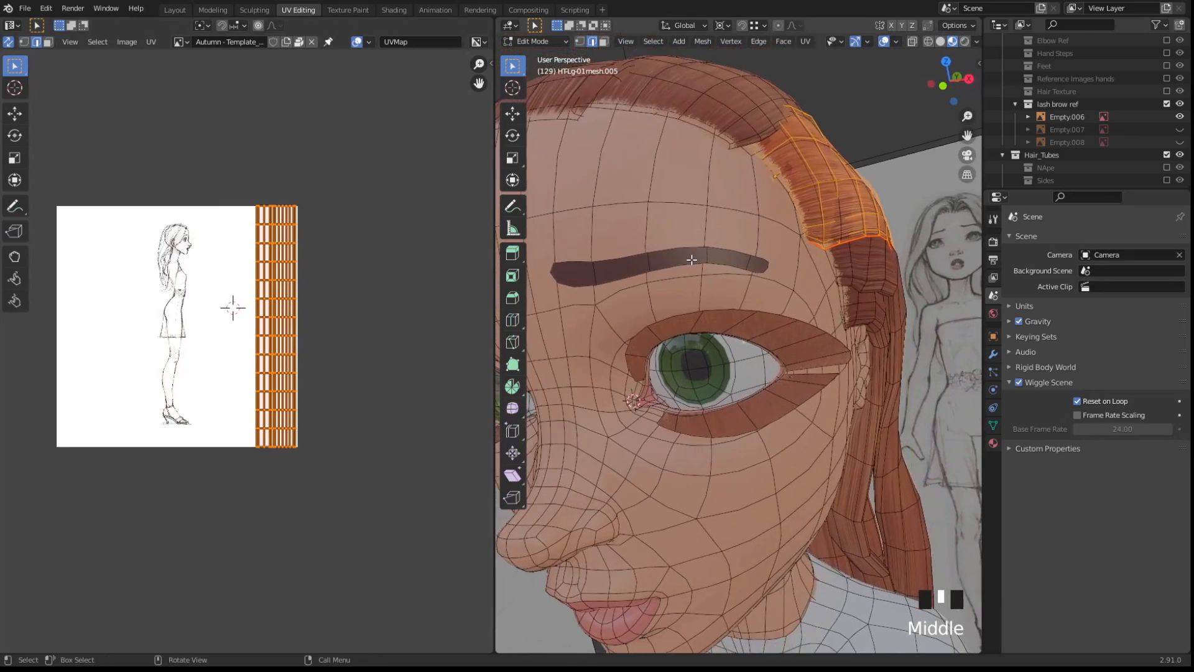
scroll(771, 205, up, 2)
middle_drag(771, 206, 703, 280)
shift+middle_drag(690, 239, 661, 318)
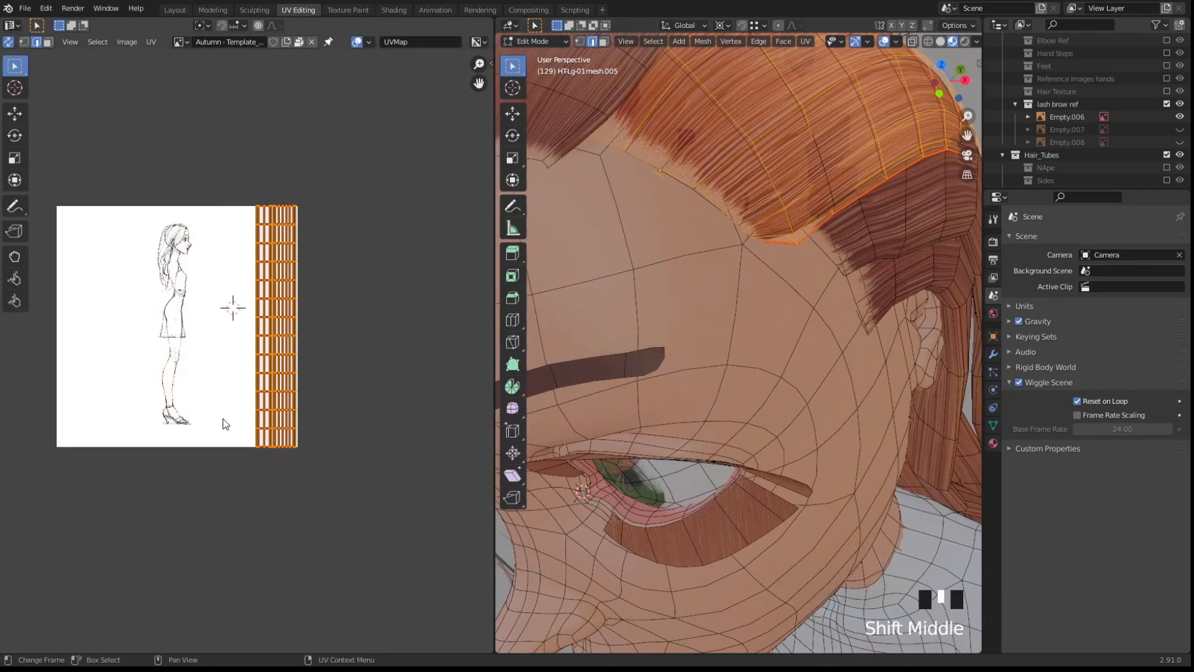
Select the lower rows of the hair mesh's UVs and examine which part of the hair strand they cover
drag(222, 418, 335, 454)
scroll(767, 357, down, 4)
scroll(767, 358, down, 5)
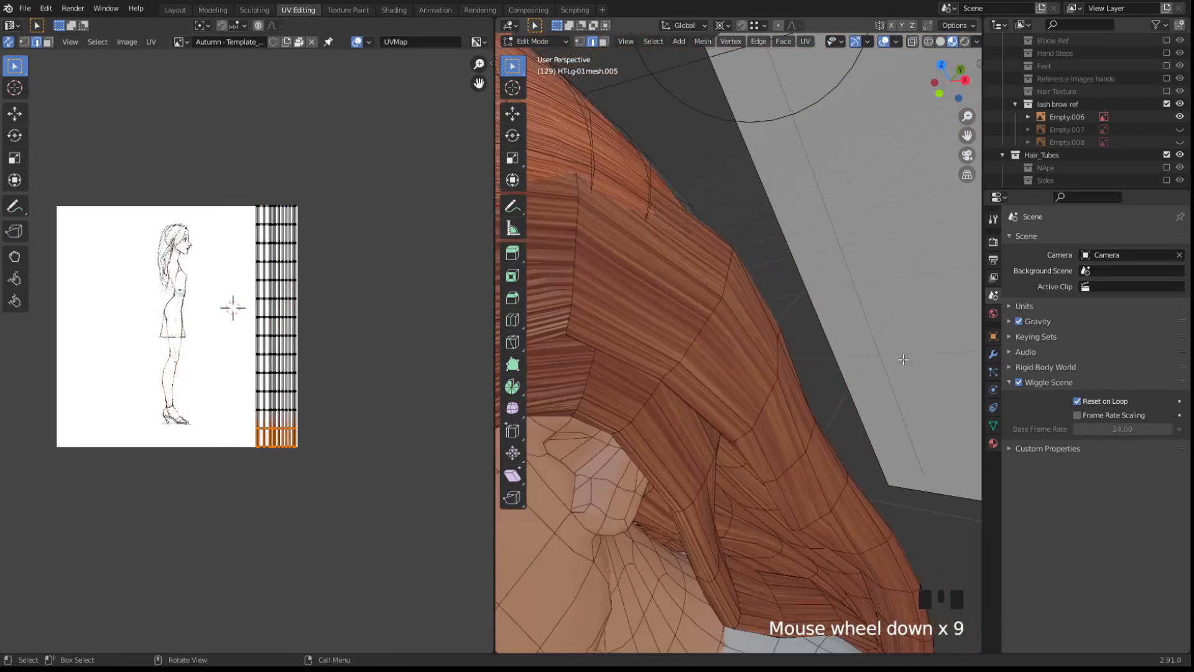
middle_drag(766, 358, 714, 375)
scroll(714, 376, up, 3)
key(shift+alt+z)
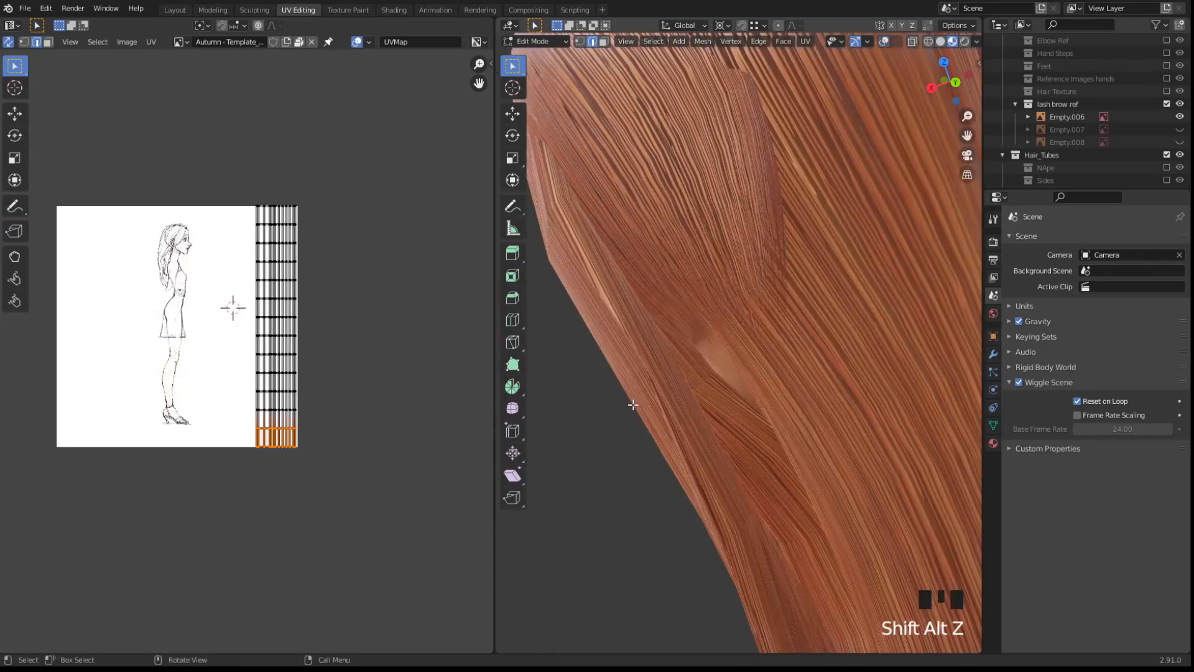
middle_drag(619, 388, 701, 395)
scroll(701, 395, down, 4)
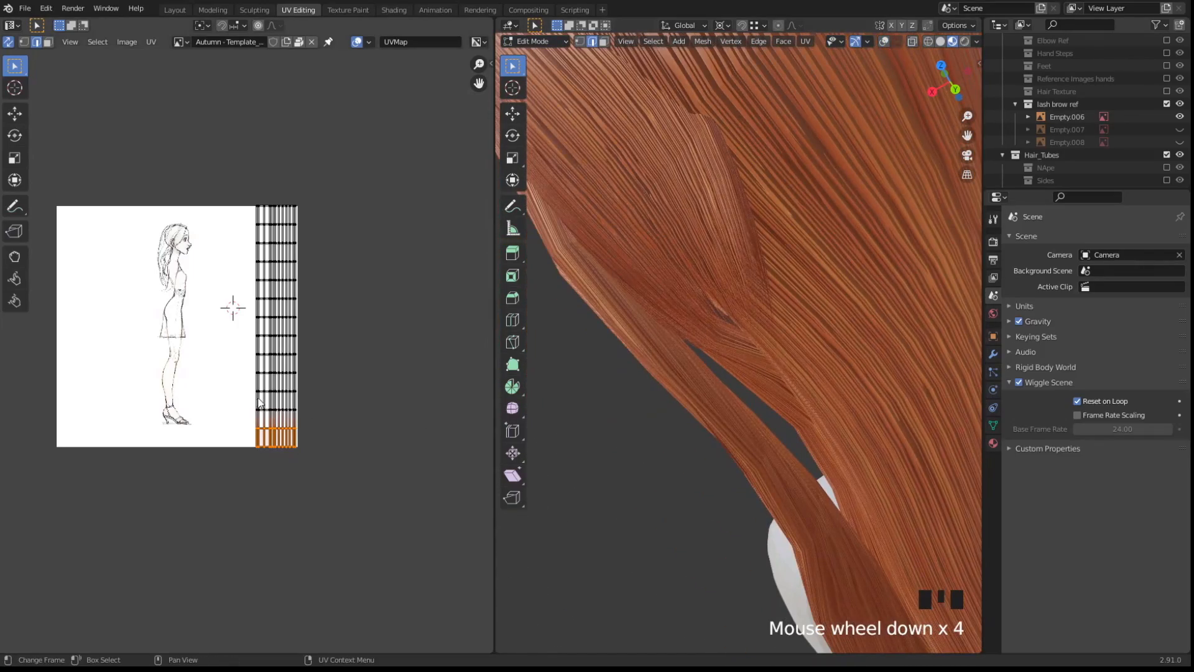
click(752, 304)
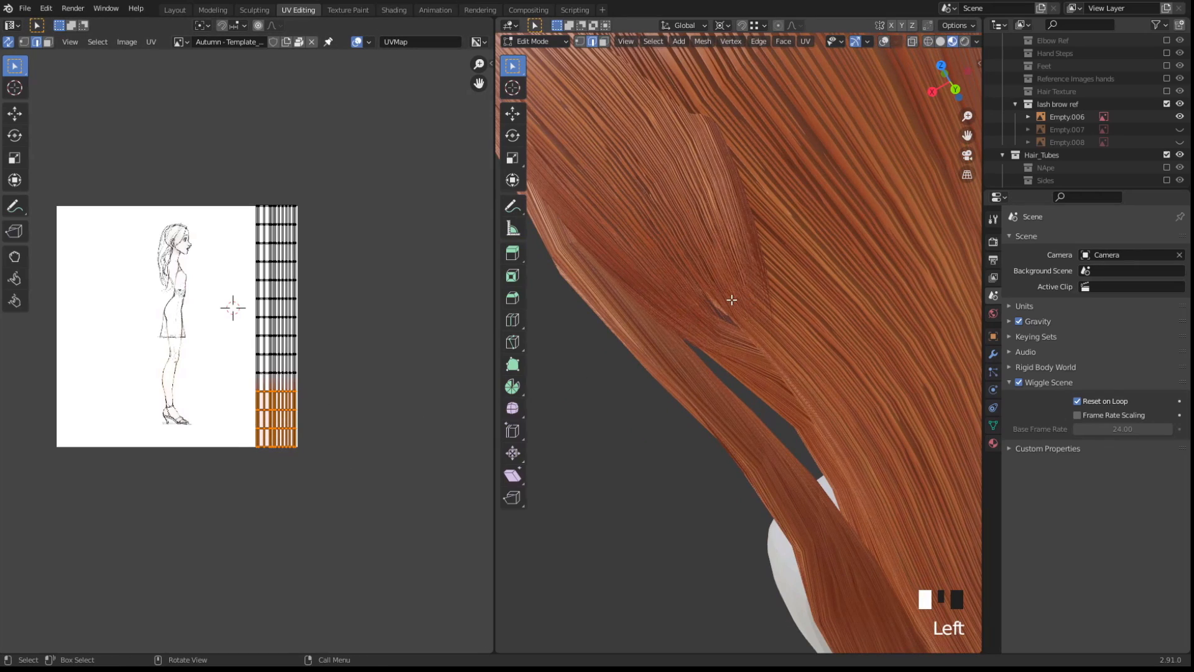
key(shift+alt+z)
scroll(684, 343, down, 4)
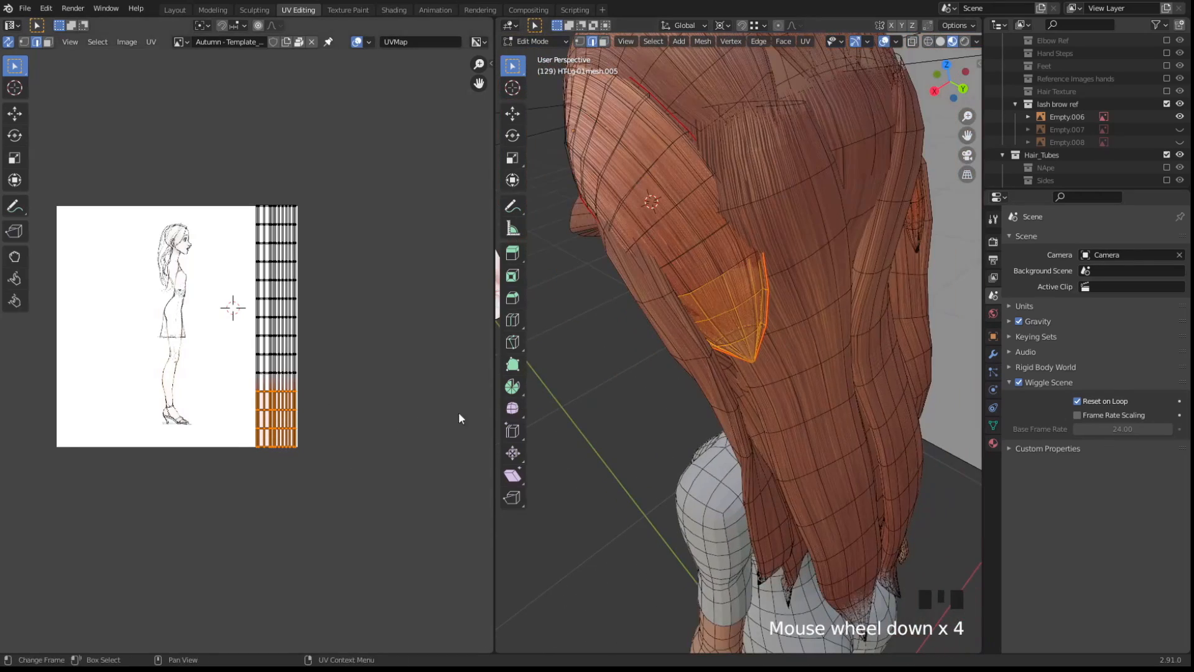
middle_drag(715, 345, 798, 405)
scroll(798, 405, down, 3)
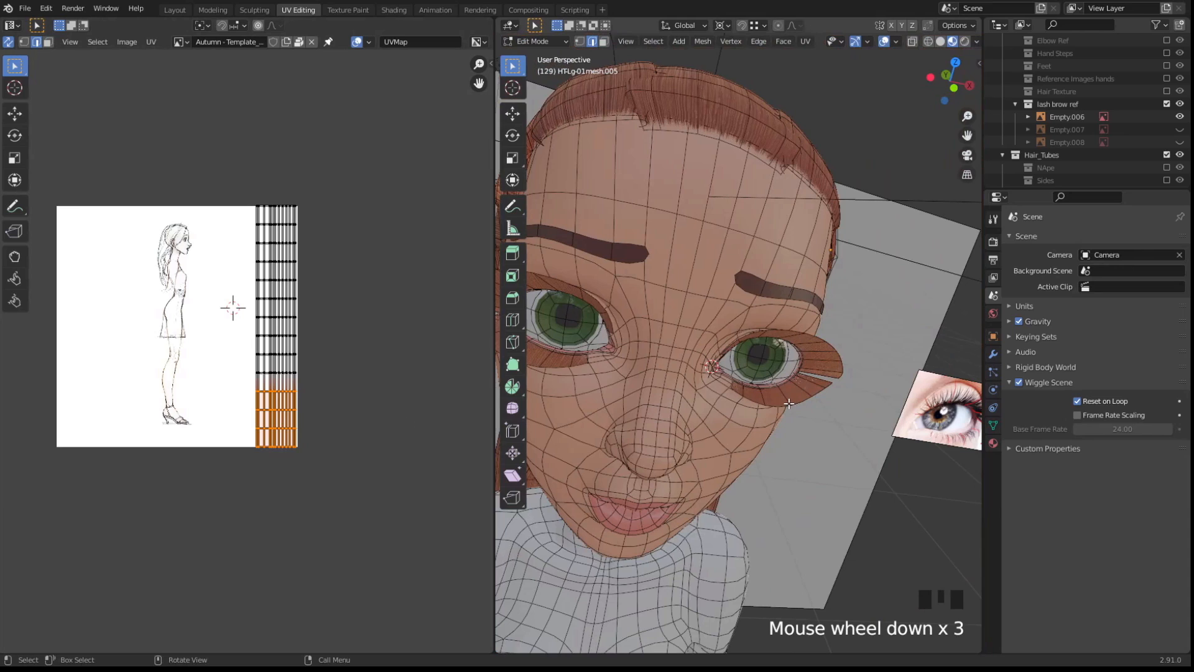
Return to editing the eyelash strips Body-01.001 and examine their strand direction and UV islands against the eye reference
key(Tab)
click(793, 389)
key(Tab)
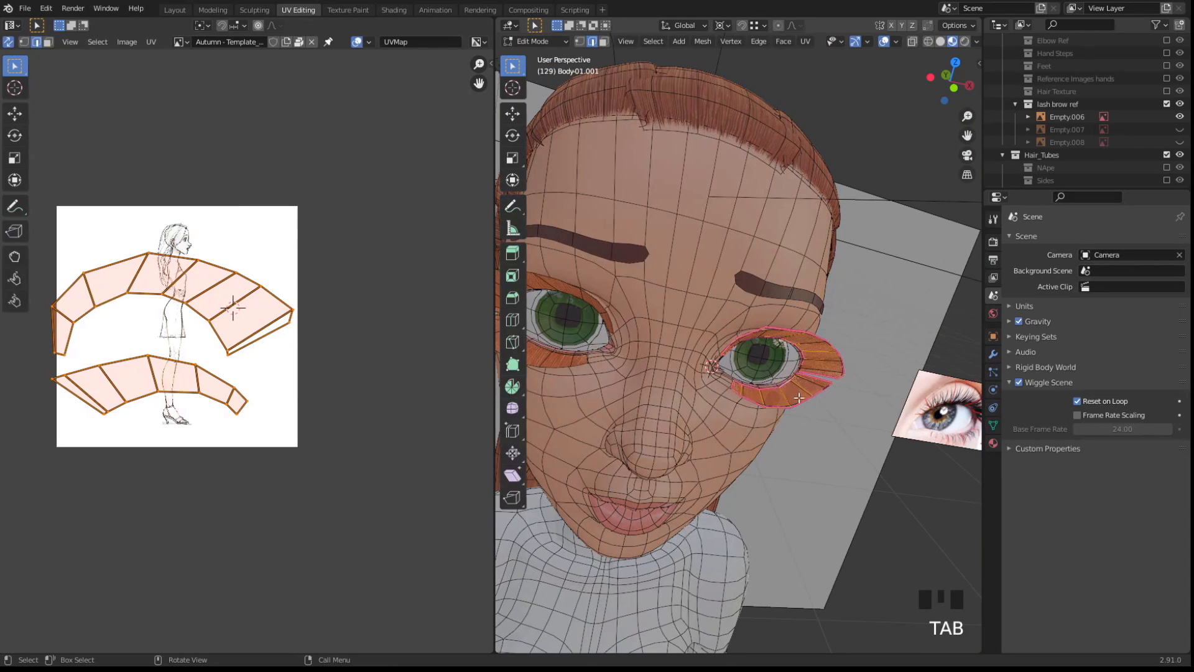
mouse_move(647, 368)
middle_down()
mouse_move(642, 330)
mouse_move(640, 345)
middle_up()
scroll(642, 330, down, 3)
middle_drag(322, 330, 400, 336)
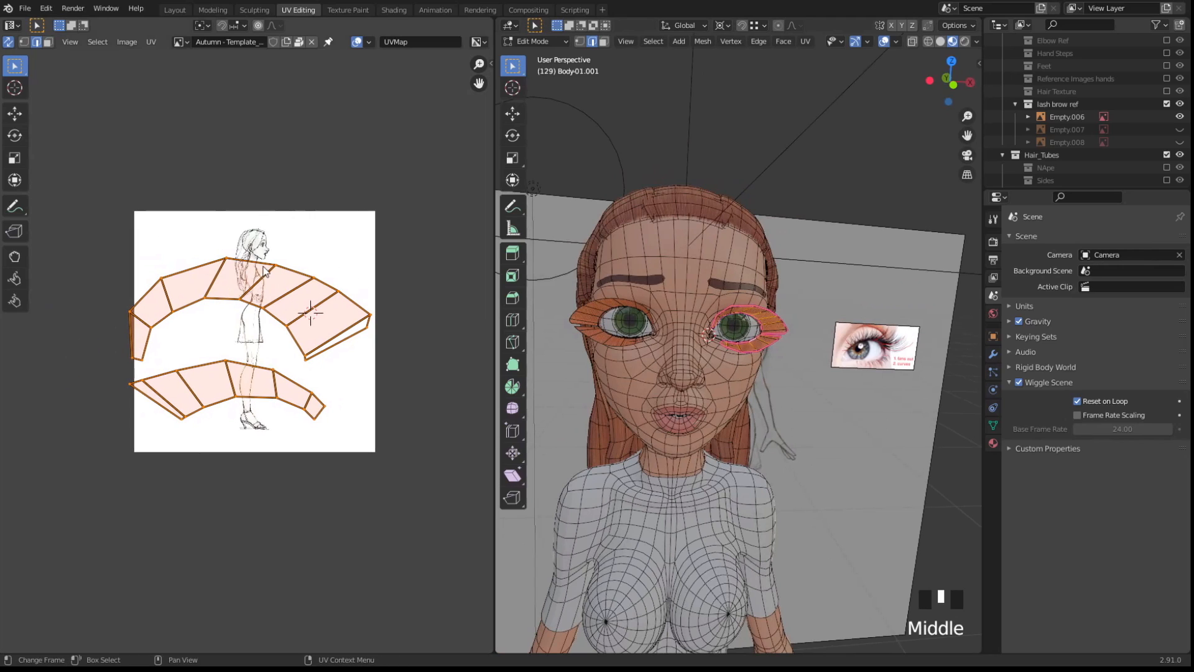
scroll(689, 328, up, 2)
shift+middle_drag(732, 276, 753, 303)
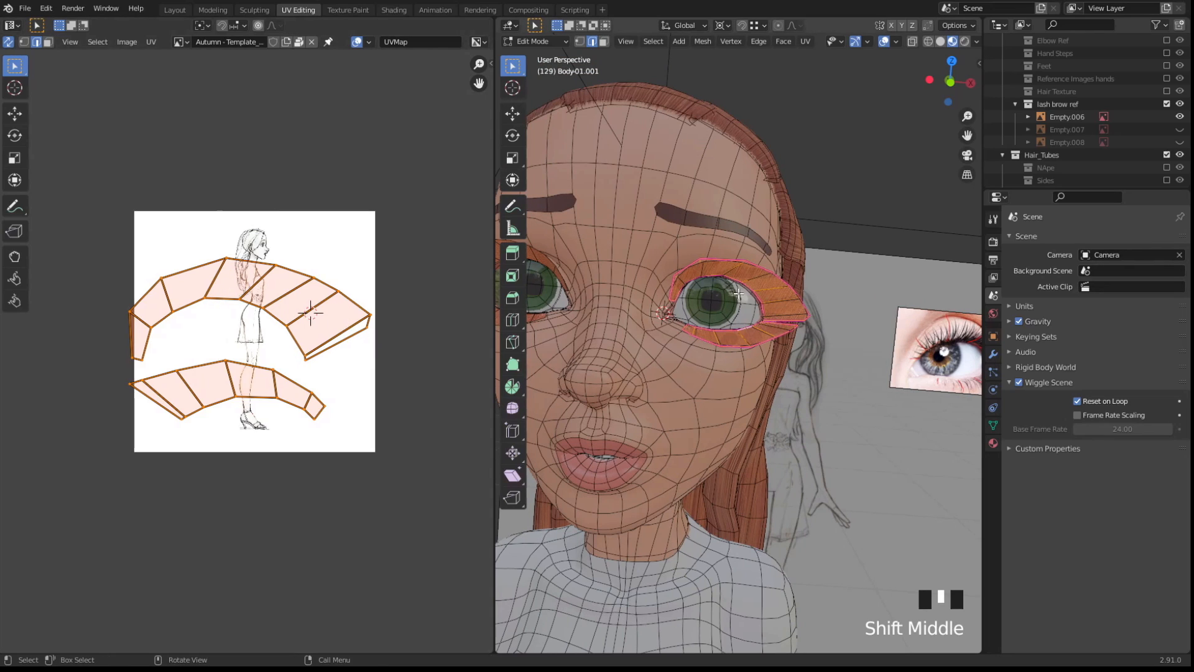
scroll(739, 293, up, 2)
middle_drag(738, 293, 663, 250)
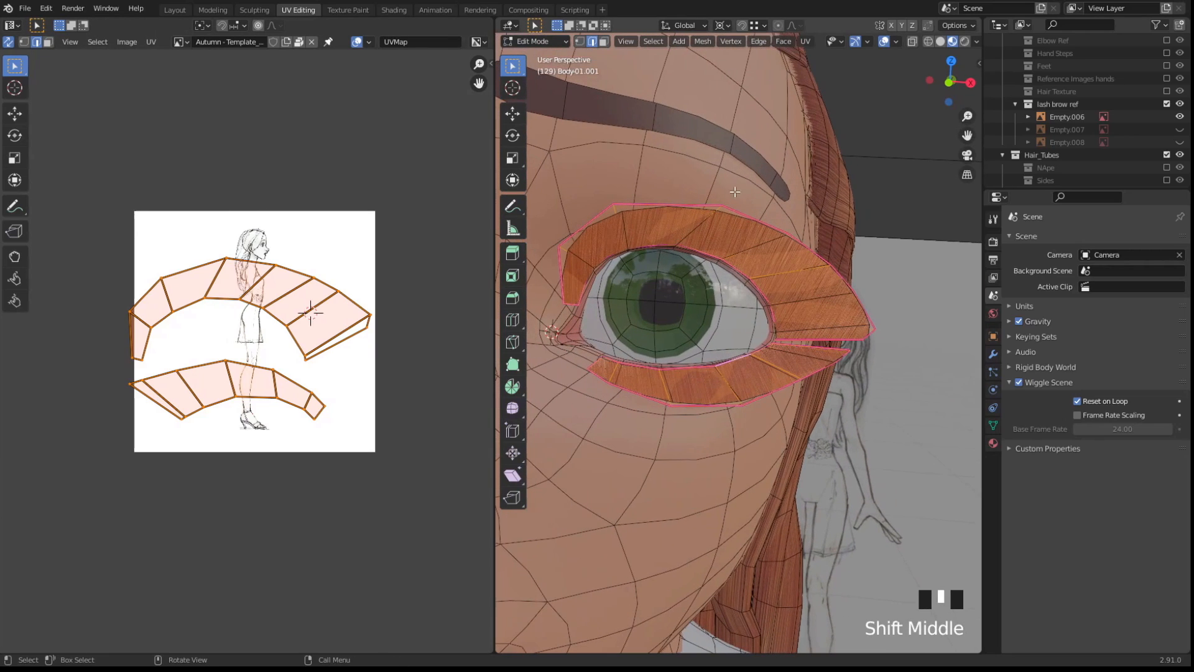
scroll(824, 263, down, 4)
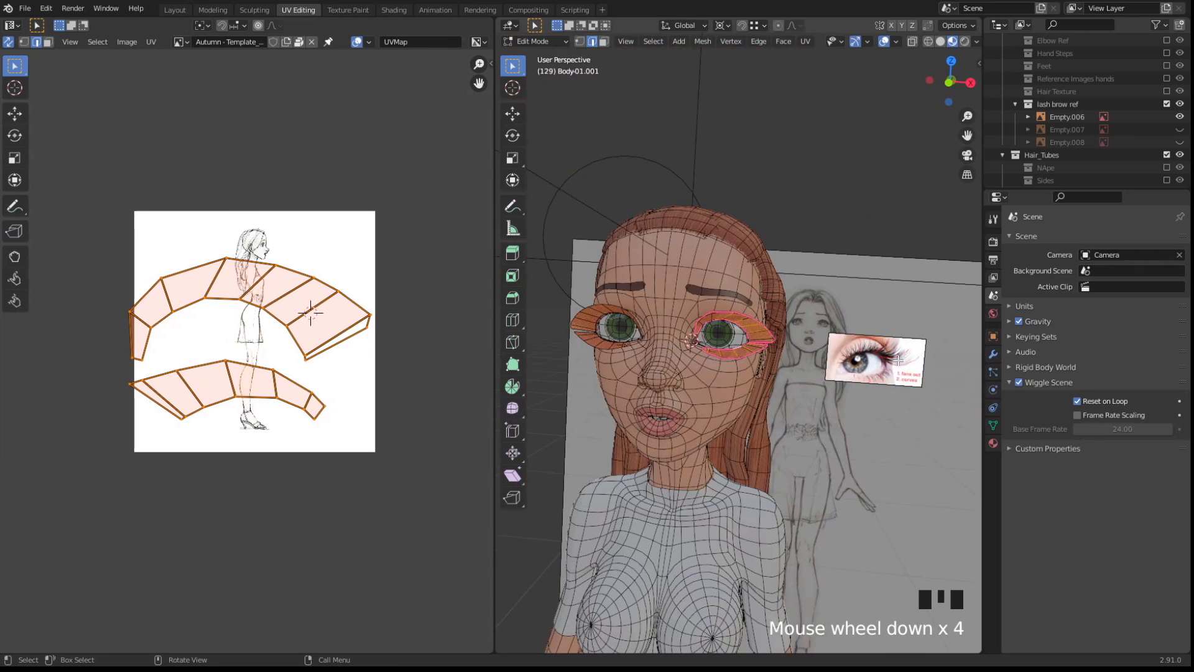
scroll(214, 289, up, 1)
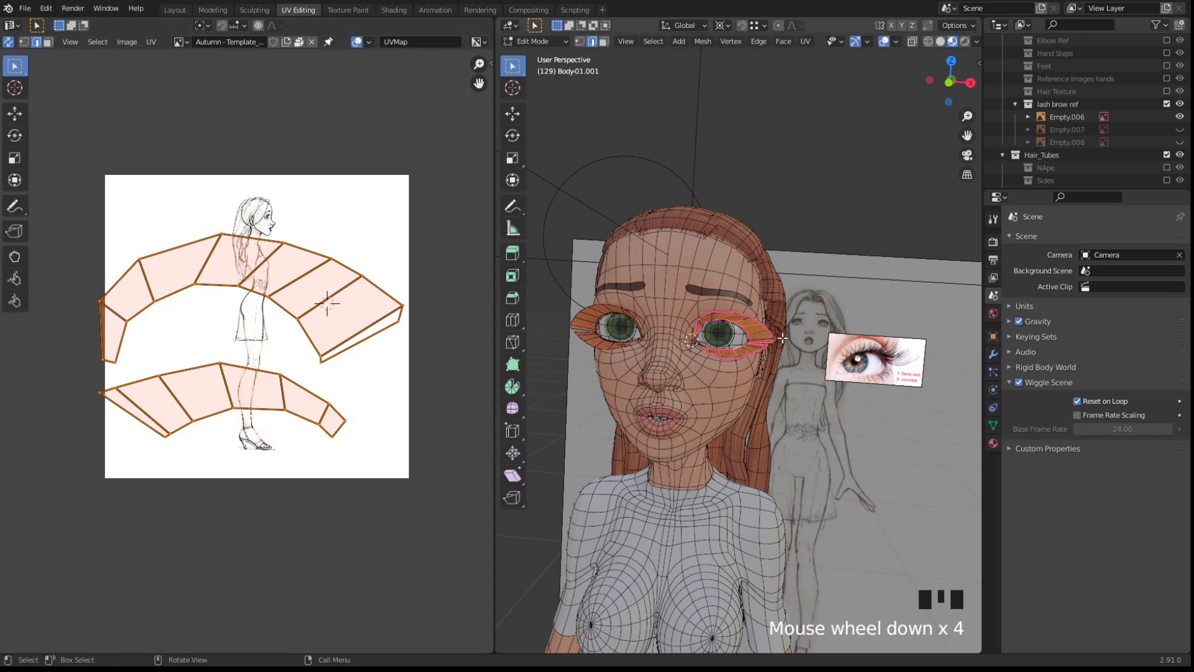
scroll(739, 361, up, 4)
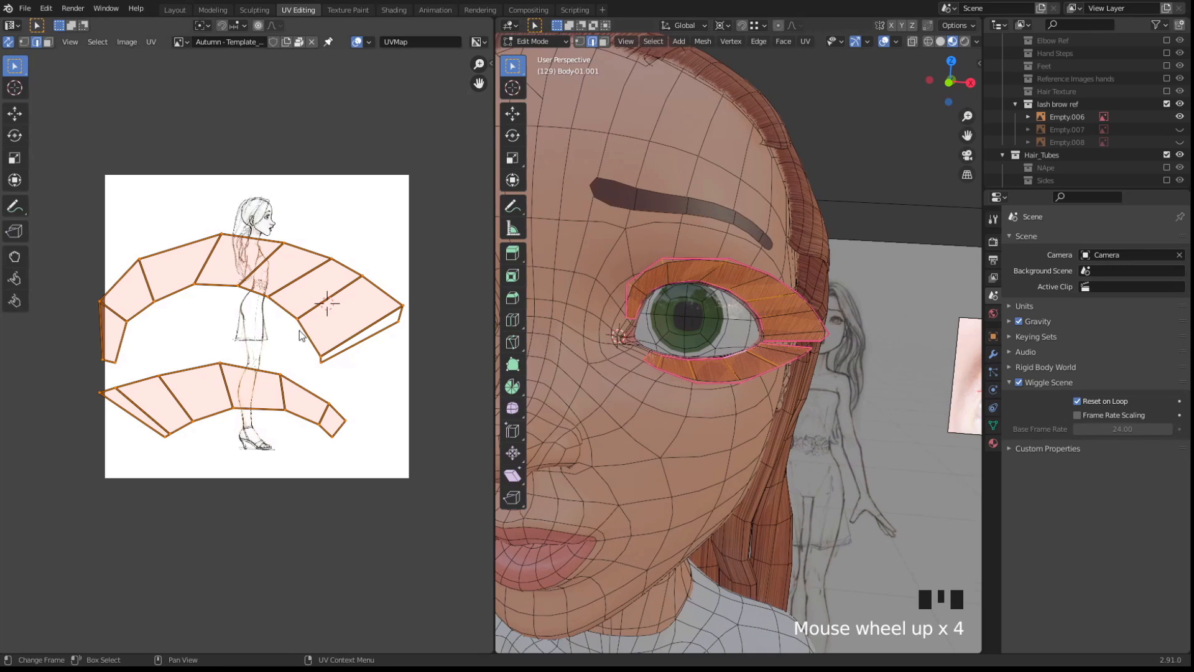
Align the upper and lower edges of the middle quad in the upper lash UV island horizontally
scroll(234, 318, down, 2)
key(1)
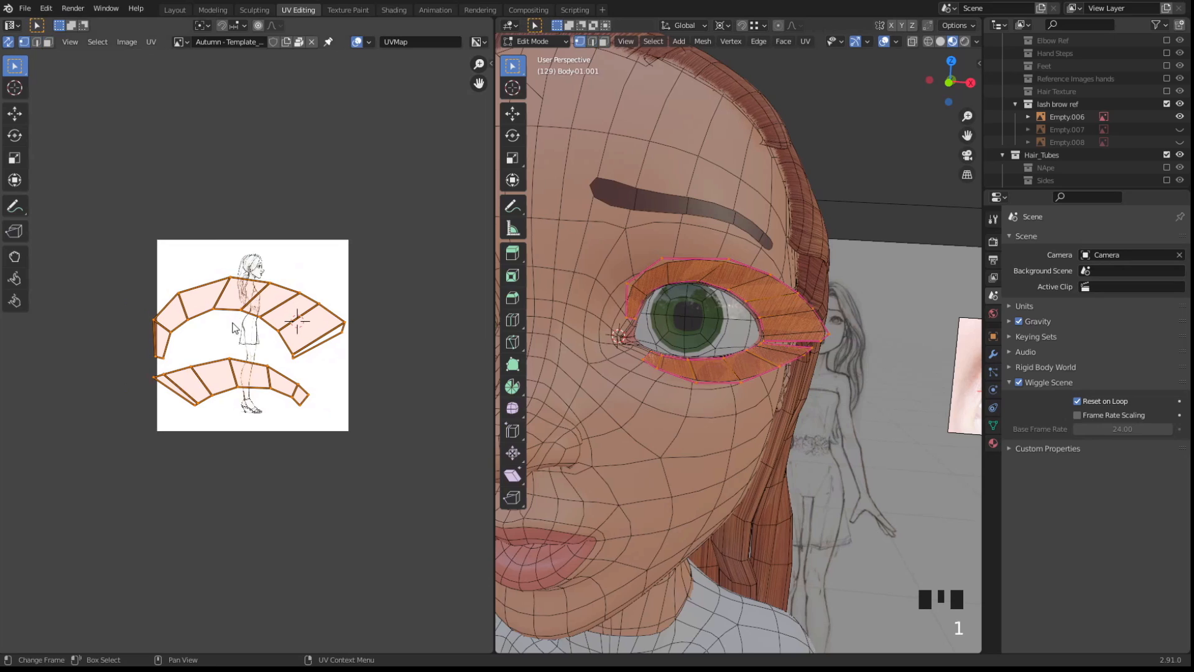
scroll(235, 323, up, 1)
click(158, 166)
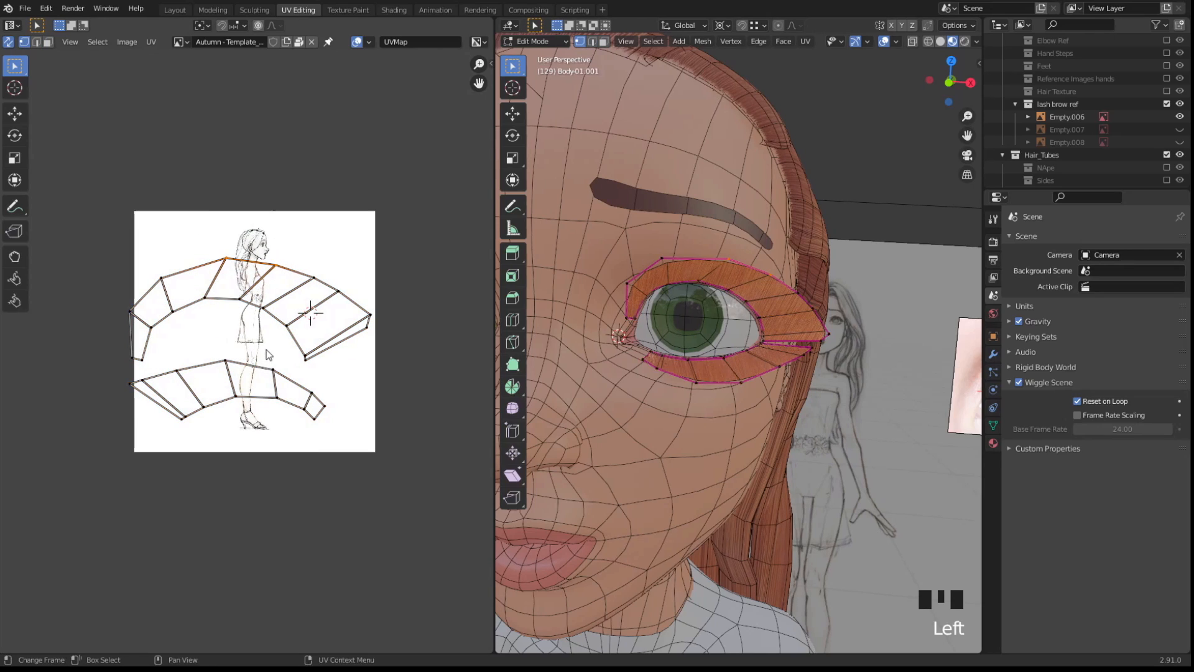
right_click(165, 196)
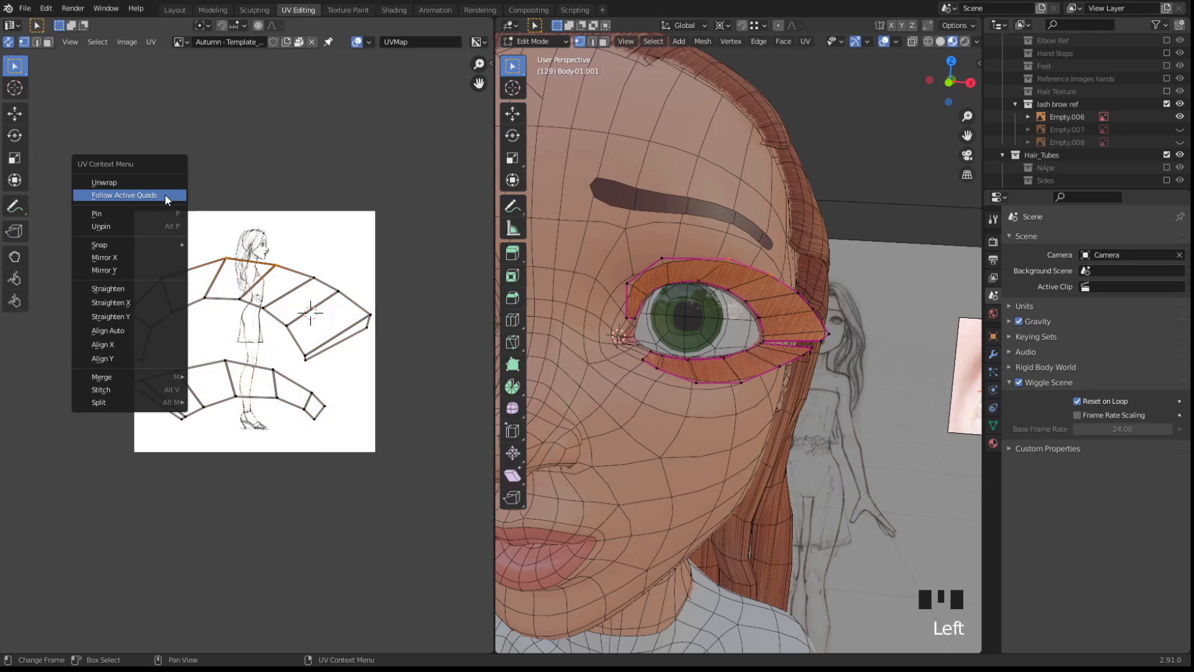
right_click(131, 360)
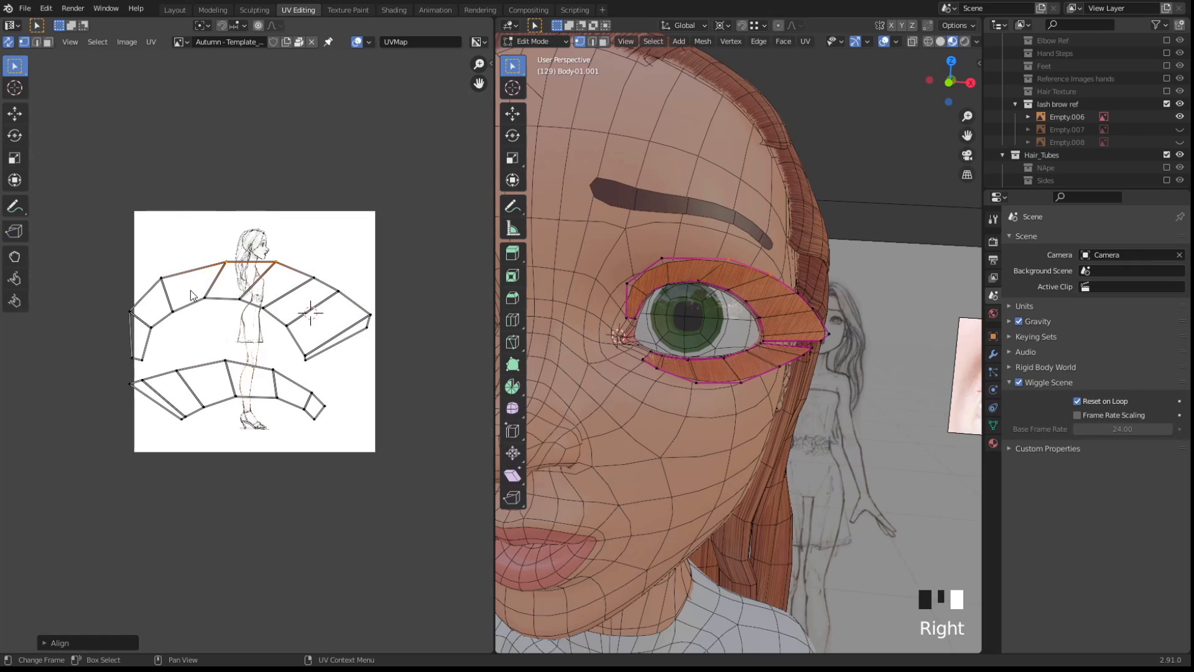
drag(191, 290, 253, 329)
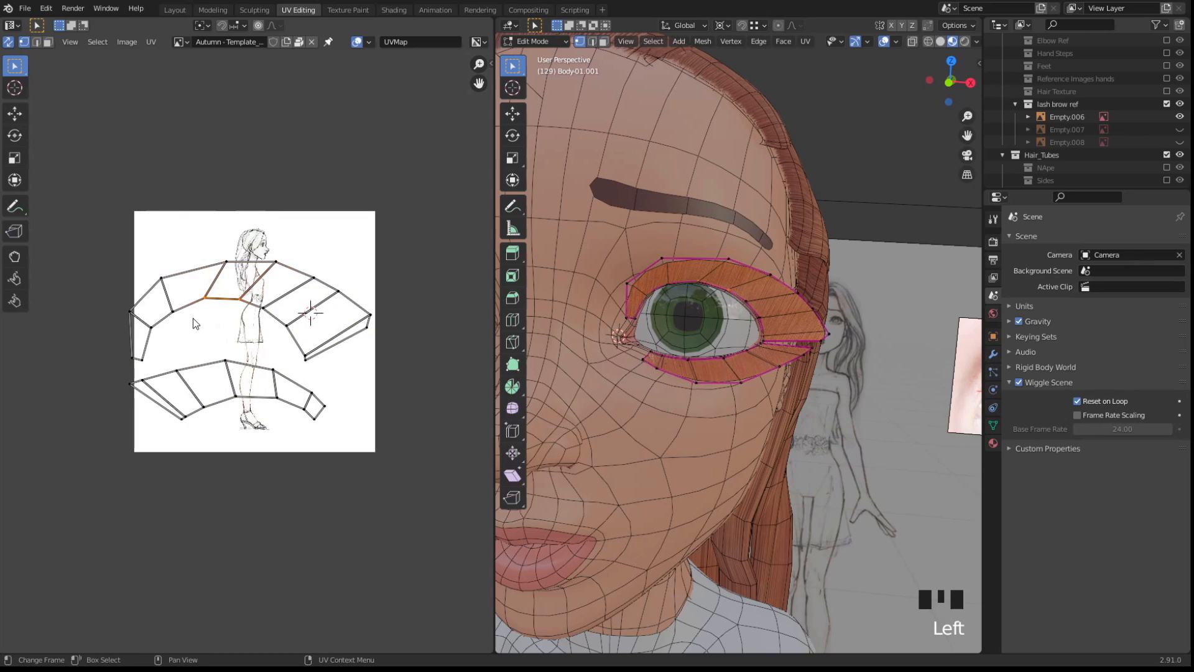
key(shift+r)
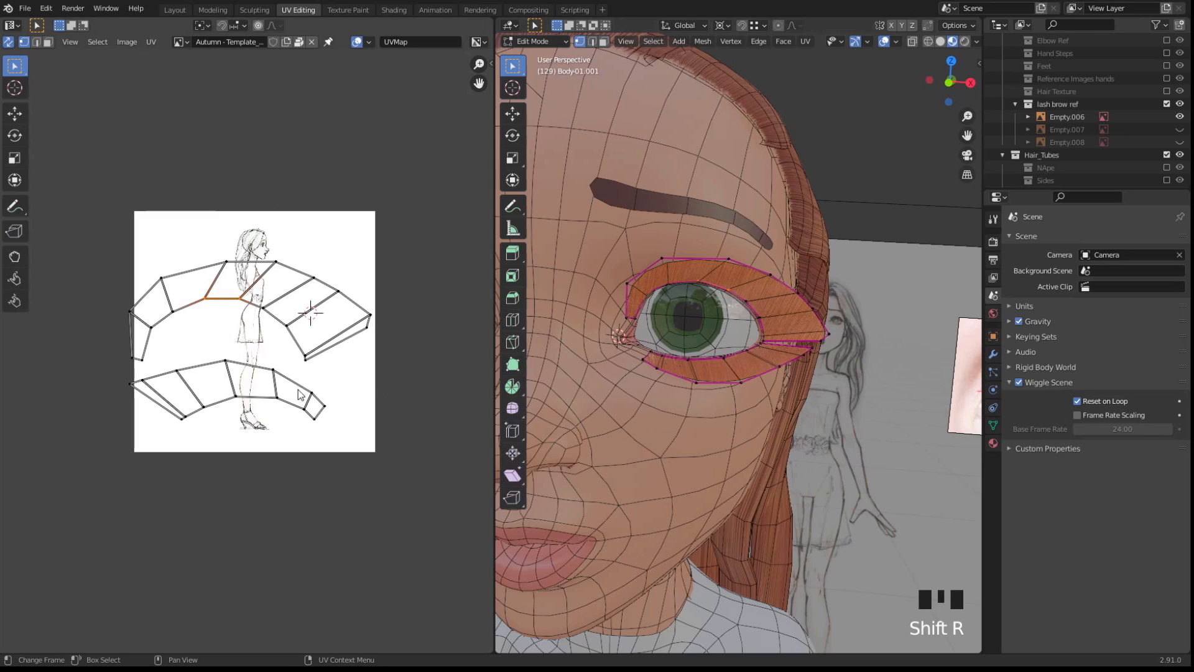
Level the upper and lower edges of the middle quad in the lower lash UV island horizontally
scroll(257, 392, up, 1)
key(b)
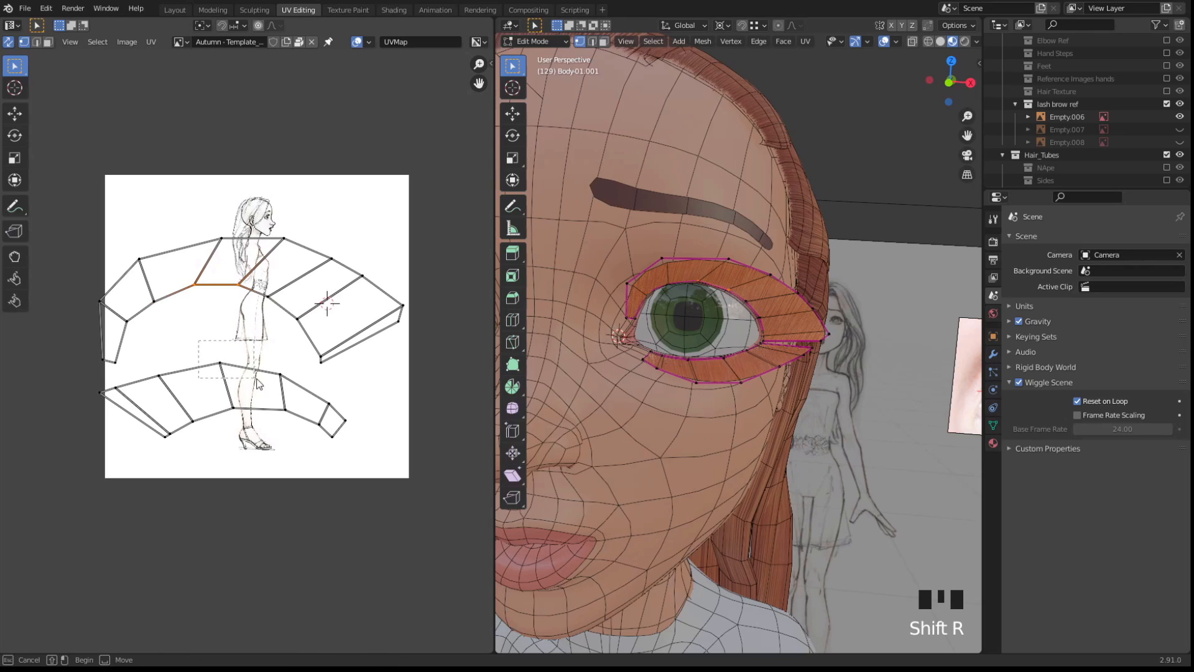
drag(285, 384, 288, 386)
key(shift+r)
key(b)
drag(206, 385, 310, 435)
key(shift+r)
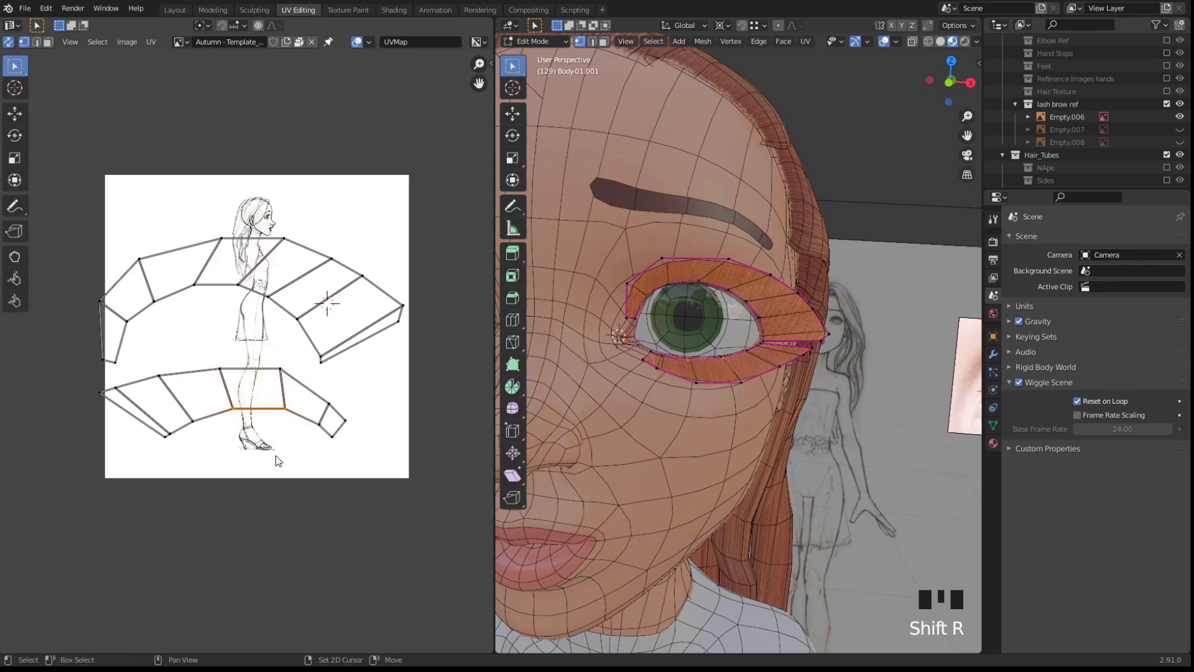
Align both side edges of the upper island's middle quad vertically to make it a rectangle
drag(164, 237, 204, 311)
shift+drag(198, 224, 234, 255)
right_drag(155, 295, 143, 281)
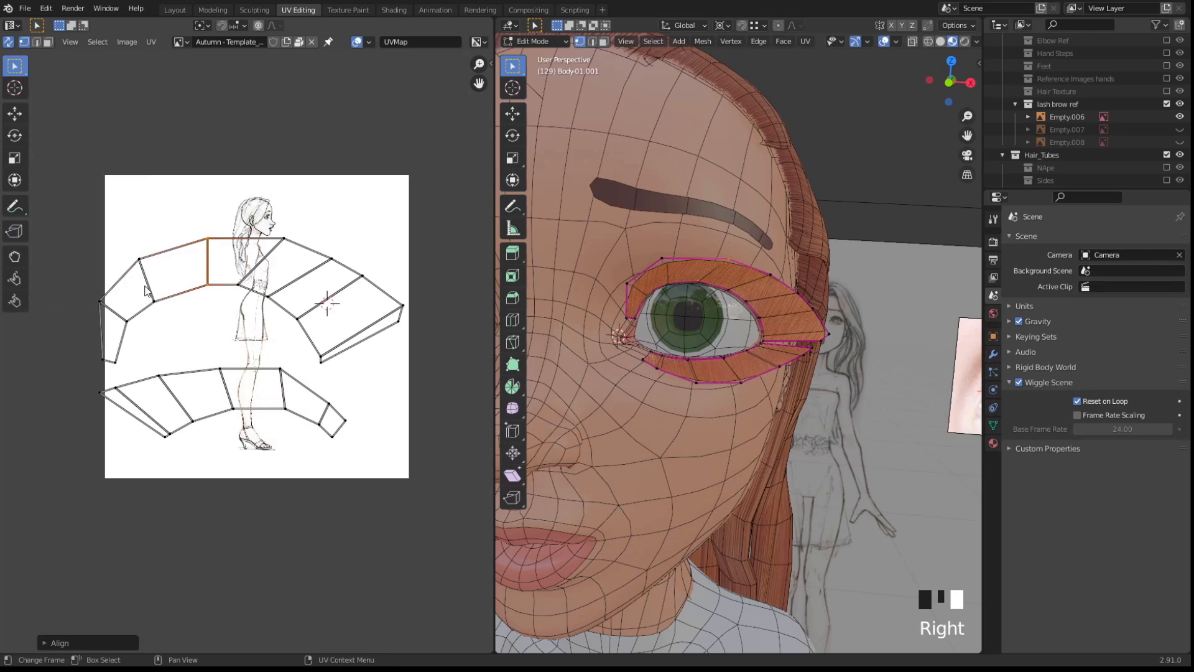
drag(266, 221, 297, 253)
shift+drag(226, 268, 250, 306)
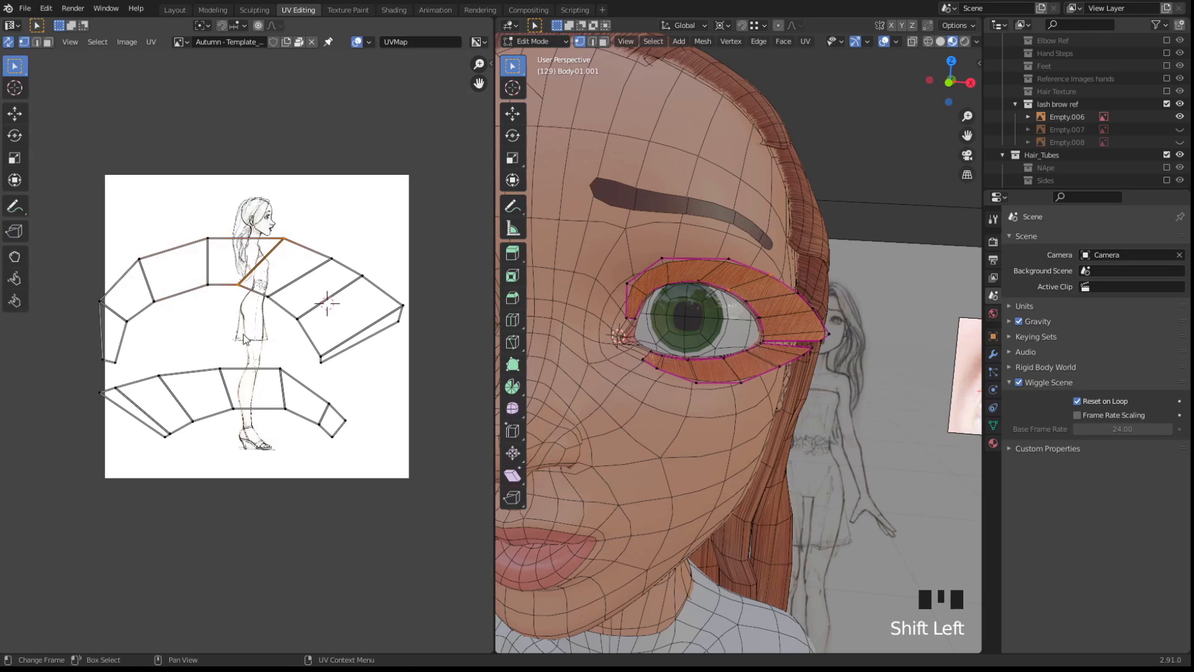
key(shift+r)
Align both side edges of the lower island's middle quad vertically to make it a rectangle
drag(199, 338, 251, 426)
key(shift+r)
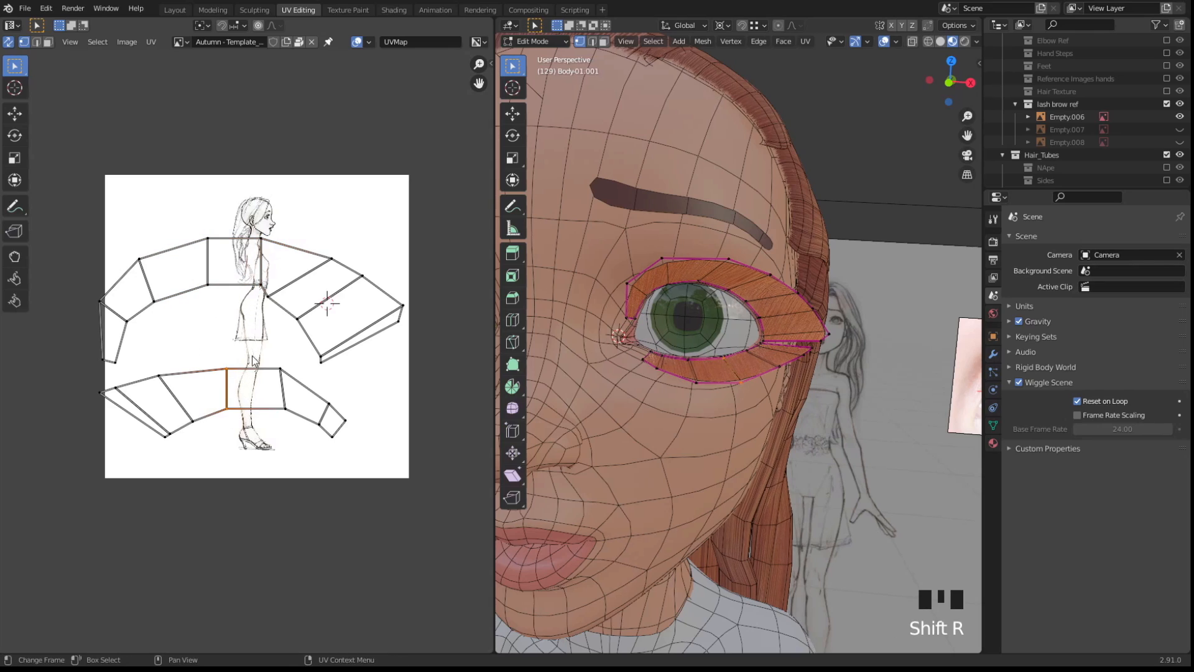
drag(257, 341, 296, 432)
key(shift+r)
Straighten the upper lash UV island with Follow Active Quads, using its rectangular middle face as the active quad
key(3)
click(239, 265)
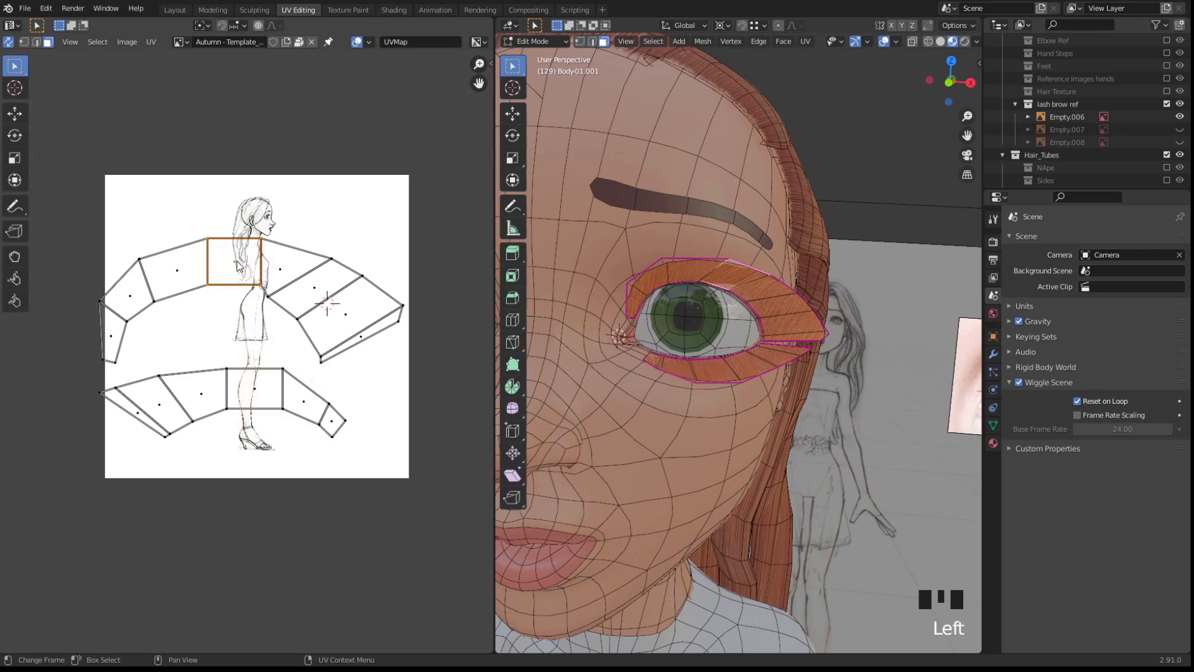
key(l)
right_click(236, 261)
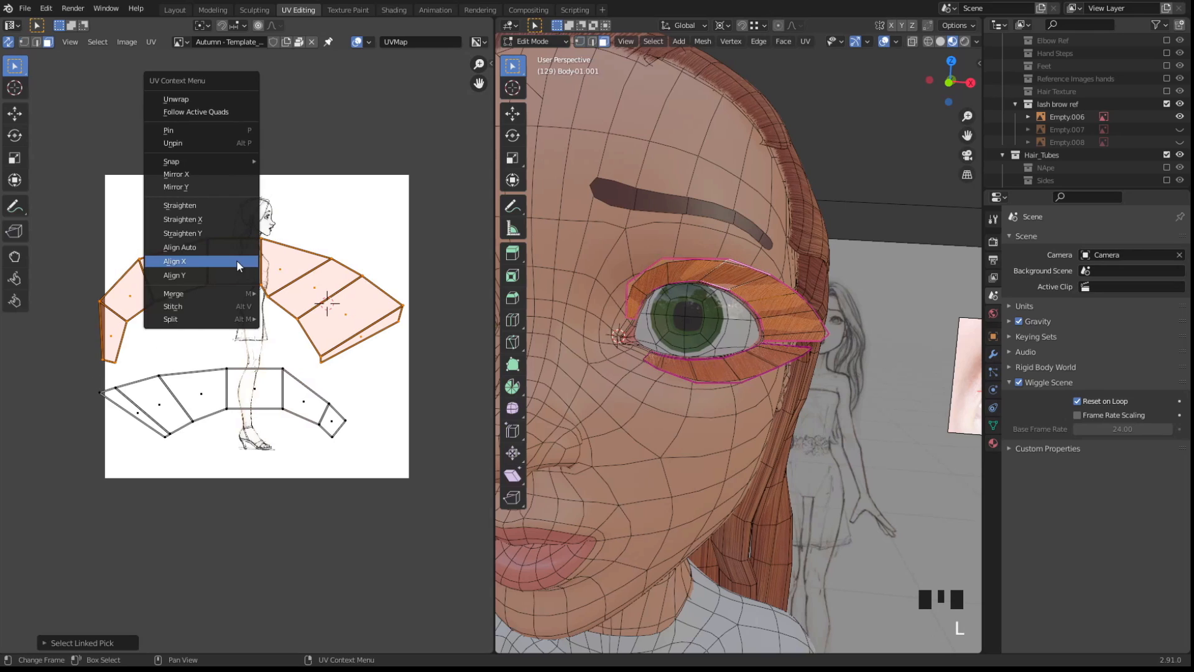
click(201, 112)
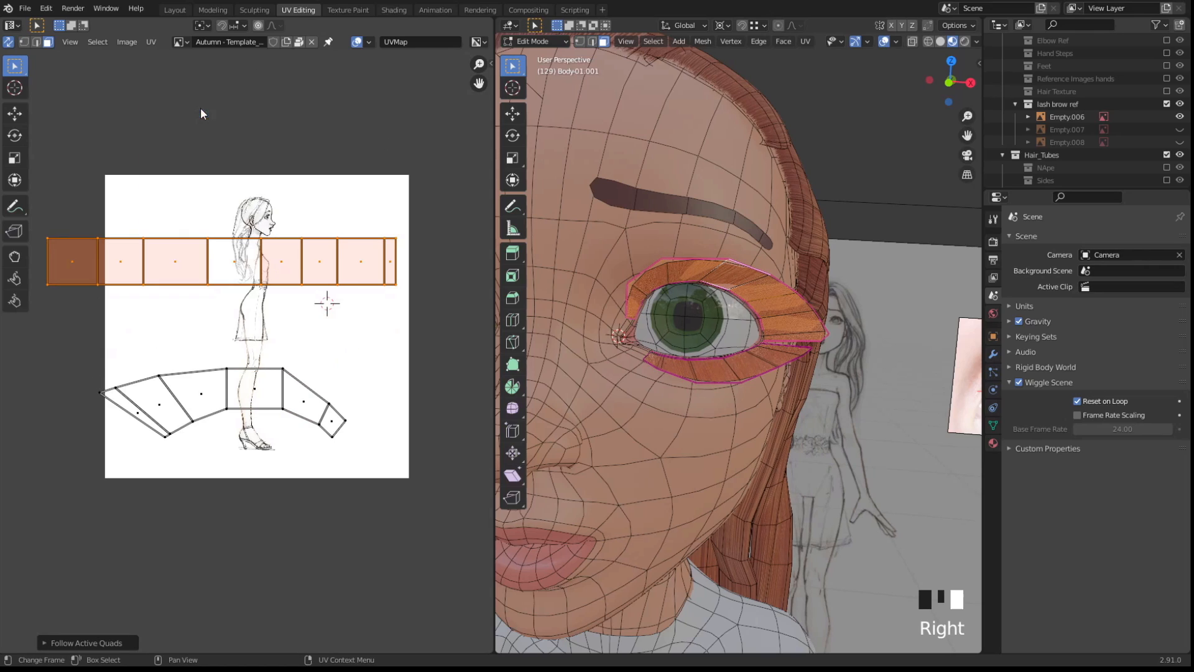
Straighten the lower lash UV island with Follow Active Quads from its rectangular middle face
click(258, 388)
key(l)
right_click(256, 387)
click(256, 386)
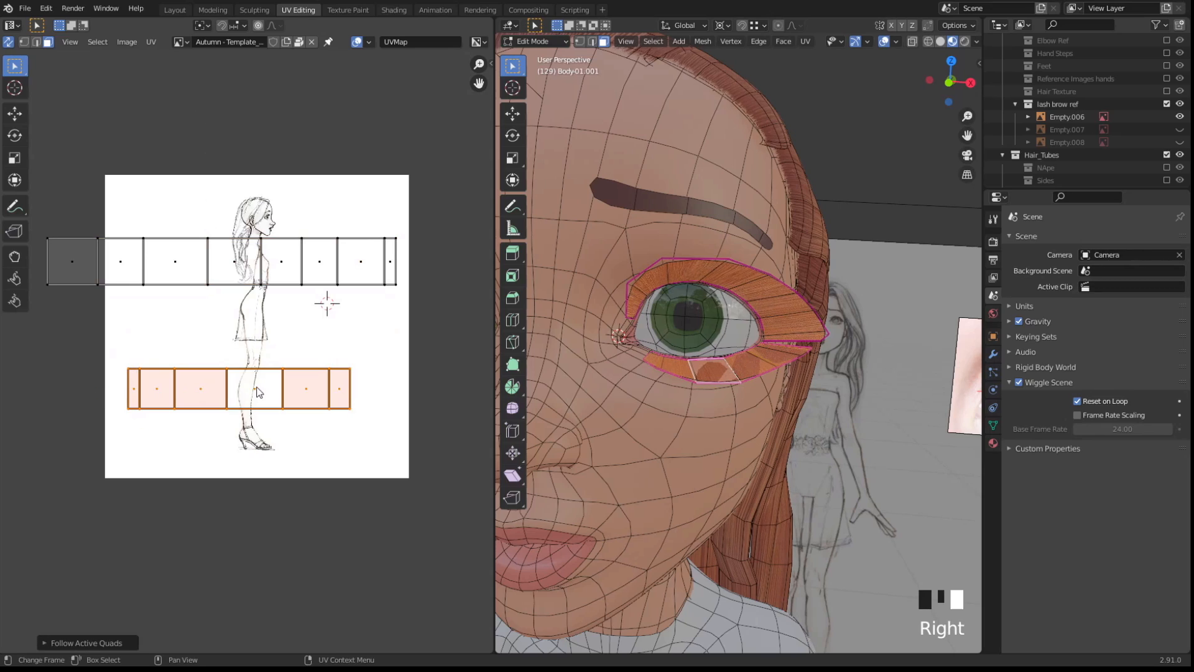
Move the straightened lower lash UV strip up beside the end of the upper strip so both form one row
scroll(249, 352, down, 2)
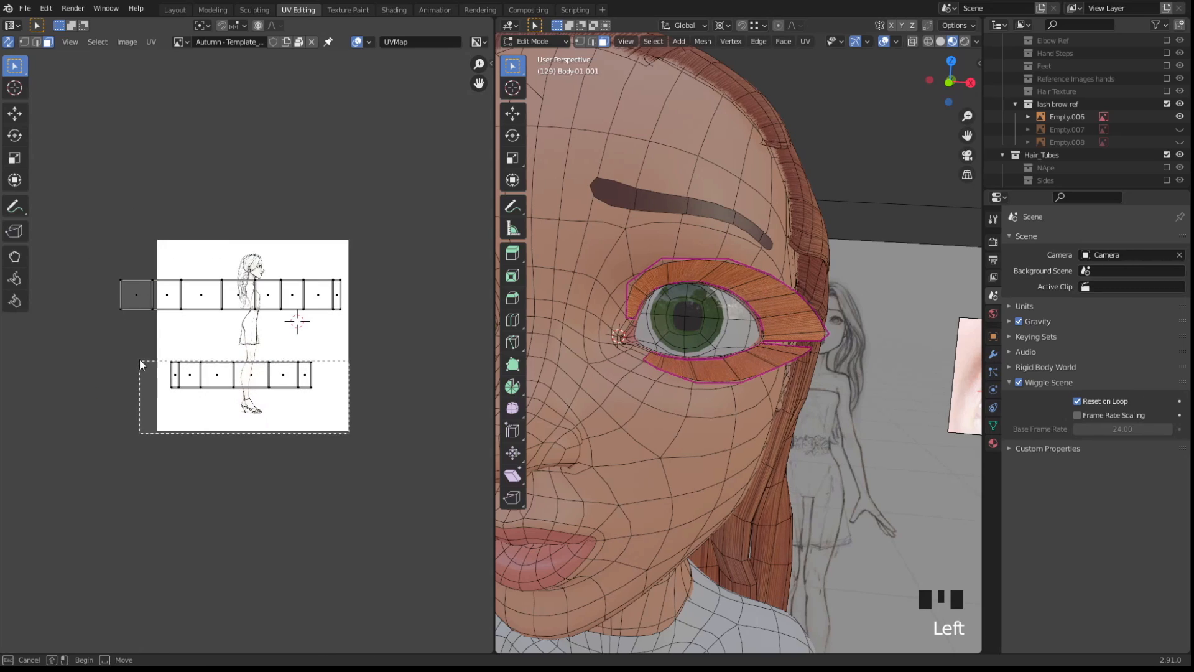
key(g)
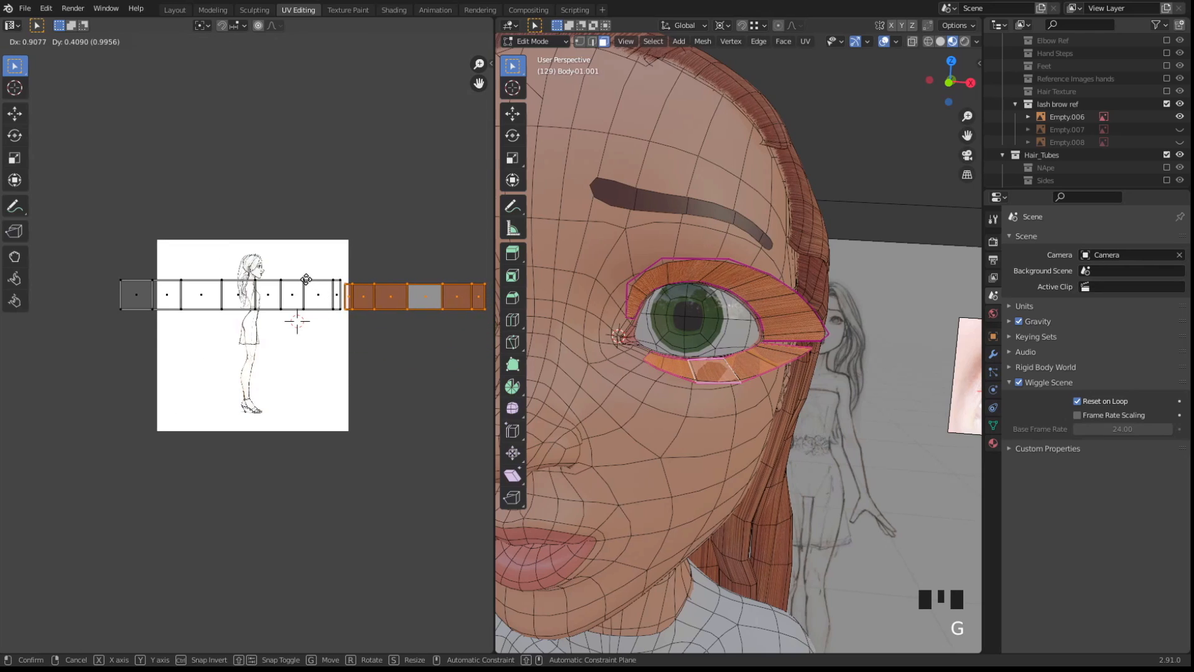
click(306, 284)
middle_drag(365, 358, 322, 373)
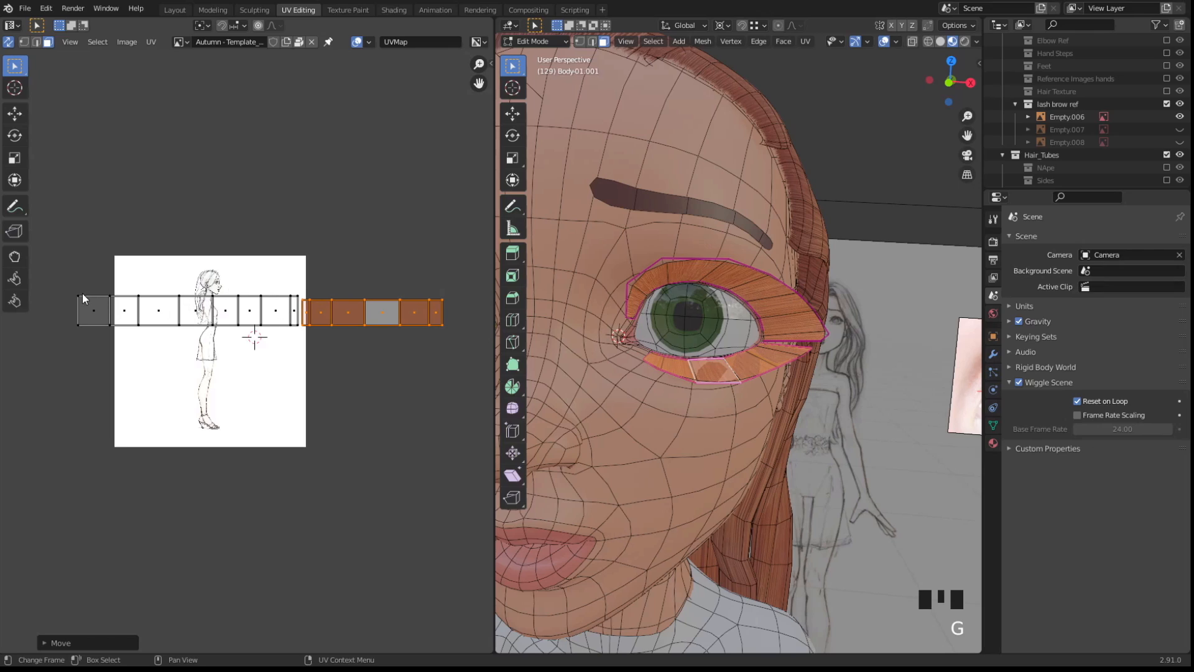
drag(69, 285, 301, 304)
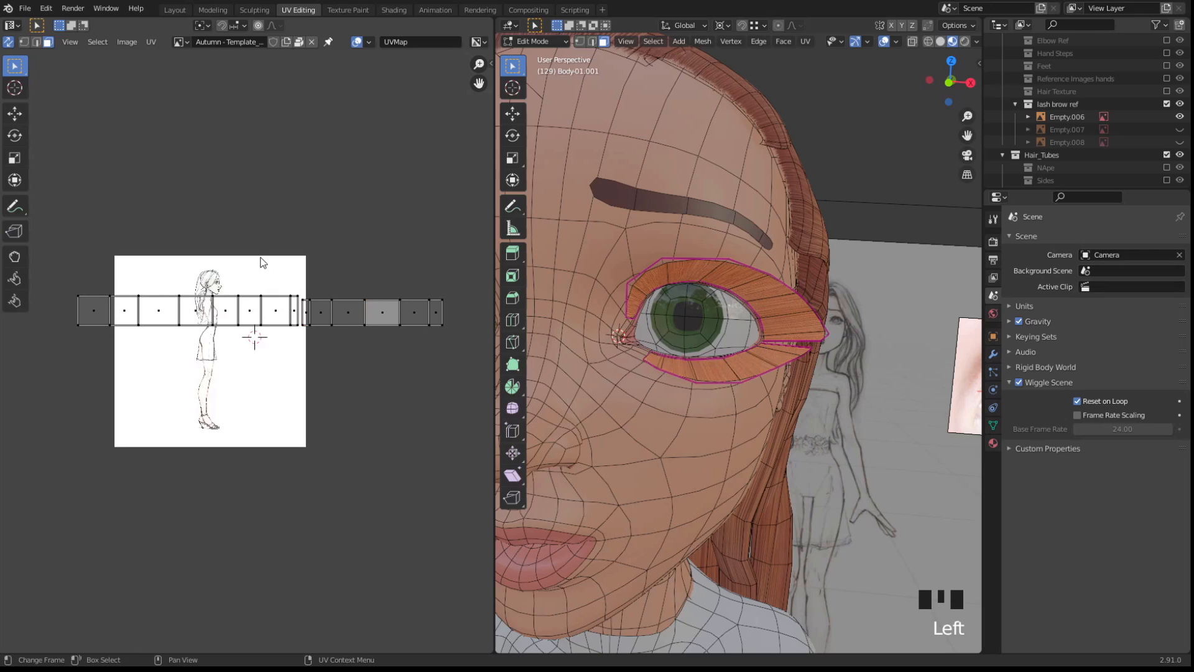
key(1)
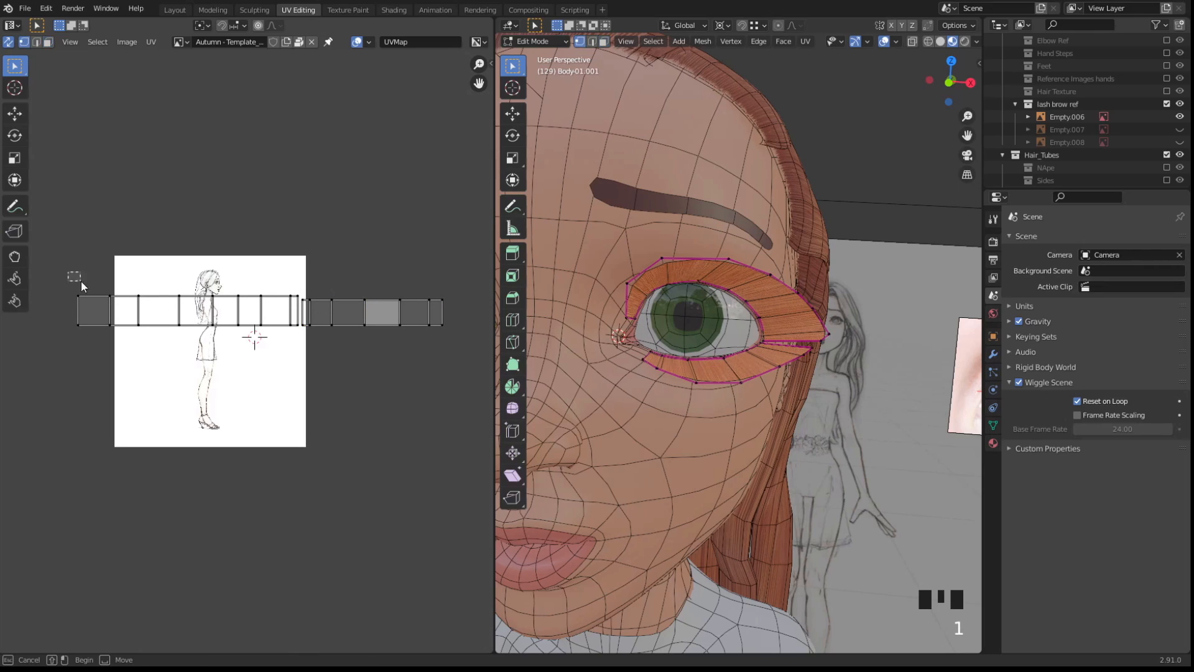
drag(68, 271, 301, 304)
drag(68, 240, 351, 311)
click(336, 261)
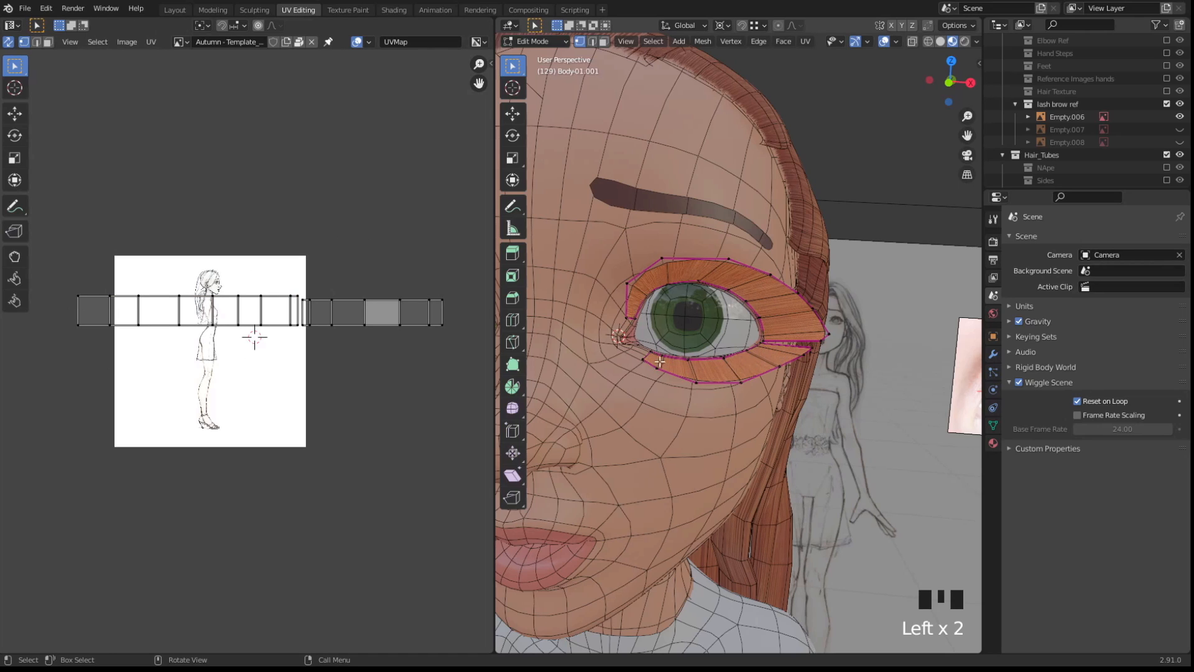
Scale both lash UV strips down together and move them to the bottom of the image, over the figure's feet
drag(56, 262, 471, 396)
key(s)
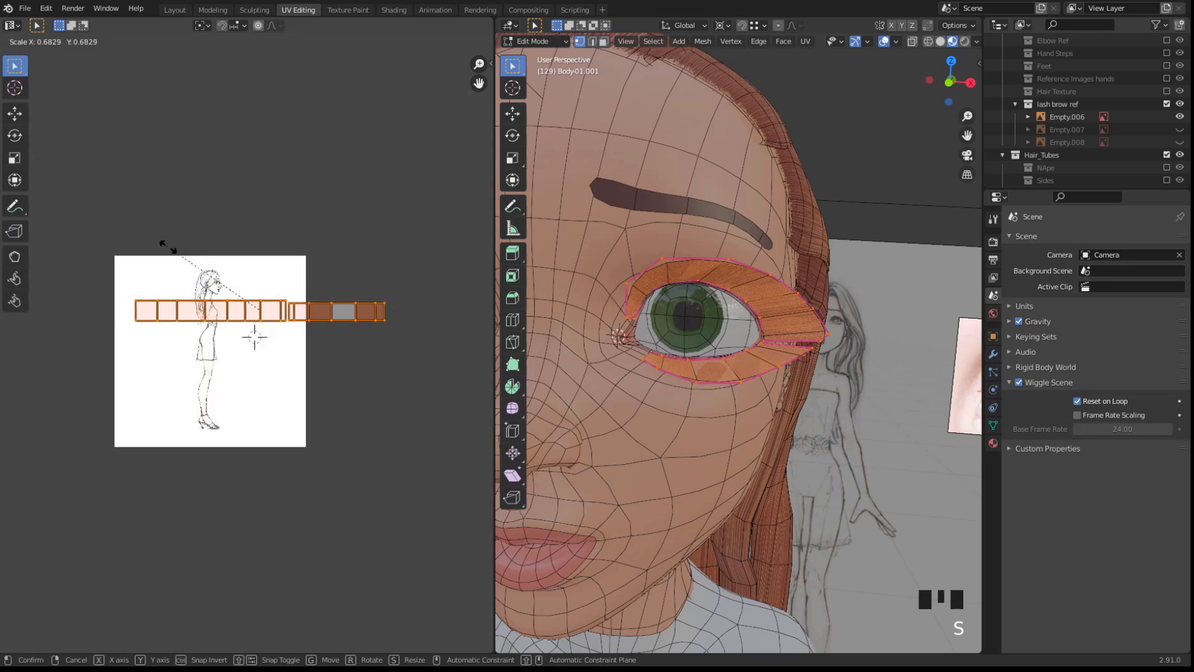
click(185, 267)
key(g)
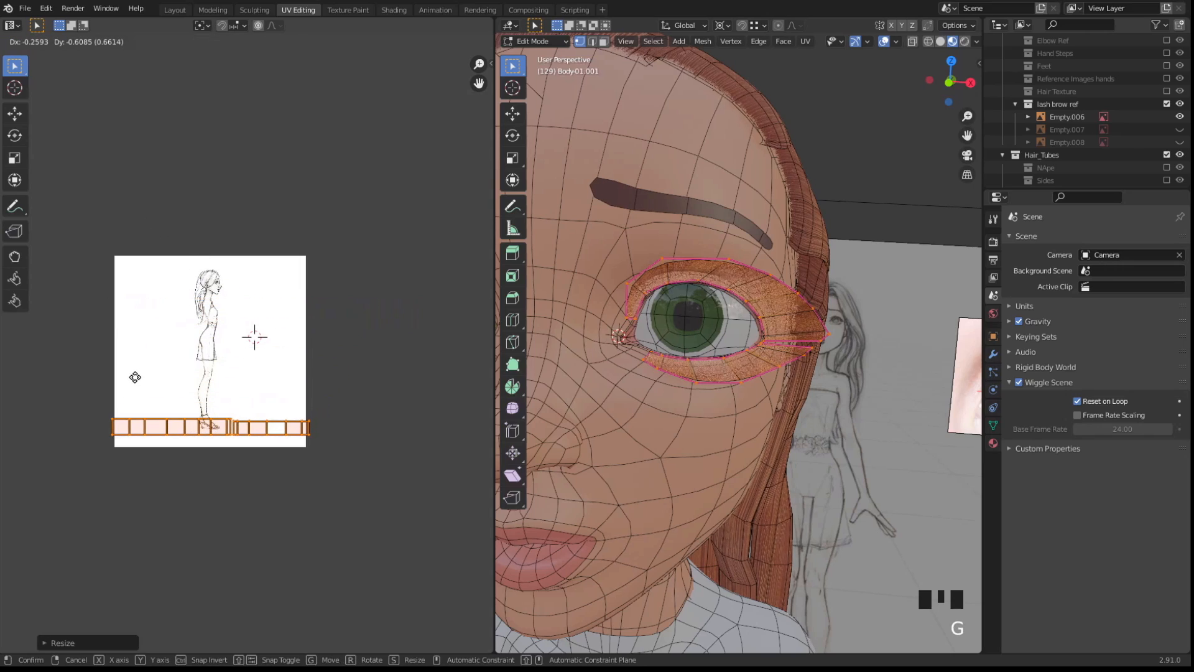
click(135, 372)
Fine-tune the scale and position of the row of lash UV strips until it spans the image width
key(s)
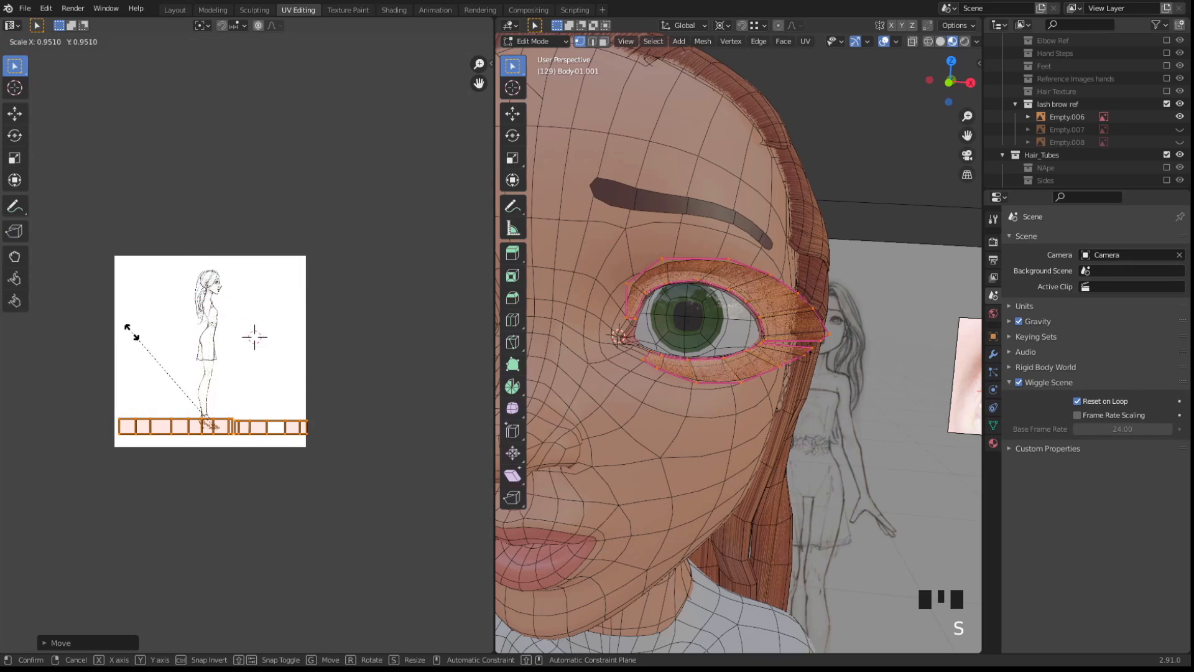
click(132, 335)
key(g)
click(130, 337)
key(s)
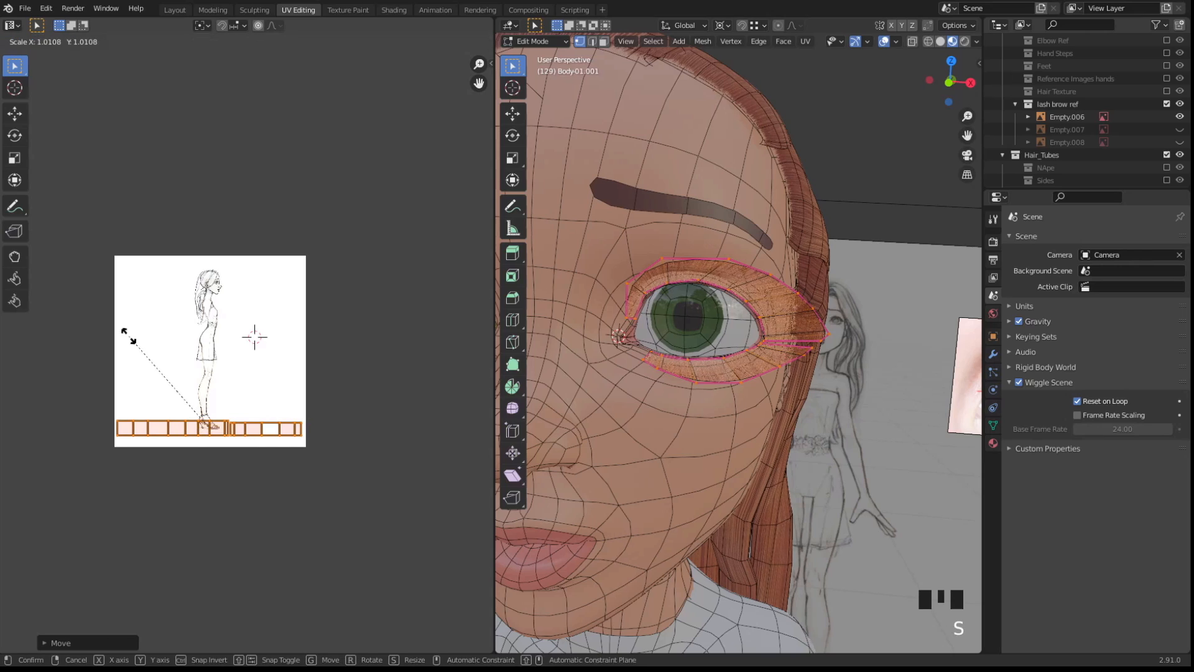
click(127, 334)
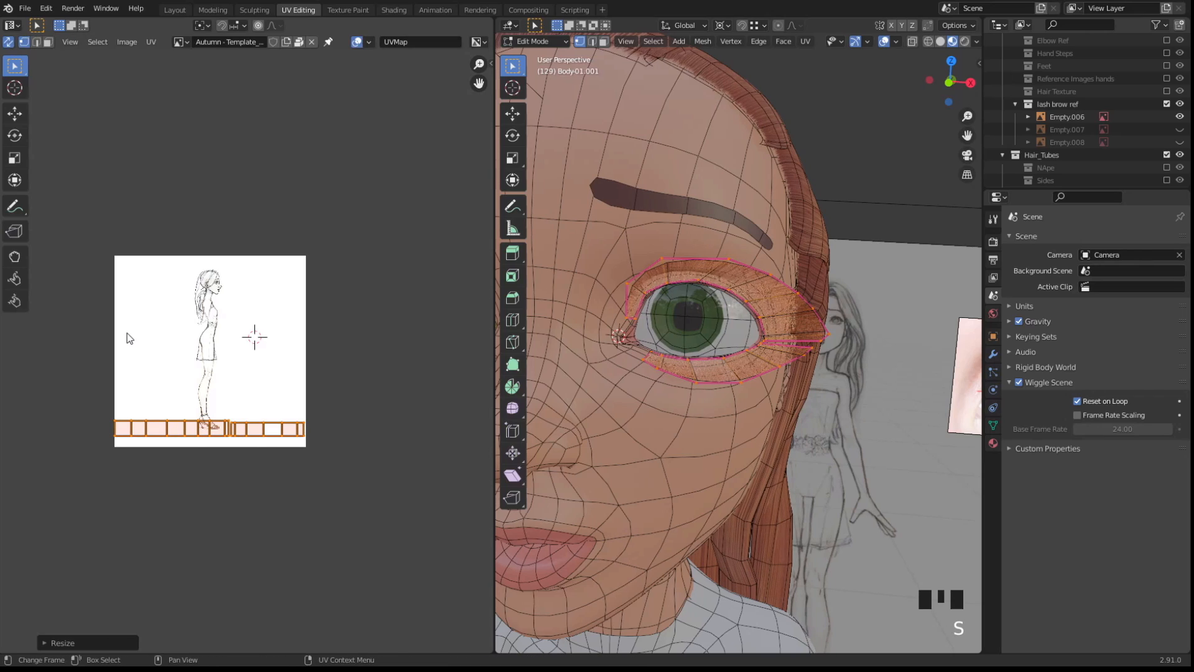
key(g)
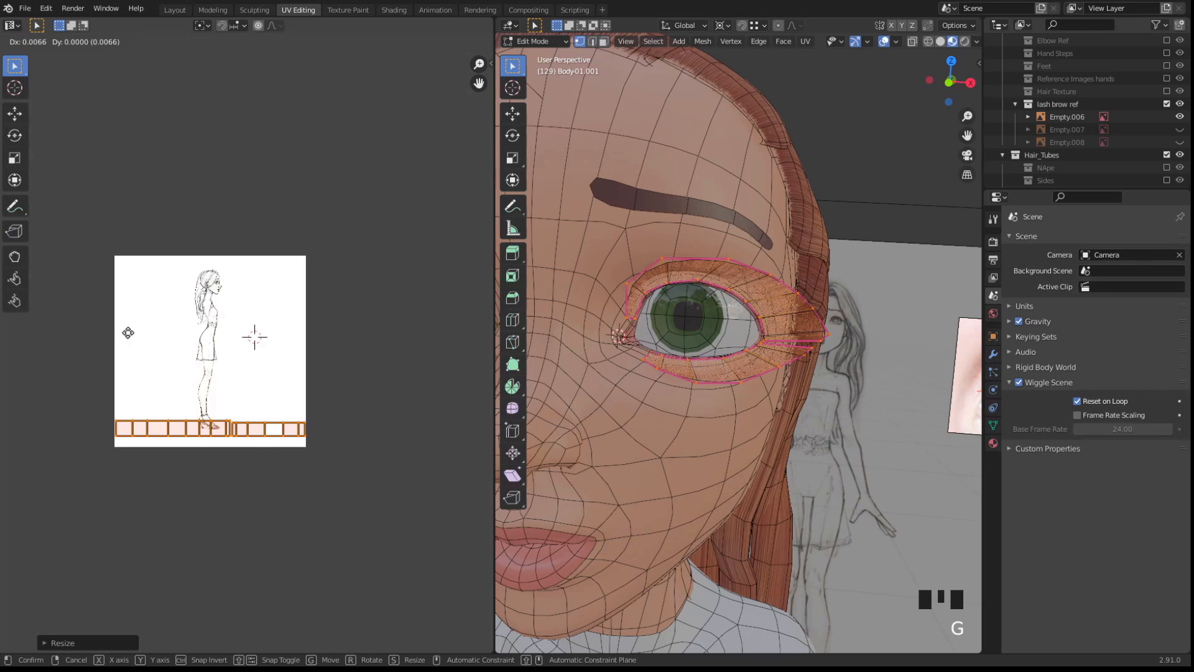
click(128, 333)
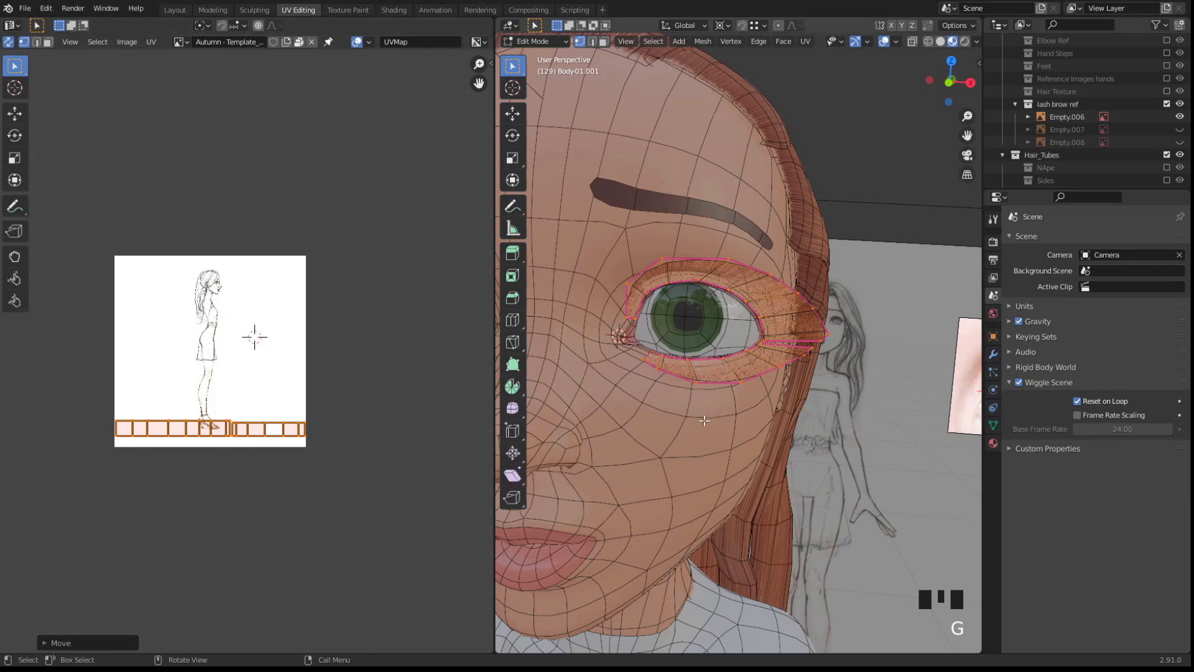
Examine the lash strands around the eye up close with the overlays hidden
key(shift+alt+z)
scroll(691, 430, up, 2)
middle_drag(682, 432, 608, 245)
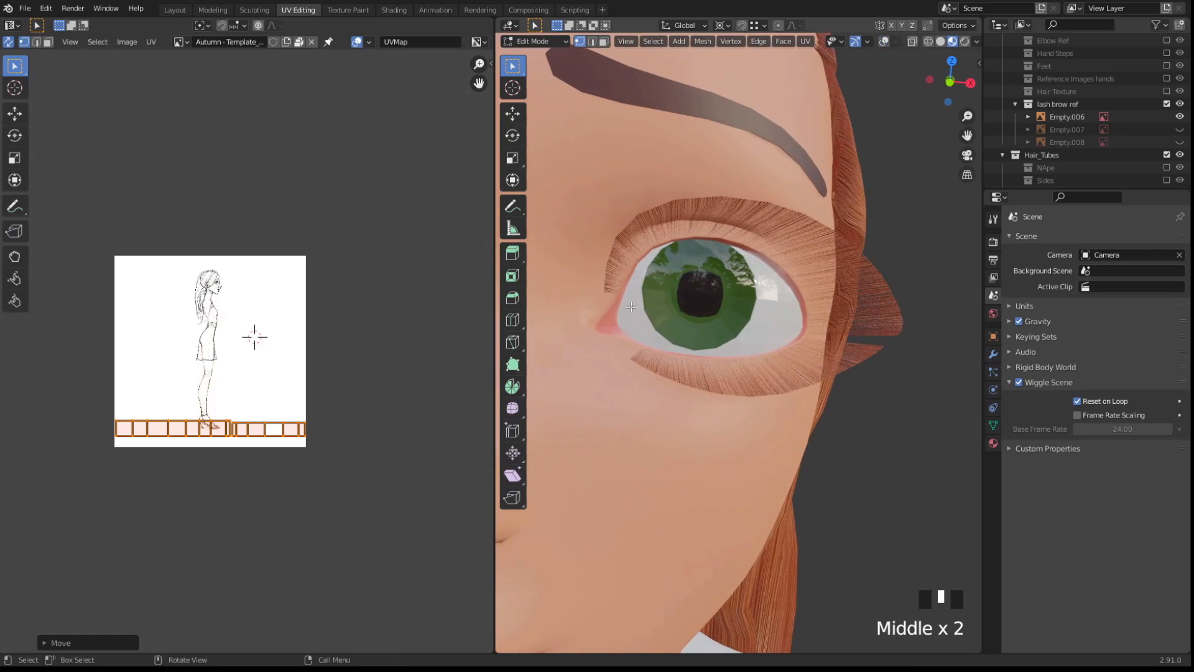
Return the lash strips to Object Mode and set their Subdivision modifier's viewport level to 2, comparing the lashes without overlays
key(Tab)
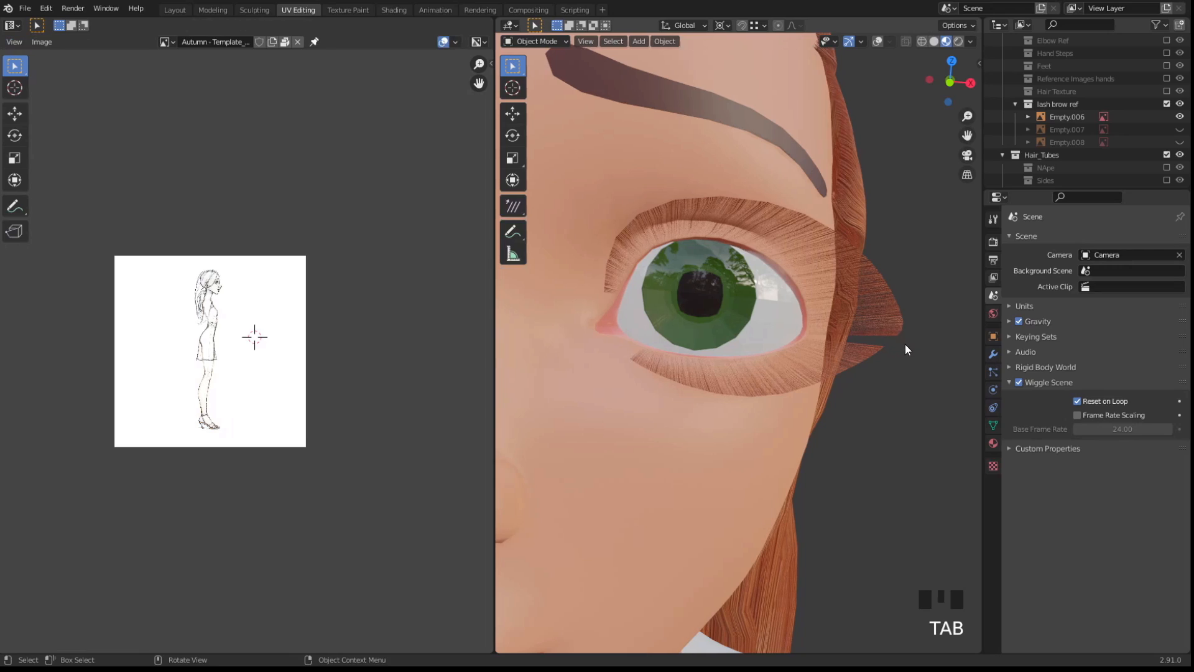
click(887, 328)
key(shift+alt+z)
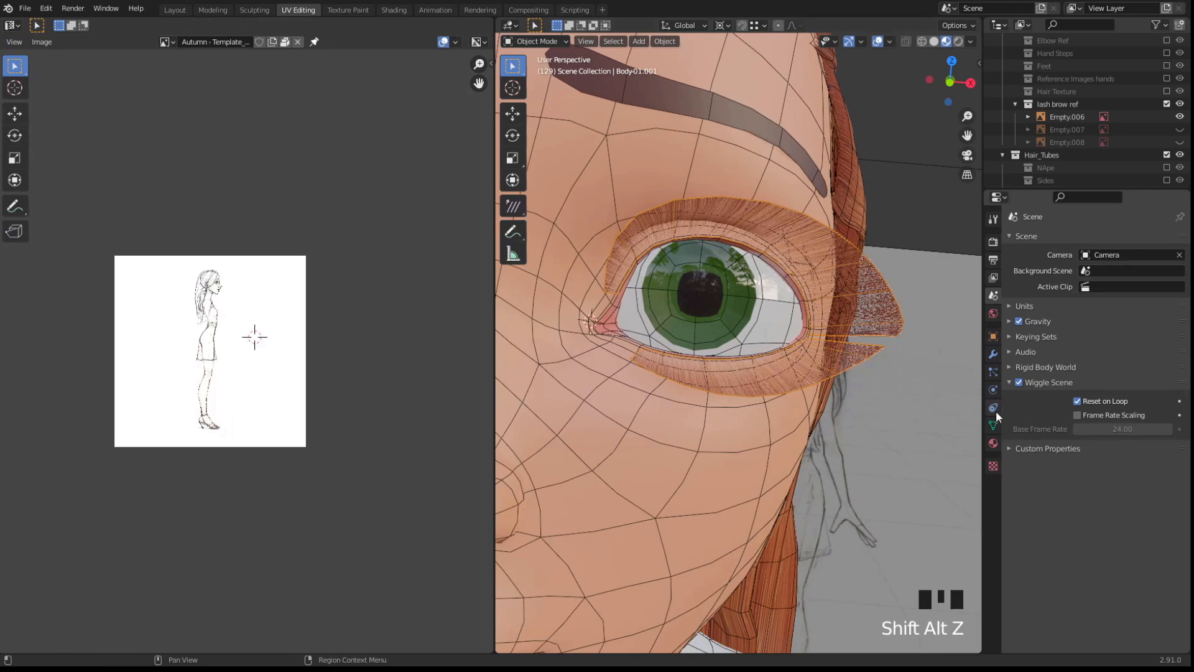
click(993, 354)
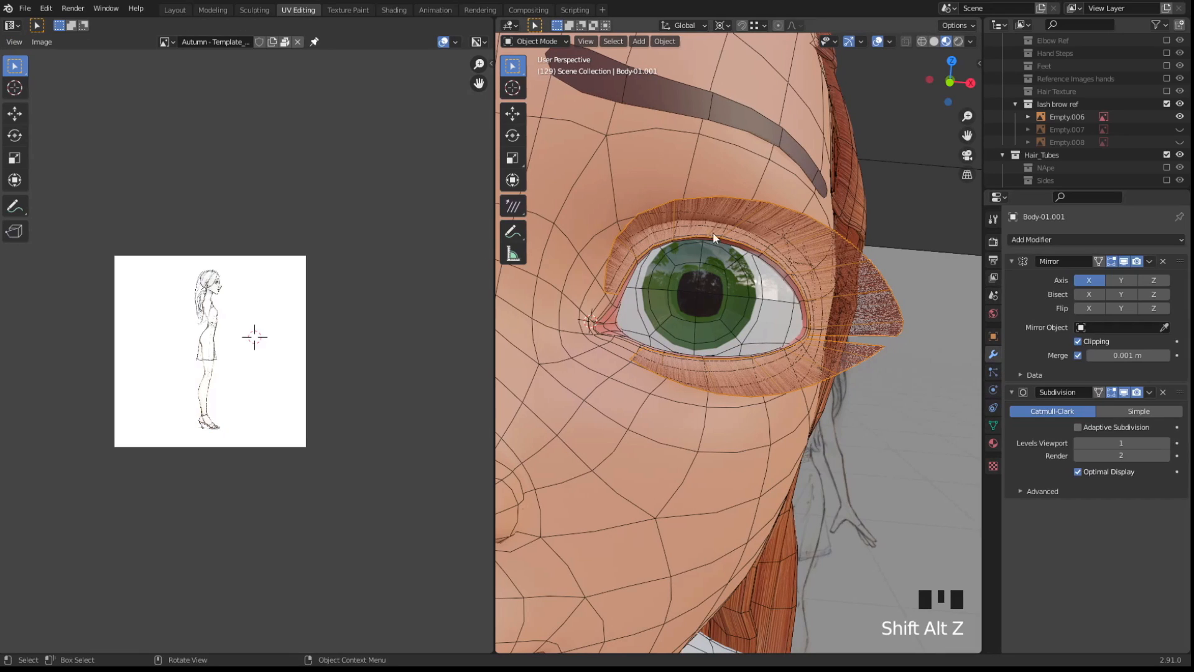
key(shift+alt+z)
key(shift+alt+z)
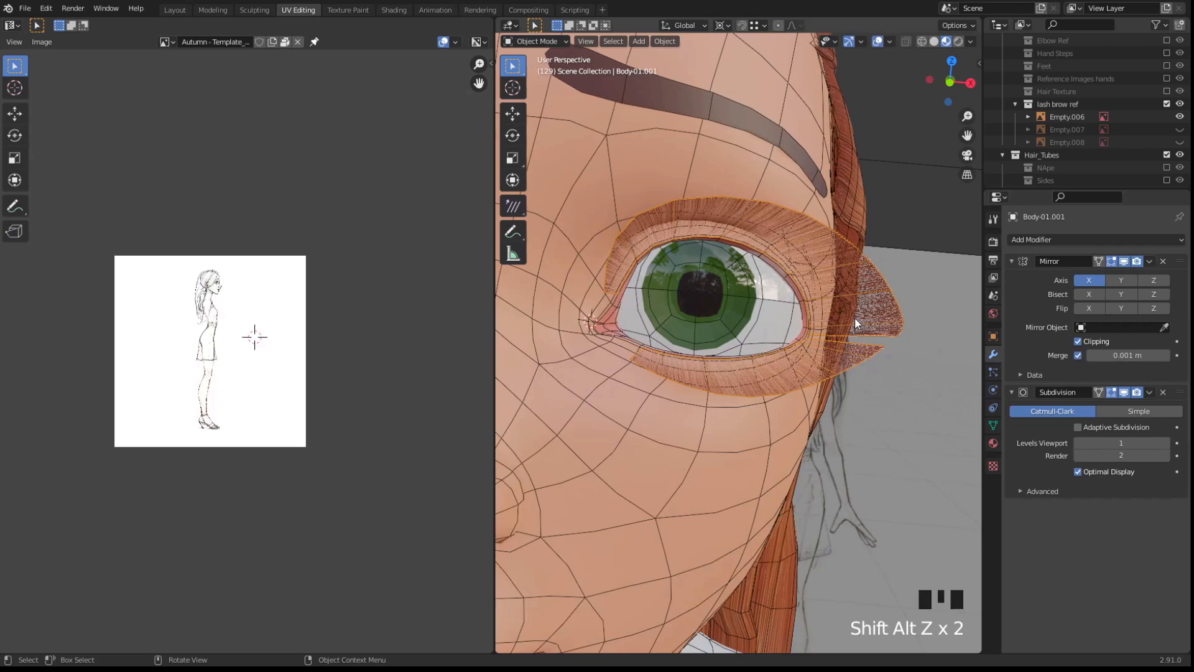
click(1165, 443)
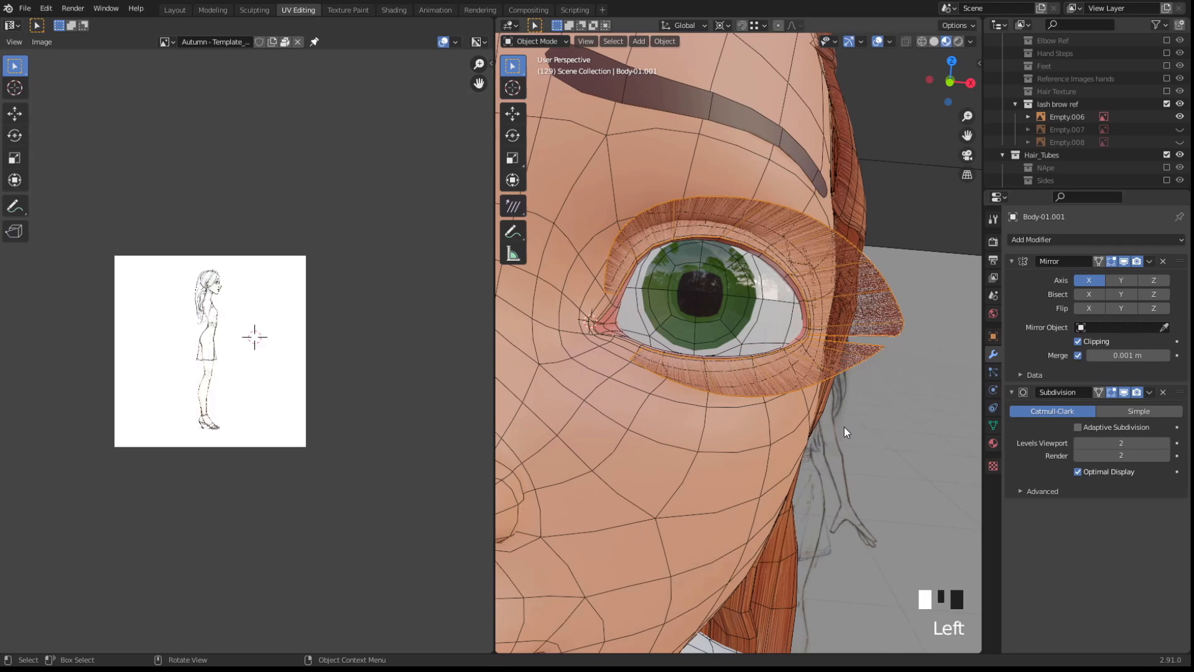
key(shift+alt+z)
click(872, 318)
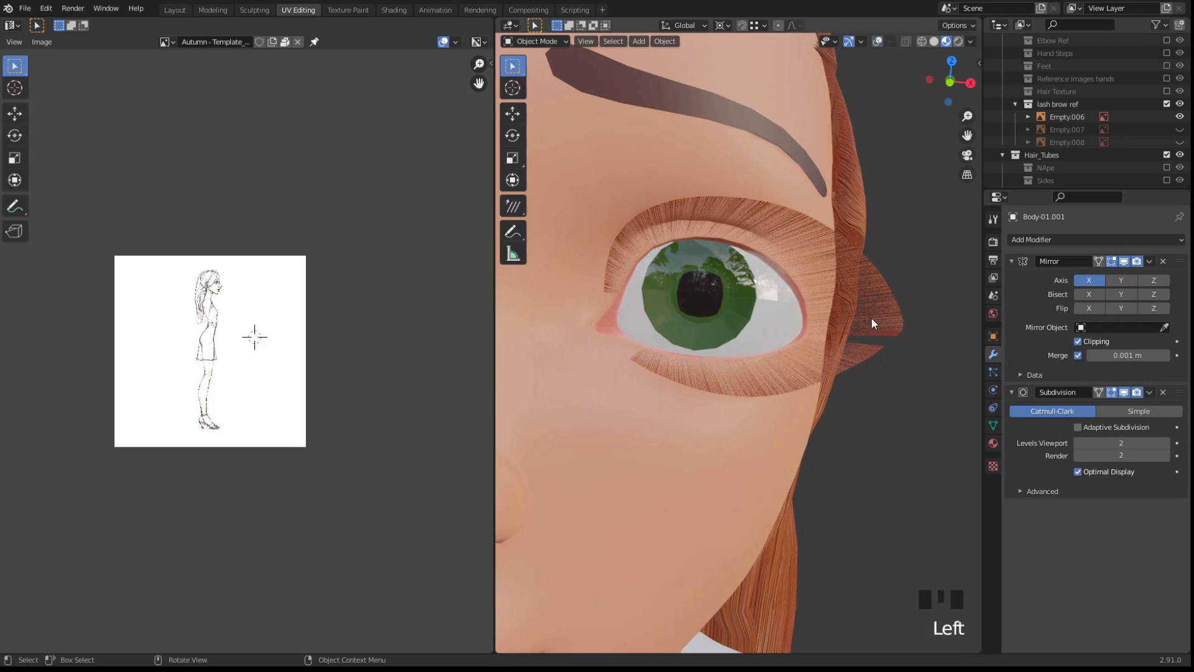
Rotate all the lash UV strips together by 180° so the strands taper toward the outer edges of the lashes
key(shift+alt+z)
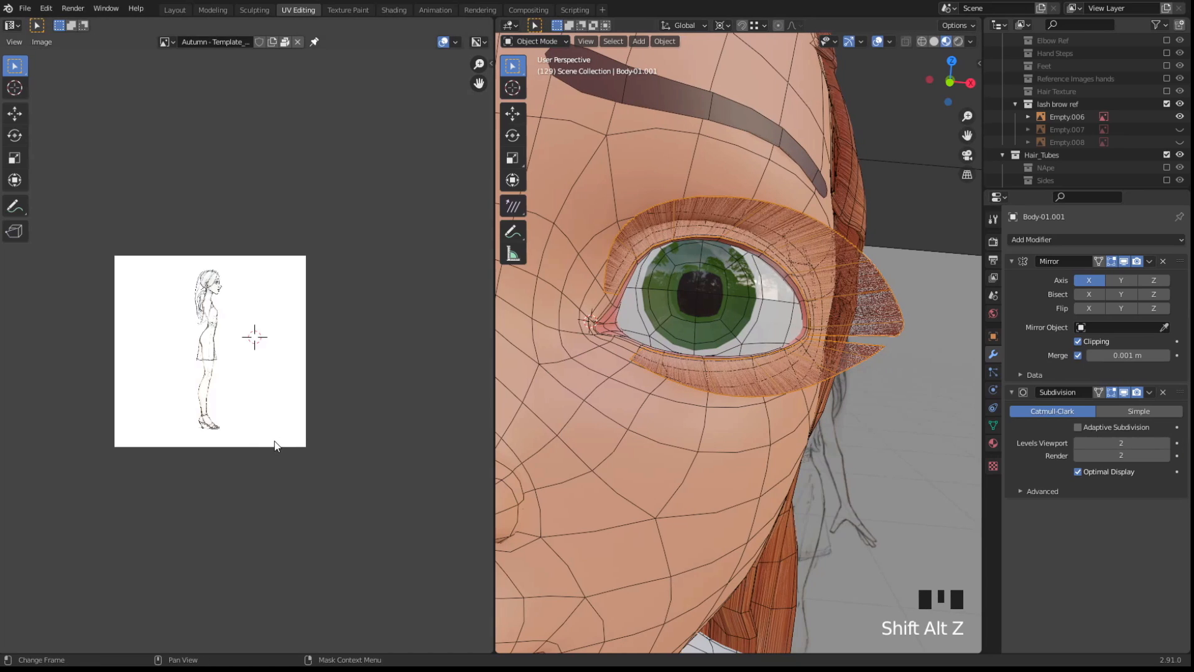
key(shift+alt+z)
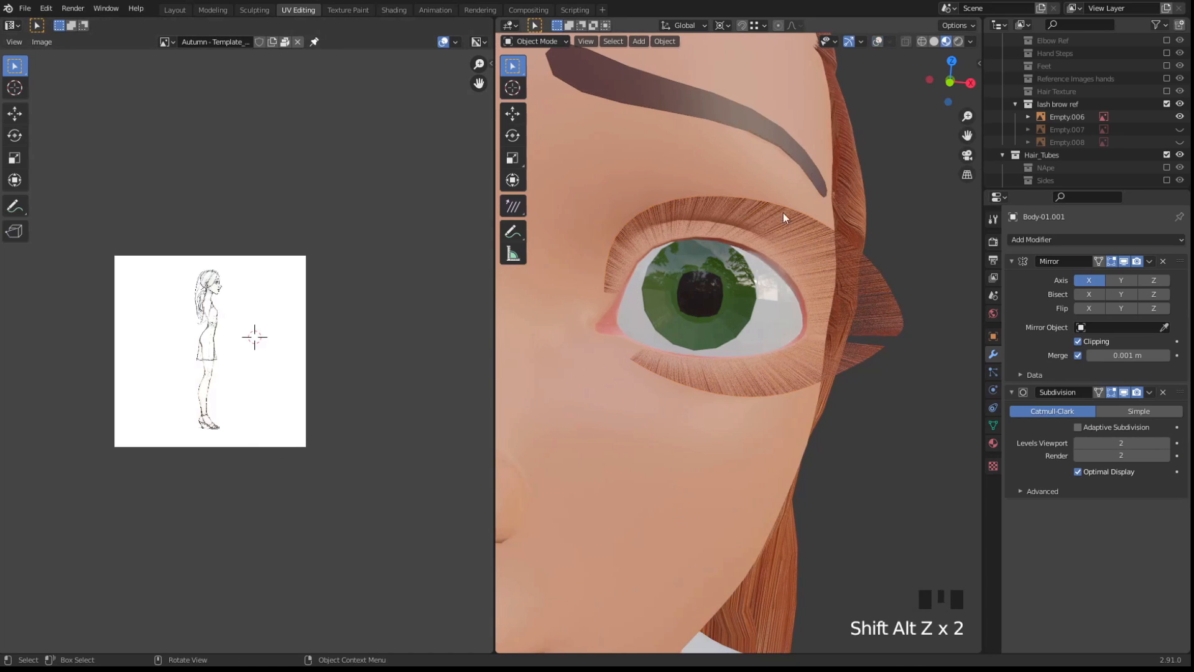
scroll(715, 348, up, 2)
middle_drag(693, 400, 686, 428)
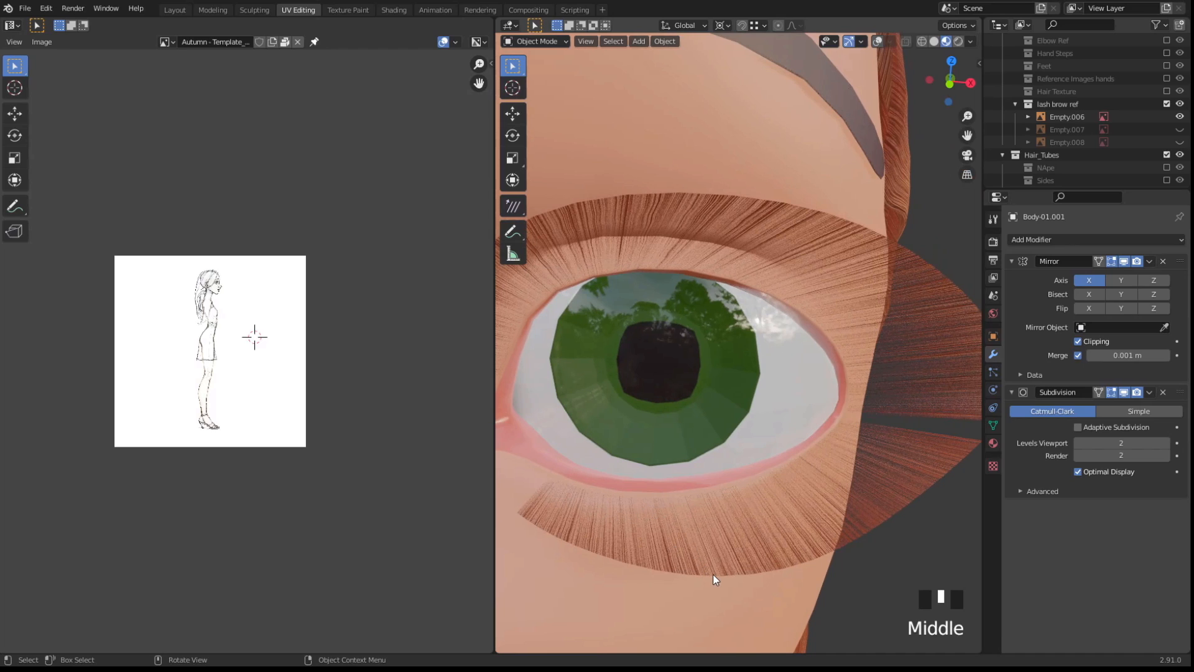
key(shift+alt+z)
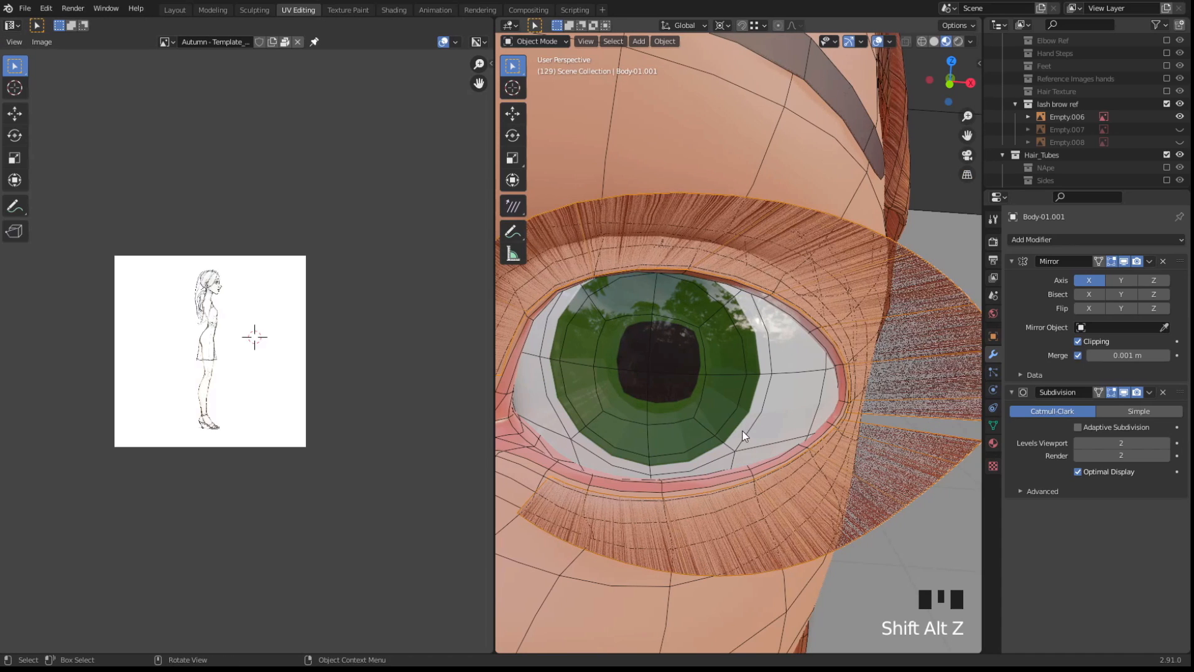
key(Tab)
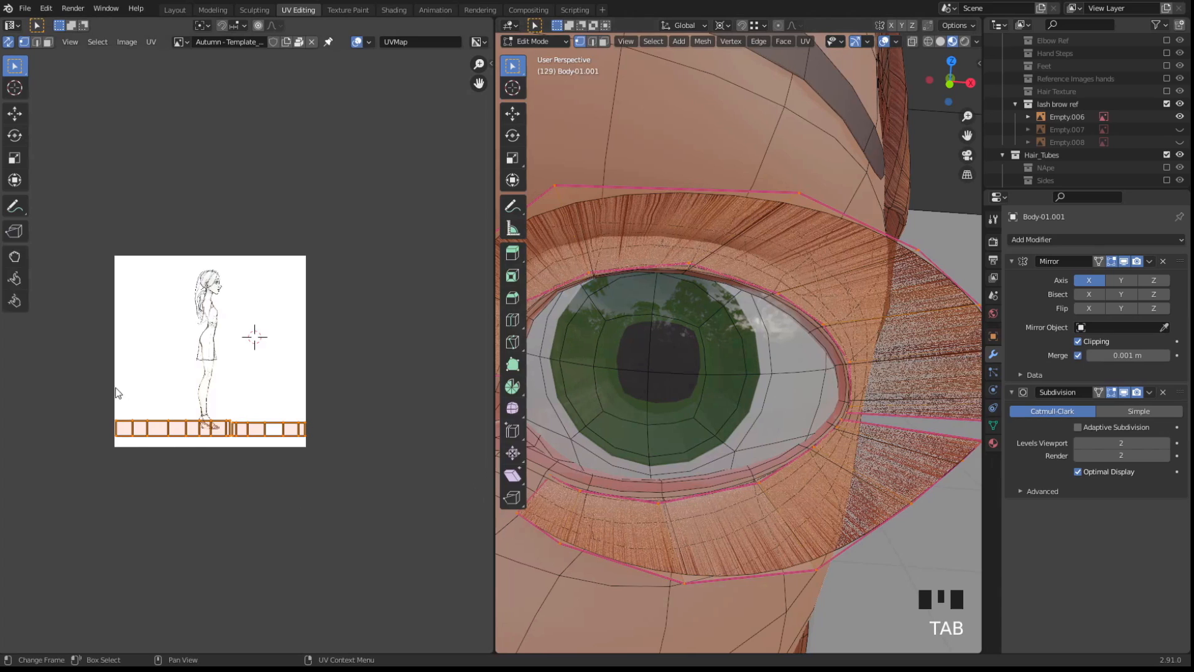
click(349, 442)
text(r180)
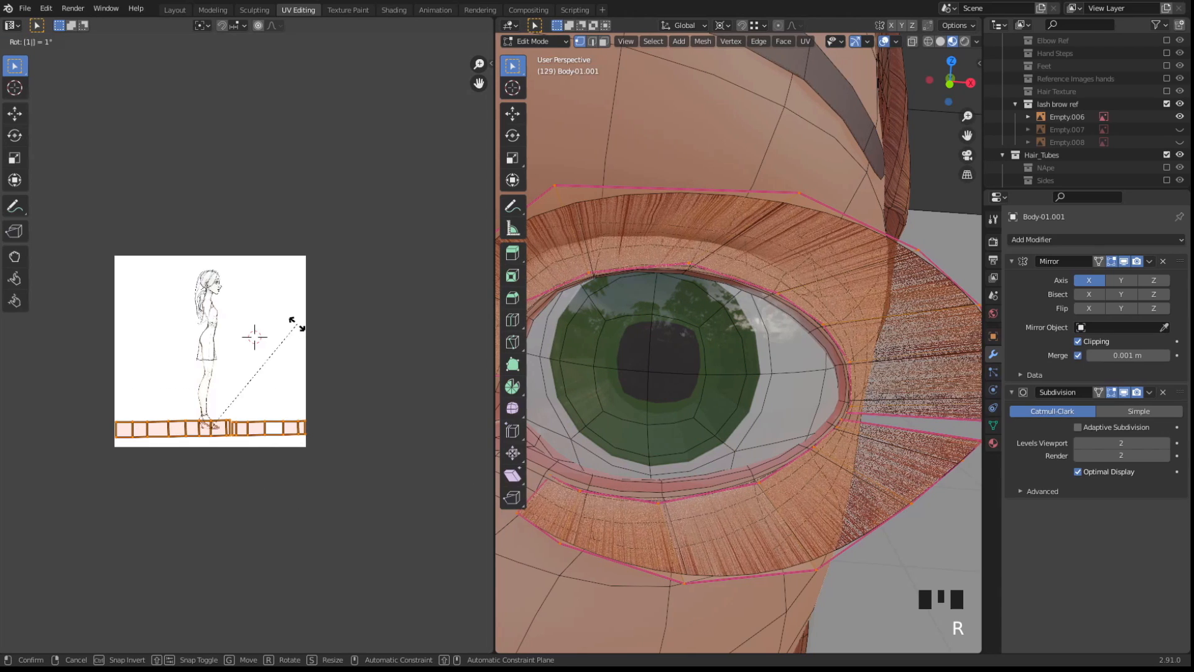
click(297, 328)
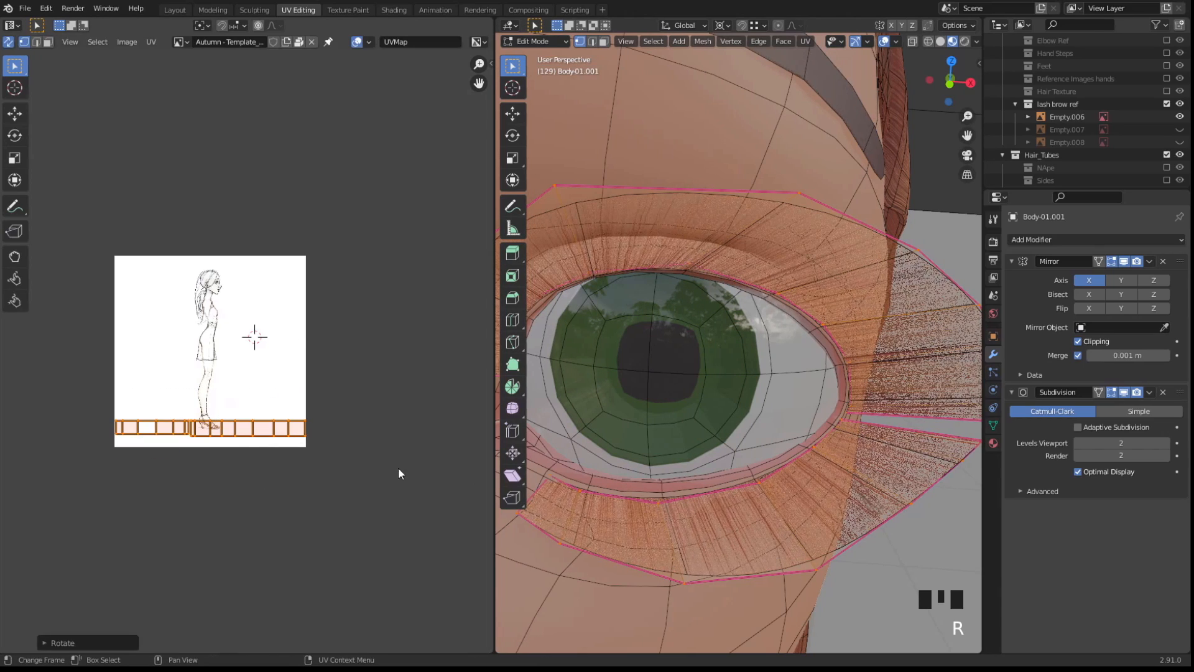
click(409, 568)
Examine the rotated lash strands around the eye from farther back with the overlays hidden
scroll(722, 356, down, 3)
middle_drag(697, 367, 684, 328)
key(shift+alt+z)
scroll(689, 312, up, 3)
scroll(709, 314, down, 2)
scroll(699, 308, up, 1)
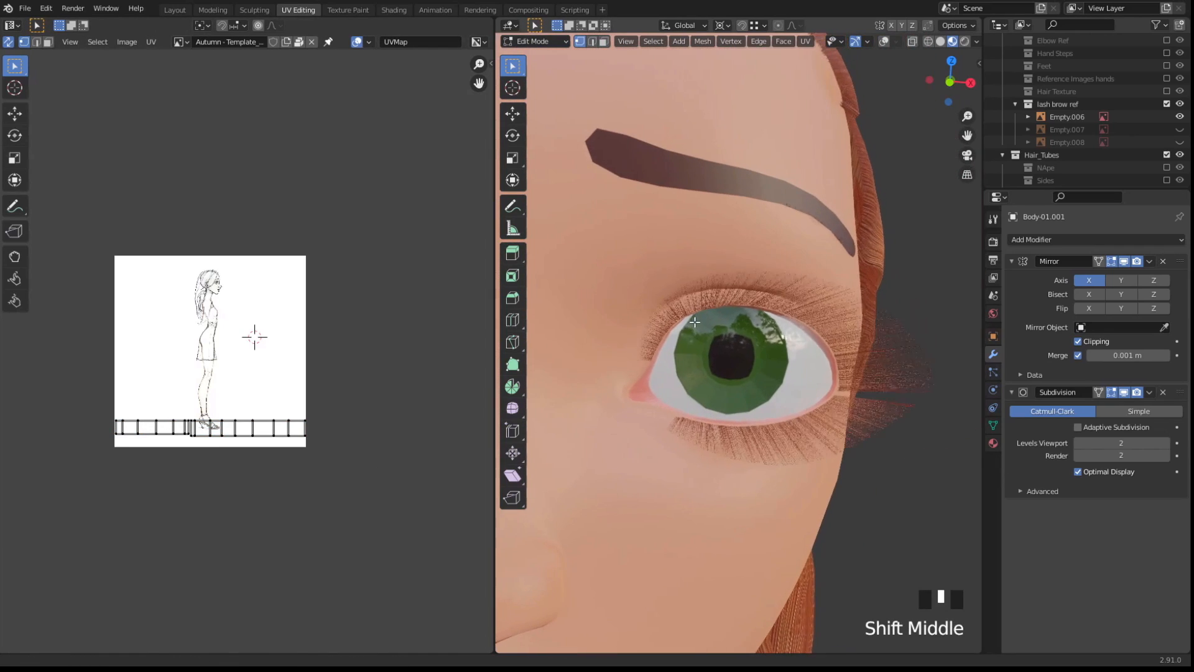
key(shift+alt+z)
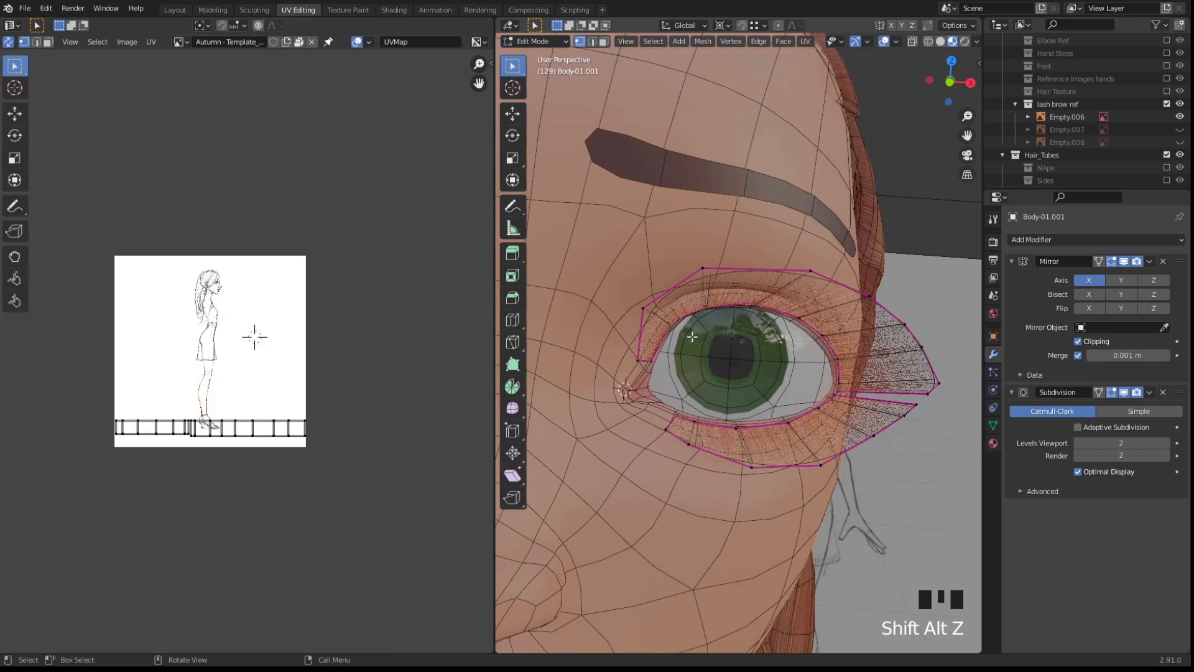
Select all the upper and lower lash geometry around the eye, framing it and checking it without overlays
drag(605, 259, 943, 526)
drag(617, 263, 948, 542)
key(shift+alt+z)
key(shift+alt+z)
middle_drag(844, 505, 841, 499)
key(KP_Decimal)
shift+middle_drag(619, 449, 656, 466)
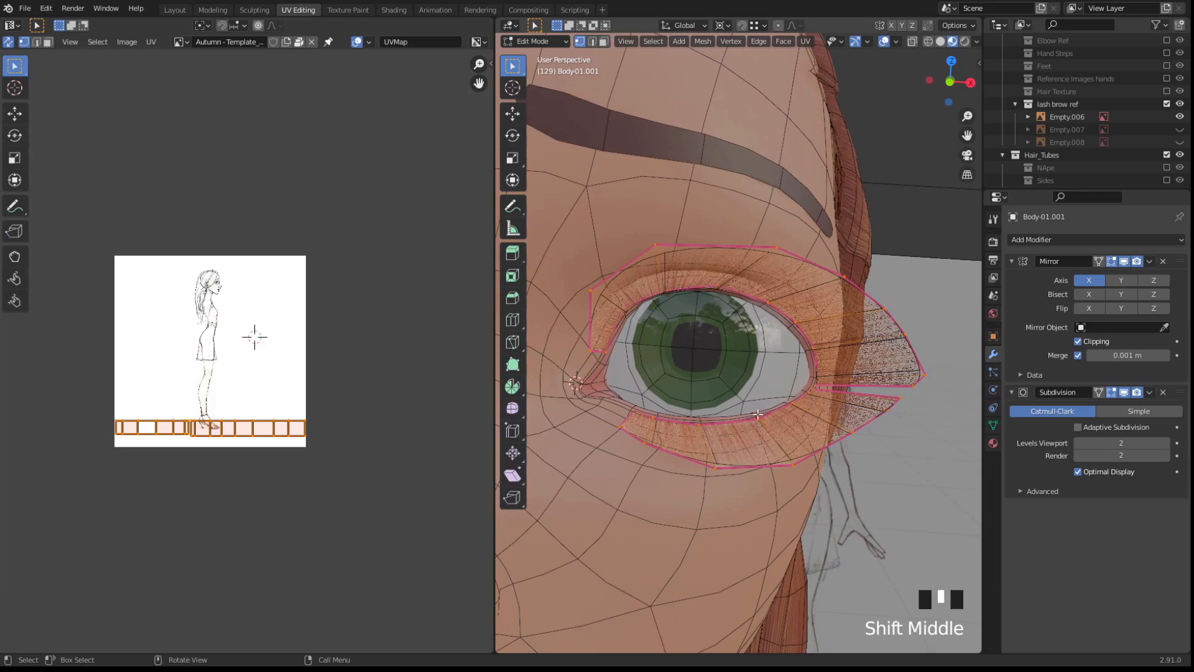
middle_drag(758, 415, 824, 324)
key(shift+alt+z)
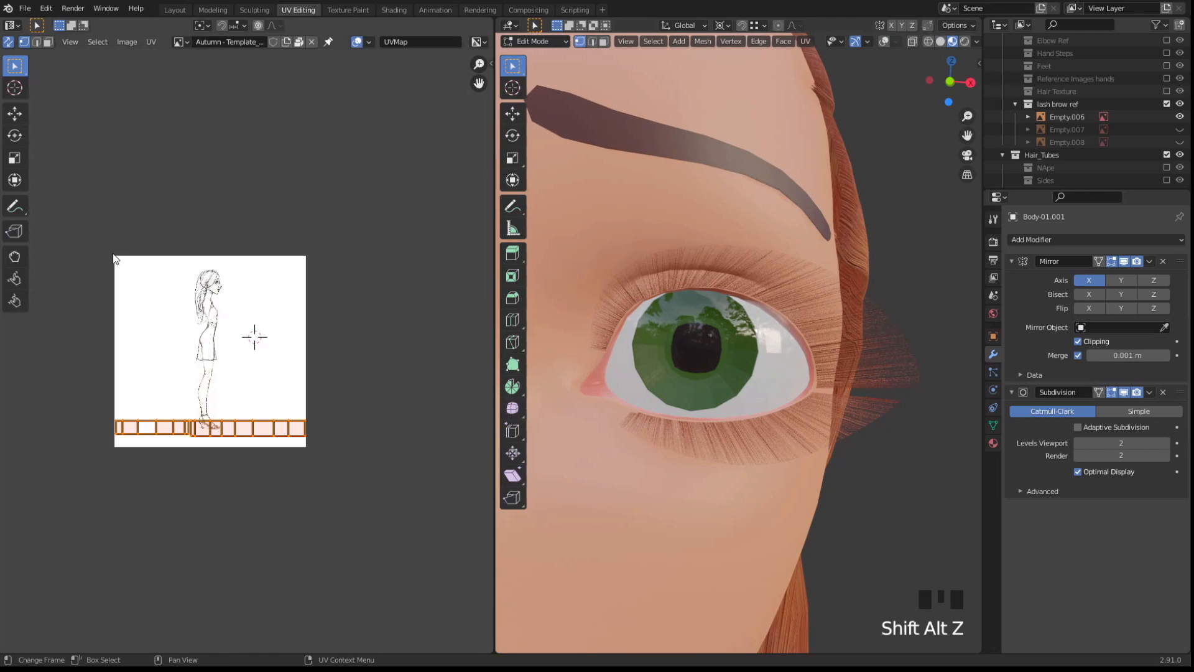
Return the lash strips to Object Mode, keep them selected and switch to the Shading workspace
key(Tab)
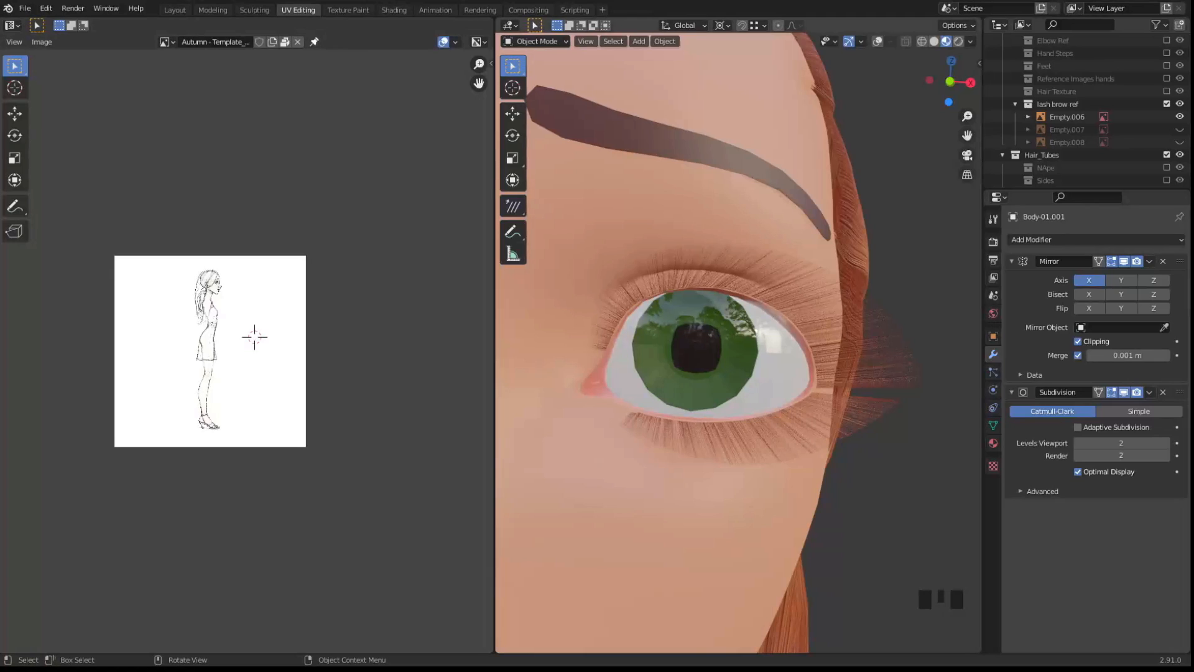
click(882, 347)
key(shift+alt+z)
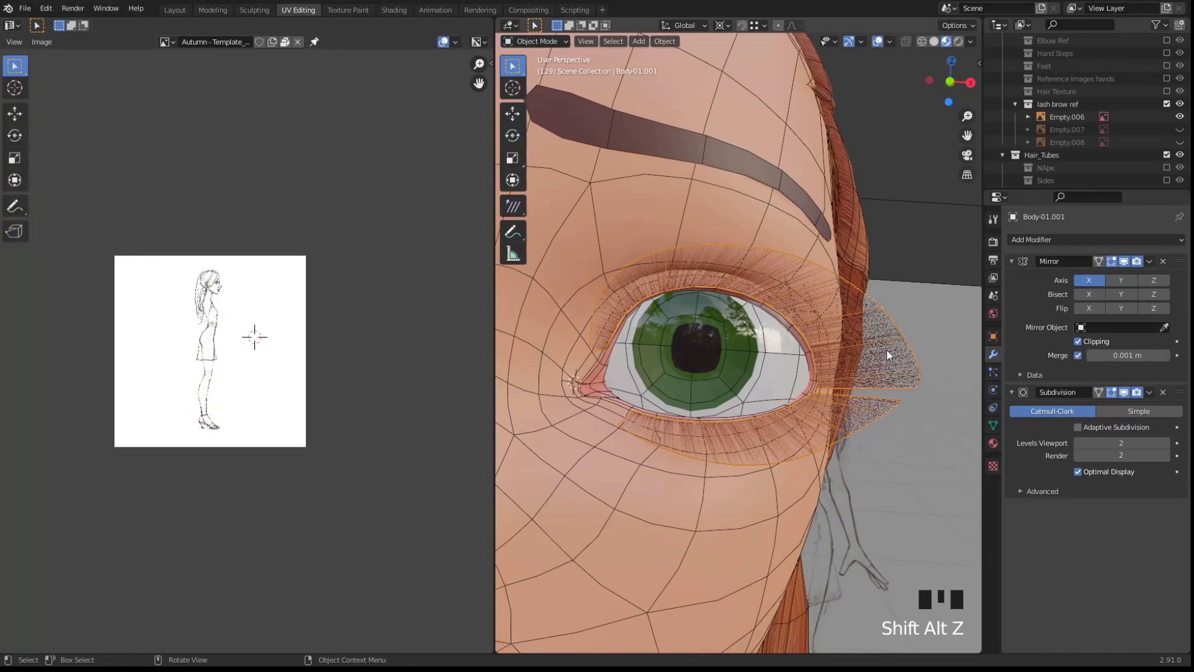
click(392, 10)
key(shift+alt+z)
Make a separate copy of the Hair 01 material for the lash strips and rename it Lashes1
scroll(795, 260, up, 3)
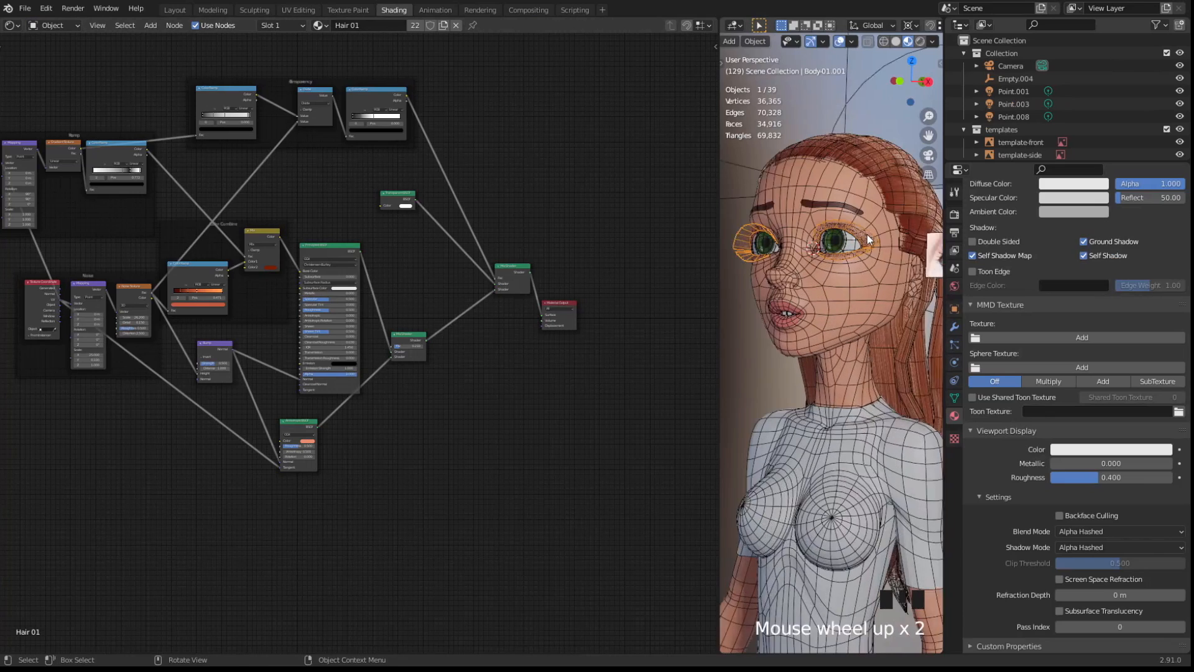
scroll(1020, 335, up, 12)
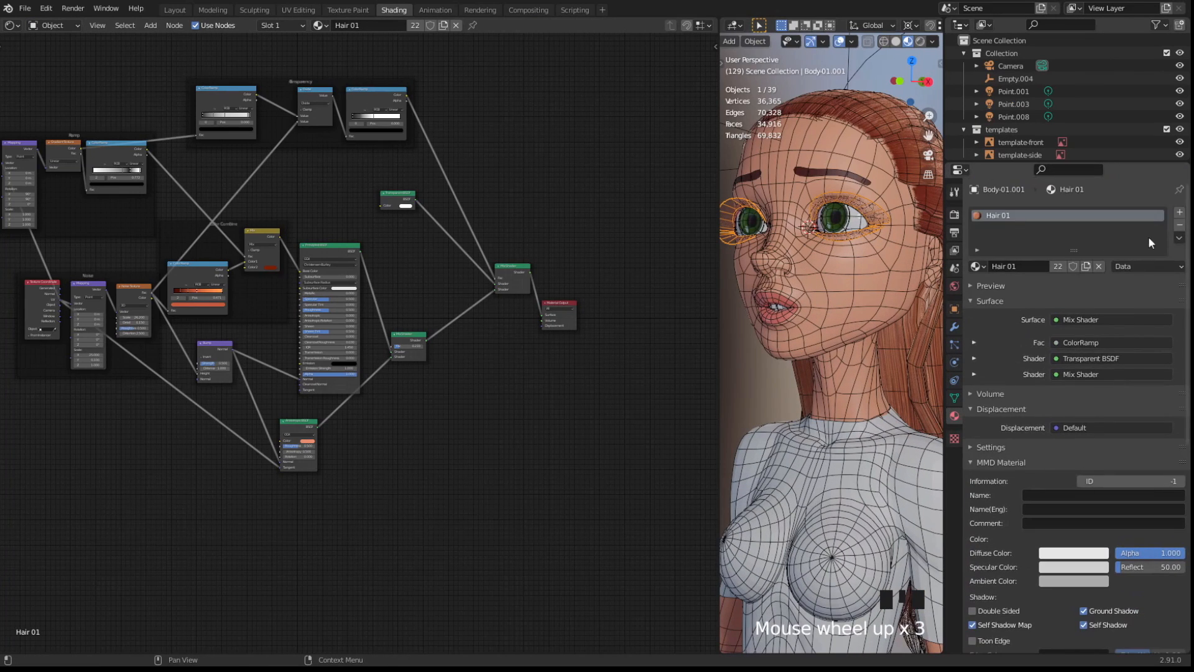
click(1087, 267)
click(996, 216)
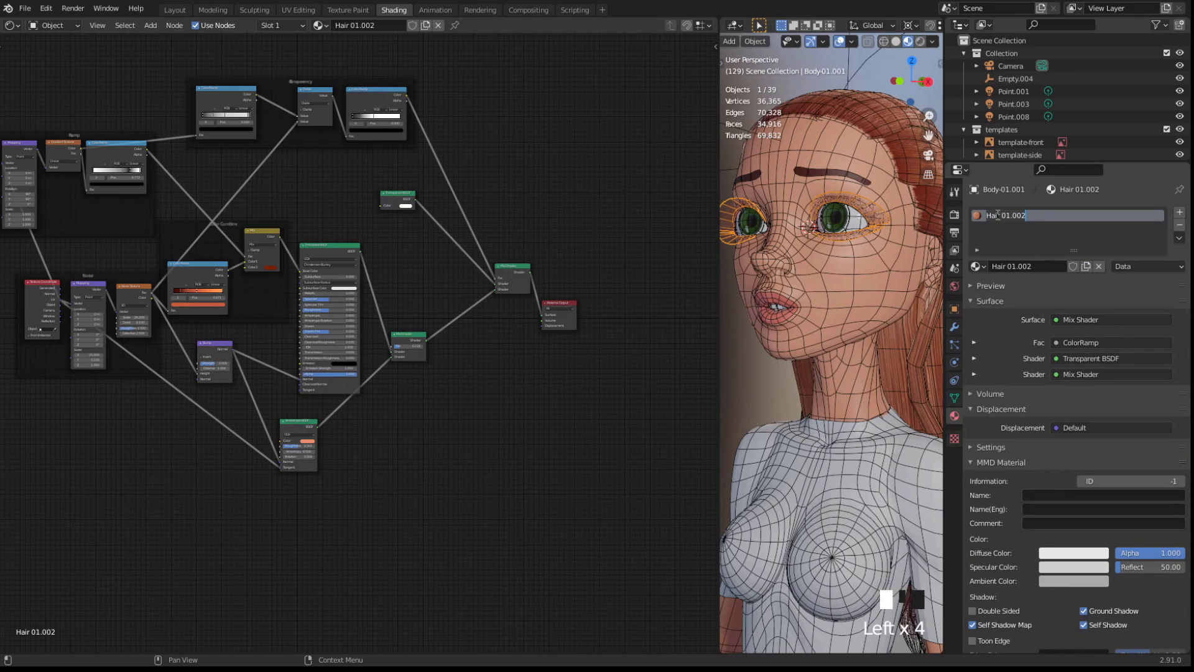
double_click(996, 215)
text(Lashes1)
key(Return)
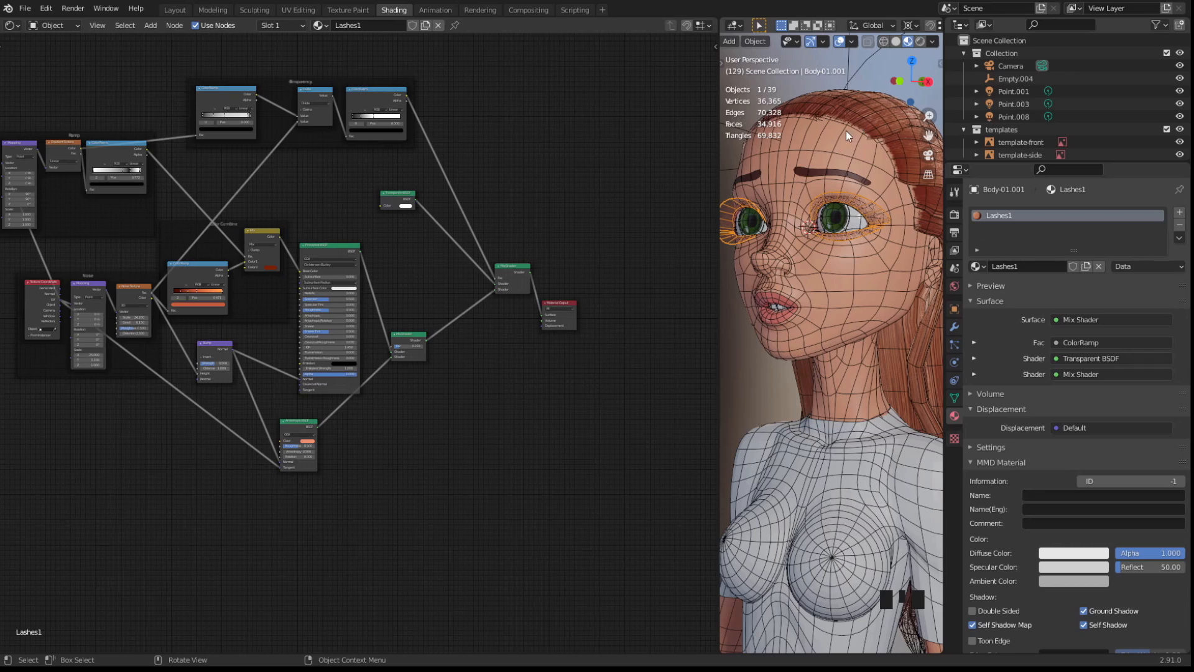
Widen the 3D viewport, turn off the wireframe display and frame the eyelashes around the eye close up
drag(942, 285, 1067, 283)
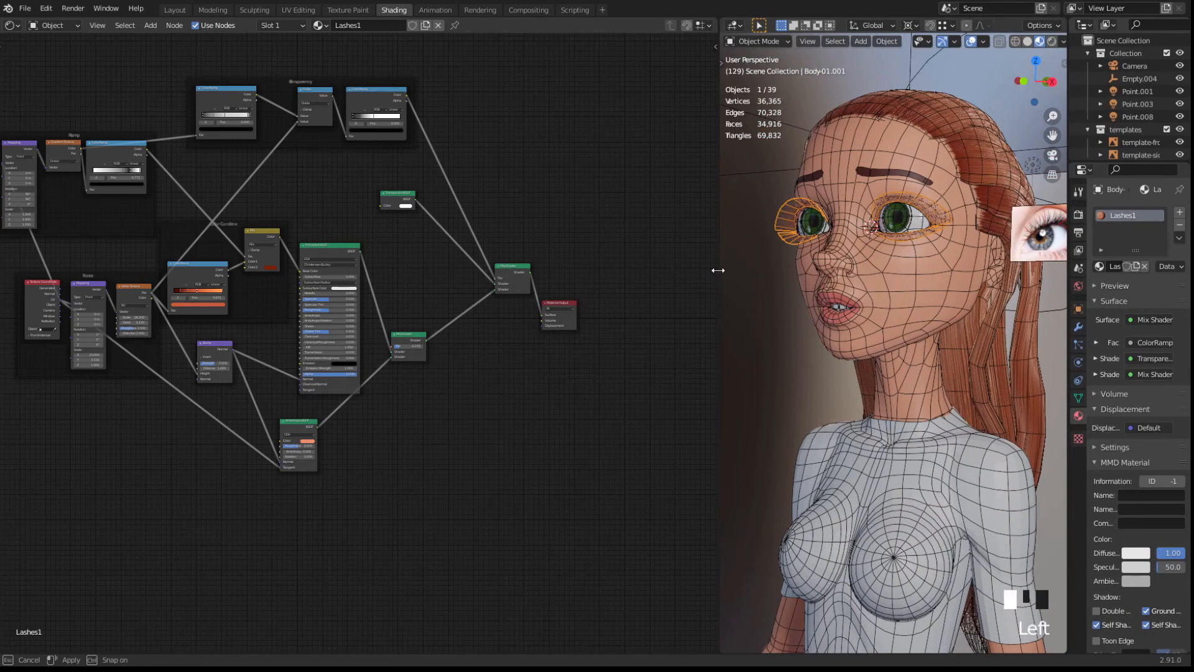
drag(720, 273, 645, 277)
middle_drag(724, 256, 805, 389)
scroll(741, 335, up, 3)
scroll(776, 378, up, 2)
key(shift+z)
scroll(805, 389, up, 1)
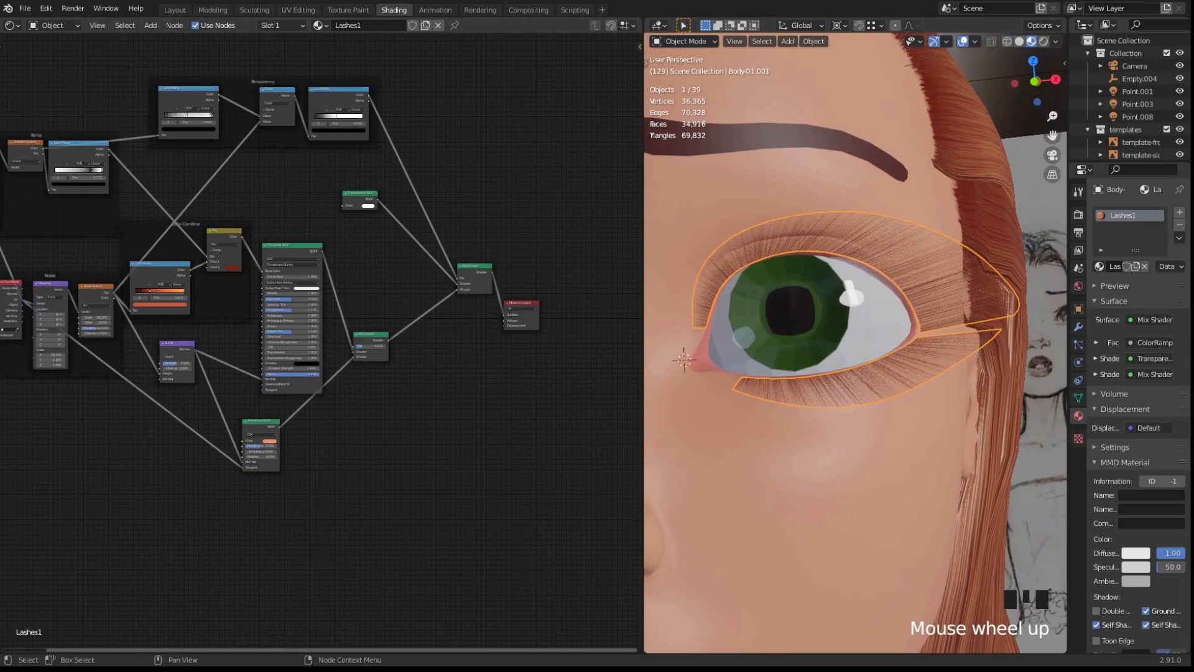
Split the node editor horizontally and turn the lower area into a UV Editor
drag(2, 648, 6, 484)
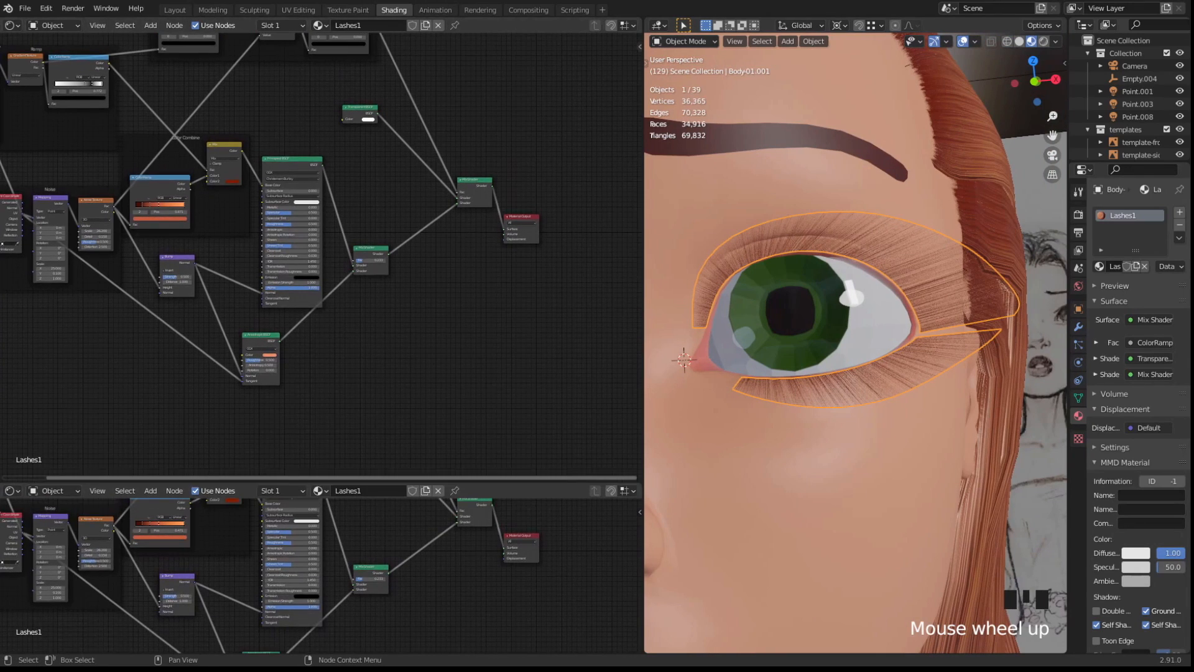
click(11, 491)
click(32, 541)
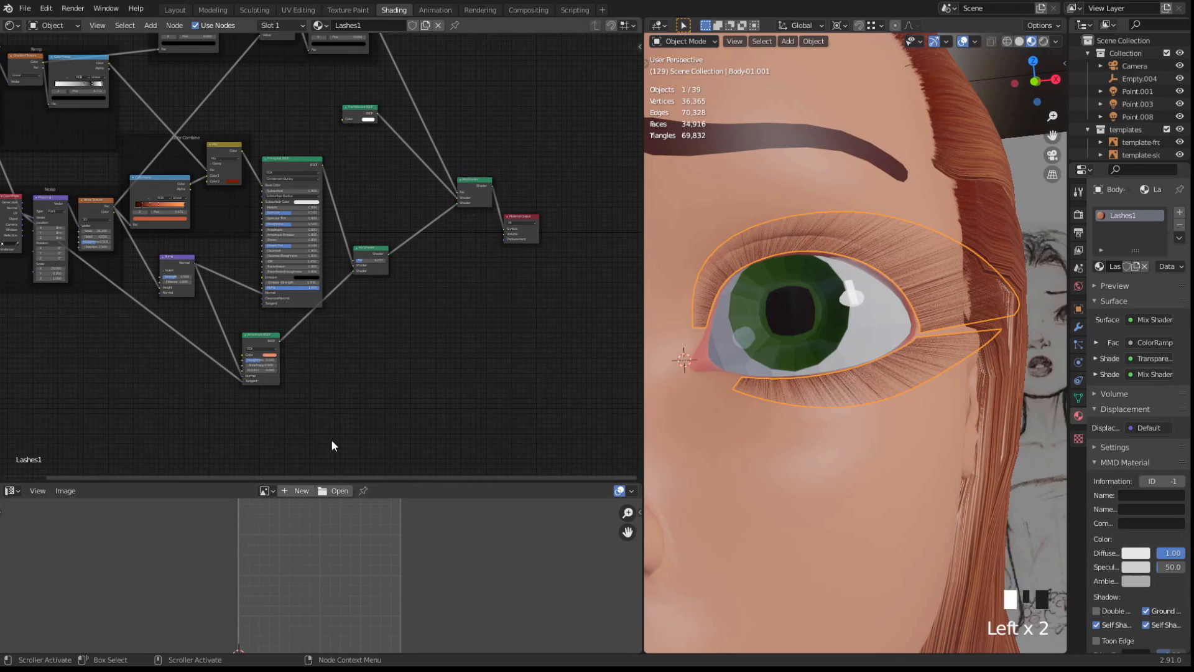
Set the scale of the Mapping node in the Noise frame to X 1 and Y 0
middle_drag(445, 270, 549, 349)
scroll(208, 423, up, 3)
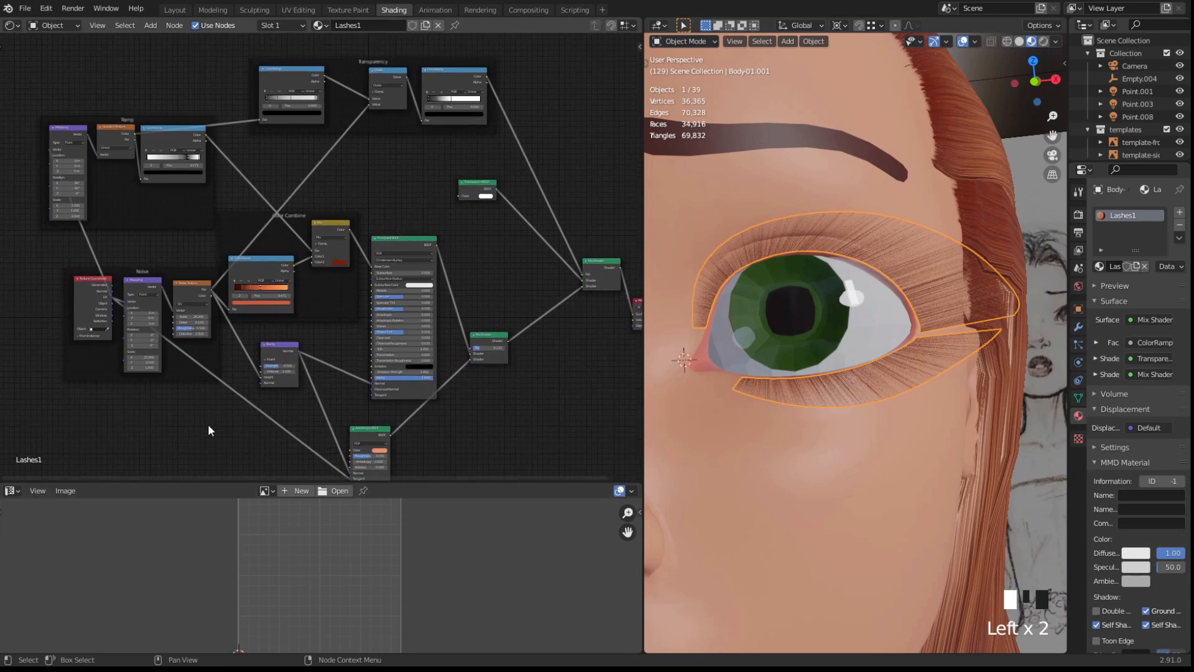
scroll(193, 408, up, 2)
middle_drag(137, 396, 251, 416)
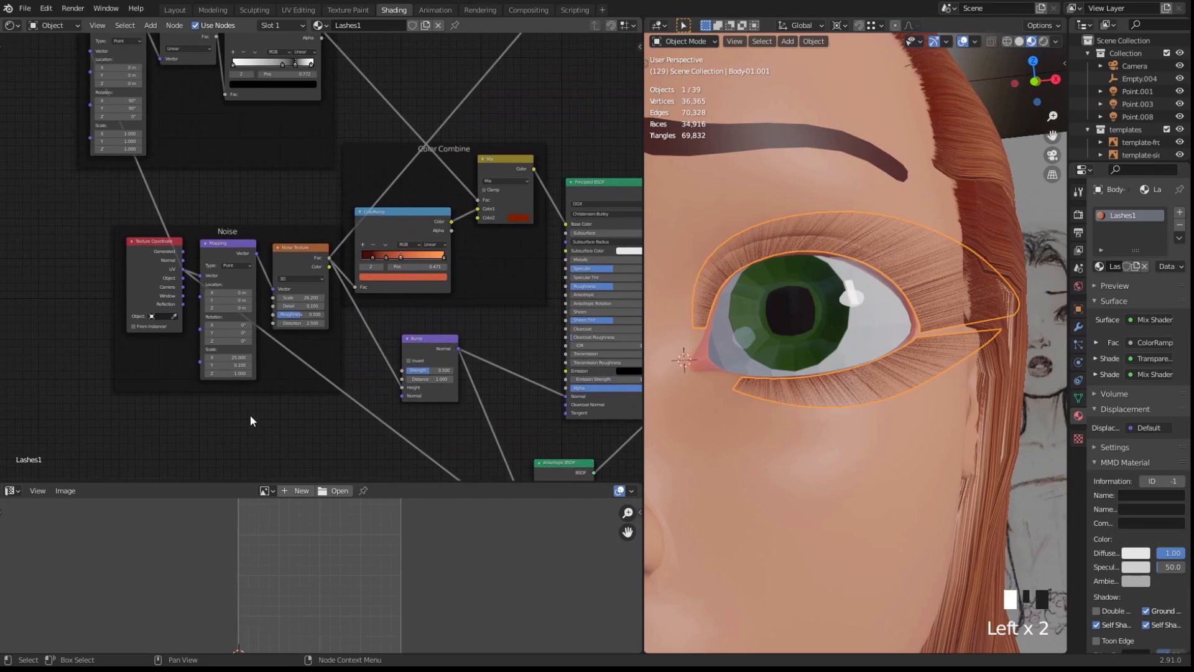
scroll(261, 424, up, 3)
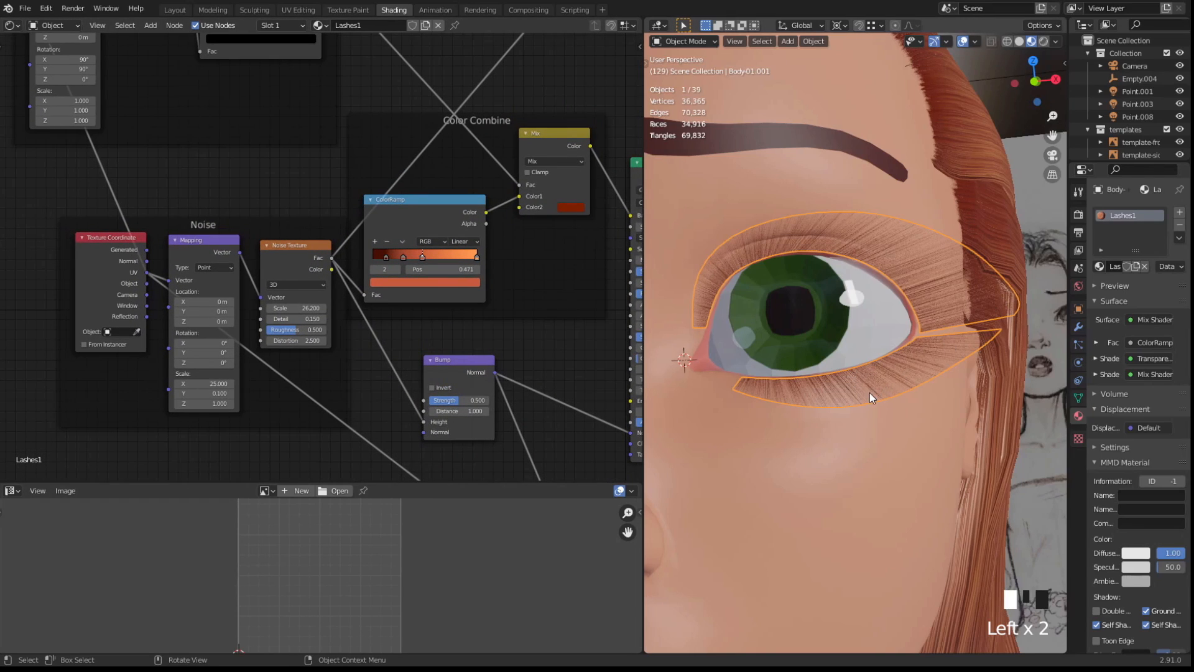
scroll(870, 393, up, 4)
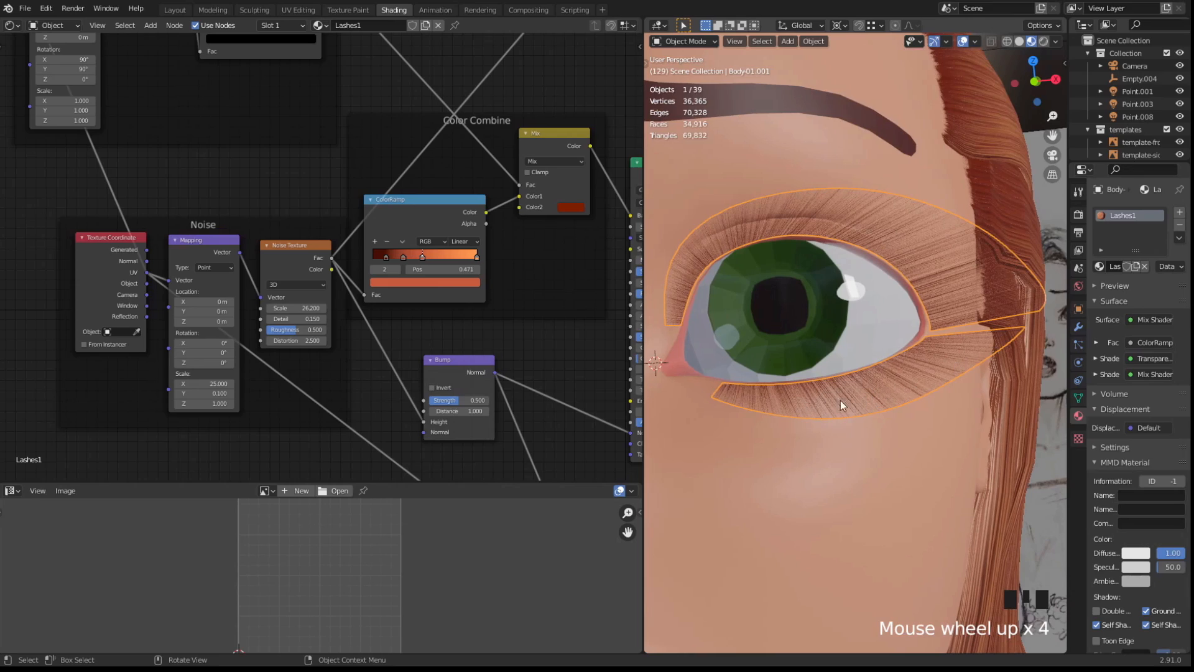
click(214, 384)
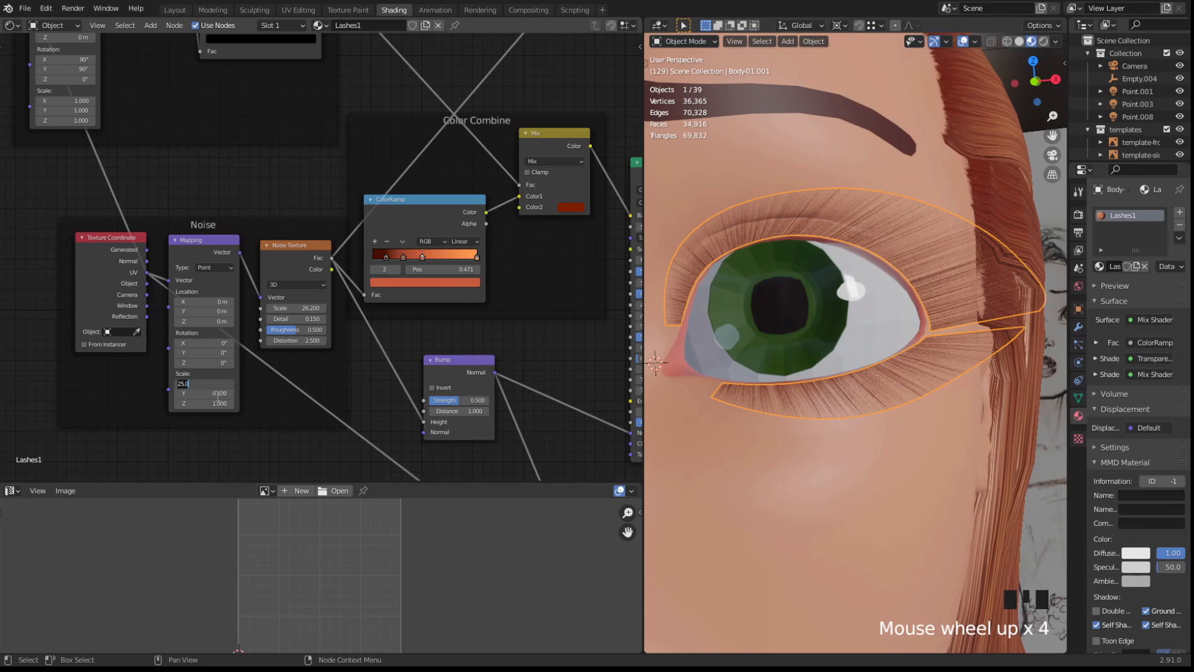
click(216, 394)
double_click(216, 394)
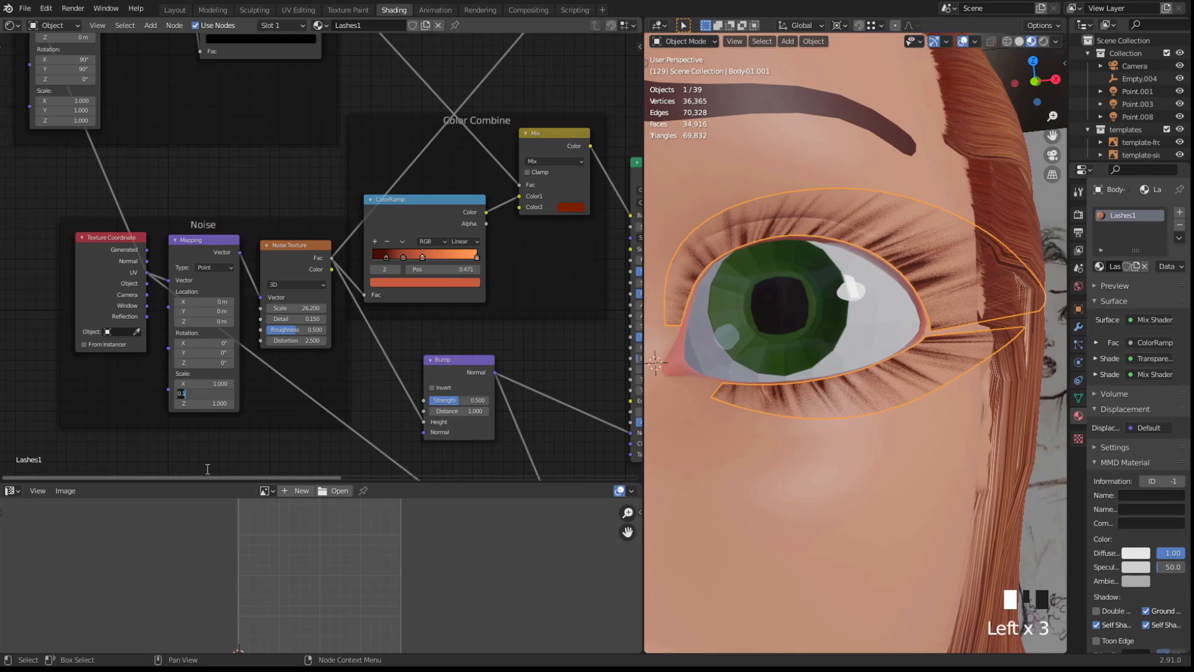
text(0.01)
key(Return)
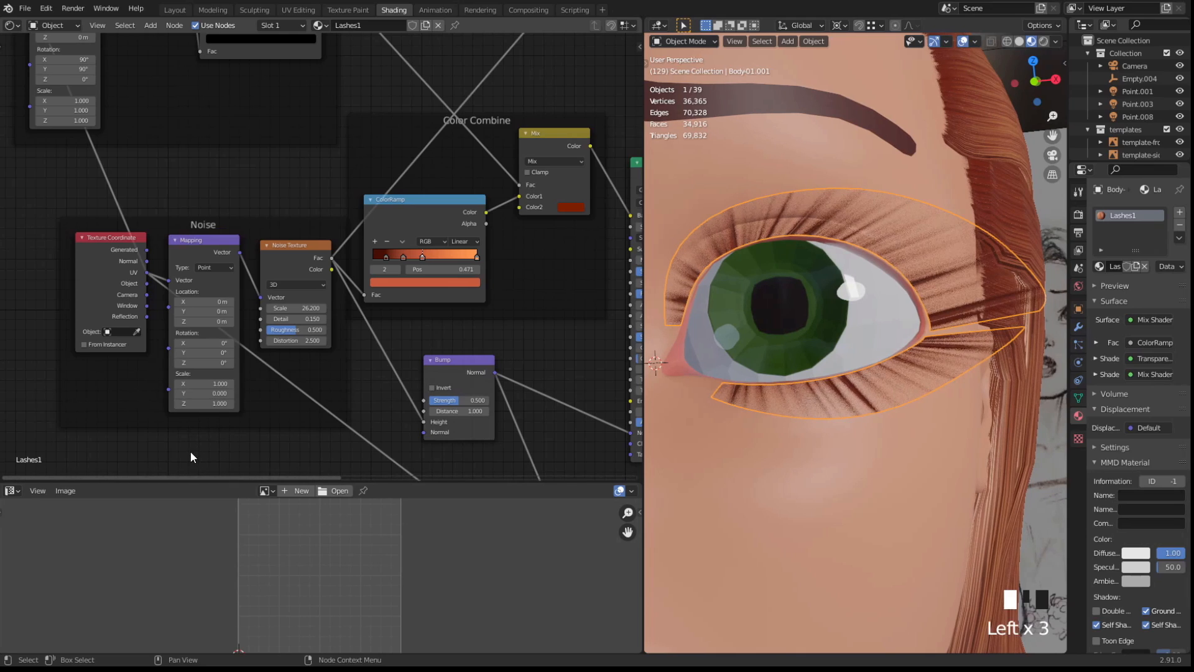
Try Y scales of 1, 0.4 and 0.1 on the Noise frame's Mapping node to compare the lash pattern
double_click(212, 394)
text(0.8)
key(Return)
drag(212, 393, 217, 393)
double_click(205, 396)
text(1.1)
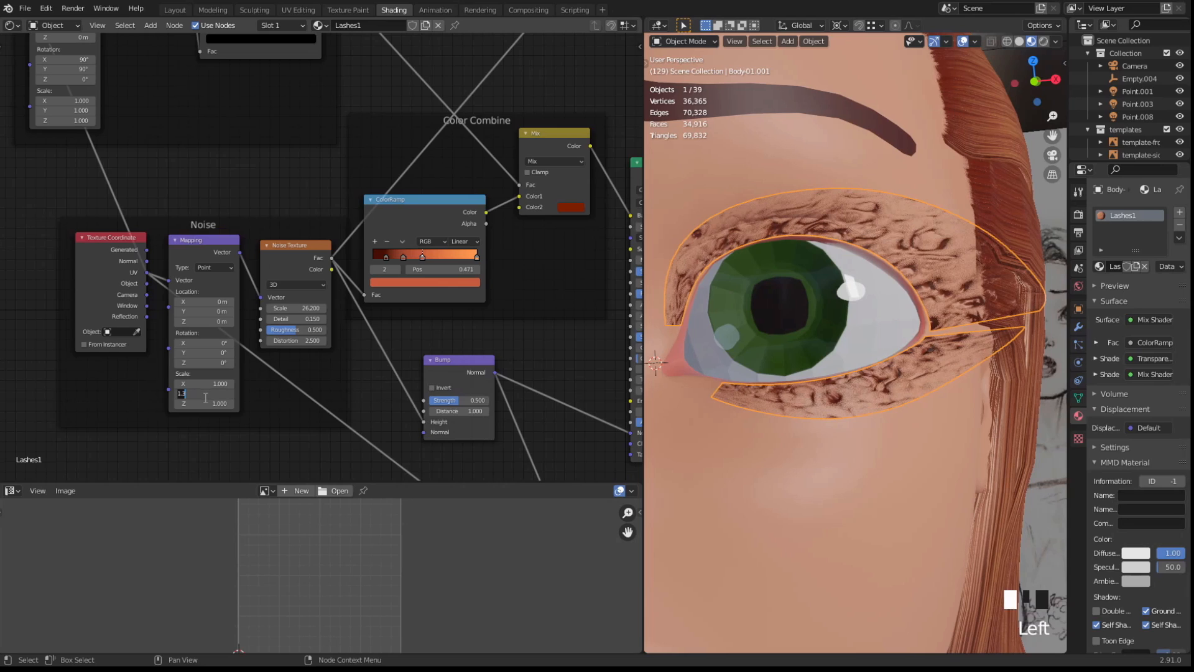
key(Return)
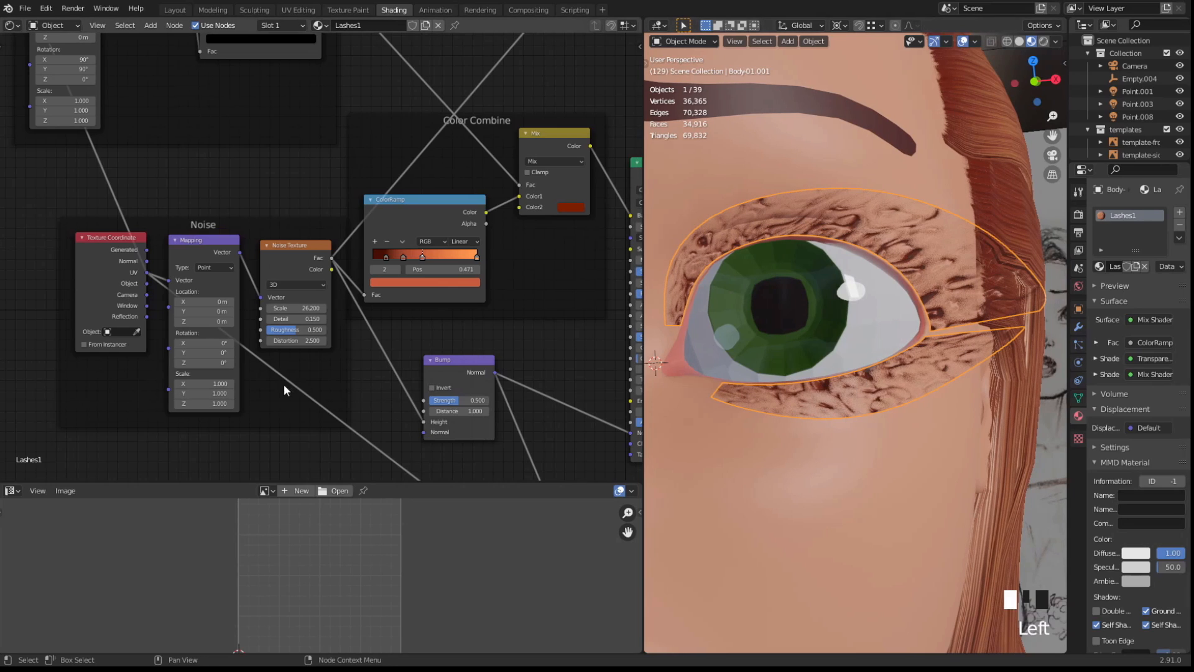
double_click(222, 393)
text(0.4)
key(Return)
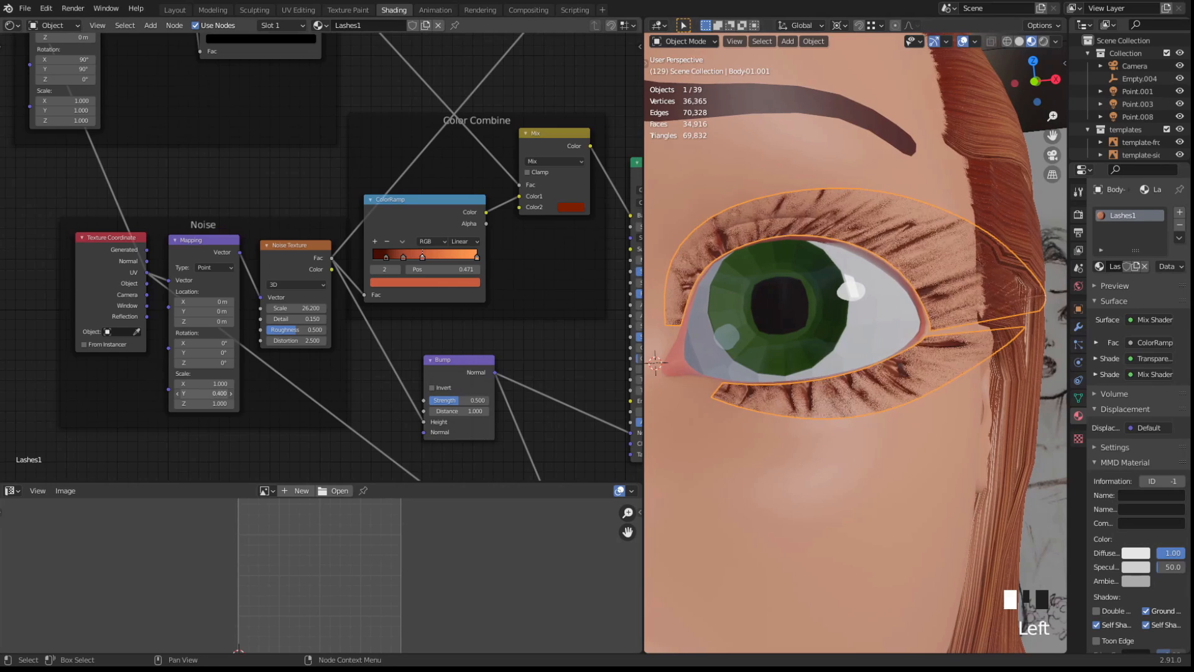
drag(218, 393, 199, 393)
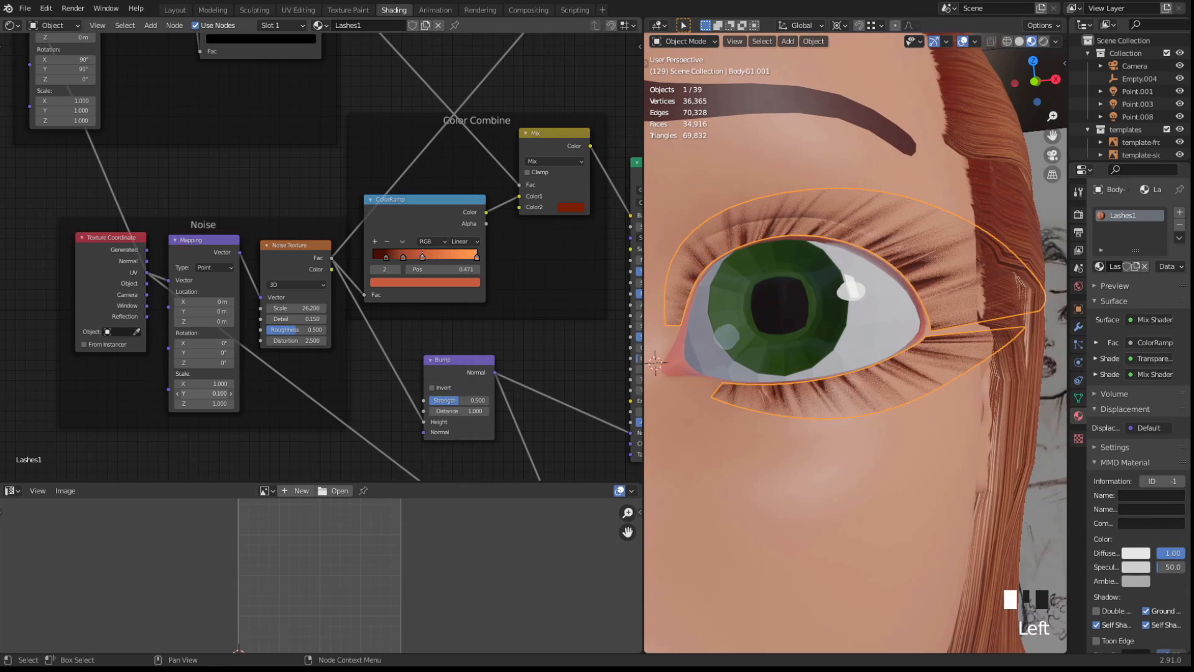
Set the Noise frame's Mapping scale to X 1.8, Y 0 and Z 0, and the Noise Texture scale to 23.4
double_click(214, 394)
text(0)
key(Return)
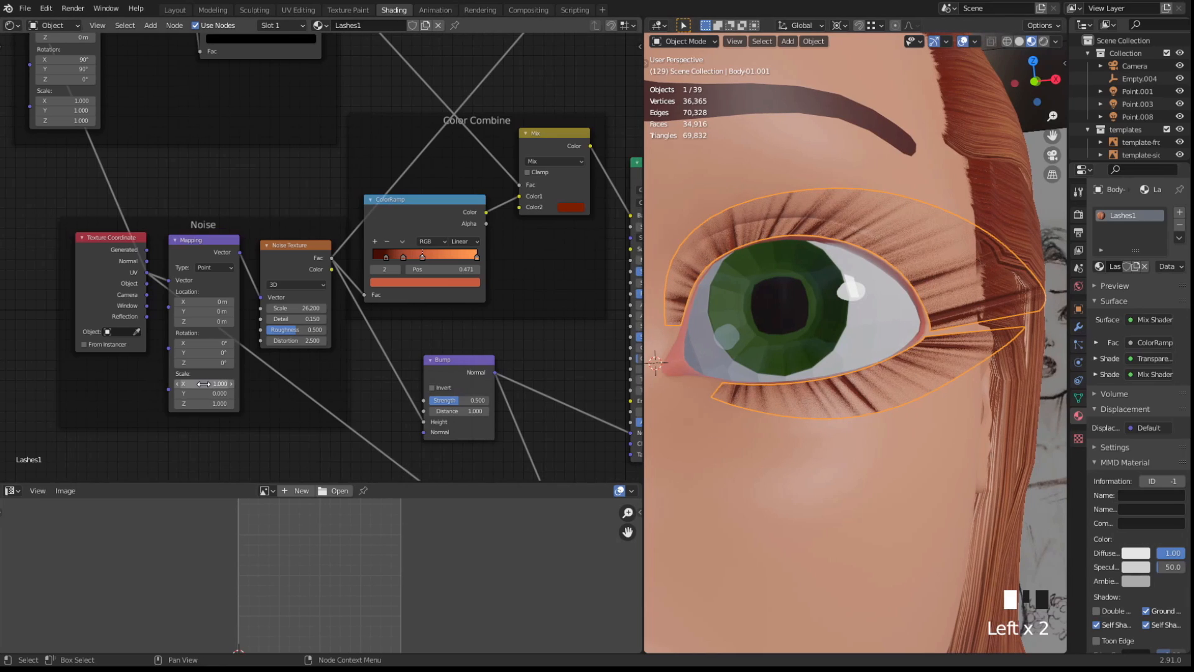
click(231, 383)
drag(214, 383, 240, 384)
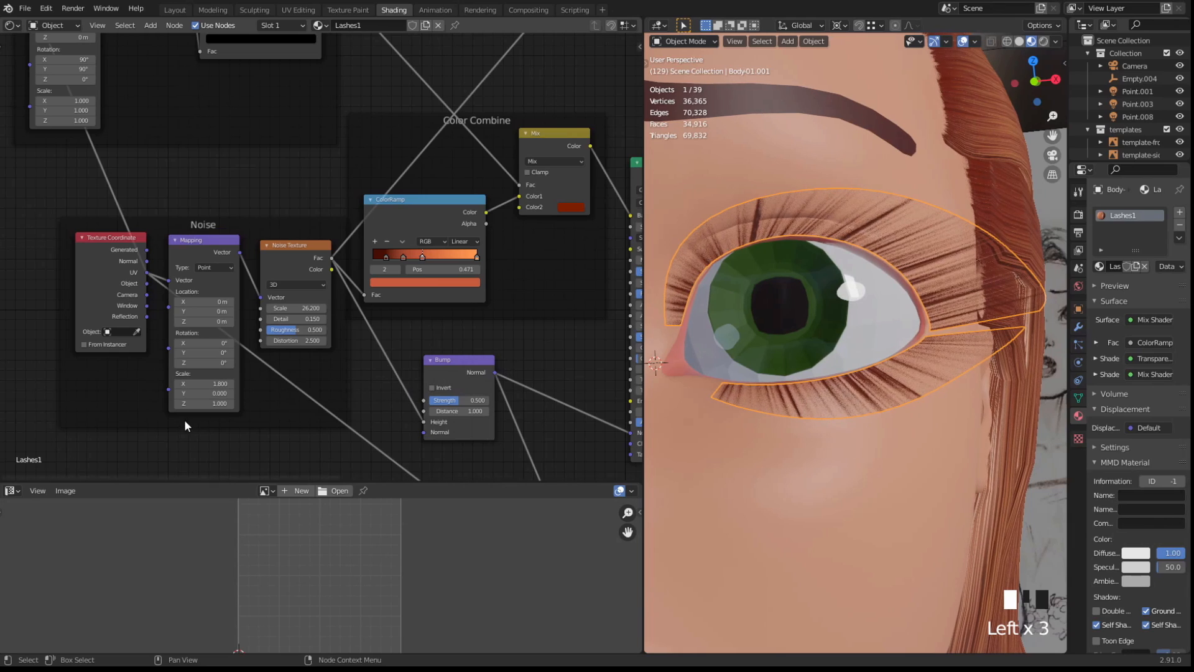
click(207, 403)
text(1.00)
click(229, 435)
middle_drag(380, 407, 350, 425)
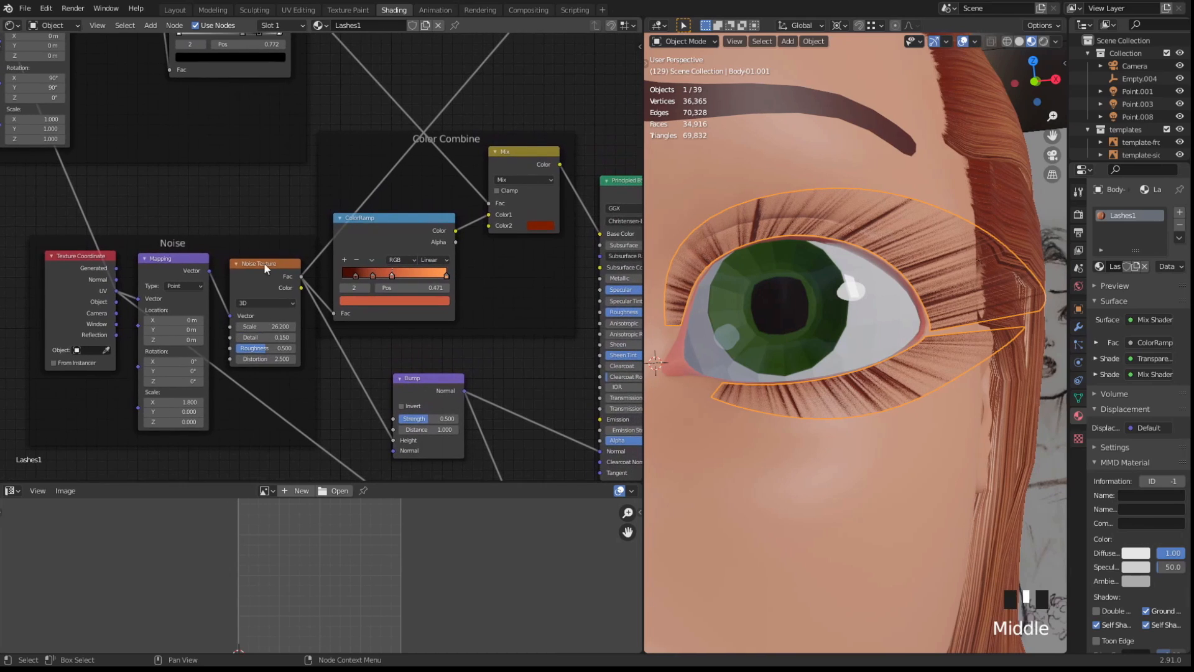
mouse_move(267, 331)
mouse_down()
mouse_move(290, 326)
mouse_move(231, 327)
mouse_move(246, 327)
mouse_up()
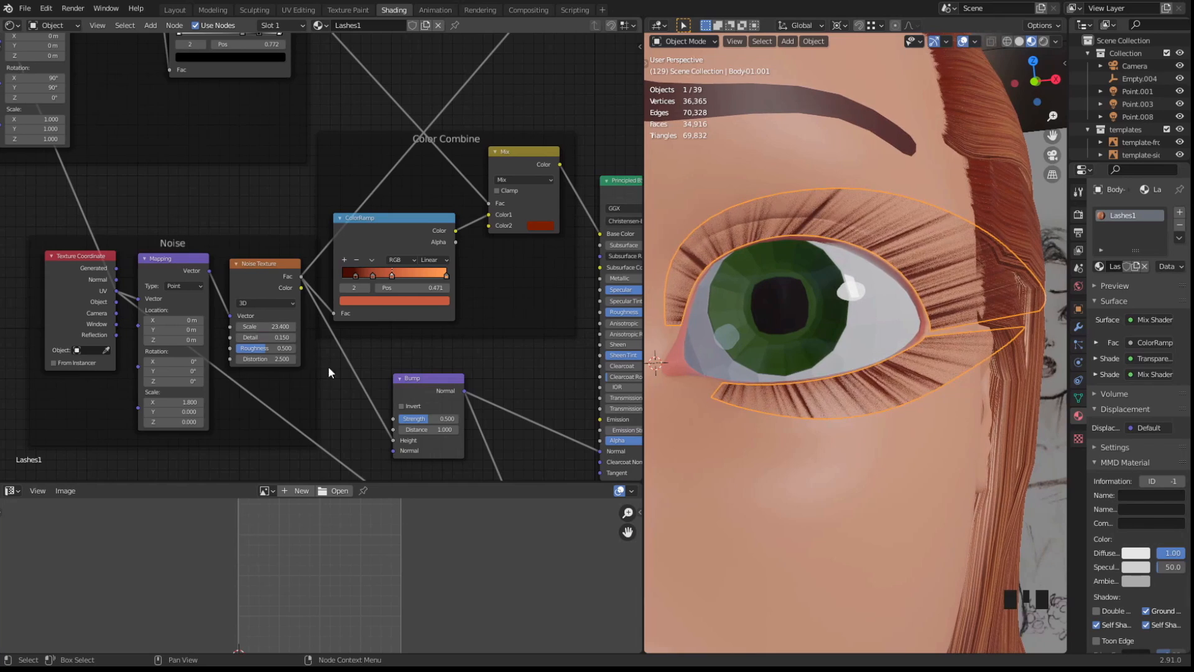
Delete the Anisotropic BSDF node from the lash material
middle_drag(534, 426, 364, 317)
scroll(362, 316, down, 3)
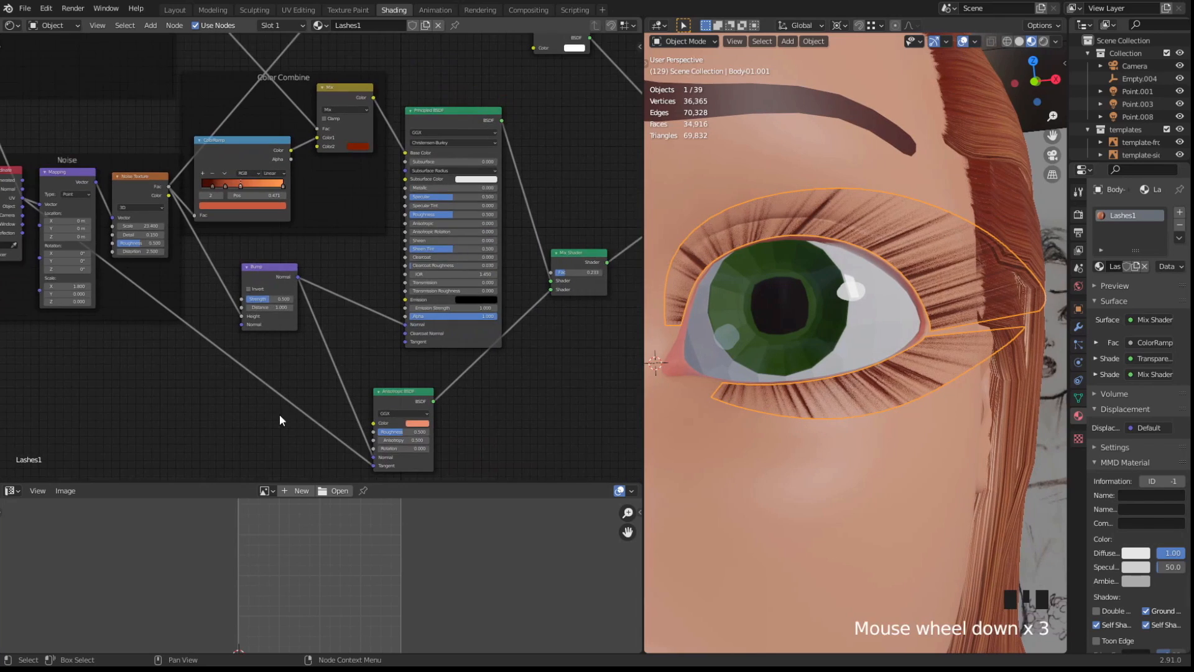
middle_drag(186, 322, 295, 328)
middle_drag(305, 377, 225, 356)
click(446, 376)
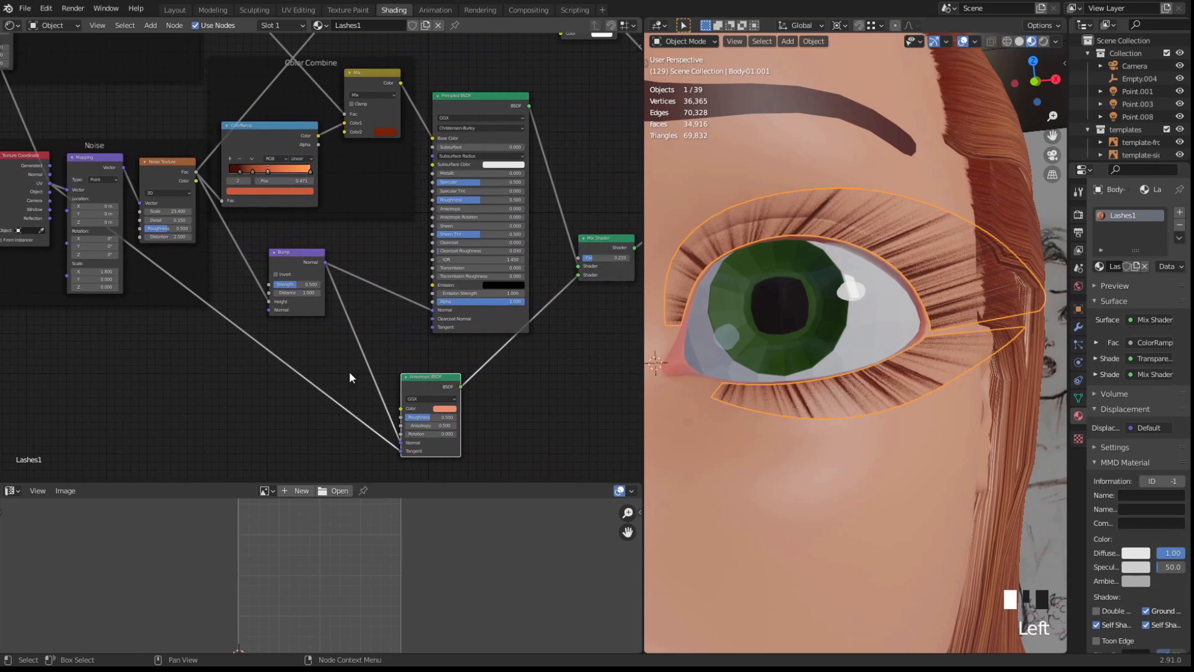
key(x)
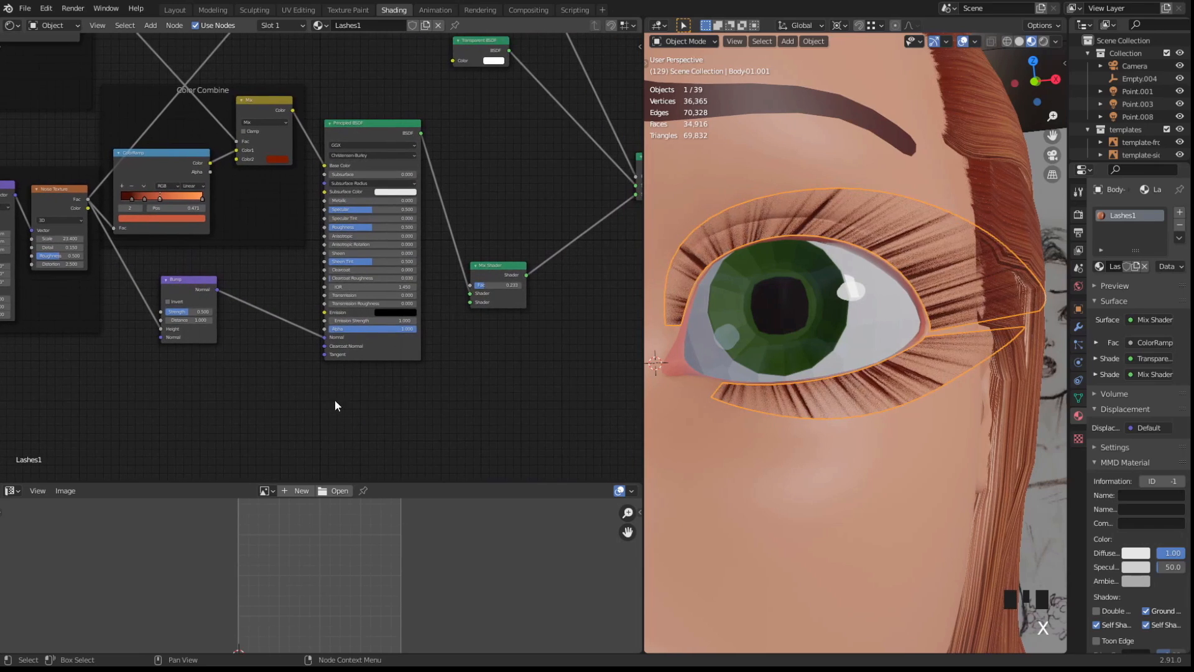
Delete the intermediate Mix Shader and connect the Principled BSDF directly to the final Mix Shader's second shader input
click(499, 265)
middle_drag(536, 208, 434, 285)
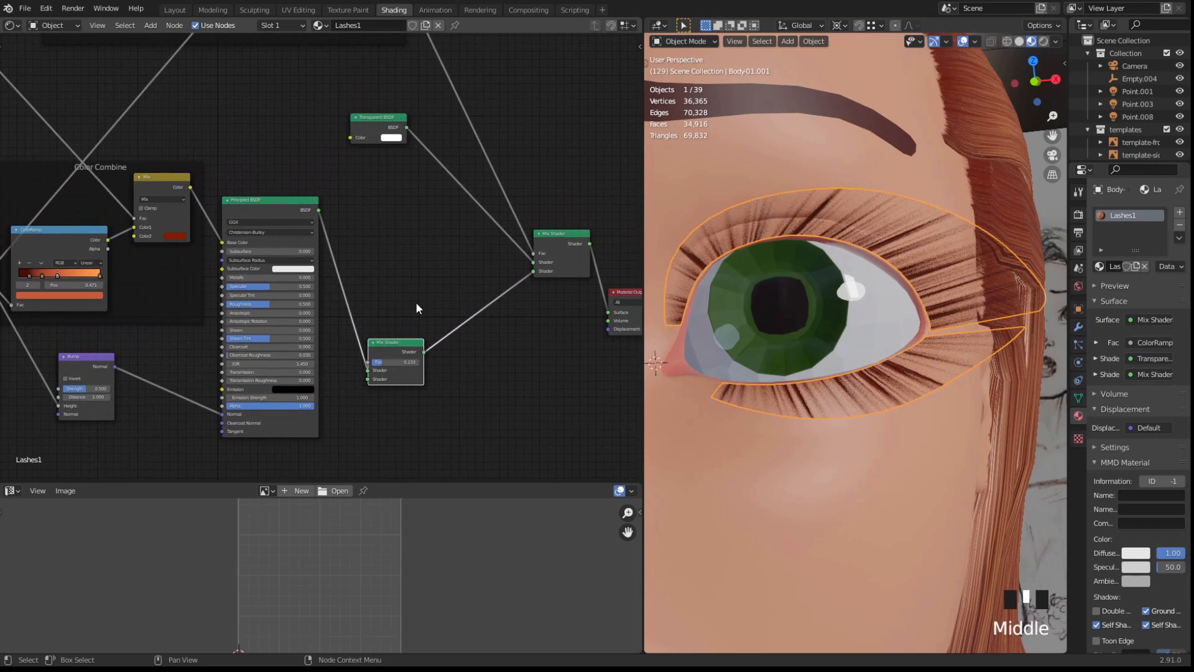
key(x)
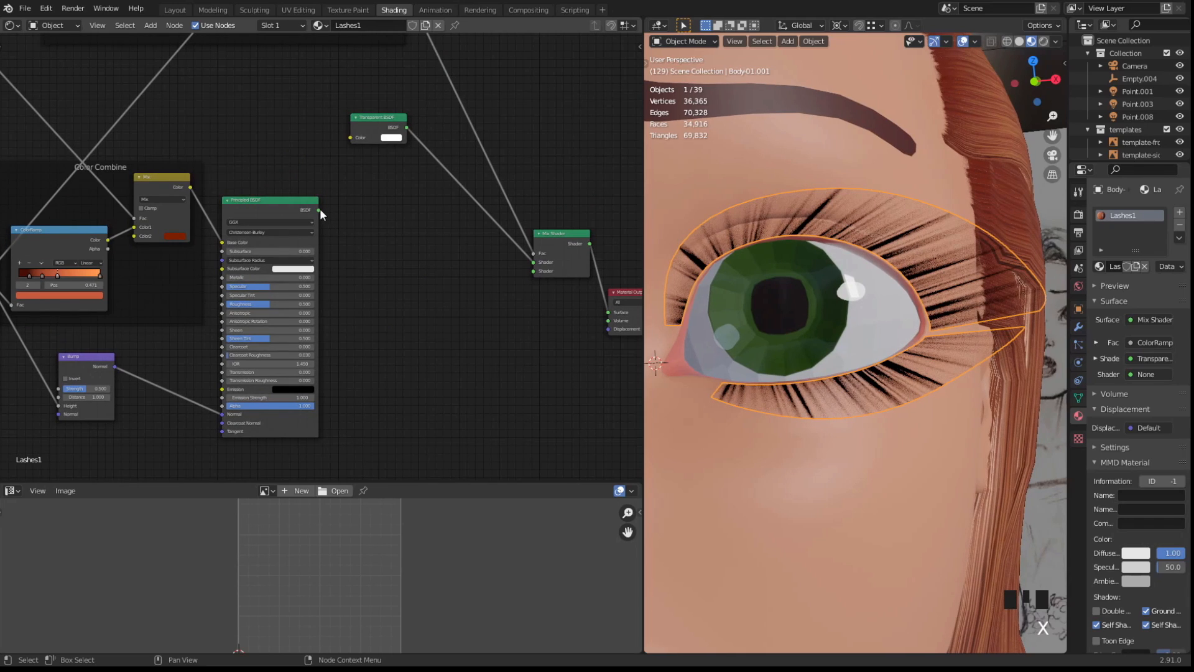
drag(319, 209, 528, 278)
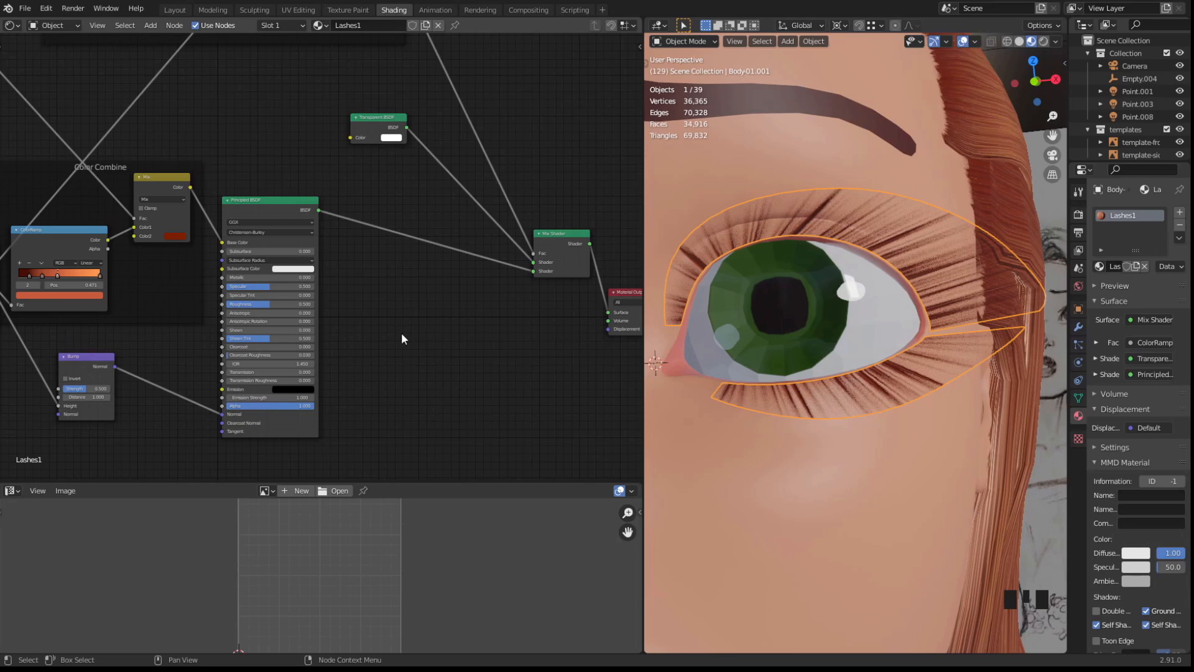
Darken Color2 of the Mix node in the Color Combine frame to black
middle_drag(401, 332, 547, 346)
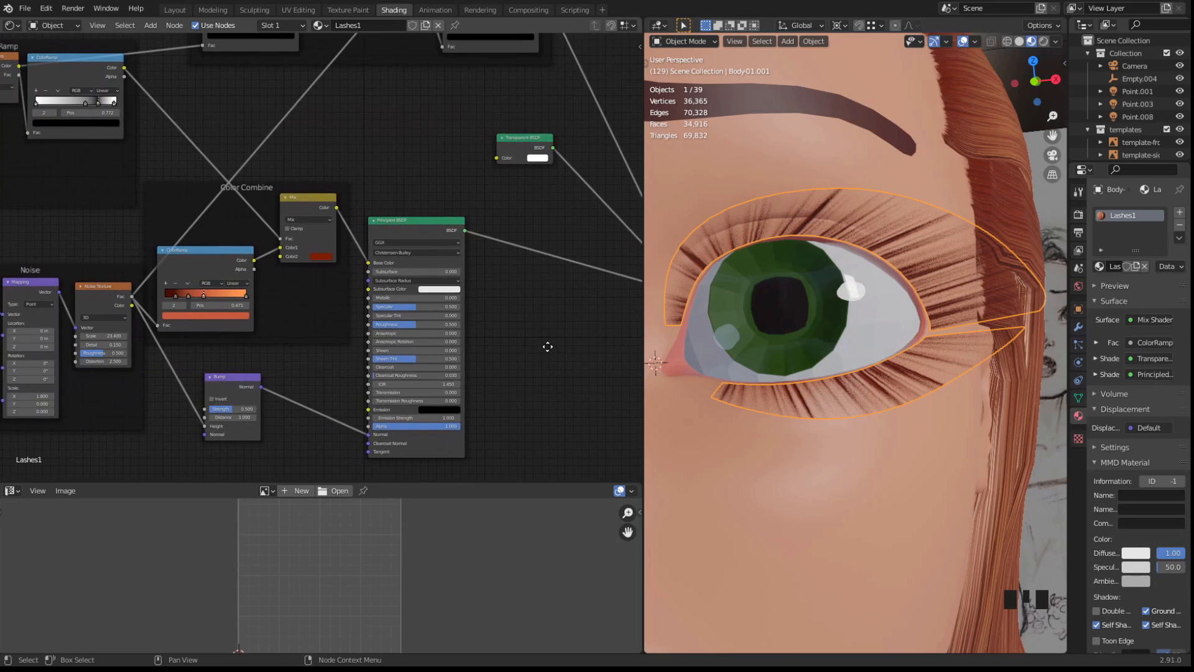
click(322, 255)
click(379, 189)
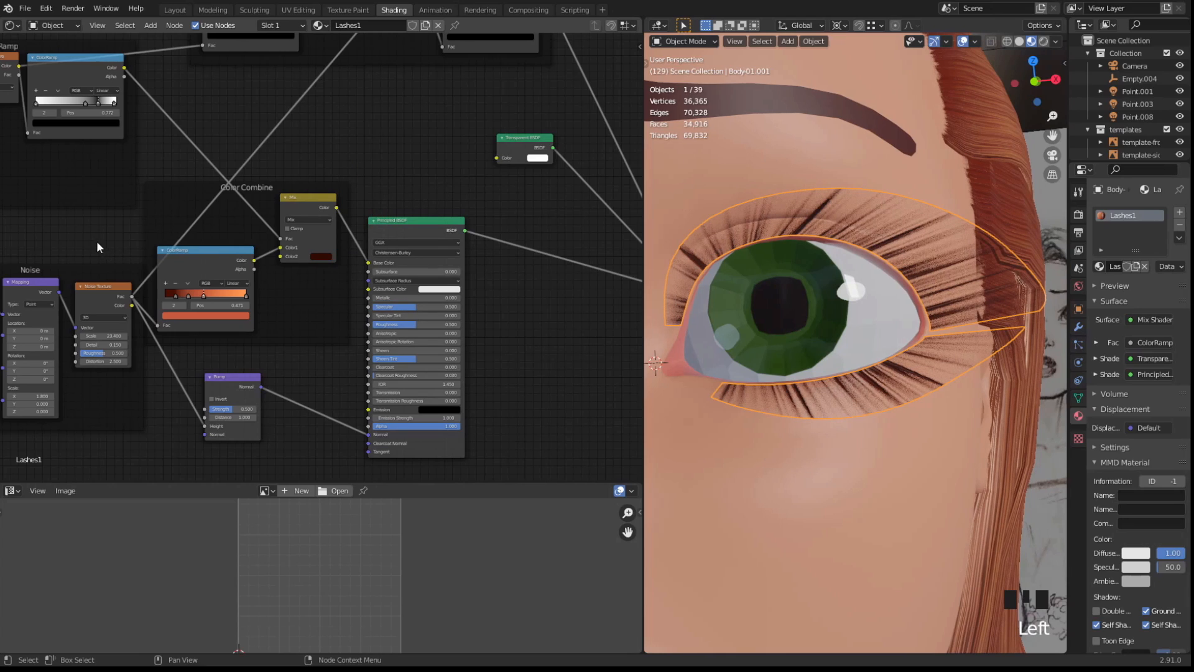
middle_drag(97, 247, 215, 253)
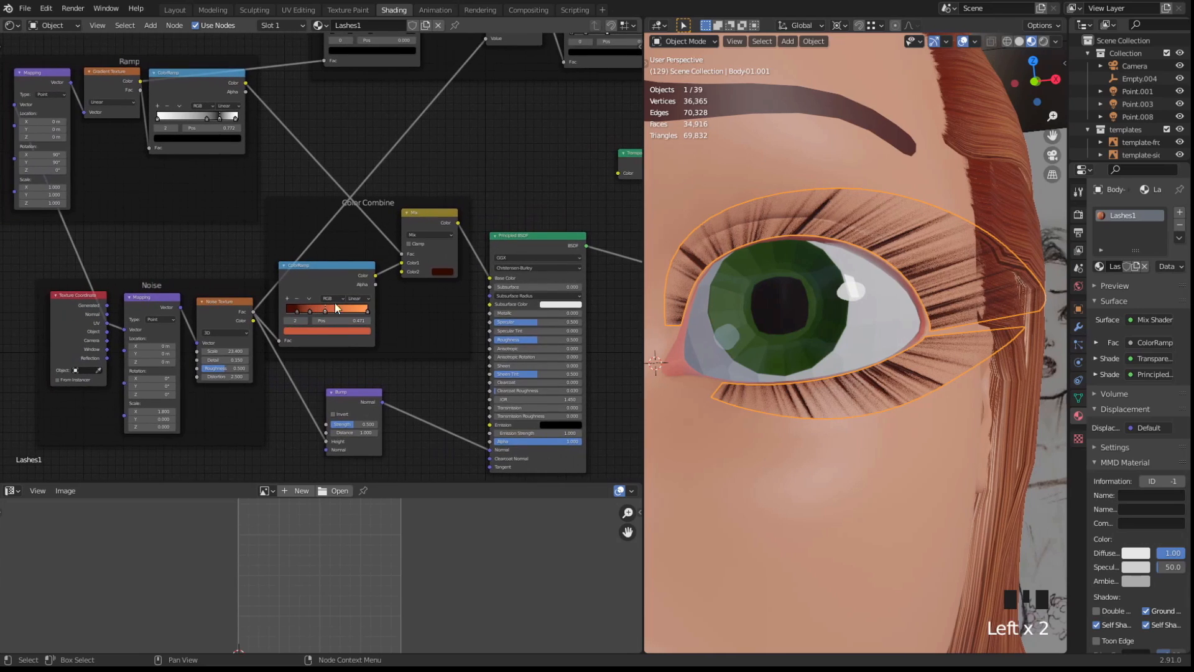
click(442, 272)
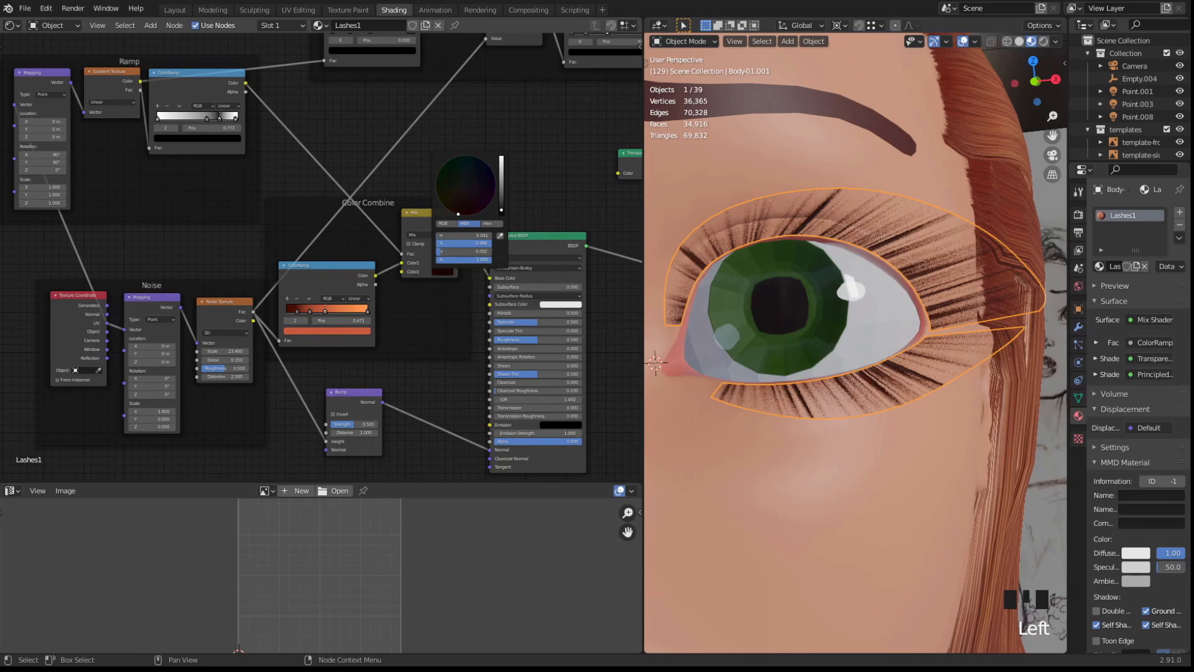
drag(502, 212, 501, 216)
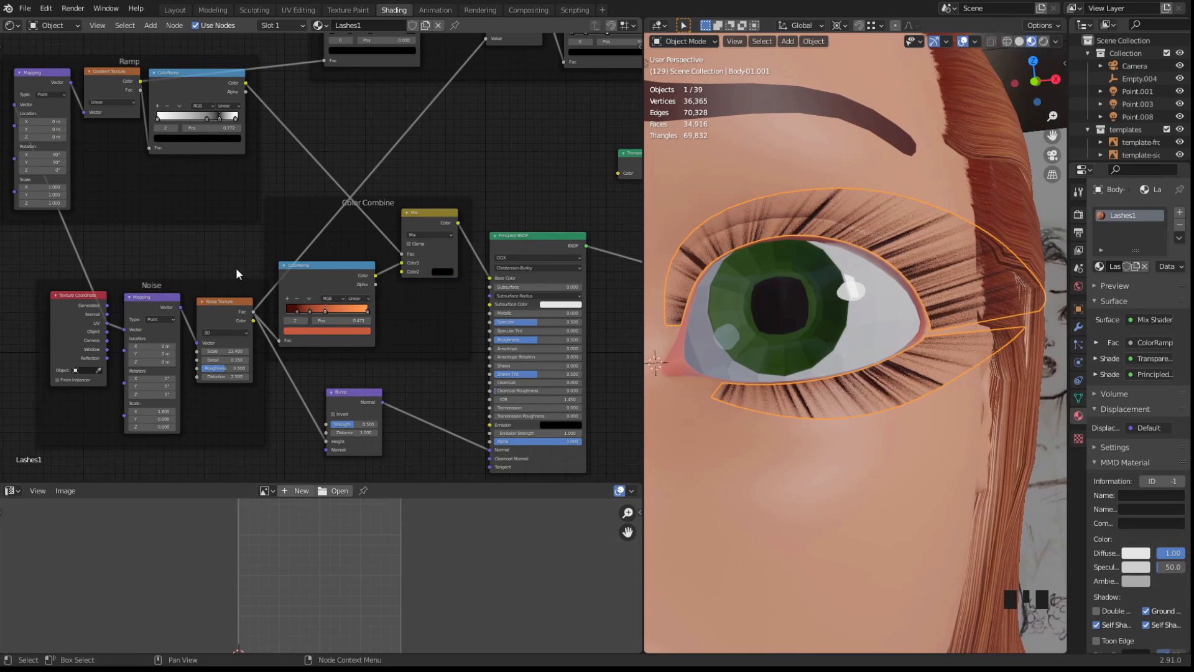
Examine the lash mesh's UV layout in Edit Mode against the Ramp frame's gradient, and return to Object Mode
scroll(225, 255, up, 1)
middle_drag(204, 185, 229, 216)
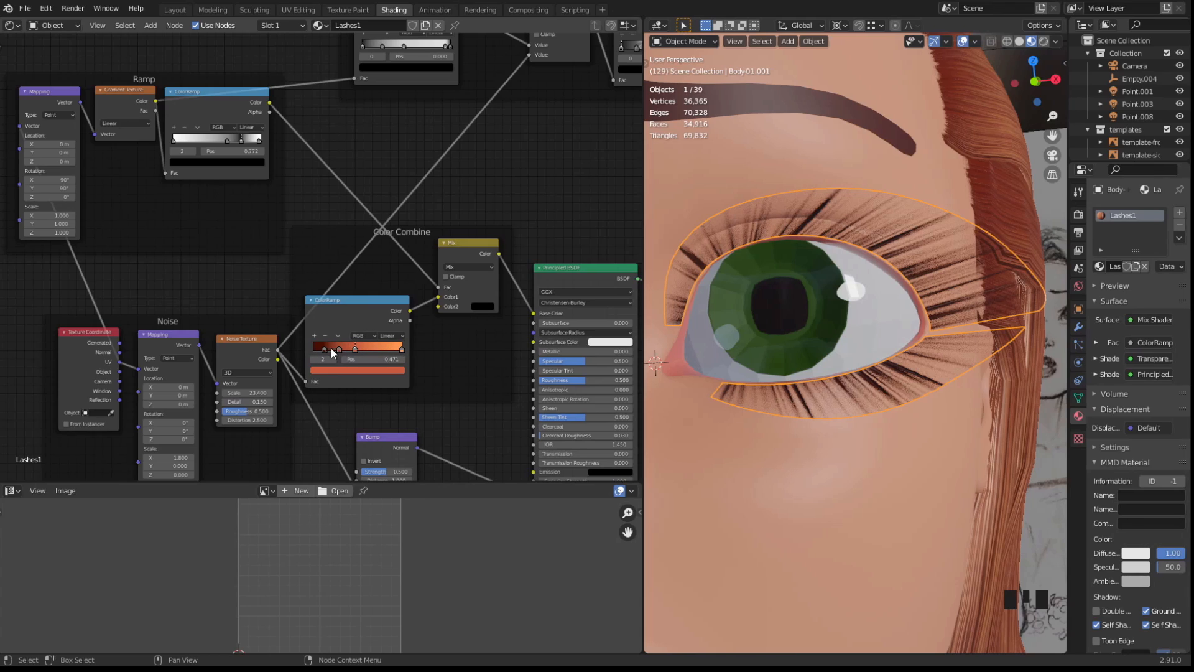
key(Tab)
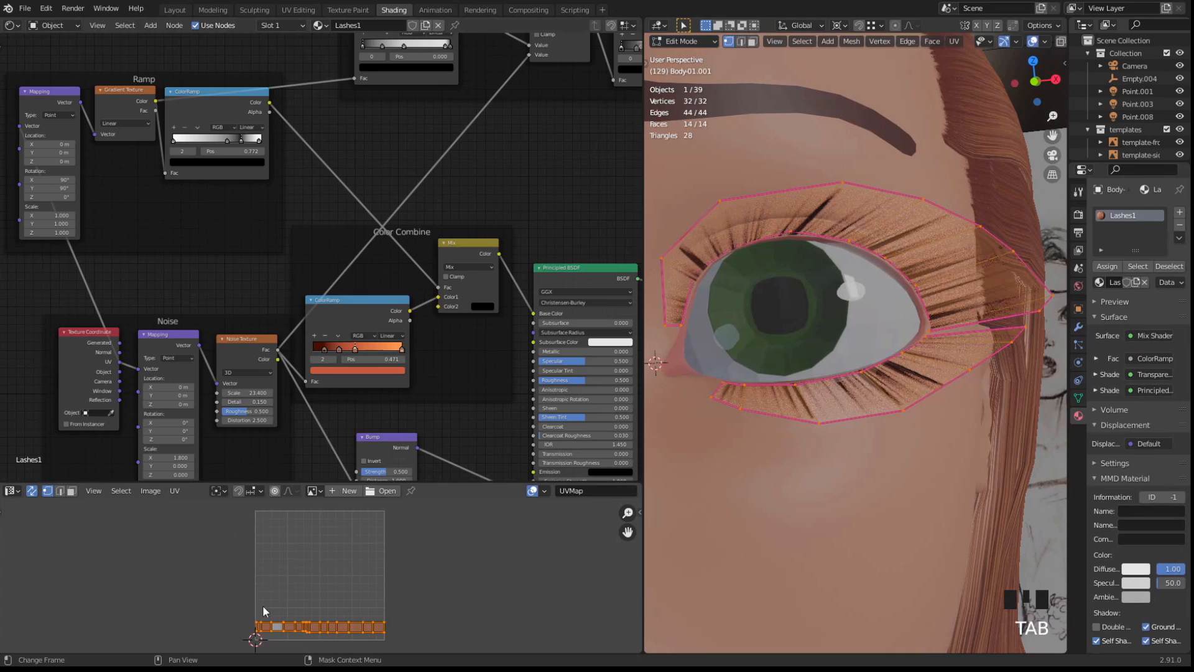
key(Tab)
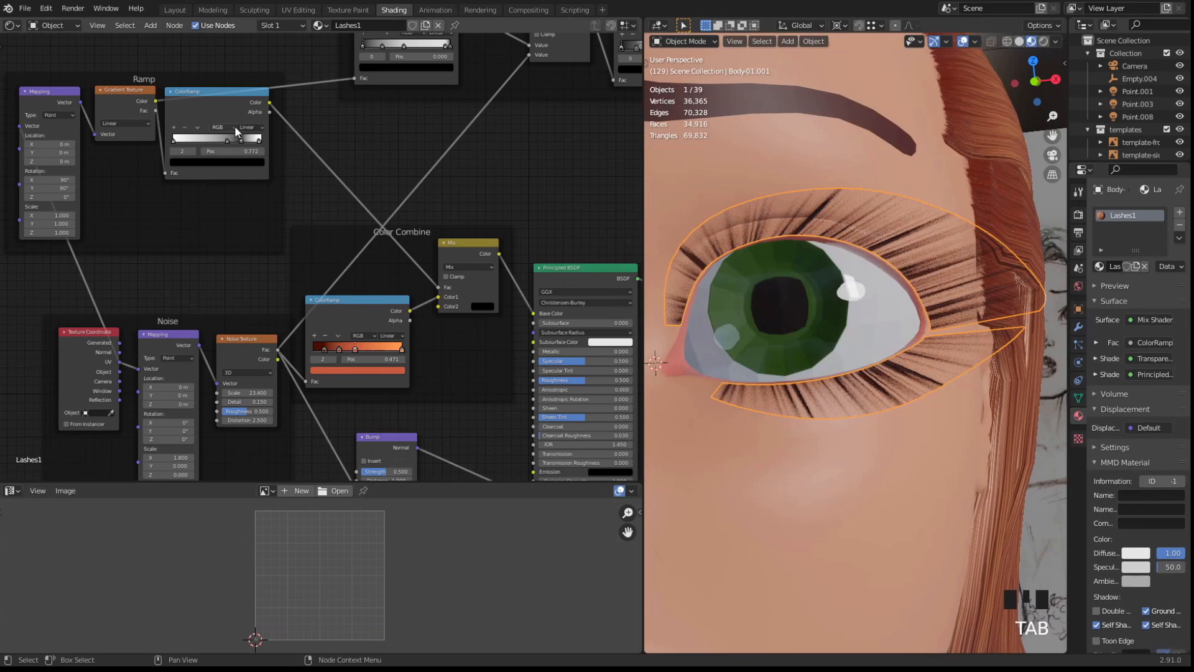
key(Tab)
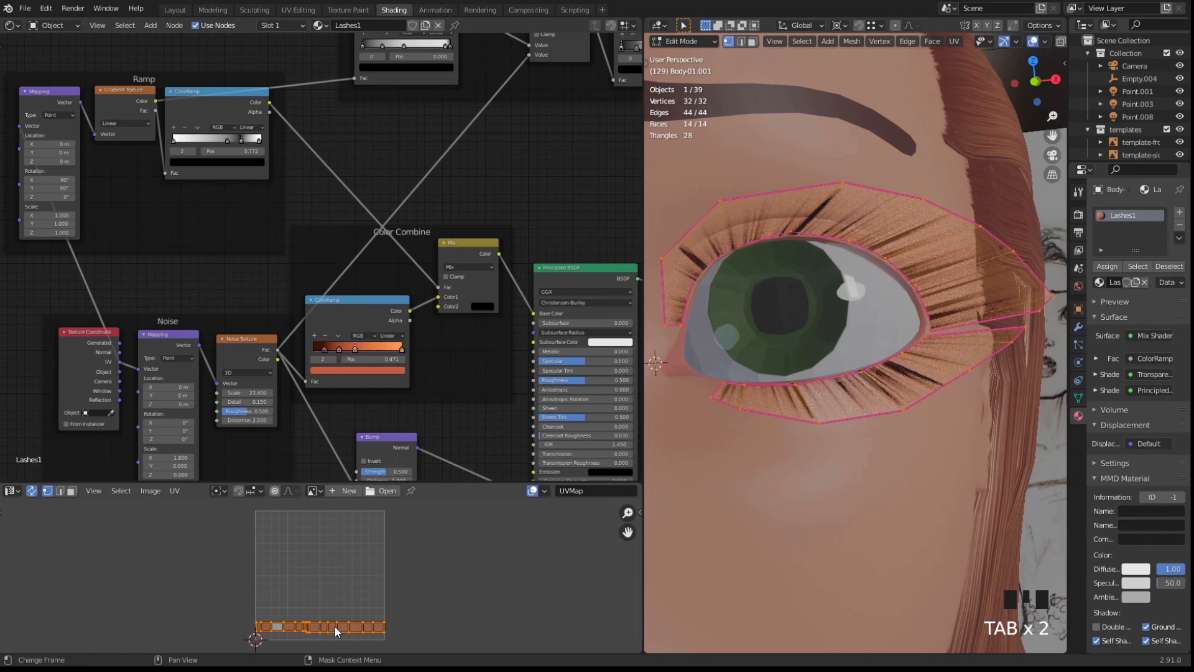
key(Tab)
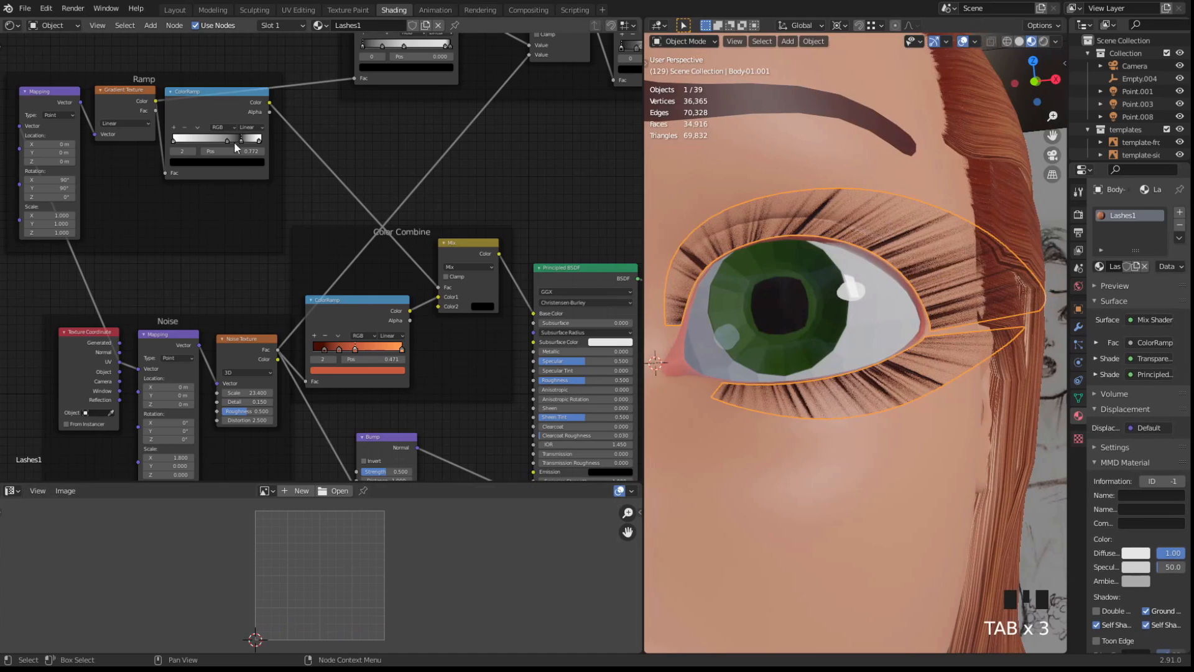
Shift the black stop of the Ramp frame's ColorRamp to position 0.141, close after the first white stop
scroll(334, 124, up, 3)
middle_drag(343, 92, 389, 161)
scroll(386, 149, up, 2)
mouse_move(271, 198)
mouse_down()
mouse_move(287, 199)
mouse_move(263, 205)
mouse_move(293, 211)
mouse_move(174, 197)
mouse_move(183, 178)
mouse_up()
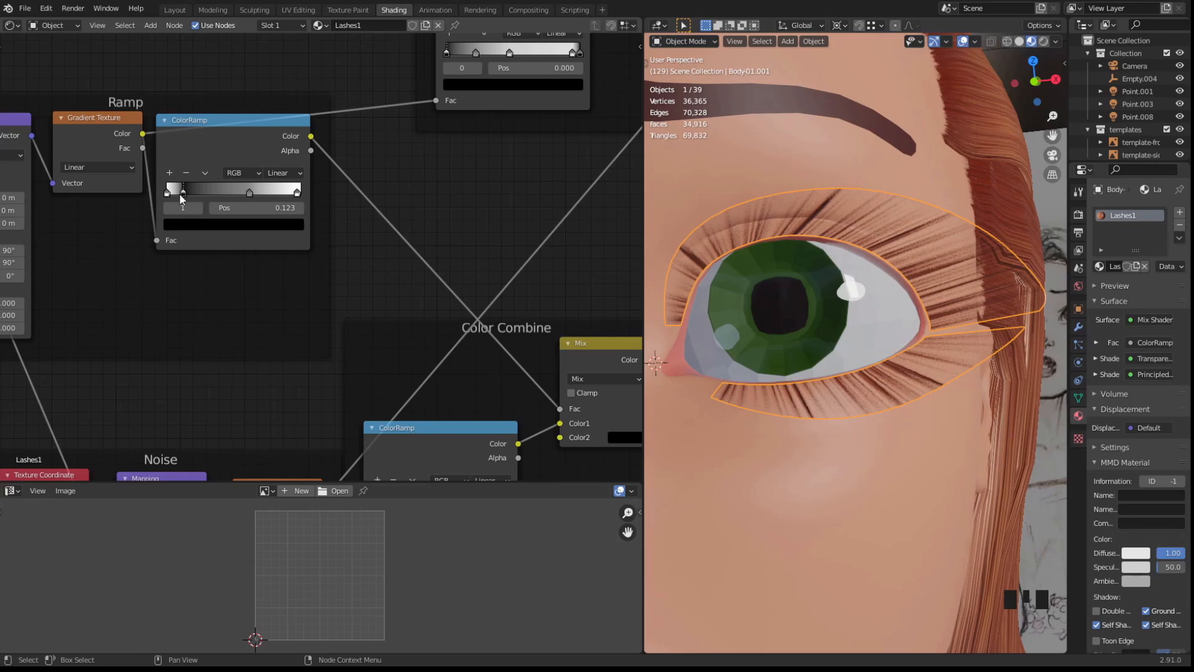
mouse_move(168, 193)
mouse_down()
mouse_move(181, 191)
mouse_move(147, 192)
mouse_move(196, 198)
mouse_move(169, 193)
mouse_move(186, 197)
mouse_up()
drag(195, 193, 163, 194)
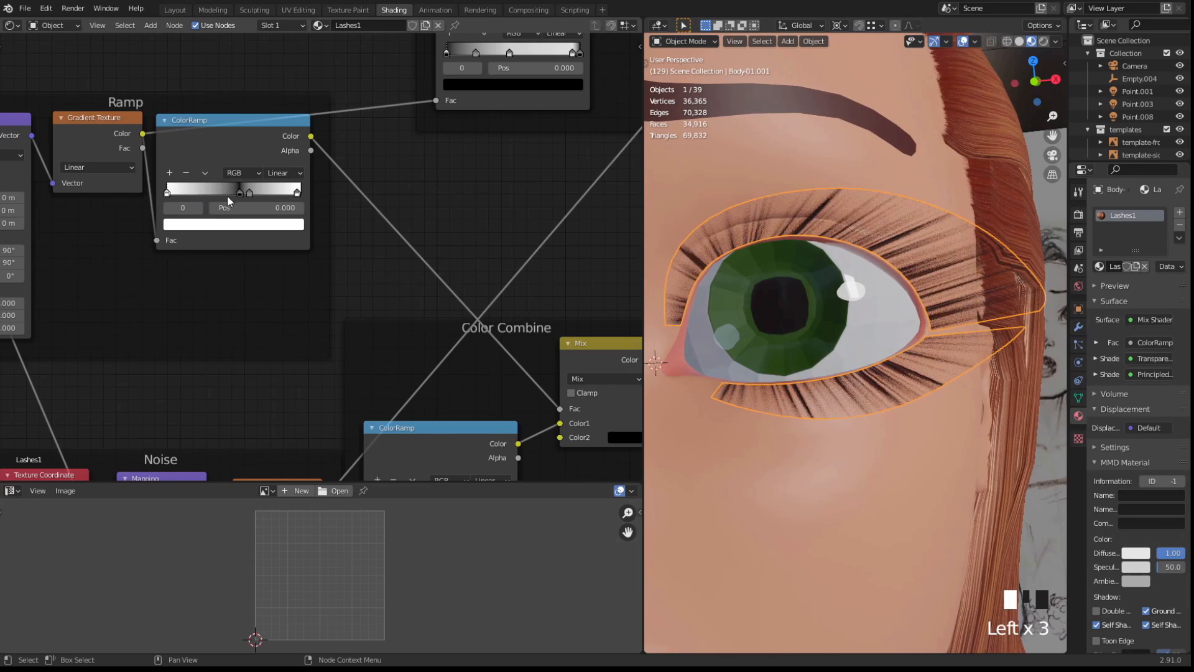
drag(240, 192, 188, 196)
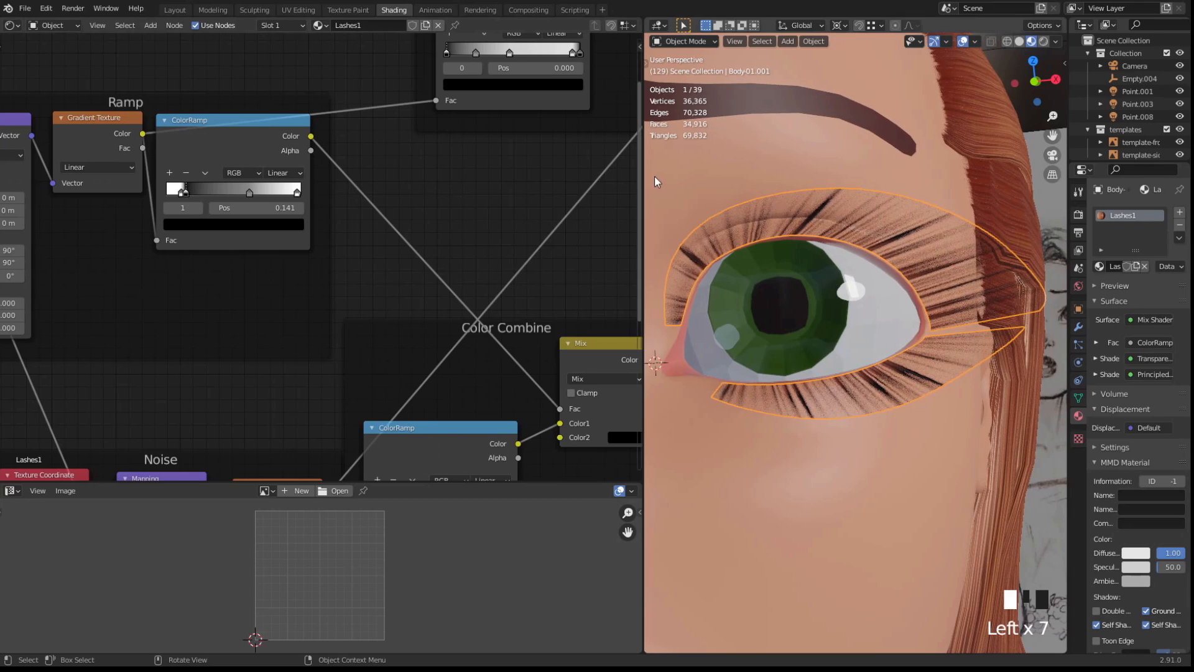
Hide the viewport overlays and move the Ramp ColorRamp's black stop ahead of the first white stop, at position 0.036
key(shift+alt+z)
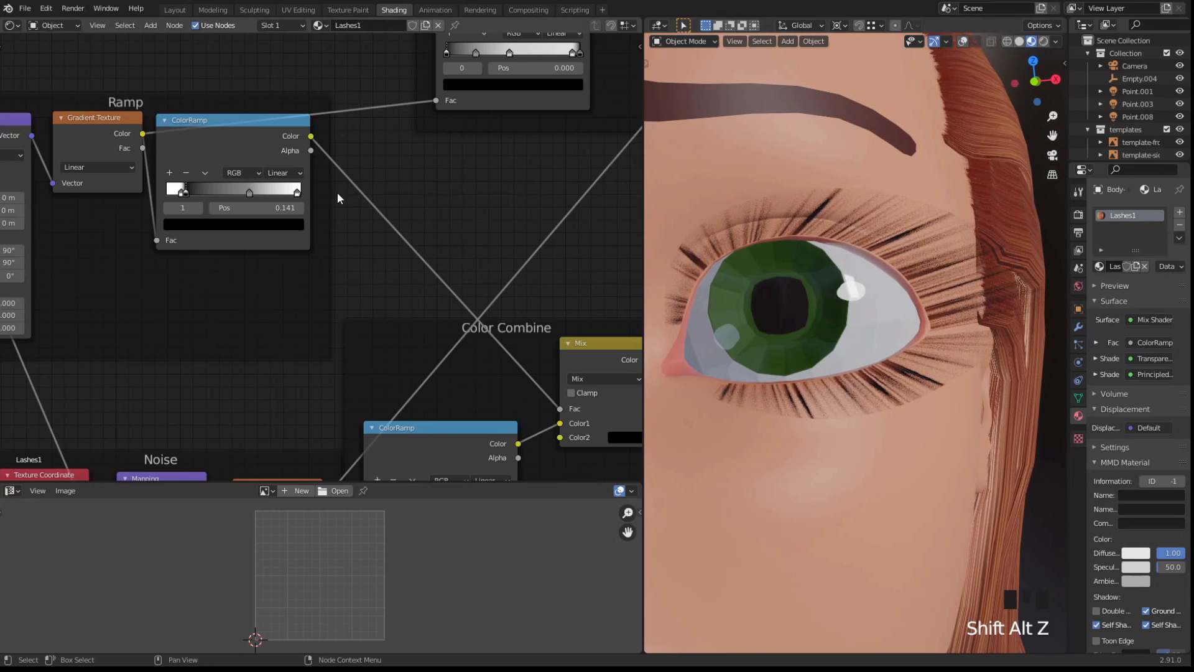
click(164, 193)
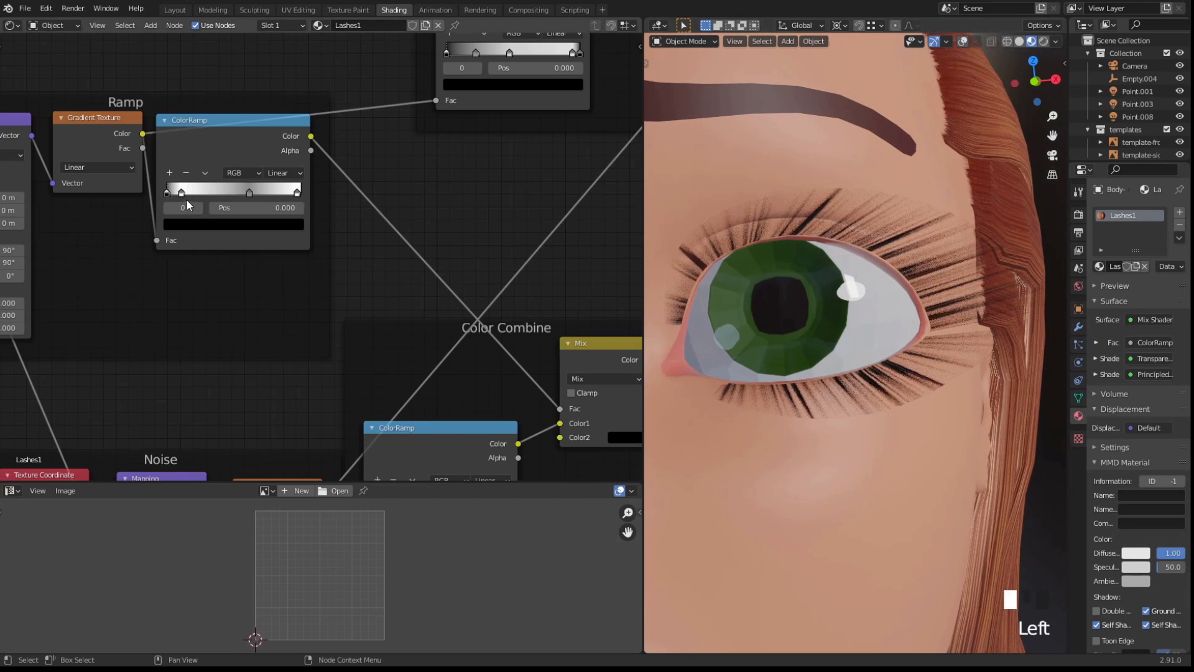
mouse_move(182, 194)
mouse_down()
mouse_move(196, 190)
mouse_move(173, 193)
mouse_up()
In the Transparency frame's first ColorRamp, move the black start stop to 0.755 and the grey stop to 0.000
scroll(434, 221, down, 2)
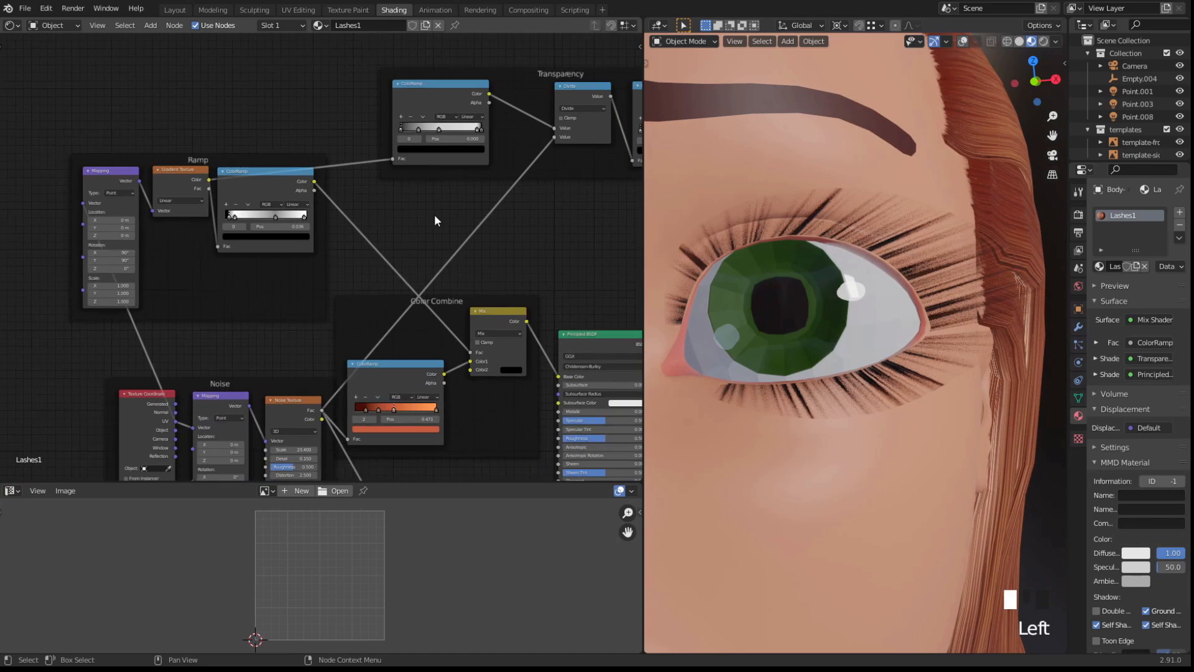
middle_drag(545, 213, 396, 292)
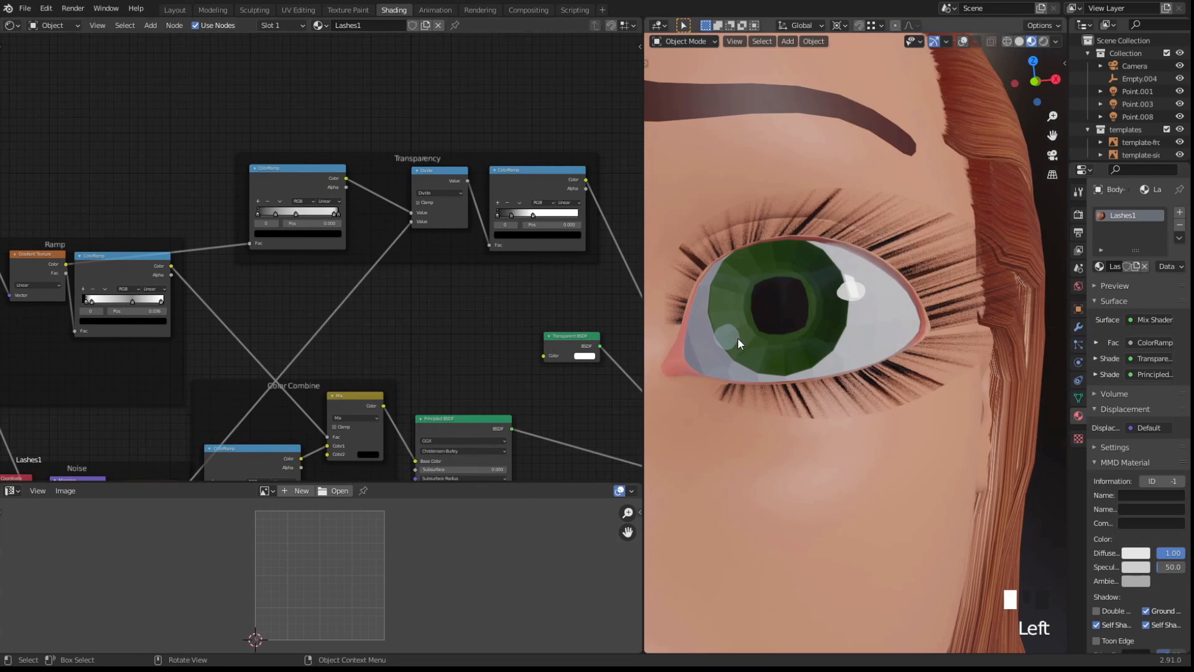
scroll(745, 338, up, 2)
scroll(765, 330, down, 2)
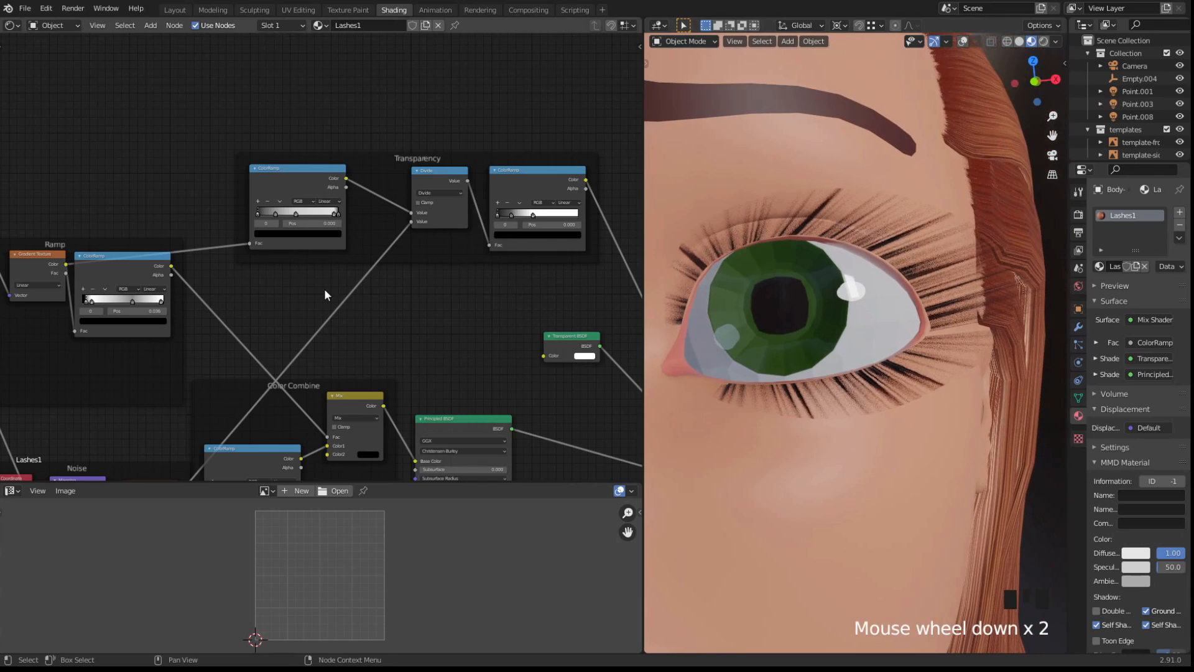
scroll(279, 301, up, 3)
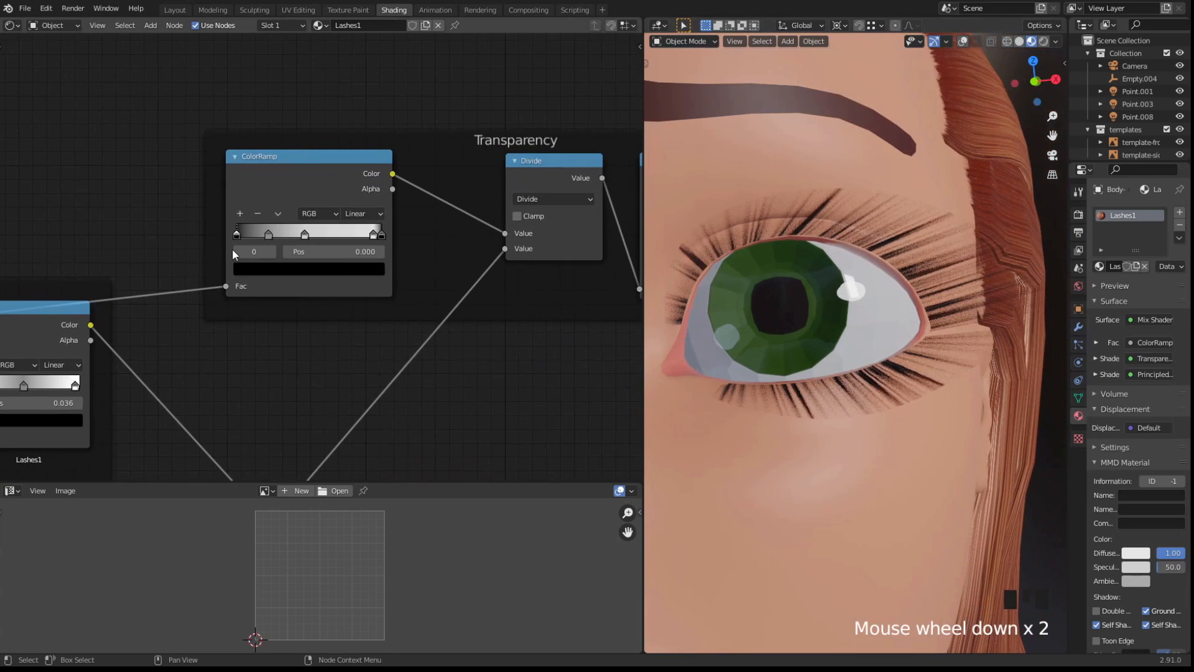
scroll(172, 250, up, 1)
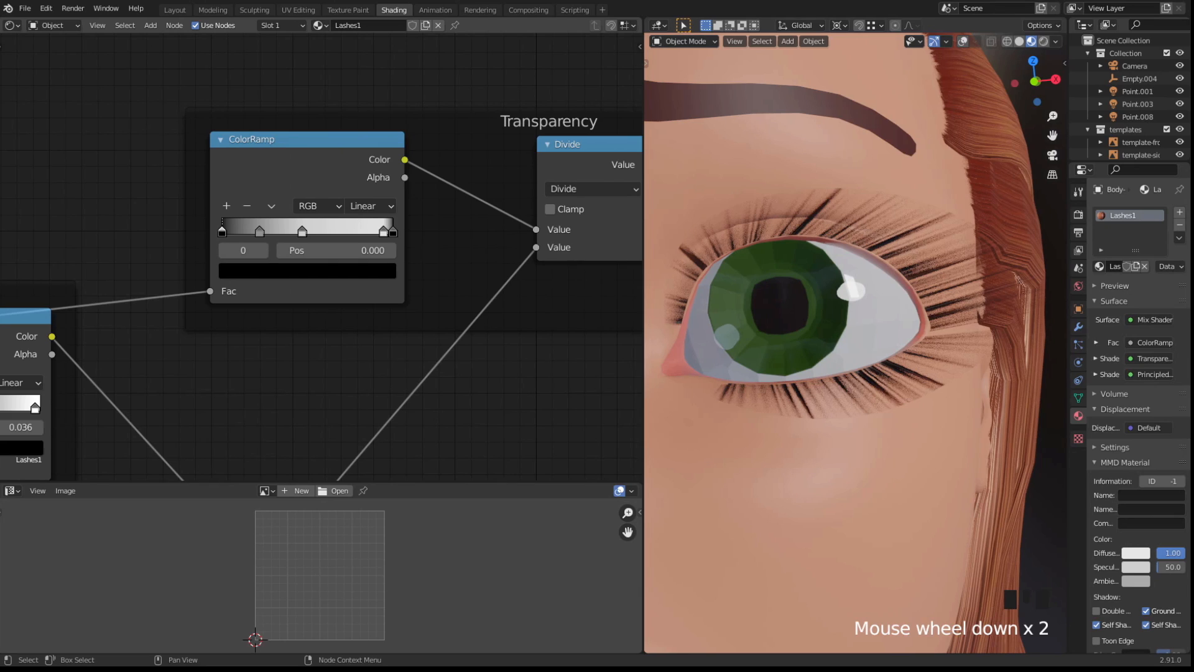
drag(222, 230, 351, 232)
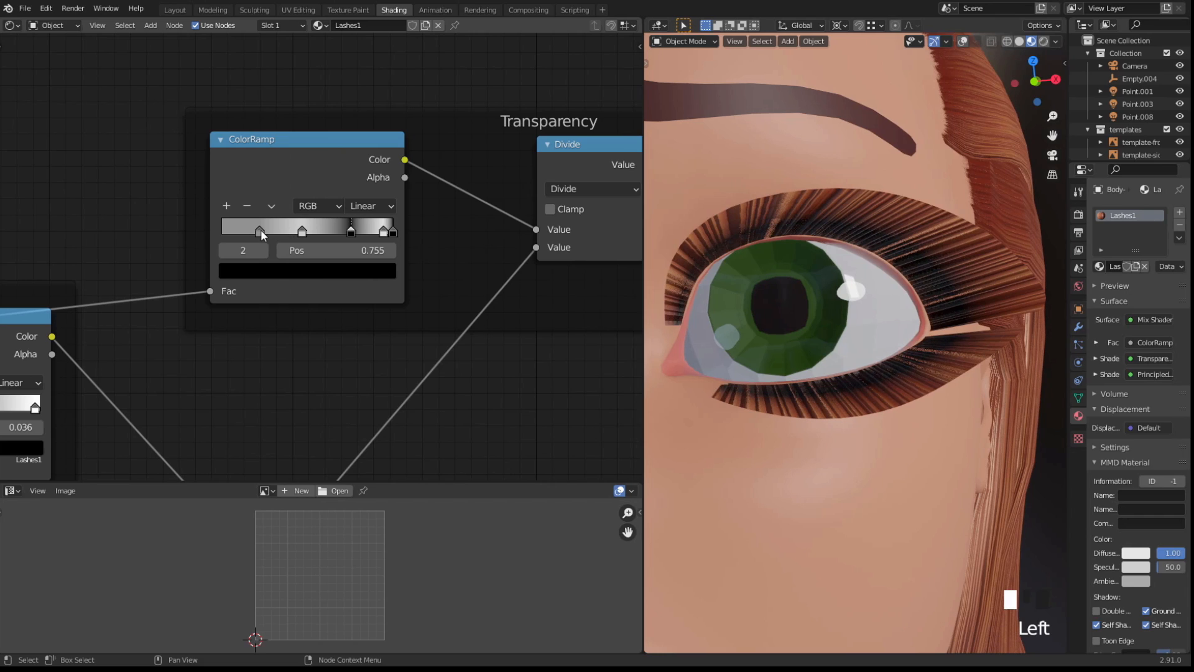
drag(262, 233, 194, 234)
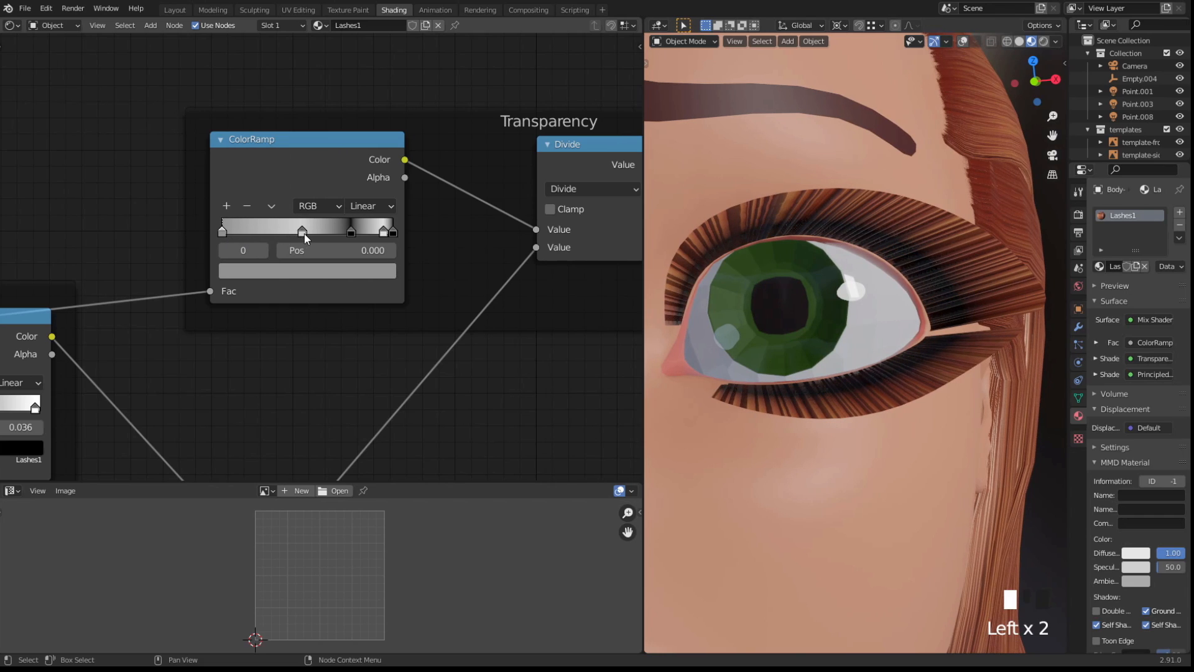
Move the light grey stop of the first Transparency ColorRamp to 0.225 and brighten it to pure white
drag(305, 234, 260, 239)
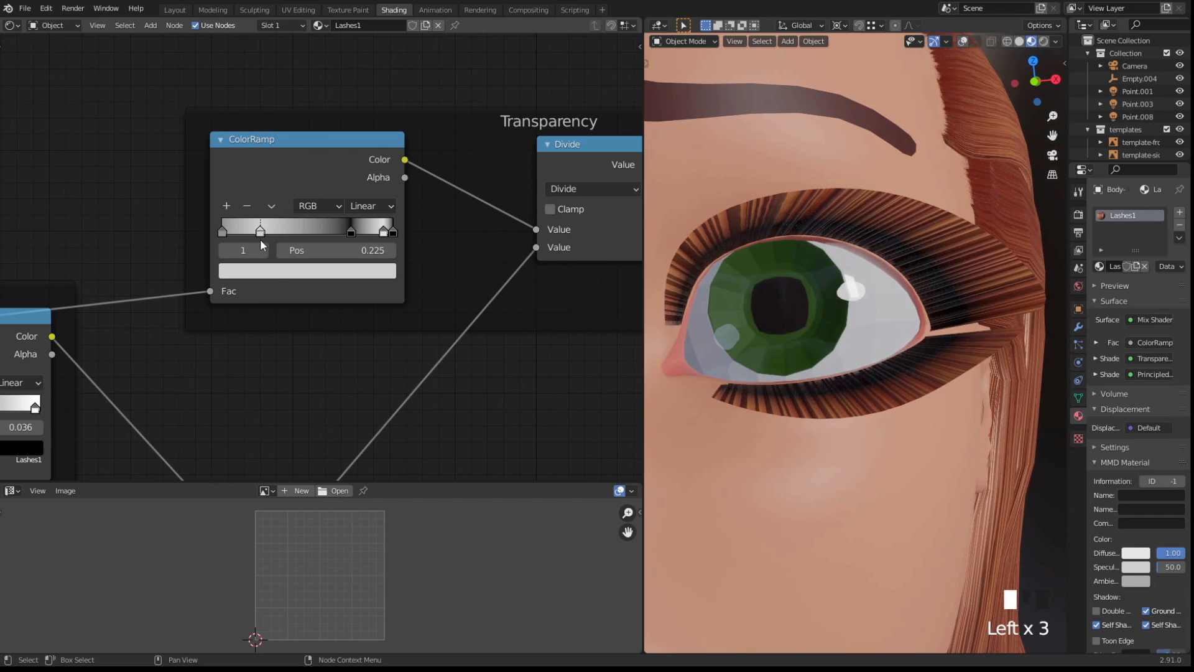
click(300, 270)
drag(355, 96, 358, 39)
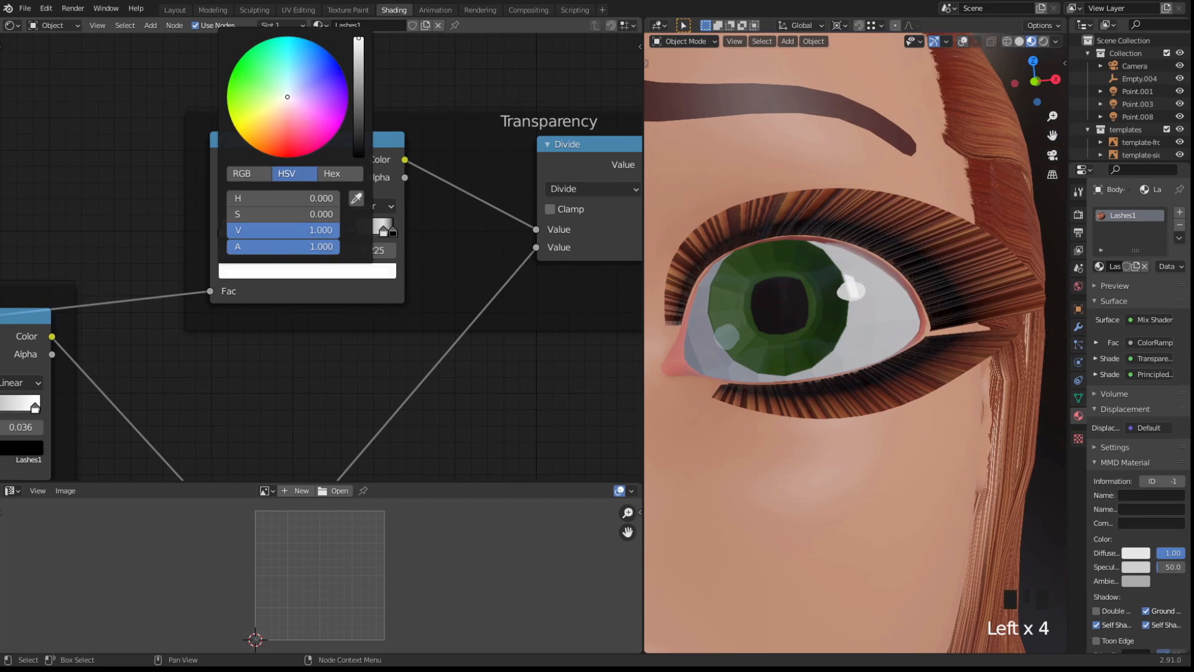
Change the Transparency frame's math node operation from Divide to Subtract
middle_drag(581, 295, 487, 313)
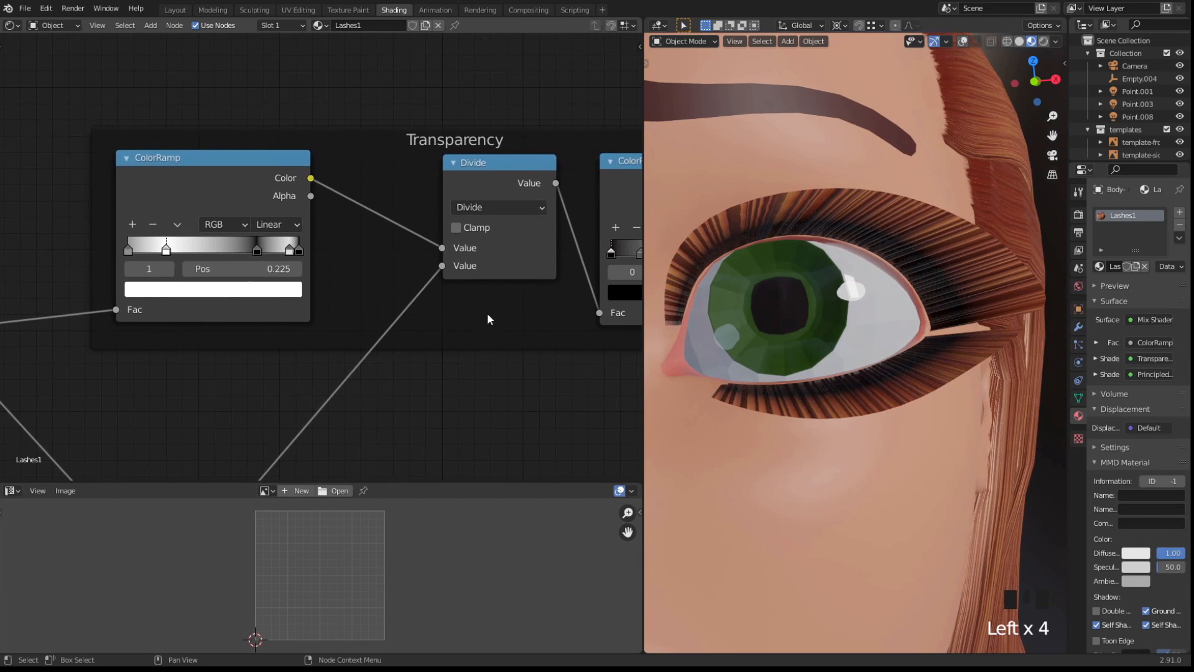
click(489, 210)
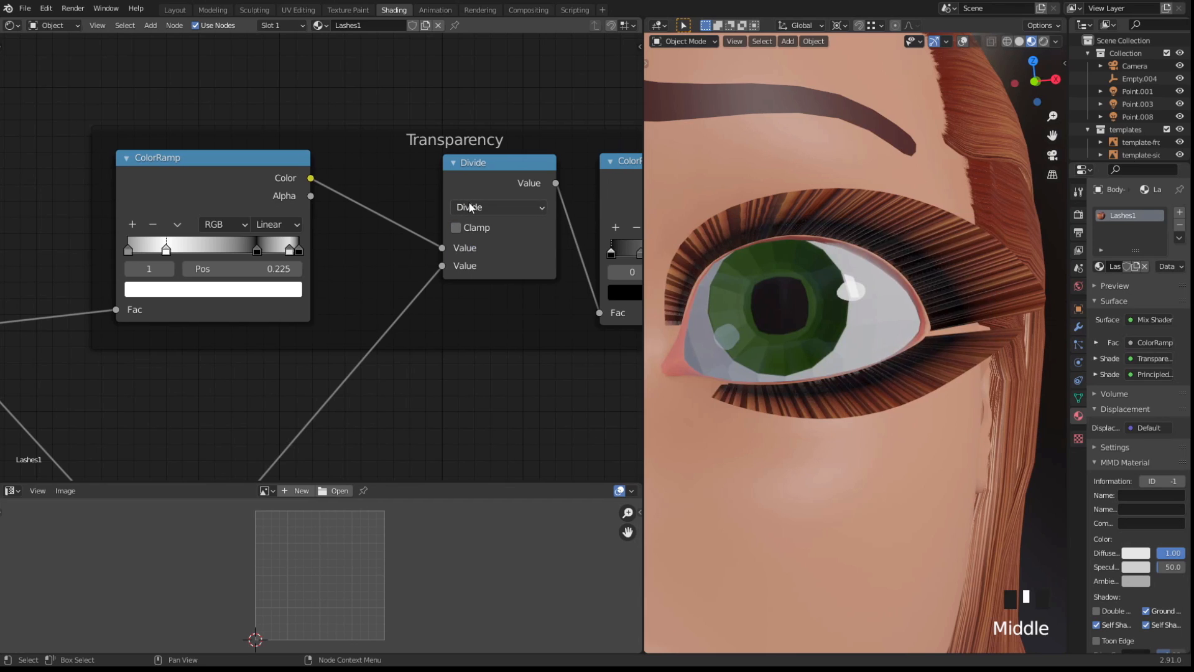
click(468, 201)
click(475, 269)
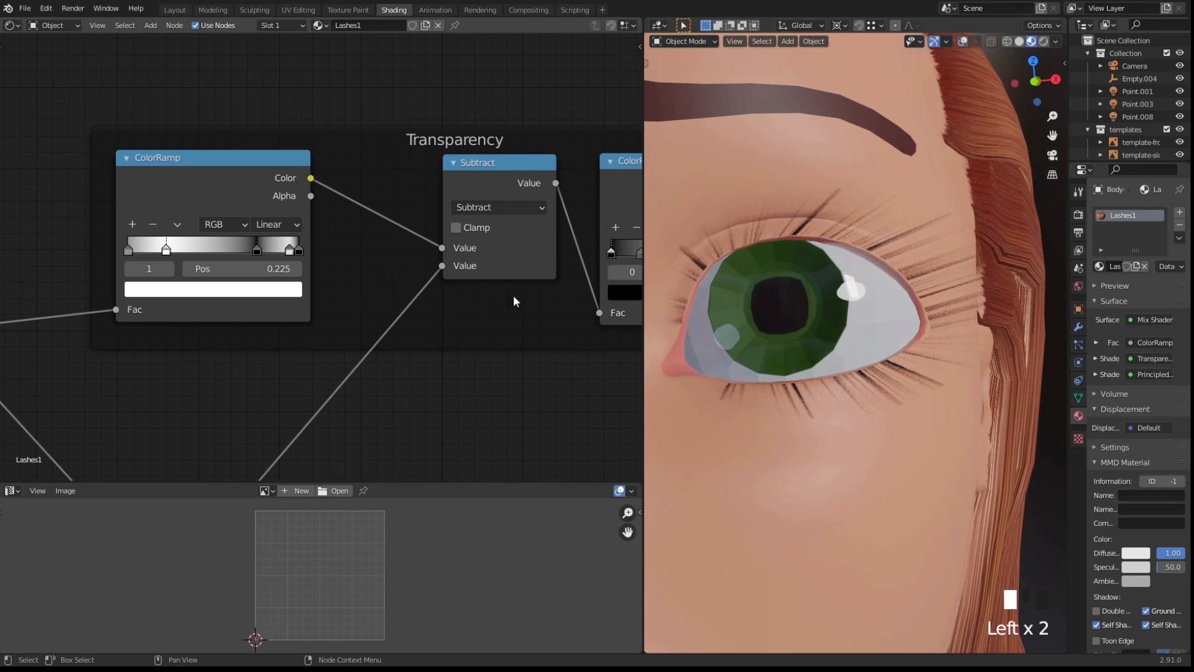
Try different positions for the first Transparency ColorRamp's leading stops, leaving the grey stop at 0.000 and the white one at 0.184
scroll(462, 384, down, 1)
middle_drag(473, 381, 499, 388)
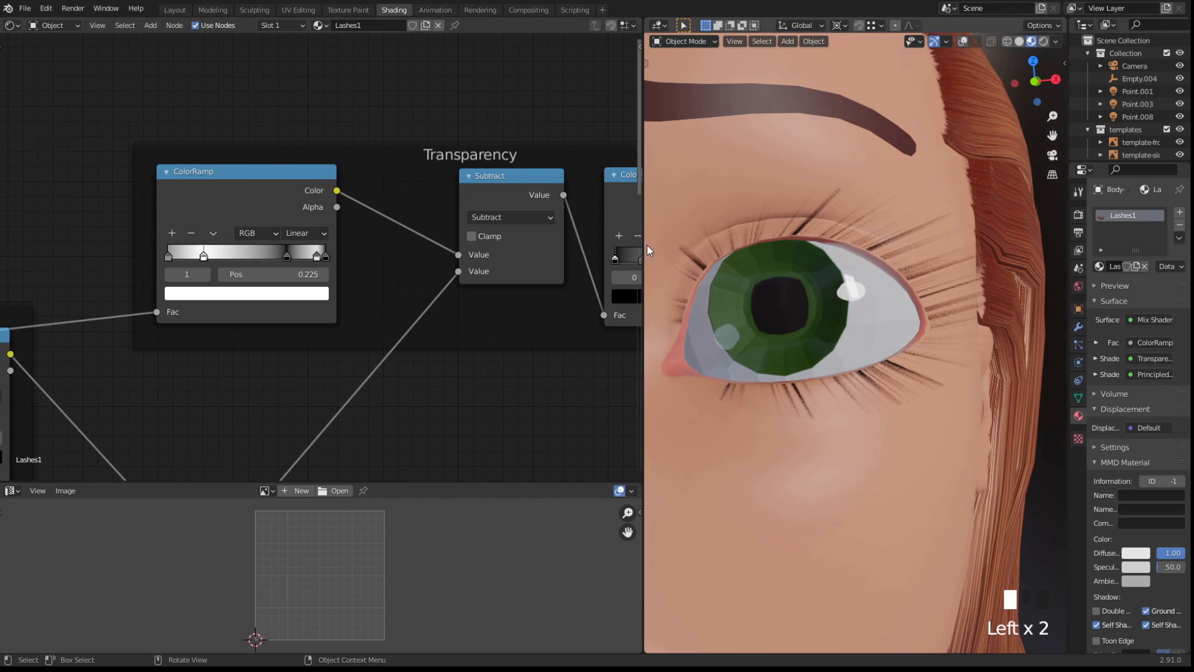
scroll(170, 265, up, 1)
scroll(169, 266, up, 2)
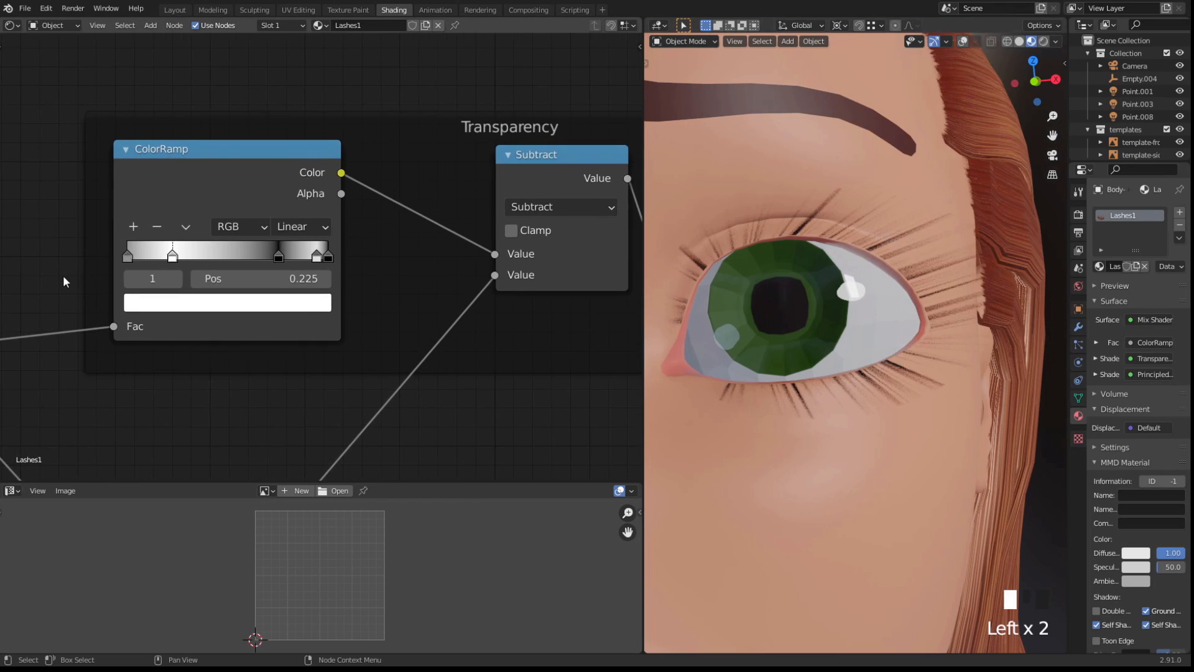
middle_drag(64, 278, 162, 280)
click(225, 259)
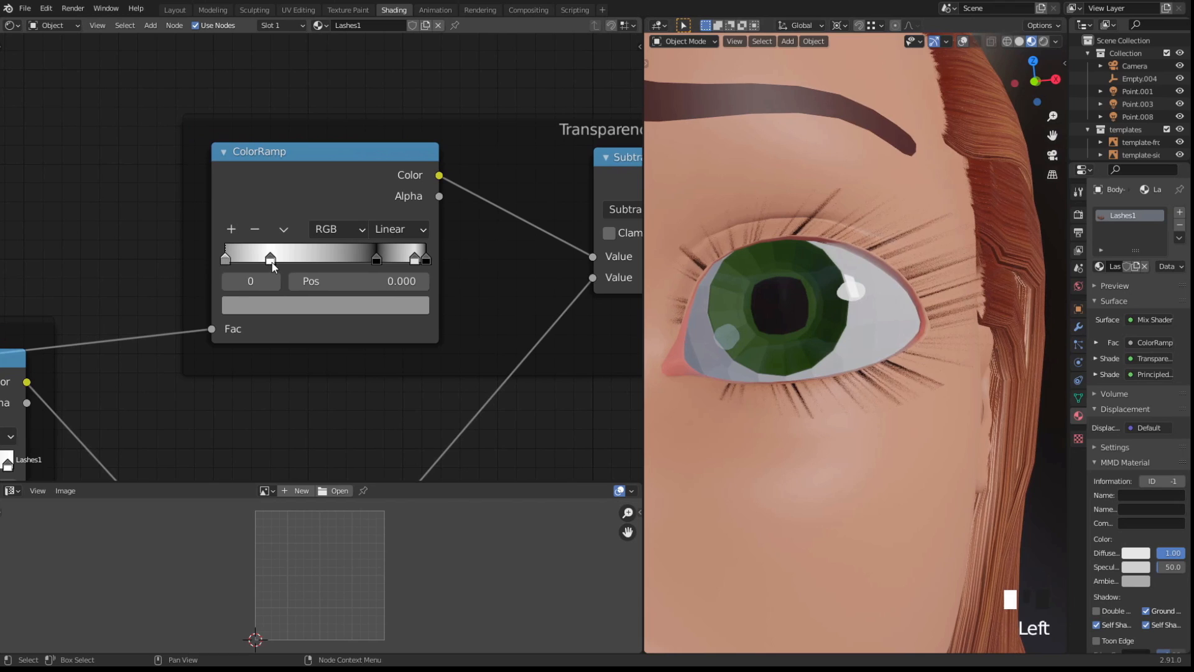
drag(271, 261, 256, 267)
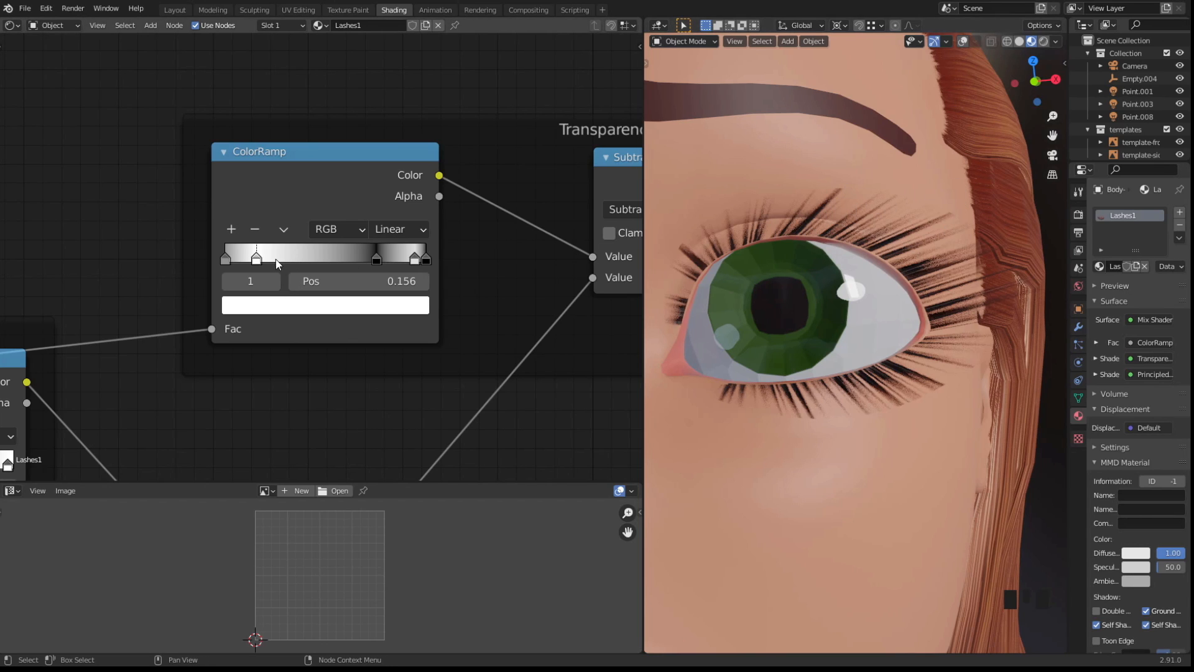
drag(258, 266, 256, 265)
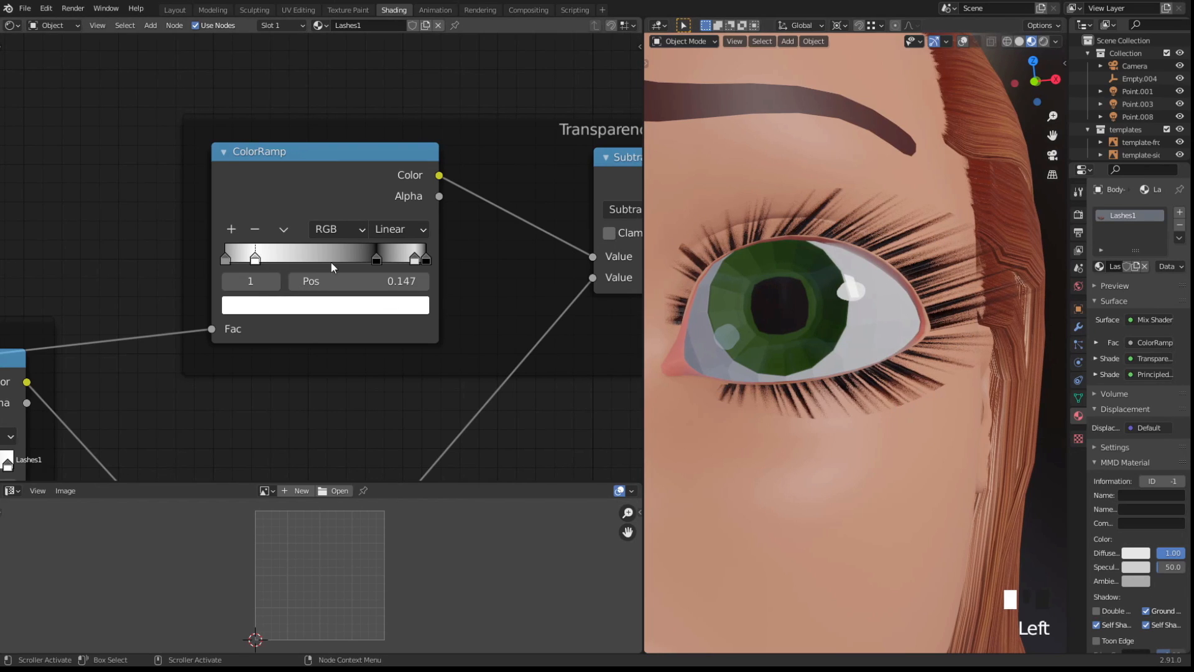
click(226, 260)
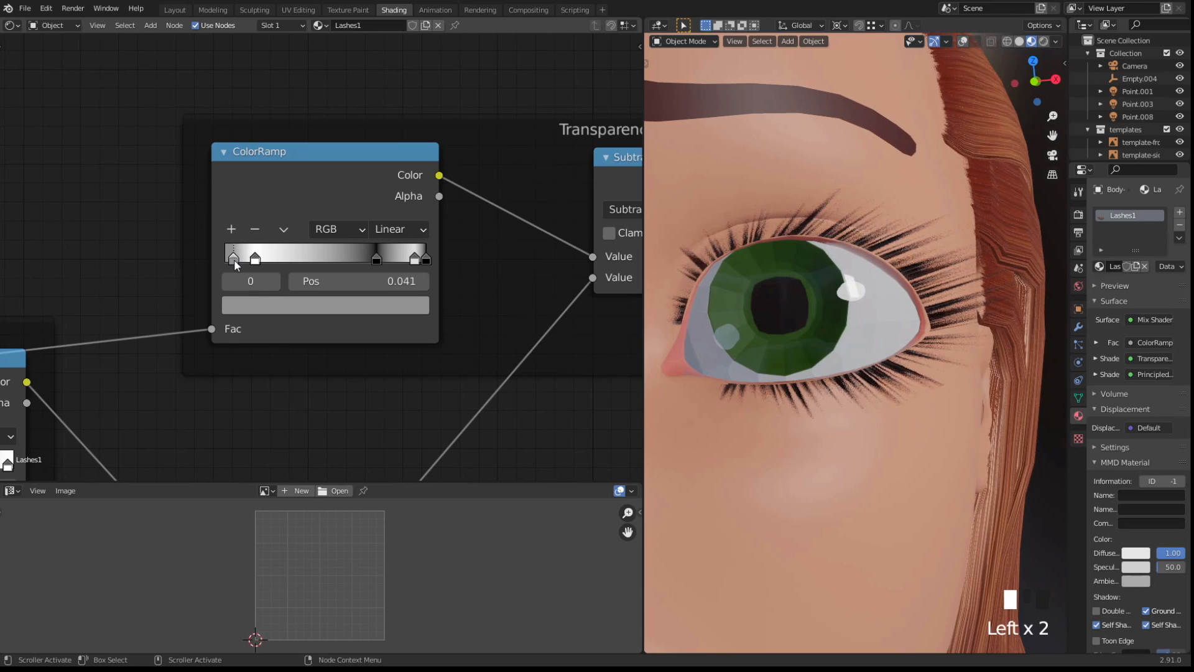
drag(255, 260, 263, 260)
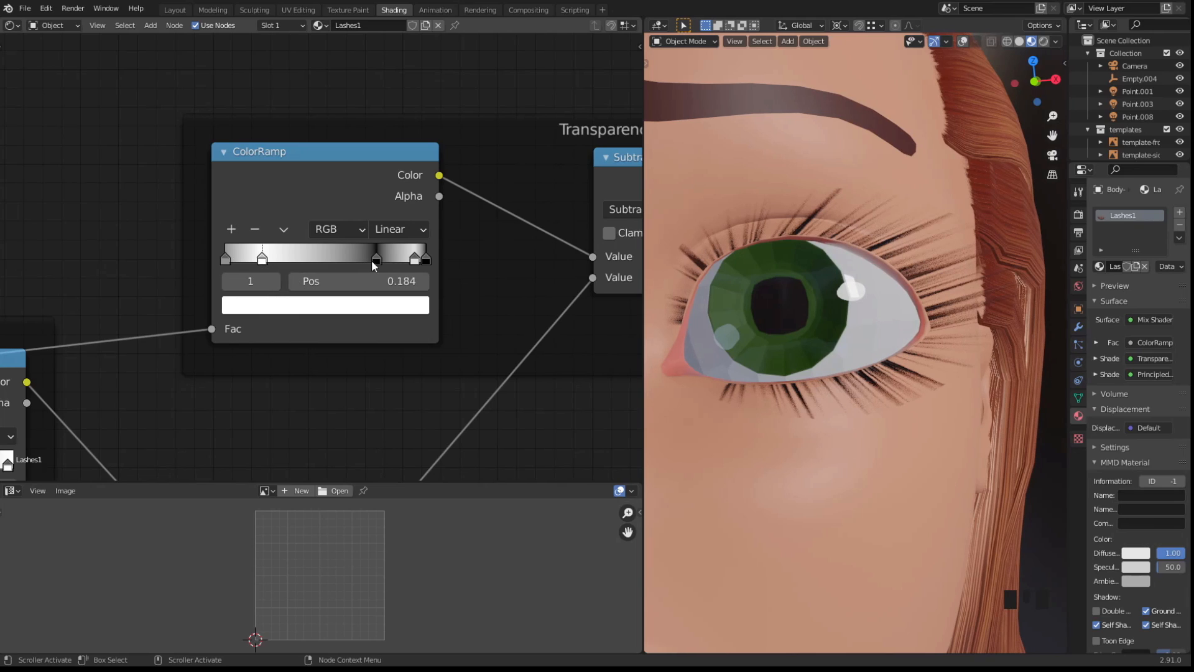
Delete the three stops beyond the white stop in the first Transparency ColorRamp and set the white stop's position to 0.161
click(376, 260)
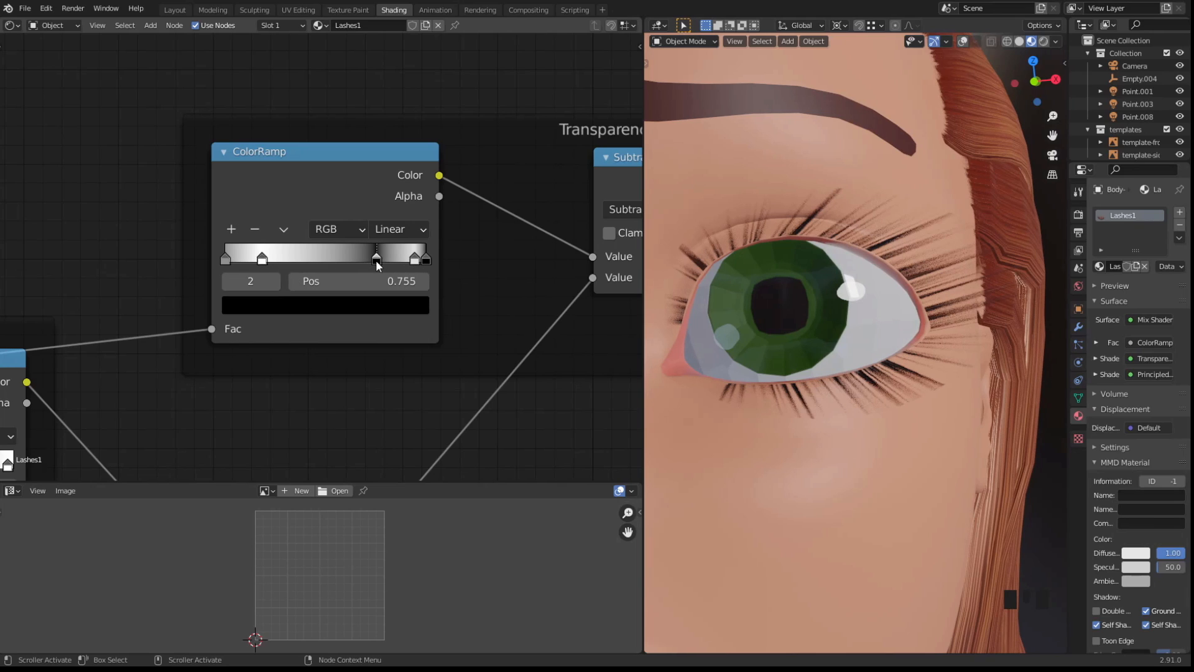
click(255, 228)
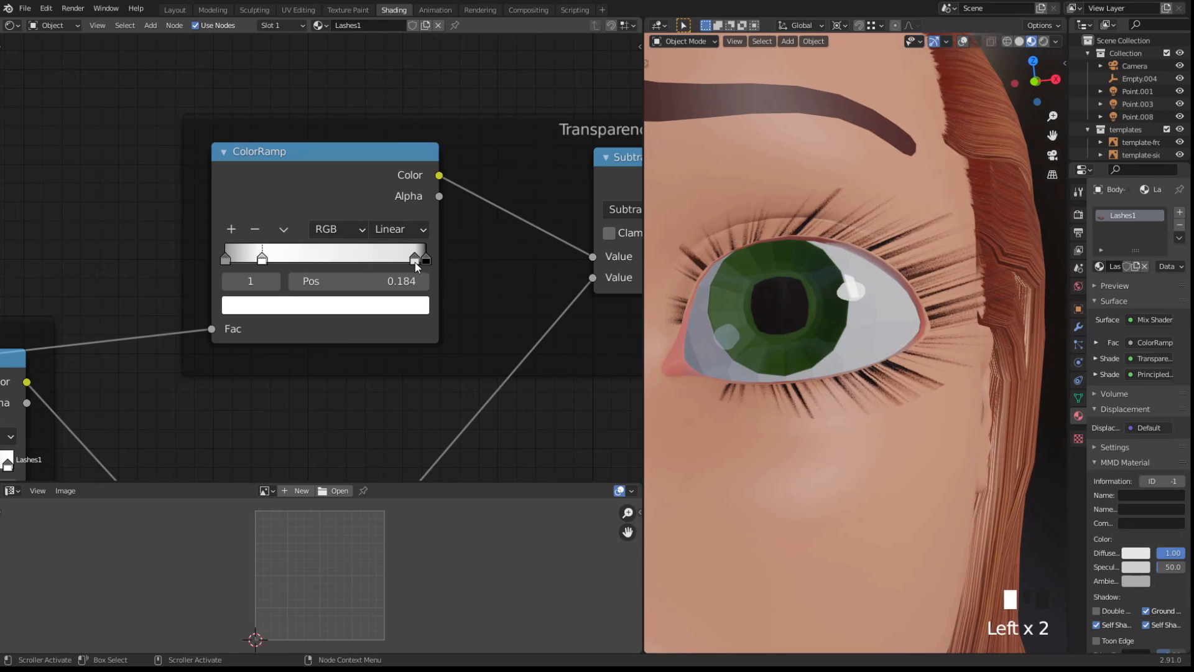
click(415, 260)
click(254, 229)
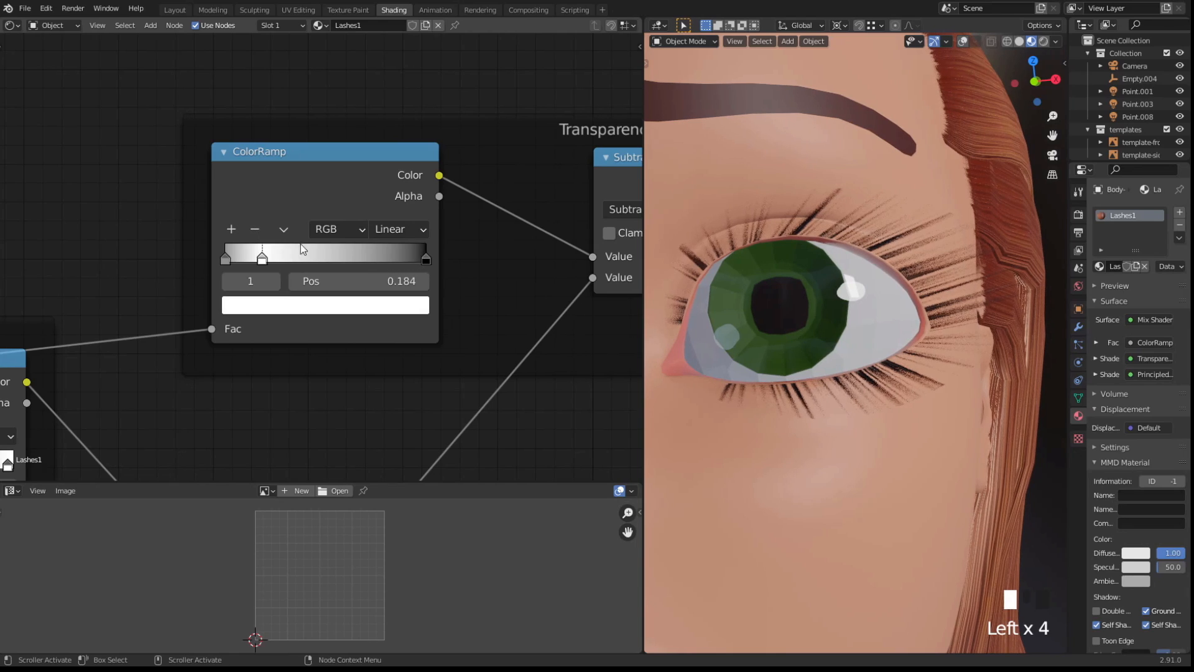
click(423, 259)
click(254, 229)
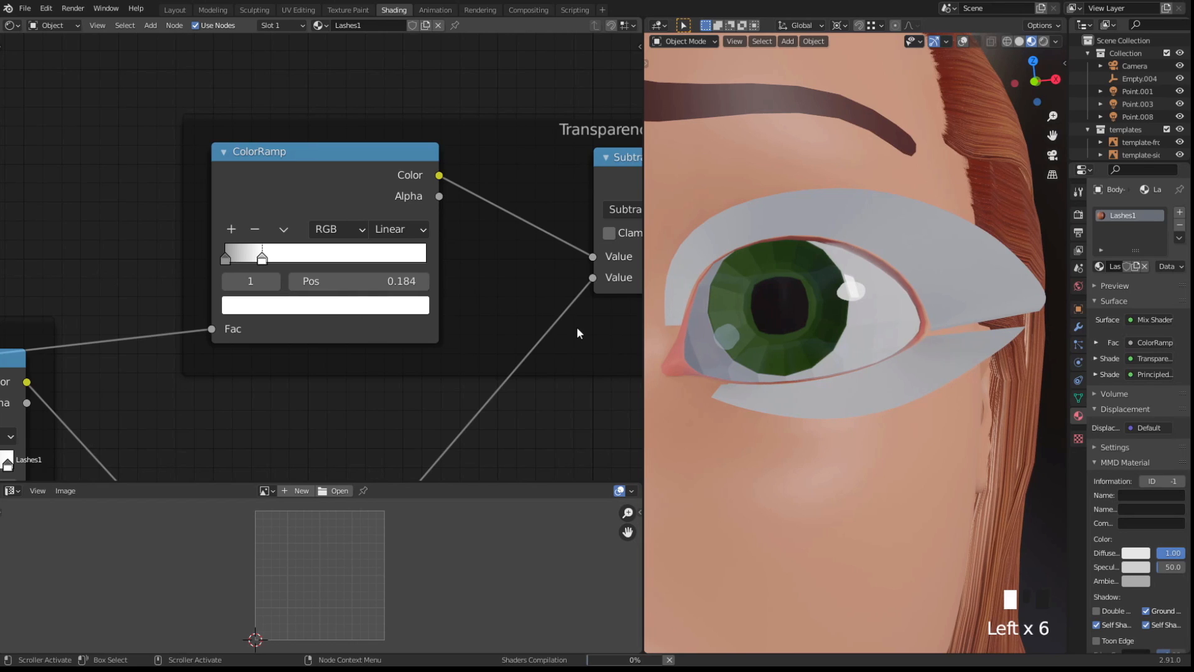
mouse_move(263, 262)
mouse_down()
mouse_move(282, 265)
mouse_move(218, 260)
mouse_move(271, 263)
mouse_move(257, 263)
mouse_up()
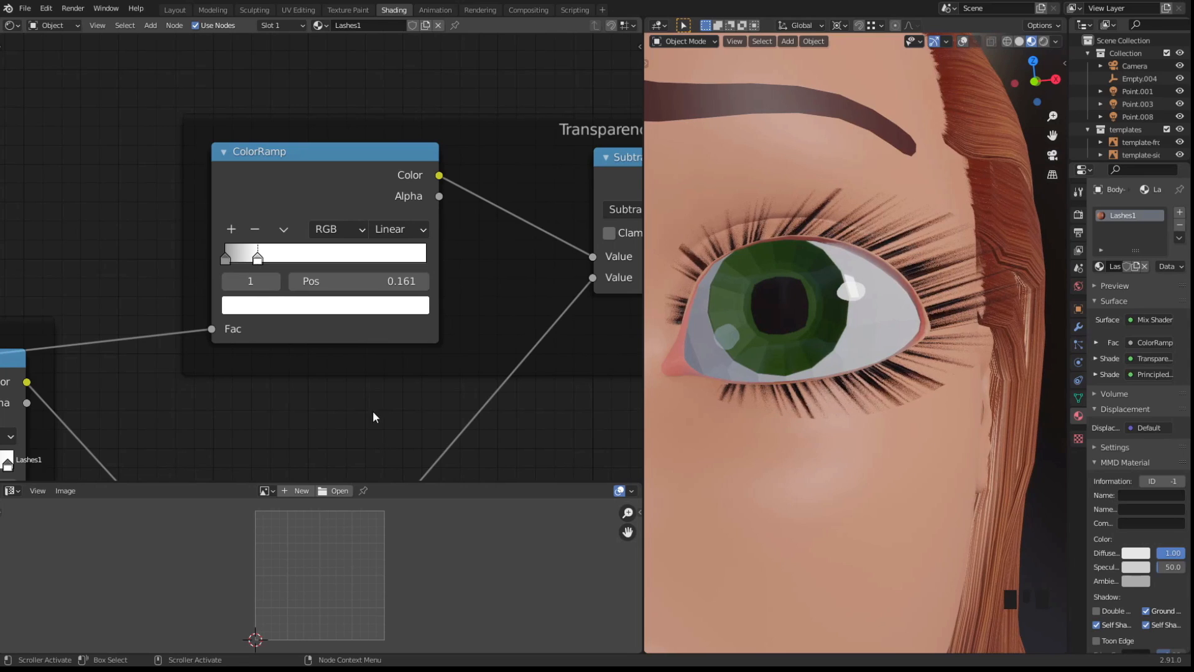
Sharpen the Transparency frame's second ColorRamp by moving the black and grey stops close together near its white stop, placed at 0.407
middle_drag(373, 416, 207, 419)
middle_drag(431, 405, 209, 408)
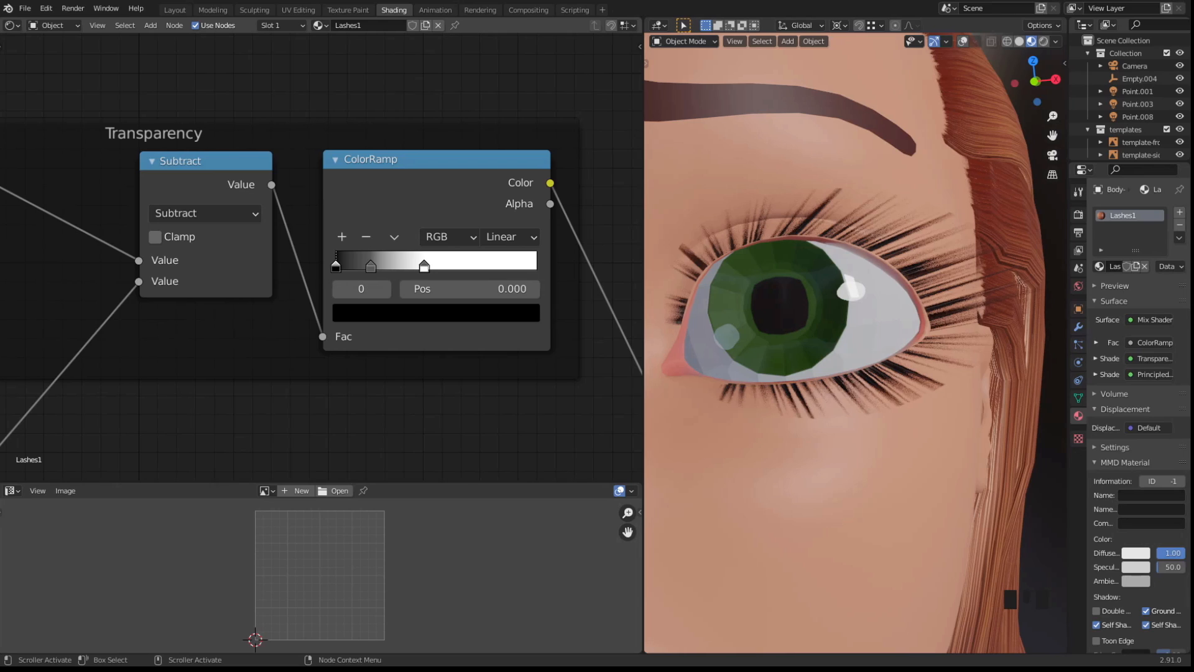
drag(336, 266, 383, 281)
click(369, 267)
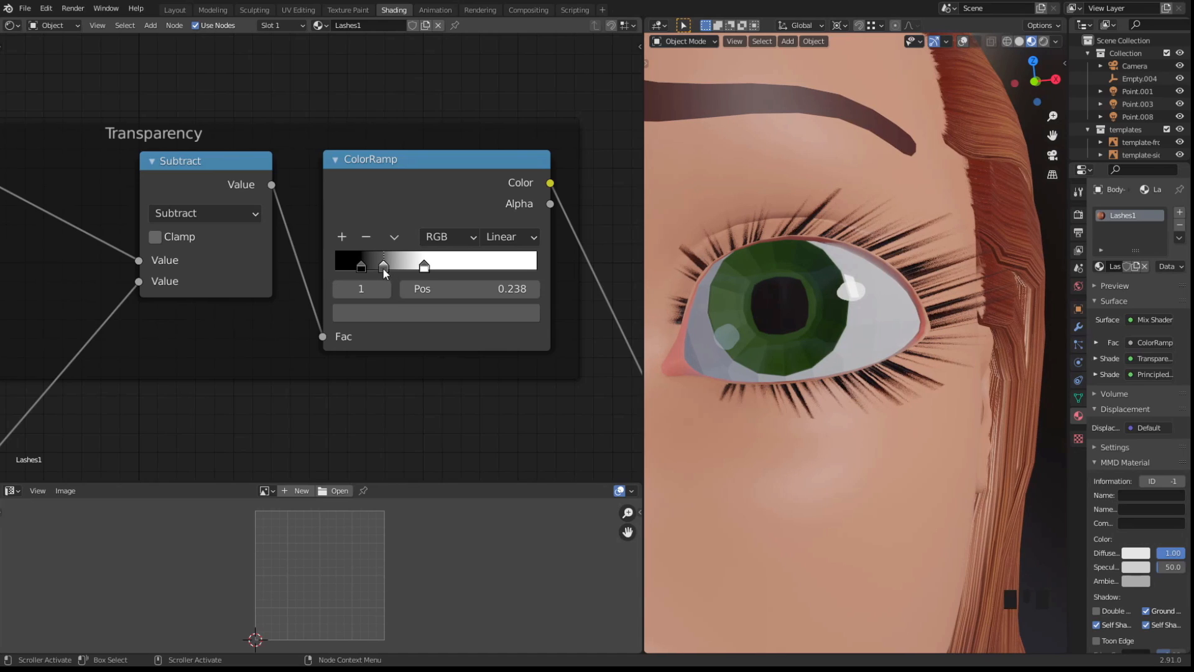
drag(362, 266, 420, 272)
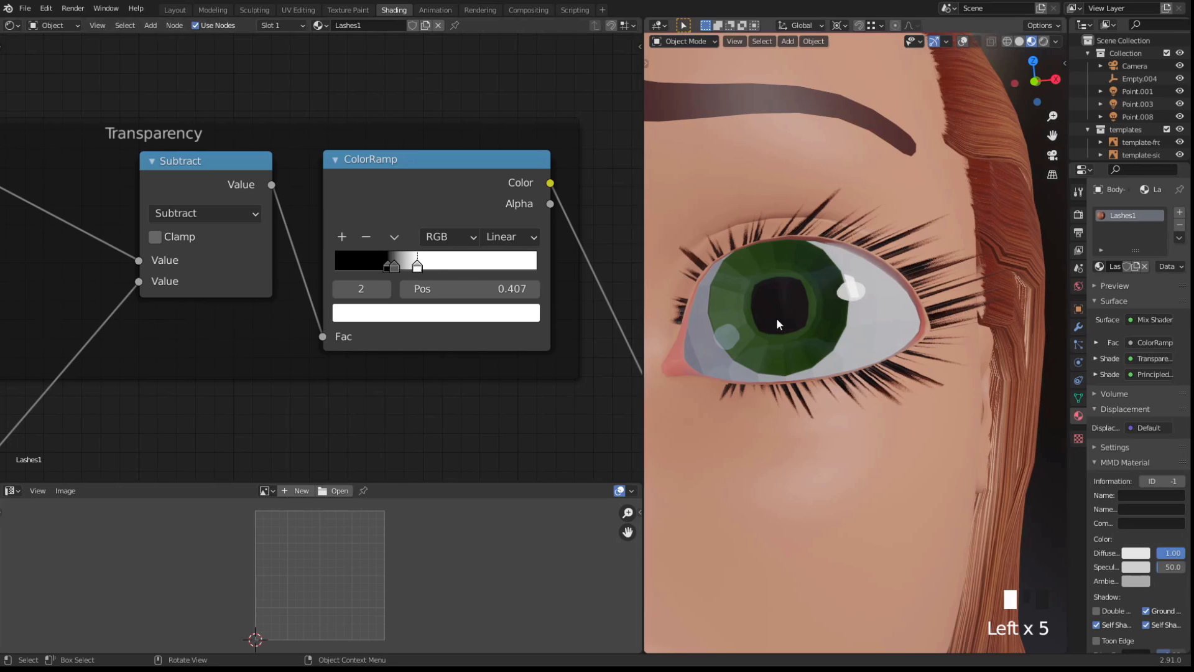
Examine the lashes on the whole face and compare them with the eyelash reference image beside the head
shift+middle_drag(766, 330, 1054, 338)
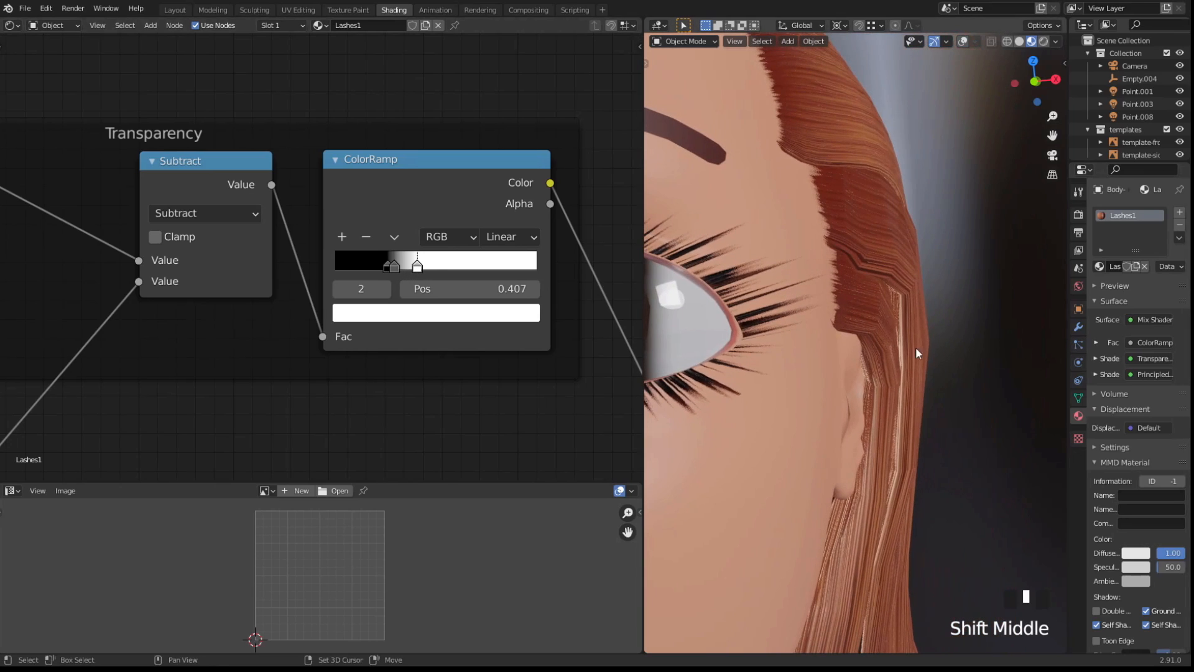
shift+middle_drag(915, 347, 913, 361)
scroll(879, 363, down, 9)
scroll(839, 367, up, 4)
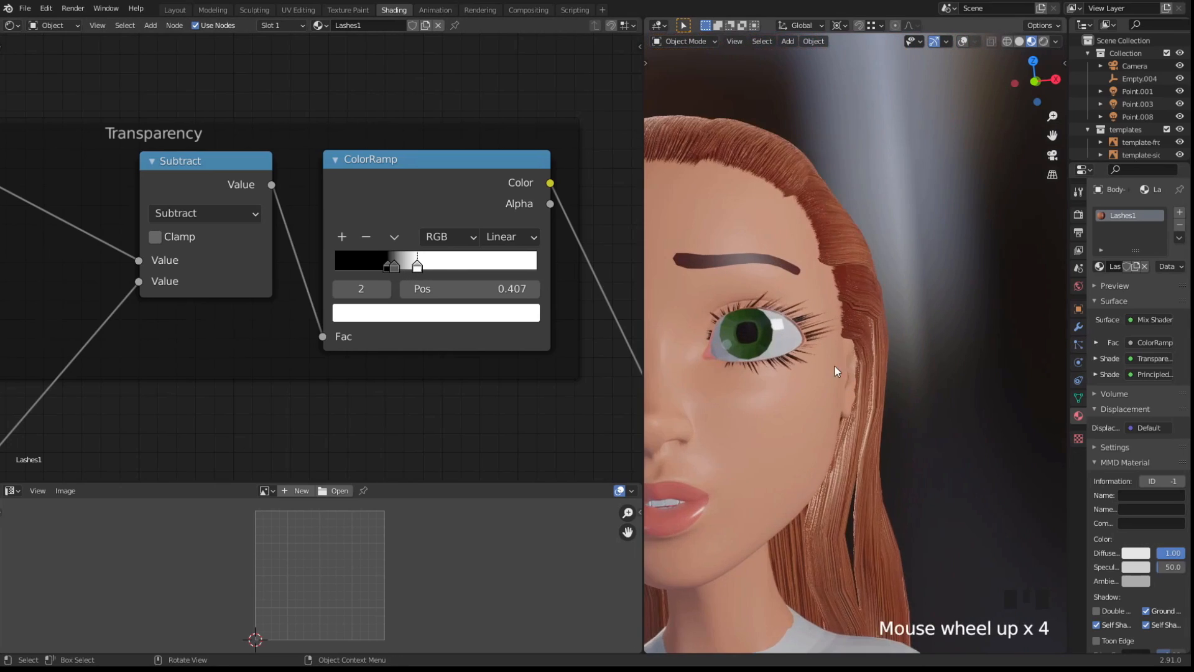
scroll(883, 356, down, 3)
scroll(986, 353, up, 3)
scroll(991, 311, up, 2)
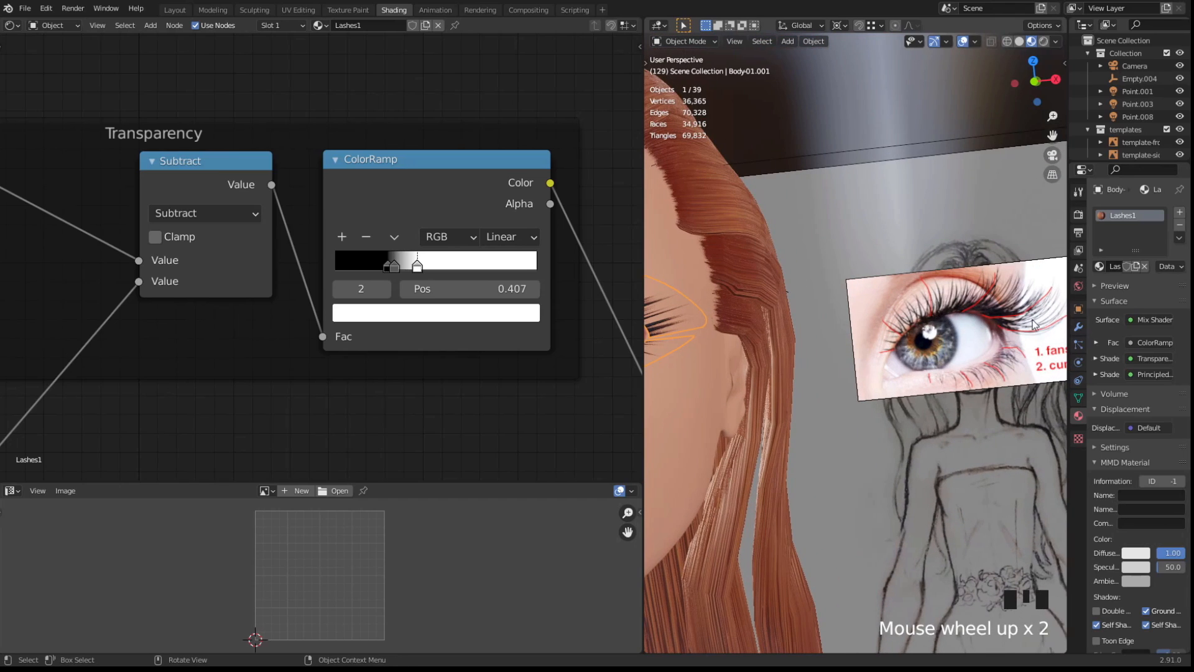
Try a softer, wider spread of stops in the Transparency frame's second ColorRamp, with the white stop at 0.461
scroll(895, 342, down, 3)
shift+middle_drag(809, 342, 894, 342)
scroll(895, 342, up, 4)
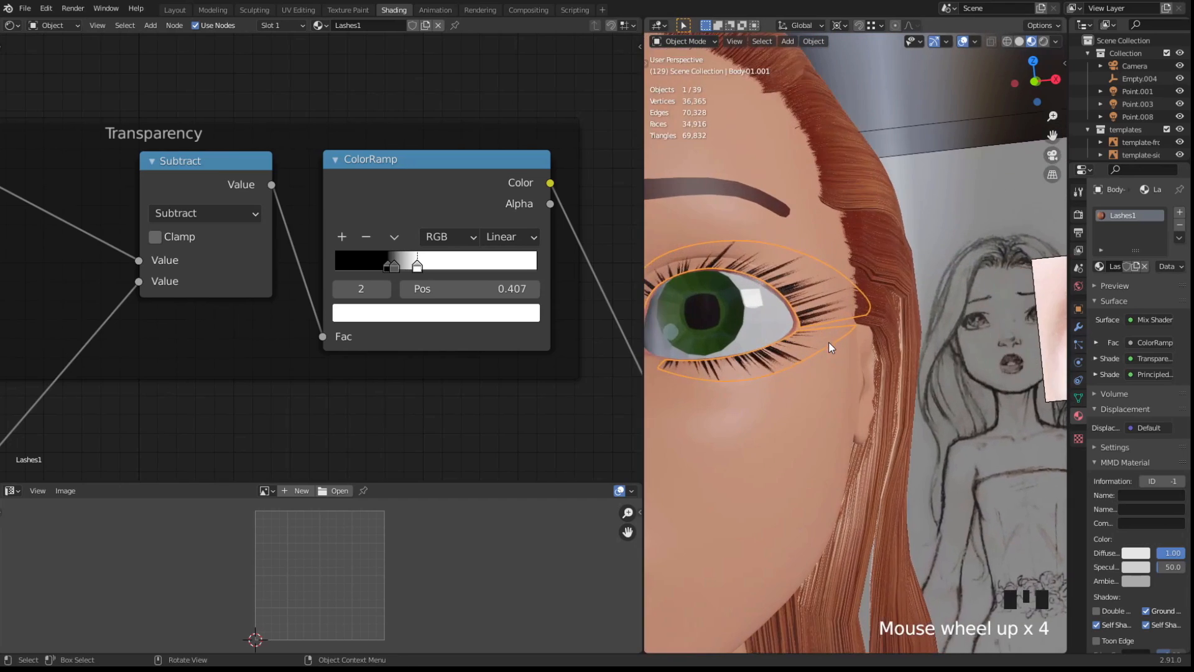
shift+middle_drag(811, 380, 853, 373)
scroll(840, 367, up, 2)
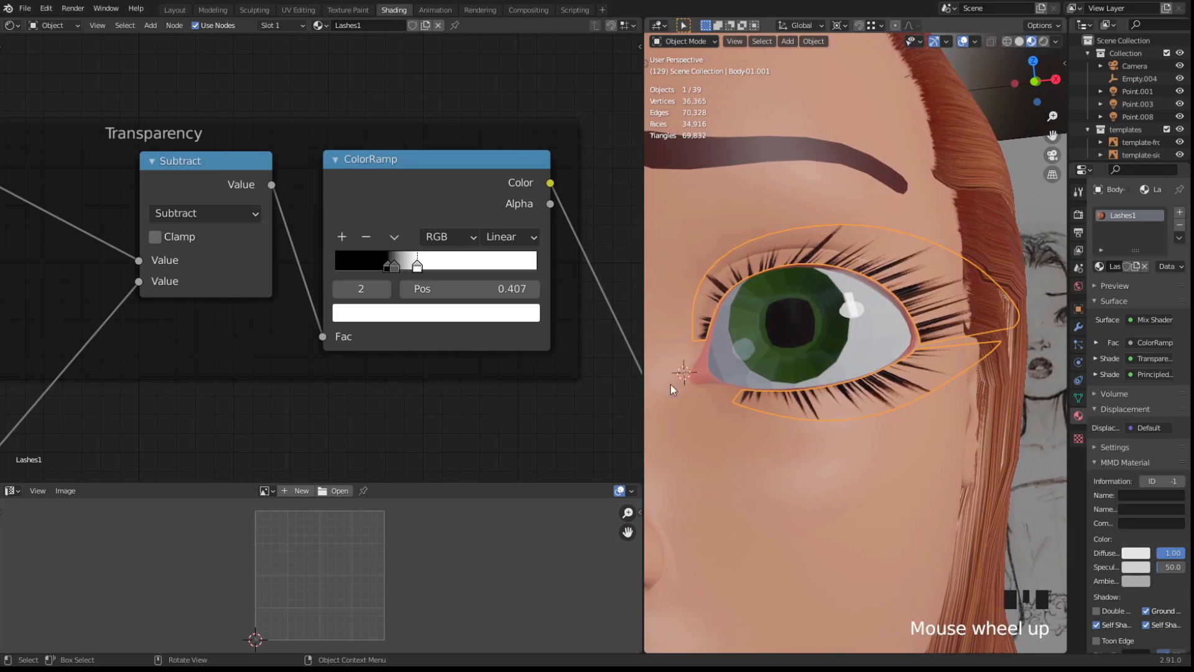
drag(383, 267, 329, 277)
click(395, 267)
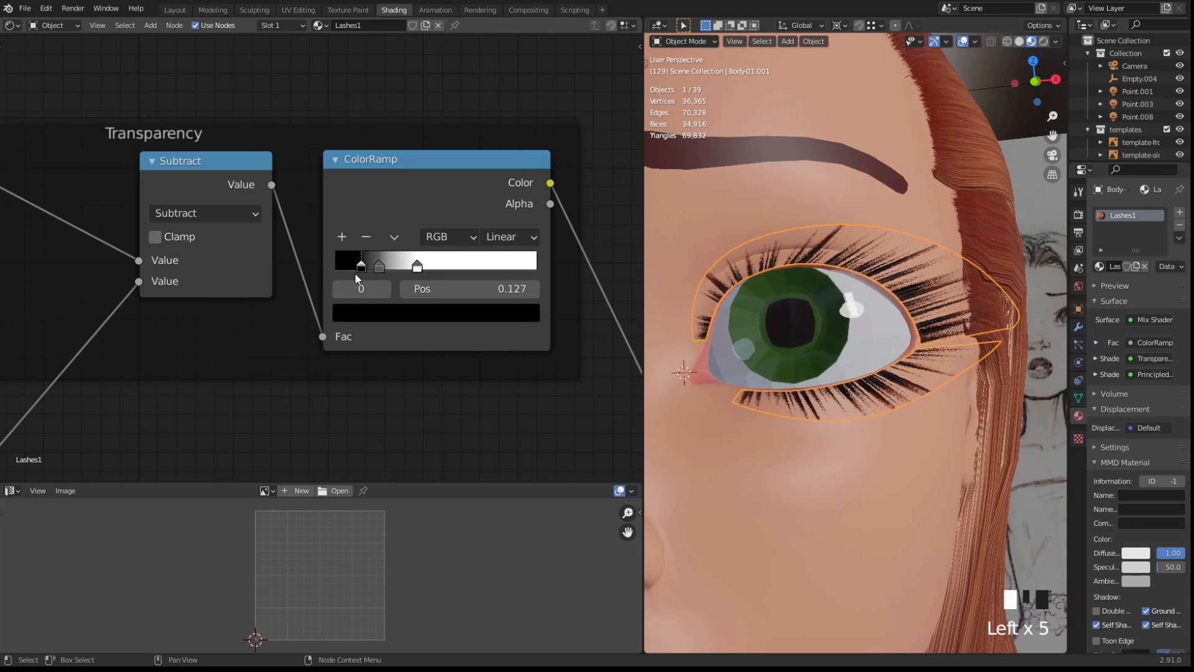
drag(418, 267, 428, 269)
scroll(846, 325, down, 3)
scroll(846, 325, up, 2)
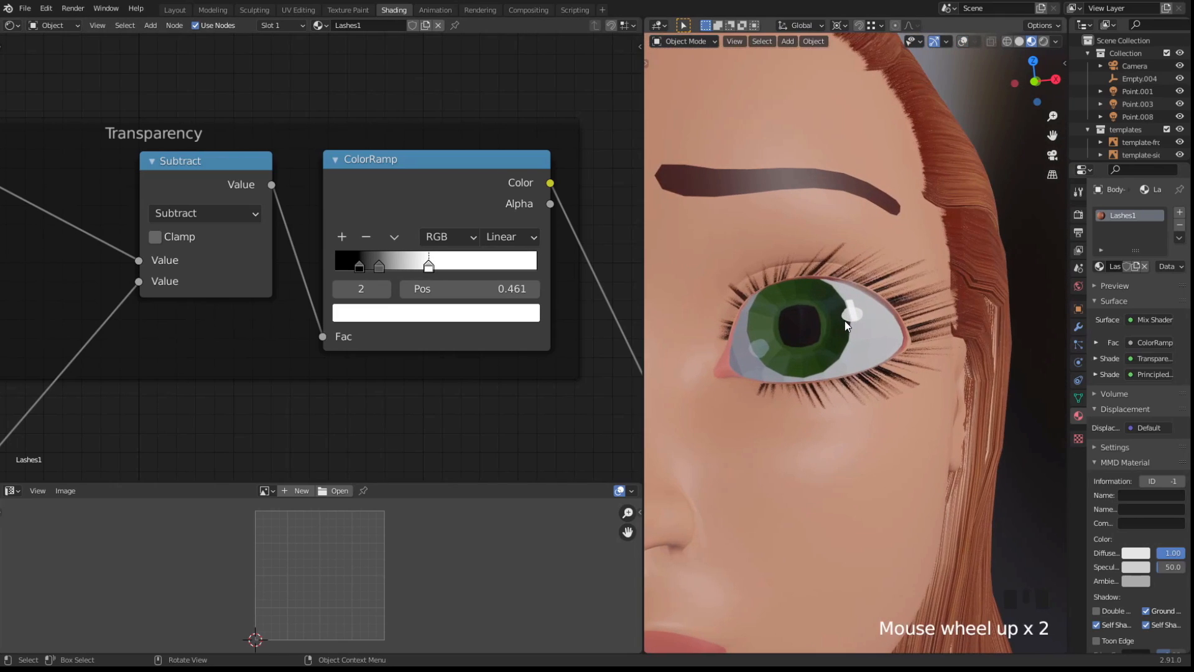
Rearrange the second Transparency ColorRamp's stops: black at the very start, grey at 0.256 and white just beyond the grey
scroll(846, 326, down, 1)
mouse_move(380, 267)
mouse_down()
mouse_move(400, 273)
mouse_move(327, 274)
mouse_move(428, 269)
mouse_move(399, 276)
mouse_up()
mouse_move(392, 274)
mouse_down()
mouse_move(356, 274)
mouse_move(415, 268)
mouse_up()
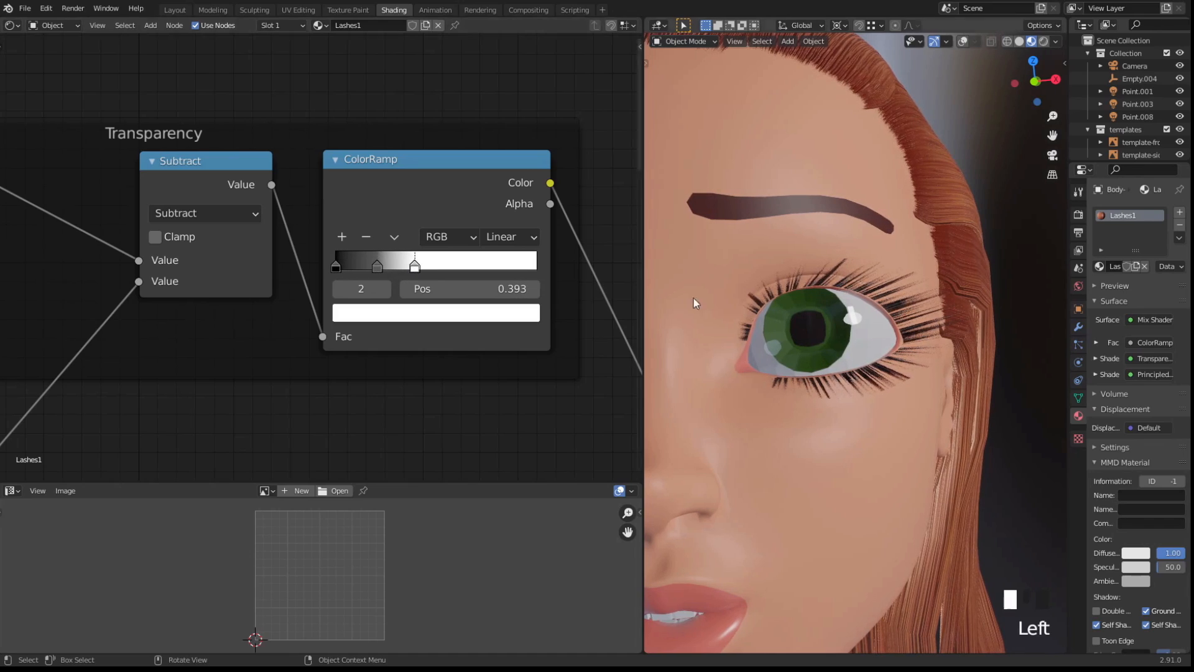
scroll(696, 303, up, 2)
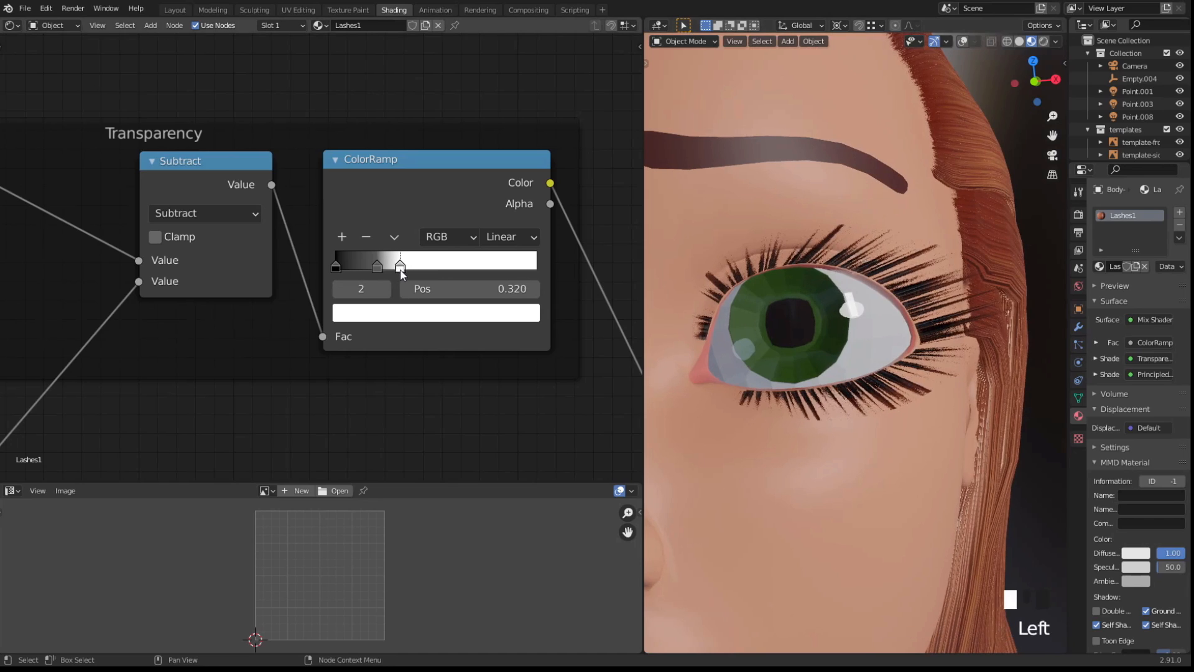
mouse_move(415, 268)
mouse_down()
mouse_move(381, 269)
mouse_move(423, 274)
mouse_move(412, 272)
mouse_up()
drag(336, 267, 388, 275)
Preview the lashes with Rendered shading and return to Material Preview
scroll(824, 343, down, 3)
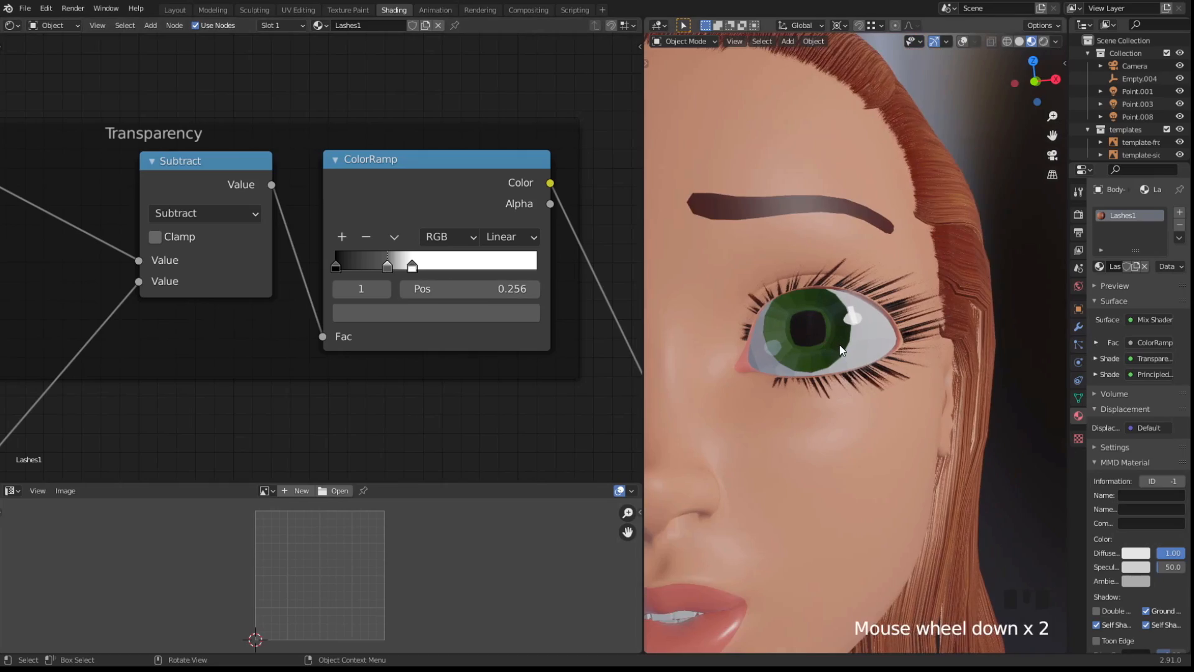
click(1043, 41)
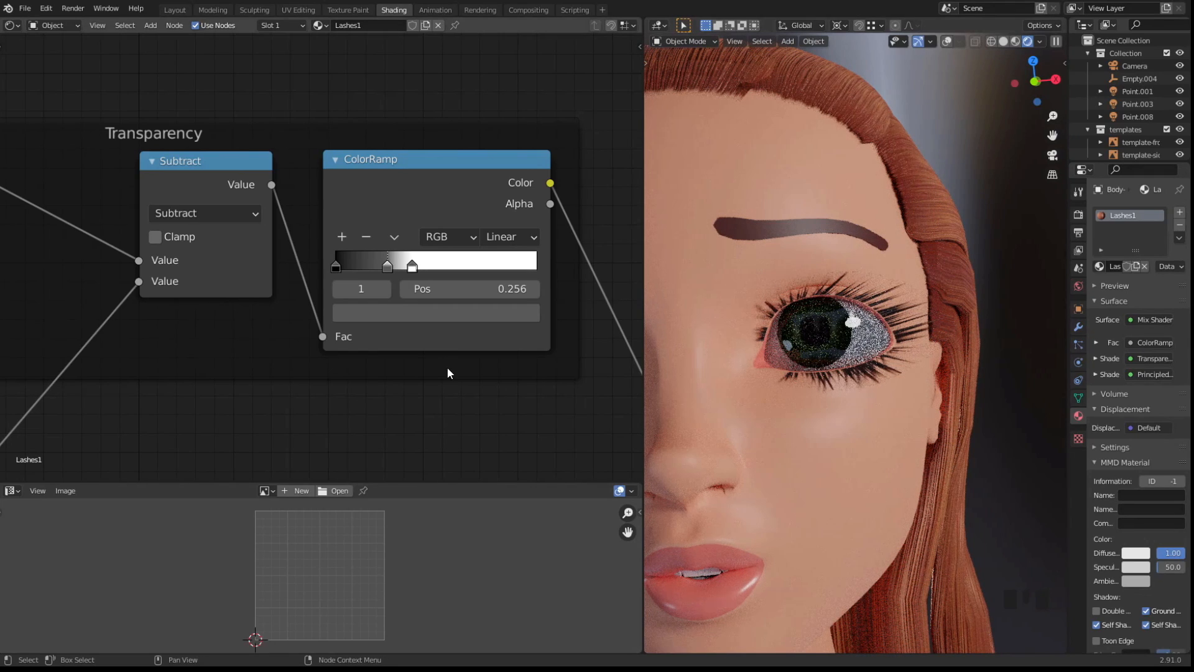
click(1016, 41)
Set the Noise Texture's Scale to 23.300, Detail to 0.650 and Roughness to 0.392
scroll(349, 345, down, 4)
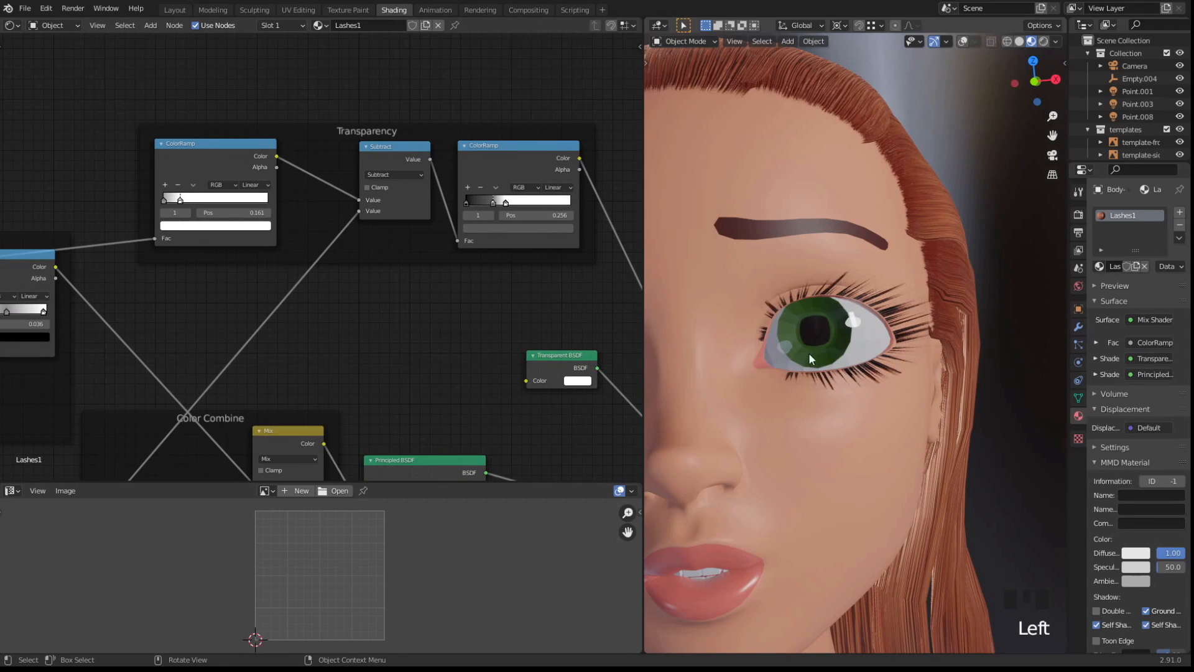
middle_drag(346, 365, 493, 221)
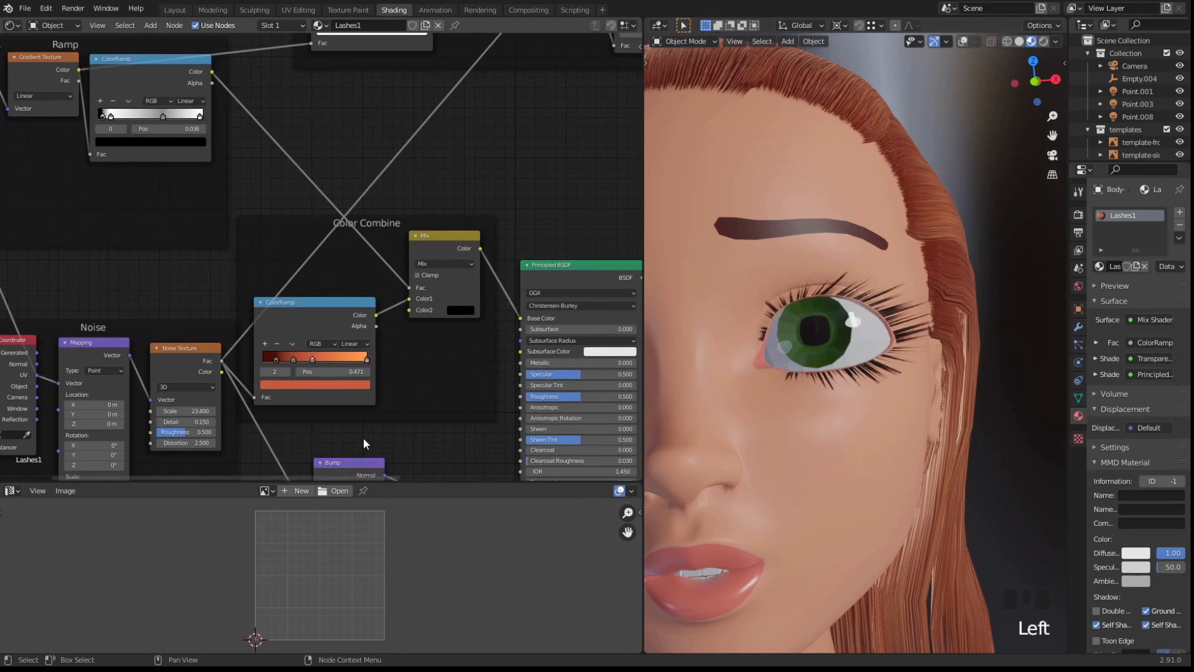
middle_drag(309, 411, 352, 339)
scroll(280, 298, up, 4)
middle_drag(157, 230, 211, 205)
scroll(214, 243, up, 2)
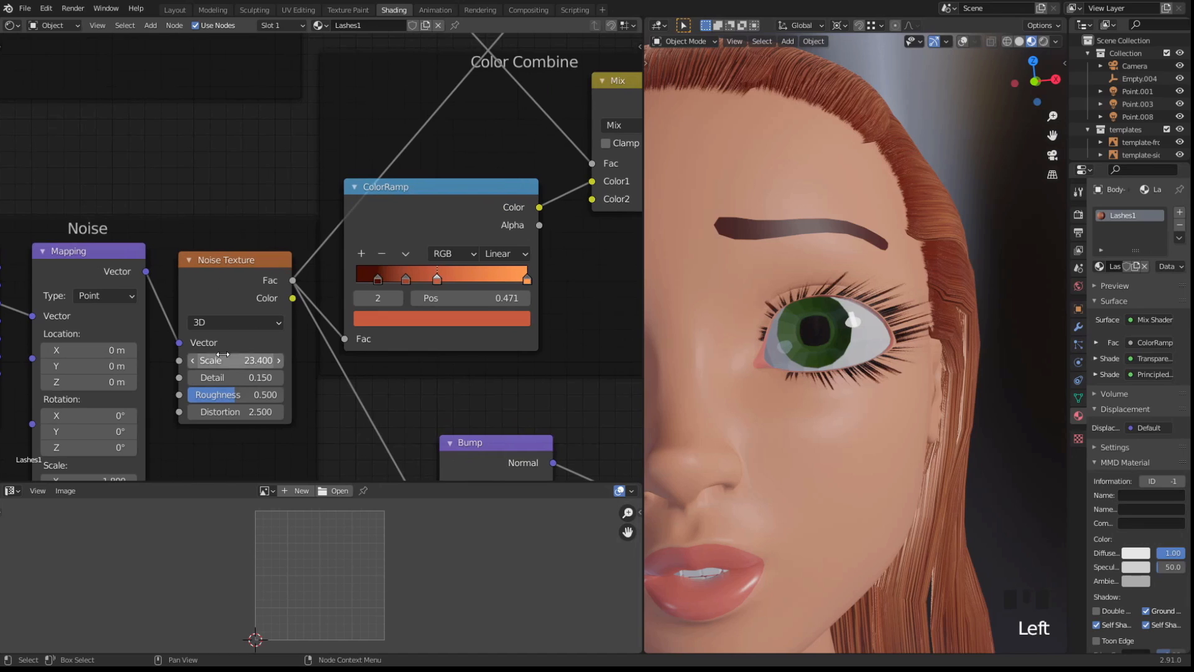
drag(235, 361, 299, 361)
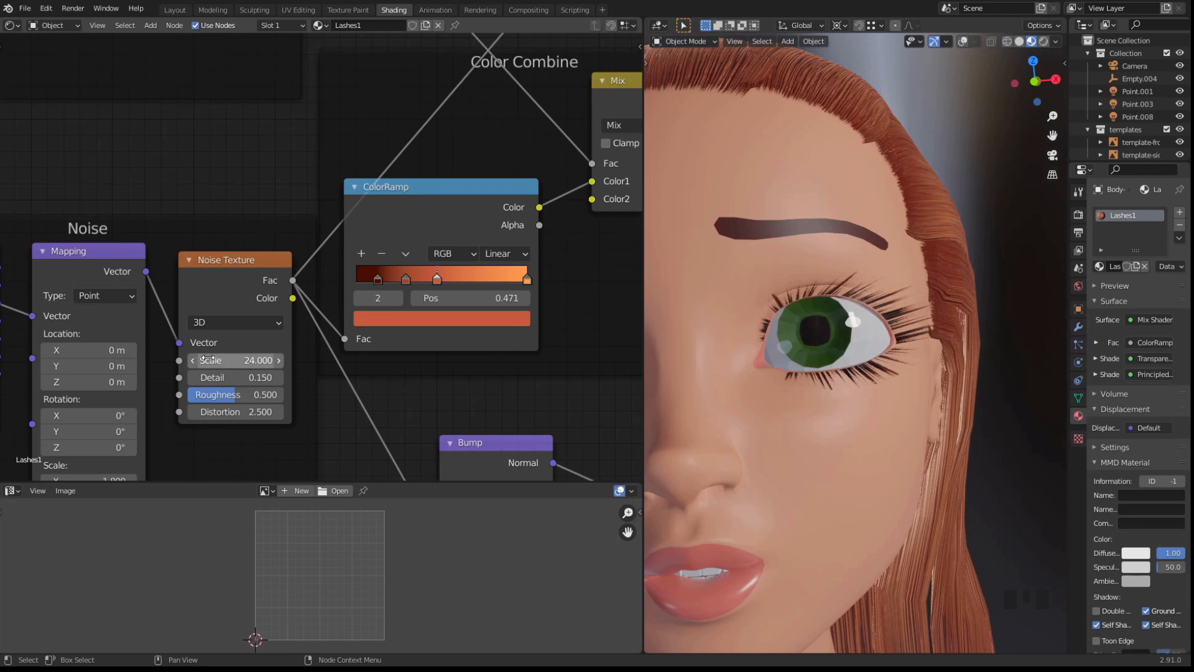
drag(236, 361, 207, 399)
Check the lashes on the whole face and set the Noise Texture's Detail to 0.850
scroll(811, 350, down, 3)
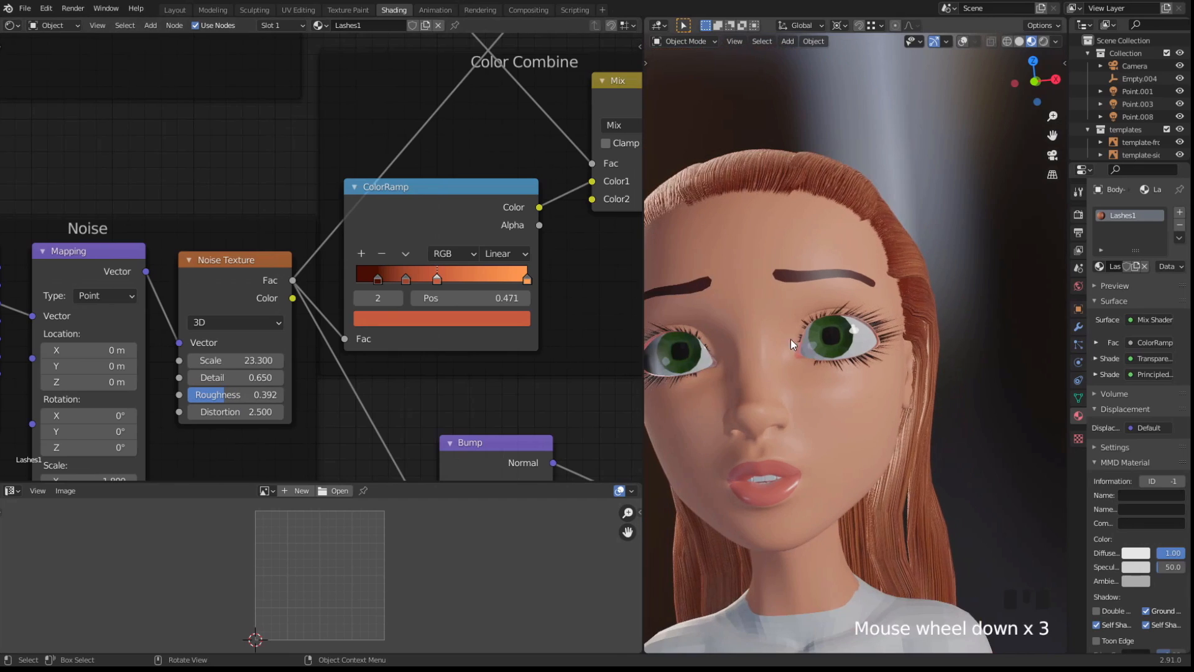
middle_drag(790, 339, 794, 320)
scroll(794, 321, down, 2)
scroll(831, 338, up, 3)
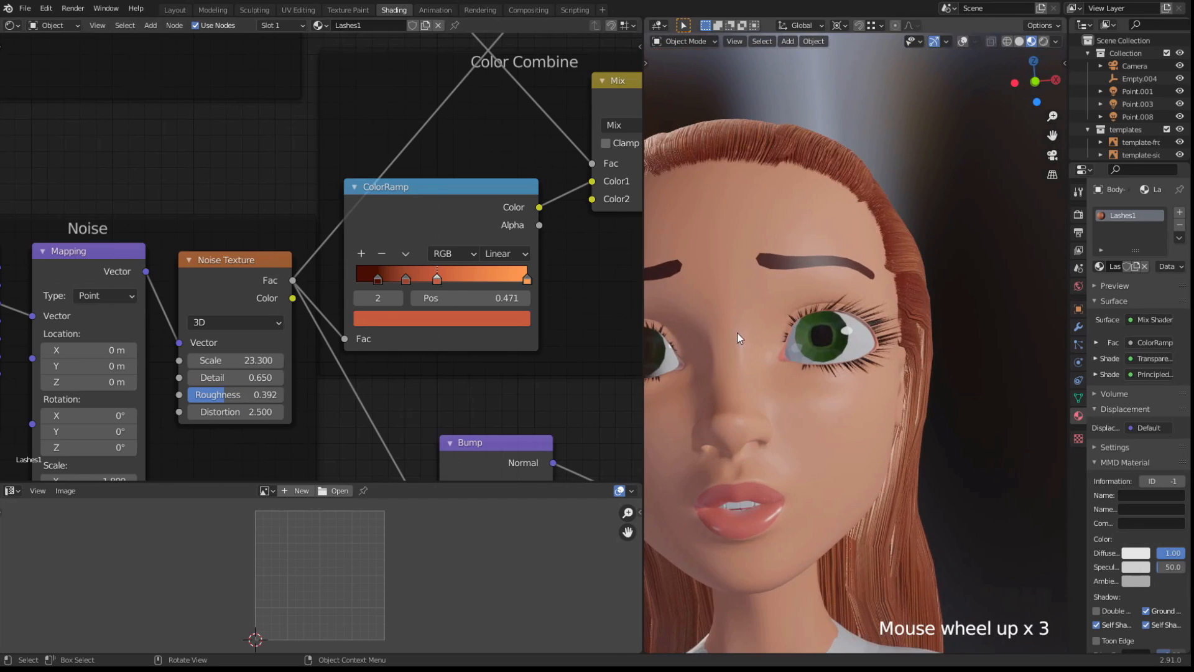
click(231, 378)
click(220, 408)
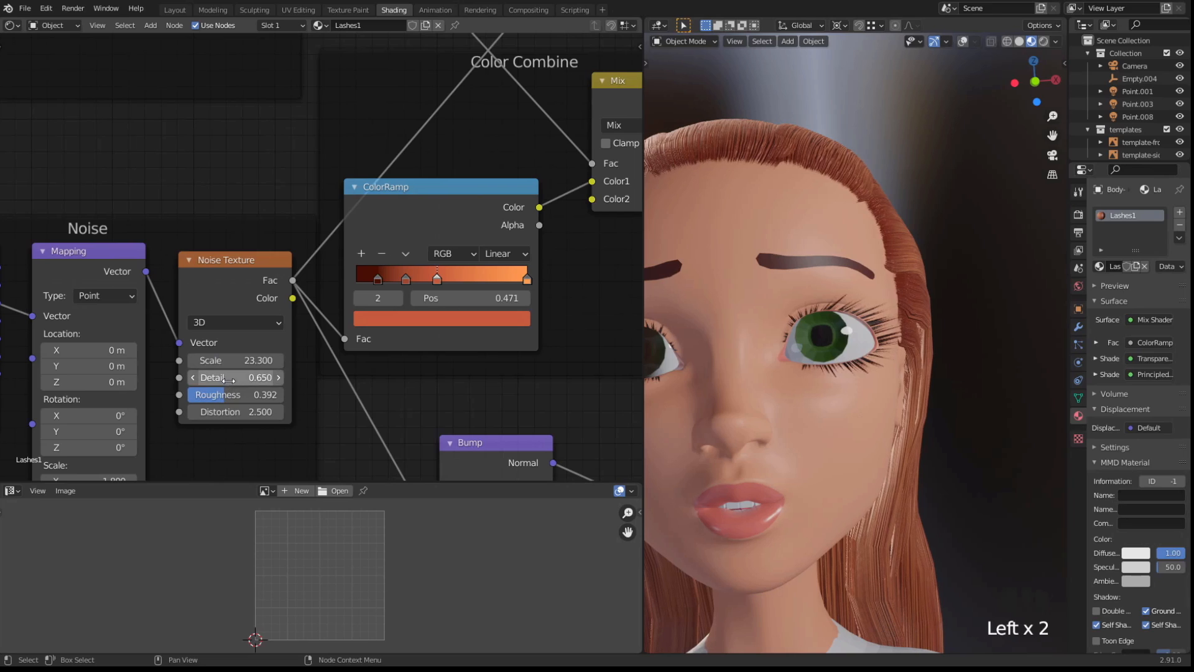
drag(230, 378, 262, 378)
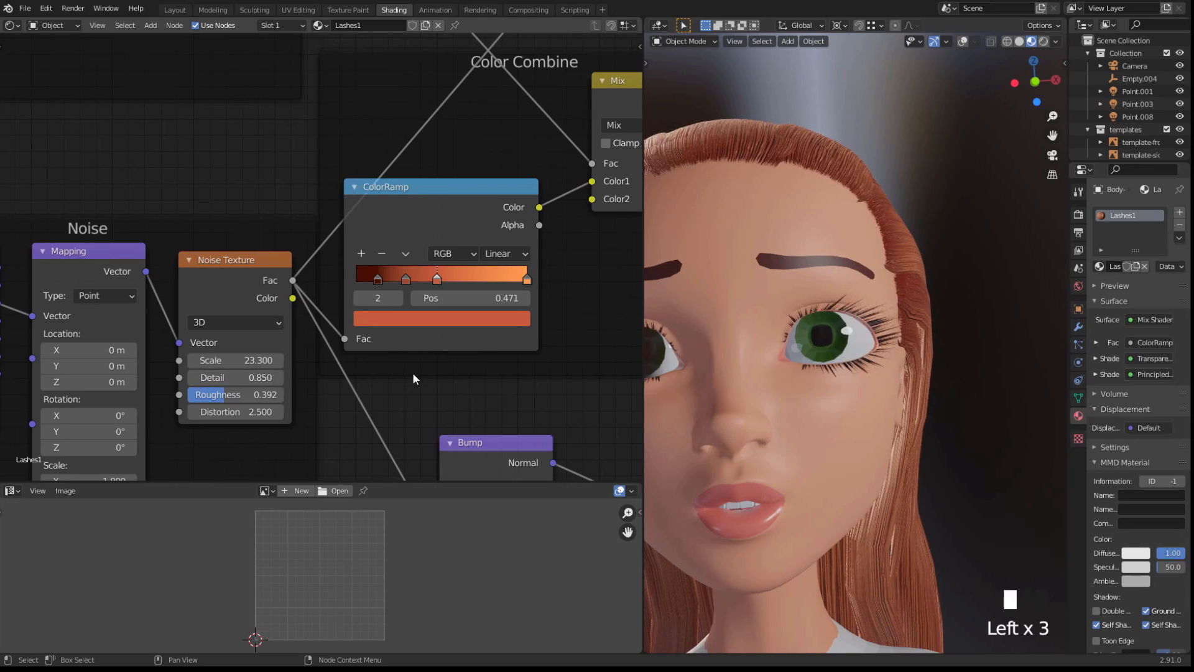
Try a lower Specular of 0.227 and a much higher Roughness on the lashes' Principled BSDF
scroll(889, 344, down, 4)
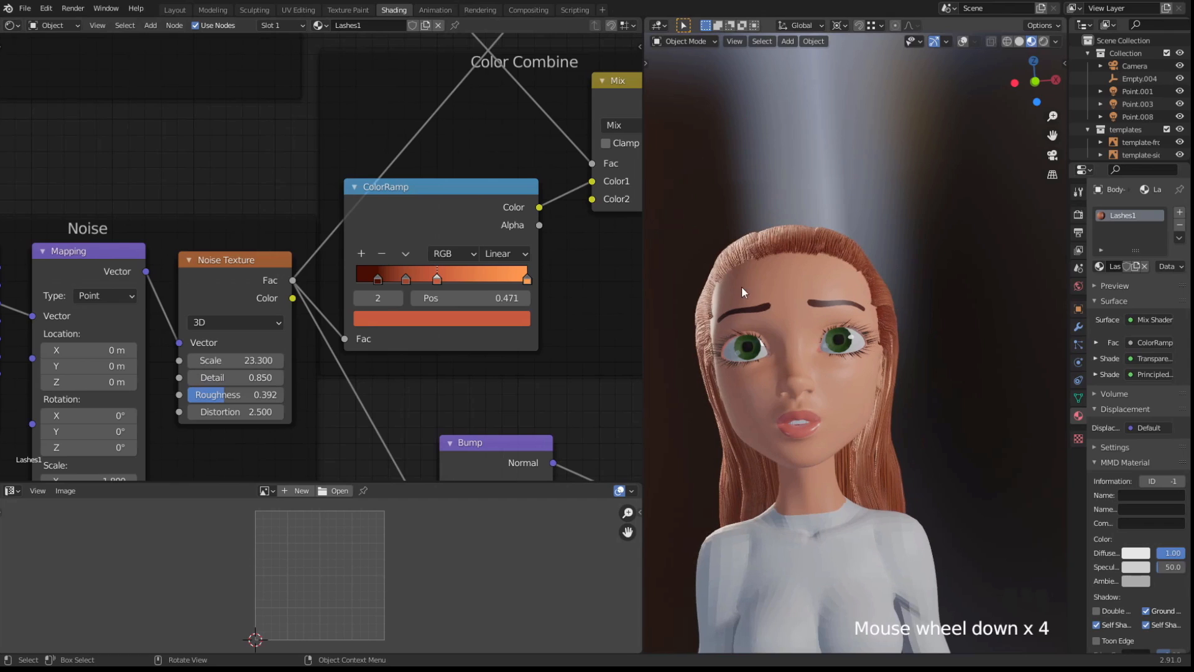
scroll(264, 195, down, 9)
middle_drag(487, 360, 422, 369)
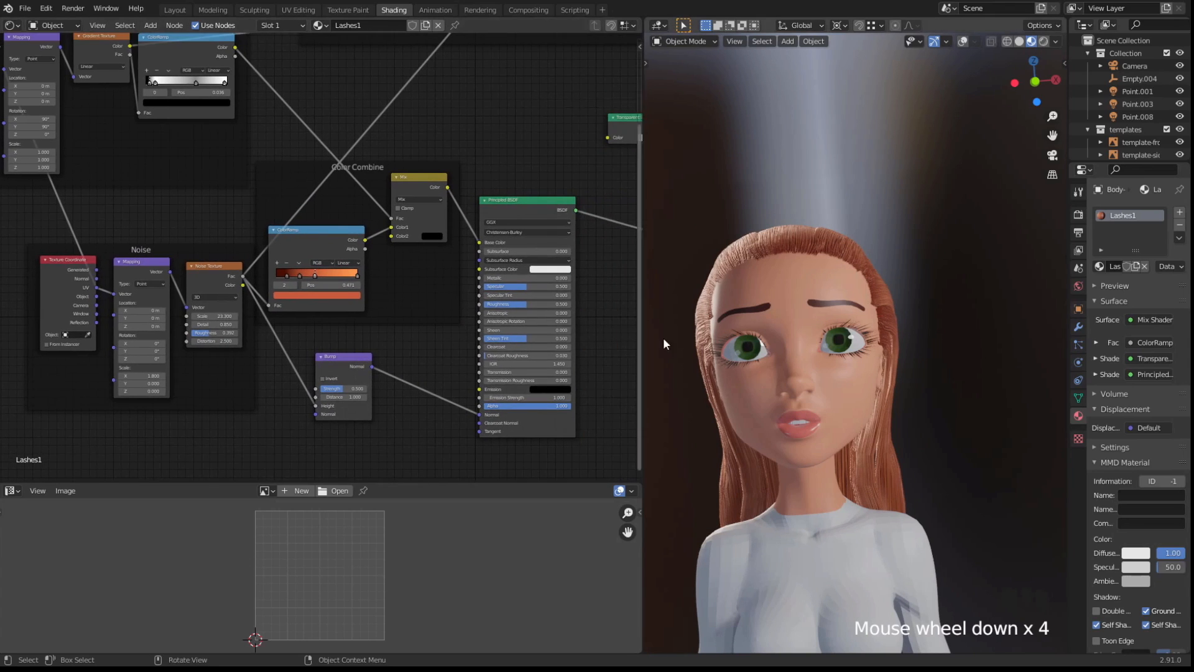
scroll(734, 360, up, 3)
scroll(728, 353, down, 1)
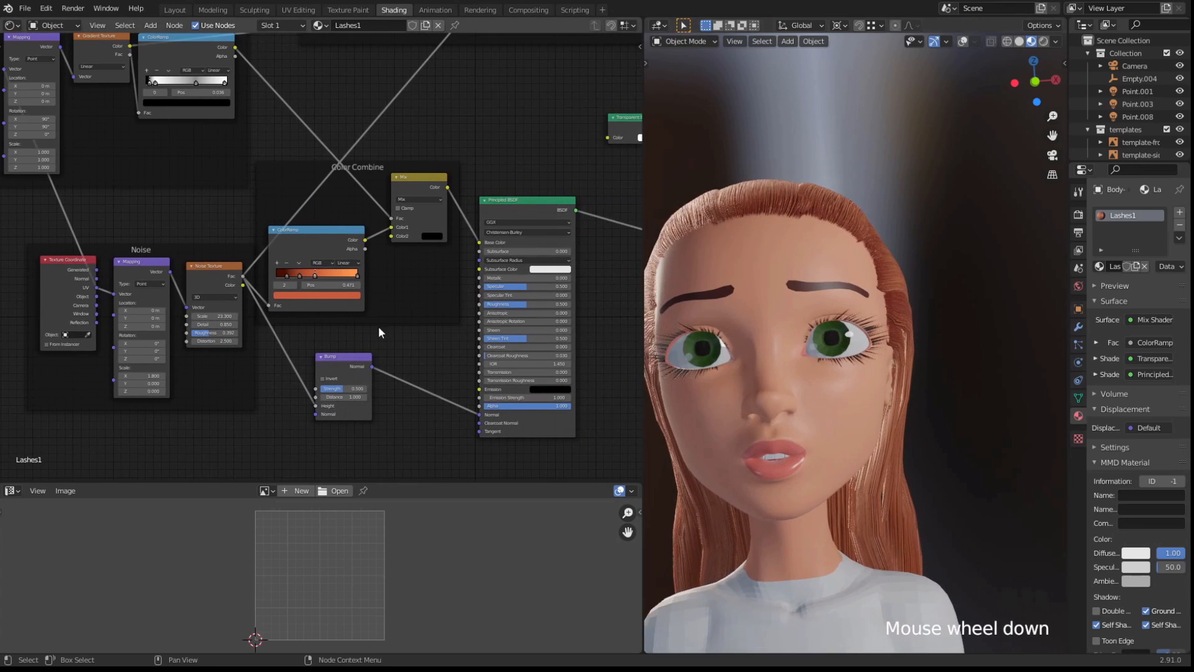
mouse_move(507, 285)
mouse_down()
mouse_move(479, 286)
mouse_move(538, 303)
mouse_up()
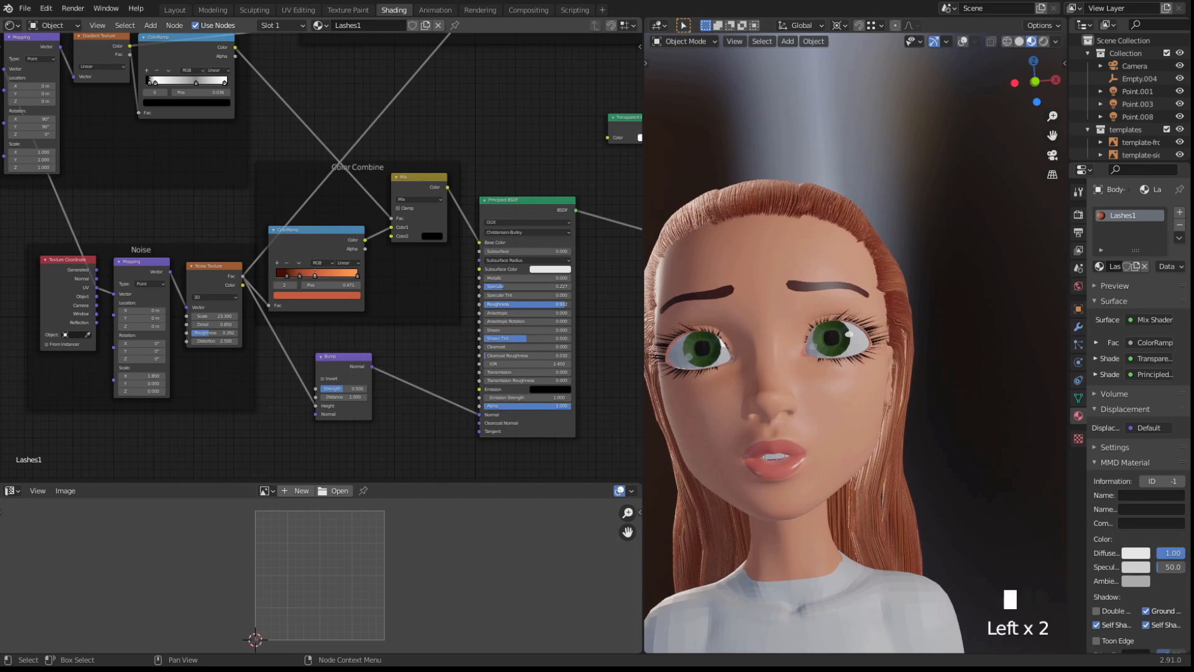
Inspect the lashes' shine up close, set the Principled BSDF's Specular to 0.236 and fine-tune its raised Roughness
scroll(780, 327, up, 2)
shift+middle_drag(780, 326, 850, 327)
scroll(748, 337, up, 2)
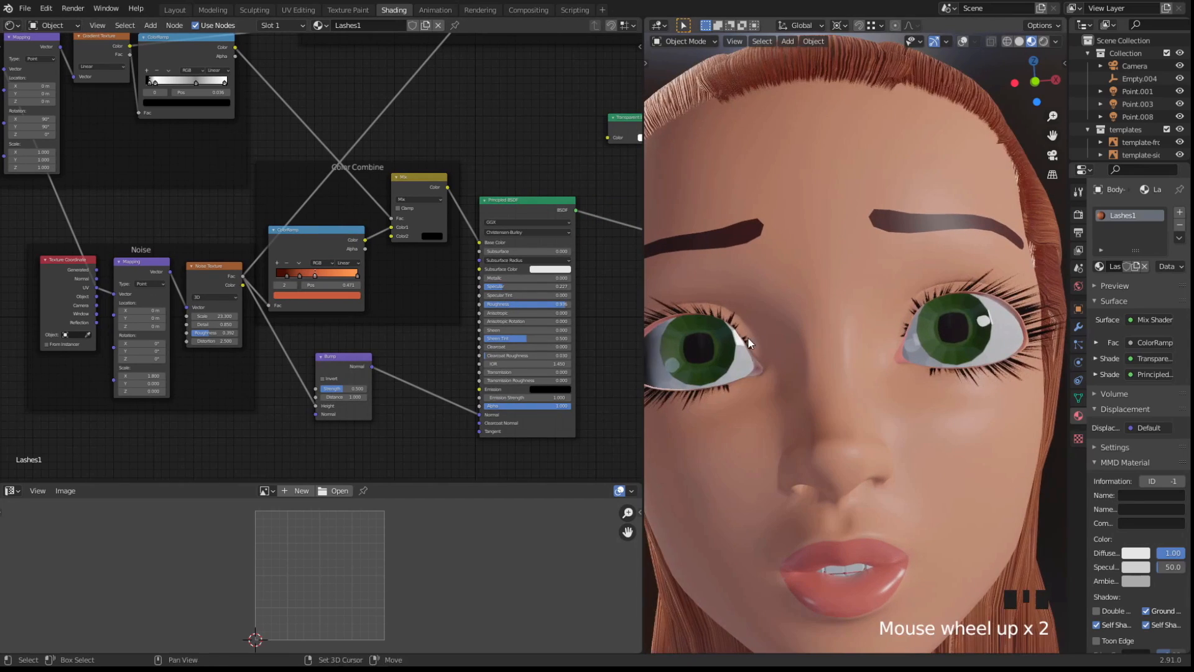
mouse_move(748, 337)
shift+middle_down()
mouse_move(803, 331)
mouse_move(770, 336)
shift+middle_up()
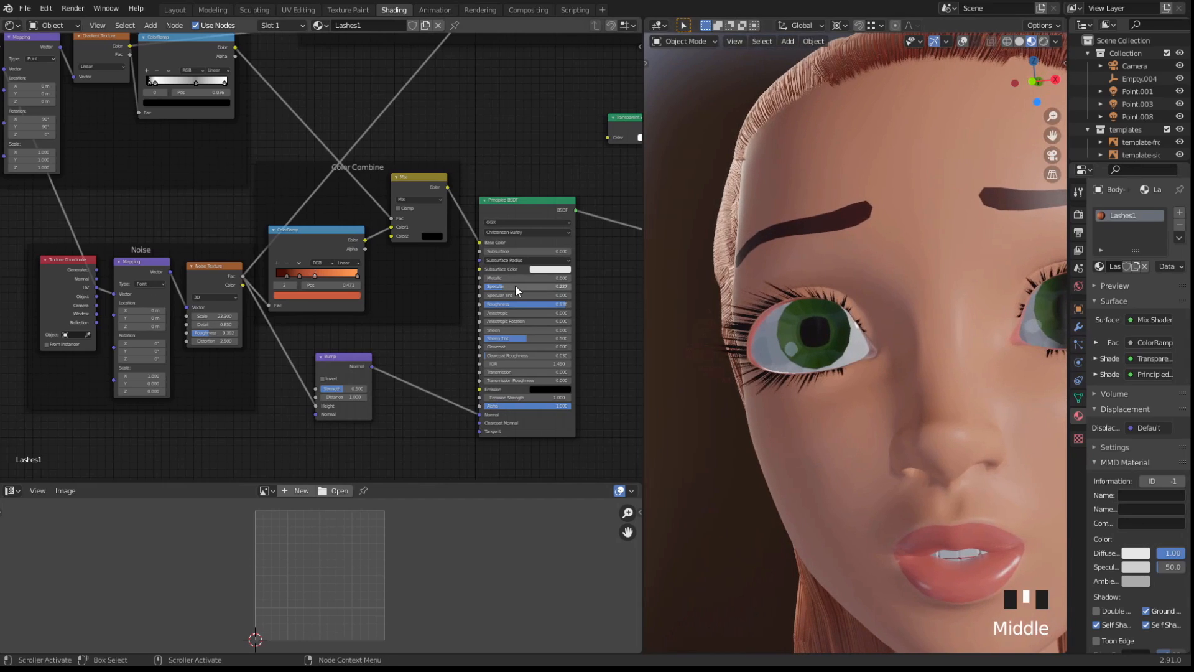
drag(515, 285, 490, 305)
scroll(728, 316, down, 2)
middle_drag(727, 312, 800, 315)
scroll(736, 321, up, 3)
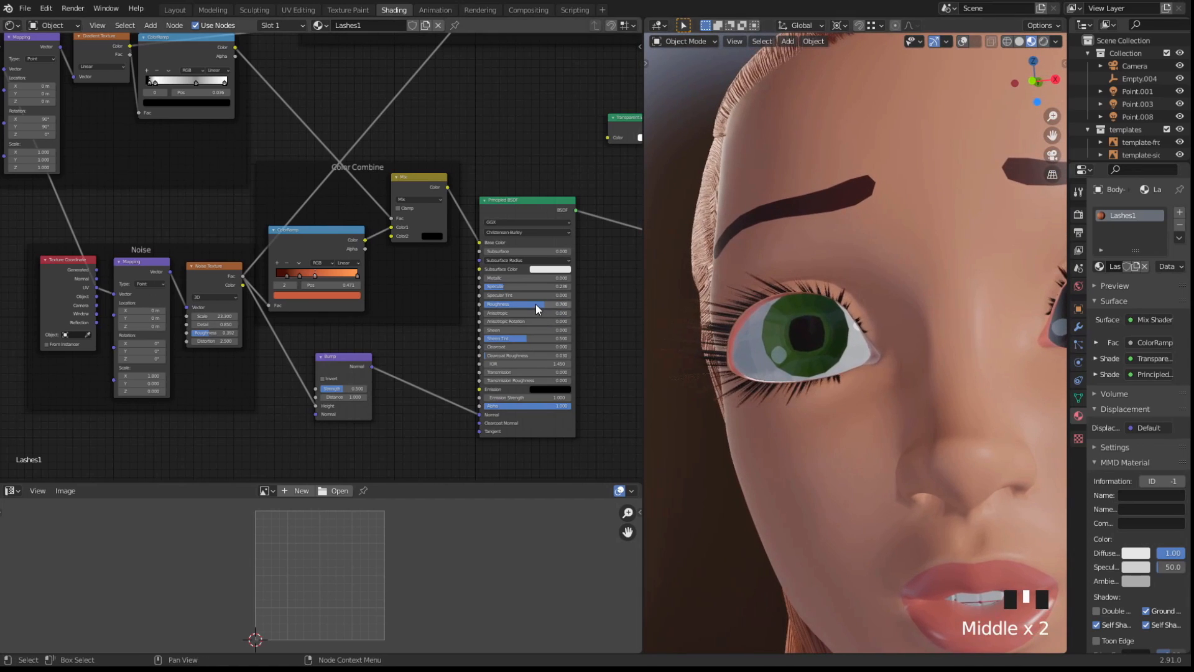
drag(535, 304, 547, 304)
middle_drag(684, 308, 833, 293)
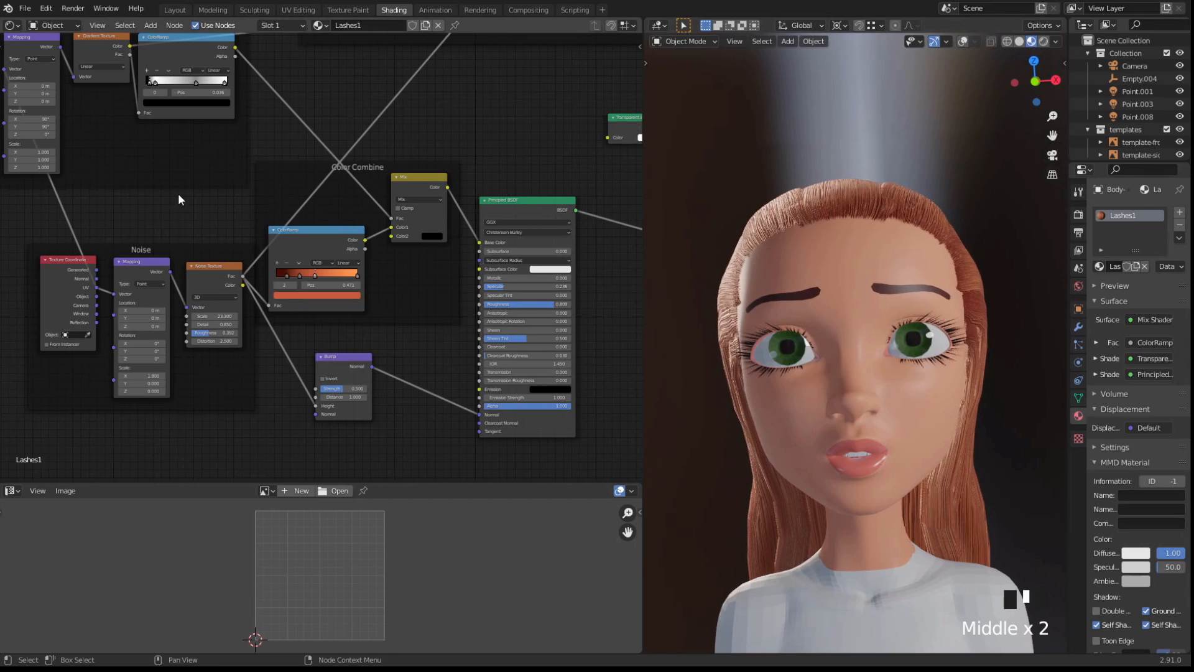
In the Ramp frame's ColorRamp, set the black stop's position to 0.009 and the neighbouring white stop's to 0.091
middle_drag(181, 217, 184, 265)
scroll(740, 294, up, 2)
mouse_move(759, 294)
middle_down()
mouse_move(830, 285)
mouse_move(755, 293)
middle_up()
scroll(757, 300, up, 2)
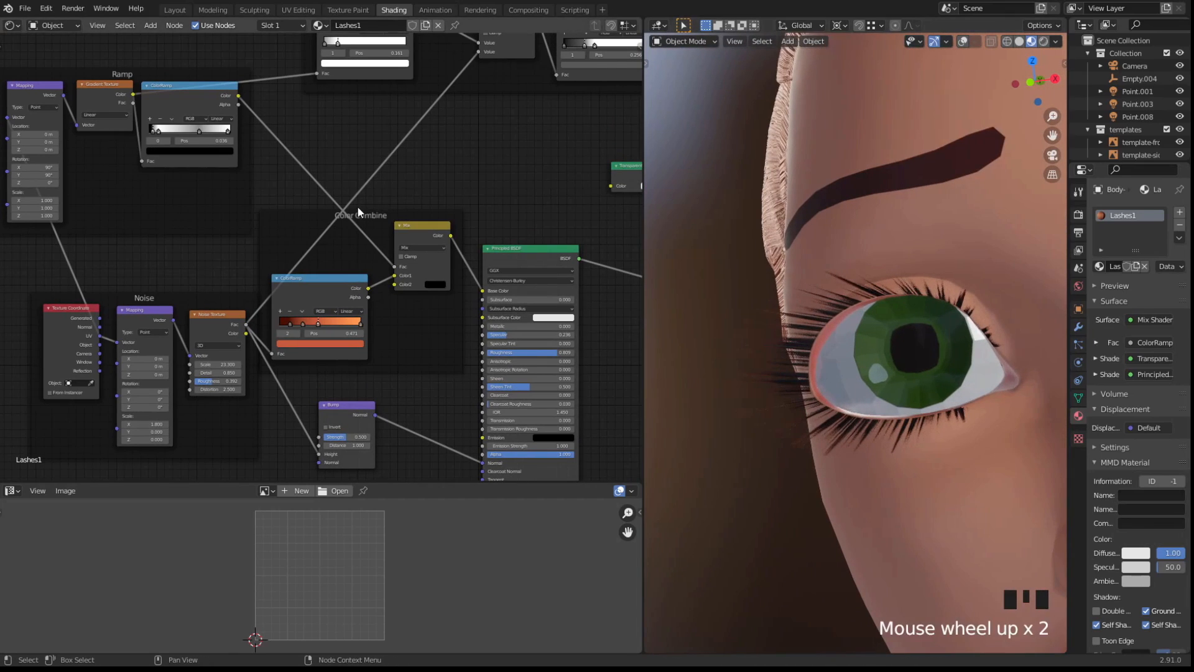
middle_drag(171, 250, 198, 306)
scroll(198, 306, up, 2)
middle_drag(367, 163, 424, 214)
scroll(424, 214, up, 4)
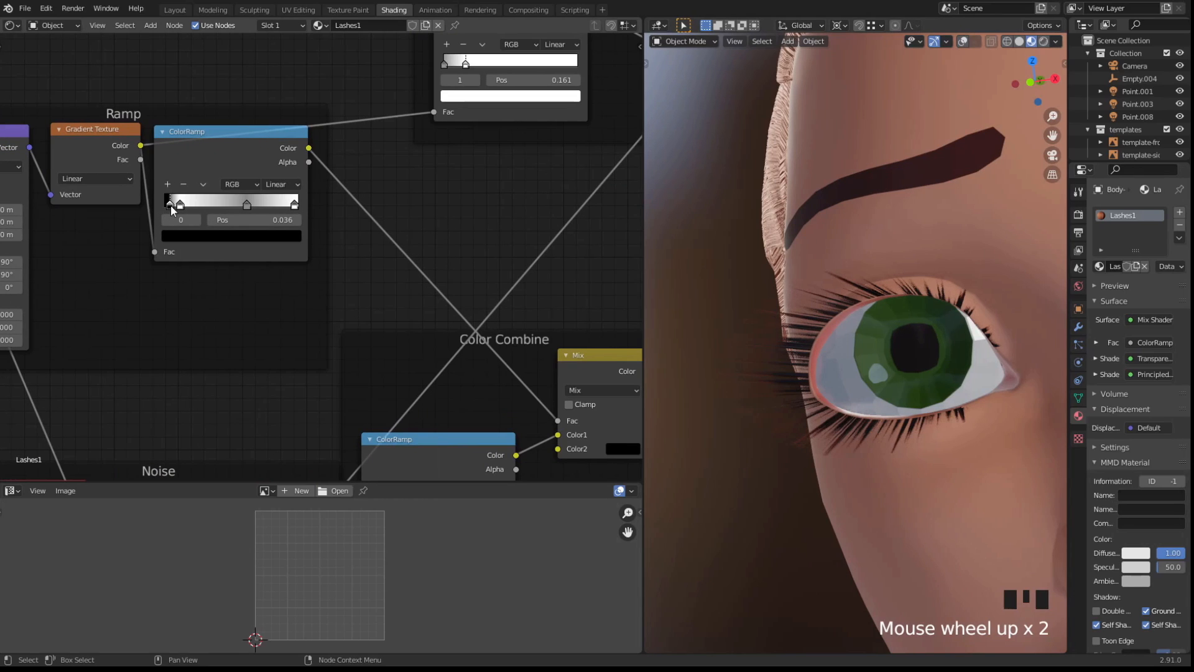
click(170, 204)
drag(163, 208, 167, 208)
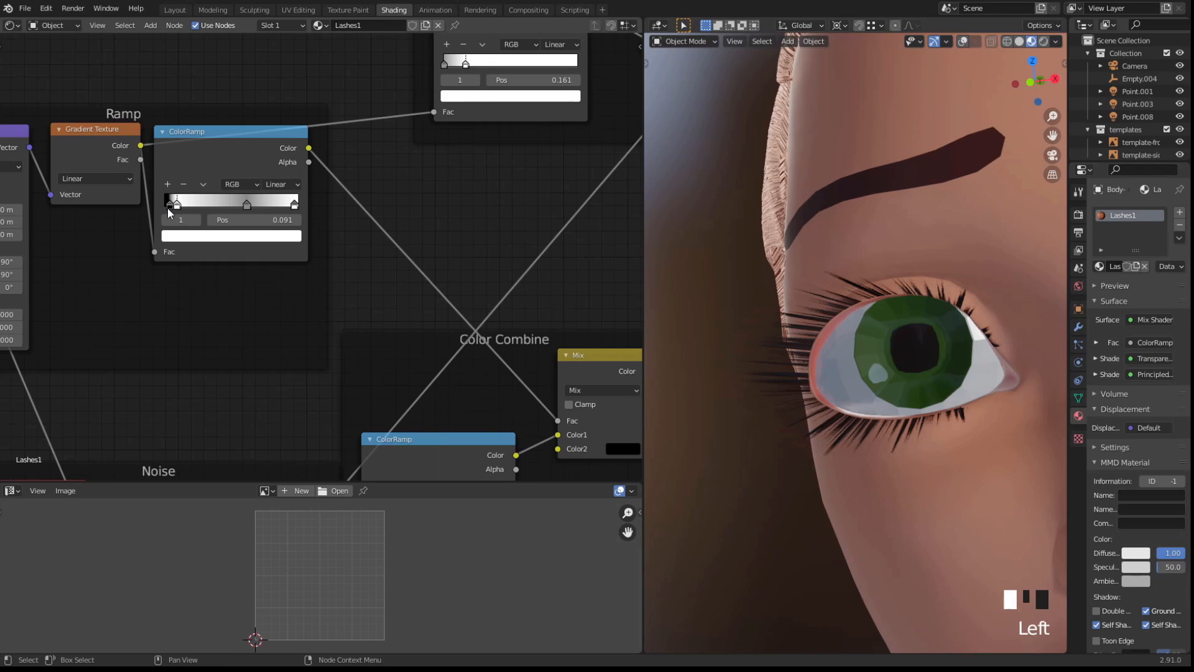
click(167, 208)
click(166, 206)
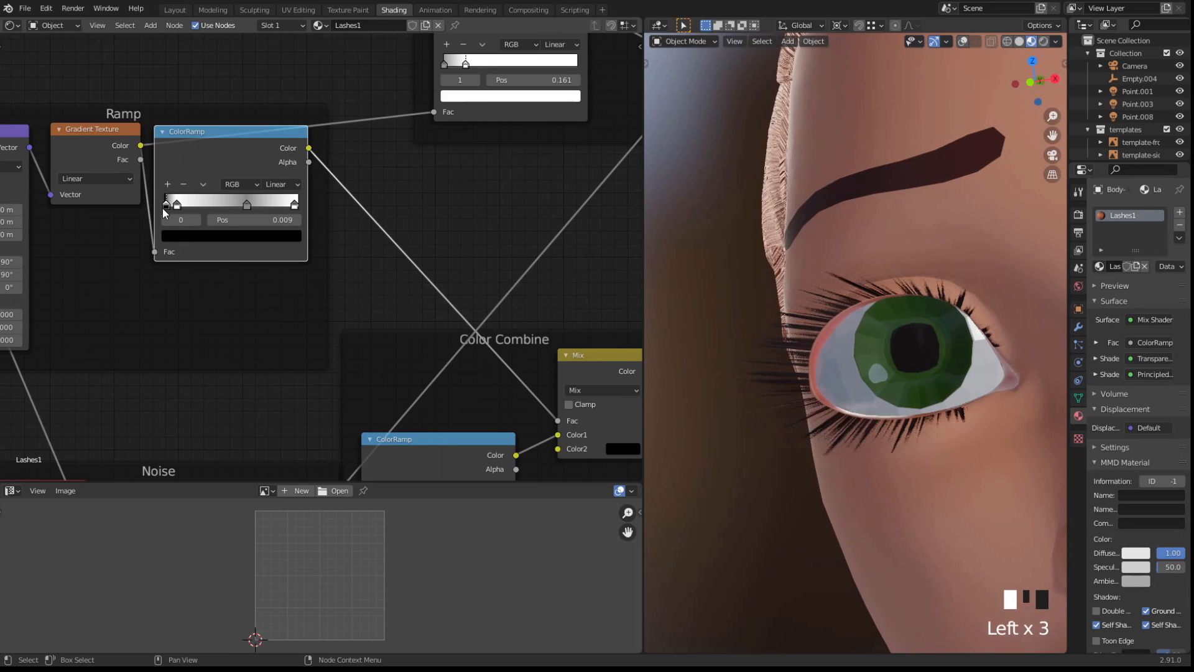
Examine the lashes on the whole face from several angles with Rendered shading, ending in Material Preview
scroll(827, 240, down, 3)
scroll(714, 233, down, 2)
middle_drag(714, 234, 1007, 140)
key(shift+alt+z)
key(shift+alt+z)
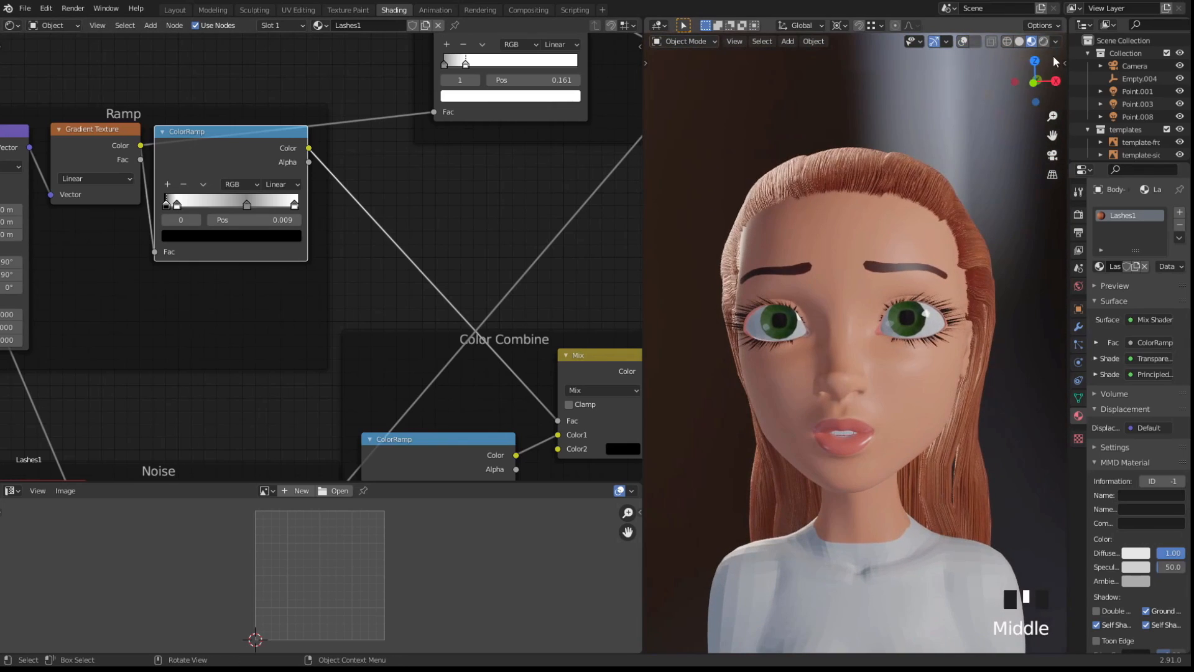
click(1045, 41)
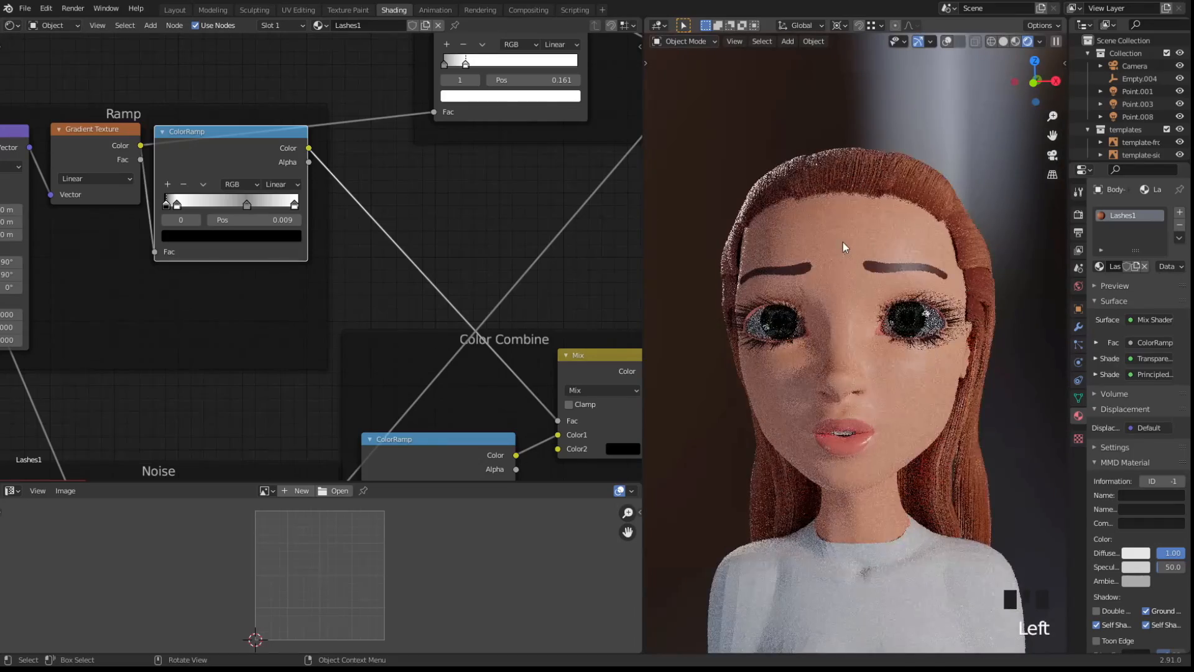
scroll(843, 242, up, 2)
middle_drag(808, 291, 757, 211)
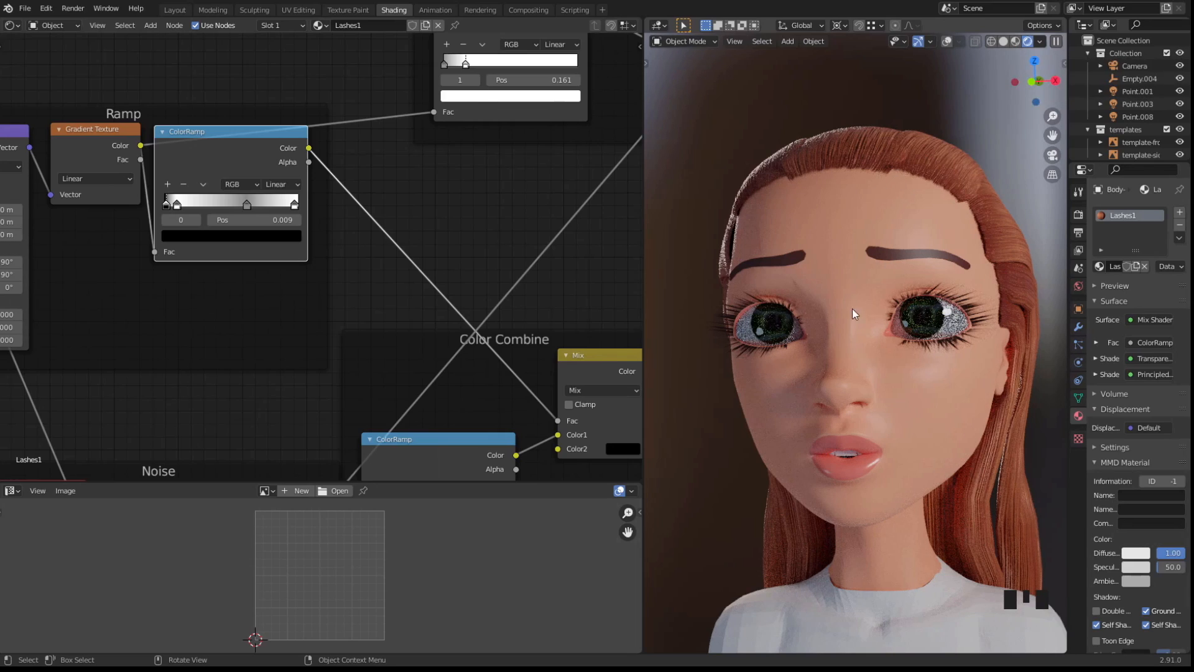
scroll(852, 309, up, 2)
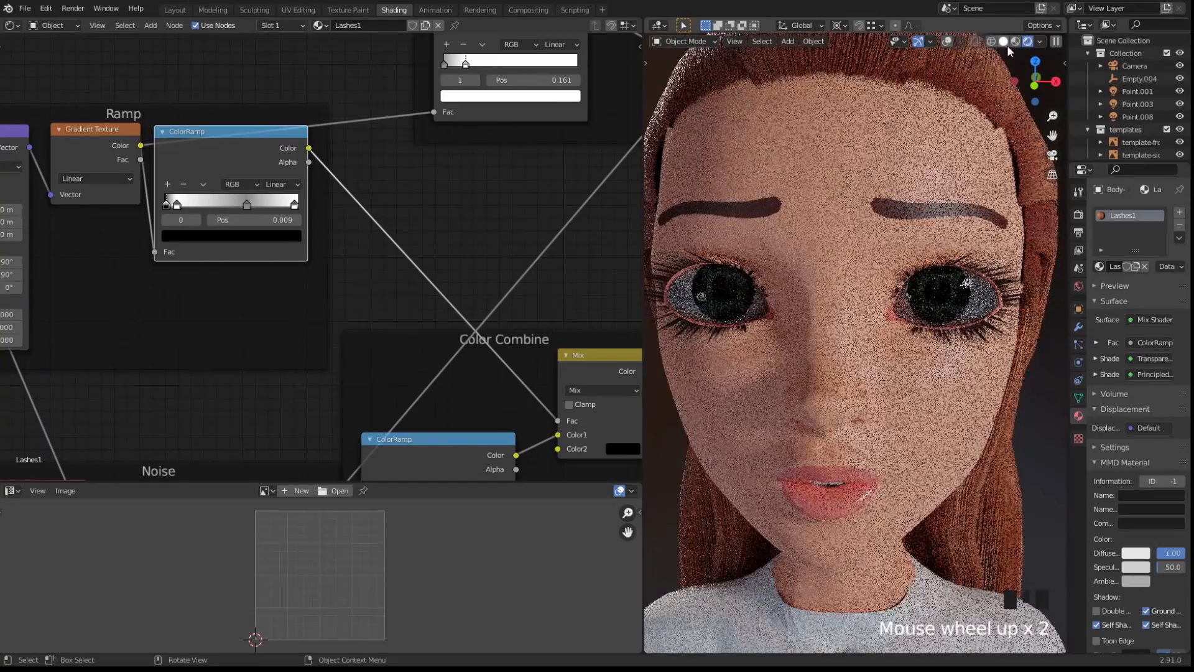
click(1015, 43)
Compare the lashes with the eyelash reference image beside the head, then inspect them with the viewport overlays hidden
key(shift+alt+z)
scroll(938, 227, down, 3)
shift+middle_drag(938, 226, 817, 236)
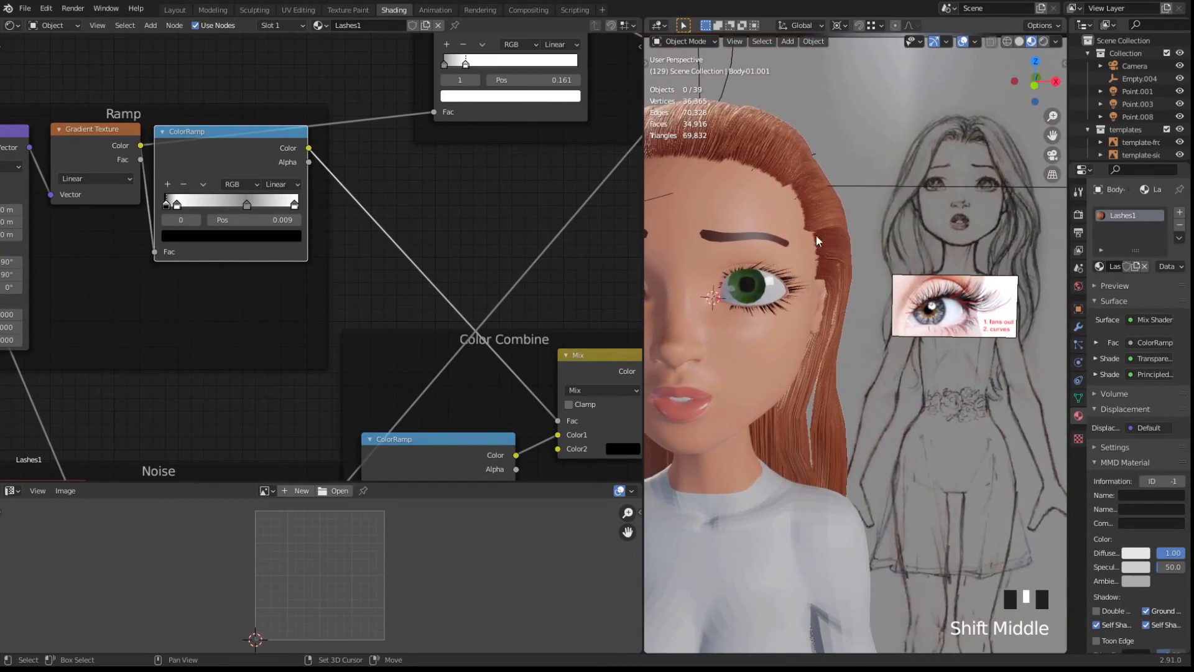
scroll(912, 317, up, 3)
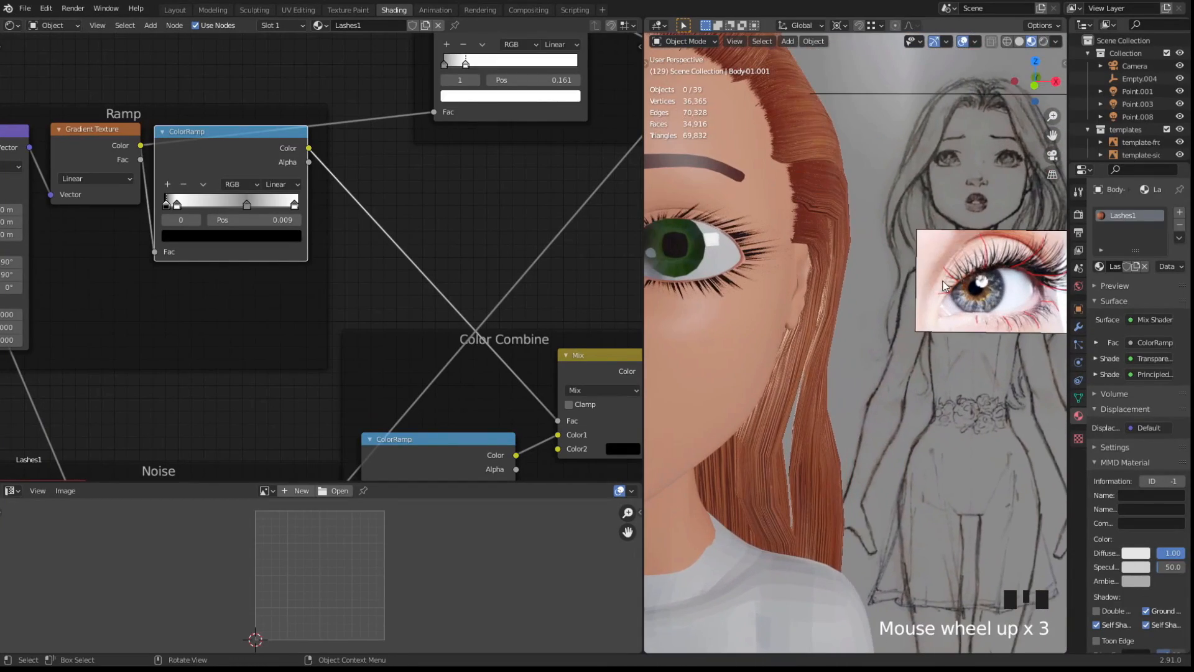
middle_drag(927, 300, 694, 304)
mouse_move(671, 258)
middle_down()
mouse_move(701, 311)
mouse_move(709, 287)
mouse_move(675, 268)
middle_up()
key(shift+alt+z)
key(shift+alt+z)
key(shift+z)
click(681, 260)
key(shift+alt+z)
middle_drag(728, 330, 773, 312)
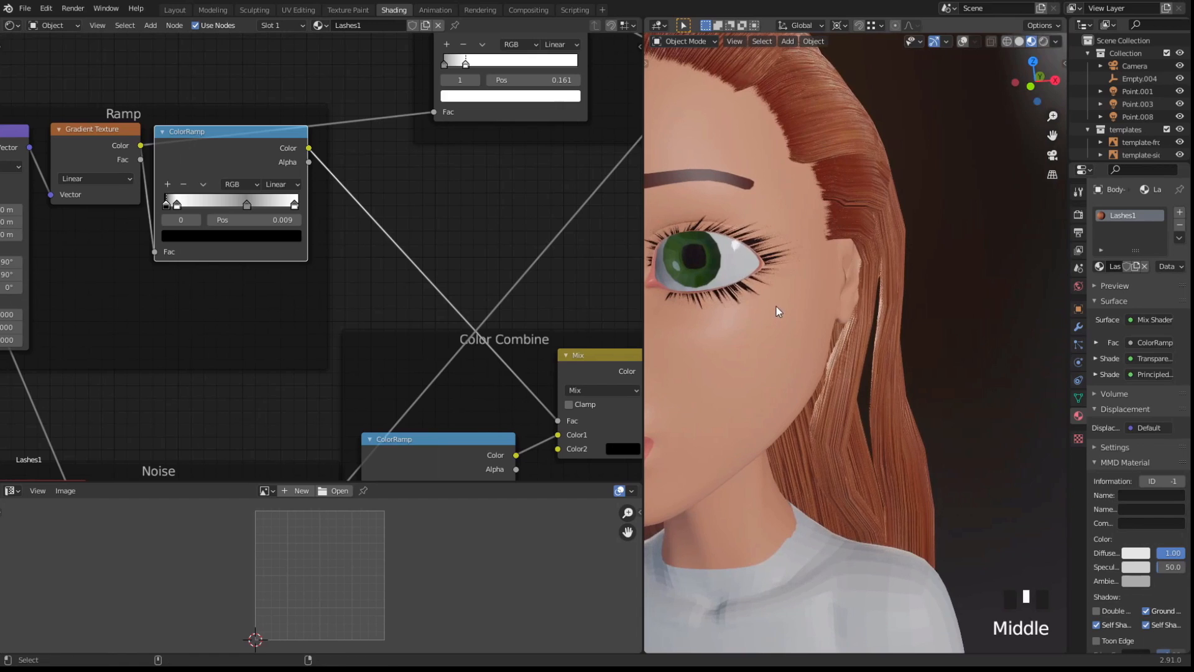
Restore the viewport overlays, reselect the lash mesh, hide the wireframe overlay and compare the lashes with the eye reference image
key(shift+alt+z)
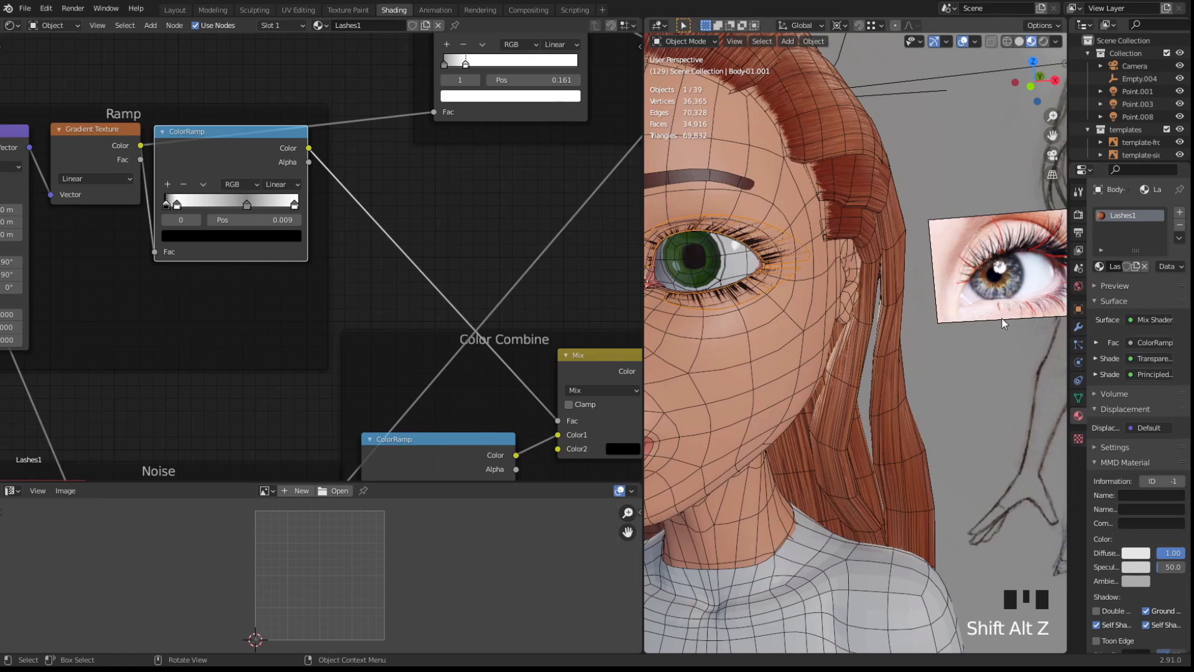
middle_drag(1002, 318, 946, 331)
scroll(886, 311, down, 1)
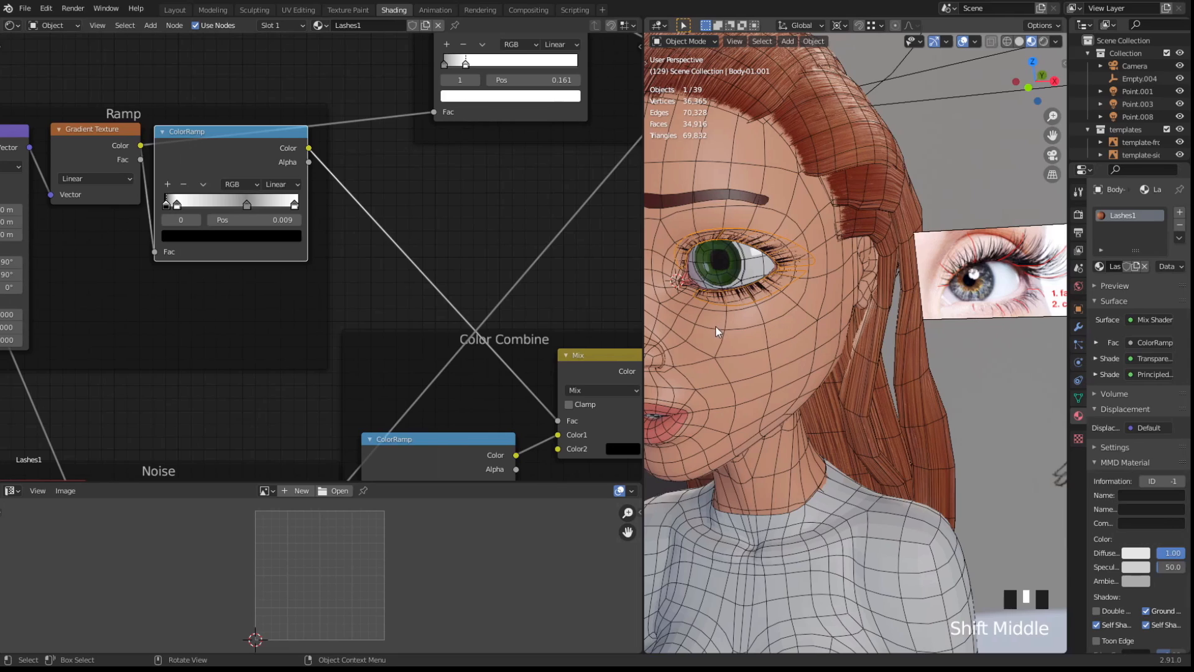
click(791, 320)
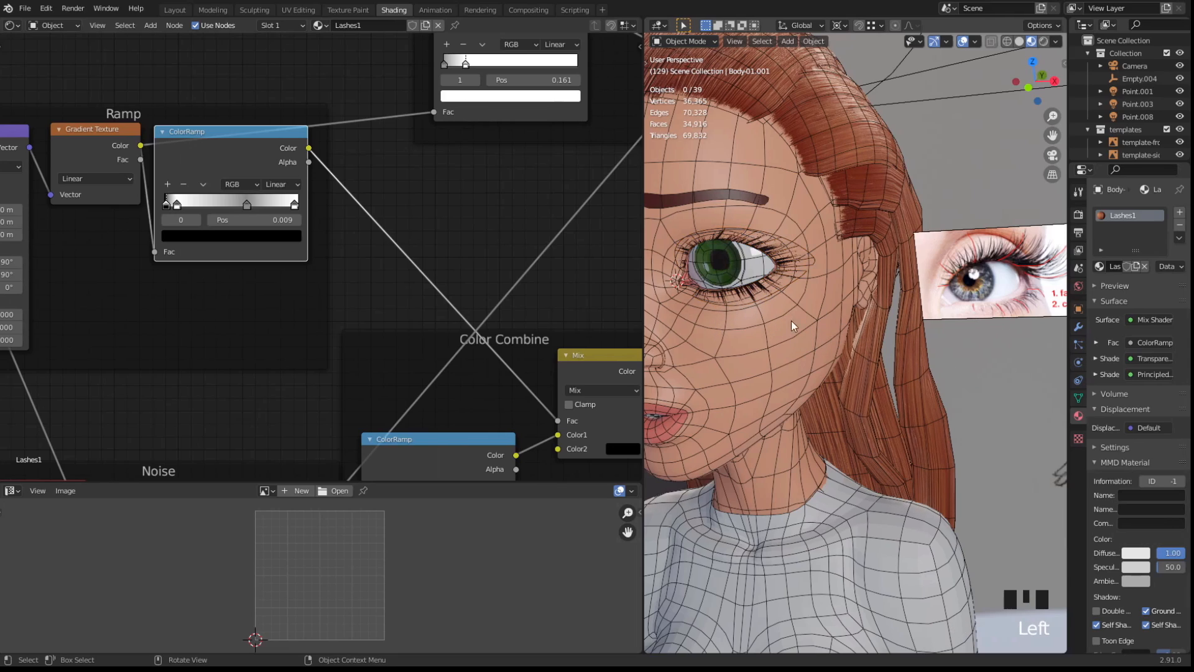
click(722, 305)
key(shift+z)
shift+middle_drag(693, 323, 735, 304)
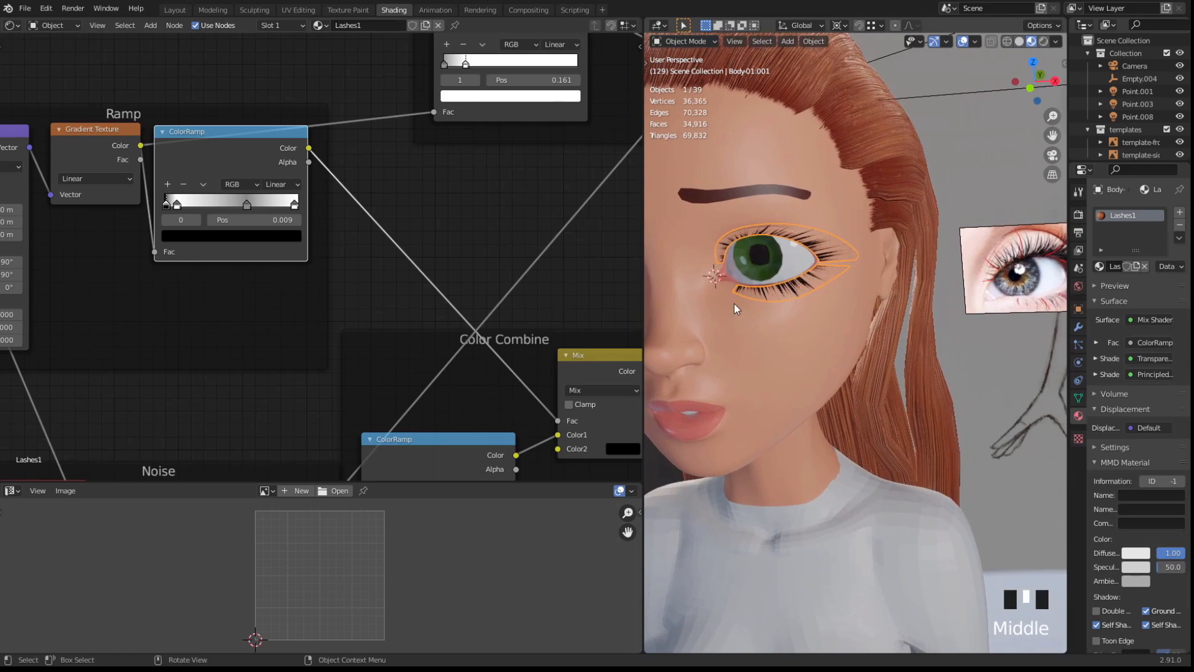
scroll(740, 301, up, 1)
key(shift+alt+z)
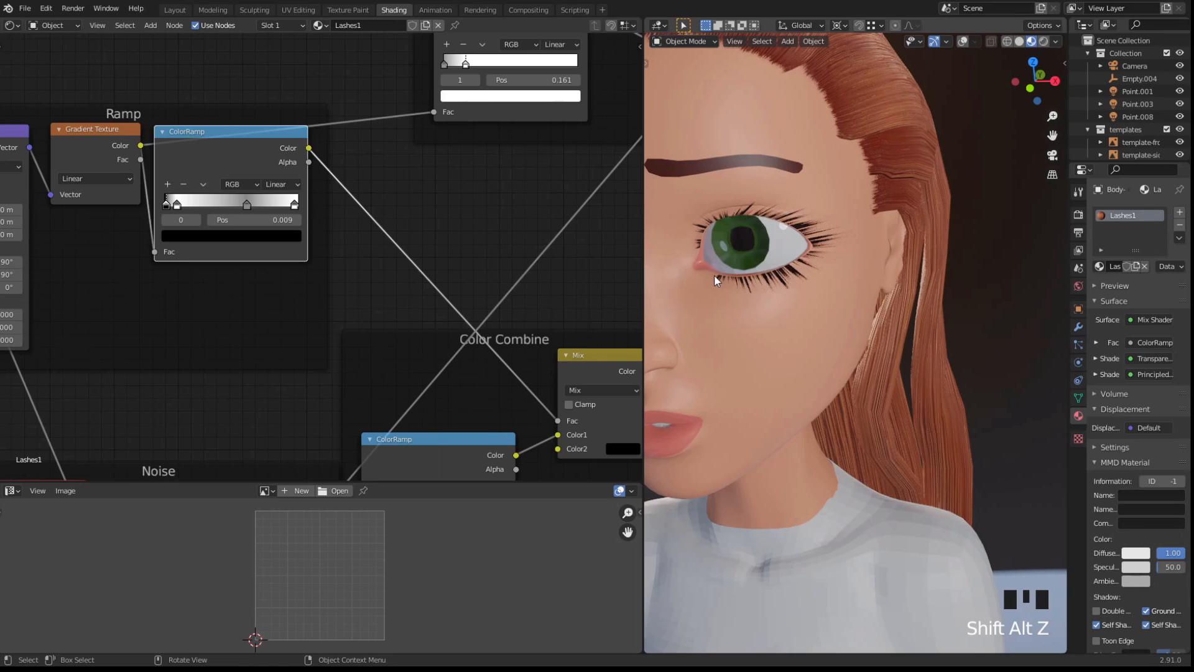
key(shift+alt+z)
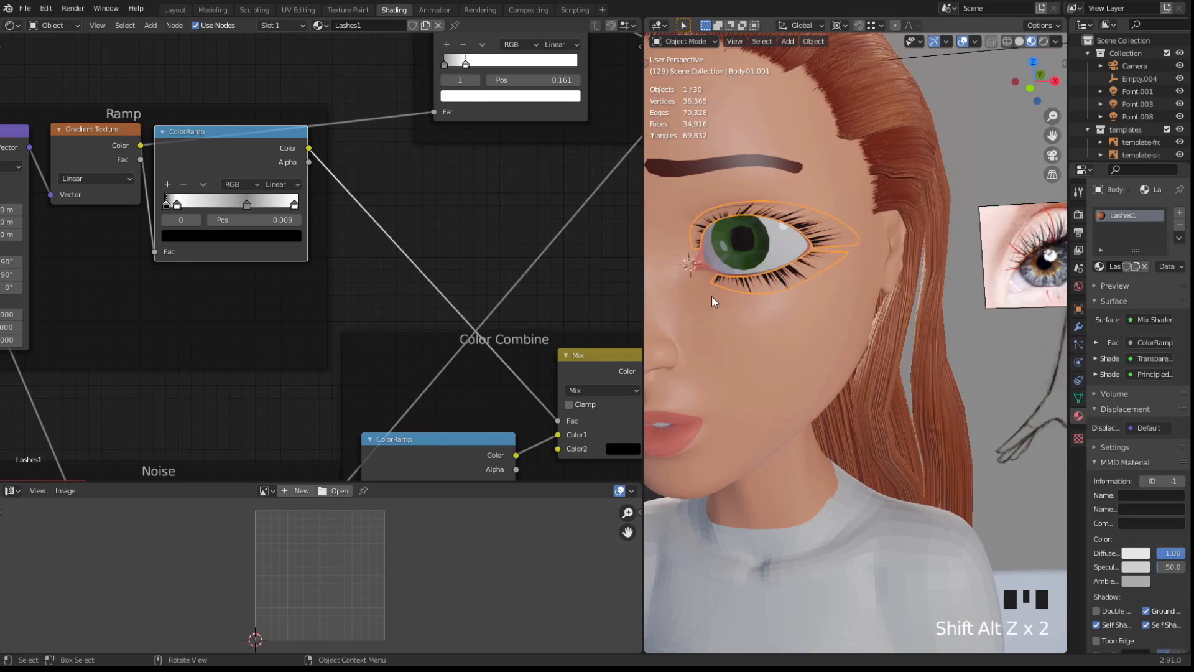
In Edit Mode, select the two lower-edge UV vertices belonging to the outer rim of the lower lashes at the eye's inner corner
key(Tab)
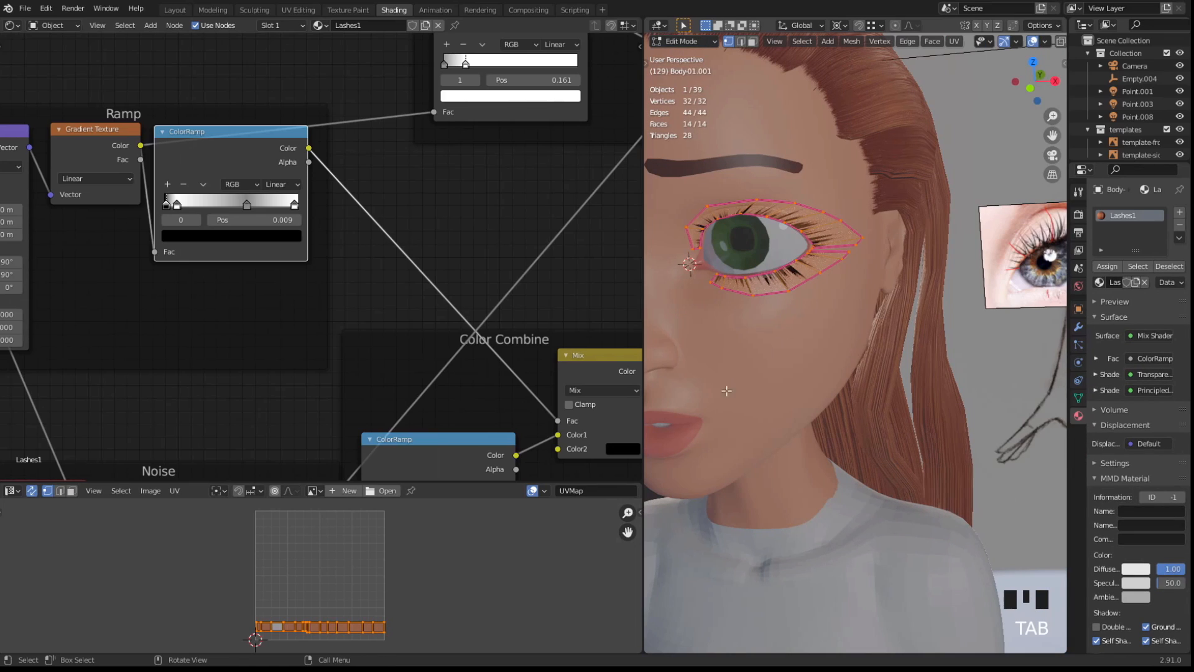
scroll(476, 567, up, 5)
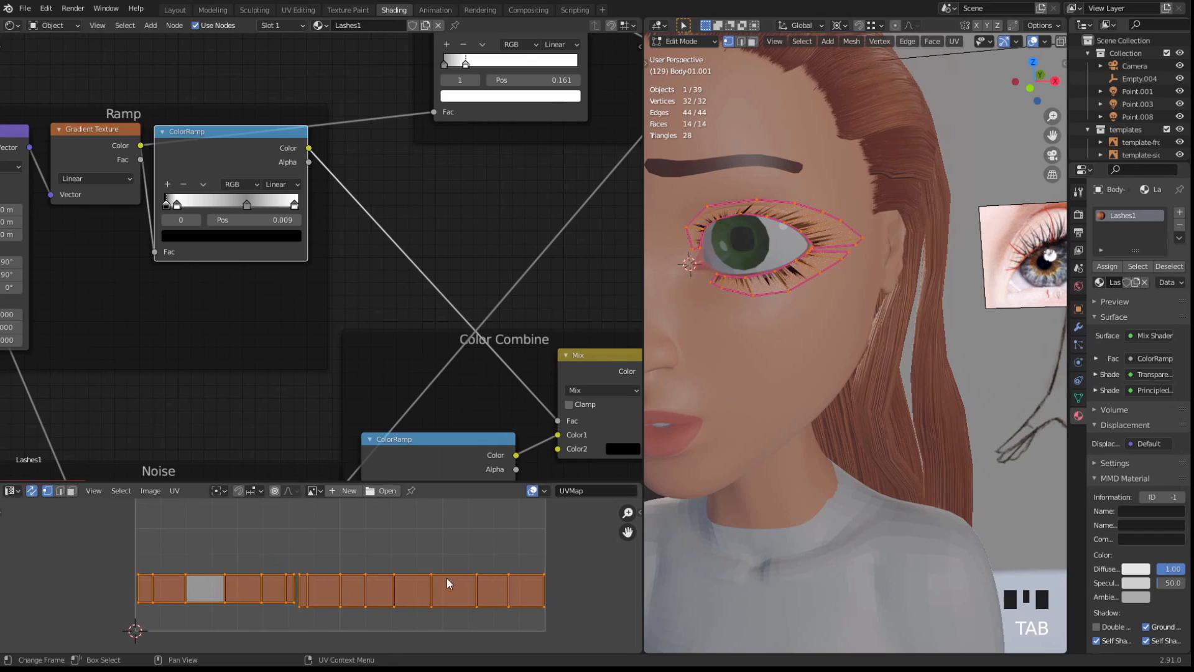
middle_drag(446, 578, 420, 524)
click(93, 571)
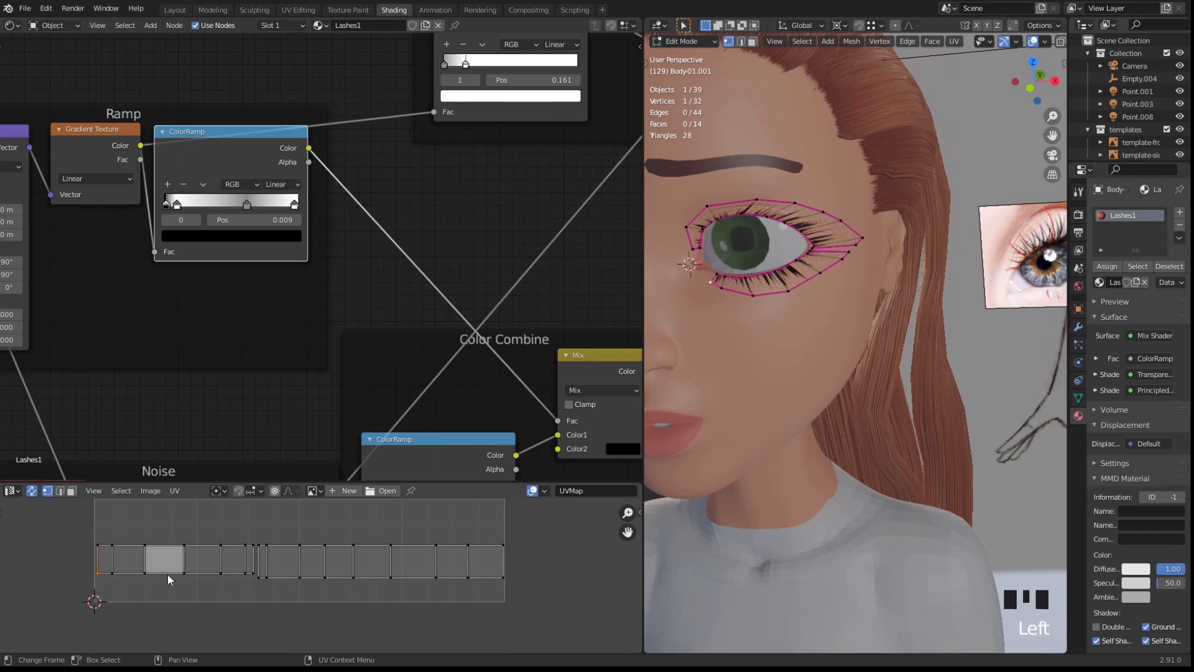
click(711, 283)
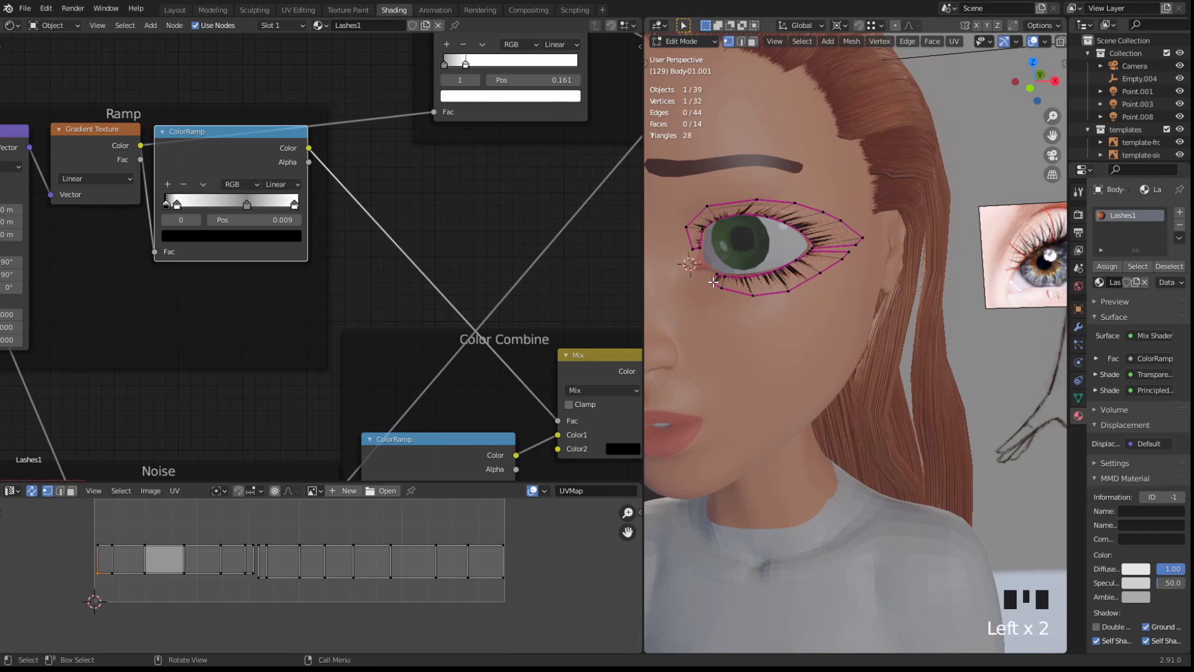
shift+click(721, 288)
shift+middle_drag(727, 322, 757, 330)
scroll(127, 608, up, 1)
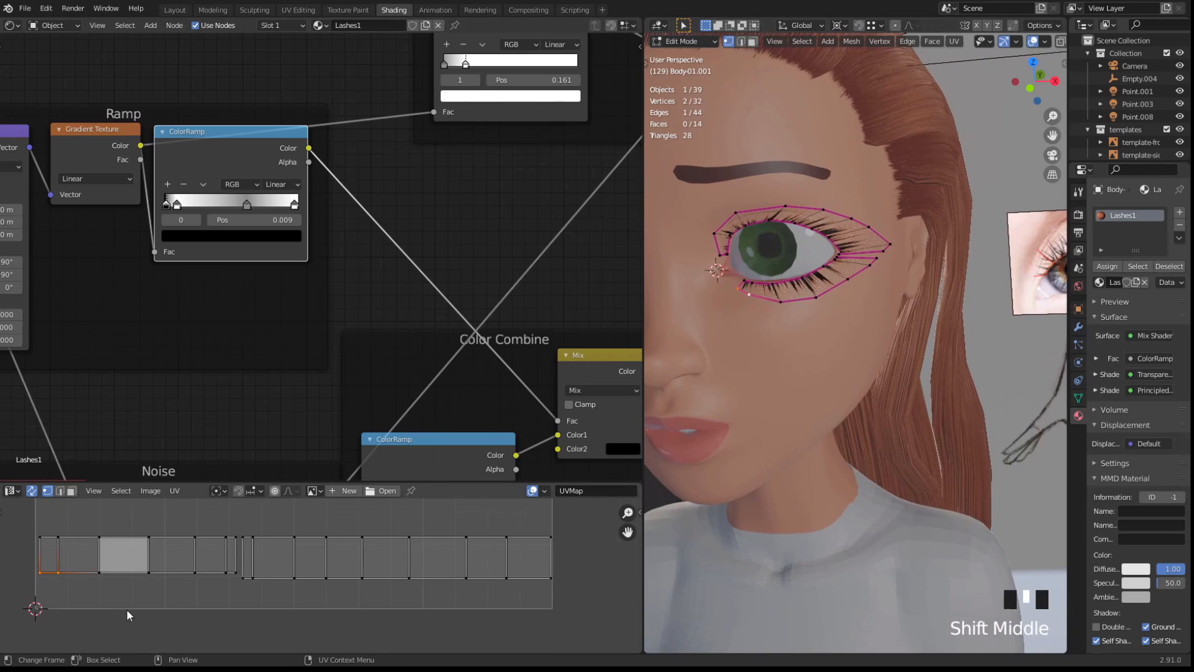
middle_drag(40, 584, 171, 581)
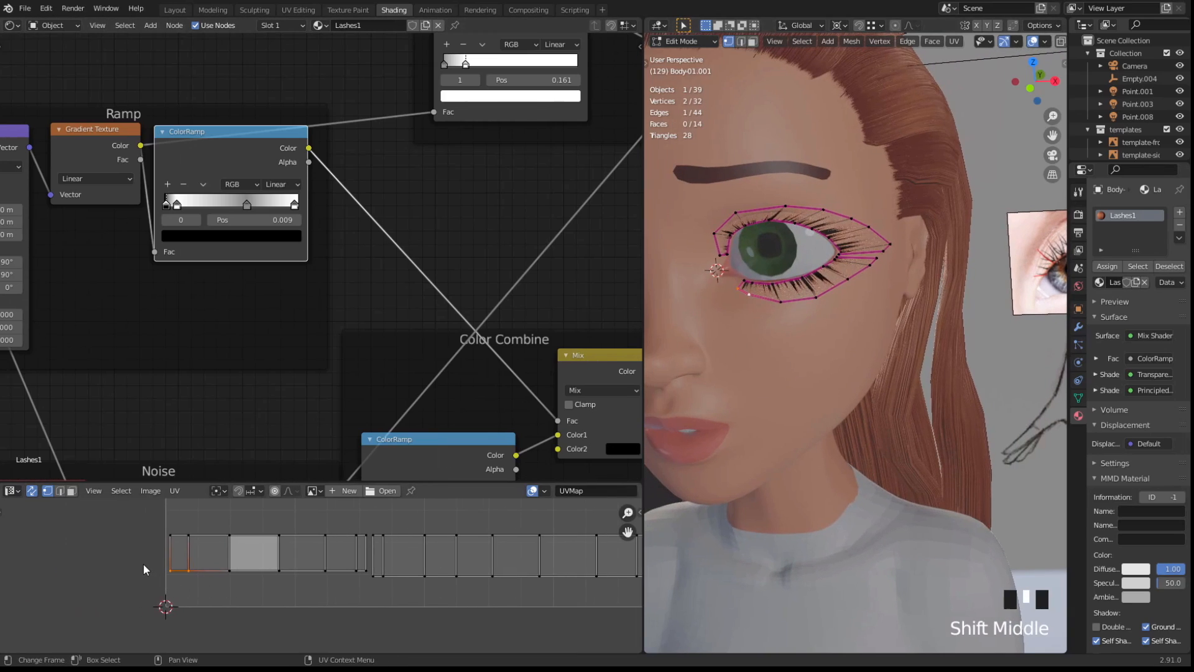
key(g)
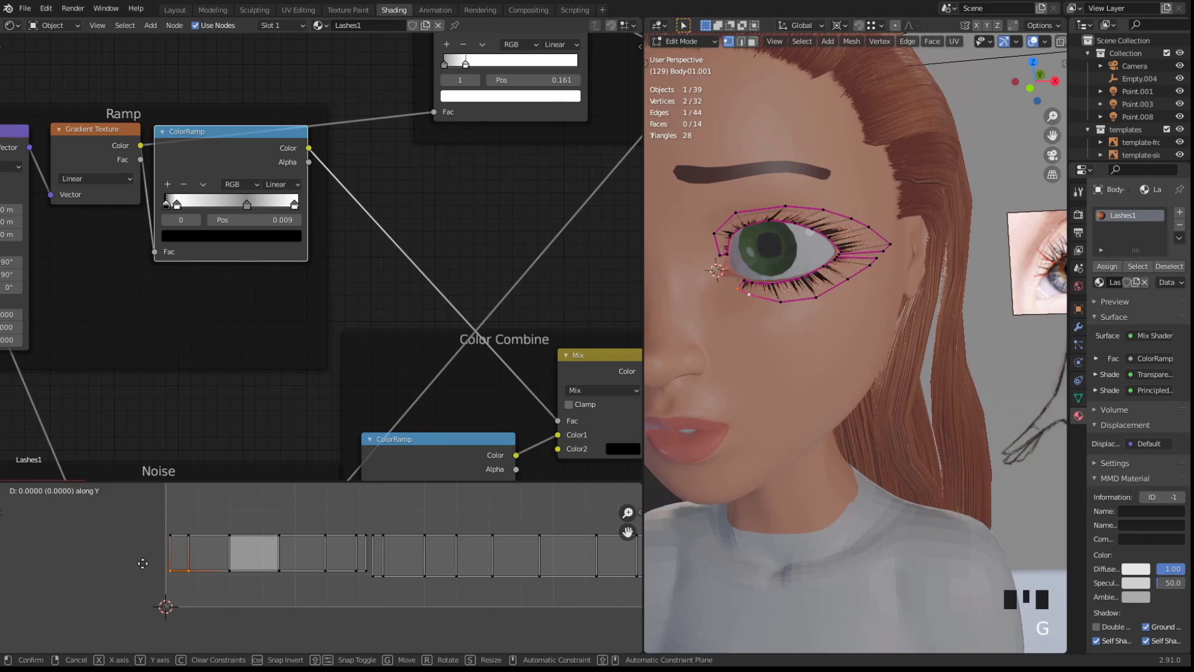
right_click(147, 578)
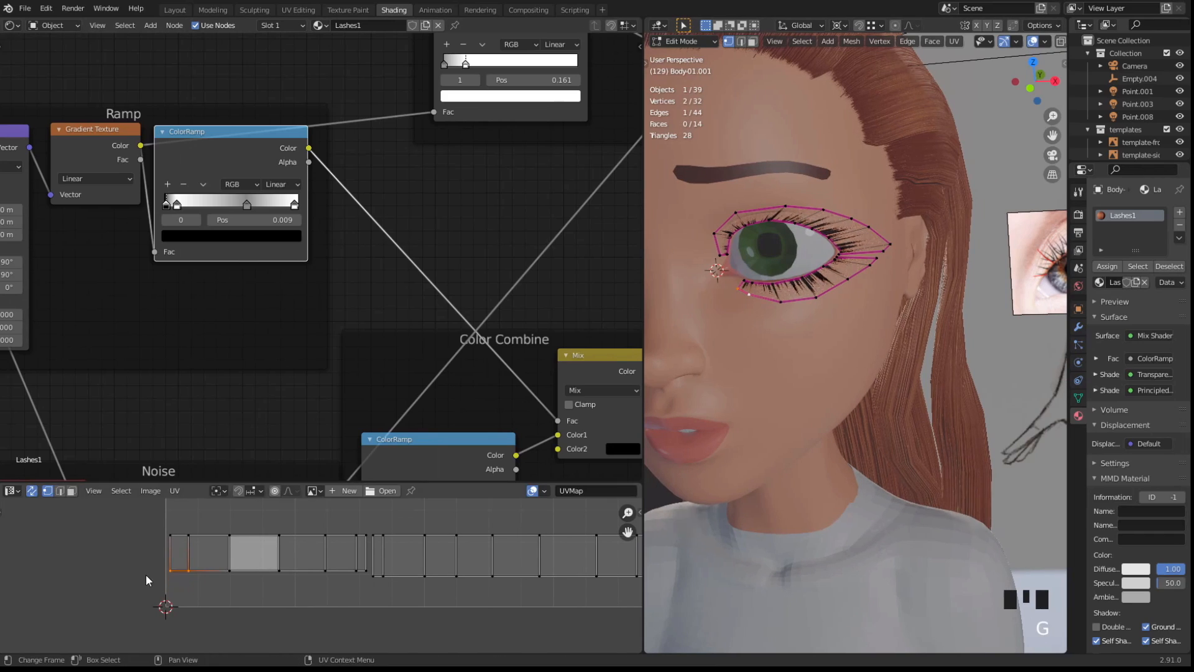
key(g)
key(y)
right_click(135, 565)
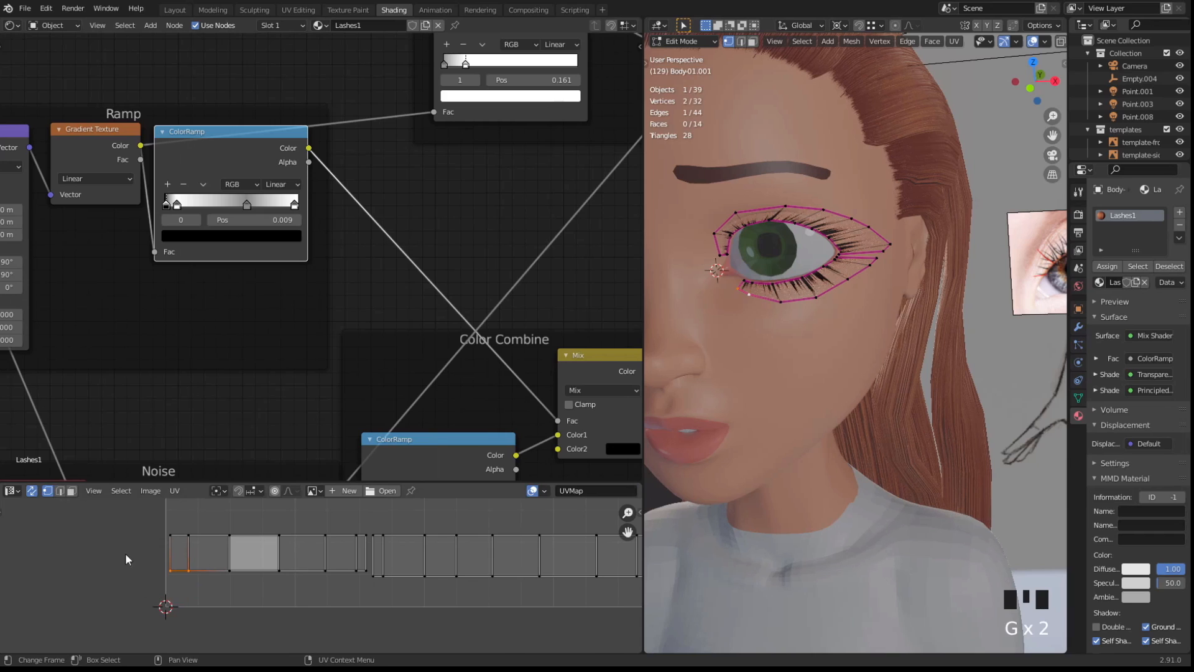
key(g)
right_click(119, 570)
Move the two selected UV vertices down along Y, almost to the lower UV boundary, to shorten the inner-corner lower lashes
scroll(740, 351, up, 2)
shift+middle_drag(709, 316, 775, 330)
scroll(752, 317, up, 2)
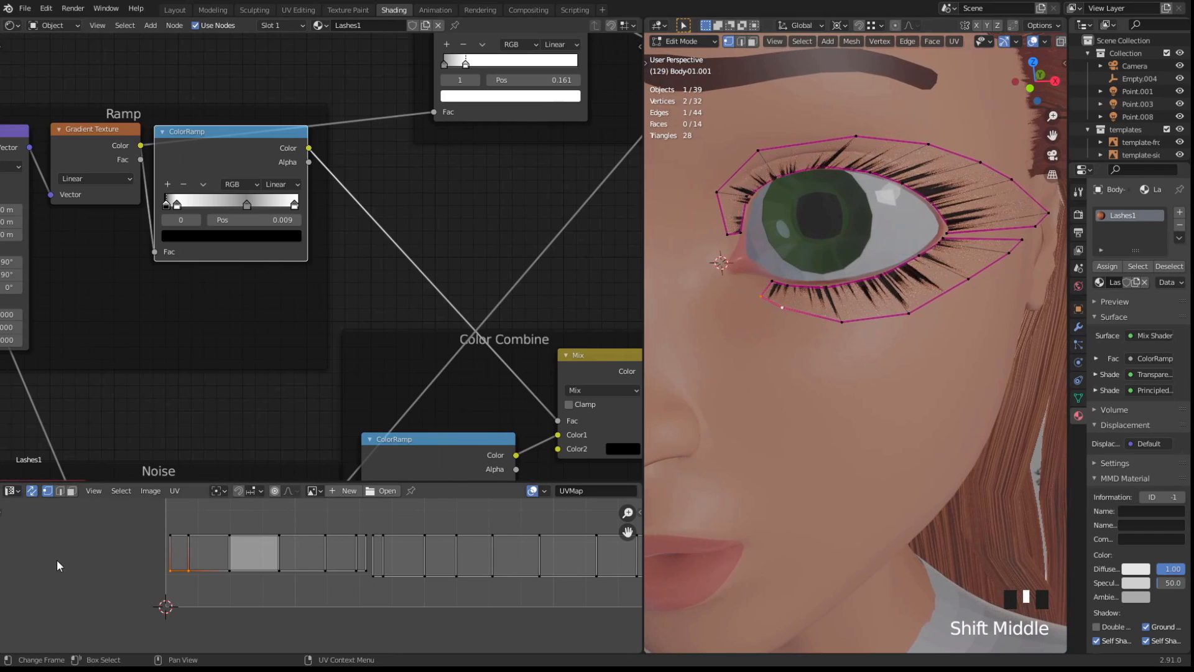
key(g)
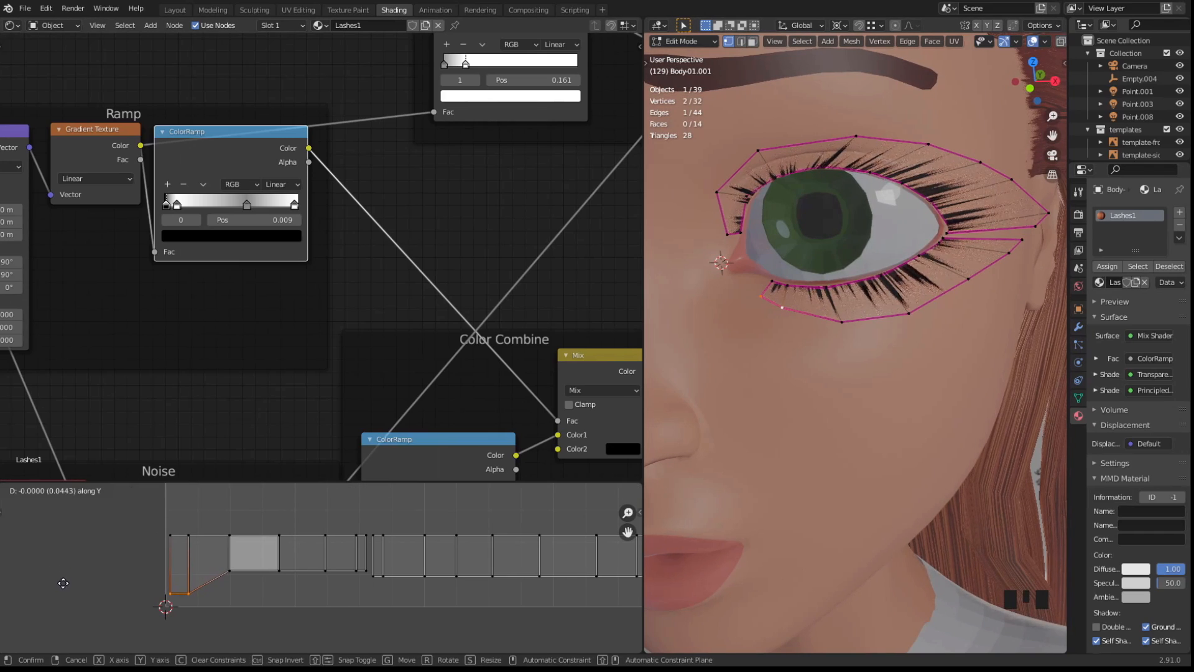
click(65, 584)
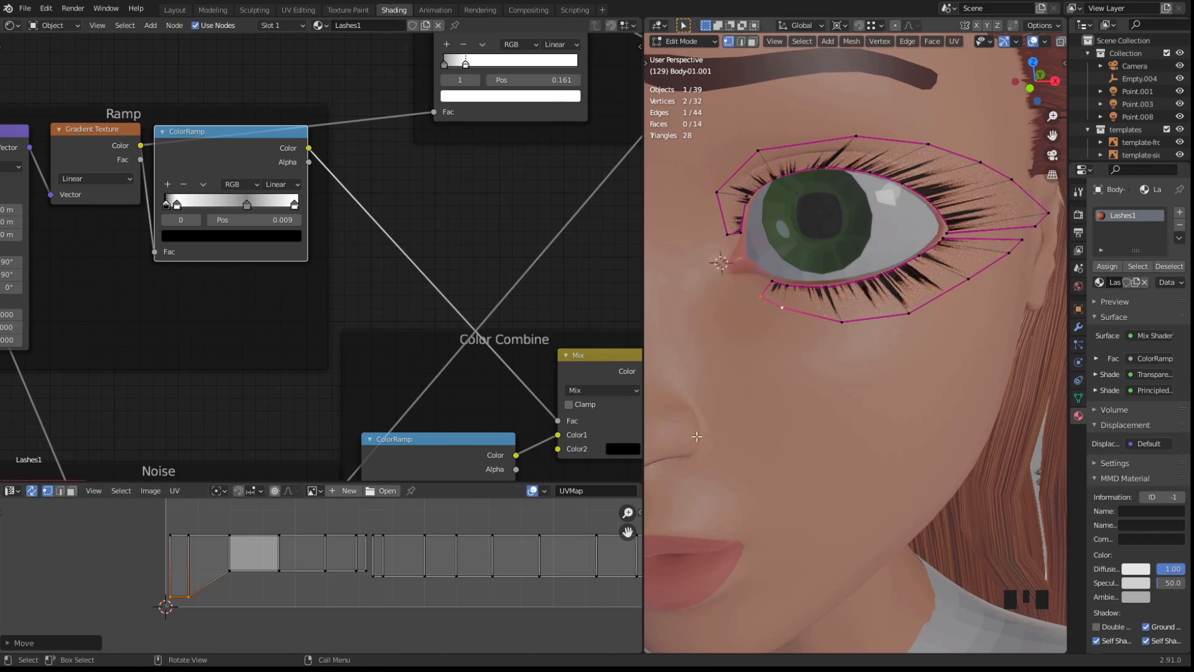
key(g)
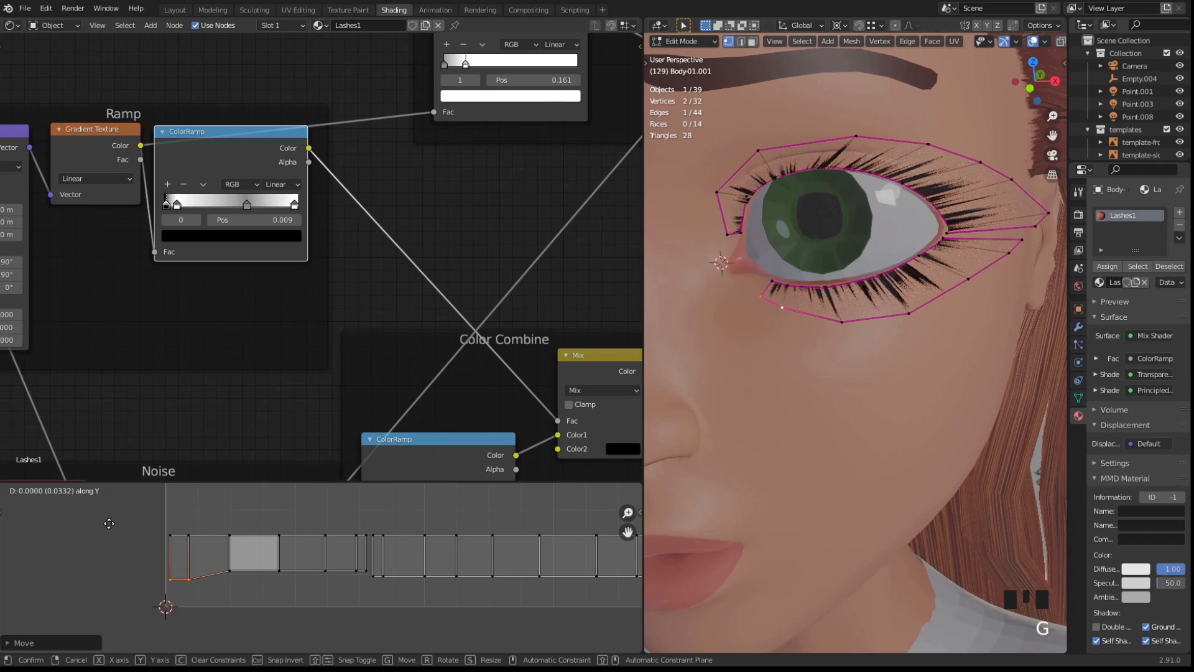
click(180, 576)
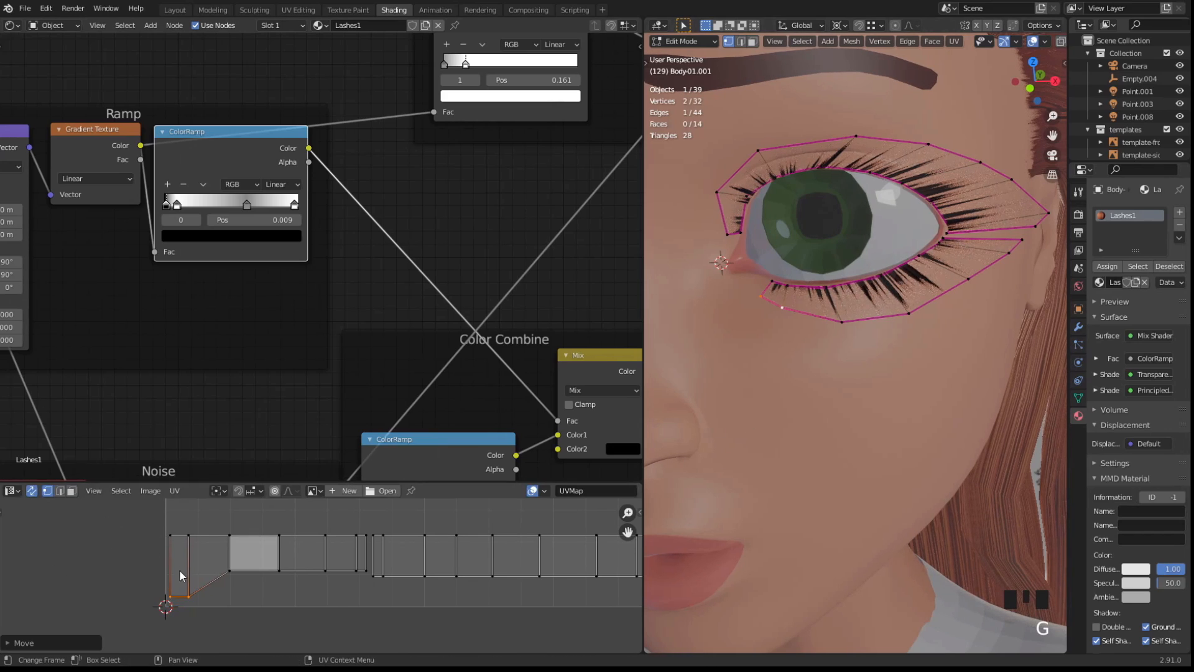
Lower the neighbouring bottom-edge UV vertex by a smaller amount so the lower lashes' length changes gradually
click(229, 571)
key(g)
click(329, 580)
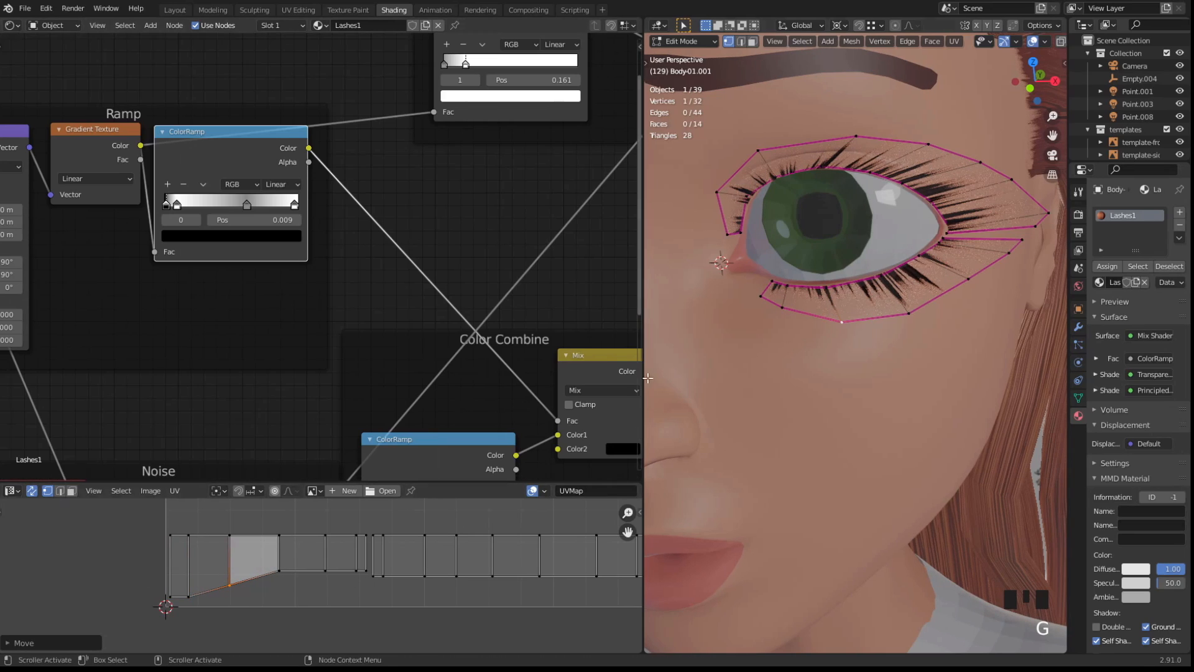
Select the two outer-rim UV vertices at the upper lashes' inner corner and move them down along Y to shorten those lashes
click(731, 238)
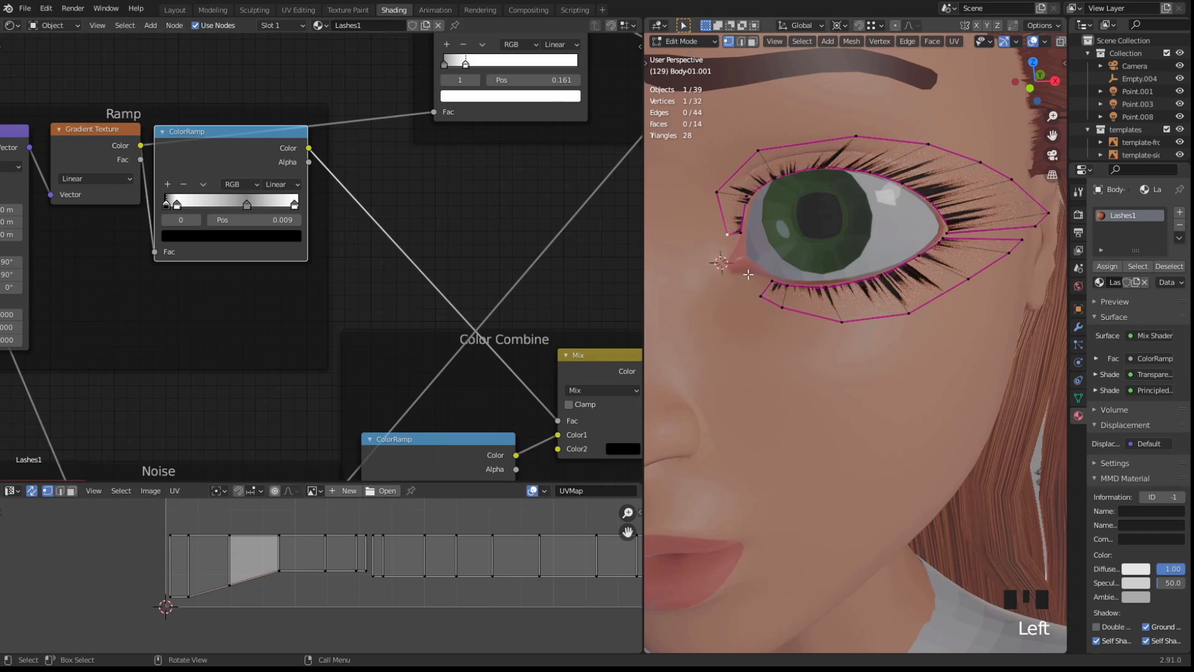
click(718, 195)
scroll(374, 548, down, 3)
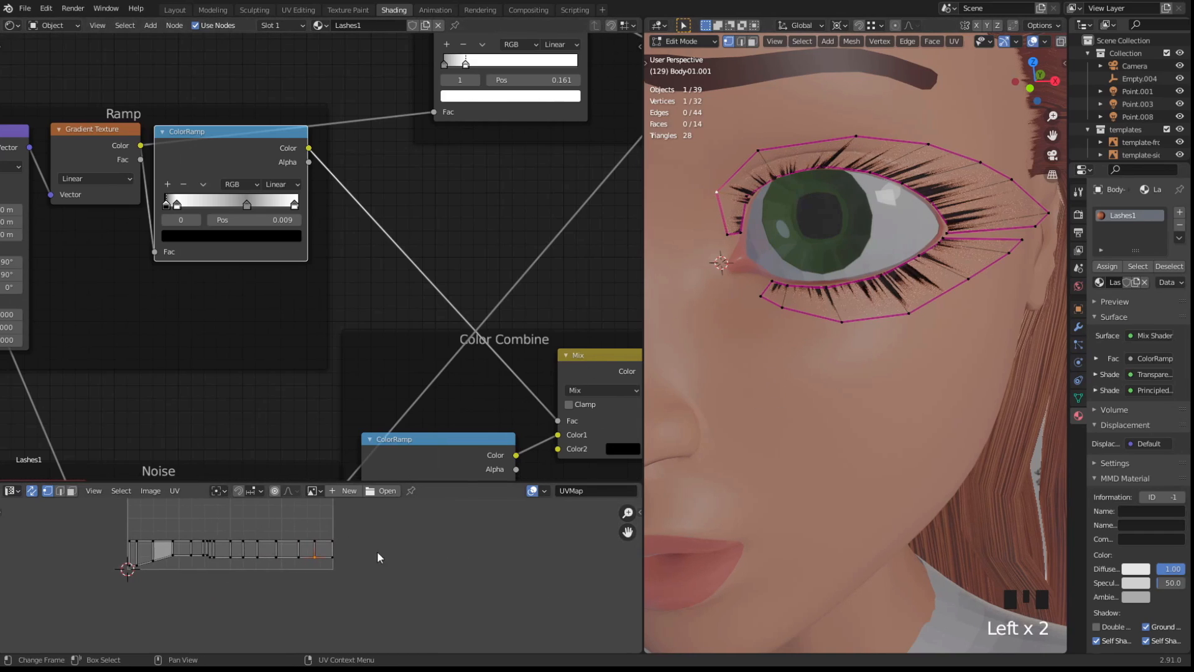
scroll(377, 551, up, 4)
click(295, 542)
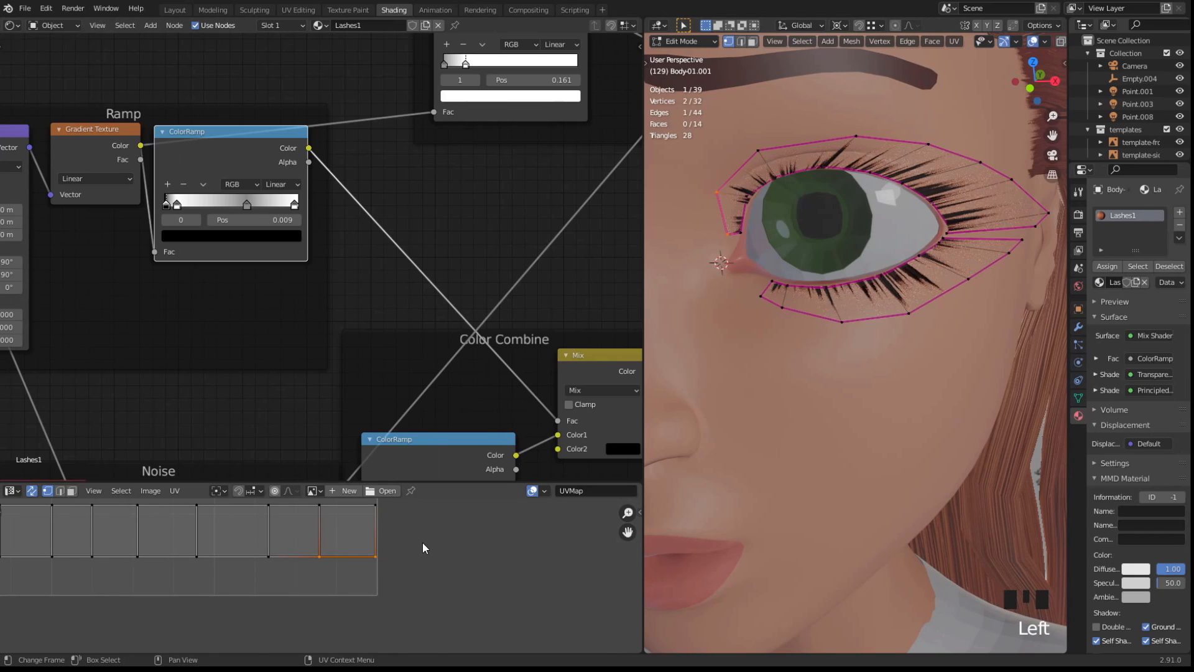
key(g)
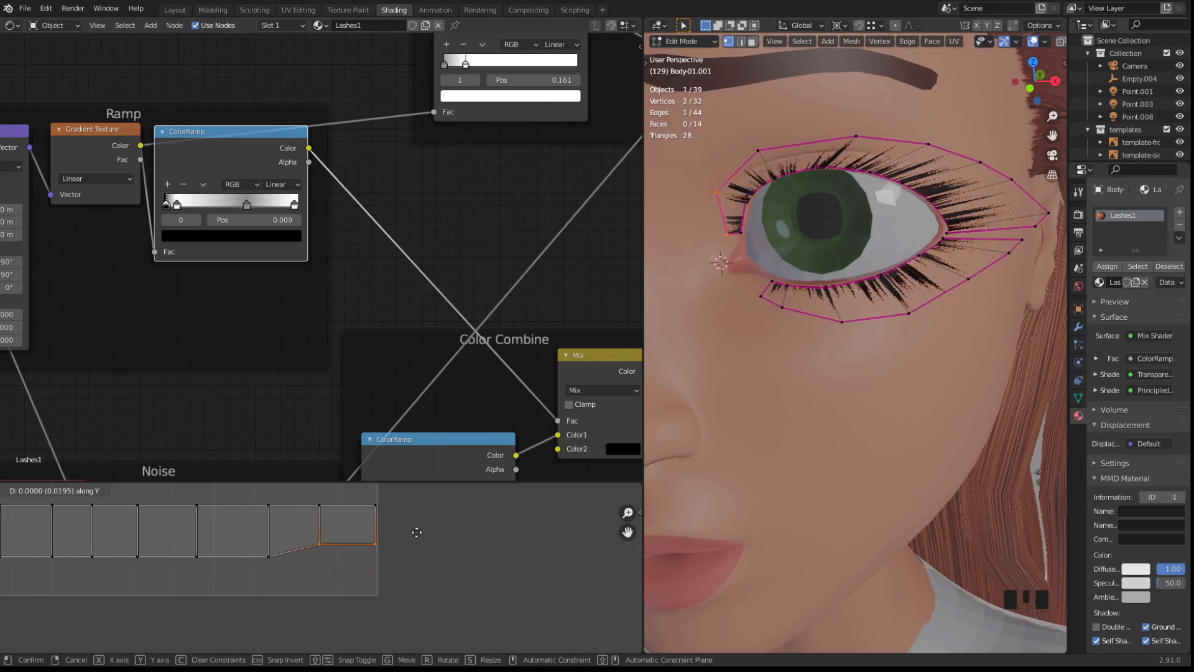
click(418, 567)
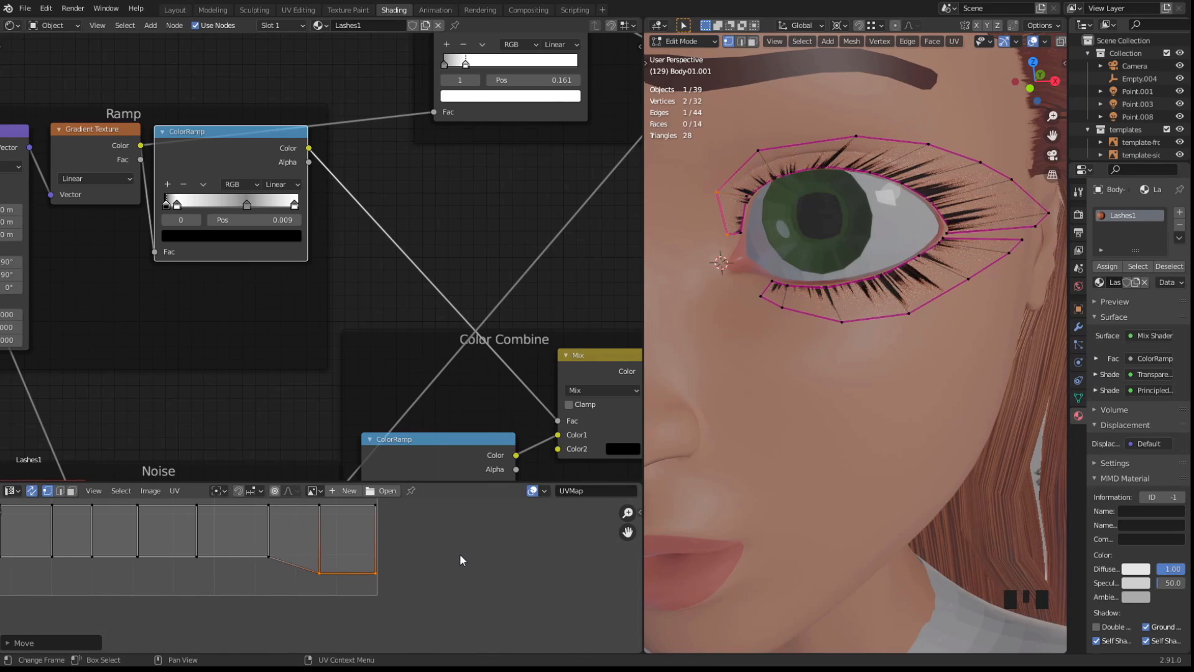
Return to Object Mode and examine the adjusted lashes on the whole face from several angles, with and without overlays
key(Tab)
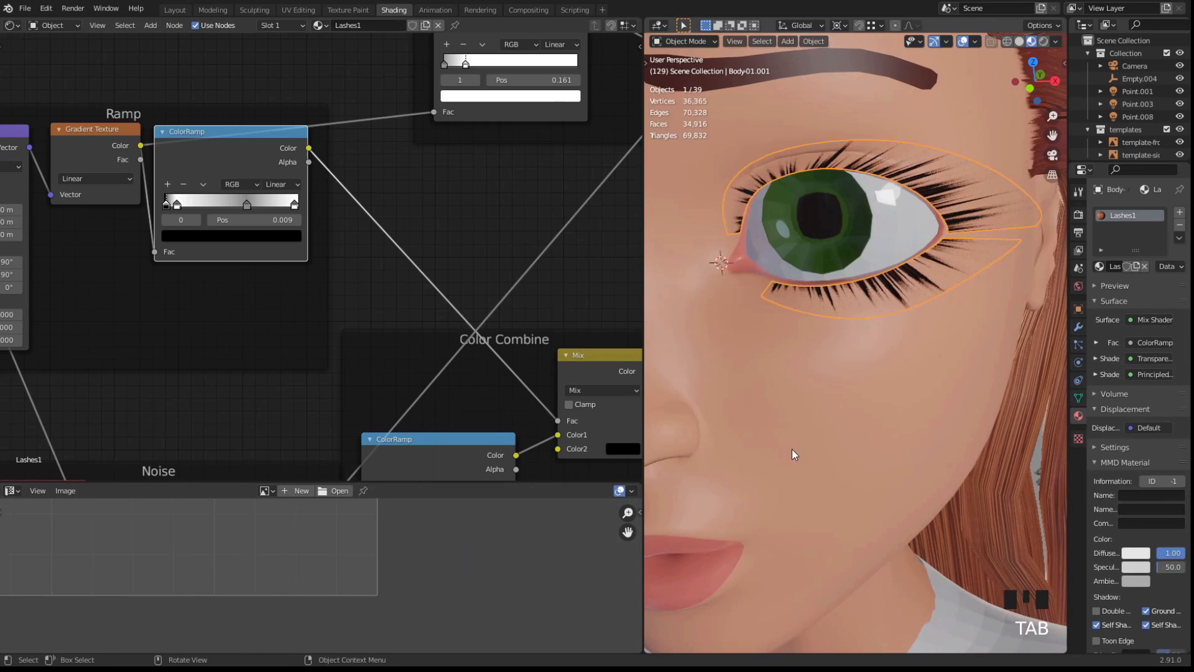
scroll(785, 445, down, 3)
middle_drag(778, 441, 742, 416)
scroll(777, 415, down, 2)
middle_drag(816, 416, 866, 409)
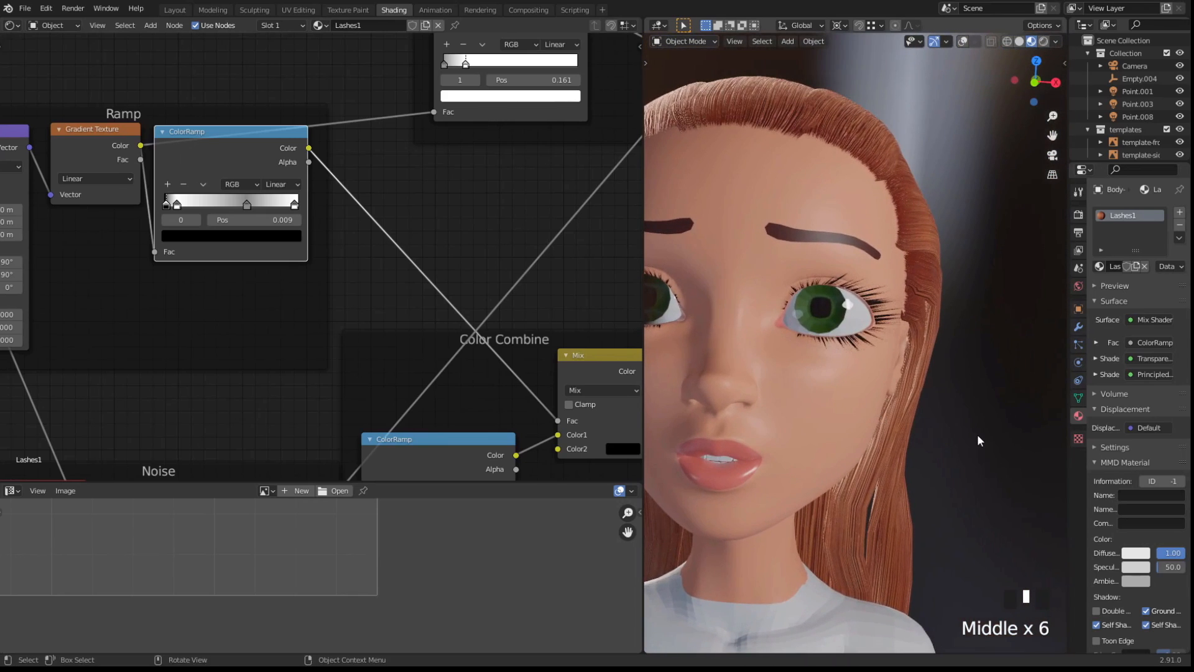
middle_drag(973, 433, 957, 389)
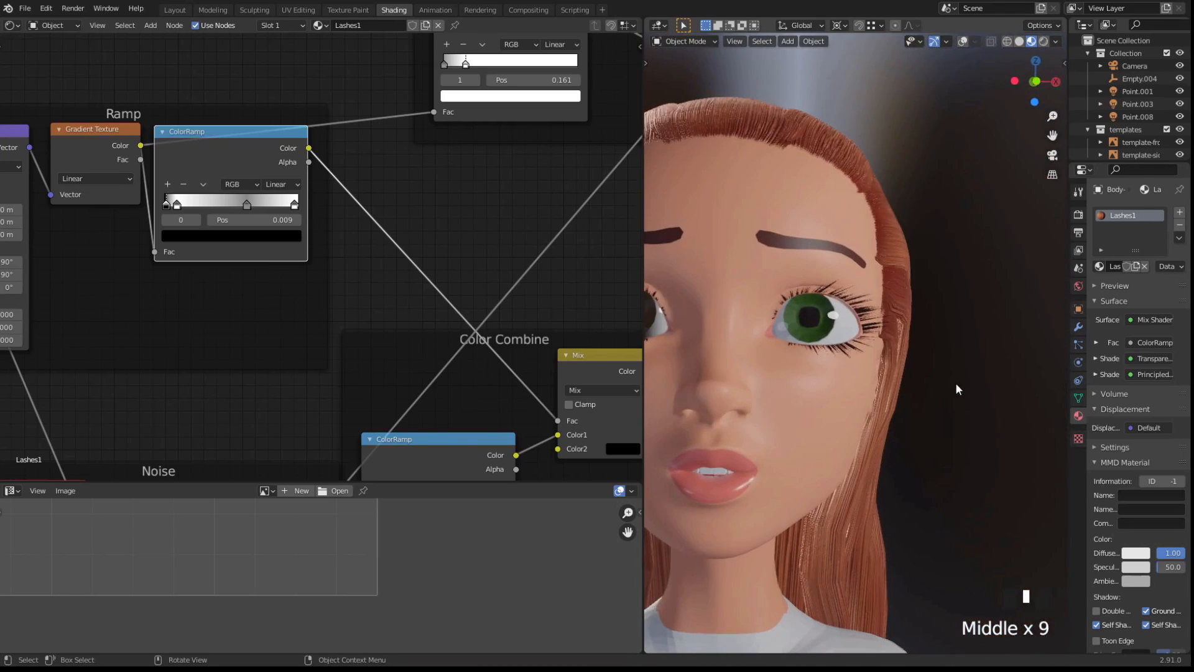
key(shift+alt+z)
mouse_move(935, 337)
middle_down()
mouse_move(872, 343)
mouse_move(834, 417)
middle_up()
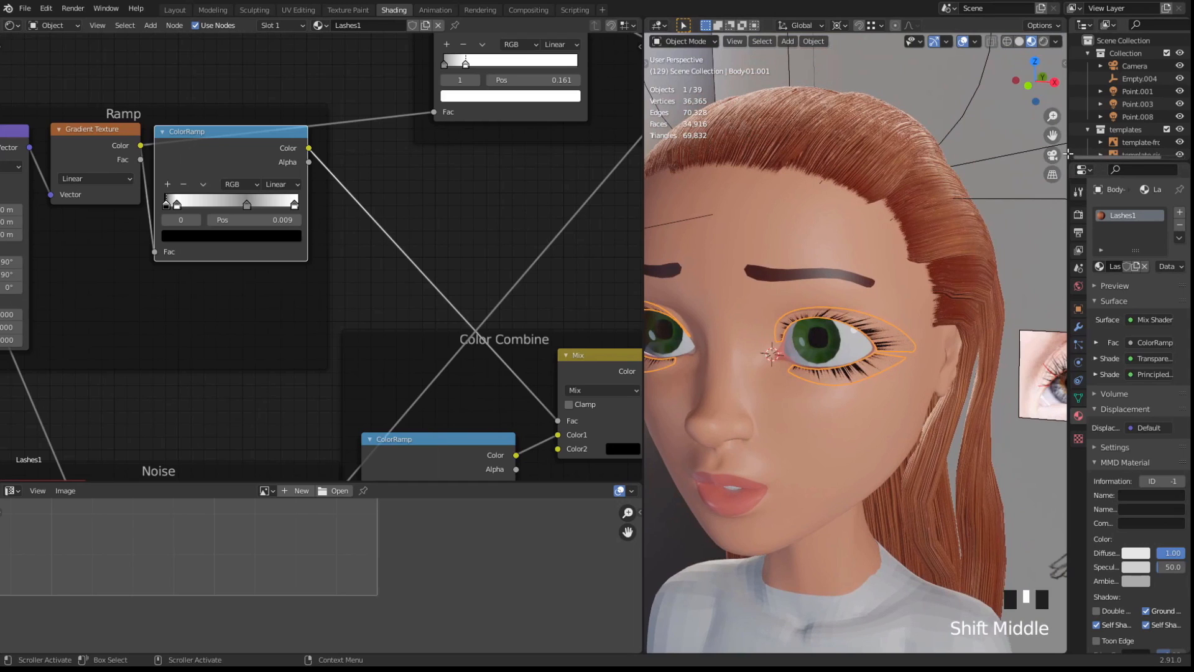
Enlarge the Outliner and reveal the selected lash object in its hierarchy
drag(1068, 153, 954, 155)
drag(1052, 161, 1052, 415)
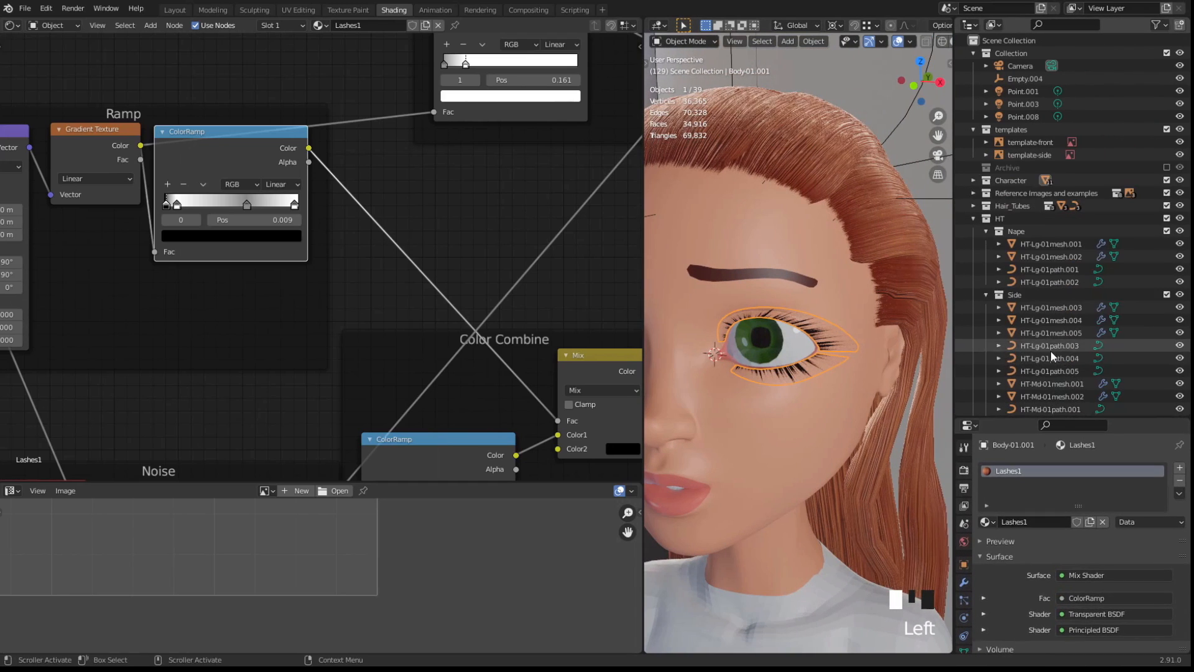
key(KP_Decimal)
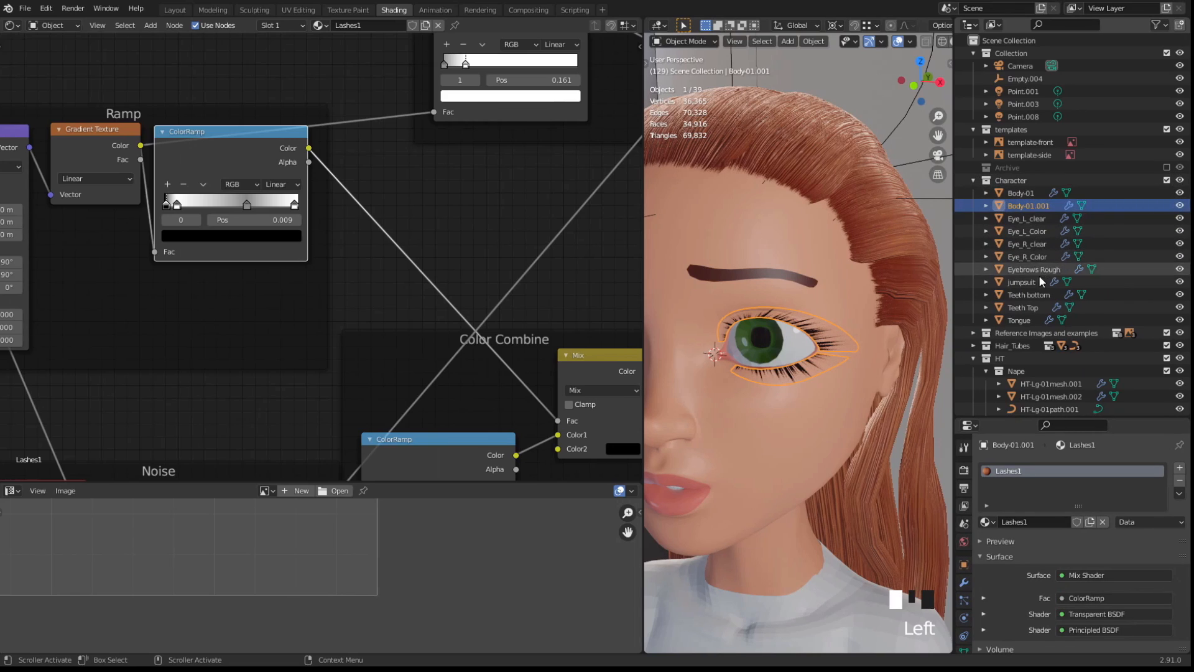
Create a new collection inside the Character collection and rename it eyelashes
right_click(1021, 179)
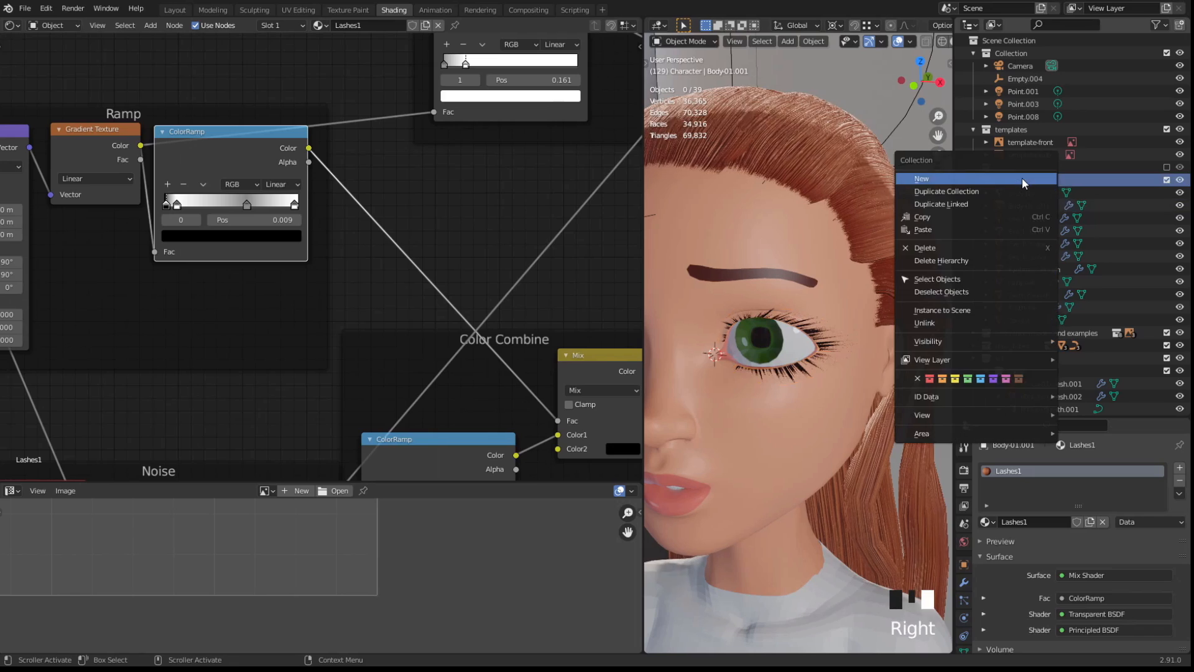
click(1022, 179)
double_click(1021, 193)
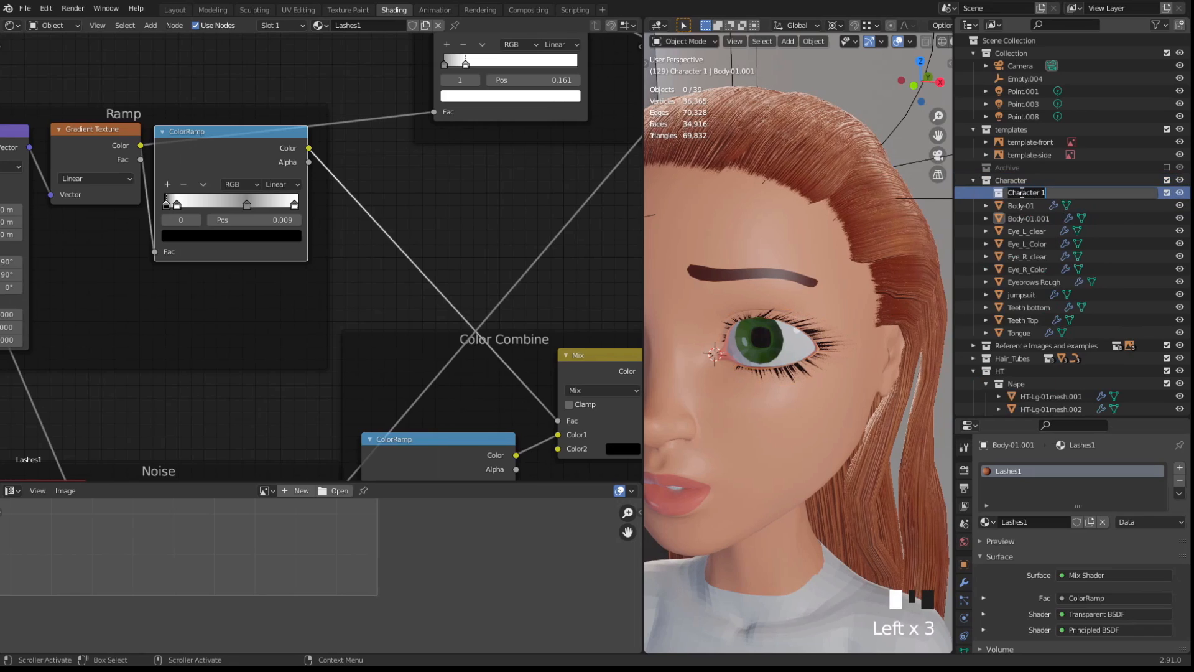
text(eyelashes)
key(Return)
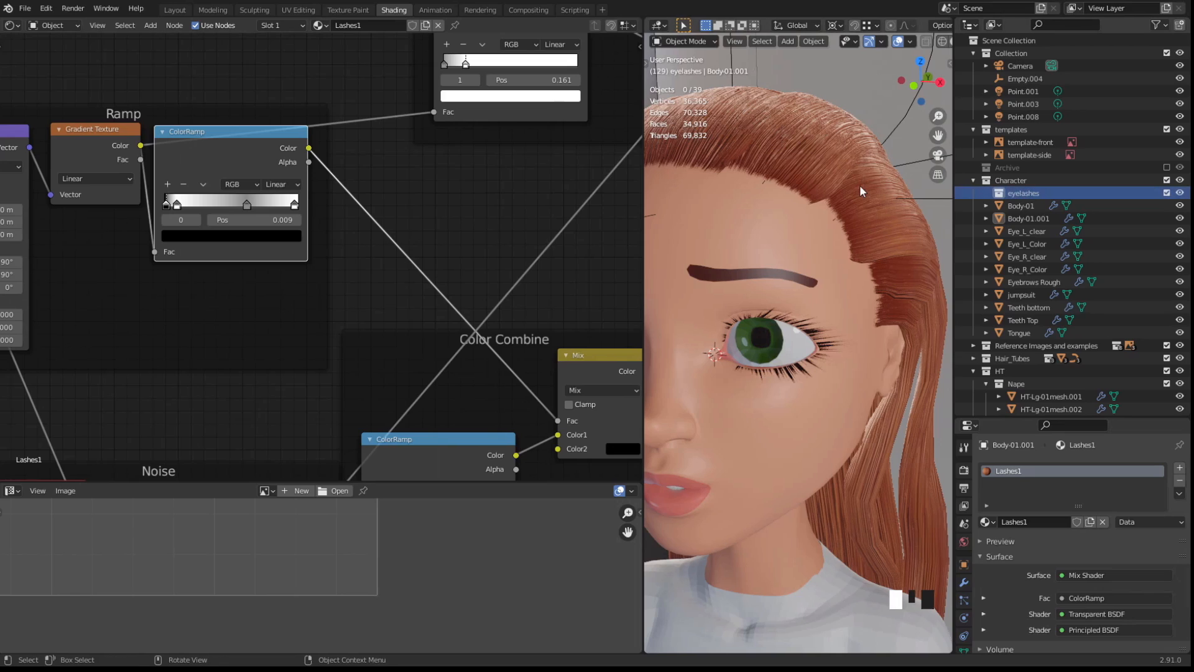
Move the lash object Body-01.001 into the eyelashes collection and rename it Lashes 01
click(837, 325)
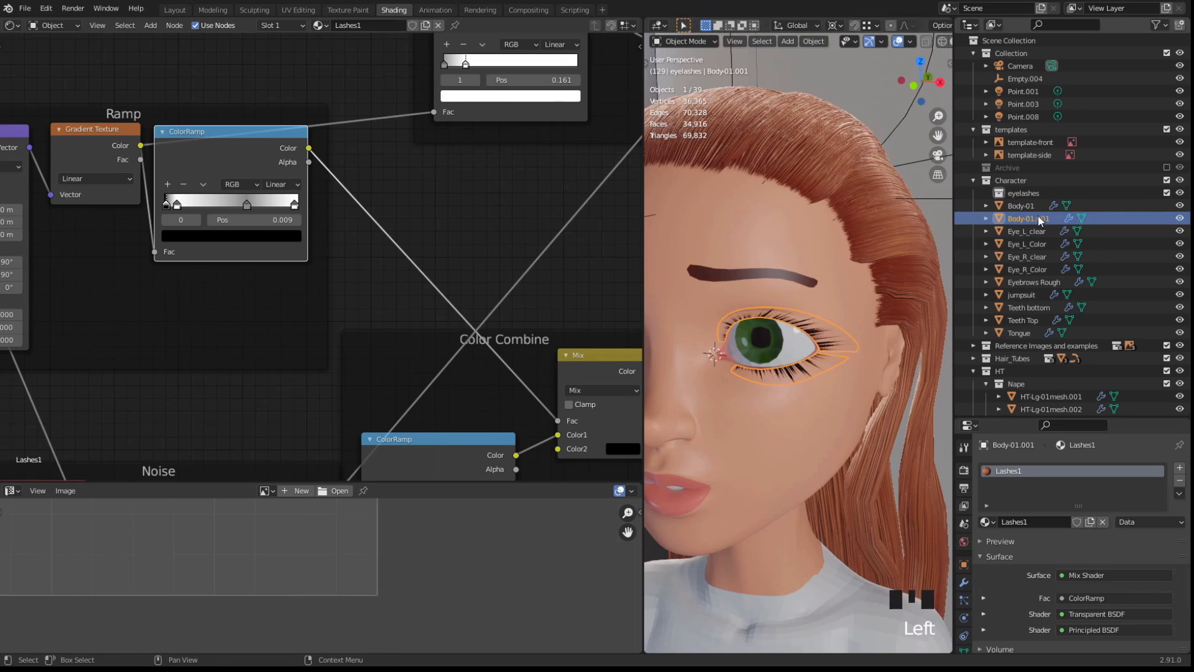
drag(1039, 217, 1024, 198)
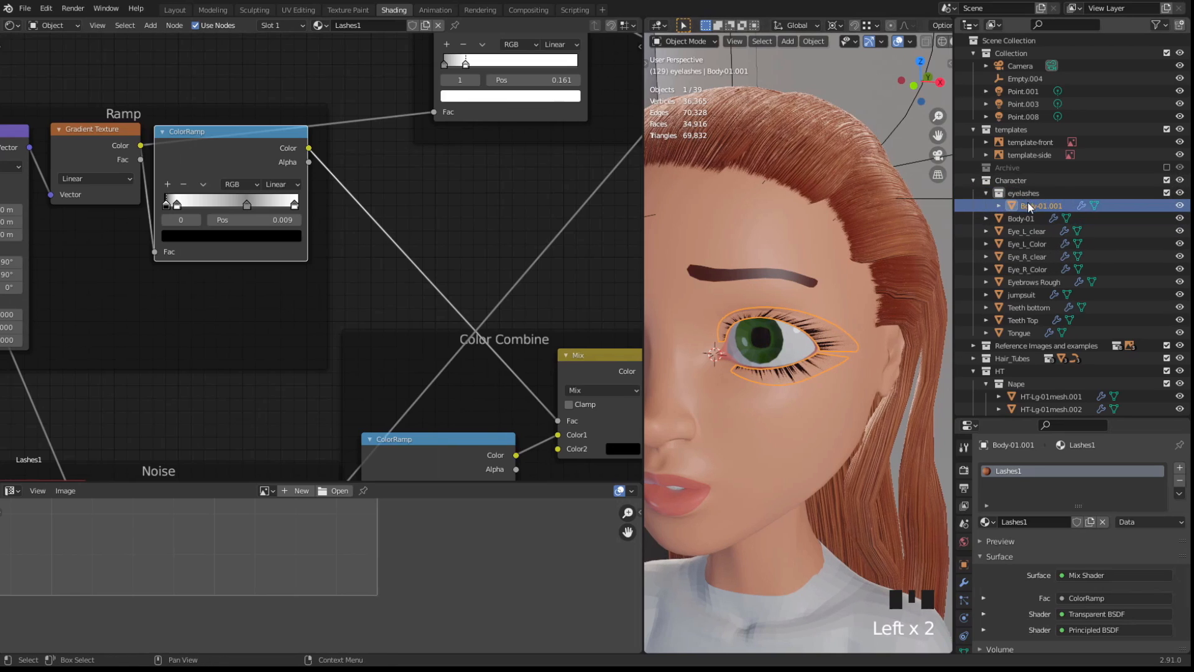
double_click(1027, 203)
click(1030, 206)
key(ctrl+a)
text(La)
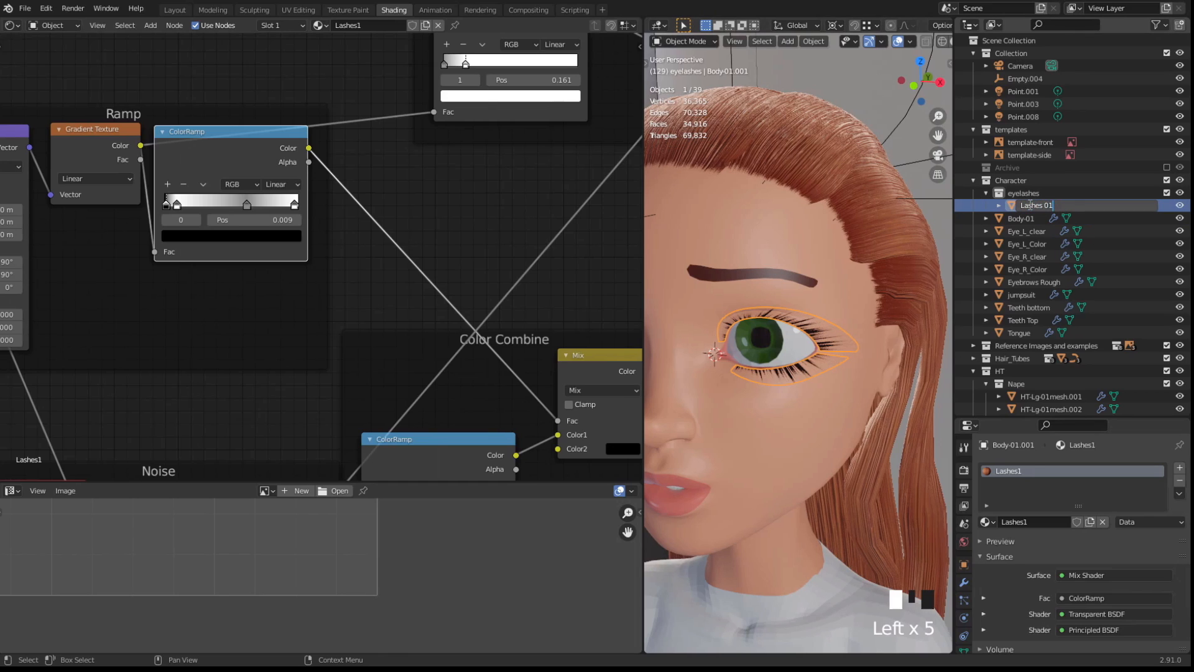
text(shes 01)
key(Return)
Examine the lashes around the eye from the front and the side, with and without overlays, for thin or missing areas
mouse_move(778, 360)
middle_down()
mouse_move(734, 358)
mouse_move(785, 361)
mouse_move(805, 383)
mouse_move(735, 348)
mouse_move(805, 376)
mouse_move(764, 367)
middle_up()
click(804, 349)
scroll(805, 371, up, 2)
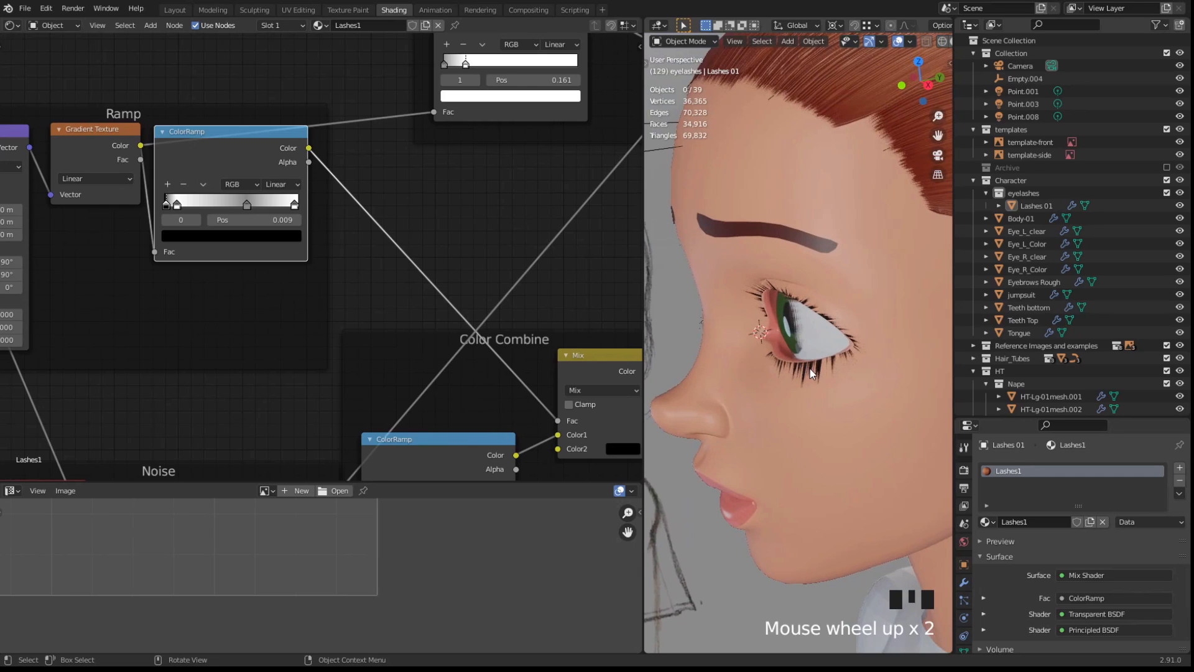
mouse_move(810, 368)
middle_down()
mouse_move(820, 322)
mouse_move(815, 367)
mouse_move(868, 371)
mouse_move(810, 364)
middle_up()
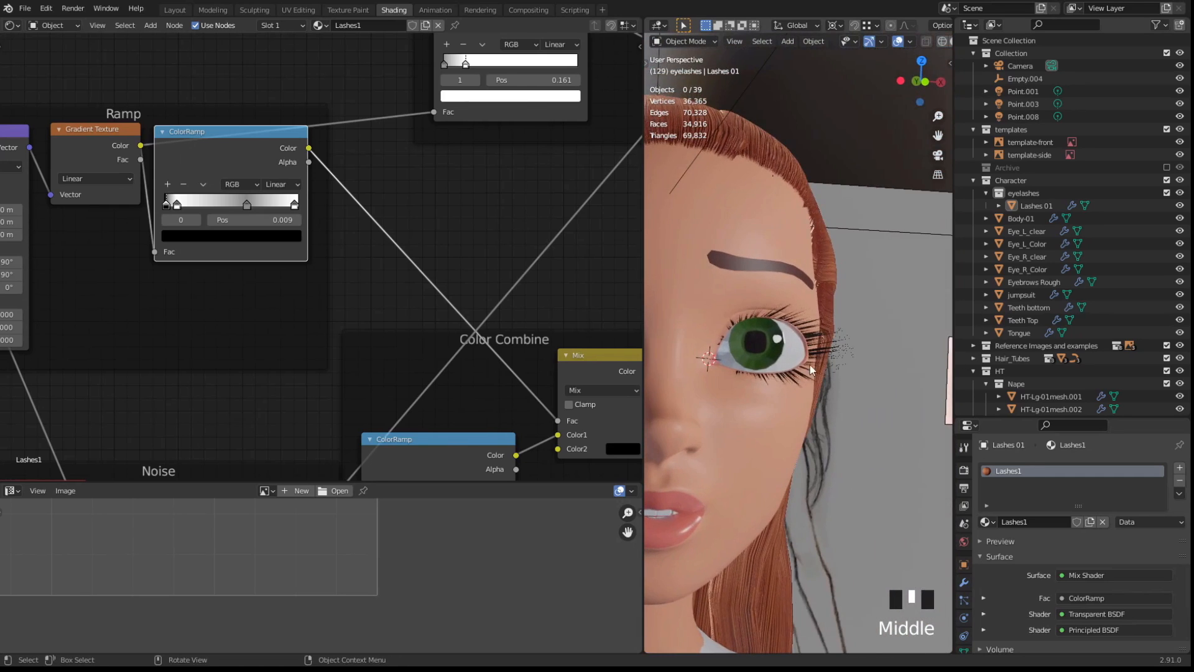
mouse_move(774, 313)
middle_down()
mouse_move(815, 309)
mouse_move(805, 329)
mouse_move(787, 304)
mouse_move(819, 319)
middle_up()
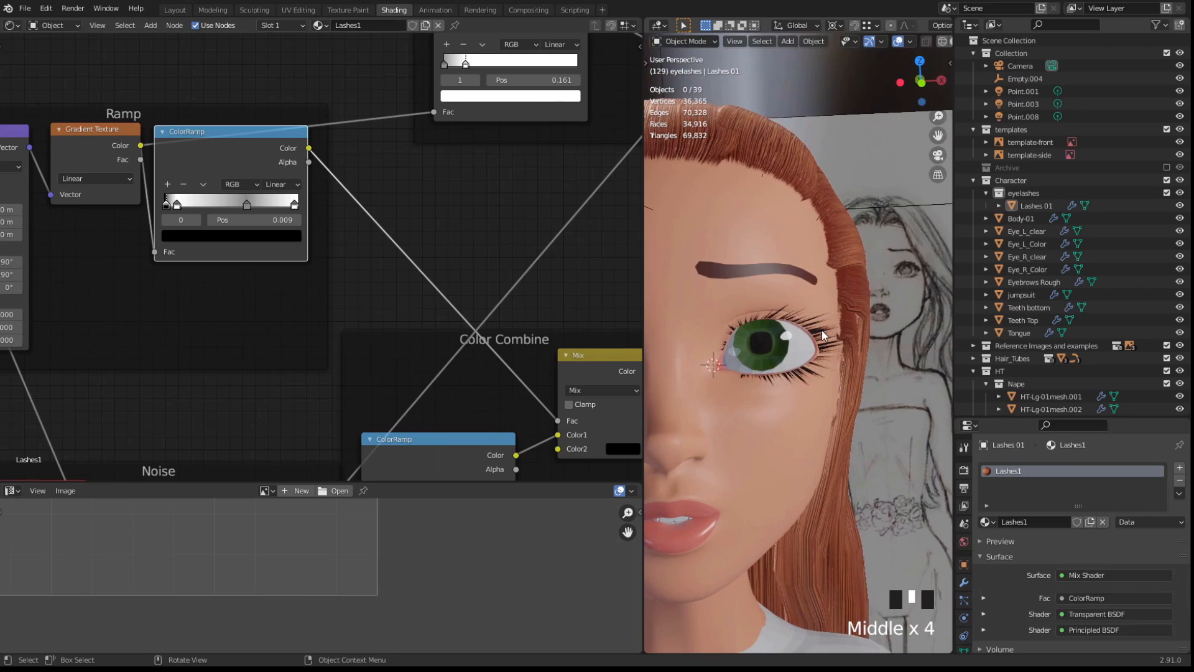
middle_drag(822, 329, 820, 326)
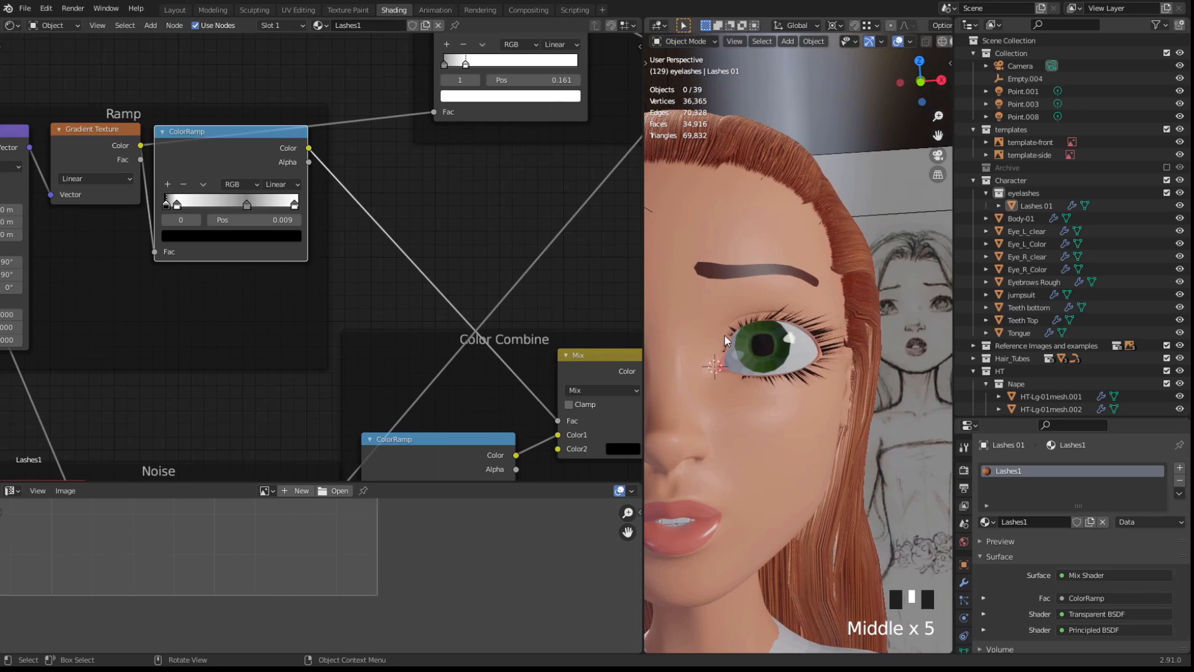
middle_drag(833, 339, 812, 327)
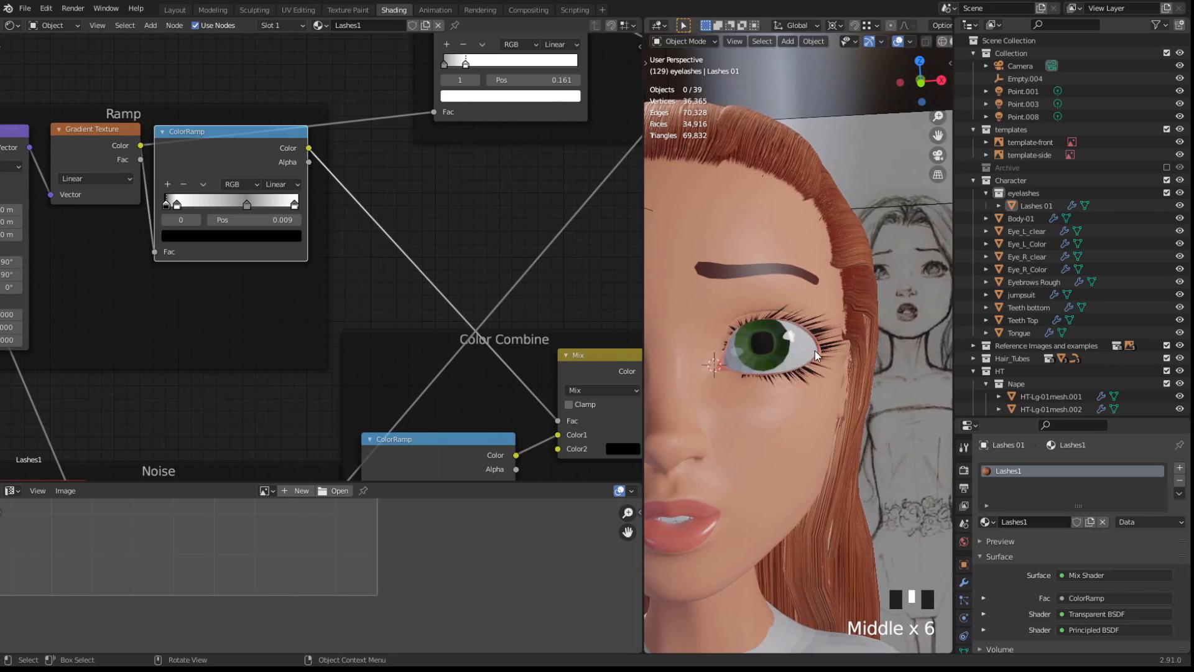
middle_drag(888, 323, 792, 342)
scroll(767, 352, up, 1)
scroll(827, 351, up, 2)
key(shift+alt+z)
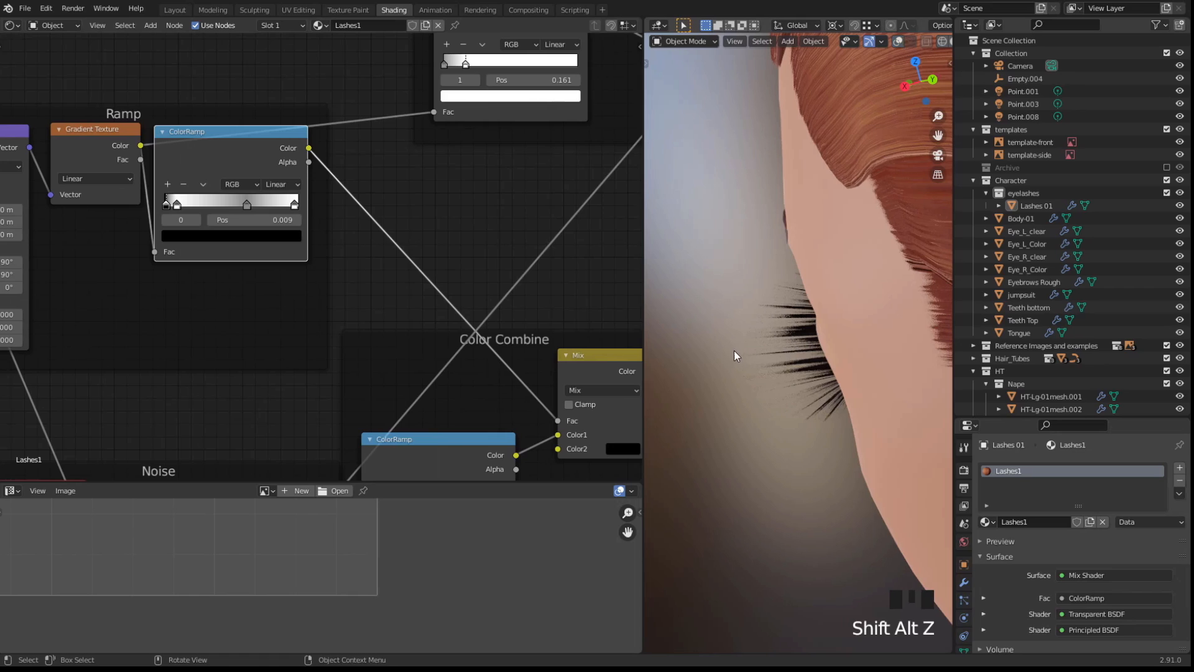
key(shift+alt+z)
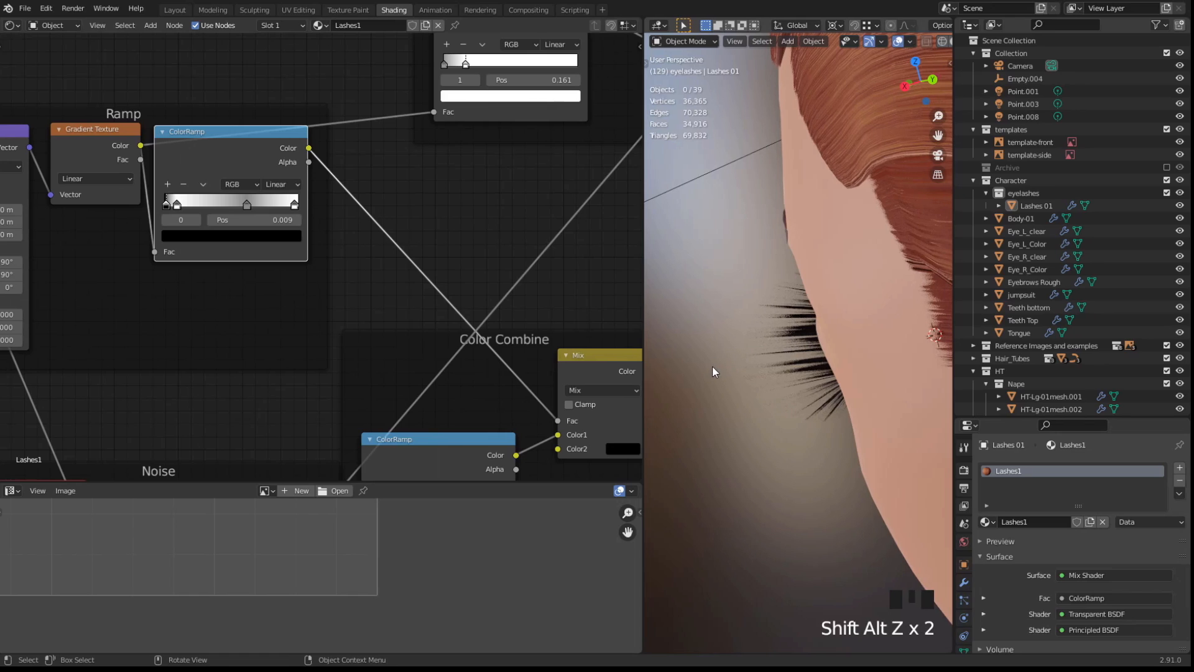
middle_drag(710, 367, 852, 336)
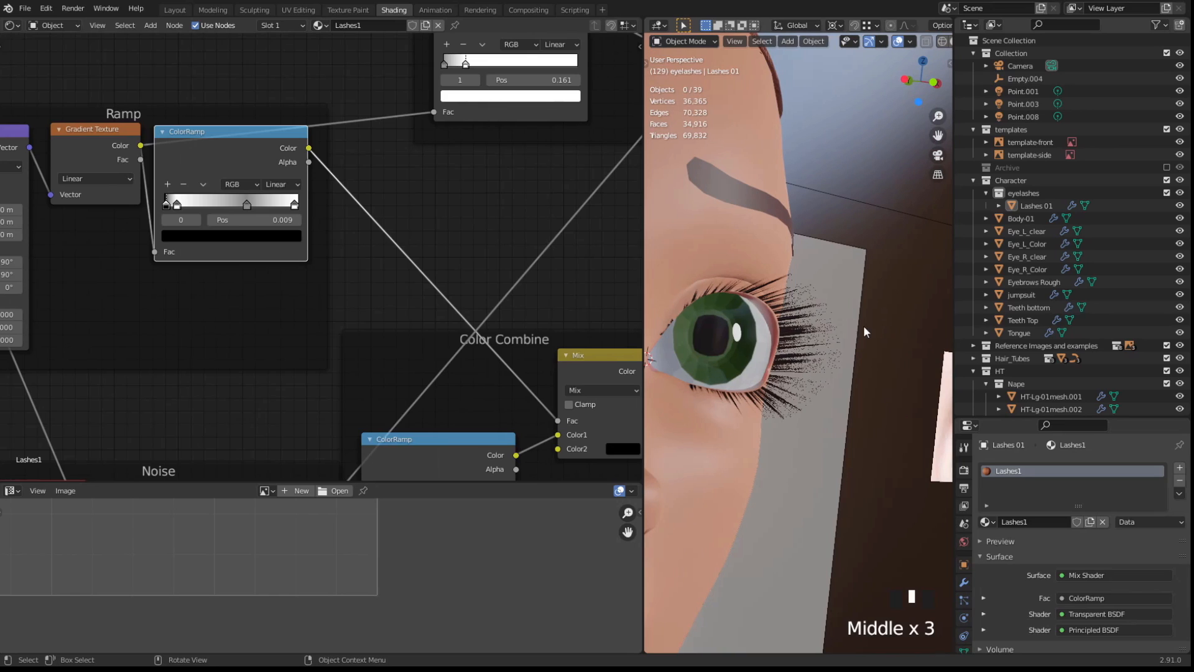
key(shift+alt+z)
key(shift+alt+z)
Select Lashes 01 and inspect its geometry from several angles with the wireframe overlay on
click(804, 336)
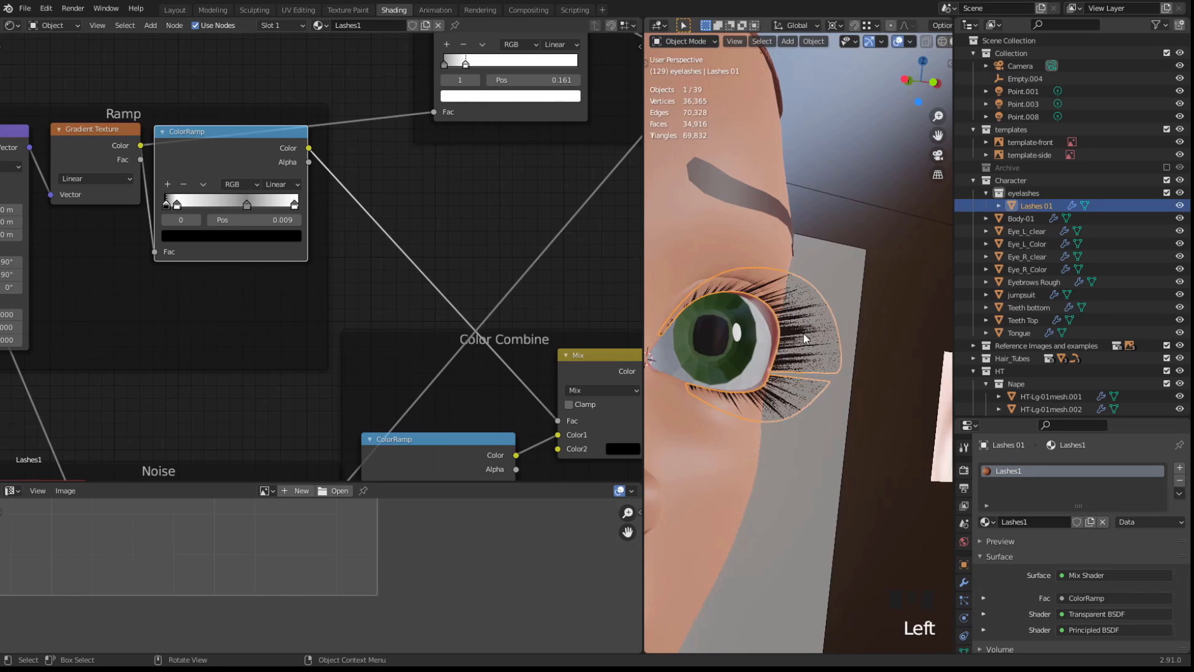
key(shift+z)
mouse_move(875, 323)
middle_down()
mouse_move(748, 326)
mouse_move(782, 334)
mouse_move(717, 346)
mouse_move(775, 360)
middle_up()
scroll(824, 330, up, 2)
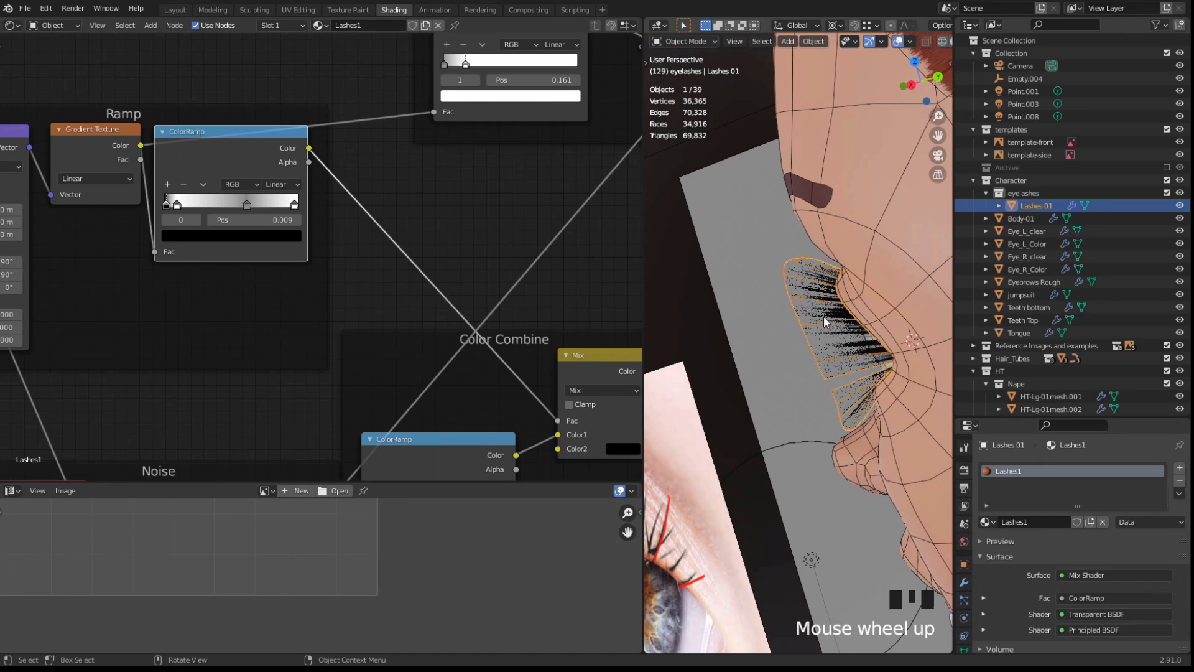
middle_drag(792, 320, 815, 346)
scroll(875, 315, down, 2)
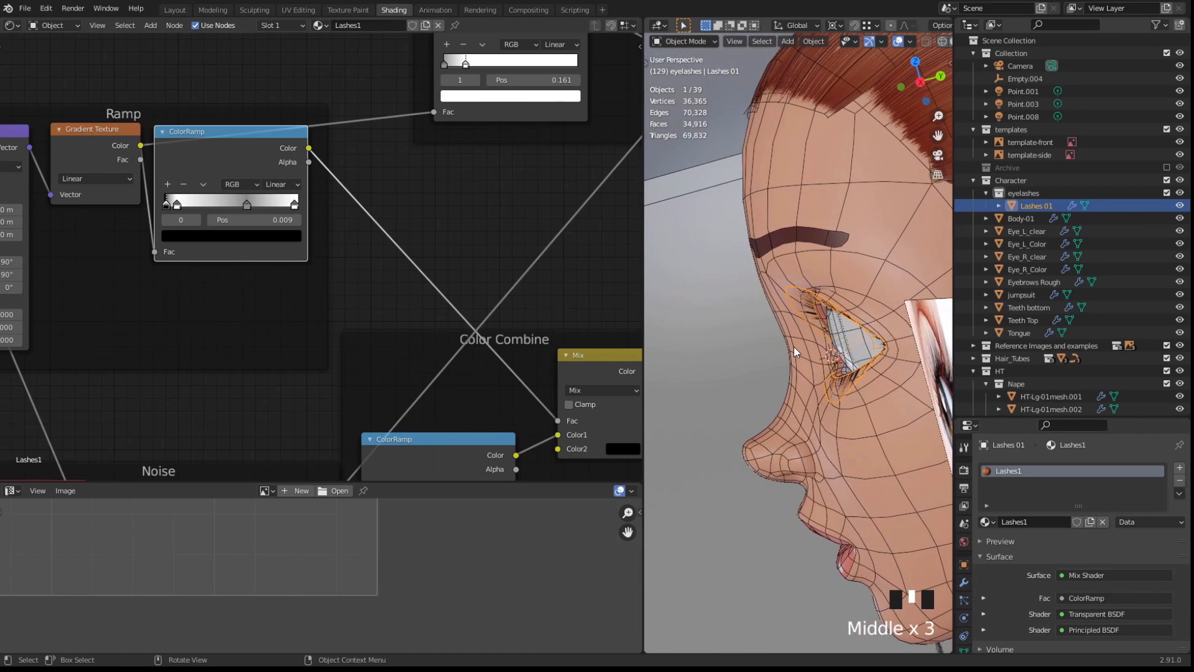
key(shift+alt+z)
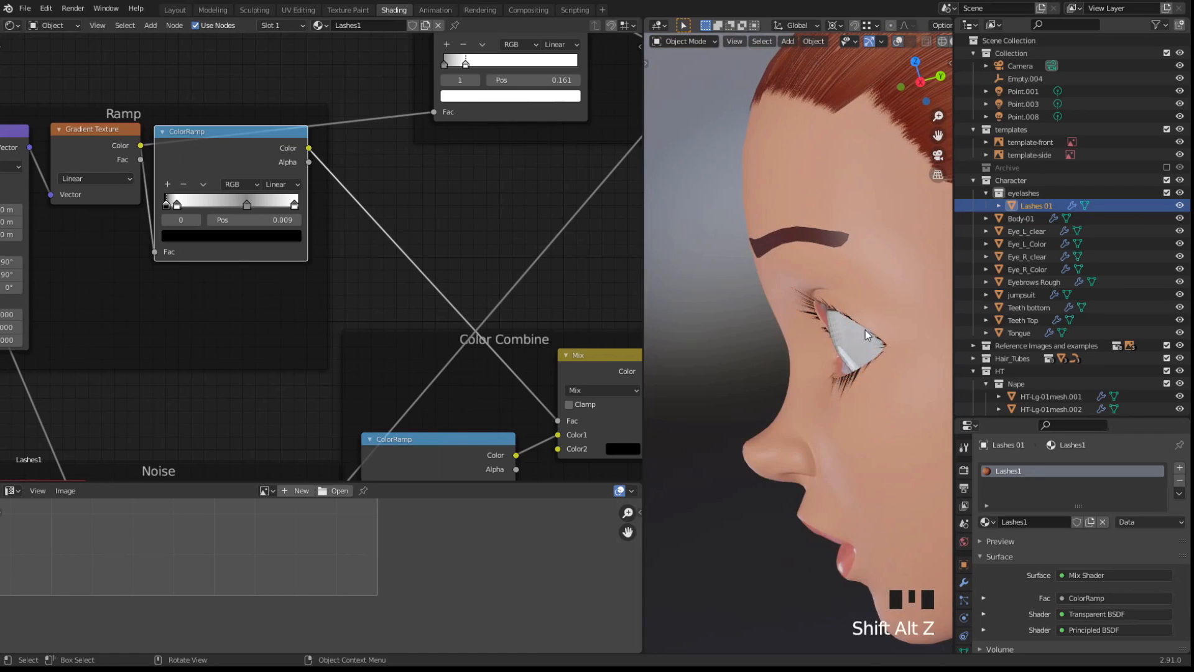
middle_drag(739, 349, 829, 352)
scroll(728, 349, up, 2)
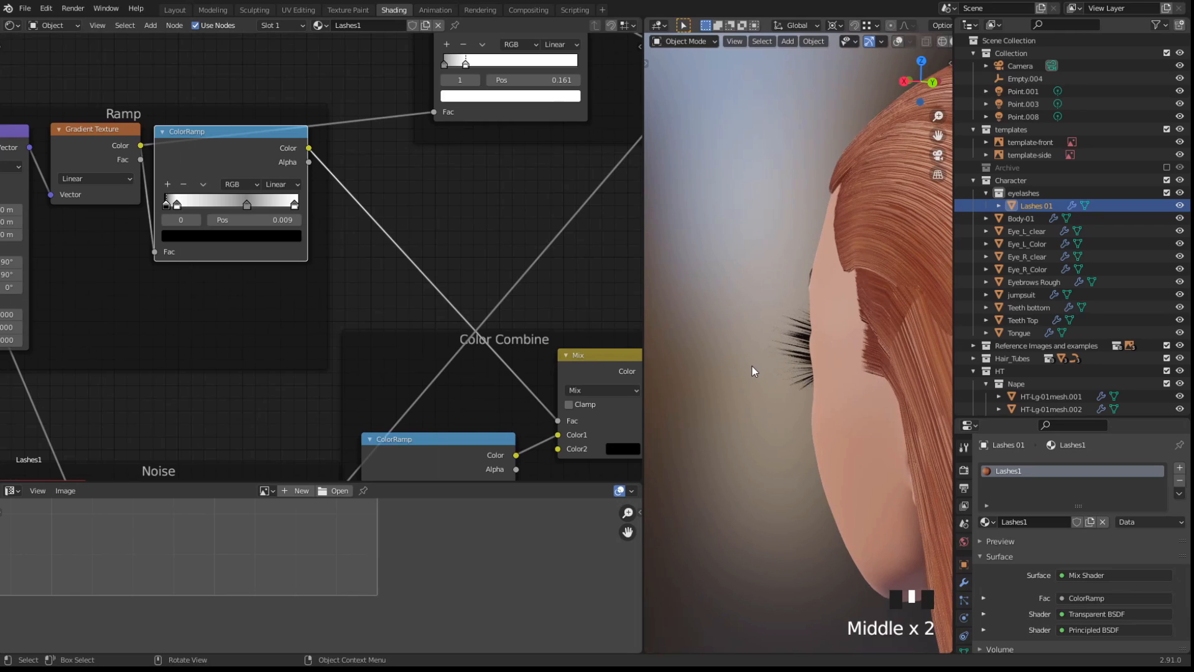
key(shift+alt+z)
middle_drag(725, 365, 853, 317)
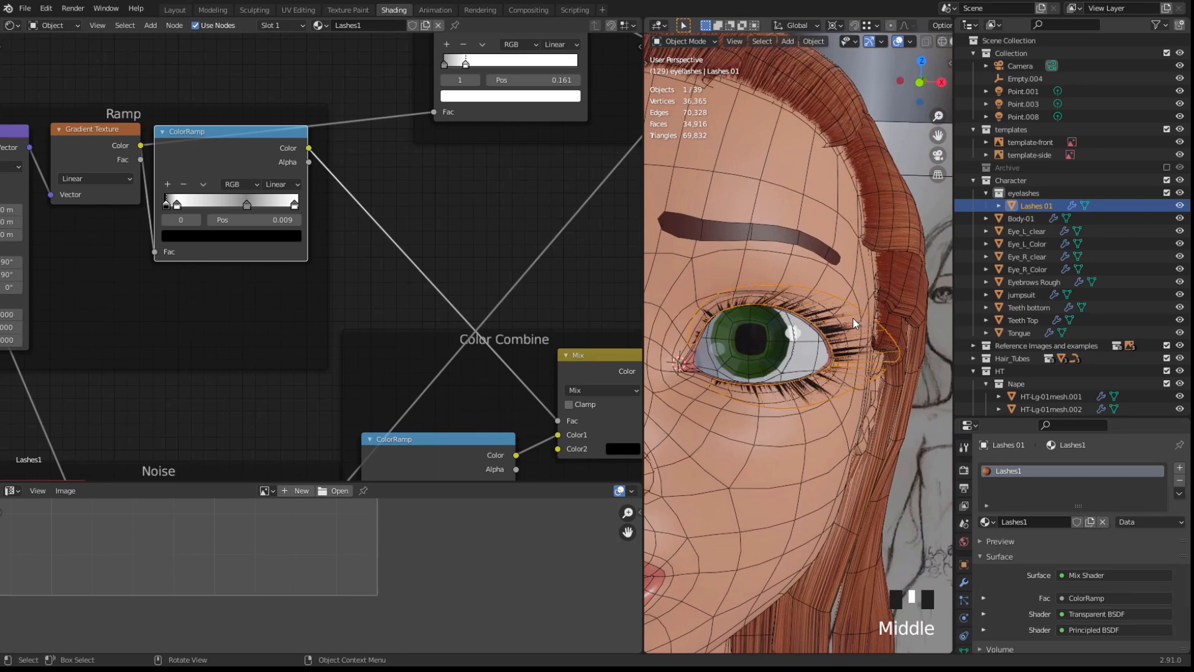
Duplicate Lashes 01 in place and rename the copy Lashes 01-flipped
key(shift+d)
right_click(869, 361)
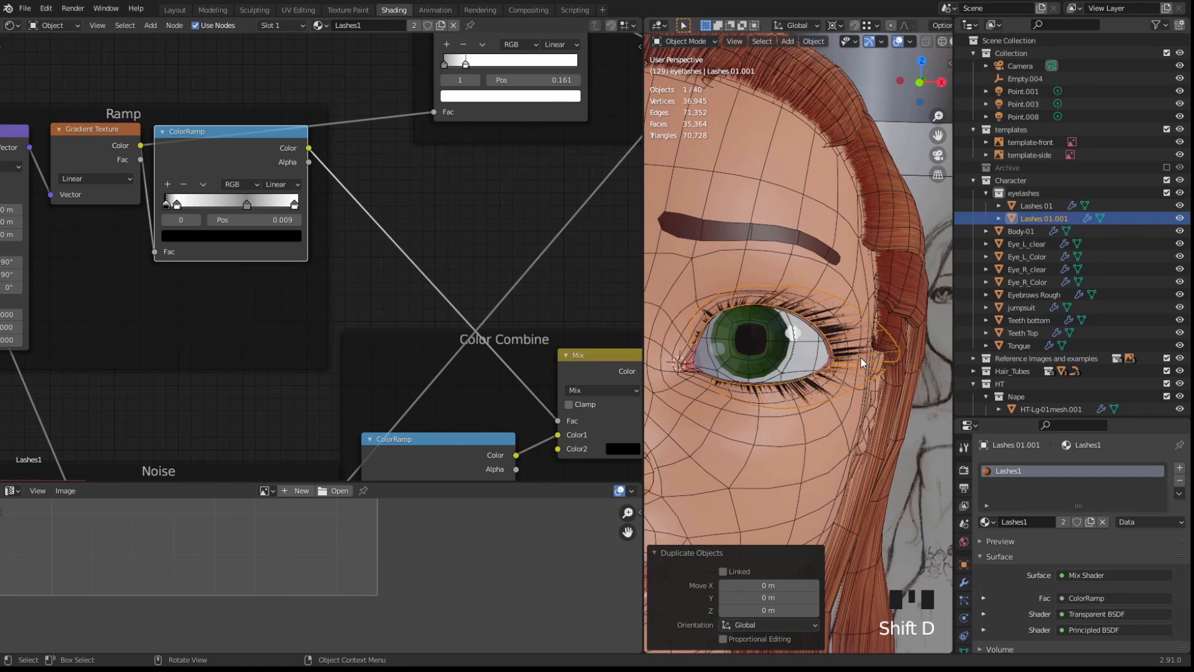
double_click(1054, 218)
key(Left)
key(Left)
key(Left)
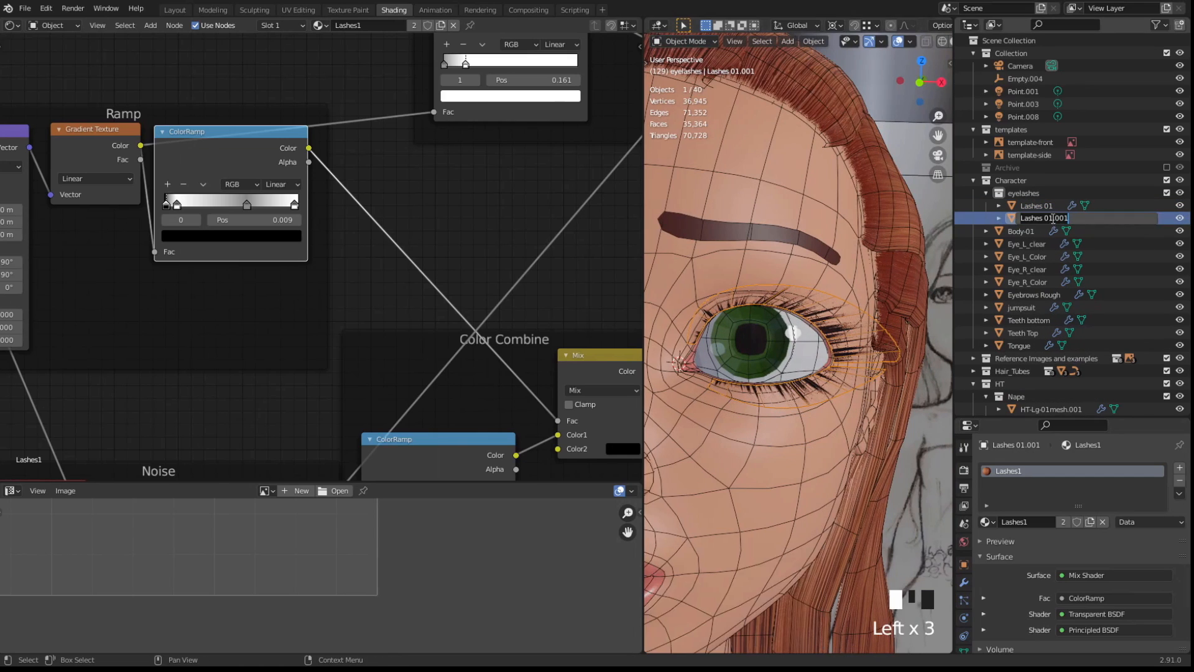
drag(1053, 218, 1156, 225)
key(BackSpace)
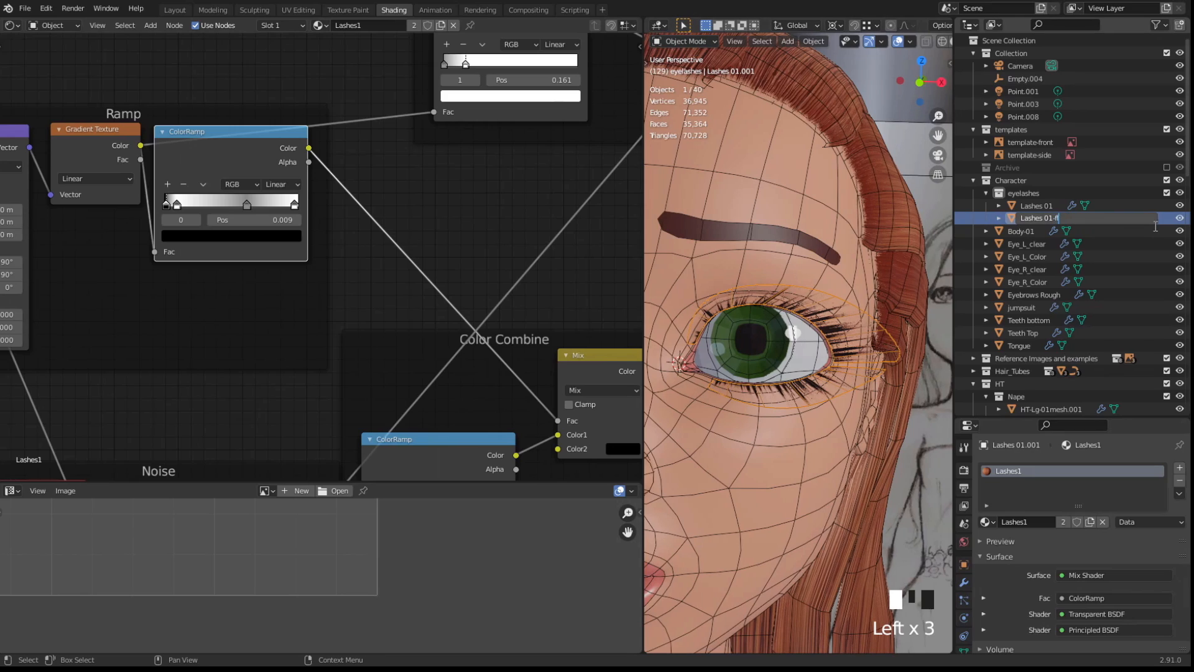
text(-flipped)
key(Return)
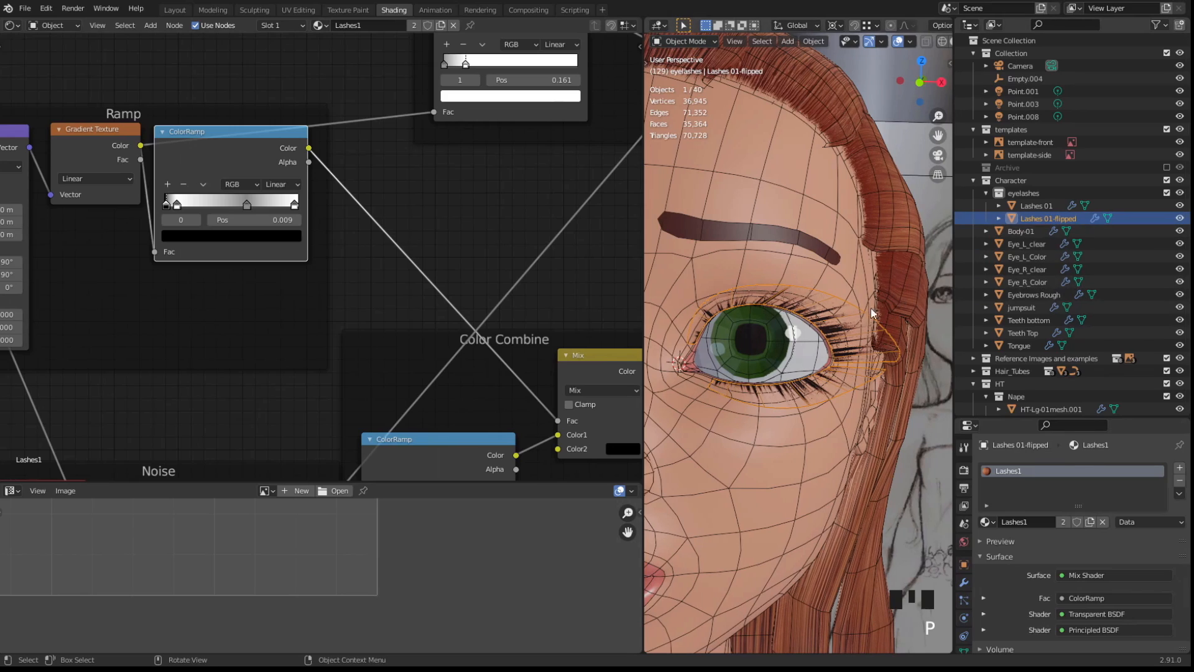
In Edit Mode, select all faces of Lashes 01-flipped and offset them with Shrink/Fatten by about -0.000136 m
key(Tab)
key(3)
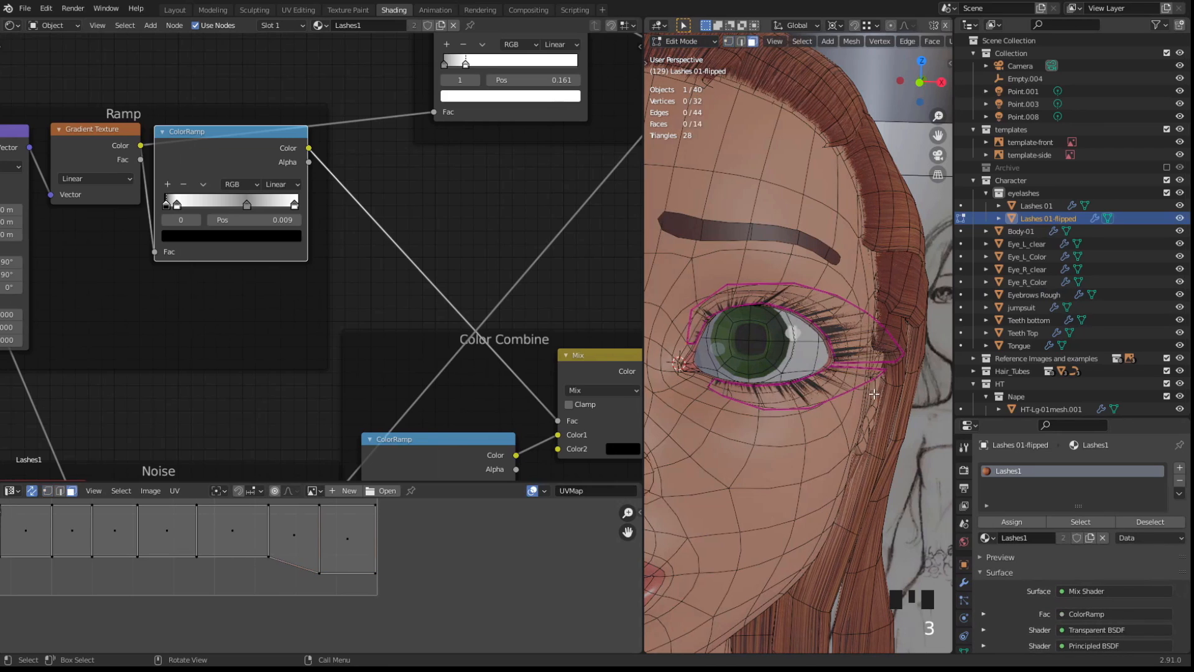
key(a)
middle_drag(863, 384, 815, 404)
scroll(839, 389, up, 3)
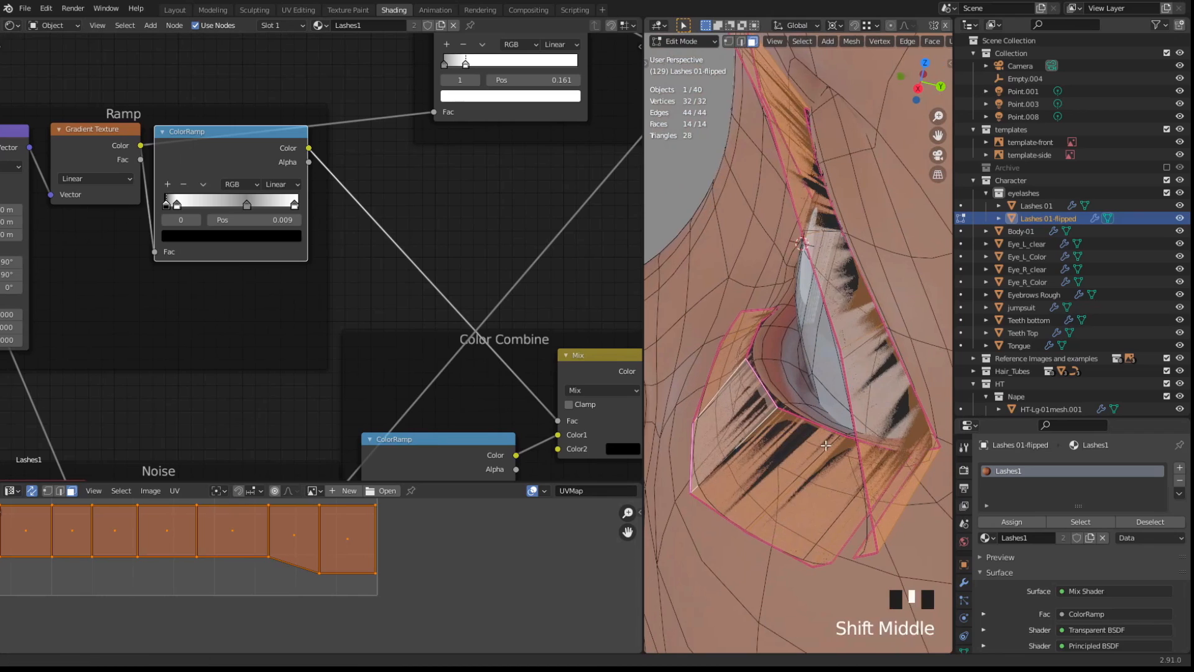
scroll(811, 406, up, 1)
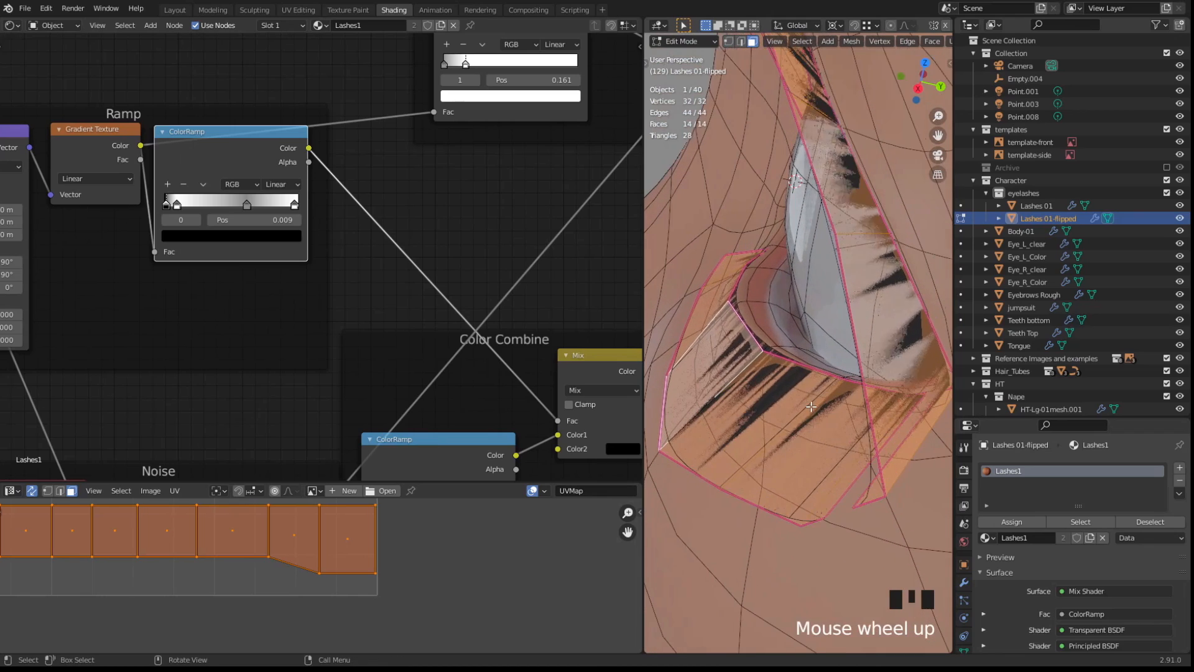
click(744, 314)
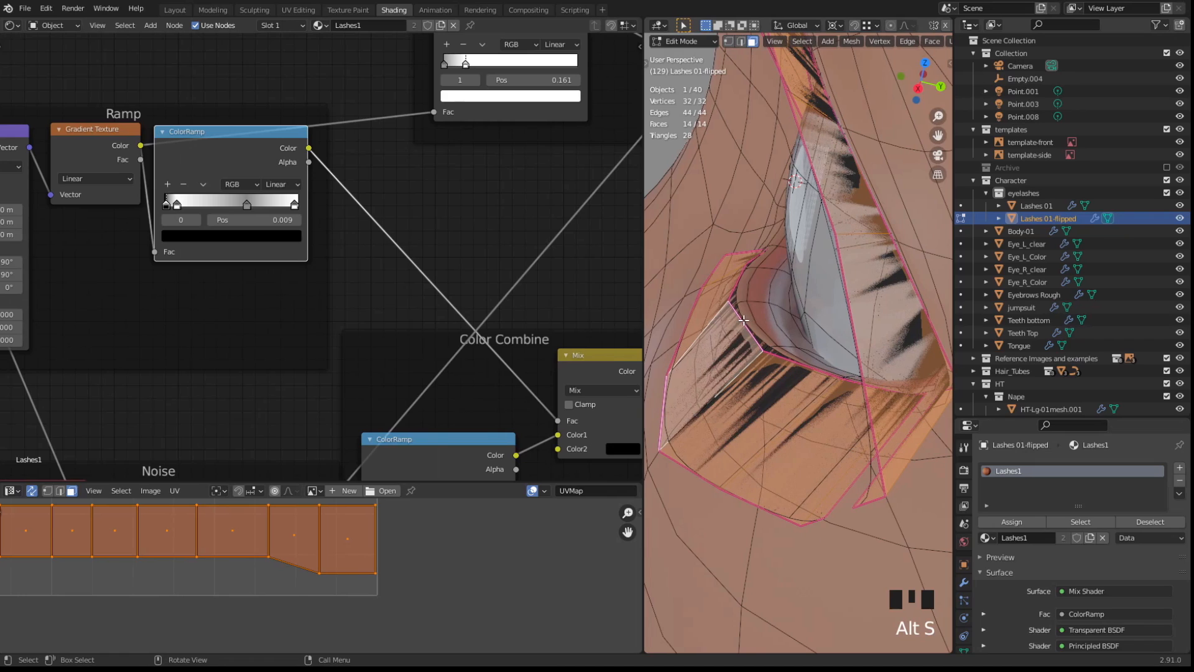
key(alt+s)
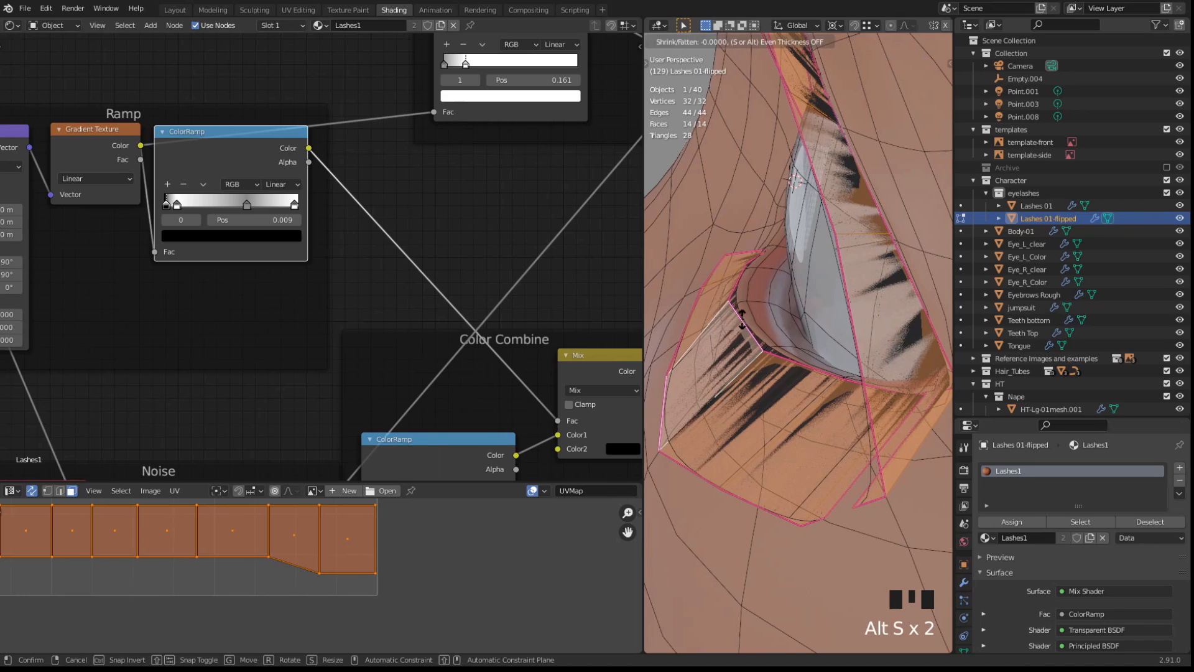
click(741, 319)
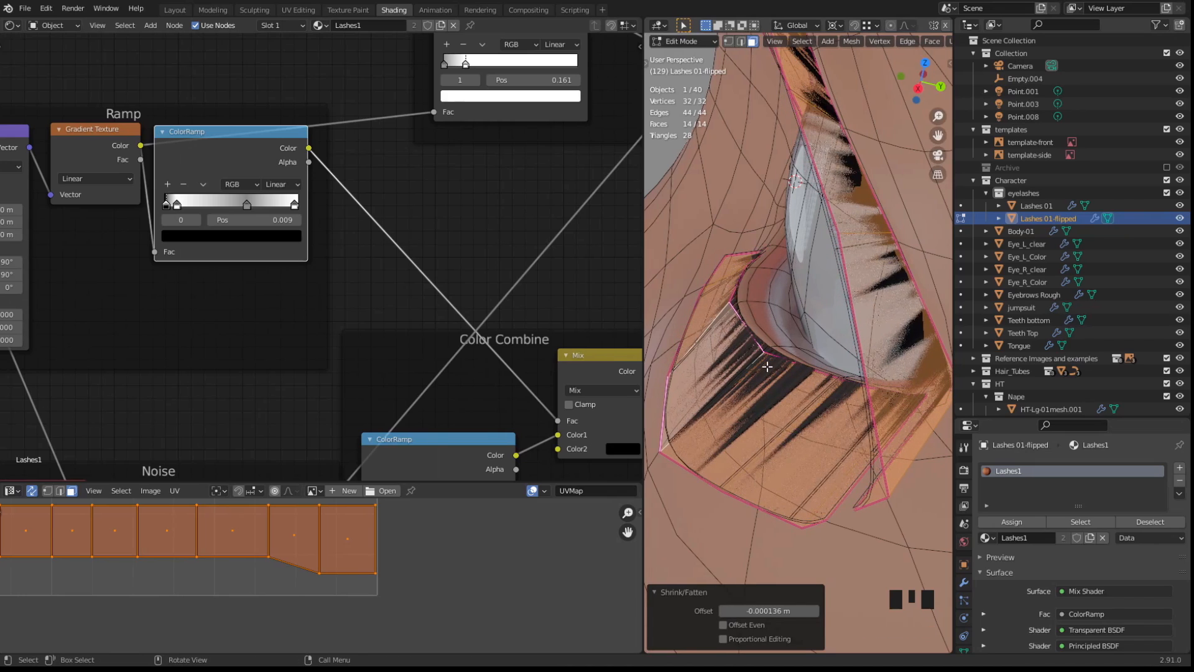
Offset the selected lash faces a second time with Shrink/Fatten by about -0.000098 m
scroll(760, 357, up, 2)
shift+middle_drag(761, 356, 756, 305)
scroll(757, 297, up, 1)
key(alt+s)
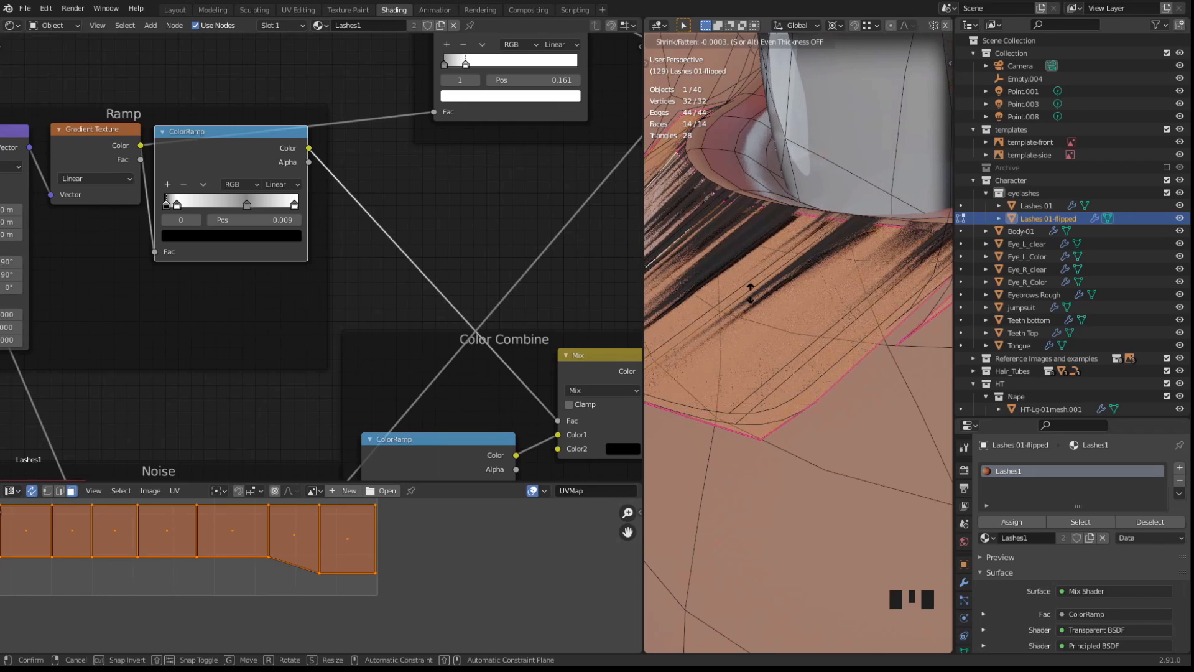
click(753, 293)
scroll(778, 315, down, 5)
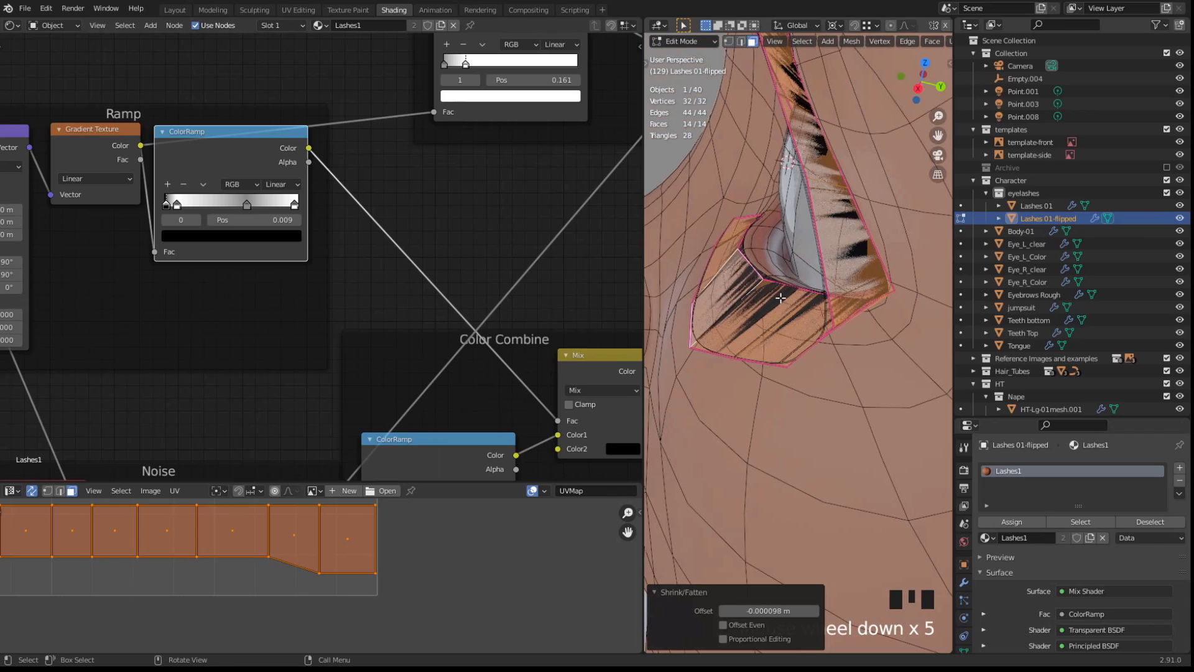
Enable the Face Orientation overlay and view the duplicated lashes from the side to check their normals
middle_drag(845, 44, 663, 44)
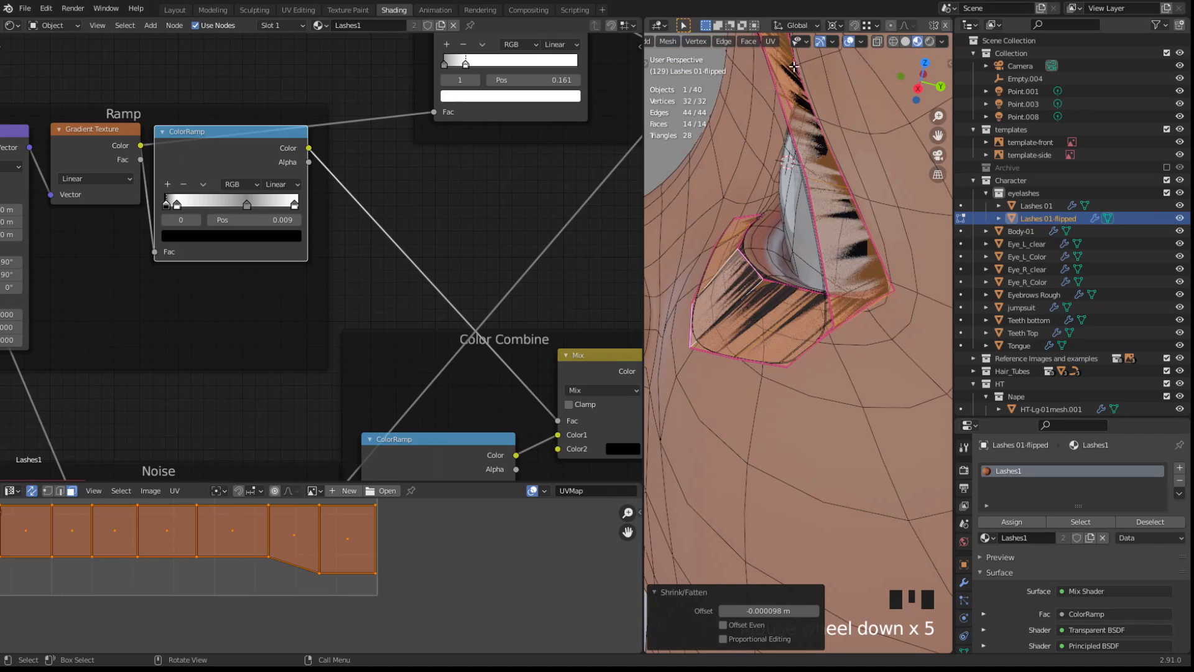
click(862, 42)
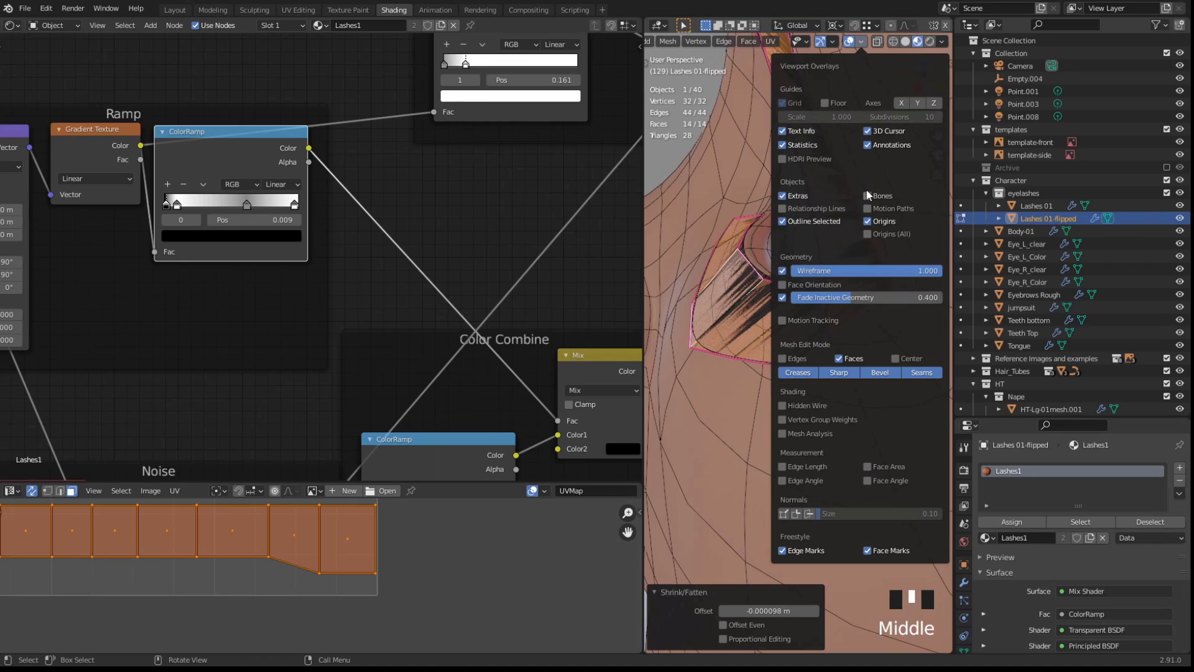
click(782, 285)
middle_drag(717, 358, 770, 325)
scroll(809, 369, down, 3)
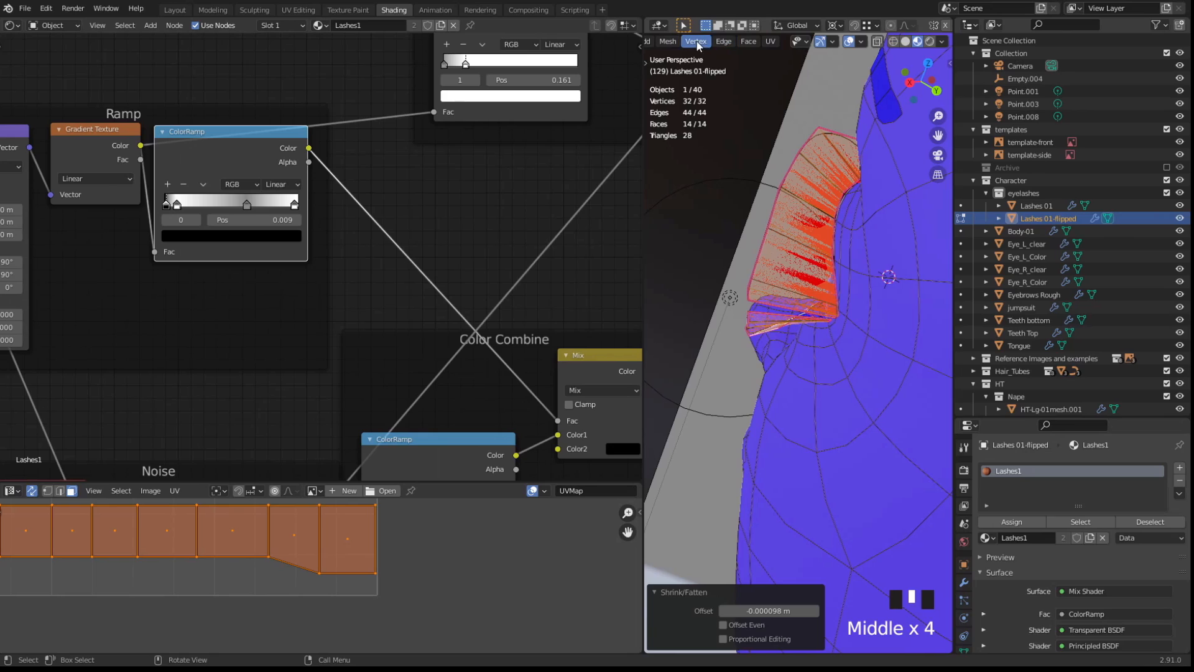
Flip the normals of all Lashes 01-flipped faces and check their orientation from the side
click(669, 41)
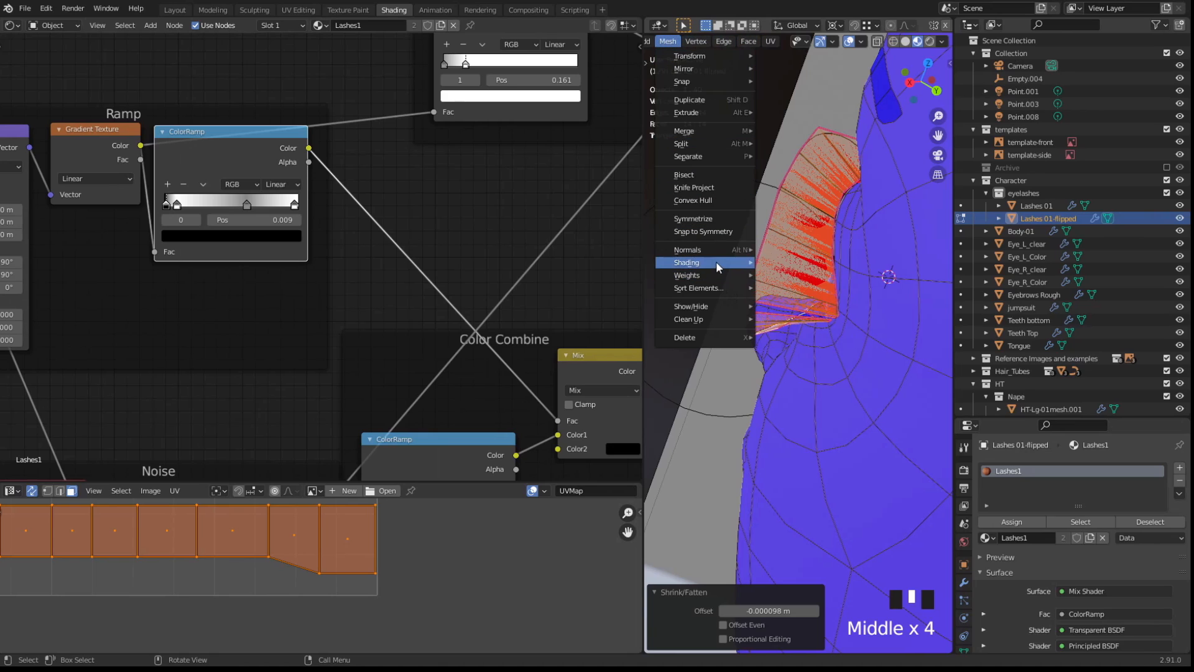
mouse_move(711, 249)
click(806, 242)
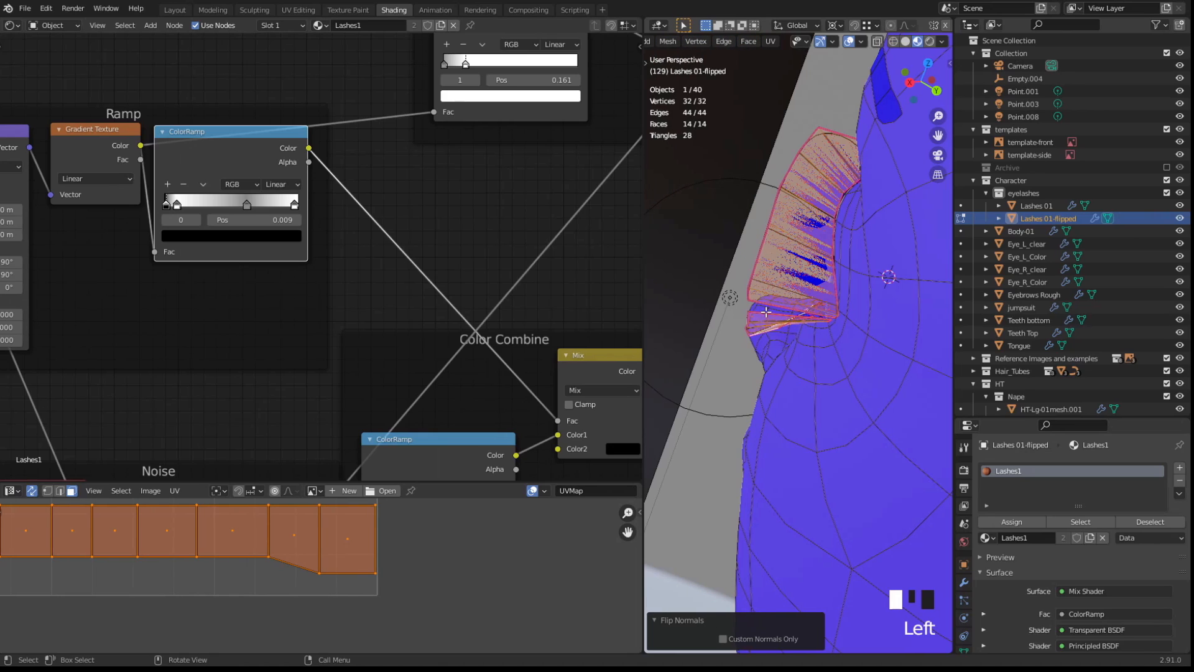
key(shift+alt+z)
key(shift+alt+z)
middle_drag(765, 301, 745, 301)
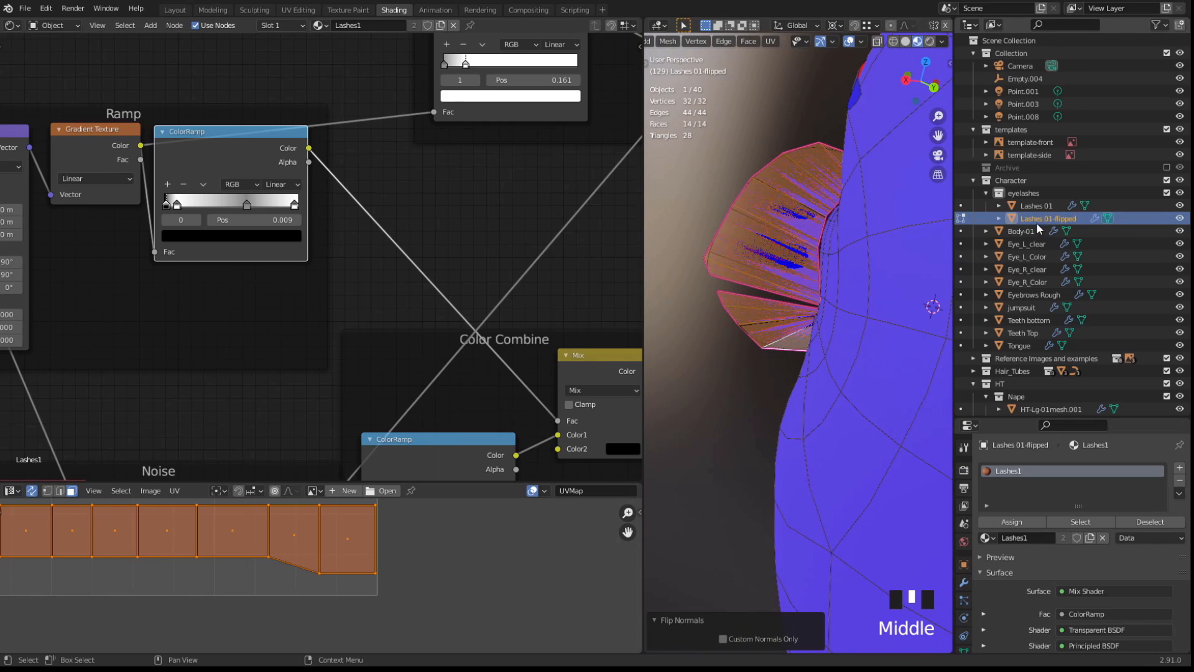
Return to Object Mode and compare the lashes' face orientation with Lashes 01-flipped hidden and then shown
key(Tab)
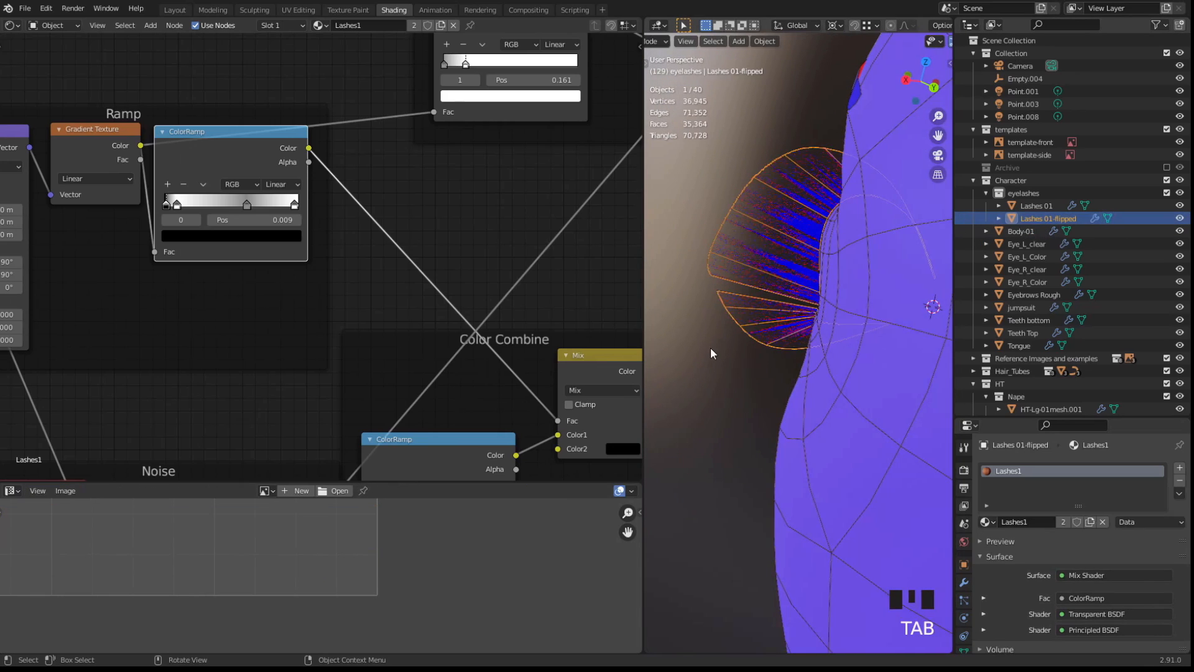
click(712, 348)
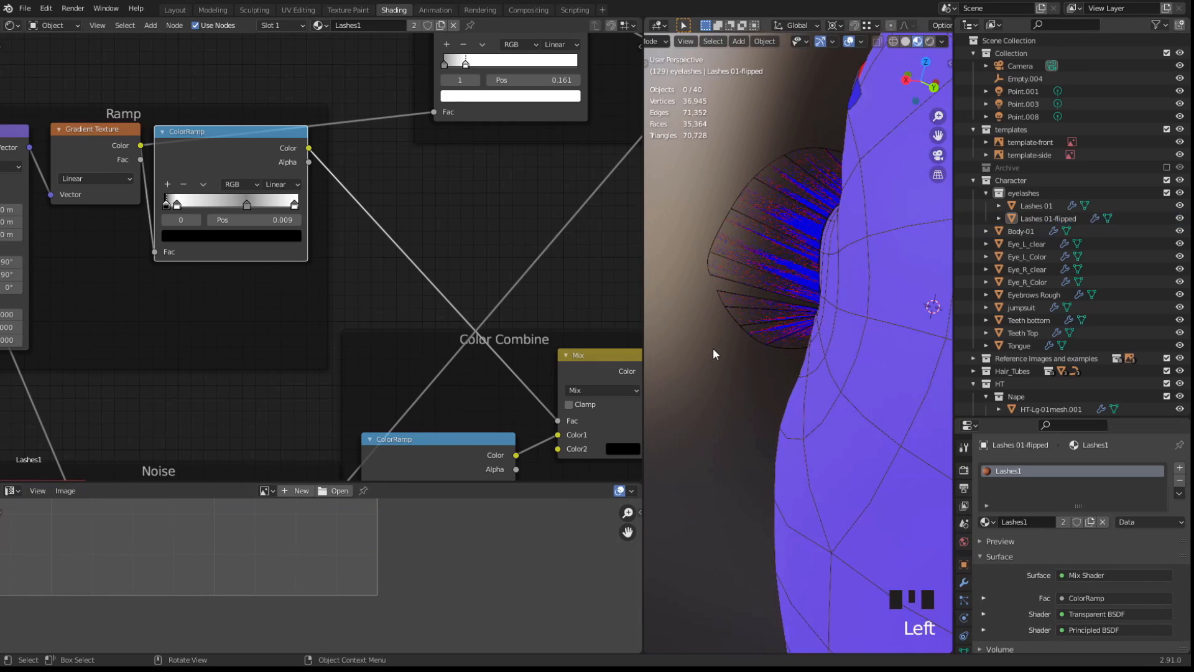
click(1180, 220)
middle_drag(830, 298, 950, 249)
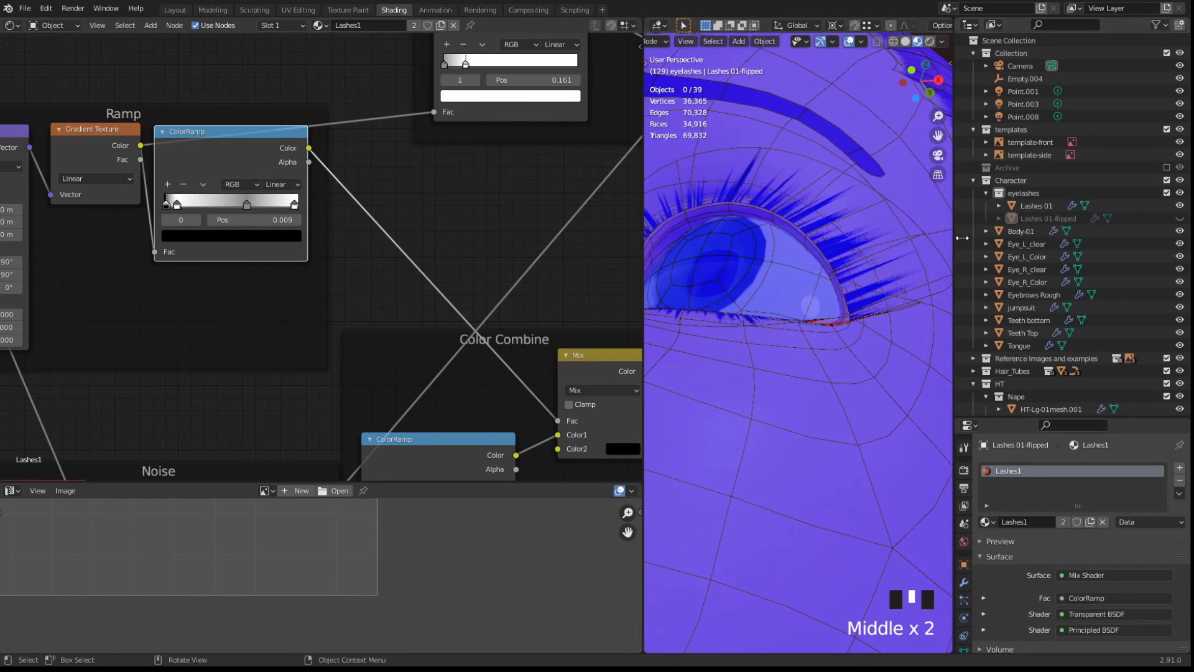
click(995, 206)
middle_drag(827, 298, 777, 308)
middle_drag(862, 322, 815, 283)
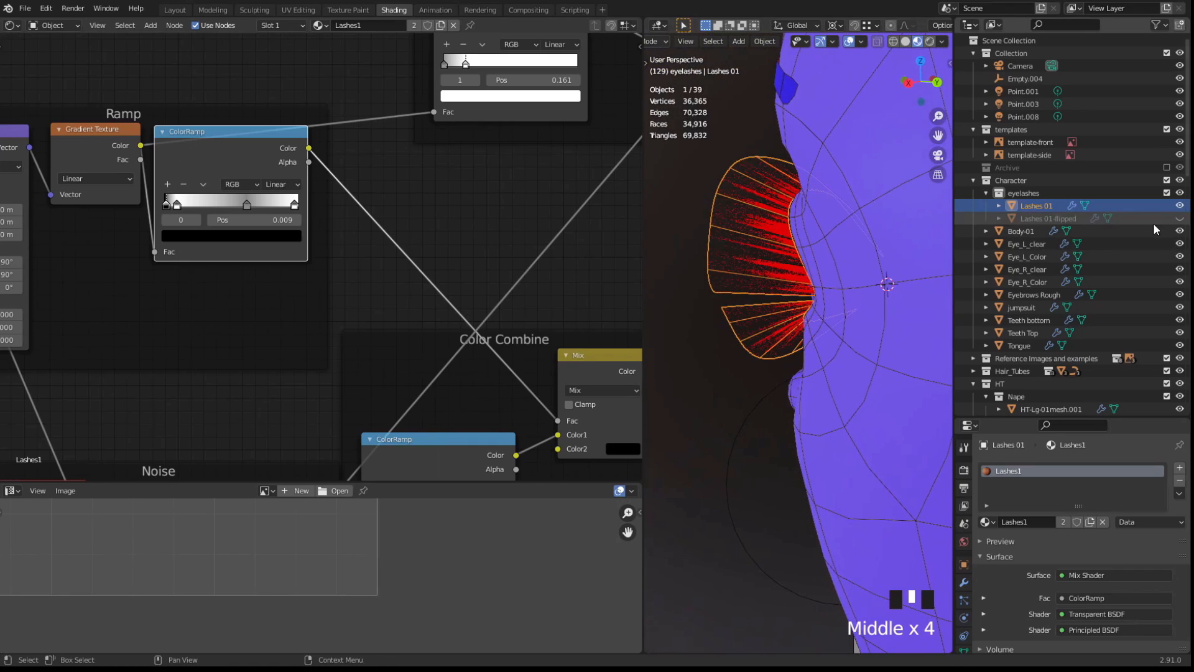
click(1180, 218)
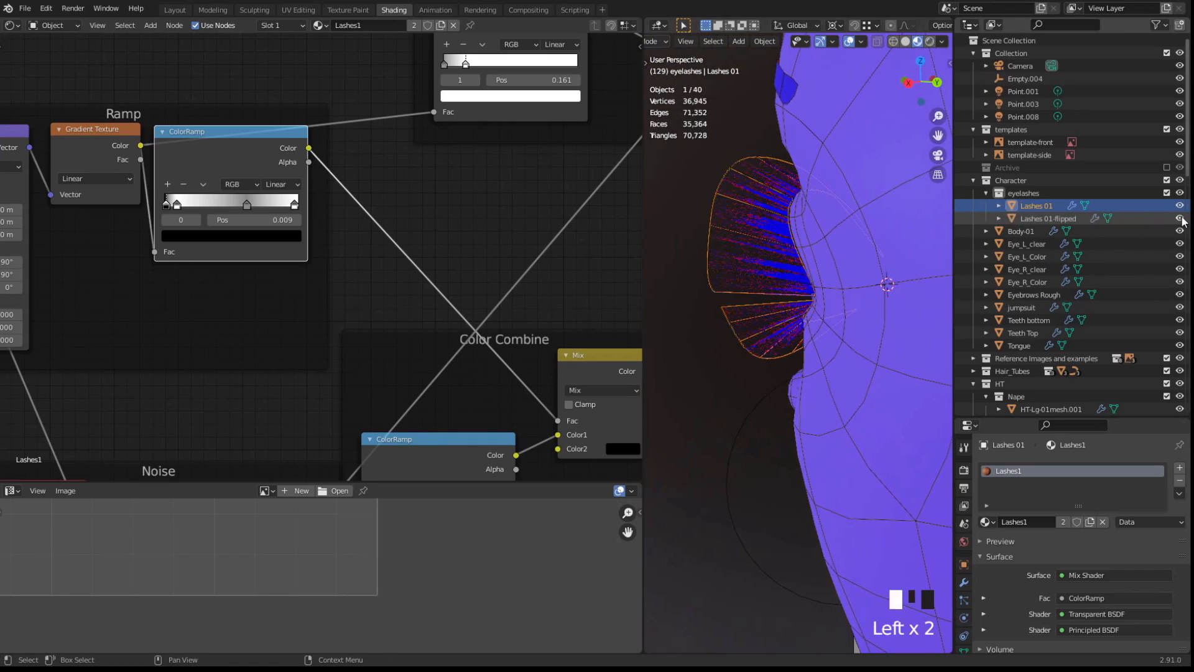
Deselect everything and inspect the doubled lashes from the side and front, with and without overlays
click(721, 364)
middle_drag(722, 364, 782, 327)
scroll(778, 339, down, 2)
key(shift+alt+z)
key(shift+alt+z)
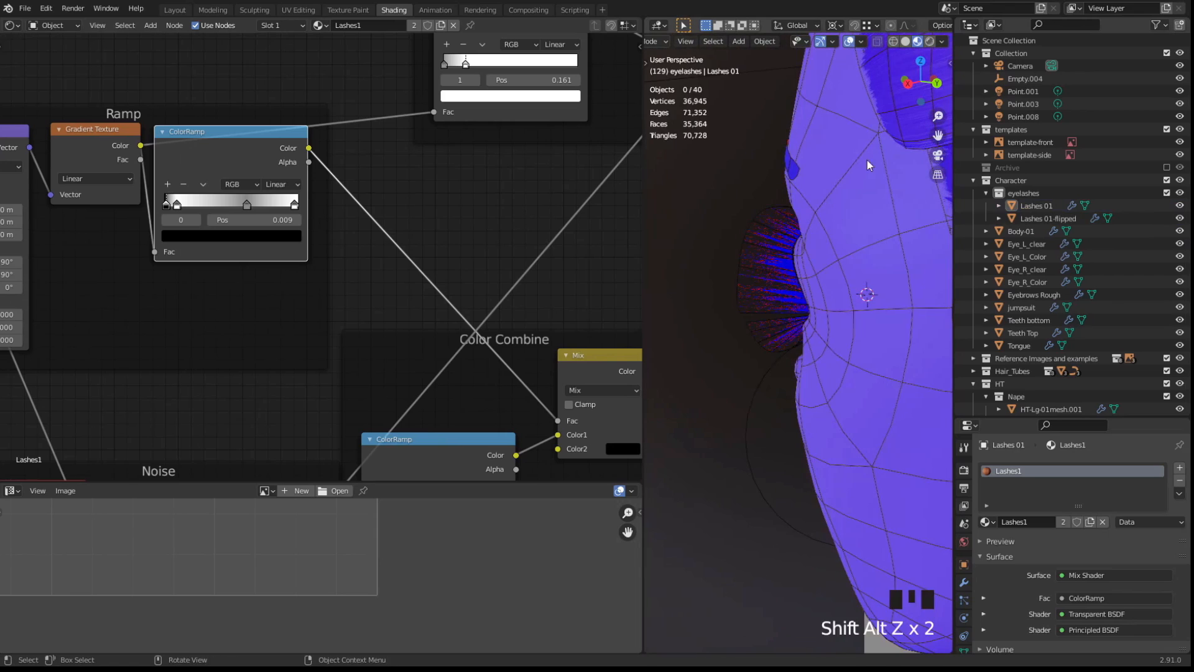
scroll(822, 185, down, 3)
middle_drag(822, 185, 877, 305)
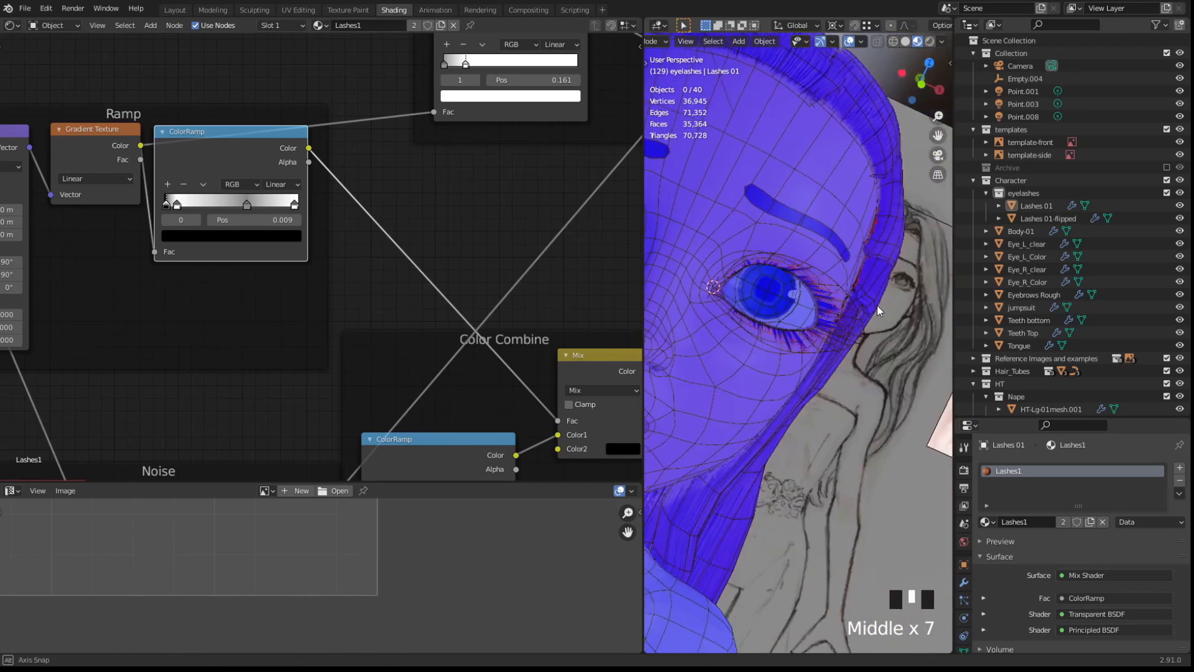
key(shift+alt+z)
middle_drag(792, 244, 767, 250)
scroll(771, 247, up, 2)
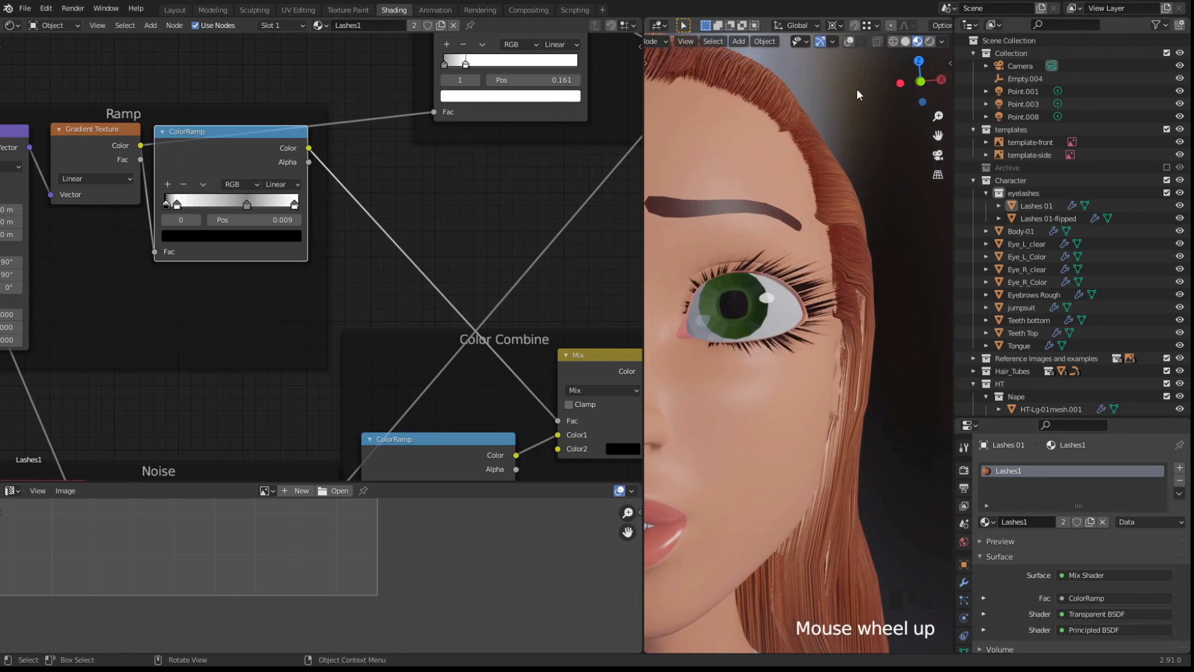
Turn off the Face Orientation overlay and view the face and lashes with all overlays hidden
key(shift+alt+z)
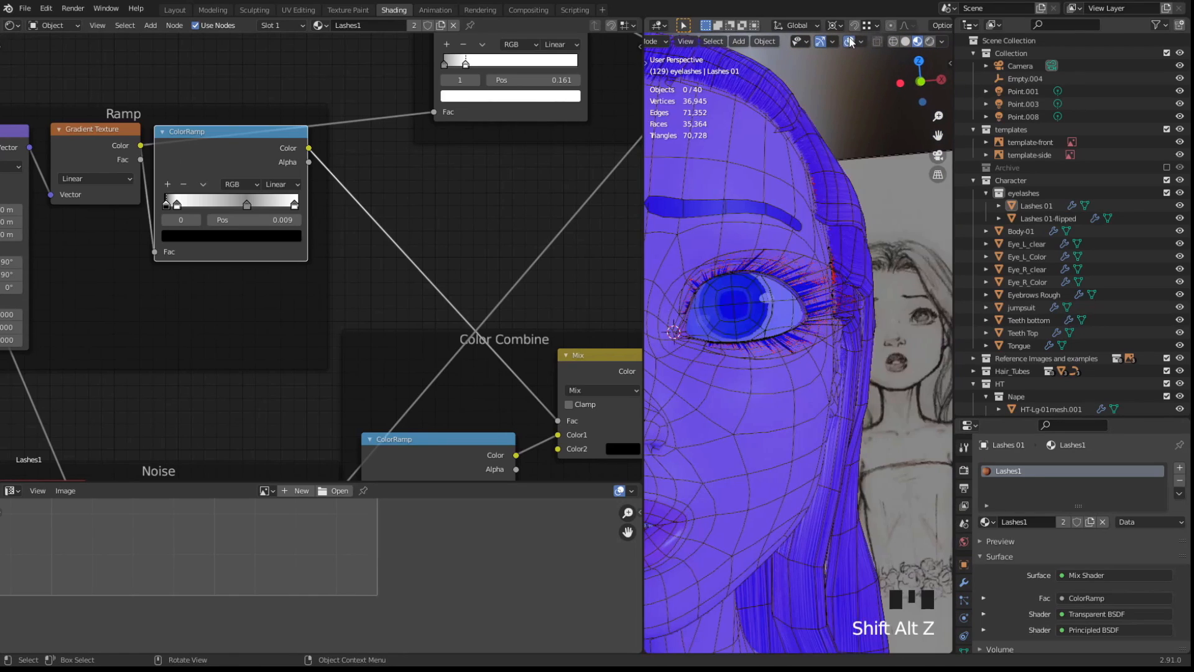
click(851, 41)
click(852, 42)
click(861, 41)
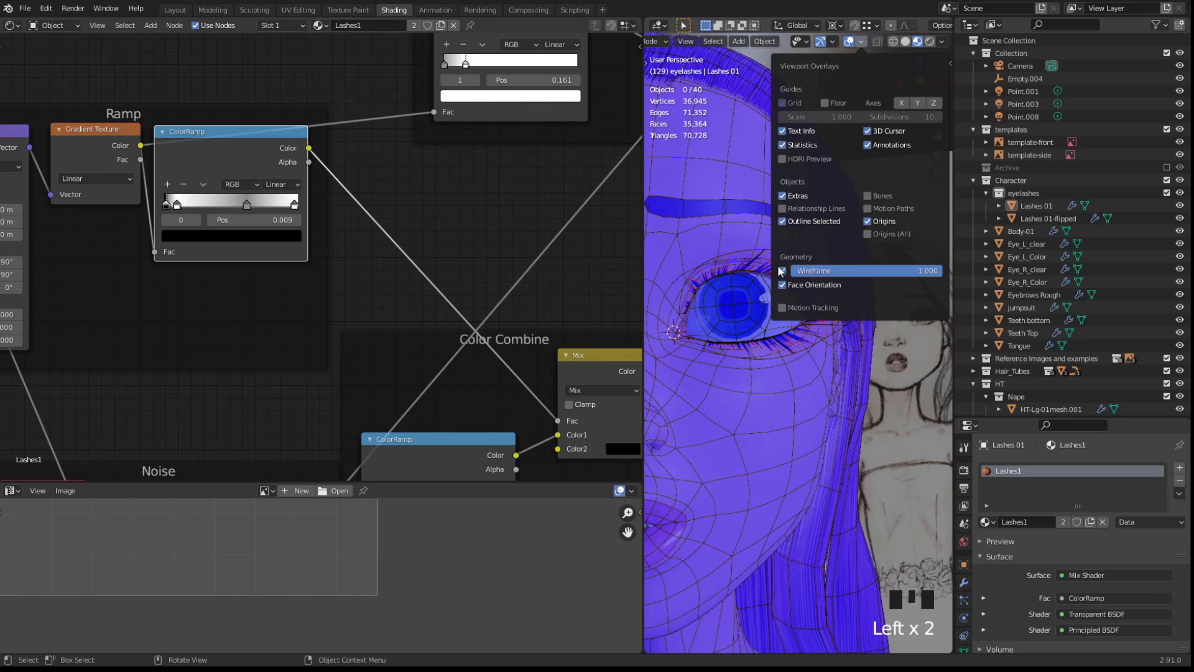
click(786, 284)
key(shift+alt+z)
scroll(745, 315, down, 2)
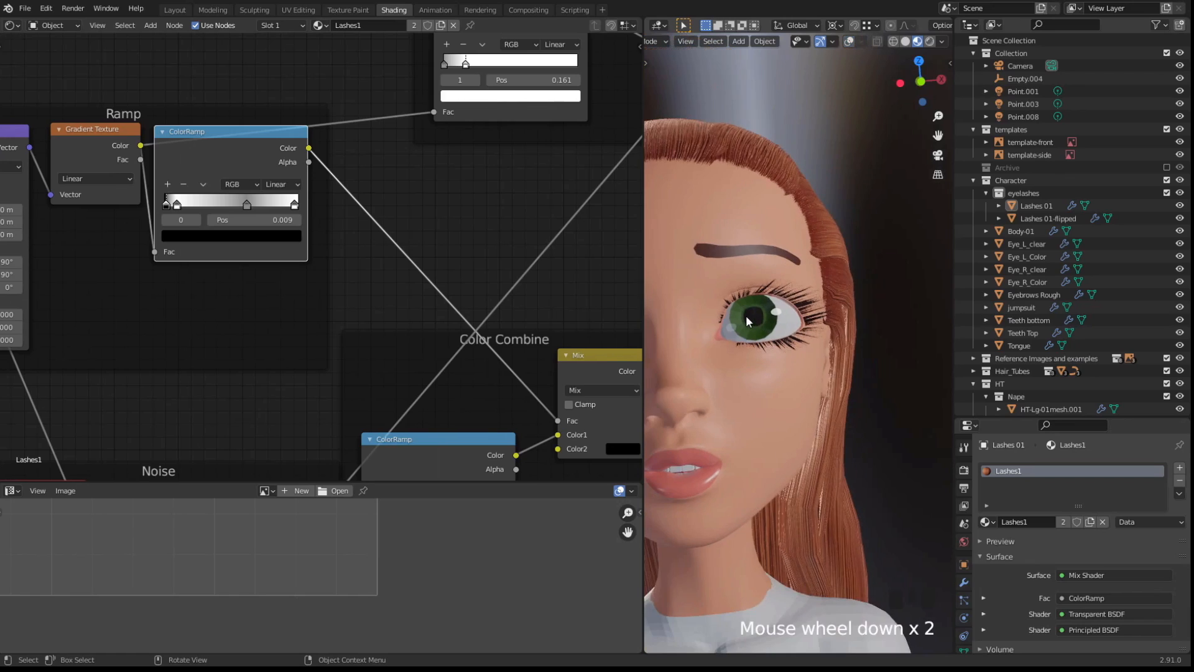
scroll(741, 319, up, 1)
middle_drag(734, 322, 759, 345)
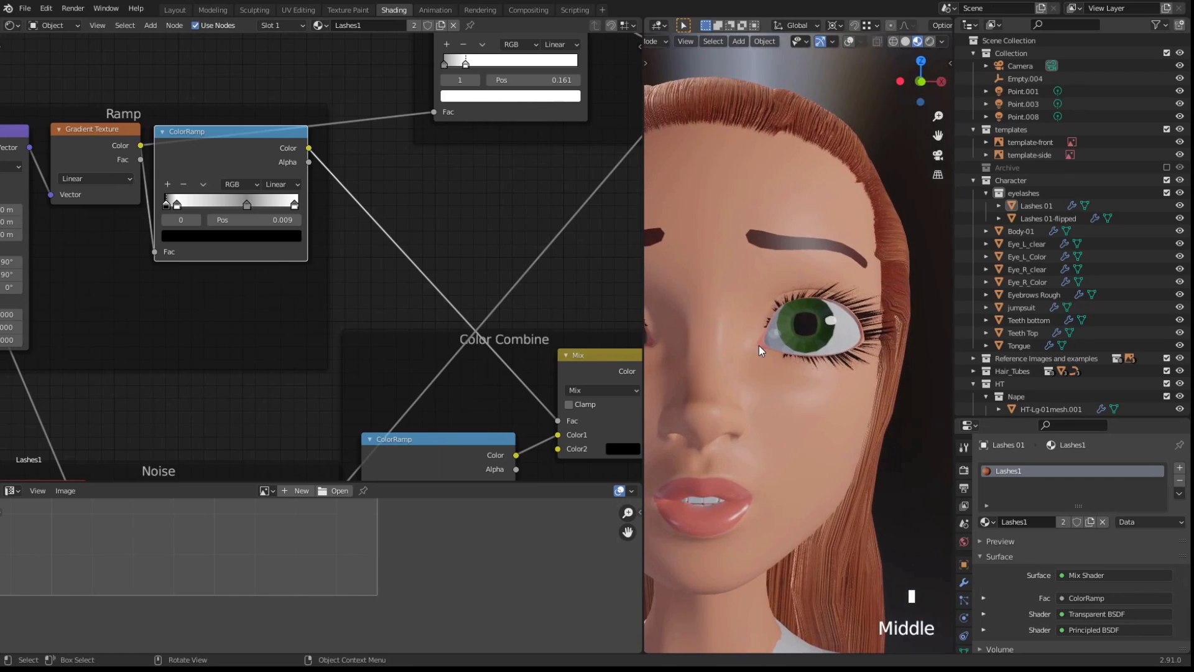
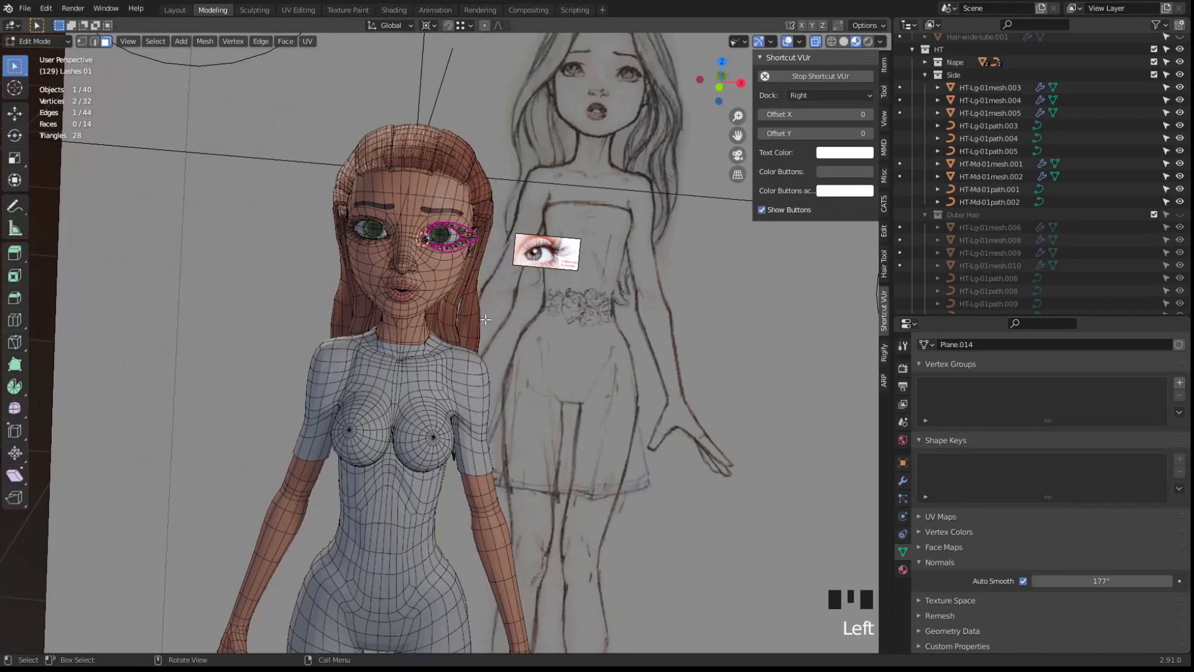
Select all of the Lashes 01 mesh, frame it in edge select mode and view the lashes without overlays
middle_drag(478, 271, 437, 257)
key(a)
key(KP_Decimal)
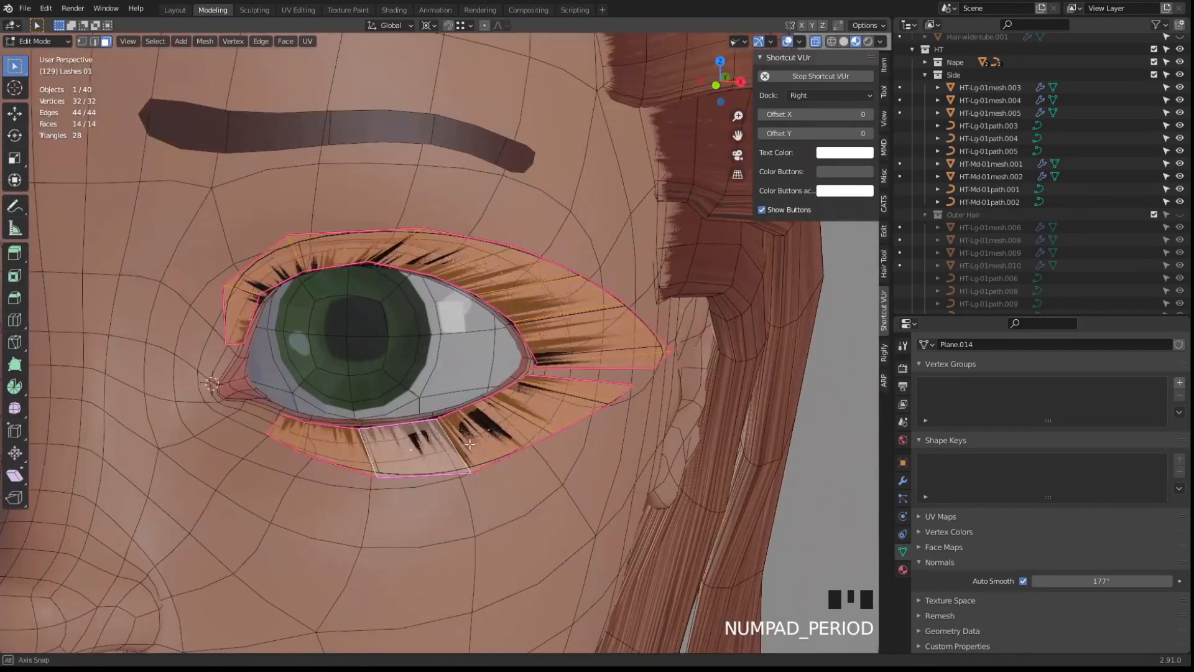
middle_drag(394, 406, 365, 397)
key(2)
key(KP_Decimal)
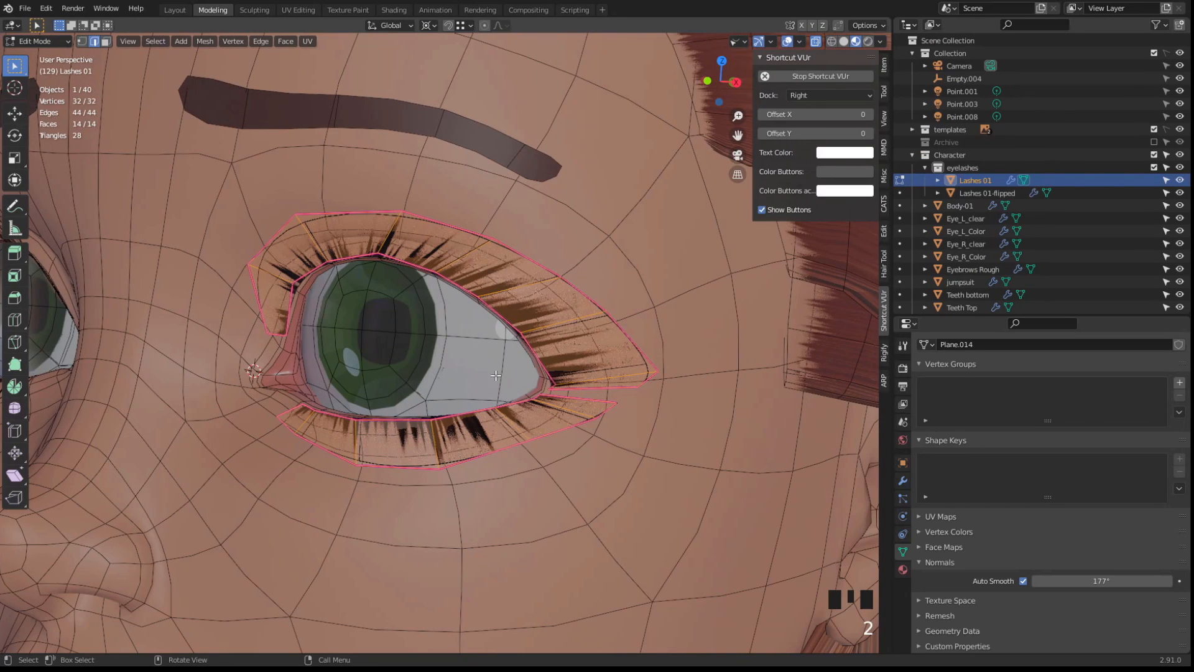
middle_drag(496, 375, 351, 342)
key(shift+alt+z)
middle_drag(429, 355, 261, 370)
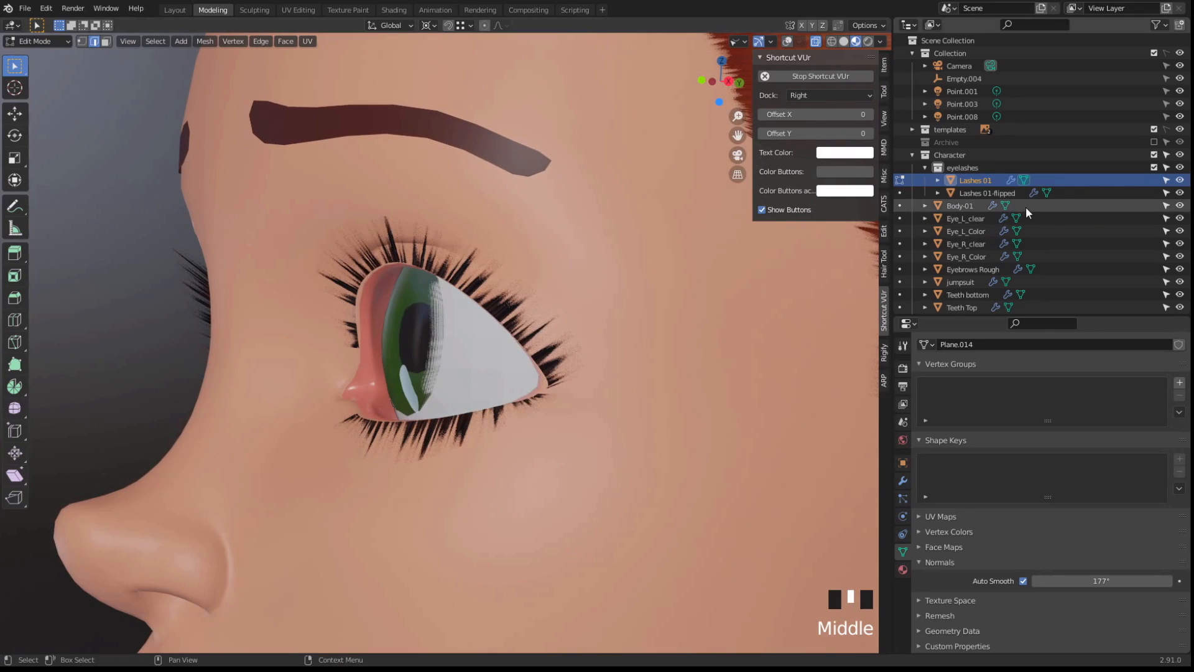
Leave Edit Mode, delete the Lashes 01-flipped object and make Lashes 01 the selected object
click(1006, 194)
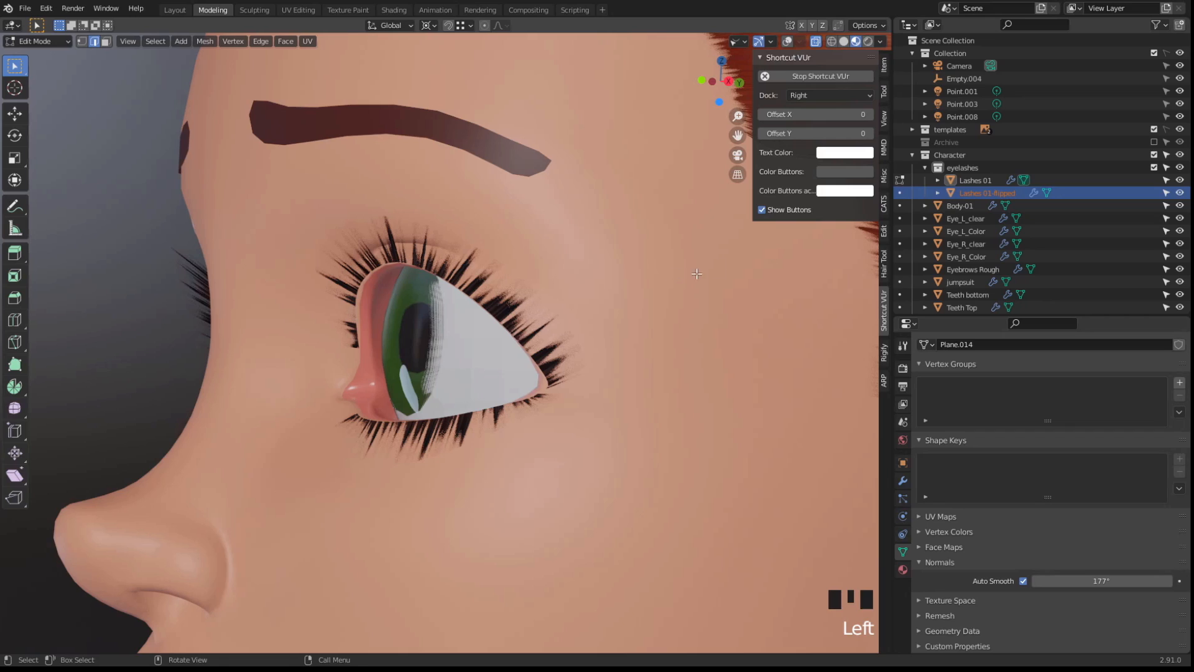
click(984, 194)
key(Tab)
click(984, 195)
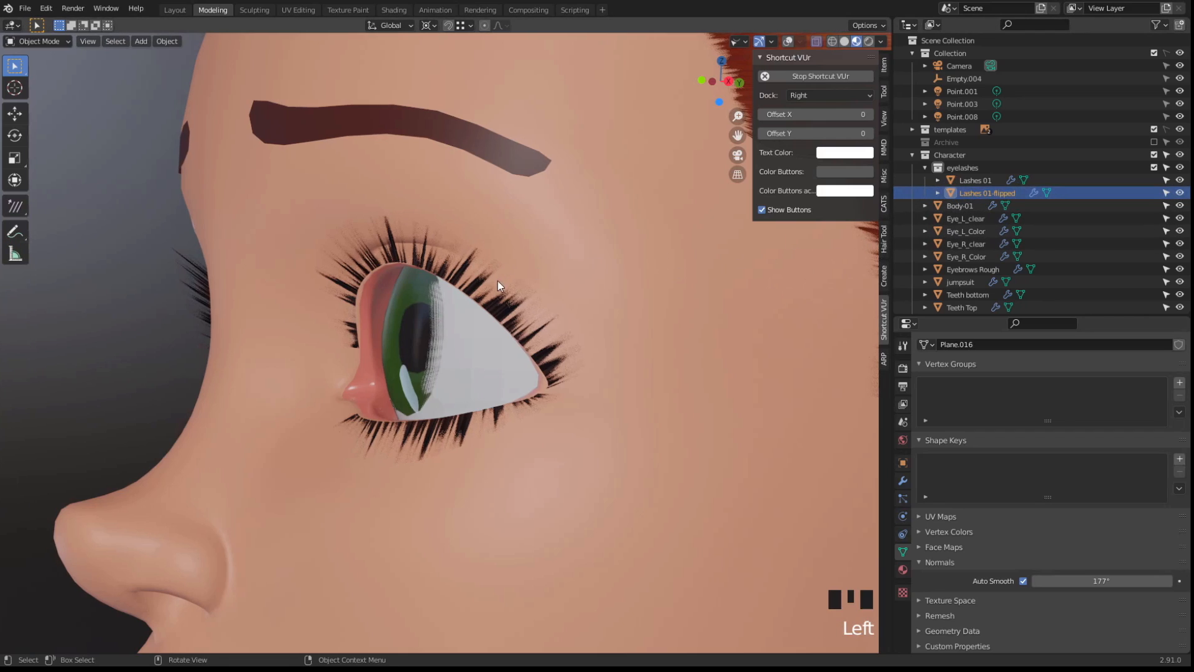
key(x)
click(476, 303)
click(963, 181)
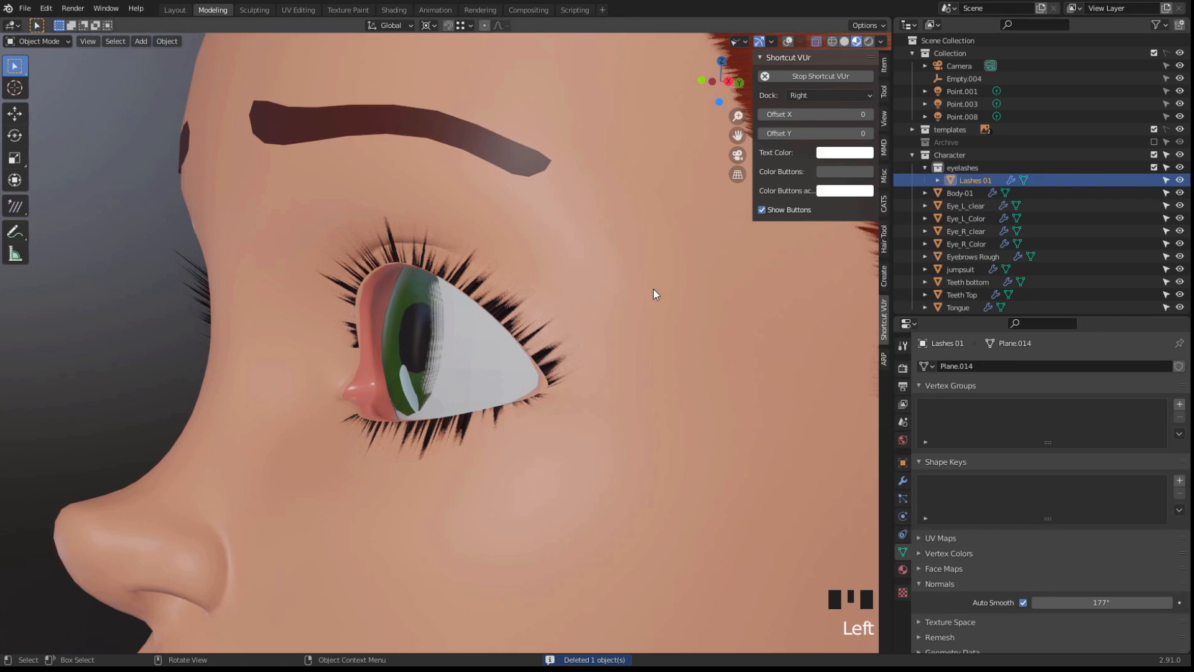
In Edit Mode, add one lengthwise loop cut along the upper lashes and slide it towards the eyelid
key(Tab)
middle_drag(454, 345, 448, 331)
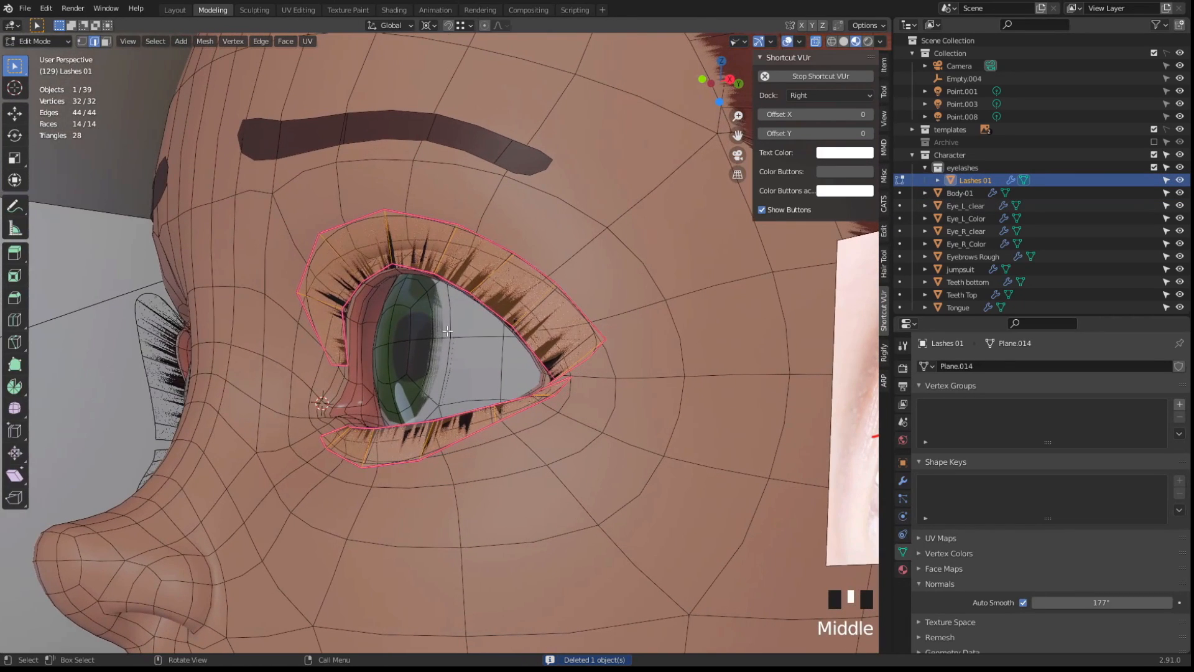
key(ctrl+r)
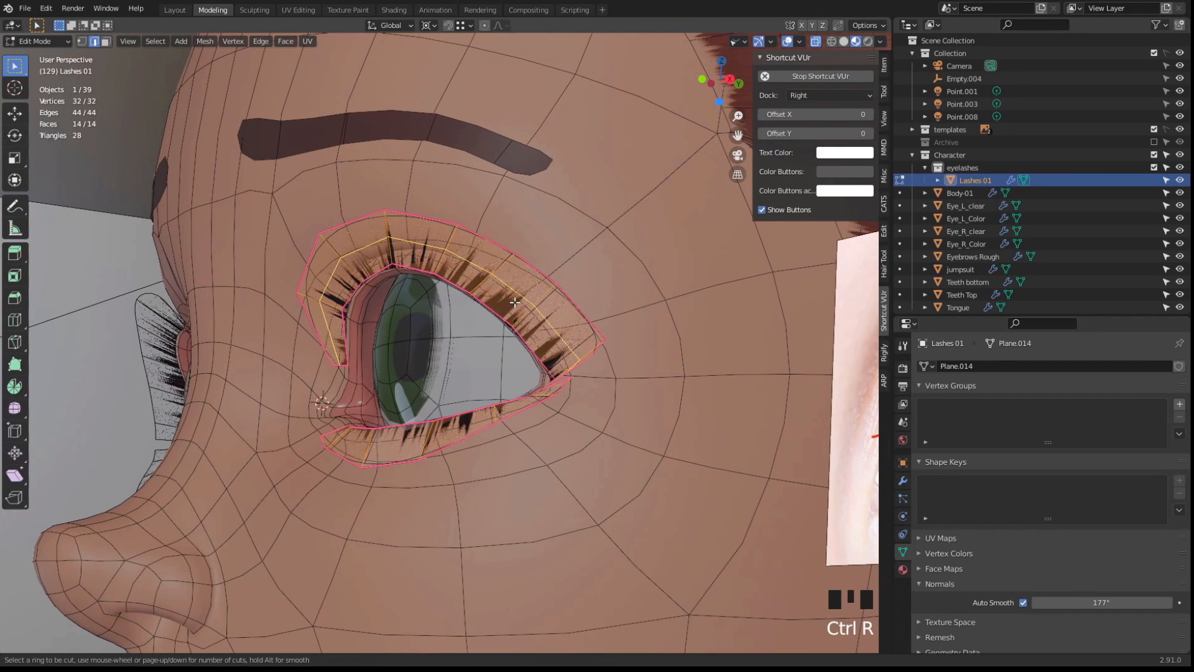
click(515, 303)
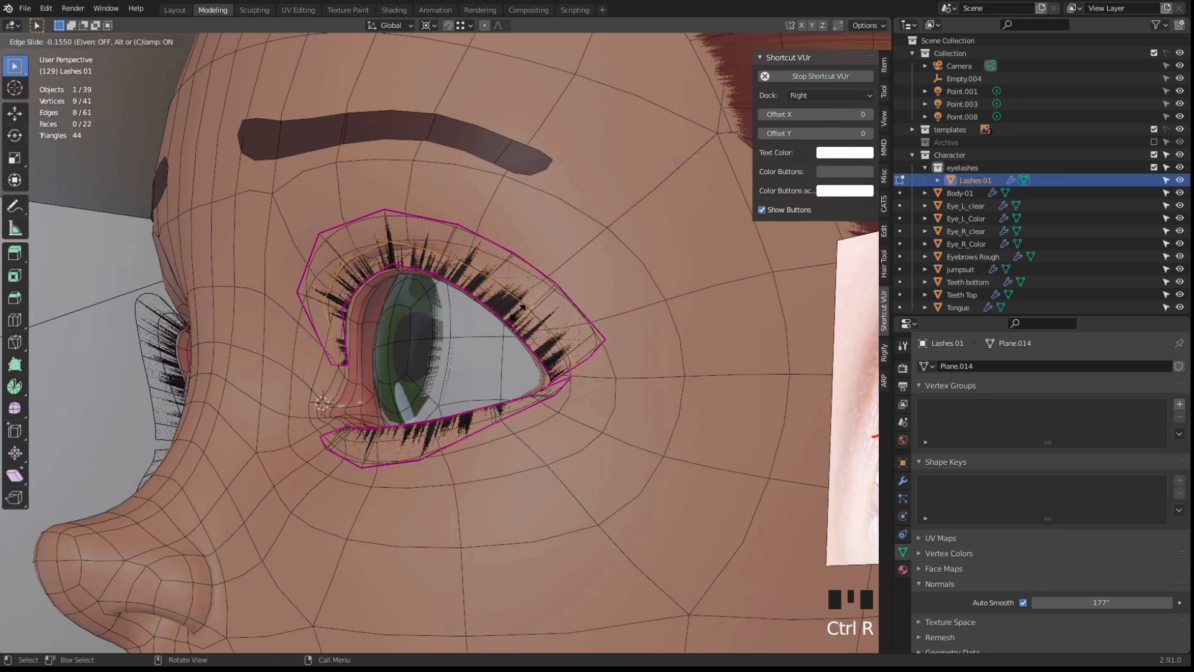
click(517, 320)
middle_drag(517, 320, 577, 322)
Add one lengthwise loop cut along the lower lashes with a slide factor of about -0.216
key(ctrl+r)
click(552, 407)
click(551, 405)
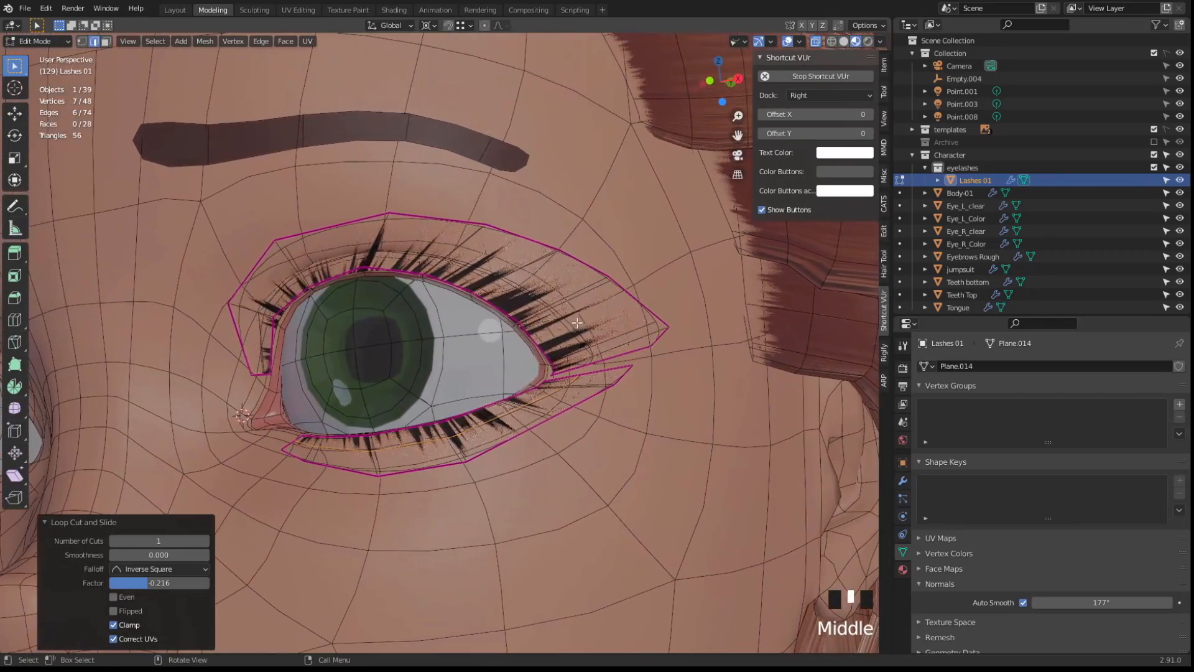
middle_drag(528, 375, 400, 329)
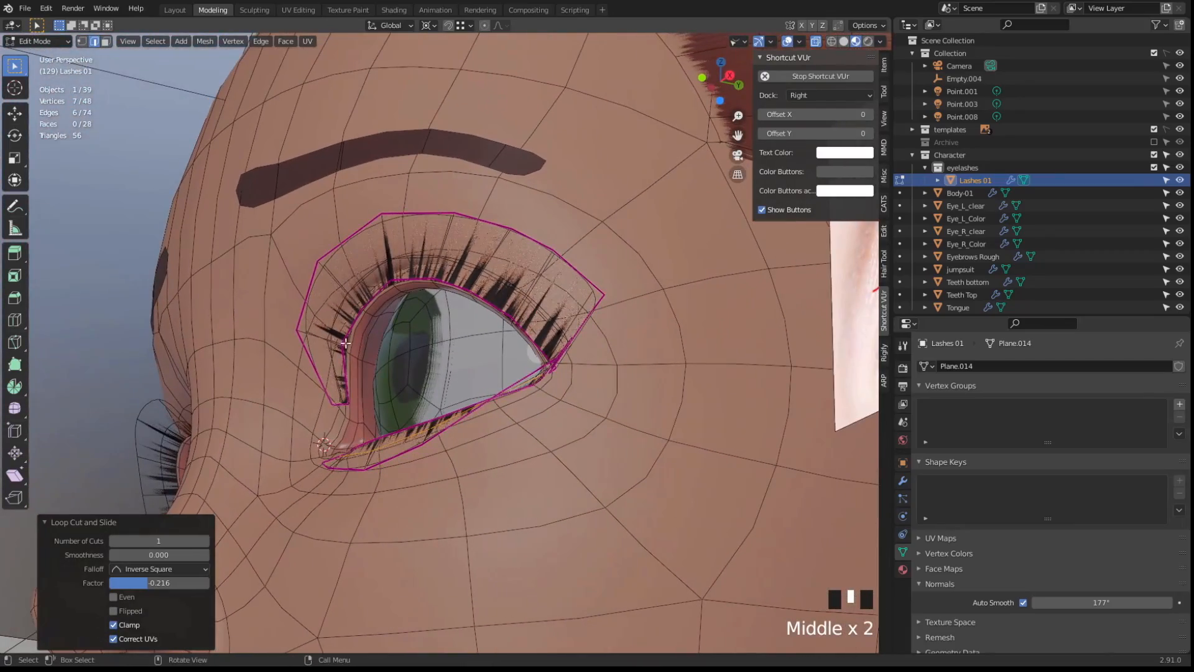
Select the upper lashes' middle edge loop, place the 3D cursor at its inner eye corner and rotate the loop about 7.65° from the side
middle_drag(469, 311, 412, 363)
alt+click(437, 350)
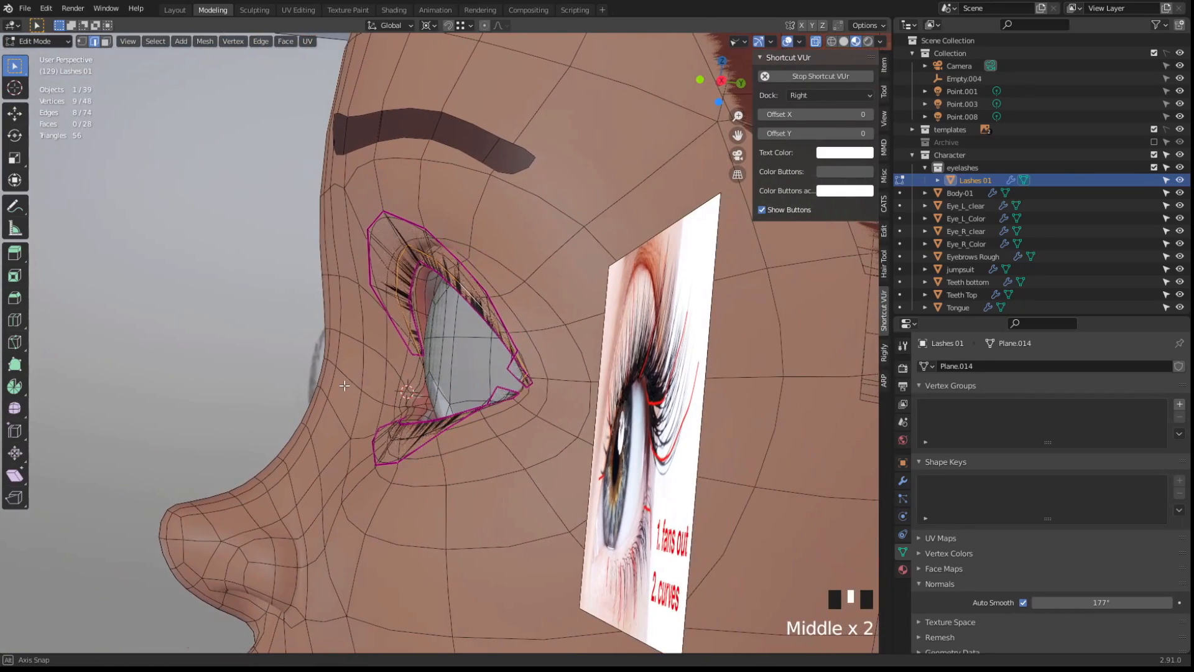
shift+right_click(421, 353)
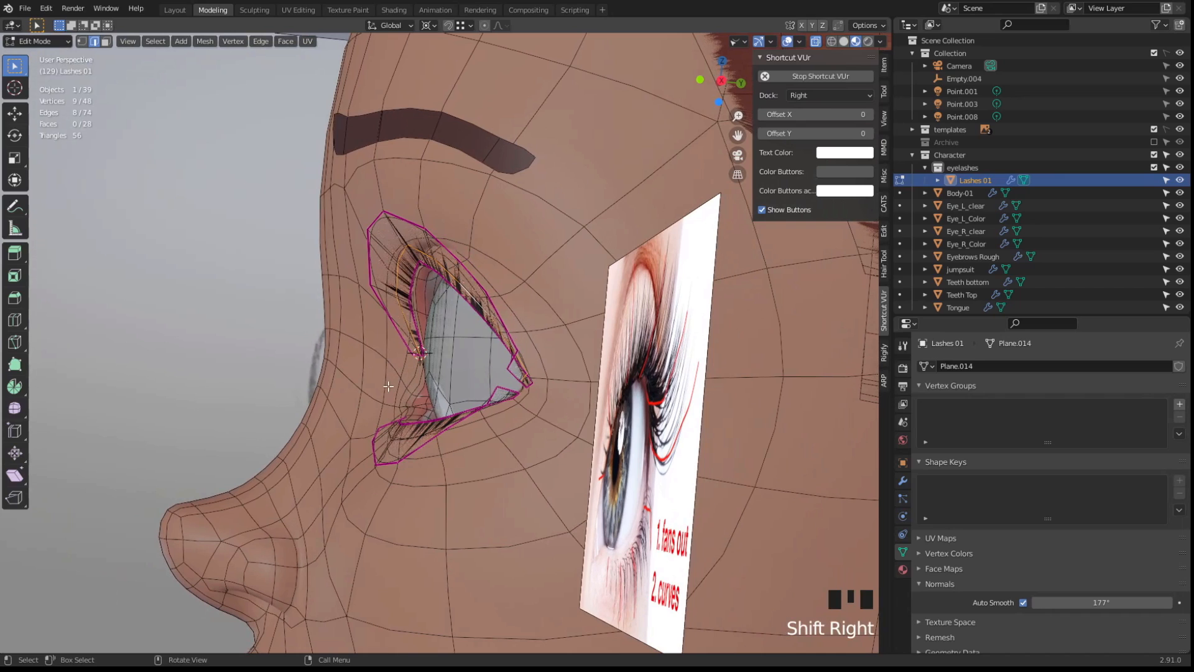
middle_drag(376, 315, 289, 333)
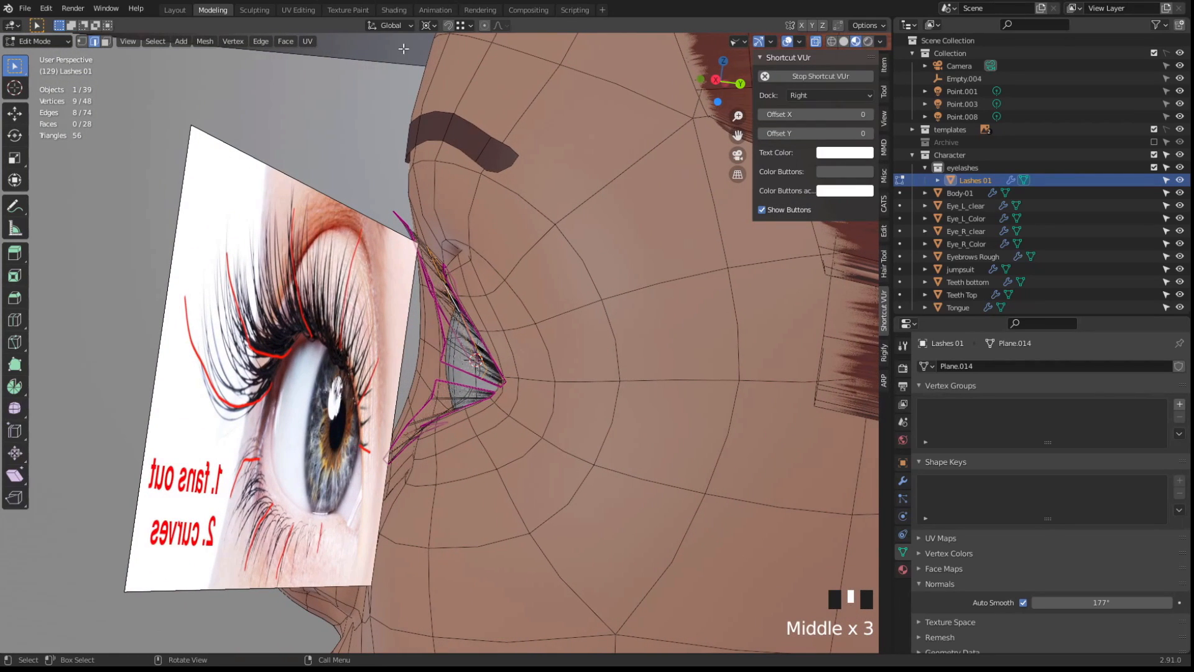
key(r)
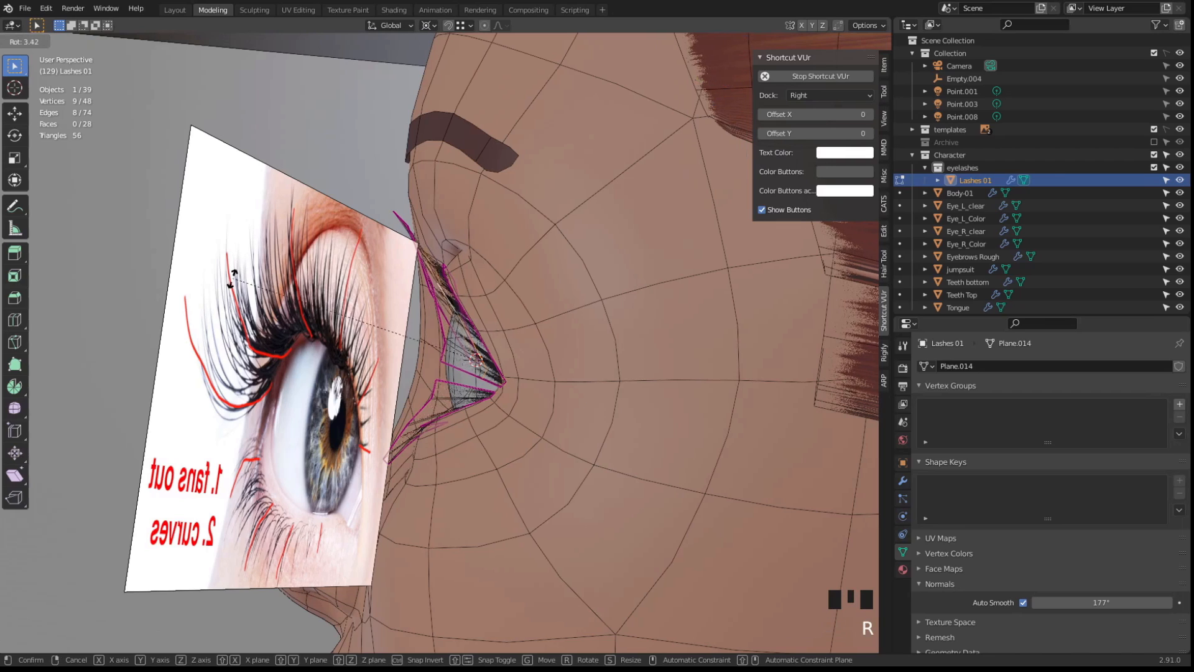
click(231, 306)
middle_drag(230, 306, 399, 337)
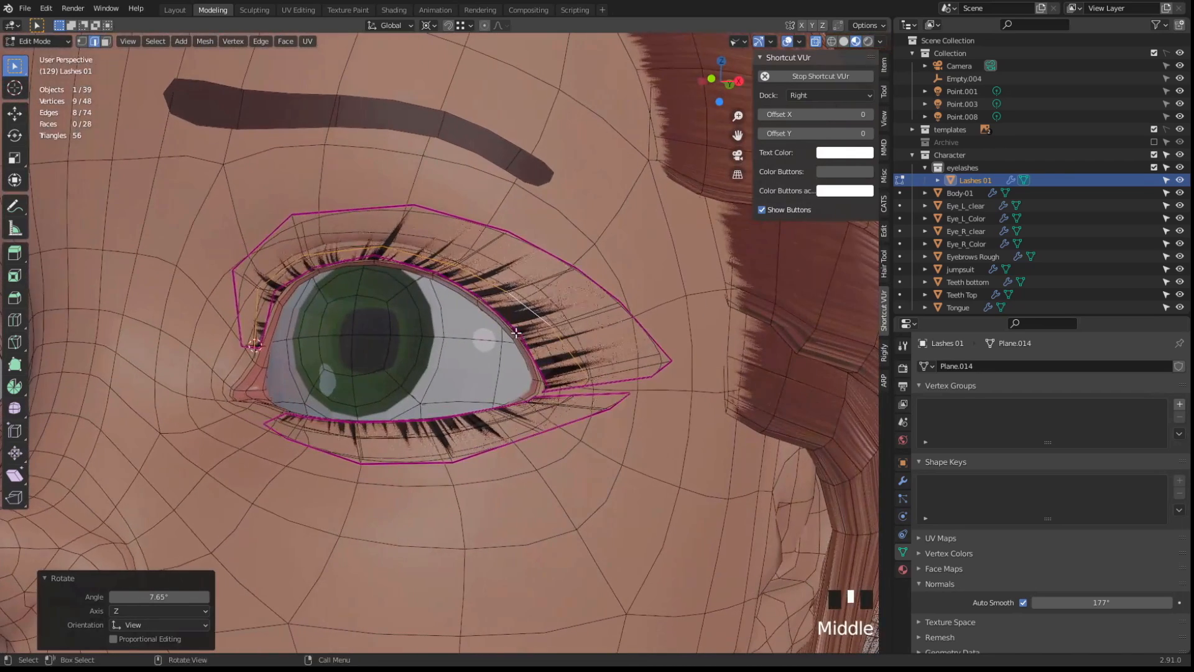
Compare the lashes with the reference from the front, then rotate the upper middle edge loop about -2.78° in that view
key(shift+alt+z)
middle_drag(498, 344, 530, 347)
key(shift+alt+z)
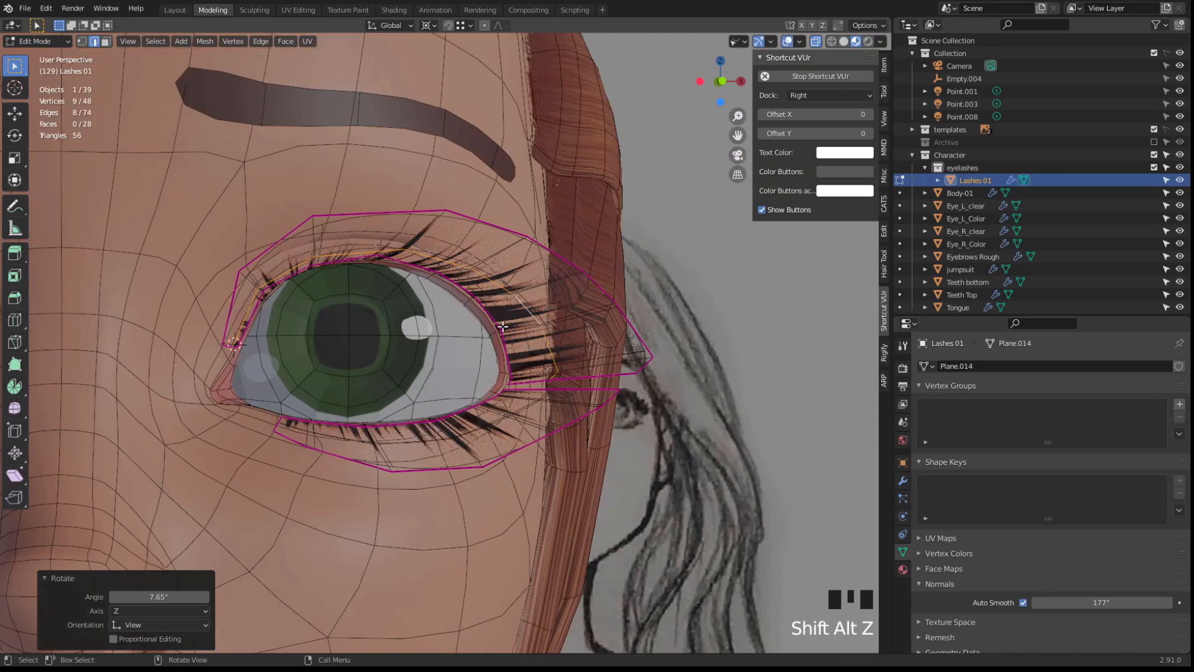
scroll(503, 325, down, 6)
scroll(759, 391, up, 1)
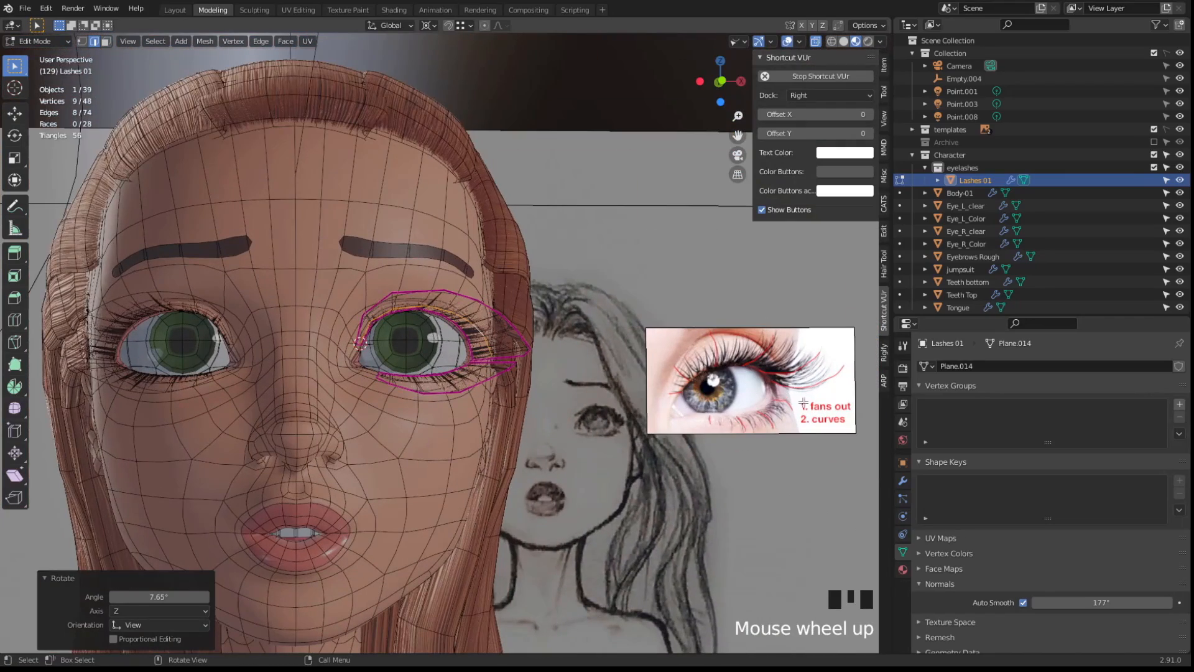
middle_drag(784, 369, 344, 363)
scroll(560, 373, up, 2)
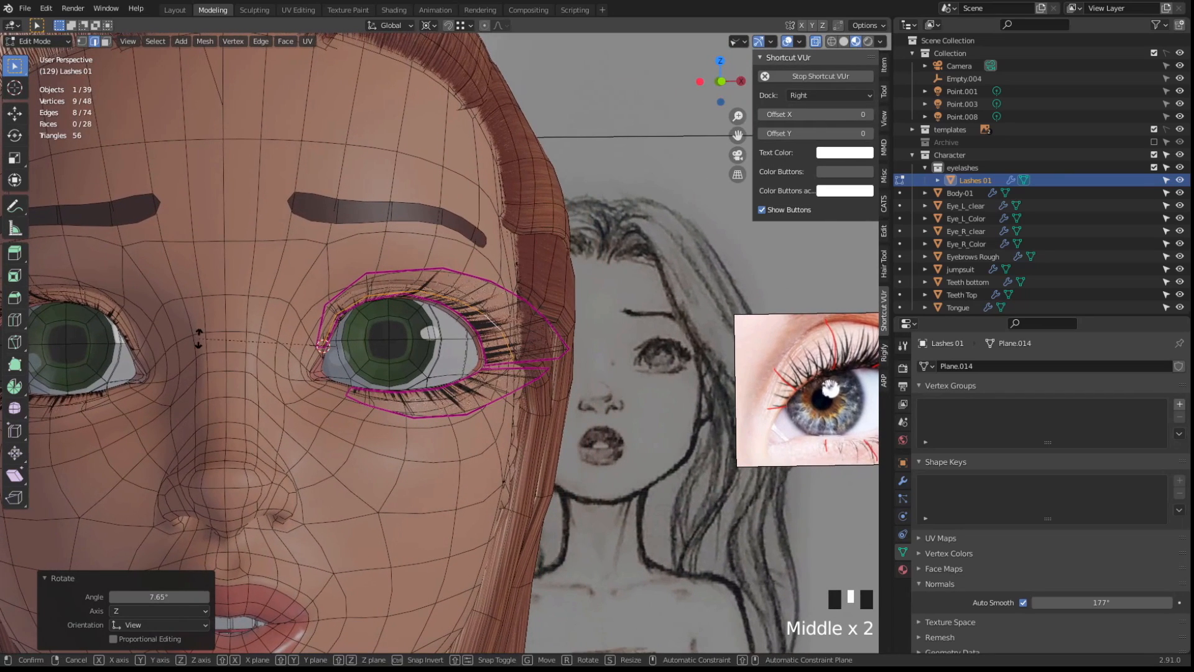
key(r)
click(197, 331)
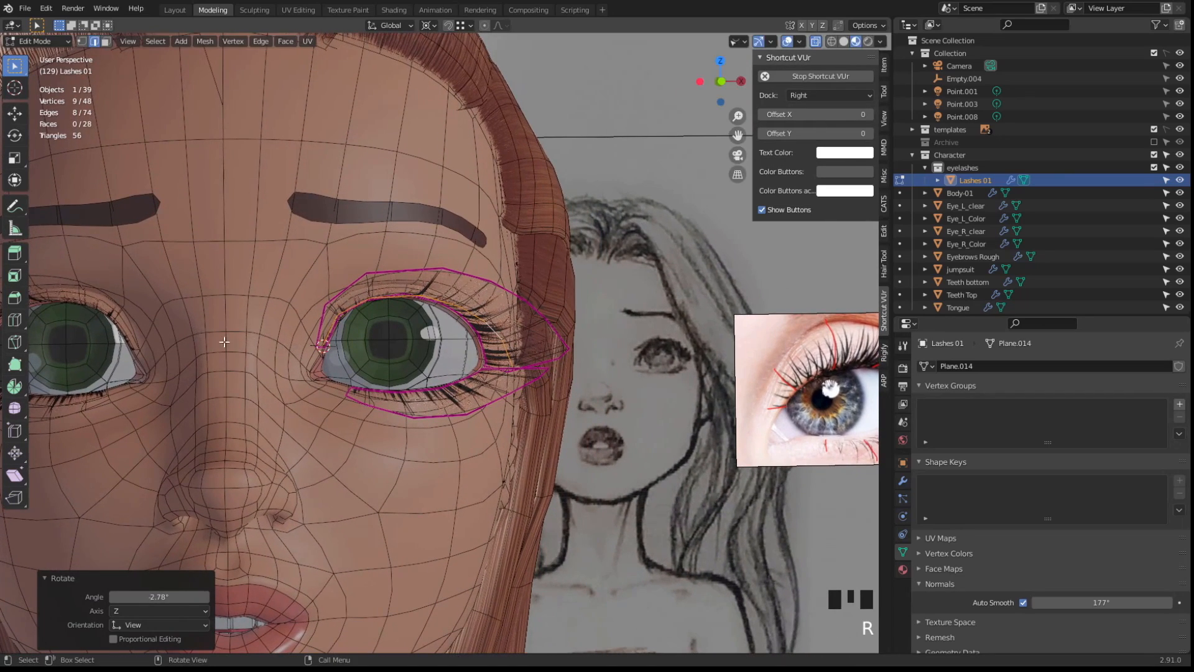
Examine the curve of the upper lashes from the front and at an angle, with and without overlays
key(shift+alt+z)
middle_drag(410, 340, 584, 365)
scroll(424, 342, down, 1)
key(shift+alt+z)
key(shift+alt+z)
scroll(547, 379, up, 3)
key(shift+alt+z)
scroll(514, 398, up, 2)
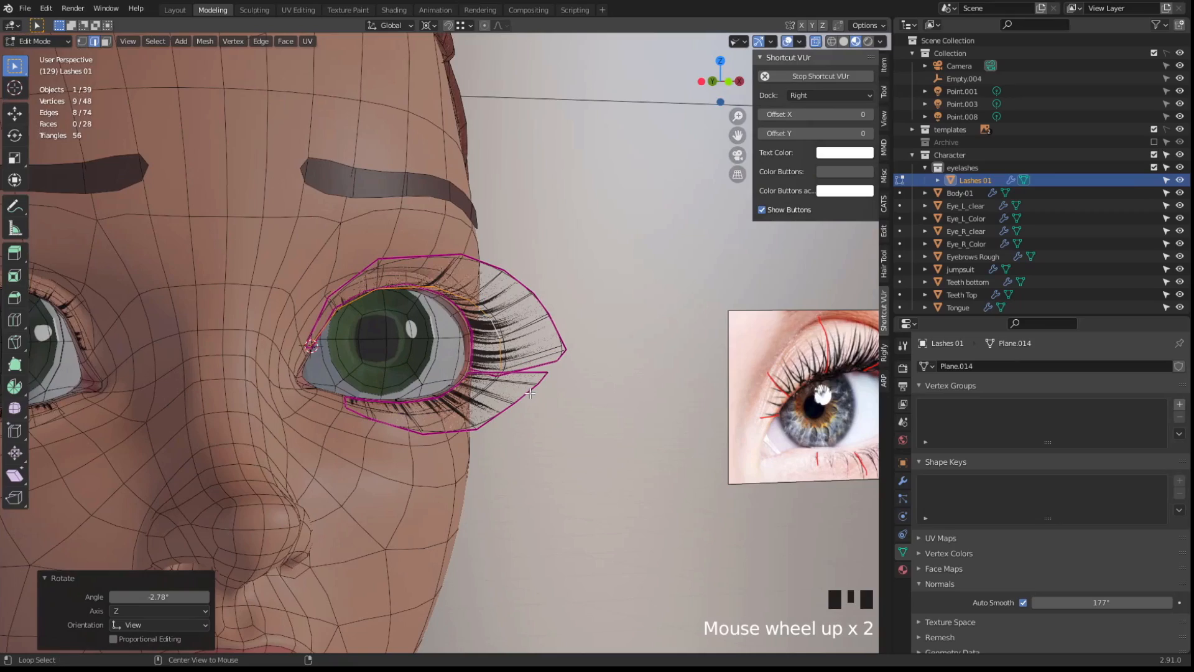
Select the lower lashes' outer edge loop, place the 3D cursor at its inner end and rotate the loop about 2.14°, then again from the side
alt+click(530, 393)
middle_drag(530, 394, 561, 377)
scroll(520, 395, up, 2)
shift+right_click(331, 425)
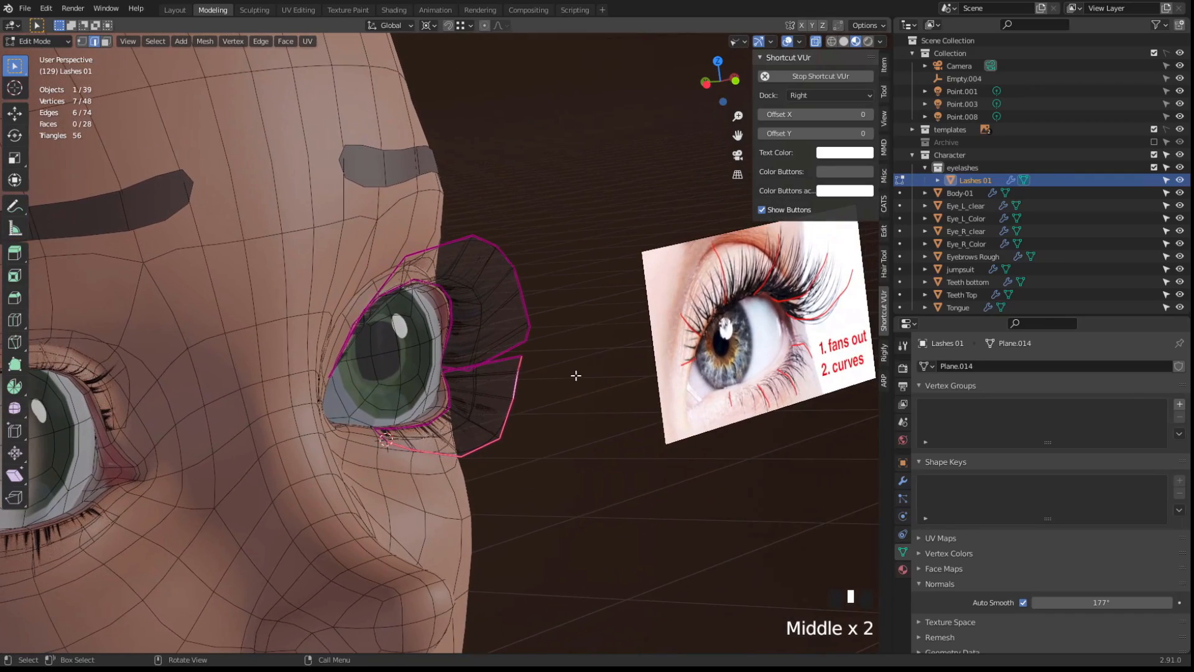
key(r)
click(664, 389)
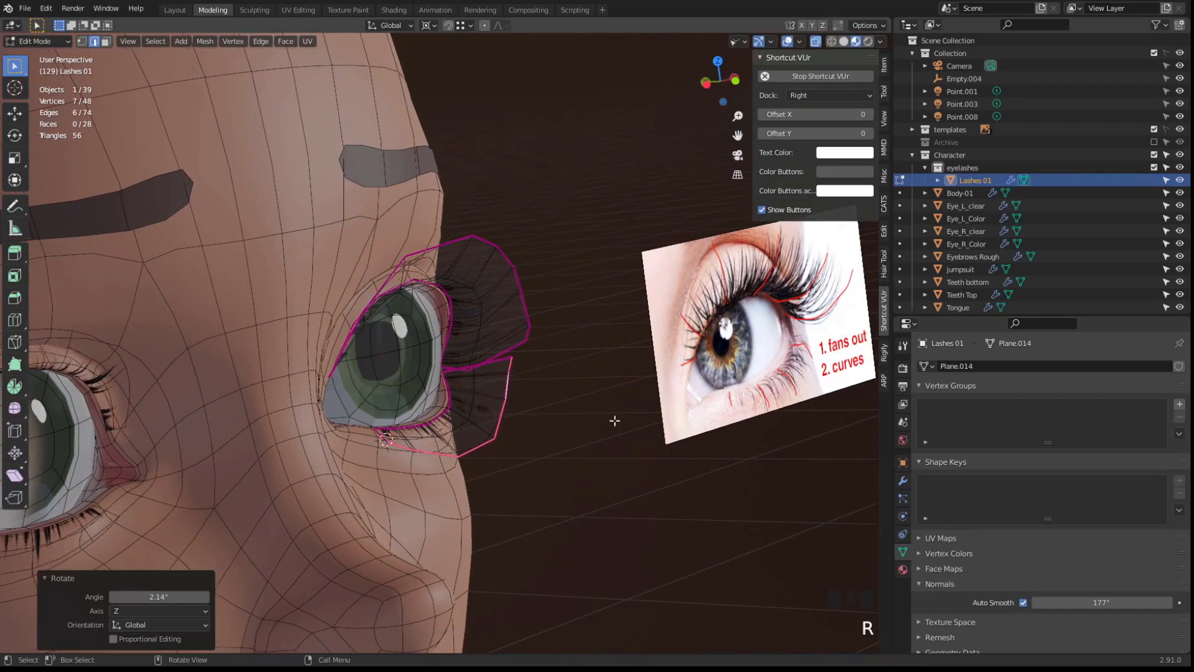
middle_drag(616, 419, 377, 353)
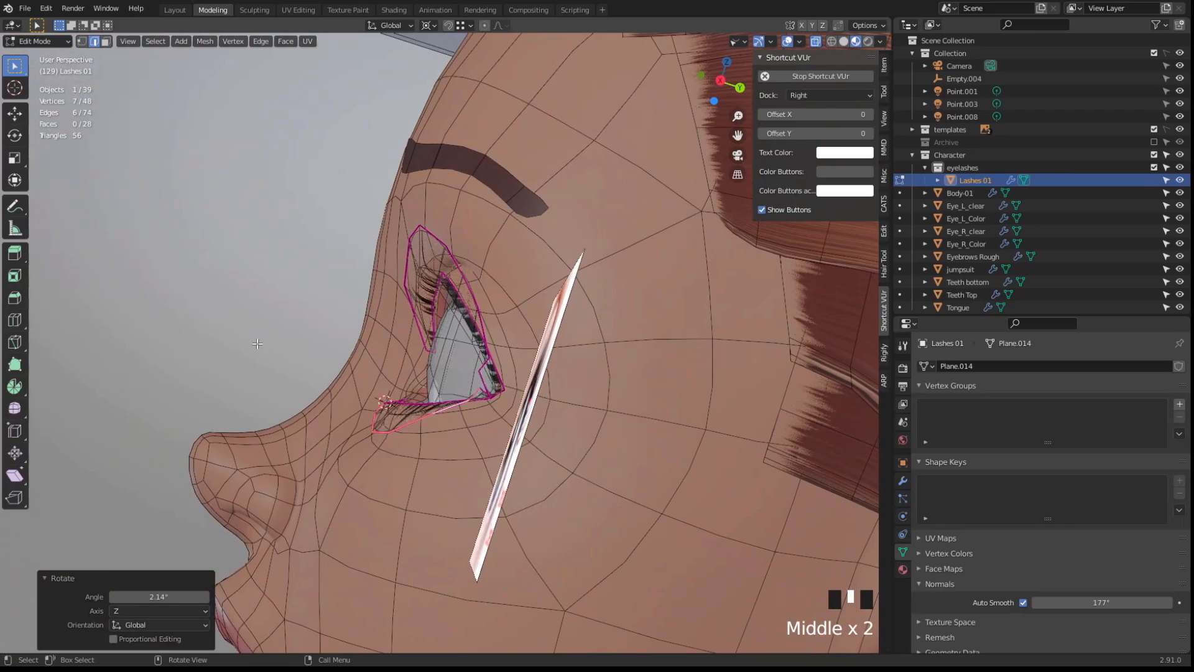
key(r)
click(209, 330)
Rotate the lower lashes' middle edge loop about -12.4° in a side view to curve the lashes
middle_drag(209, 329, 221, 368)
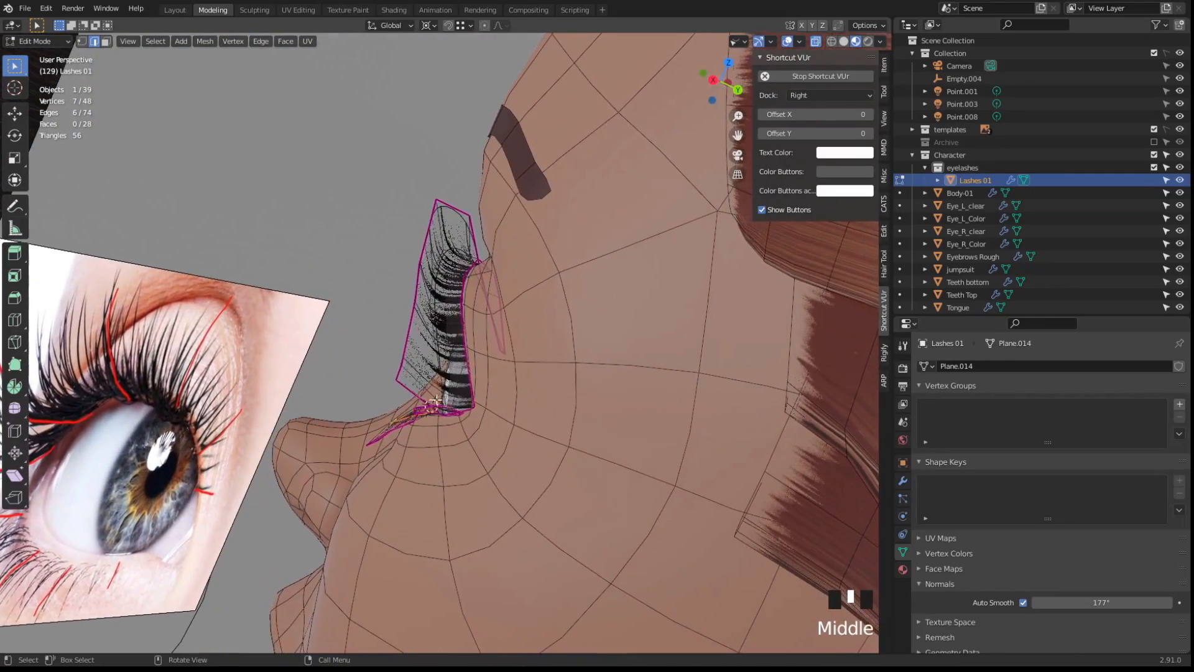
scroll(319, 381, up, 3)
middle_drag(320, 382, 243, 370)
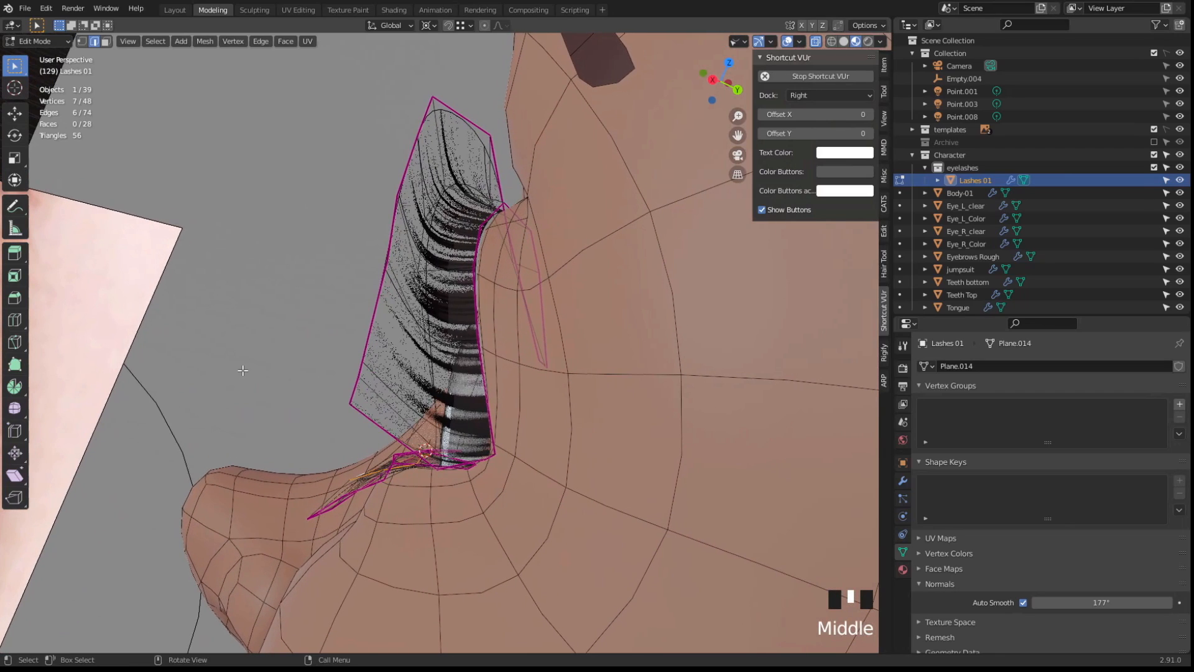
key(r)
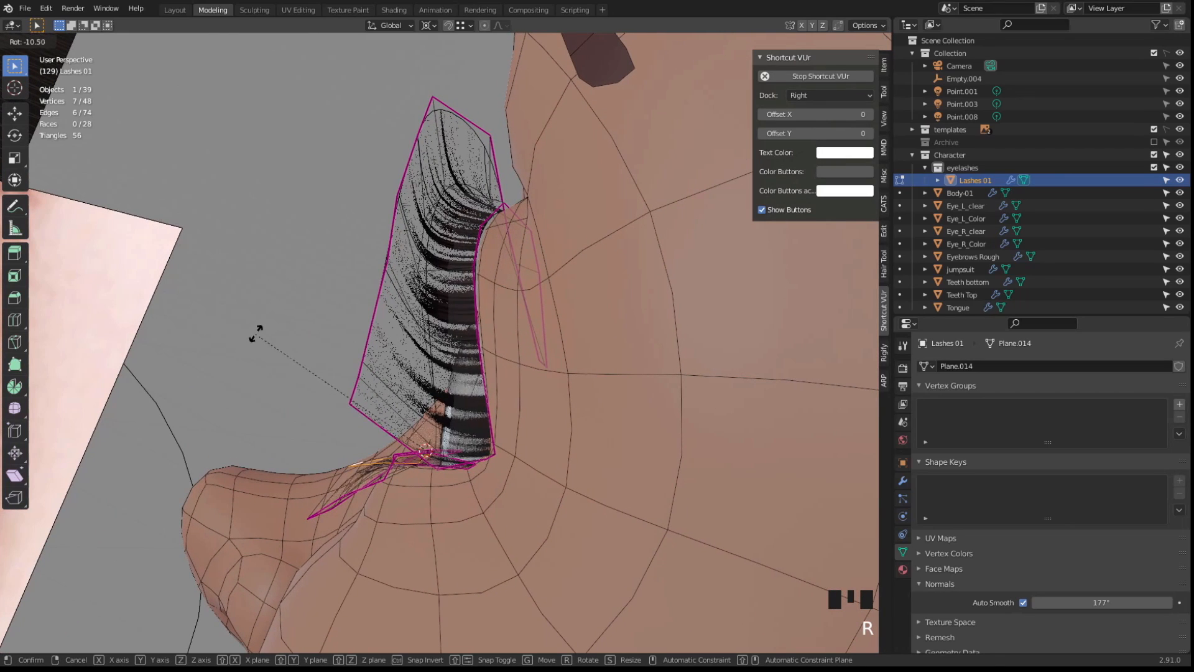
click(260, 329)
Examine the shape of both lash rows from the front and at an angle, with and without overlays
key(shift+alt+z)
middle_drag(270, 373, 613, 371)
scroll(462, 387, down, 3)
key(shift+alt+z)
middle_drag(494, 387, 554, 374)
key(shift+alt+z)
scroll(528, 346, down, 3)
key(shift+alt+z)
scroll(585, 342, down, 3)
scroll(555, 374, up, 2)
key(shift+alt+z)
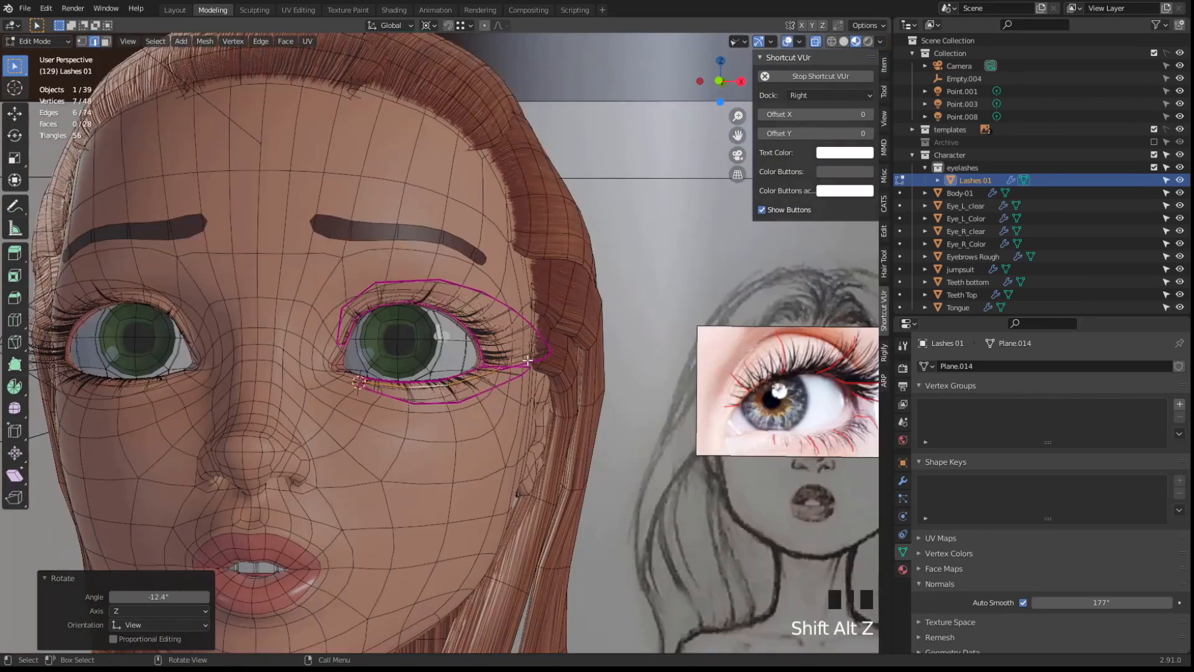
Duplicate the Lashes 01 object in place and open the copy for mesh editing
key(Tab)
middle_drag(499, 355, 252, 315)
key(shift+d)
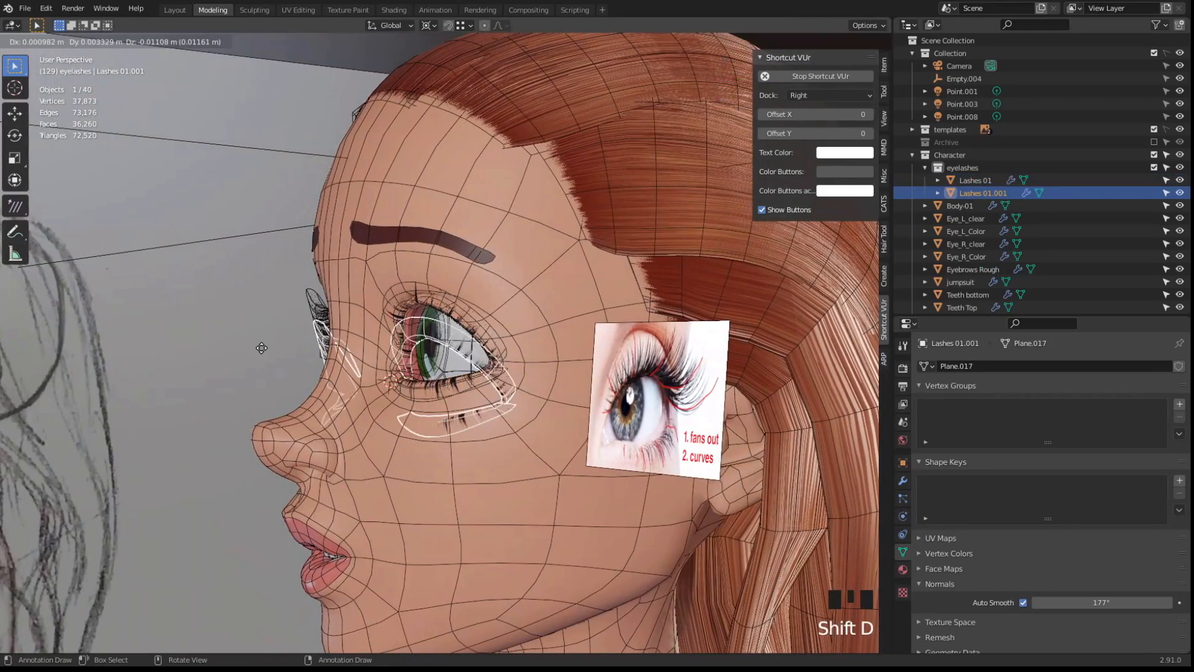
right_click(260, 346)
key(Tab)
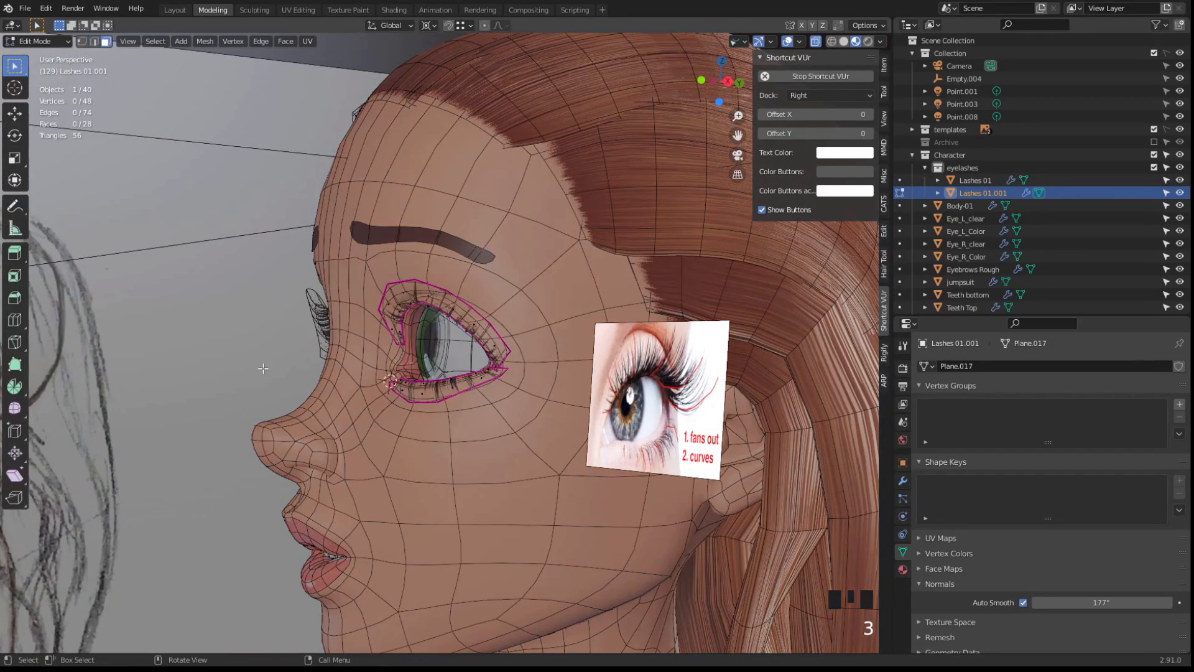
Select all faces of the copied lashes and shrink them along their normals with an offset of about -0.000186 m
key(a)
scroll(263, 369, up, 7)
middle_drag(267, 361, 281, 327)
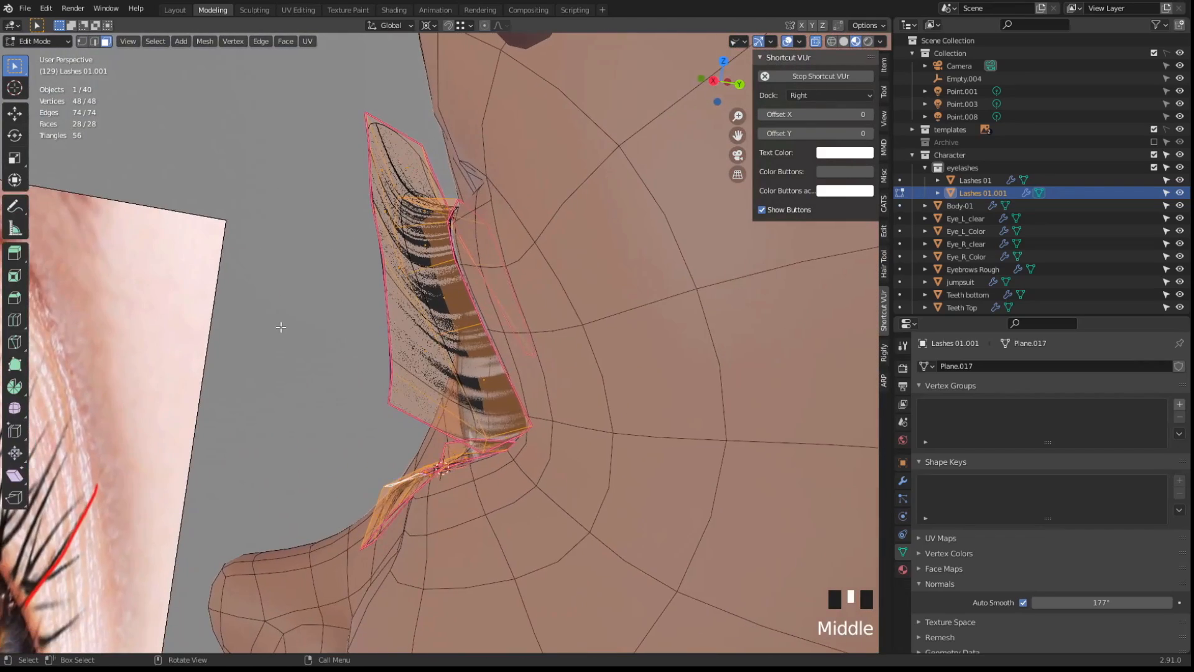
scroll(281, 327, up, 2)
key(alt+s)
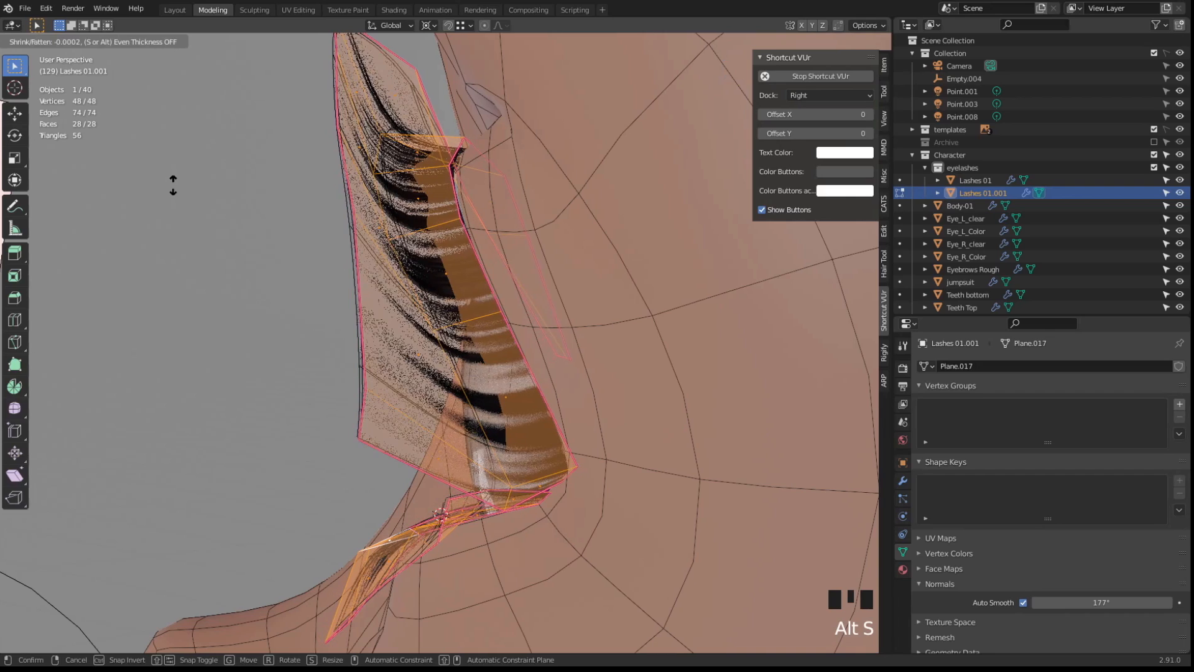
click(173, 185)
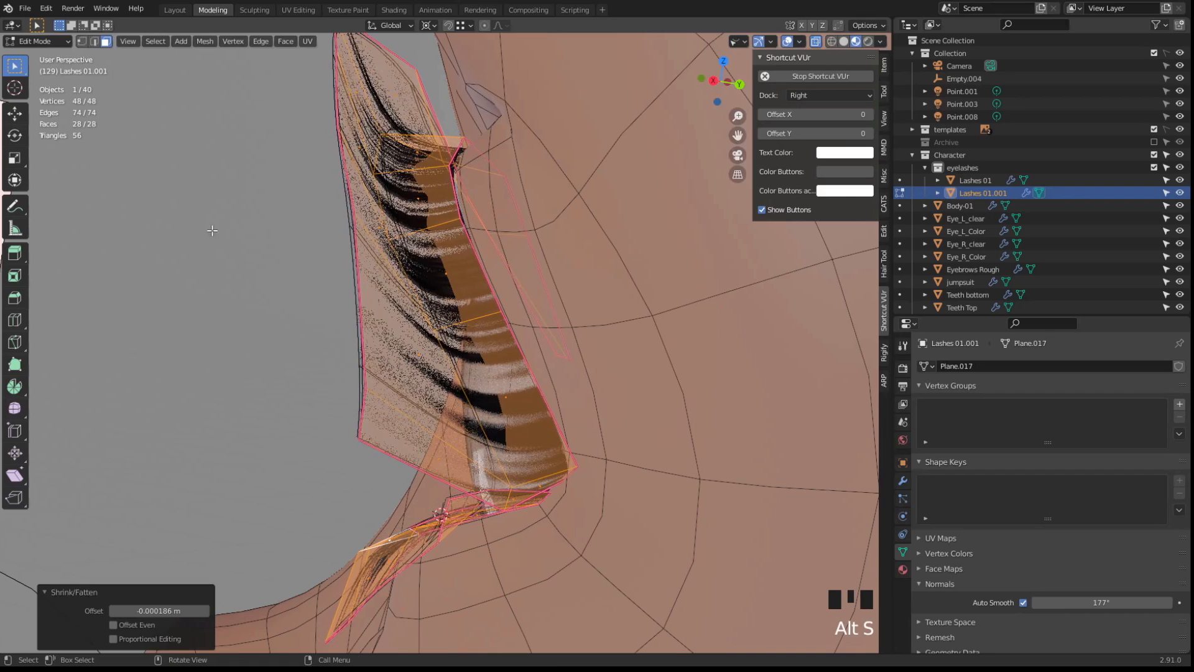
Flip the normals of the copied lashes and return to Object Mode
click(205, 41)
mouse_move(226, 254)
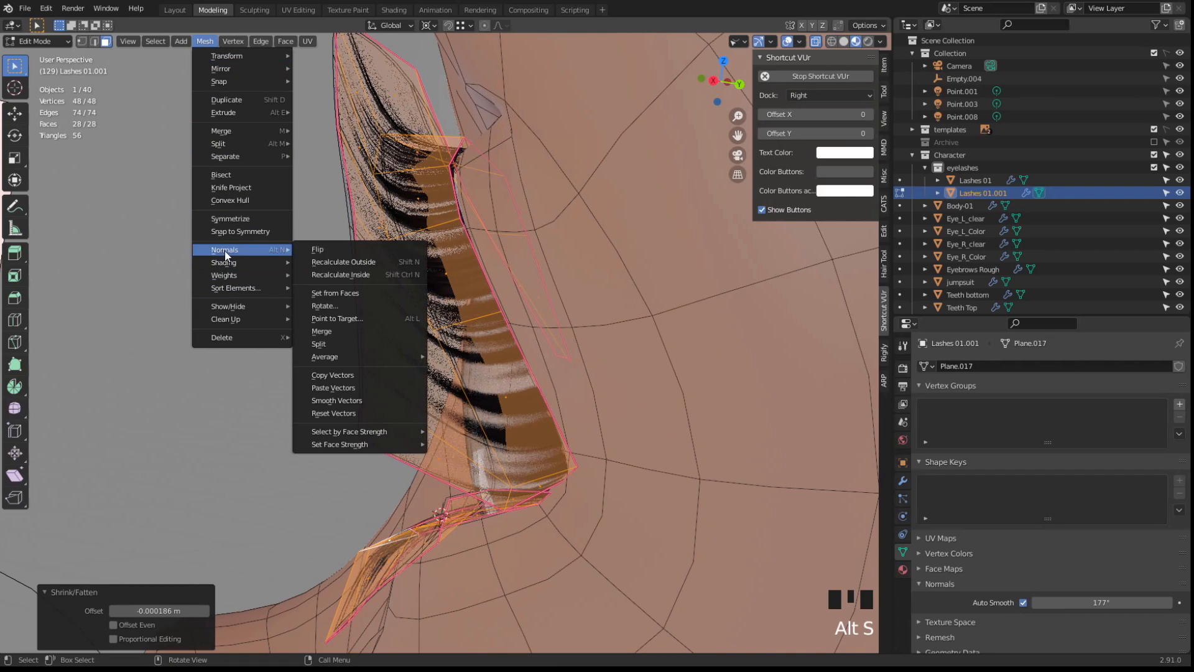
click(317, 250)
key(Tab)
scroll(268, 315, down, 3)
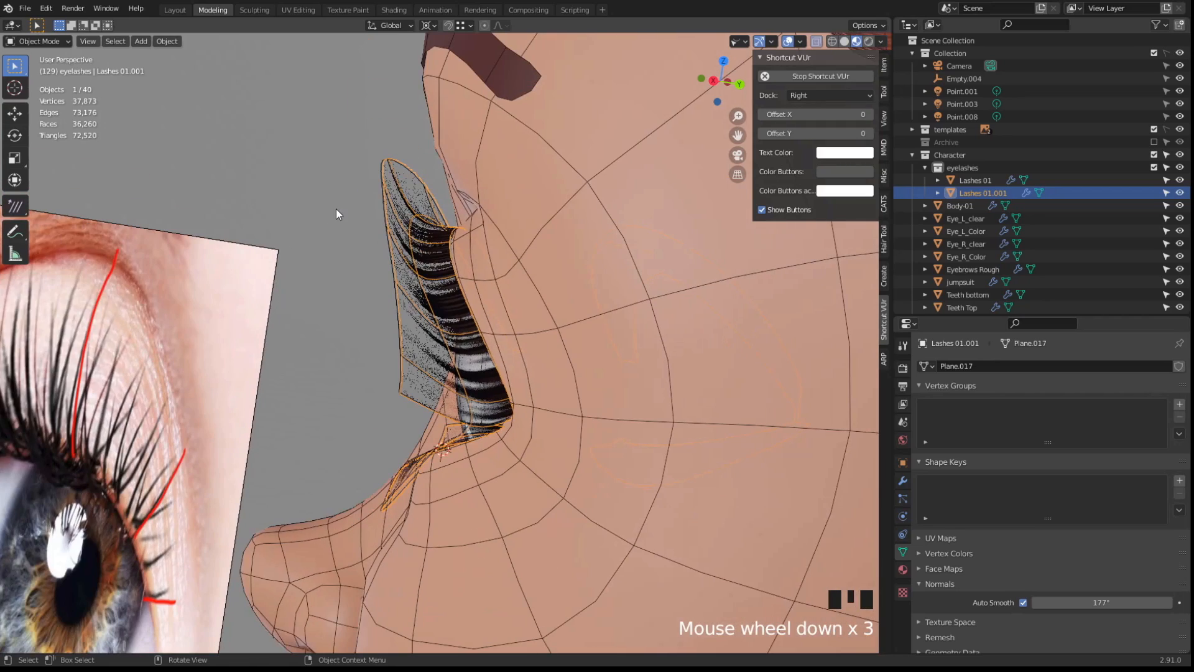
Check the lashes' normals with the Face Orientation overlay, turning it off again when done
click(800, 42)
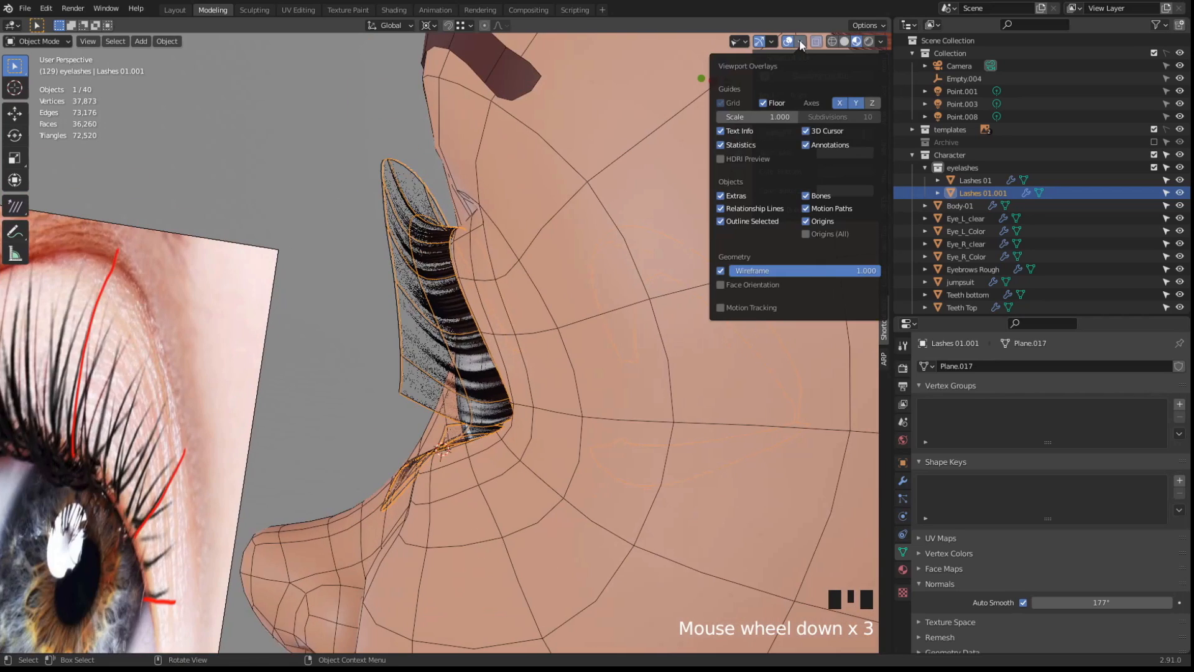
click(721, 284)
mouse_move(418, 266)
middle_down()
mouse_move(573, 283)
mouse_move(423, 278)
mouse_move(436, 273)
middle_up()
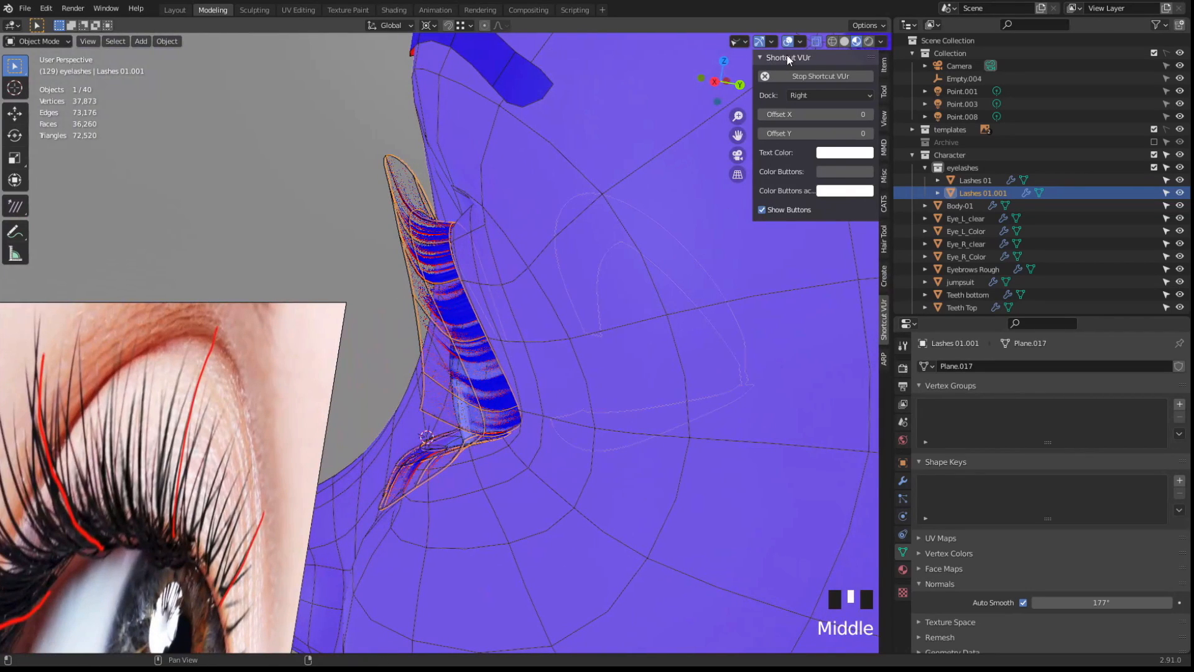
click(801, 41)
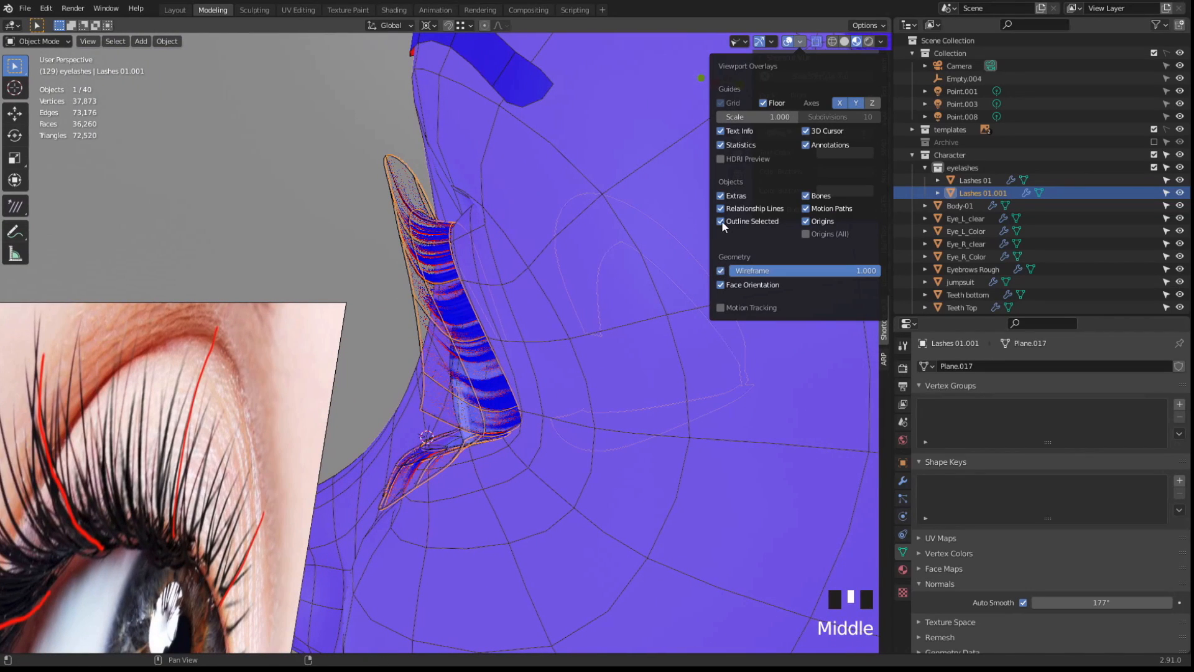
click(717, 285)
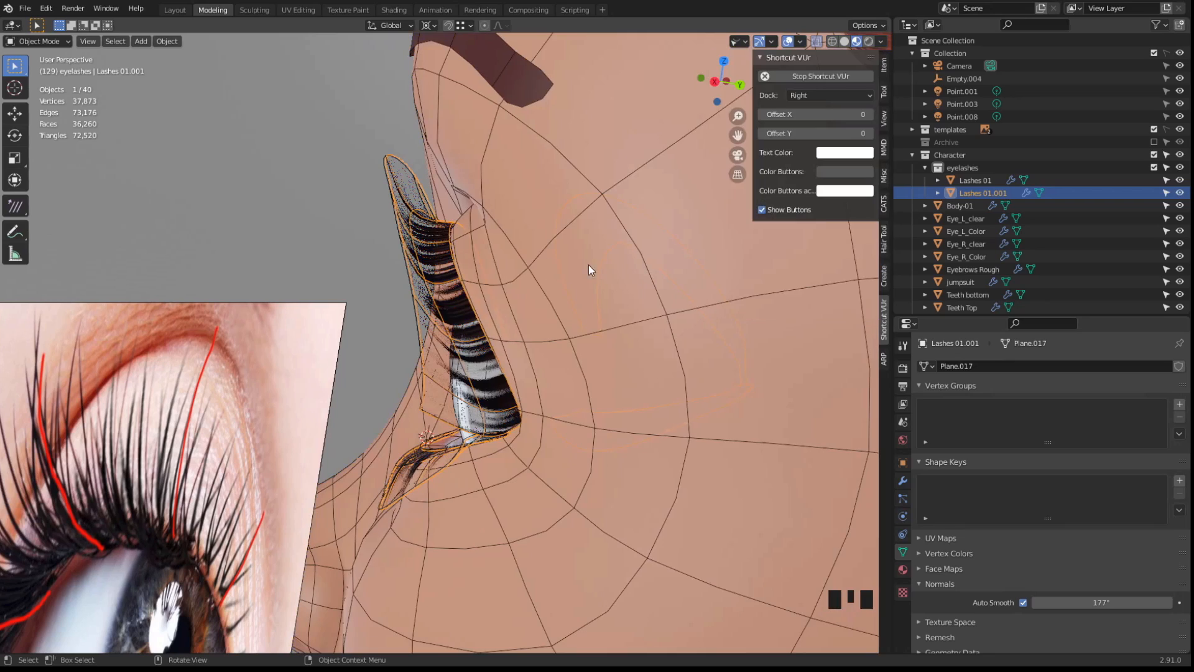
Rename the copied lash object "Lashes 01-flipped"
triple_click(986, 192)
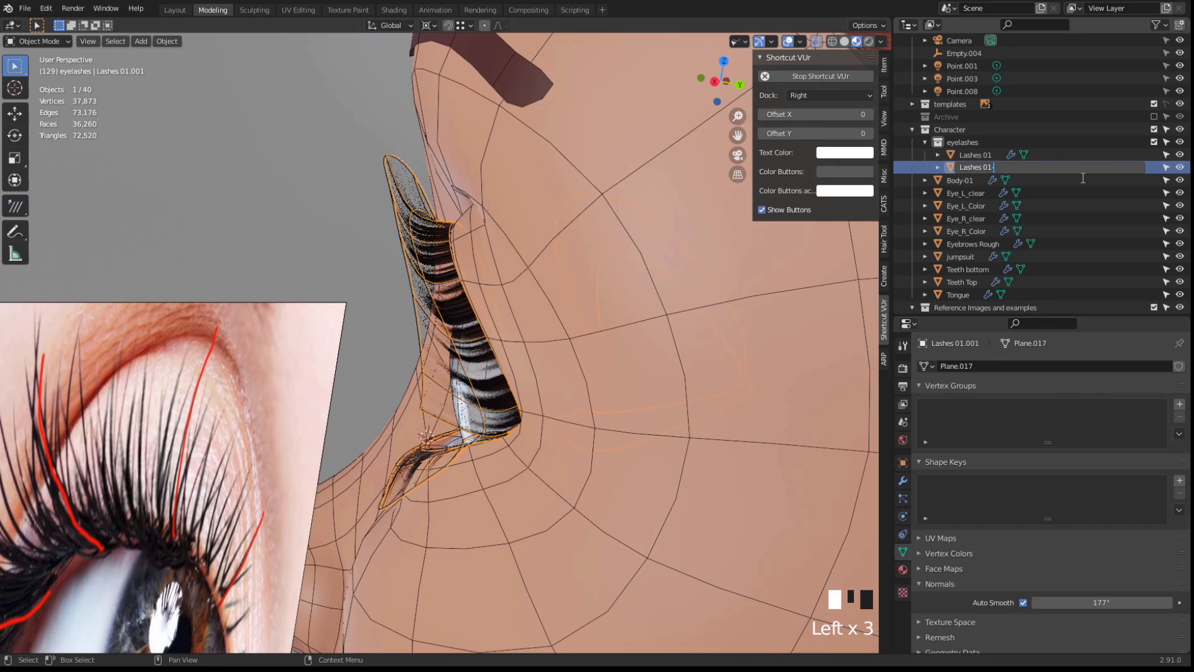
text(-flipped)
key(Return)
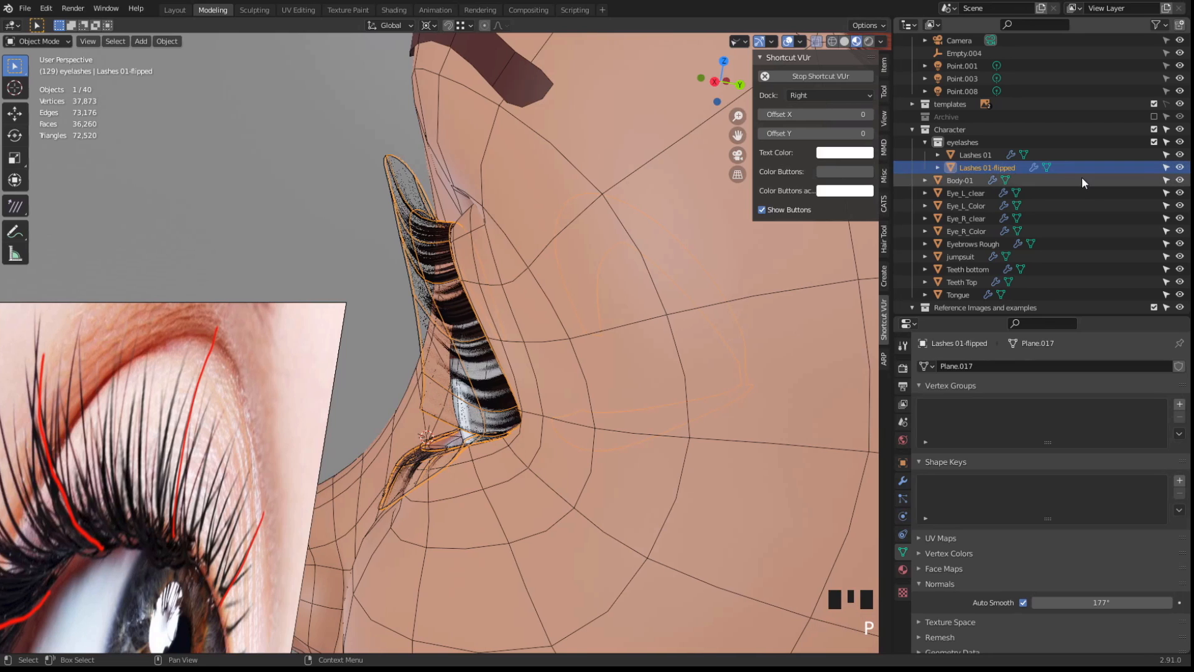
Check the doubled lashes with overlays hidden, then select Lashes 01 and duplicate it in place
scroll(700, 258, down, 3)
key(shift+alt+z)
middle_drag(285, 247, 560, 292)
scroll(372, 286, down, 2)
middle_drag(372, 287, 663, 237)
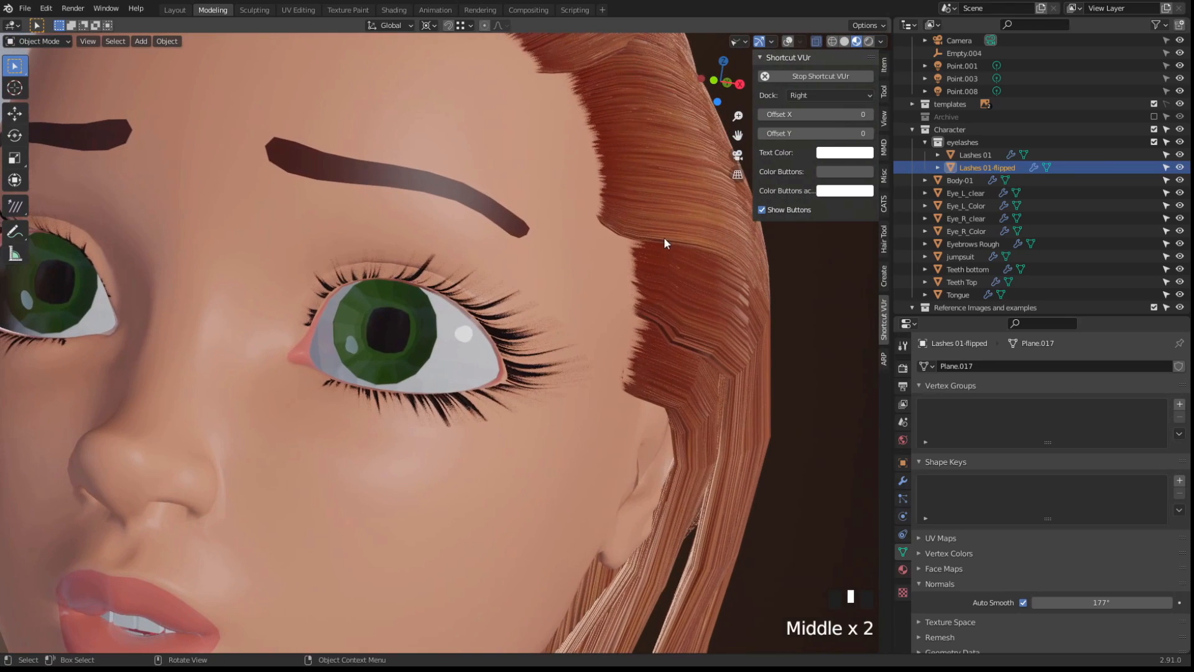
click(974, 155)
middle_drag(571, 234, 470, 337)
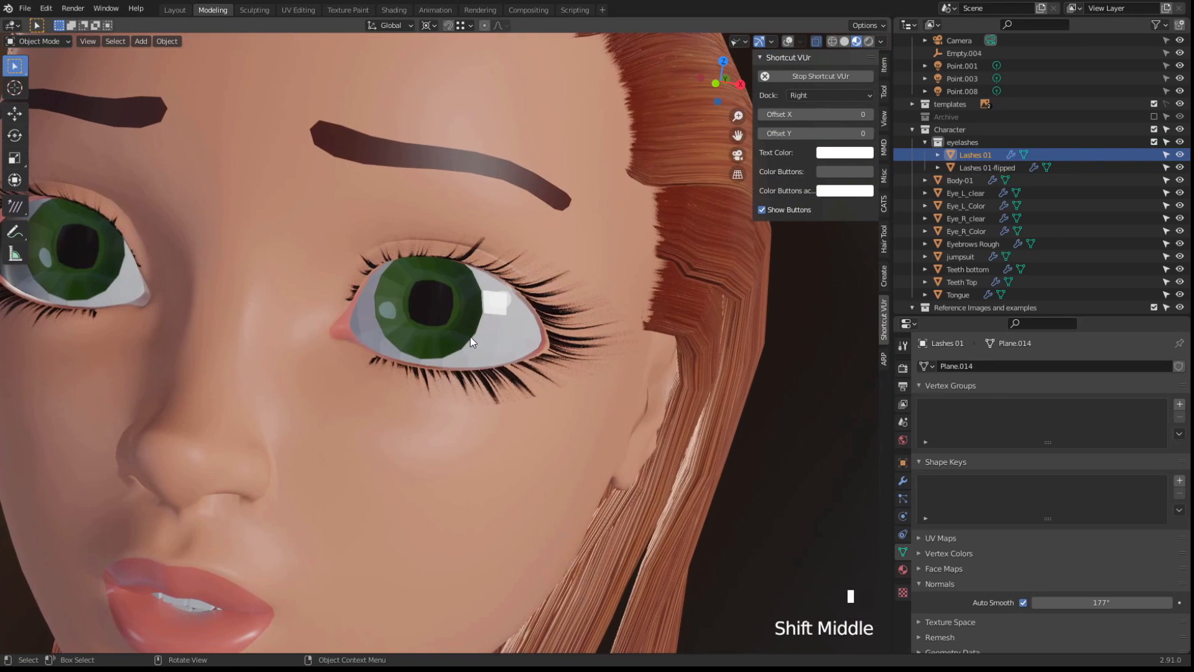
key(shift+d)
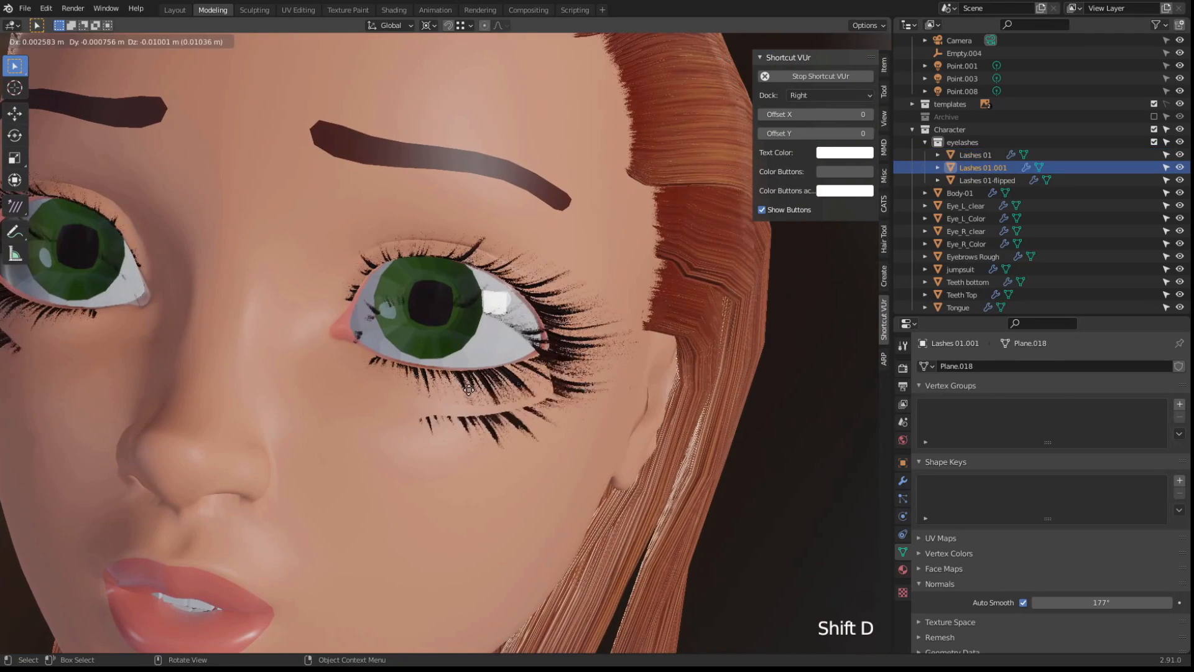
right_click(481, 391)
Edit the Lashes 01.001 copy, shifting the two faces at the inner end of its lower lashes
key(Tab)
middle_drag(510, 406, 307, 395)
scroll(479, 317, up, 2)
scroll(311, 436, up, 1)
mouse_move(353, 429)
middle_down()
mouse_move(300, 432)
mouse_move(352, 421)
middle_up()
scroll(360, 420, up, 1)
key(g)
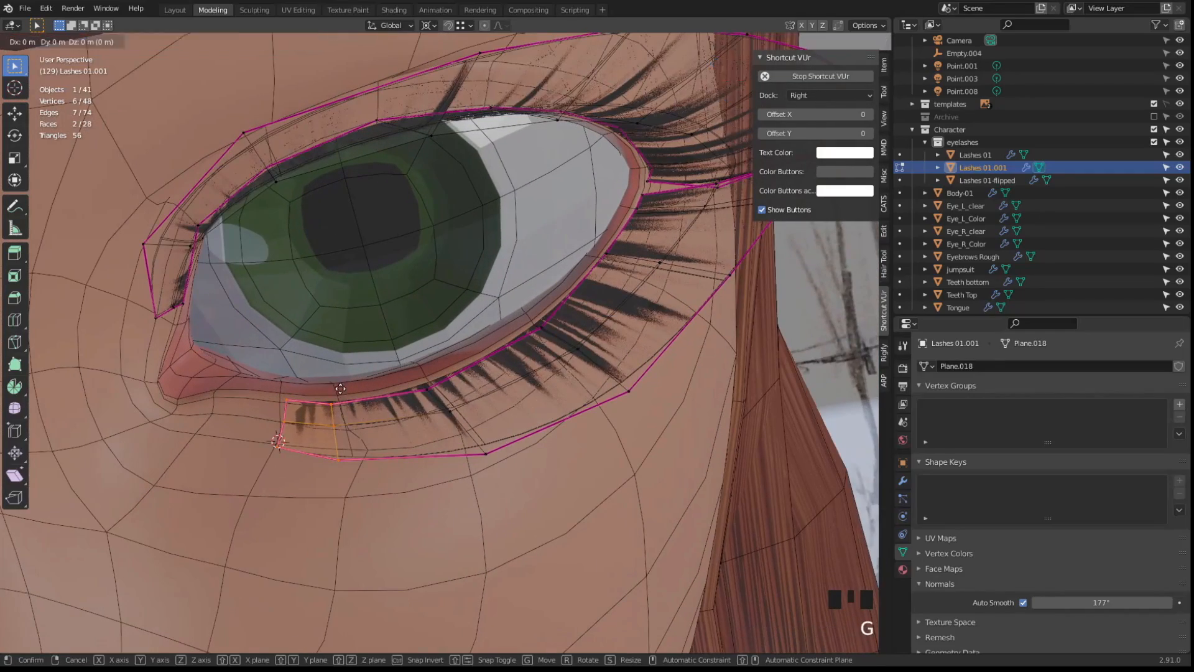
click(353, 389)
middle_drag(353, 388, 423, 429)
key(g)
click(371, 307)
Move the next cross edge of the lower lashes along the lid and reposition the outer-rim vertex below it
drag(411, 365, 453, 421)
middle_drag(453, 421, 406, 430)
key(g)
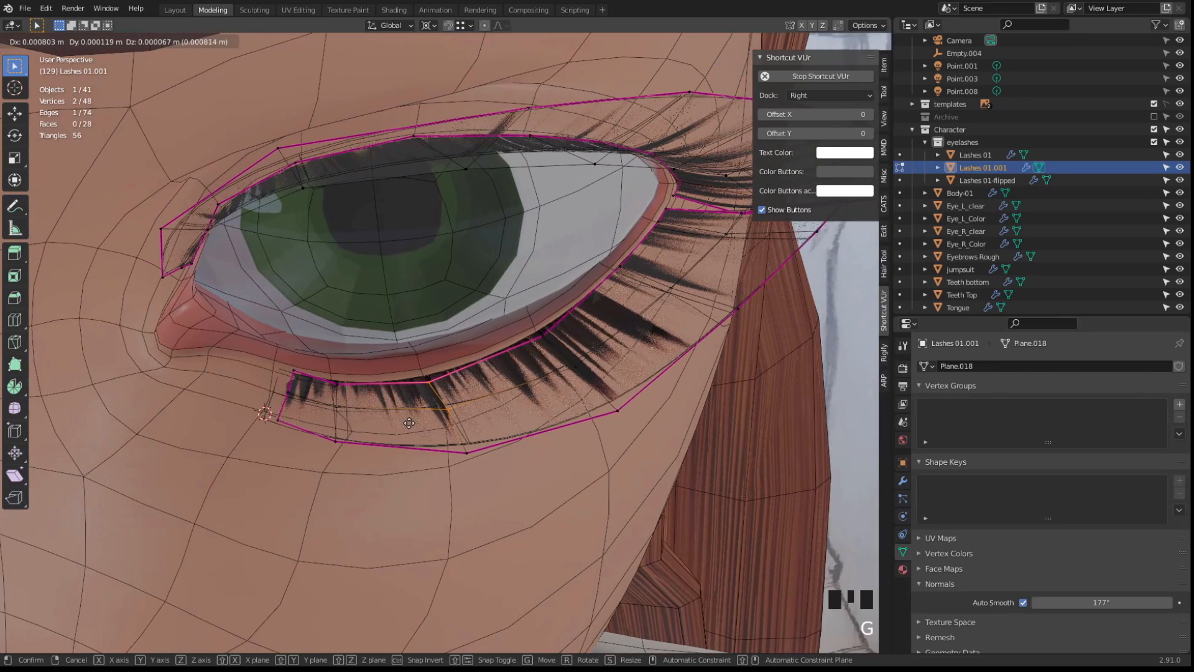
click(409, 423)
drag(449, 437, 493, 488)
middle_drag(493, 488, 471, 411)
key(g)
click(479, 411)
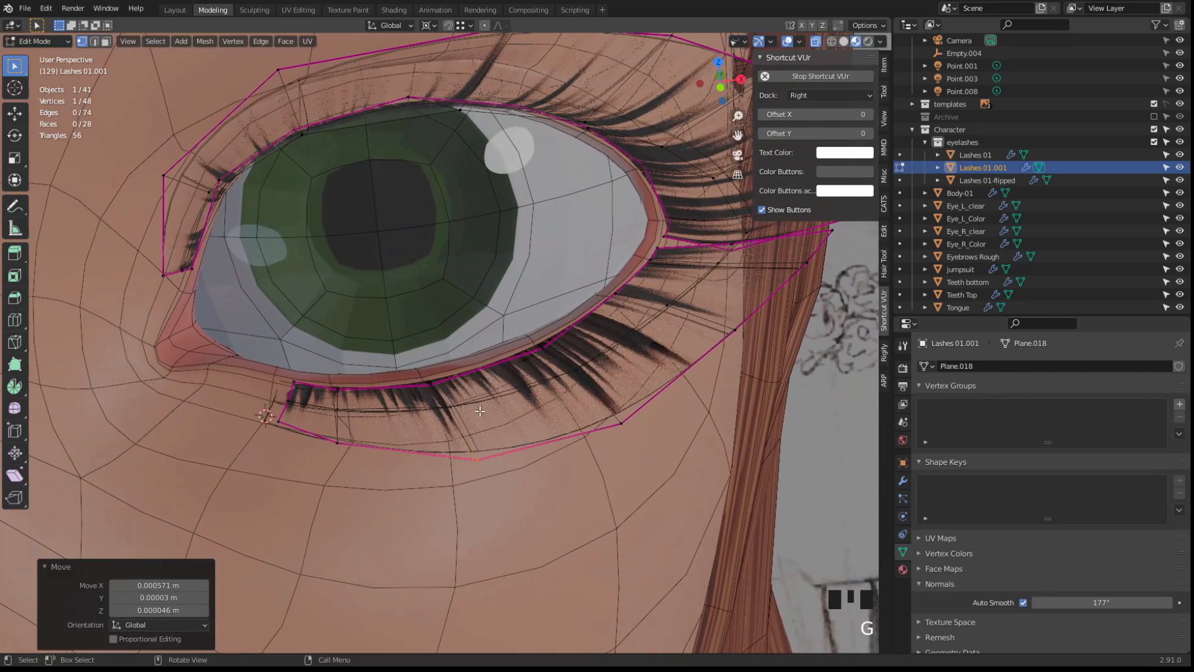
key(g)
click(469, 413)
Move two more outer-rim vertices of the lower lashes, one near the inner end and one past the middle, closer to the eye
drag(344, 425, 349, 422)
key(g)
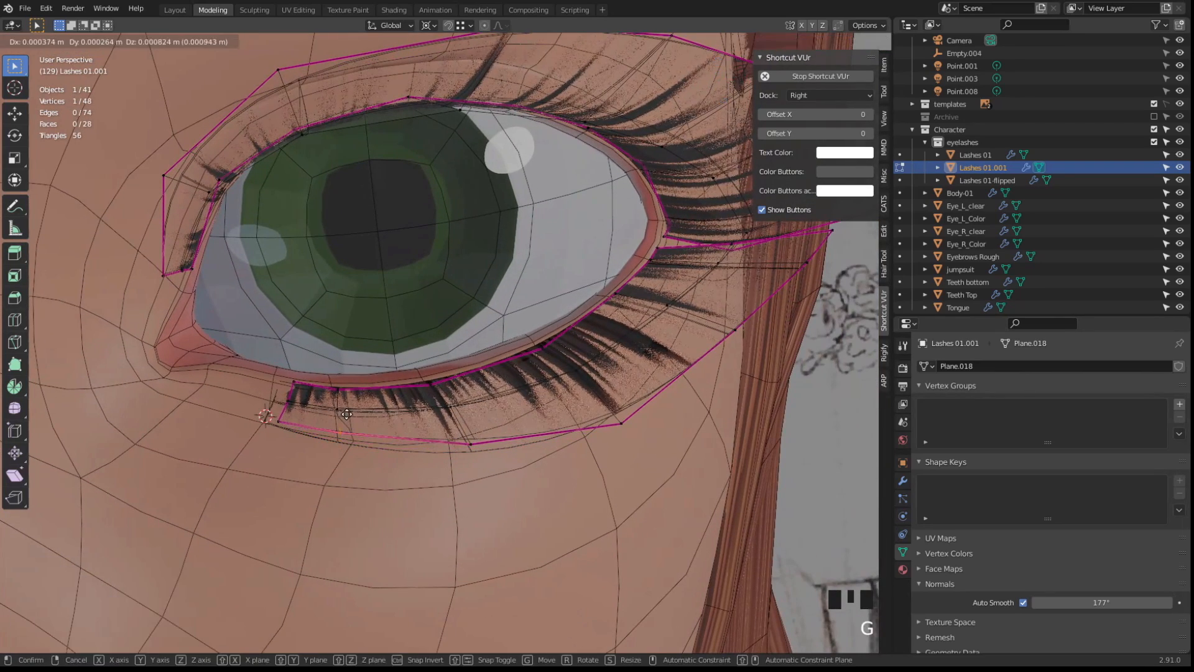
click(351, 410)
drag(656, 450, 575, 396)
key(g)
click(564, 382)
click(564, 382)
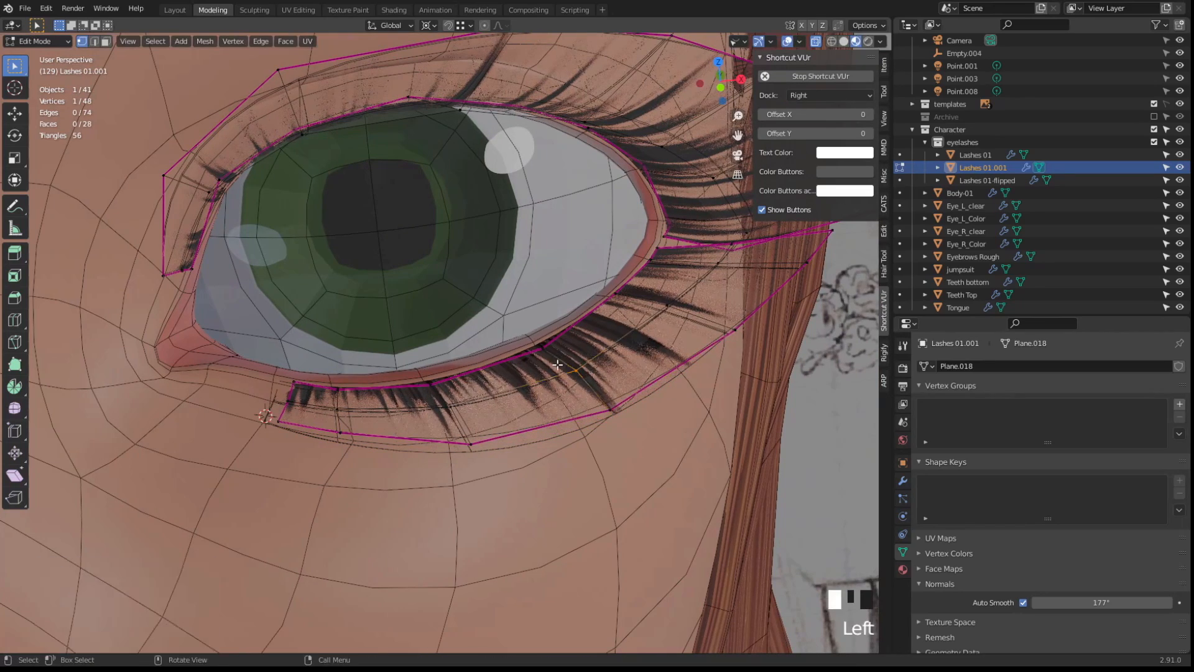
Slide the lower lashes' root edge beyond the iris toward the outer eye corner and adjust a rim vertex beside it
middle_drag(564, 382, 538, 384)
key(g)
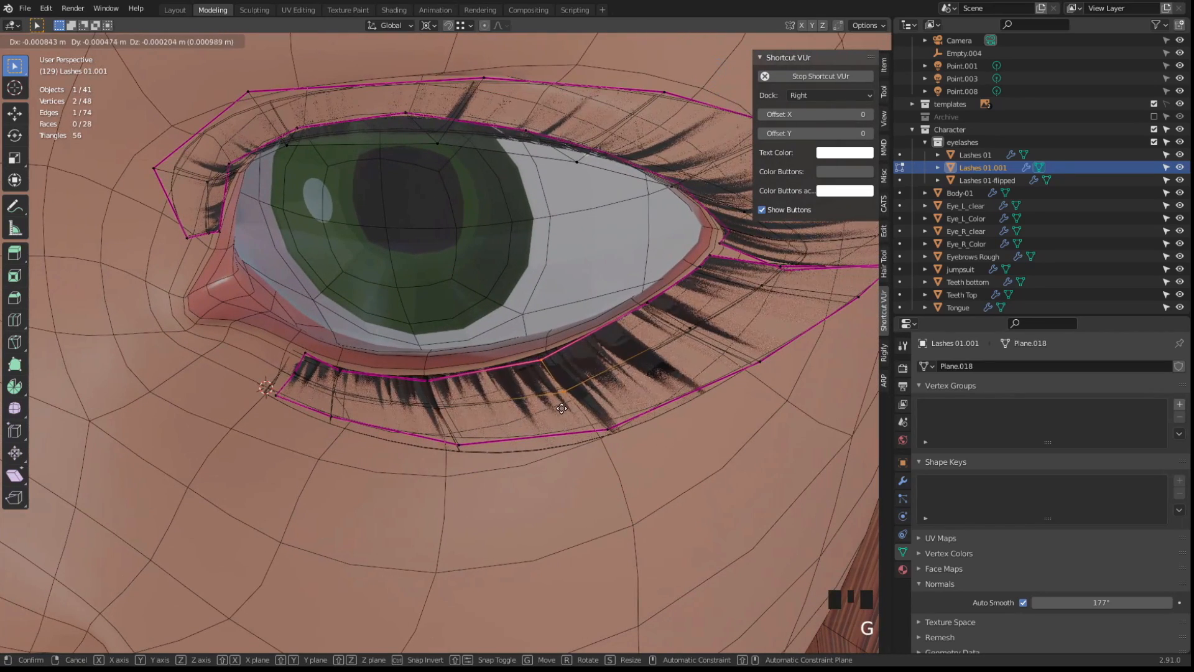
click(587, 401)
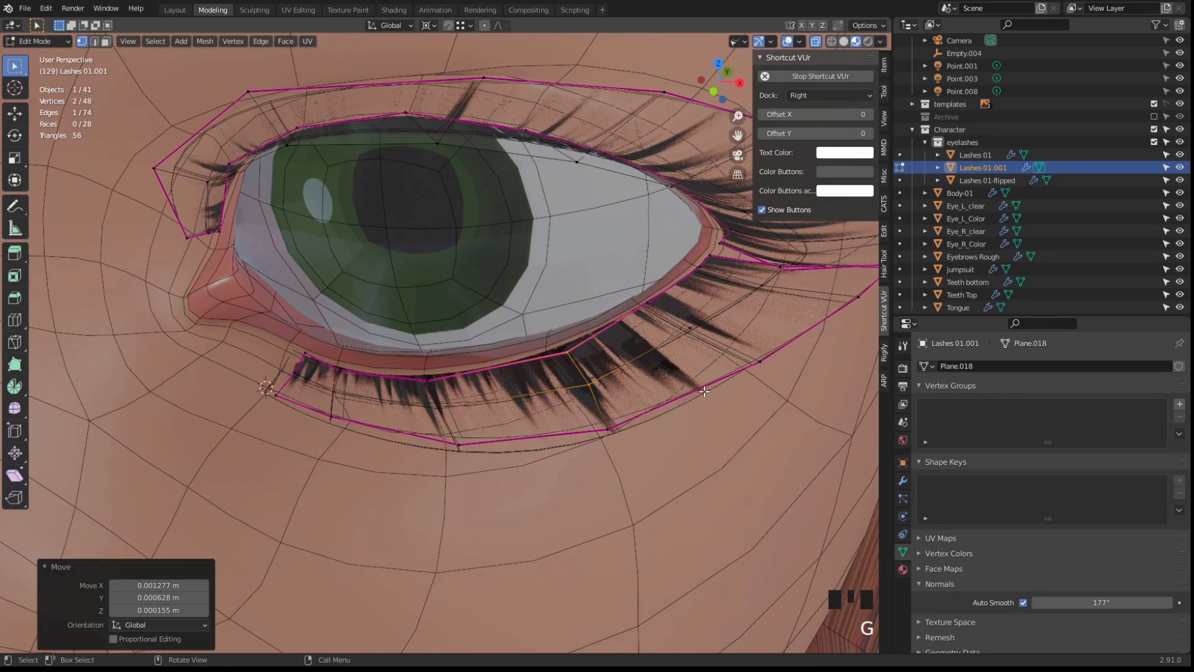
middle_drag(537, 393, 509, 405)
click(536, 401)
key(g)
click(530, 398)
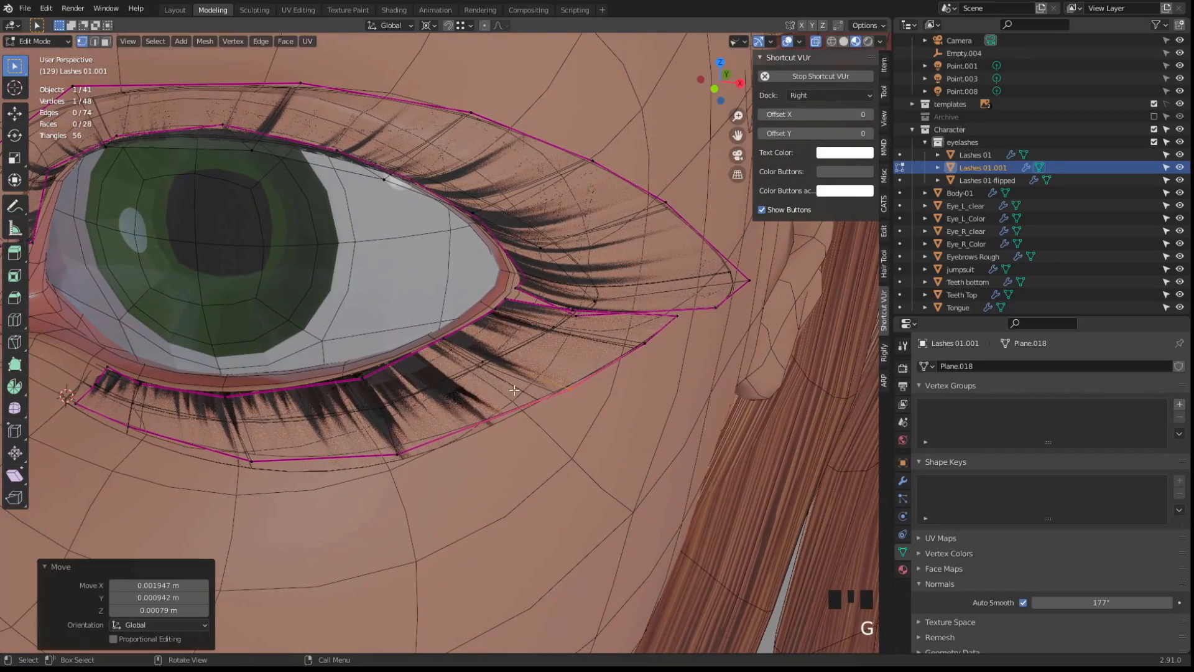
Reposition the middle-row and neighbouring vertices in the outer half of the lower lashes
click(476, 360)
key(g)
click(436, 332)
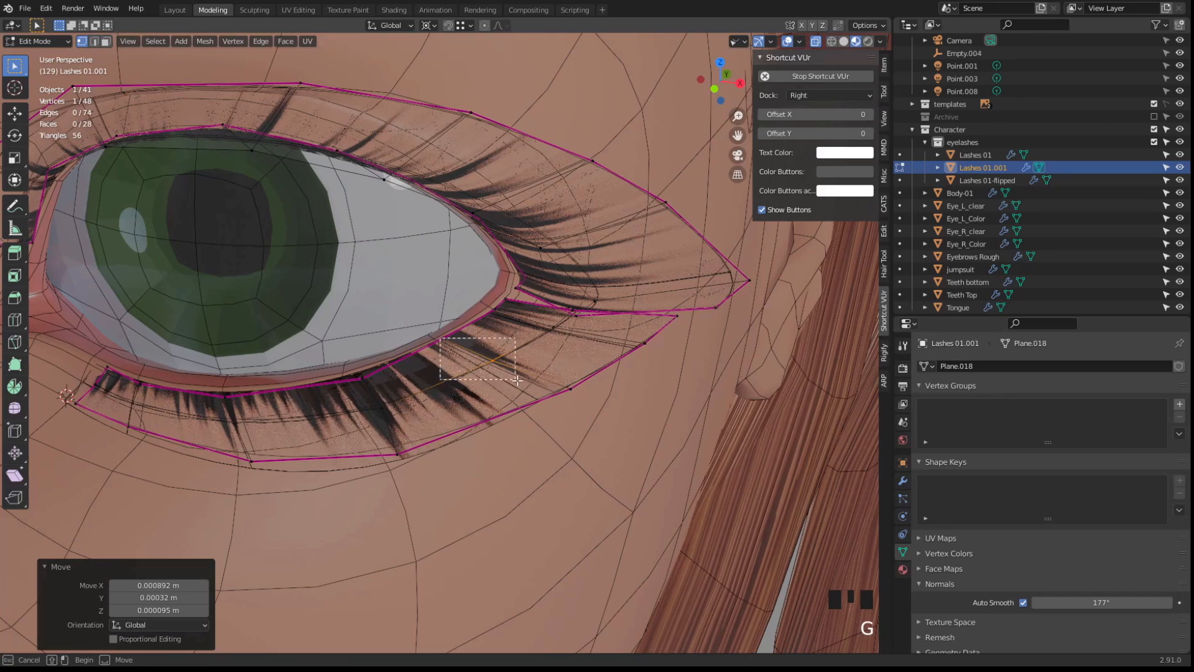
drag(517, 381, 607, 410)
key(g)
click(538, 372)
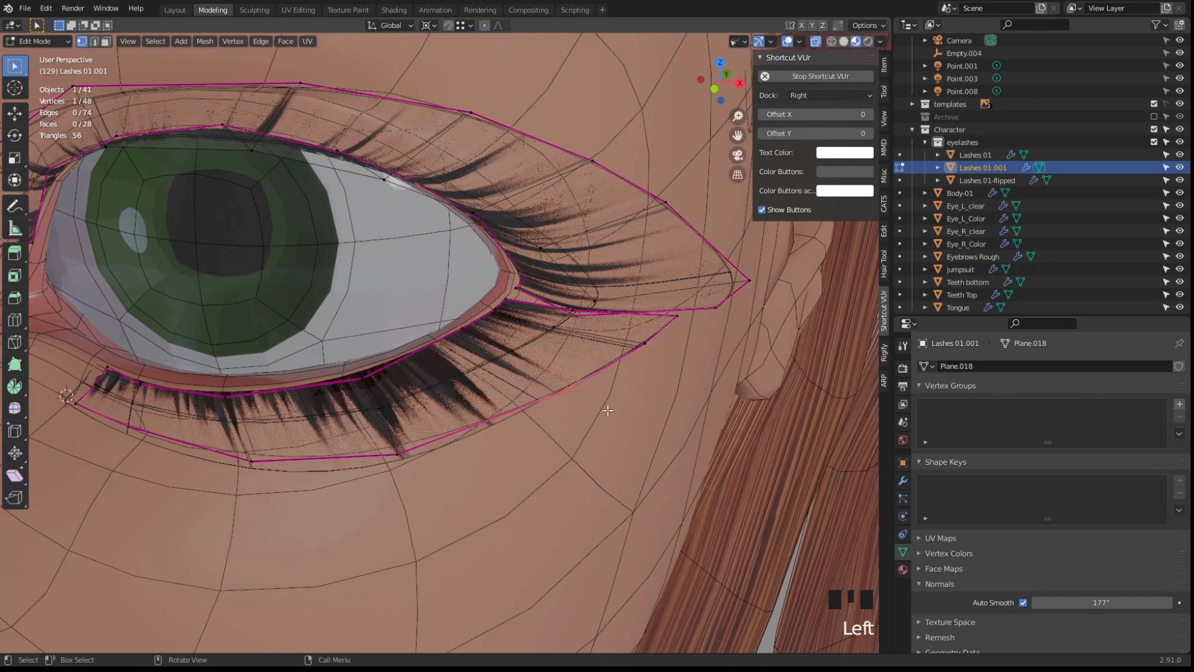
Move the outer-half rim vertex about 0.0011 m in X and adjust the lower lash vertices near the outer eye corner
key(g)
click(621, 396)
middle_drag(543, 324, 547, 300)
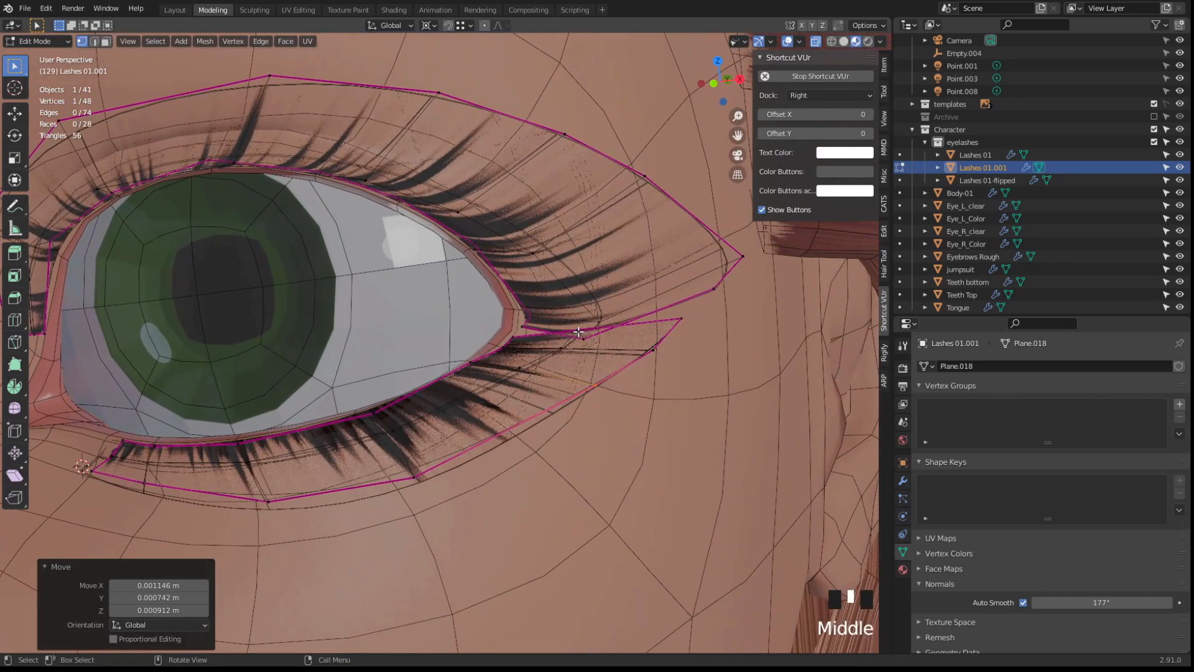
key(g)
click(546, 354)
click(692, 344)
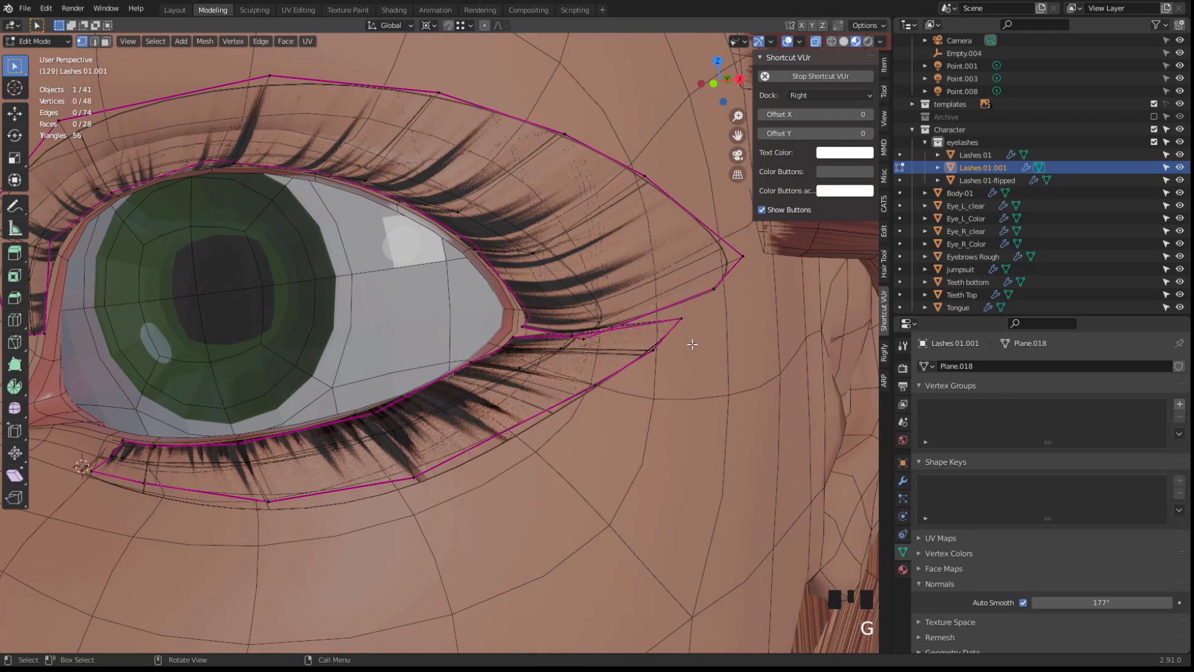
Reposition two outer-tip rim vertices of the lower lashes and a middle-row vertex near the outer eye corner
click(688, 317)
key(g)
click(686, 351)
click(658, 377)
key(g)
click(616, 405)
drag(578, 360, 580, 363)
key(g)
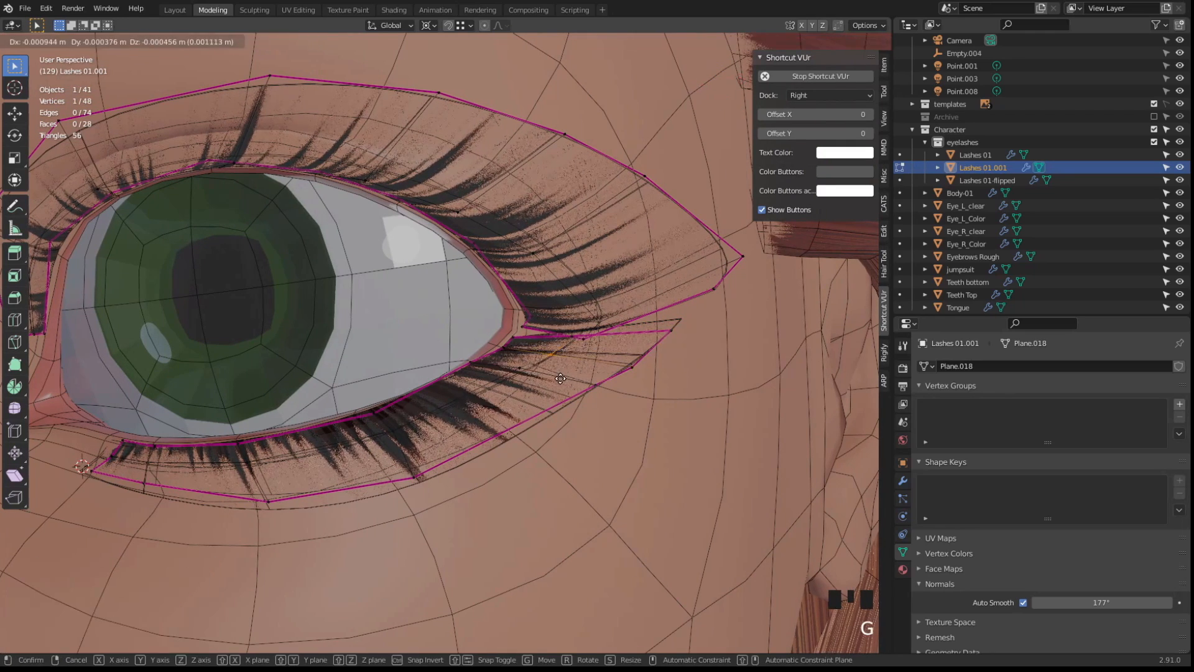
click(558, 373)
Move two middle-row vertices in the outer half of the lower lashes to even out the hair flow
key(shift+alt+z)
middle_drag(489, 409, 451, 421)
key(shift+alt+z)
key(g)
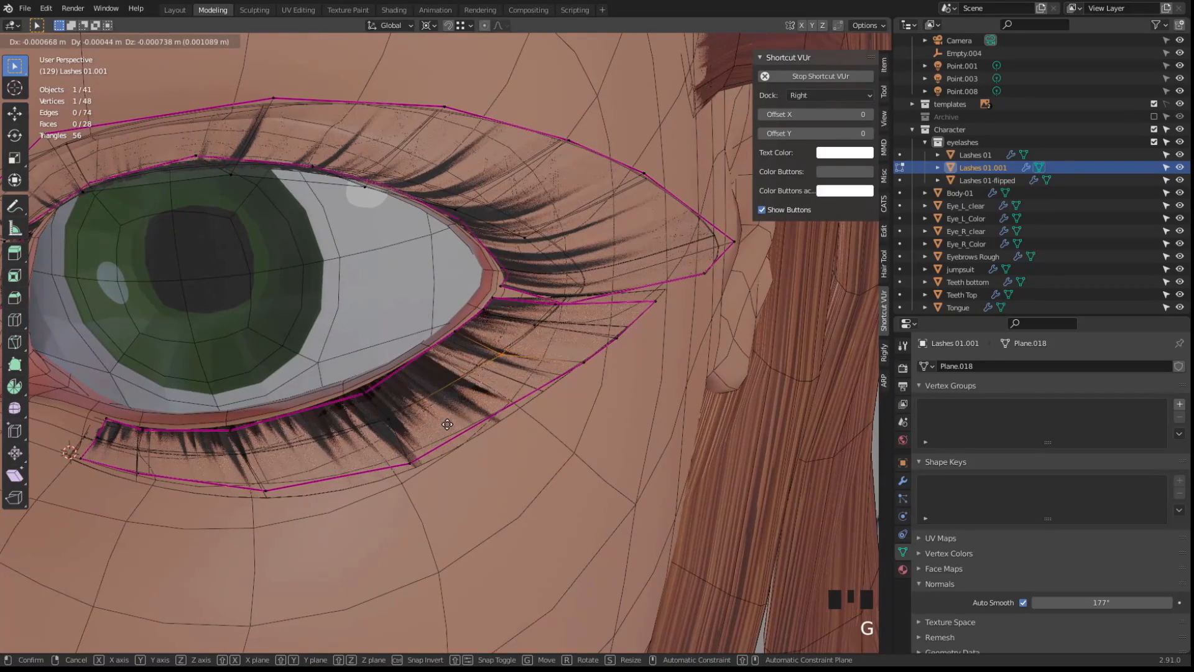
click(451, 421)
drag(446, 312, 481, 348)
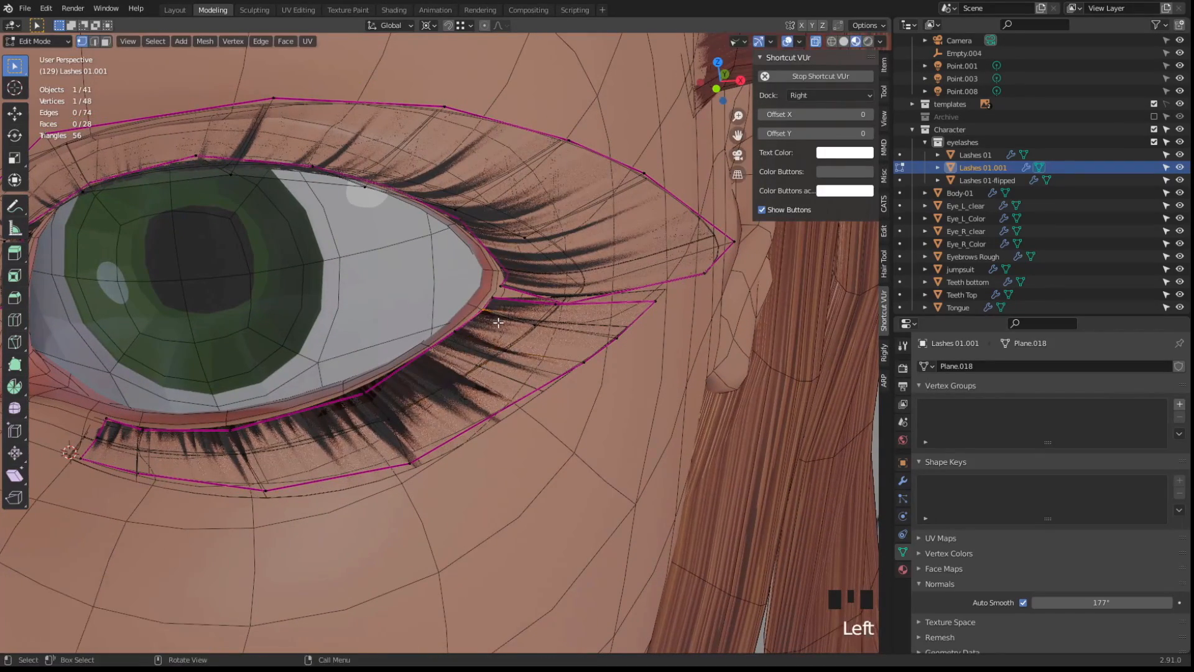
key(g)
click(478, 344)
Move the lower lashes' outer rim vertices together about -0.0005 m in X, 0.0011 m in Y and -0.0015 m in Z
key(shift+alt+z)
scroll(436, 357, down, 3)
middle_drag(402, 374, 501, 442)
key(shift+alt+z)
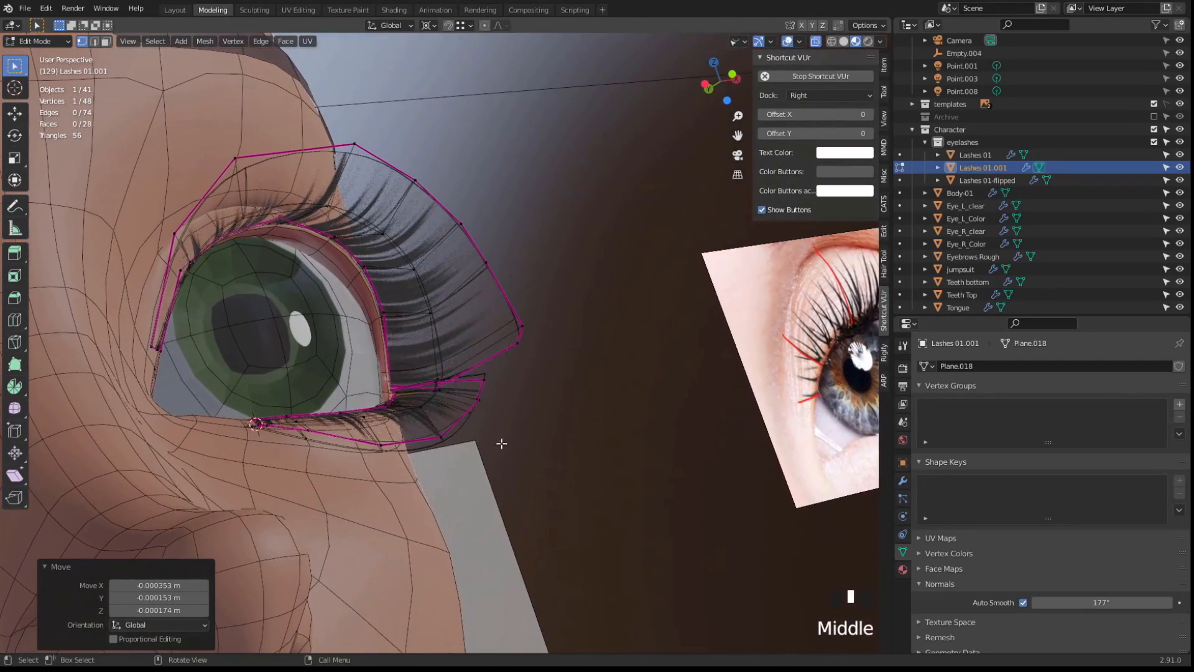
drag(465, 374, 464, 375)
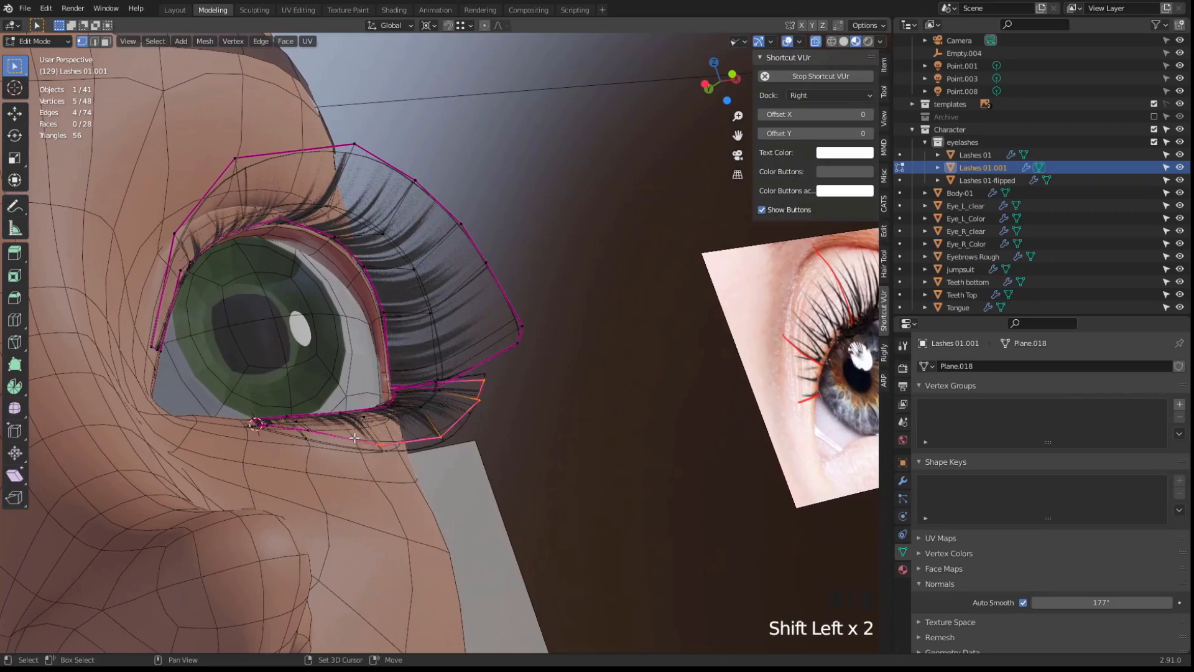
shift+drag(302, 429, 301, 429)
middle_drag(429, 398, 285, 348)
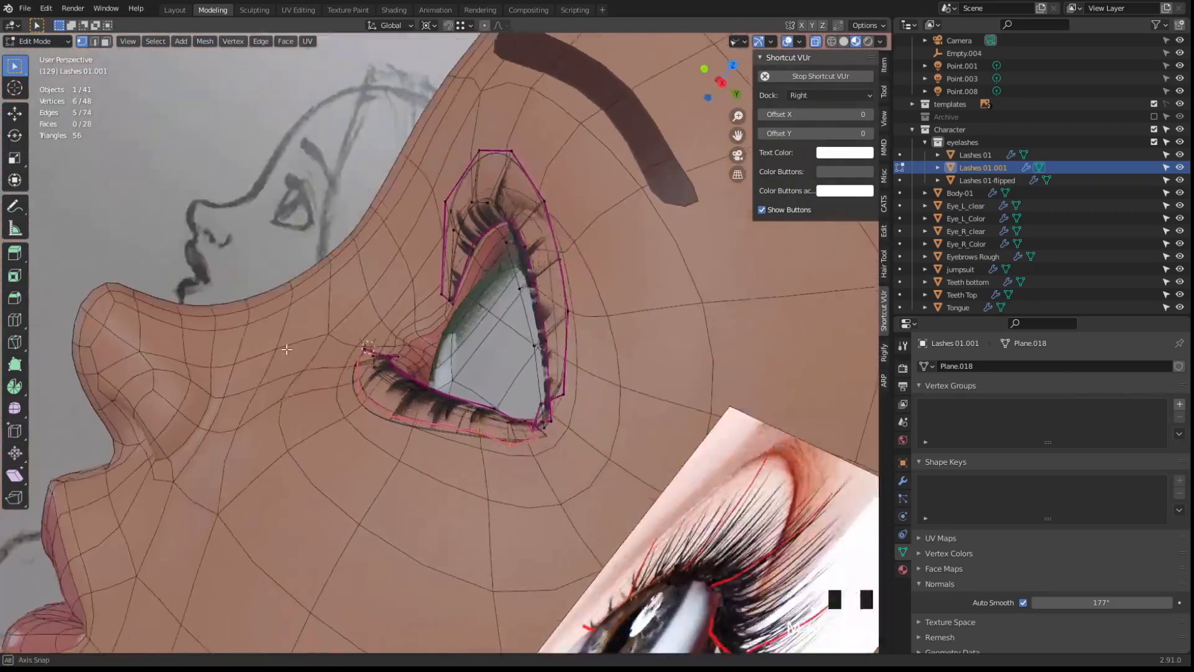
middle_drag(398, 349, 388, 393)
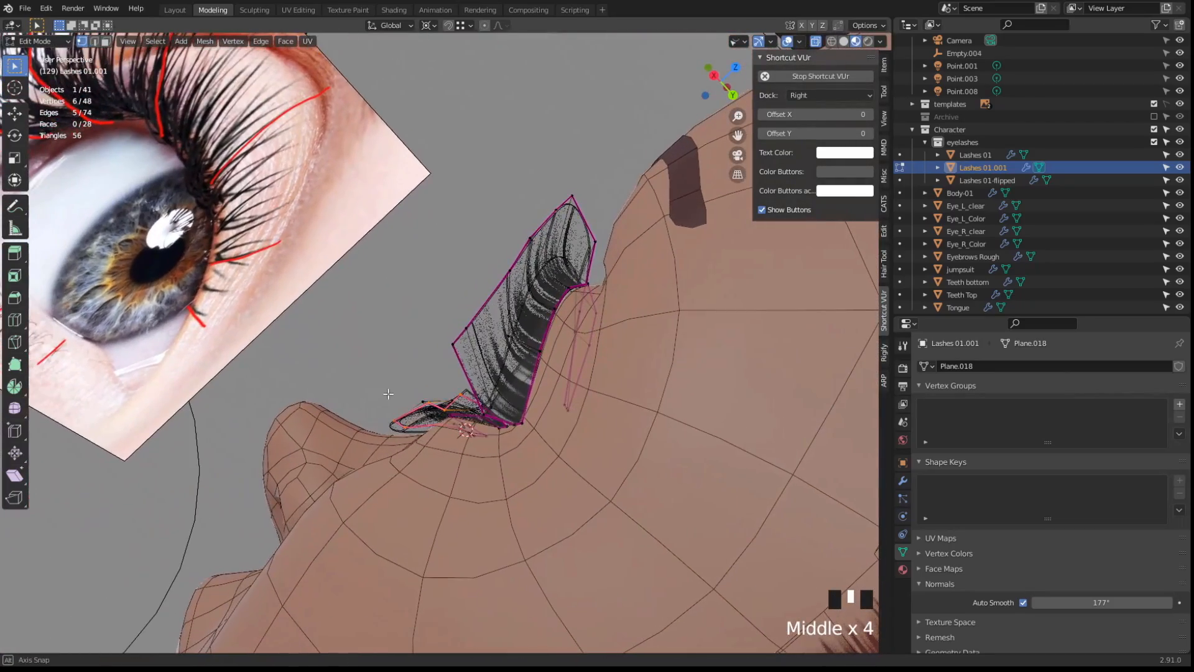
key(g)
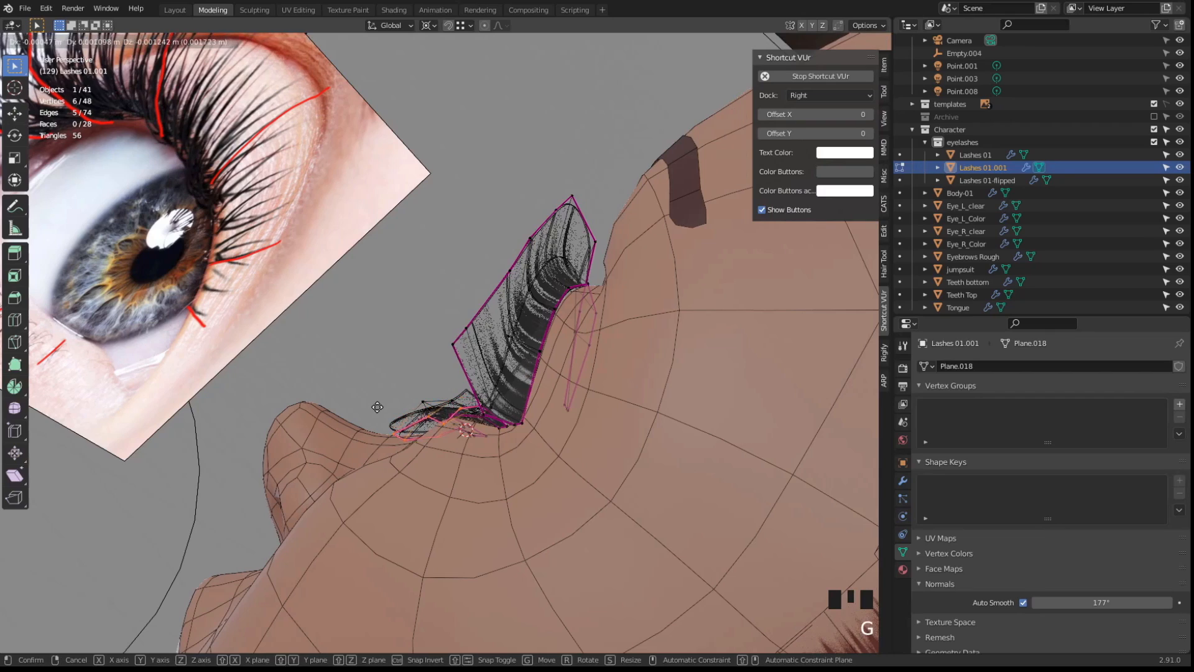
click(375, 409)
Lower the lower lashes' middle edge loop by about 0.001 m to curve the lashes
middle_drag(378, 411, 454, 482)
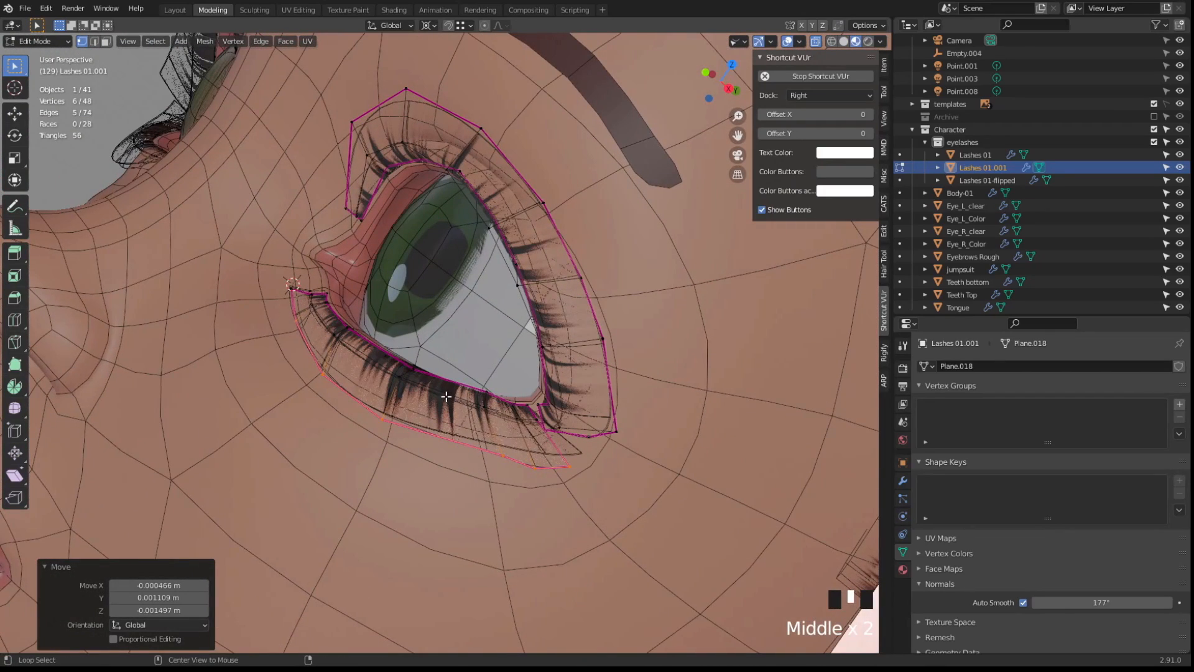
alt+click(446, 396)
middle_drag(445, 396, 352, 361)
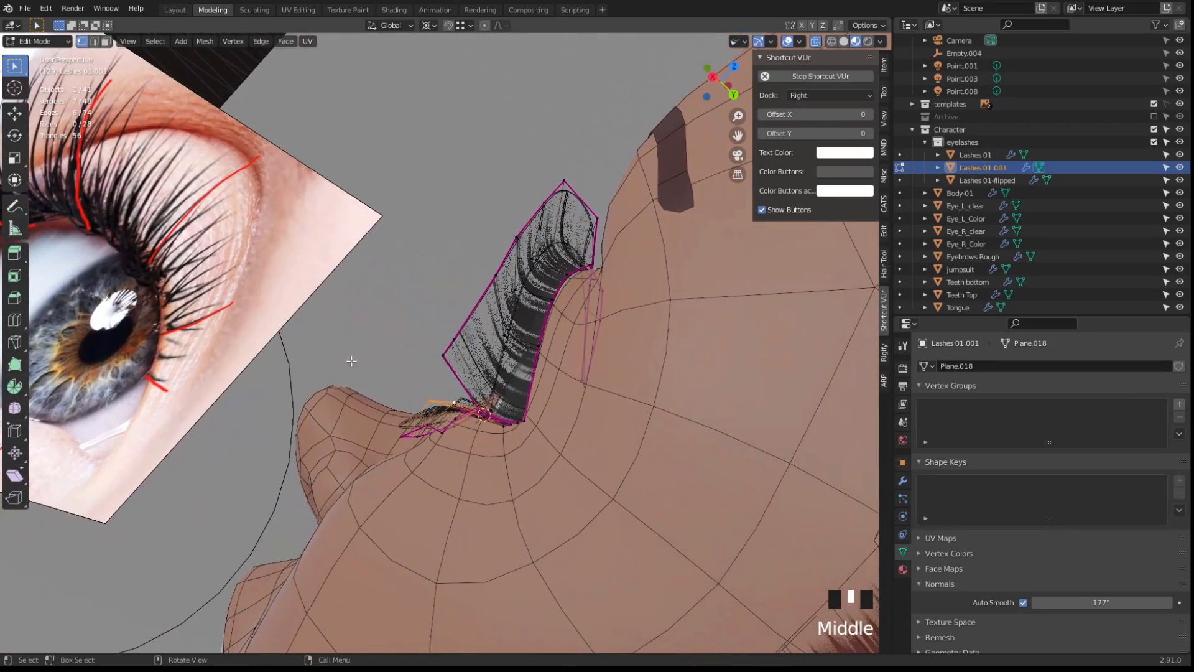
key(g)
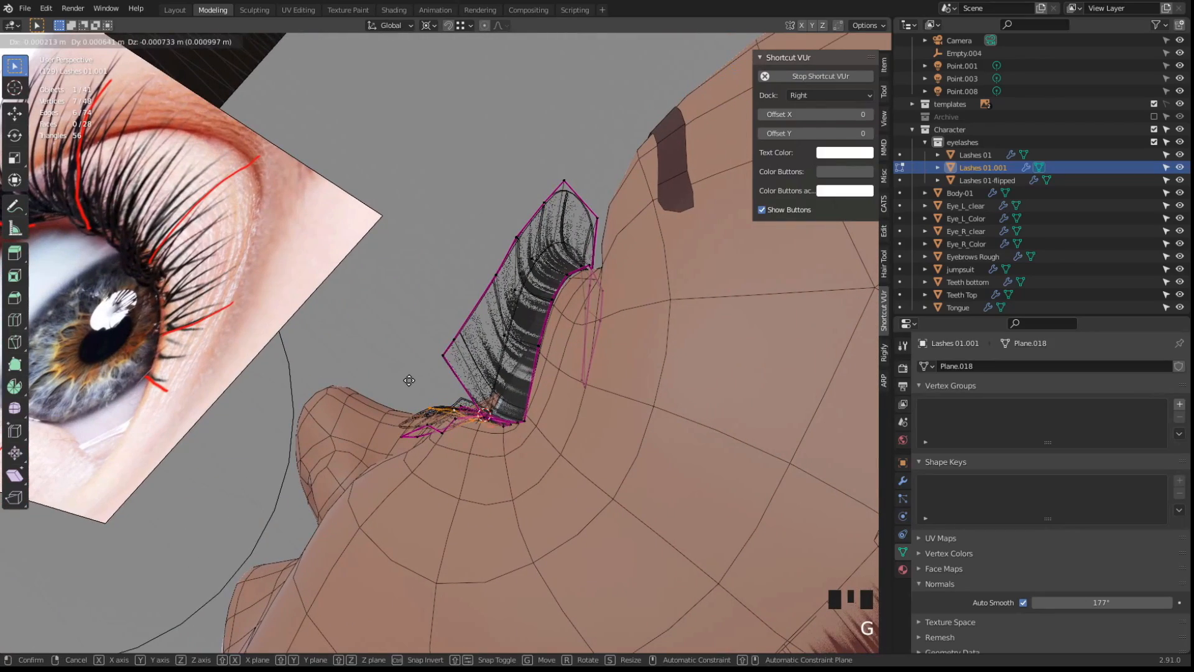
click(409, 380)
middle_drag(409, 380, 437, 383)
scroll(483, 392, down, 2)
scroll(448, 451, down, 1)
key(shift+alt+z)
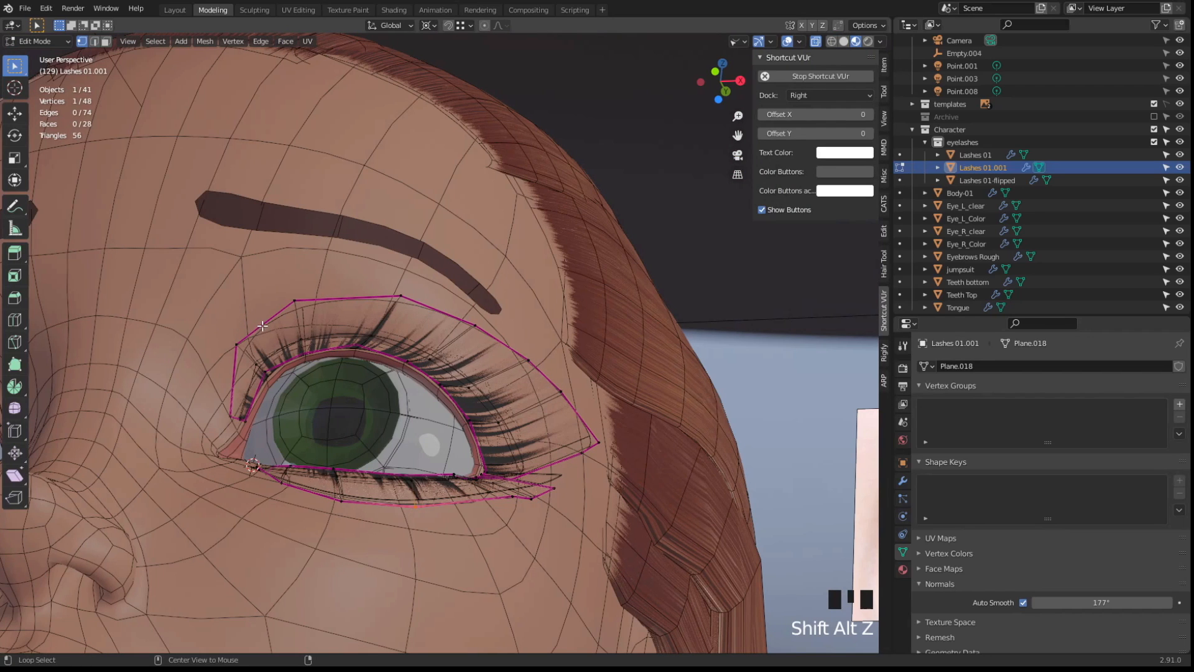
Shift the upper lashes' outer rim loop, and move it about 0.0016 m further in X without its innermost vertex
middle_drag(370, 406, 467, 297)
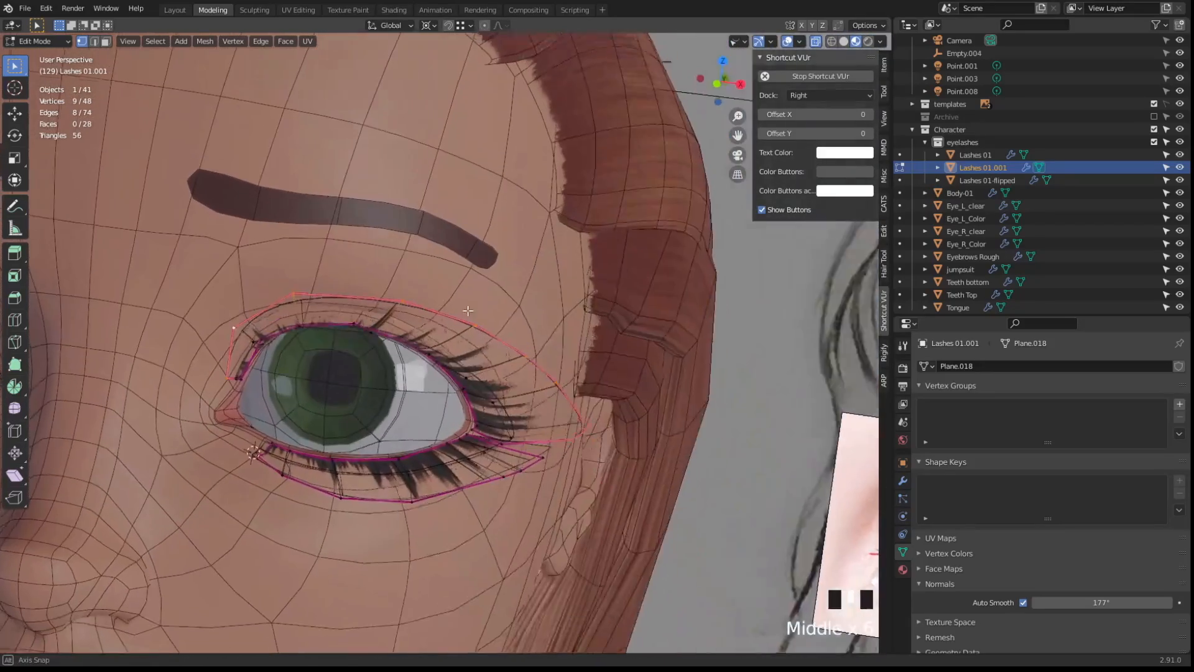
key(f)
key(ctrl+z)
middle_drag(449, 379, 498, 376)
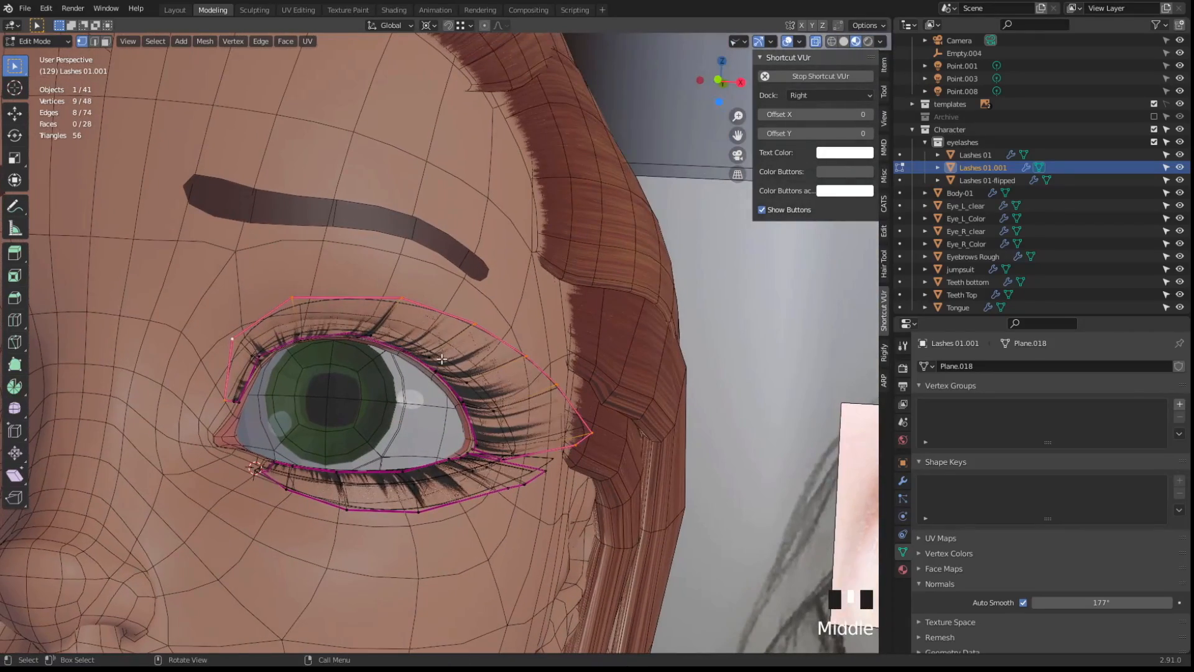
key(g)
click(454, 359)
shift+click(244, 407)
middle_drag(247, 408, 304, 428)
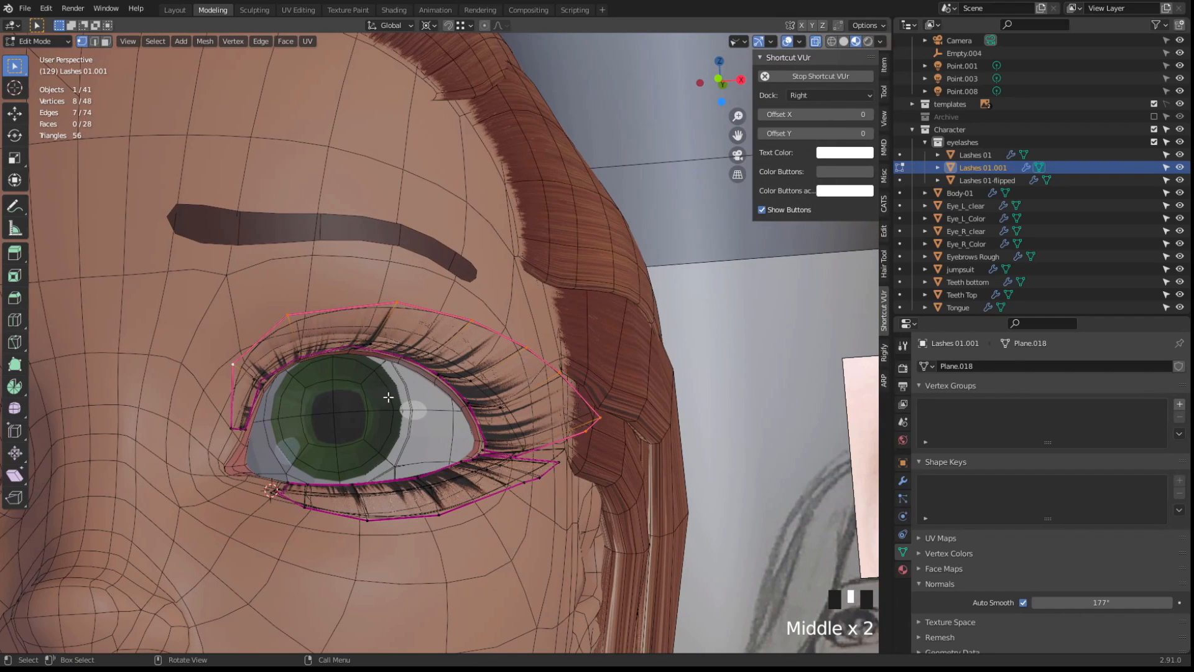
key(g)
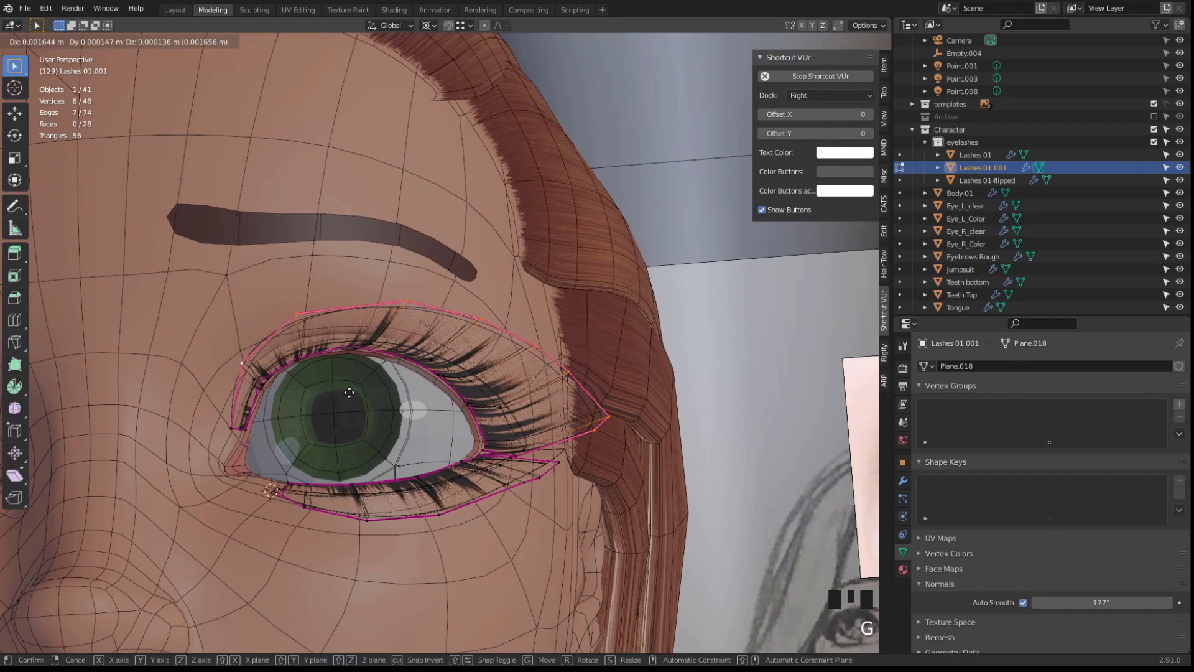
click(350, 392)
Reposition the upper lashes' rim vertex and end vertices near the inner eye corner
middle_drag(339, 393, 317, 380)
click(241, 361)
key(g)
click(248, 352)
drag(211, 406, 238, 437)
key(g)
click(256, 405)
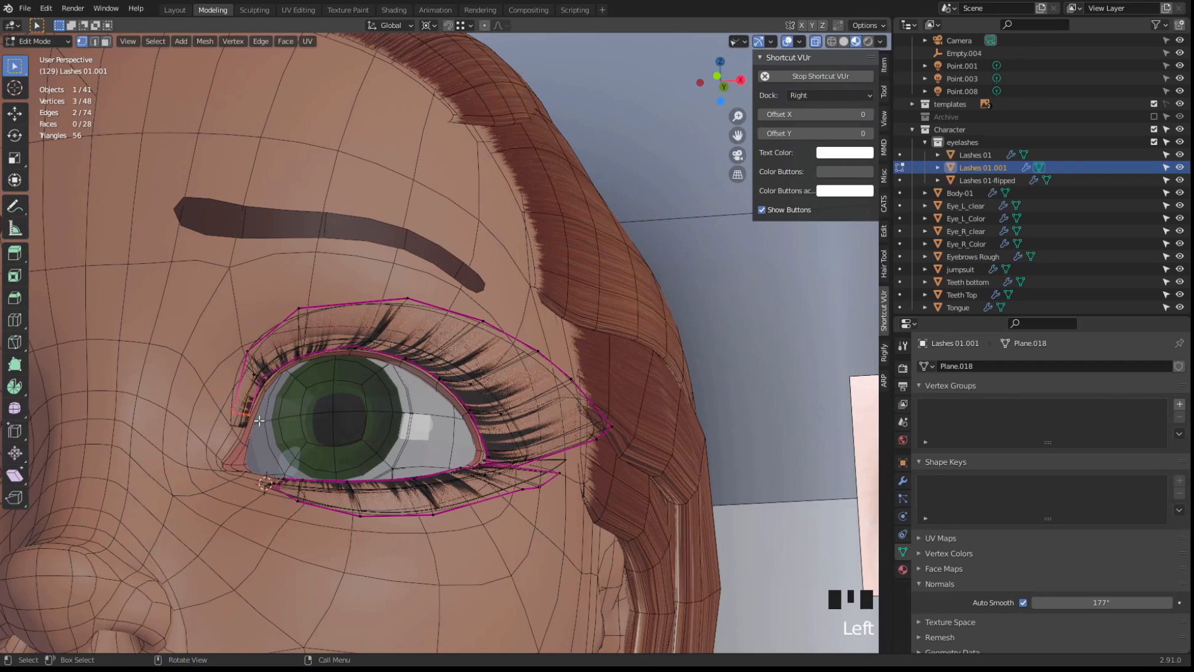
Adjust two rim vertices of the upper lashes, one above the iris and one above the inner half
middle_drag(485, 380, 521, 366)
click(457, 324)
key(g)
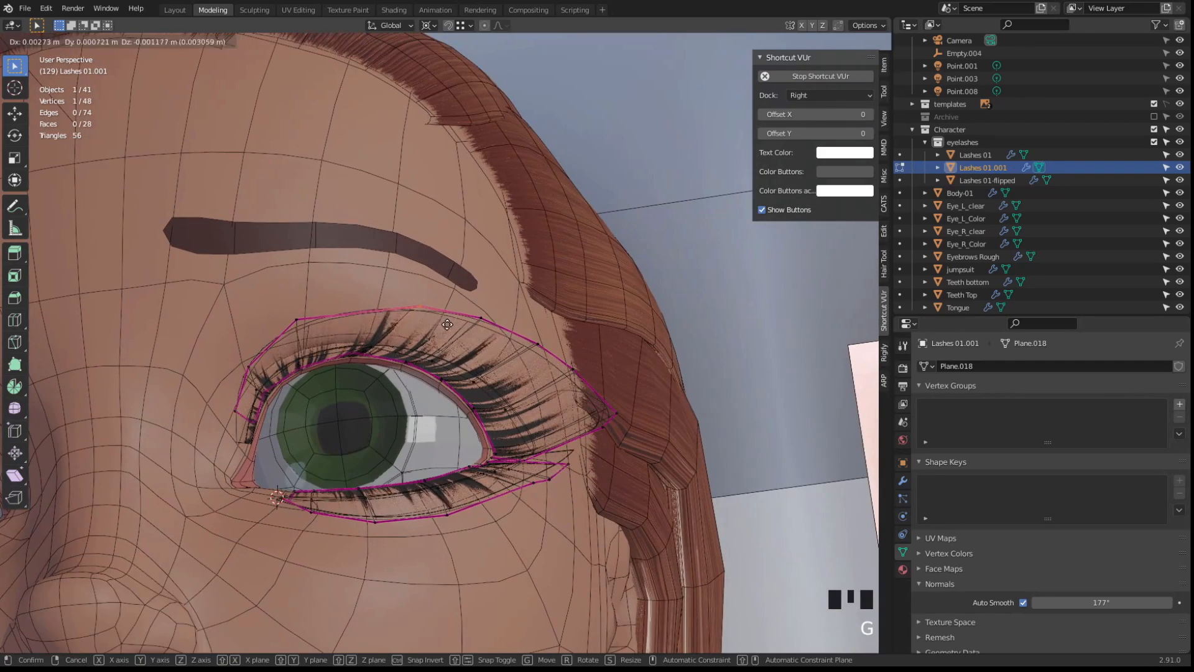
click(447, 326)
click(287, 307)
key(g)
click(294, 305)
Reposition an outer-half rim vertex of the upper lashes and adjust the vertices near the outer eye corner
middle_drag(277, 382, 301, 393)
click(622, 412)
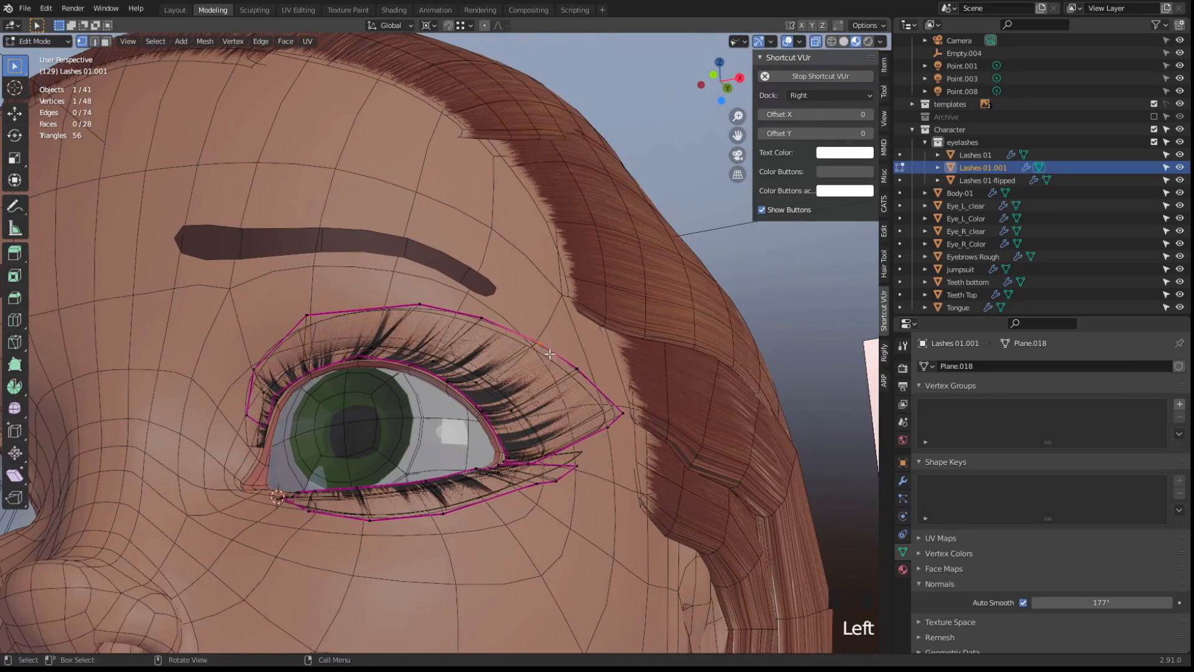
key(g)
click(648, 465)
scroll(668, 457, up, 1)
middle_drag(641, 463, 663, 457)
click(549, 465)
key(g)
click(559, 481)
key(g)
click(567, 485)
Slide an outer-half vertex of the upper lashes about 0.0006 m in X and check the lashes without overlays
middle_drag(565, 463, 513, 483)
click(488, 424)
key(g)
click(497, 429)
middle_drag(496, 429, 501, 439)
key(g)
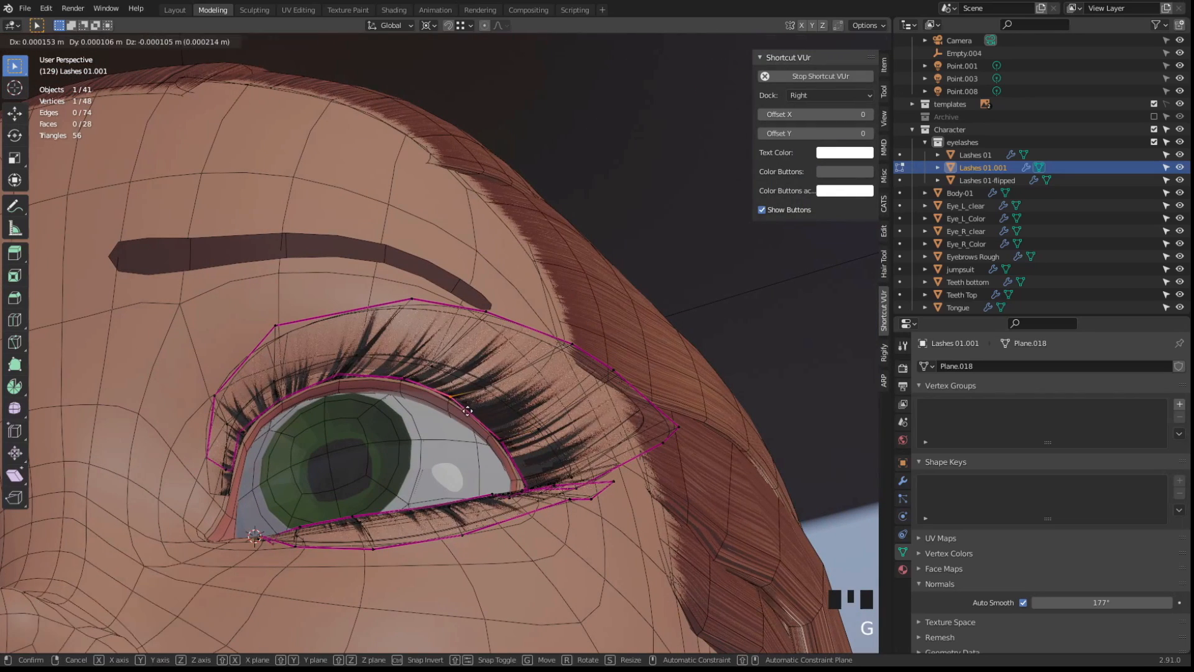
click(512, 438)
key(shift+alt+z)
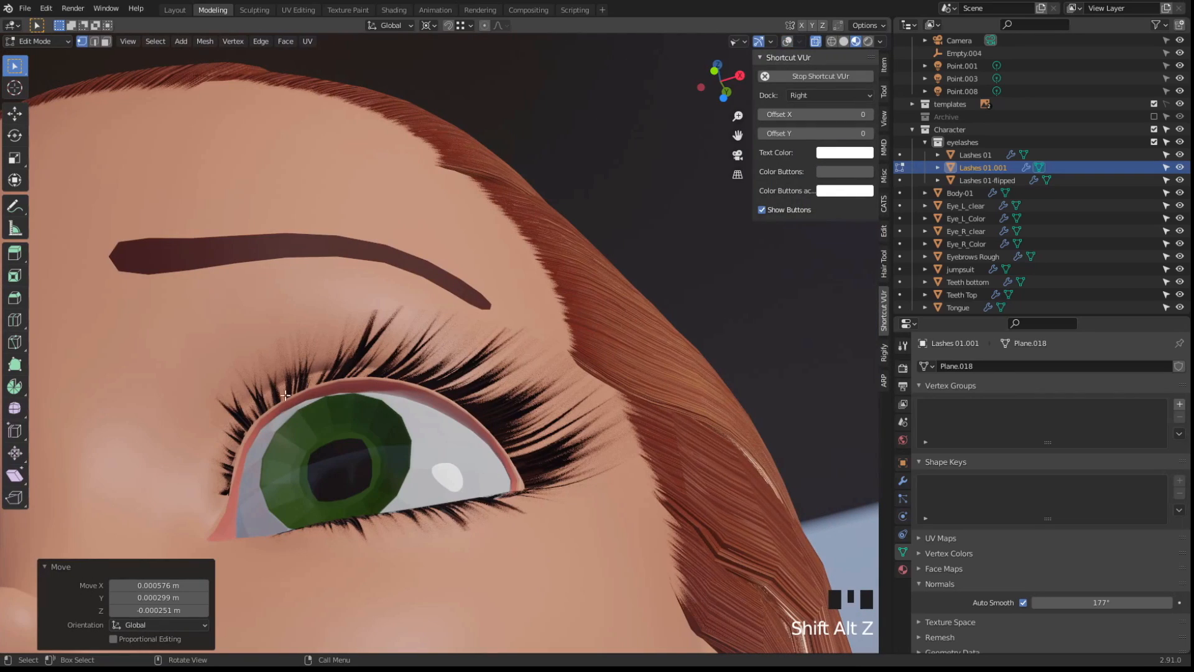
Move two middle-row vertices in the outer half of the upper lashes outward, the first about 0.0008 m in X
key(shift+alt+z)
middle_drag(526, 407, 559, 416)
click(538, 404)
key(g)
click(547, 413)
key(shift+alt+z)
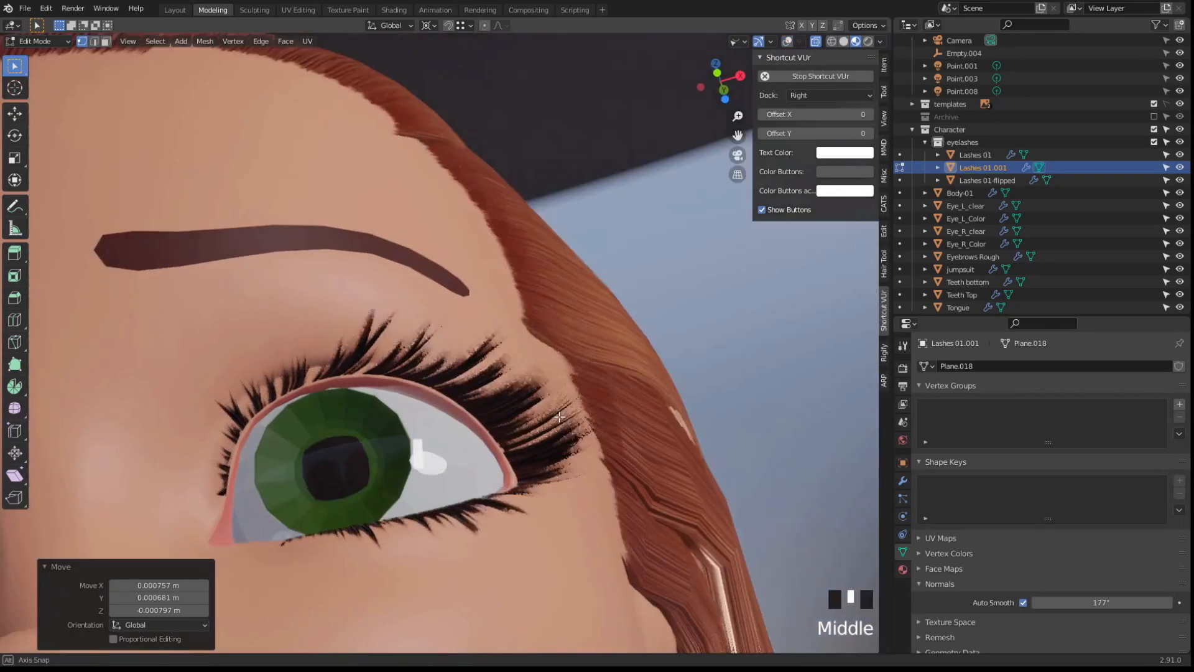
key(shift+alt+z)
drag(553, 438, 551, 437)
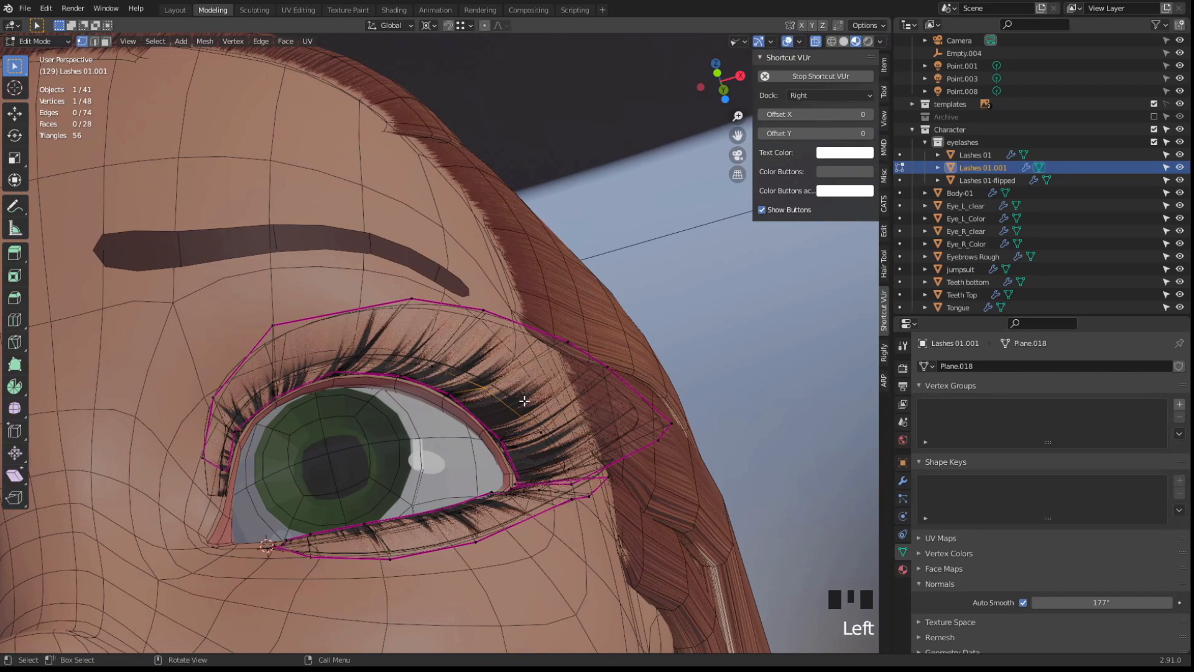
key(g)
click(540, 408)
Reposition the upper lashes' middle-row vertices above the iris and toward the inner eye corner
key(g)
click(345, 382)
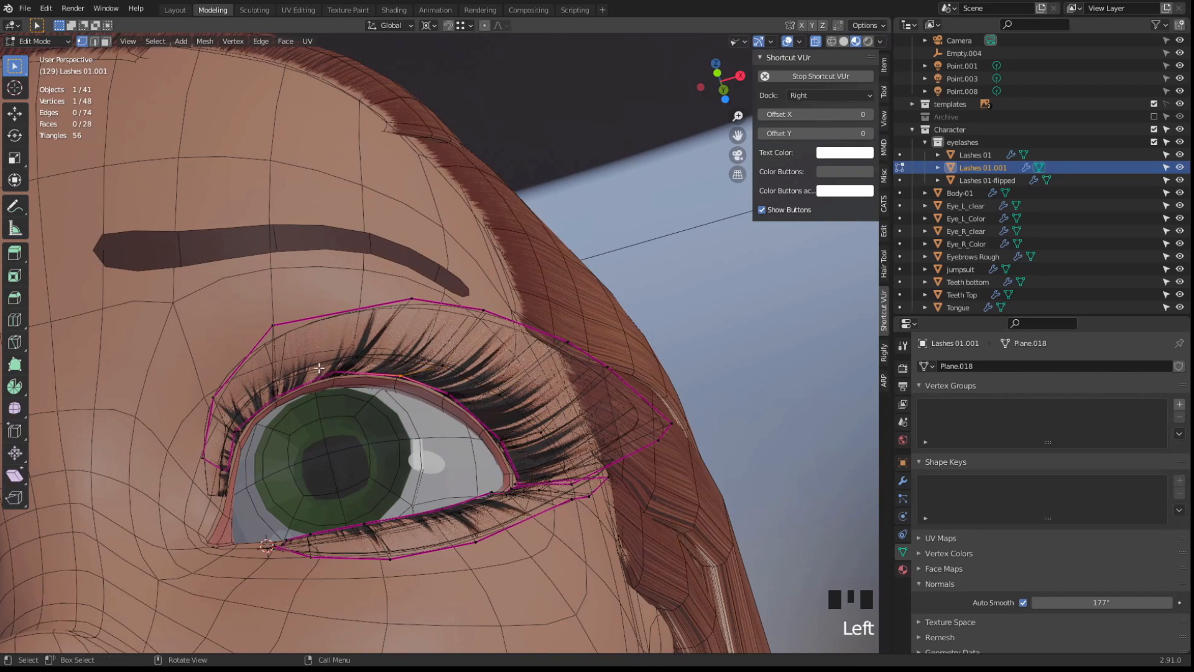
click(319, 368)
key(g)
click(331, 369)
click(278, 399)
key(g)
click(280, 397)
Raise the inner-half middle-row vertex of the upper lashes and move the one above the iris about 0.0053 m in X
click(295, 384)
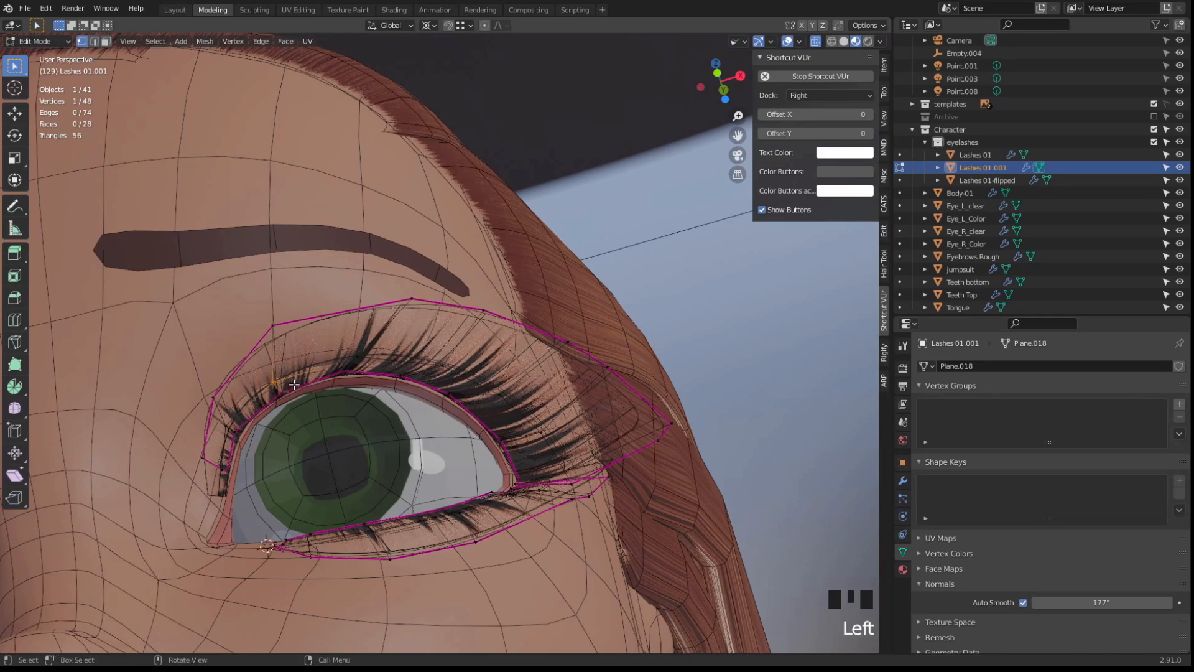
key(g)
click(296, 378)
key(g)
click(269, 373)
click(368, 365)
key(g)
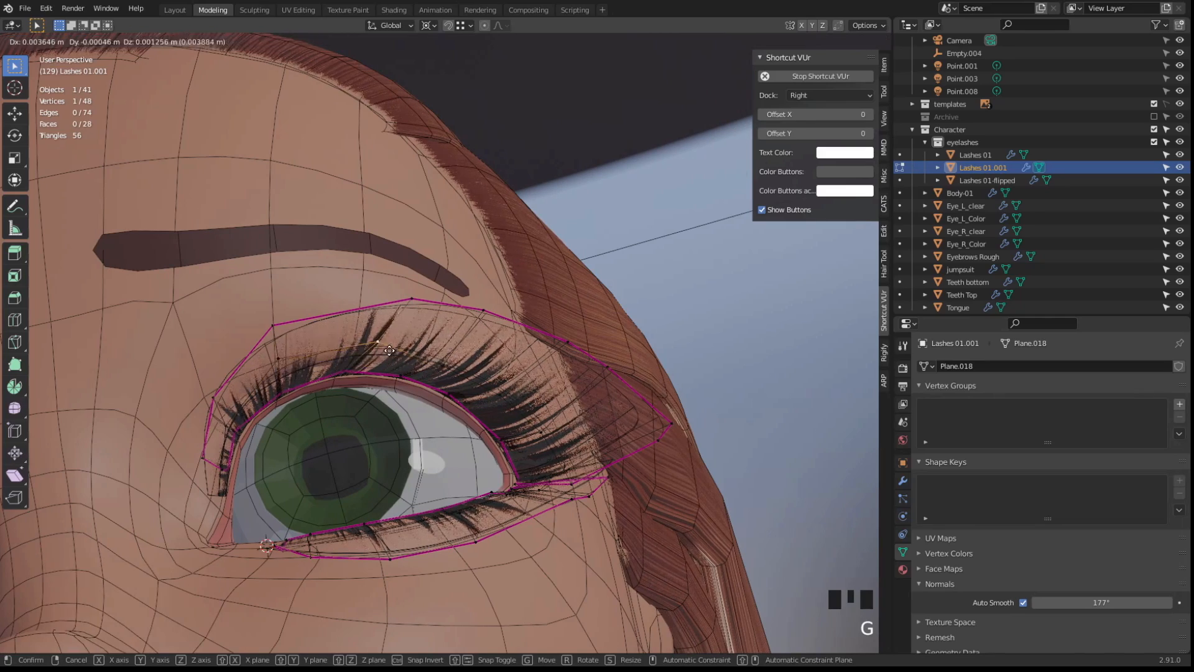
click(398, 345)
Shift two top rim vertices of the upper lashes, one above the inner half and one above the iris, outward and up
middle_drag(398, 345, 301, 329)
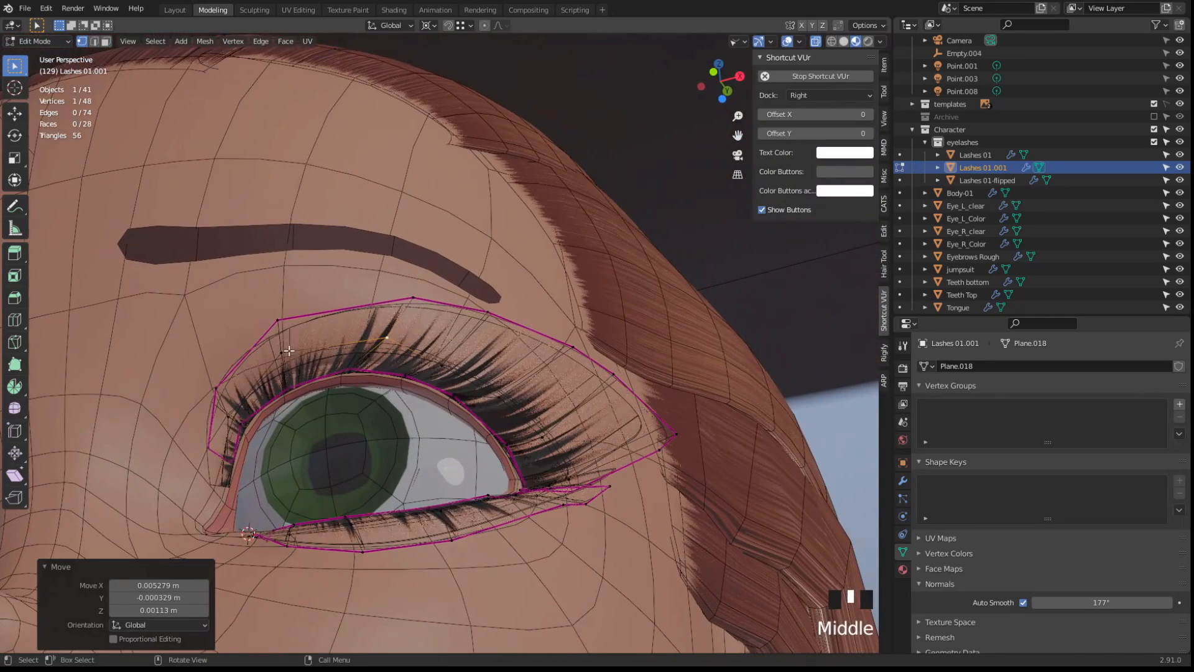
click(299, 329)
key(g)
click(328, 319)
click(423, 308)
key(g)
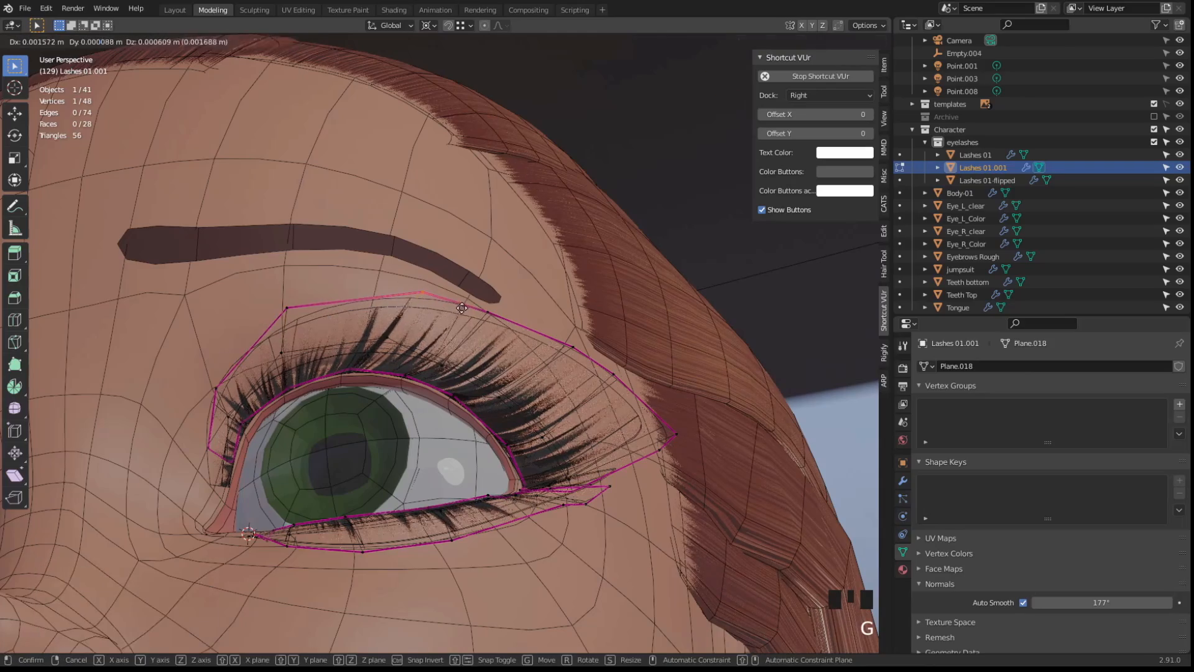
click(439, 302)
Reposition the upper lashes' rim vertex just past the middle toward the outer eye corner
middle_drag(439, 302, 316, 333)
drag(448, 291, 505, 329)
middle_drag(505, 329, 390, 498)
key(g)
click(520, 363)
Move the upper lashes' middle edge loop without its inner end to adjust the lash curve
alt+click(463, 372)
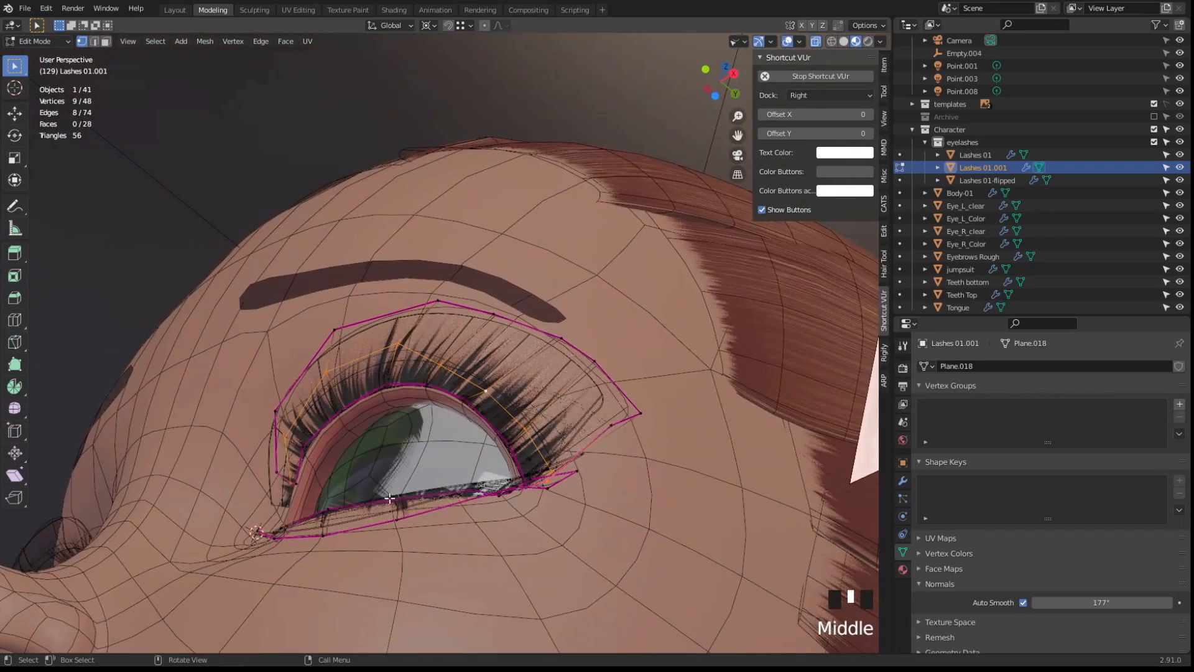
ctrl+drag(299, 481, 299, 481)
middle_drag(299, 480, 497, 348)
key(g)
click(339, 329)
Move the upper lashes' outer rim loop about -0.0001 m in X, 0.0014 m in Y and 0.0009 m in Z
alt+click(507, 320)
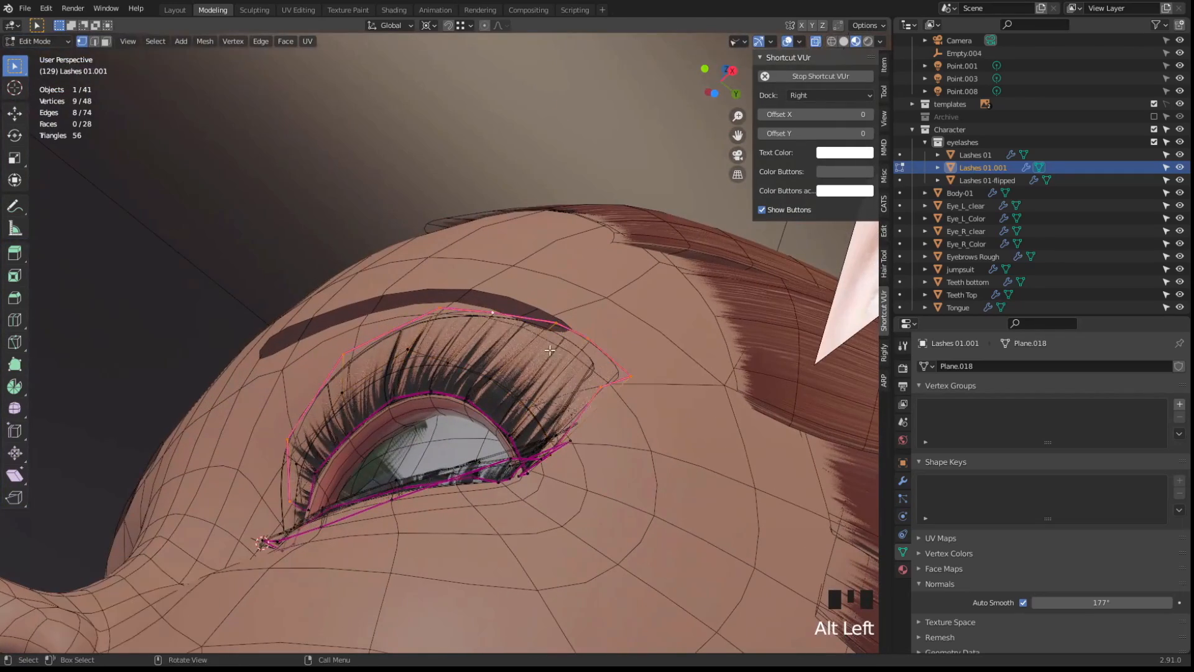
middle_drag(365, 471, 497, 413)
click(364, 325)
Examine the finished lashes on the whole face without overlays, in rendered shading
key(shift+alt+z)
scroll(456, 373, down, 2)
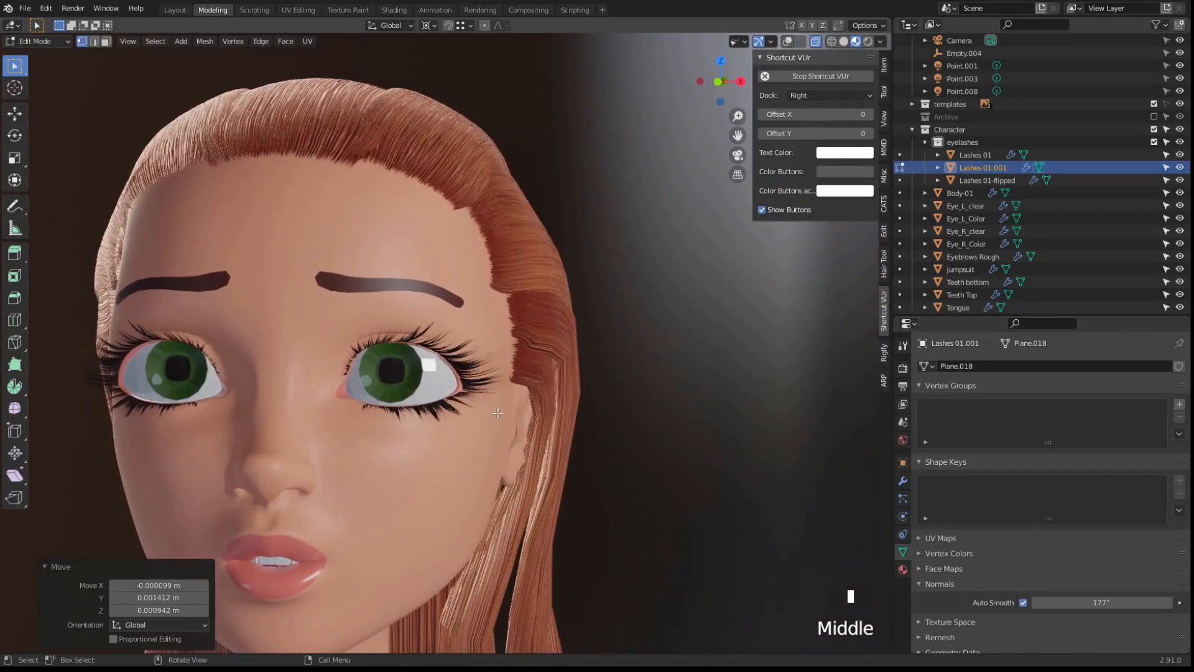
click(866, 43)
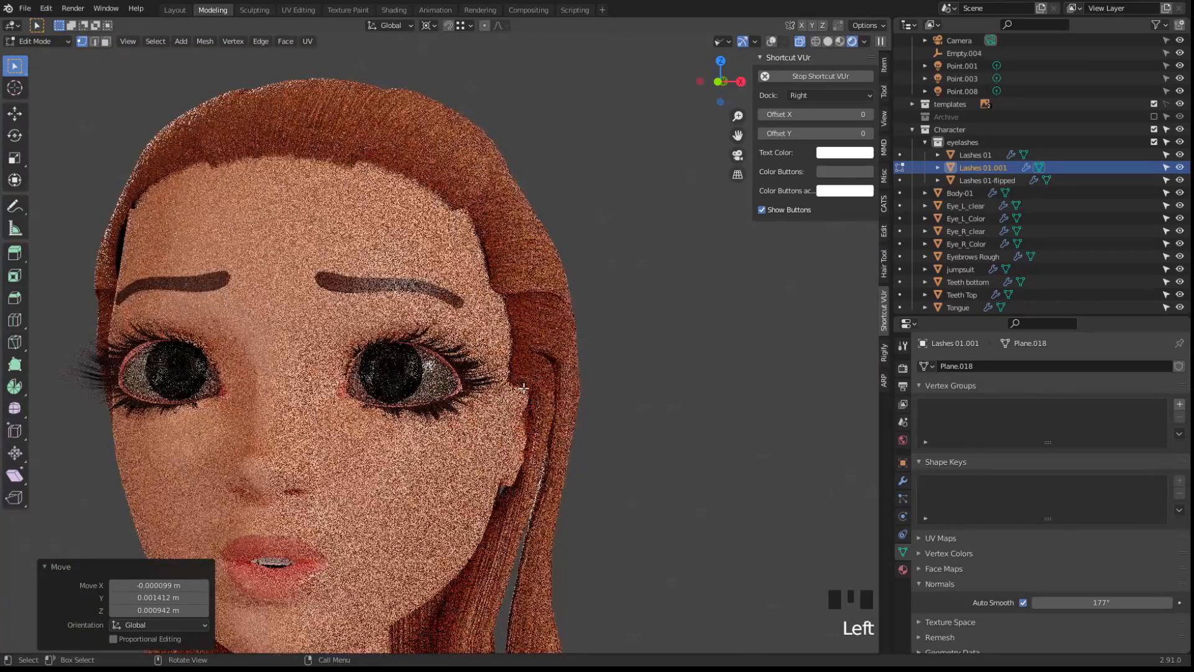
scroll(524, 389, down, 2)
middle_drag(524, 389, 555, 381)
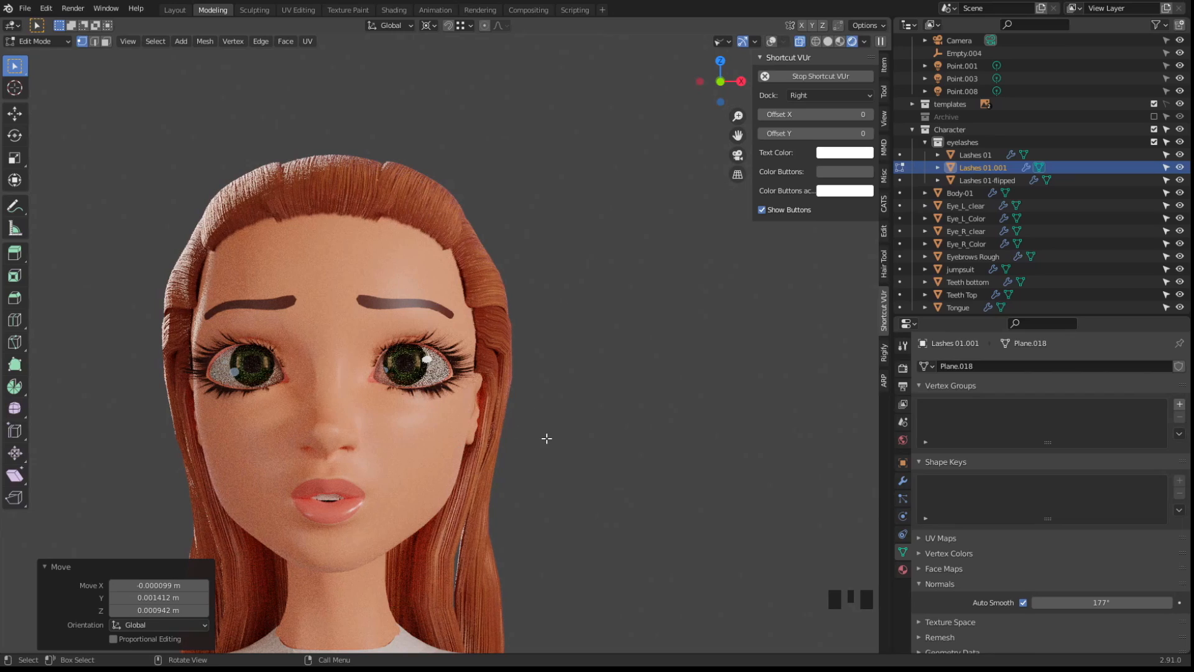
Leave mesh editing with overlays shown again and rename the Lashes 01.001 object to Lashes 02
key(shift+alt+z)
key(Tab)
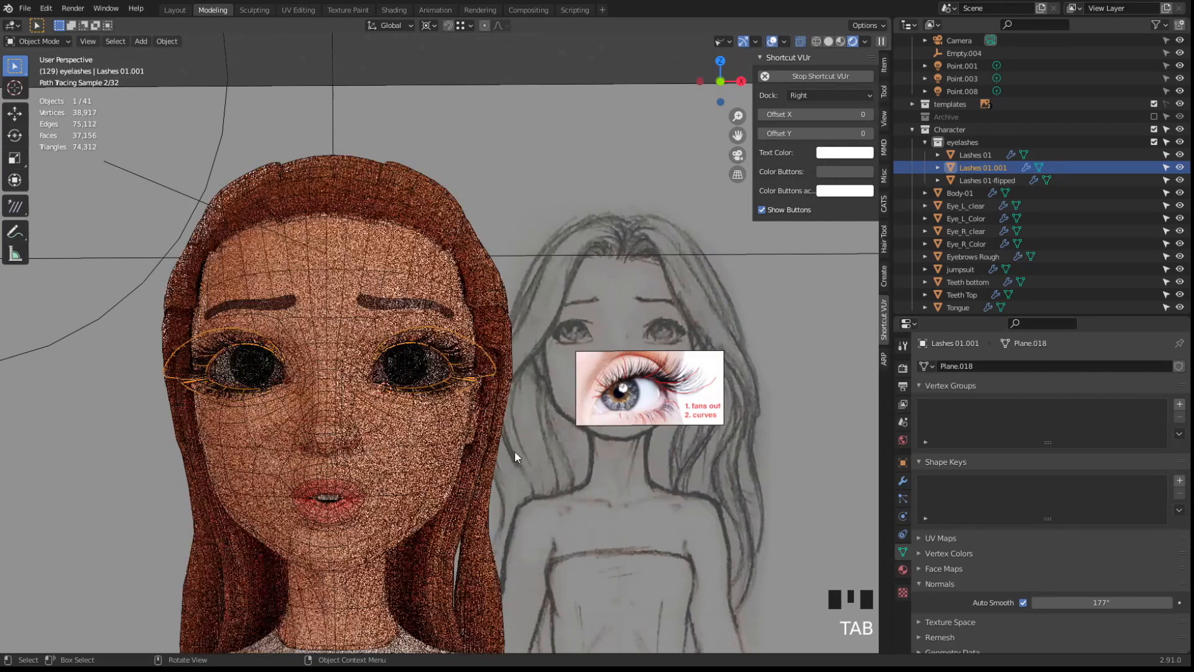
double_click(983, 168)
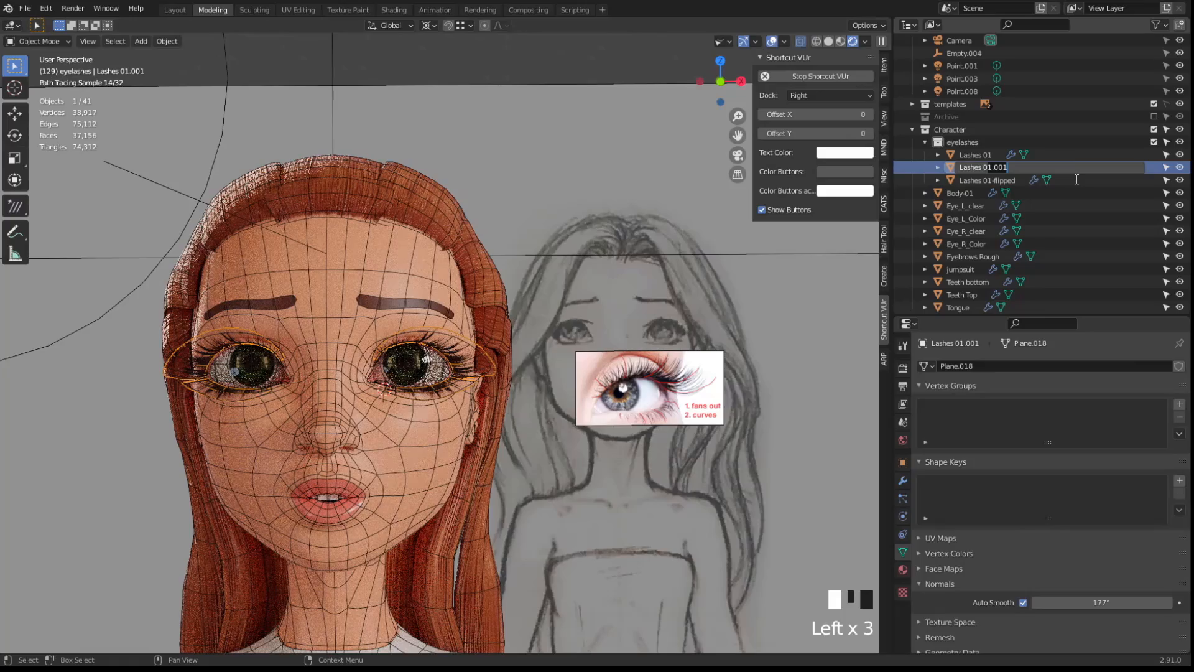
text(2)
key(Return)
Switch the viewport to material preview shading and duplicate Lashes 02 in place
middle_drag(443, 283, 447, 278)
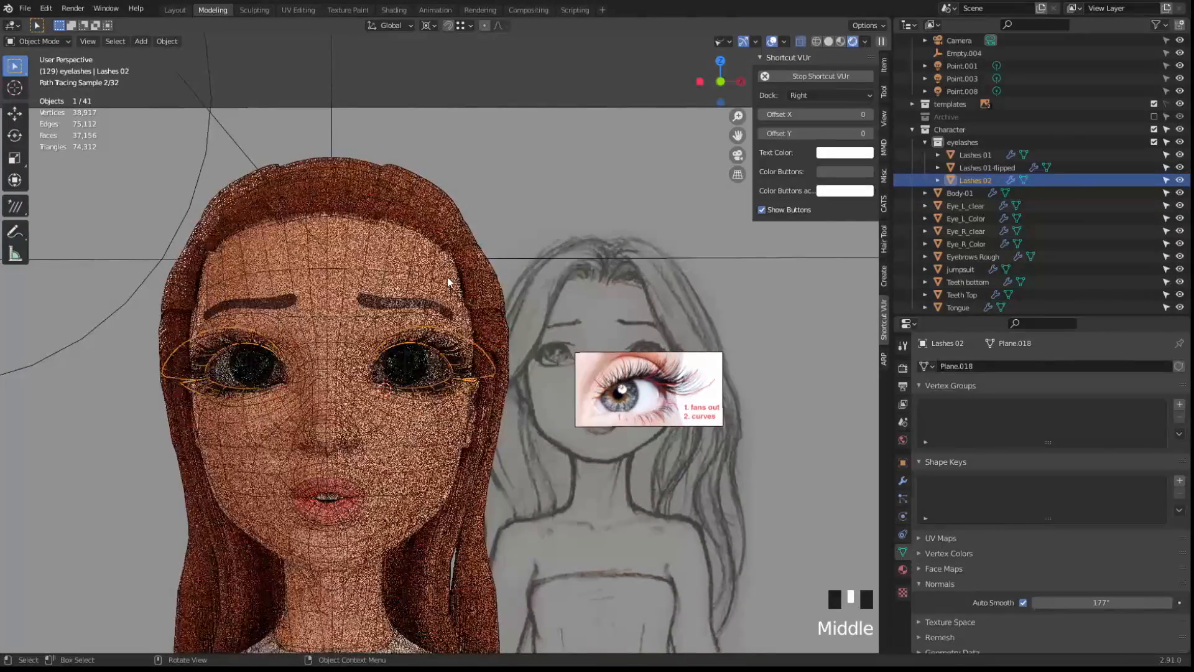
click(841, 42)
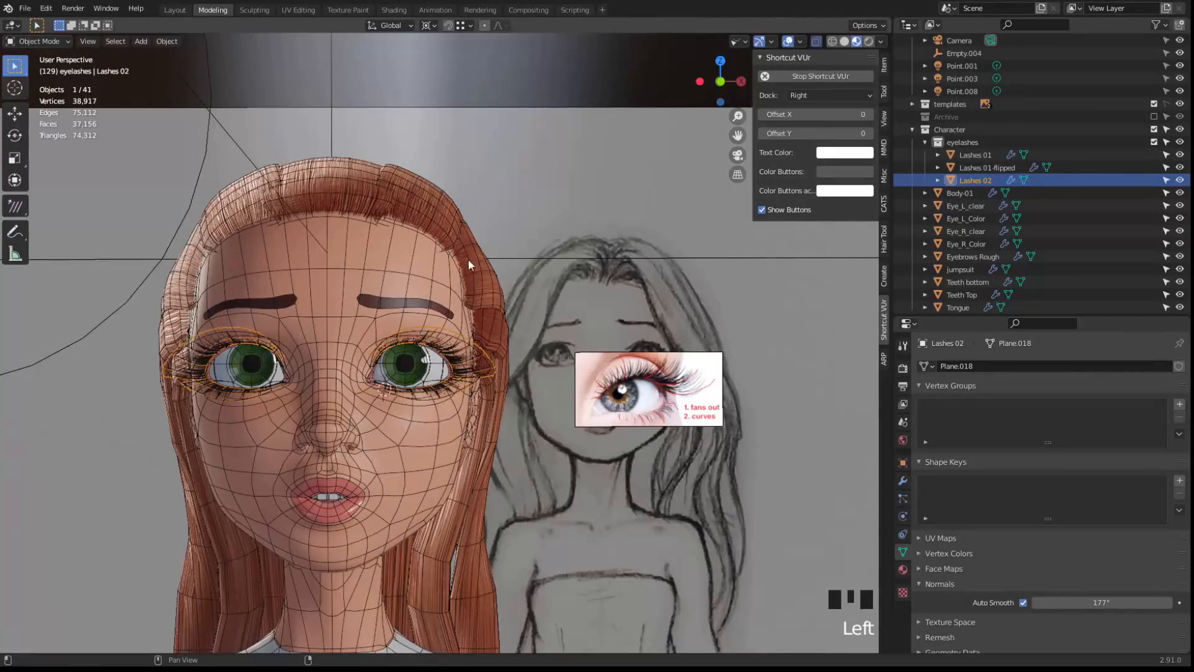
scroll(447, 289, down, 3)
scroll(447, 286, up, 4)
key(shift+d)
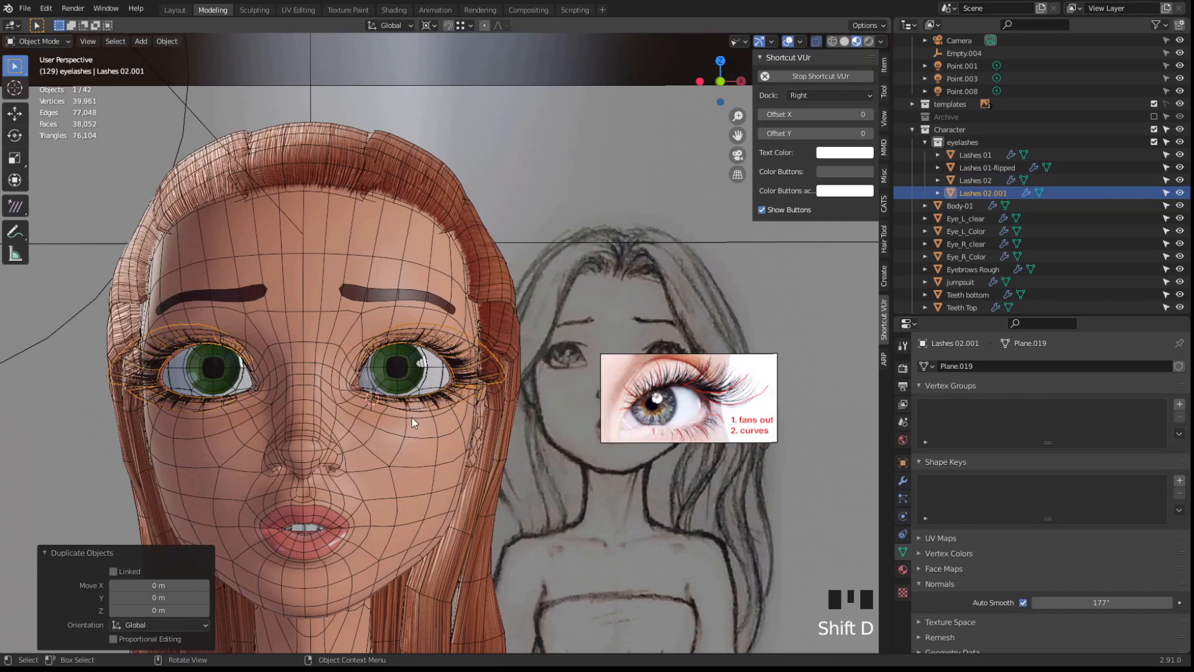
Delete the linked lower-lash faces from the new duplicate, keeping only its upper lashes
key(Tab)
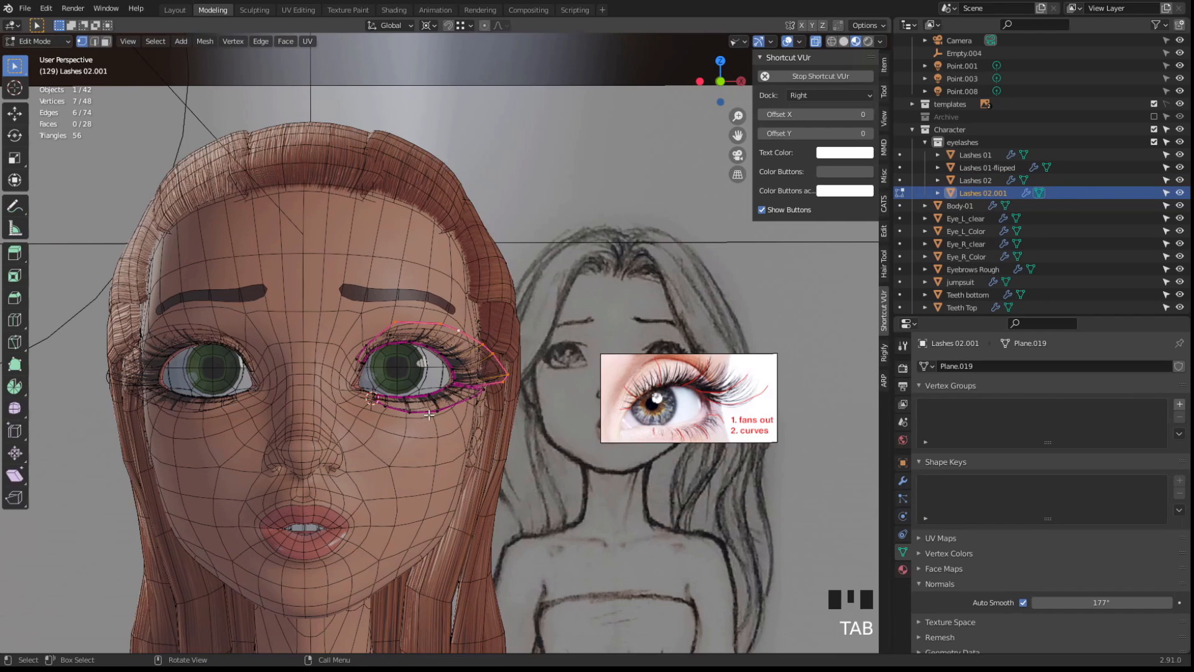
key(3)
key(l)
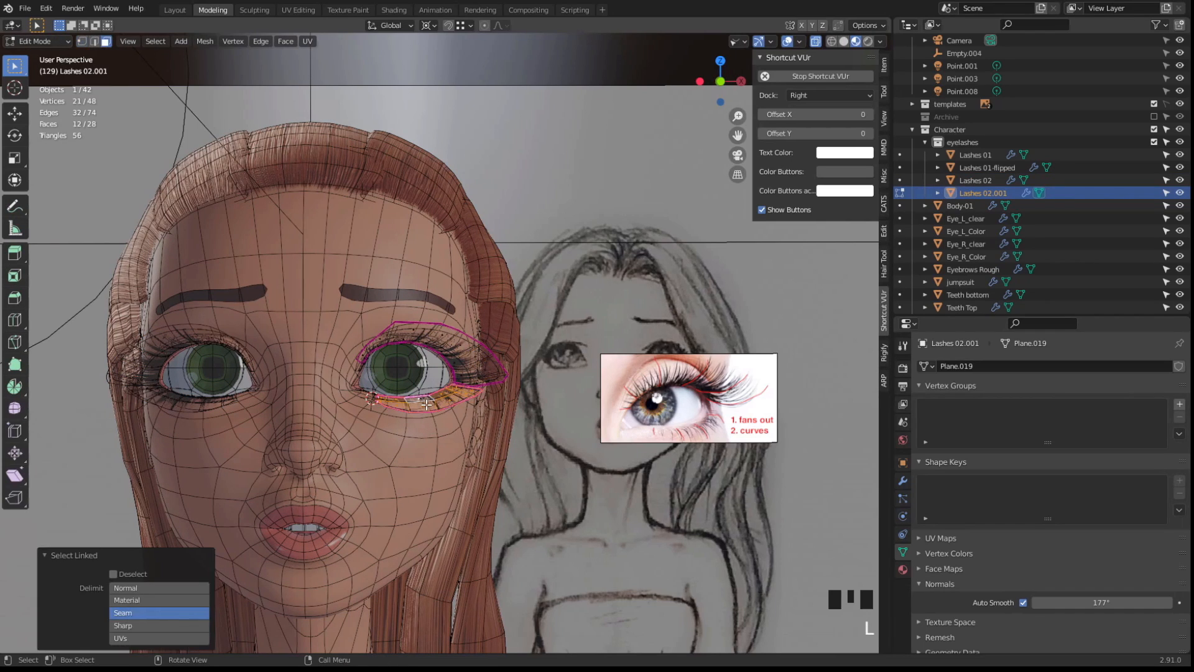
key(x)
click(427, 404)
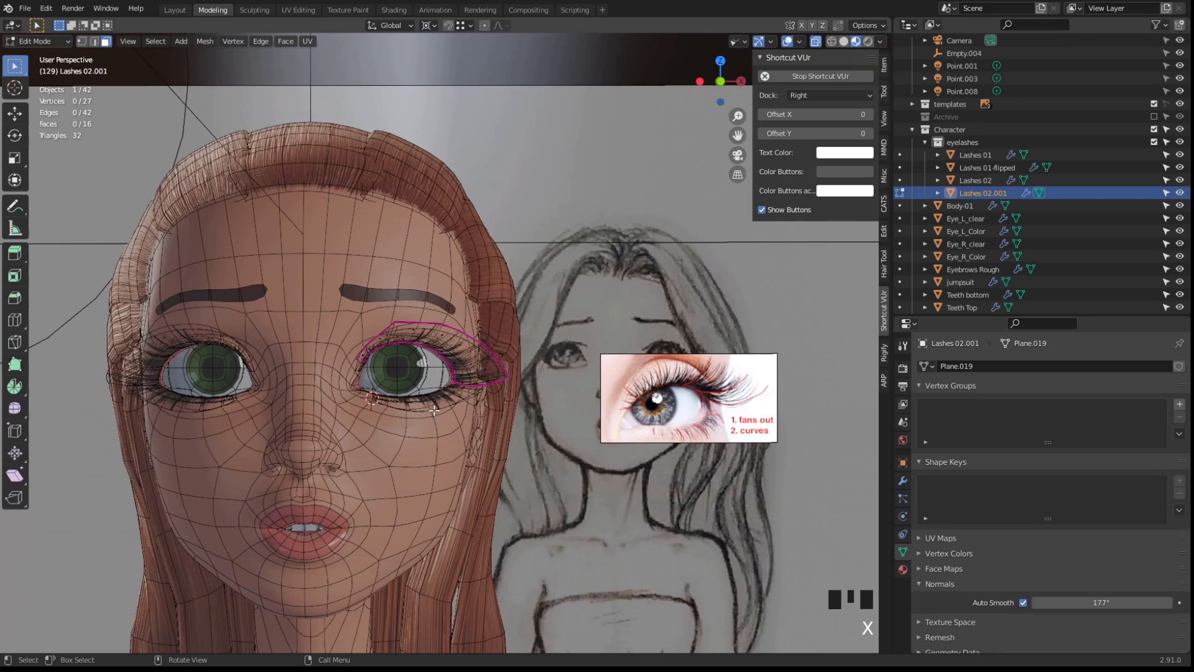
key(Tab)
Move the outer rim loop of the duplicate's upper lashes back and up toward the brow
scroll(416, 389, up, 3)
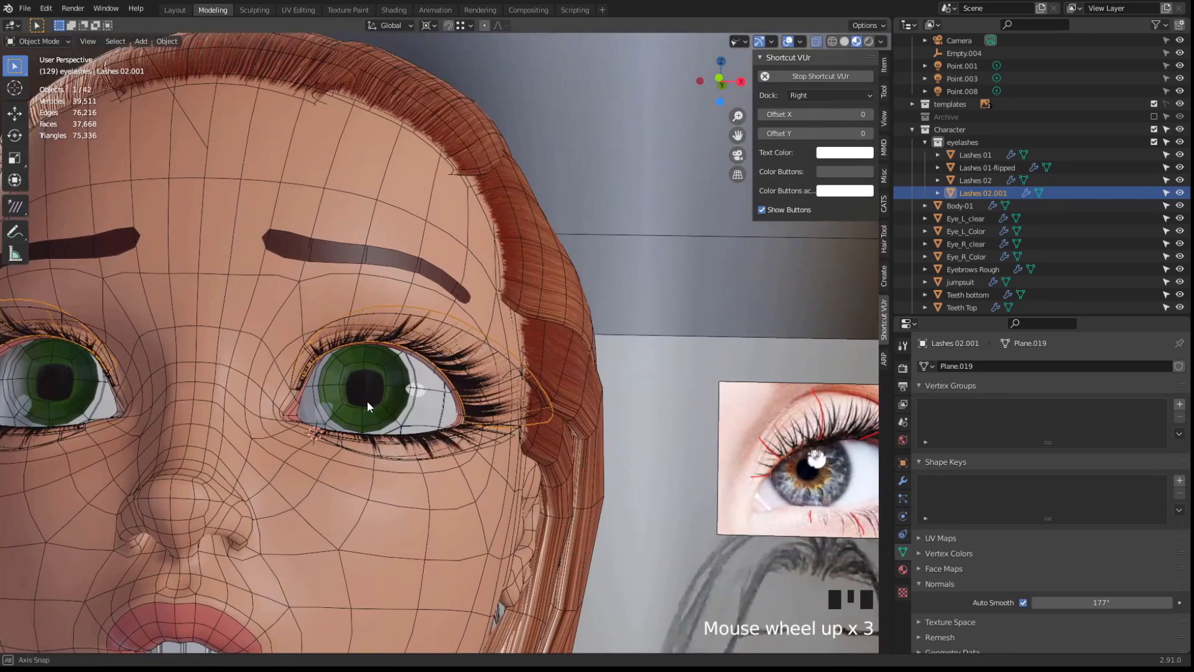
middle_drag(367, 400, 374, 428)
key(Tab)
scroll(473, 373, up, 2)
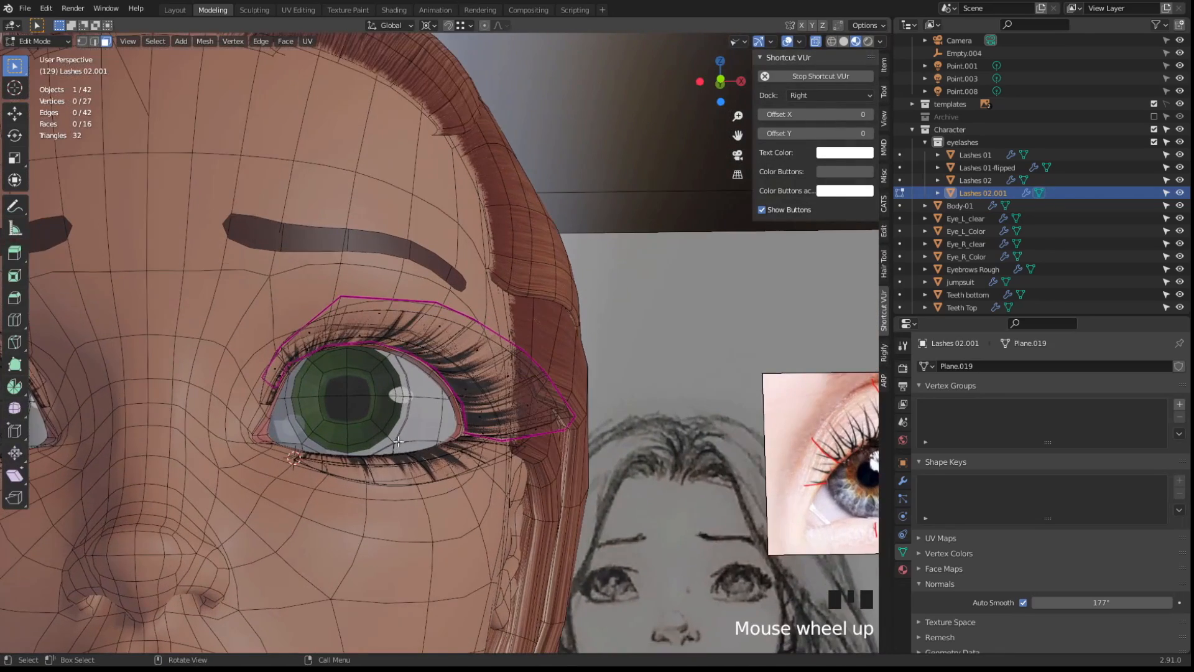
middle_drag(473, 373, 500, 358)
drag(314, 269, 459, 316)
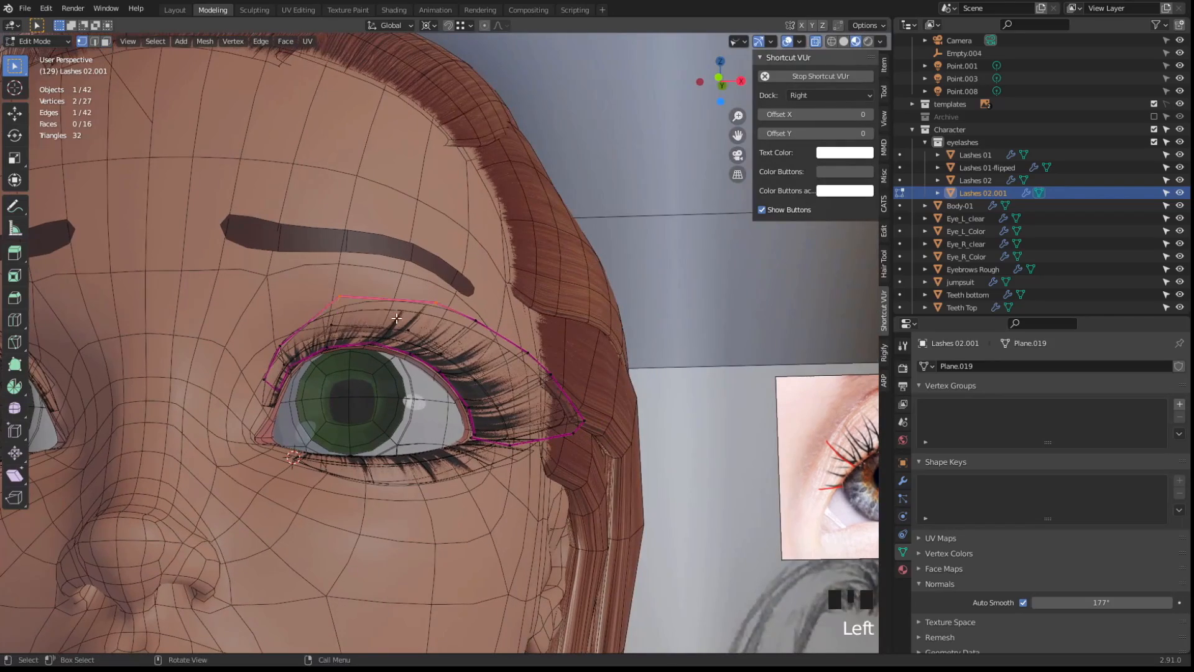
middle_drag(308, 339, 283, 340)
alt+click(499, 325)
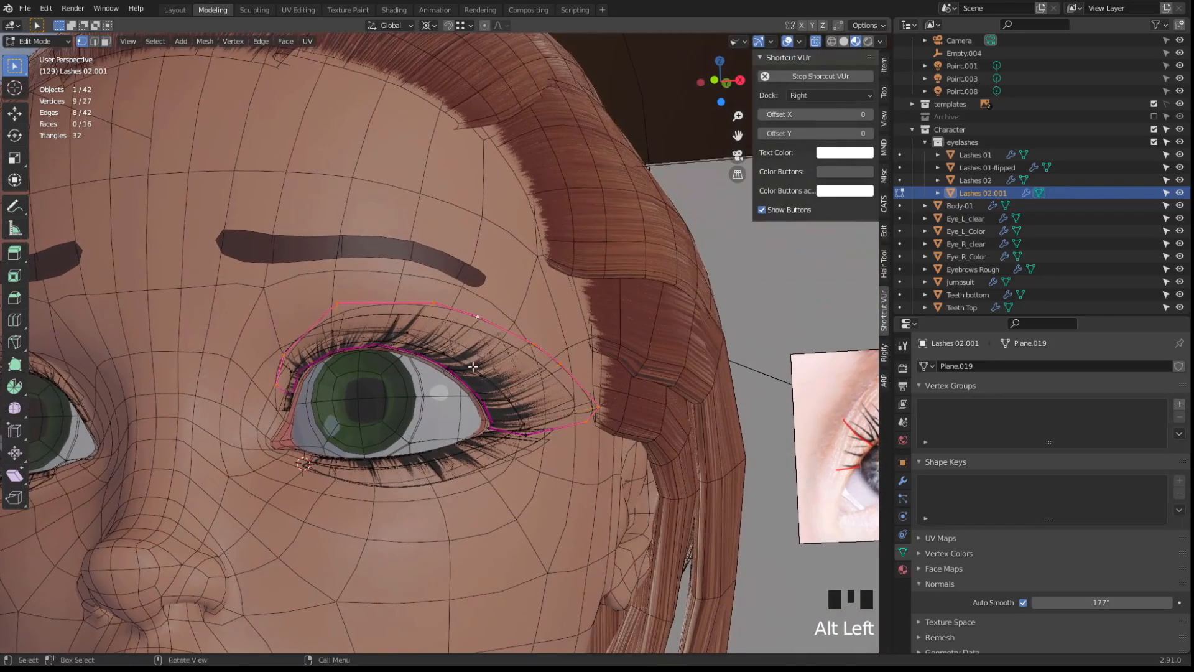
middle_drag(473, 367, 383, 346)
scroll(382, 348, up, 1)
key(g)
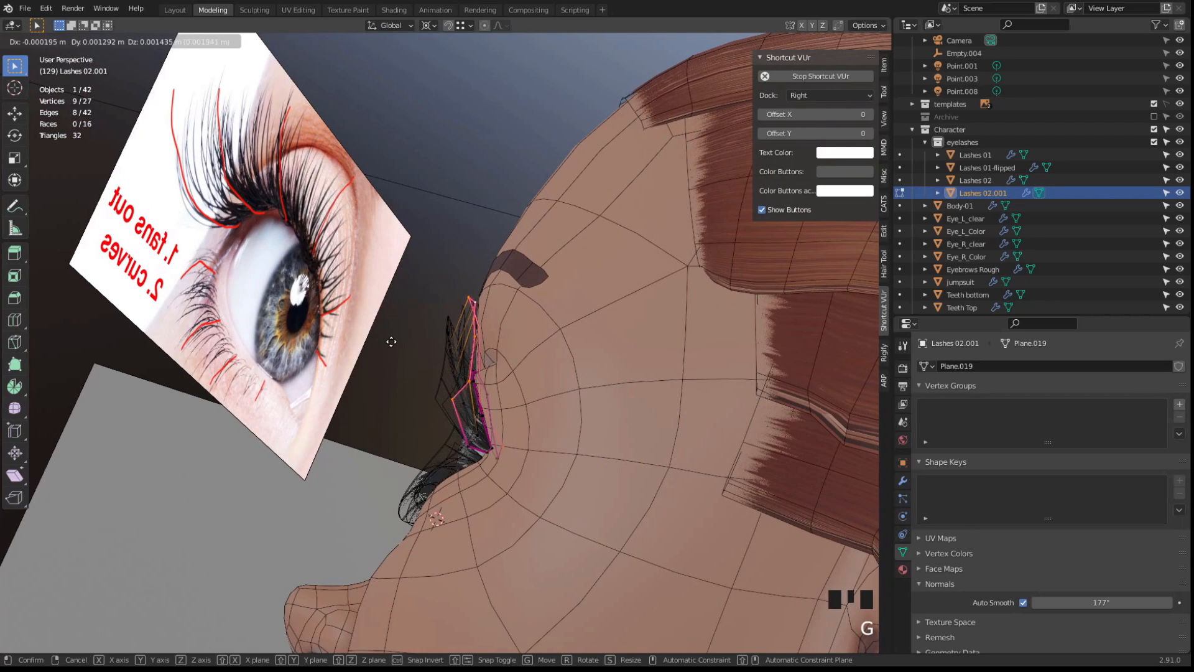
click(396, 353)
Move the middle edge loop of the duplicate's upper lashes to adjust the curve in side view
middle_drag(397, 354, 402, 387)
alt+click(434, 395)
alt+click(404, 384)
alt+click(429, 388)
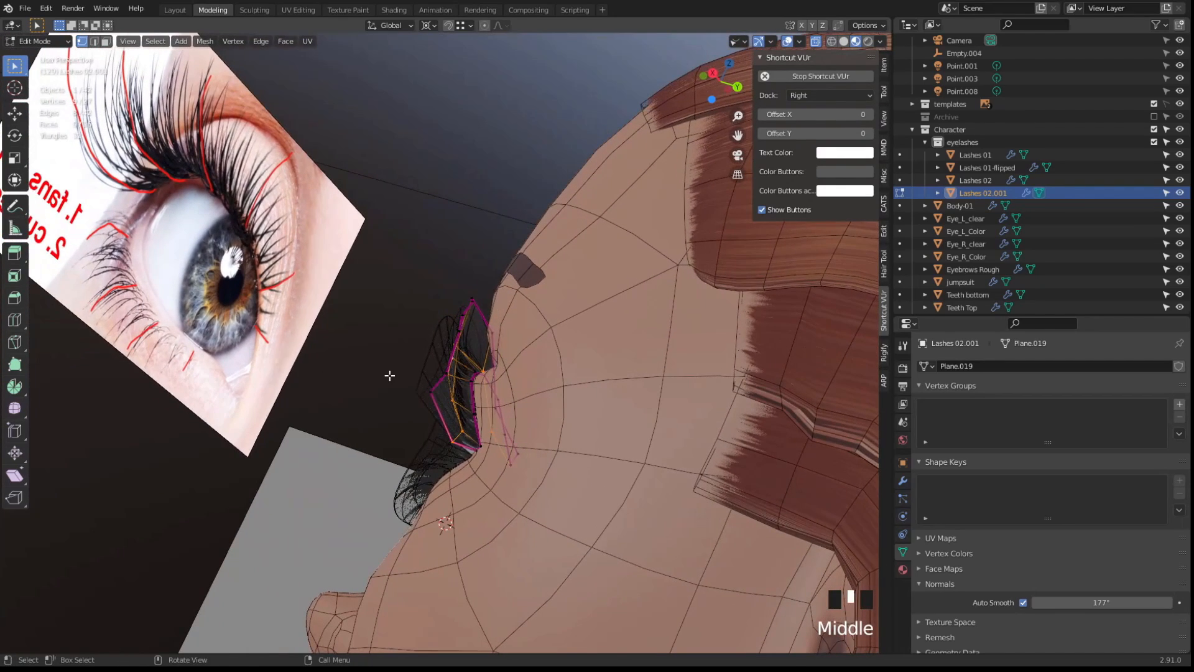
key(g)
click(393, 372)
Shift the middle edge loop without its inner end outward and nudge its vertex near the outer eye corner
middle_drag(311, 372, 409, 364)
drag(297, 482, 241, 398)
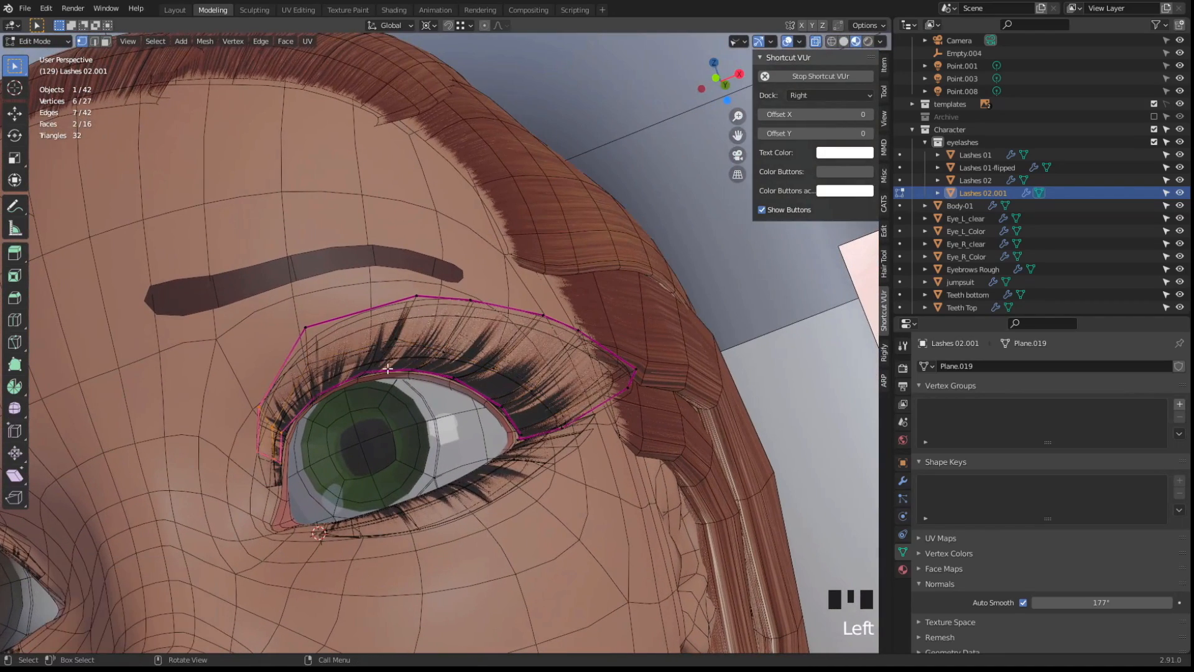
ctrl+click(343, 359)
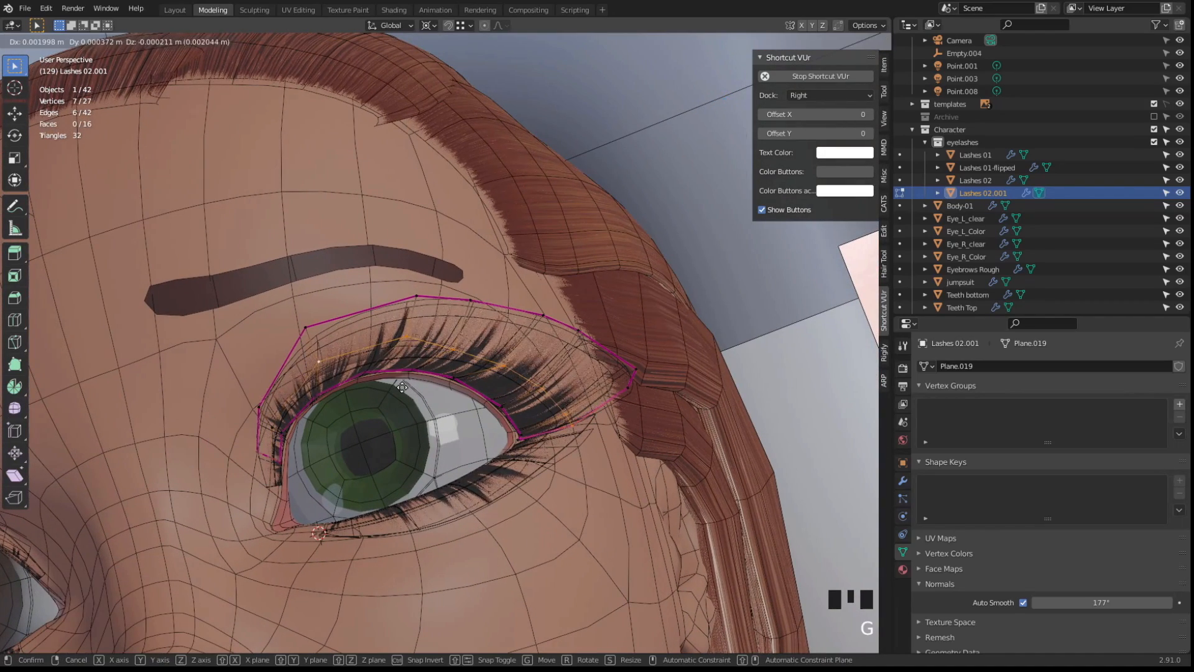
click(555, 400)
key(g)
click(562, 402)
Spread the upper lashes' outer tip and two neighbouring rim vertices toward the outer eye corner
drag(616, 356, 655, 400)
key(g)
click(661, 405)
click(473, 301)
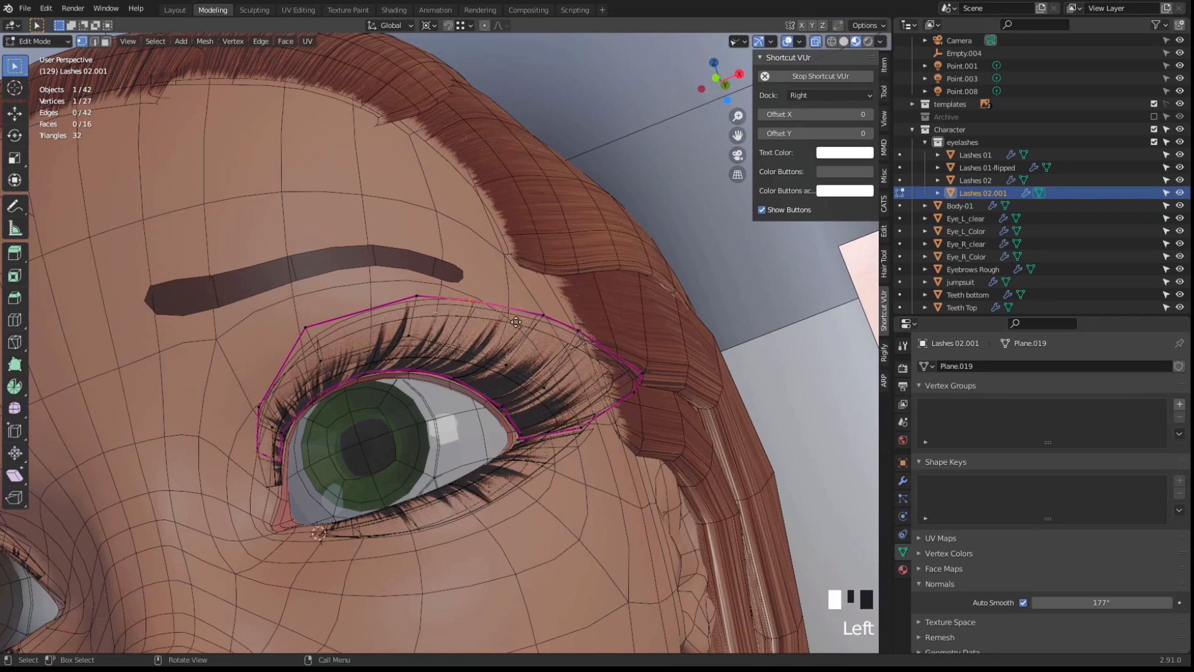
key(g)
click(491, 295)
drag(535, 308, 602, 352)
key(g)
click(632, 365)
Move the middle-row vertex near the outer corner about 0.0012 m in X and -0.0015 m in Z, and shift the one above the iris outward
click(507, 367)
key(g)
click(519, 373)
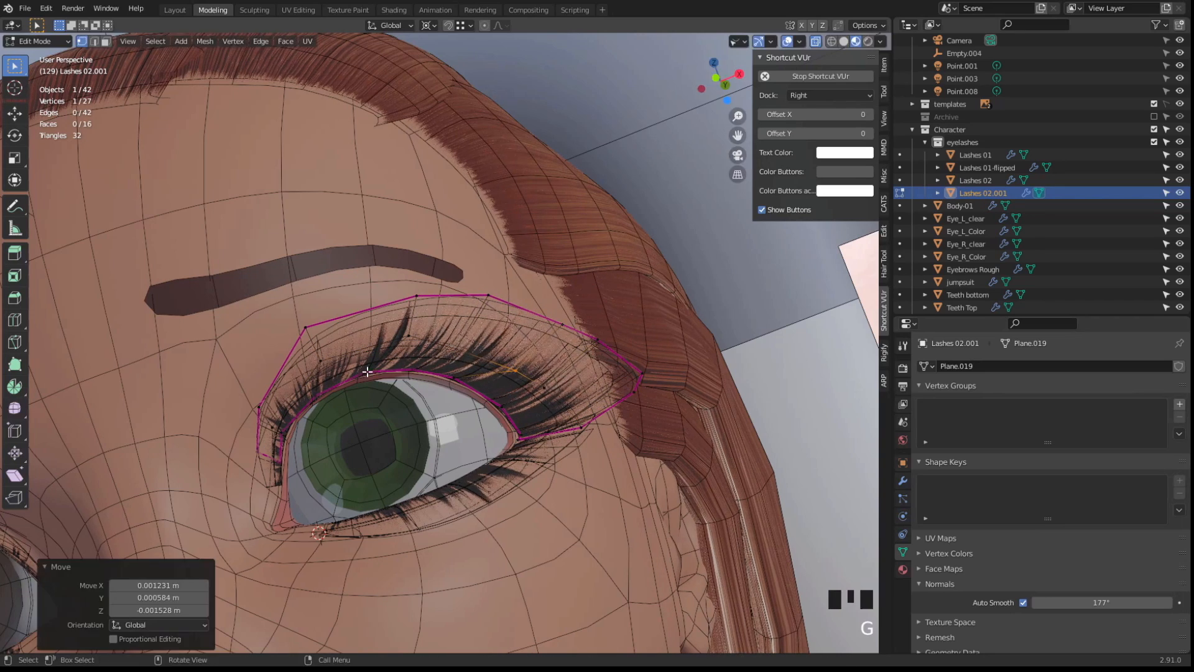
click(329, 363)
key(g)
click(365, 364)
Reposition the two rim vertices on the inner side of the upper lashes, moving the higher one up and outward
drag(242, 397, 275, 421)
key(g)
click(288, 412)
drag(291, 312, 334, 331)
key(g)
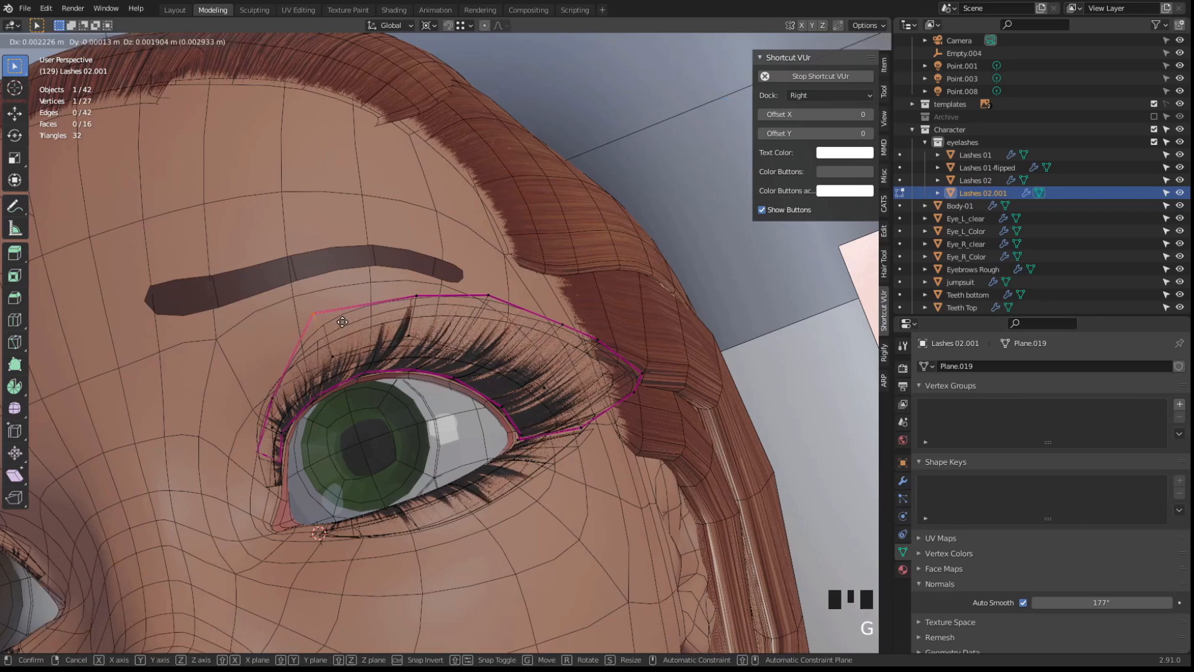
click(342, 318)
Move the inner middle-row vertex about 0.0017 m in X and 0.0015 m in Z, and shift the next one toward the outer corner
click(359, 354)
click(352, 355)
key(g)
click(362, 347)
key(shift+alt+z)
middle_drag(362, 349, 320, 390)
key(shift+alt+z)
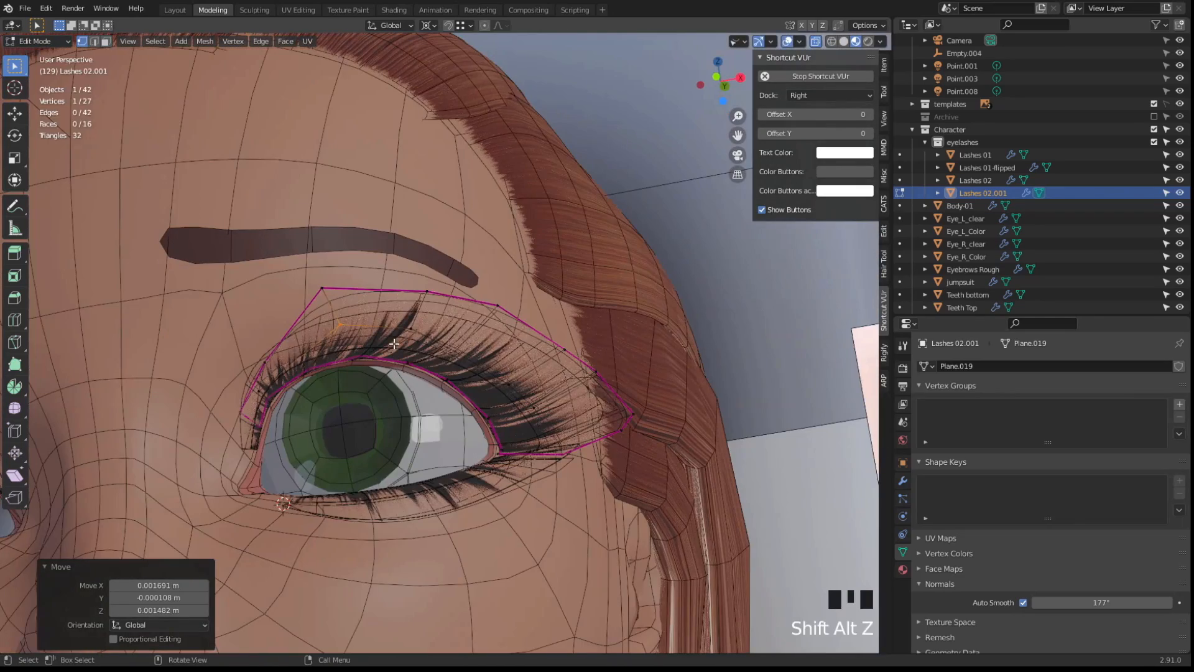
click(436, 343)
key(g)
click(467, 357)
With overlays hidden, move the selected middle-row vertex about 0.0084 m in X, 0.0031 m in Y and -0.0061 m in Z, and readjust it
key(shift+alt+z)
scroll(463, 367, down, 3)
key(shift+alt+z)
key(shift+alt+z)
key(g)
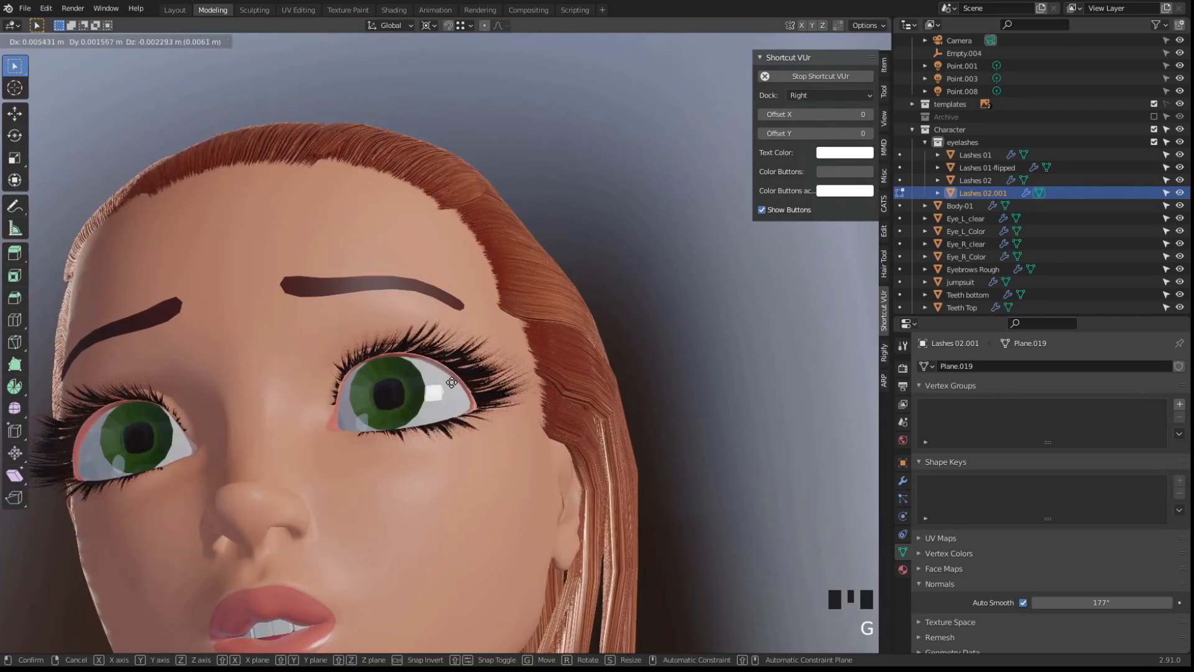
click(461, 394)
middle_drag(453, 387, 429, 408)
mouse_move(417, 386)
middle_down()
mouse_move(430, 401)
mouse_move(402, 382)
middle_up()
scroll(417, 389, down, 4)
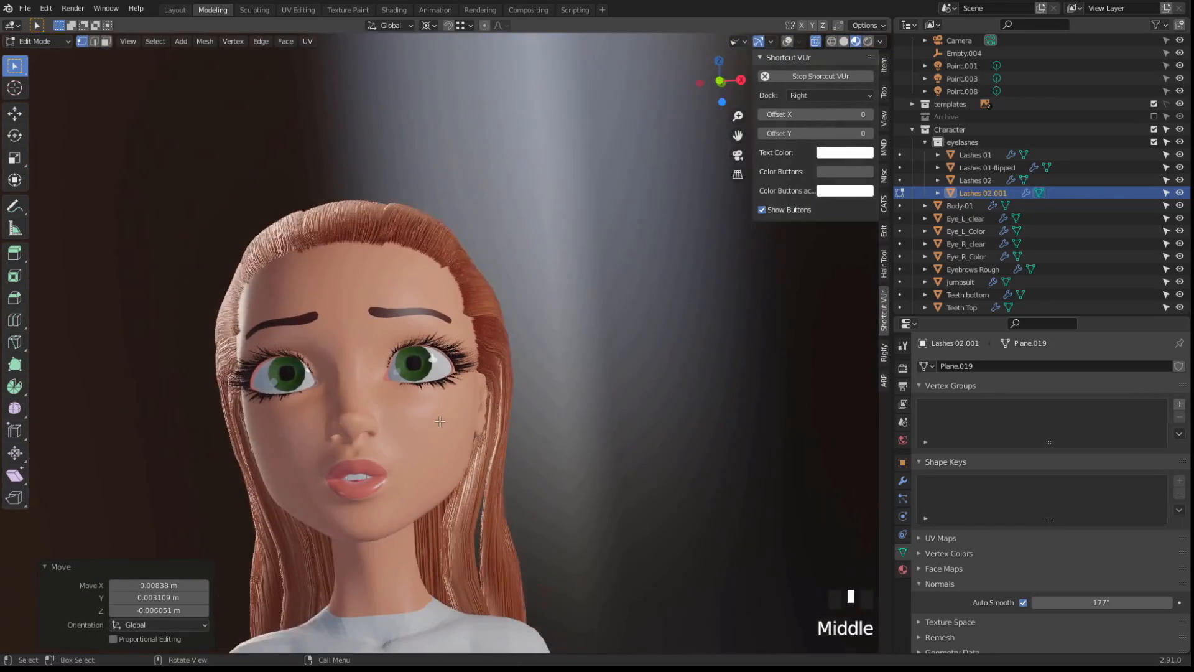
scroll(400, 381, up, 5)
key(g)
click(392, 375)
Move the rim vertex near the inner eye corner about -0.0031 m in X, -0.0005 m in Y and 0.0023 m in Z
key(shift+alt+z)
click(279, 350)
key(shift+alt+z)
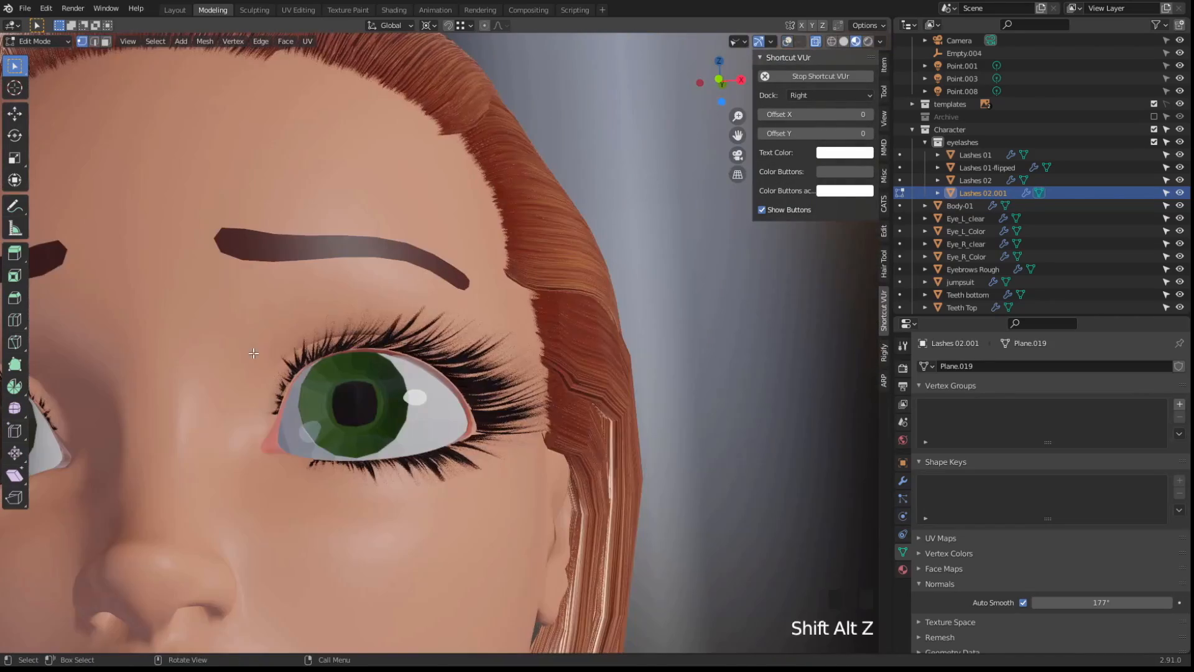
key(g)
click(223, 335)
scroll(230, 339, down, 5)
middle_drag(248, 349, 280, 357)
middle_drag(280, 358, 311, 364)
key(shift+alt+z)
scroll(349, 371, up, 6)
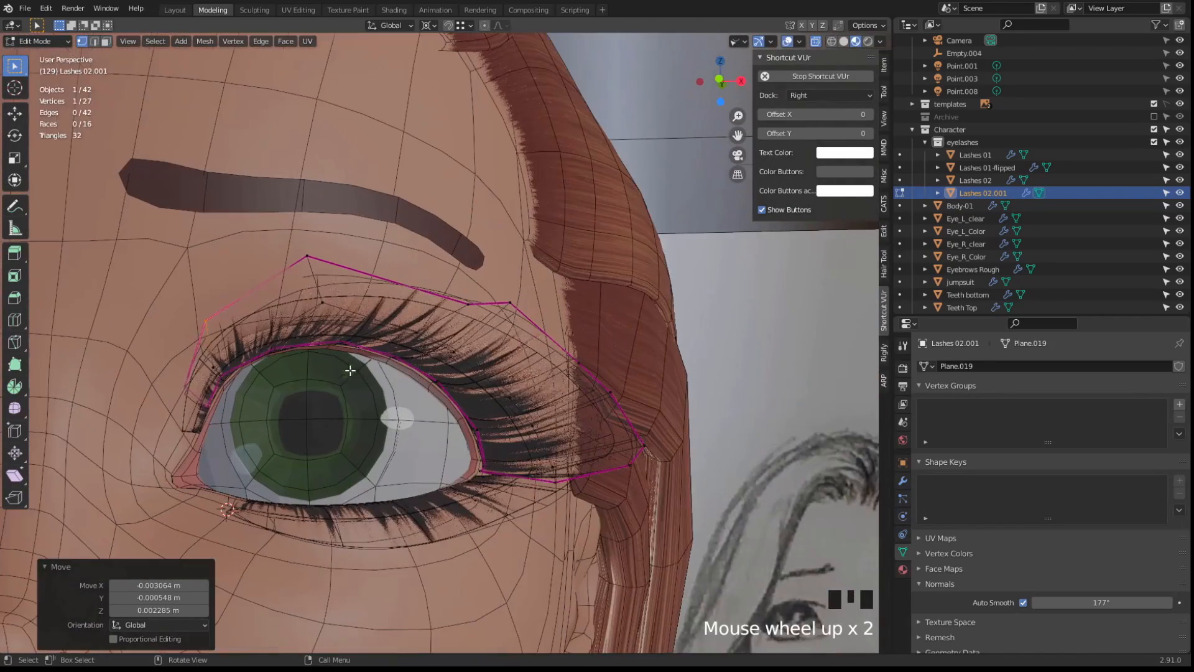
Try moving the lash-line vertex above the iris about 0.0040 m in X, 0.0004 m in Y and -0.0008 m in Z
click(371, 354)
key(shift+alt+z)
key(shift+alt+z)
click(336, 367)
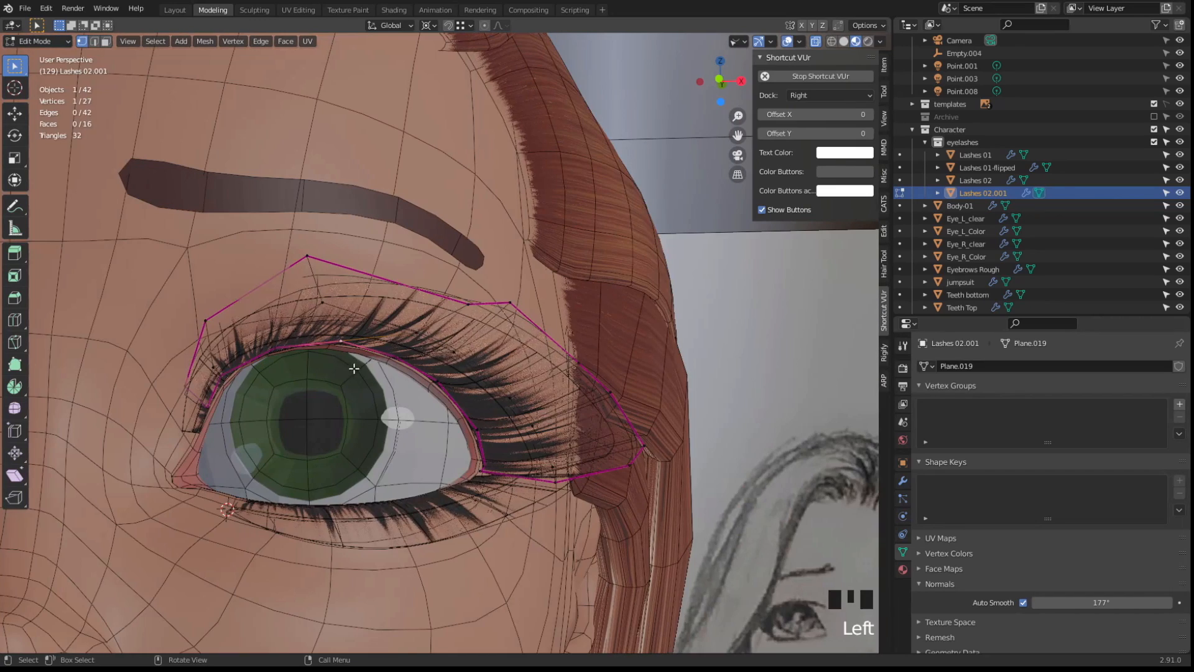
key(ctrl+z)
key(ctrl+z)
key(ctrl+z)
key(g)
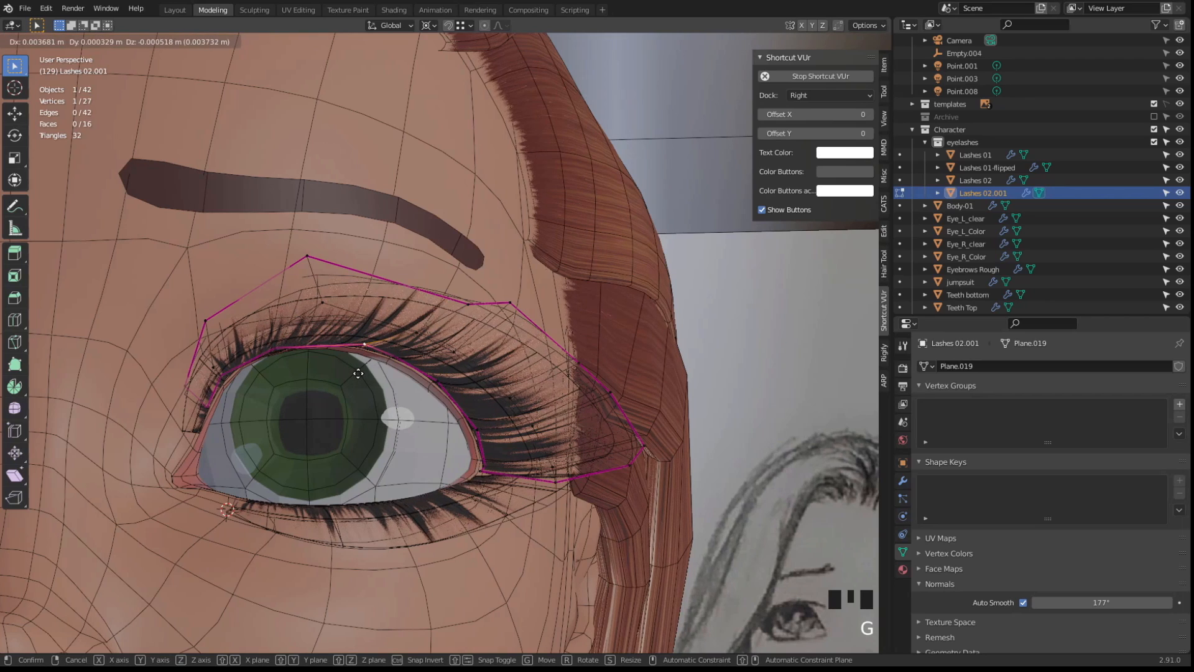
click(359, 375)
key(shift+alt+z)
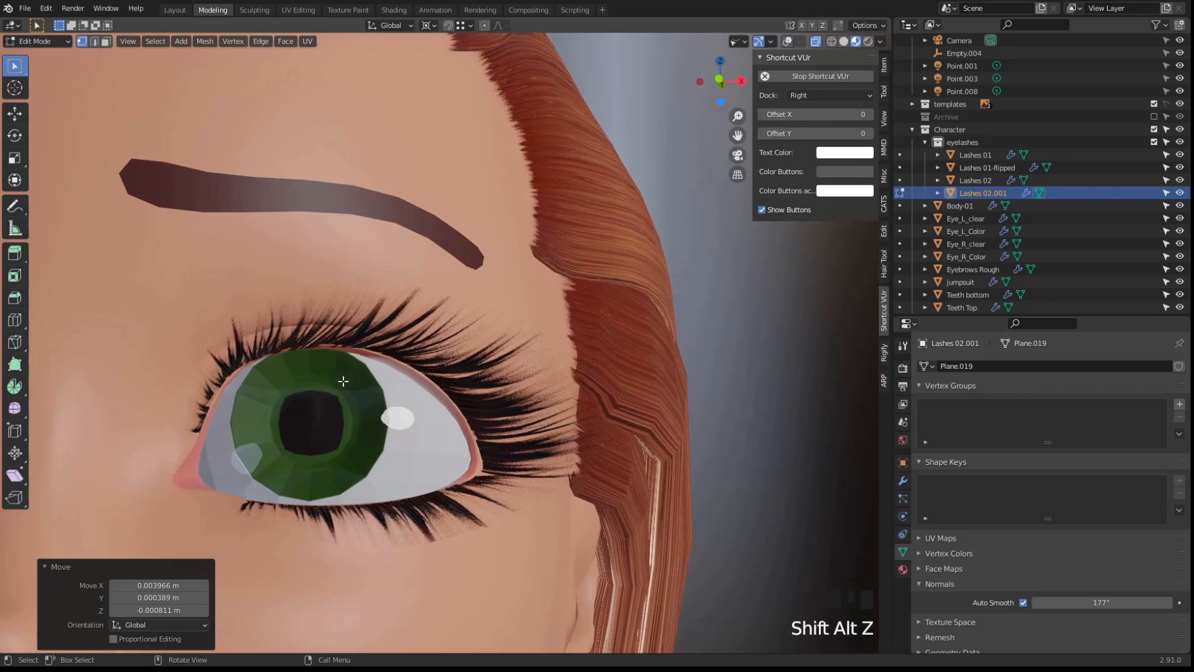
key(shift+alt+z)
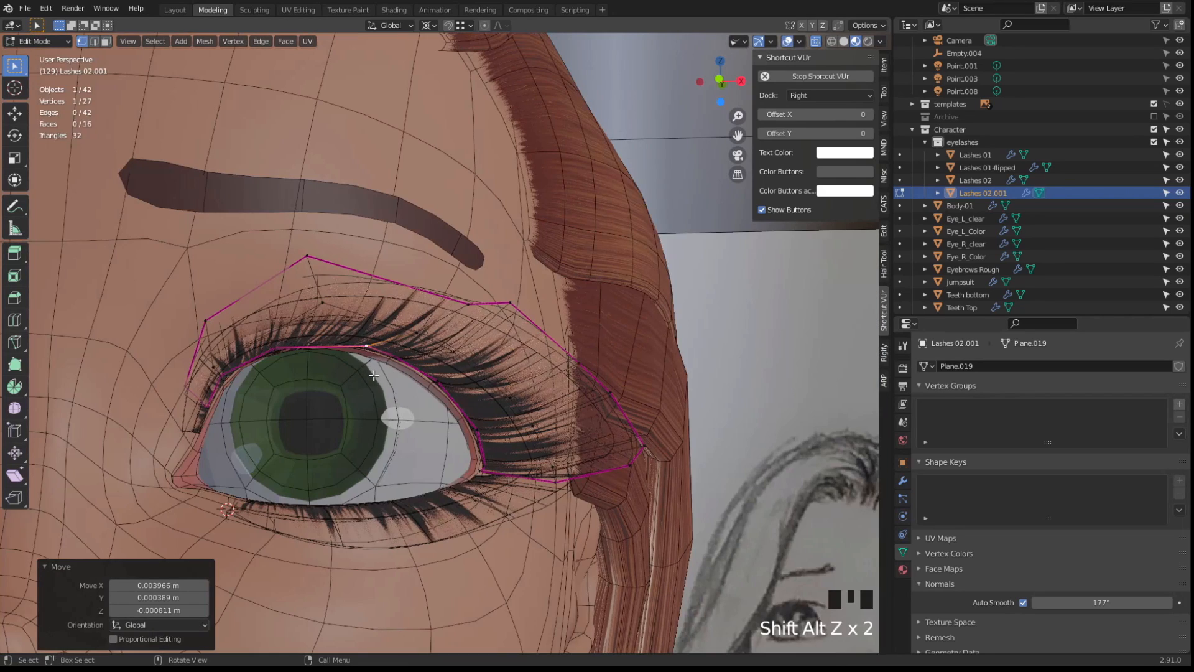
Try adding a face below the lash line above the iris, and undo it together with the preceding vertex move
key(f)
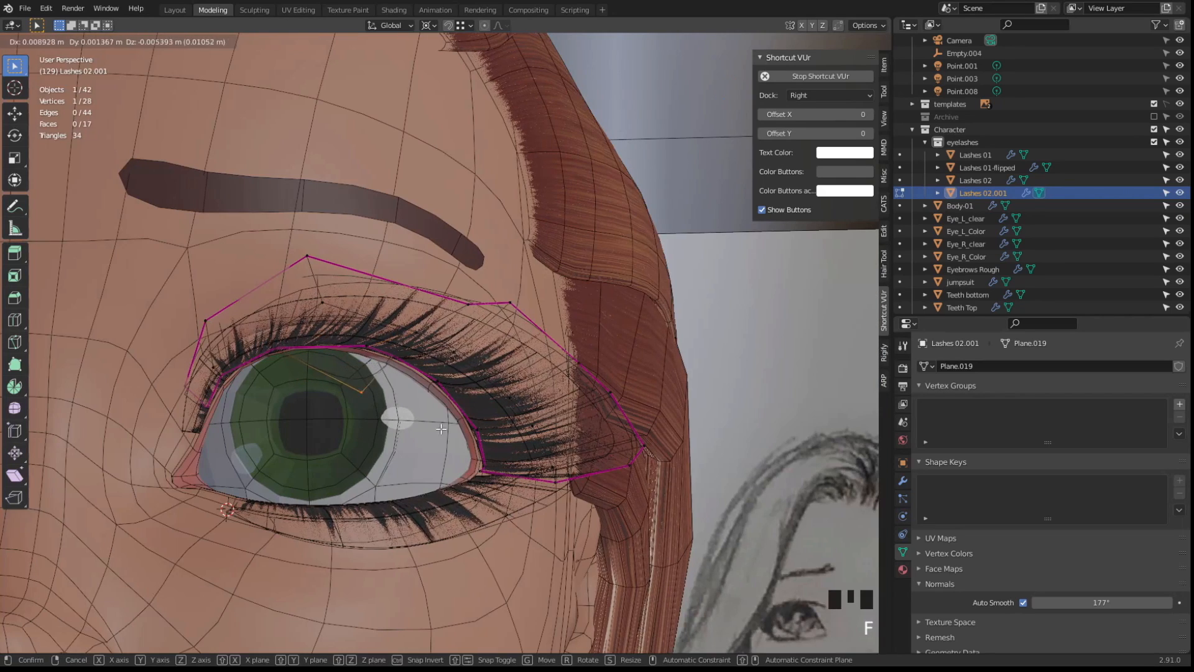
click(413, 439)
mouse_move(373, 413)
middle_down()
mouse_move(294, 387)
mouse_move(440, 427)
middle_up()
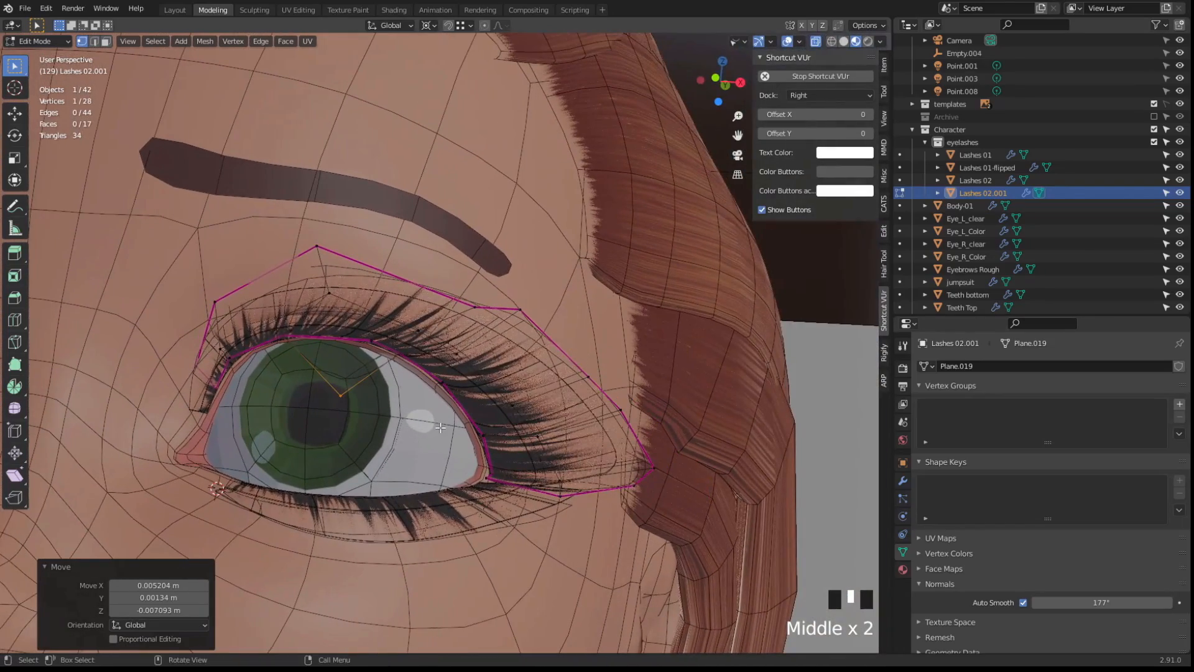
key(ctrl+z)
key(ctrl+z)
key(ctrl+z)
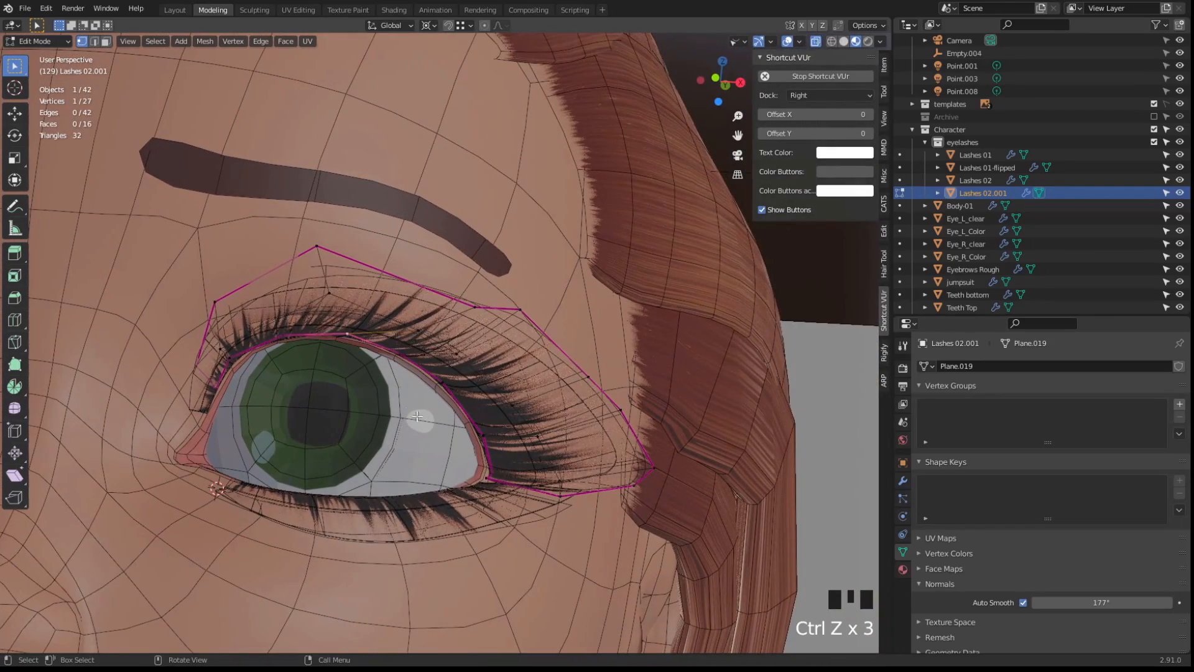
Reposition the lash-line vertex above the iris toward the outer eye corner
middle_drag(369, 380, 320, 374)
scroll(361, 405, up, 2)
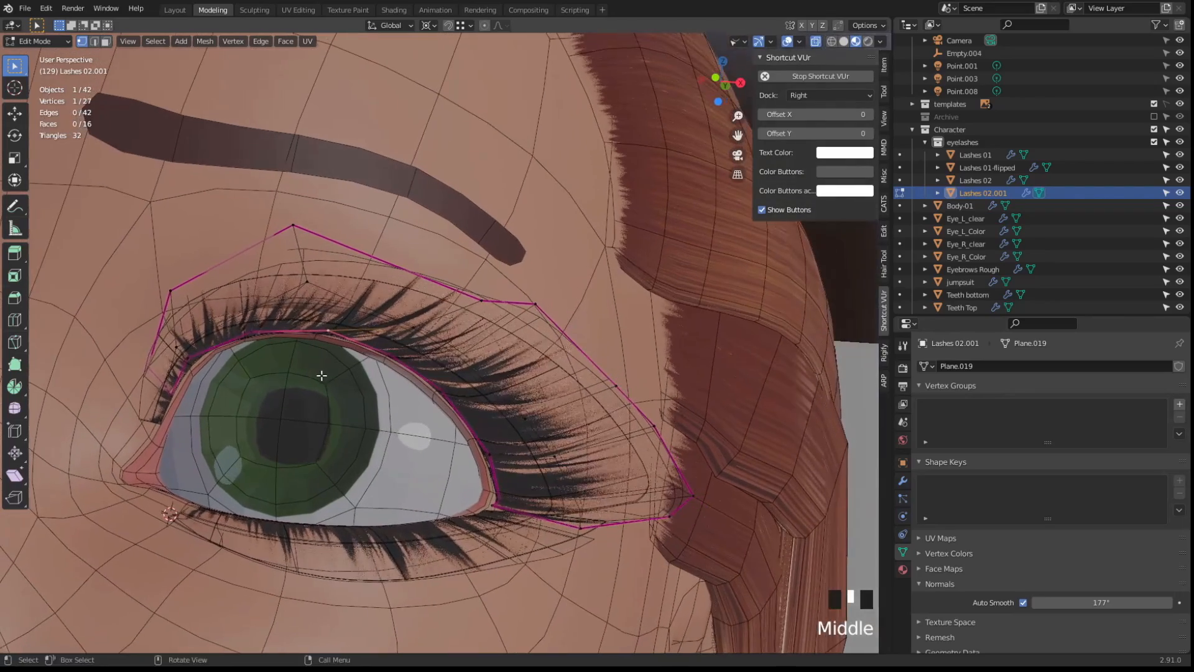
key(g)
click(352, 385)
Move the next lash-line vertex toward the inner side about 0.0026 m in X and 0.0011 m in Z
click(252, 329)
key(g)
middle_drag(251, 330, 315, 411)
click(371, 347)
key(shift+alt+z)
key(shift+alt+z)
scroll(222, 395, up, 2)
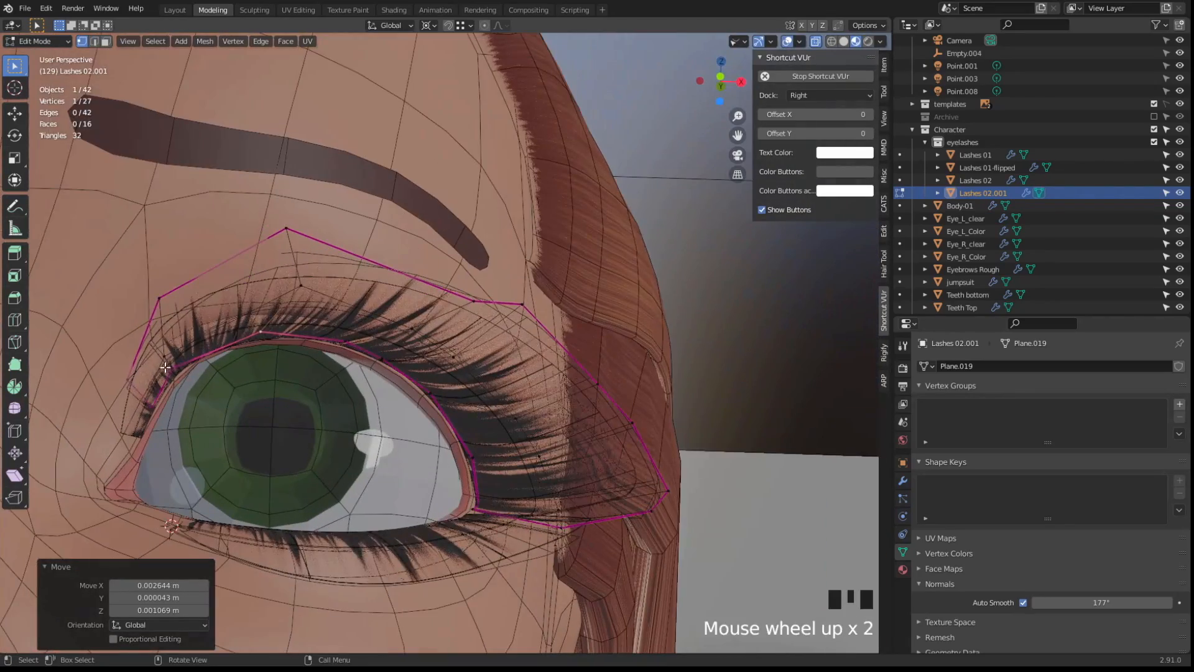
Raise the upper lashes' vertices around the inner eye corner, moving the last one about 0.0013 m in X, -0.0005 m in Y and 0.0021 m in Z
key(g)
click(221, 395)
key(g)
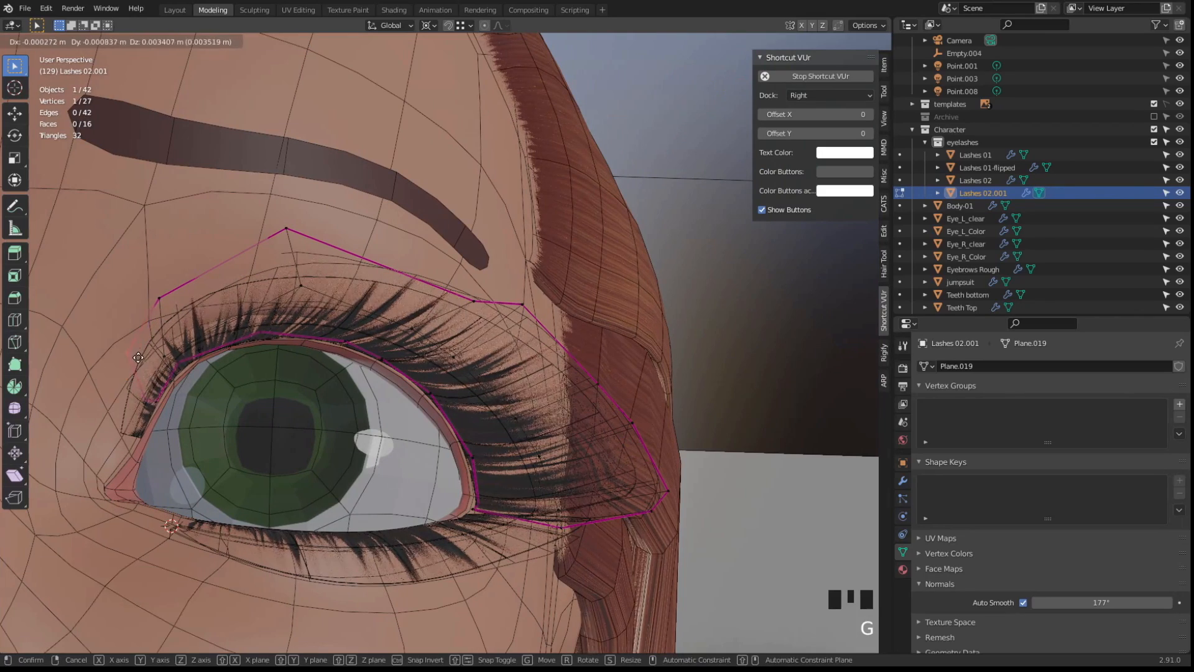
click(131, 354)
click(160, 356)
key(g)
click(171, 339)
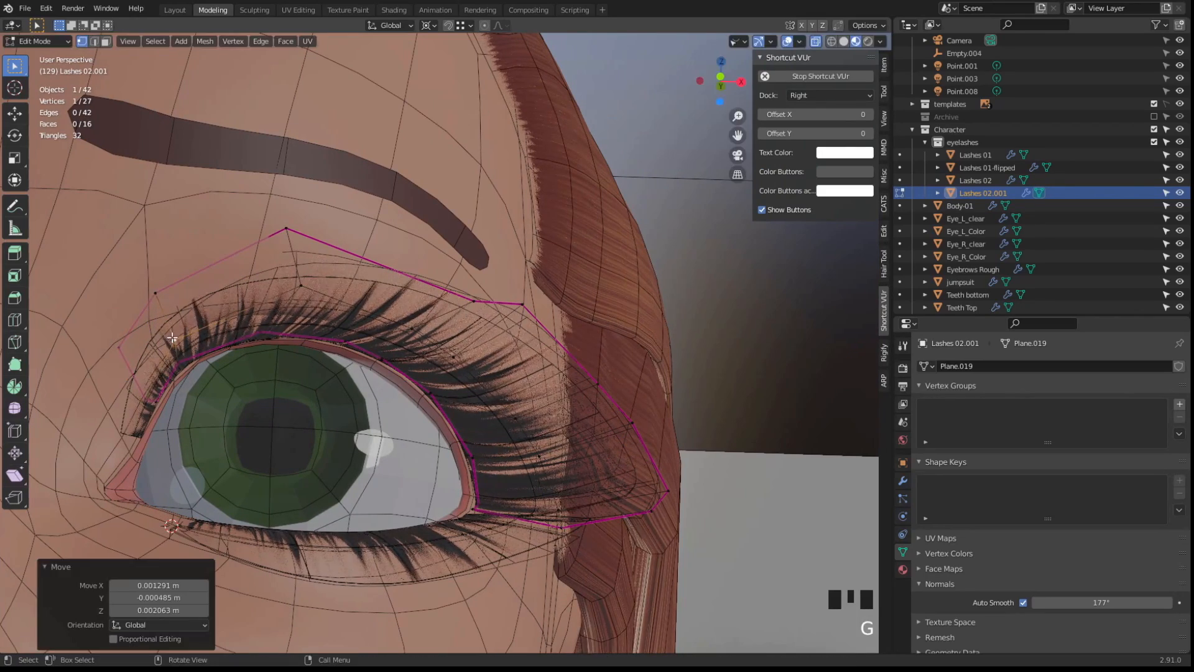
Check the lashes on the whole face from the front with the viewport overlays hidden
key(shift+alt+z)
scroll(336, 409, down, 4)
middle_drag(335, 408, 559, 352)
scroll(560, 352, down, 1)
scroll(559, 352, up, 2)
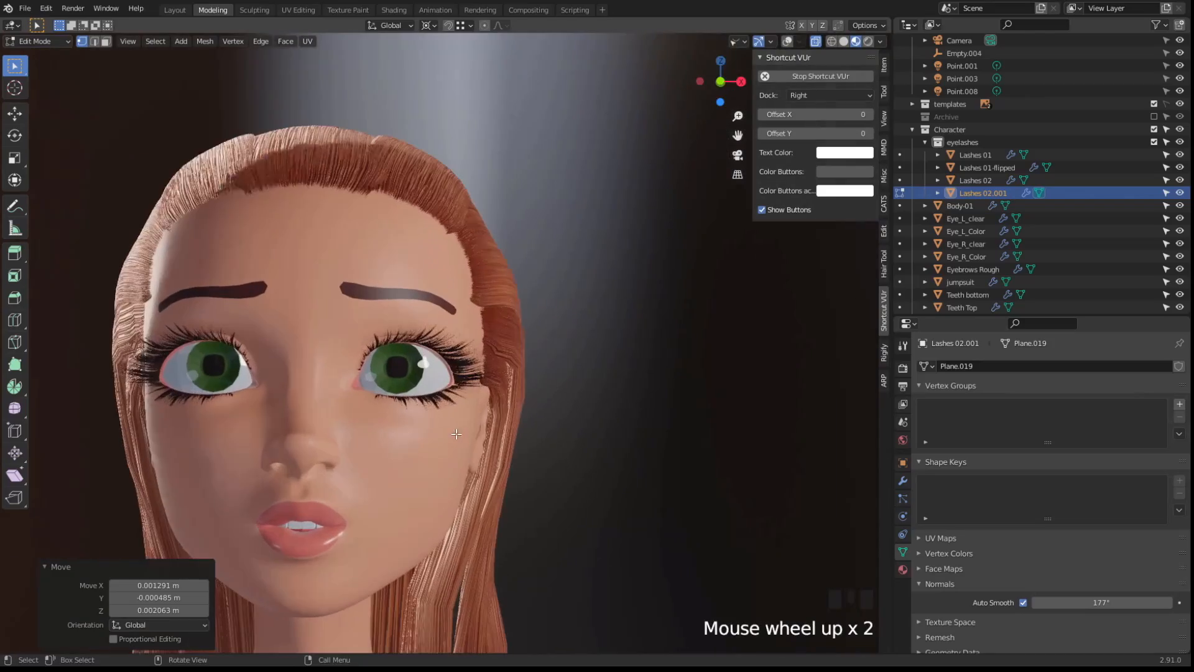
mouse_move(523, 423)
middle_down()
mouse_move(557, 413)
mouse_move(521, 407)
middle_up()
middle_drag(521, 407, 535, 404)
Leave Edit Mode and preview the lashes in Rendered shading, returning to Material Preview with overlays shown
click(868, 41)
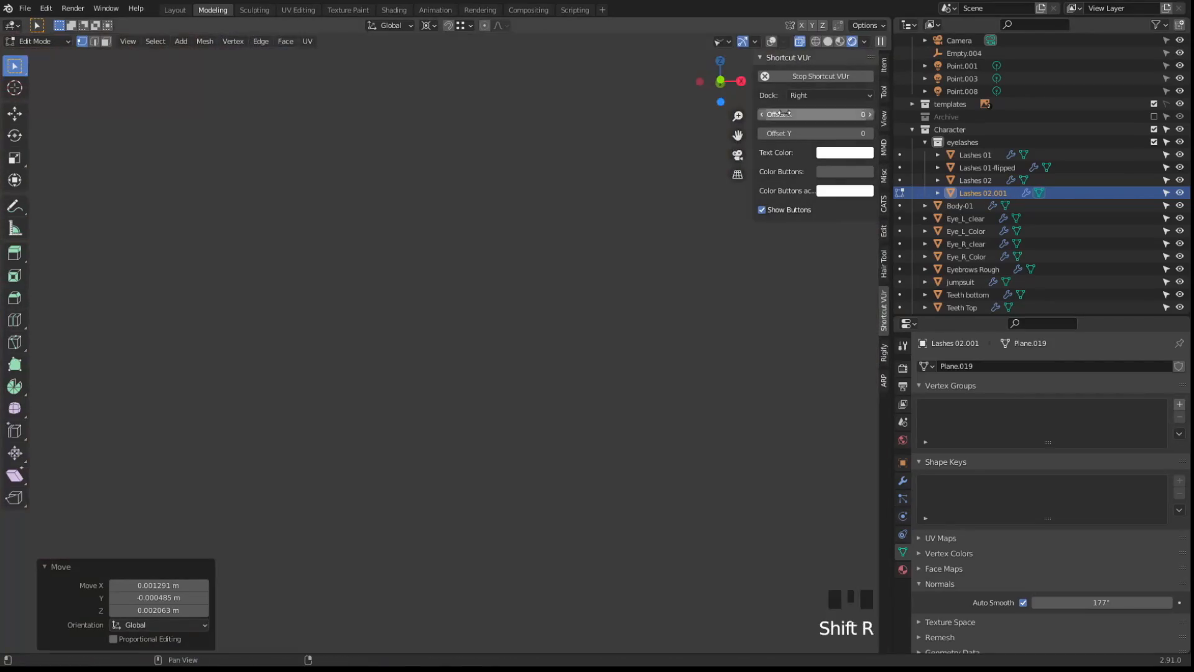
key(shift+alt+z)
key(Tab)
key(shift+z)
click(548, 163)
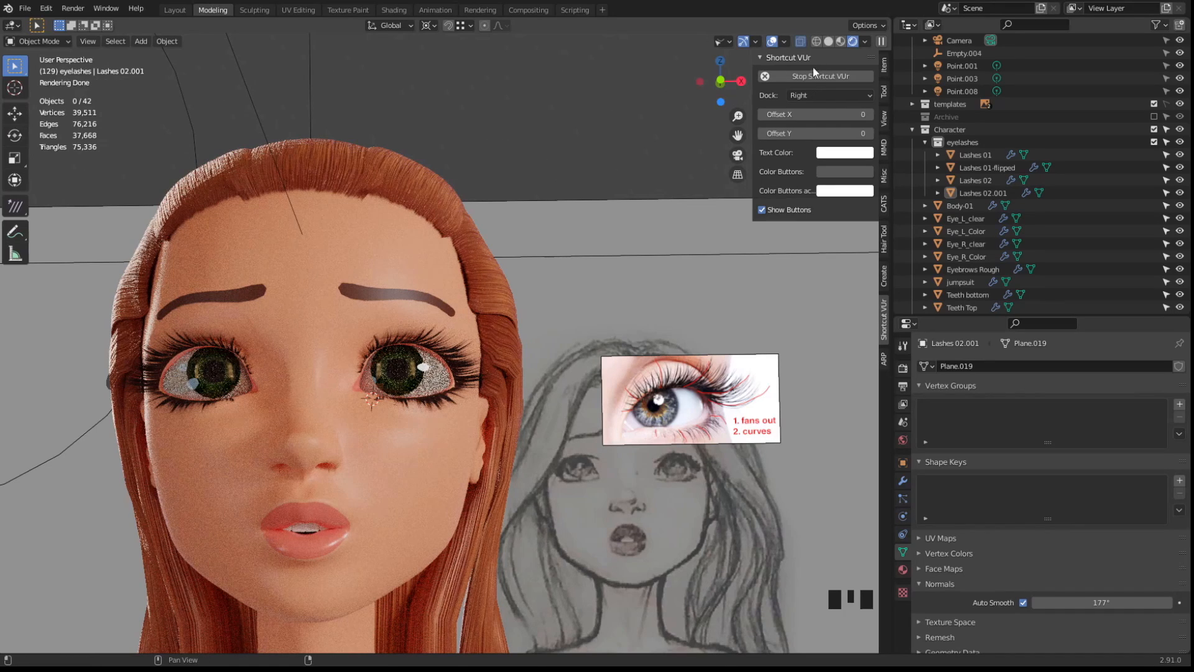
click(841, 41)
key(shift+alt+z)
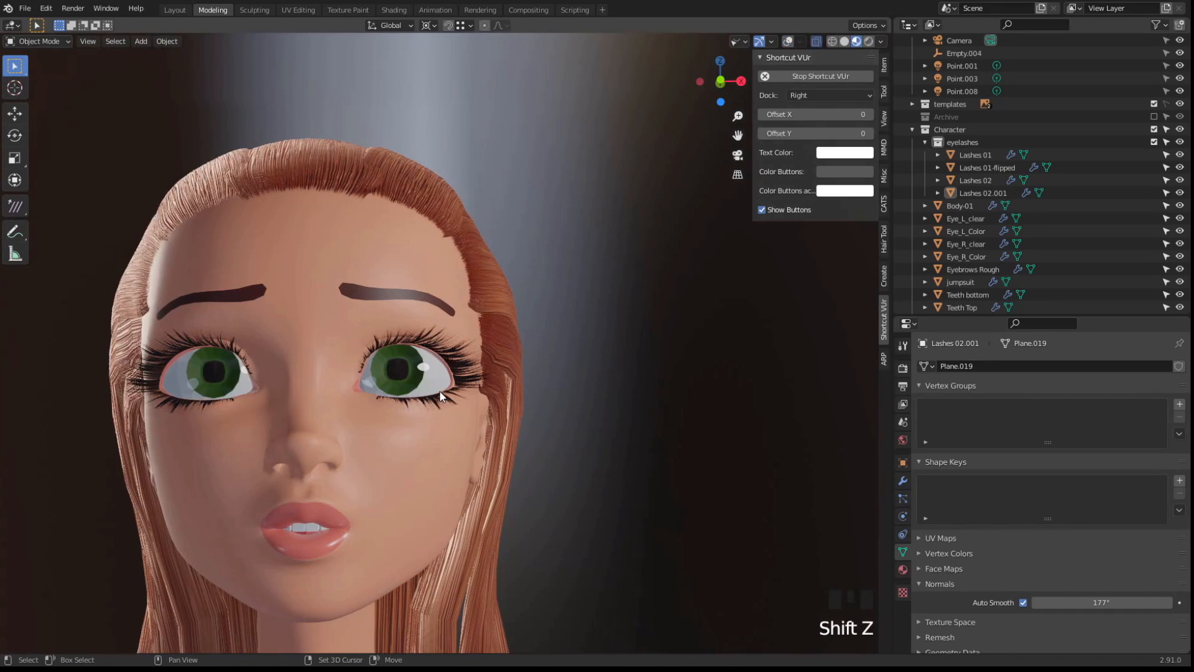
key(shift+alt+z)
key(shift+z)
Rename the upper-only lashes object Lashes 02.001 as "Lashes 03 top"
click(446, 352)
middle_drag(446, 352, 457, 357)
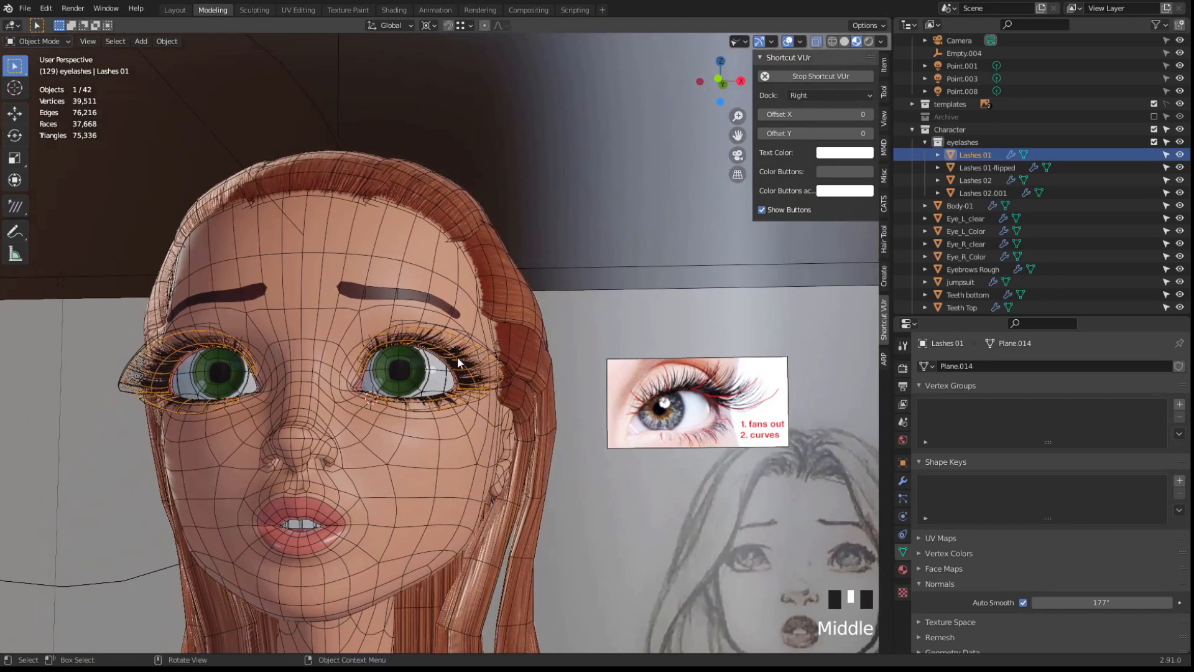
click(983, 191)
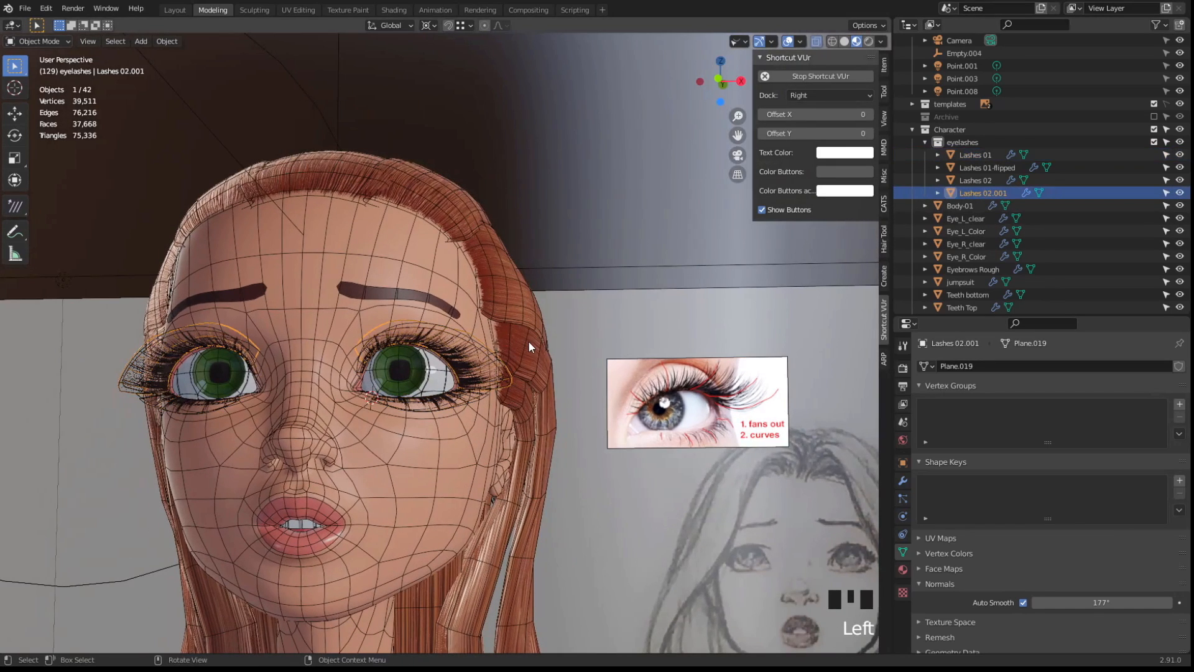
double_click(984, 192)
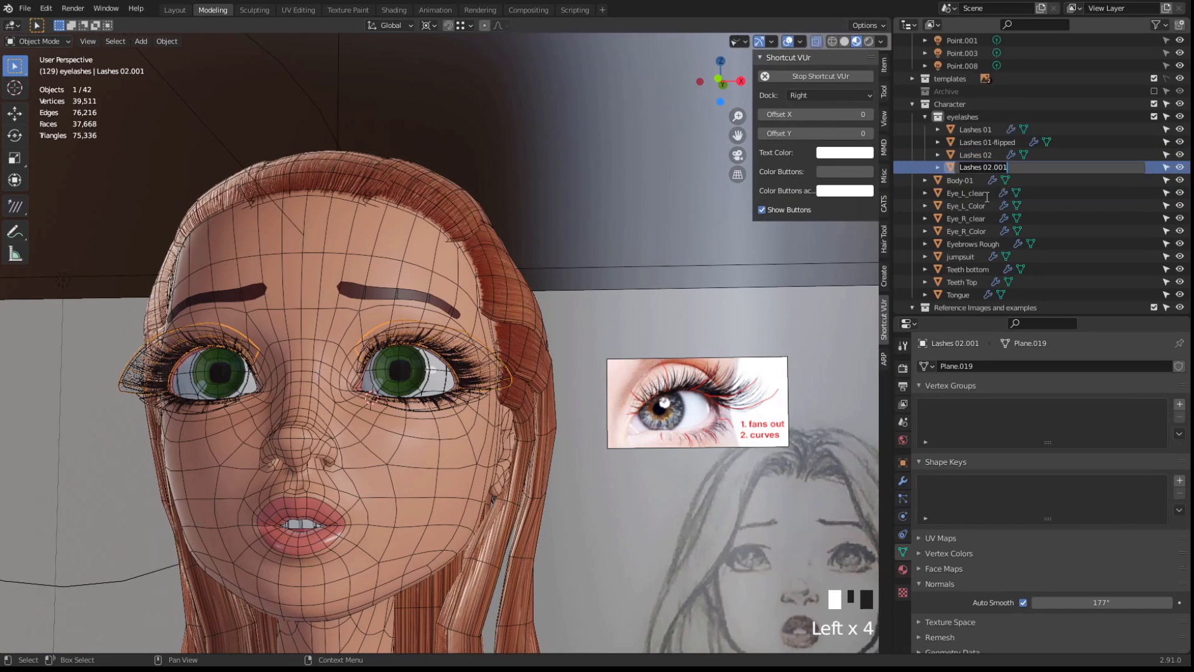
click(987, 168)
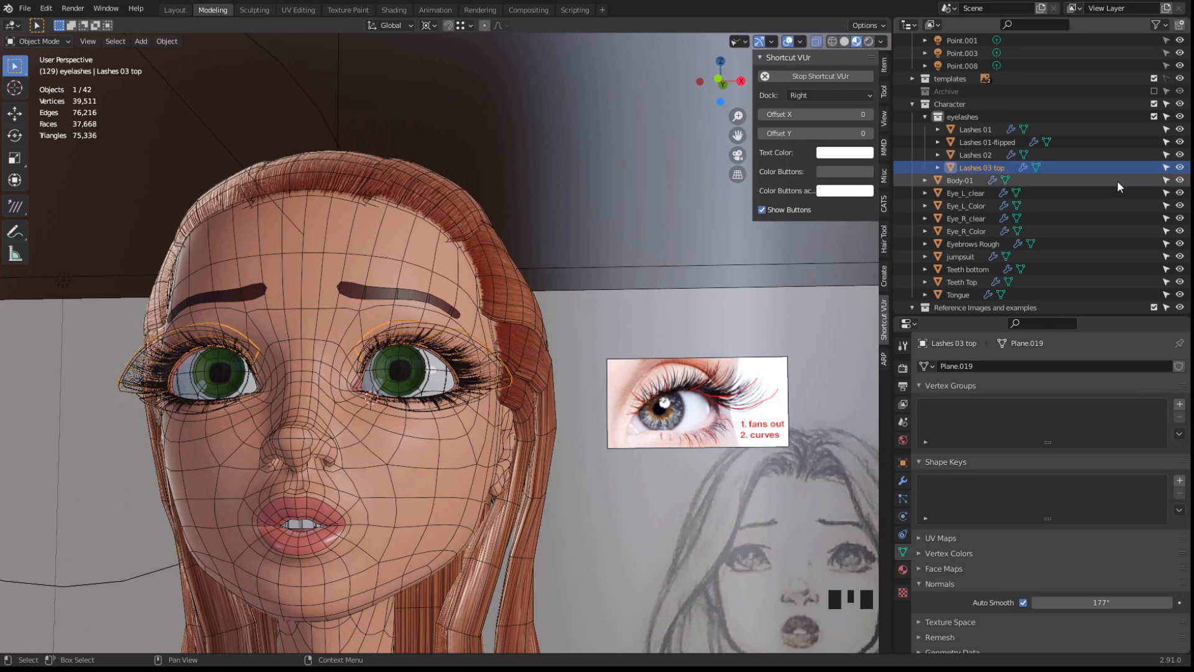
key(Return)
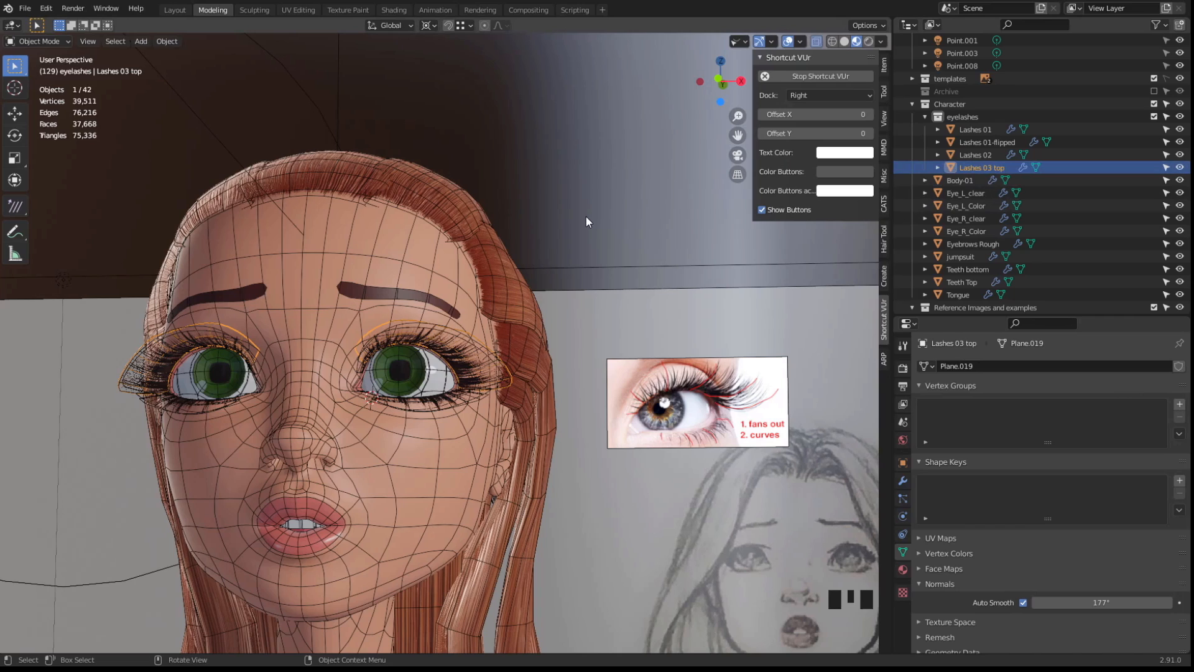
Duplicate Lashes 03 top in place and rename the copy "Lashes 04 top"
key(shift+d)
right_click(596, 268)
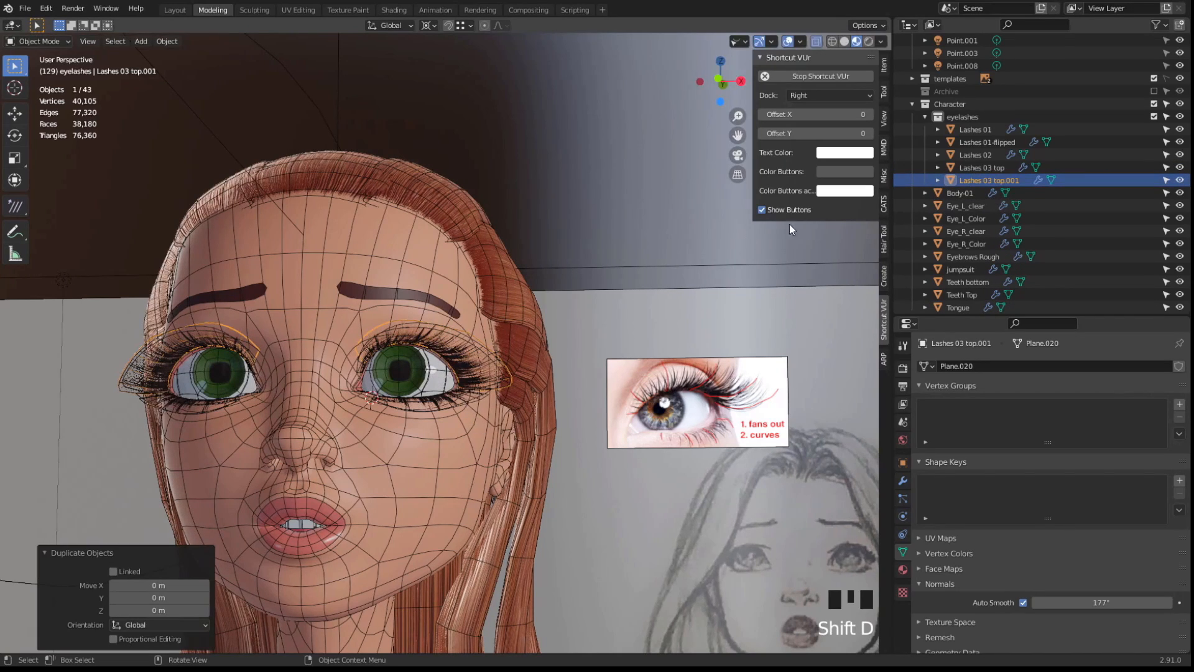
double_click(984, 180)
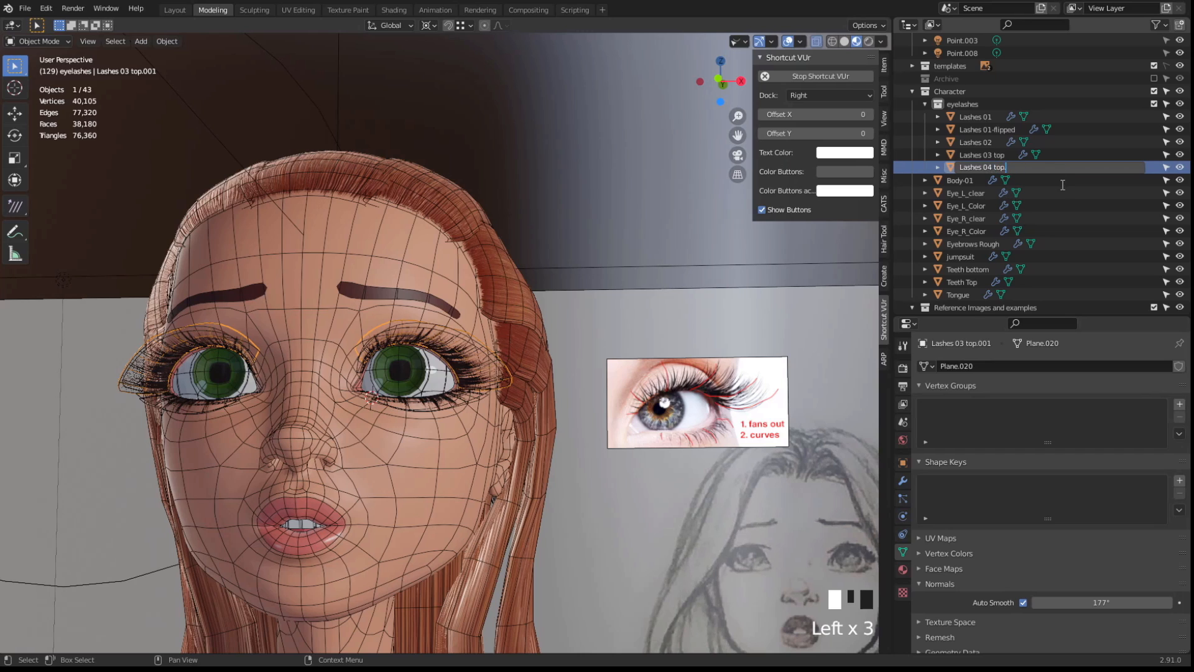
Finish renaming the duplicated lash mesh as Lashes 04 top and open it in Edit Mode
key(BackSpace)
key(Tab)
scroll(509, 376, up, 3)
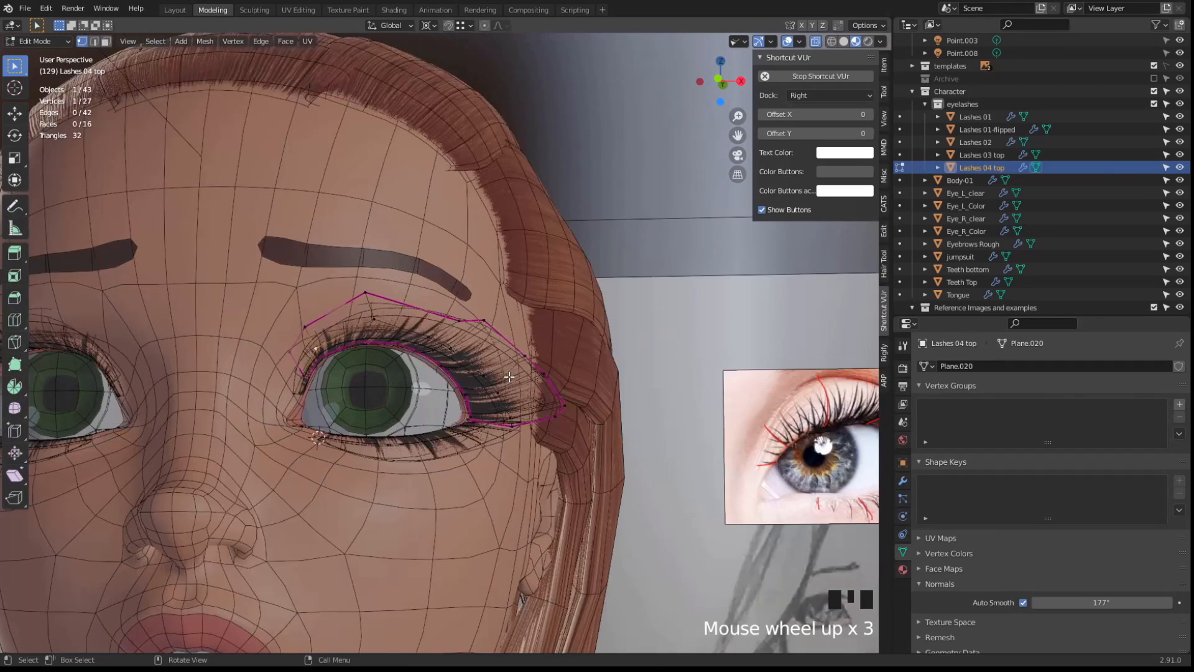
middle_drag(534, 321, 317, 276)
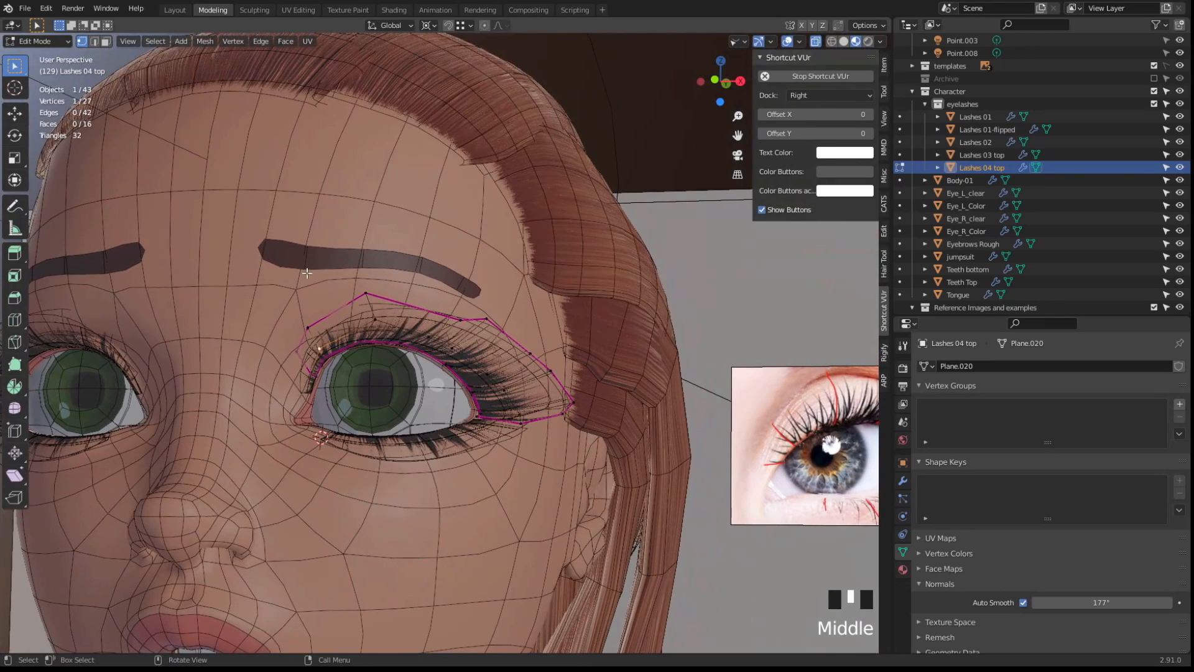
Switch the lash mesh to vertex selection, select a vertex on its upper edge and check the lashes with overlays hidden
key(a)
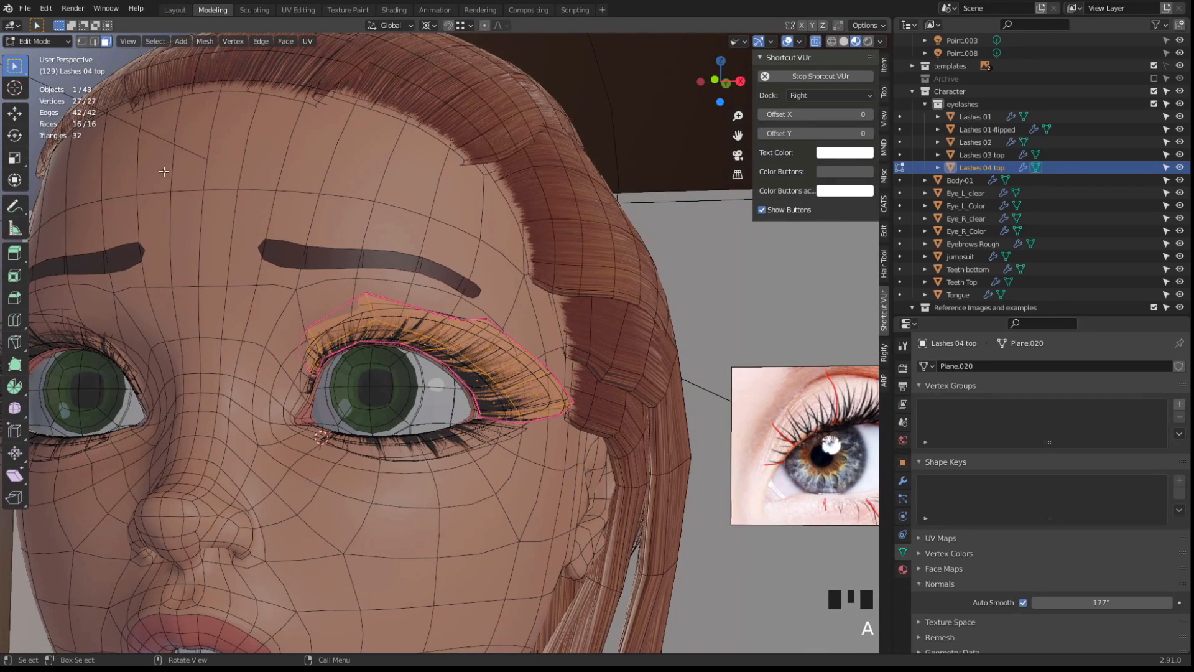
key(Tab)
key(Tab)
key(1)
click(453, 318)
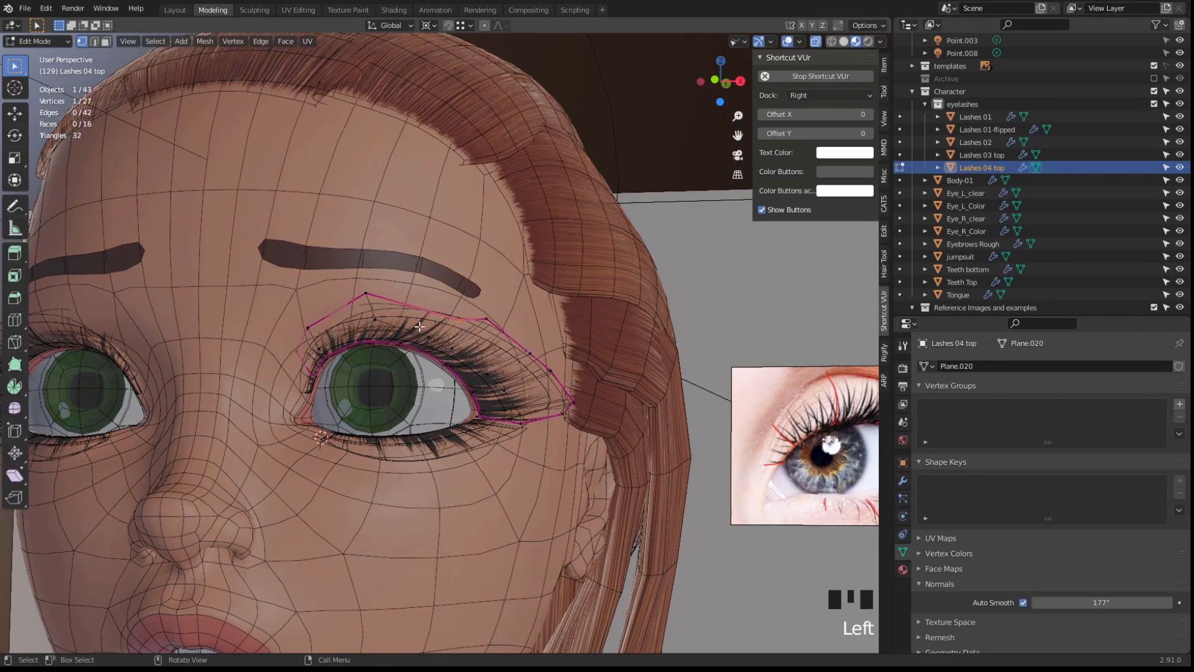
middle_drag(453, 319, 438, 385)
scroll(451, 350, up, 2)
scroll(497, 353, up, 1)
key(shift+alt+z)
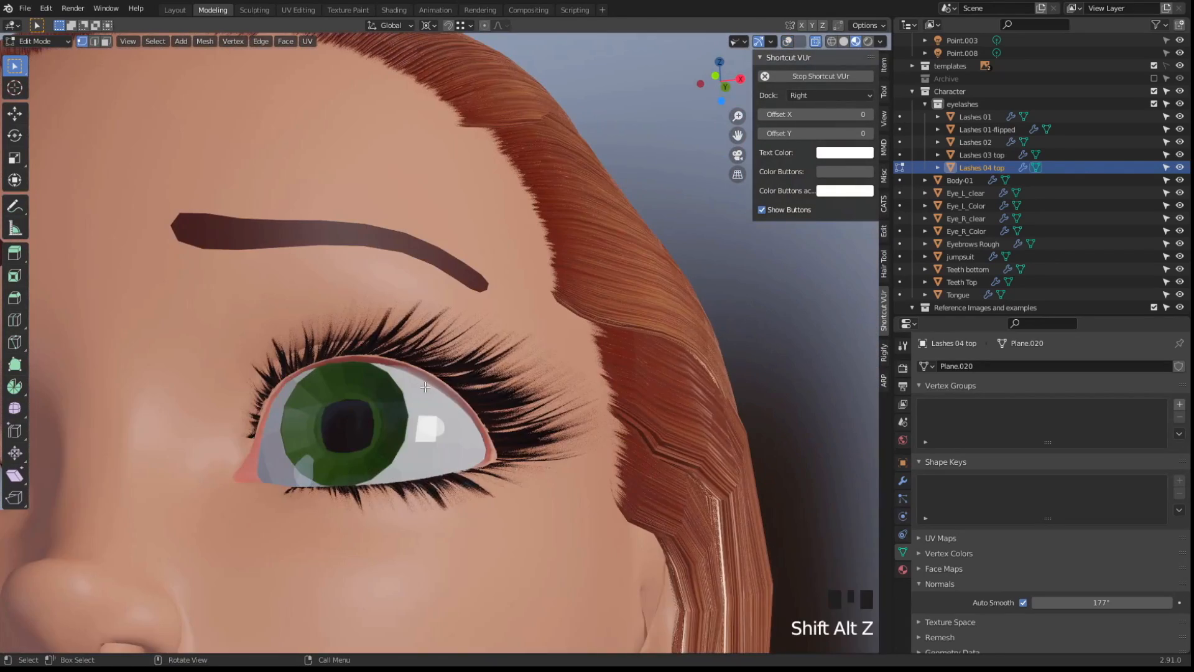
key(shift+alt+z)
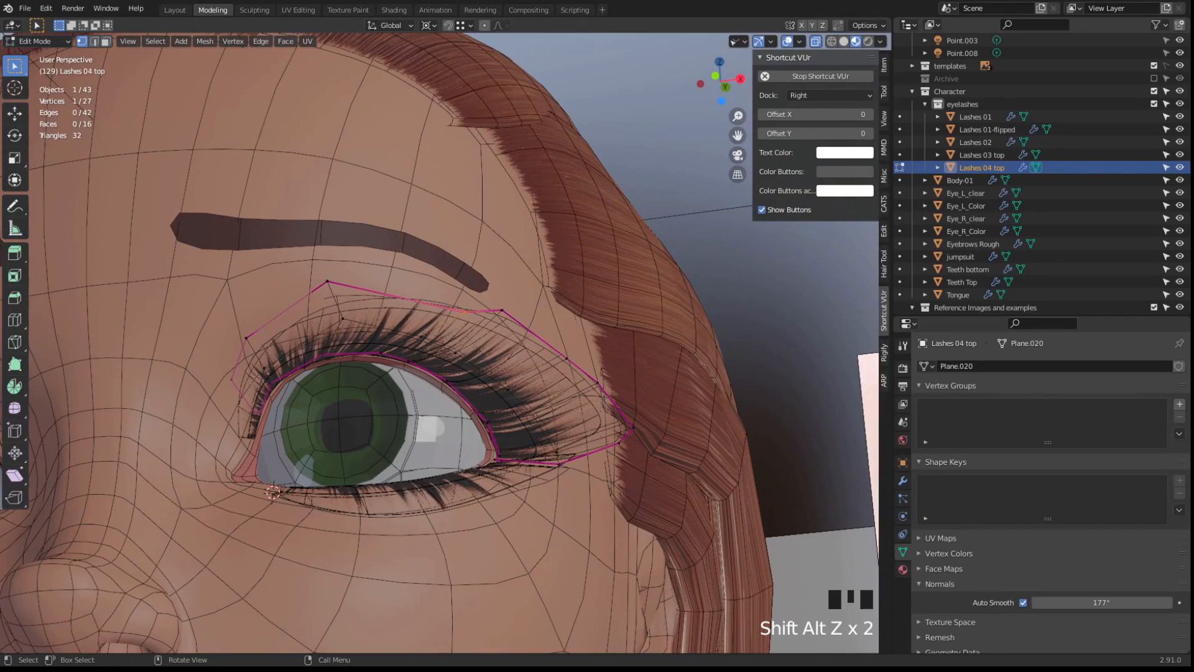
Split the 3D viewport into two stacked views and hide the overlays in the upper one, framed on the eye
drag(2, 648, 218, 363)
shift+middle_drag(344, 269, 348, 200)
scroll(395, 203, up, 1)
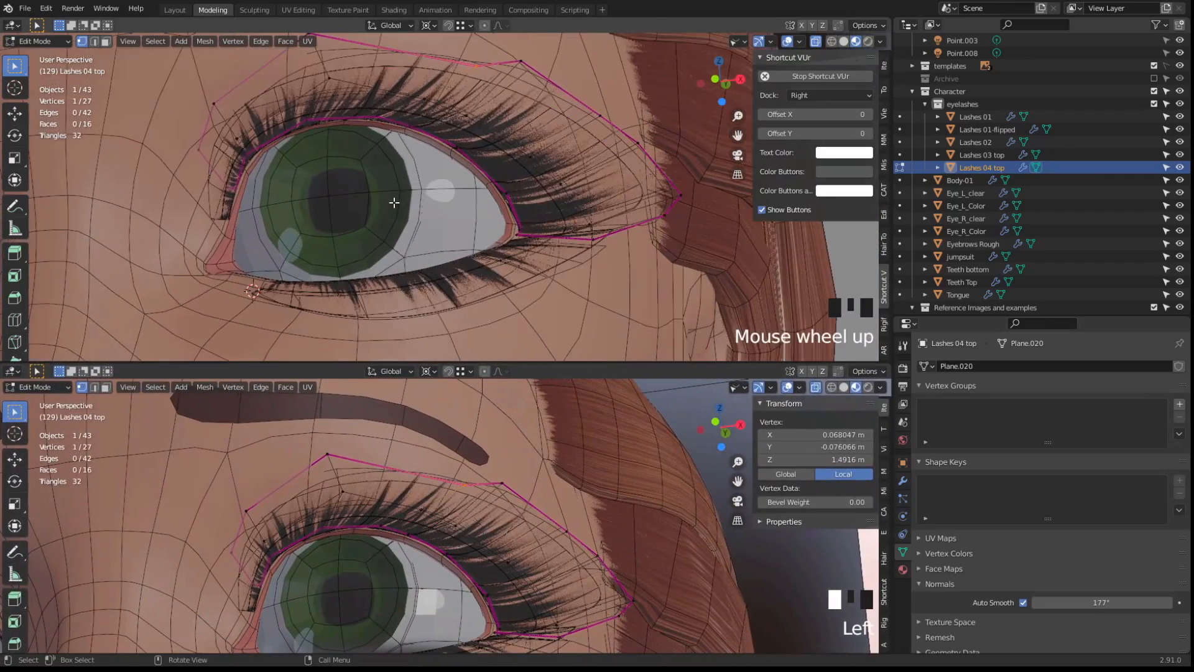
key(shift+alt+z)
key(shift+alt+z)
key(shift+alt+z)
key(shift+alt+z)
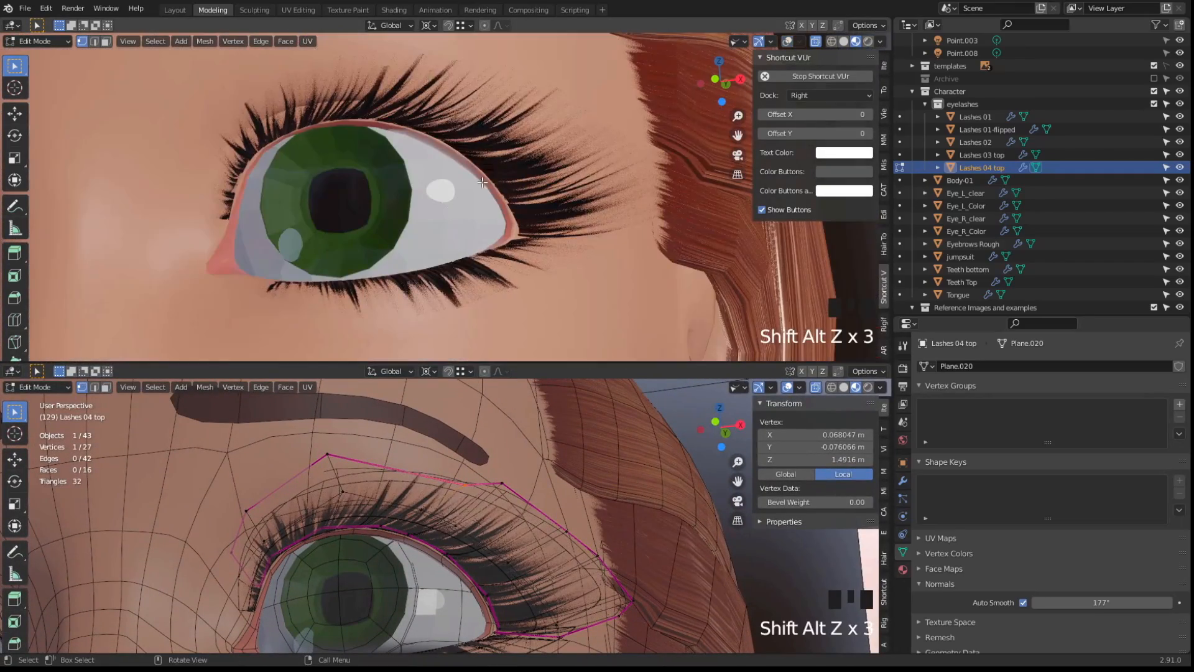
middle_drag(439, 186, 428, 184)
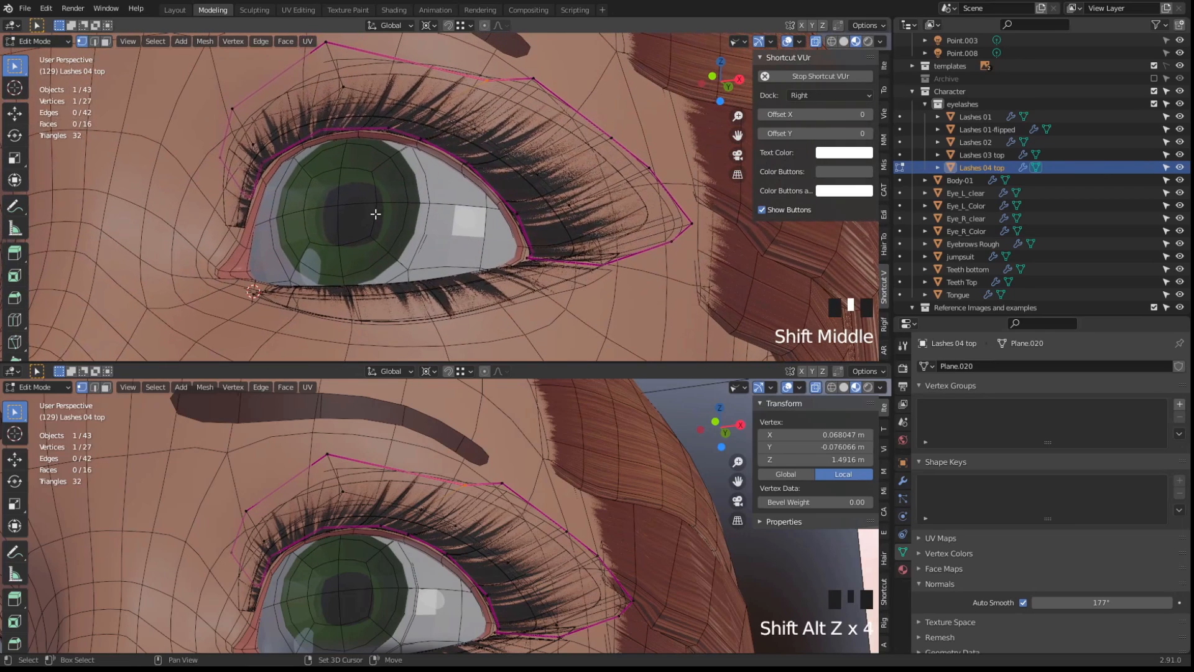
key(shift+alt+z)
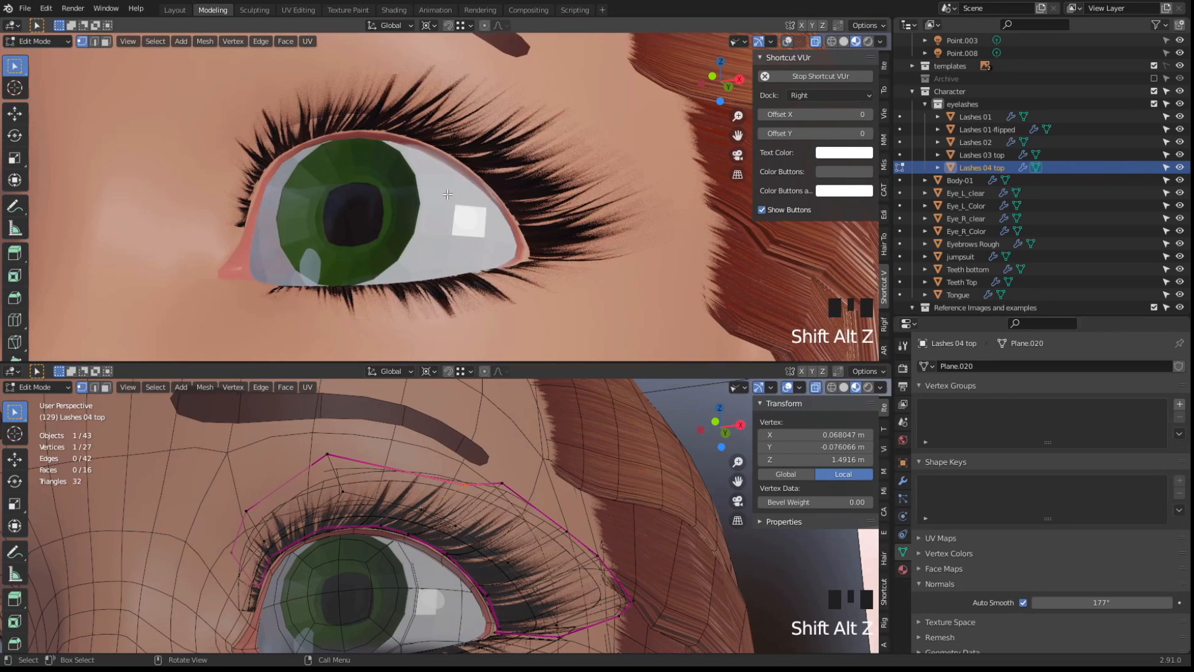
middle_drag(426, 190, 431, 188)
Move the lash-root vertices along the outer half of the upper eyelid slightly outward and down
shift+middle_drag(461, 498, 452, 468)
click(429, 473)
click(452, 482)
click(408, 461)
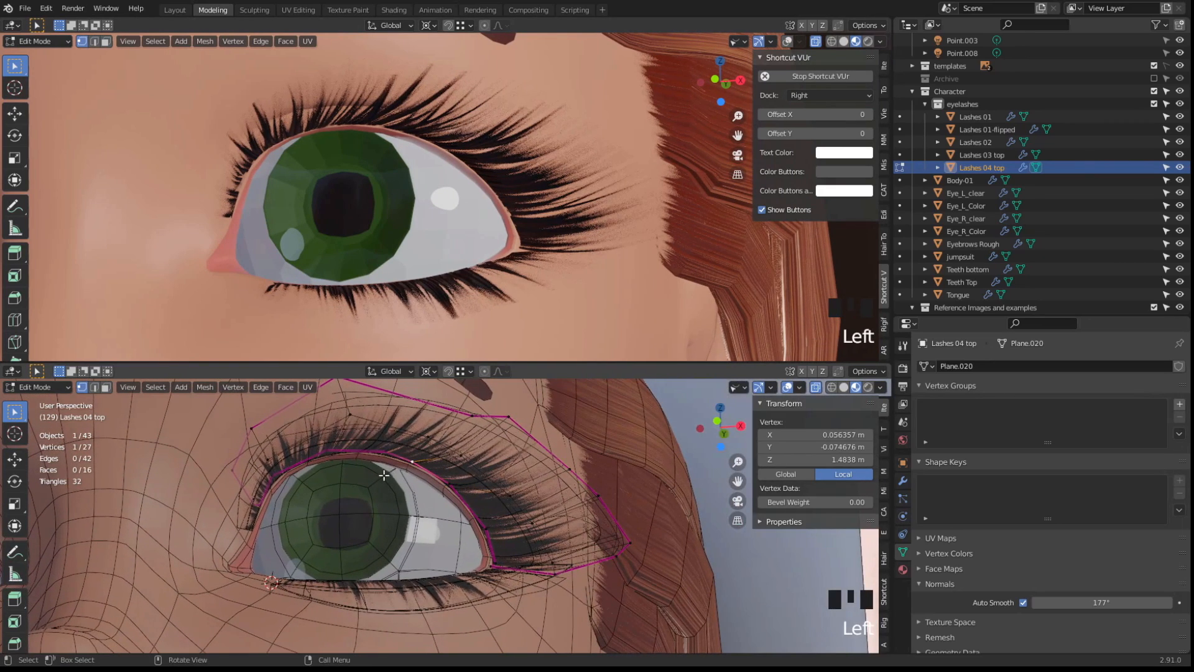
shift+click(449, 484)
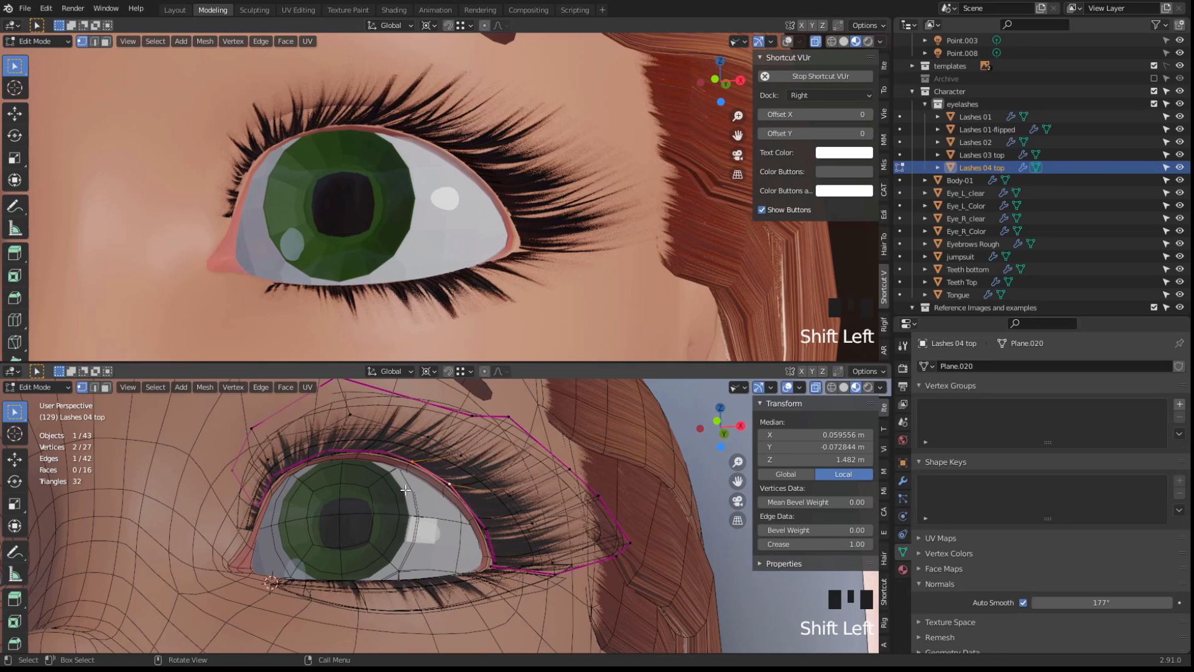
key(g)
click(434, 510)
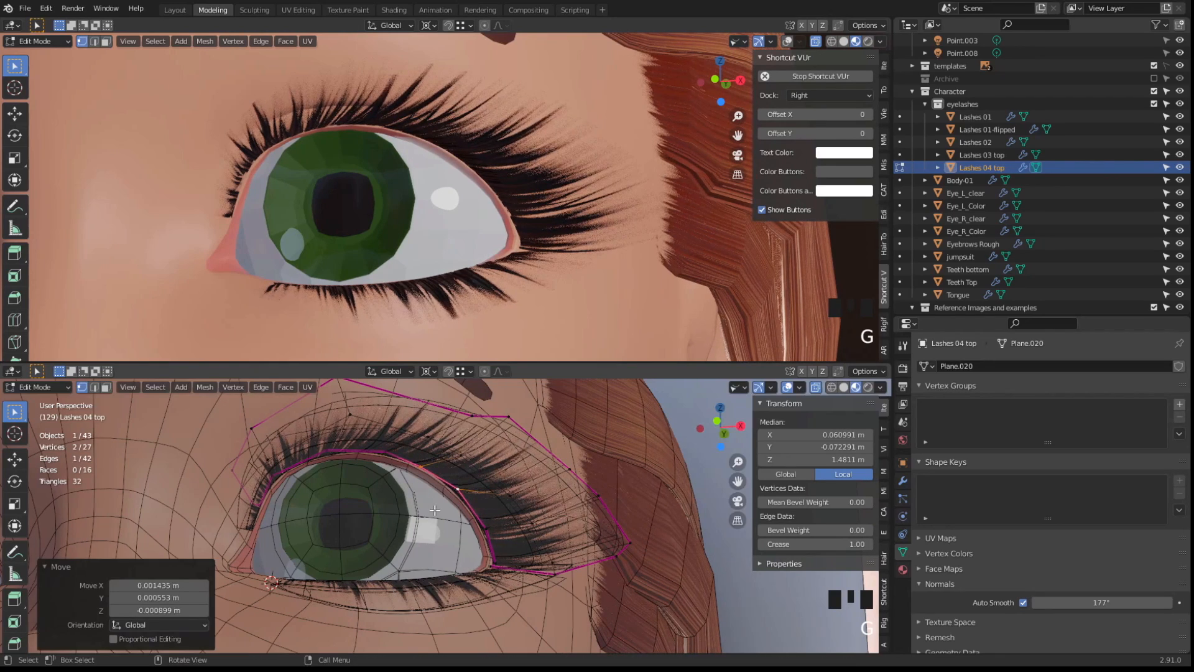
click(457, 490)
key(g)
click(461, 496)
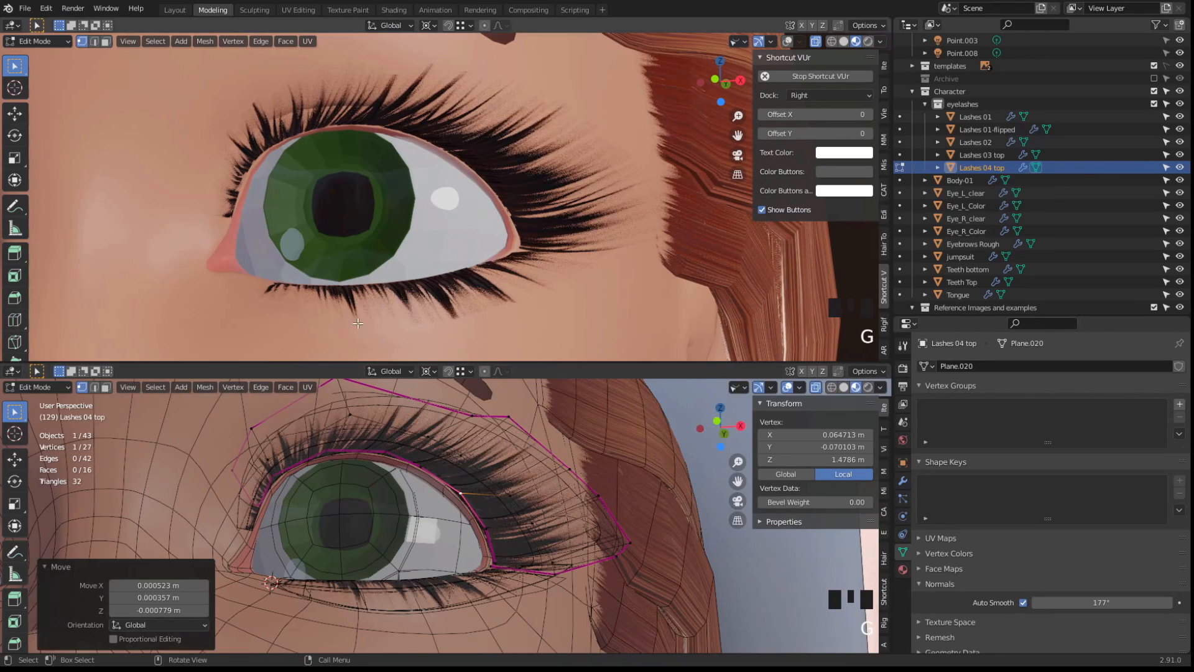
Reposition the two middle-row lash vertices above the outer part of the eye, shifting both outward
click(498, 493)
key(g)
click(457, 476)
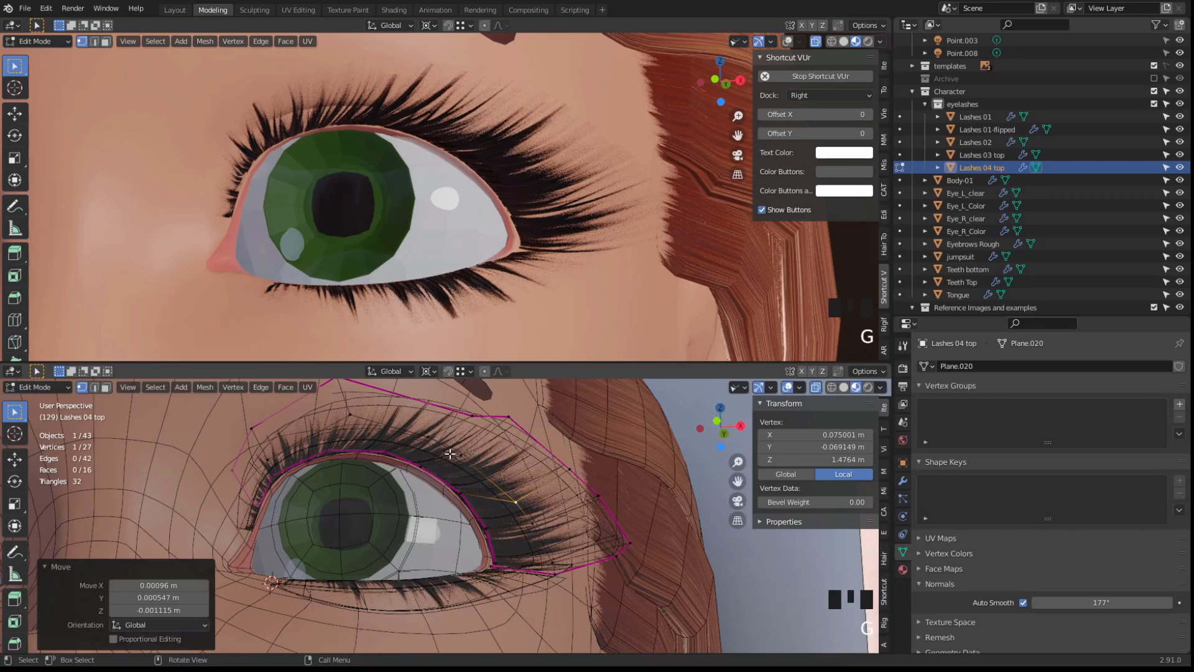
key(g)
click(470, 445)
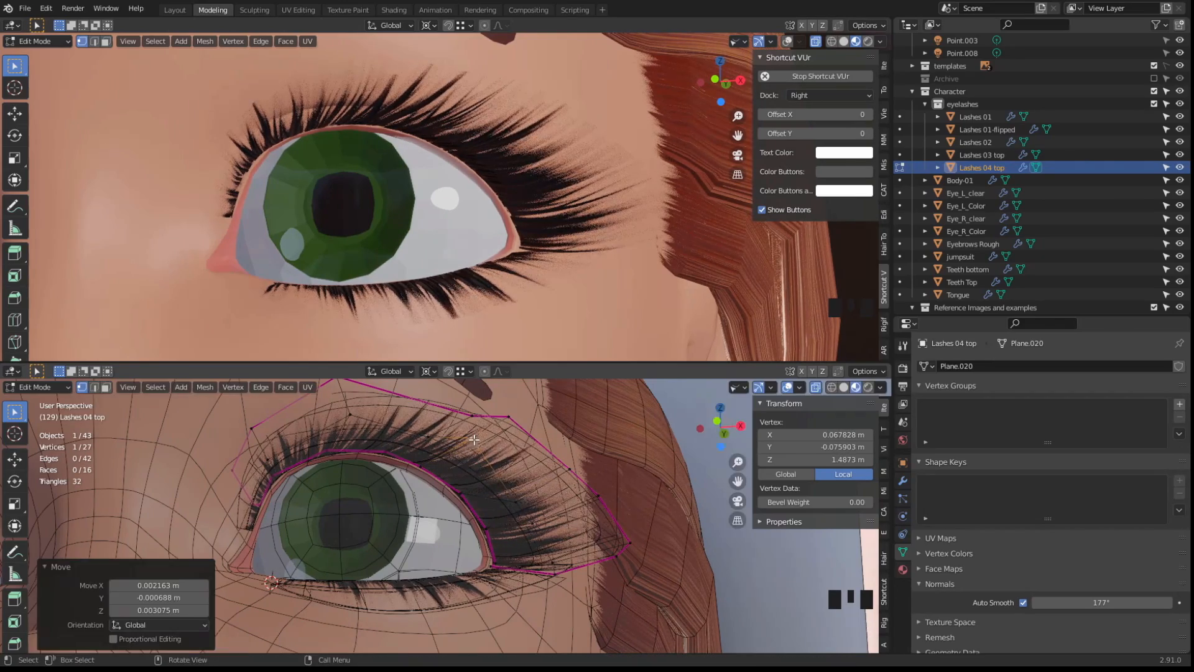
Adjust the lash card vertices near the outer eye corner and pull the lower outer tip about 0.003 m outward
key(g)
click(539, 518)
click(564, 575)
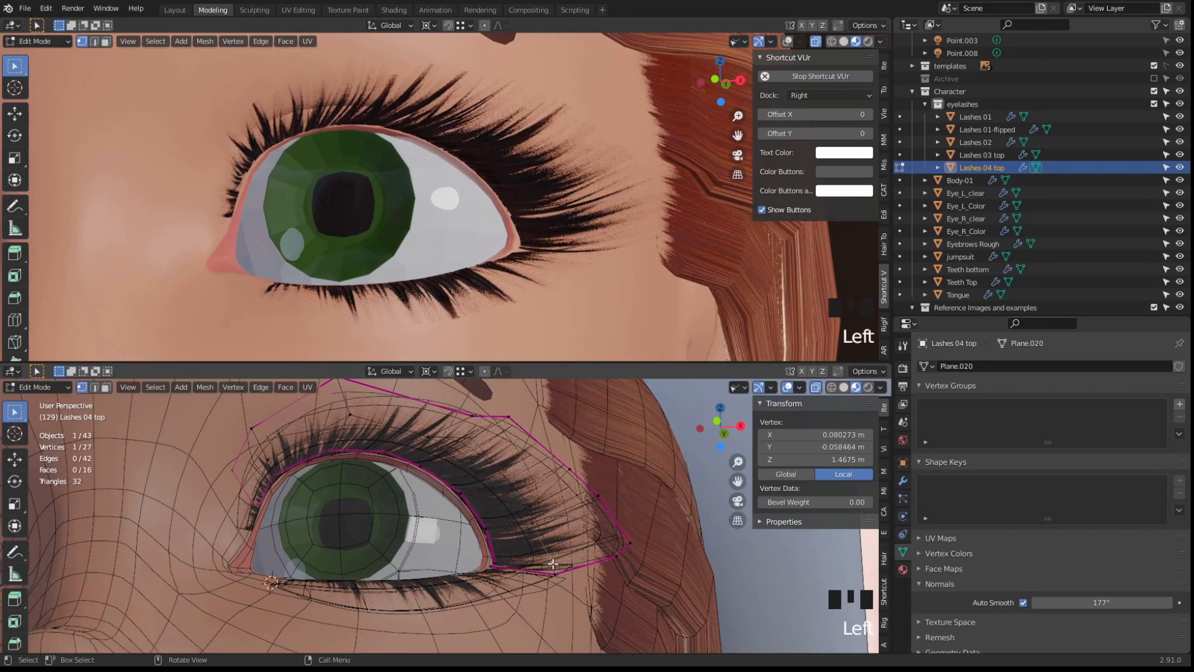
key(g)
click(535, 525)
key(g)
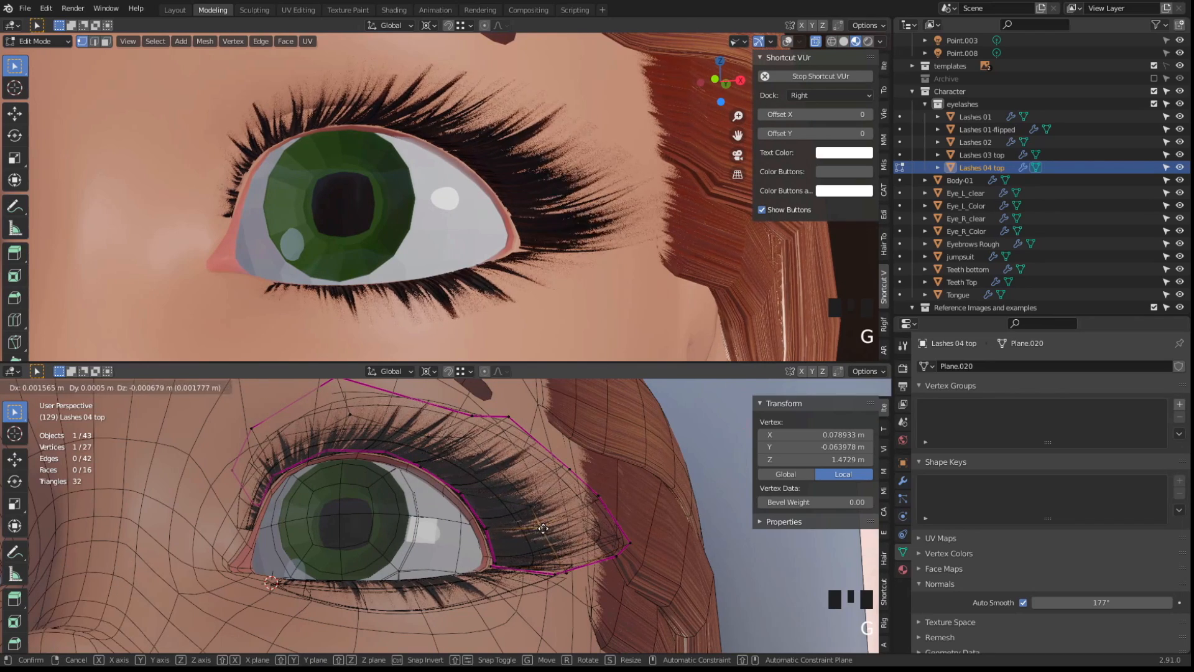
click(524, 526)
click(615, 556)
key(g)
click(632, 564)
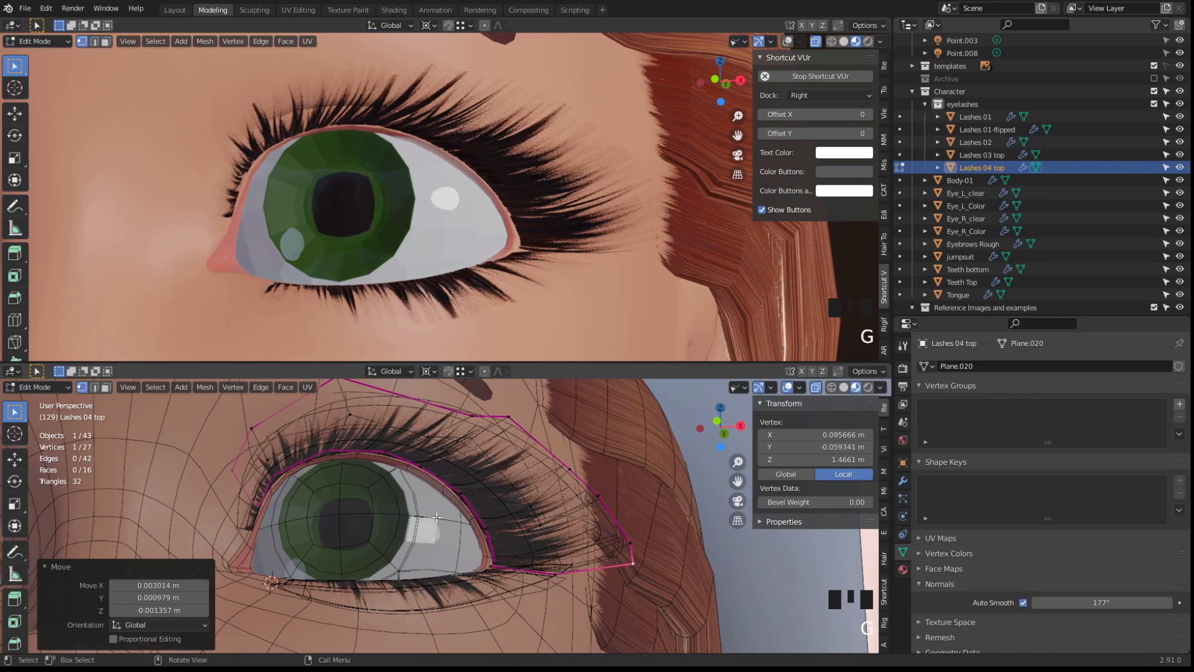
Shift the lash-root vertex above the iris about 0.0025 m outward and nudge the middle-row vertex above it outward
click(314, 463)
key(g)
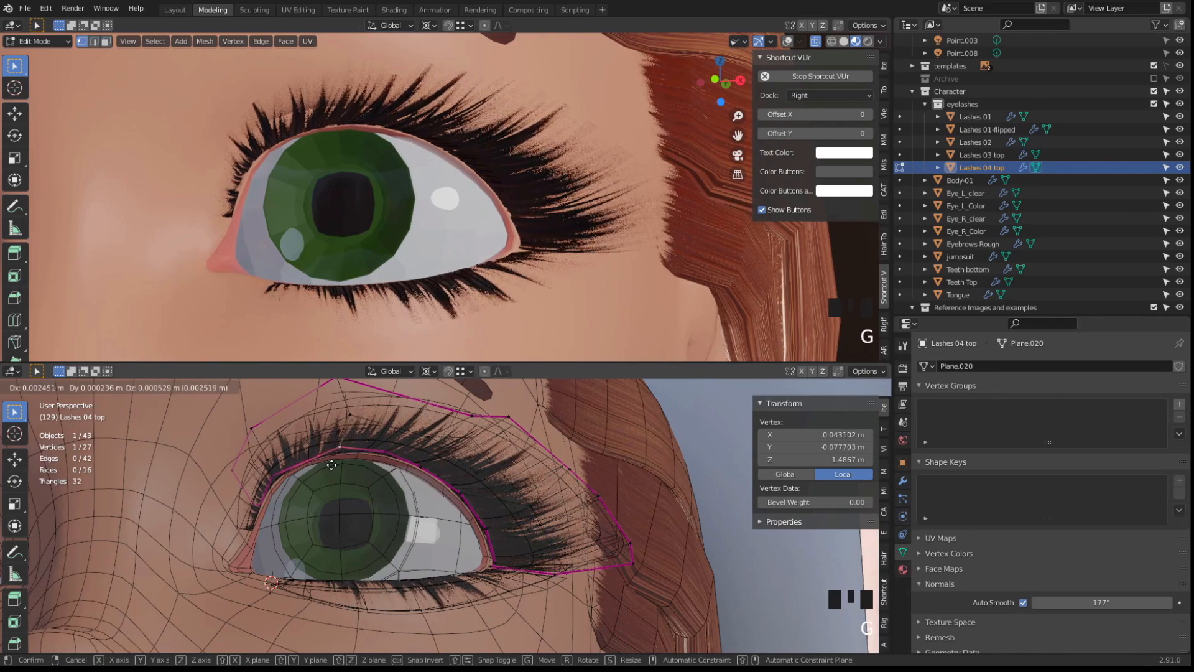
click(332, 465)
click(349, 413)
key(g)
click(355, 412)
Pull the tip-edge vertex above the iris about 0.01 m outward and shift the middle-row vertex below it slightly outward
shift+middle_drag(344, 393, 361, 450)
click(354, 435)
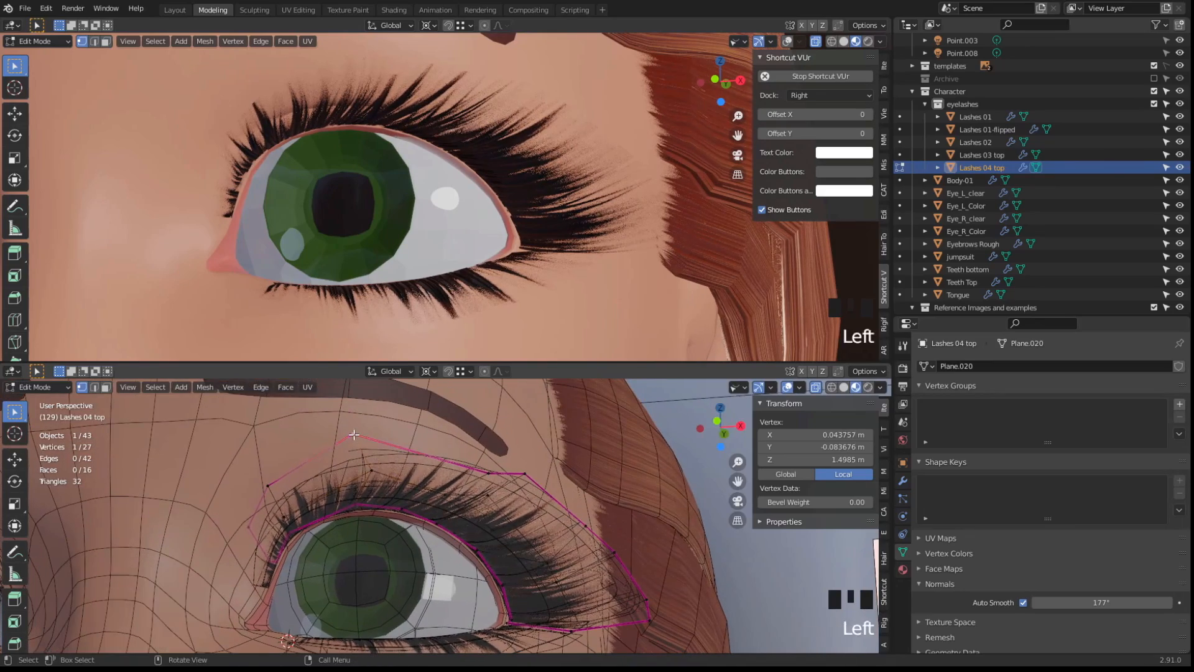
key(g)
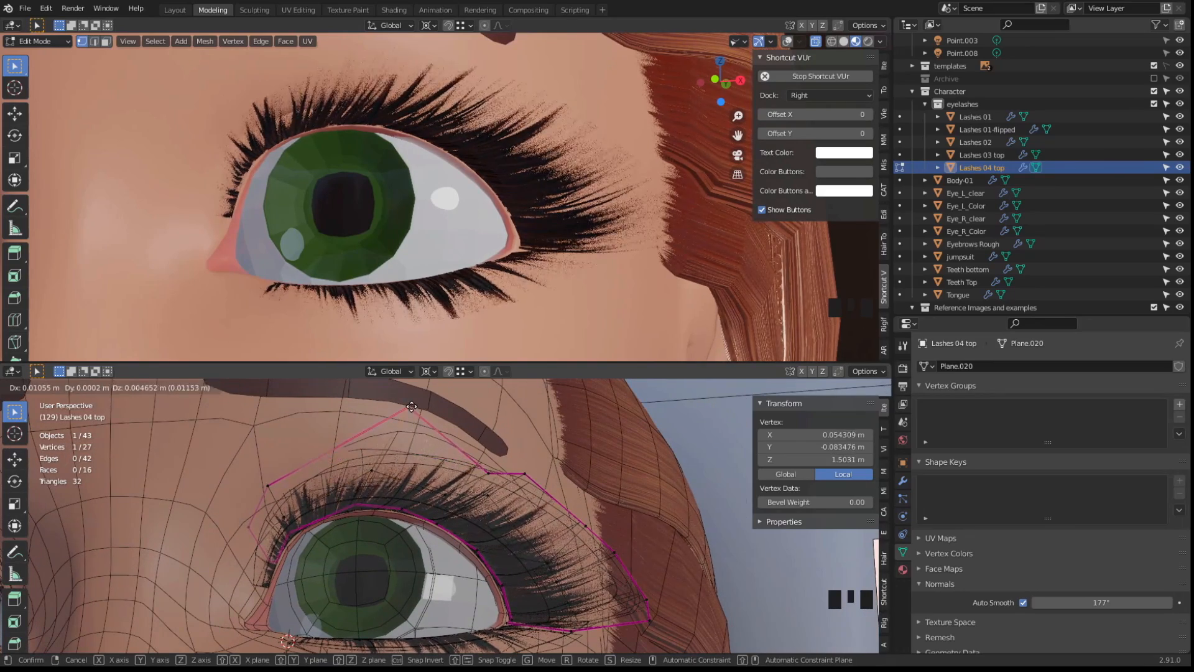
click(414, 417)
key(g)
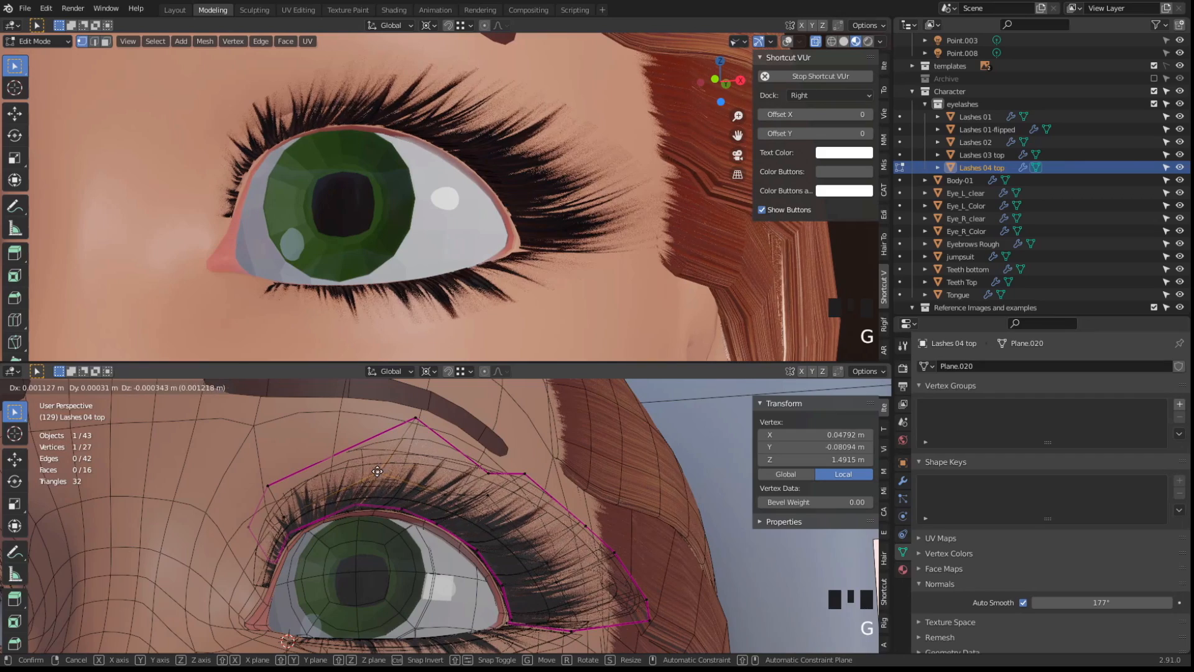
click(378, 471)
Adjust the root vertex above the iris and move the tip and middle-row vertices near the inner eye corner closer to the lid
click(353, 510)
key(g)
click(328, 536)
click(271, 485)
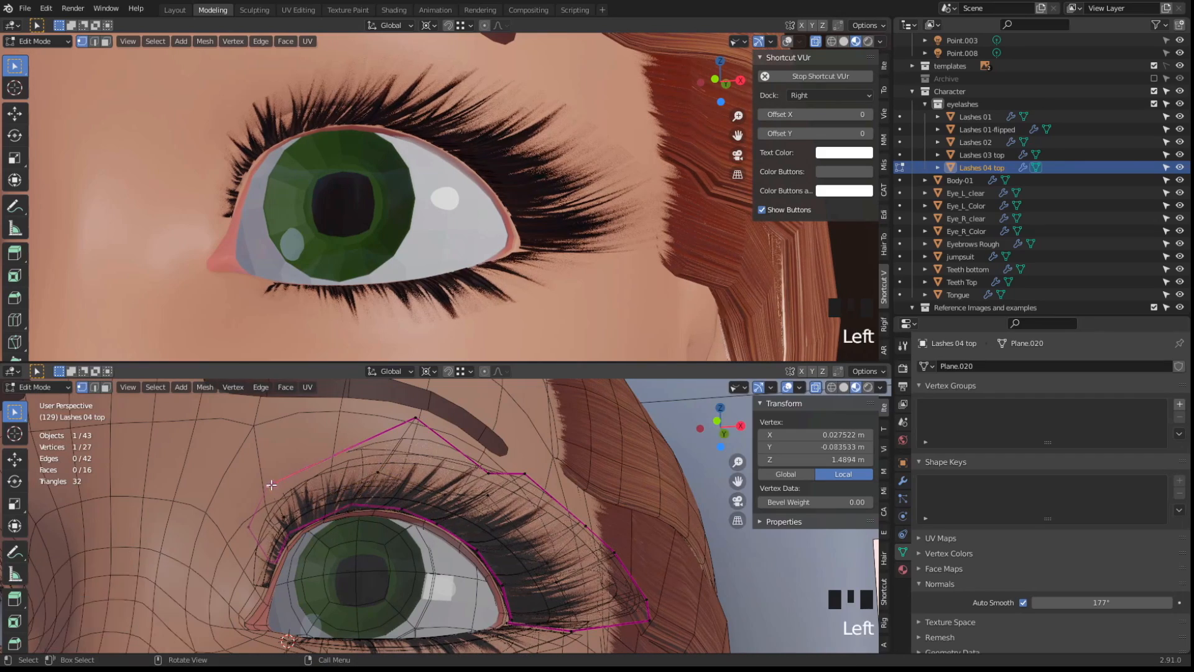
key(g)
click(289, 508)
click(286, 518)
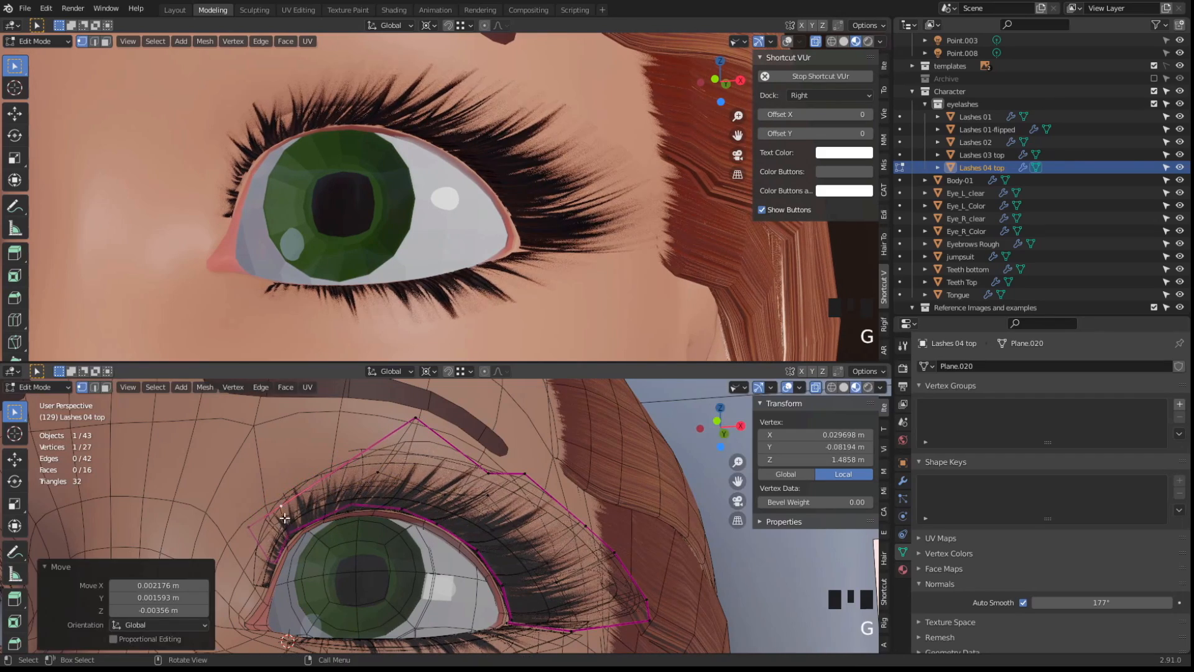
key(g)
click(305, 510)
Move the innermost lash tip vertex about 0.004 m toward the eye
shift+middle_drag(255, 535, 268, 510)
click(268, 510)
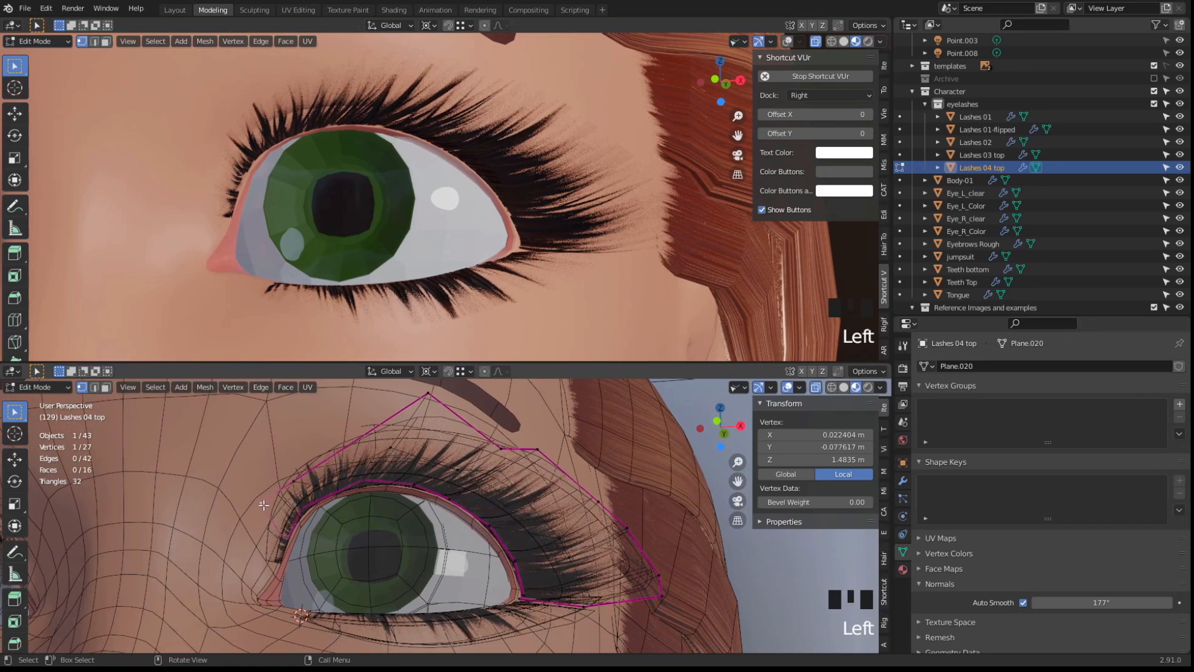
key(g)
click(287, 502)
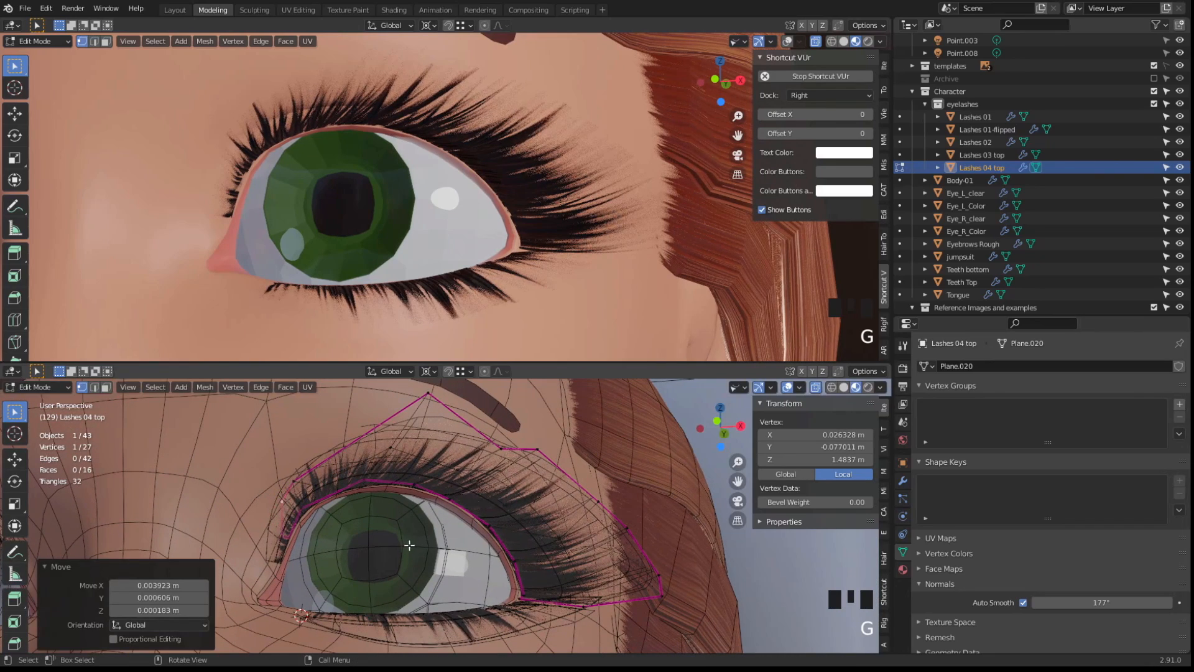
Select the lash tip edge loop without its inner-corner vertices and move it about 0.0017 m forward and 0.0011 m down
scroll(413, 218, down, 2)
middle_drag(398, 212, 344, 200)
middle_drag(303, 196, 392, 202)
alt+click(487, 440)
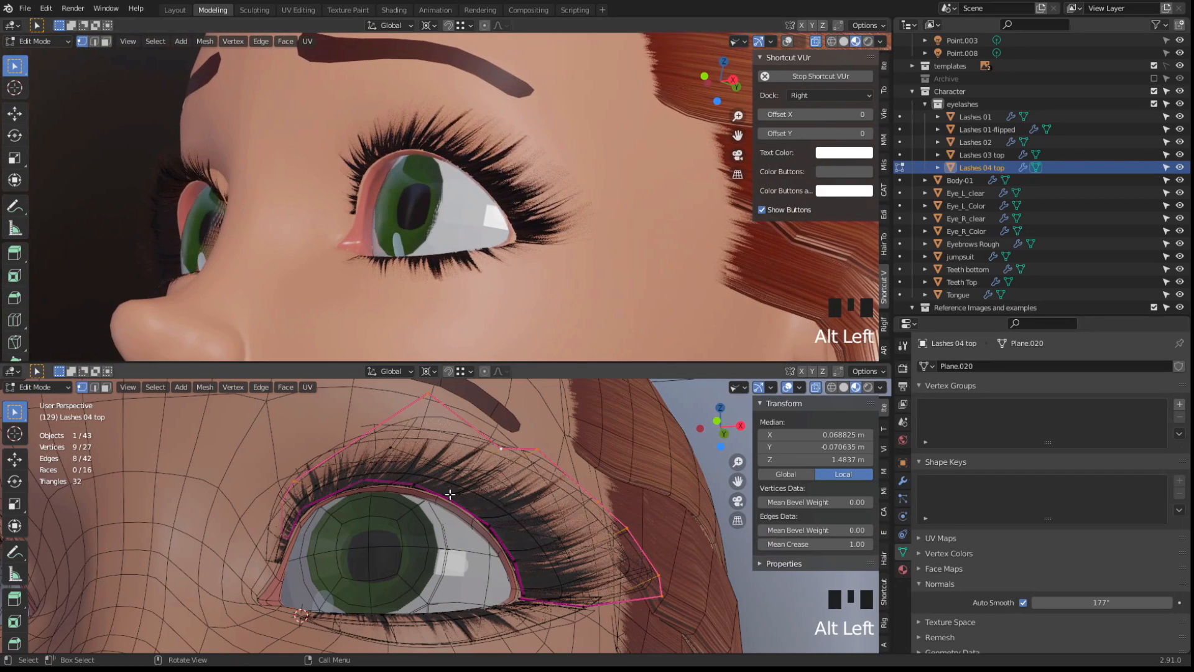
ctrl+drag(322, 514, 247, 454)
middle_drag(430, 445, 289, 463)
middle_drag(466, 476, 391, 476)
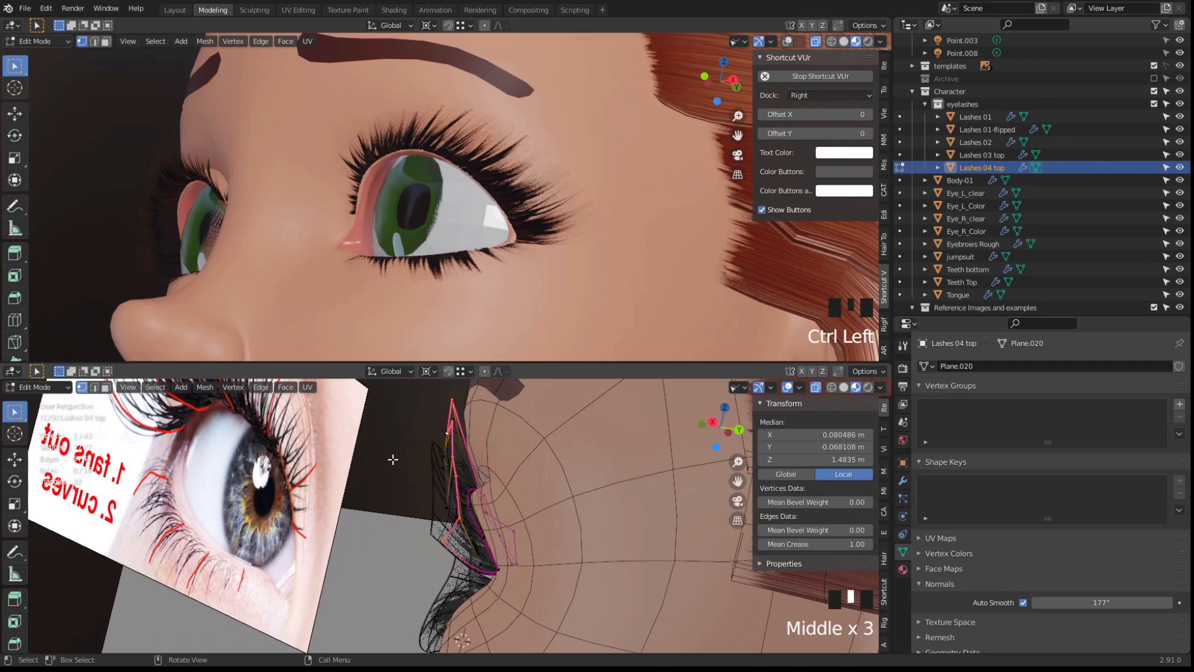
key(g)
click(383, 463)
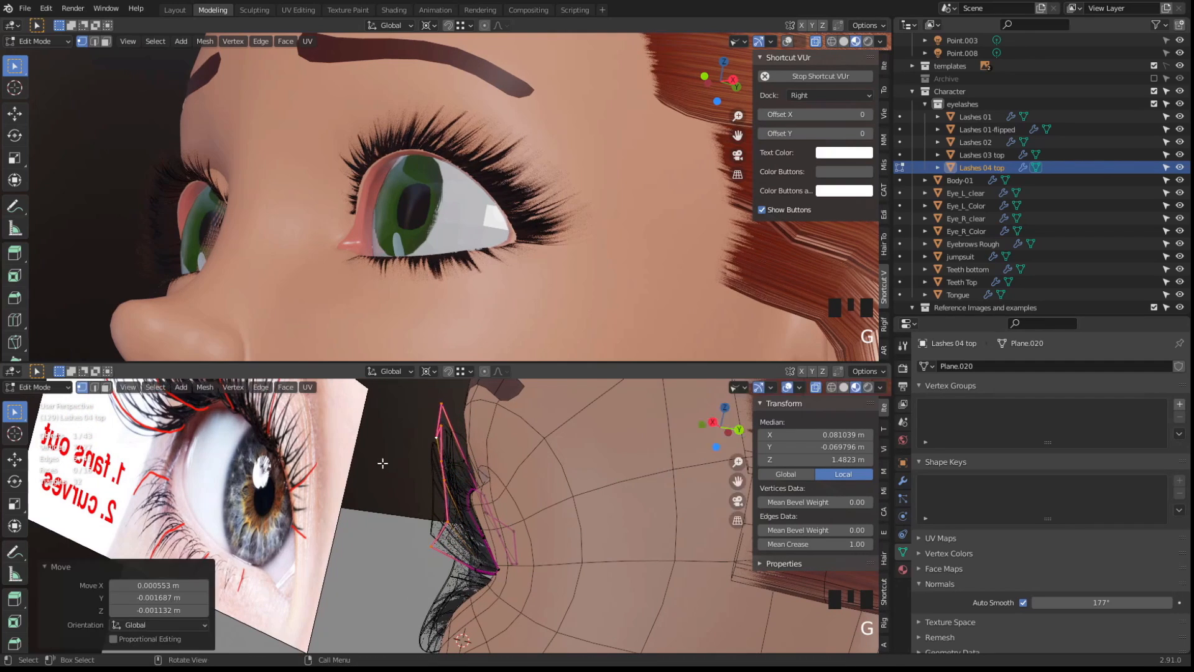
Select the middle-row edge loop of Lashes 04 top without its inner-corner vertex and move it about 0.0018 m forward and 0.003 m down
middle_drag(353, 385, 513, 613)
middle_drag(508, 540, 461, 497)
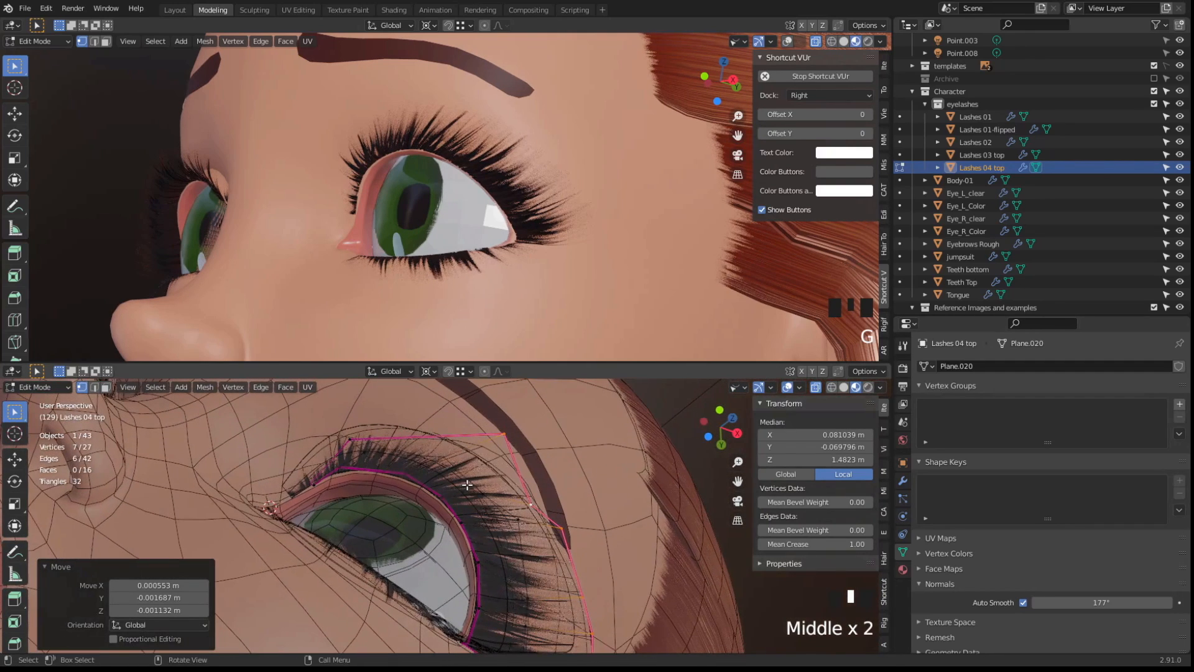
alt+click(483, 493)
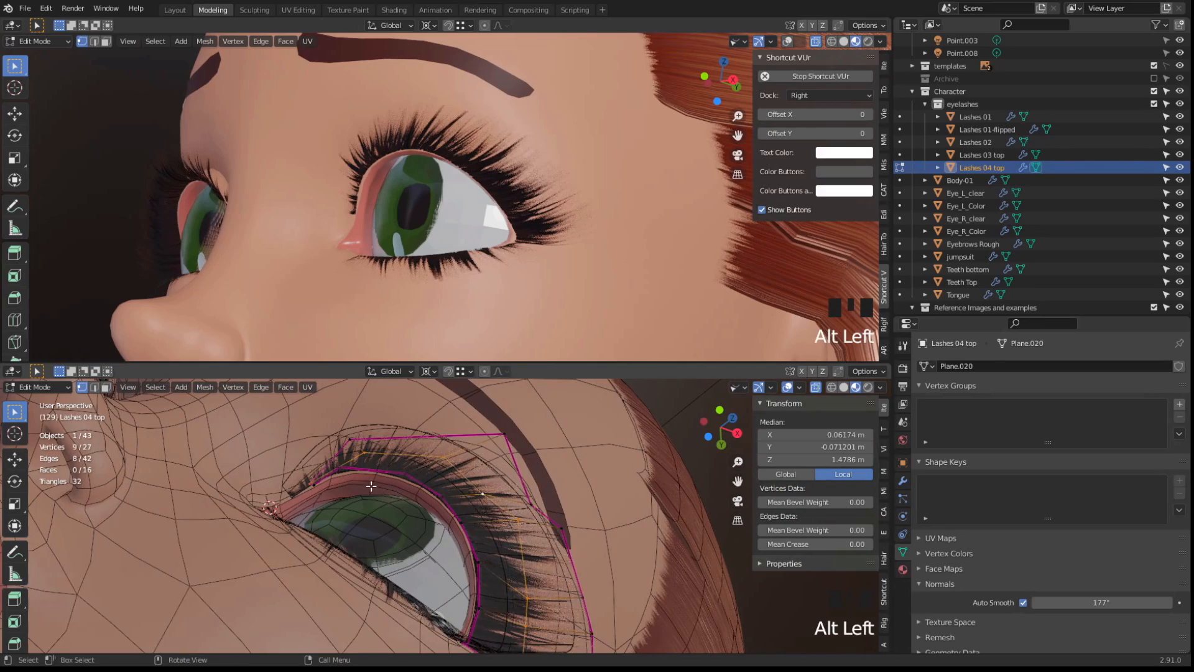
middle_drag(371, 485, 339, 525)
ctrl+drag(322, 497, 296, 471)
middle_drag(339, 538, 463, 539)
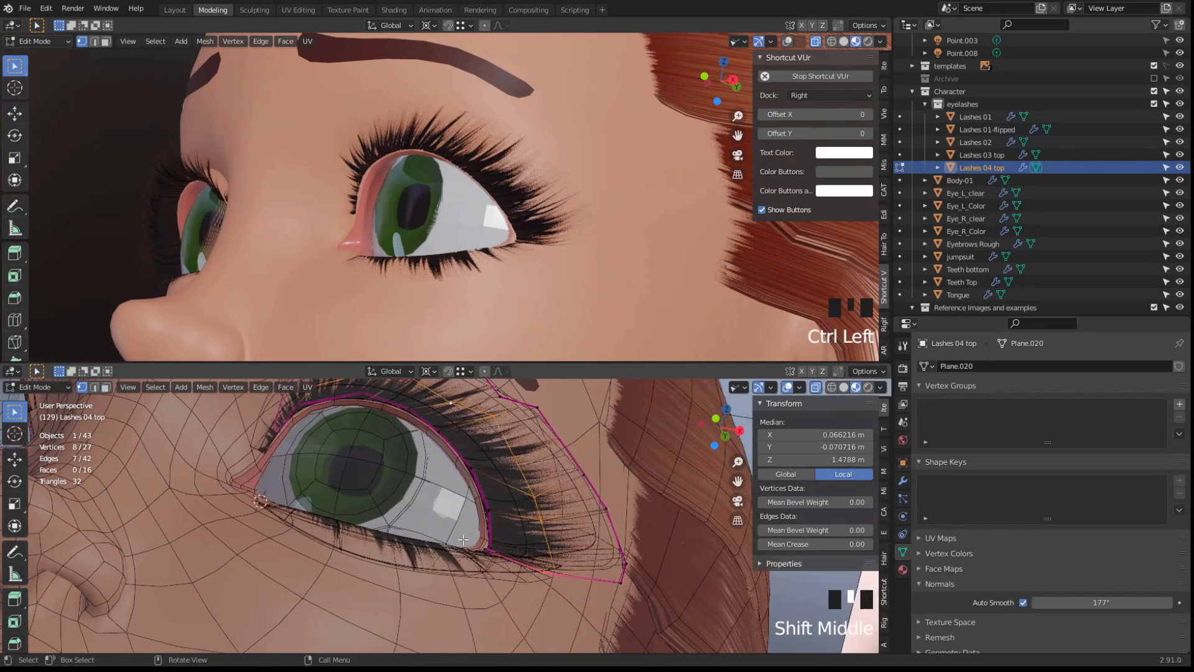
middle_drag(571, 600, 364, 496)
key(shift+alt+z)
key(shift+alt+z)
middle_drag(410, 262, 418, 216)
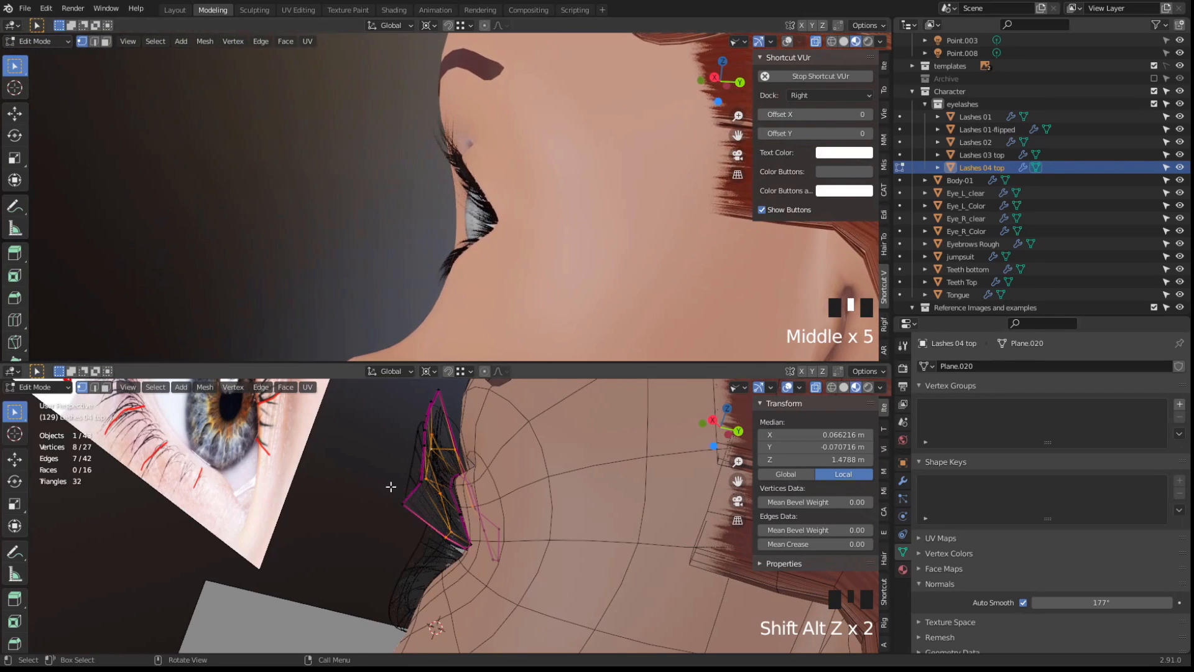
key(g)
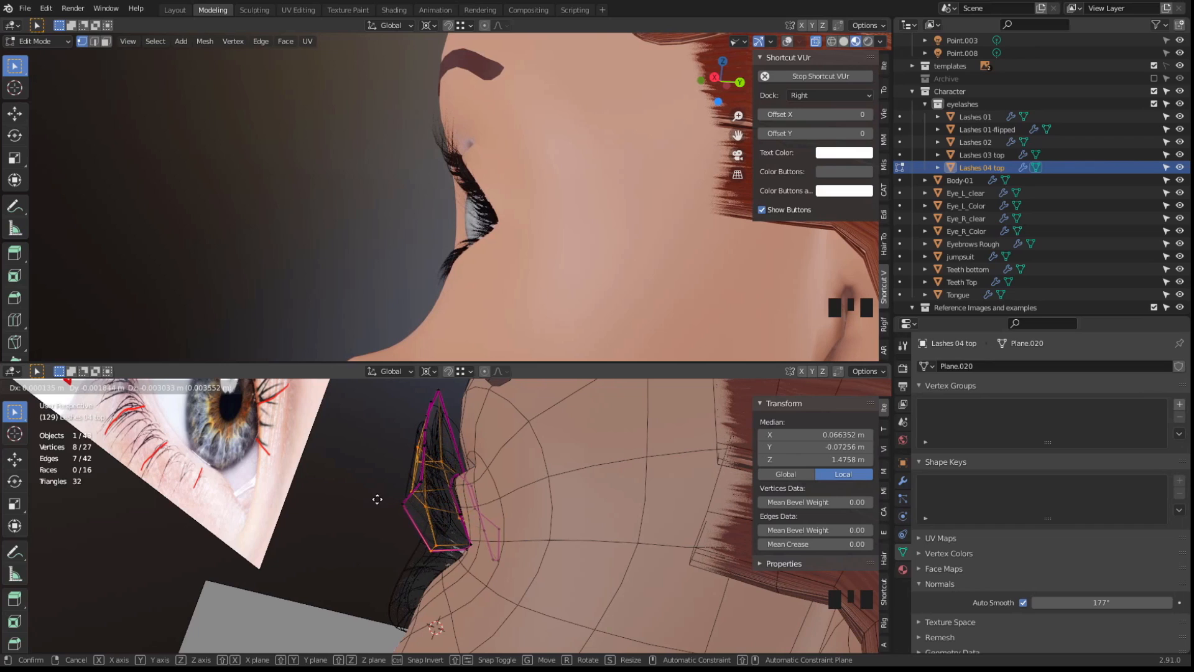
click(377, 499)
Leave mesh editing of Lashes 04 top and examine the lashes on both eyes from the front without overlays
middle_drag(390, 231, 520, 201)
middle_drag(519, 201, 494, 206)
key(shift+alt+z)
scroll(546, 207, down, 1)
key(shift+alt+z)
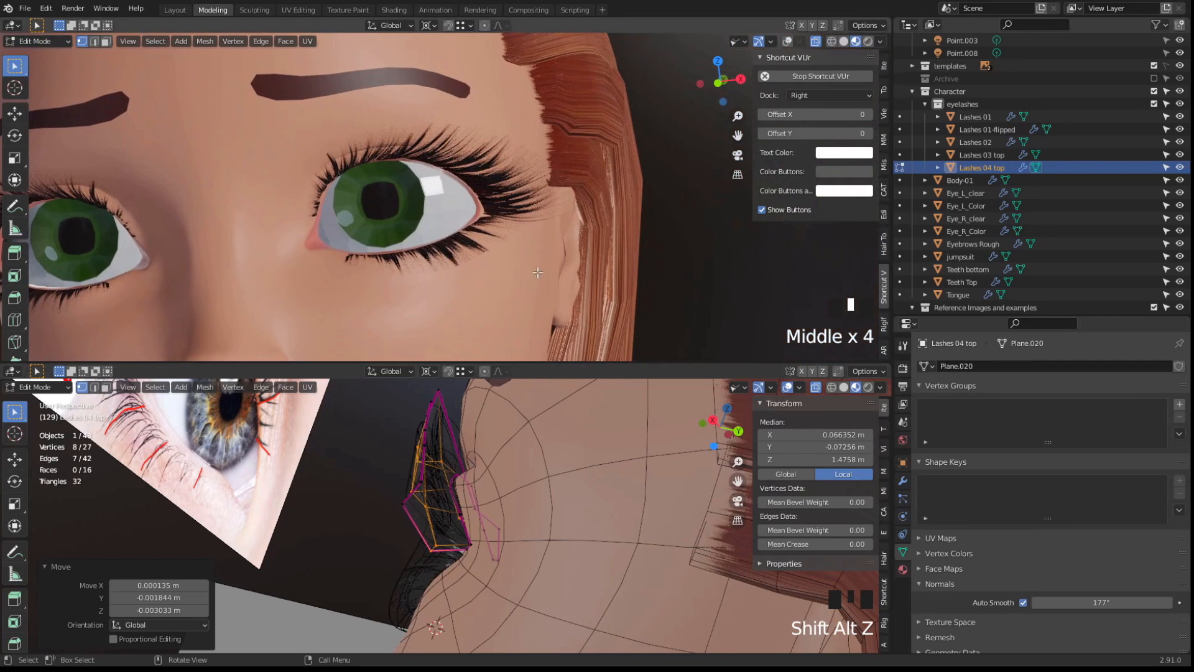
key(Tab)
key(shift+alt+z)
scroll(456, 276, down, 3)
key(shift+alt+z)
middle_drag(457, 277, 530, 197)
scroll(538, 275, down, 1)
scroll(497, 262, up, 2)
scroll(508, 262, up, 1)
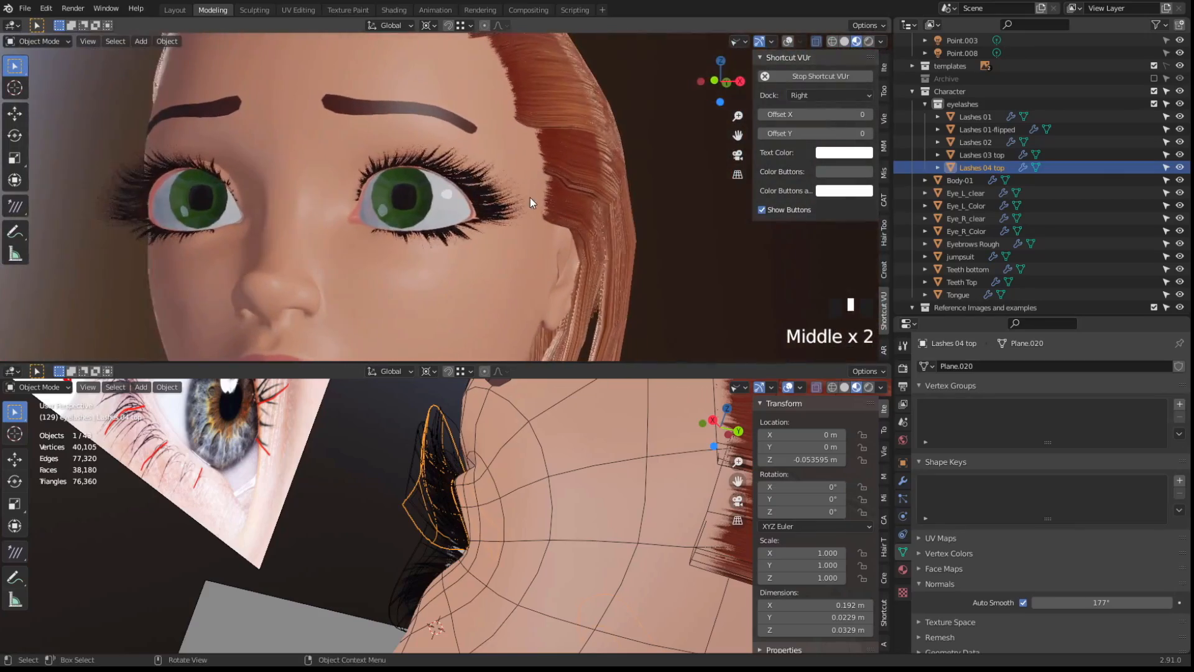
Select Lashes 01 and Lashes 01-flipped in turn to compare how each layer covers the lower lid
middle_drag(358, 522, 468, 553)
middle_drag(462, 511, 413, 597)
shift+middle_drag(414, 597, 417, 535)
click(419, 524)
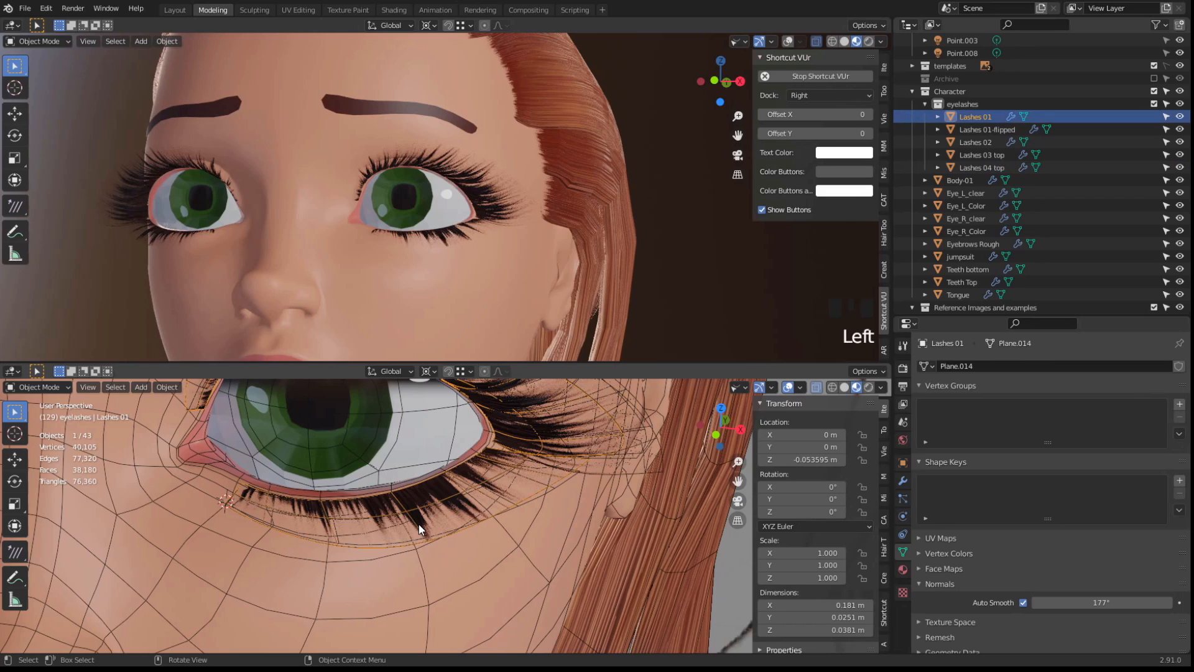
key(Tab)
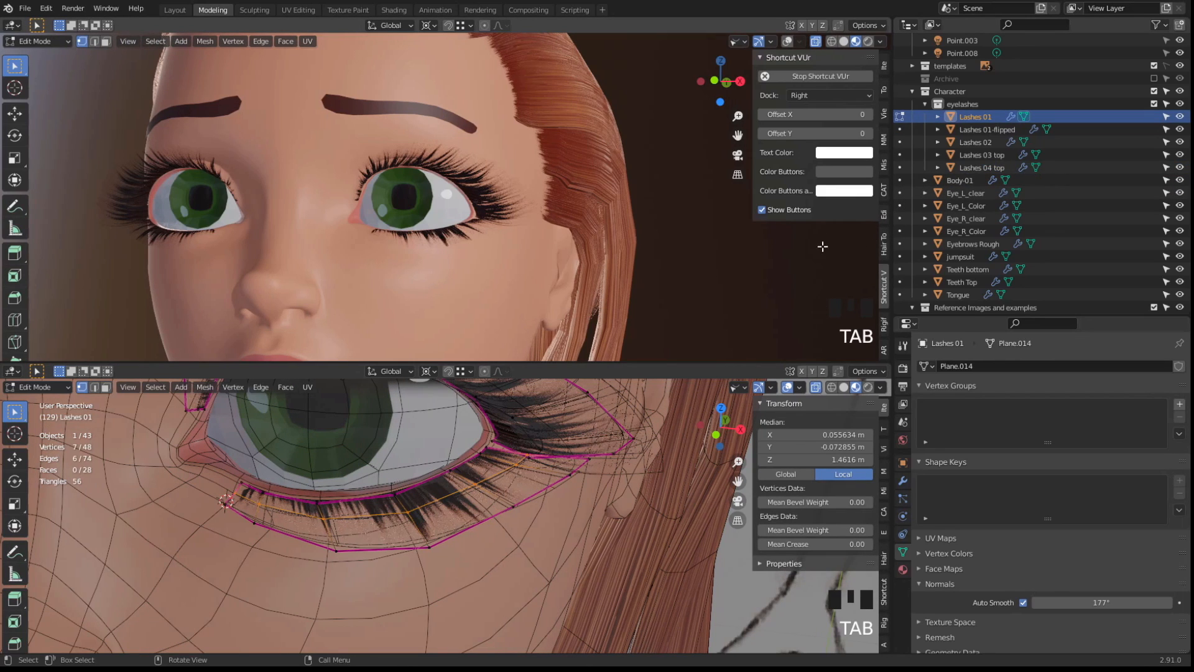
key(Tab)
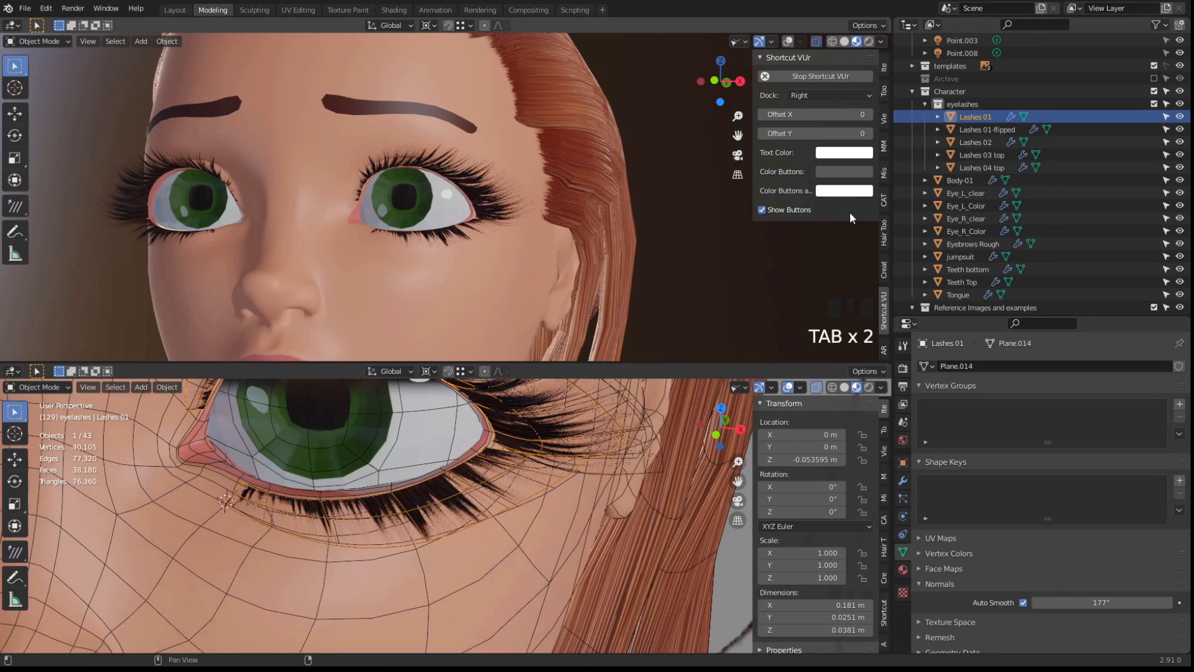
click(972, 113)
click(975, 126)
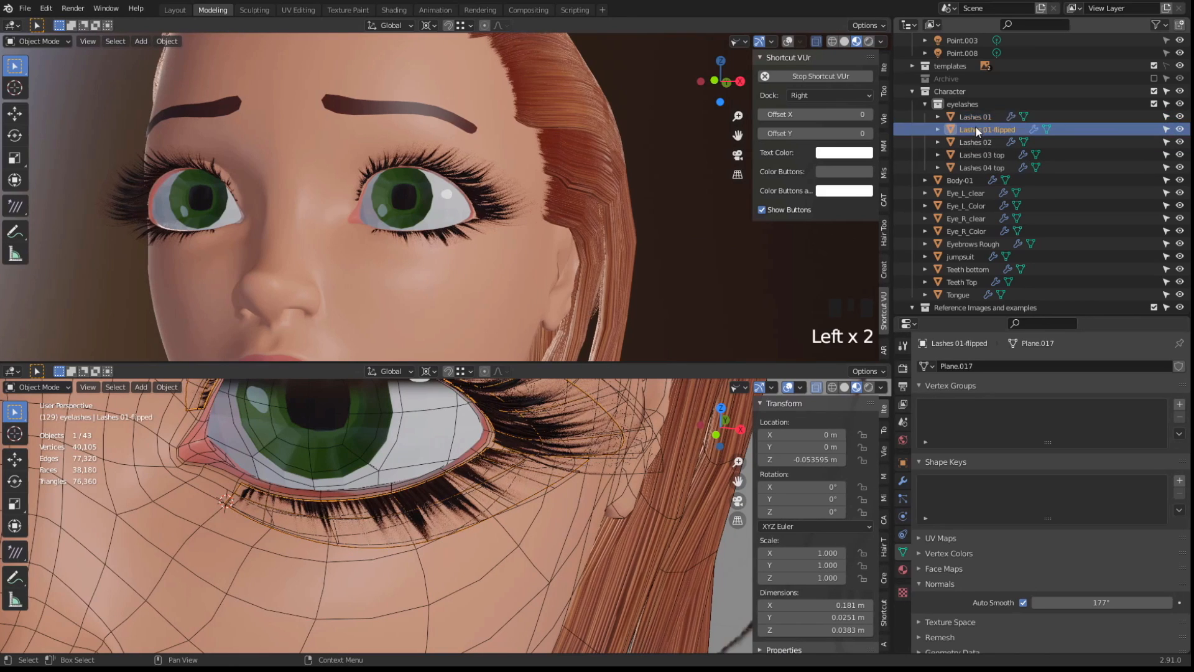
click(975, 117)
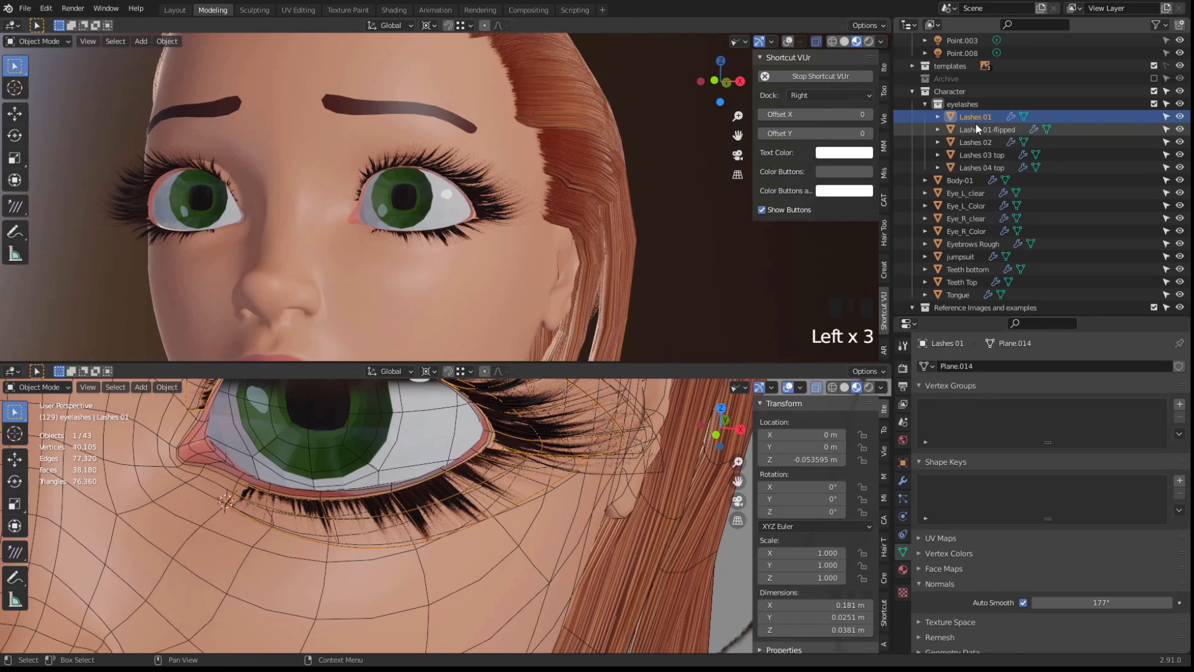
click(976, 128)
click(974, 116)
click(977, 128)
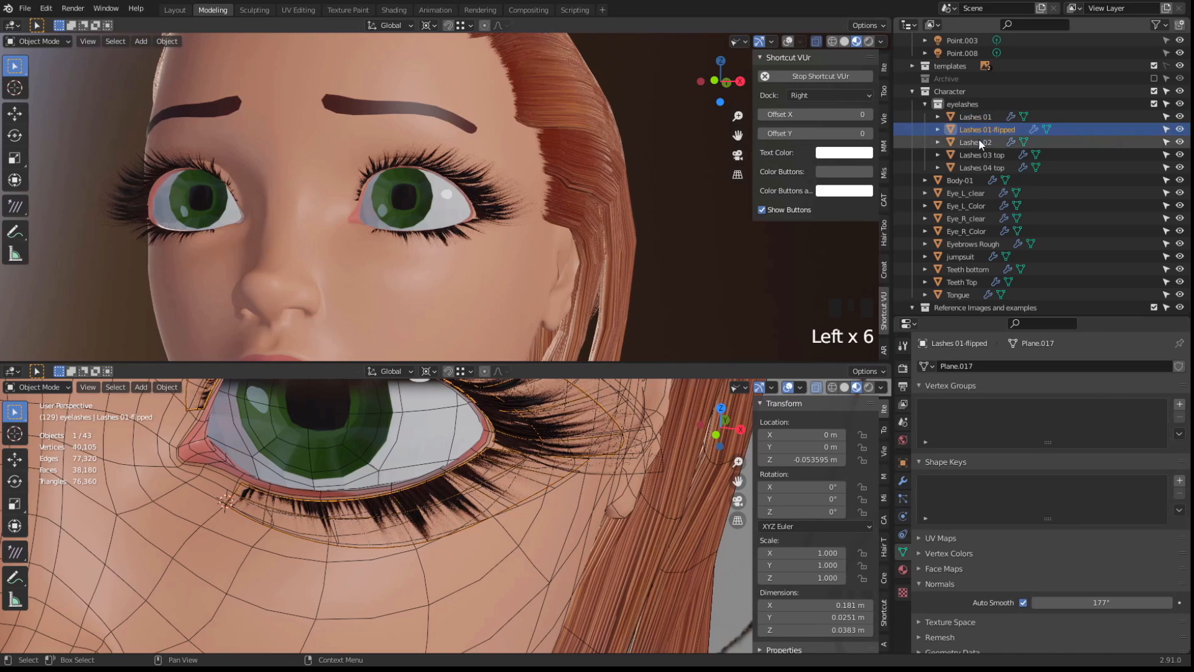
Edit the Lashes 02 mesh and move the lower tip-edge vertex beneath the iris and its middle-row neighbour closer to the lid
click(979, 141)
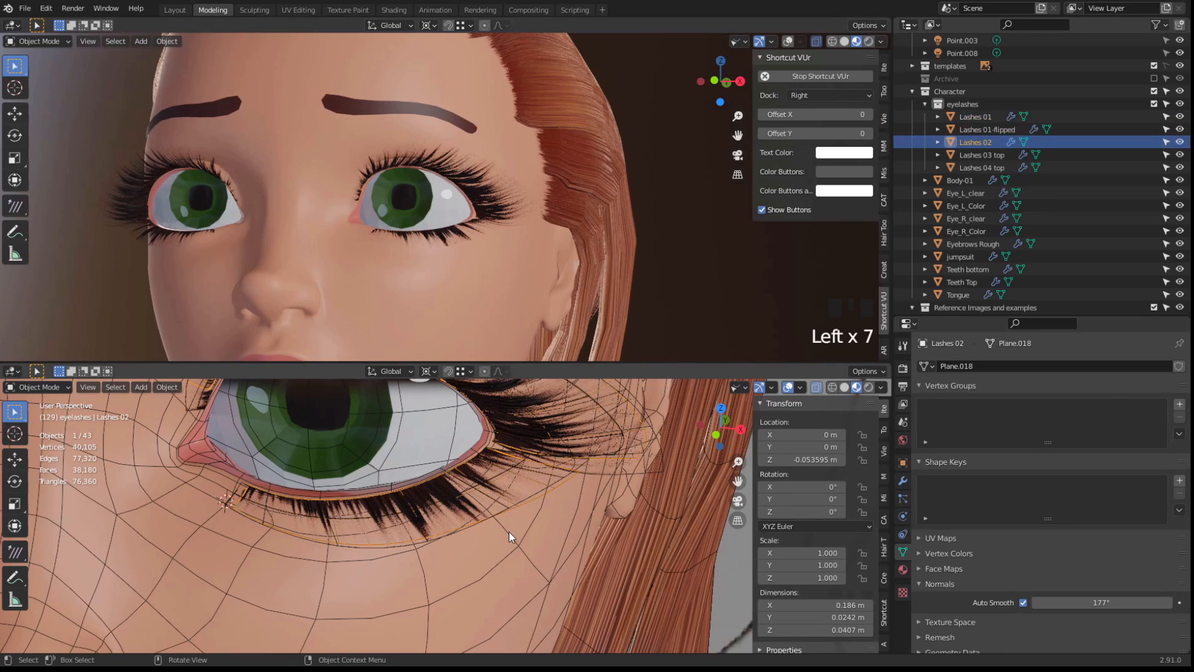
key(Tab)
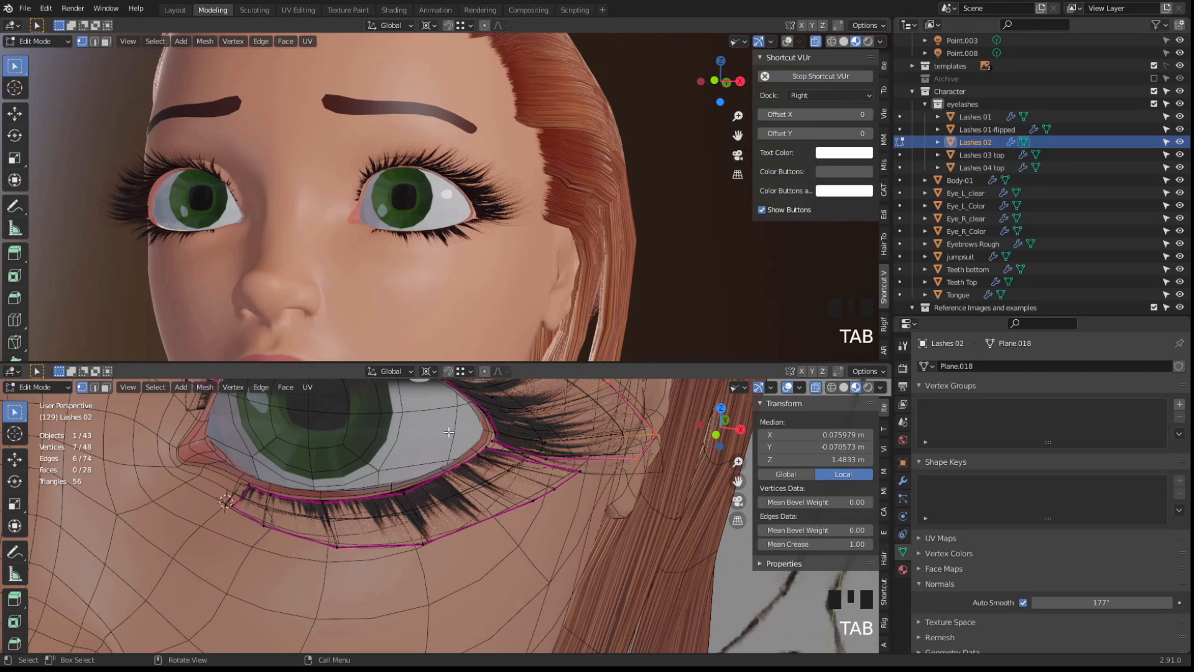
middle_drag(482, 461, 429, 528)
scroll(386, 565, up, 2)
click(415, 555)
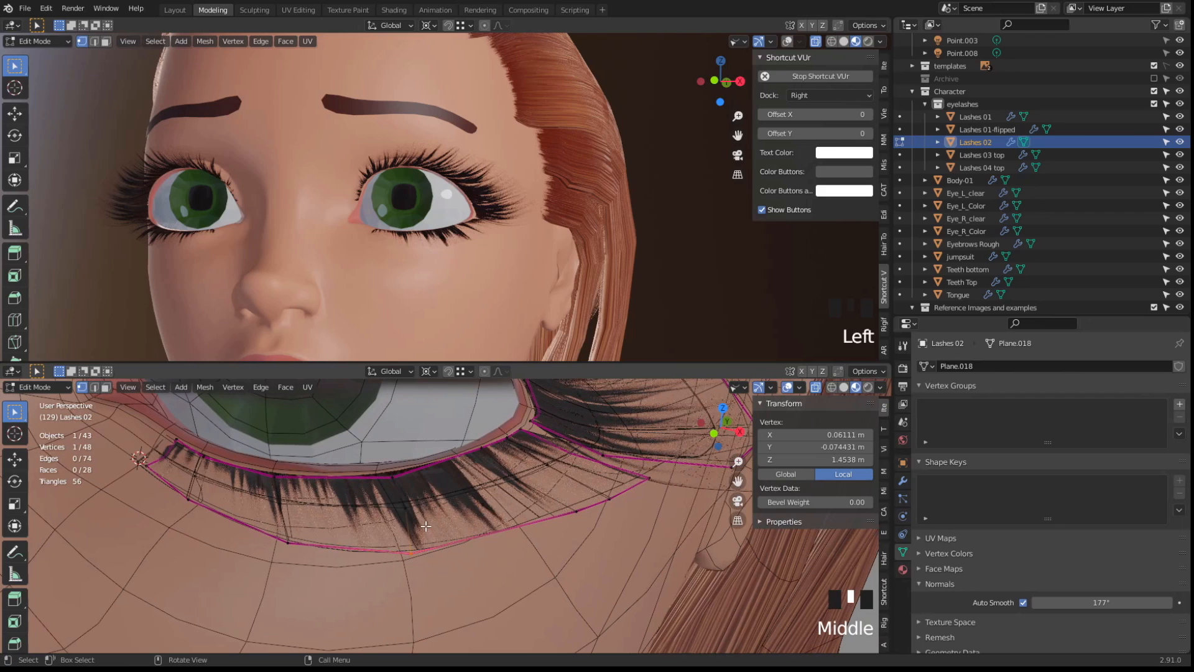
key(g)
click(408, 511)
key(g)
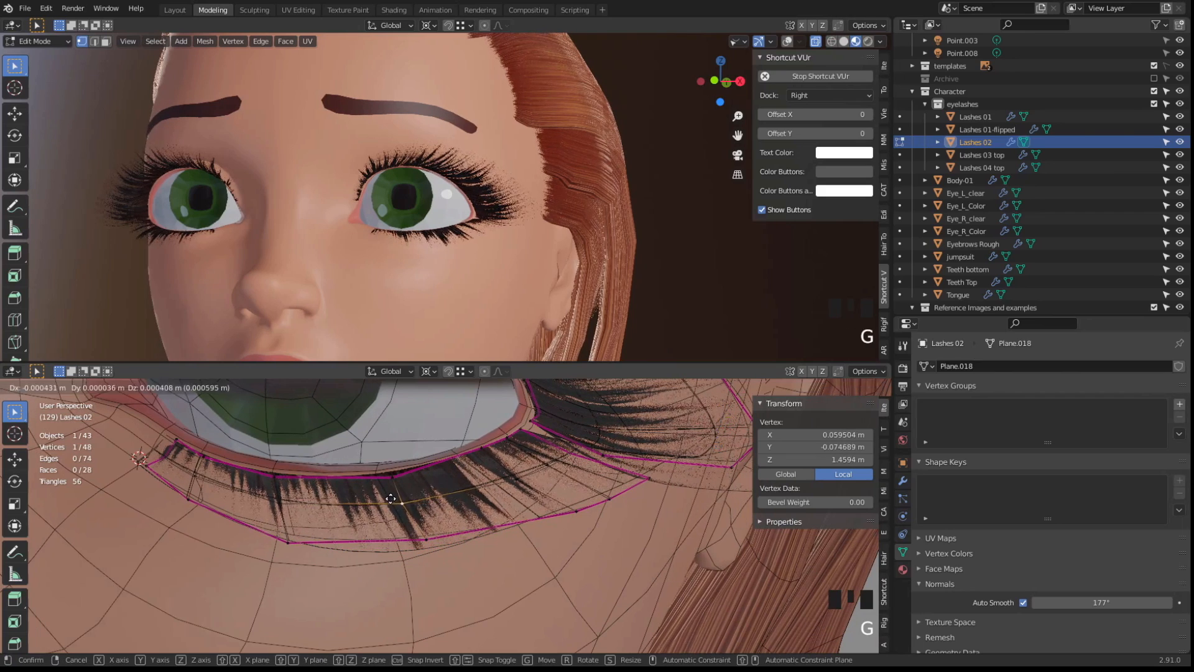
click(435, 498)
key(g)
click(487, 504)
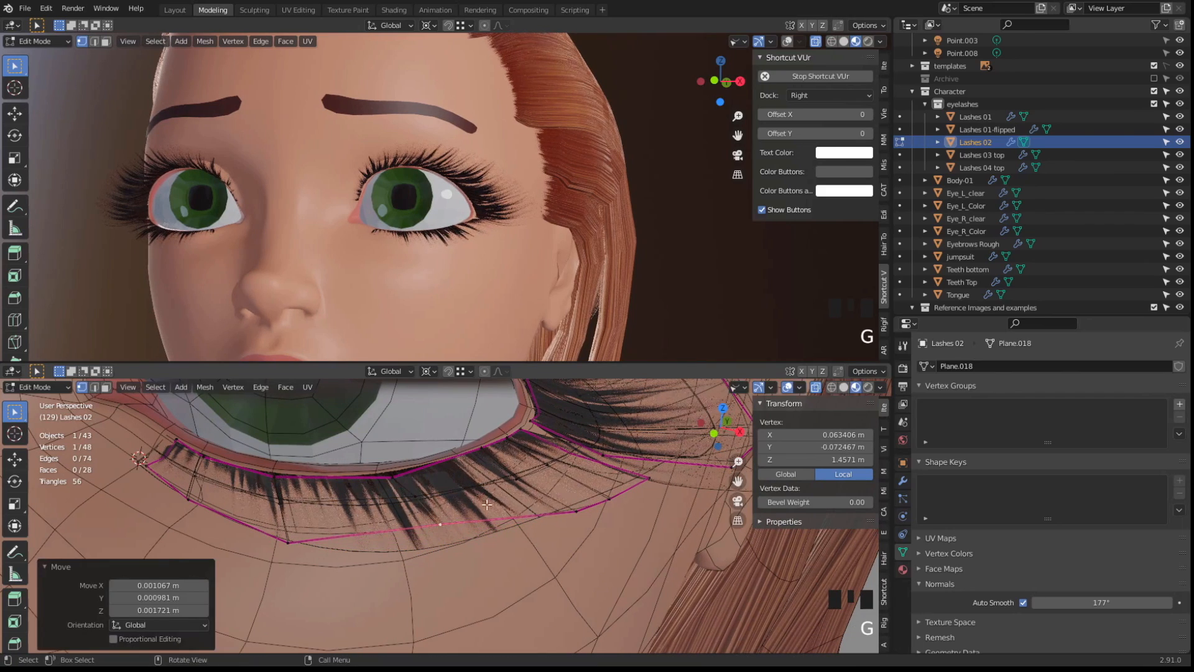
Move the lower-lash vertices of Lashes 02 toward the outer eye corner closer to the lid, shifting the outermost tip vertex about 0.0014 m
key(g)
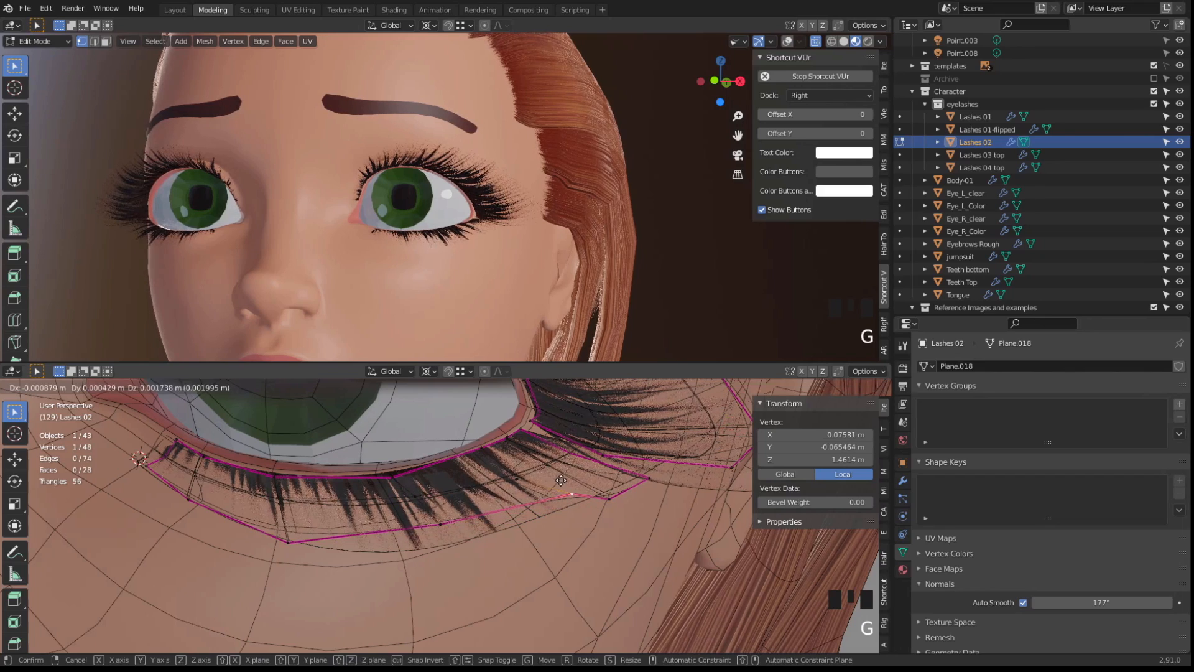
click(511, 477)
key(g)
click(532, 467)
key(g)
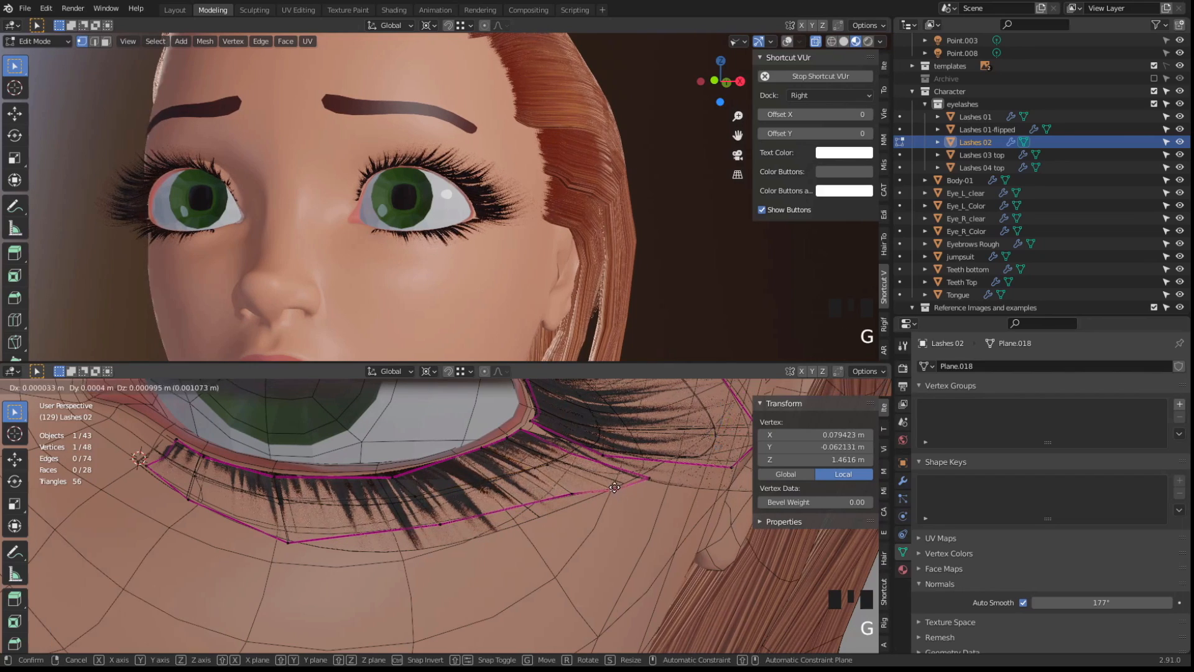
click(638, 484)
key(g)
click(641, 473)
middle_drag(435, 199, 416, 252)
scroll(456, 187, up, 2)
scroll(455, 188, up, 1)
scroll(442, 250, down, 1)
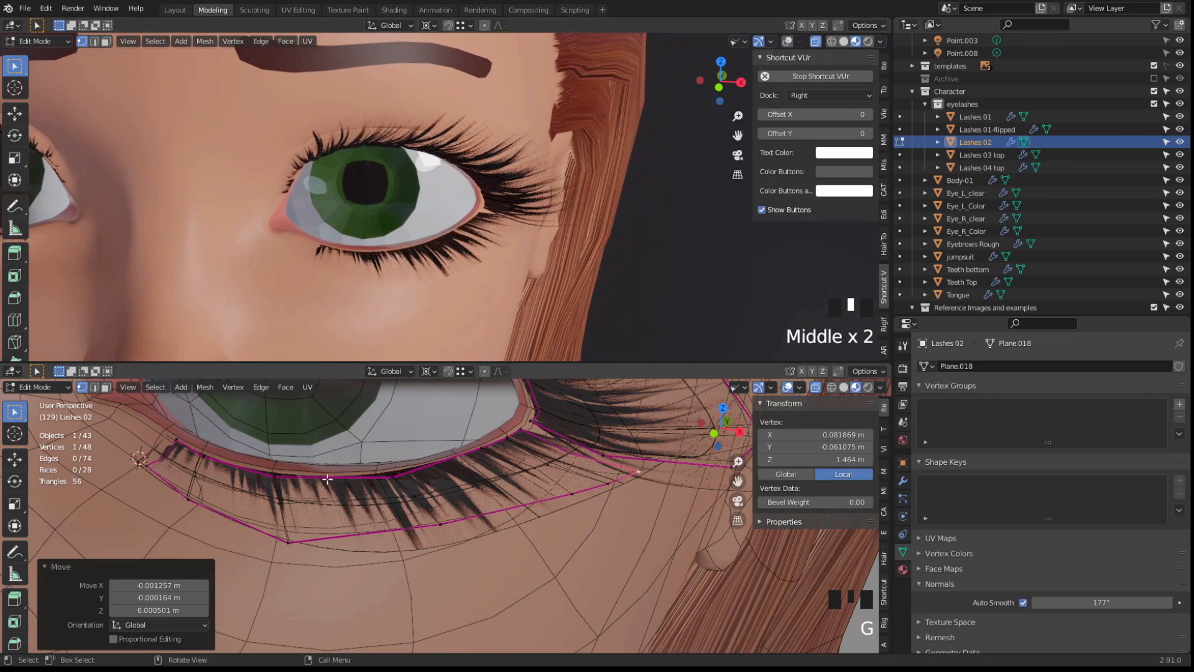
Raise the lower tip-edge vertex beneath the inner iris about 0.003 m, and move its middle-row neighbour and the next inner tip vertex closer to the lid
click(296, 547)
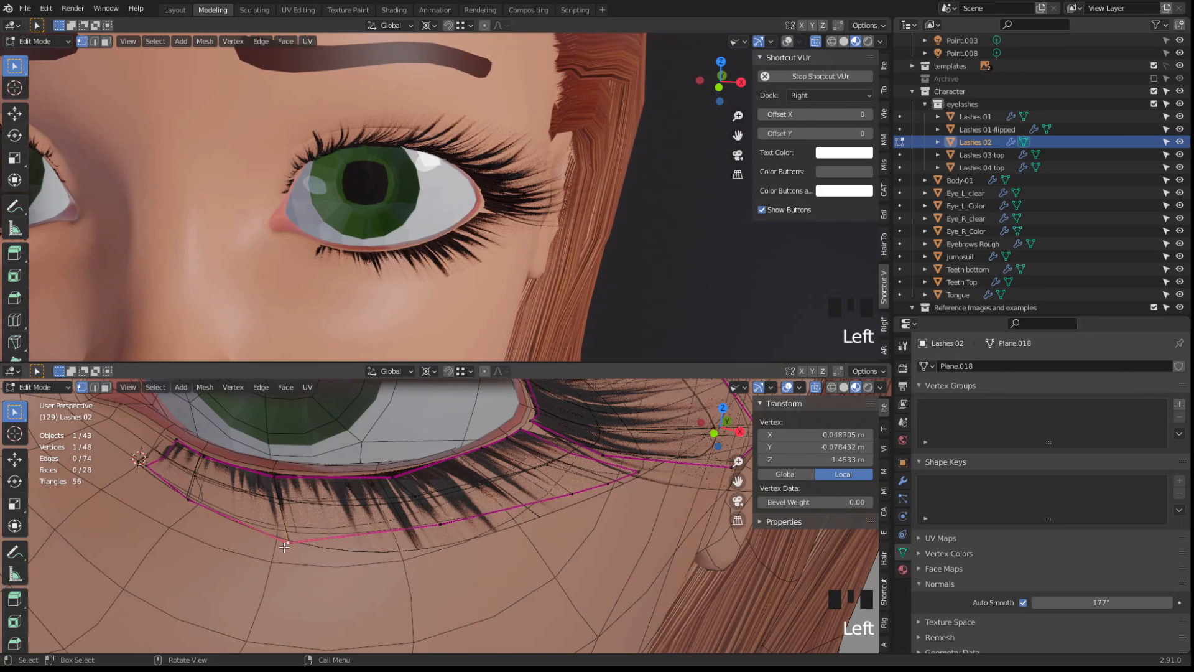
key(g)
click(295, 521)
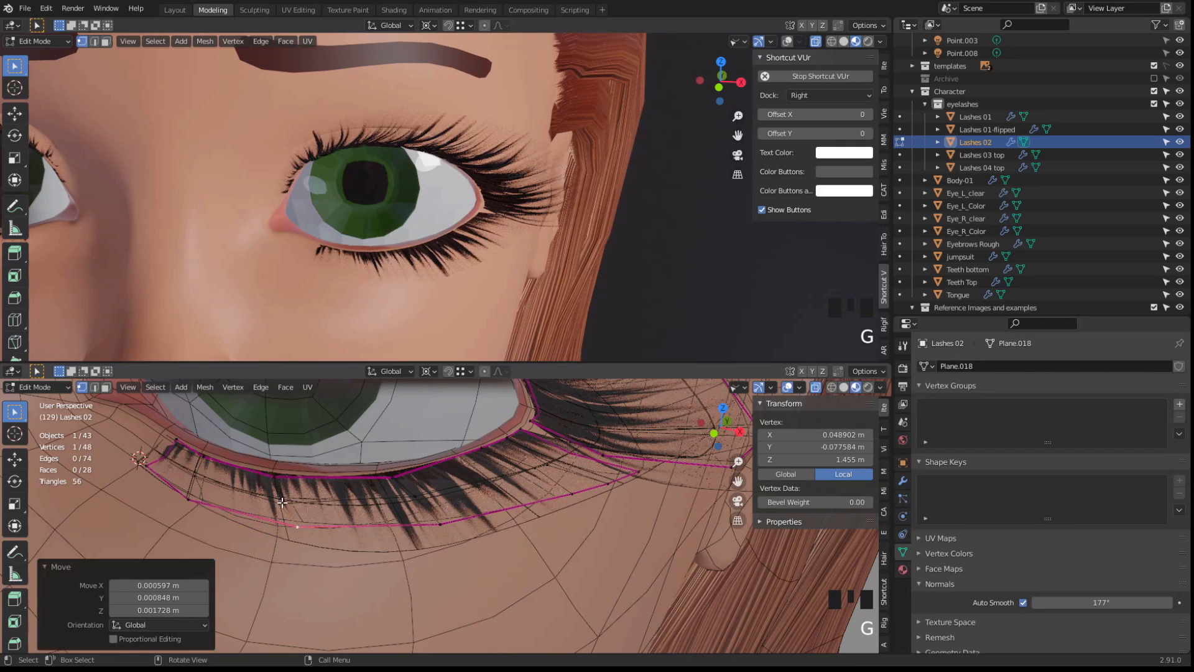
click(281, 503)
key(g)
click(289, 497)
click(296, 527)
key(g)
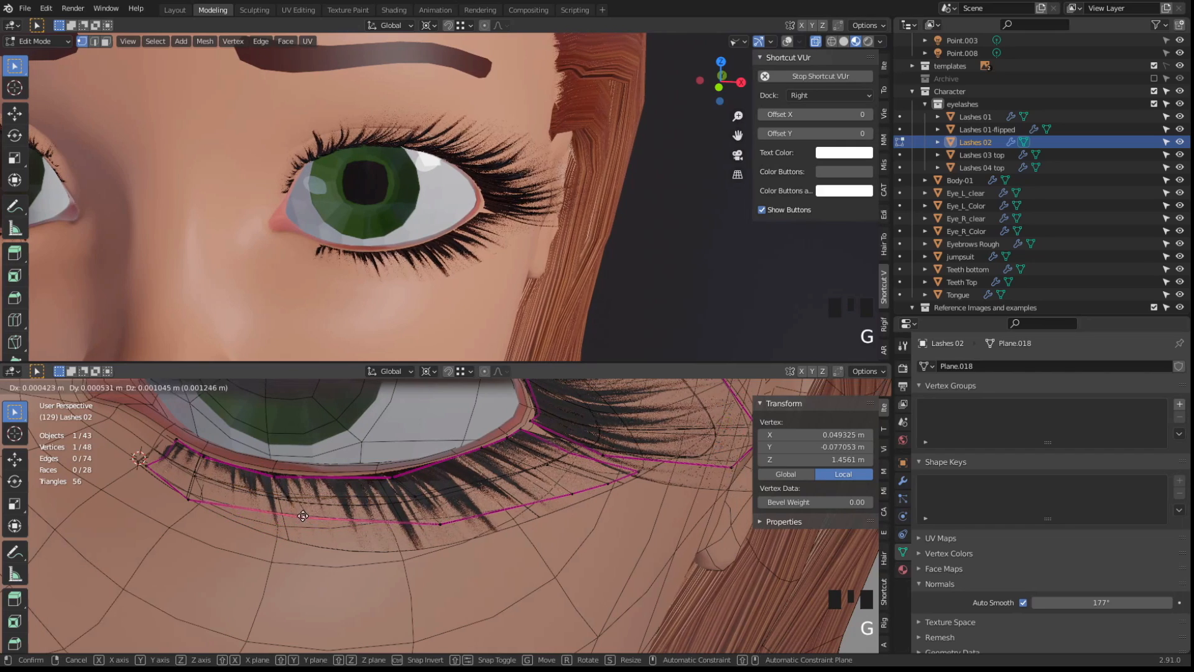
click(304, 517)
click(188, 499)
key(g)
click(199, 491)
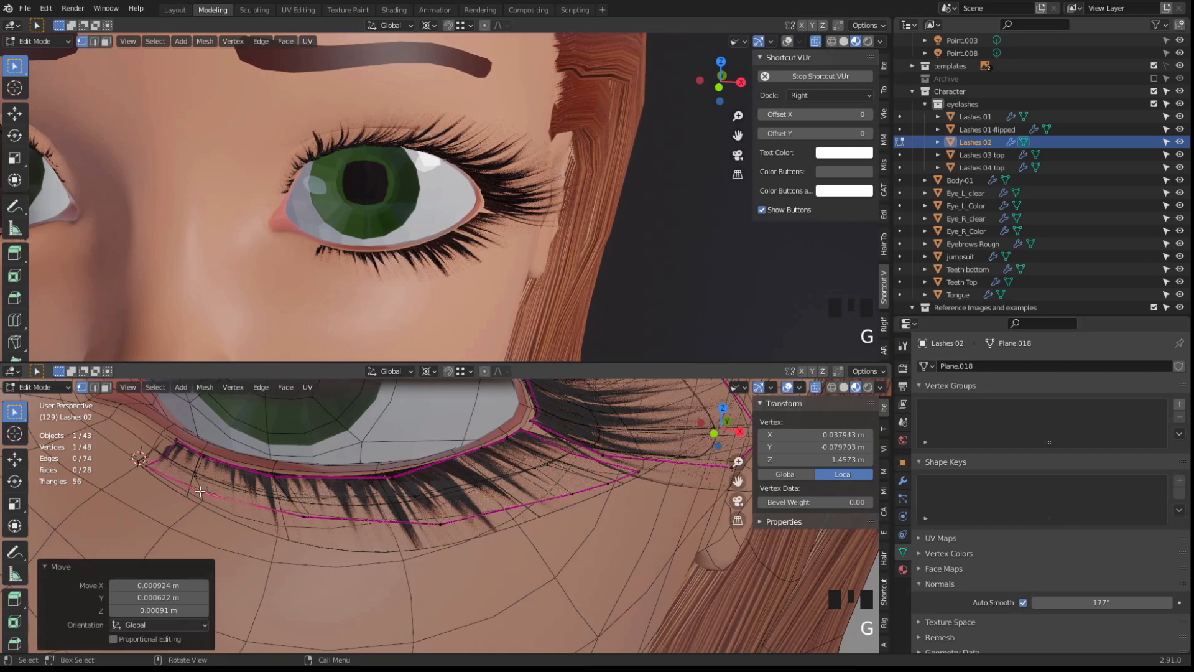
Pull the innermost lower-lash tip vertex slightly outward and delete the column of three vertices at the strip's inner end
click(147, 467)
key(g)
click(169, 465)
drag(154, 437, 190, 490)
key(x)
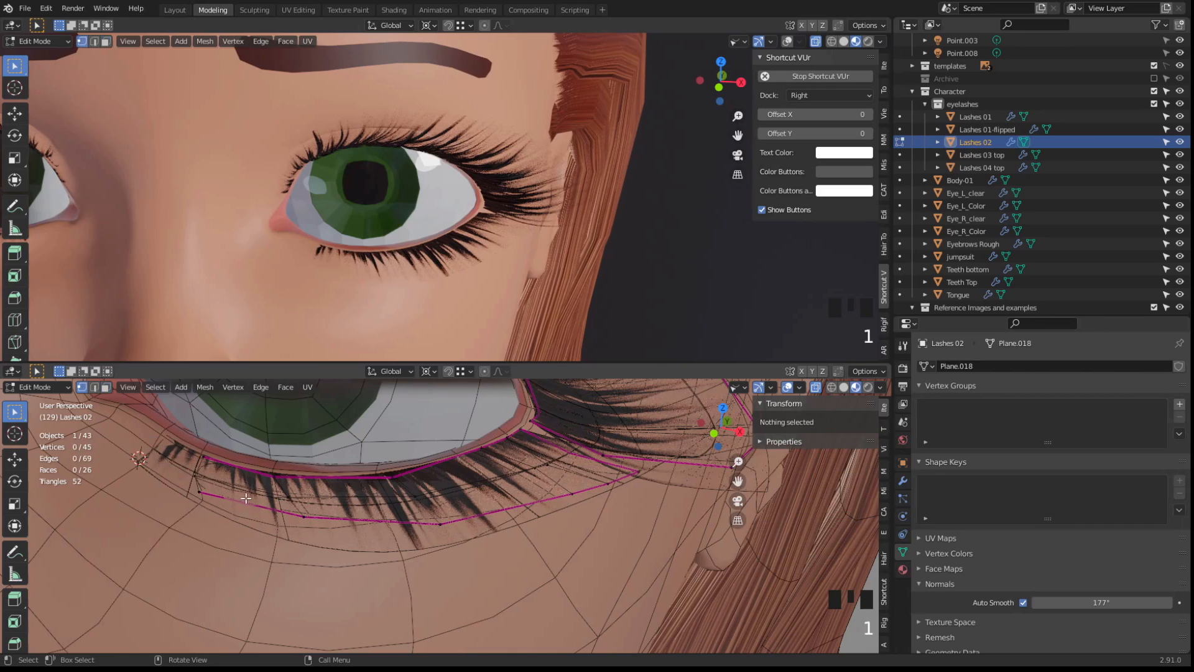
Isolate Lashes 02 in local view and check the shortened inner end of the lower lashes without overlays, selecting its middle vertex
scroll(189, 495, up, 1)
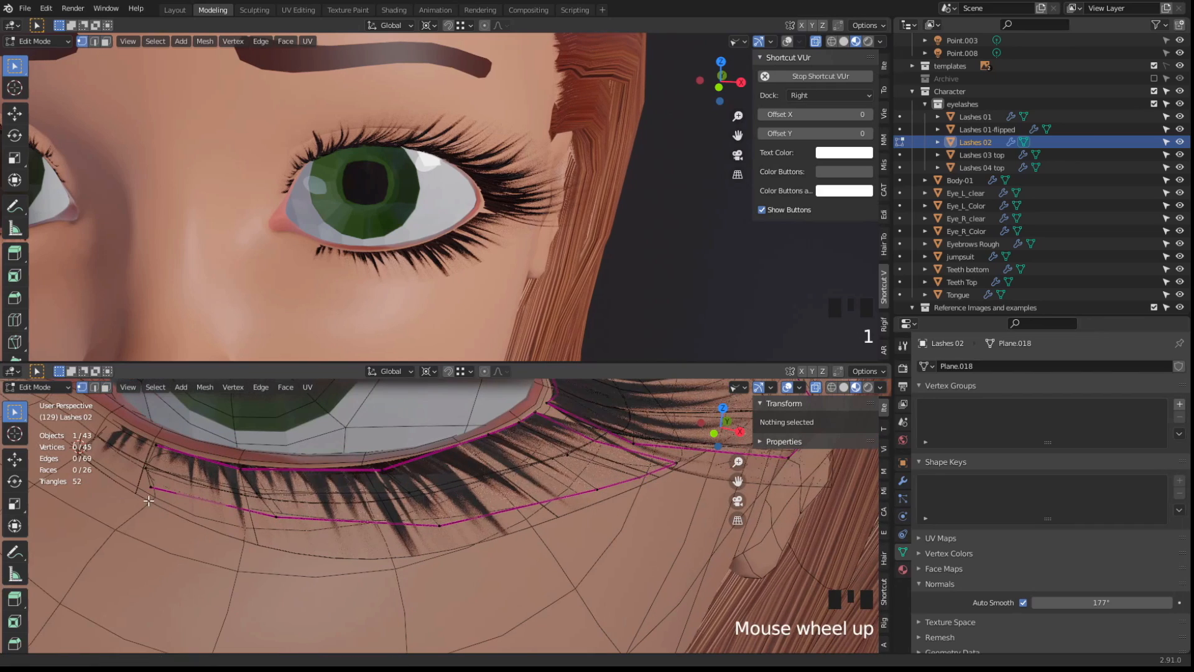
shift+middle_drag(149, 501, 218, 535)
scroll(219, 535, up, 2)
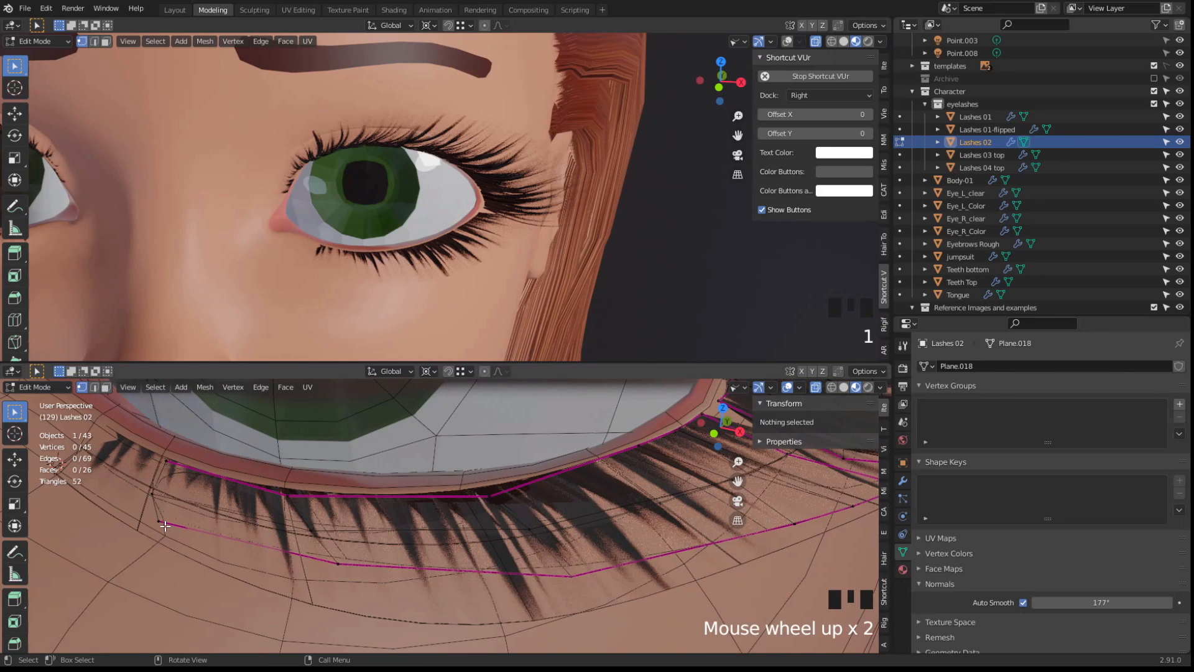
key(slash)
scroll(467, 548, up, 7)
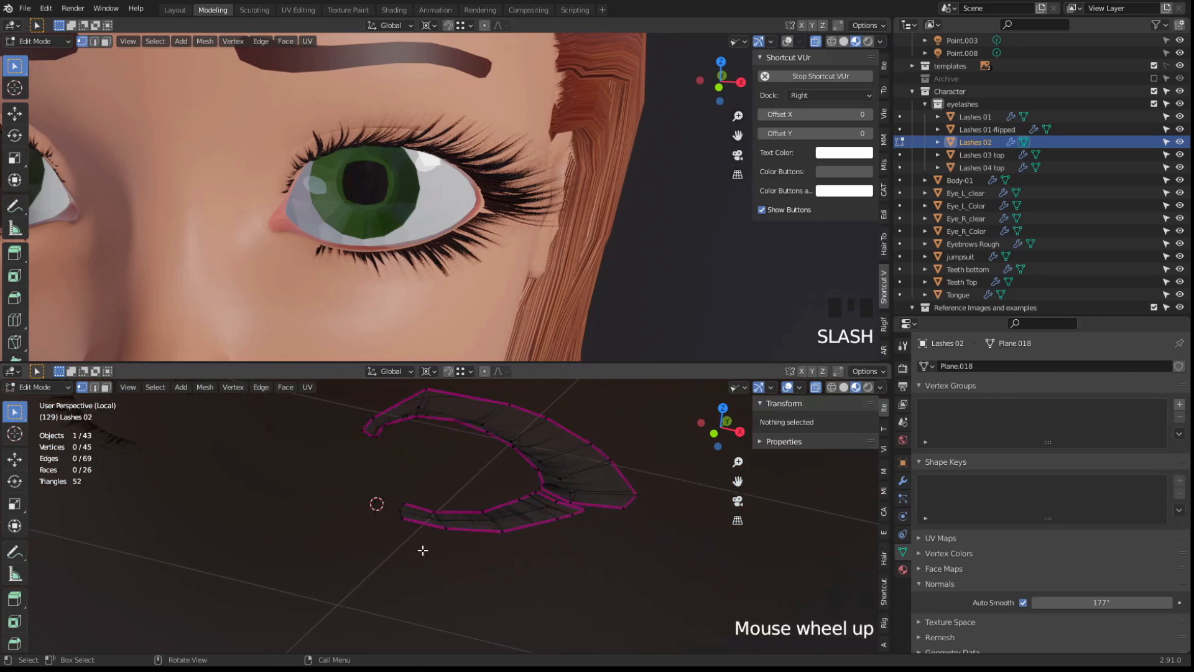
scroll(386, 546, up, 9)
key(shift+alt+z)
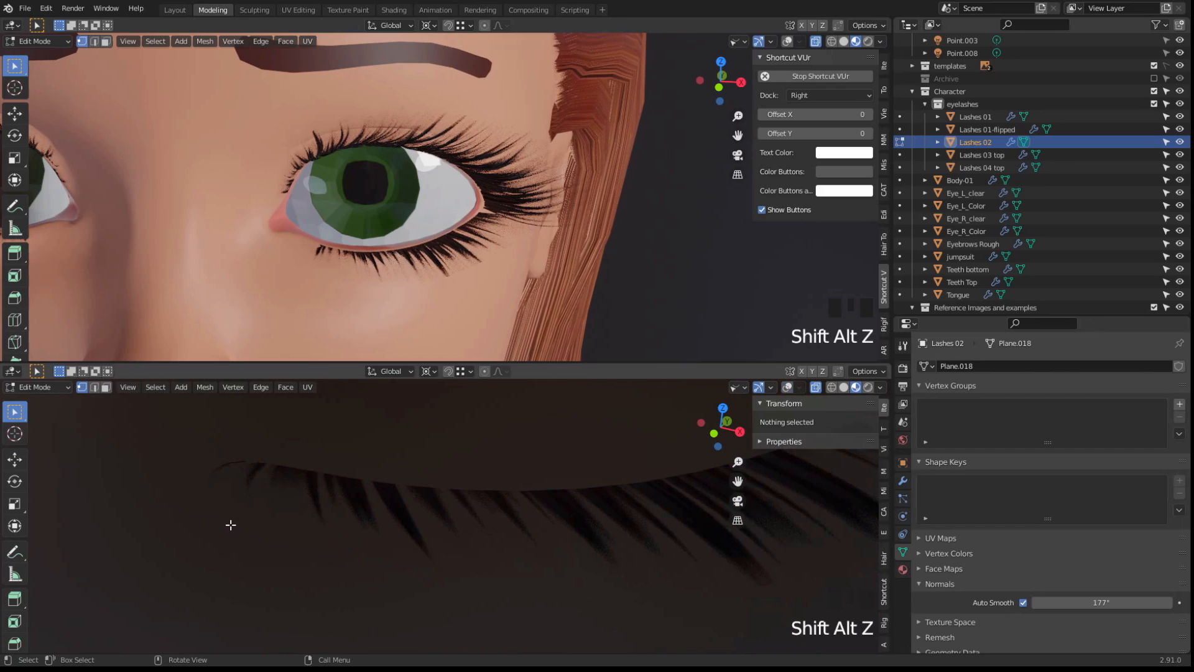
click(223, 474)
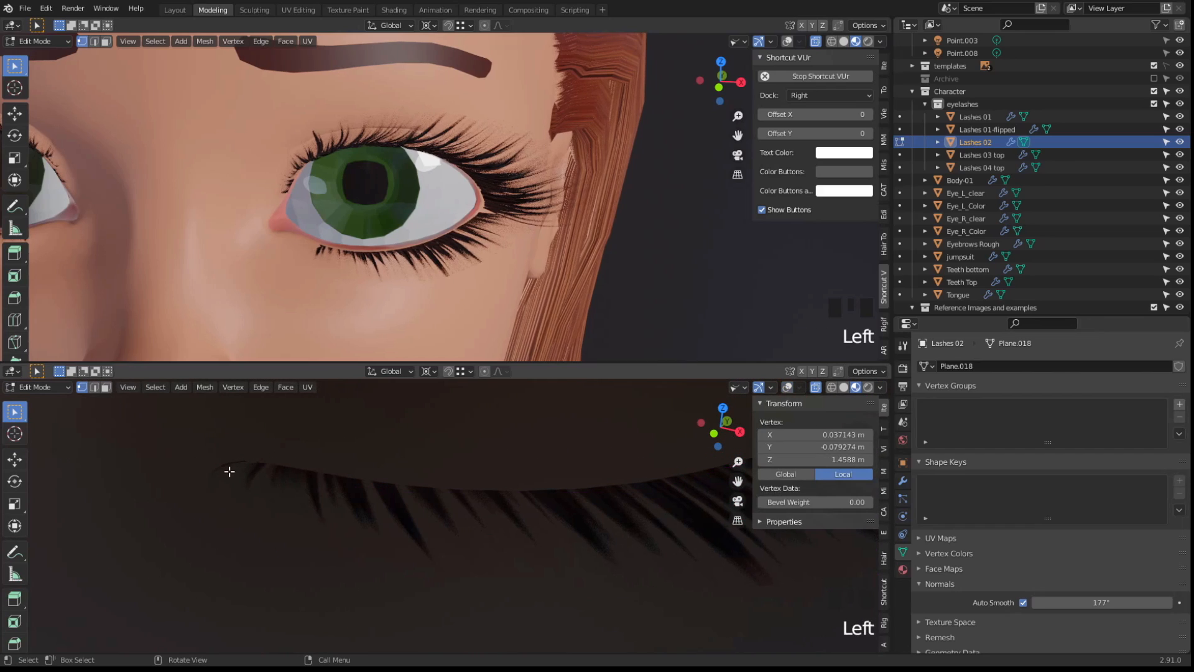
key(shift+alt+z)
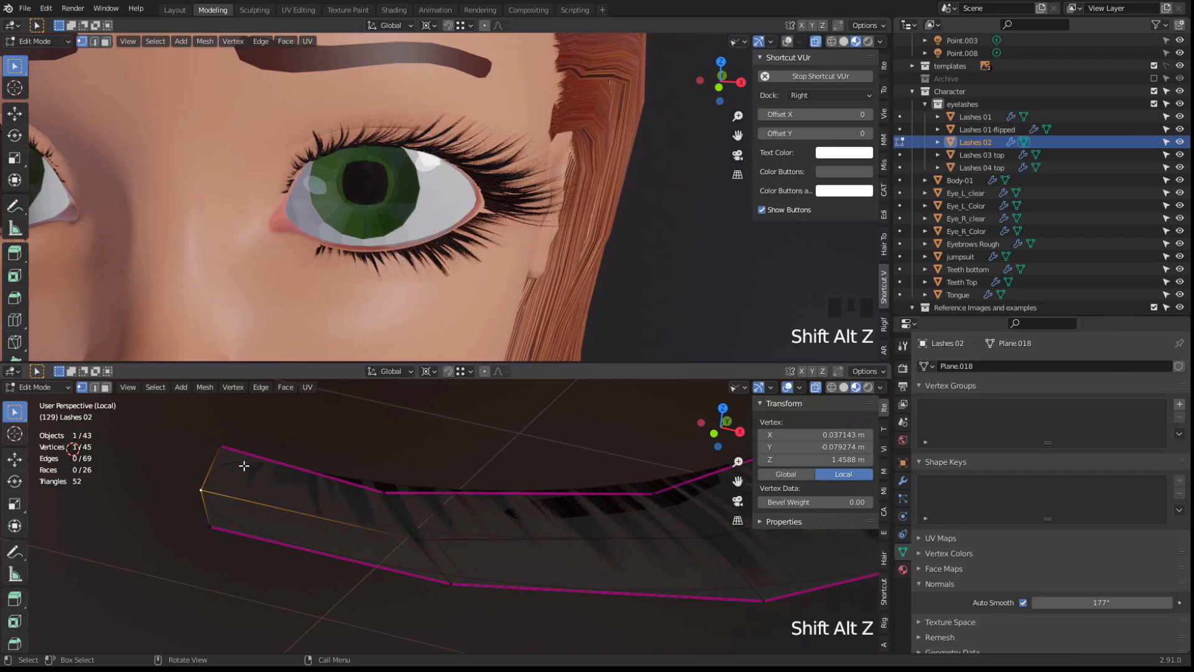
Select the two edges that close the inner end of the Lashes 02 strip
key(2)
click(208, 473)
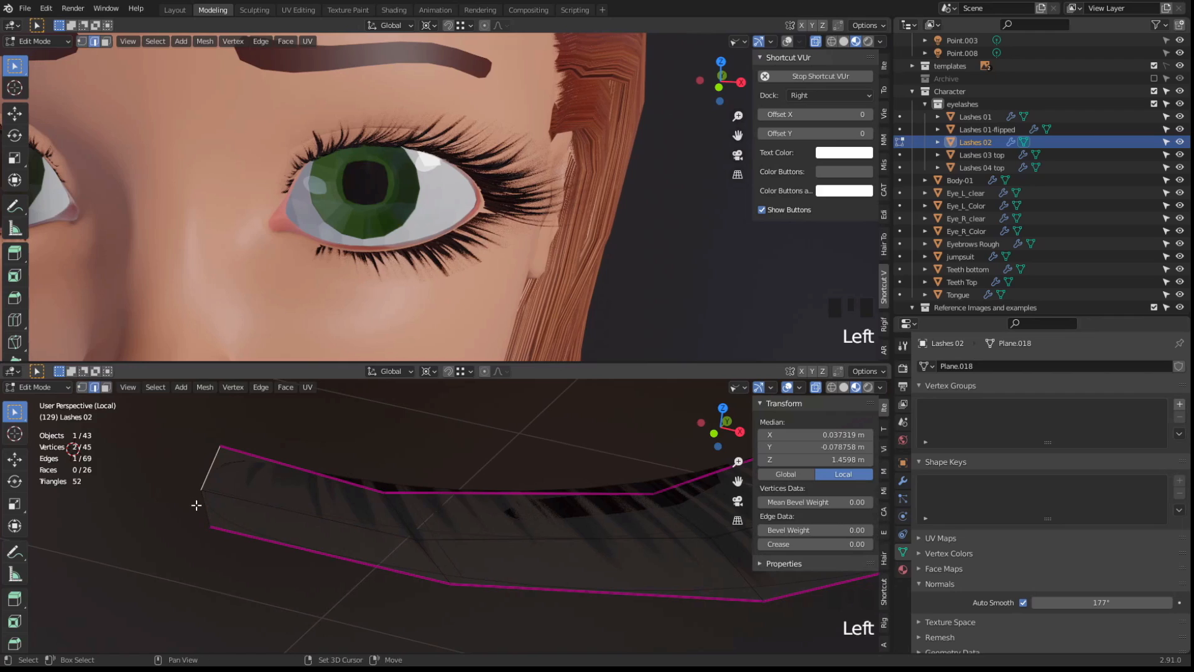
shift+click(206, 511)
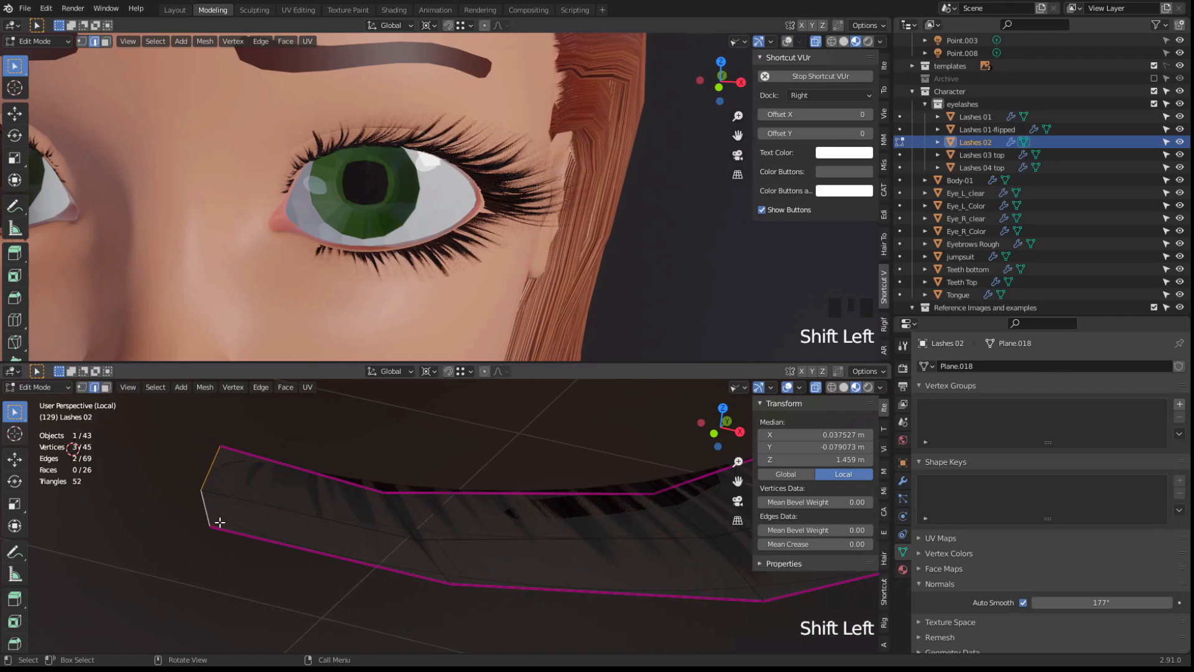
click(269, 394)
mouse_move(286, 393)
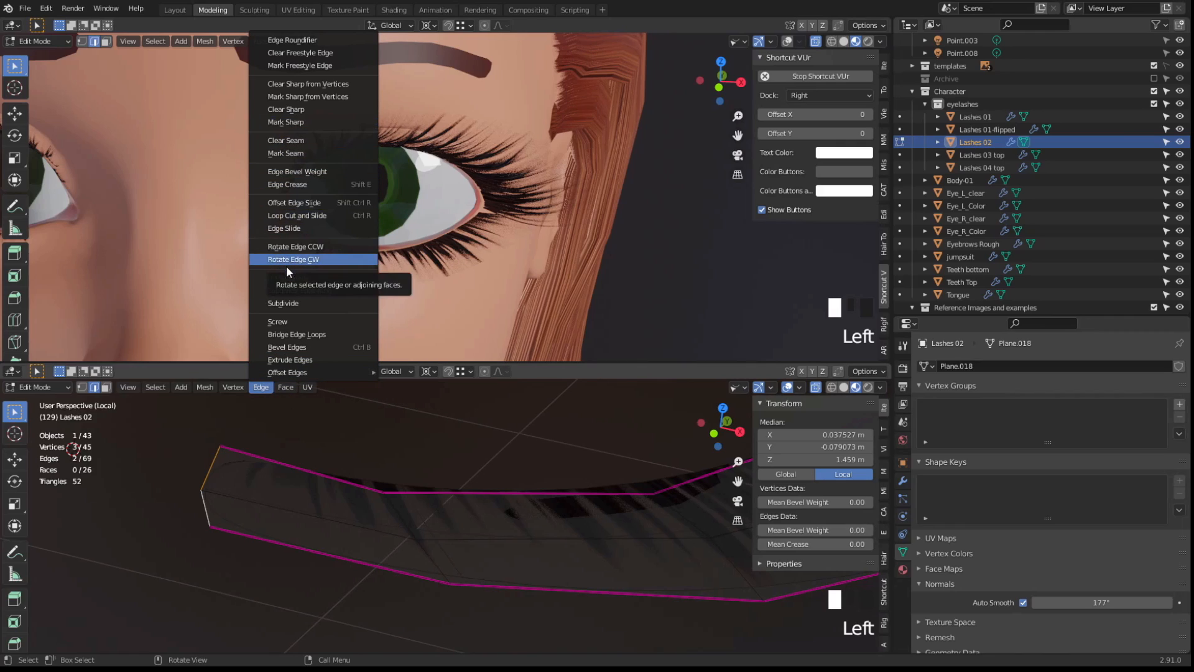
click(293, 124)
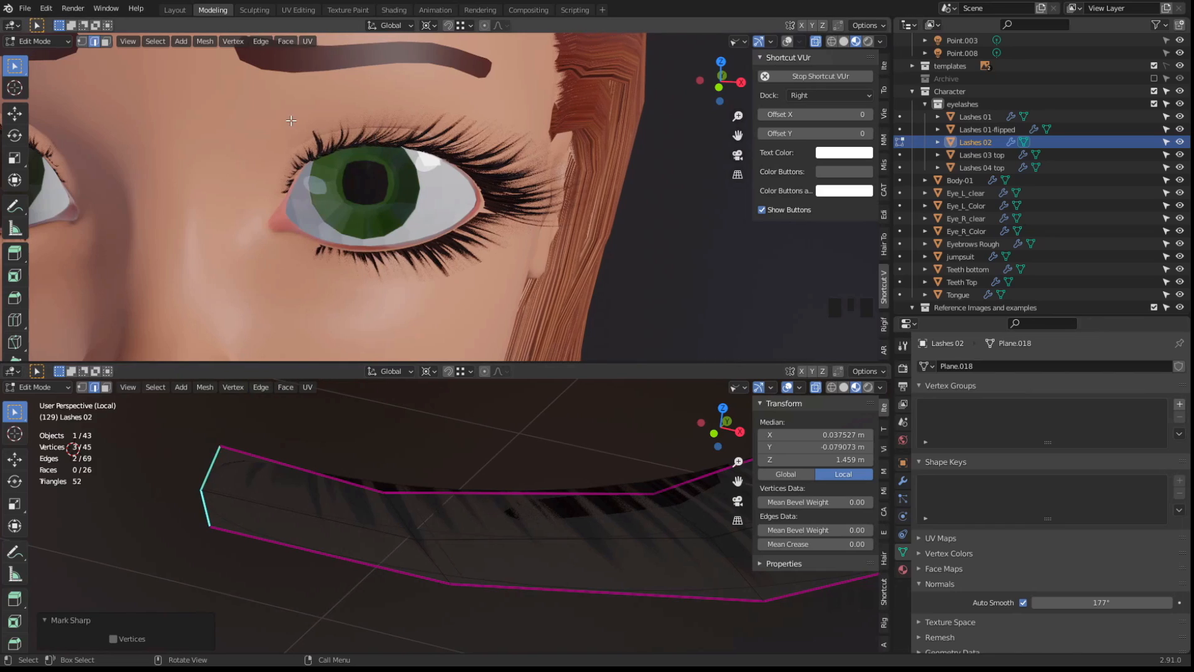
key(ctrl+z)
Apply an edge crease of 1 to the two inner-end edges of Lashes 02
click(260, 387)
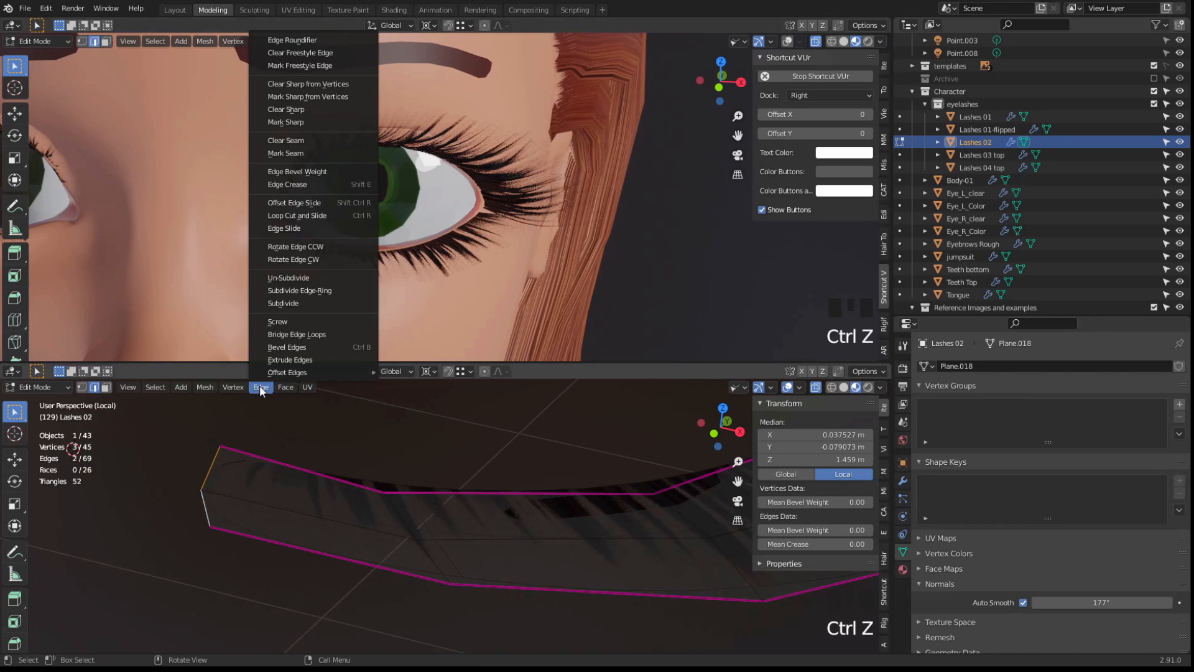
click(304, 184)
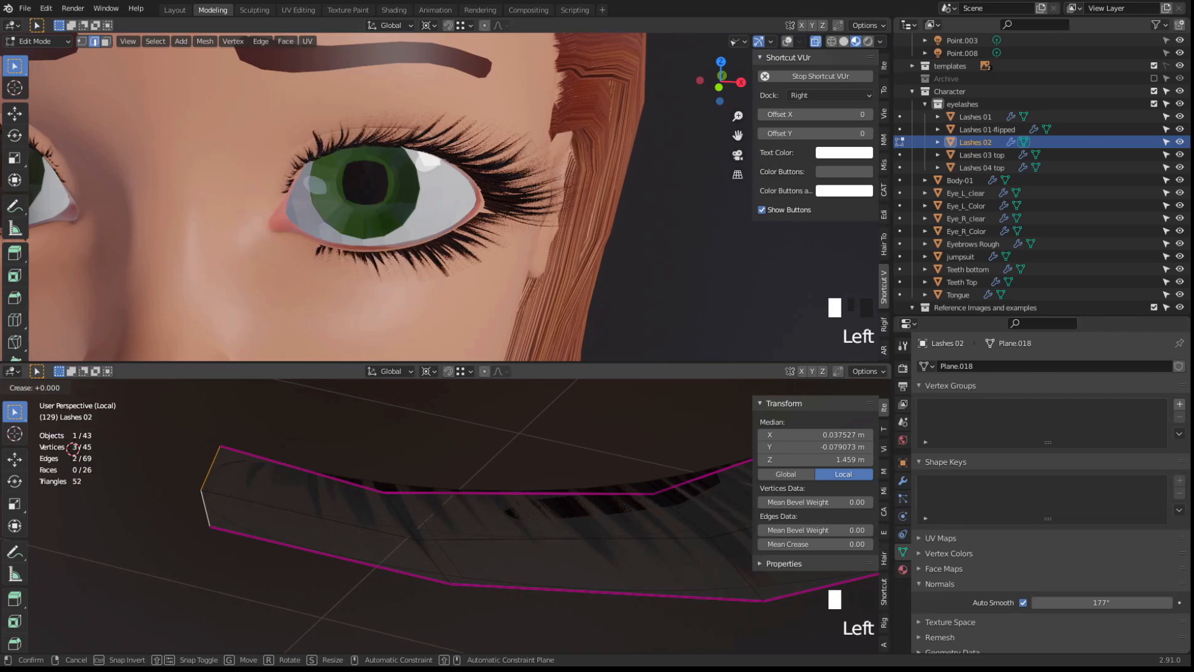
text(1)
key(Return)
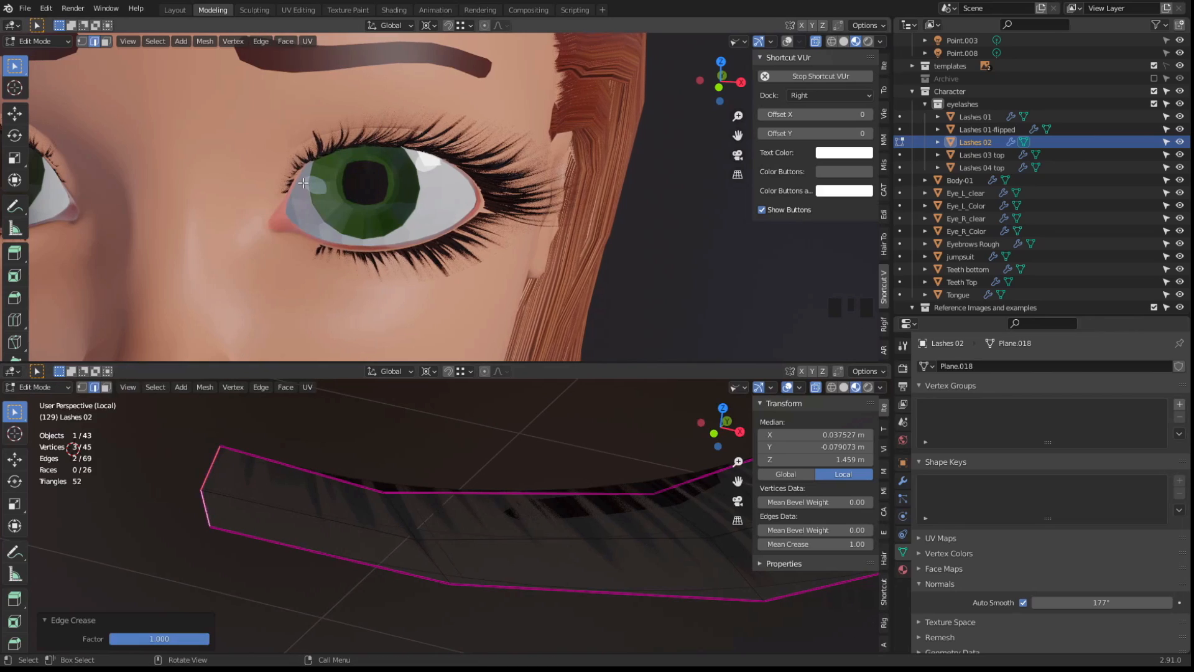
Check the creased inner end of Lashes 02 without overlays, leave local view, and compare the lower lashes against the eyelid
scroll(301, 413, down, 2)
key(shift+alt+z)
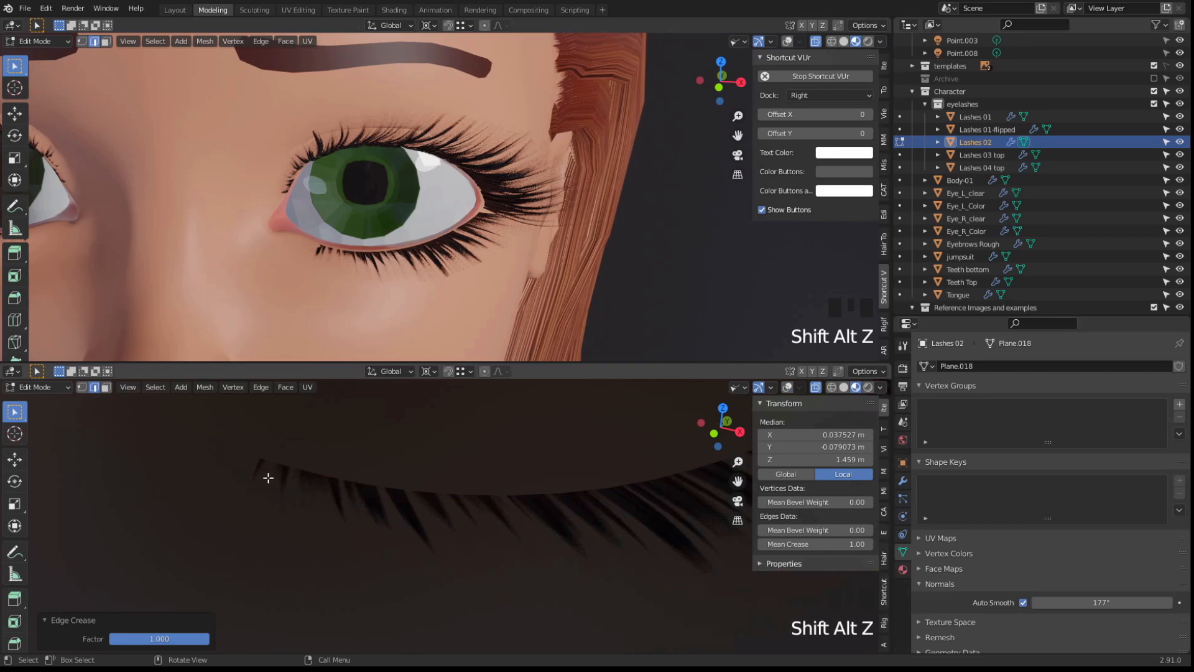
scroll(494, 462, down, 4)
mouse_move(504, 459)
middle_down()
mouse_move(445, 488)
mouse_move(541, 432)
mouse_move(508, 467)
middle_up()
key(slash)
shift+middle_drag(221, 483, 235, 512)
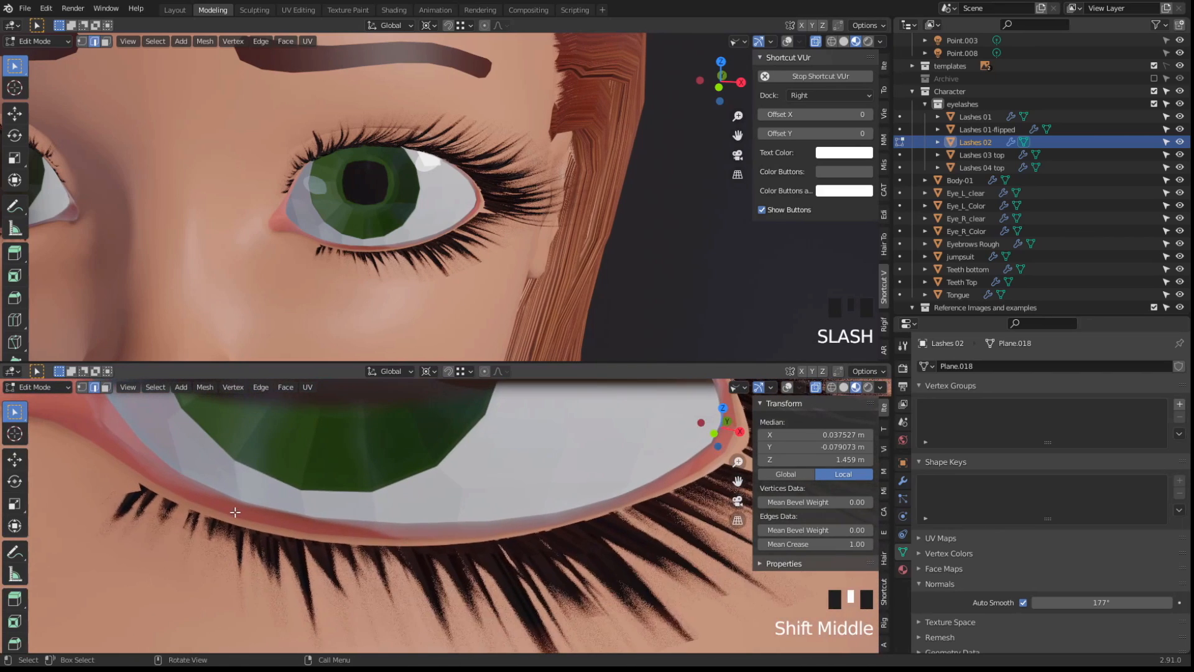
key(shift+alt+z)
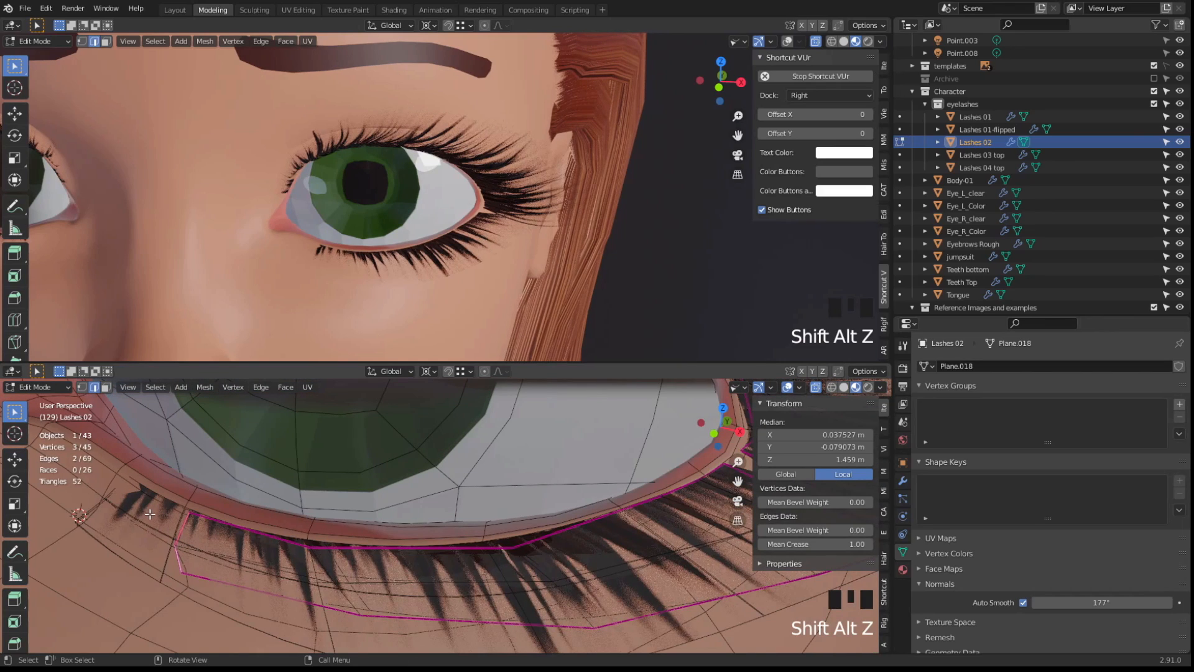
Switch editing to Lashes 01 and select the middle vertex at the inner end of its lower lashes
click(137, 522)
key(Tab)
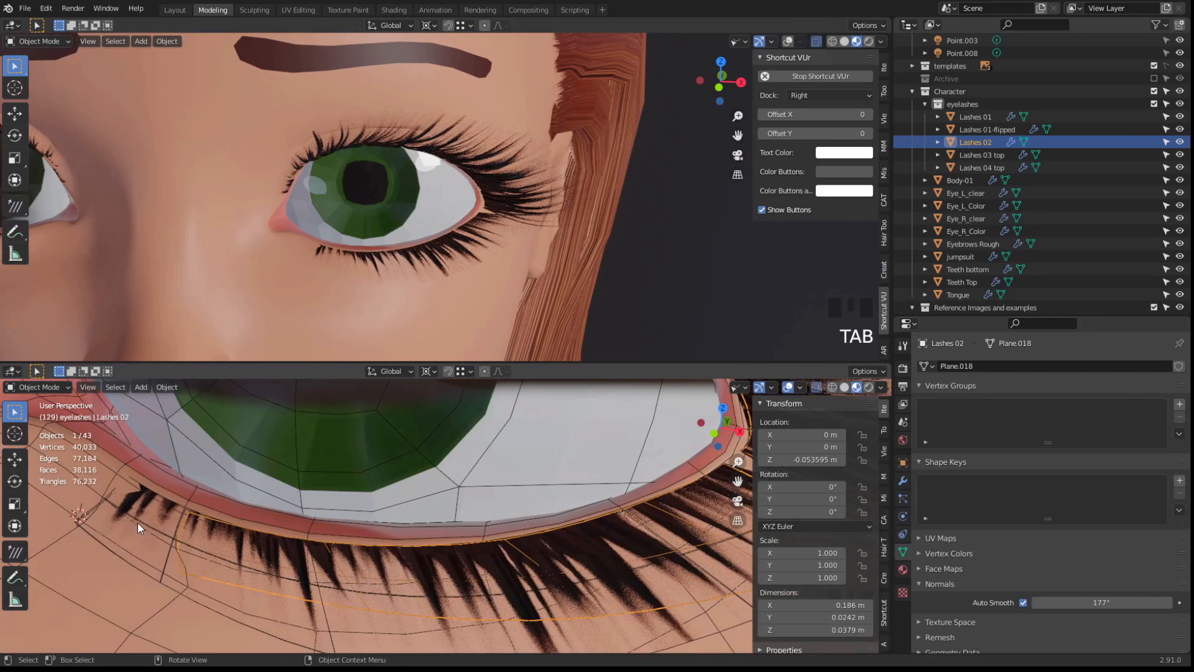
click(137, 523)
key(Tab)
middle_drag(168, 517, 78, 505)
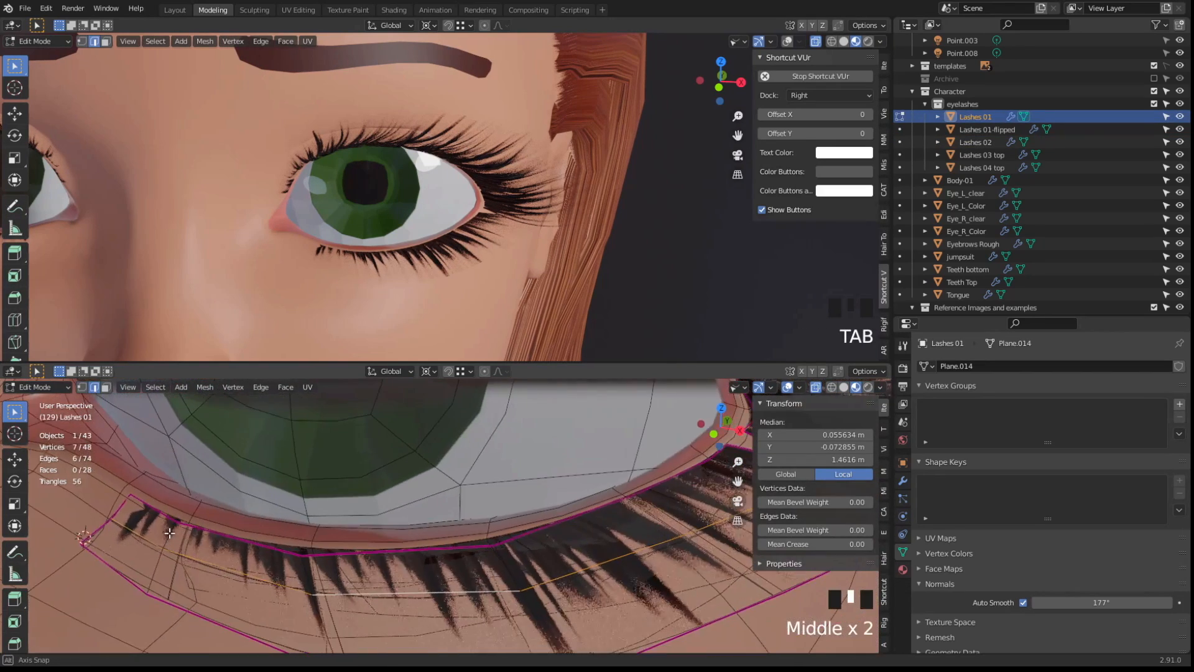
key(1)
click(138, 529)
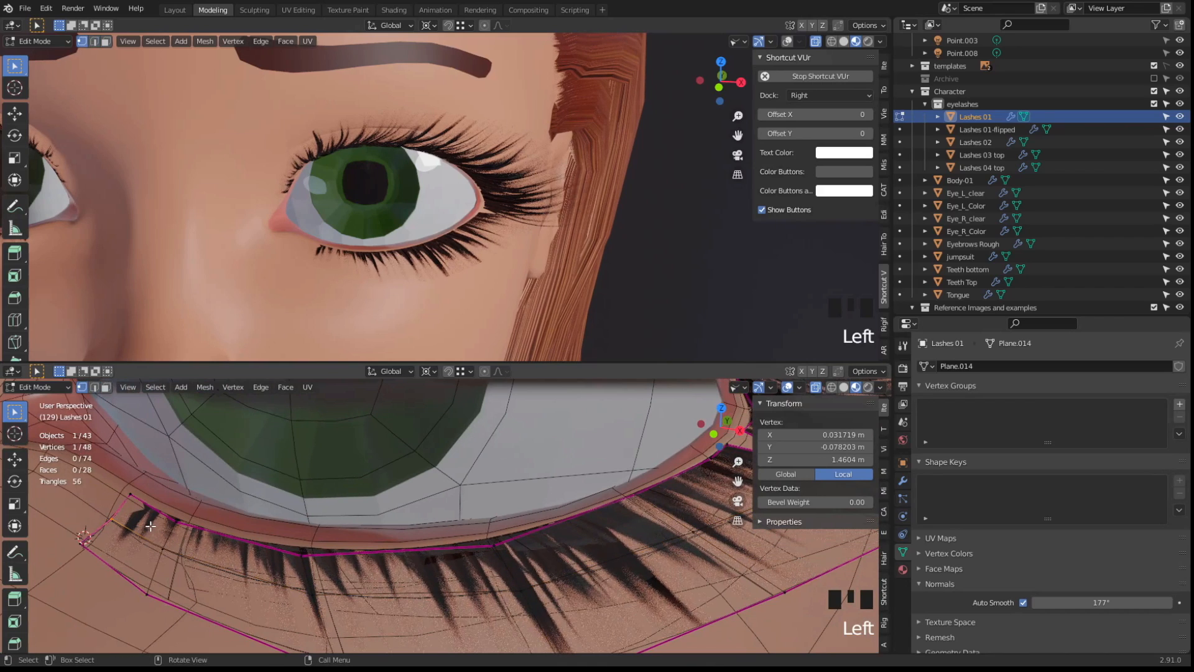
key(g)
key(z)
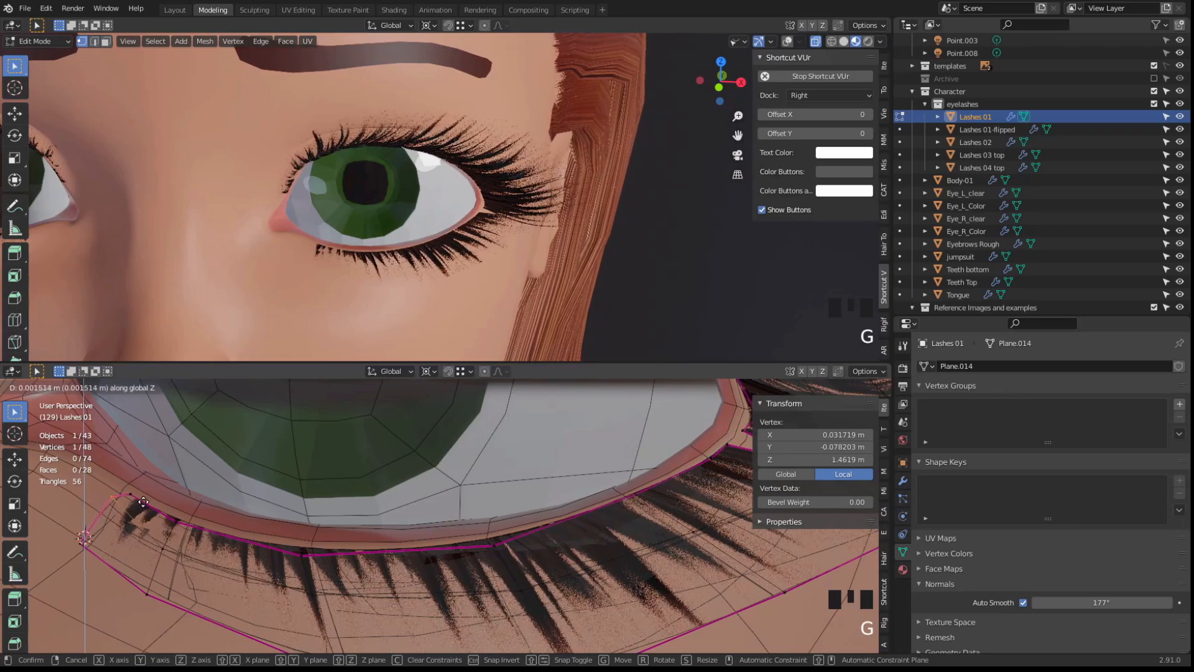
click(148, 524)
Raise the middle vertex at the inner end of the Lashes 01 lower strip about 0.001 m along Z
drag(111, 490, 192, 559)
key(KP_Decimal)
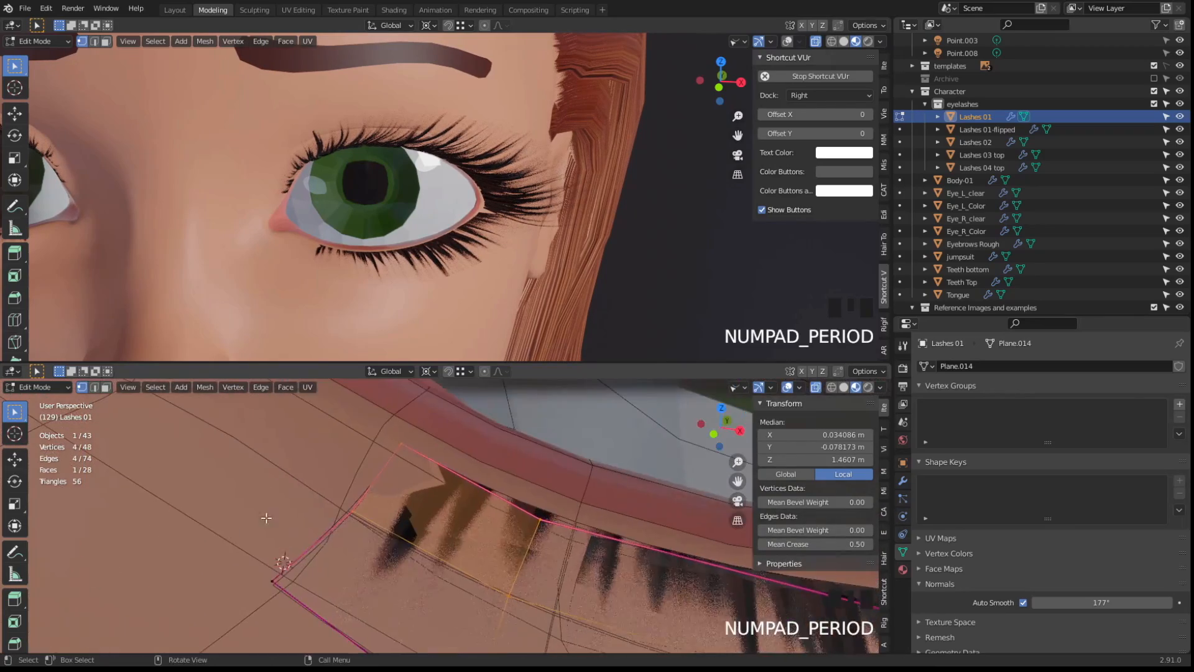
middle_drag(267, 518, 421, 525)
click(396, 524)
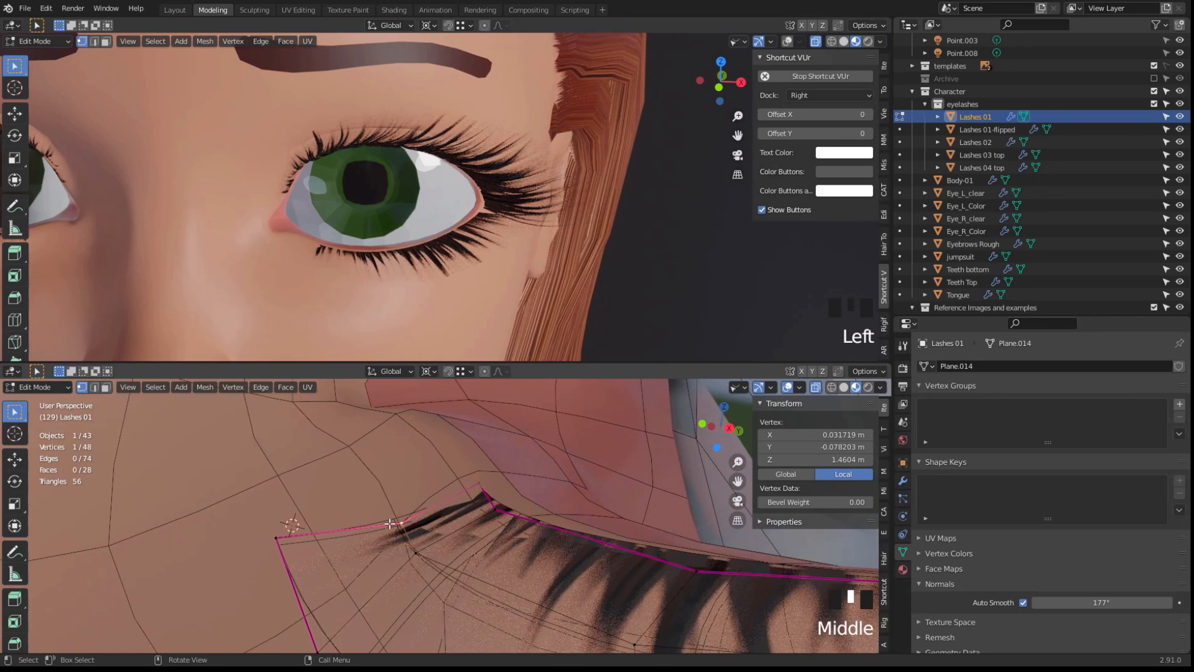
key(g)
click(390, 519)
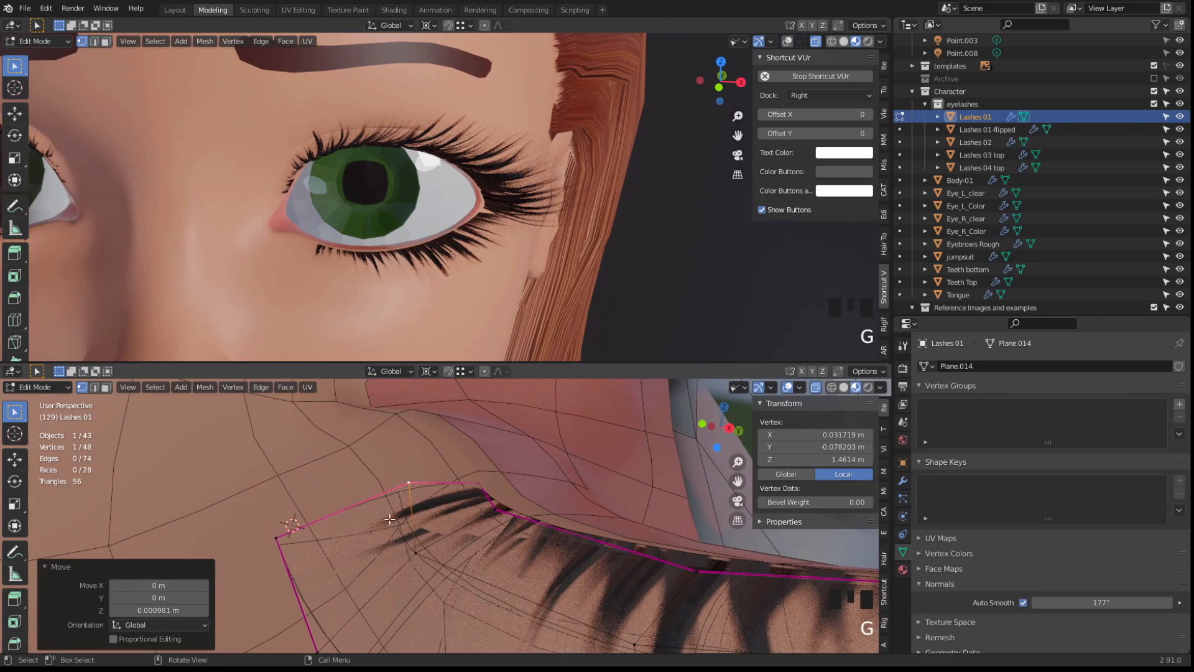
Edit Lashes 01-flipped and raise the middle vertex at its lower strip's inner end about 0.0016 m along Z
key(Tab)
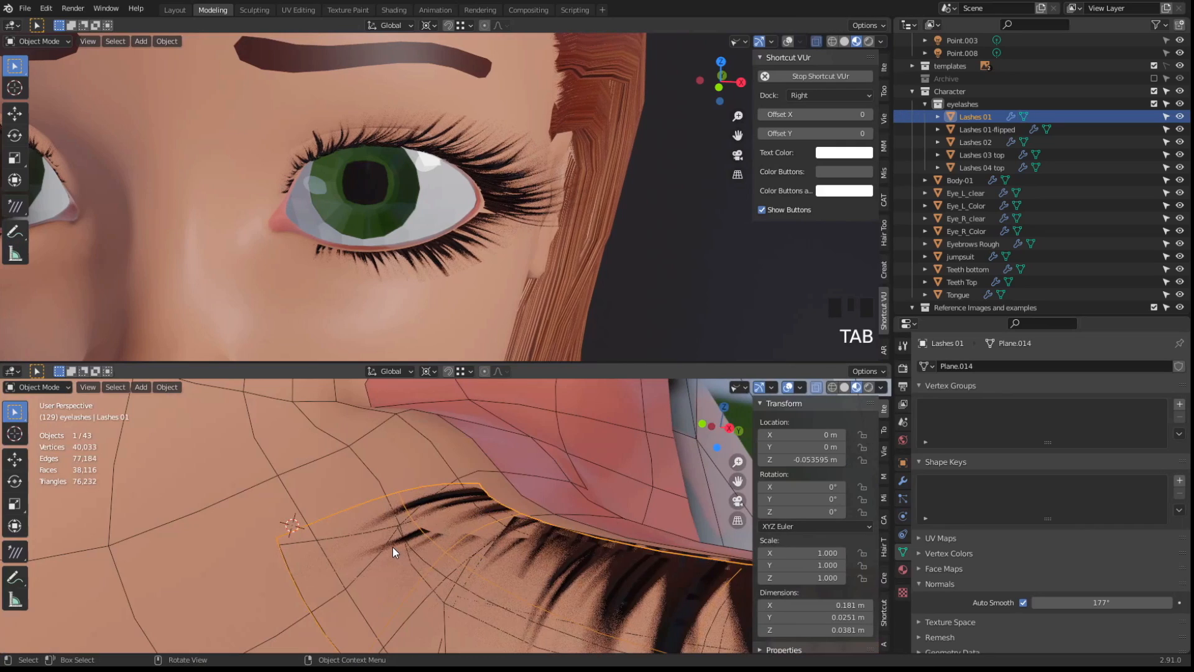
click(393, 546)
key(Tab)
click(397, 521)
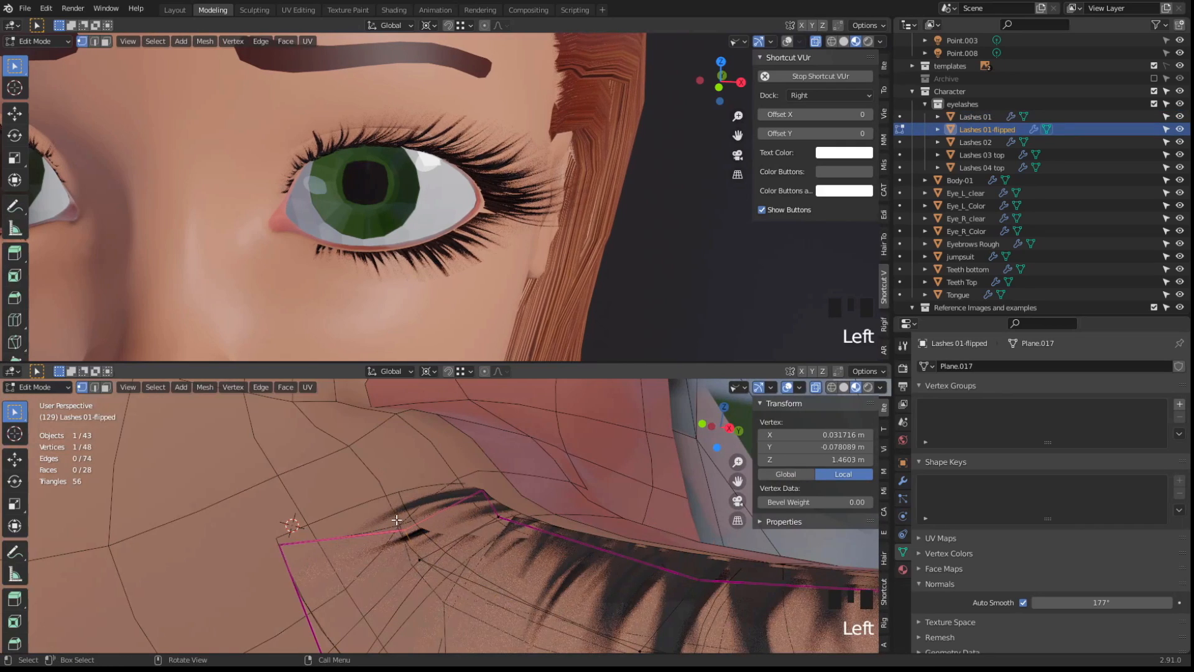
key(g)
key(z)
click(395, 450)
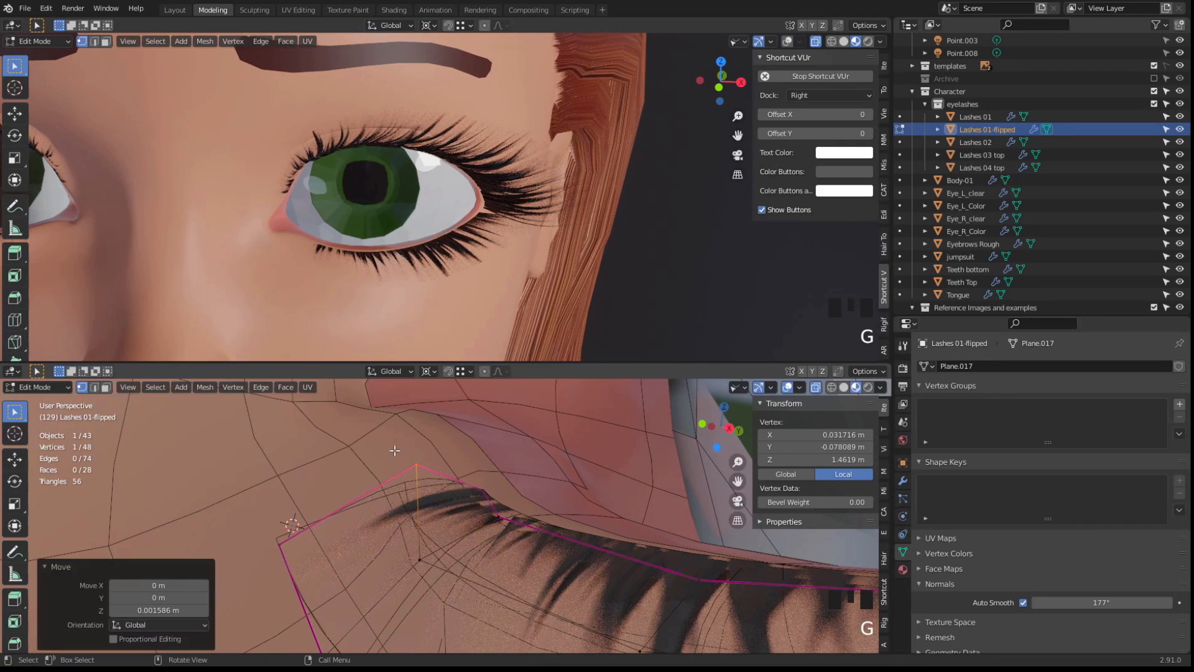
Nudge the adjacent lid-edge vertex of Lashes 01-flipped and raise the neighbouring middle-row vertex about 0.0006 m along Z
click(502, 515)
key(g)
click(509, 518)
click(431, 569)
key(g)
key(z)
click(442, 545)
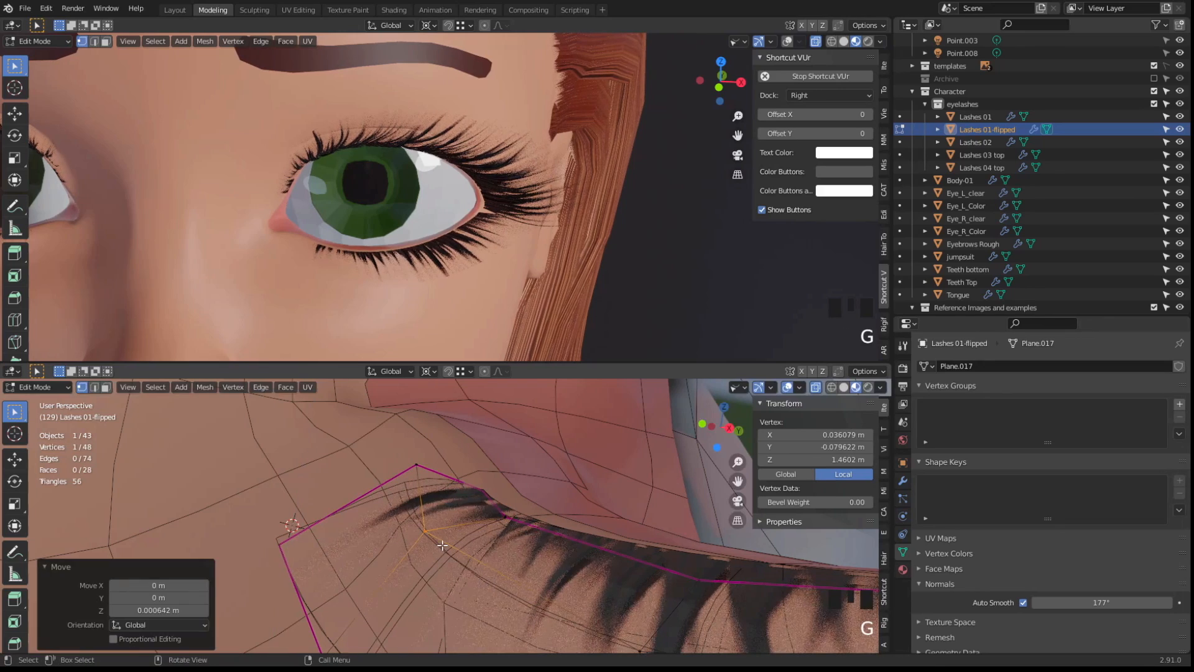
Examine the reshaped lashes with overlays hidden, from close up and across both eyes
scroll(436, 533, down, 7)
key(shift+alt+z)
middle_drag(437, 533, 368, 469)
scroll(515, 523, down, 4)
scroll(370, 471, down, 3)
scroll(372, 479, up, 2)
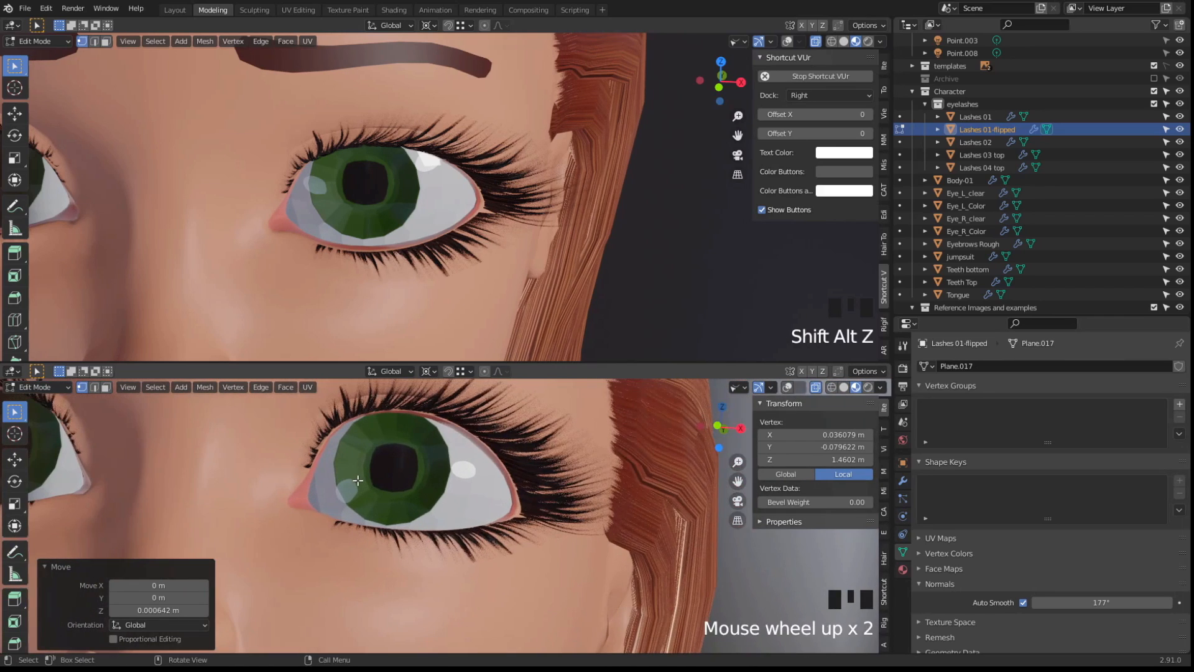
key(Tab)
key(Tab)
key(shift+alt+z)
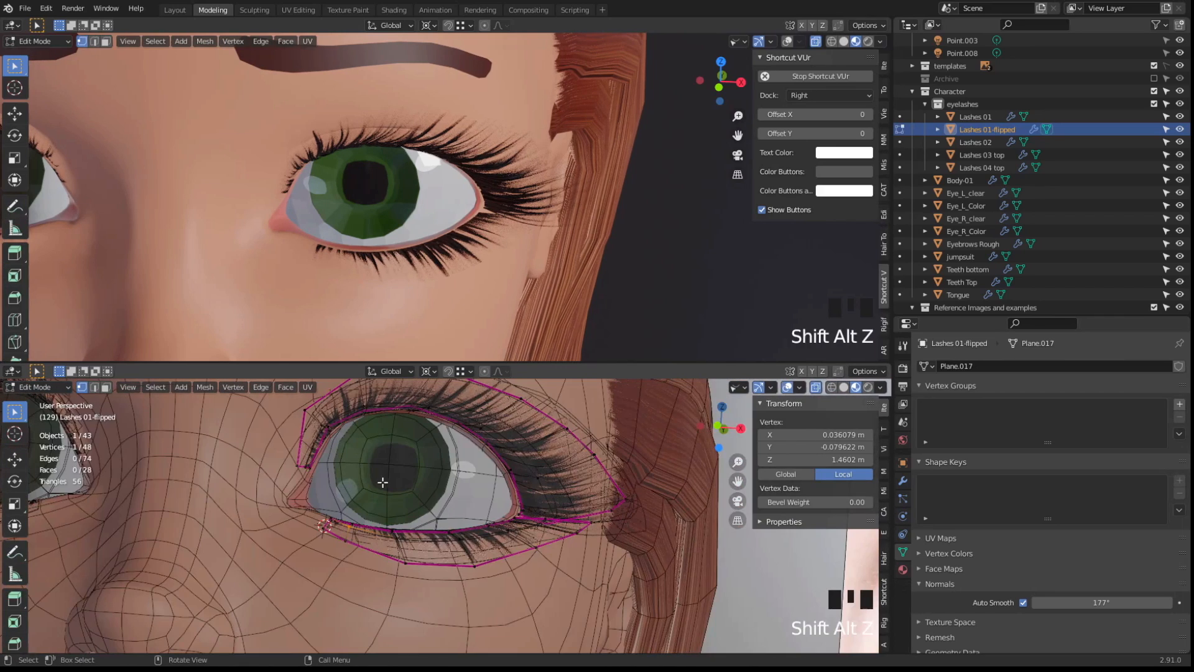
middle_drag(435, 249, 530, 253)
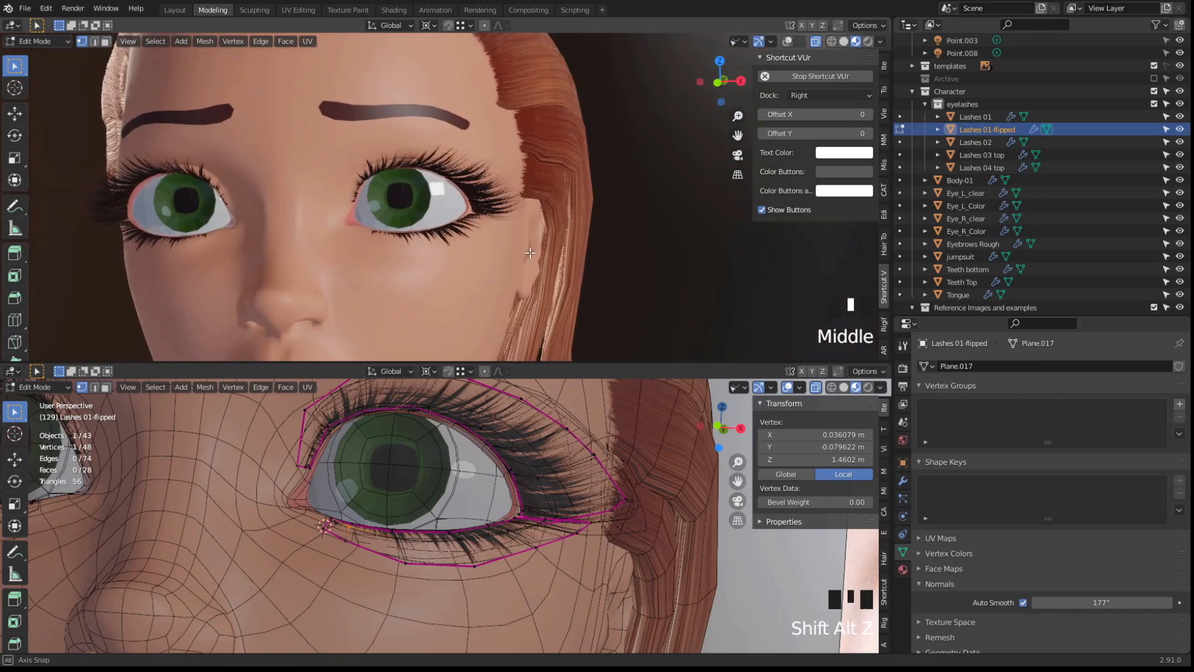
Move the lower tip-edge vertex of Lashes 01-flipped beneath the outer iris up and closer to the lid
middle_drag(482, 460, 489, 491)
scroll(485, 510, up, 2)
click(477, 550)
click(478, 550)
middle_drag(477, 547, 488, 545)
key(g)
click(471, 528)
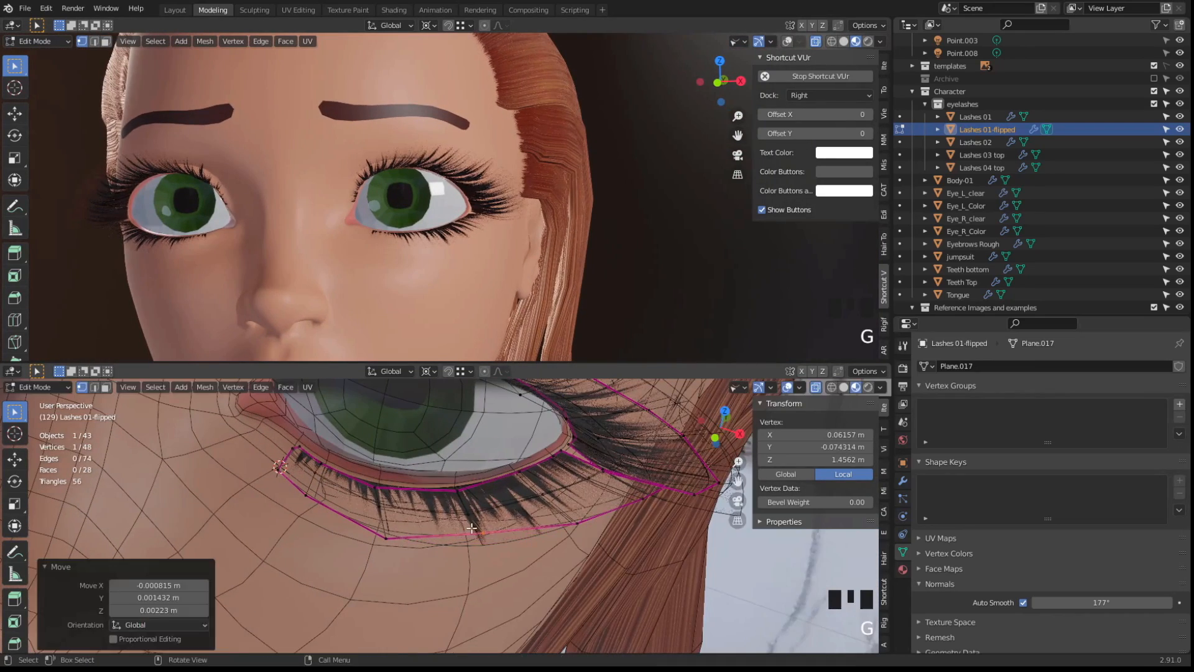
key(g)
click(467, 529)
key(g)
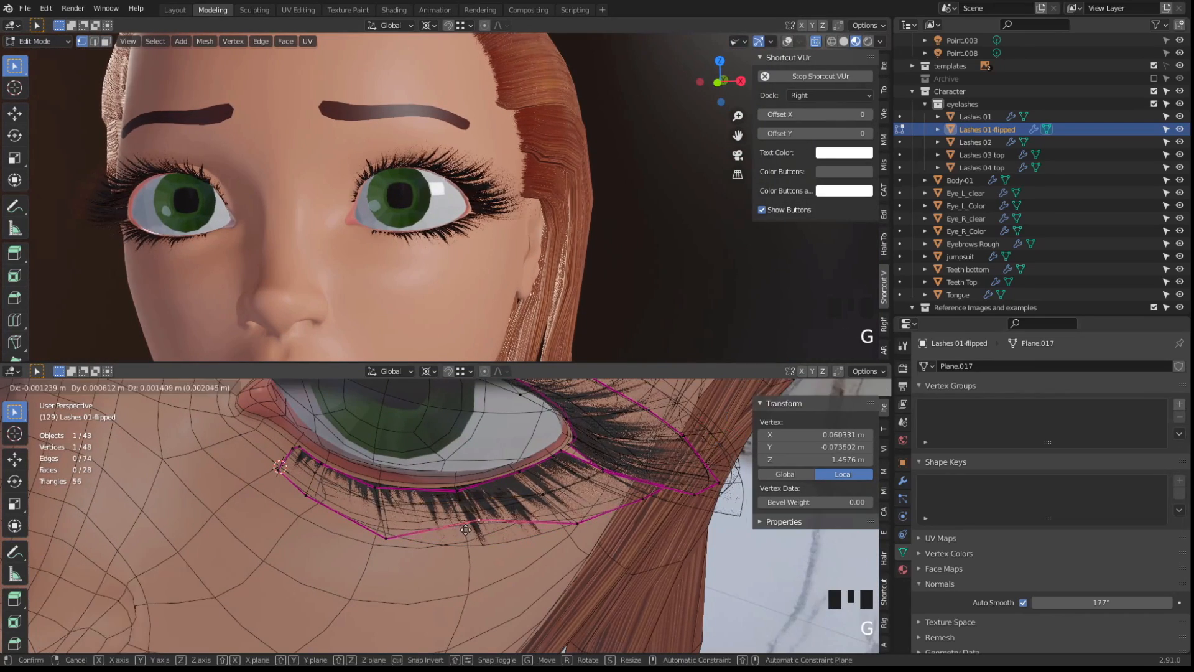
click(466, 529)
Raise the next outer tip-edge vertex slightly and shift the three-vertex column beneath the outer iris about 0.003 m toward the inner corner
click(577, 524)
key(g)
click(576, 511)
drag(442, 477, 493, 536)
key(g)
click(474, 537)
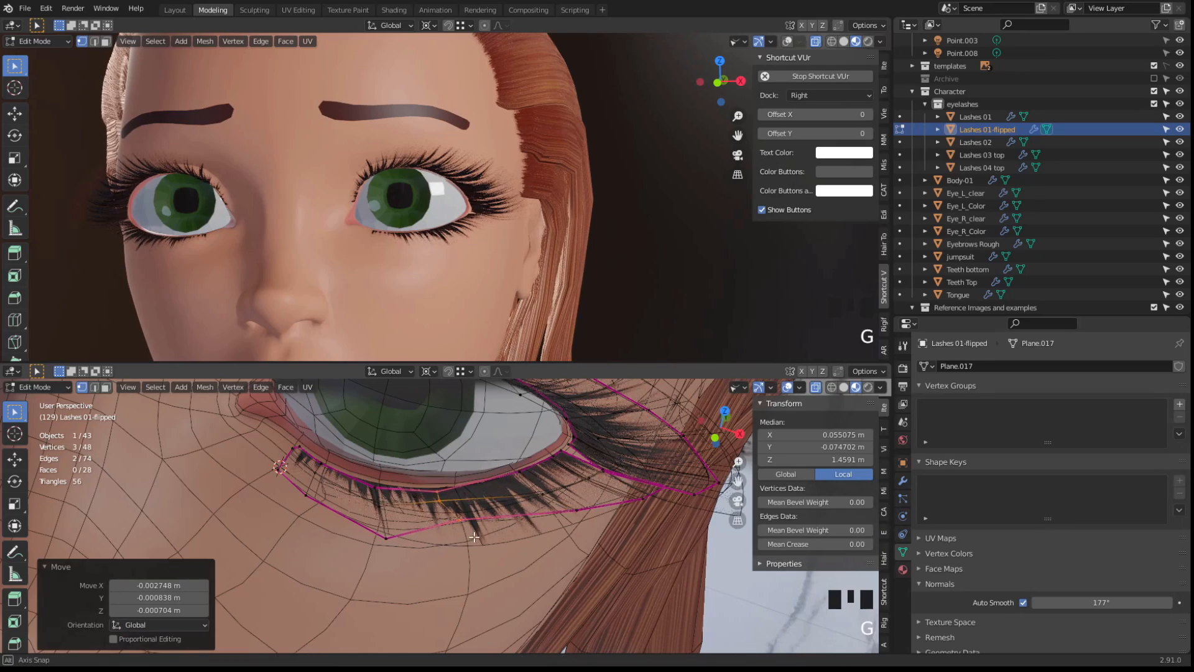
Move the tip-edge vertex beneath the inner iris closer to the lid and check the lower lashes without overlays
middle_drag(473, 537, 395, 578)
click(404, 579)
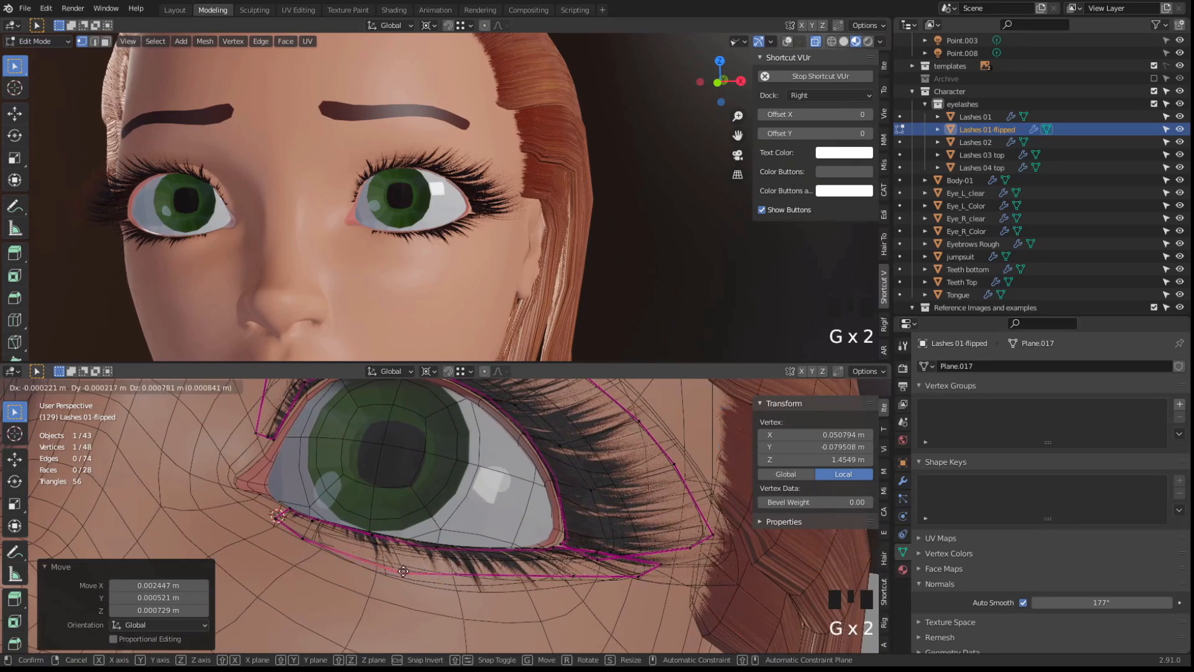
scroll(462, 522, up, 2)
scroll(463, 522, down, 3)
key(shift+alt+z)
middle_drag(463, 521, 519, 489)
key(shift+alt+z)
Shift the outer middle-row vertex of the lower lashes inward and pull the outer tip-edge vertex about 0.005 m toward the outer corner
key(g)
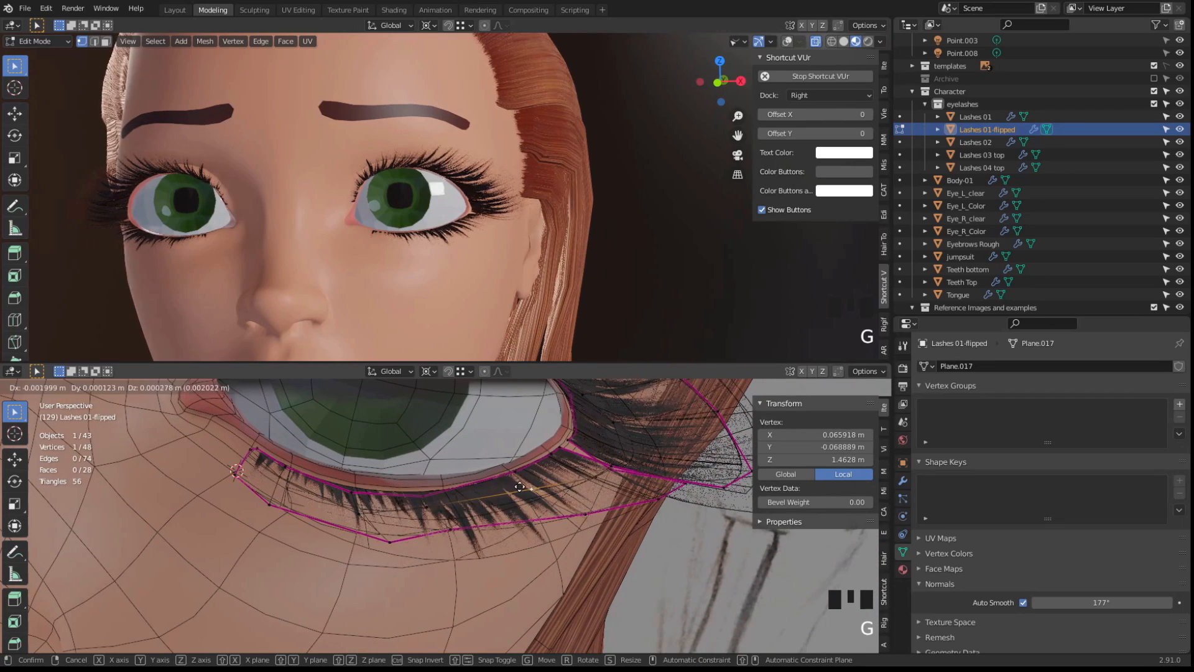
click(518, 484)
middle_drag(498, 248, 507, 308)
key(g)
click(525, 491)
click(571, 515)
key(g)
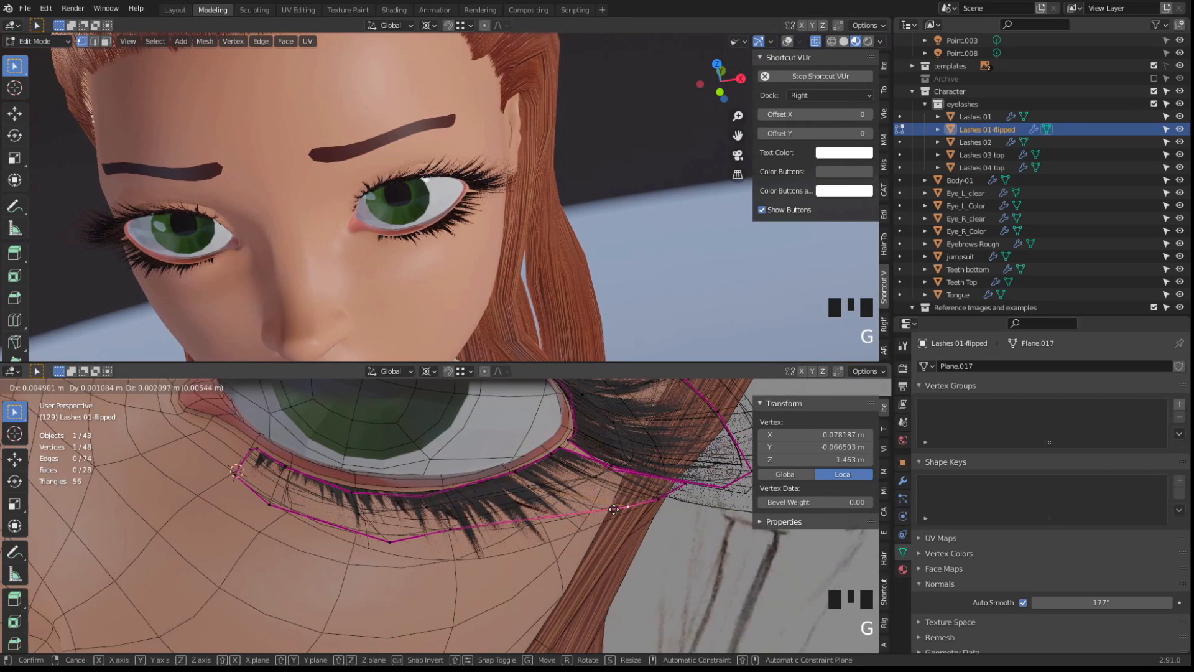
click(612, 509)
Slide the middle-row vertex and its lid-edge neighbour beneath the outer iris outward along the lid, then lower the pair about 0.0005 m
click(431, 513)
key(g)
click(441, 511)
shift+click(453, 506)
key(g)
click(502, 517)
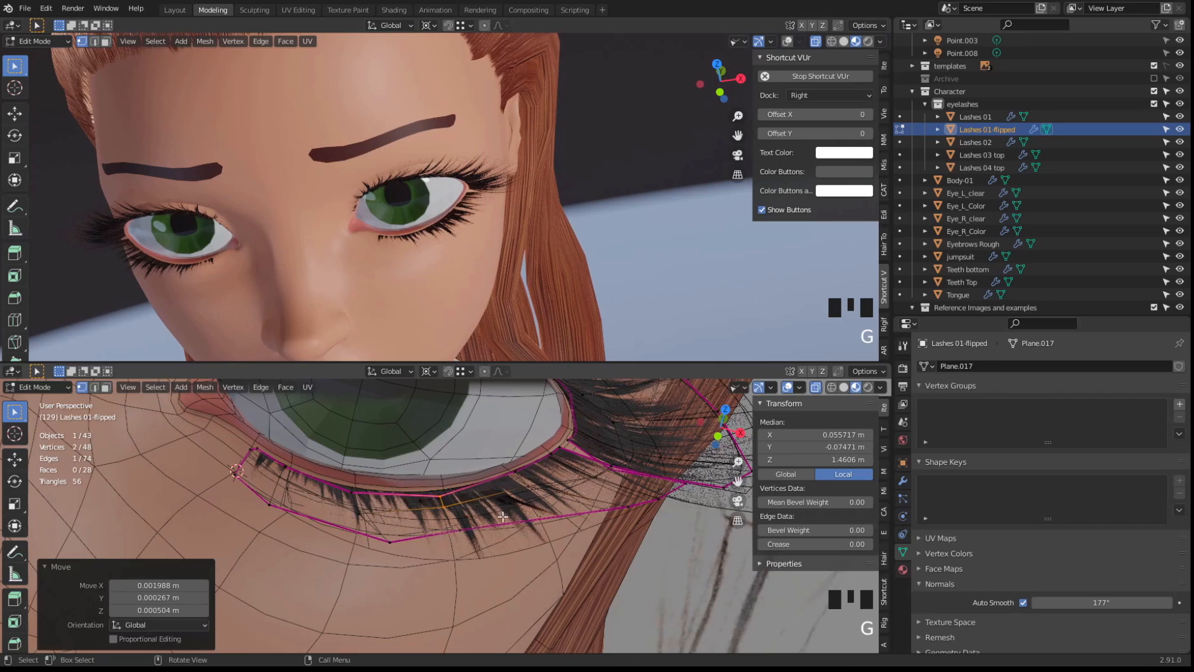
key(g)
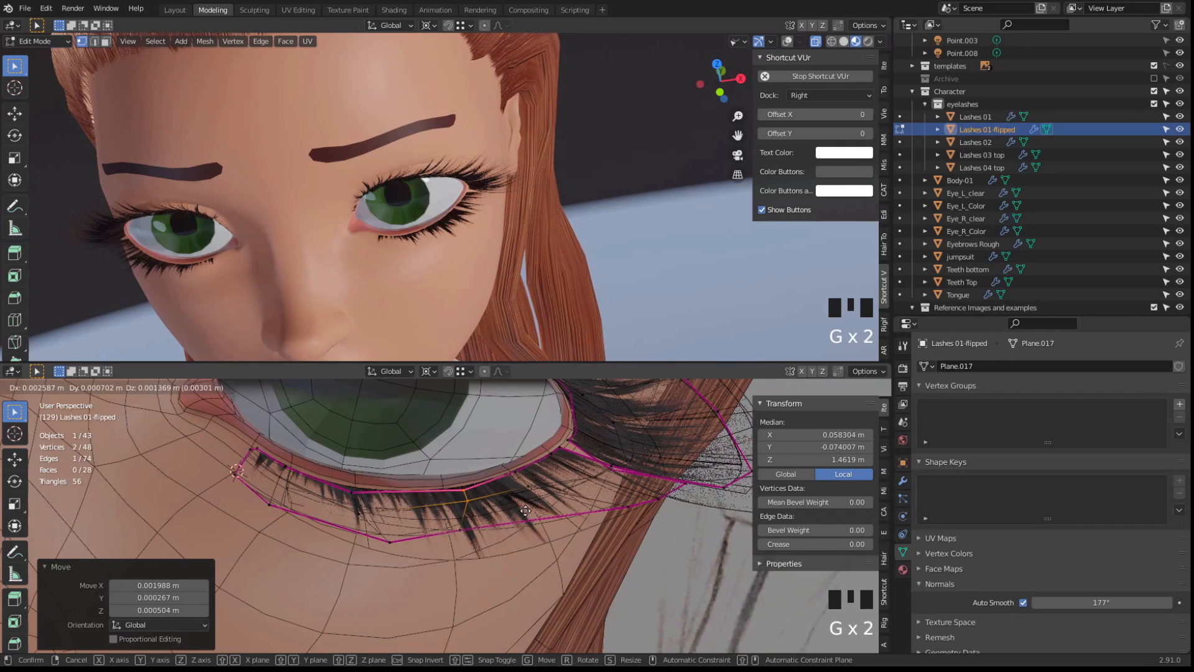
click(518, 516)
middle_drag(518, 515, 507, 473)
key(g)
click(507, 485)
Check the lashes on both eyes from the front without overlays and finish editing Lashes 01-flipped
key(shift+alt+z)
scroll(410, 298, down, 2)
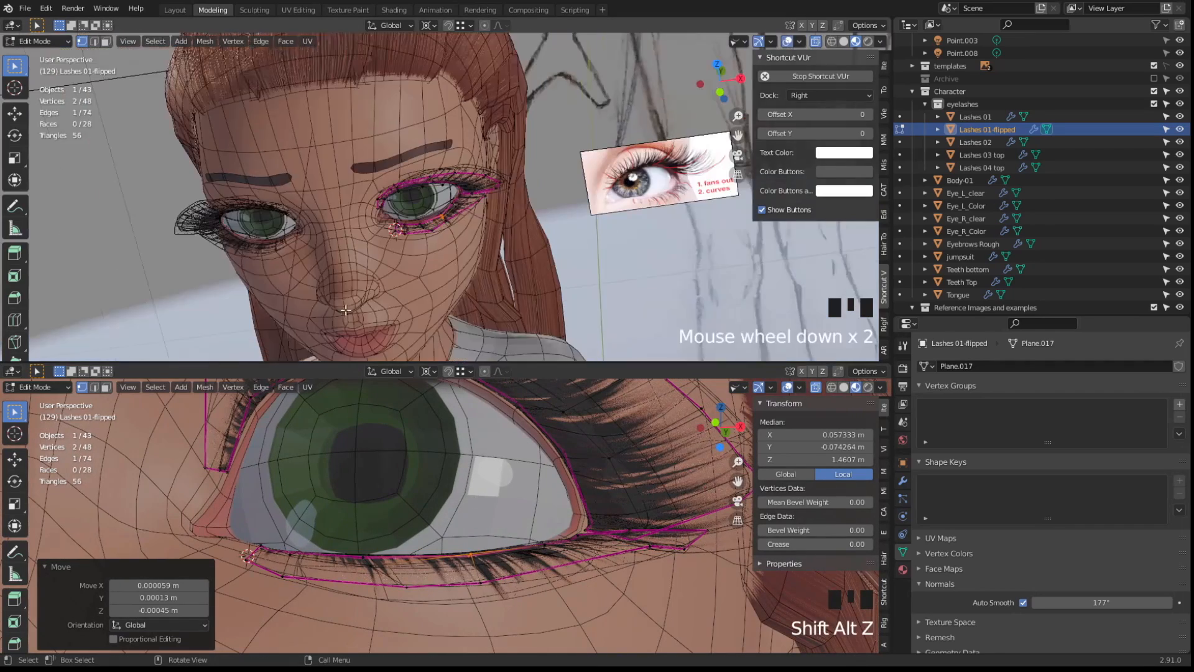
key(shift+alt+z)
middle_drag(404, 305, 463, 265)
scroll(464, 265, up, 2)
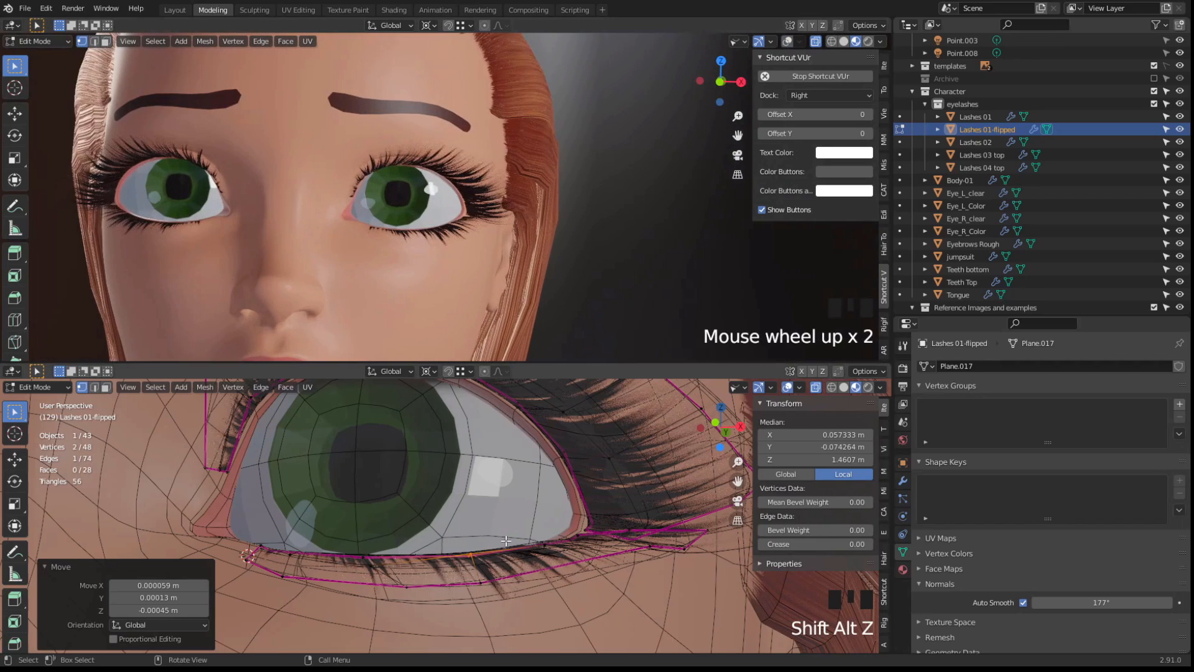
key(Tab)
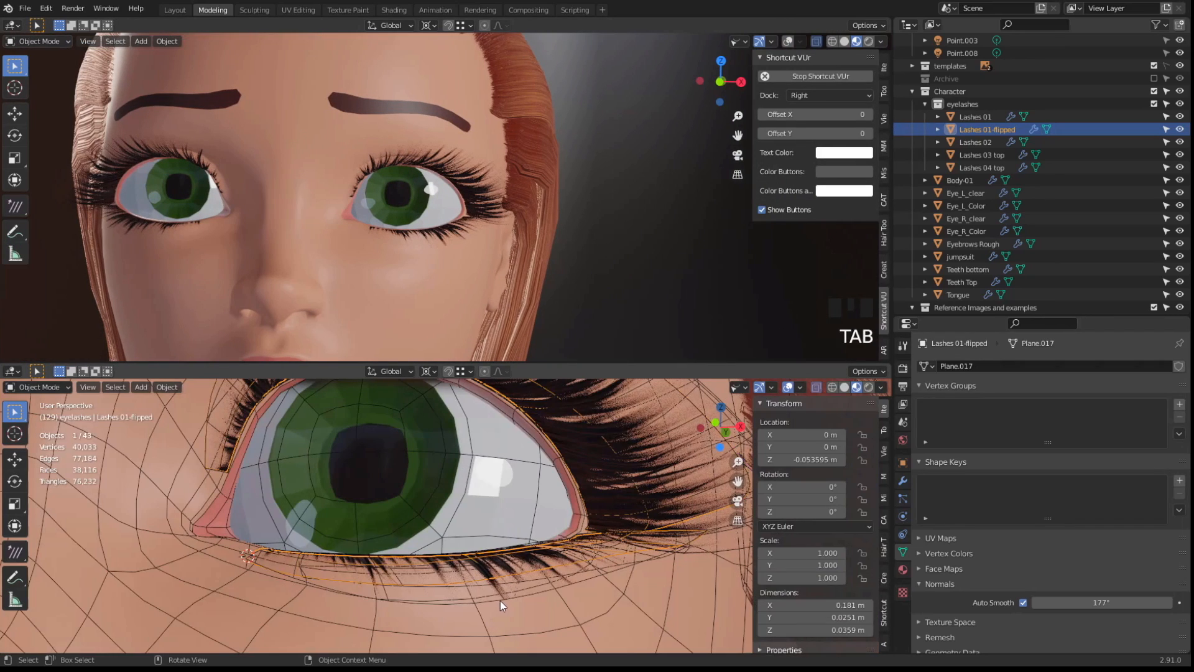
Delete the Lashes 01-flipped object
click(502, 596)
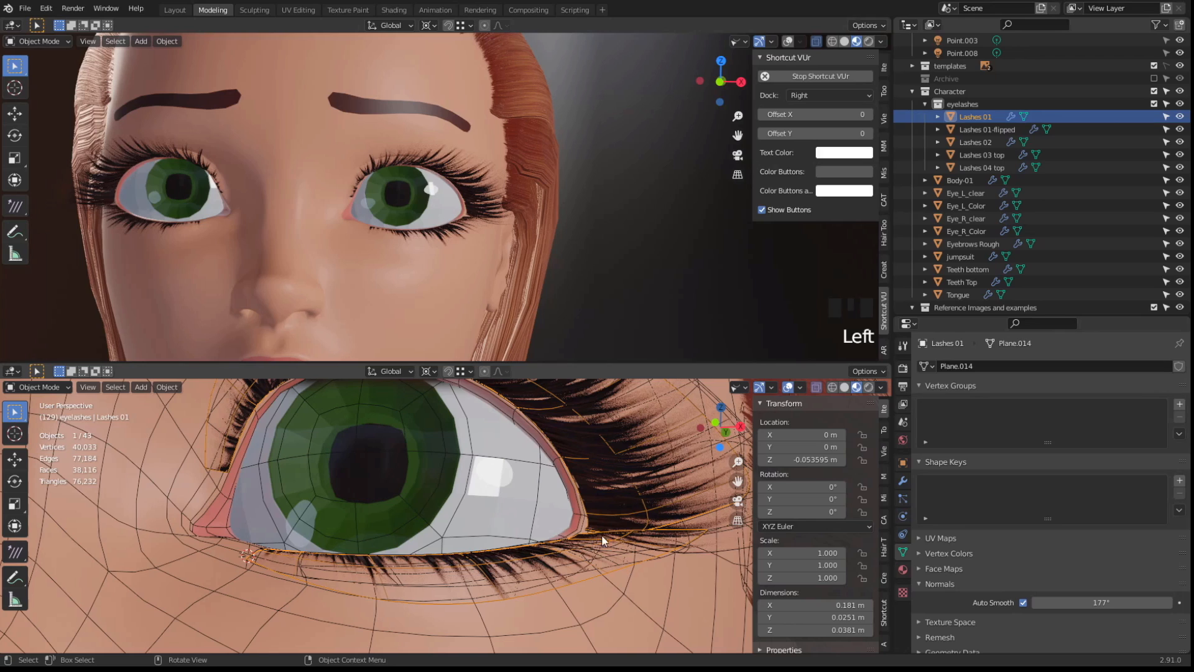
click(967, 129)
key(x)
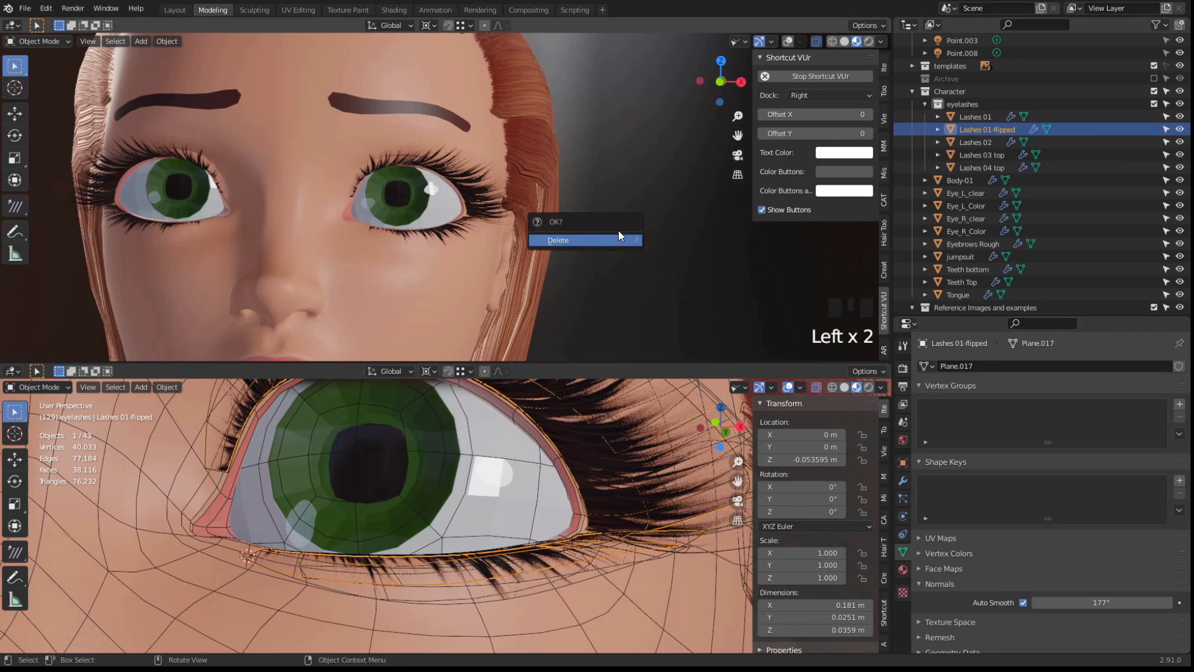
click(612, 240)
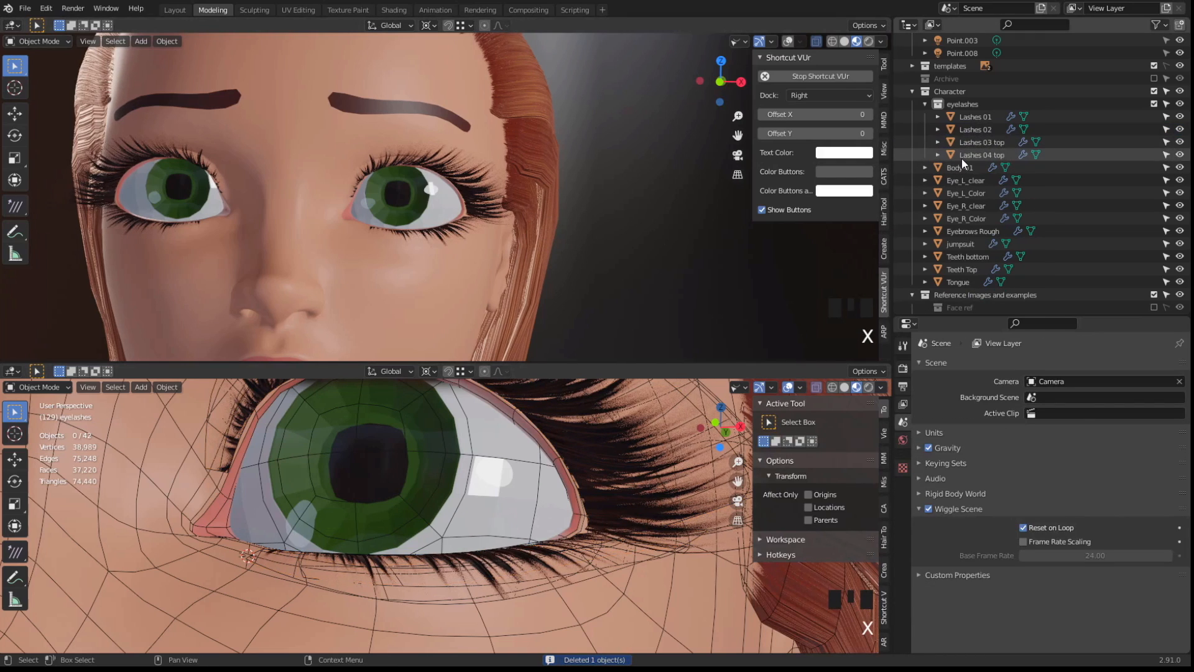
Start editing Lashes 01 and move the lower lashes' tip-edge vertex beneath the outer iris closer to the lid
click(969, 118)
key(Tab)
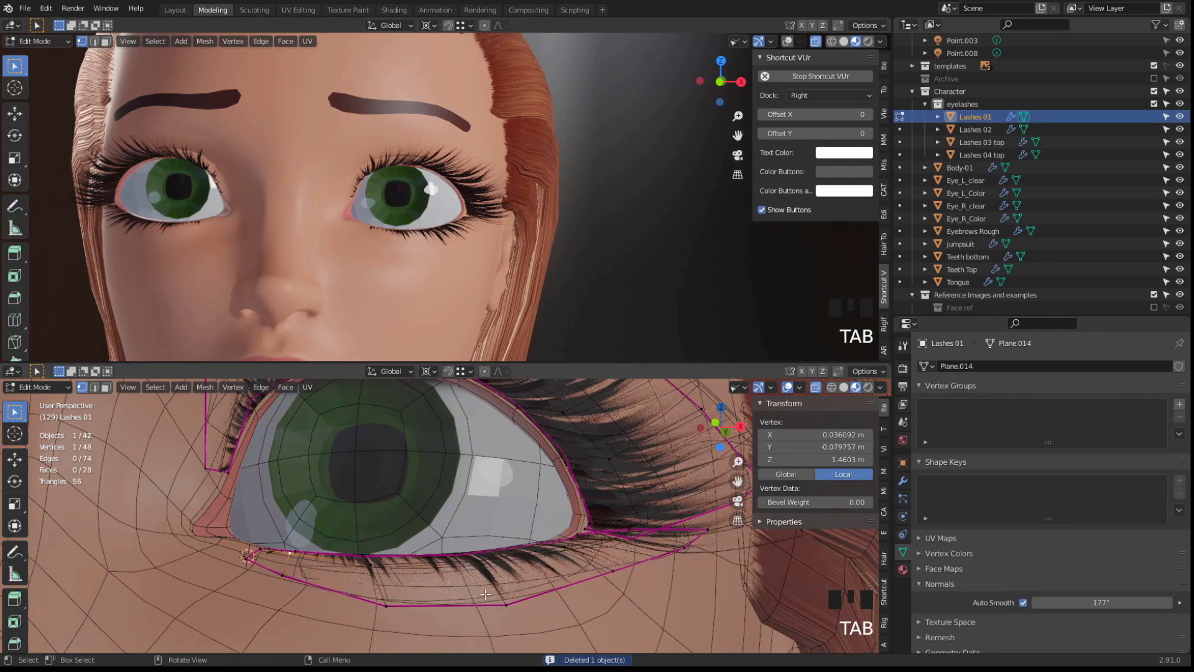
drag(485, 622, 532, 581)
middle_drag(529, 576, 474, 553)
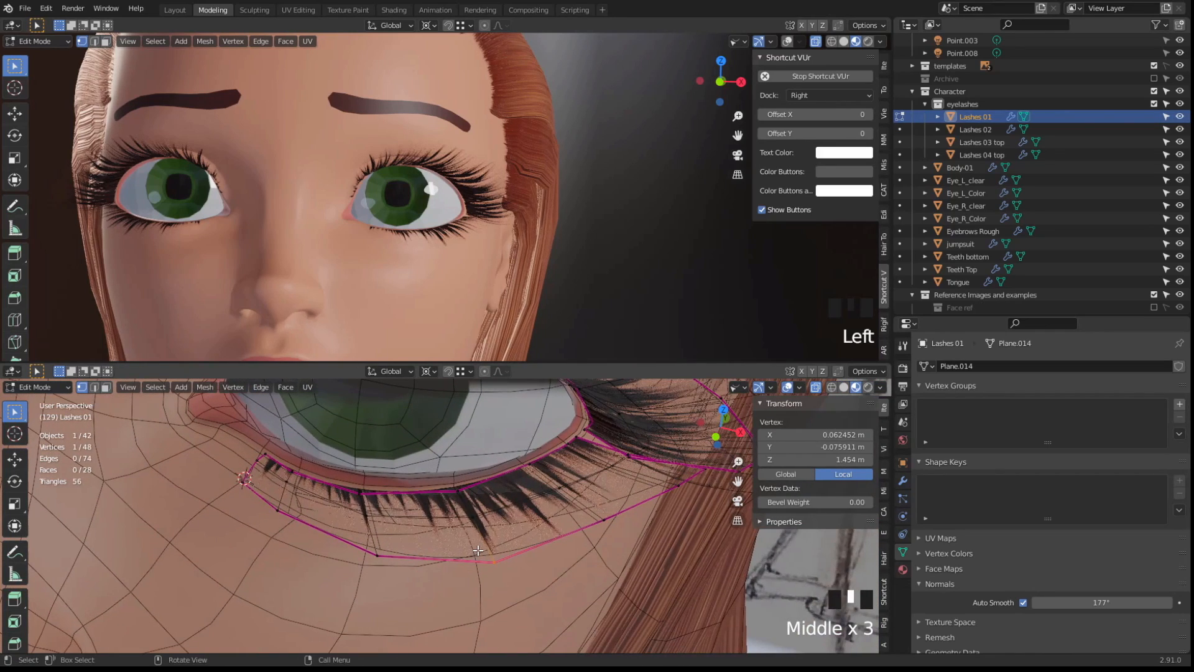
key(g)
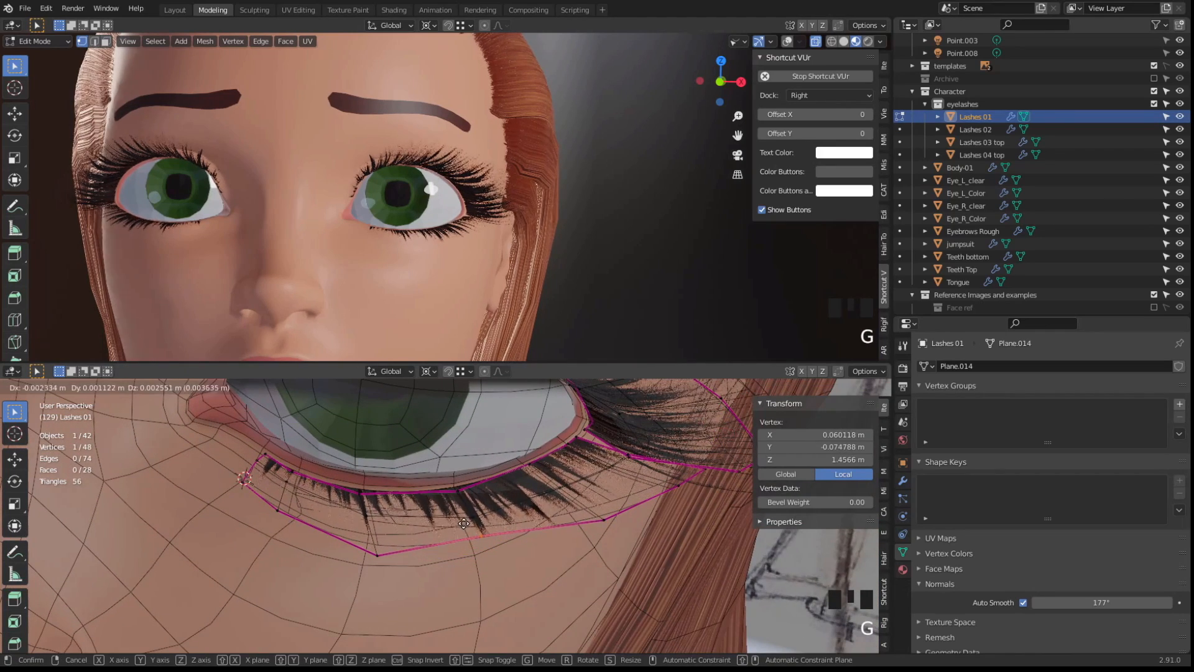
click(476, 522)
key(g)
click(479, 514)
Nudge the middle-row vertex beneath the outer iris and raise the tip-edge vertex below it slightly toward the lid
click(482, 520)
key(g)
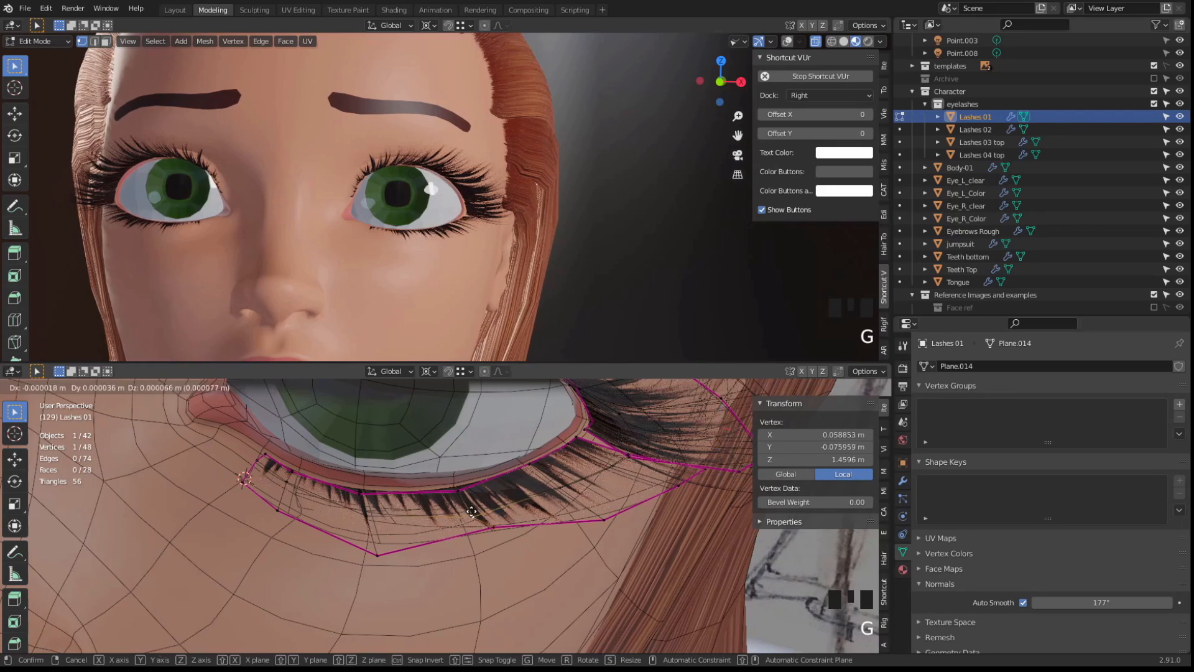
click(502, 514)
click(492, 530)
key(g)
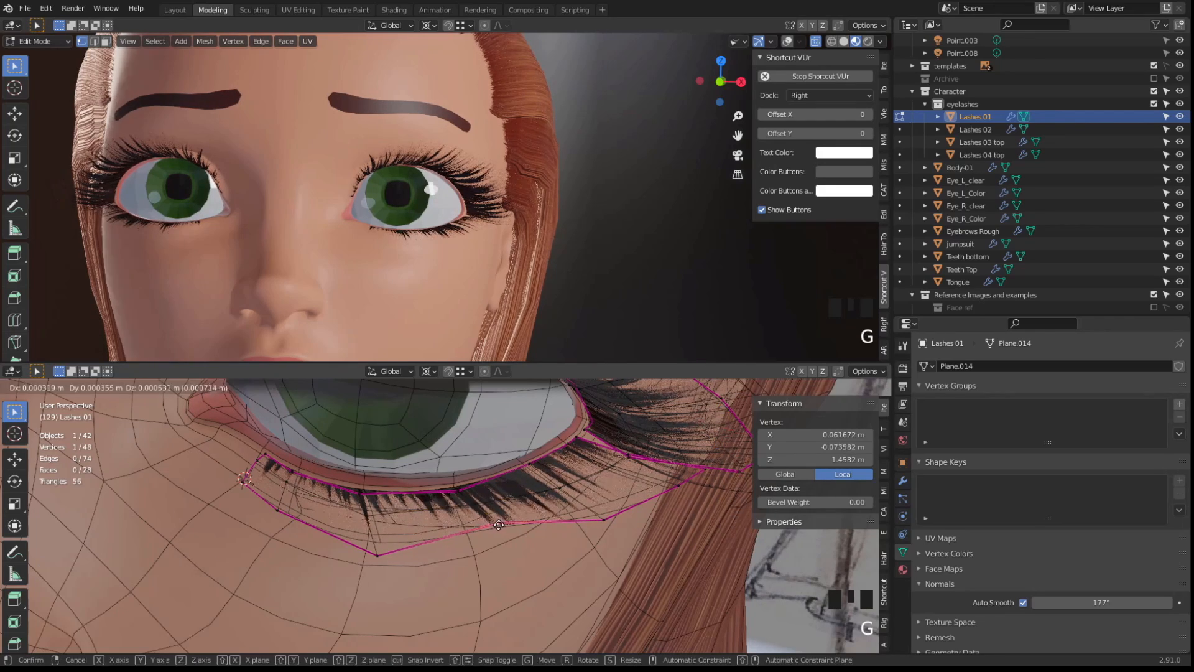
click(499, 524)
Pull the outer tip-edge vertex of the lower lashes up toward the outer corner and adjust the middle-row vertex beside it
click(605, 521)
key(g)
click(629, 505)
click(566, 485)
key(g)
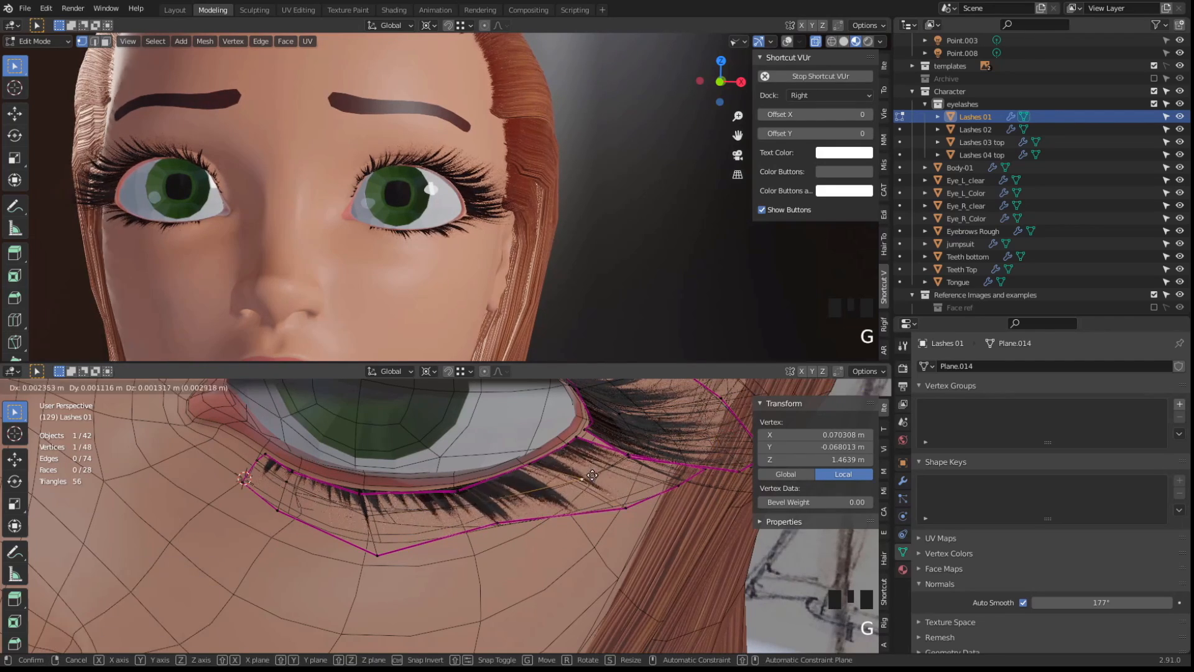
click(563, 480)
Lower the outer lid-edge vertex about 0.0003 m, shift the outer middle-row vertex about 0.0019 m inward, and check the lashes without overlays
middle_drag(560, 482, 548, 504)
mouse_move(548, 504)
middle_down()
mouse_move(541, 522)
mouse_move(541, 507)
middle_up()
click(547, 510)
key(g)
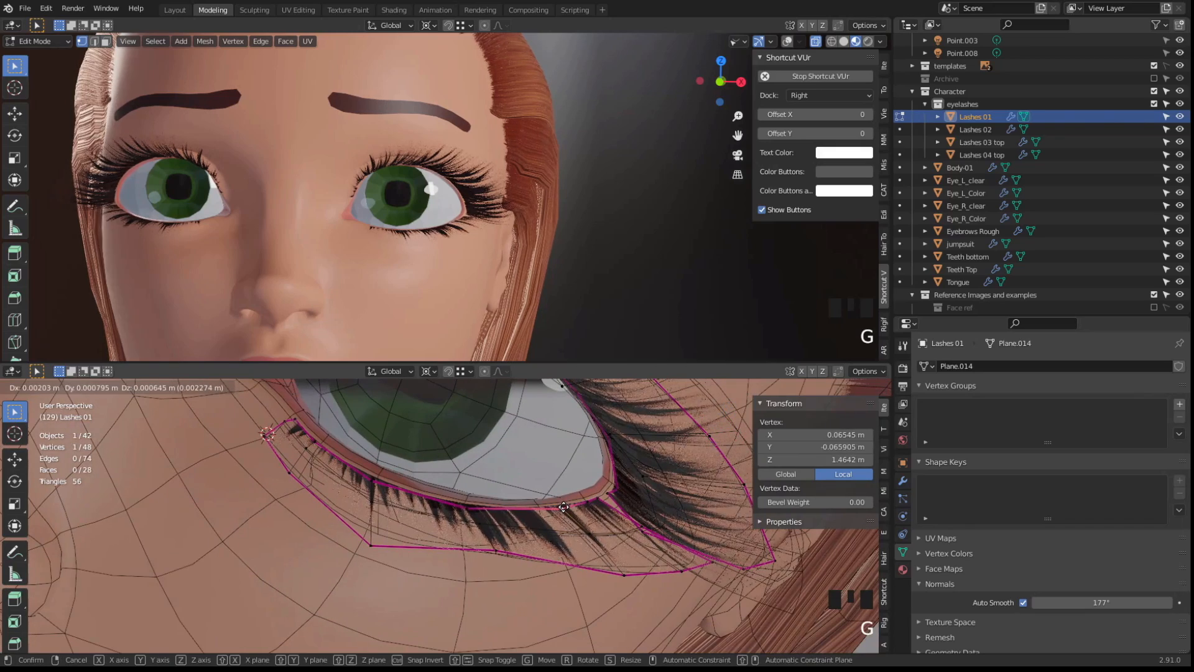
click(544, 508)
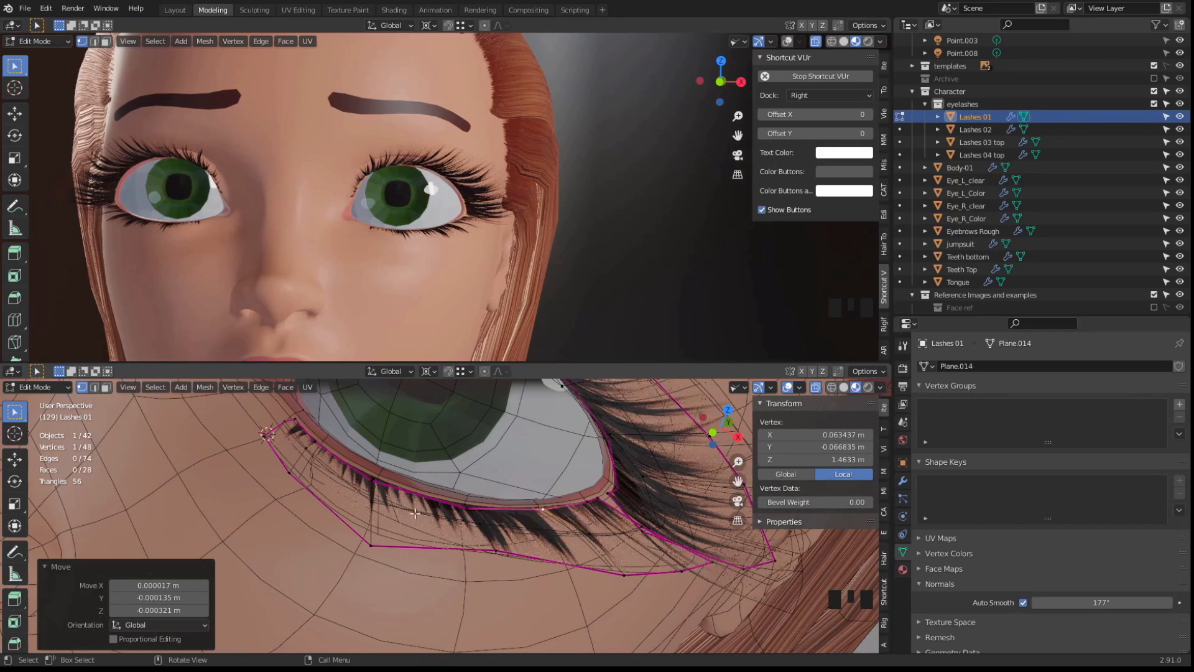
click(590, 535)
key(g)
click(579, 525)
key(shift+alt+z)
scroll(547, 526, down, 4)
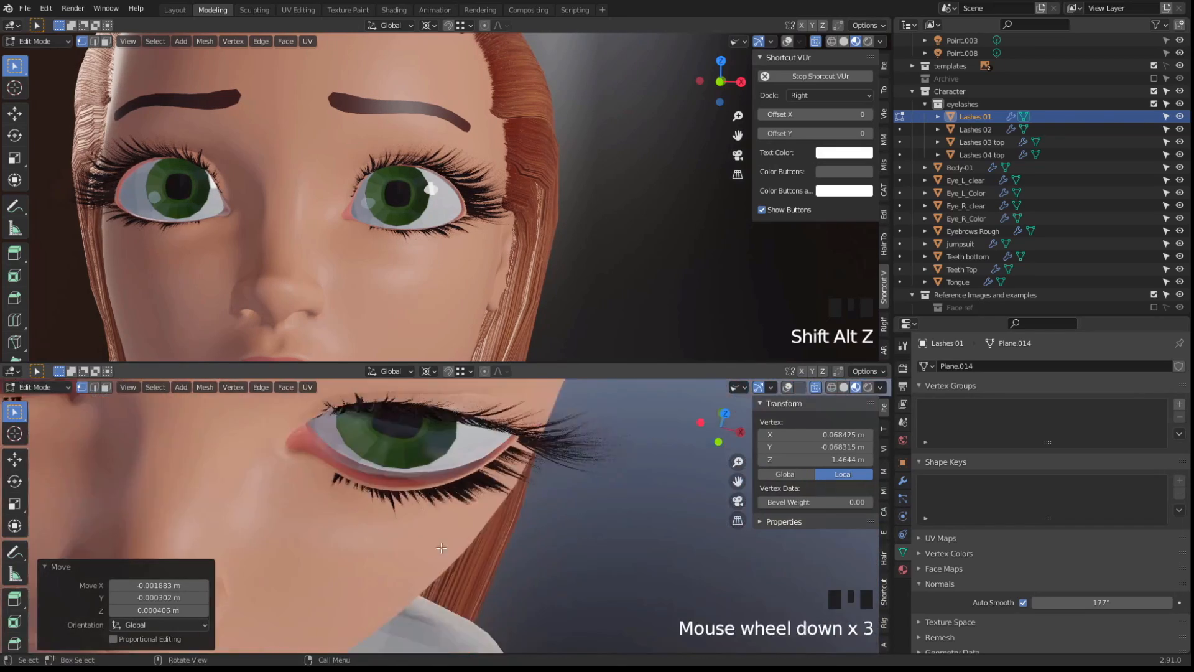
middle_drag(498, 522, 454, 457)
scroll(498, 485, up, 4)
Fine-tune the lid-edge vertices of the lower lashes to follow the lid from beneath the outer iris to the outer corner
key(shift+alt+z)
scroll(560, 498, up, 1)
click(607, 492)
click(606, 493)
middle_drag(597, 492, 550, 483)
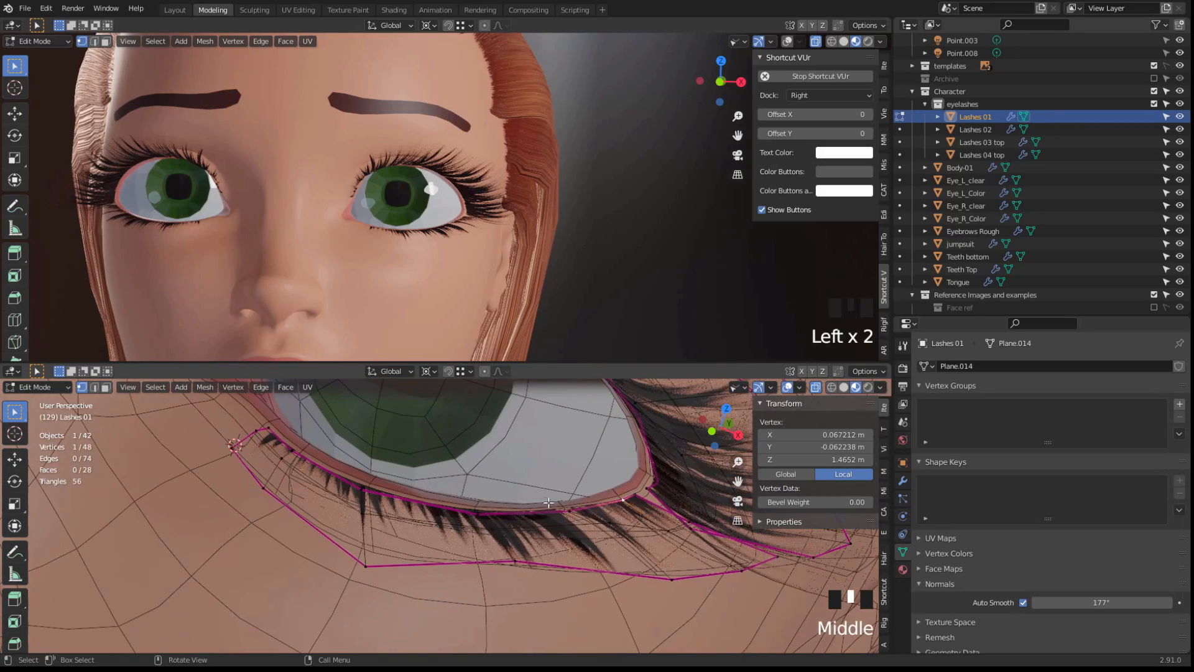
key(g)
click(532, 490)
click(570, 512)
key(g)
click(573, 510)
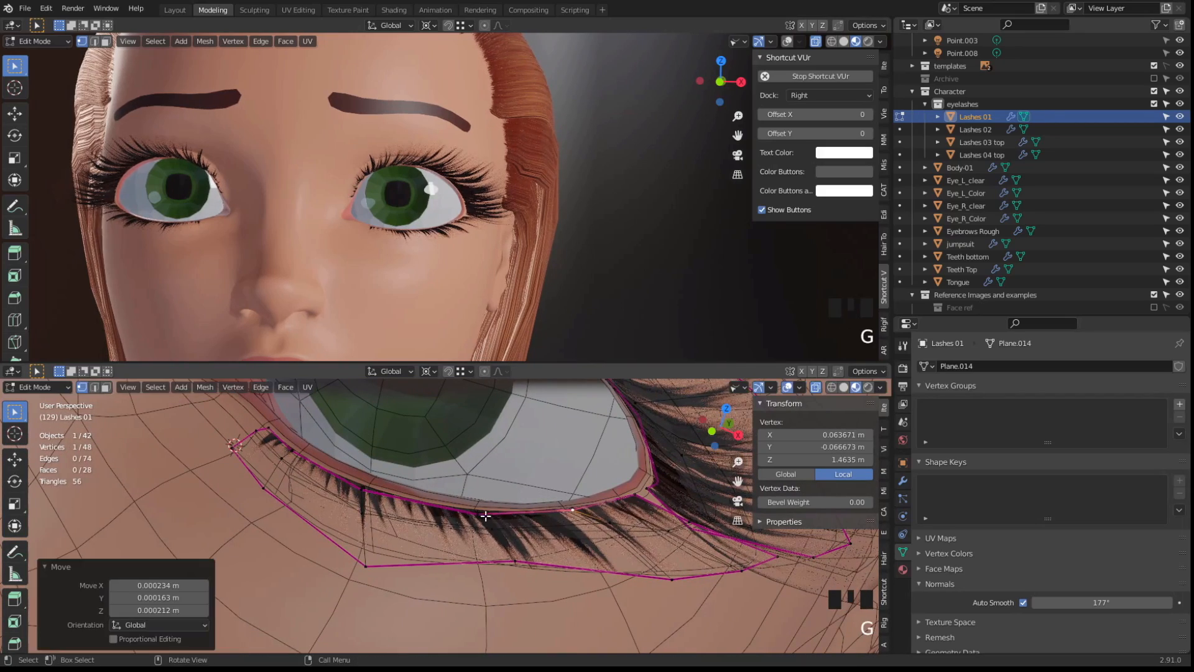
click(488, 515)
key(g)
click(491, 514)
Shift the two outer middle-row vertices about 0.0009 m inward, then move the outermost one another 0.0014 m inward and 0.0009 m down
middle_drag(495, 521, 490, 497)
drag(456, 484, 539, 570)
key(g)
click(534, 564)
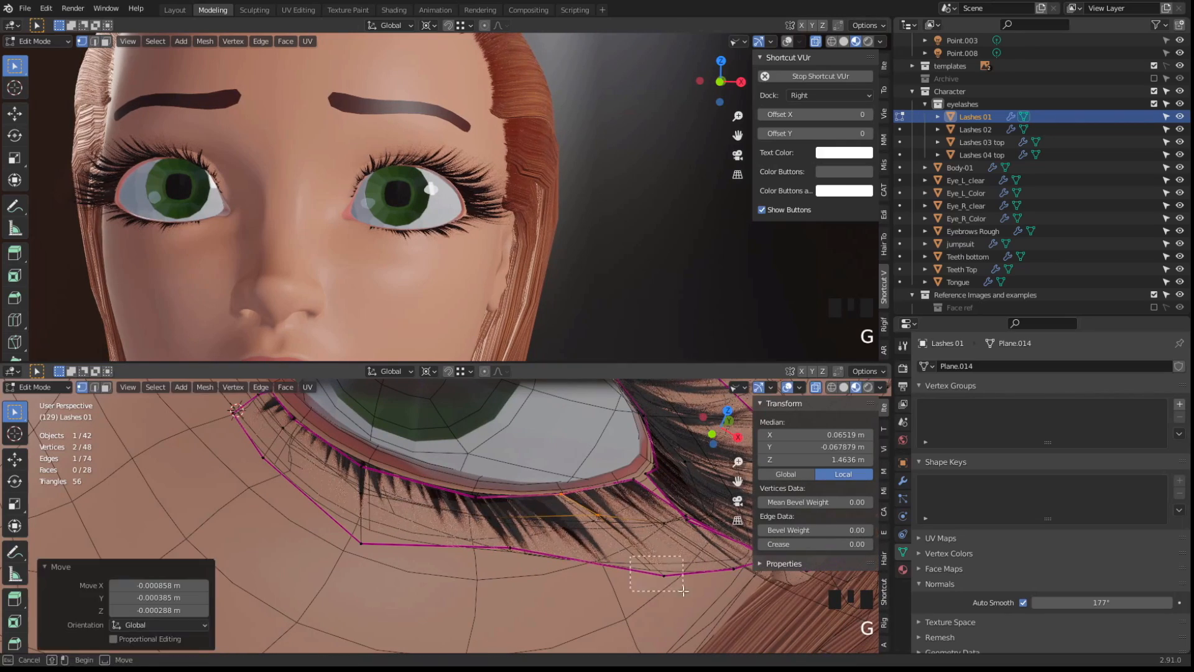
click(590, 525)
click(513, 545)
key(g)
click(487, 561)
Check the lashes on both eyes from the front without overlays and finish editing Lashes 01
key(shift+alt+z)
mouse_move(485, 557)
middle_down()
mouse_move(410, 524)
mouse_move(495, 544)
middle_up()
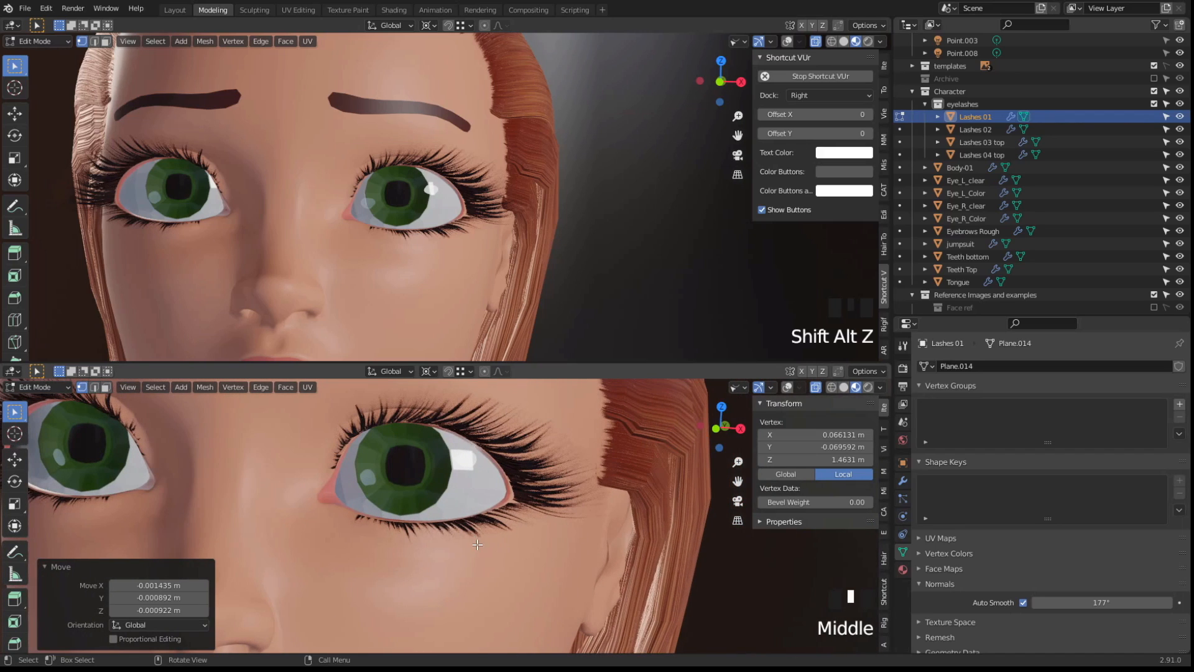
scroll(398, 311, down, 3)
middle_drag(392, 304, 404, 314)
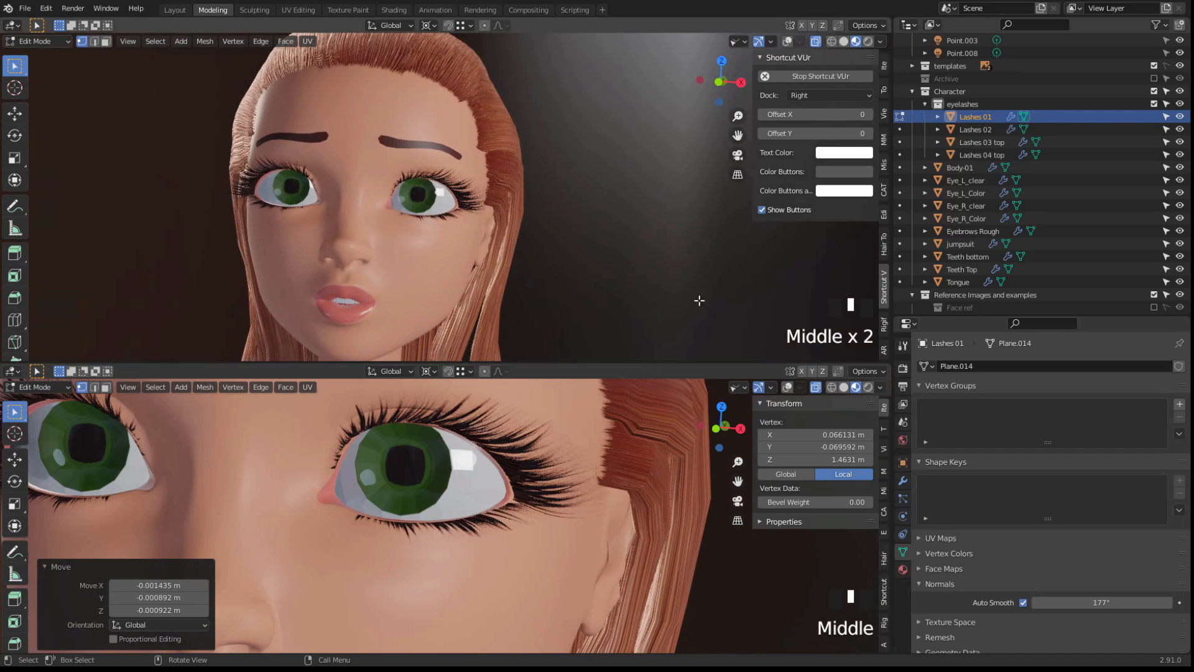
key(Tab)
Duplicate Lashes 01 in place and select all faces of the copy for editing
key(shift+alt+z)
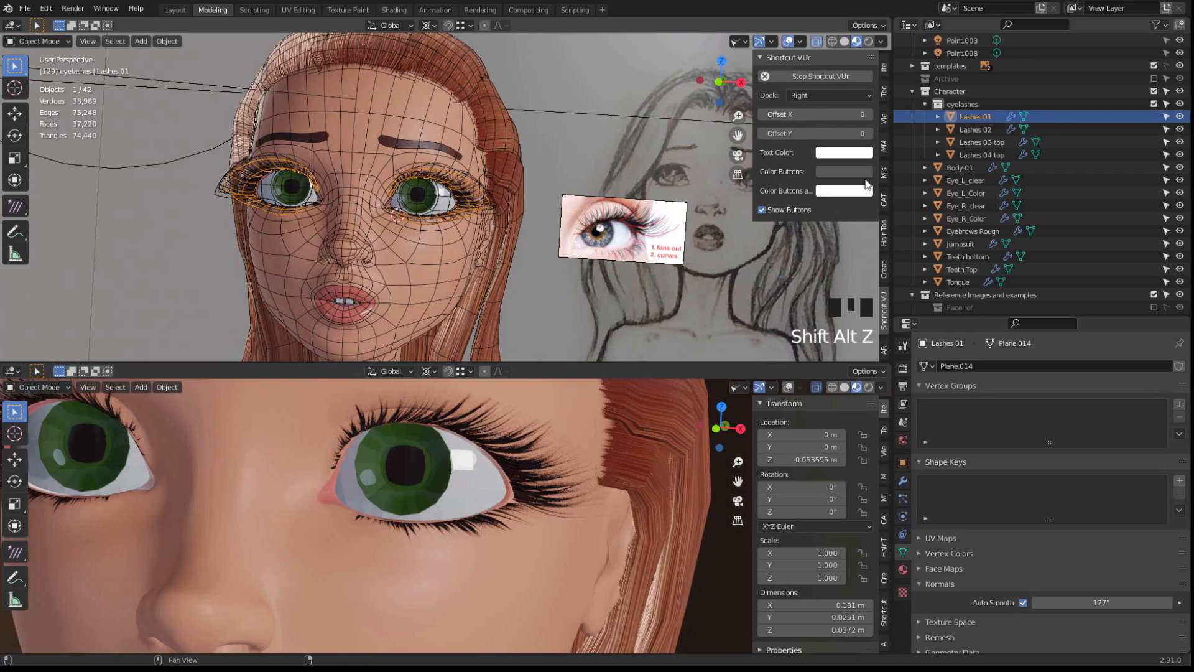
key(shift+d)
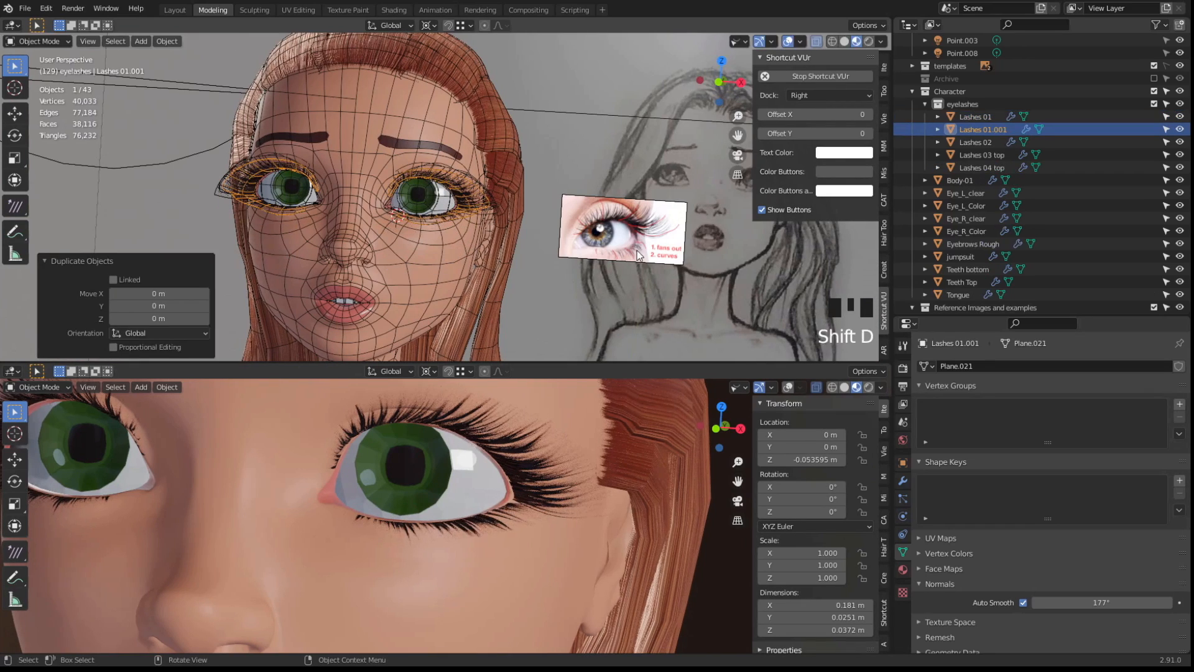
key(Tab)
key(3)
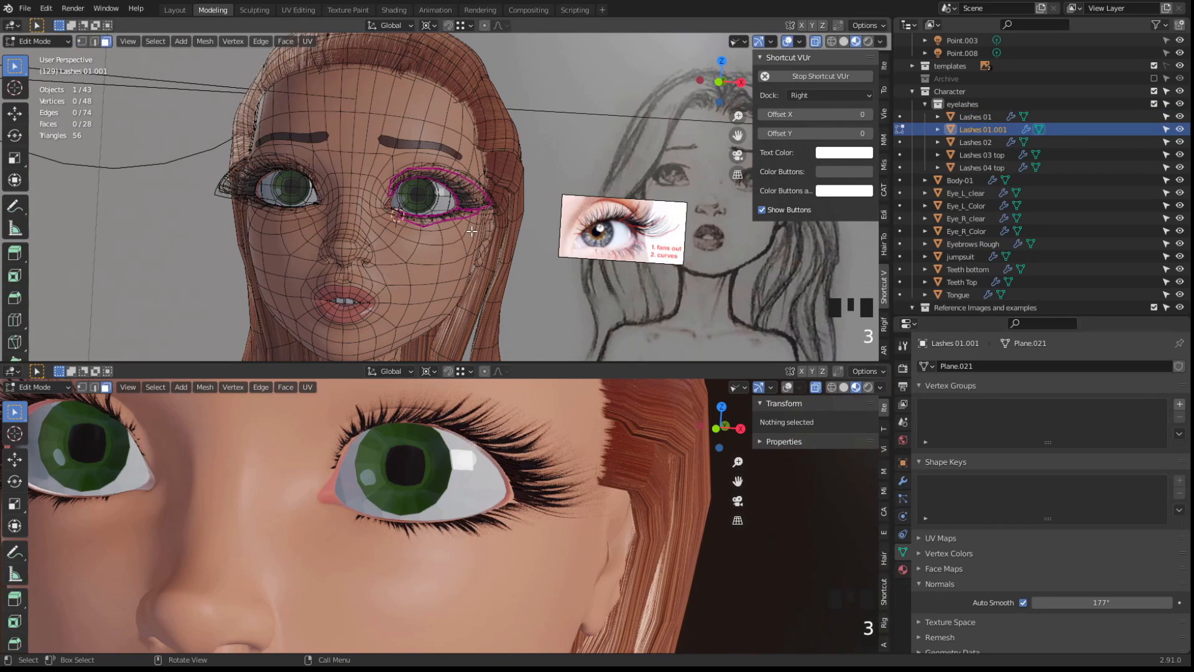
key(a)
Merge the two viewports into one and apply Shrink/Fatten to the copy's faces with an offset of about -0.00017 m
middle_drag(562, 216, 102, 342)
key(KP_Decimal)
scroll(386, 224, up, 4)
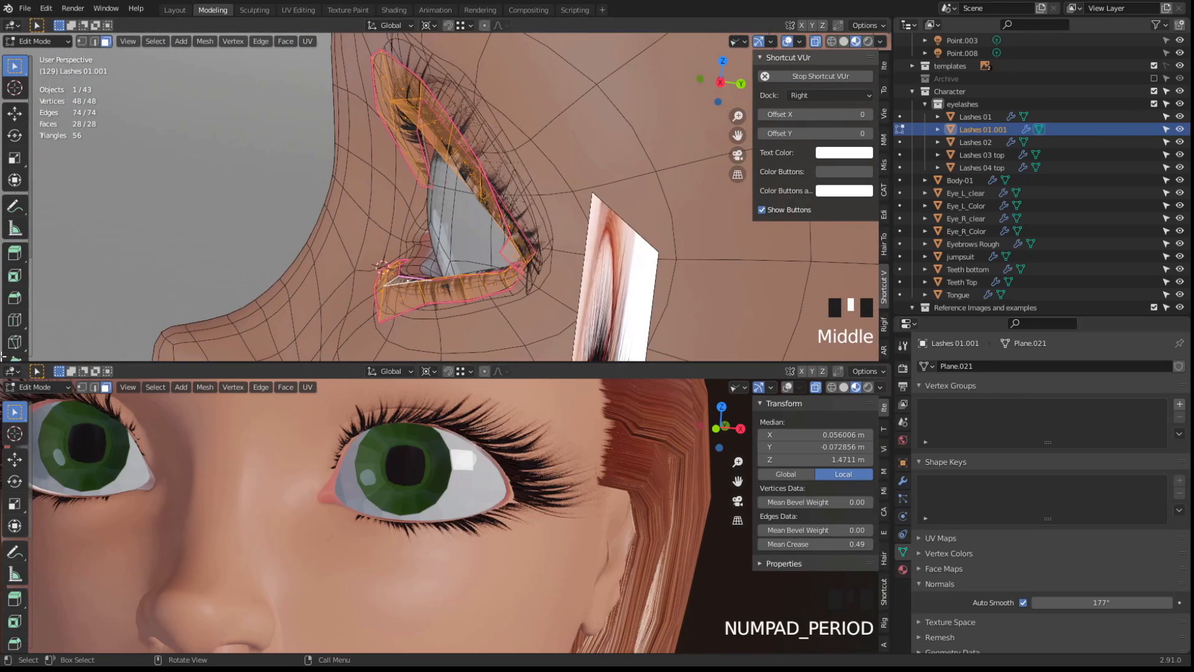
drag(3, 359, 18, 463)
scroll(481, 316, up, 4)
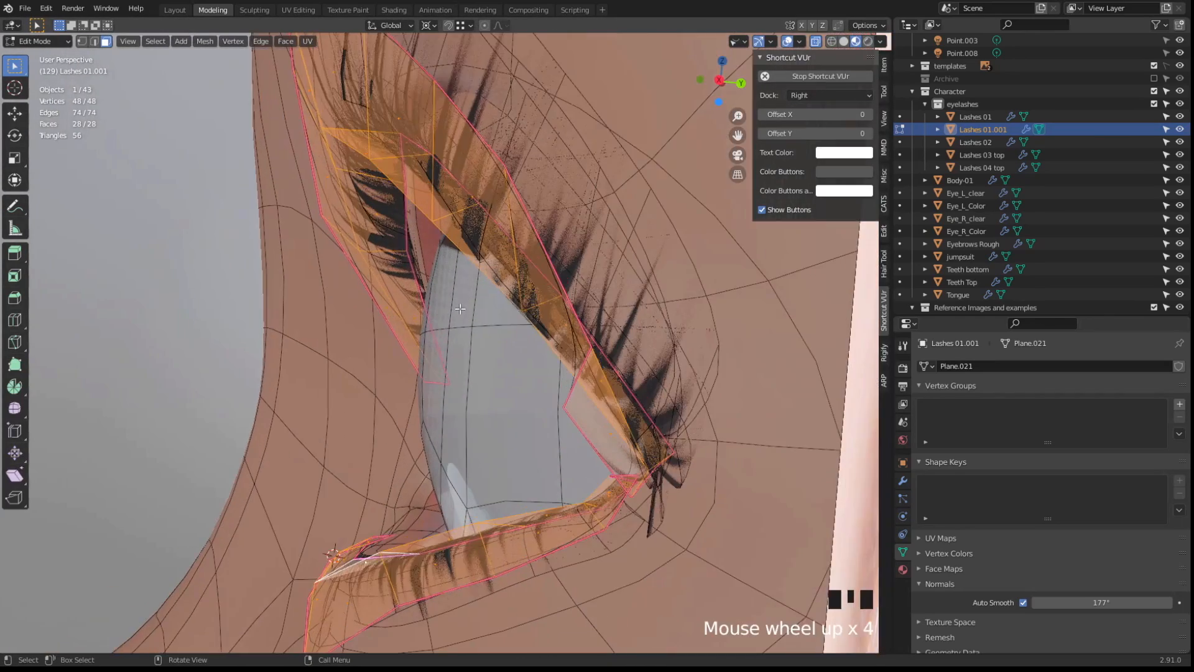
key(alt+s)
click(197, 234)
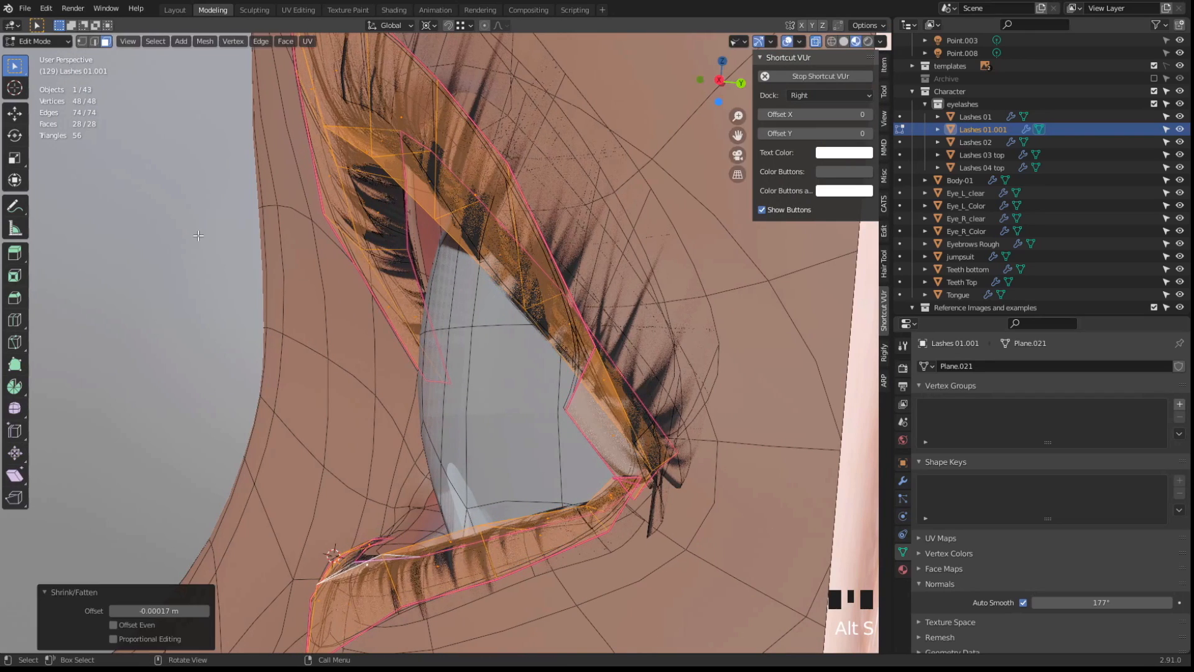
Flip the normals of all the copy's faces and finish editing it
click(204, 41)
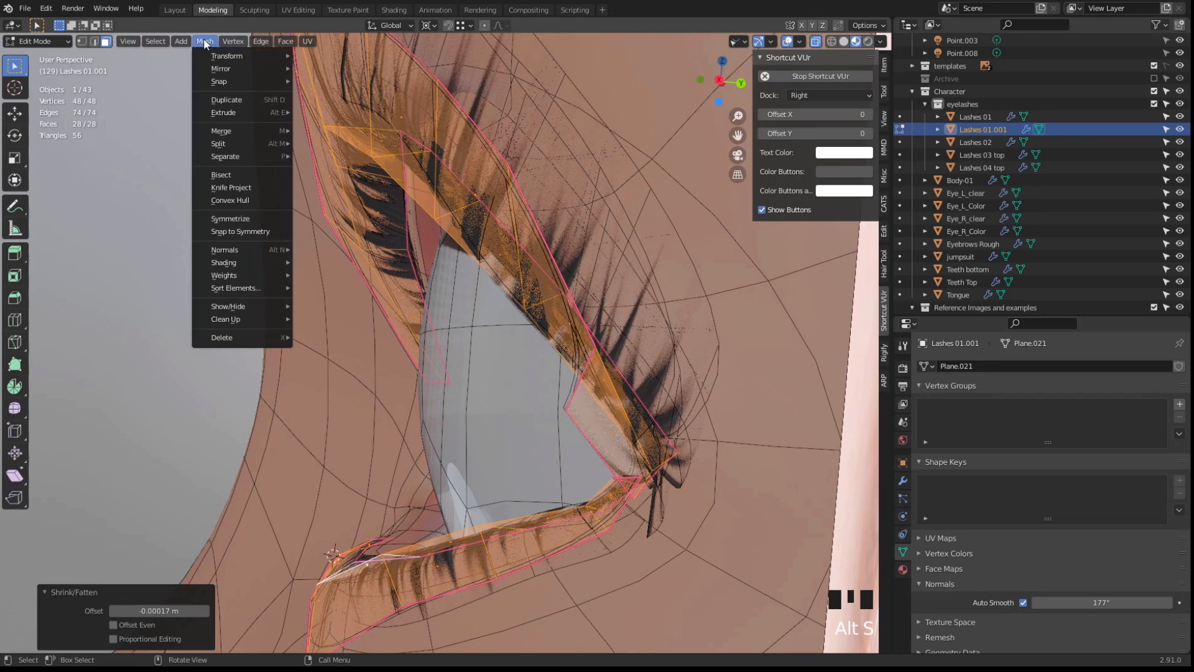
mouse_move(250, 249)
click(341, 252)
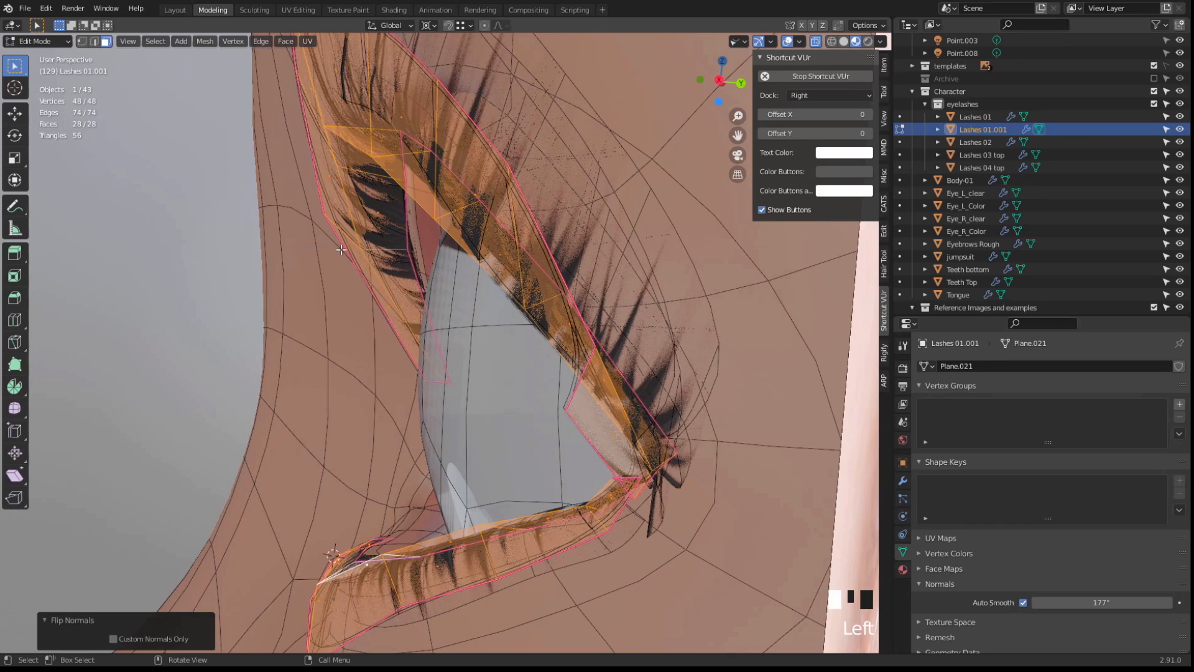
key(Tab)
key(shift+alt+z)
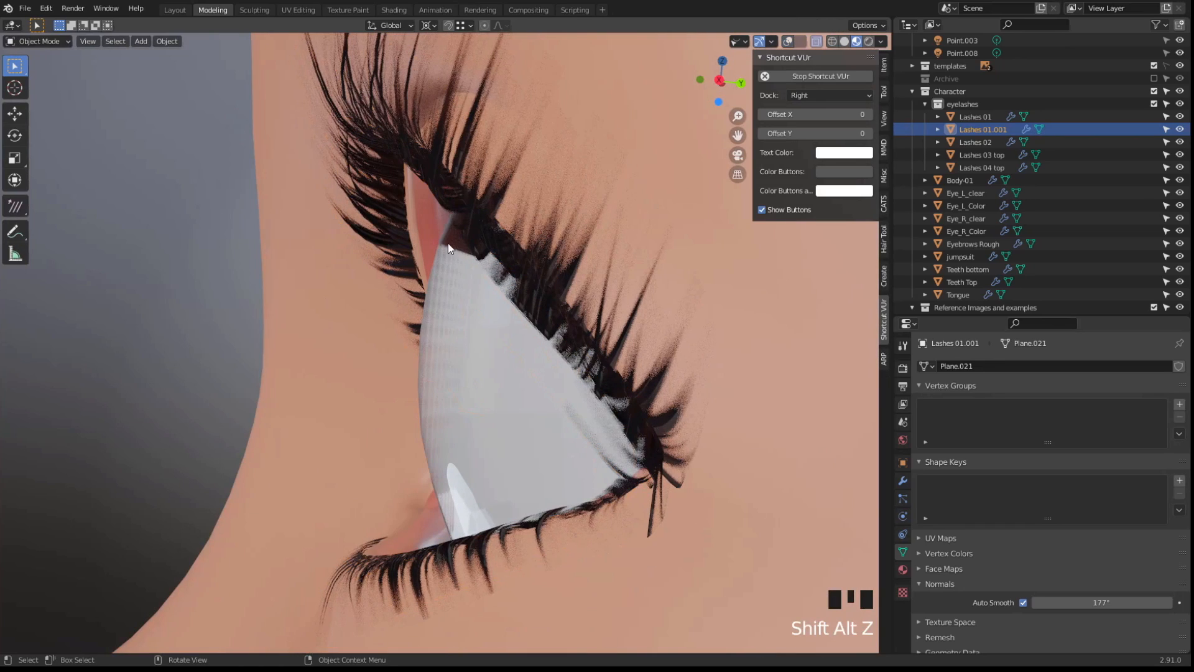
Turn on the Face Orientation overlay and isolate the duplicated lashes to inspect the direction of their faces
click(786, 40)
click(800, 39)
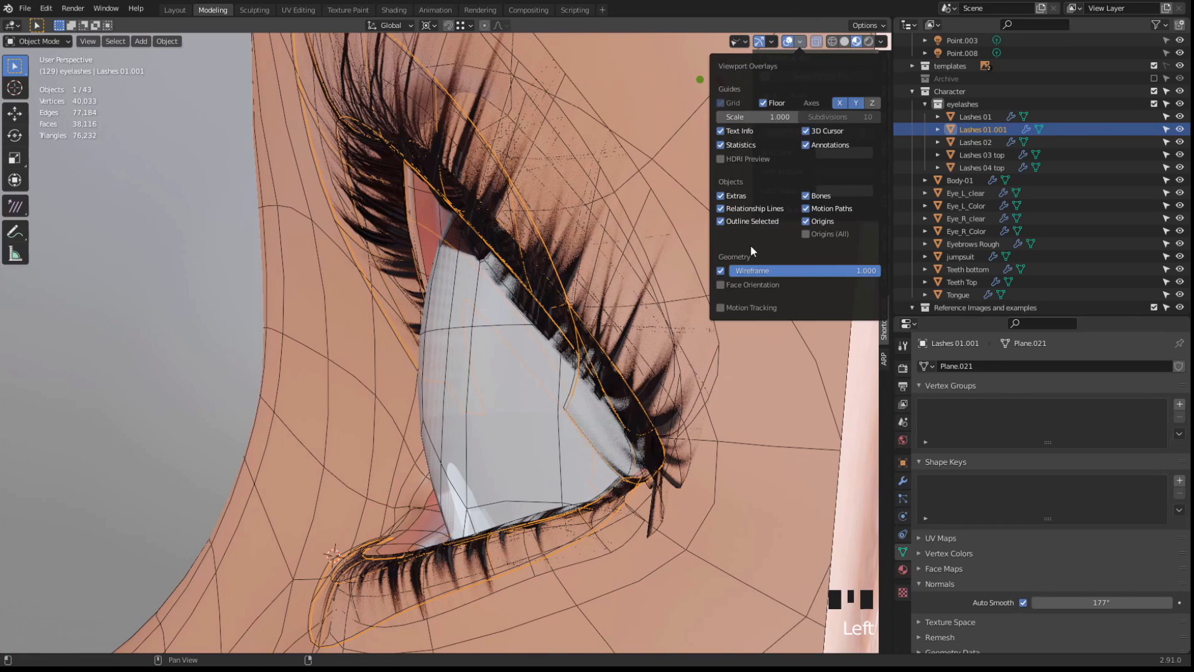
click(720, 285)
middle_drag(622, 305, 449, 286)
key(KP_Divide)
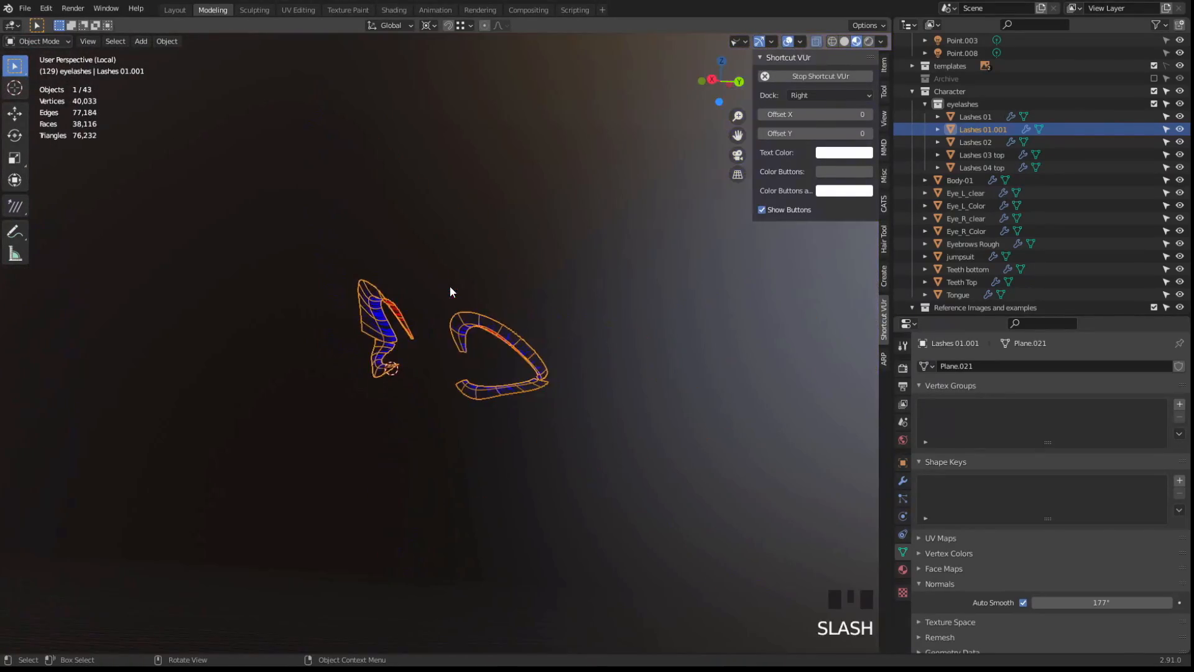
scroll(405, 334, up, 3)
middle_drag(404, 334, 378, 341)
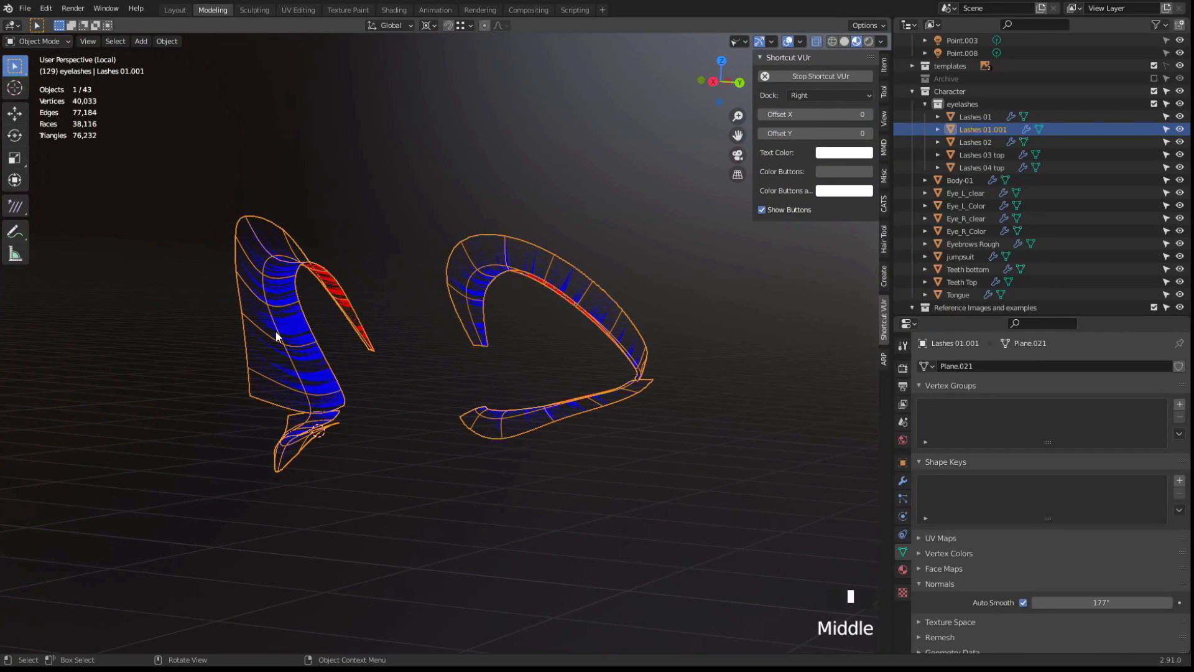
Rename the duplicated lashes Lashes 01-flipped
double_click(988, 129)
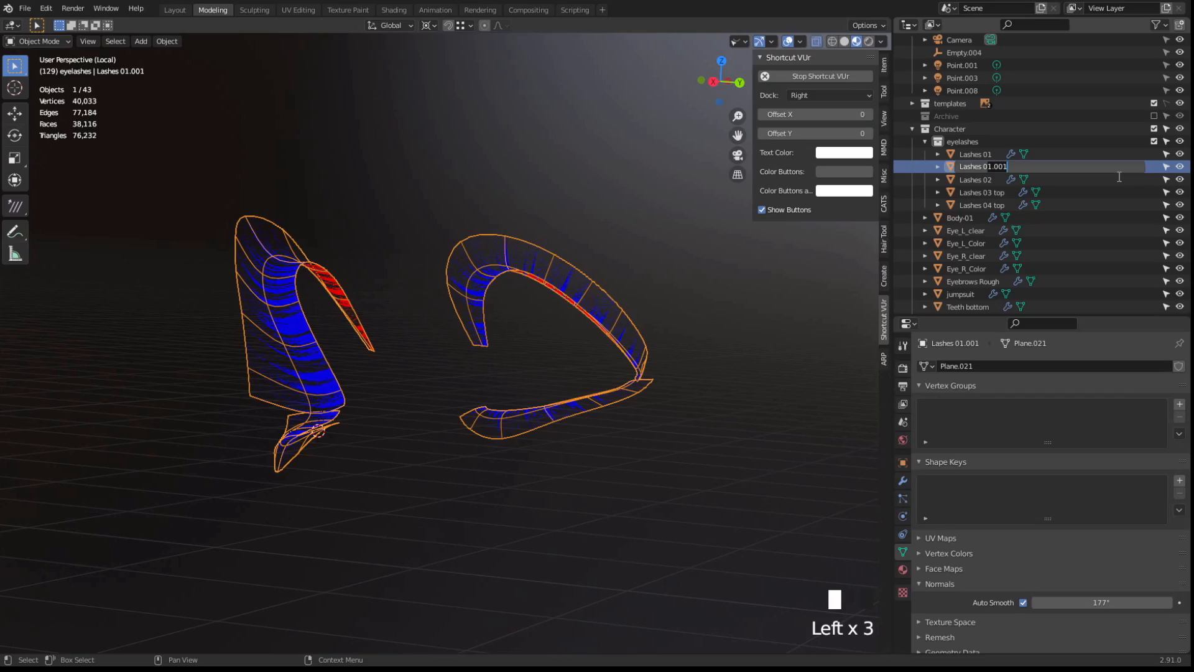
text(-flipped)
key(Return)
Inspect the face orientation of the layered lashes around the eye, then isolate Lashes 01 to compare it before returning to the full character
middle_click(514, 219)
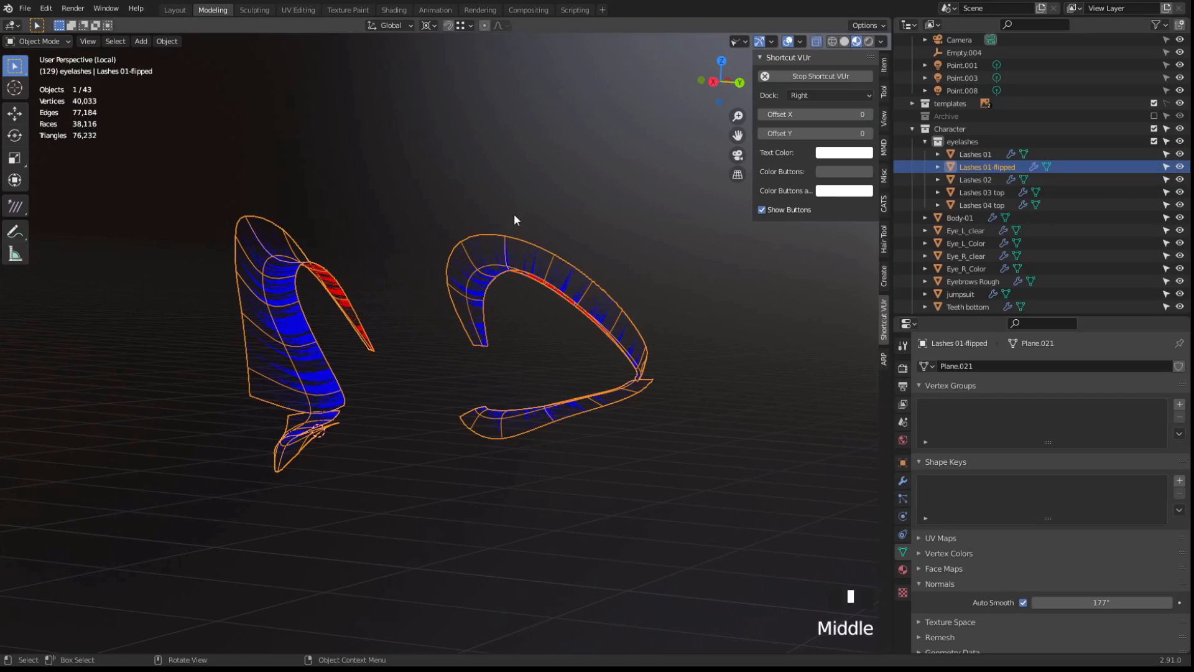
key(slash)
middle_click(512, 254)
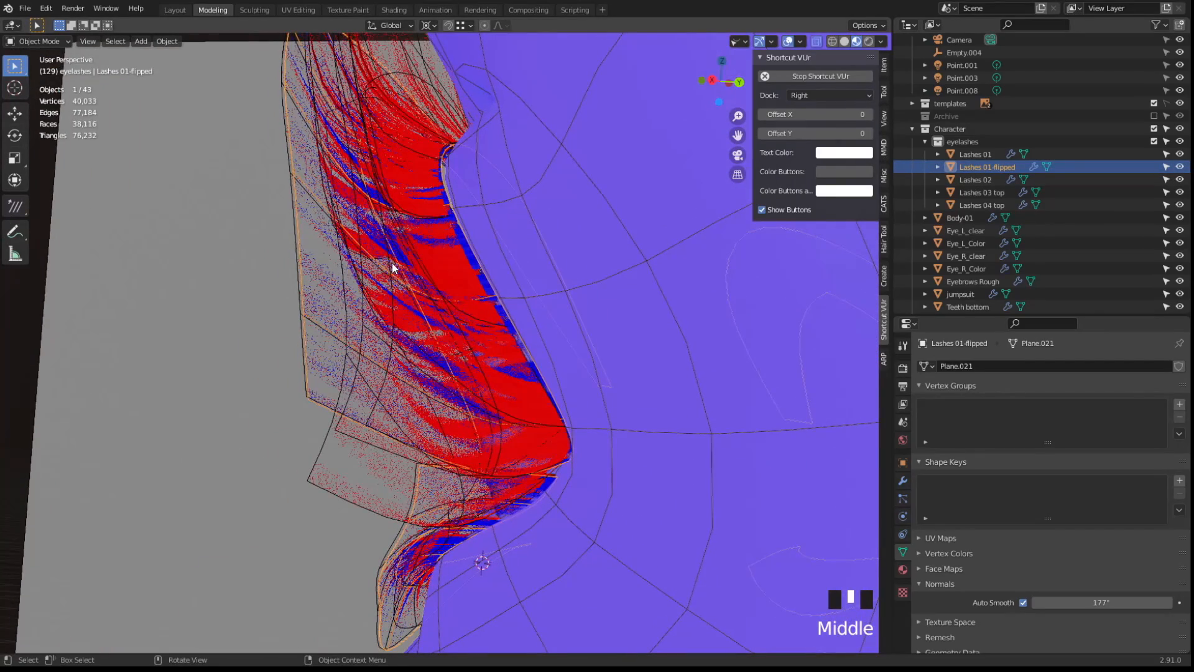
middle_drag(394, 267, 545, 278)
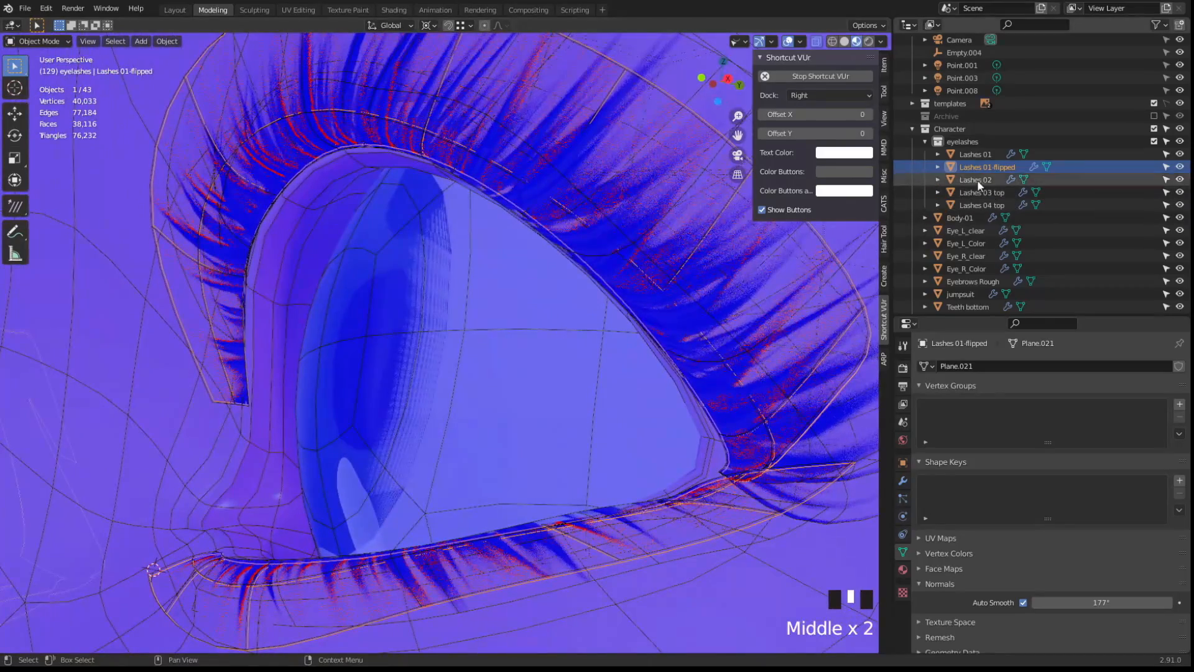
click(984, 156)
key(slash)
scroll(530, 274, up, 2)
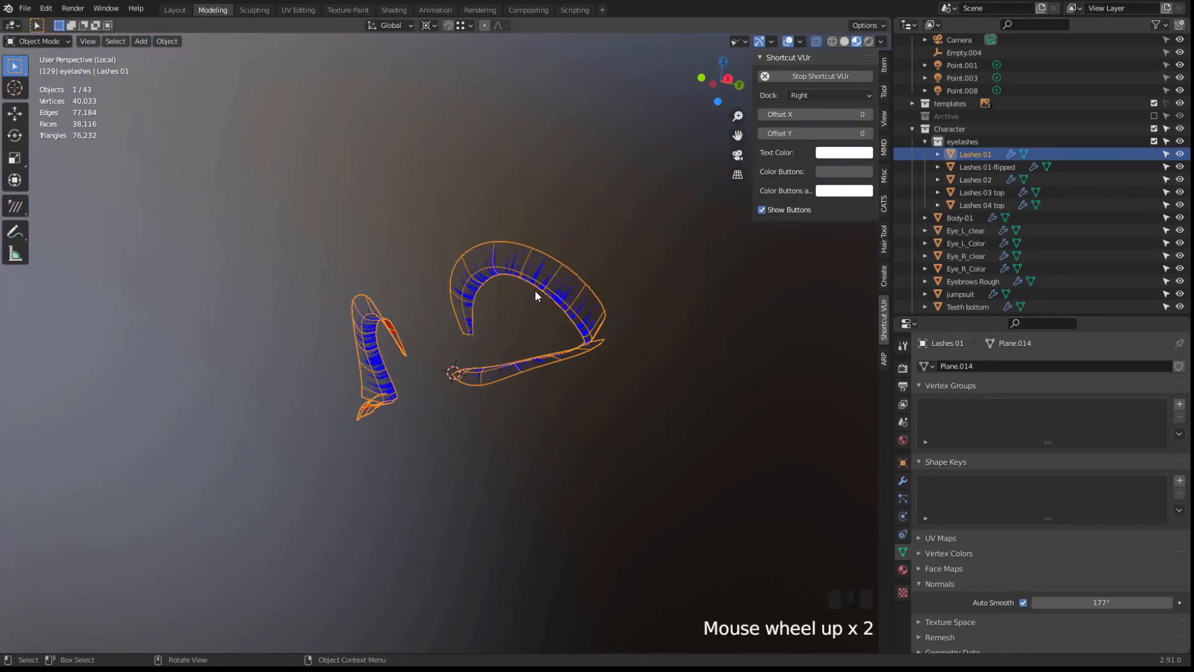
middle_drag(535, 290, 505, 296)
key(slash)
scroll(497, 303, down, 5)
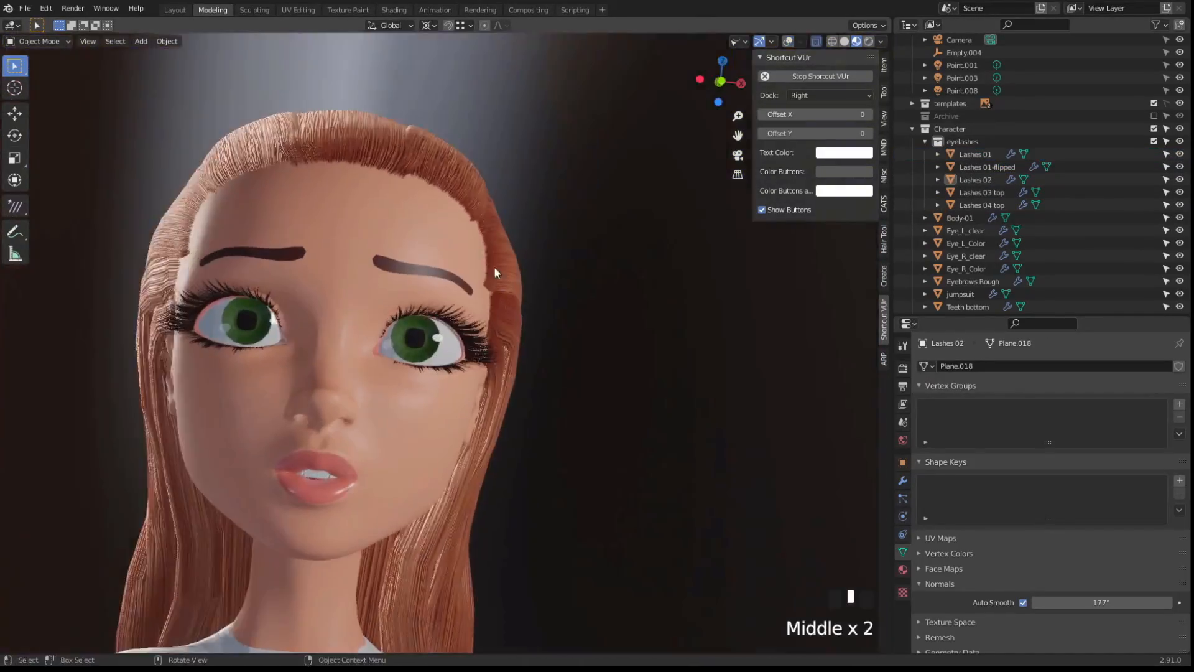
Show the Outer Hair collection and preview the character in Rendered shading with the viewport sidebar hidden
scroll(506, 284, down, 1)
scroll(1056, 231, down, 5)
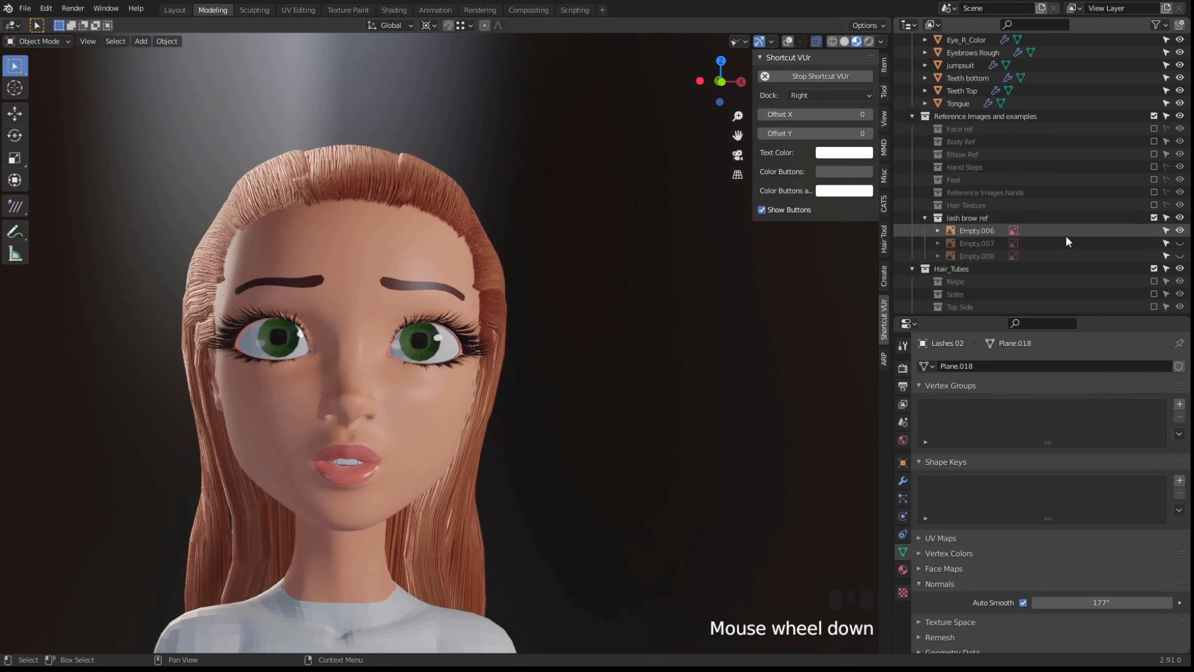
scroll(1066, 236, down, 14)
click(1155, 205)
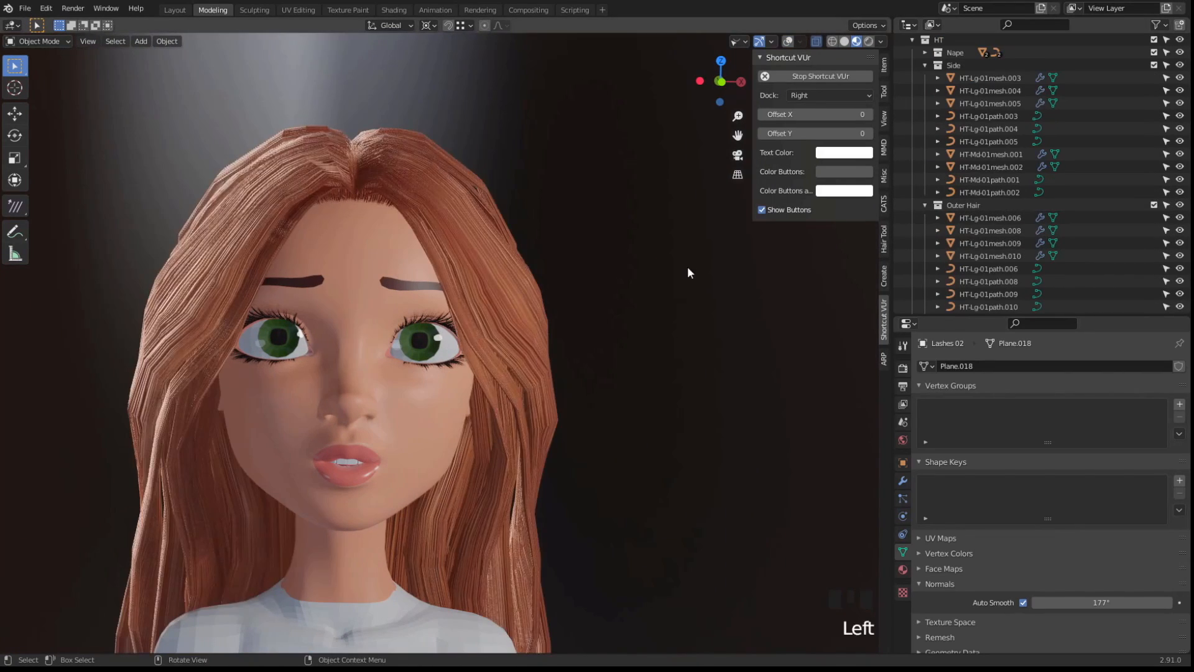
mouse_move(688, 273)
middle_down()
mouse_move(559, 258)
mouse_move(438, 277)
mouse_move(473, 268)
middle_up()
click(869, 42)
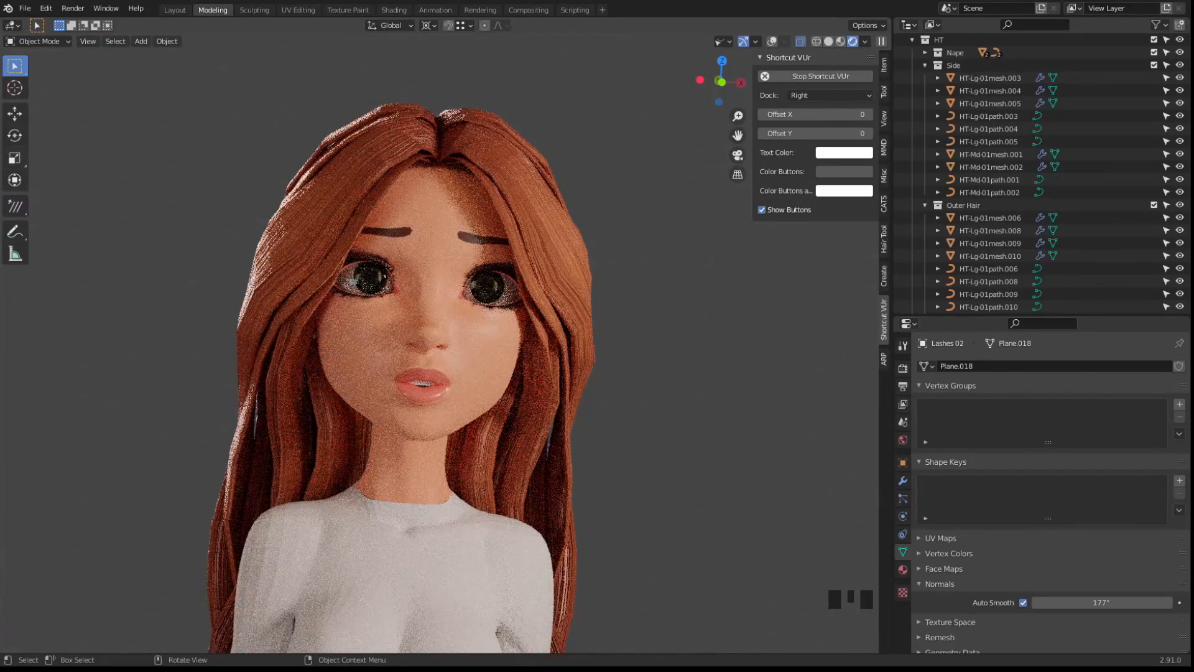
key(n)
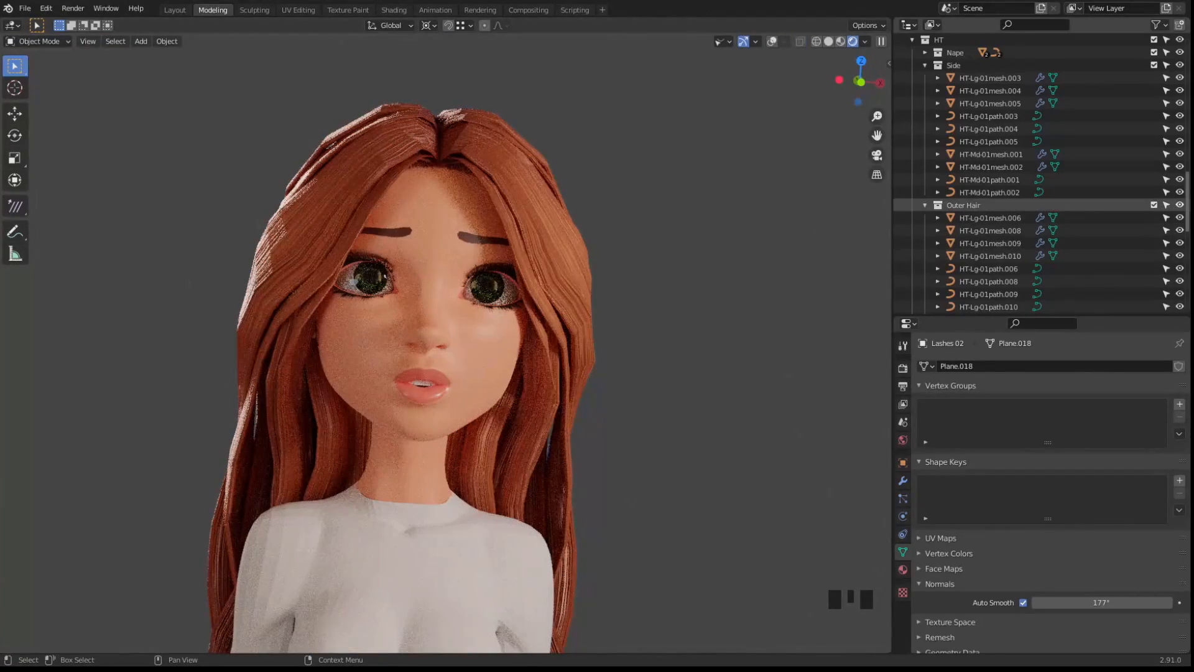
Hide the Outer Hair collection, return the viewport to Material Preview and show the overlays
click(1180, 205)
click(829, 41)
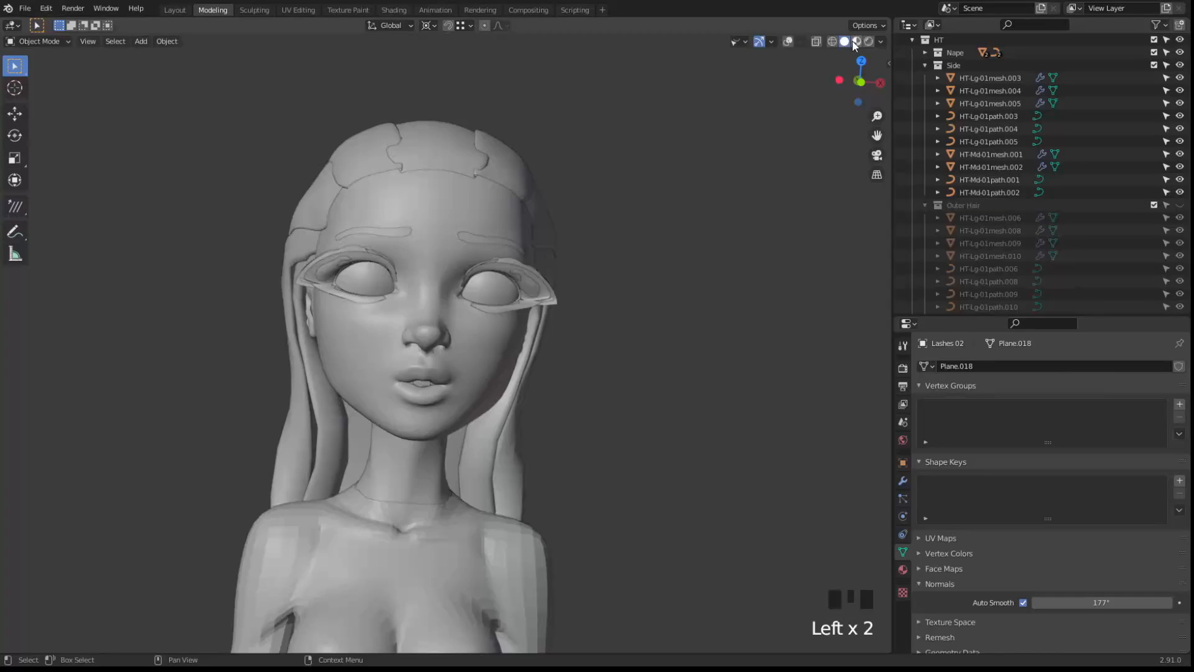
click(857, 41)
key(shift+alt+z)
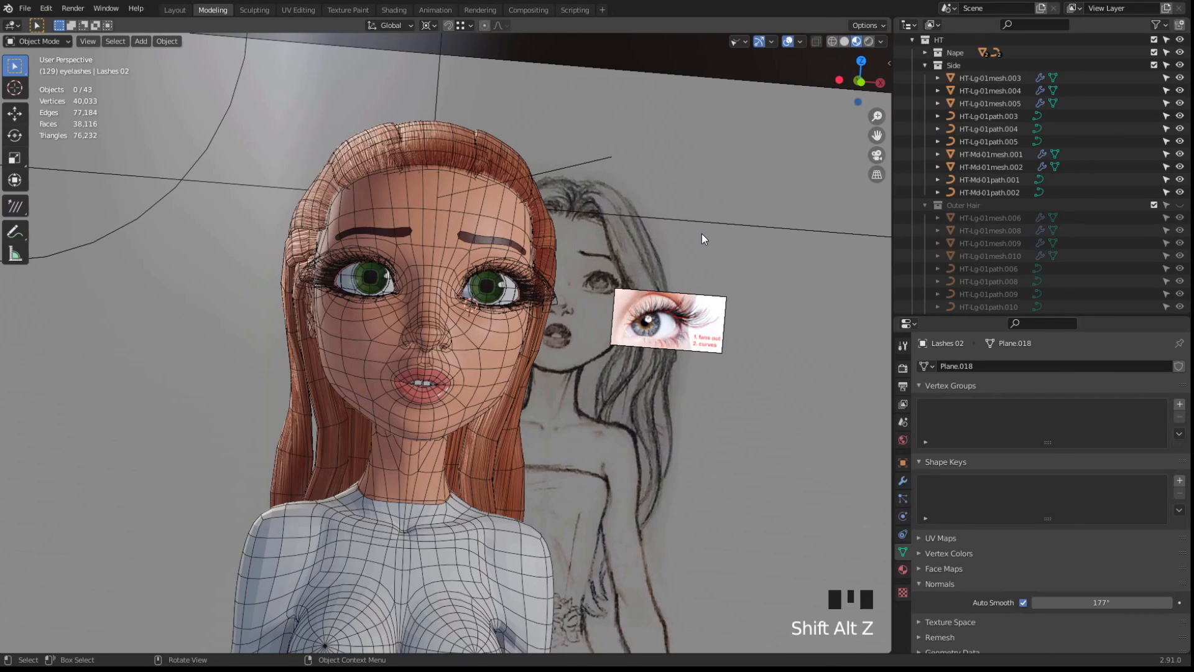
Hide the lash reference image Empty.006 and show the eyebrow reference images Empty.007 and Empty.008
click(697, 304)
scroll(1017, 216, up, 8)
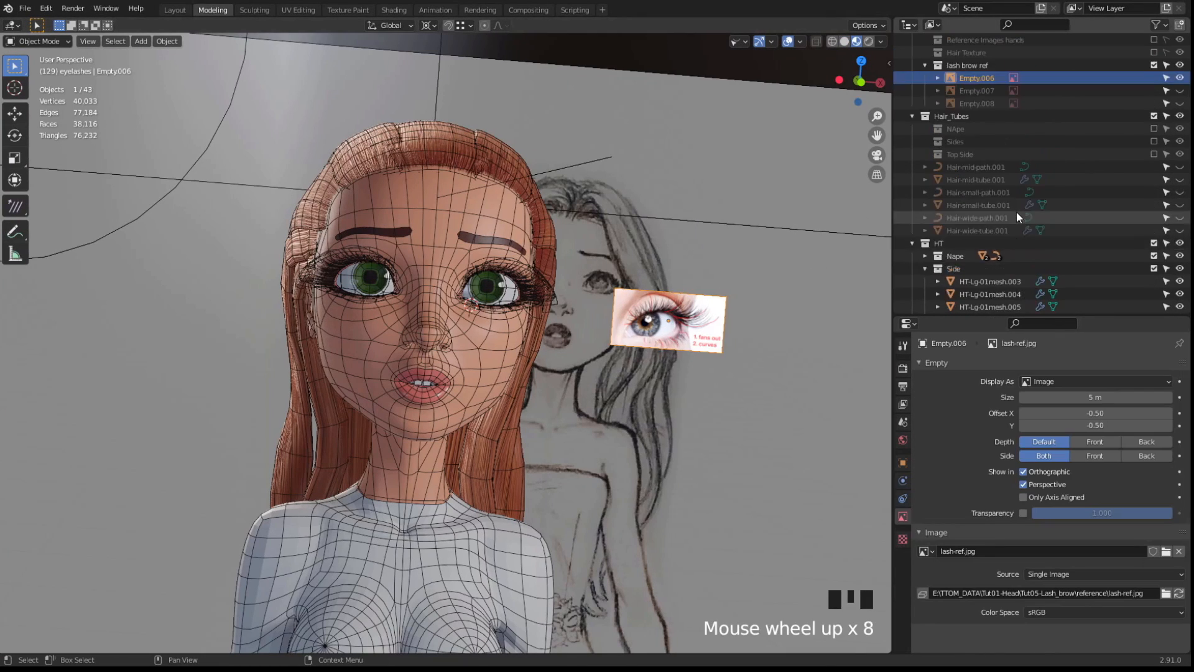
scroll(1018, 217, up, 5)
click(1179, 207)
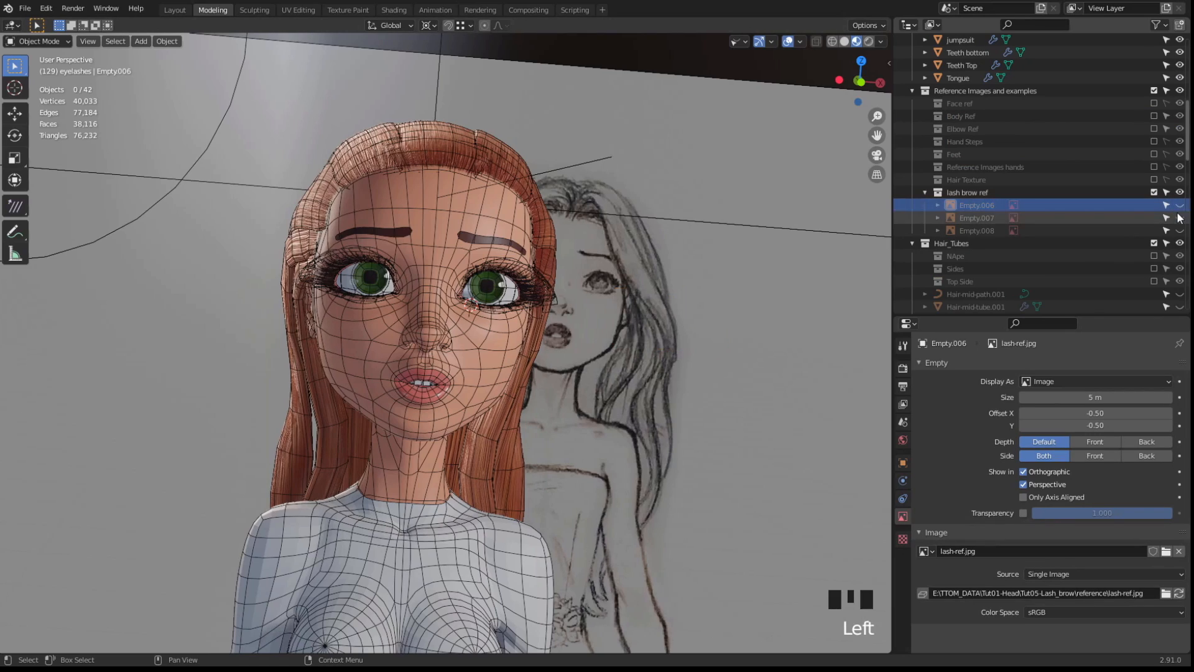
click(1179, 217)
click(1180, 230)
Examine the red outline and strip divisions drawn over the eyebrow in the first reference image
scroll(730, 269, up, 1)
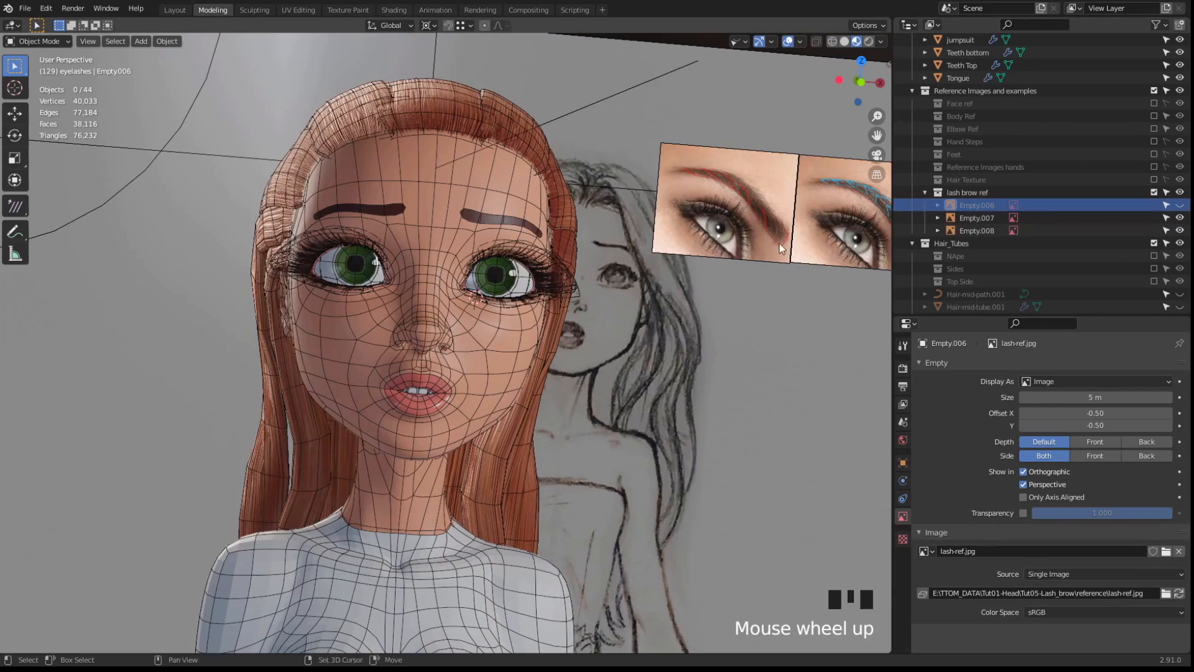
shift+middle_drag(778, 244, 600, 296)
scroll(633, 300, up, 4)
shift+middle_drag(642, 252, 561, 323)
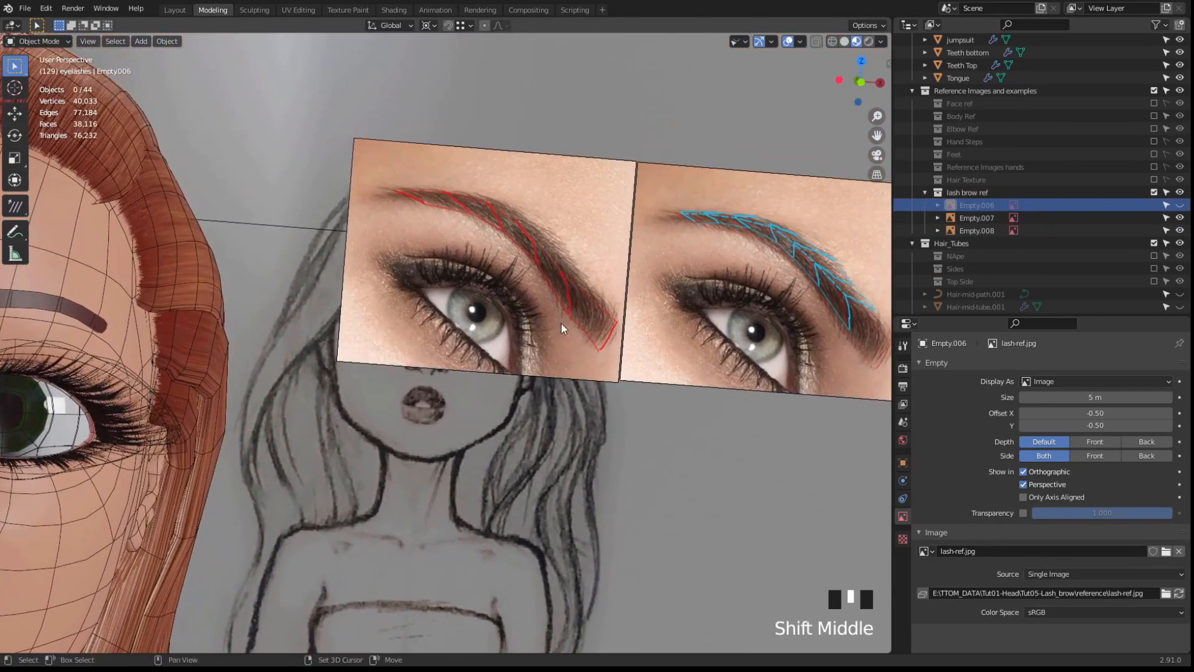
scroll(629, 256, up, 2)
scroll(648, 290, up, 2)
middle_drag(648, 290, 547, 309)
scroll(564, 273, up, 2)
scroll(565, 273, down, 1)
scroll(531, 304, up, 1)
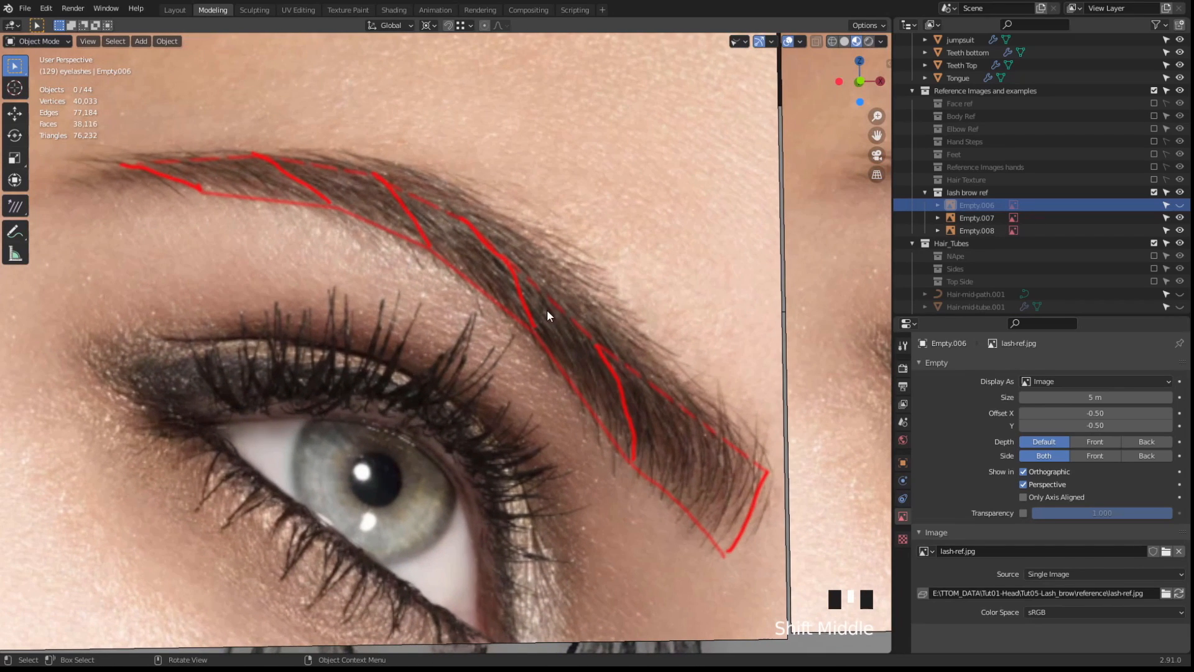
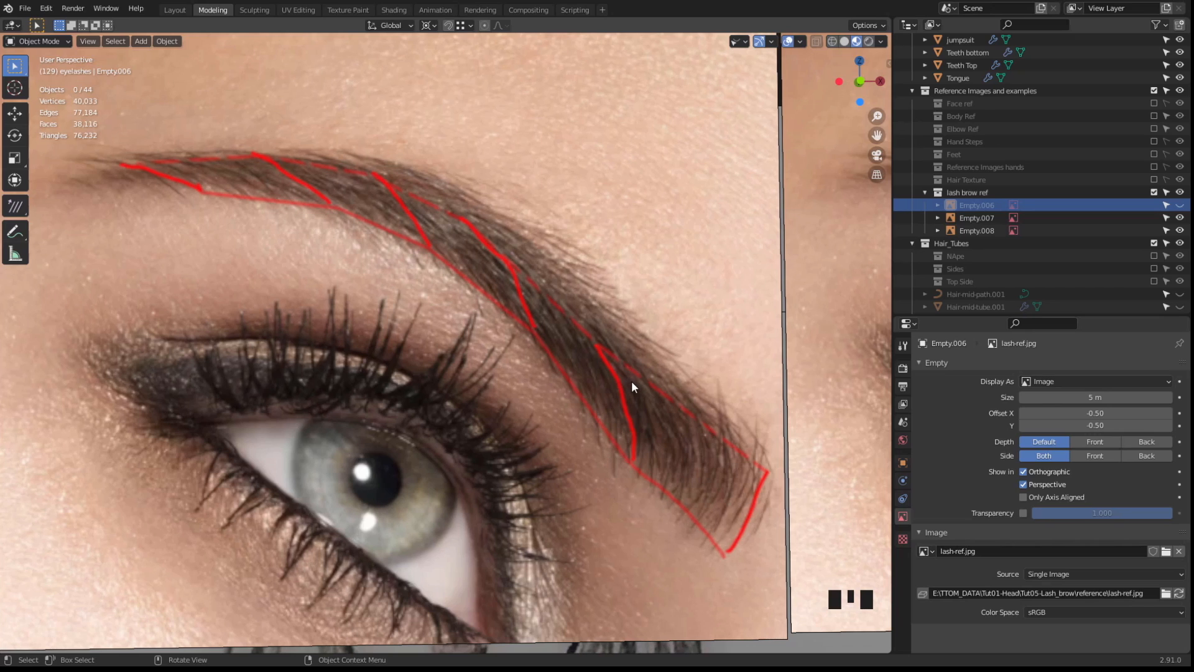
Examine the blue overlapping hair shapes on the second eyebrow reference, then compare the references with the character's brows
scroll(632, 381, down, 2)
shift+middle_drag(632, 380, 190, 375)
scroll(615, 378, up, 2)
shift+middle_drag(622, 382, 460, 393)
scroll(425, 383, up, 1)
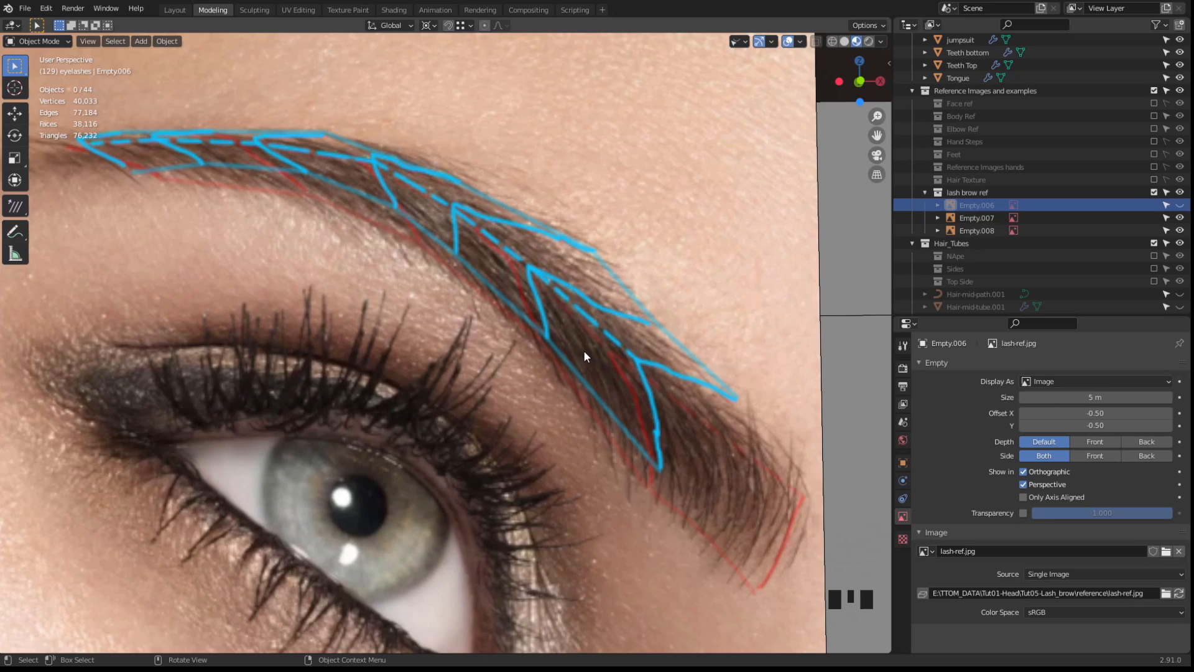
scroll(584, 353, down, 4)
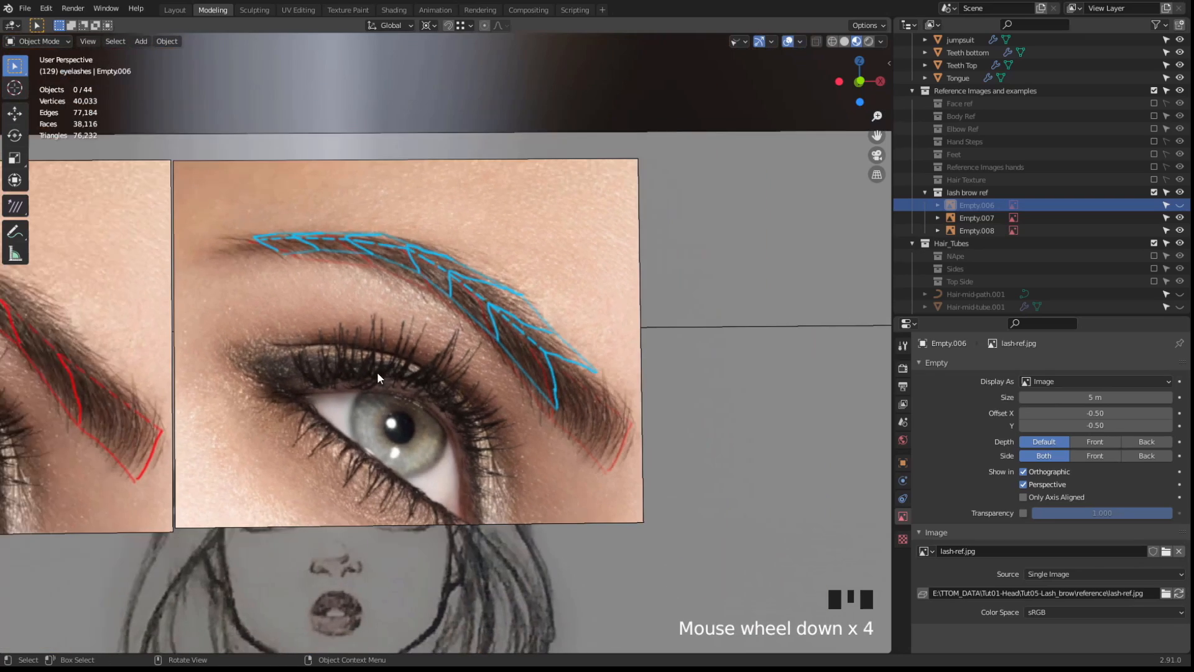
shift+middle_drag(377, 372, 506, 371)
scroll(506, 371, down, 6)
shift+middle_drag(349, 373, 518, 358)
scroll(449, 397, up, 1)
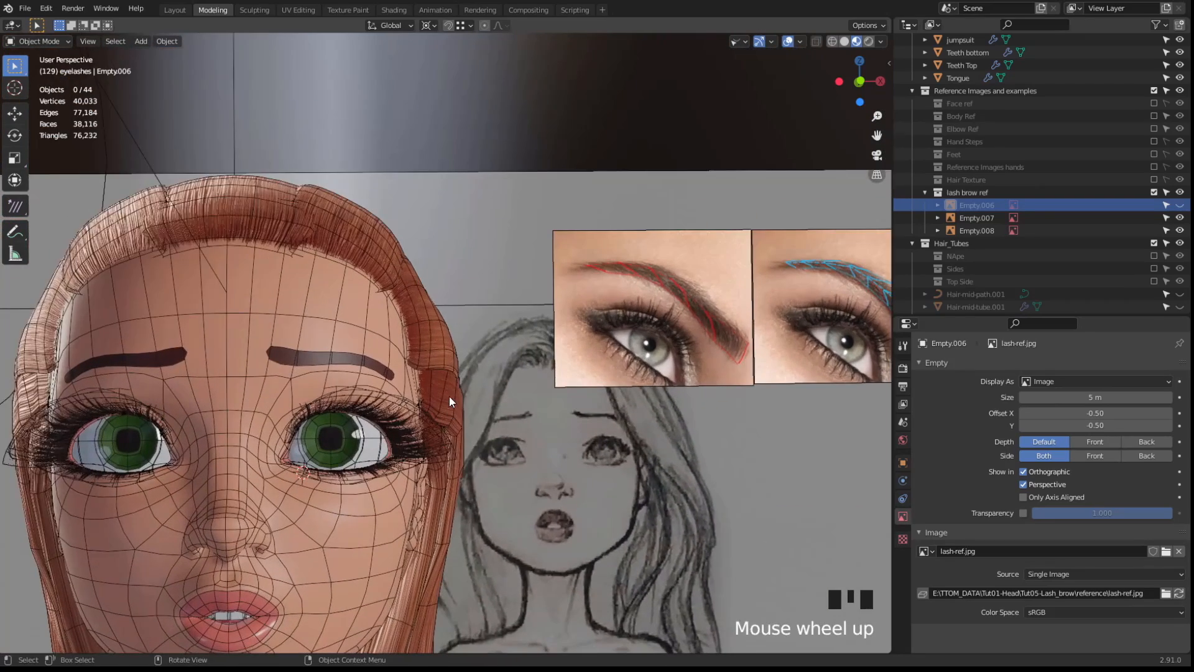
shift+middle_drag(449, 396, 496, 412)
shift+middle_drag(581, 376, 516, 360)
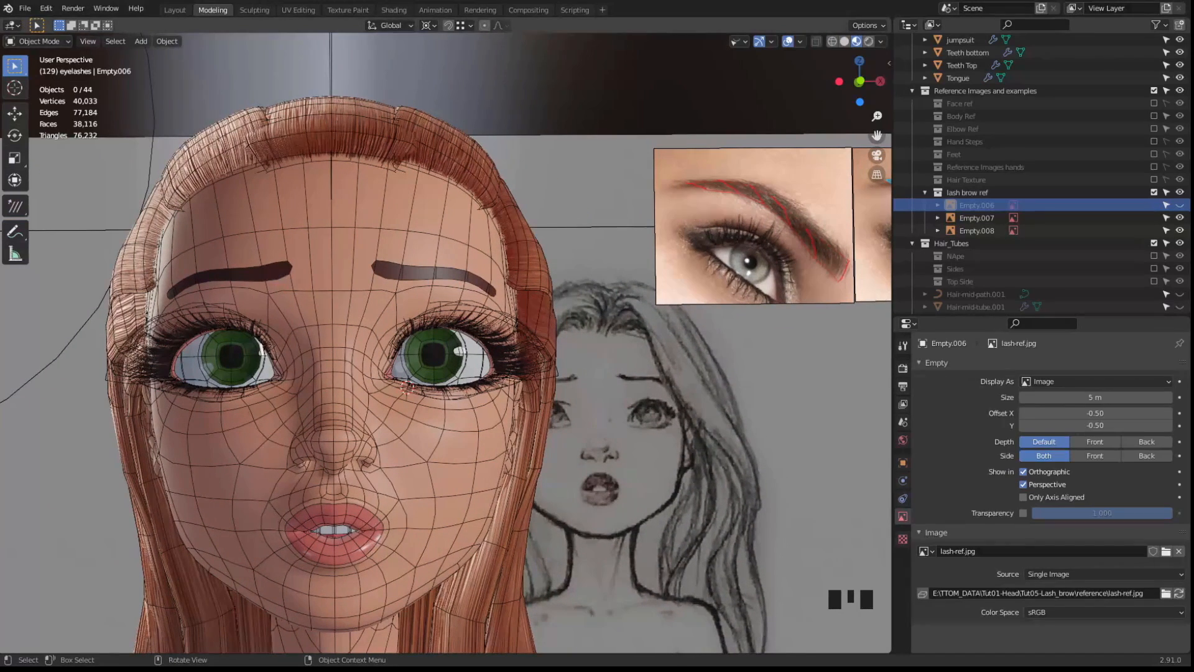
Link the materials between Eyebrows Rough and Lashes 04 top, with the lashes as the active object
click(423, 283)
scroll(490, 323, up, 2)
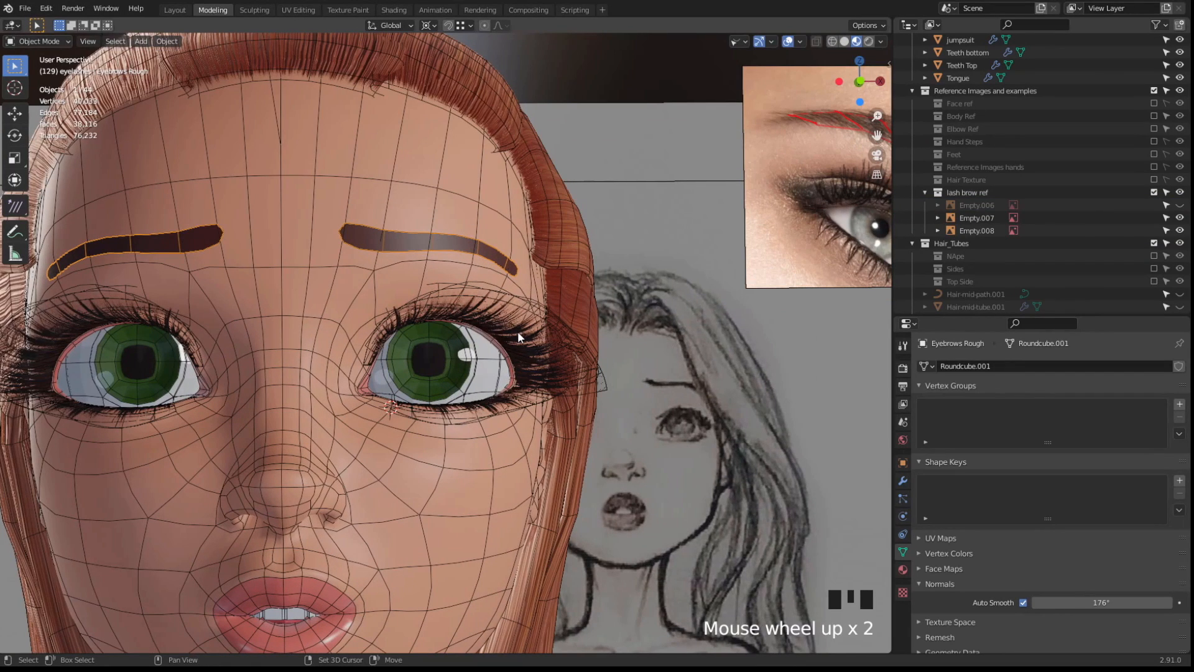
shift+click(518, 331)
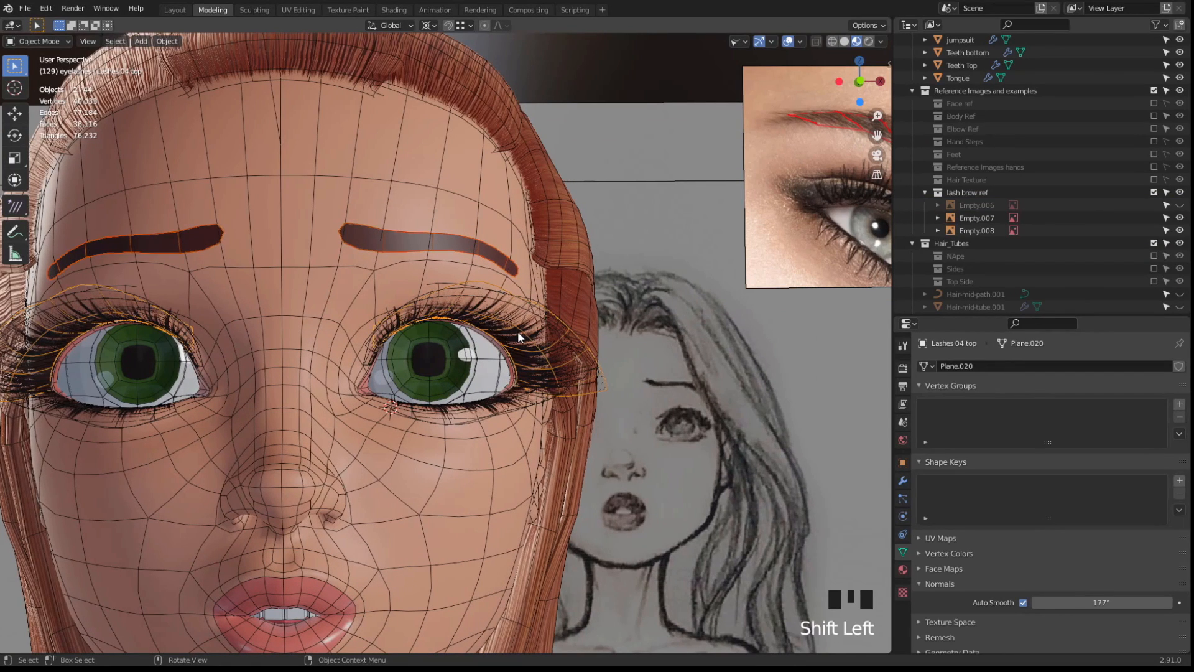
key(ctrl+l)
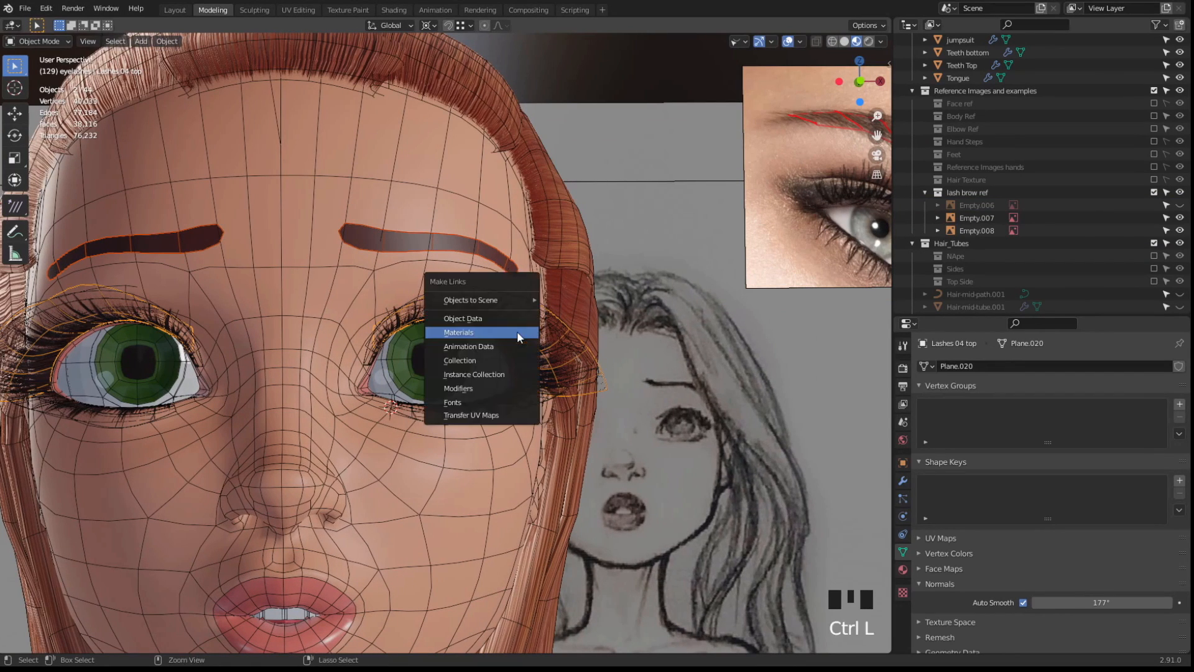
click(517, 331)
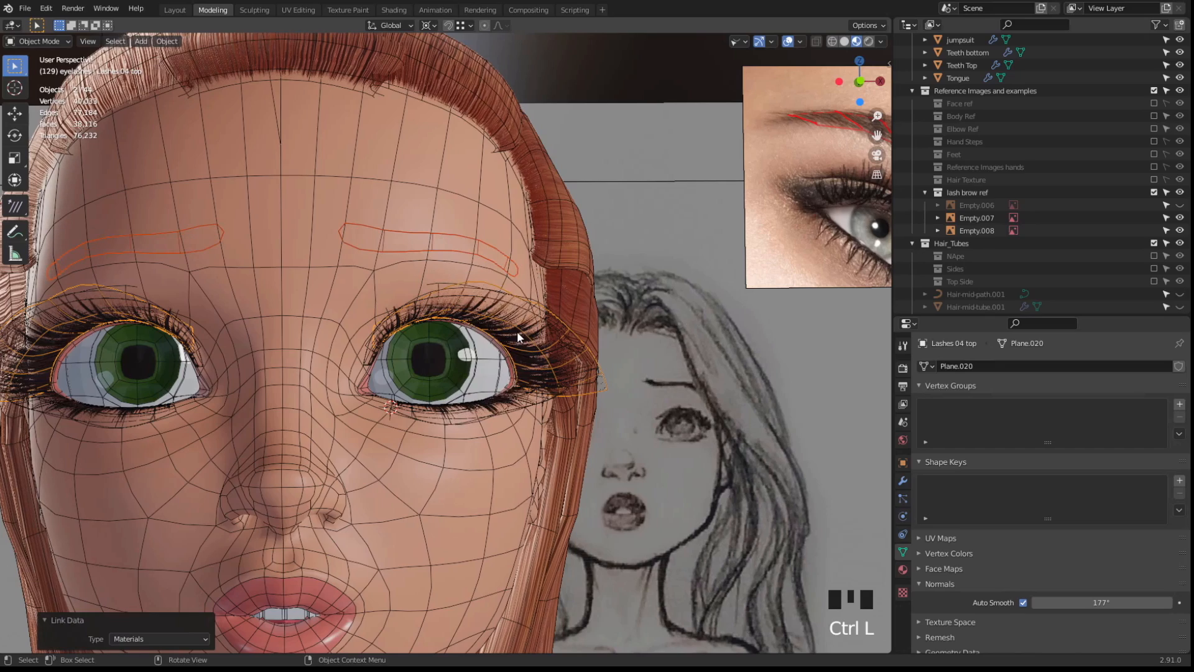
middle_drag(450, 277, 394, 260)
Give Eyebrows Rough its own copy of the Lashes1 material and name it Brows 1
click(393, 259)
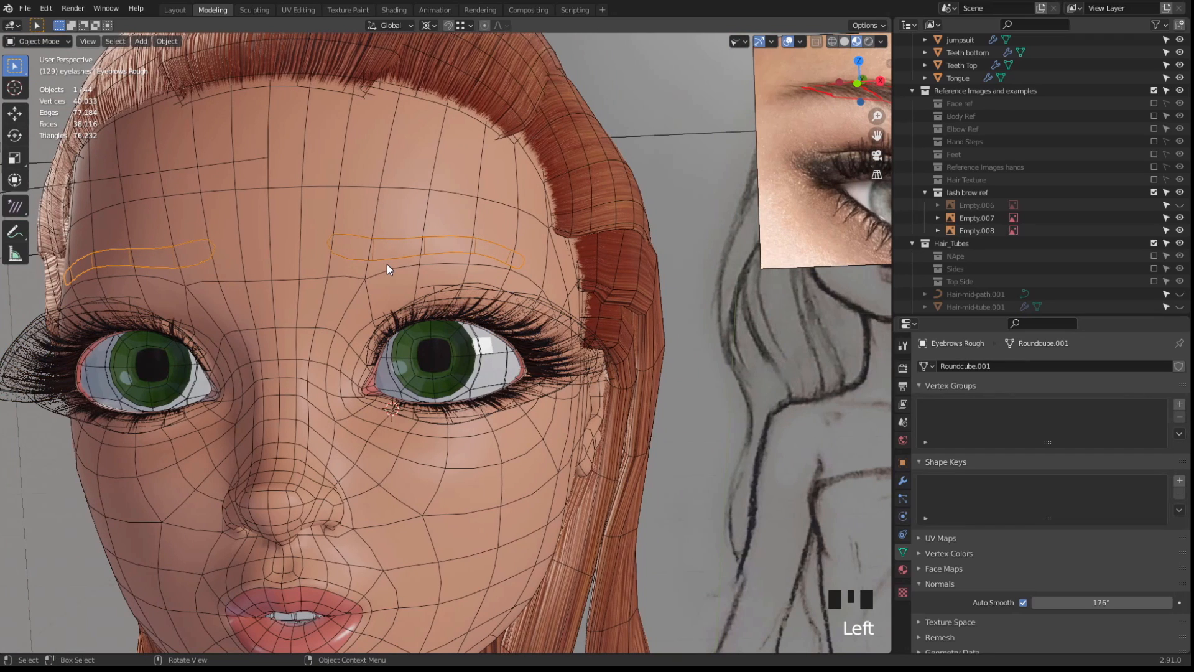
click(902, 569)
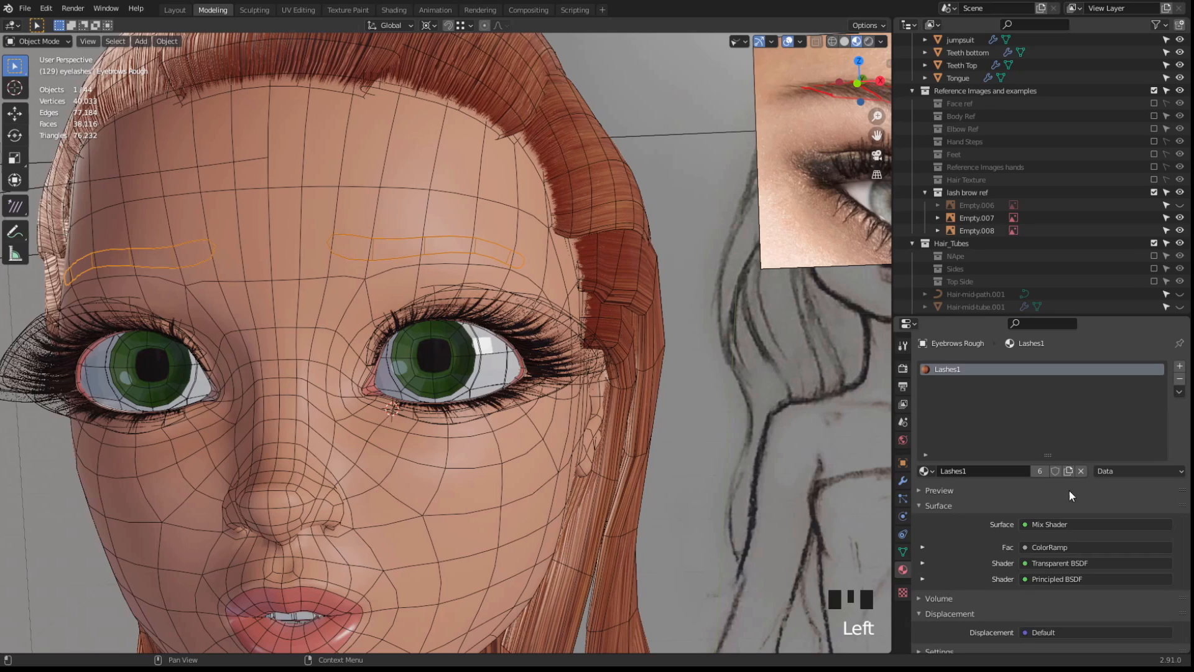
click(1068, 471)
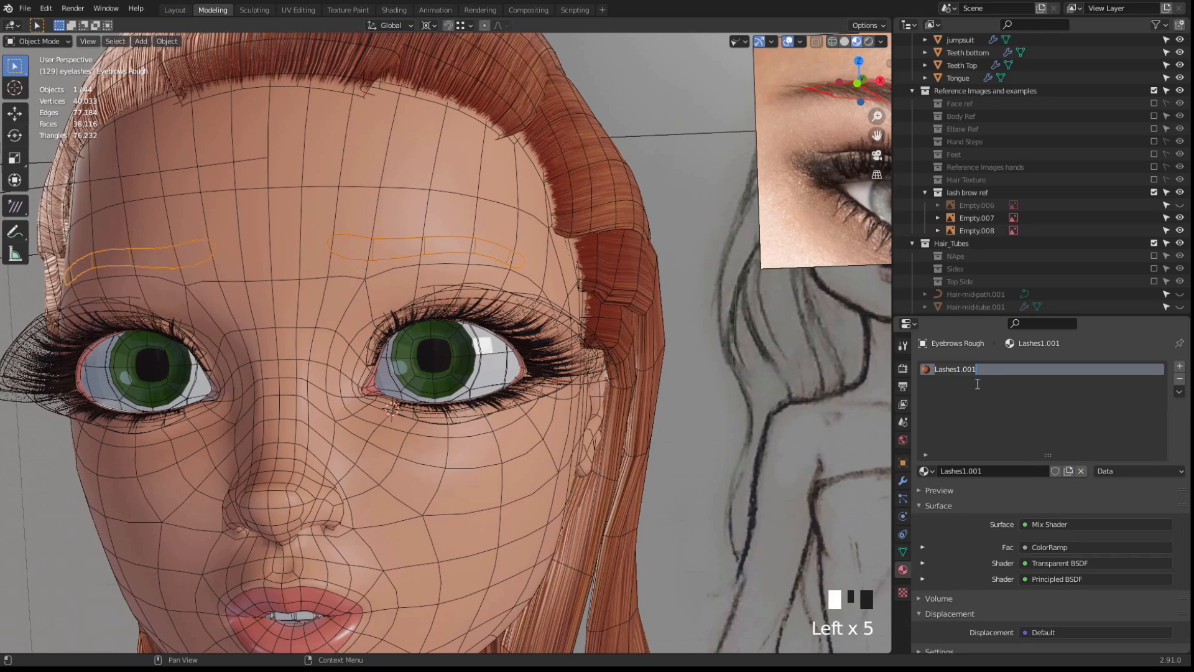
text(Brows 1)
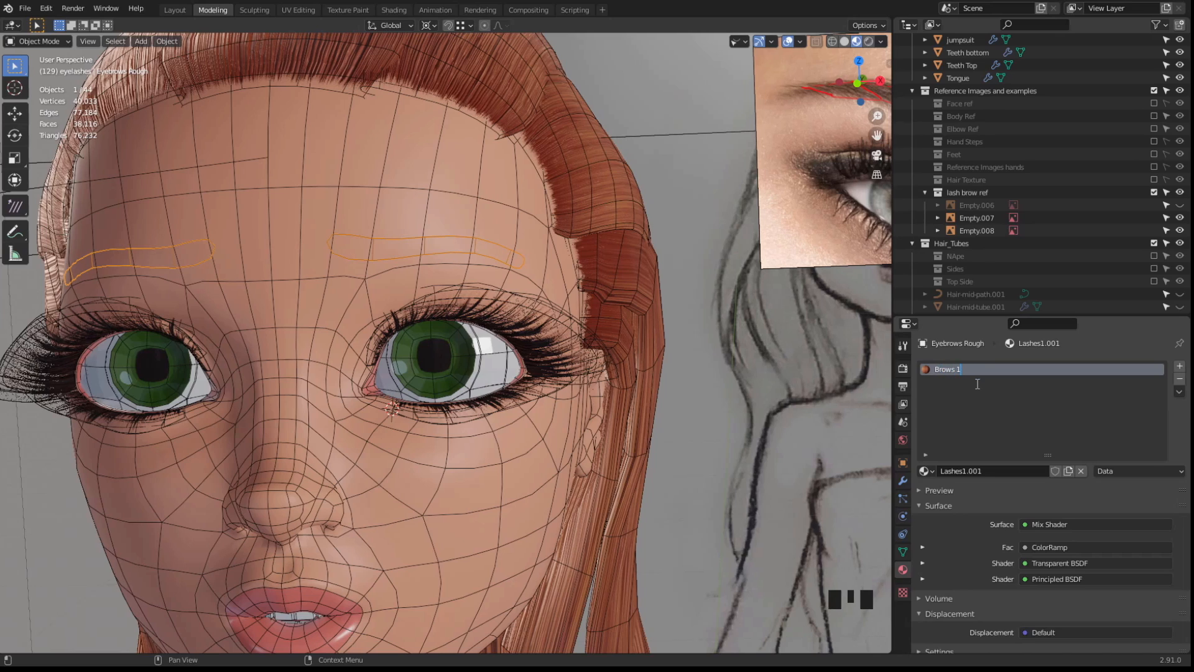
key(Return)
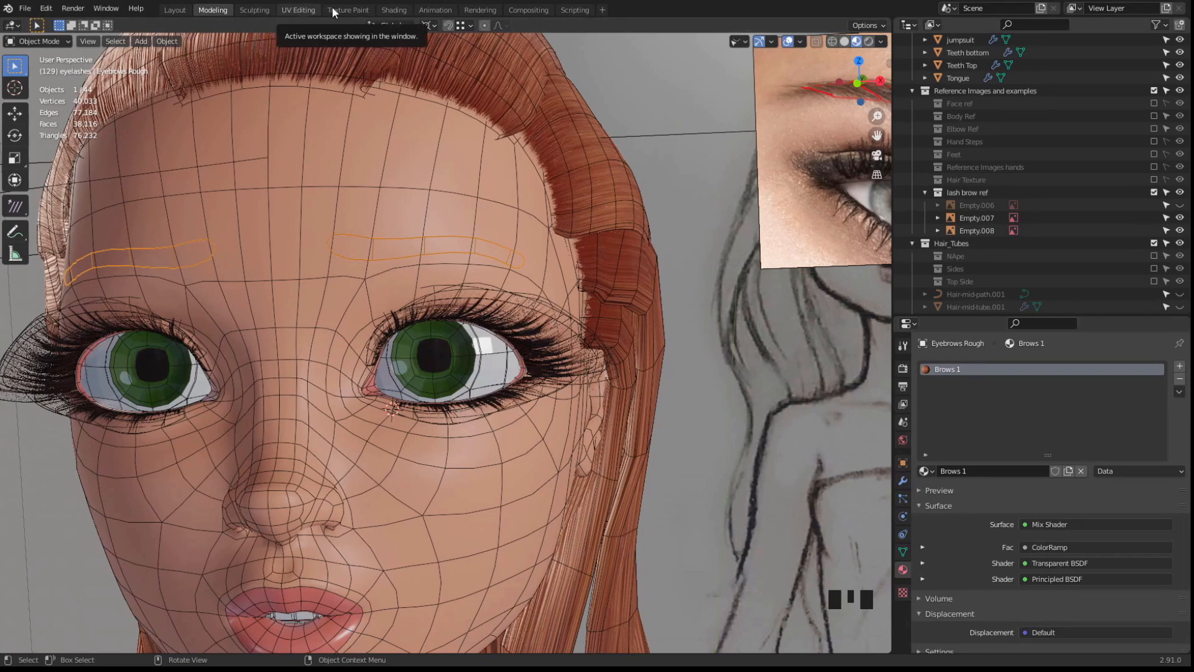
In the Shading workspace, edit Eyebrows Rough with overlays shown and unwrap all its faces
click(393, 11)
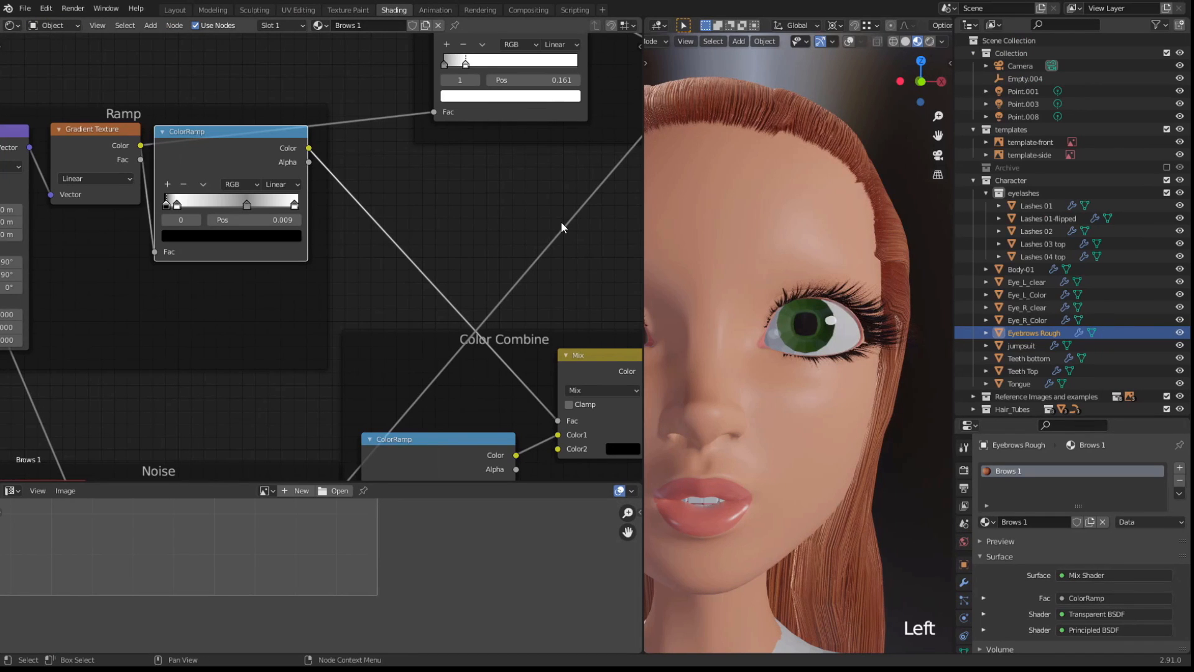
scroll(774, 307, down, 2)
key(Tab)
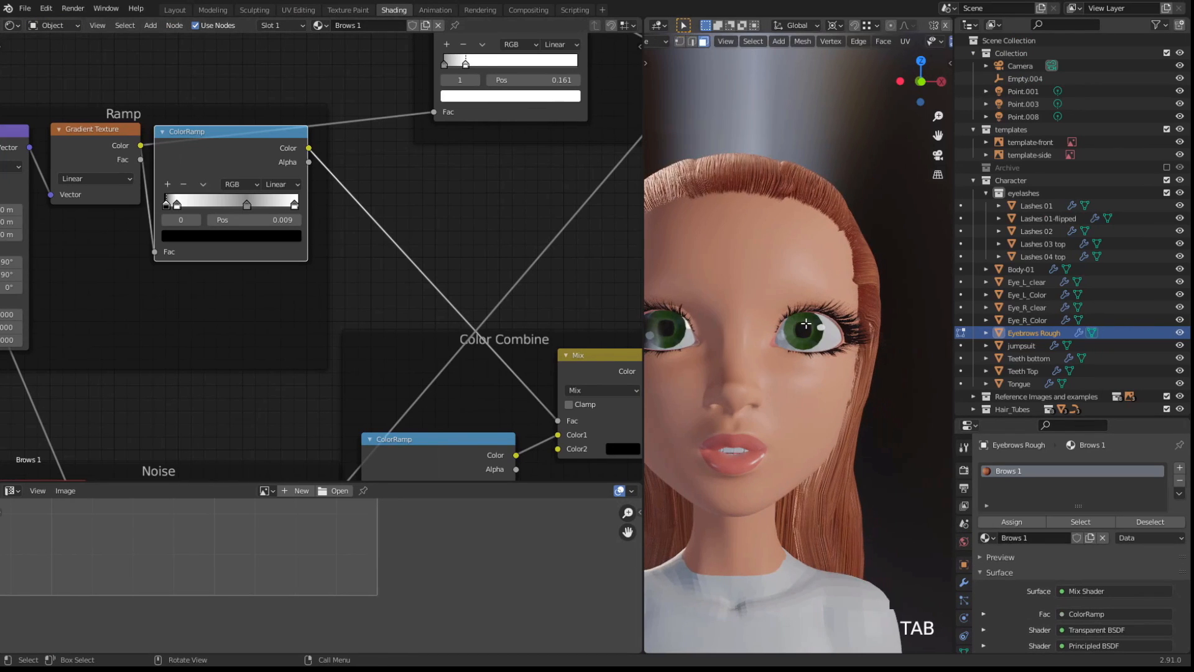
key(shift+alt+z)
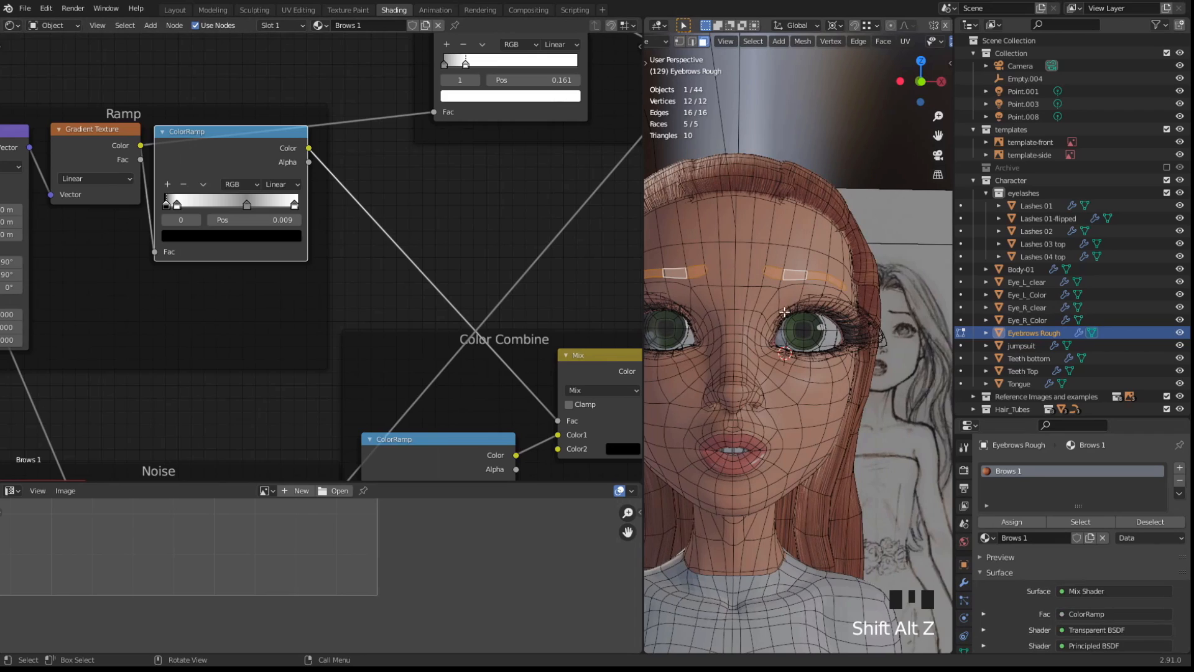
click(883, 43)
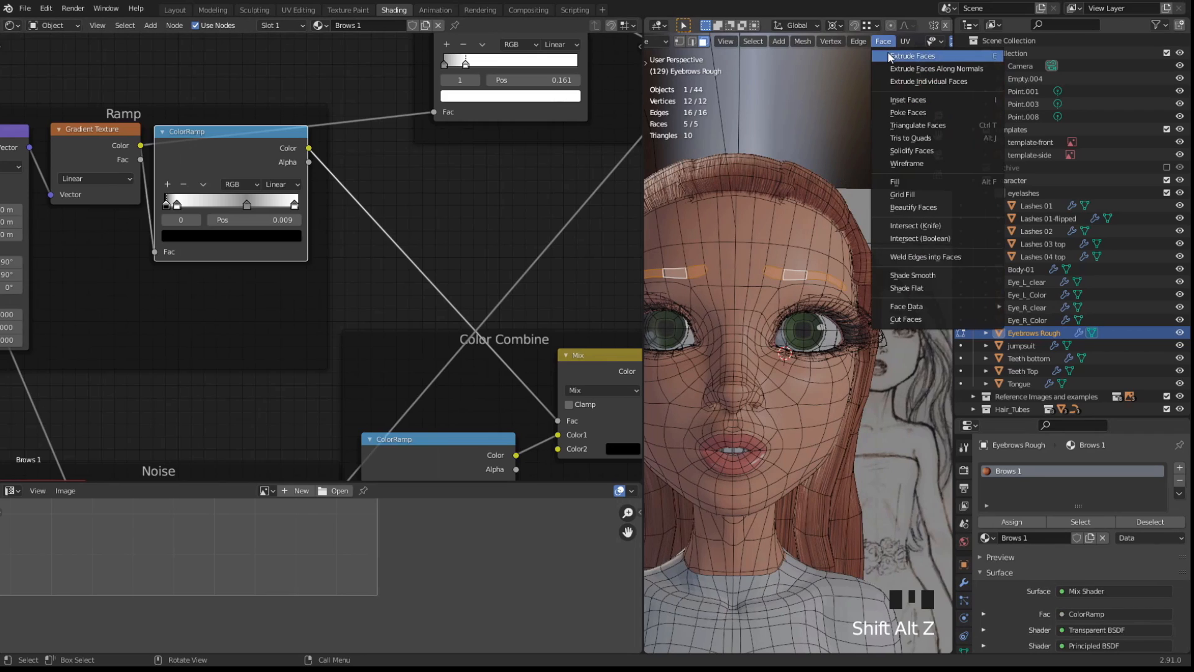
click(902, 43)
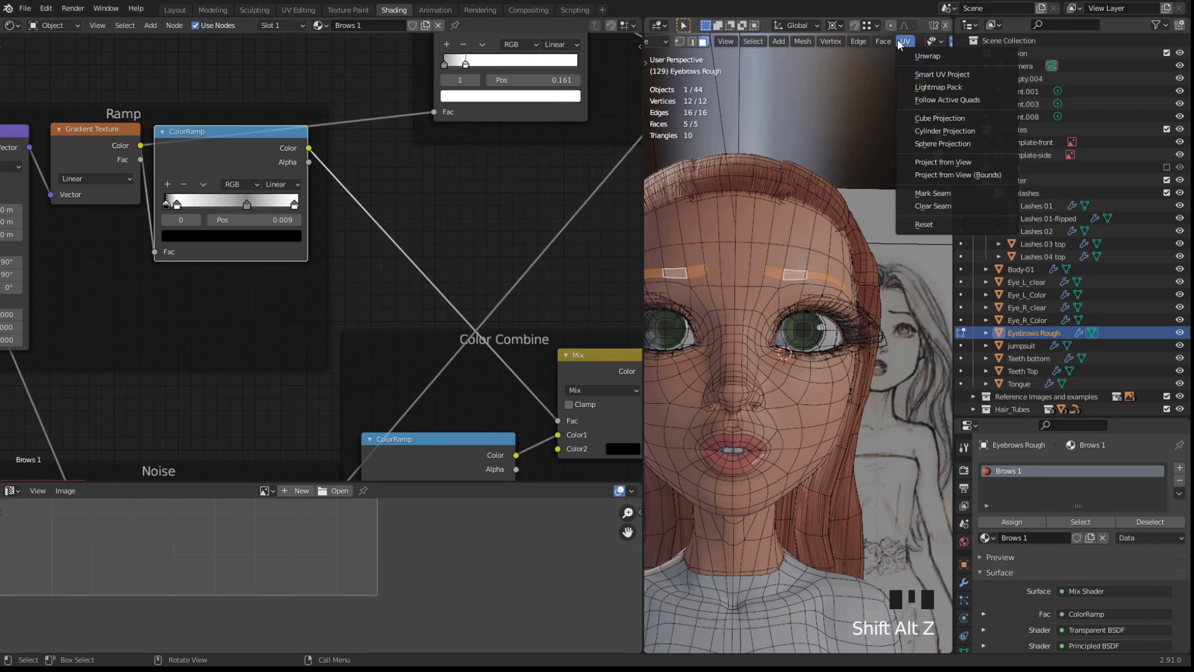
click(915, 56)
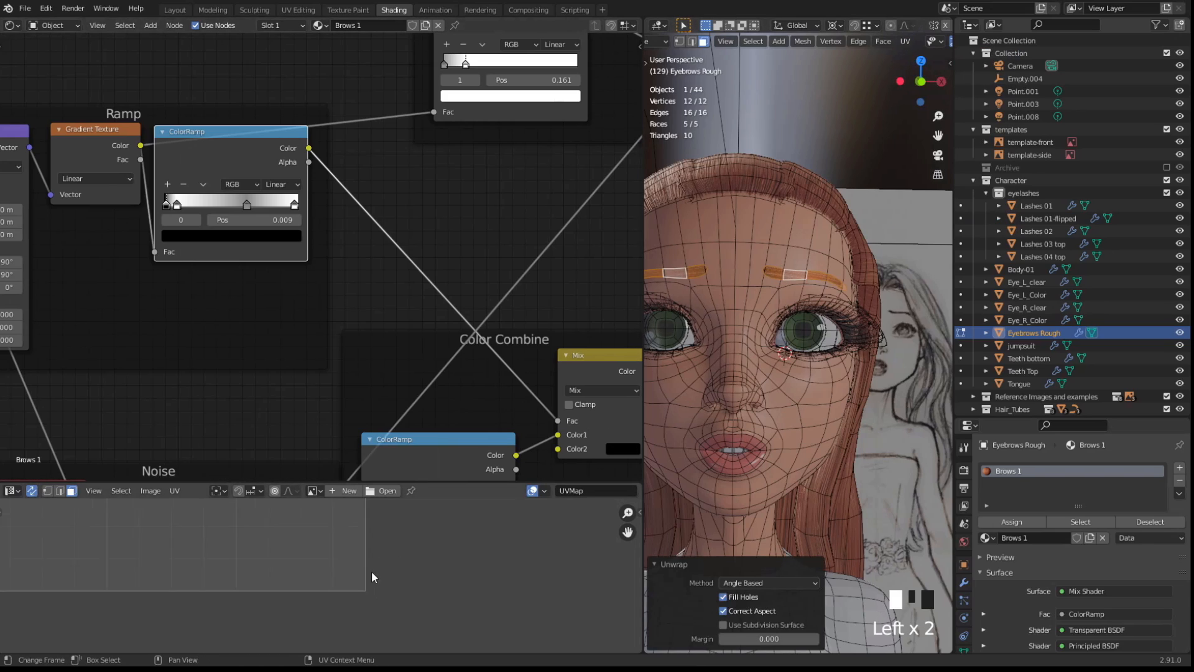
Rotate the eyebrow's UV island until it lies horizontally and move it into the lower part of the UV tile
scroll(282, 562, down, 5)
scroll(305, 562, up, 1)
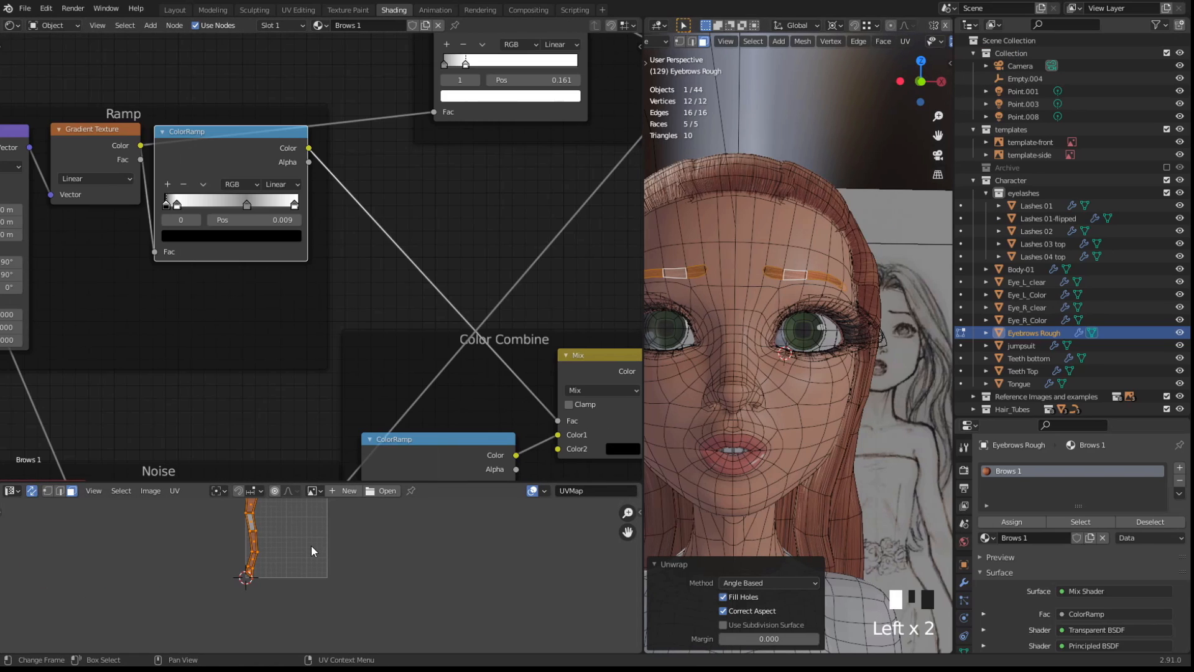
key(r)
click(306, 547)
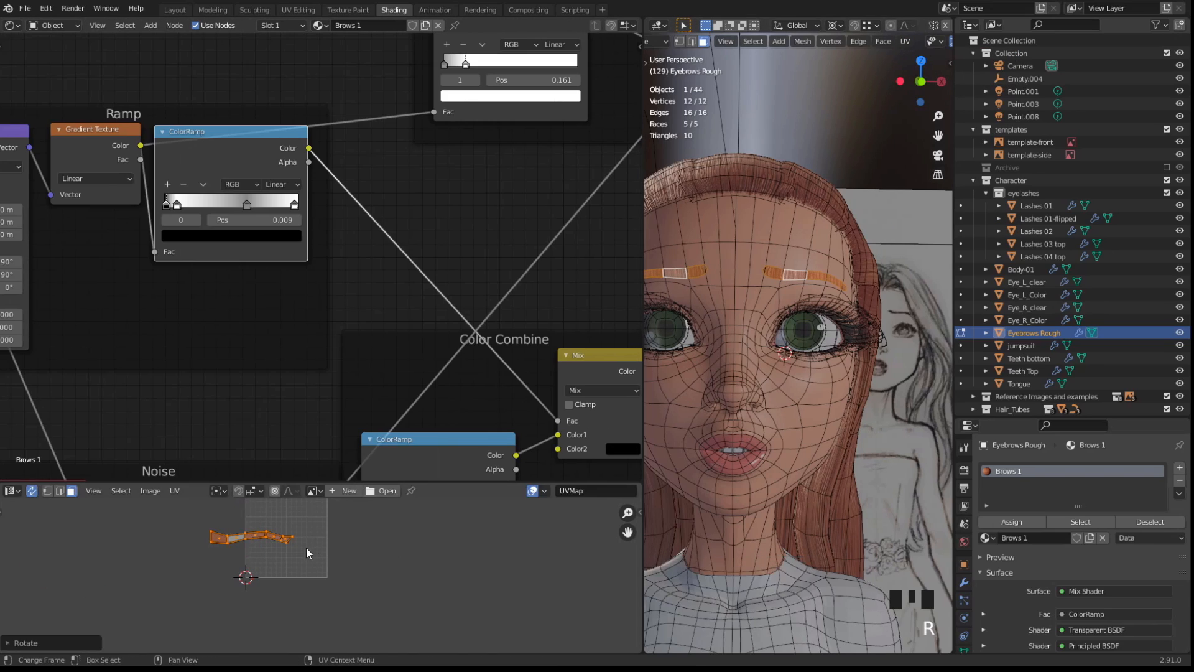
scroll(306, 549, up, 2)
key(g)
click(266, 580)
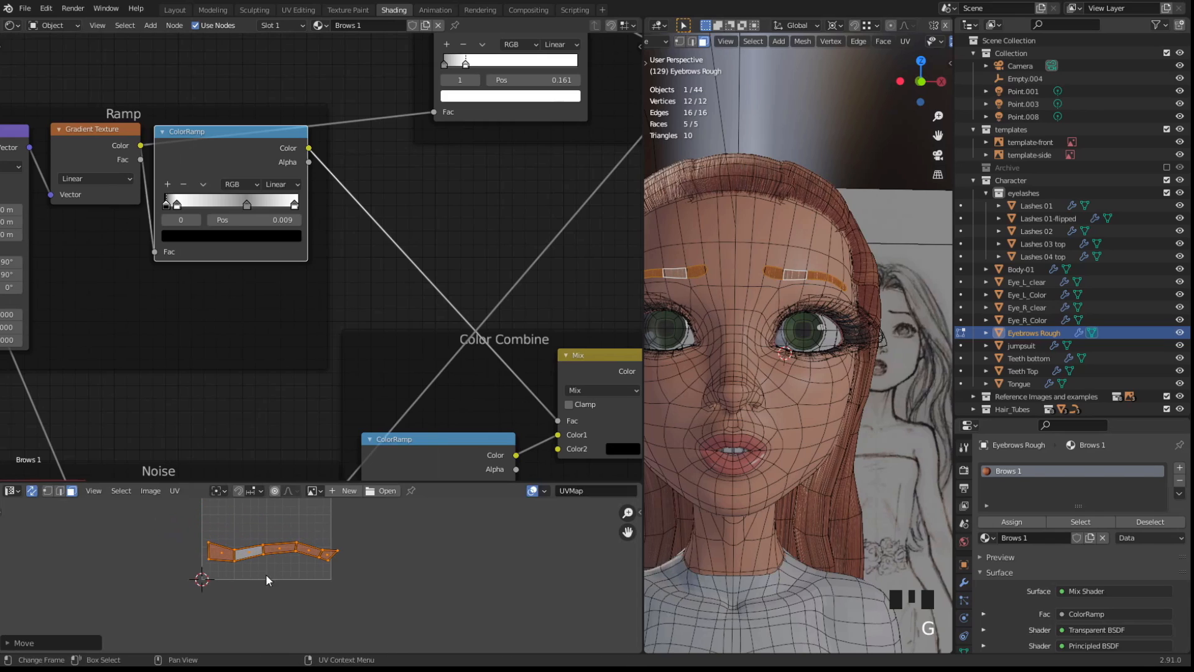
Check which edges at the outer end of the eyebrow's UV island correspond to the brow tip
click(327, 553)
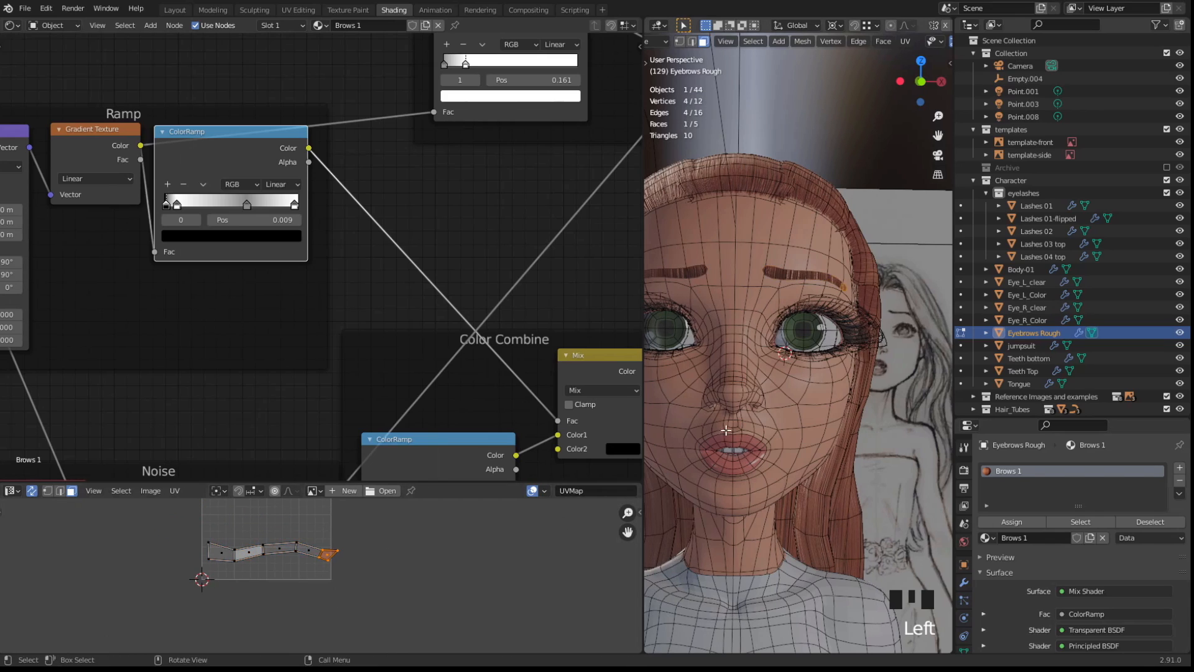
key(2)
click(330, 549)
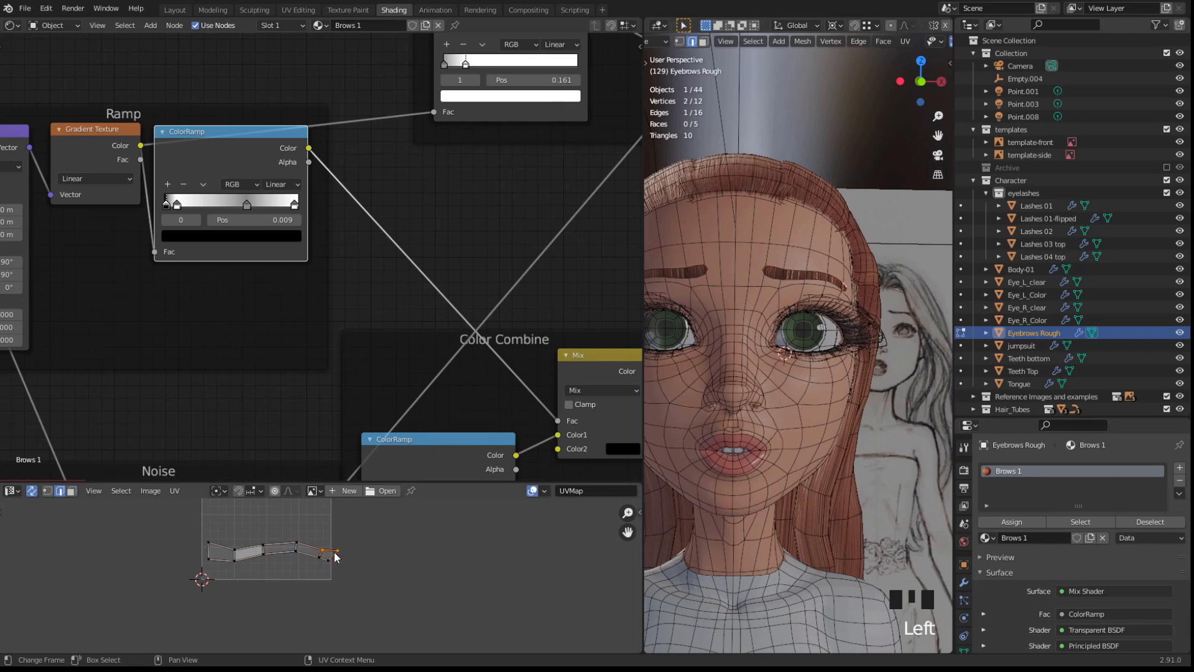
middle_drag(847, 327, 803, 329)
scroll(789, 329, up, 2)
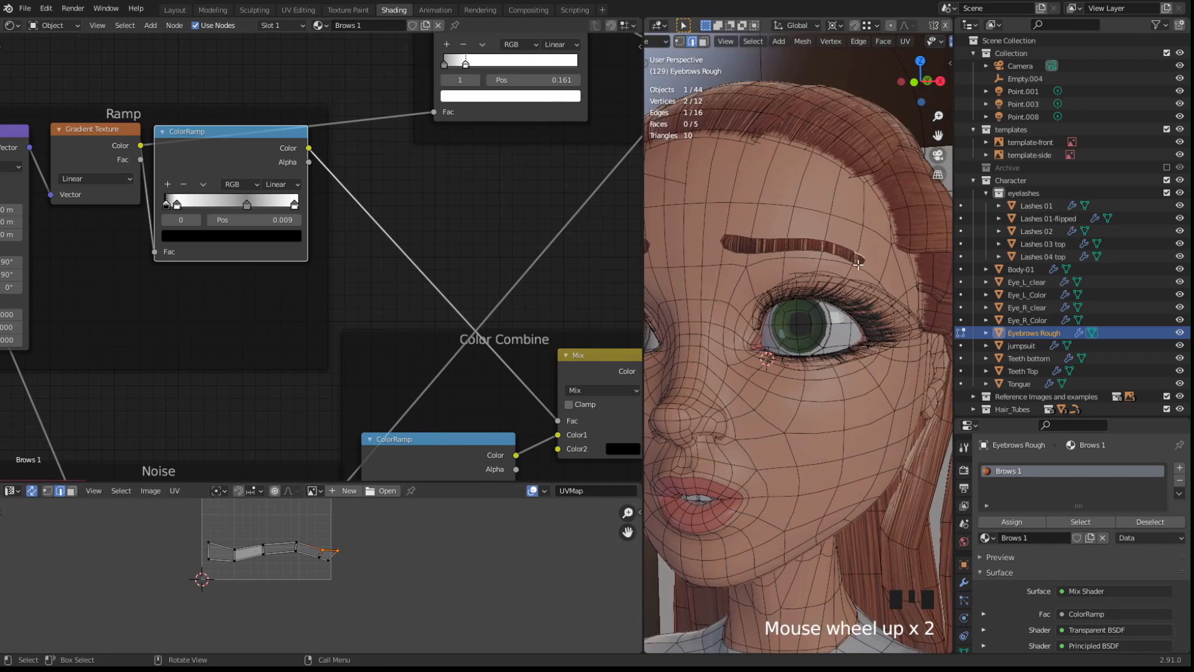
click(335, 556)
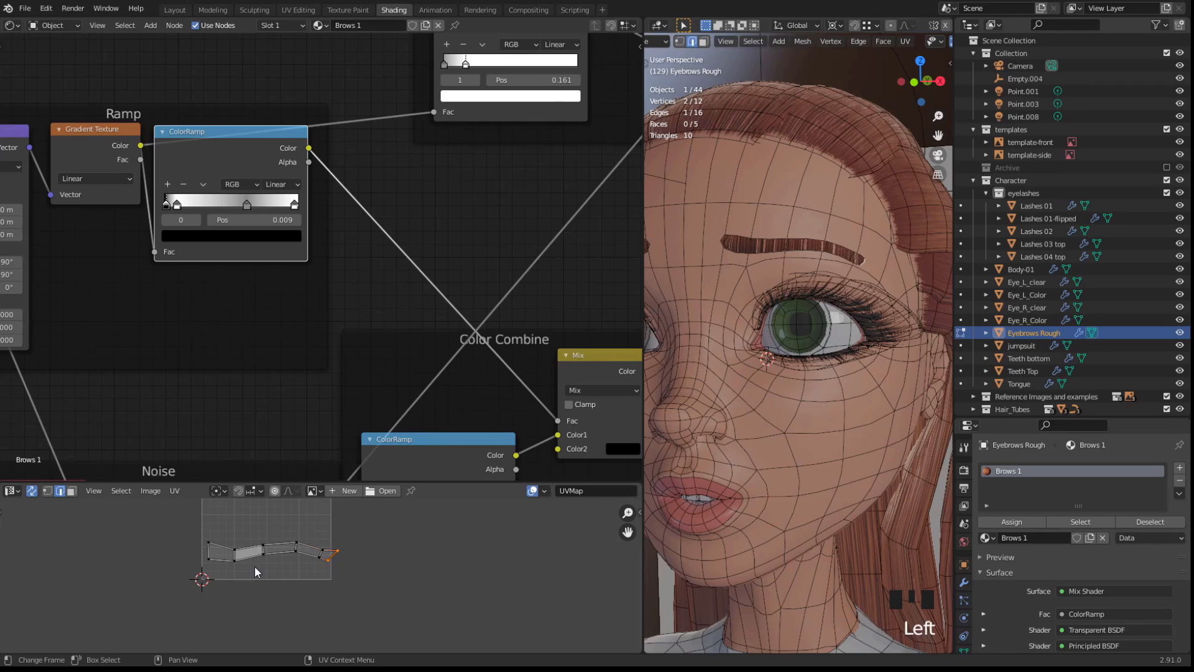
Align the upper, lower and side edges of the UV island's middle face so that it becomes a rectangle
drag(247, 523, 301, 546)
right_drag(244, 523, 207, 603)
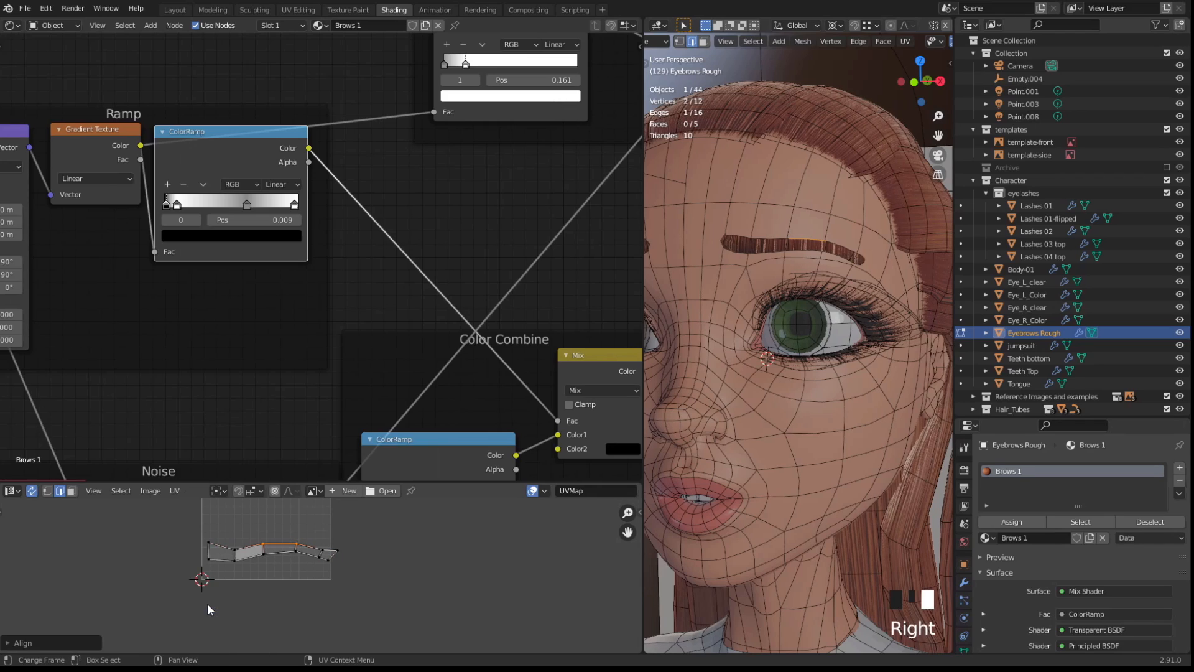
click(295, 558)
key(shift+r)
click(250, 533)
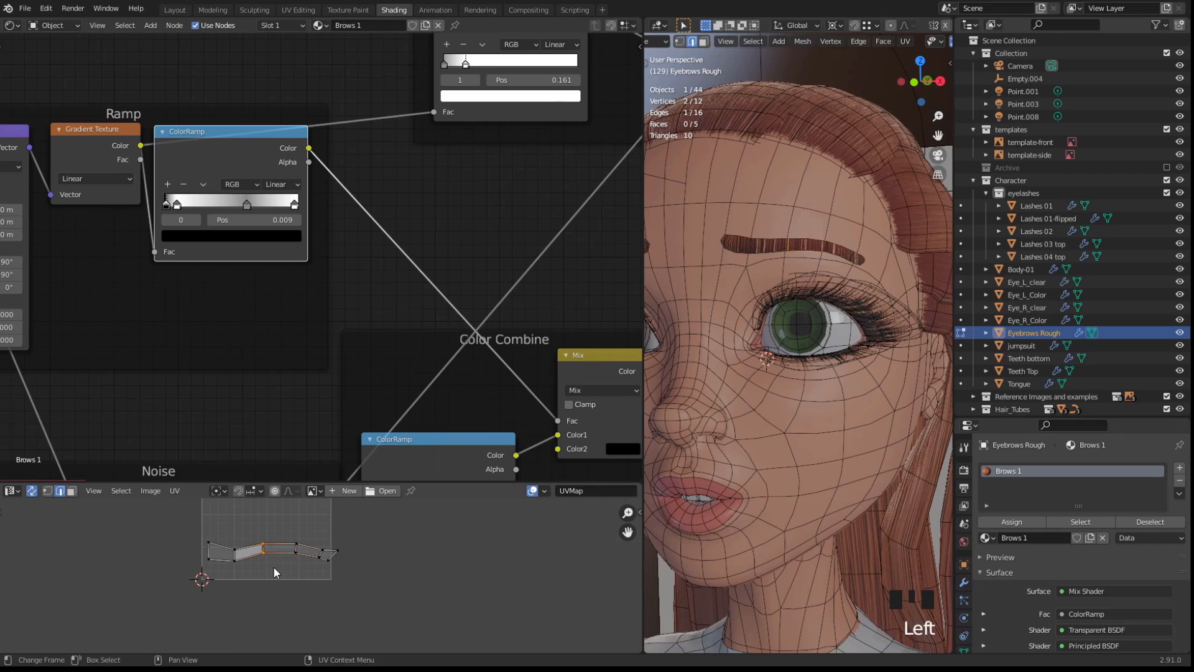
right_drag(274, 566, 260, 552)
click(296, 550)
key(shift+r)
key(3)
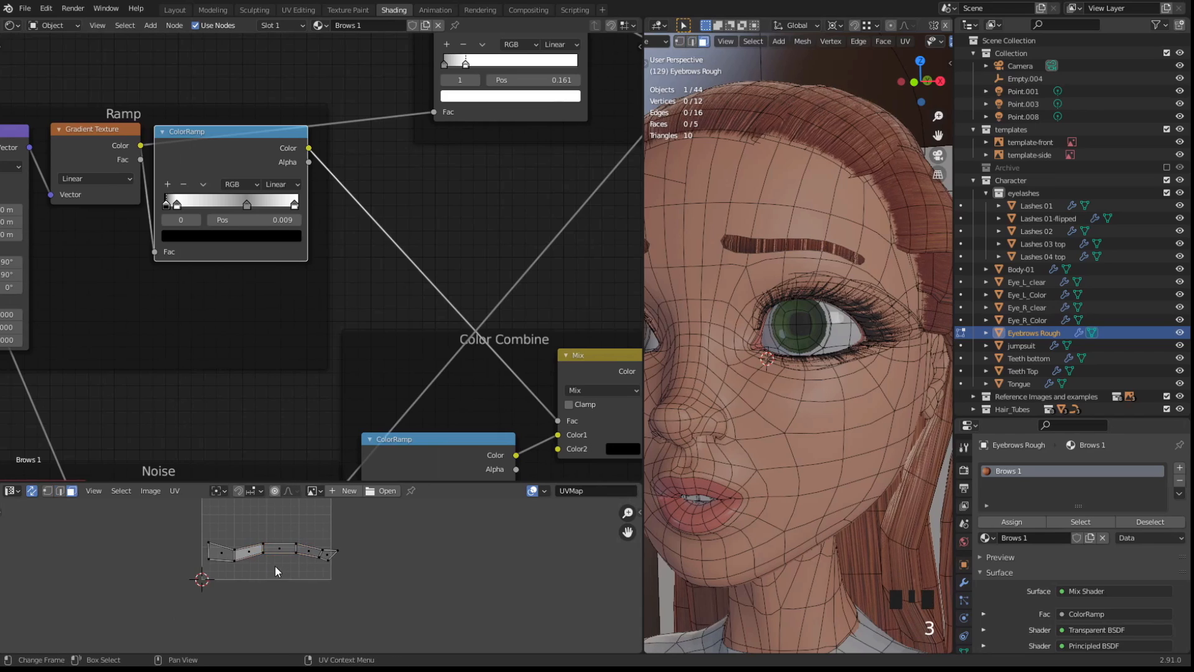
Straighten the whole eyebrow UV island with Follow Active Quads from the middle face and move the strip near the base of the tile
click(285, 547)
key(l)
right_click(285, 547)
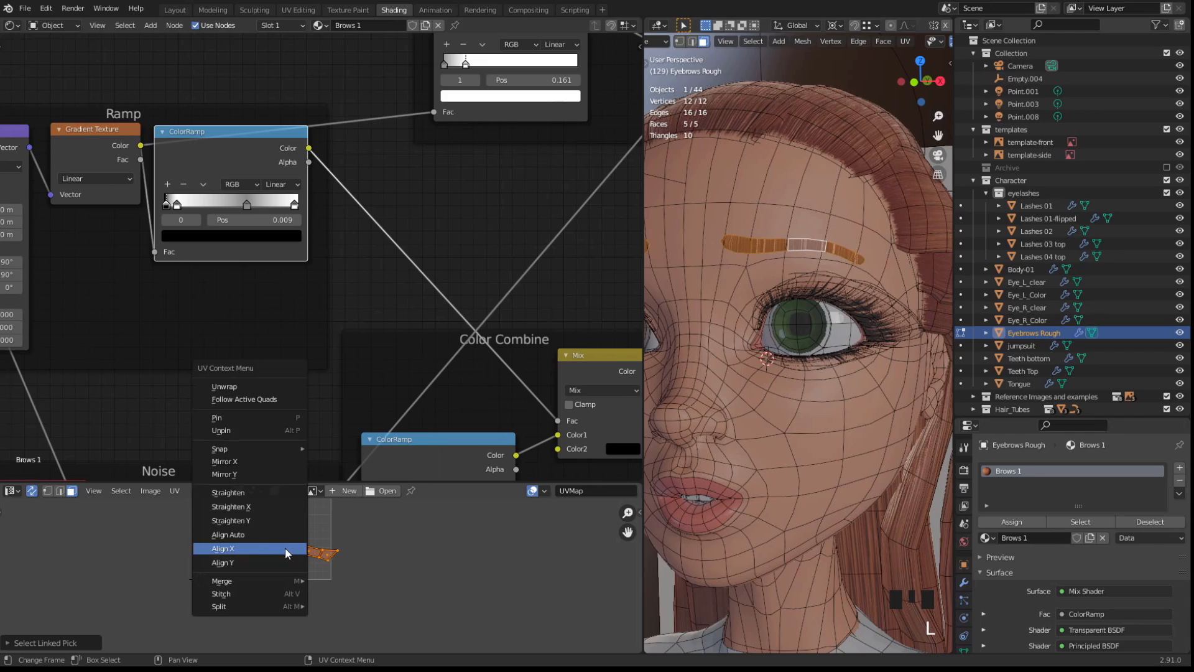
right_click(252, 400)
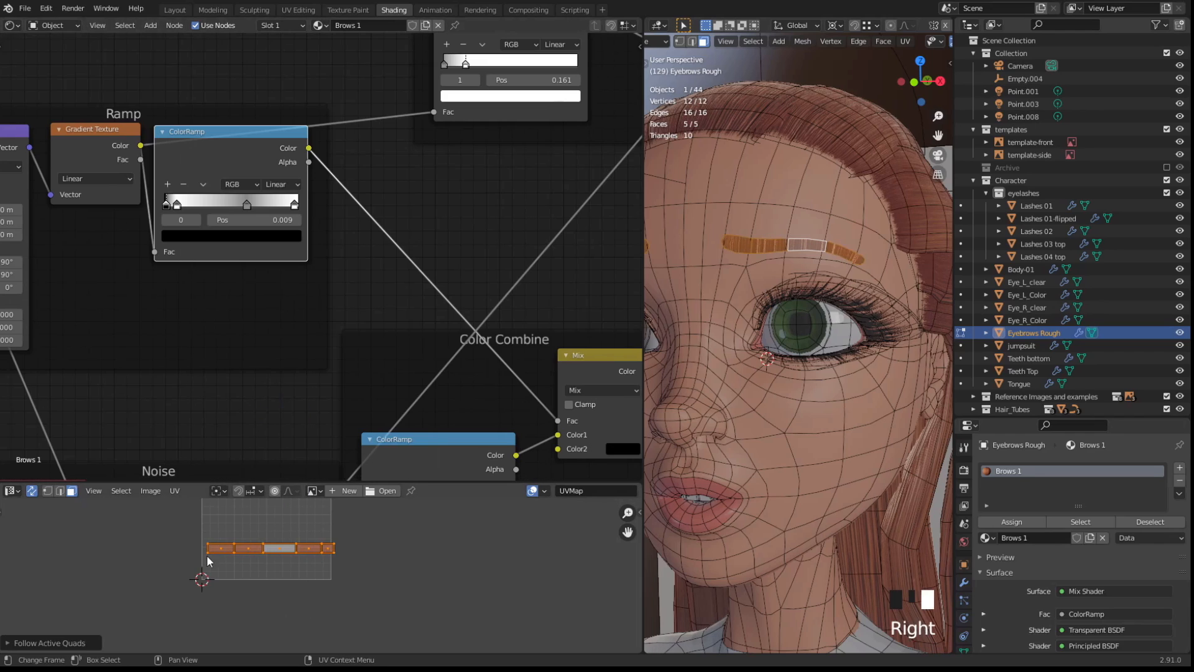
key(g)
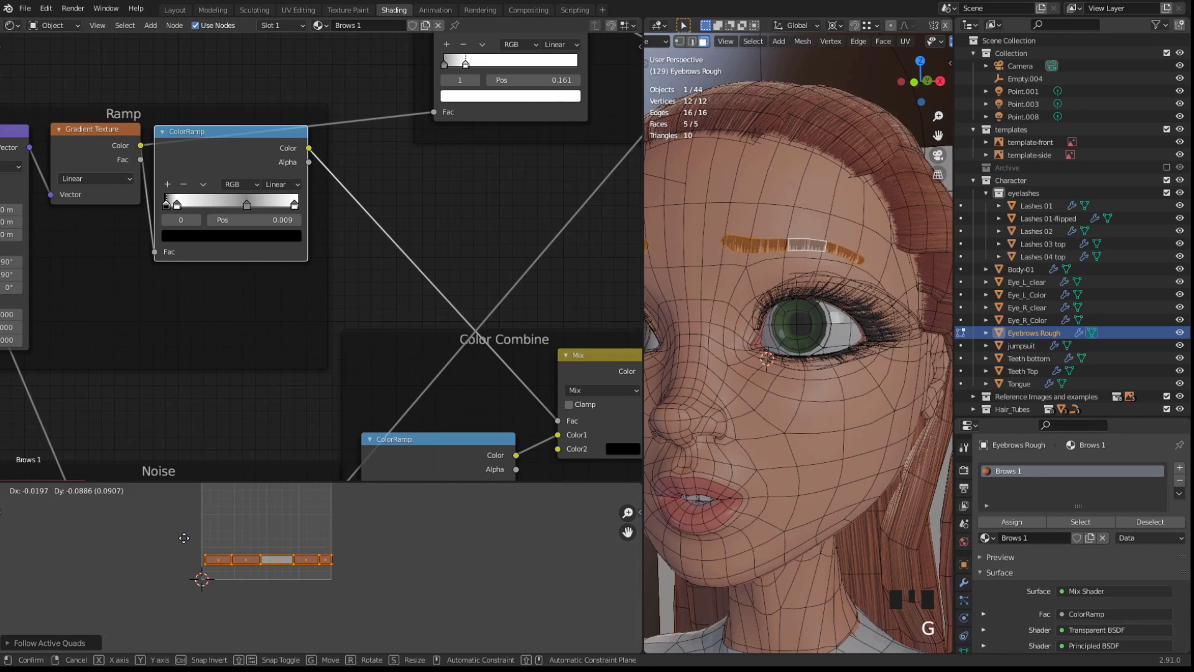
click(182, 539)
scroll(367, 577, up, 2)
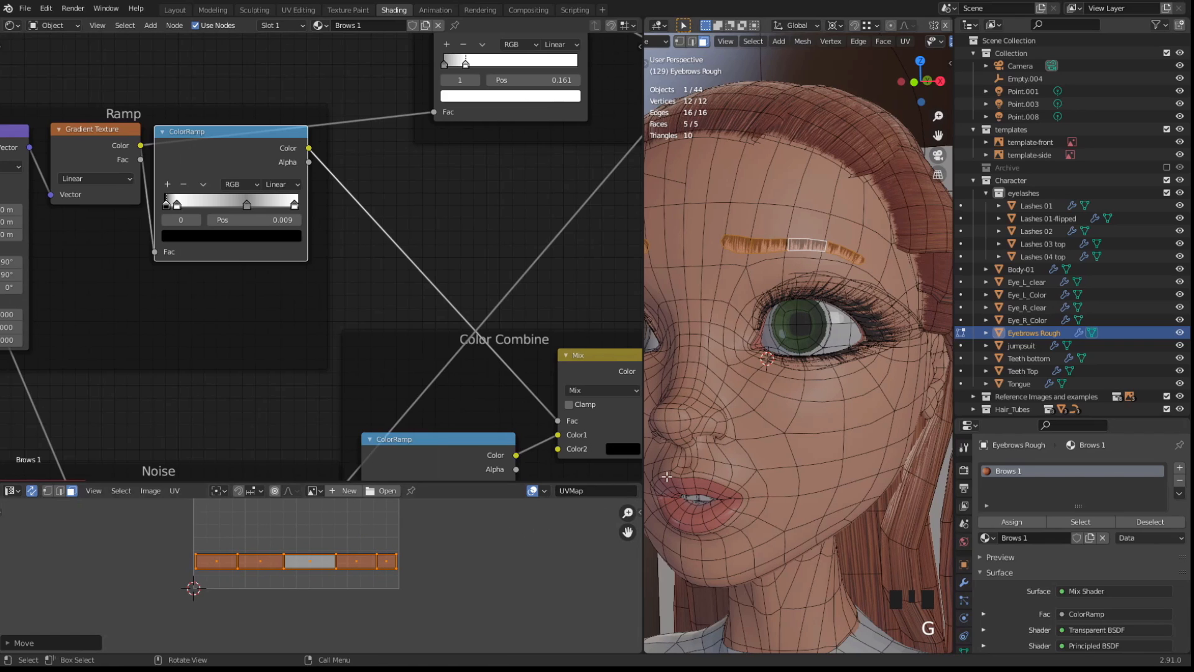
Examine the hair growth in the red-outlined eyebrow reference photo and compare it with the hair texture on the brow mesh
shift+middle_drag(867, 299, 787, 373)
scroll(787, 373, up, 3)
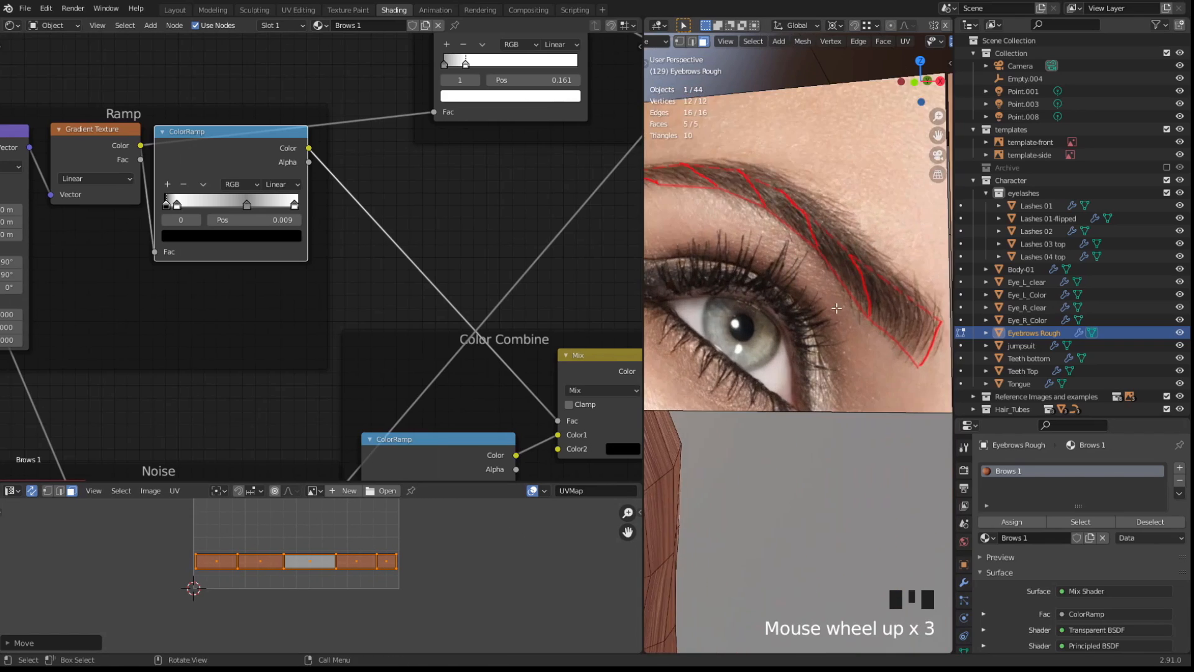
scroll(787, 373, up, 2)
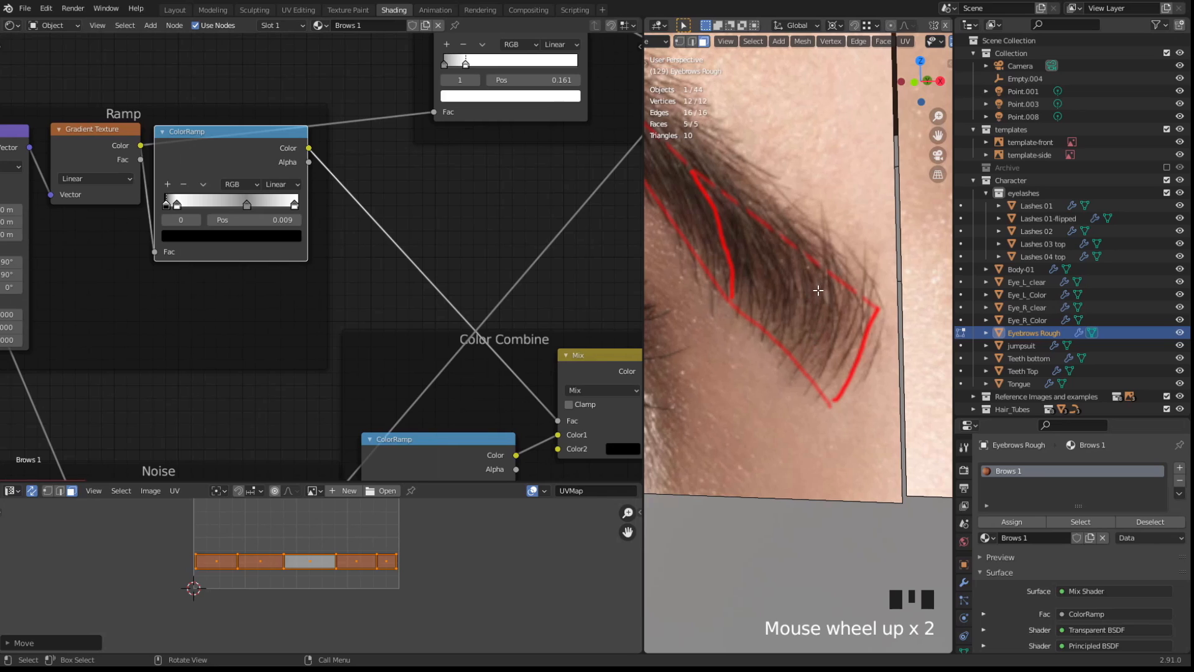
scroll(818, 291, down, 12)
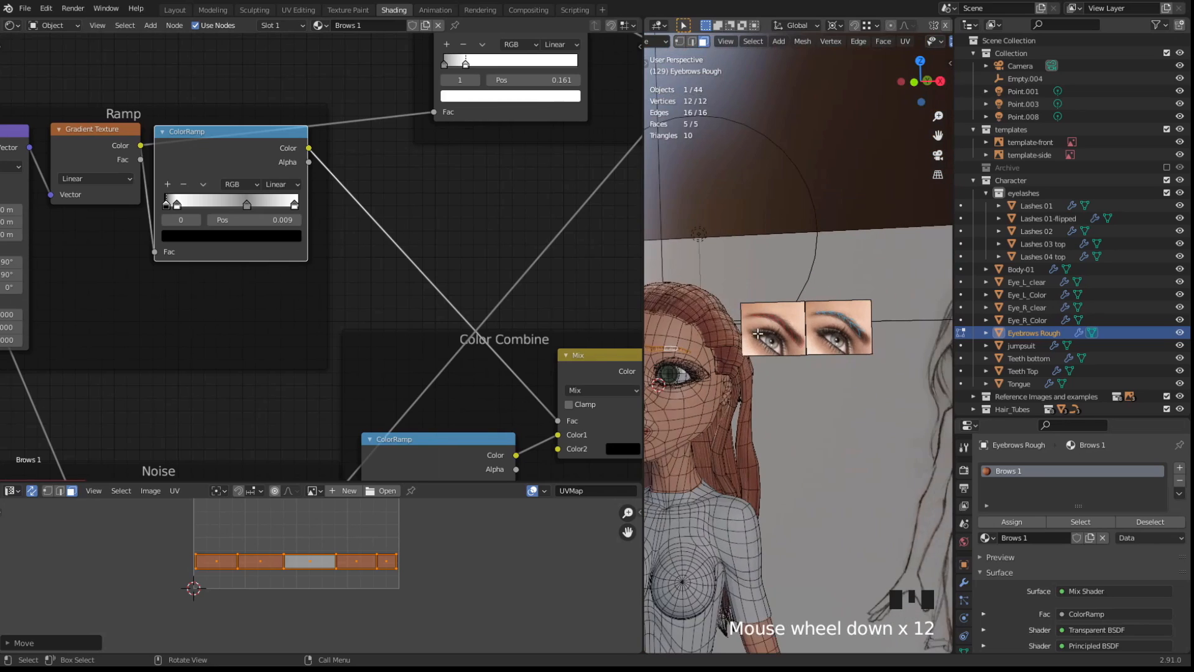
shift+middle_drag(751, 336, 837, 314)
scroll(696, 308, up, 6)
shift+middle_drag(697, 307, 787, 352)
scroll(811, 332, up, 3)
scroll(811, 333, up, 2)
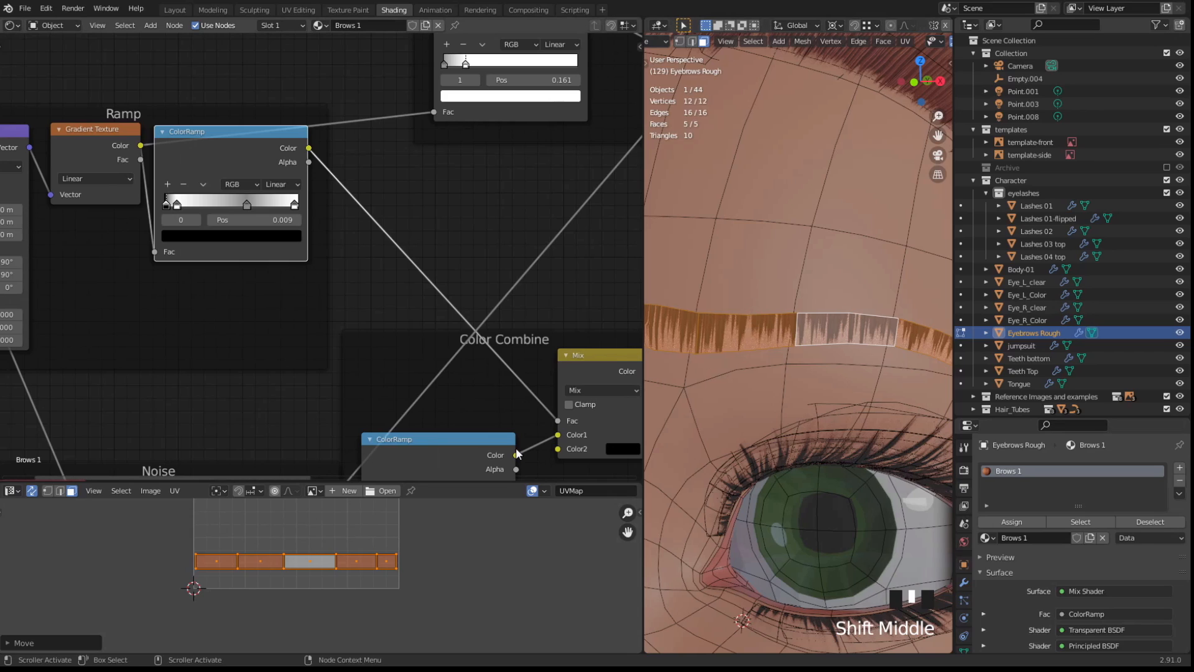
Make the UV strip taller by moving its lower row of vertices down along Y by about 0.037
click(222, 577)
key(1)
drag(159, 562, 418, 605)
key(a)
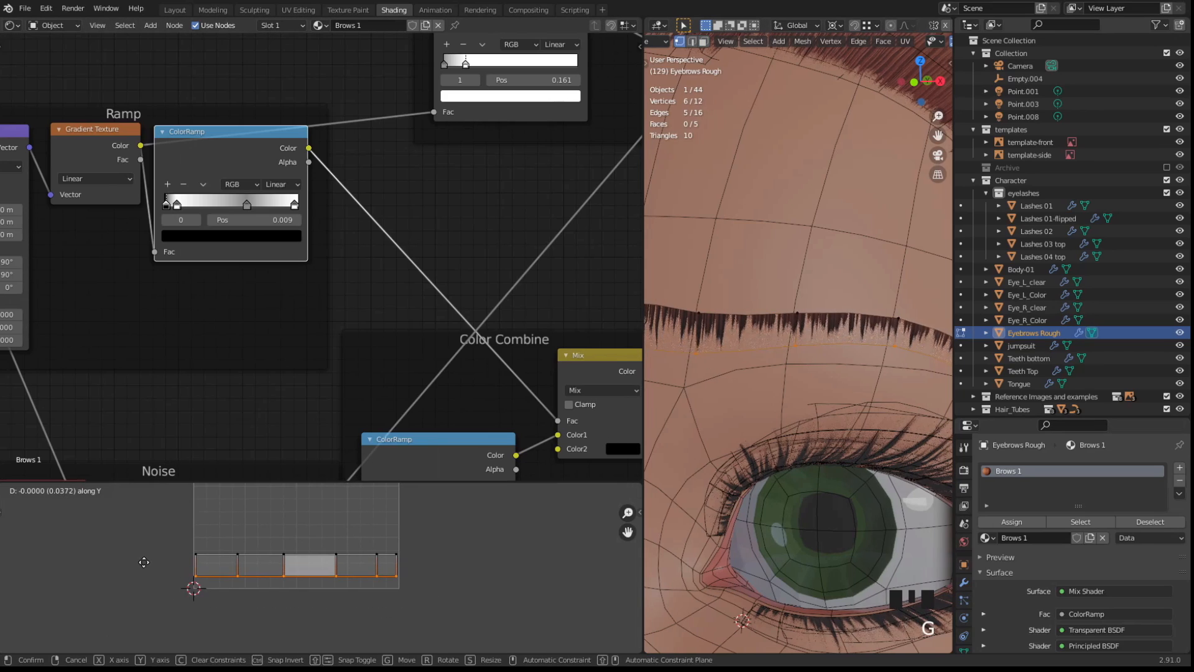
key(s)
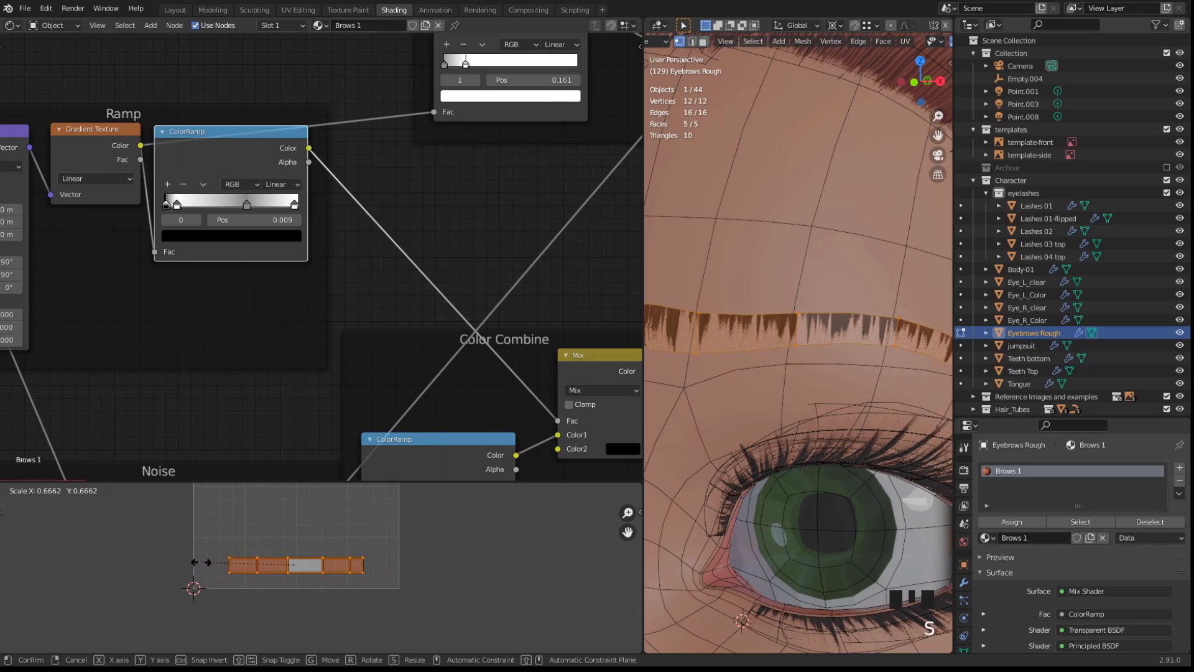
right_click(216, 564)
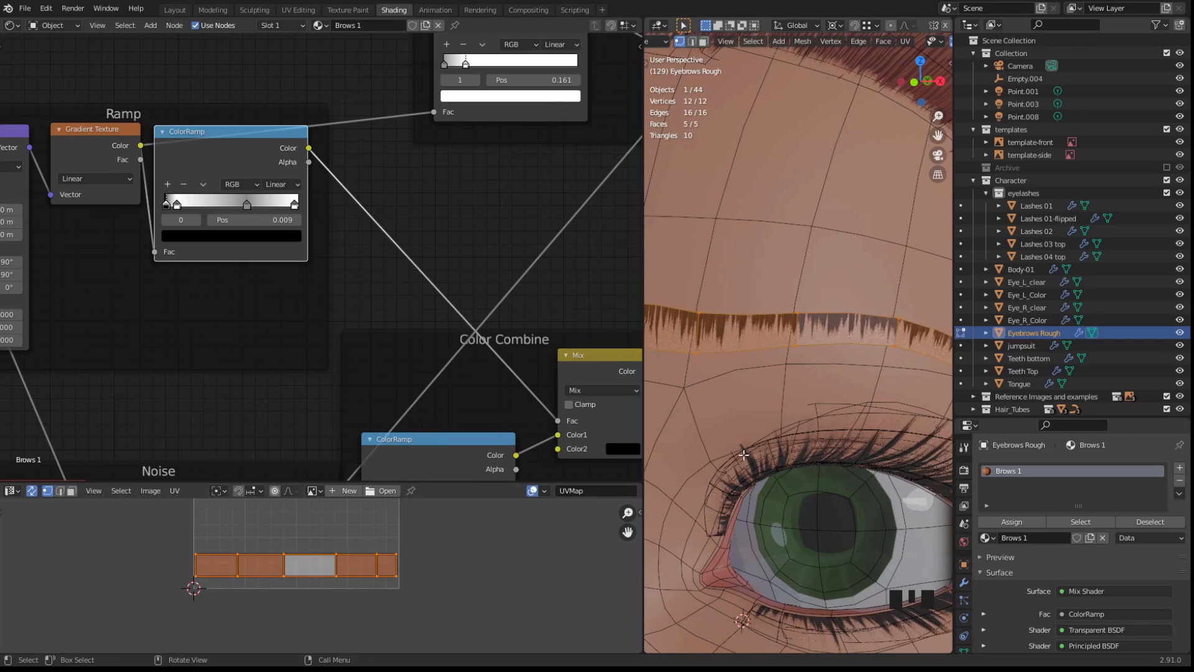
Add a third stop to the first ColorRamp in the Transparency frame and open its colour
scroll(791, 397, down, 2)
middle_drag(792, 397, 799, 396)
shift+middle_drag(798, 395, 785, 424)
scroll(459, 244, down, 2)
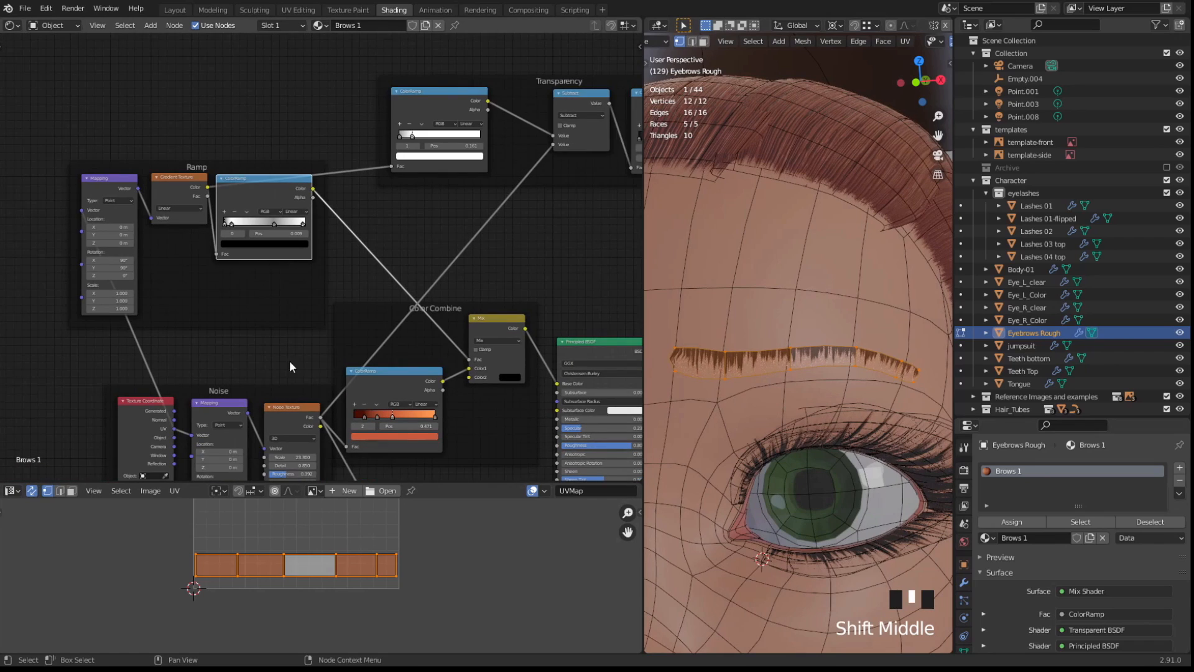
middle_drag(459, 244, 345, 315)
scroll(240, 303, up, 4)
scroll(176, 221, up, 2)
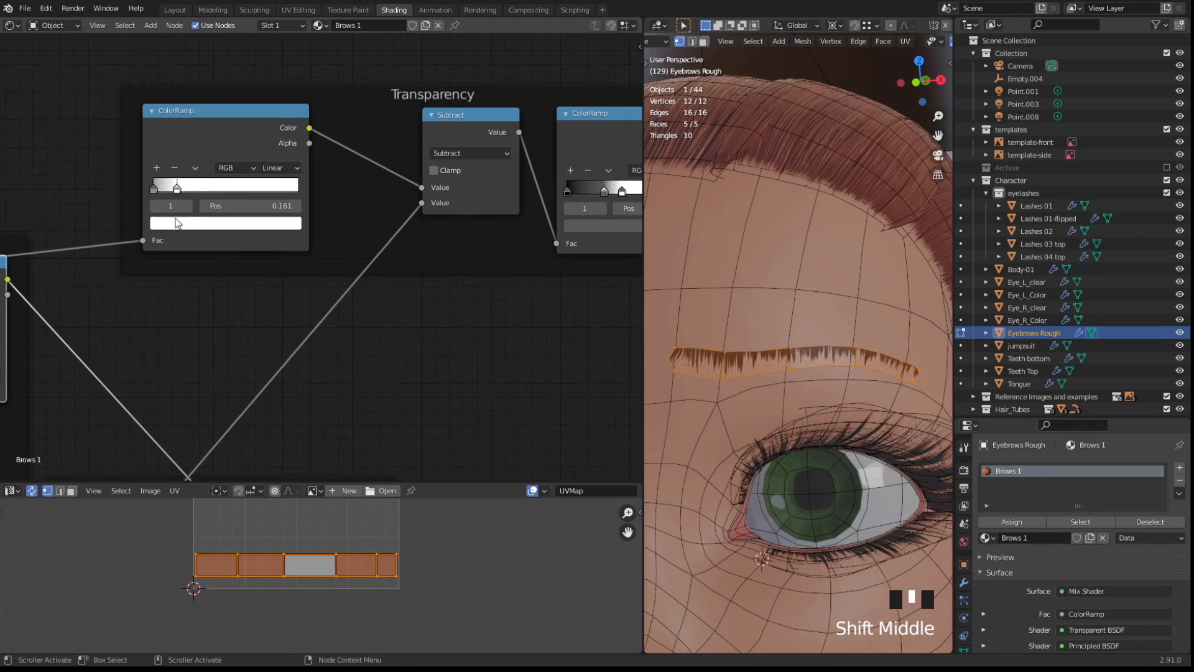
scroll(207, 181, up, 5)
middle_drag(176, 221, 263, 265)
scroll(263, 264, up, 1)
mouse_move(234, 242)
mouse_down()
mouse_move(302, 246)
mouse_move(270, 246)
mouse_up()
click(273, 243)
click(242, 204)
double_click(349, 308)
click(351, 310)
Rearrange the ColorRamp's stops with white between the outer ones, placing the third stop at 0.311 and darkening it to grey
mouse_move(251, 243)
mouse_down()
mouse_move(232, 244)
mouse_move(312, 245)
mouse_up()
mouse_move(255, 245)
mouse_down()
mouse_move(275, 249)
mouse_move(235, 245)
mouse_move(264, 245)
mouse_up()
drag(277, 244, 245, 245)
click(312, 241)
click(361, 300)
drag(436, 358, 436, 398)
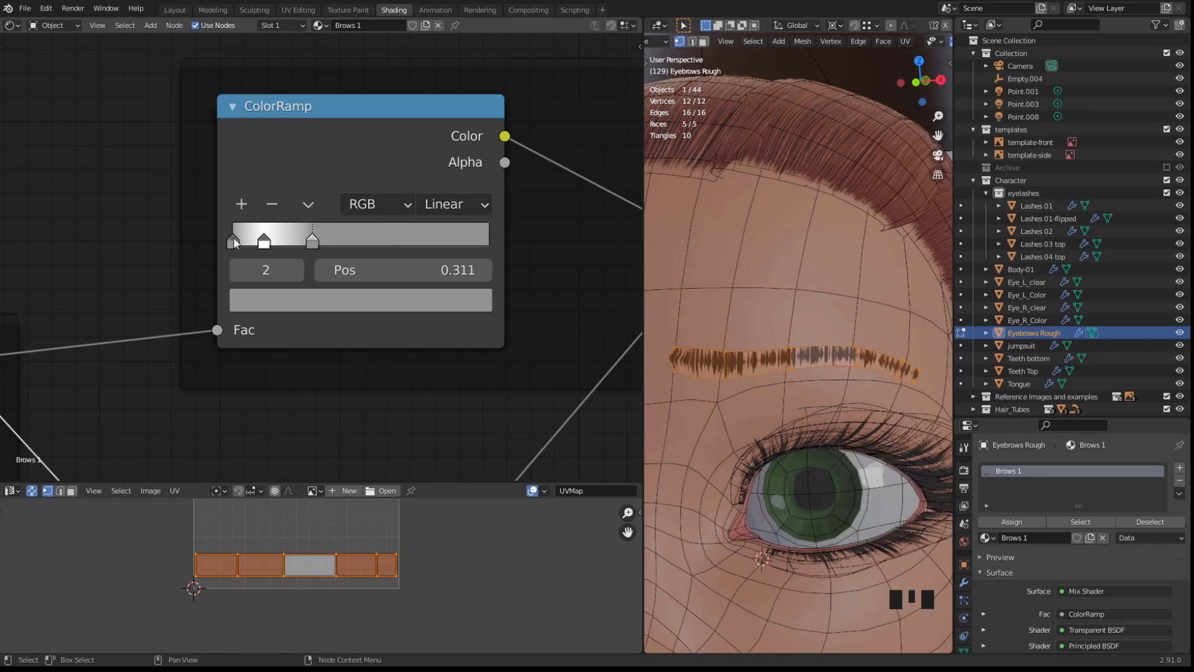
Narrow the ColorRamp's white band by setting the white stop to 0.114, pulling the third stop inward and keeping the first at 0.000
drag(264, 242, 263, 244)
click(307, 243)
click(265, 242)
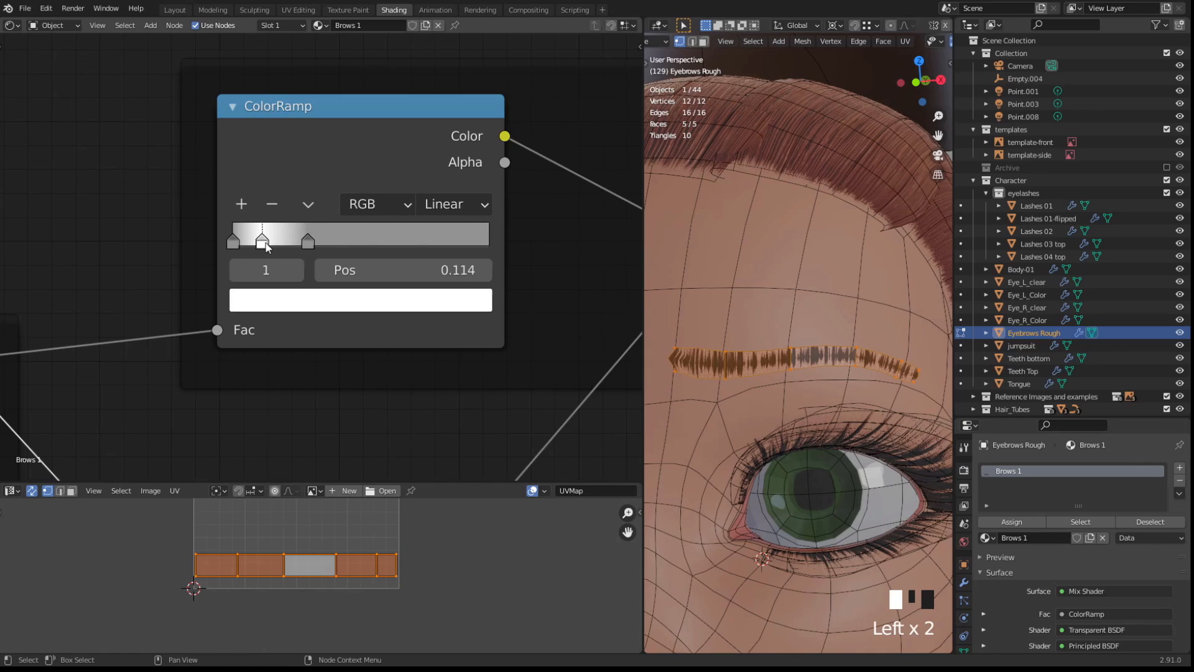
click(283, 301)
drag(308, 243, 300, 241)
drag(234, 242, 231, 243)
scroll(777, 373, up, 3)
scroll(777, 374, down, 1)
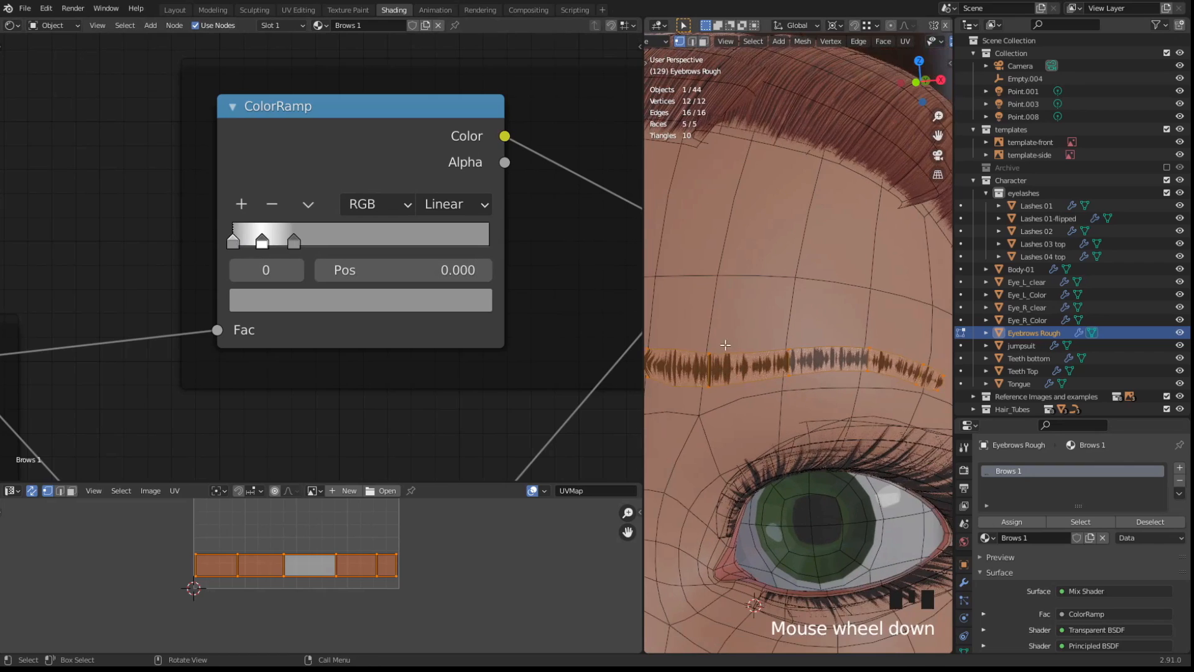
middle_drag(771, 411, 762, 373)
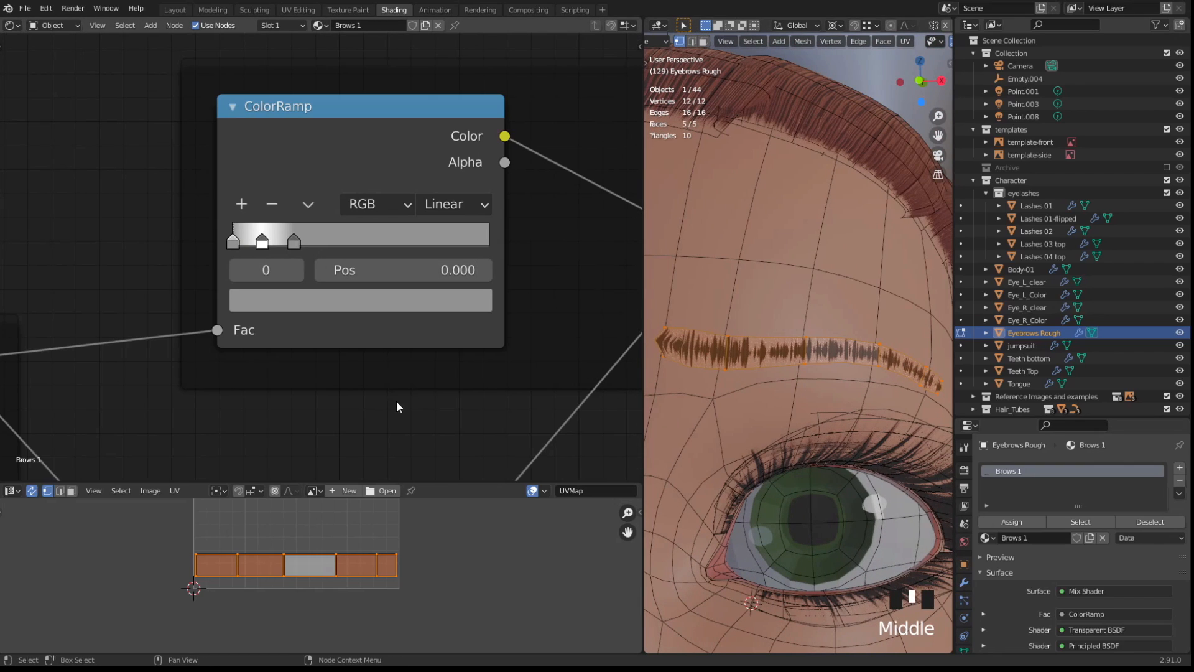
Set the X scale of the Noise frame's Mapping node to 2.900 and hide the viewport overlays
scroll(397, 405, down, 10)
middle_drag(273, 405, 319, 187)
scroll(197, 337, down, 4)
scroll(235, 316, up, 6)
middle_drag(197, 338, 204, 177)
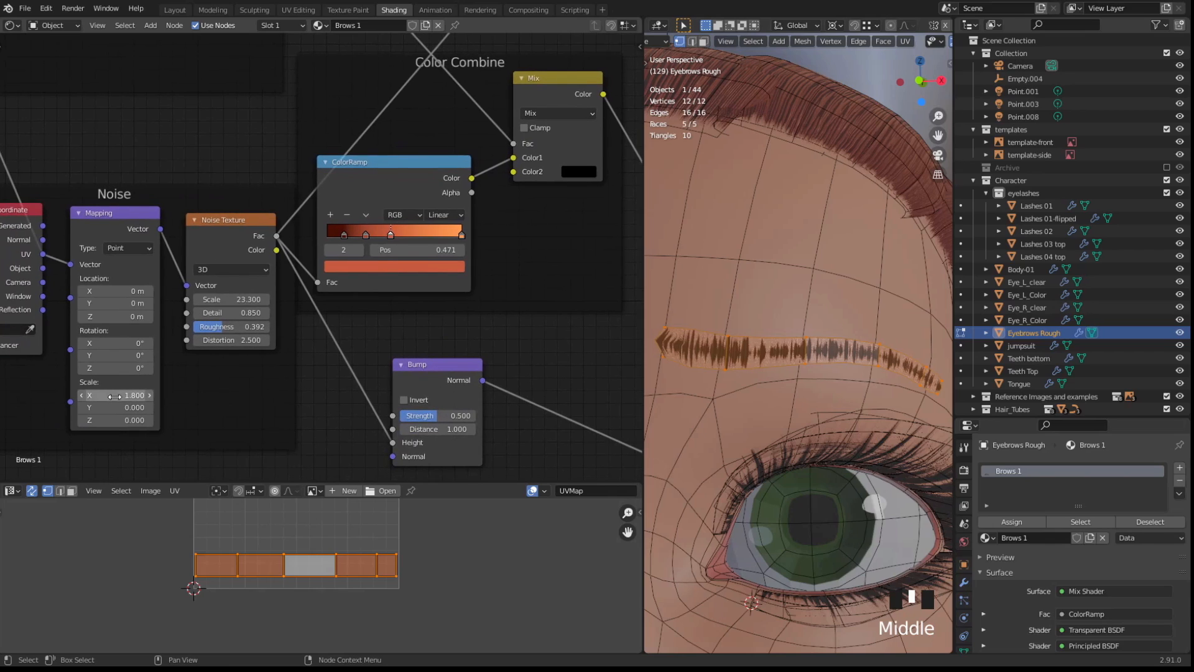
drag(115, 397, 140, 396)
key(shift+alt+z)
Add a stop at 0.059 to the first Transparency ColorRamp and brighten its colour to white
scroll(802, 373, down, 3)
middle_drag(205, 158, 163, 460)
scroll(231, 277, up, 1)
middle_drag(379, 297, 319, 279)
scroll(320, 279, up, 8)
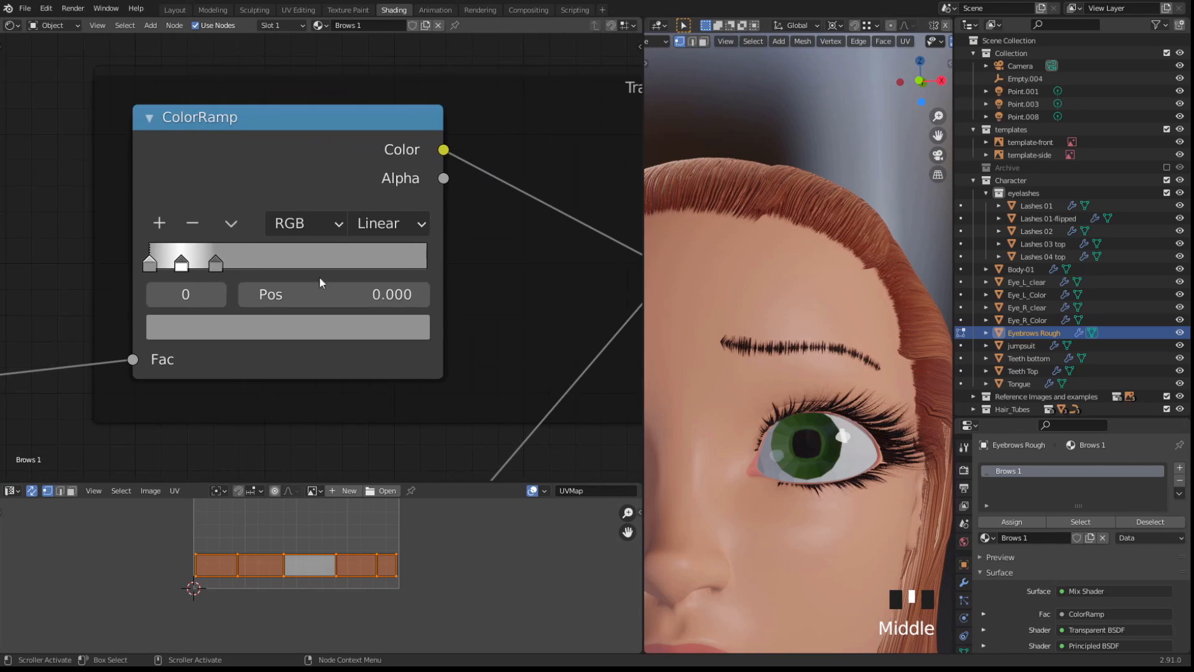
click(184, 270)
click(159, 222)
scroll(159, 223, up, 2)
click(143, 268)
click(236, 336)
click(282, 268)
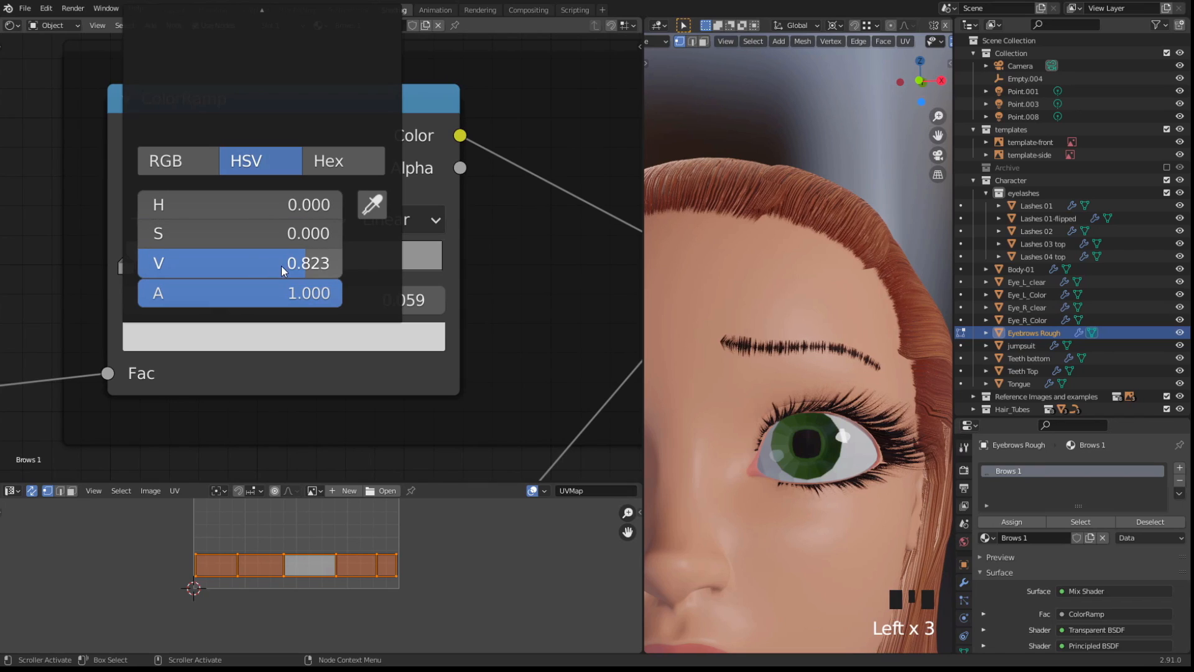
drag(281, 268, 324, 269)
Set the new white stop to 0.077, bring the other white stop beside it and set the first grey stop to 0.036
drag(145, 269, 179, 272)
drag(158, 272, 158, 276)
scroll(783, 348, up, 4)
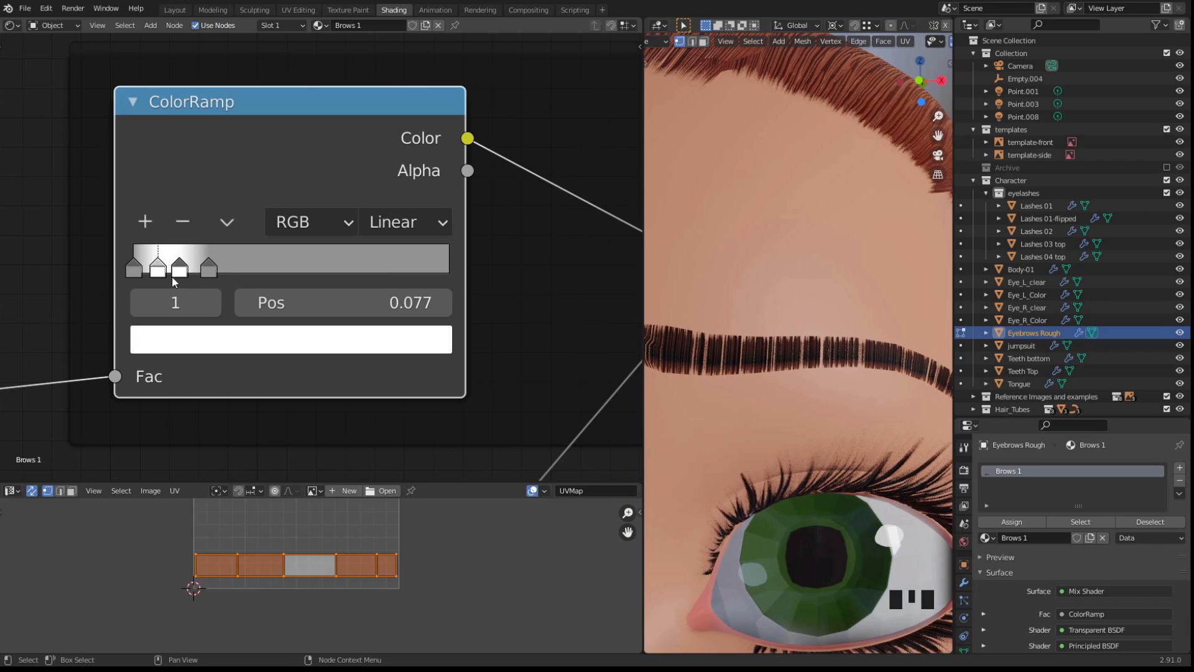
mouse_move(182, 274)
mouse_down()
mouse_move(168, 277)
mouse_move(222, 273)
mouse_move(137, 274)
mouse_up()
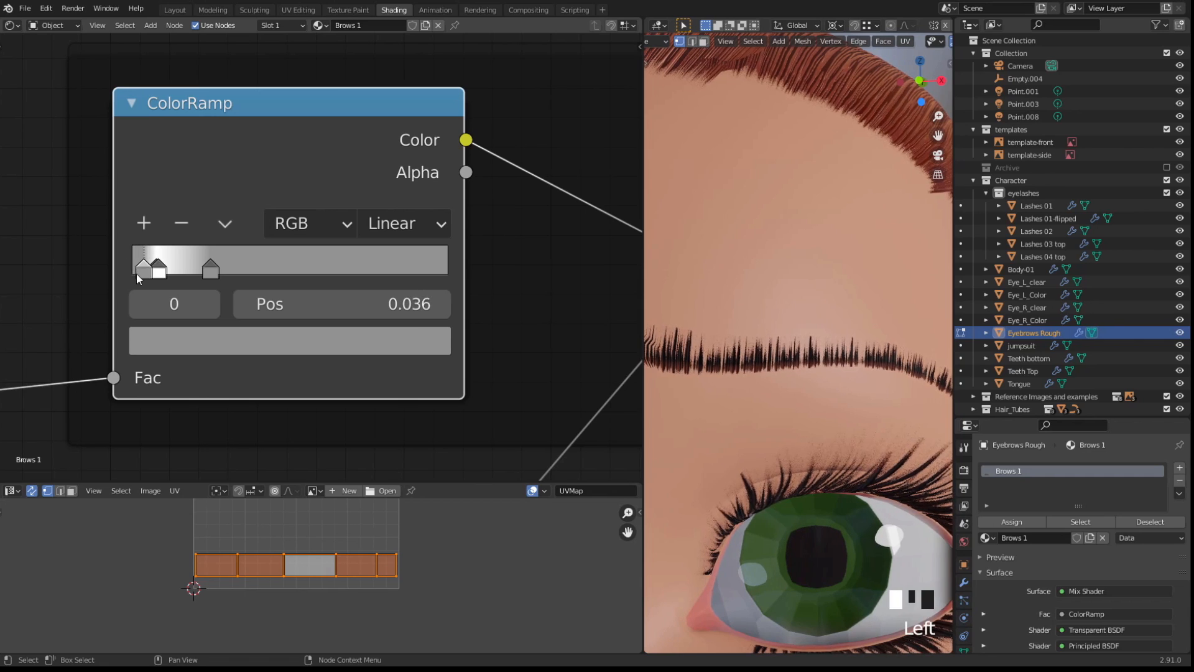
middle_drag(715, 298, 731, 314)
scroll(732, 315, down, 2)
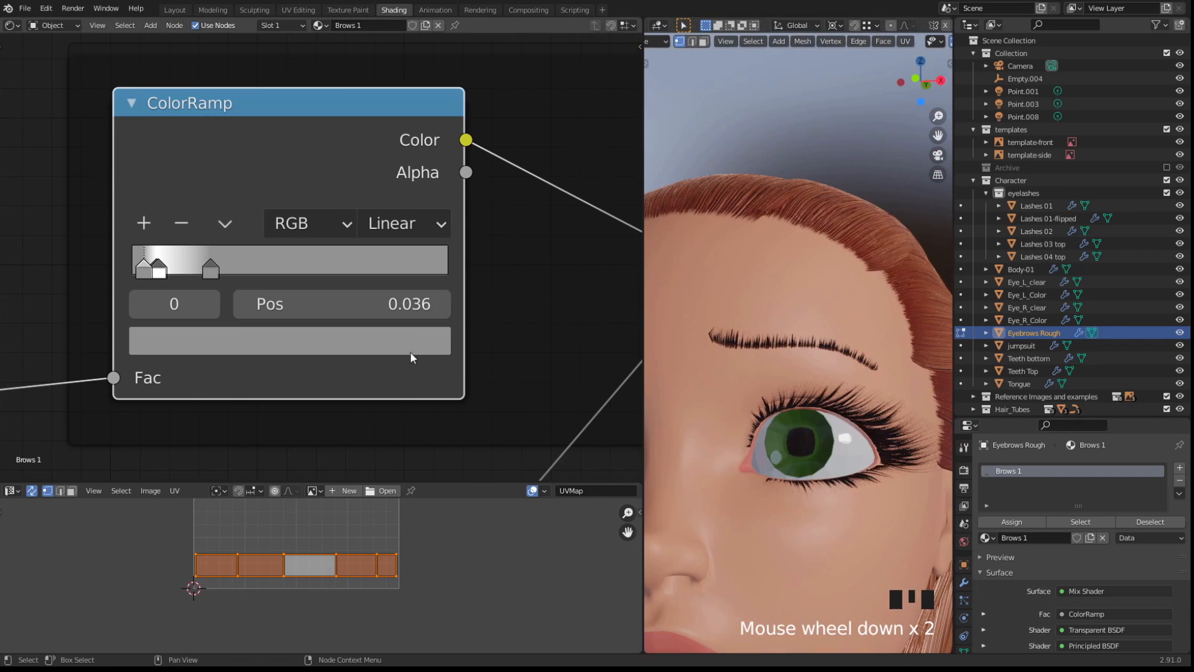
Increase the X scale of the Noise frame's Mapping node further to make the brow hairs finer
scroll(413, 355, down, 4)
middle_drag(322, 460, 401, 185)
middle_drag(743, 344, 757, 353)
middle_drag(489, 193, 441, 421)
scroll(349, 400, up, 7)
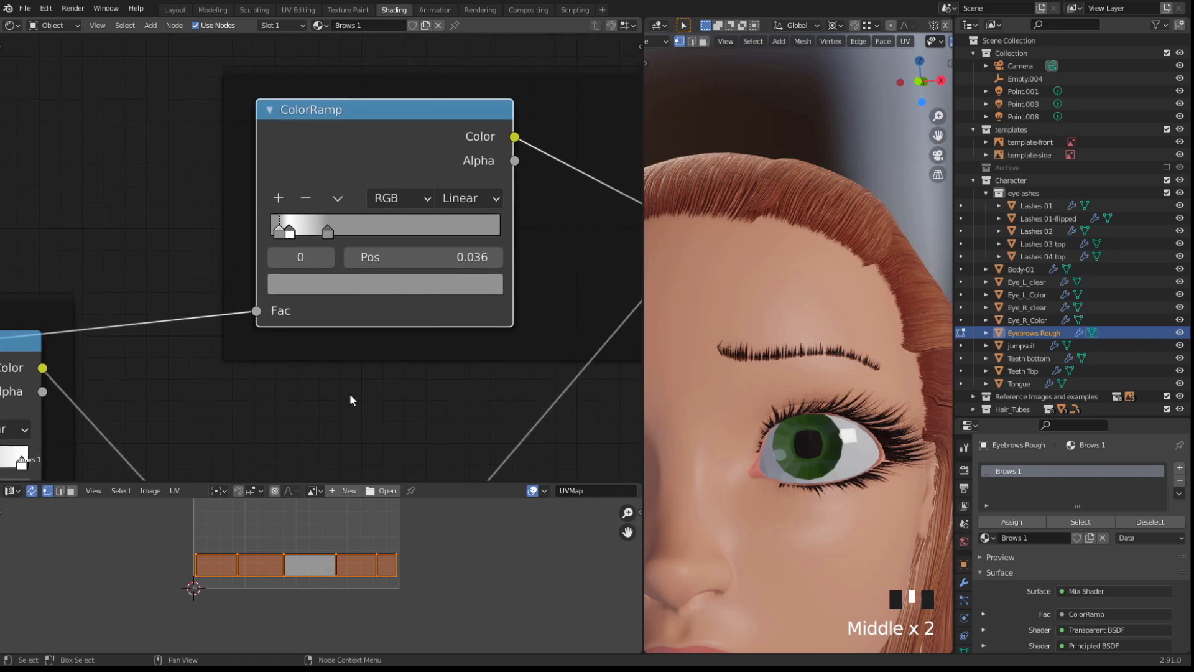
scroll(286, 354, down, 8)
middle_drag(187, 436, 318, 99)
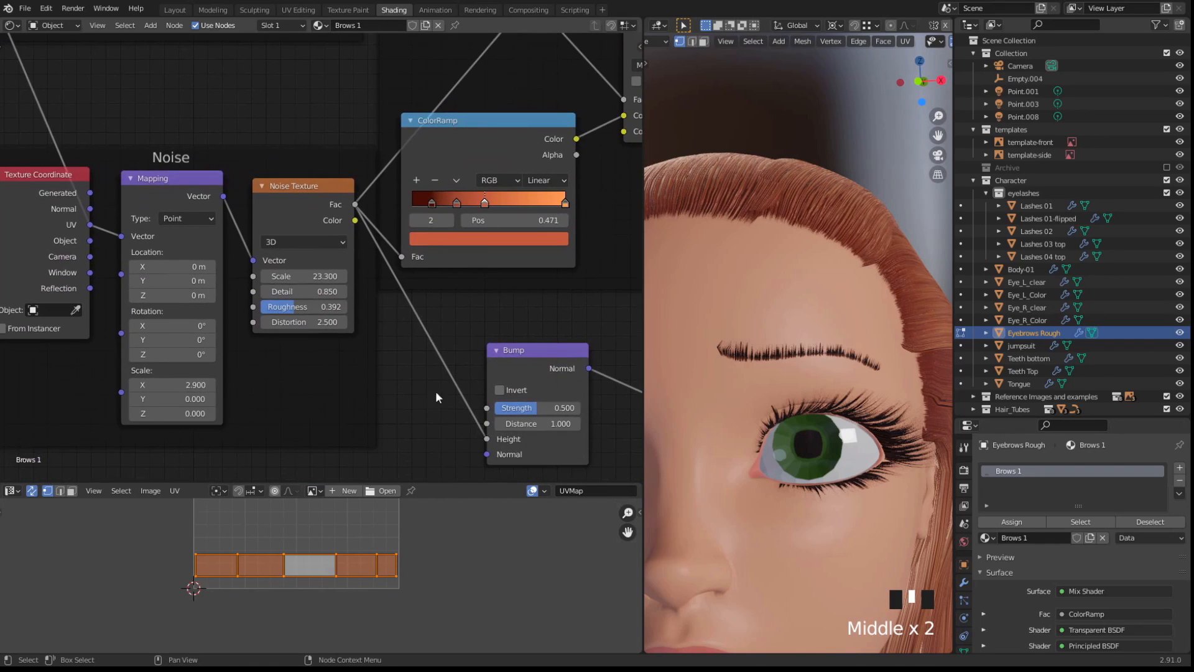
scroll(777, 286, up, 4)
drag(171, 385, 221, 385)
Set the second white stop of the first Transparency ColorRamp to 0.100 and open its colour
scroll(319, 169, down, 3)
middle_drag(319, 170, 176, 219)
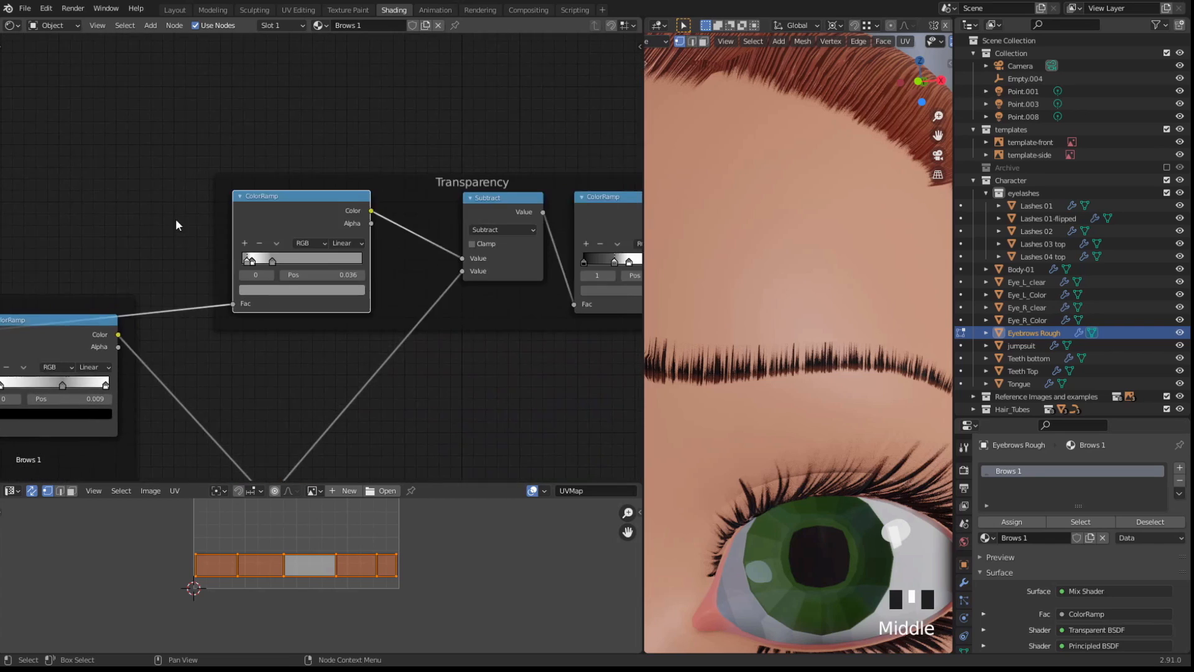
scroll(176, 249, up, 4)
click(184, 269)
drag(186, 271, 185, 272)
click(204, 322)
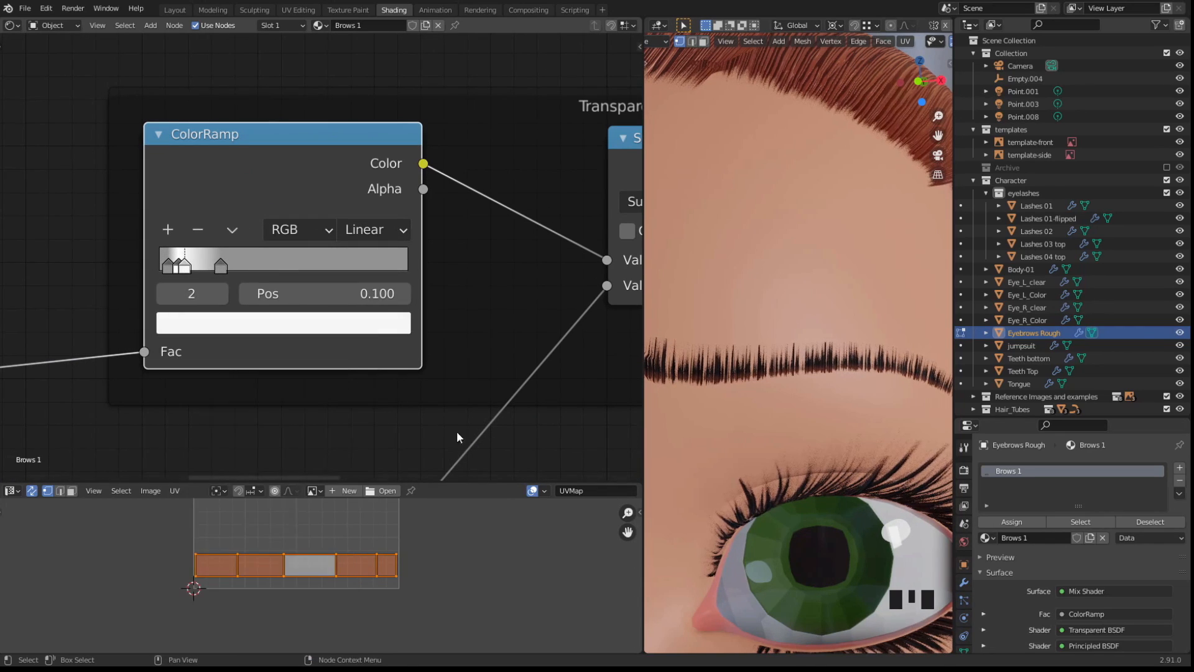
Set the grey stop of the second Transparency ColorRamp to 0.242 and shift its white stop slightly further from it
scroll(457, 431, down, 5)
middle_drag(599, 411, 291, 395)
scroll(324, 395, up, 1)
middle_drag(771, 373, 767, 366)
scroll(437, 400, up, 1)
middle_drag(437, 405, 423, 426)
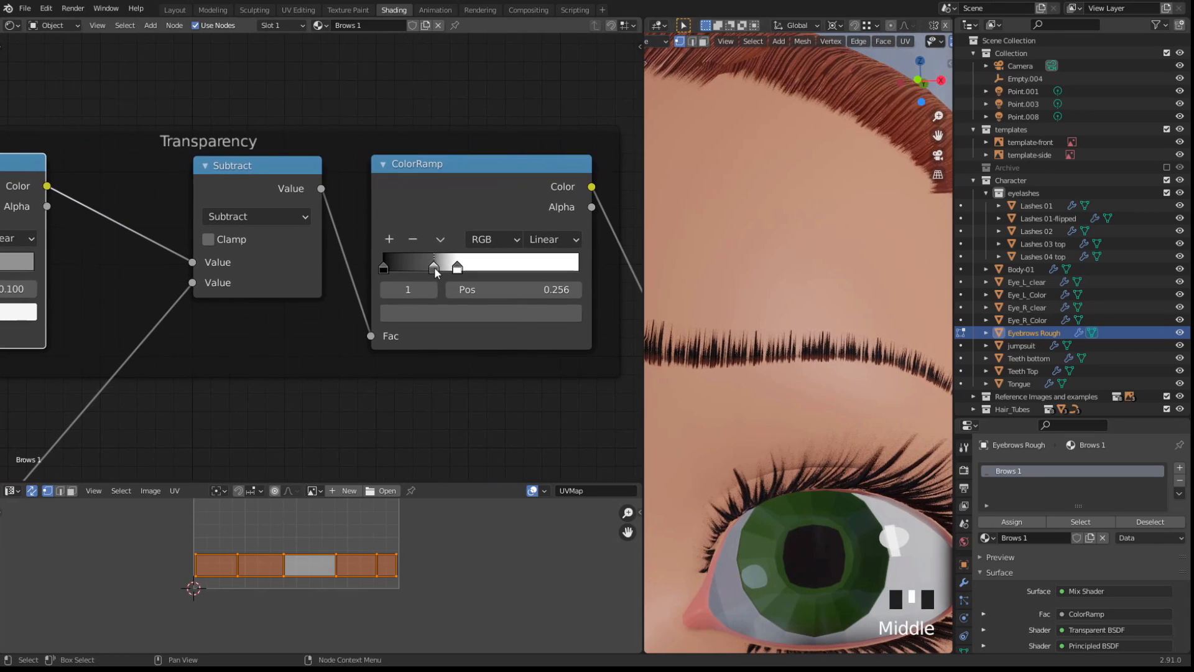
drag(433, 269, 429, 267)
mouse_move(457, 268)
mouse_down()
mouse_move(471, 268)
mouse_move(418, 272)
mouse_move(464, 269)
mouse_up()
drag(419, 268, 431, 269)
Leave Edit Mode, switch the viewport to rendered shading and limit the render to a region tightly around the eyebrow
scroll(747, 374, down, 1)
scroll(747, 374, down, 3)
middle_drag(747, 374, 760, 323)
scroll(727, 355, down, 2)
scroll(761, 322, up, 1)
scroll(760, 322, up, 2)
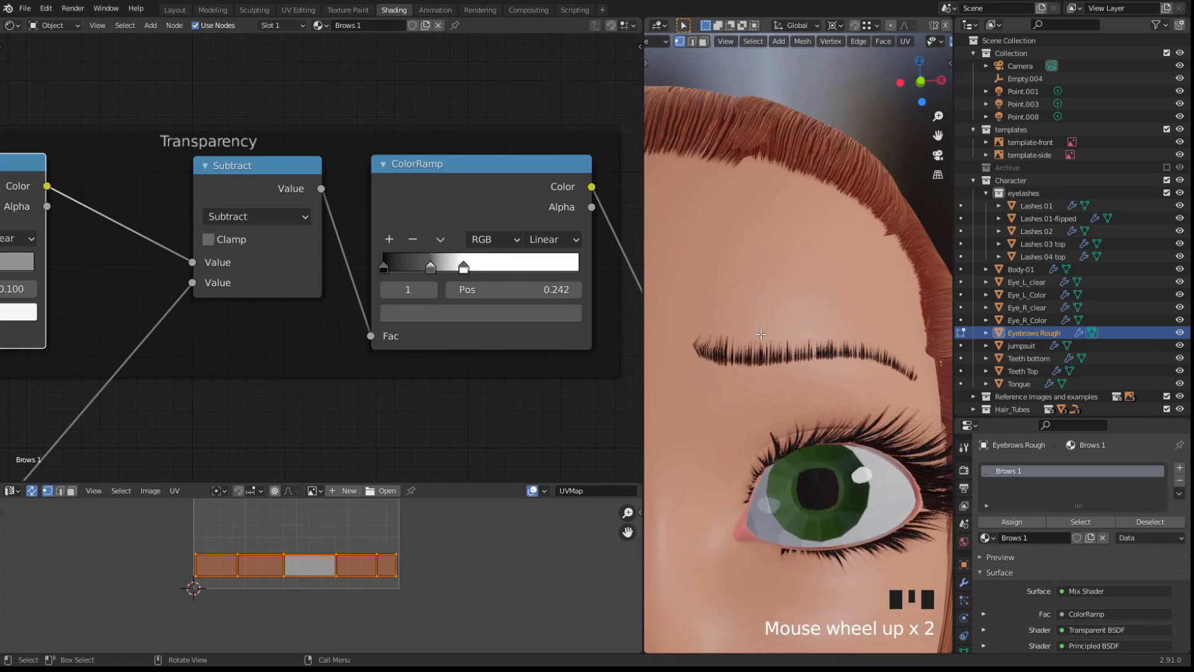
key(Tab)
click(929, 41)
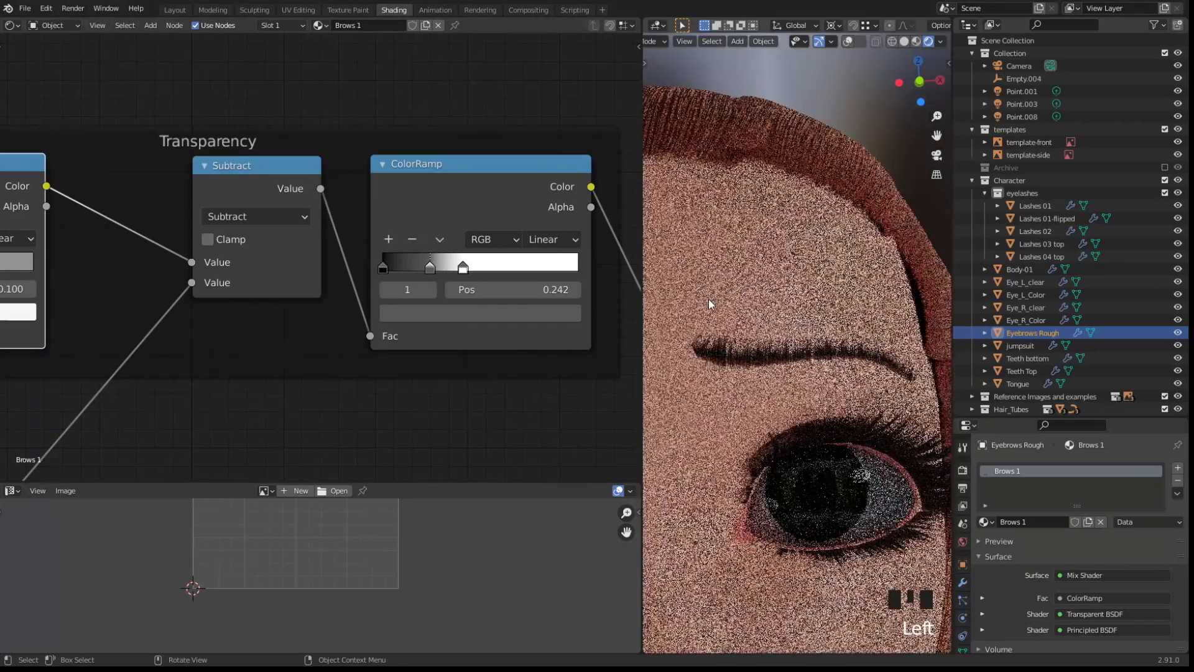
key(ctrl+b)
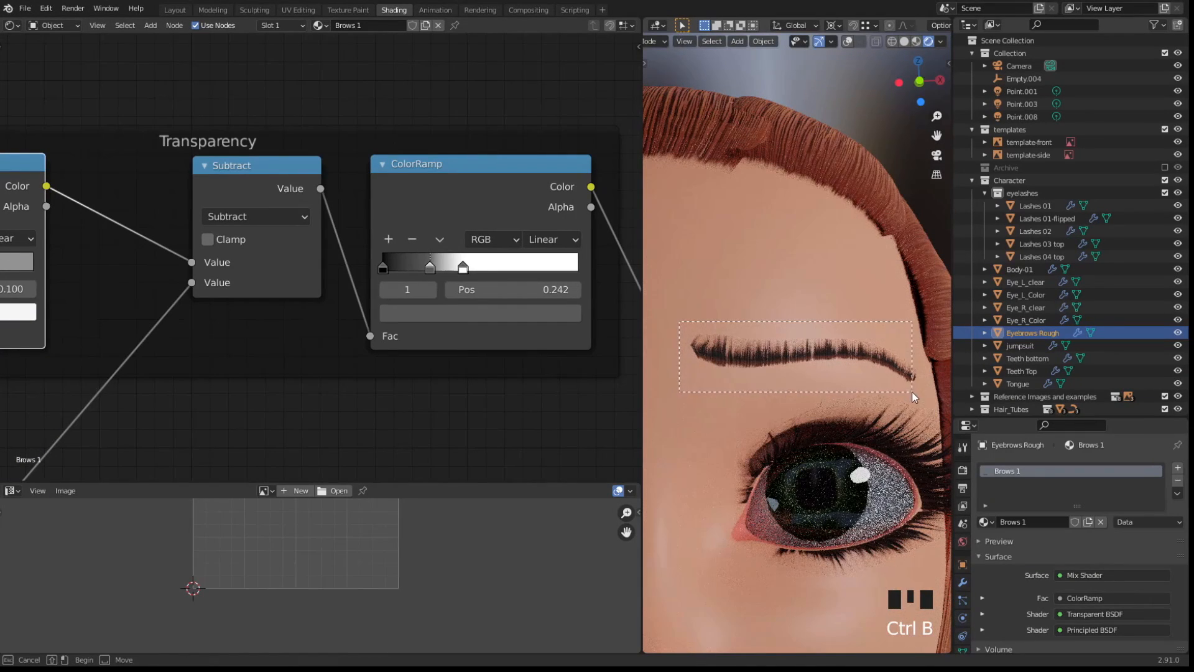
drag(914, 397, 920, 393)
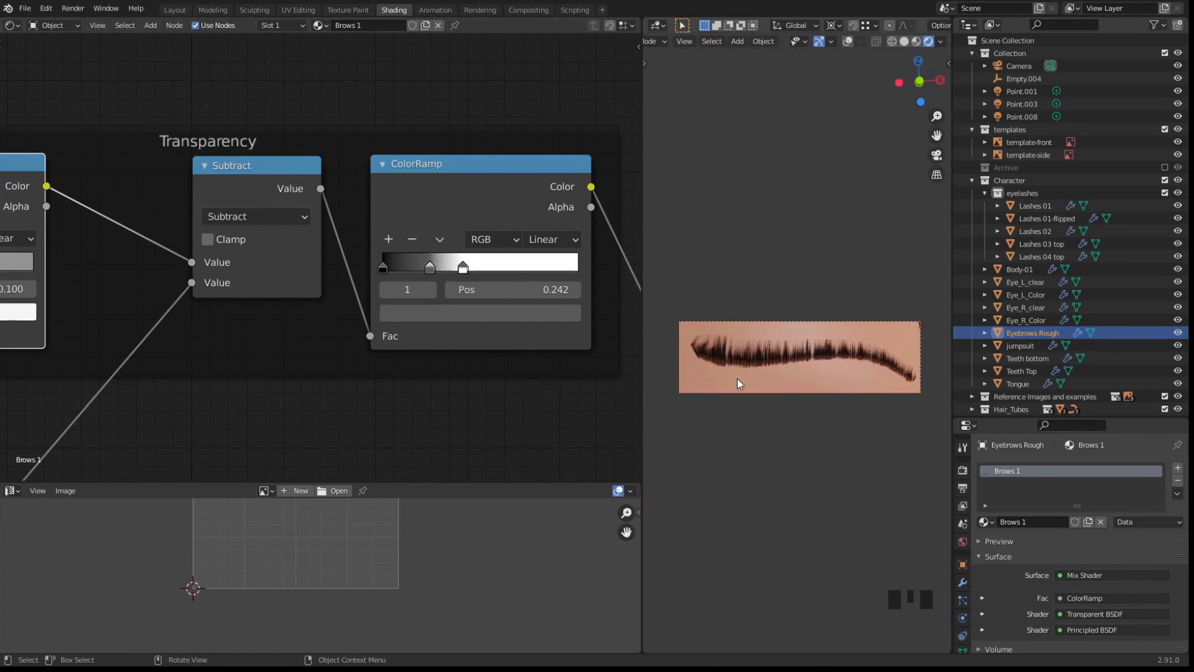
Brighten the middle stop of the second Transparency ColorRamp, try it at 0.065 and move it back toward the white stop
middle_drag(597, 410, 564, 408)
middle_drag(346, 429, 456, 413)
middle_drag(484, 273, 410, 293)
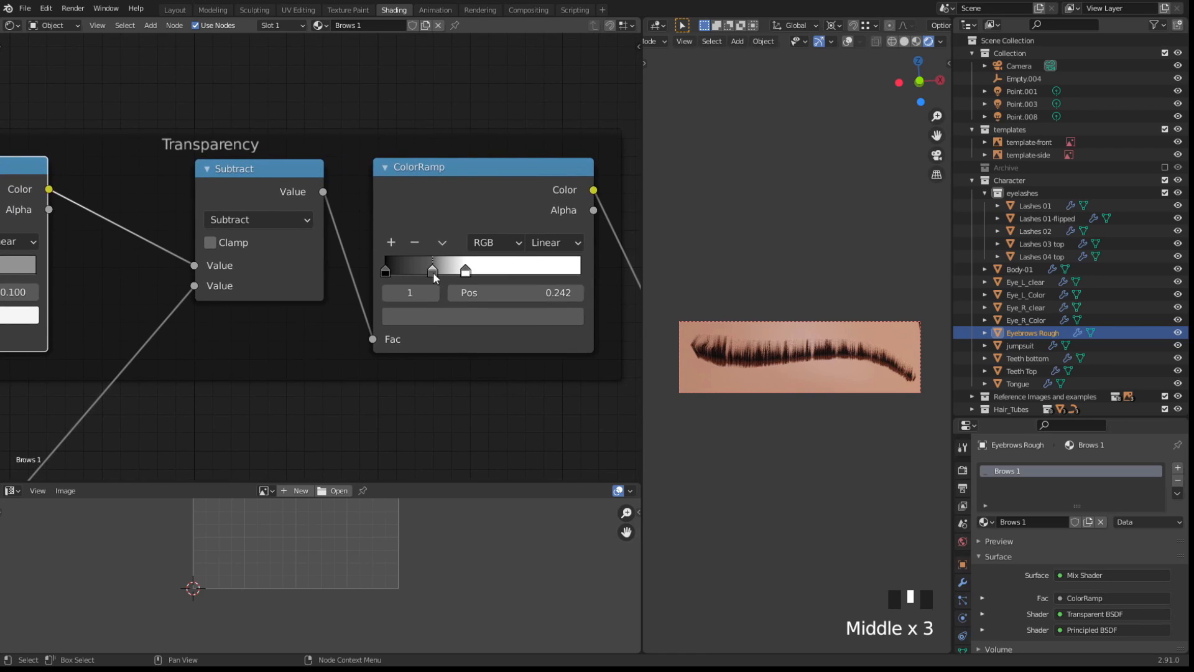
drag(387, 272, 450, 274)
click(434, 273)
click(434, 316)
drag(433, 274, 397, 272)
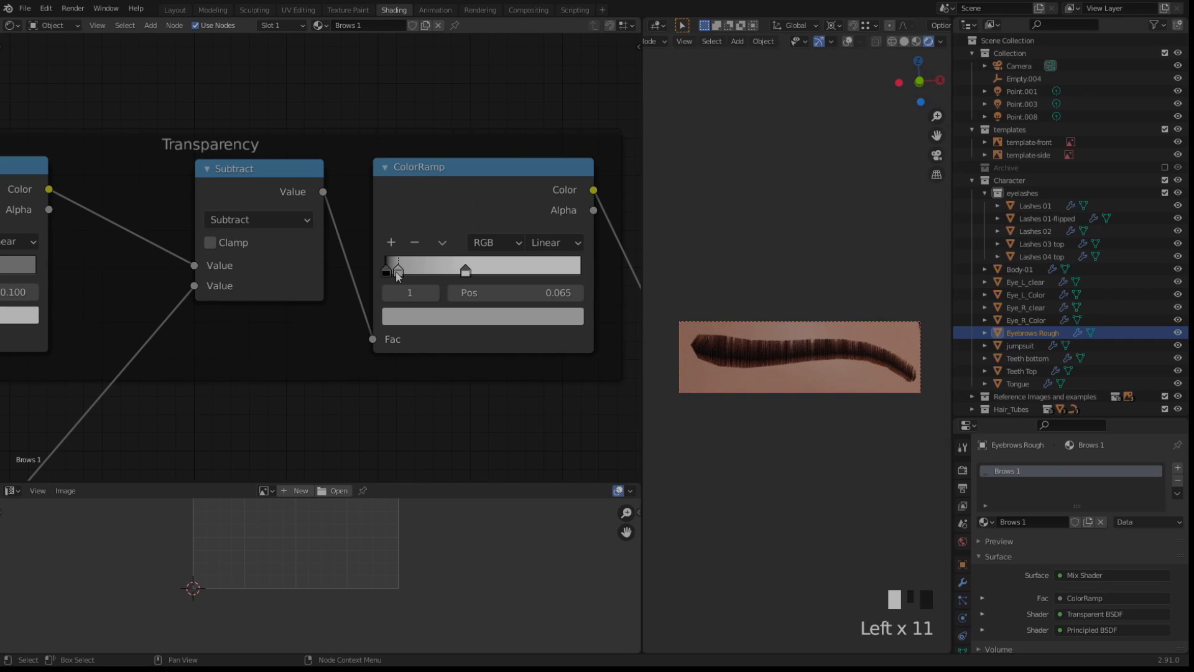
drag(399, 271, 429, 272)
drag(439, 273, 438, 273)
Check and retouch the grey and white stops of the first Transparency ColorRamp, including the colour of the 0.077 stop
middle_drag(214, 426, 541, 410)
middle_drag(180, 270, 222, 306)
scroll(395, 314, up, 6)
click(420, 300)
click(275, 336)
drag(349, 270, 358, 265)
click(202, 272)
click(203, 272)
click(384, 340)
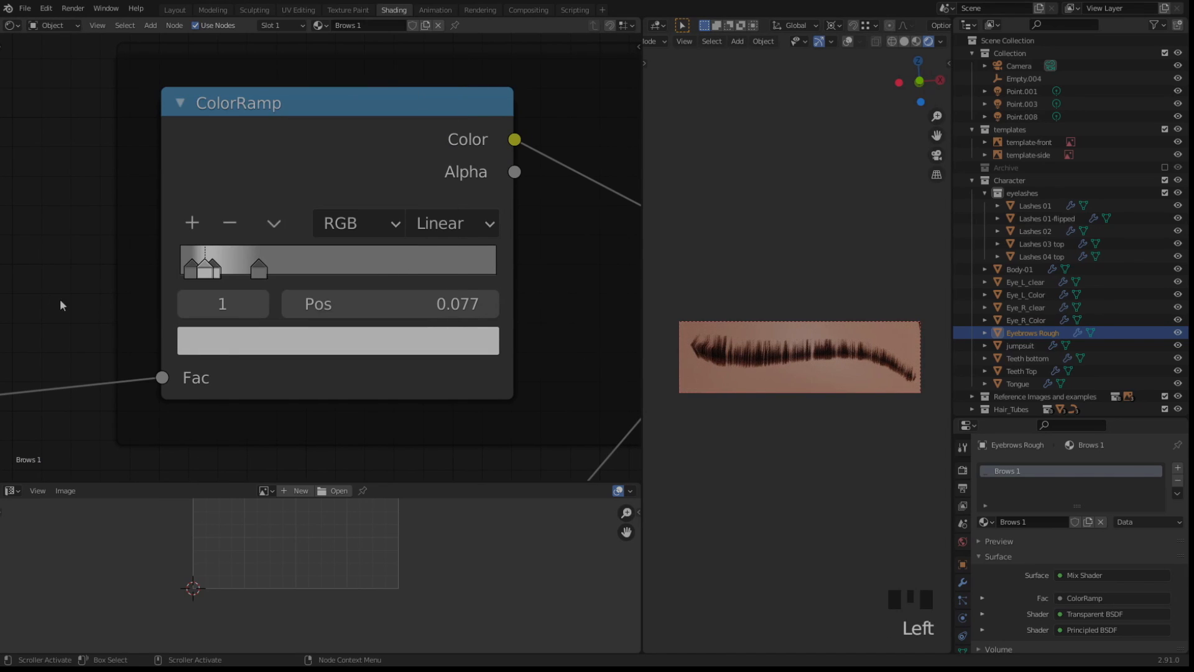
Set the Distortion of the Noise Texture in the Noise frame to 5.800
scroll(445, 391, down, 11)
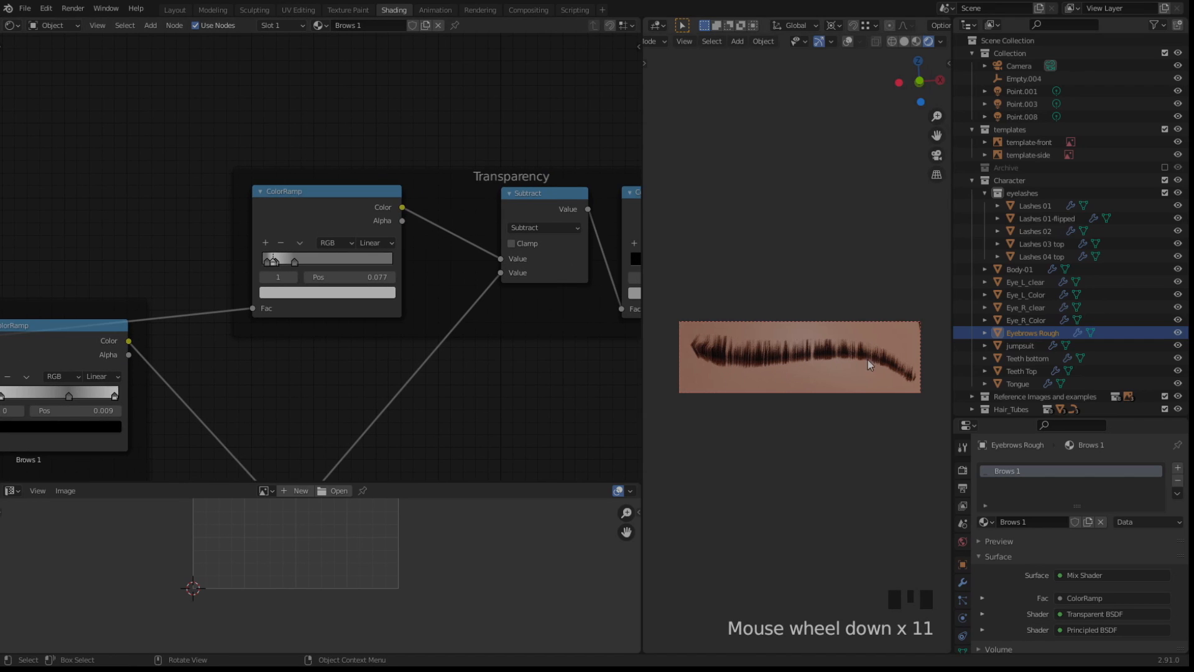
middle_drag(515, 414, 551, 260)
middle_drag(120, 448, 257, 193)
scroll(384, 413, up, 2)
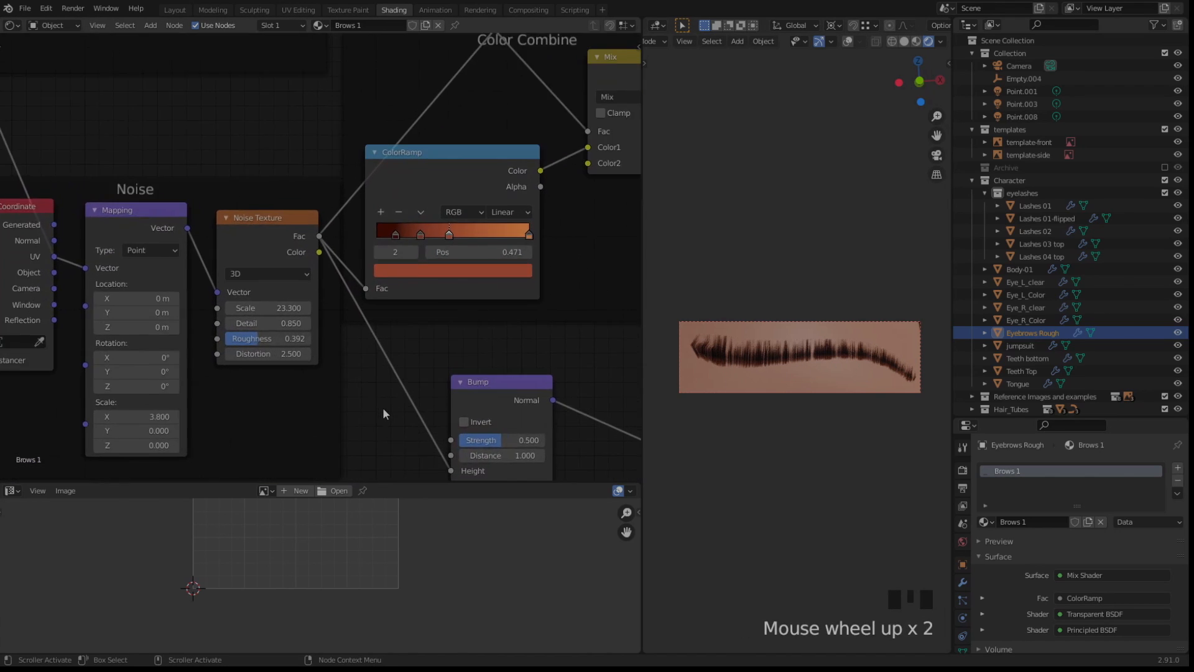
middle_drag(385, 414, 440, 386)
scroll(440, 386, up, 2)
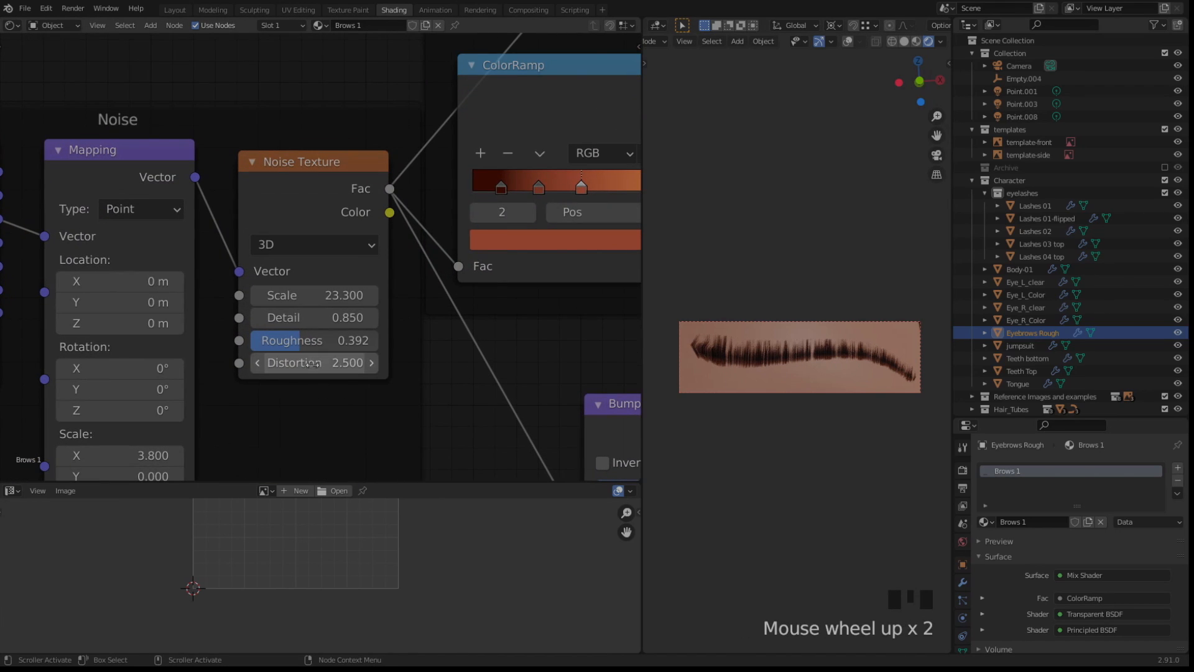
drag(311, 364, 325, 400)
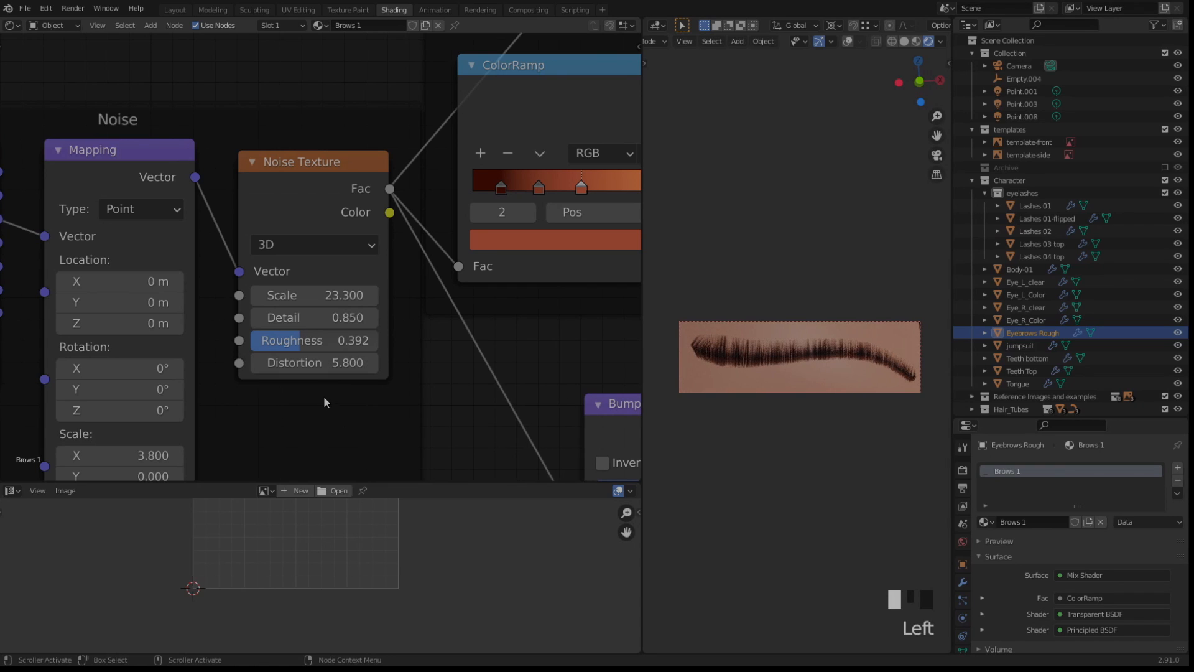
Restart the rendered preview and clear the render region so the whole viewport renders again
click(916, 42)
click(928, 42)
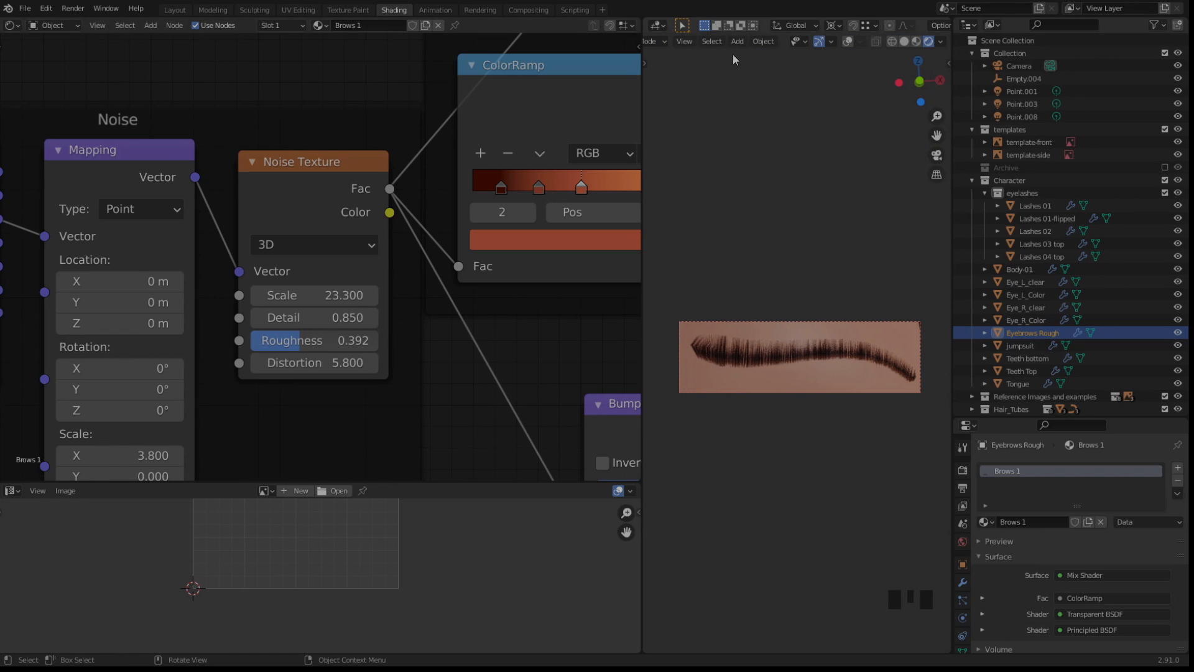
click(684, 41)
mouse_move(746, 248)
click(864, 248)
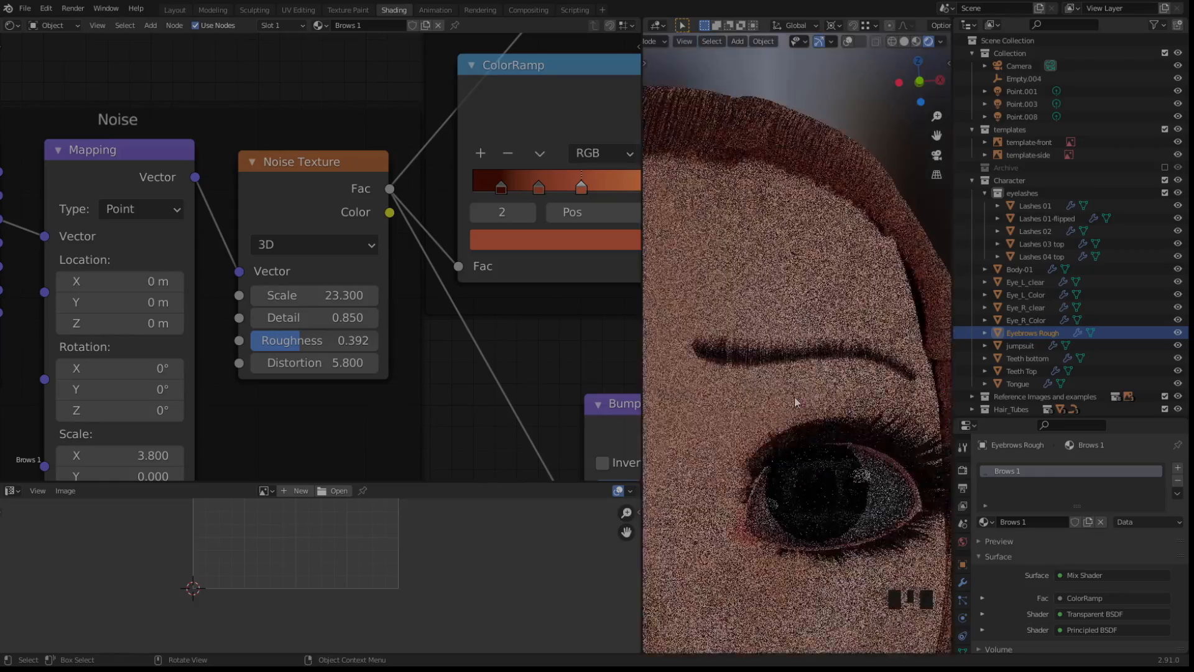
Examine the rendered brow hairs up close and from further away
scroll(796, 402, up, 5)
middle_drag(796, 403, 877, 367)
scroll(877, 367, down, 3)
key(Tab)
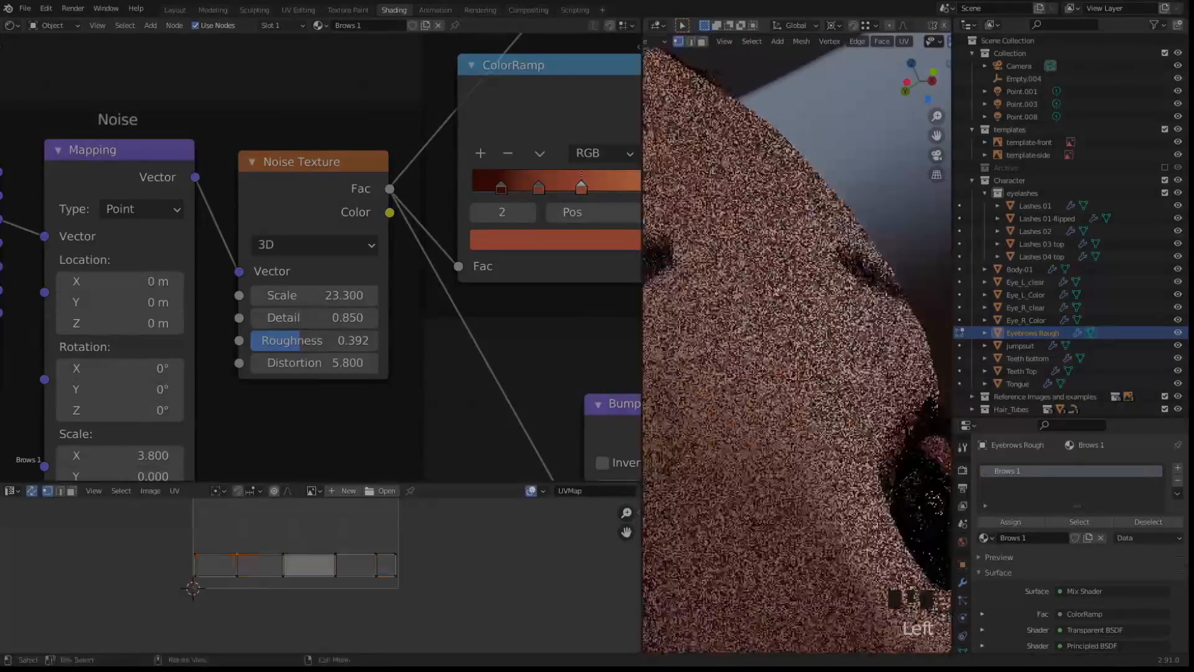
key(KP_Decimal)
key(Tab)
scroll(796, 435, down, 5)
middle_drag(802, 448, 759, 541)
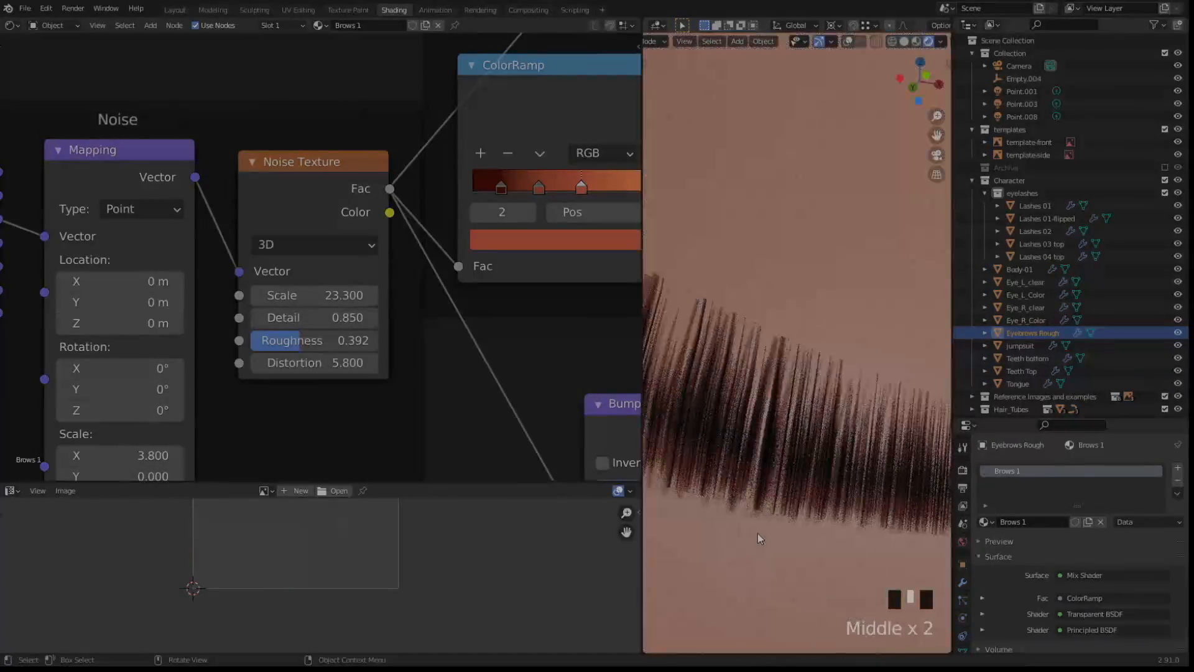
scroll(760, 539, up, 7)
scroll(760, 539, down, 14)
scroll(754, 263, down, 3)
middle_drag(754, 263, 767, 367)
Switch to the Modeling workspace with overlays shown, leave Edit Mode and view the character from the front
key(shift+alt+z)
middle_drag(838, 203, 818, 211)
click(811, 180)
key(n)
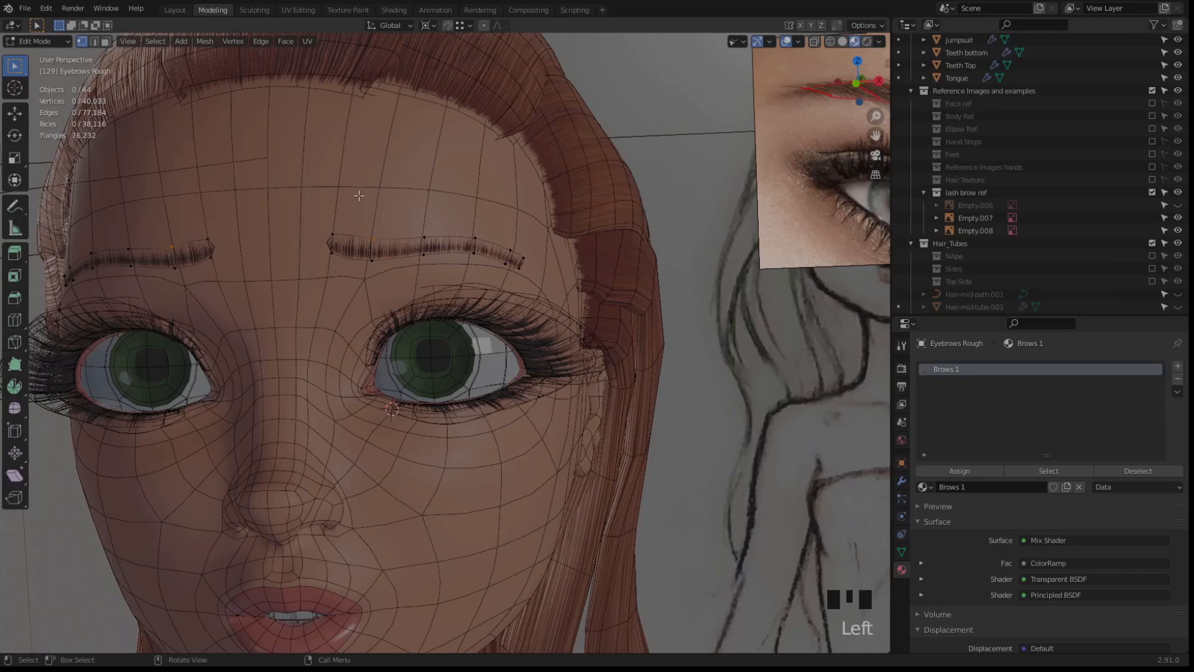
key(Tab)
middle_drag(360, 207, 375, 214)
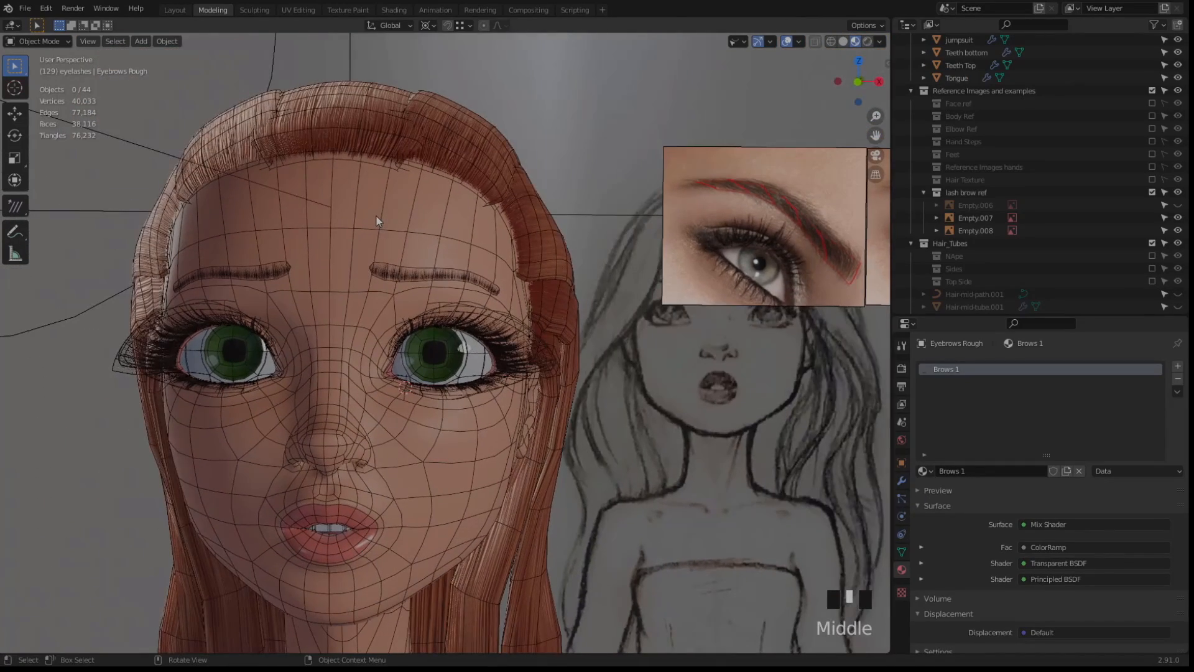
key(KP_3)
key(KP_1)
scroll(500, 218, down, 3)
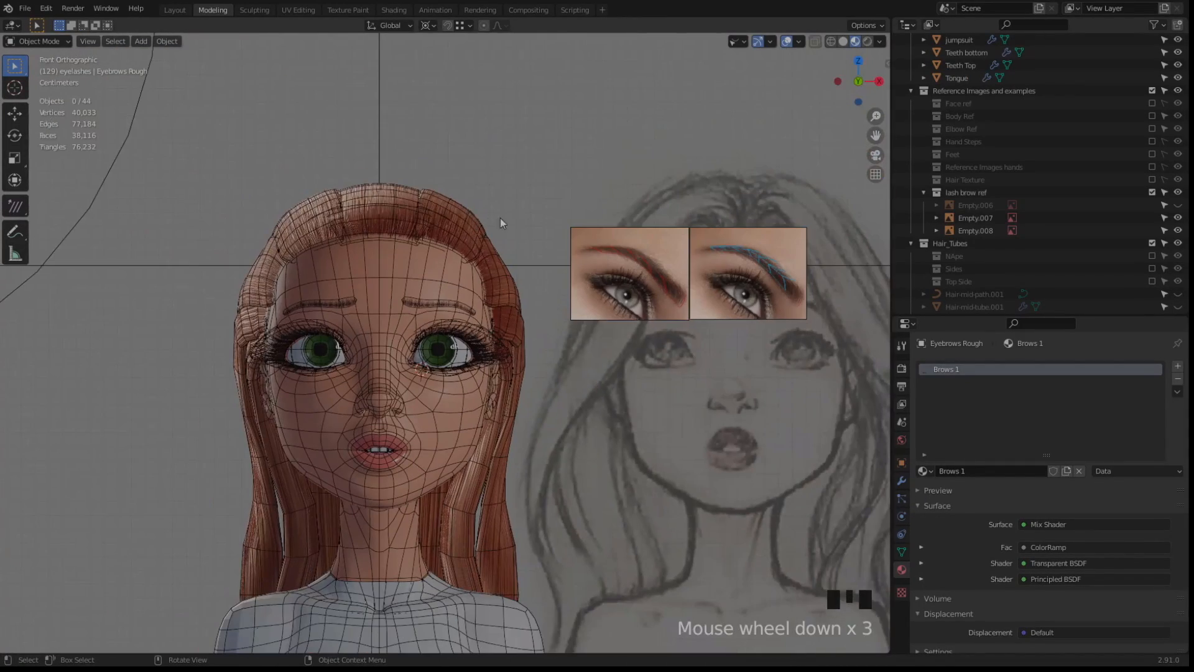
Move both eyebrow reference images up about 0.032 m and rotate them together 180° about the Z axis
click(591, 228)
shift+click(723, 236)
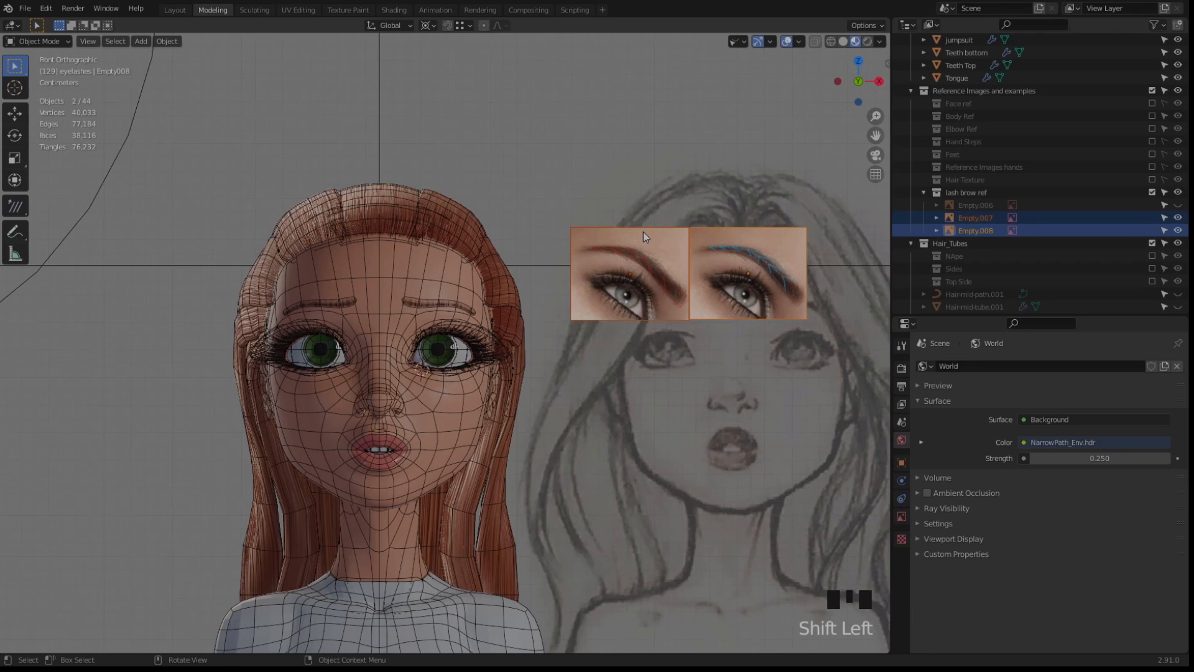
key(g)
click(639, 186)
click(428, 25)
click(433, 40)
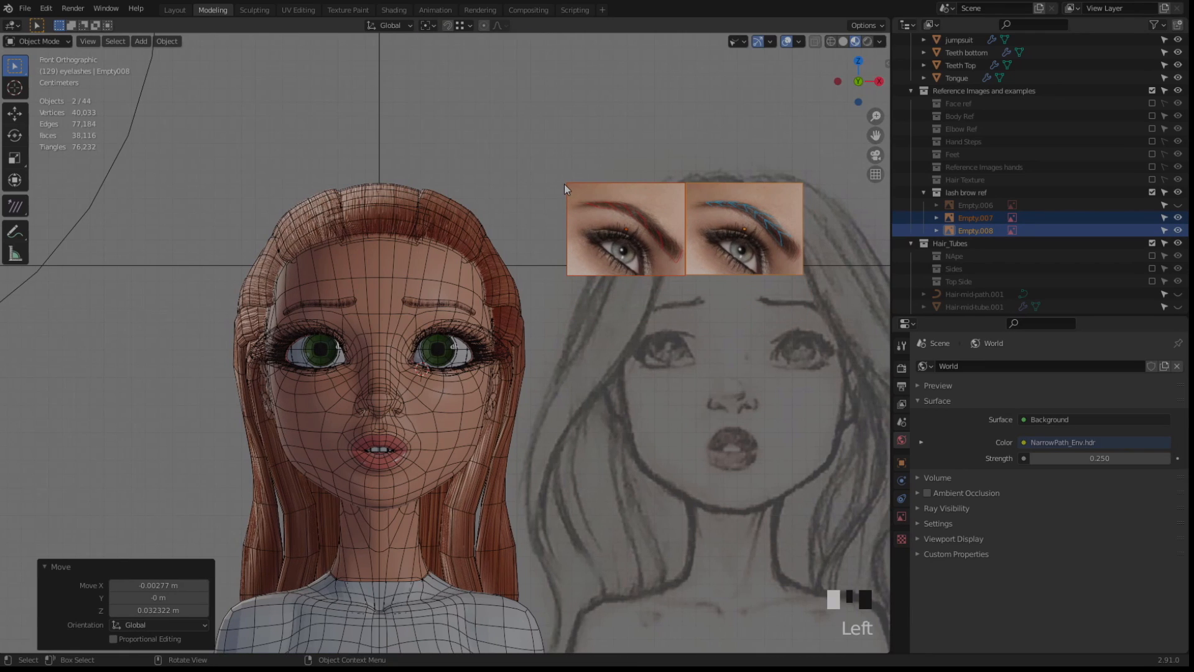
text(rz180)
key(Return)
click(420, 303)
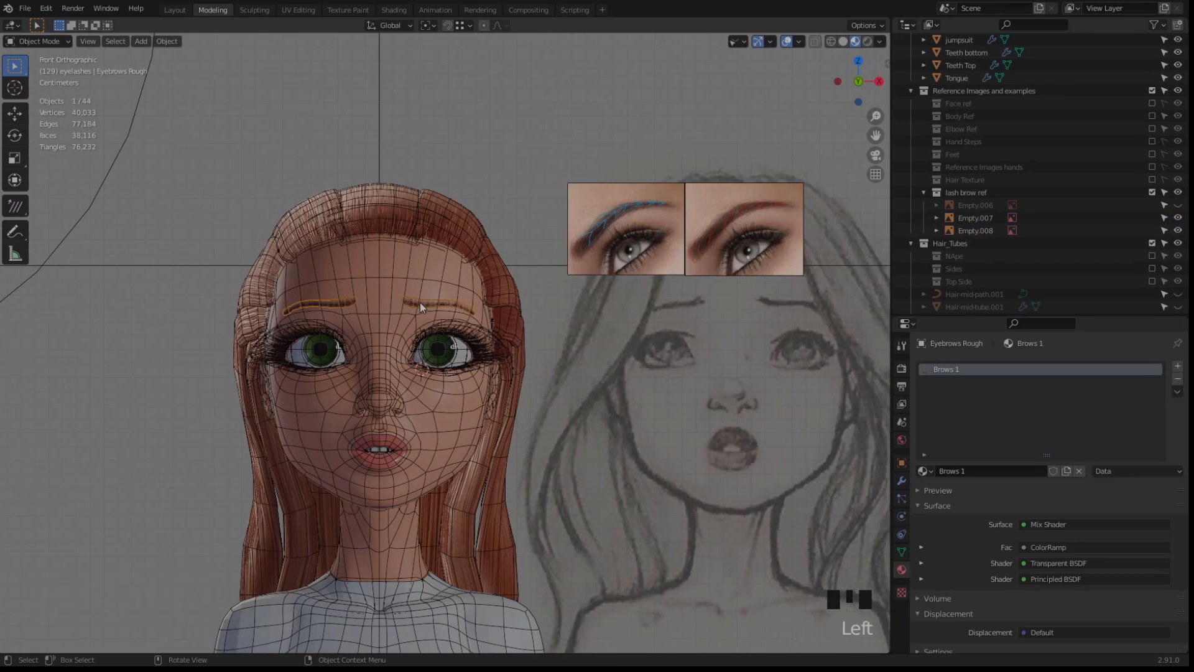
key(Tab)
scroll(448, 325, up, 3)
shift+middle_drag(448, 325, 384, 328)
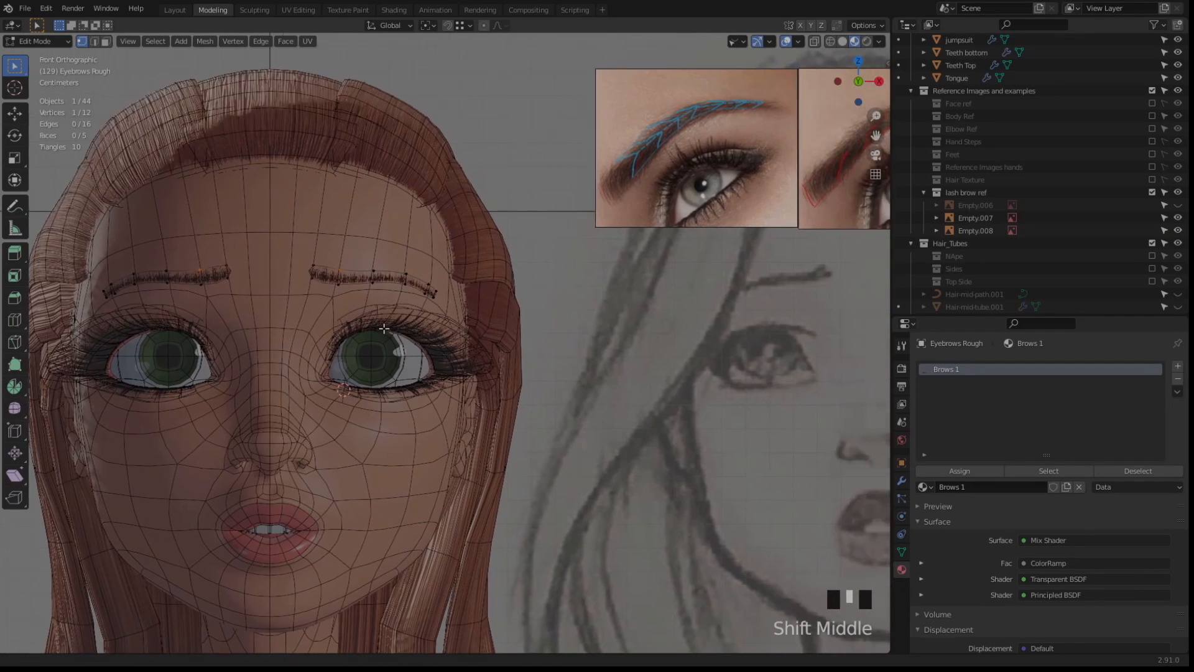
scroll(384, 328, down, 2)
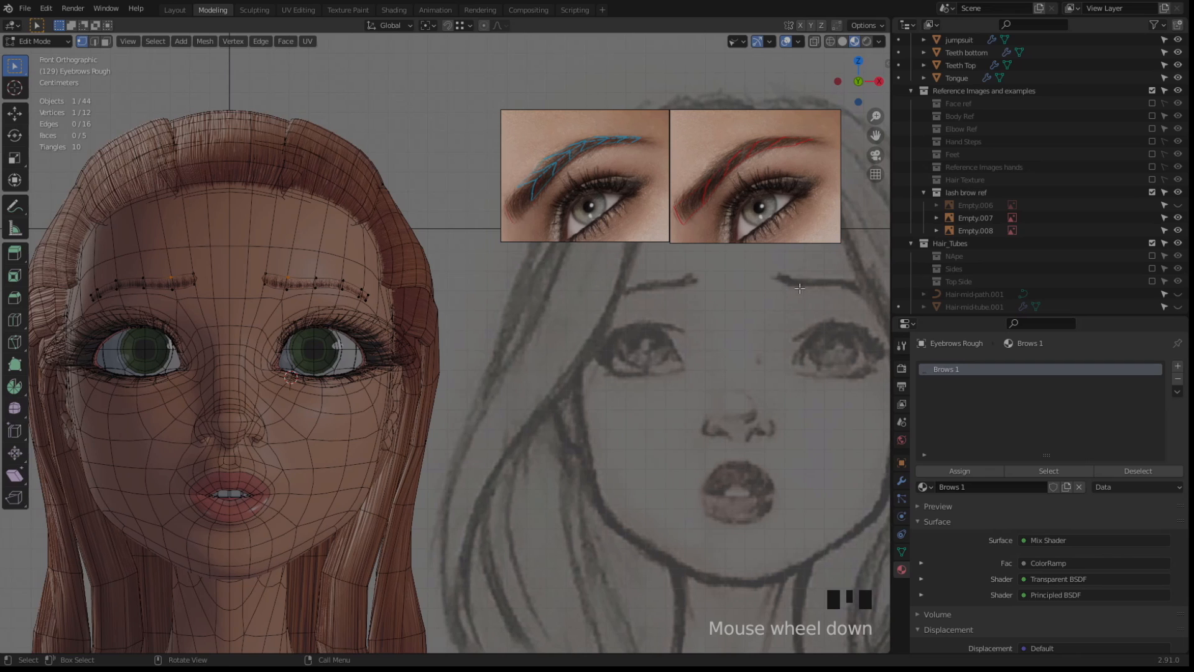
shift+middle_drag(855, 289, 808, 288)
key(Tab)
Rotate both eyebrow references until their eyes are level, the red-marked one by 35.7°, and move that one about 0.019 m along X
click(457, 135)
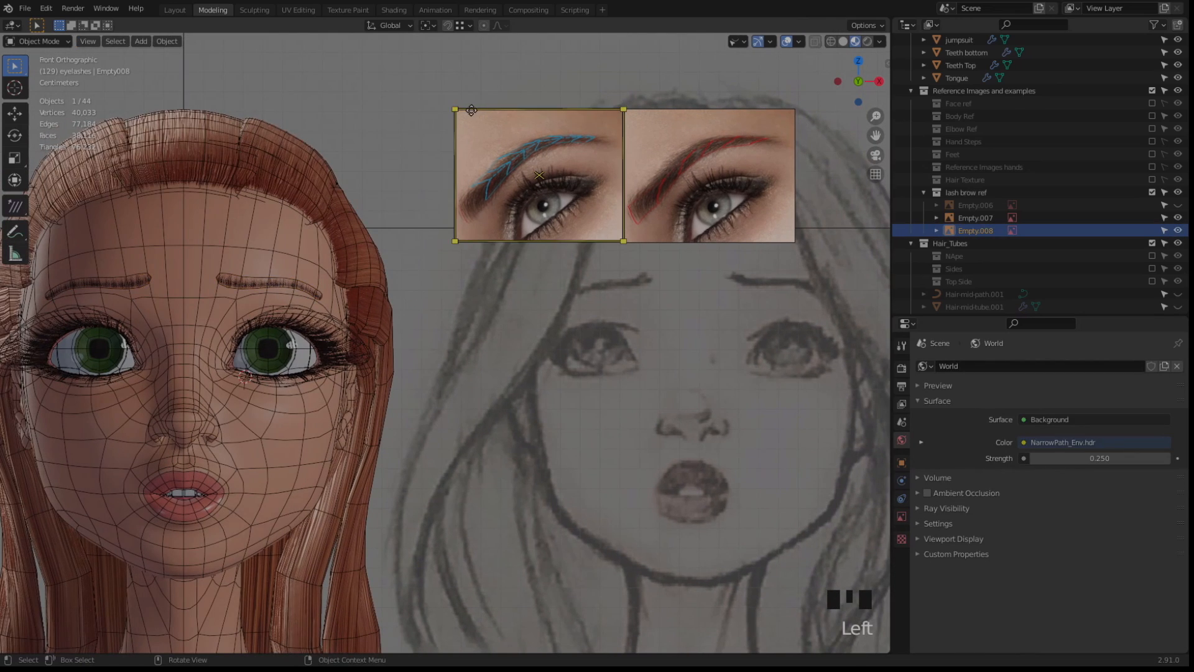
key(r)
click(491, 87)
click(715, 159)
key(r)
click(720, 154)
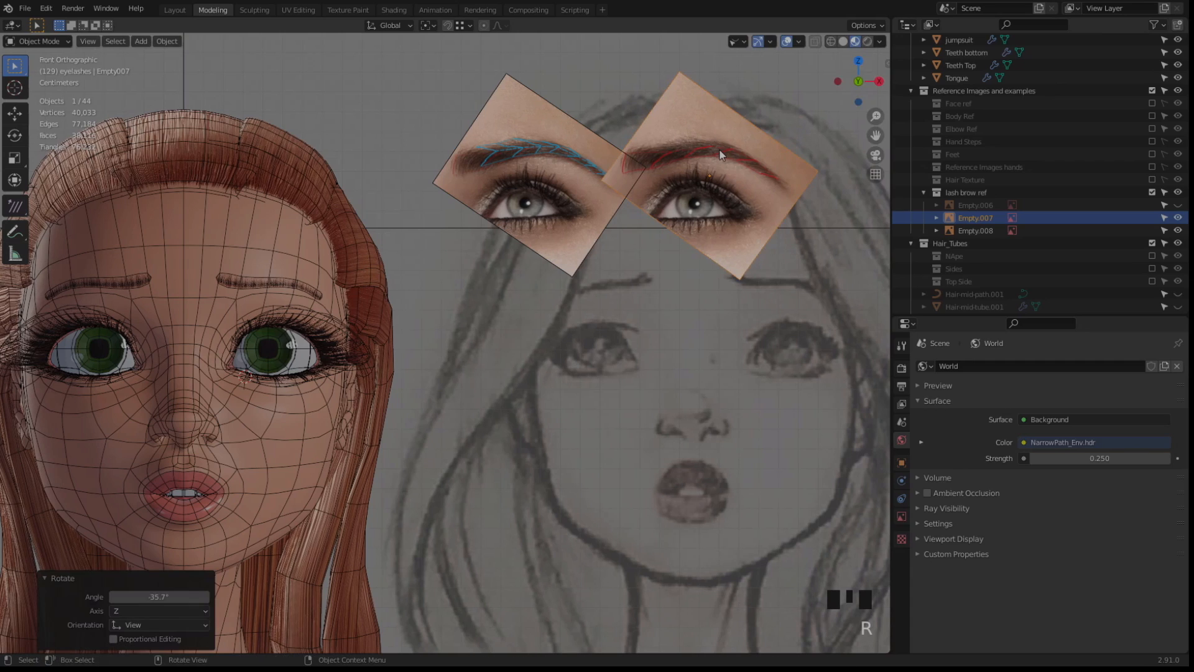
key(g)
click(757, 151)
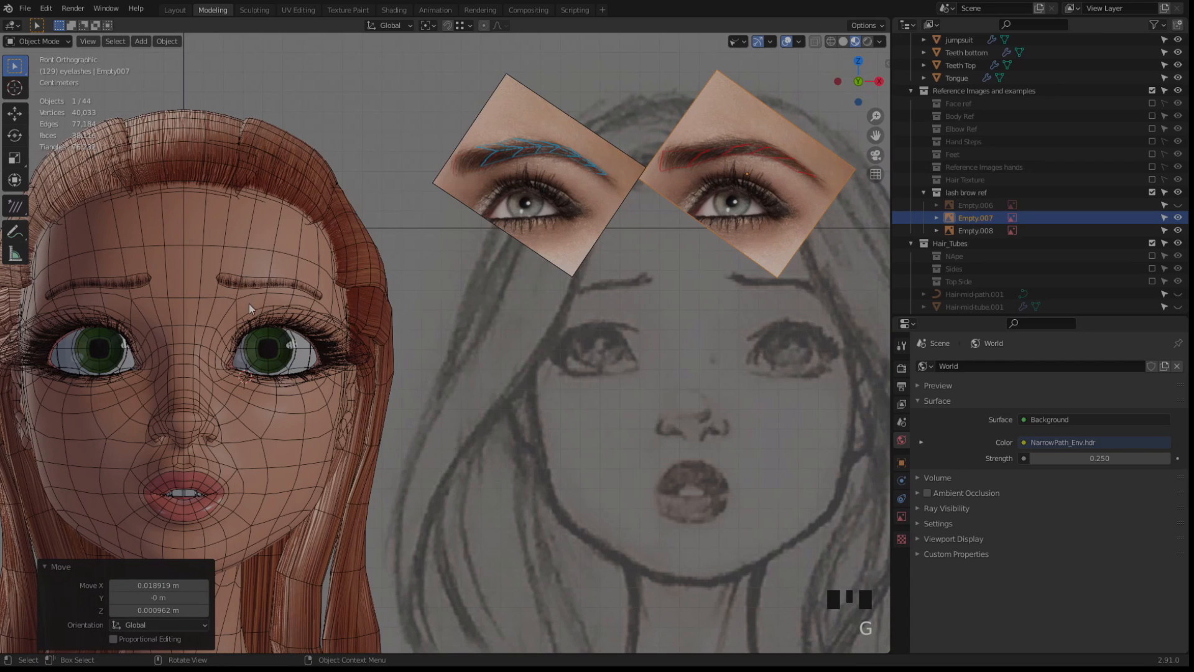
Edit the Eyebrows Rough mesh and lower its inner end face nearest the nose by about 0.0048 m
click(245, 281)
key(Tab)
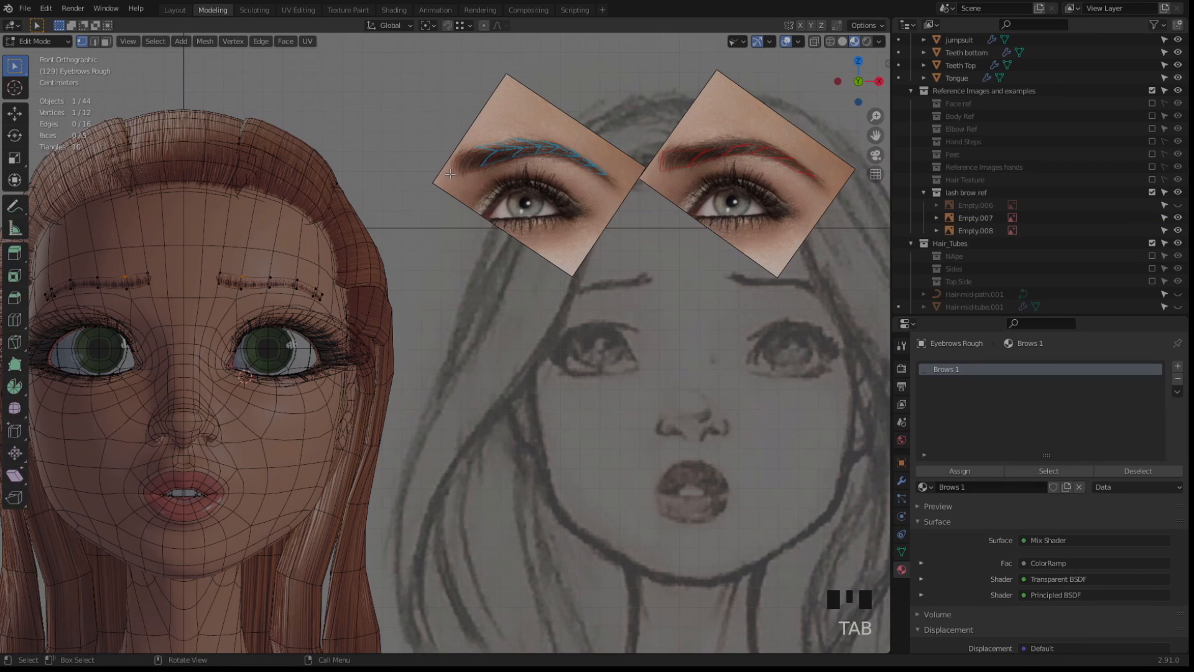
scroll(579, 158, up, 2)
click(171, 293)
key(g)
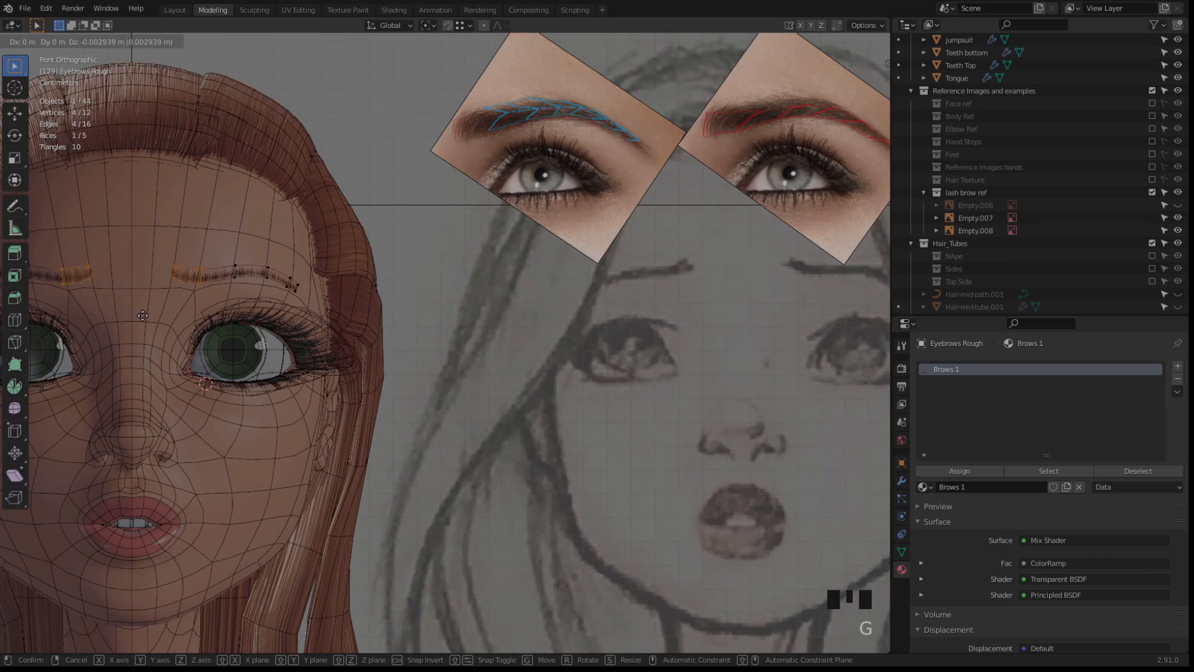
click(142, 319)
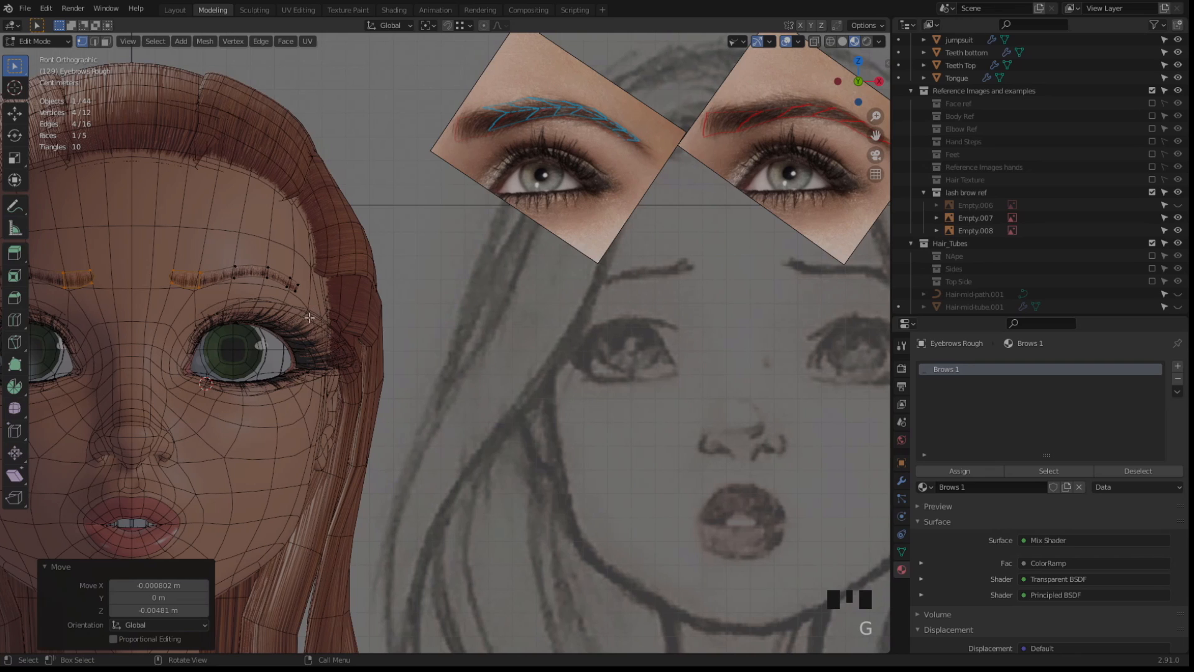
Extend the brow's outer tip edge by about 0.0057 m in X, 0.0040 m in Y and -0.0035 m in Z
middle_drag(307, 322, 258, 323)
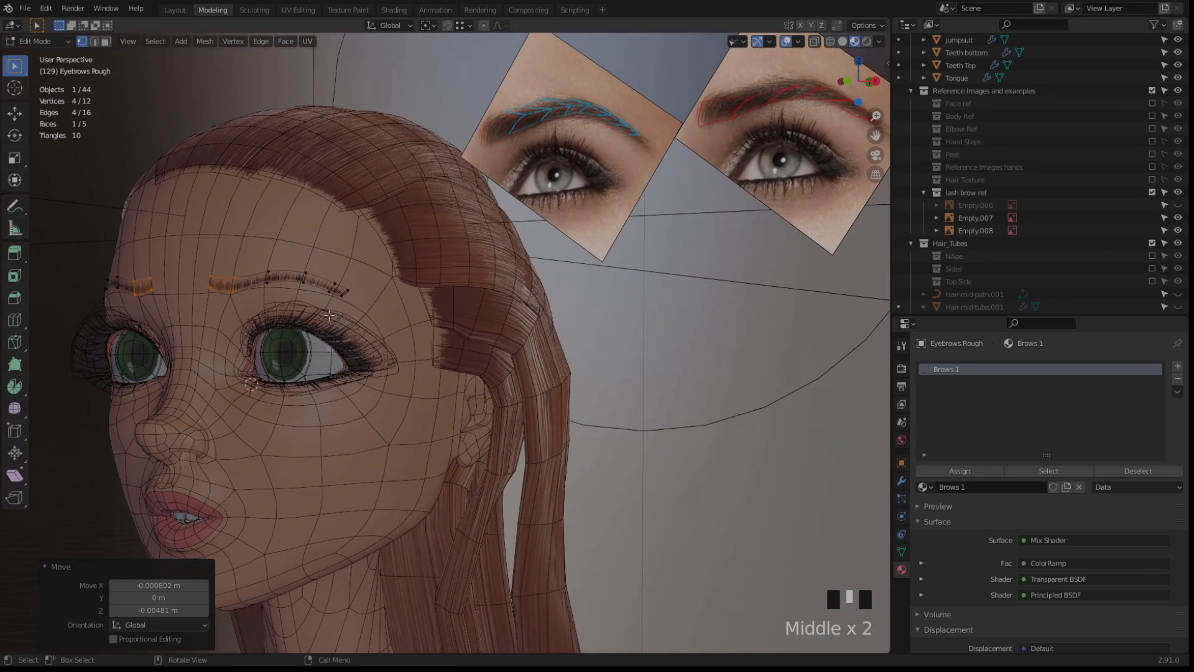
drag(372, 327, 293, 265)
scroll(334, 318, up, 2)
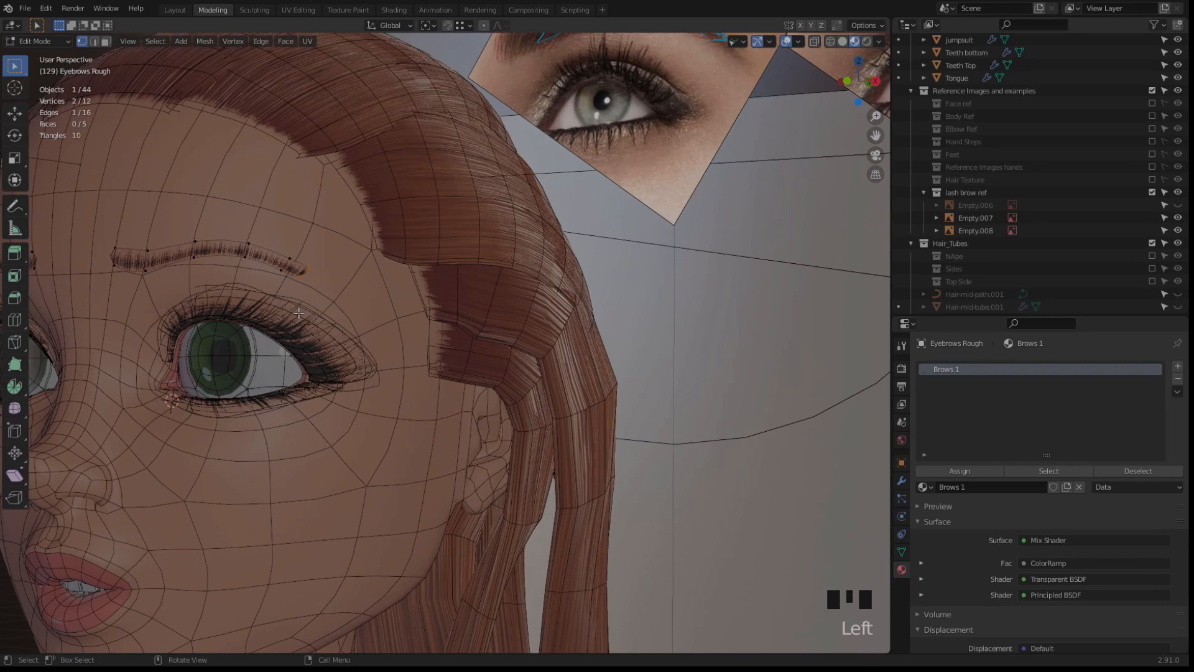
key(g)
click(320, 323)
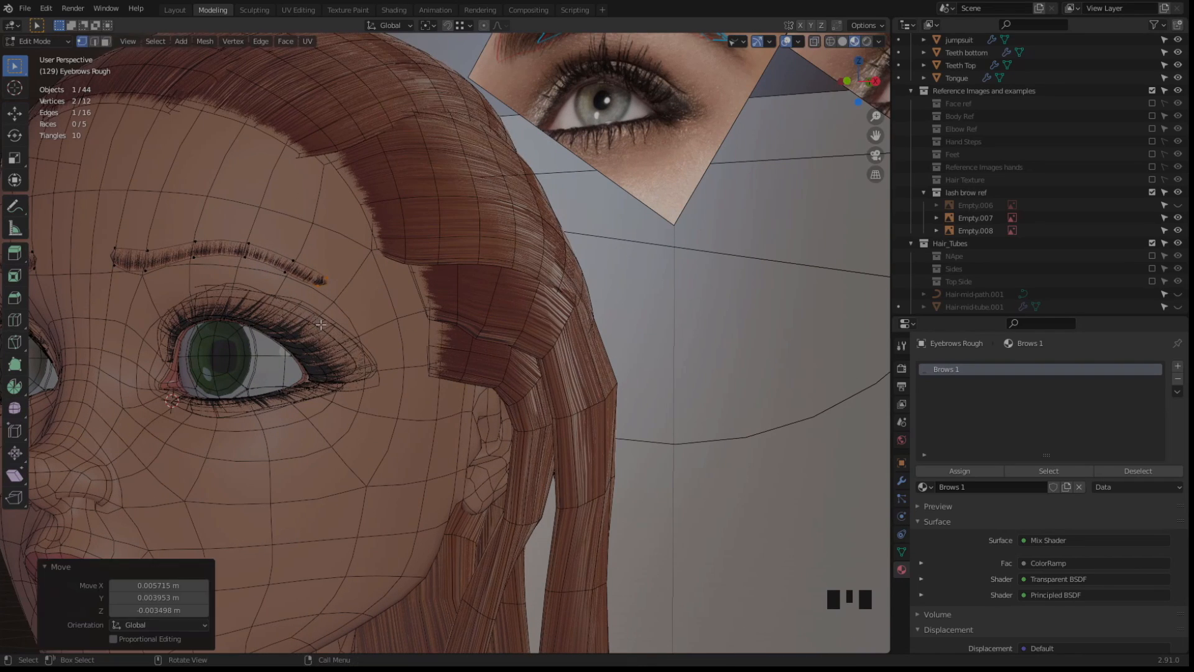
Shift the second brow edge from the outer tip about 0.0025 m in X and -0.0011 m in Z, and the third about 0.0012 m in X
middle_drag(320, 324, 282, 339)
drag(270, 247, 293, 313)
key(g)
click(290, 313)
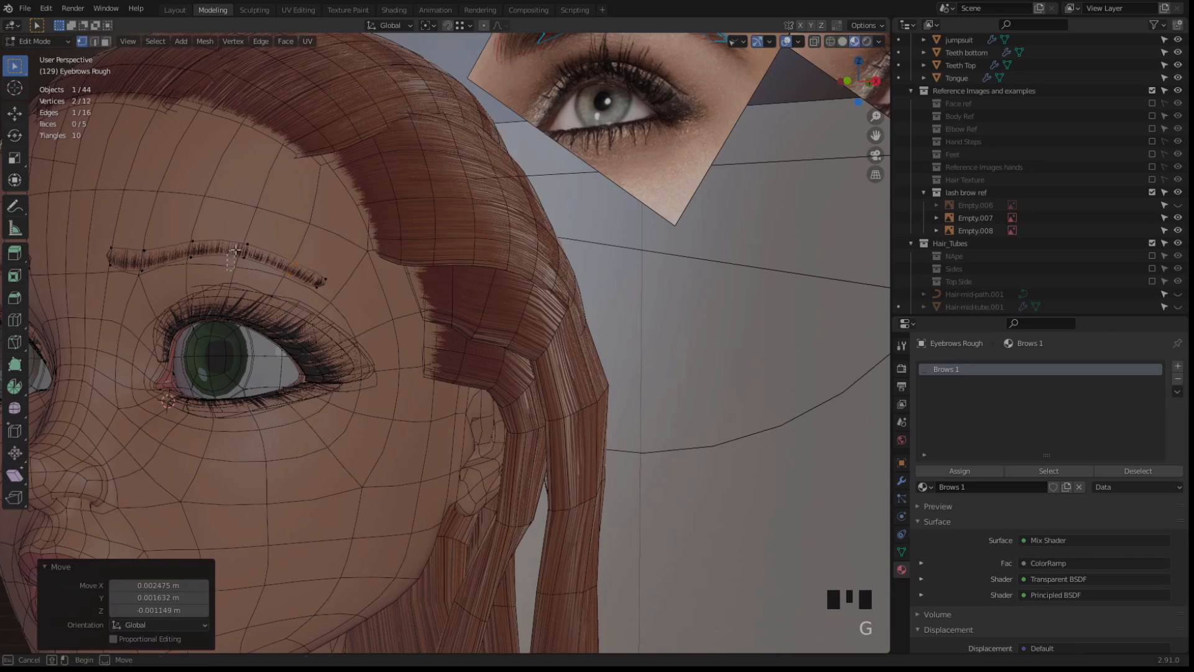
drag(232, 267, 250, 238)
key(g)
click(257, 239)
middle_drag(257, 239, 348, 320)
scroll(348, 320, up, 4)
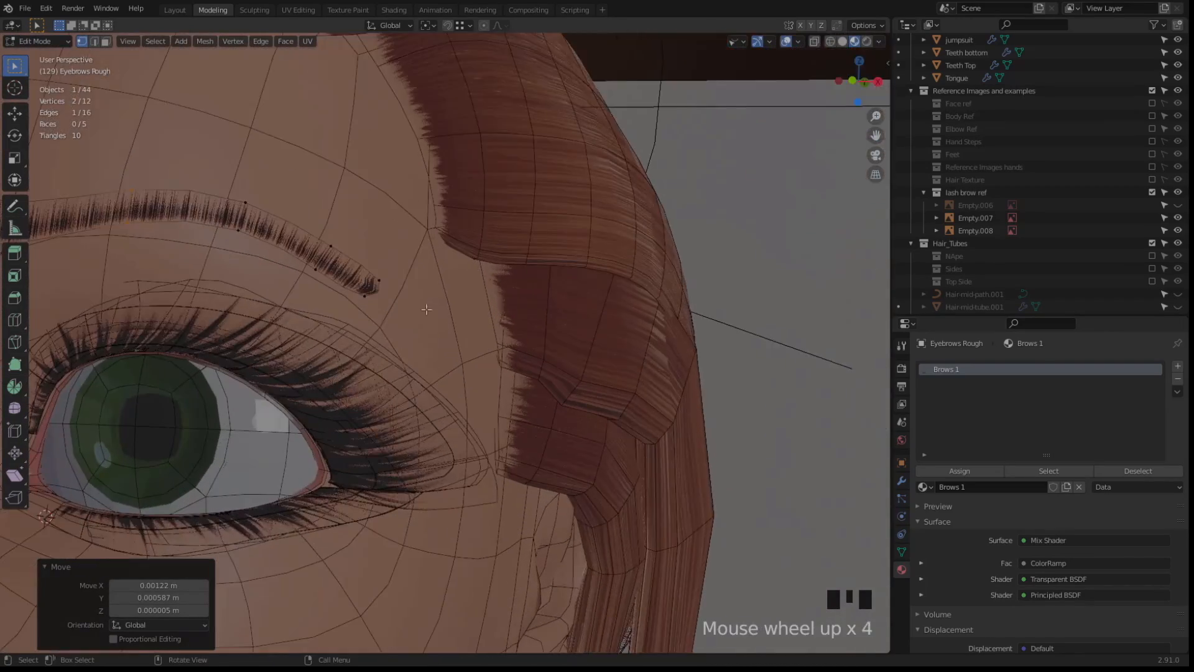
Hide the Subdivision modifier in the viewport and show it again to compare the brow's outer tip
scroll(414, 284, up, 3)
scroll(415, 285, down, 2)
middle_drag(401, 274, 550, 257)
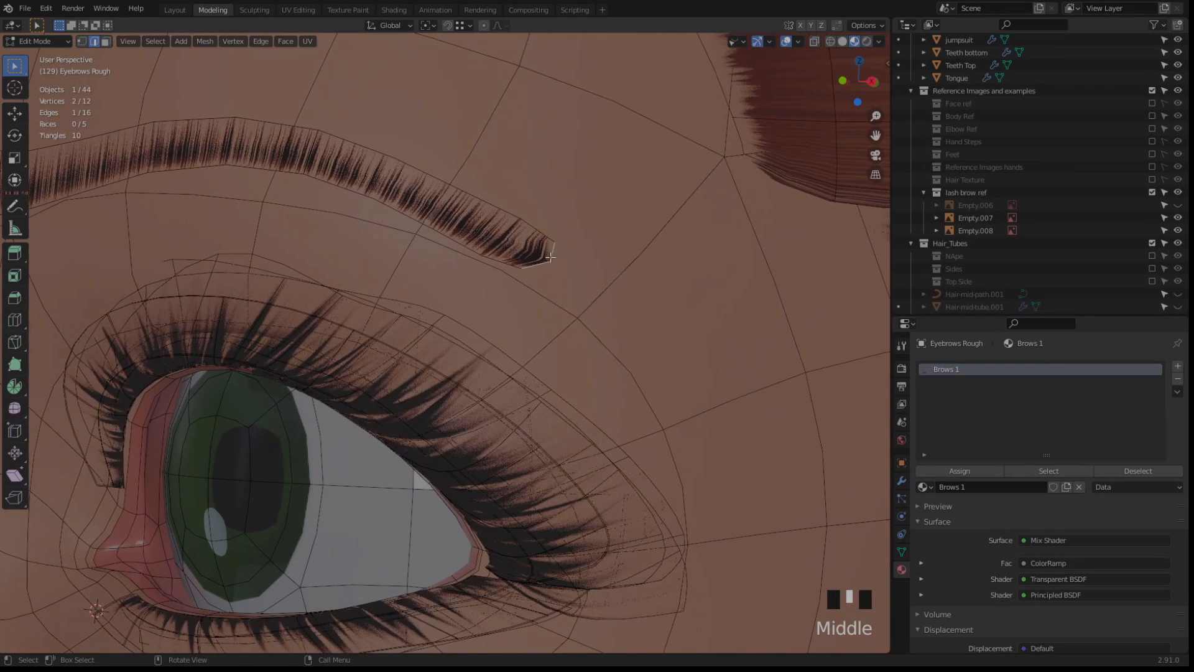
click(901, 481)
click(1122, 405)
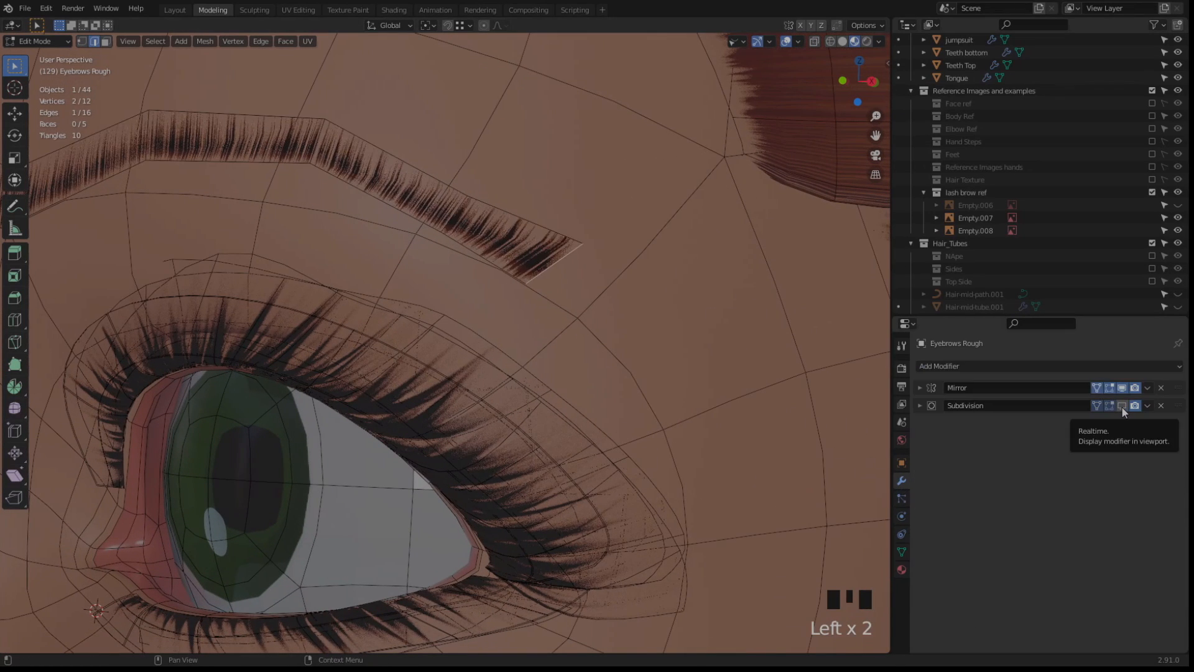
click(1122, 405)
Apply an edge crease of 1 to all of the brow's boundary edges except one at the inner end nearest the nose
alt+click(486, 257)
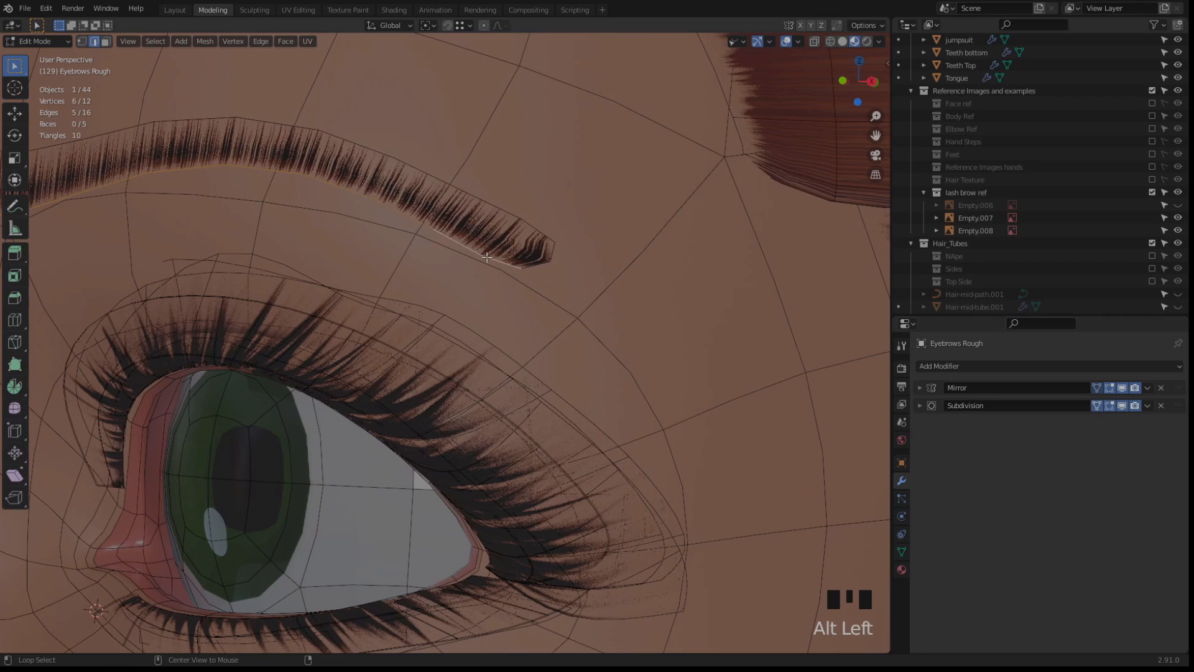
alt+shift+click(549, 267)
alt+shift+click(549, 266)
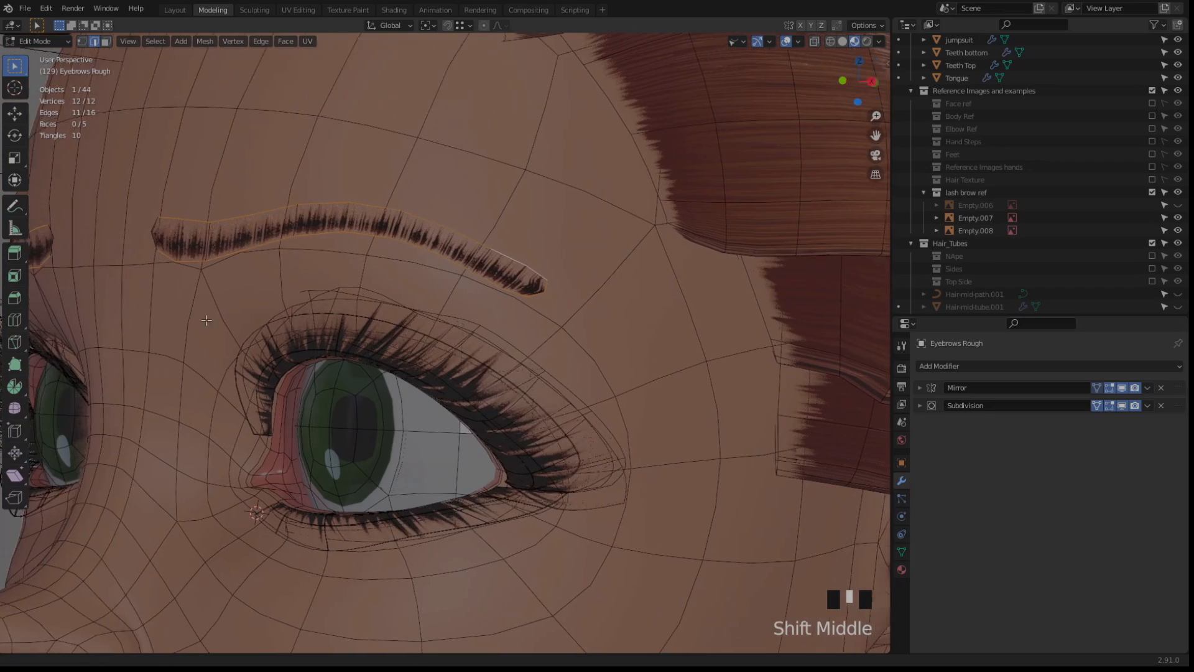
shift+middle_drag(205, 322, 454, 332)
alt+shift+click(279, 247)
scroll(369, 327, down, 1)
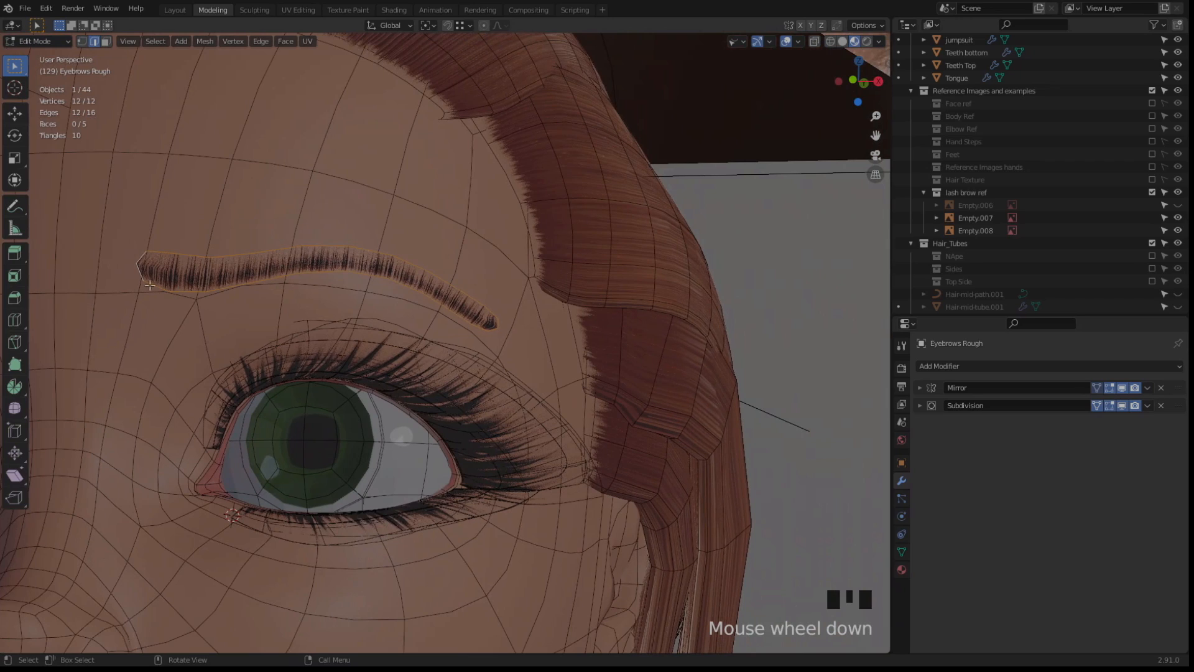
ctrl+drag(144, 267, 89, 262)
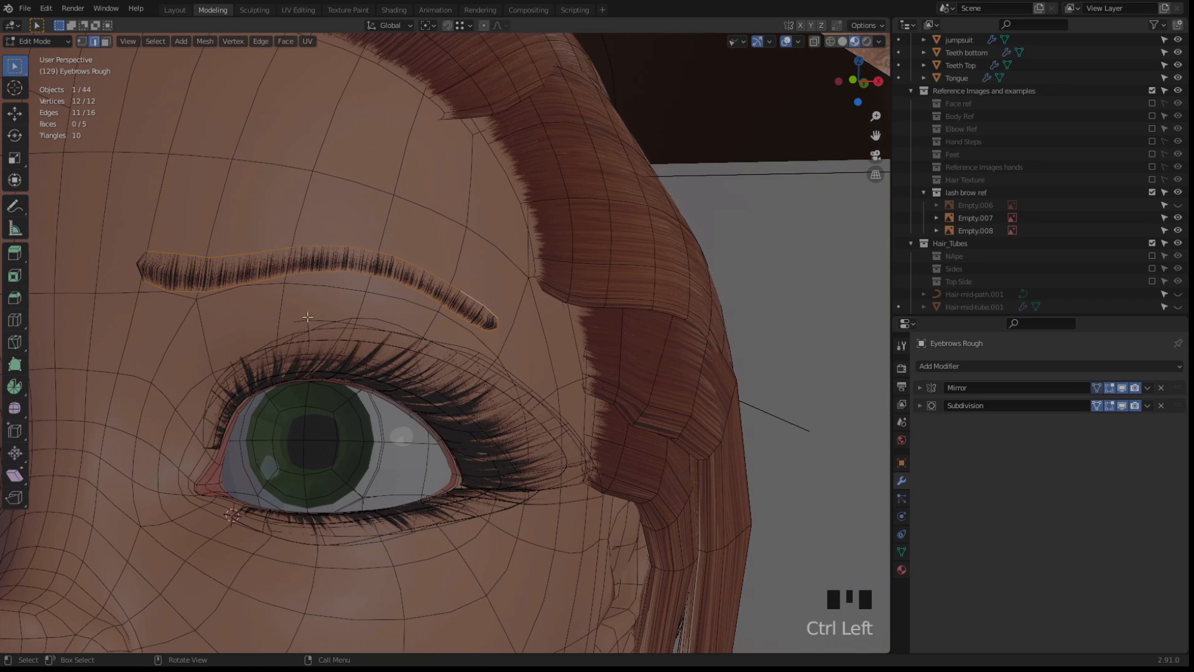
click(261, 42)
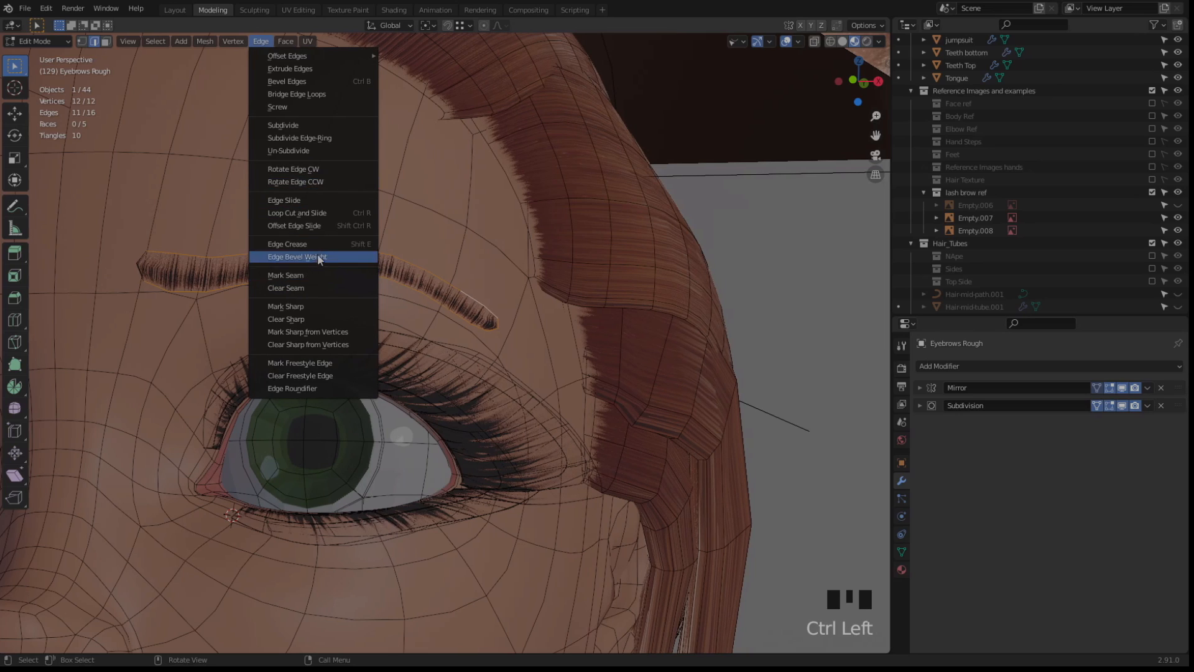
click(309, 244)
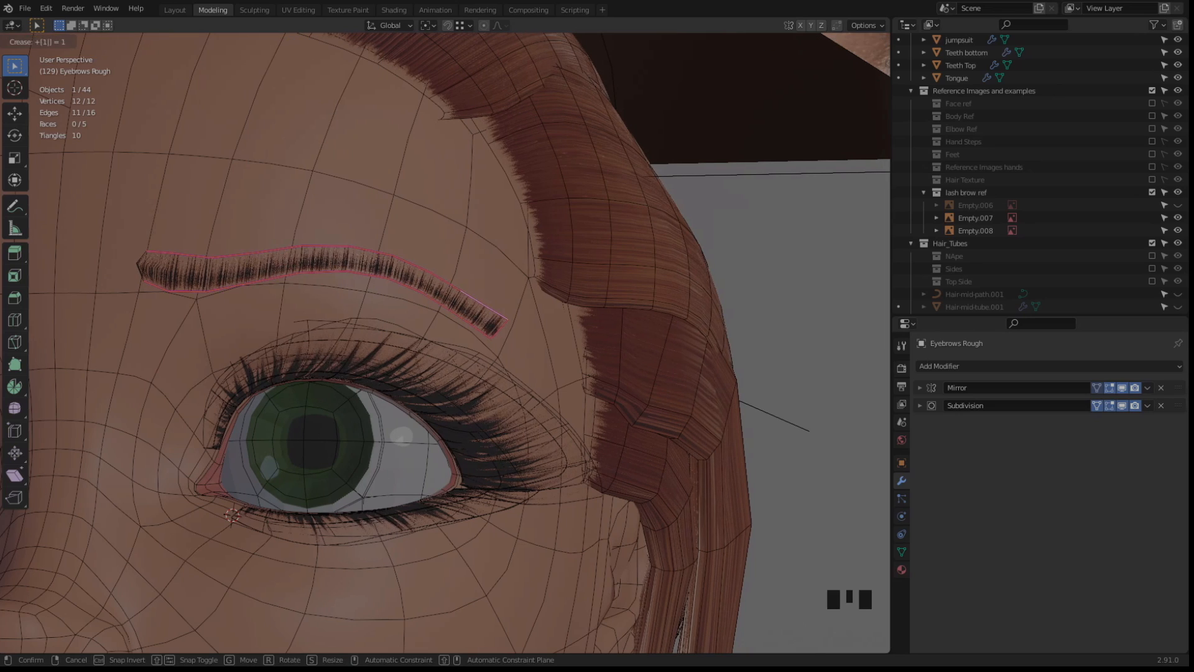
click(321, 238)
key(Tab)
Examine the creased brow tip and the slanted red segment lines drawn over the eyebrow reference
click(329, 188)
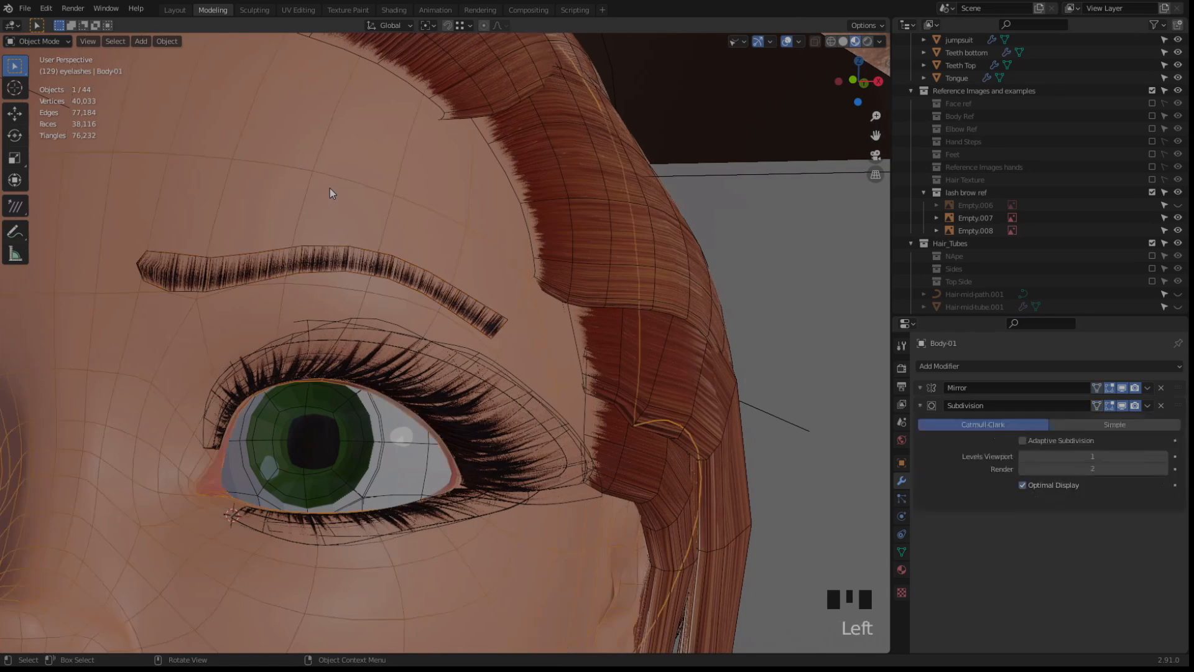
middle_drag(330, 188, 377, 281)
click(438, 269)
scroll(438, 269, down, 4)
shift+middle_drag(507, 256, 507, 282)
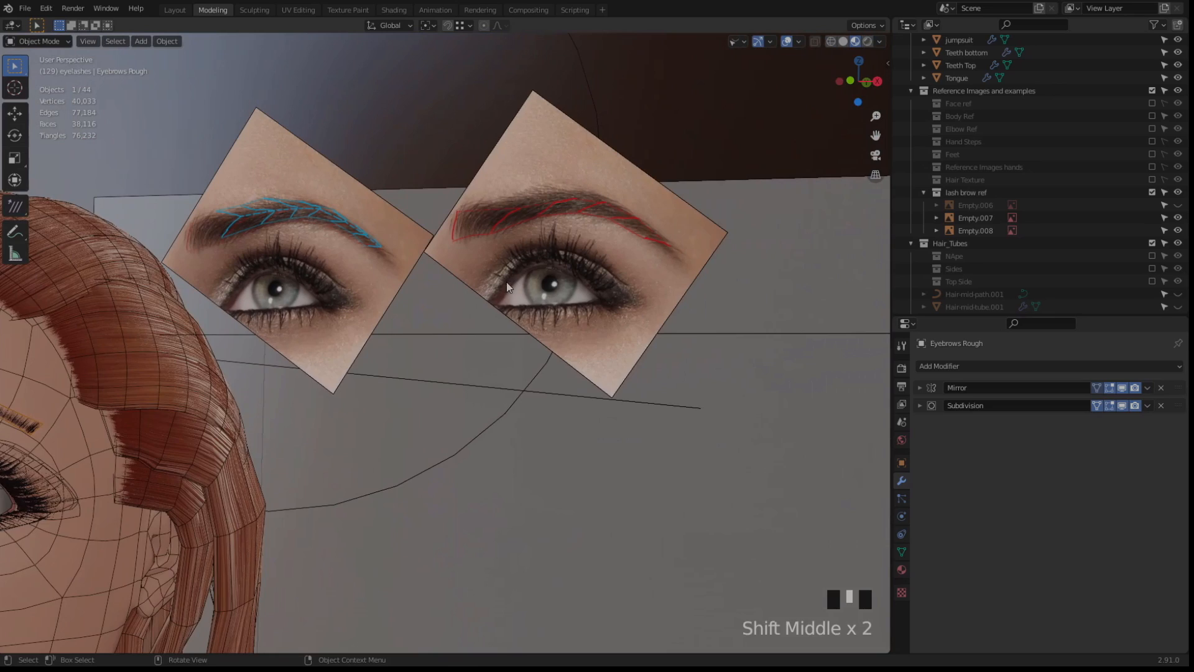
scroll(498, 192, up, 2)
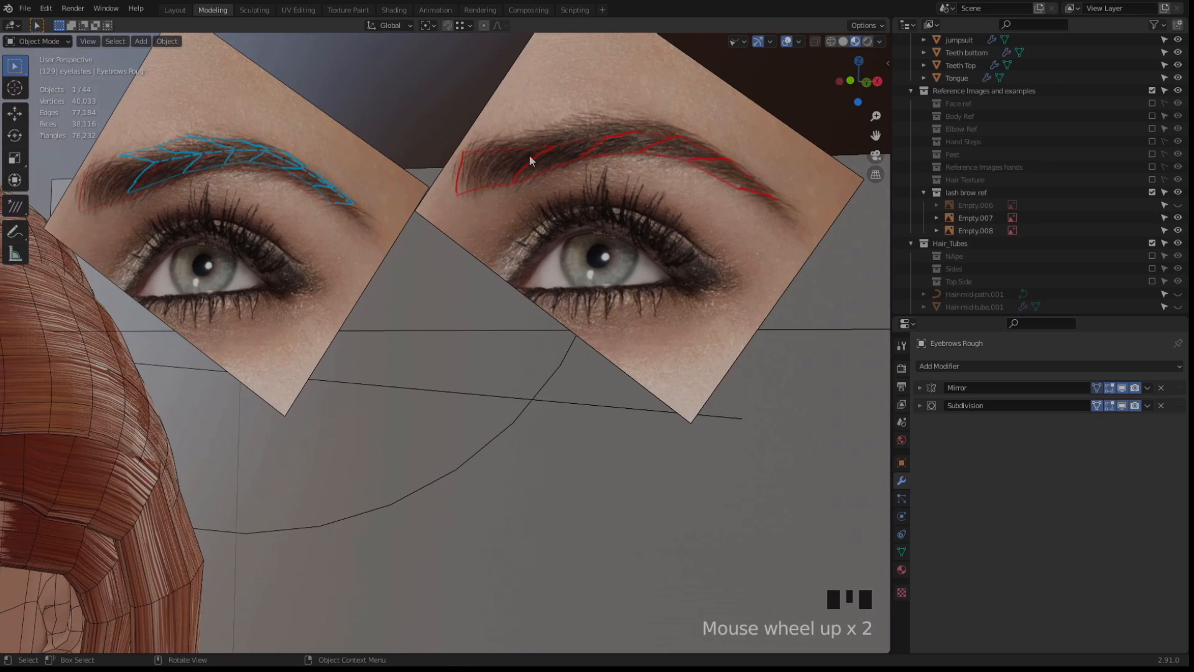
scroll(493, 179, up, 3)
shift+middle_drag(563, 171, 176, 339)
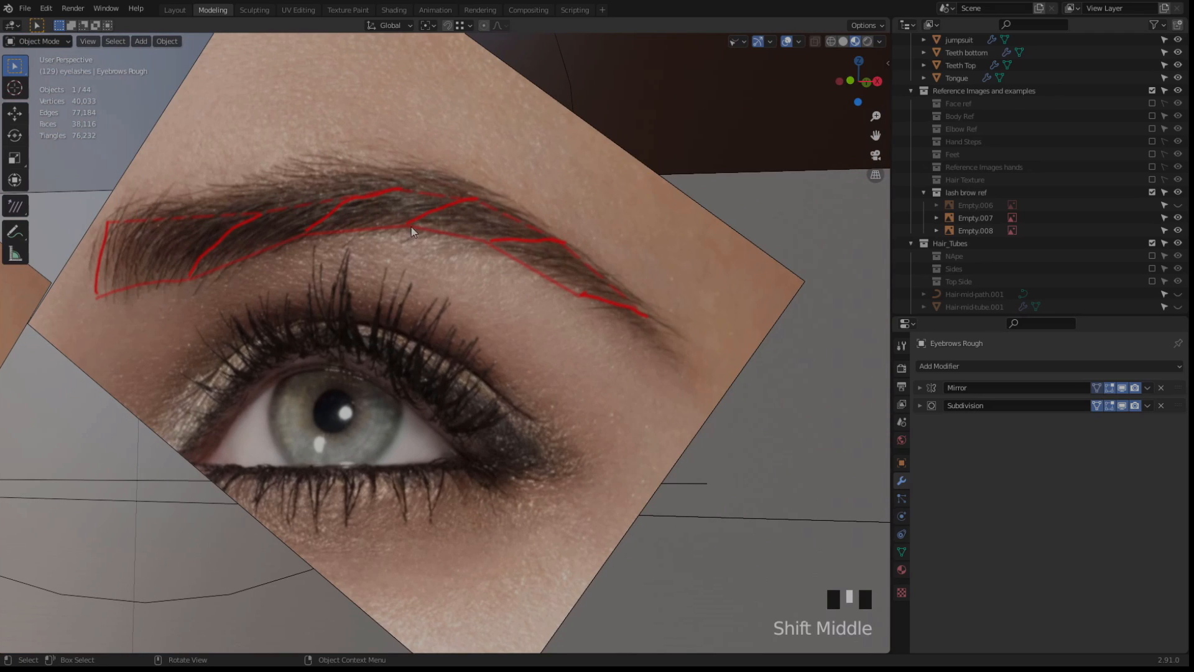
scroll(587, 283, down, 1)
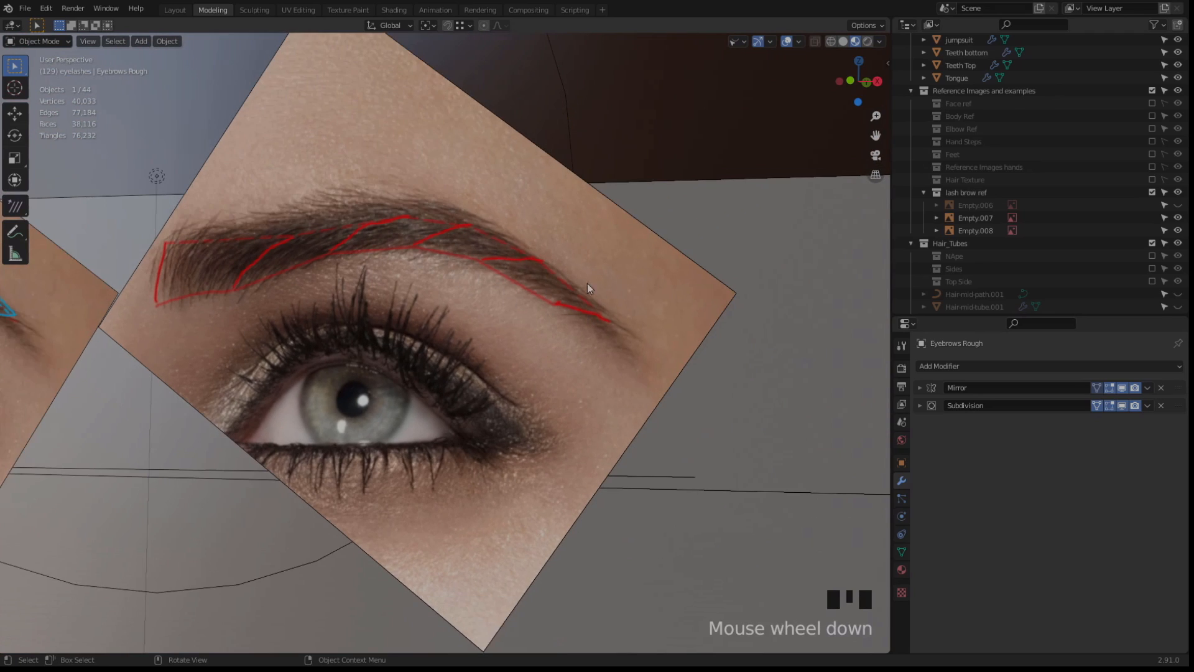
shift+middle_drag(587, 282, 606, 278)
scroll(606, 277, down, 3)
shift+middle_drag(180, 339, 405, 367)
scroll(345, 299, down, 2)
scroll(404, 367, up, 1)
Duplicate the Eyebrows Rough object and raise the copy along Z until it sits above the head
click(325, 340)
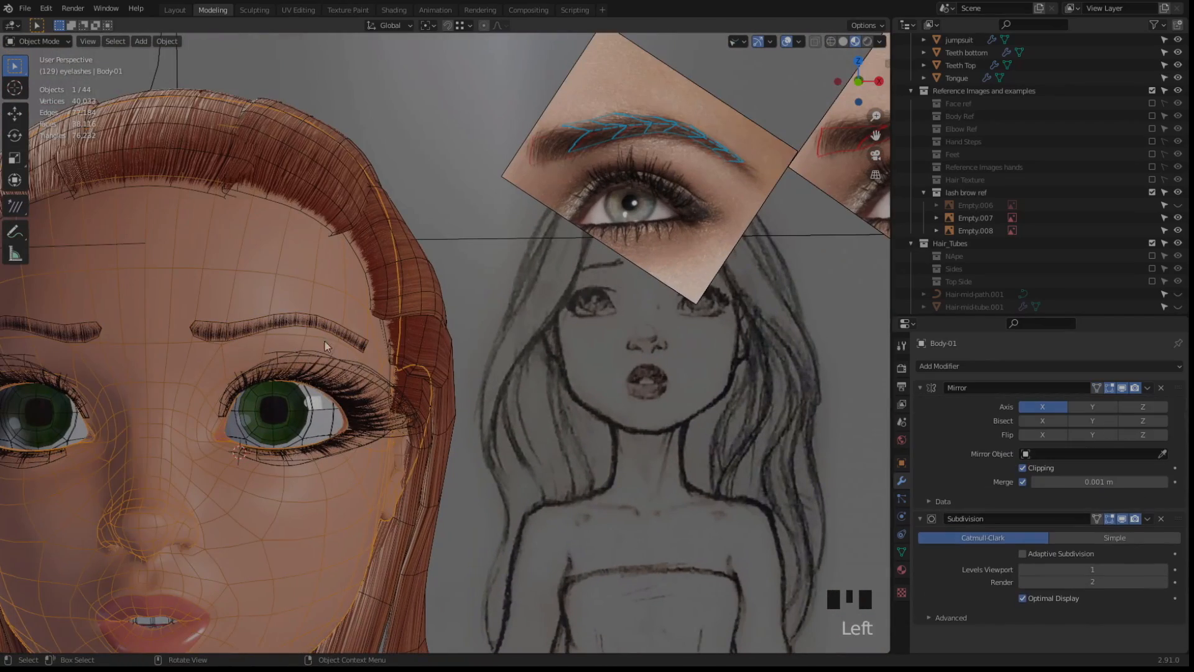
click(285, 321)
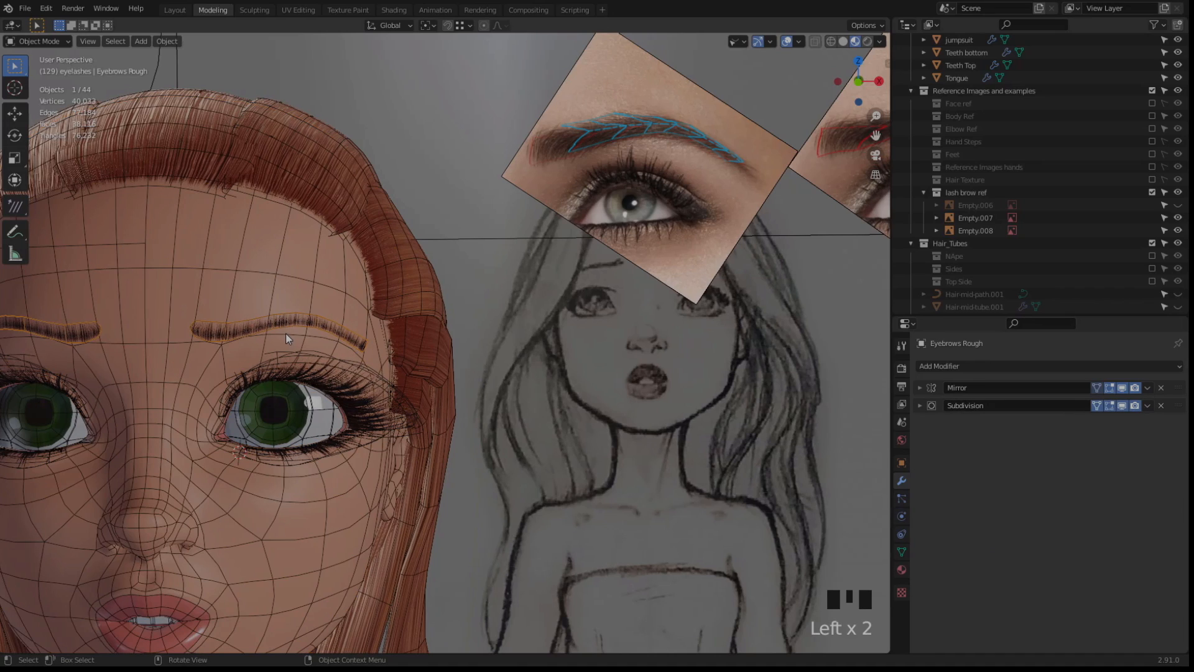
key(shift+d)
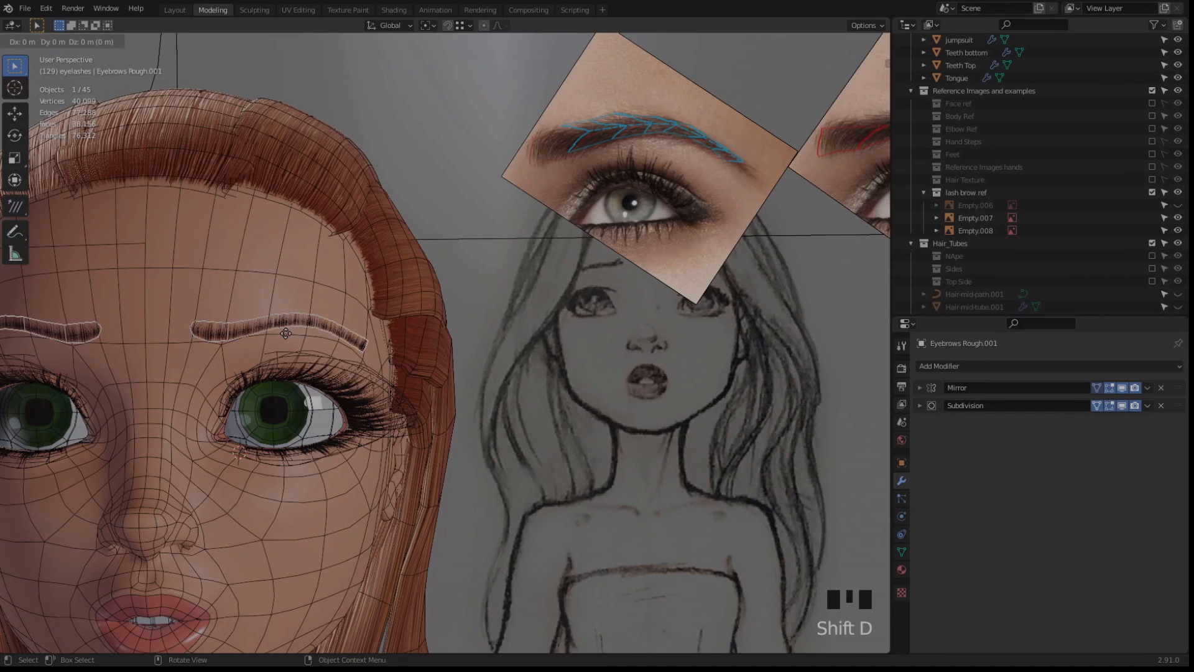
click(285, 334)
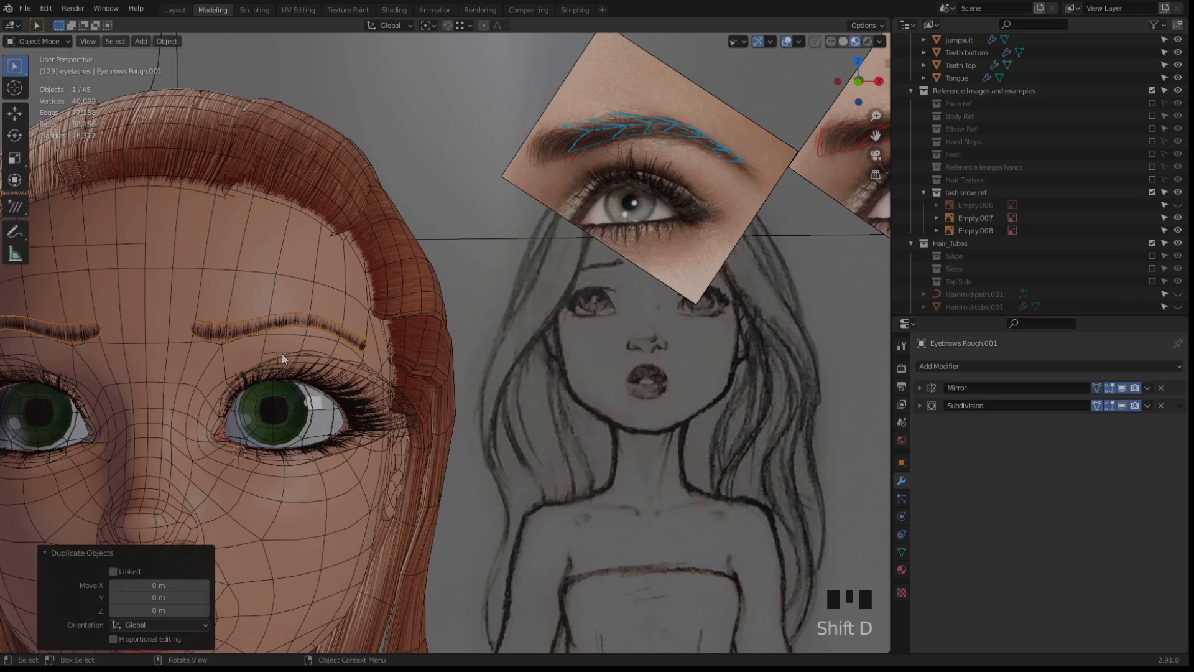
key(g)
key(z)
click(277, 331)
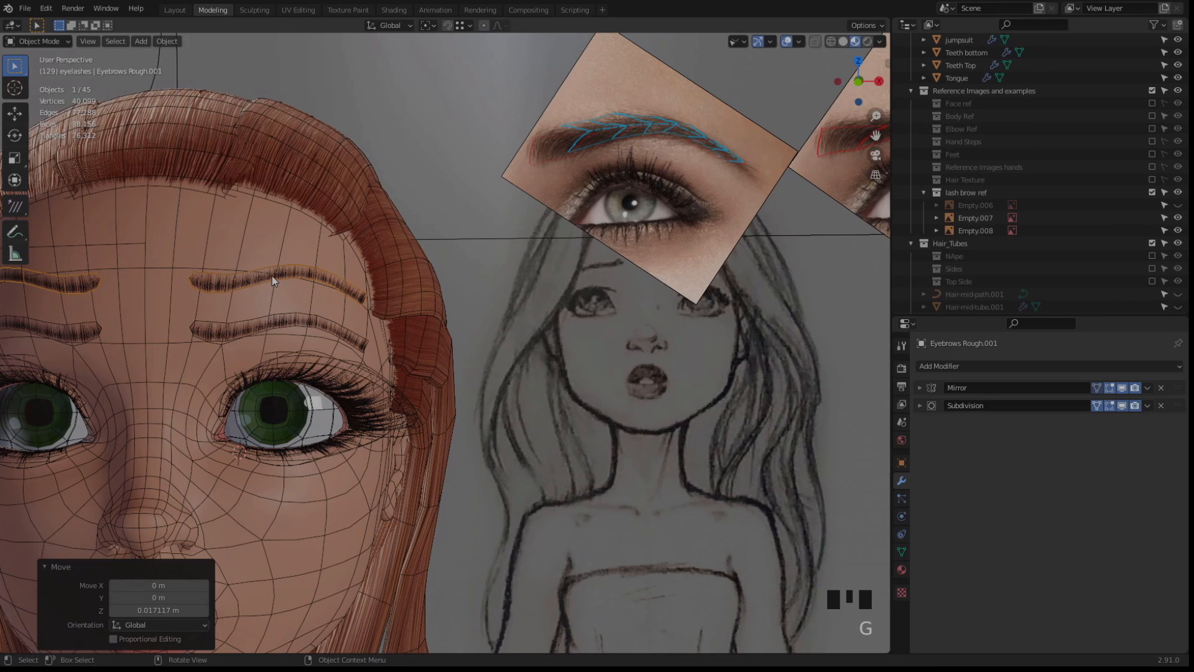
key(Left)
key(Left)
key(g)
key(z)
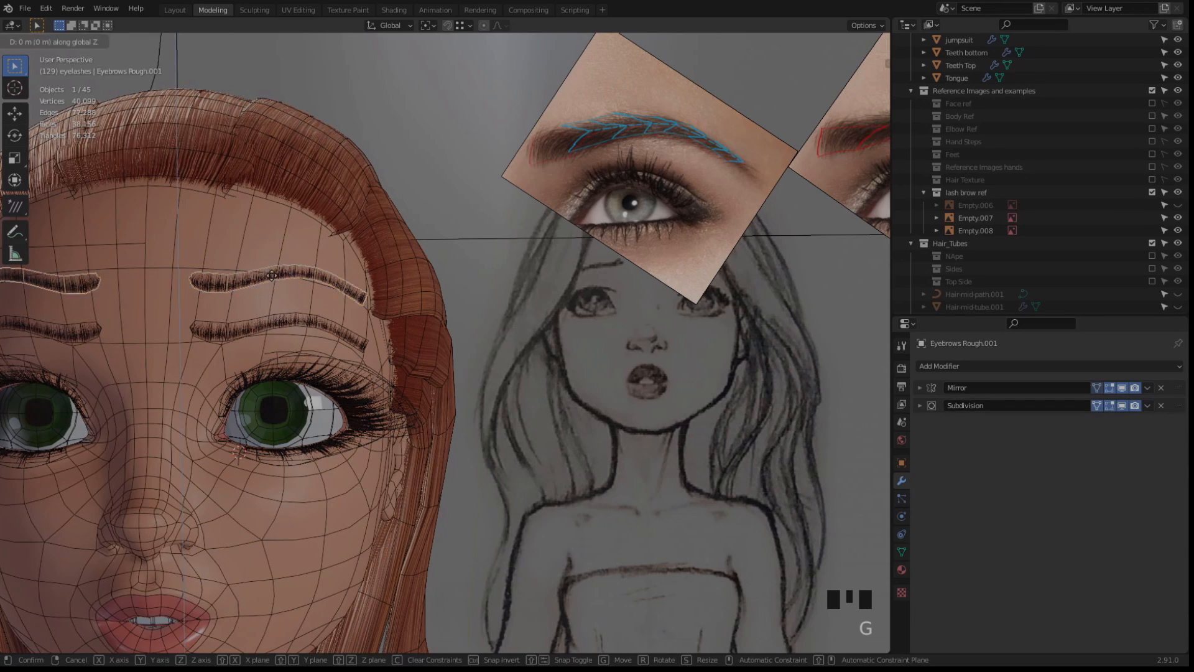
click(287, 144)
mouse_move(287, 308)
middle_down()
mouse_move(320, 282)
mouse_move(348, 373)
mouse_move(367, 384)
mouse_move(316, 358)
mouse_move(285, 360)
middle_up()
Edit the original Eyebrows Rough and move its second upper vertex from the nose end about 0.0056 m in X and 0.0005 m in Z
click(302, 318)
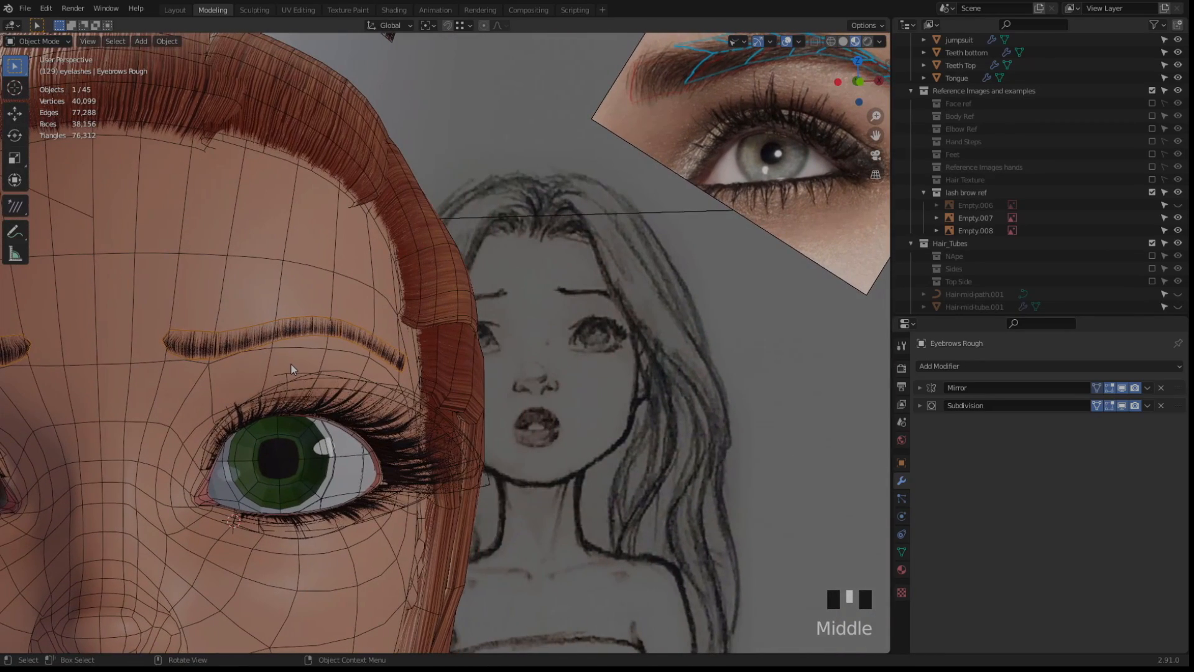
key(Tab)
key(a)
scroll(287, 361, up, 2)
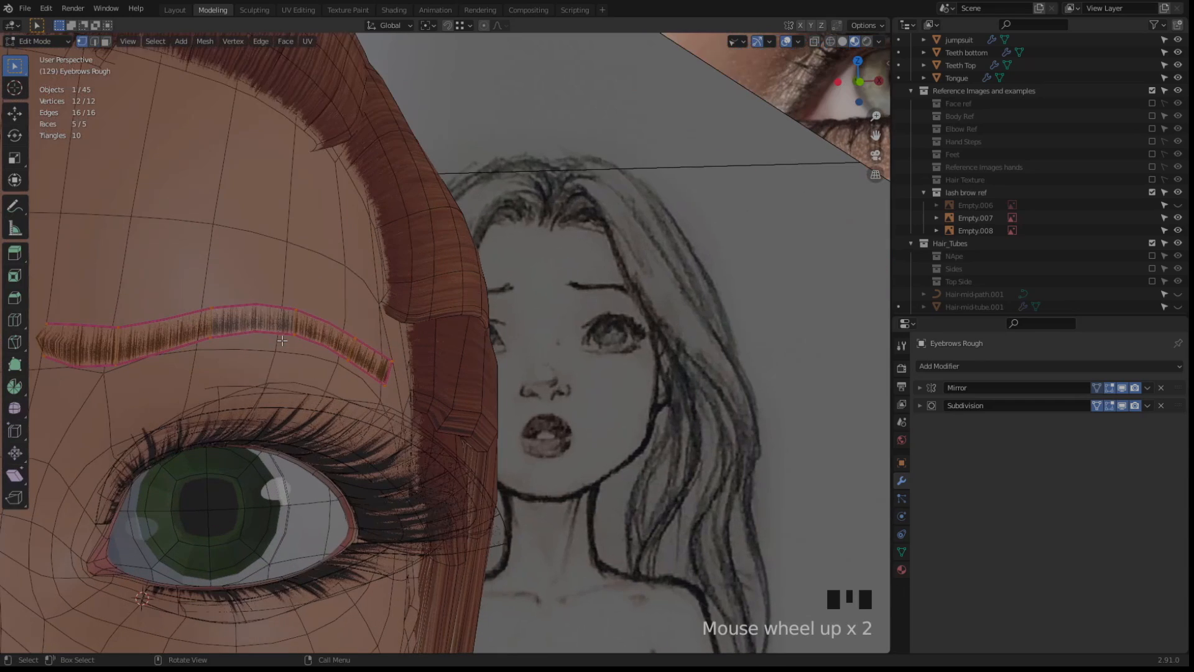
click(214, 310)
mouse_move(297, 321)
middle_down()
mouse_move(265, 330)
mouse_move(292, 339)
middle_up()
scroll(283, 354, up, 1)
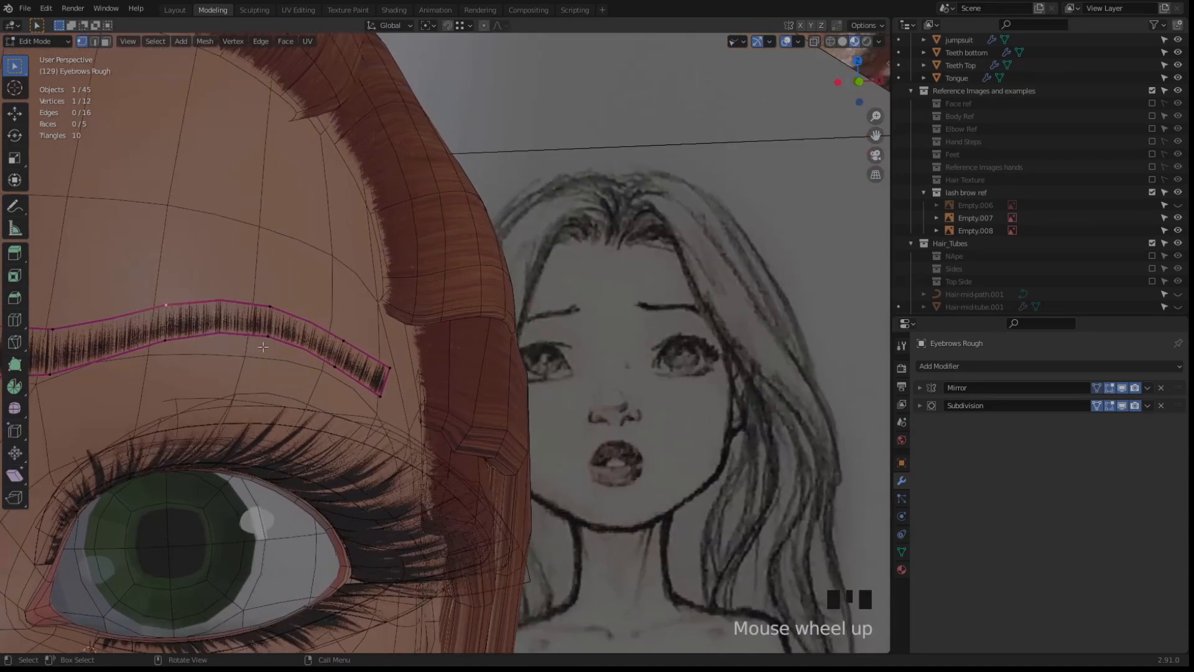
scroll(282, 357, down, 5)
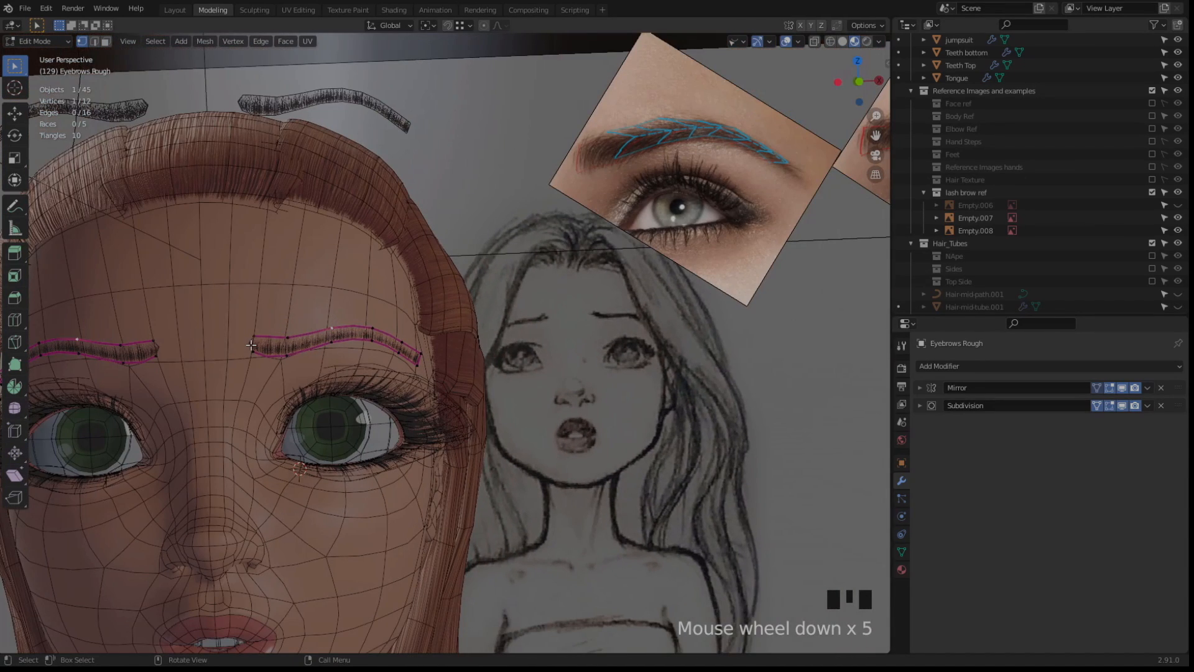
scroll(252, 345, up, 1)
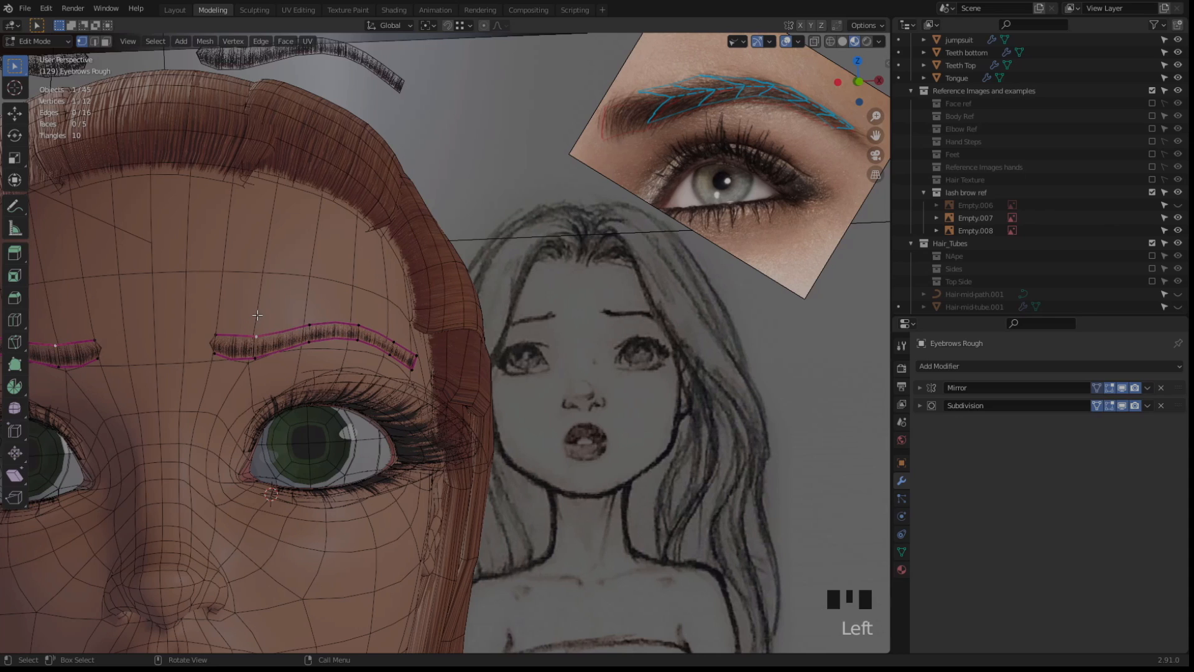
key(g)
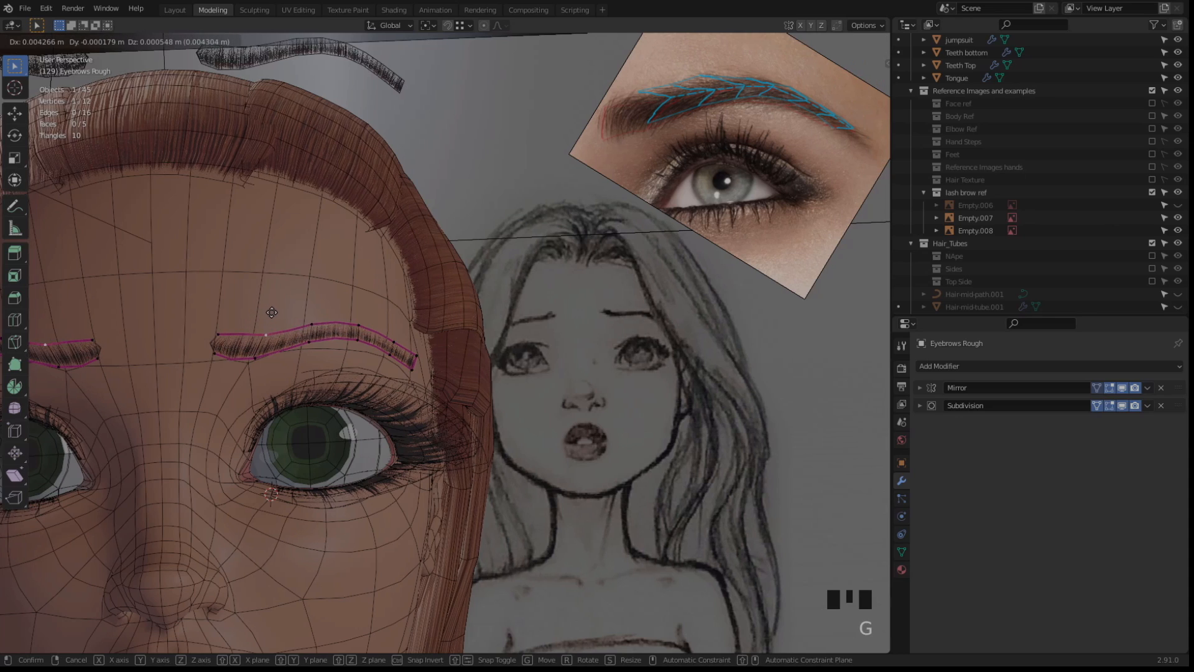
click(271, 312)
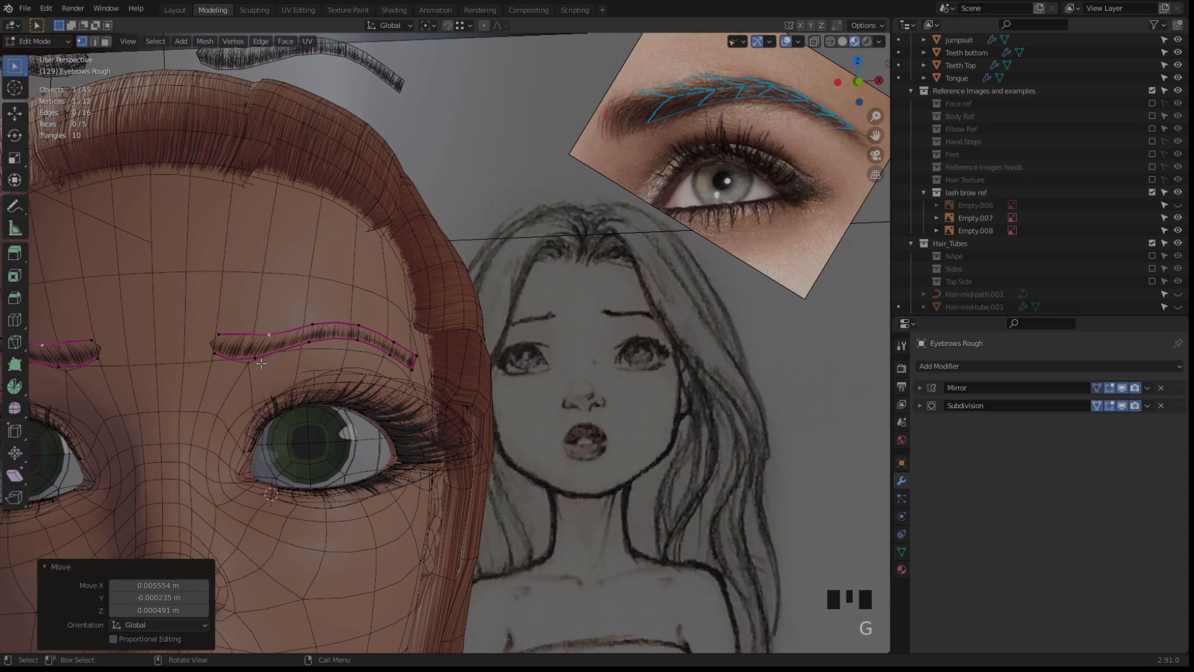
Nudge the second lower brow vertex slightly toward the nose and shift the third upper vertex about 0.0033 m in X and -0.0013 m in Z
click(257, 359)
key(g)
click(295, 342)
click(314, 324)
key(g)
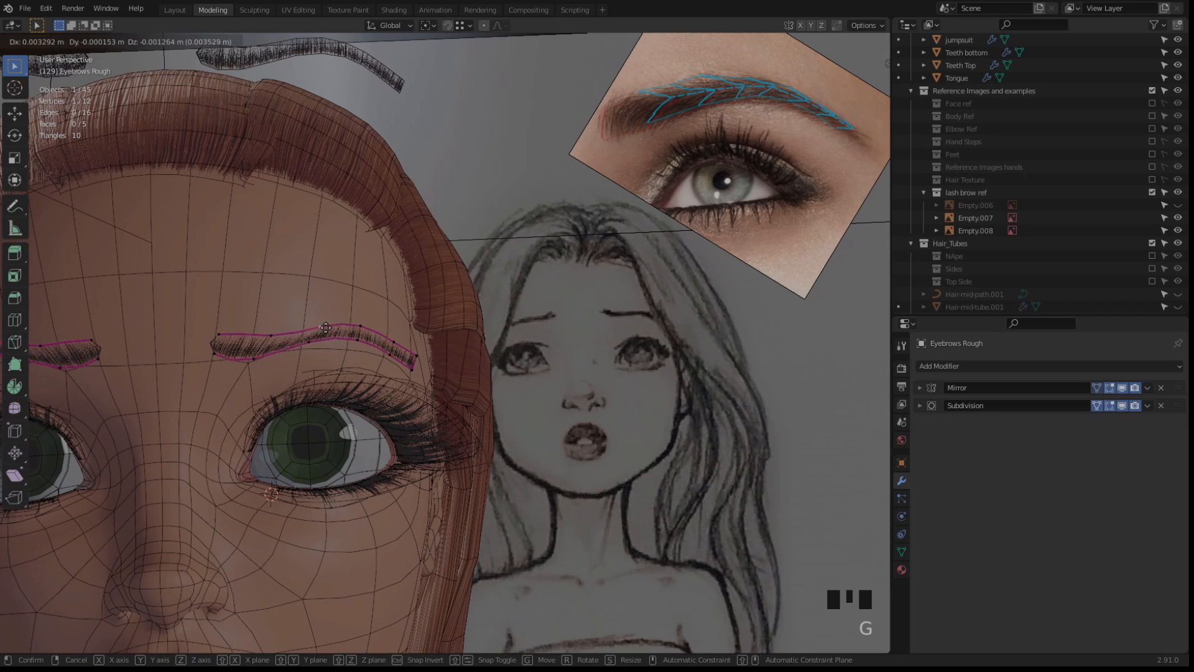
click(323, 328)
Move the third lower brow vertex about -0.0030 m in X and -0.0006 m in Z, and bring it forward about 0.0020 m along Y
click(309, 341)
key(g)
click(298, 349)
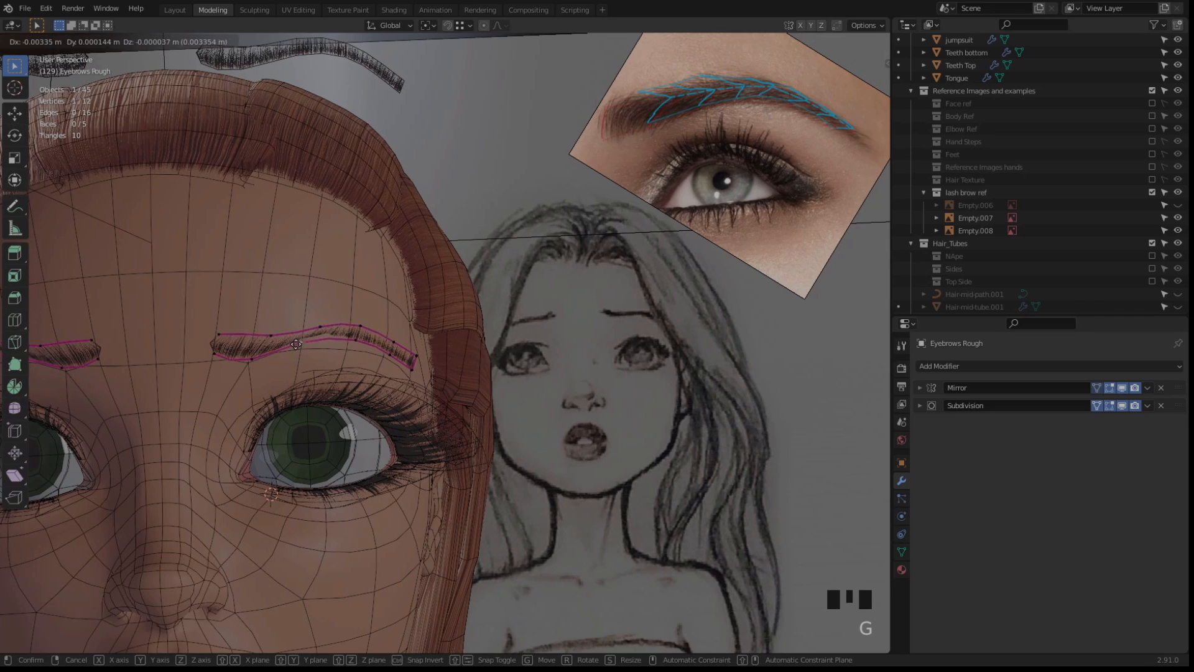
scroll(294, 352, up, 2)
scroll(294, 353, up, 1)
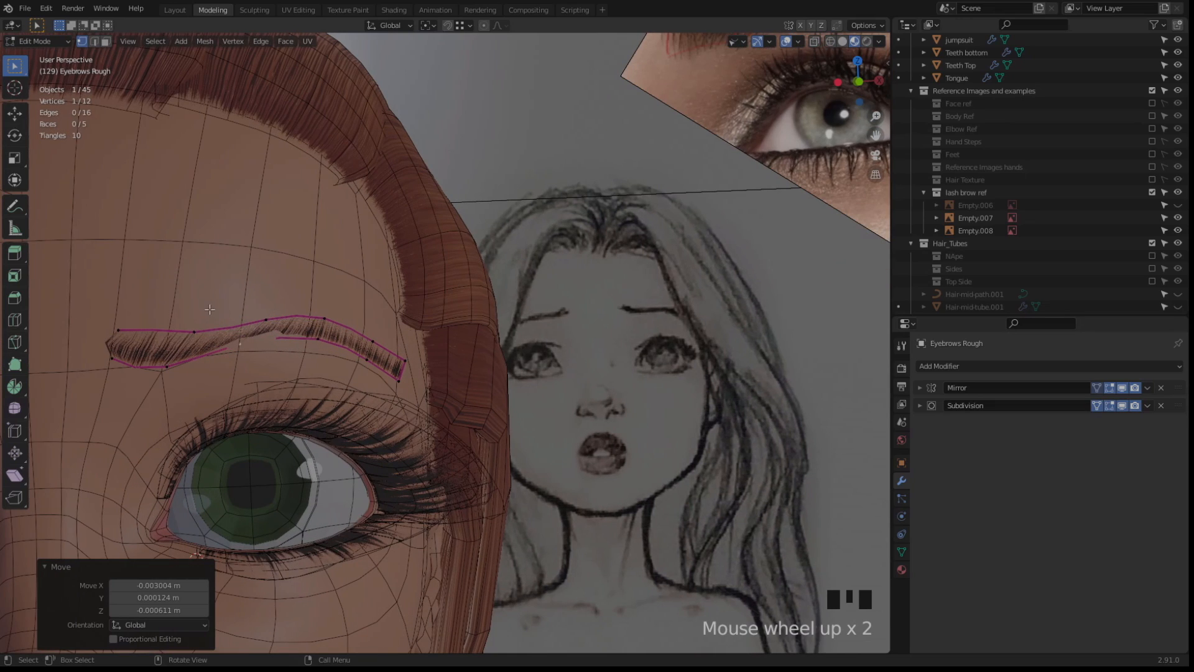
key(g)
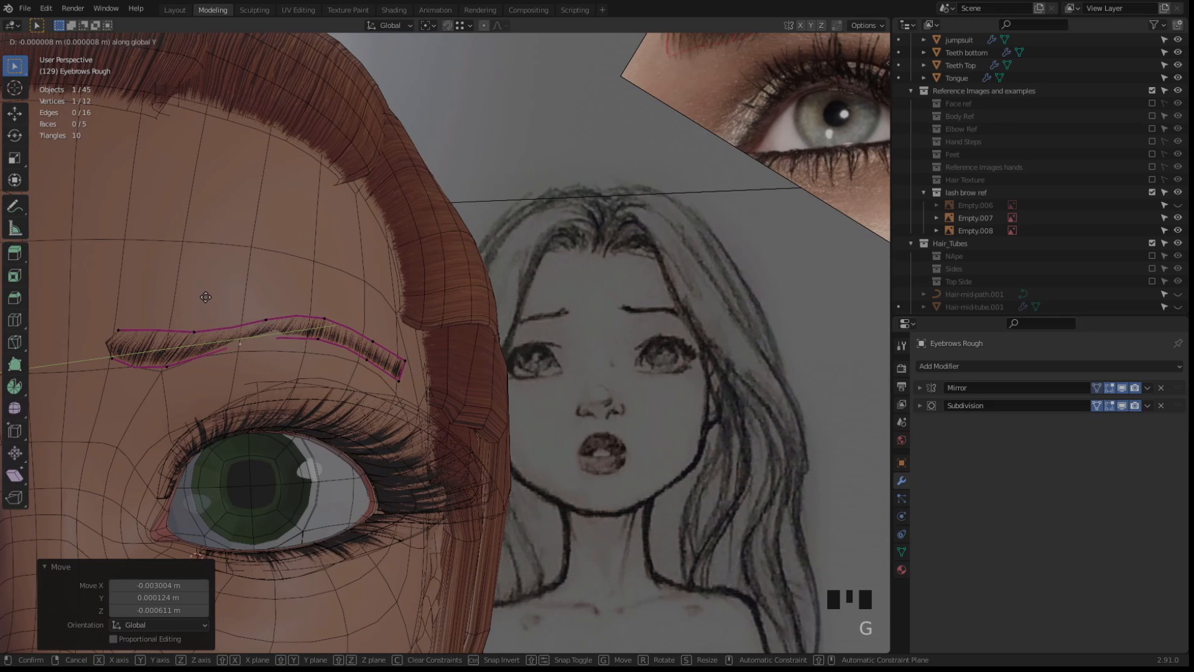
click(228, 257)
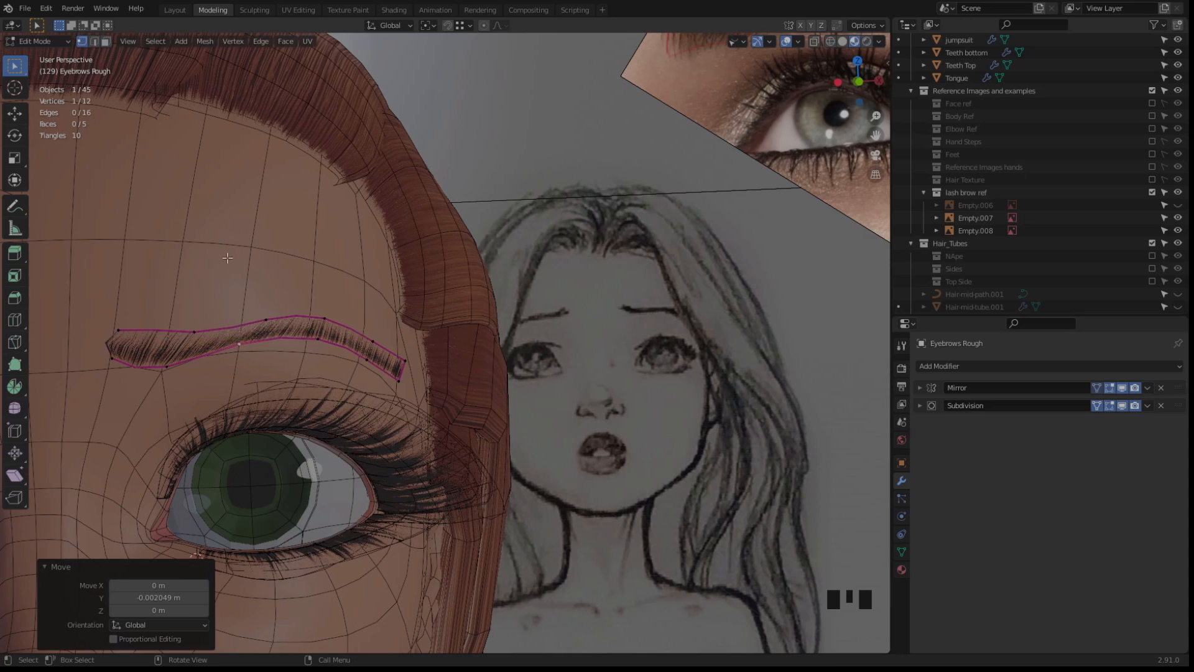
click(261, 320)
key(g)
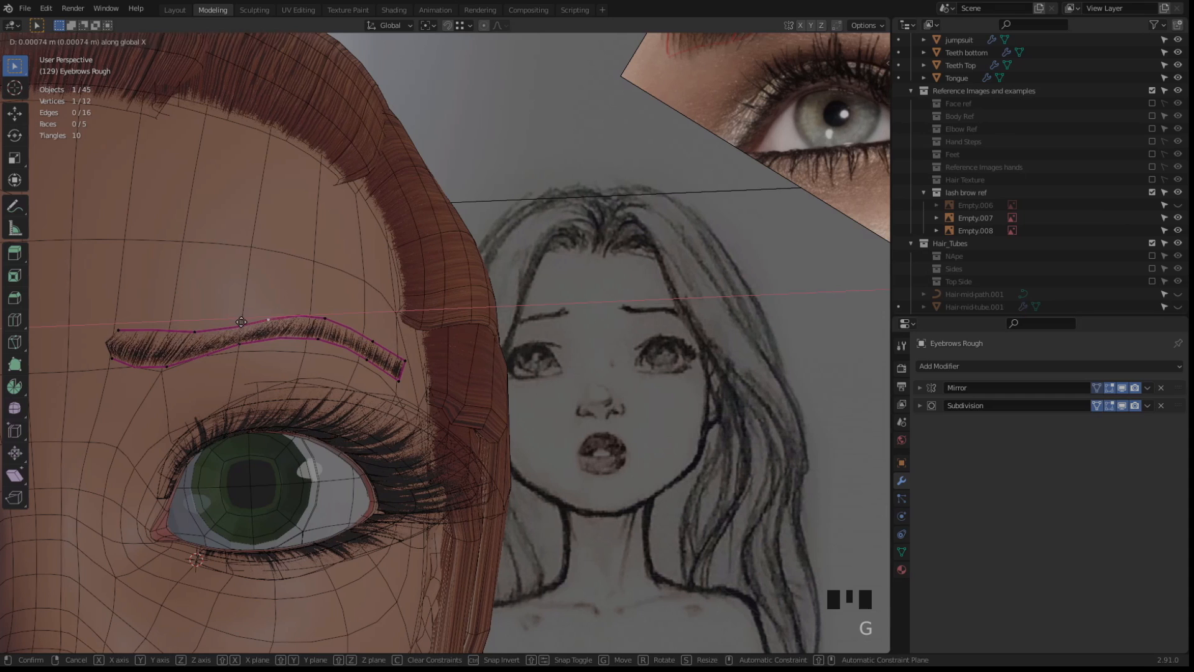
click(237, 348)
Select the fourth upper brow vertex from the nose end and check the segment angles marked on both eyebrow references
click(305, 325)
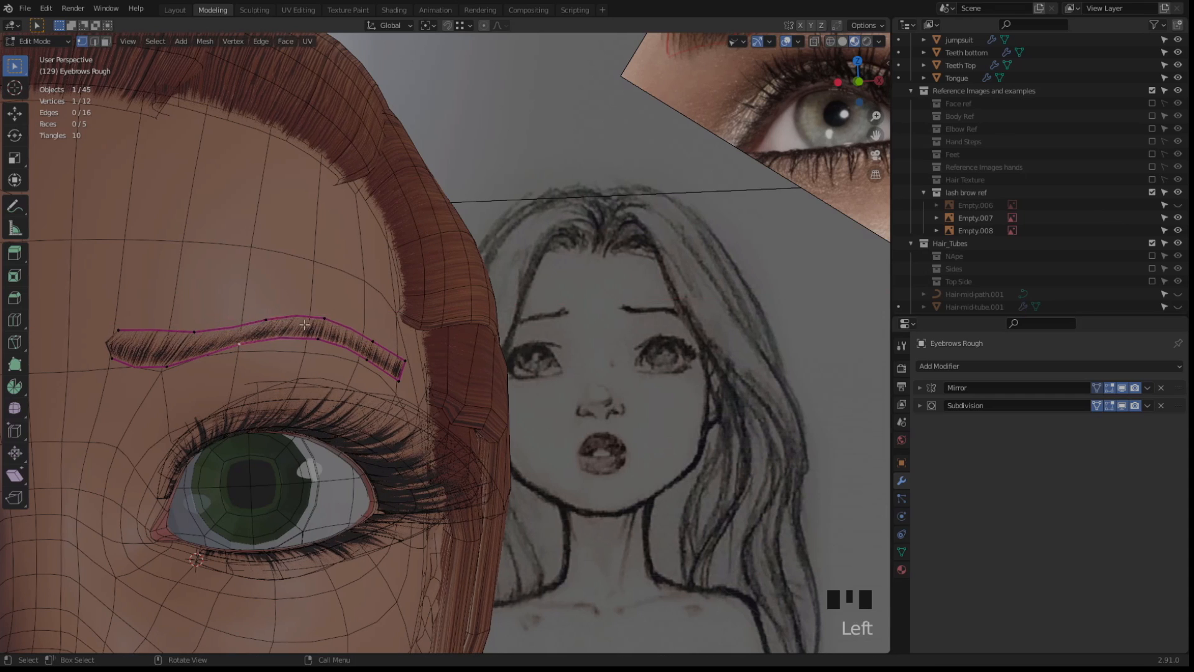
click(320, 319)
click(323, 317)
scroll(638, 206, down, 4)
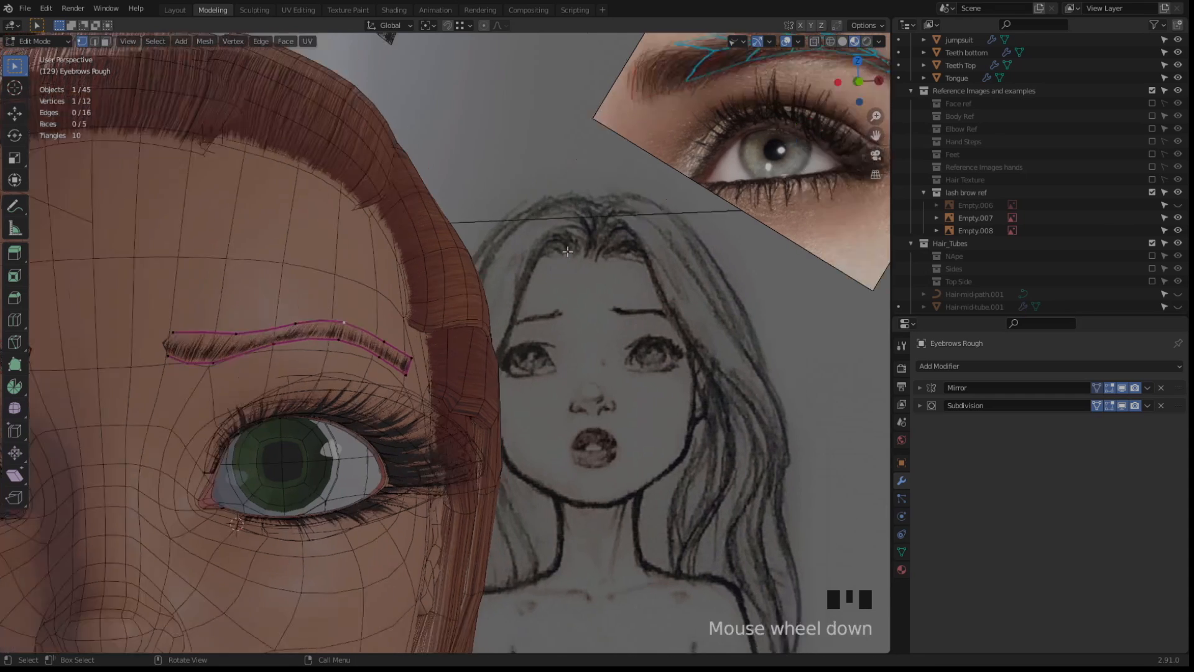
scroll(682, 163, up, 2)
shift+middle_drag(662, 173, 737, 206)
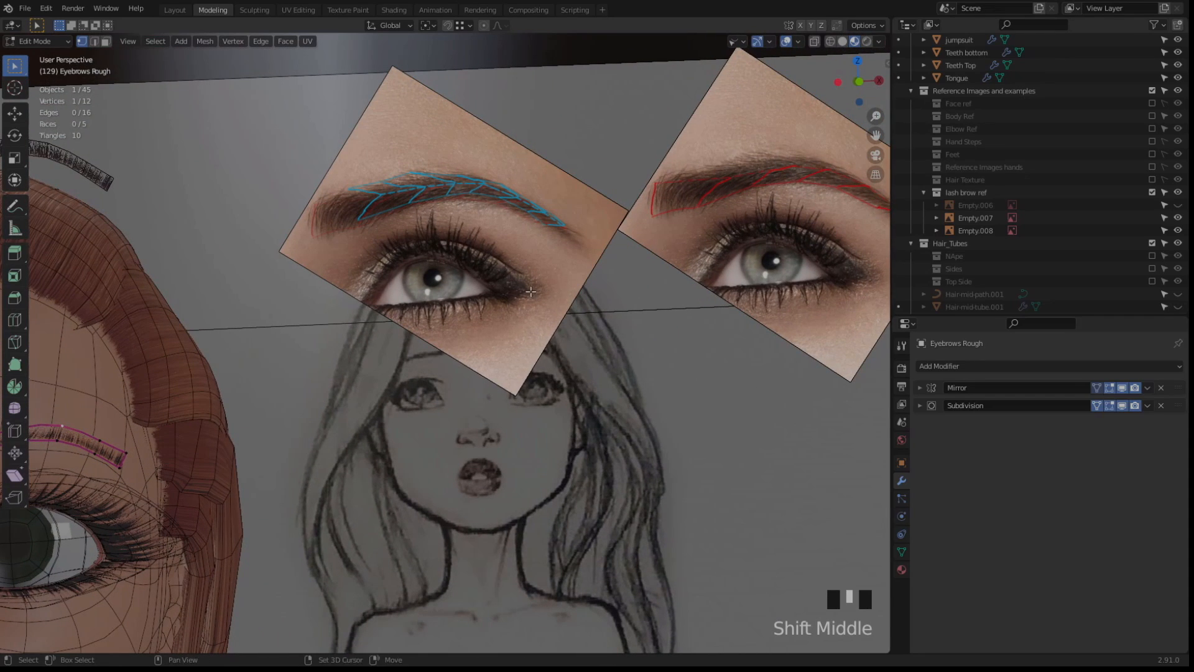
Nudge the third lower brow vertex outward slightly and shift the fourth lower vertex about -0.0037 m in X and 0.0003 m in Z
shift+middle_drag(37, 460, 272, 355)
scroll(272, 354, up, 2)
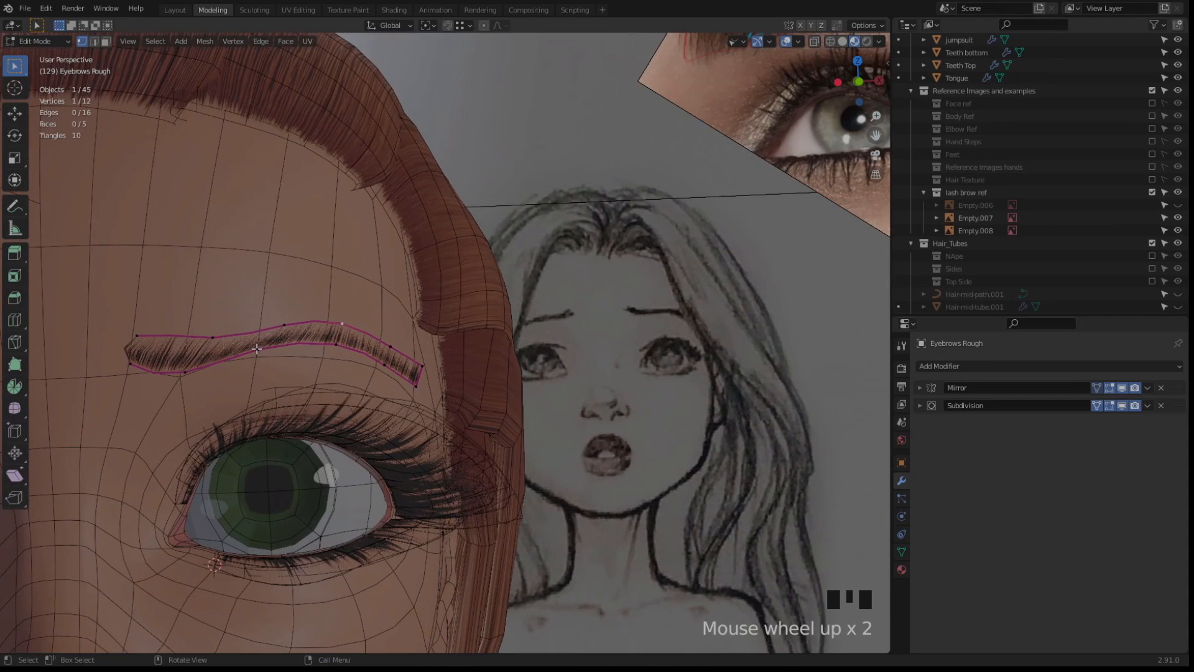
click(265, 347)
key(g)
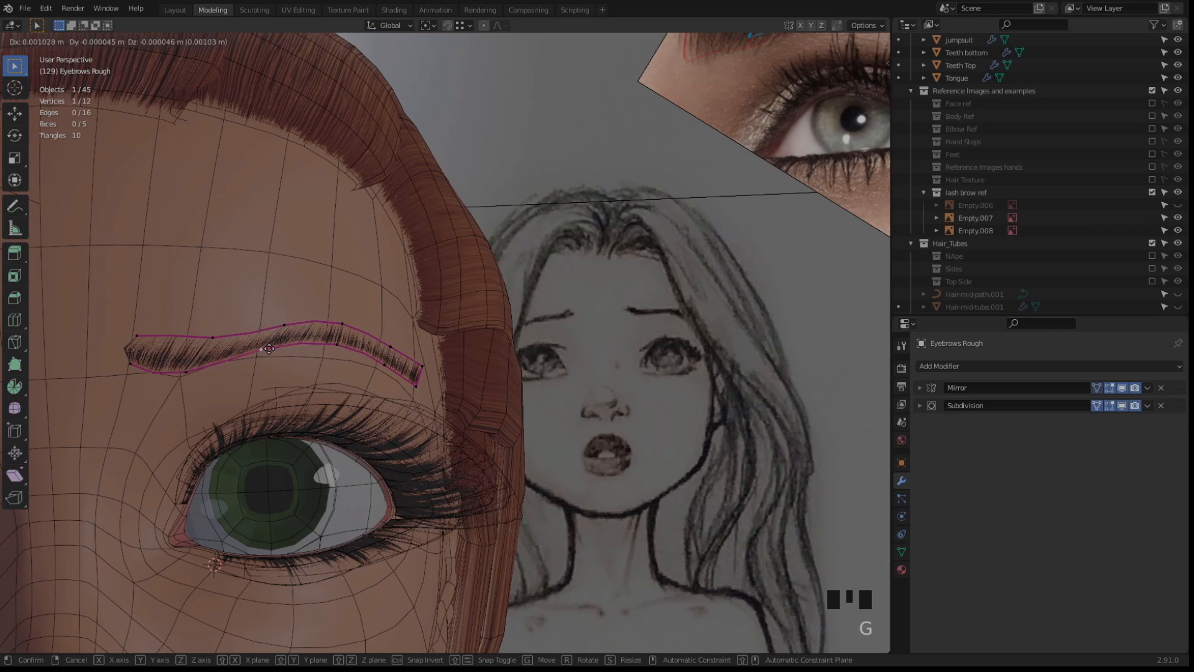
click(261, 350)
click(336, 345)
key(g)
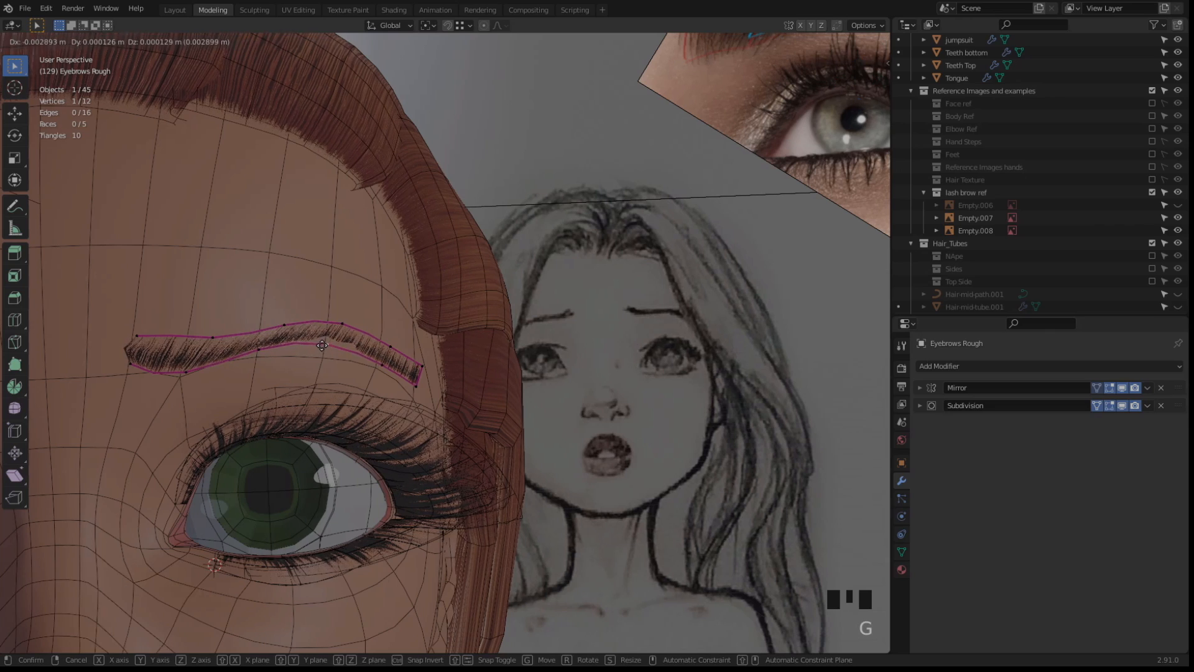
click(319, 345)
Bring the fourth lower brow vertex forward along Y by about 0.0040 m, 0.0009 m and a further 0.0022 m to clear the forehead
key(g)
key(g)
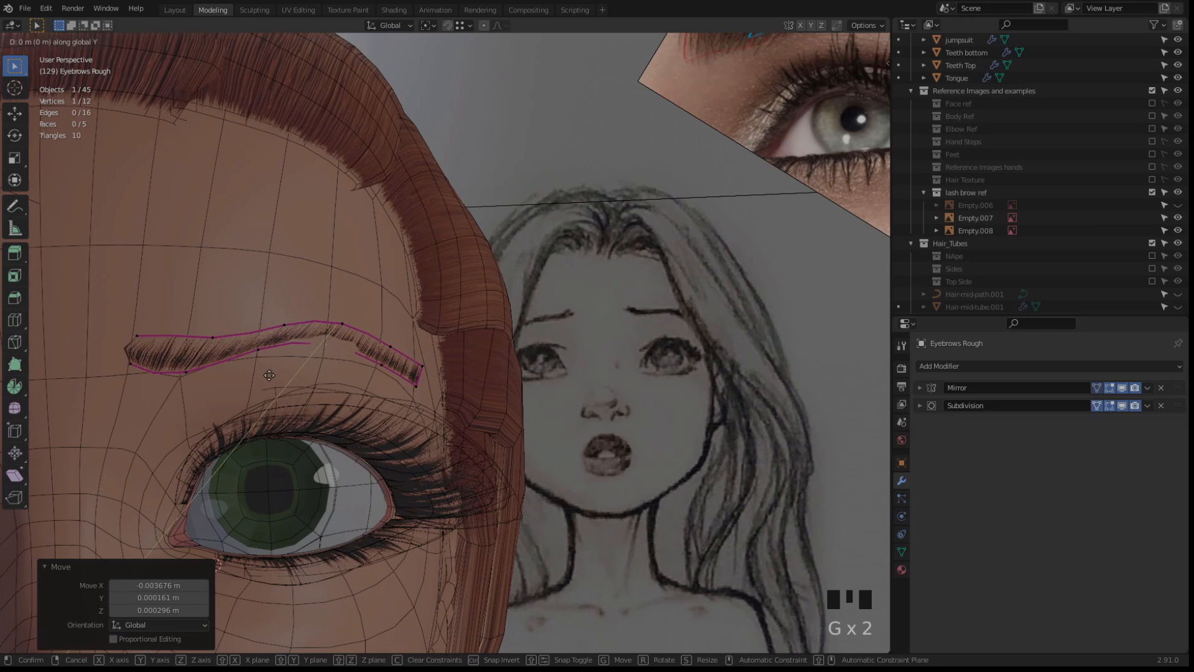
click(169, 222)
middle_drag(364, 354, 234, 315)
scroll(467, 348, up, 2)
key(g)
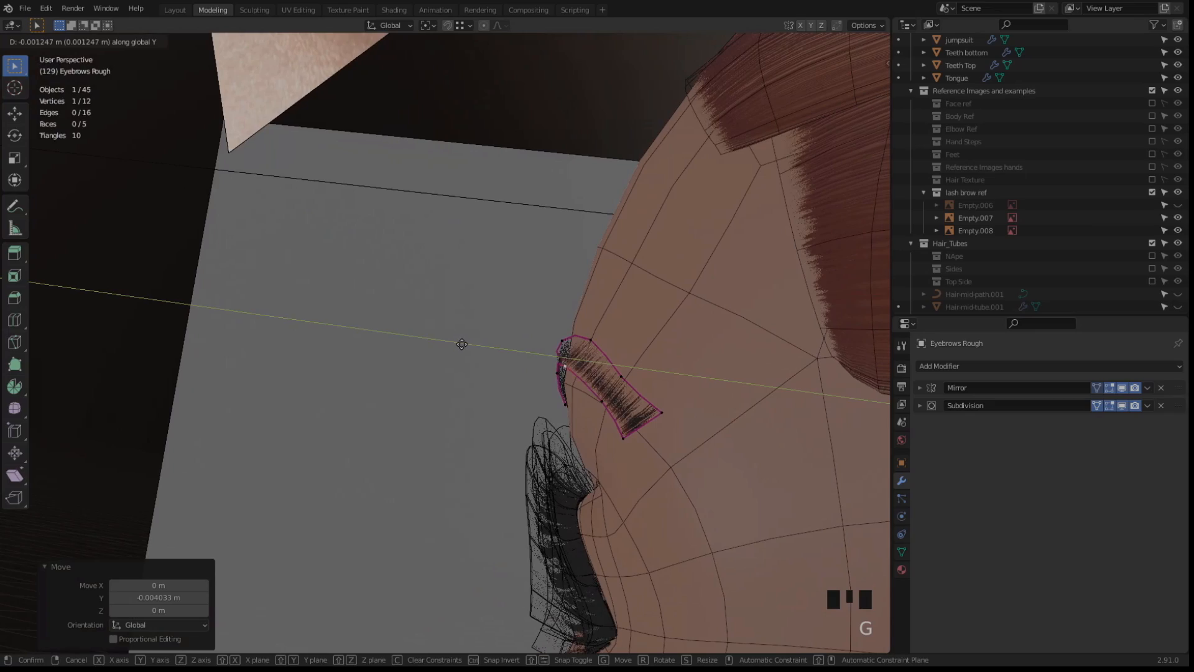
click(463, 344)
key(g)
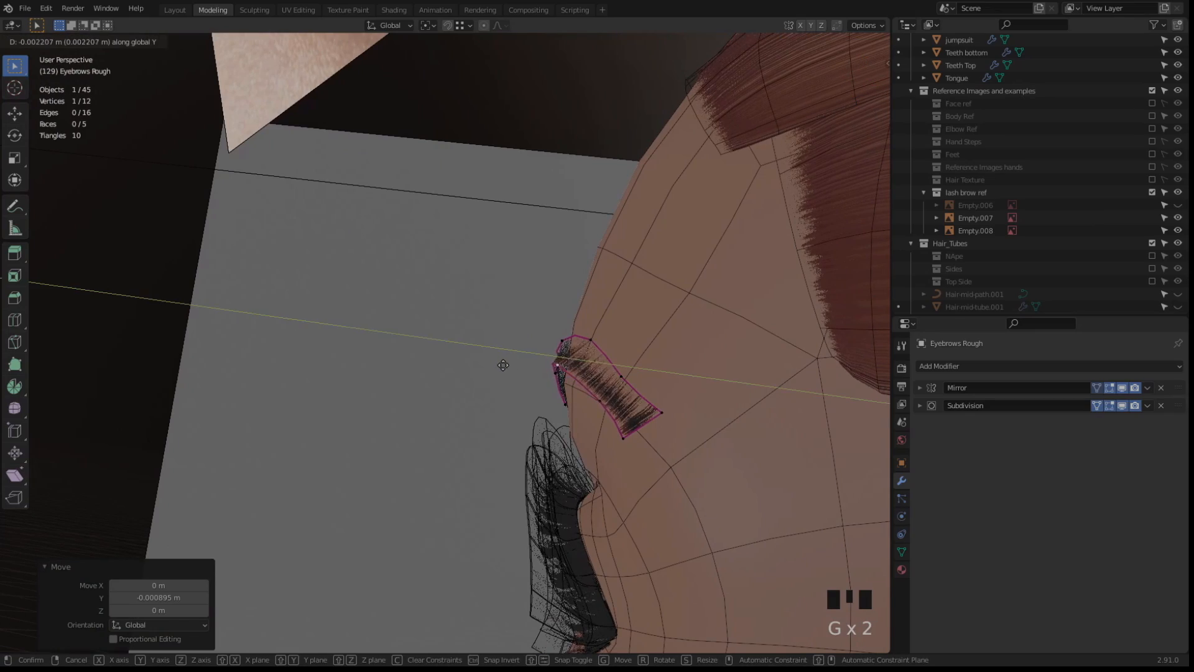
click(505, 359)
Move the fifth lower brow vertex about -0.0088 m in X, -0.0050 m in Y and 0.0051 m in Z, and offset it with Shrink/Fatten
middle_drag(505, 359, 342, 365)
scroll(441, 363, up, 3)
scroll(436, 348, down, 3)
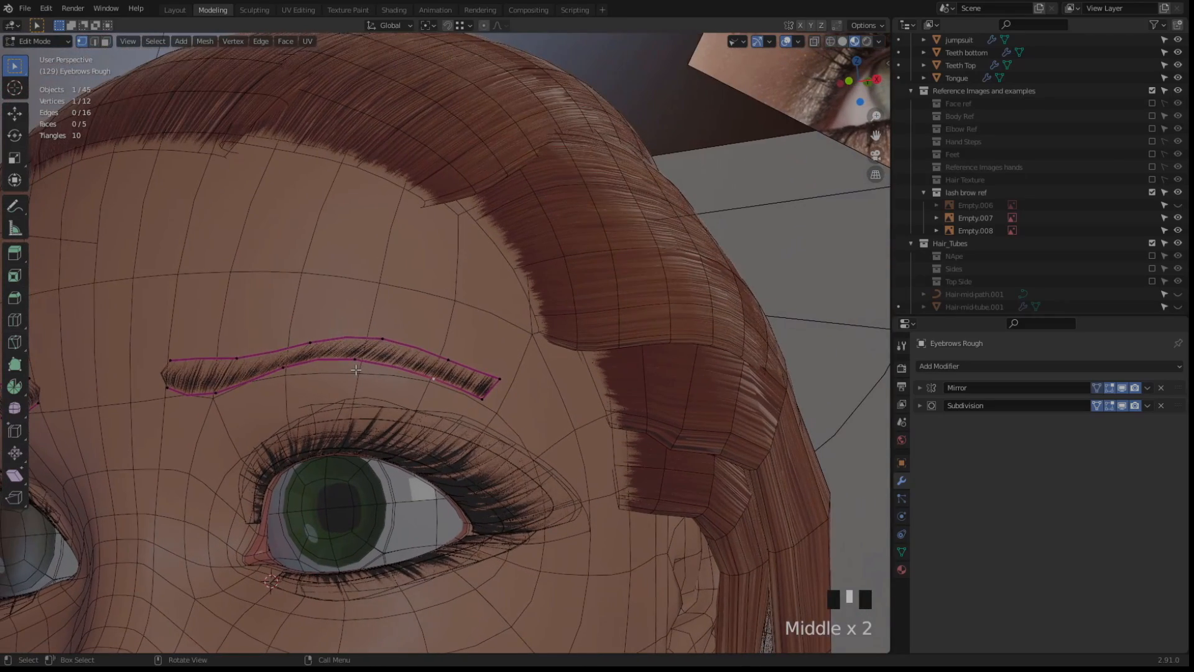
key(g)
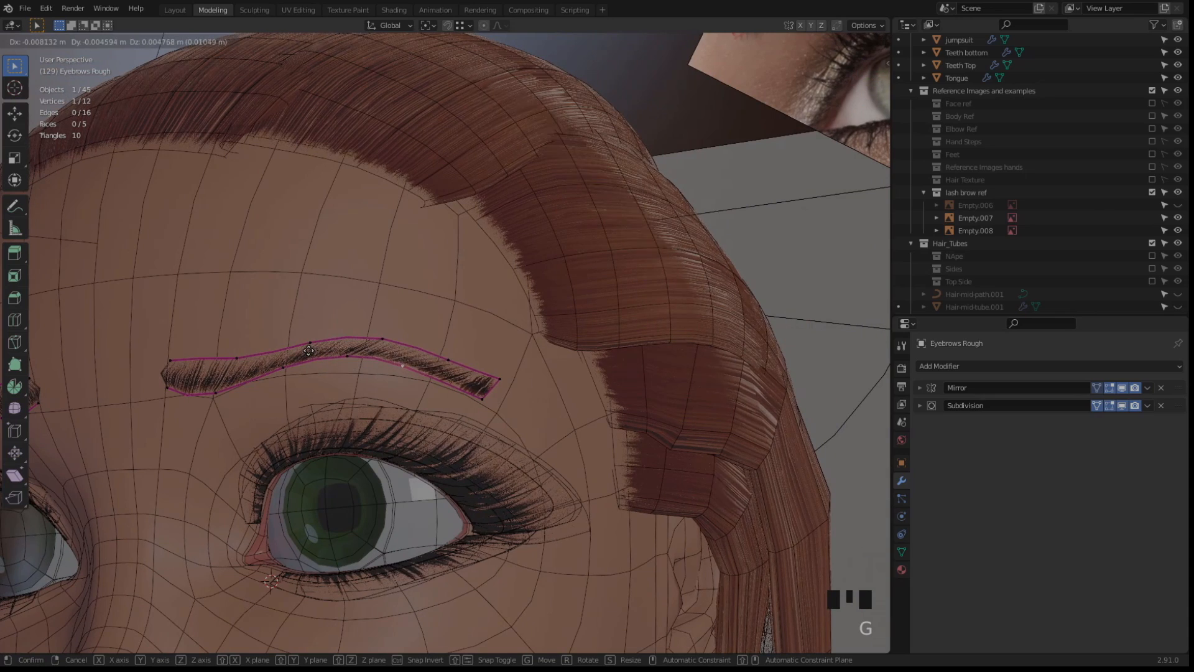
click(301, 348)
middle_drag(301, 348, 366, 370)
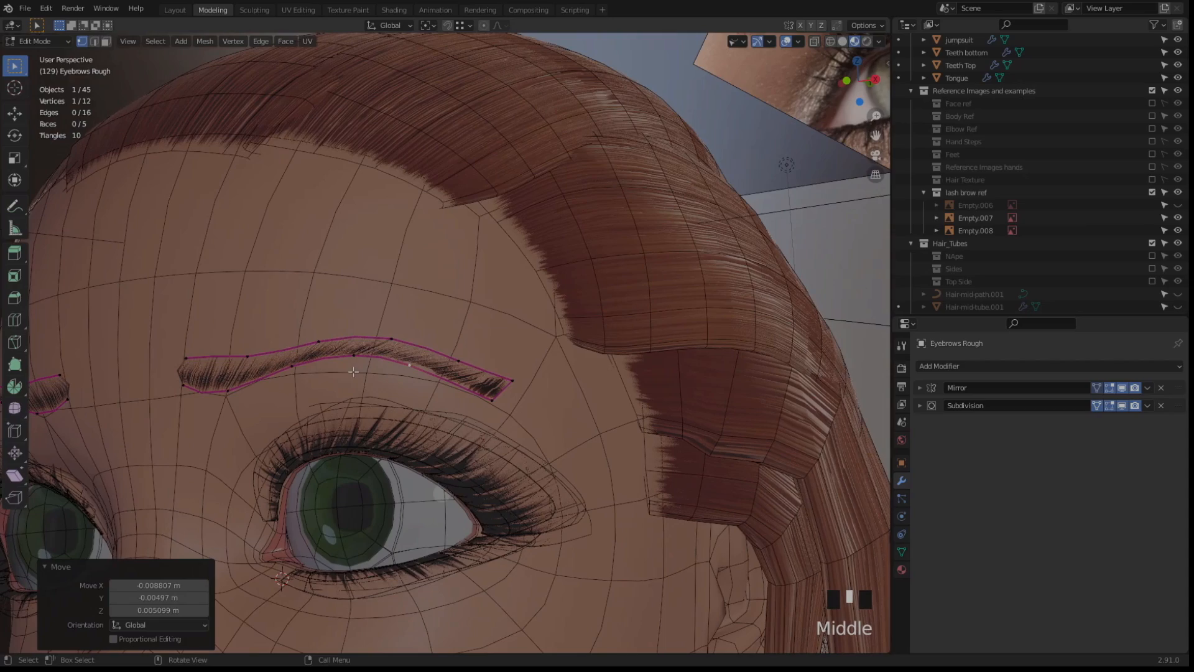
key(alt+s)
click(377, 371)
middle_drag(376, 371, 423, 387)
key(alt+s)
right_click(411, 344)
Pull the lower vertex at the brow's outer end inward and up, and drop the upper end vertex about 0.0023 m in Z
click(447, 384)
click(497, 399)
key(g)
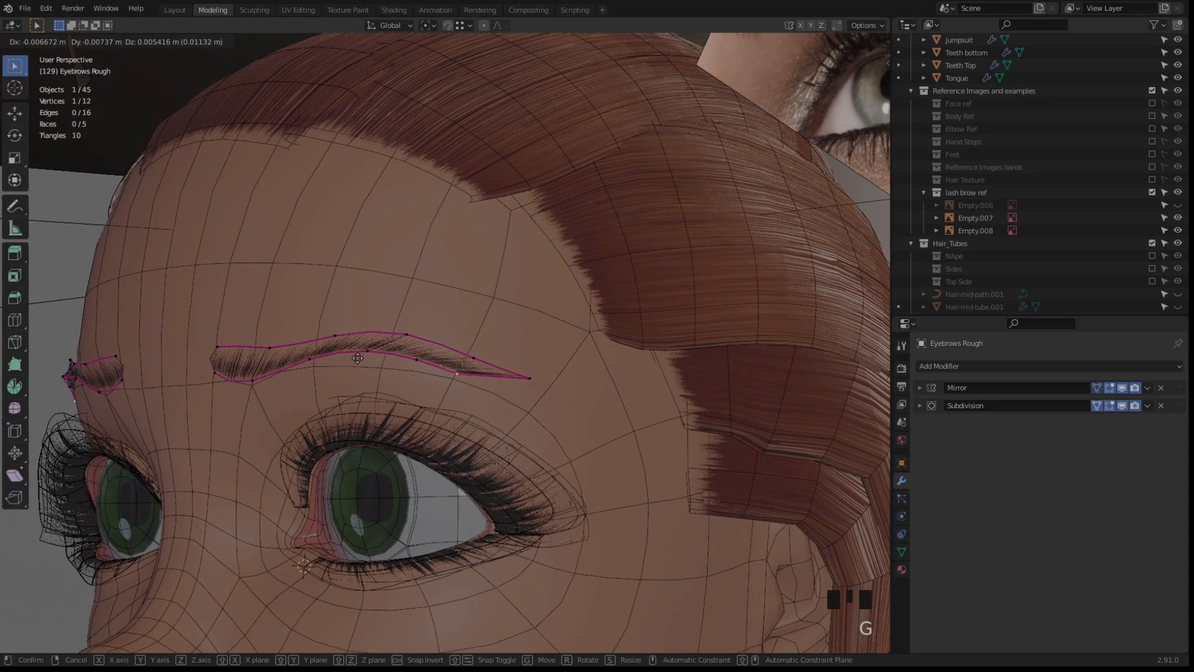
click(358, 358)
click(528, 378)
key(g)
click(437, 387)
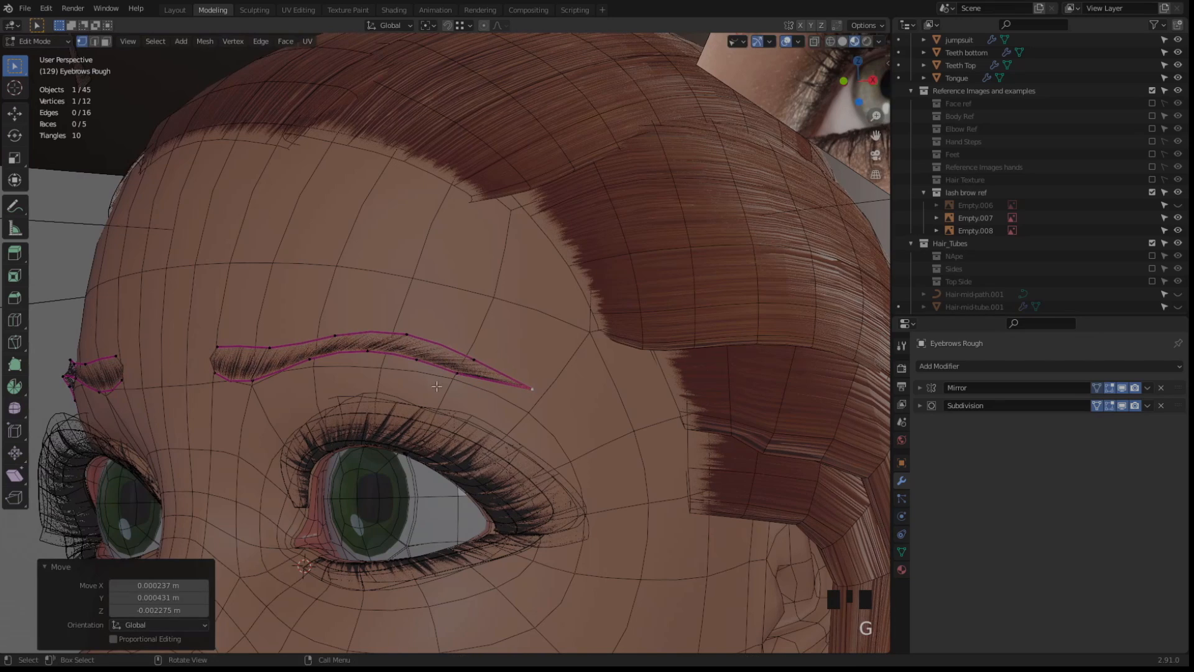
Shift the outermost lower brow vertex about 0.0029 m in X, 0.0032 m in Y and -0.0011 m in Z, with a 0.0002 m Shrink/Fatten offset
scroll(437, 387, up, 2)
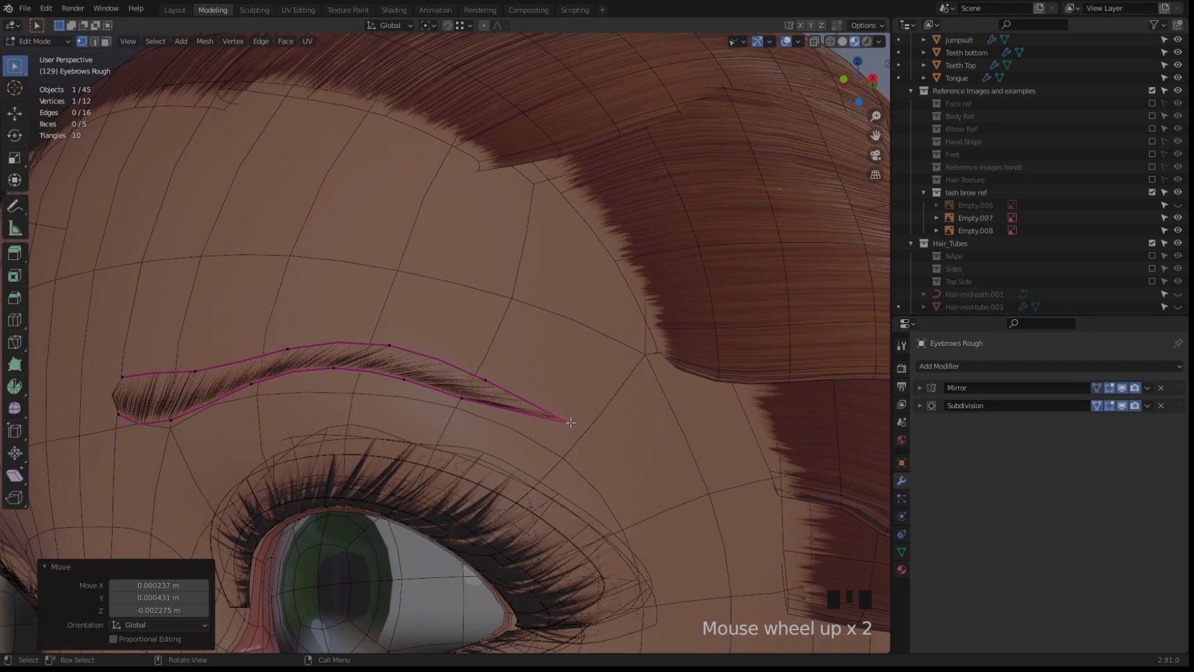
key(g)
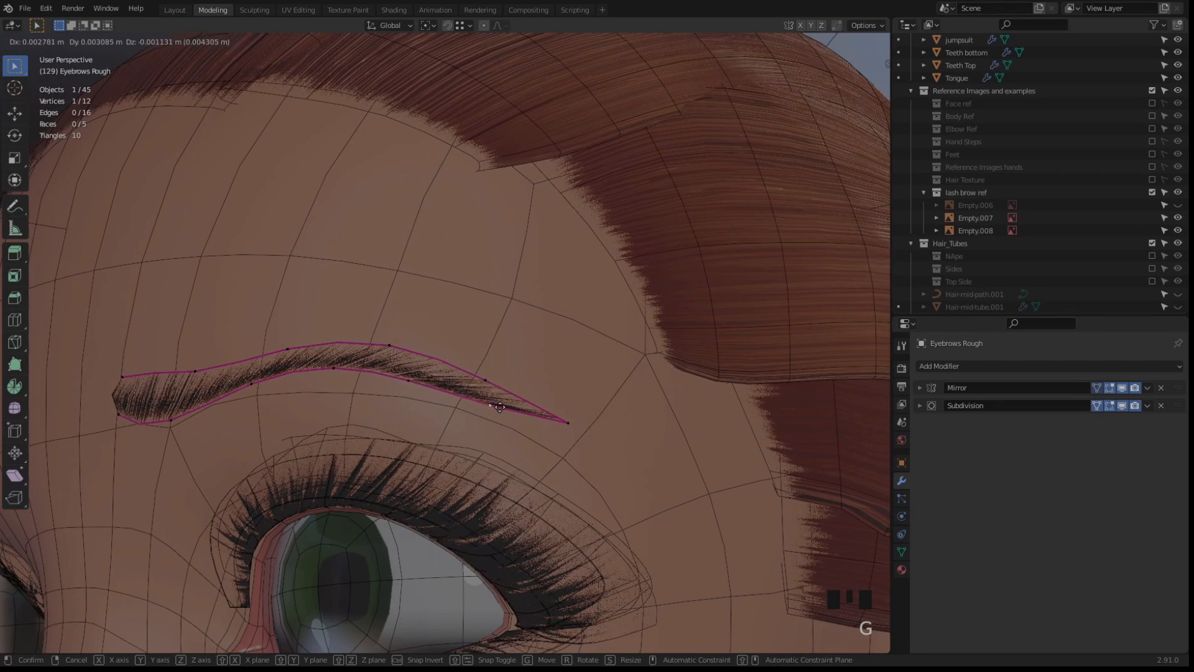
click(404, 399)
key(alt+s)
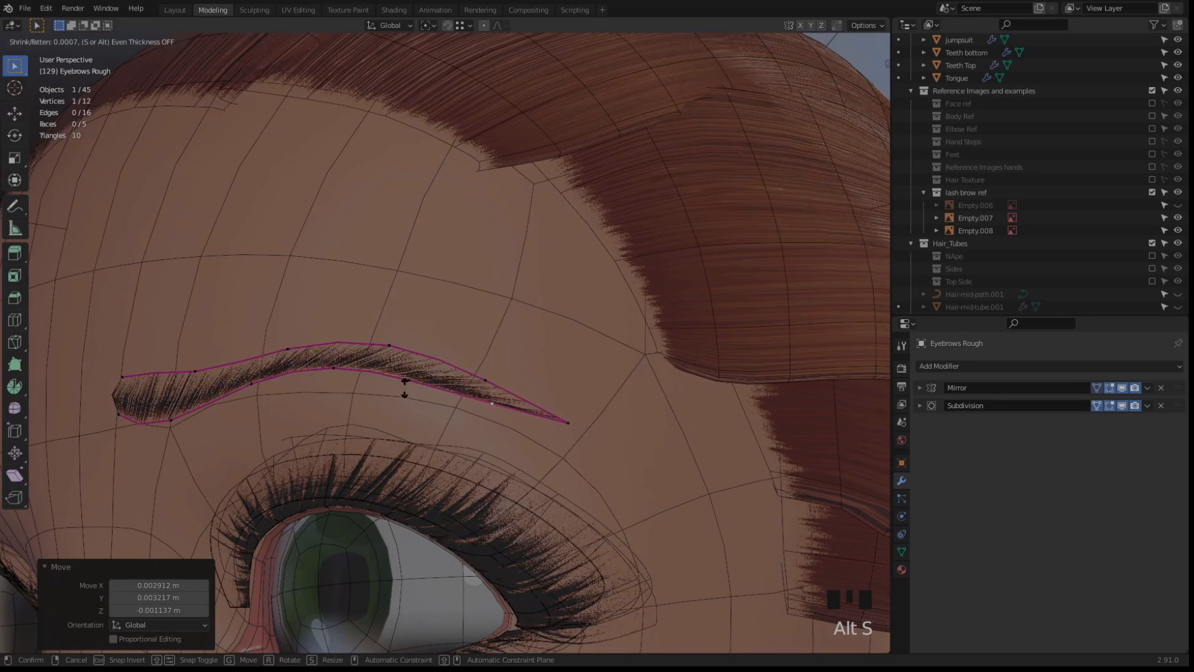
click(405, 386)
Fit the outermost lower brow vertex to the skin by moving it about -0.0013 m in X, 0.0008 m in Y and -0.0006 m in Z
middle_drag(404, 386, 500, 429)
key(KP_Decimal)
scroll(500, 429, down, 5)
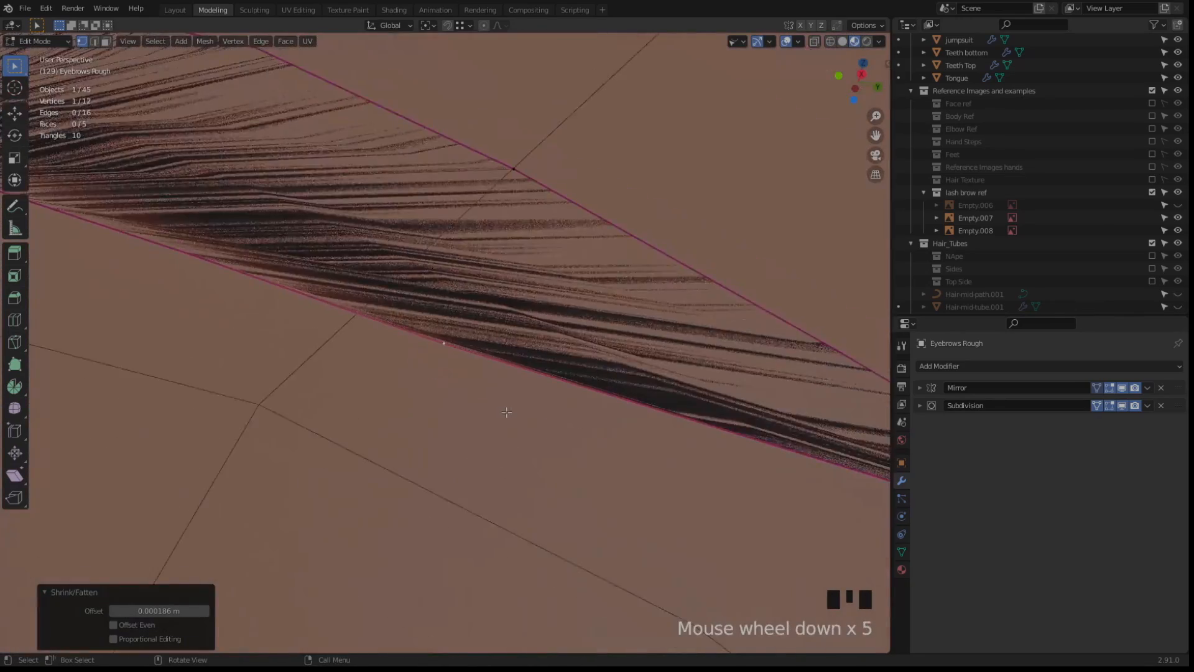
middle_drag(416, 347, 333, 308)
key(g)
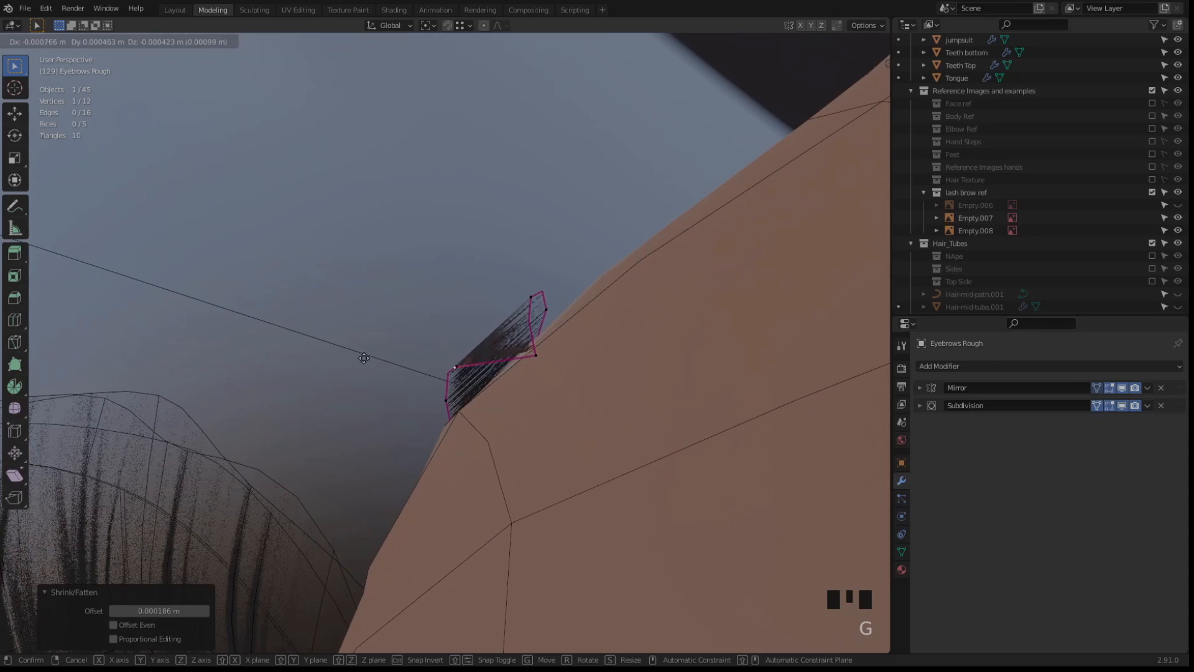
click(374, 371)
middle_drag(373, 371, 435, 398)
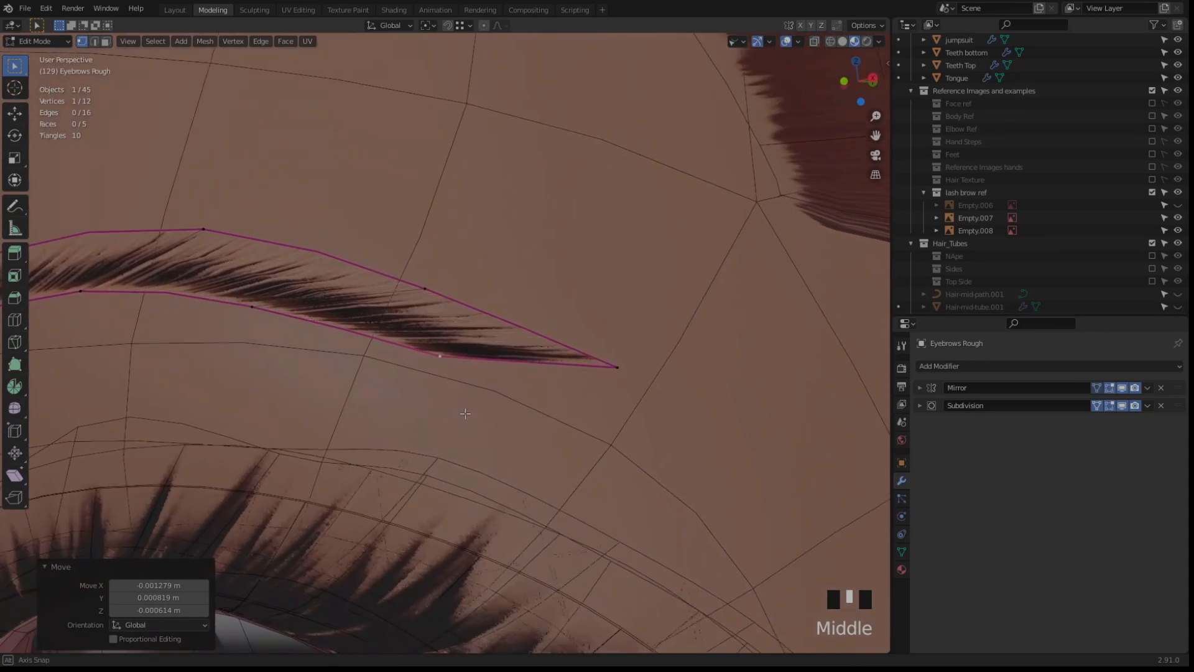
Move the fifth upper brow vertex about 0.0013 m in X and -0.0011 m in Z, and the fourth upper vertex about 0.0017 m in X
click(427, 286)
middle_drag(427, 286, 402, 336)
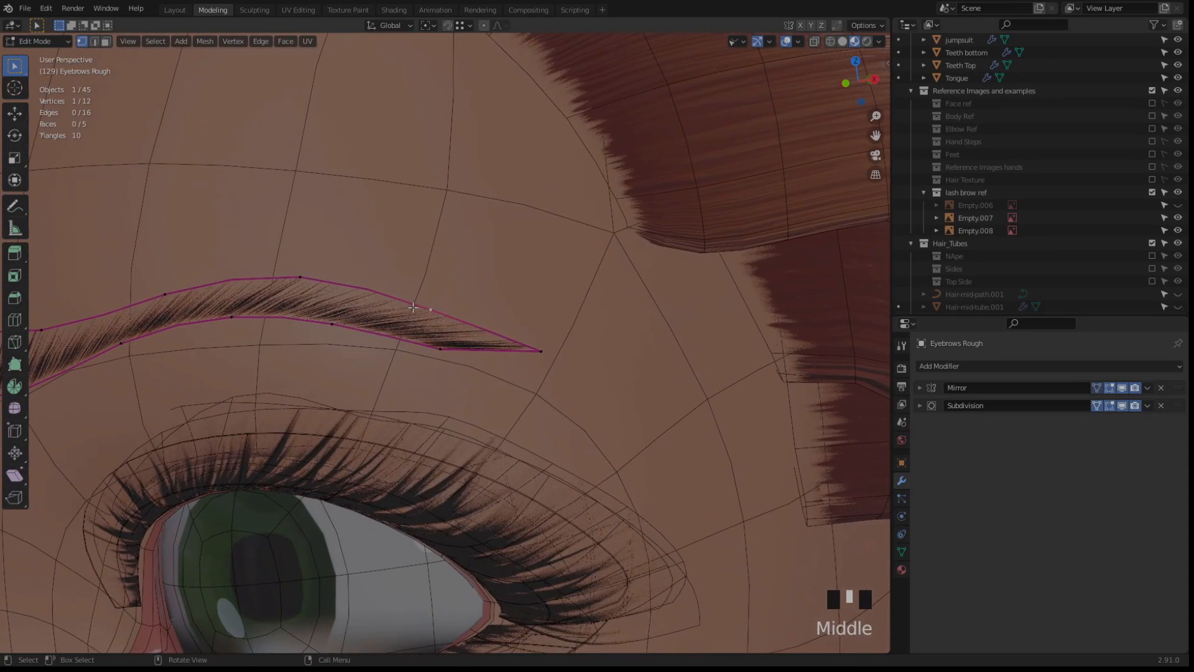
key(g)
click(430, 316)
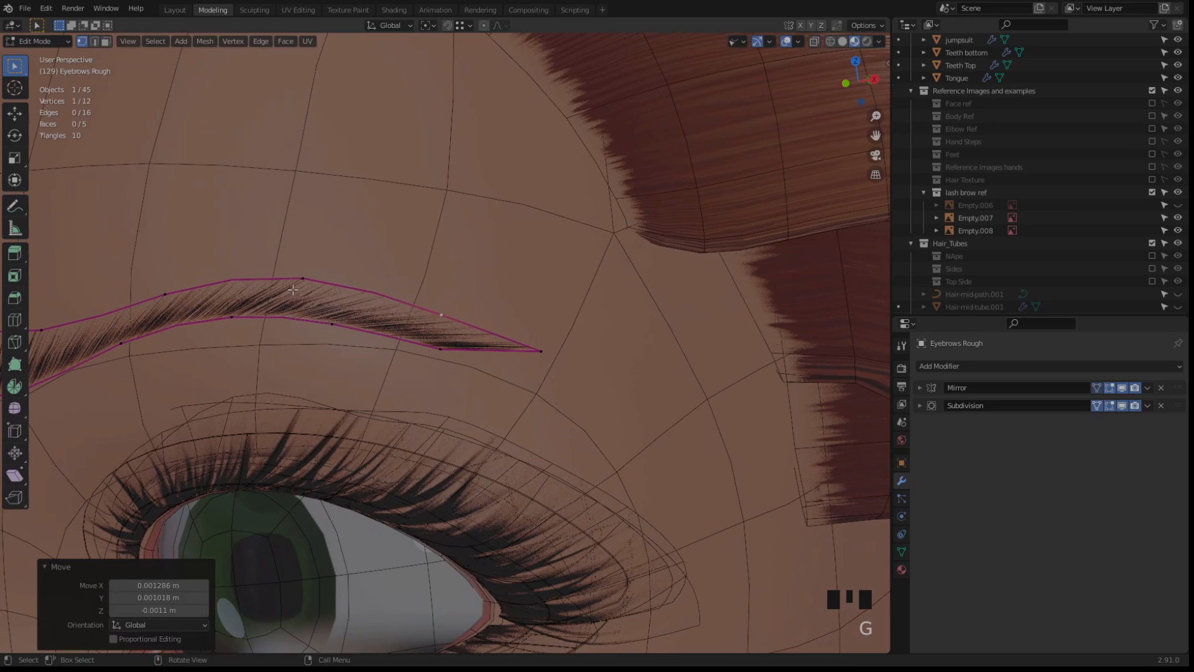
middle_drag(310, 297, 302, 284)
click(307, 278)
key(g)
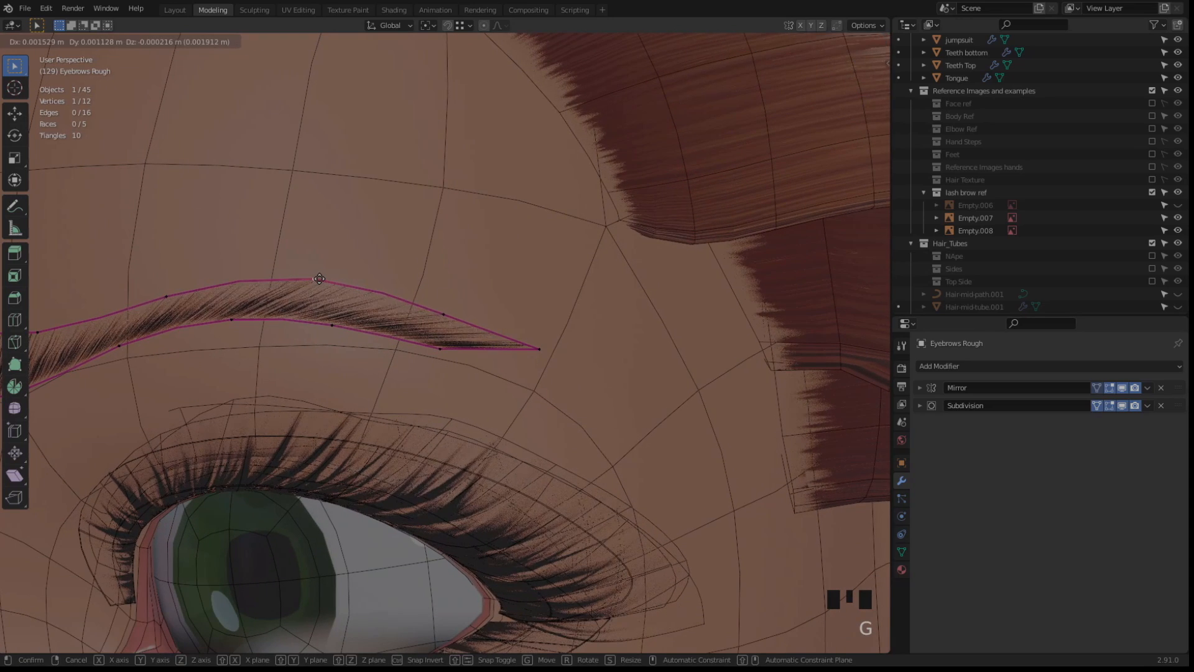
click(321, 279)
Compare the brow with the eyebrow references and raise the second upper vertex from the nose end slightly
scroll(321, 280, down, 5)
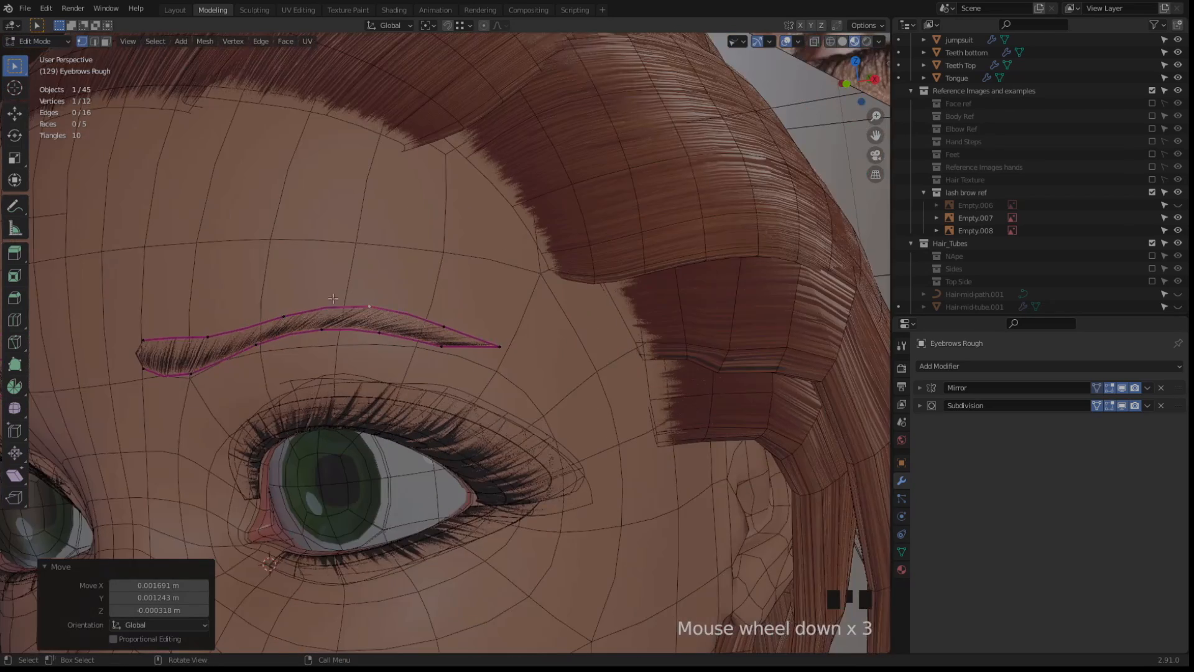
scroll(373, 280, down, 2)
middle_drag(392, 281, 510, 315)
scroll(431, 299, down, 1)
key(shift+alt+z)
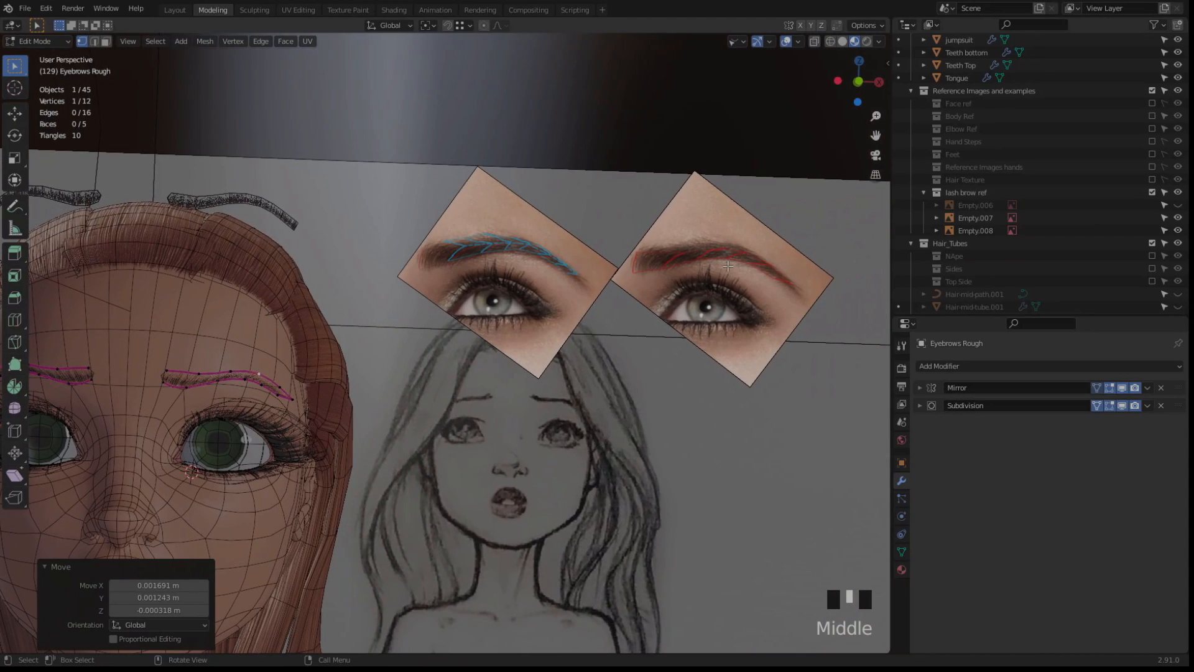
click(197, 372)
key(g)
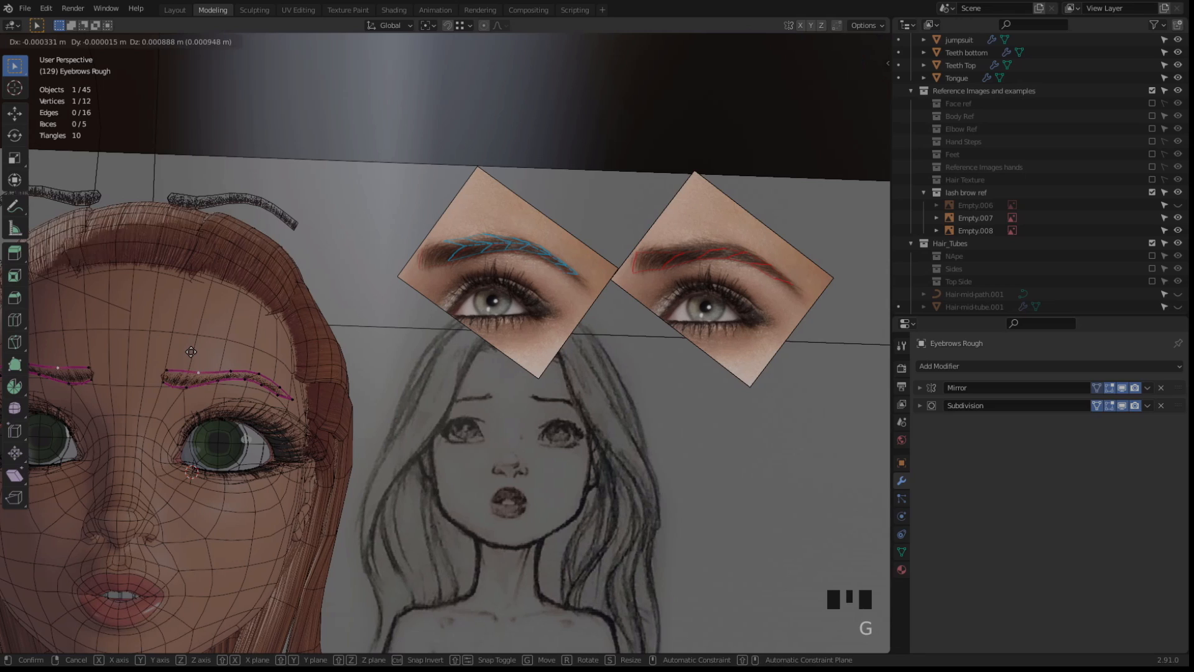
click(240, 382)
Raise the third upper brow vertex about 0.0018 m and a further 0.0009 m in Z to heighten the arch
click(234, 374)
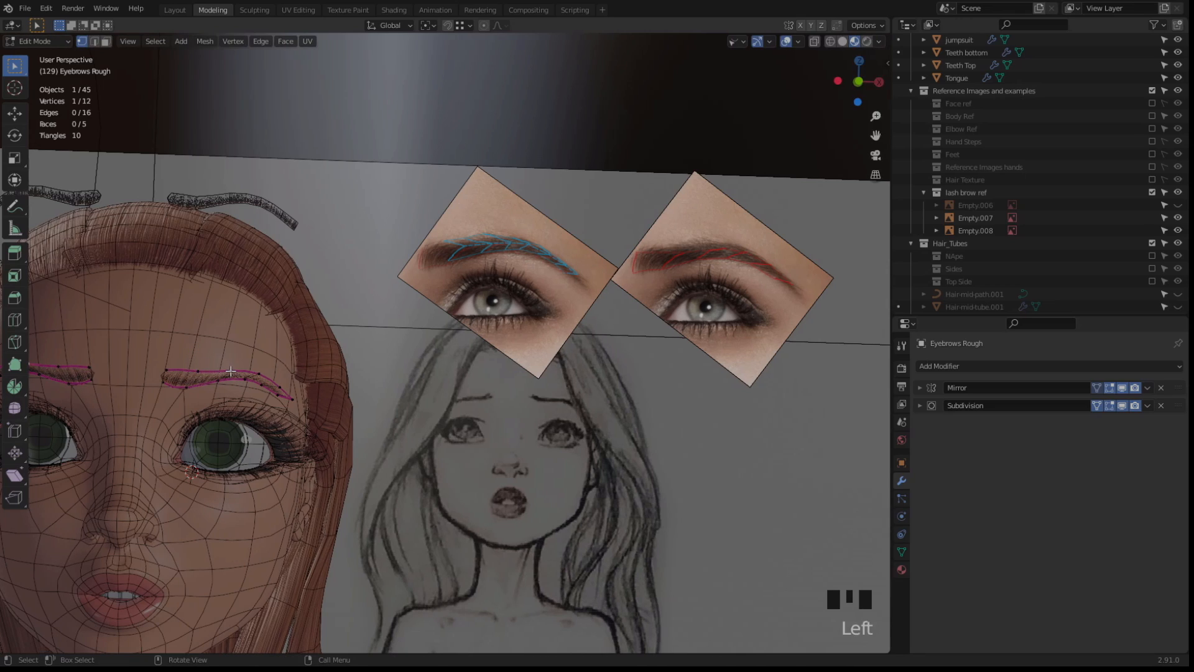
key(g)
click(234, 370)
key(g)
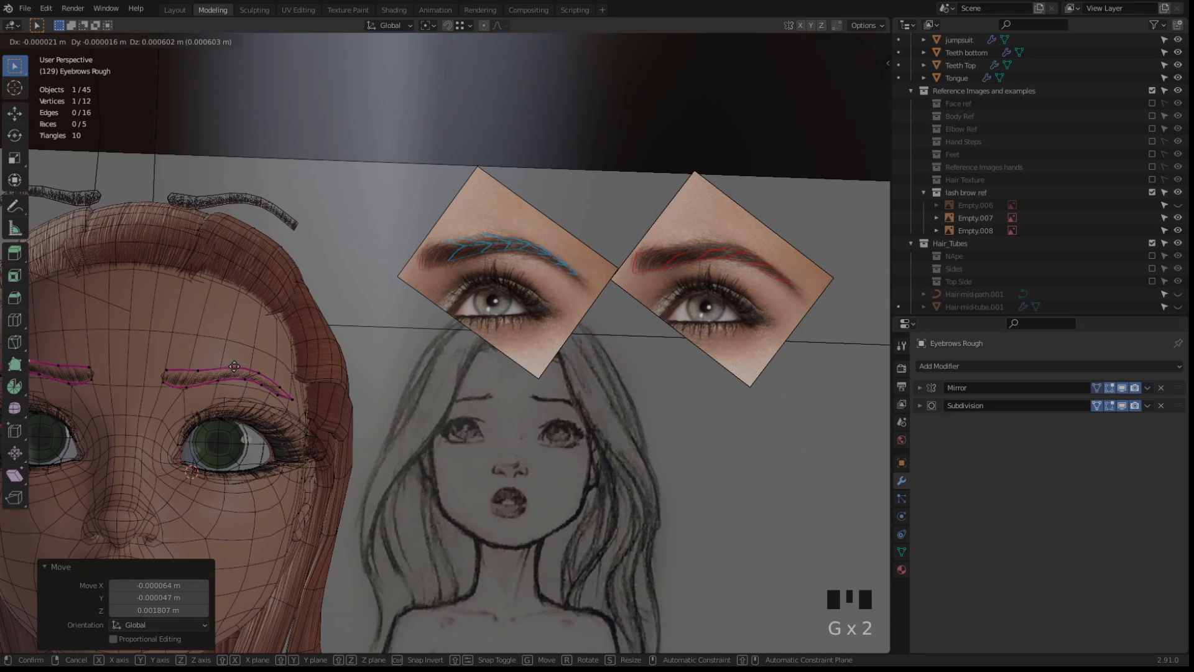
click(234, 365)
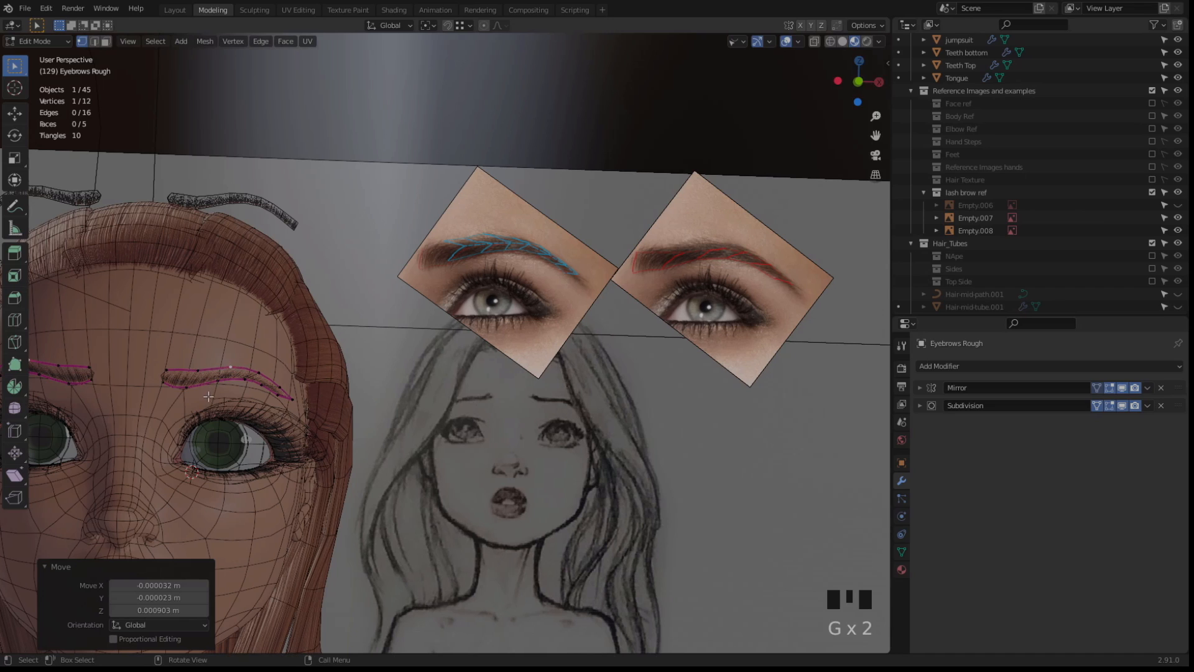
Move the lower vertex at the brow's nose end about 0.0003 m in X and -0.0007 m in Z
scroll(185, 389, up, 3)
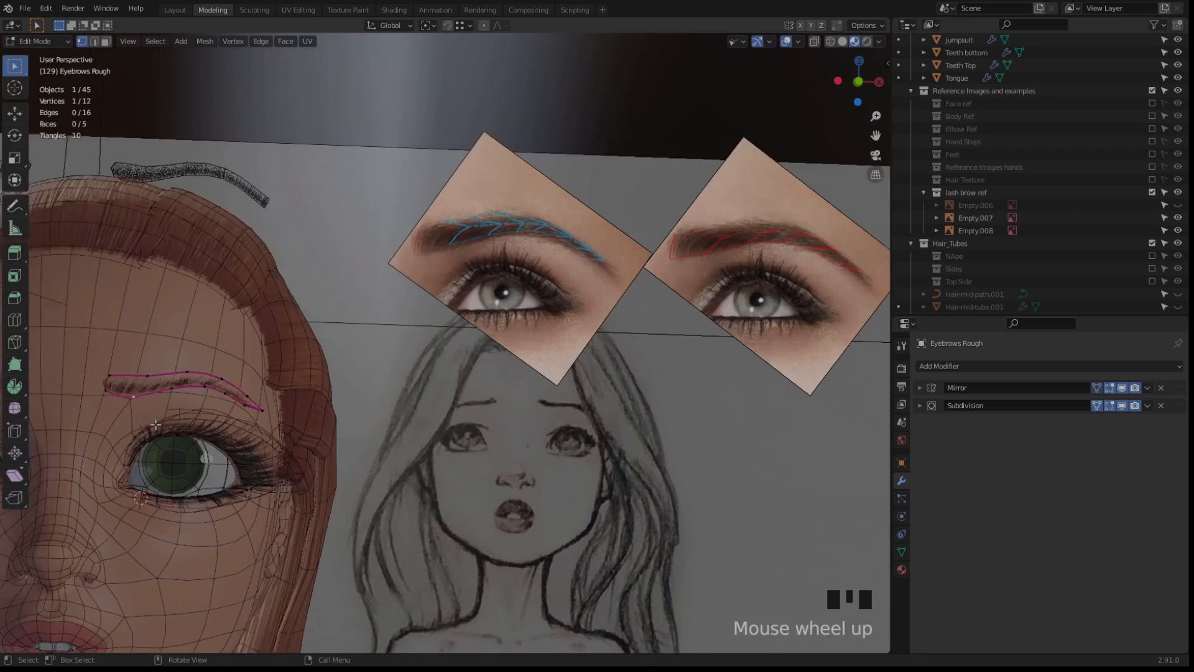
scroll(185, 390, down, 2)
mouse_move(186, 389)
middle_down()
mouse_move(191, 420)
mouse_move(622, 252)
mouse_move(698, 243)
middle_up()
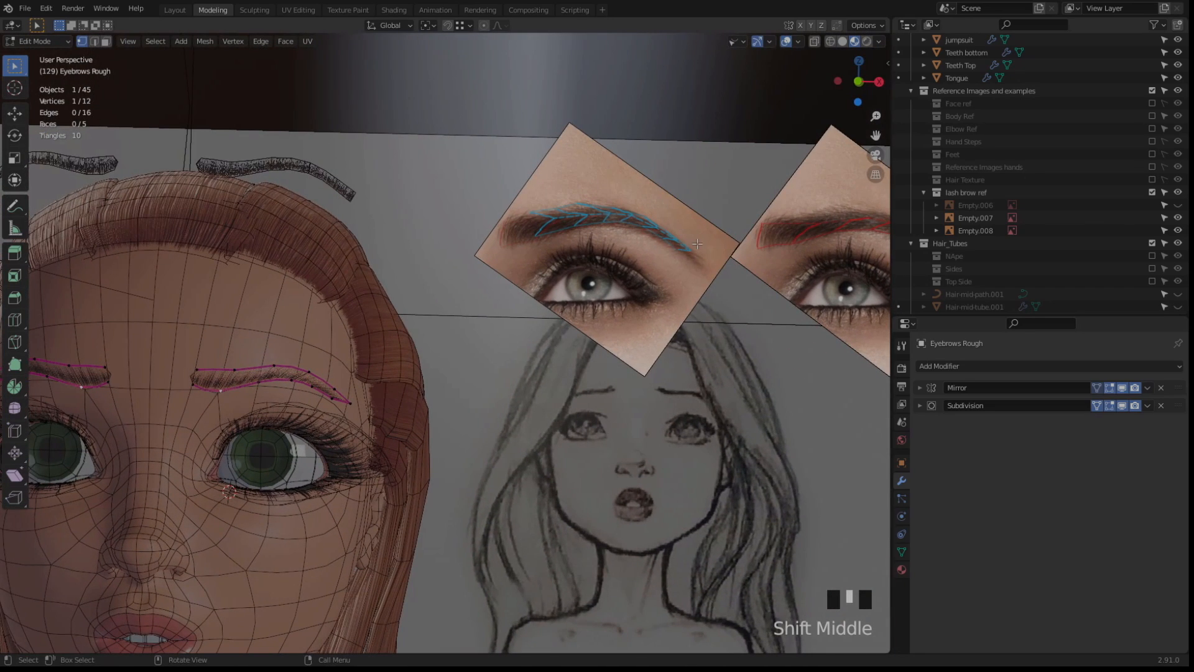
click(191, 389)
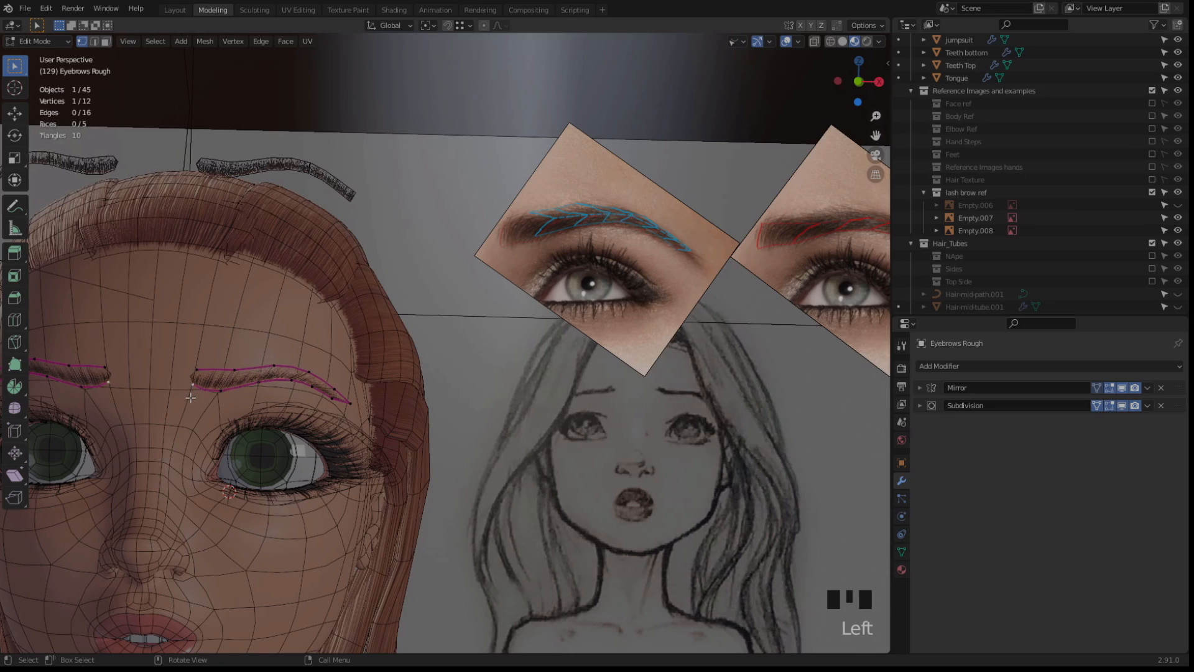
key(g)
click(191, 400)
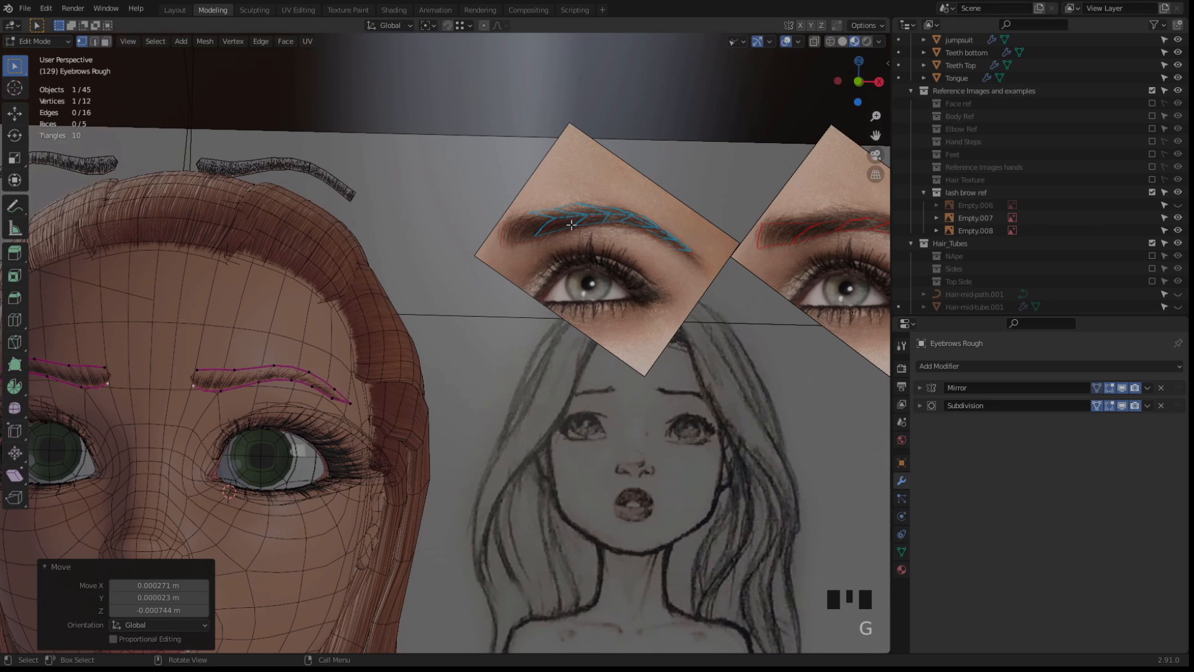
Check the strand directions on the blue-marked eyebrow reference, leave Edit Mode and duplicate Eyebrows Rough in place
shift+middle_drag(572, 225, 432, 227)
scroll(432, 227, up, 6)
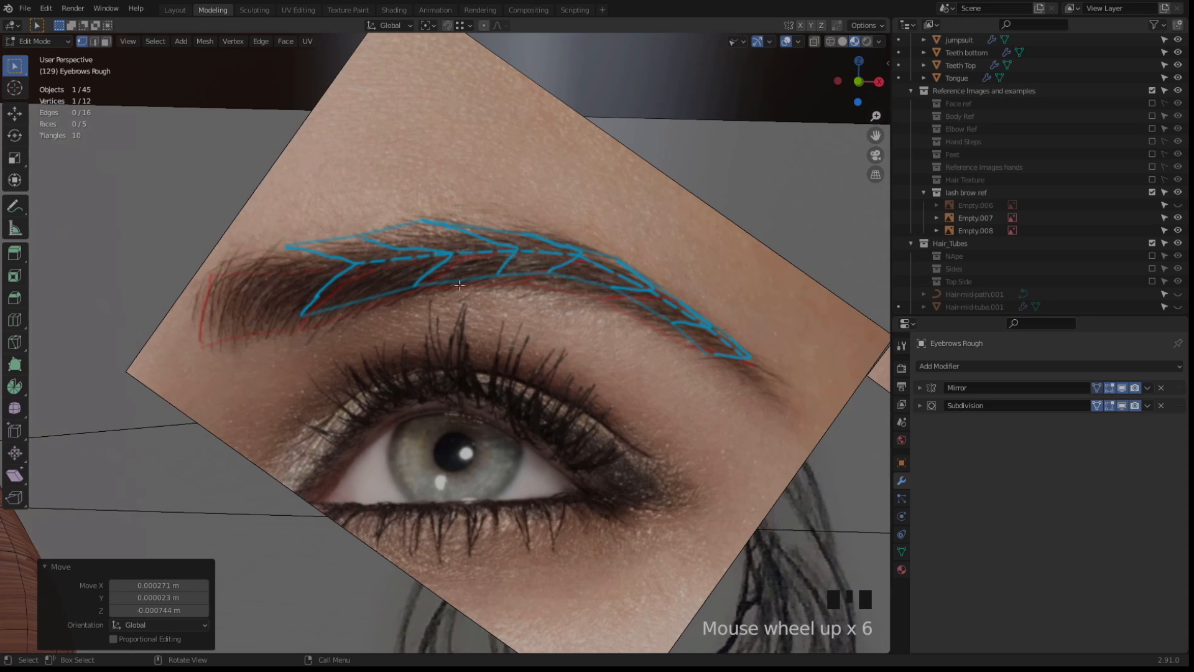
scroll(407, 285, down, 6)
shift+middle_drag(205, 398, 363, 301)
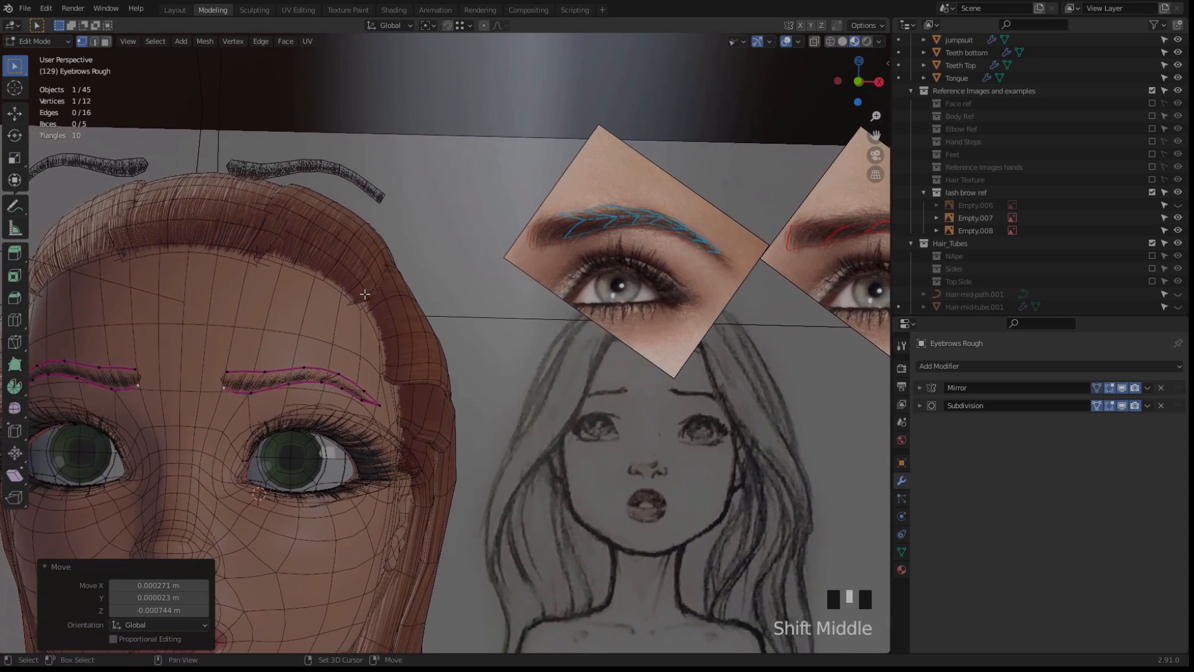
key(Tab)
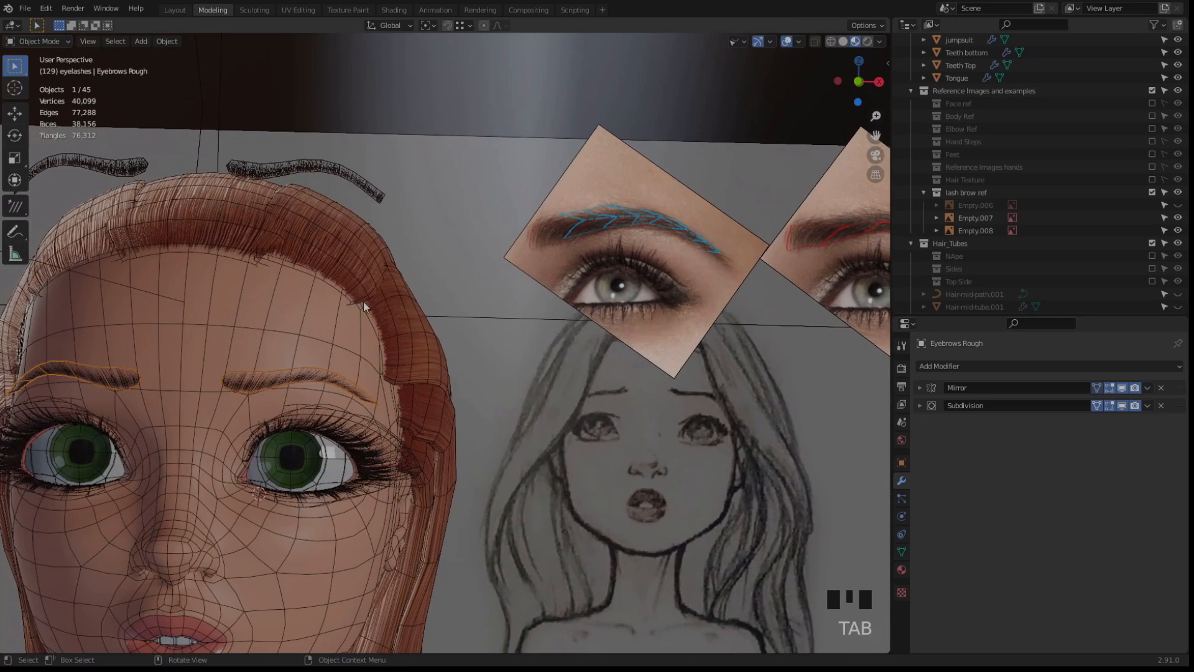
click(421, 305)
click(293, 377)
middle_drag(293, 377, 267, 415)
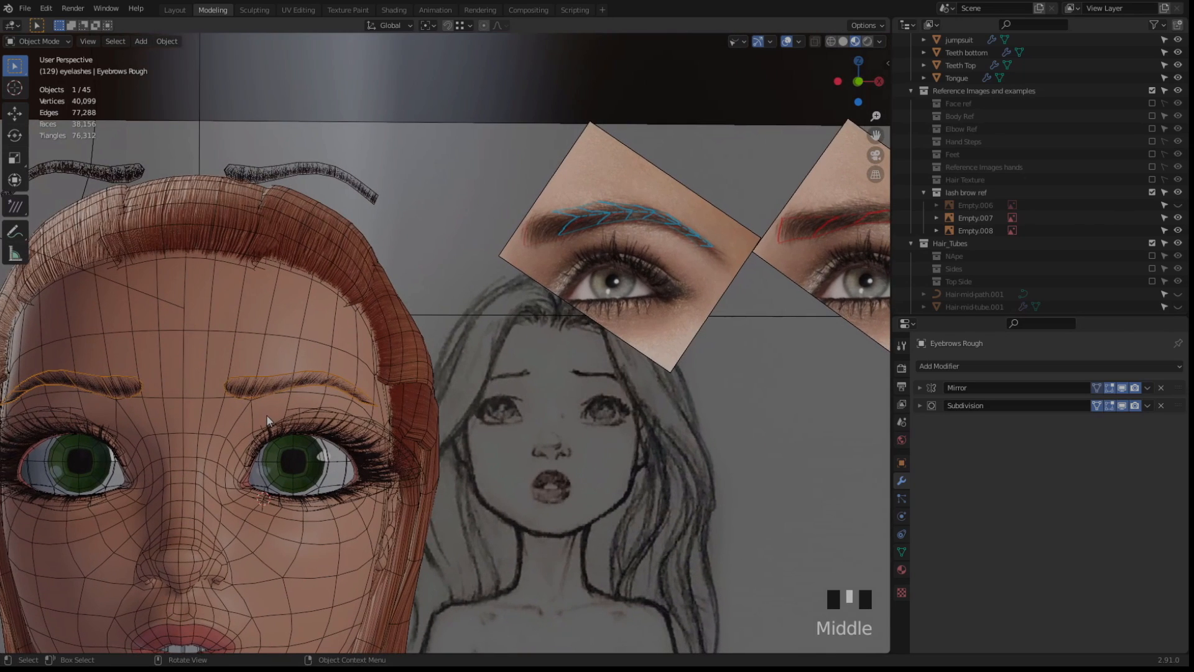
key(shift+d)
right_click(278, 443)
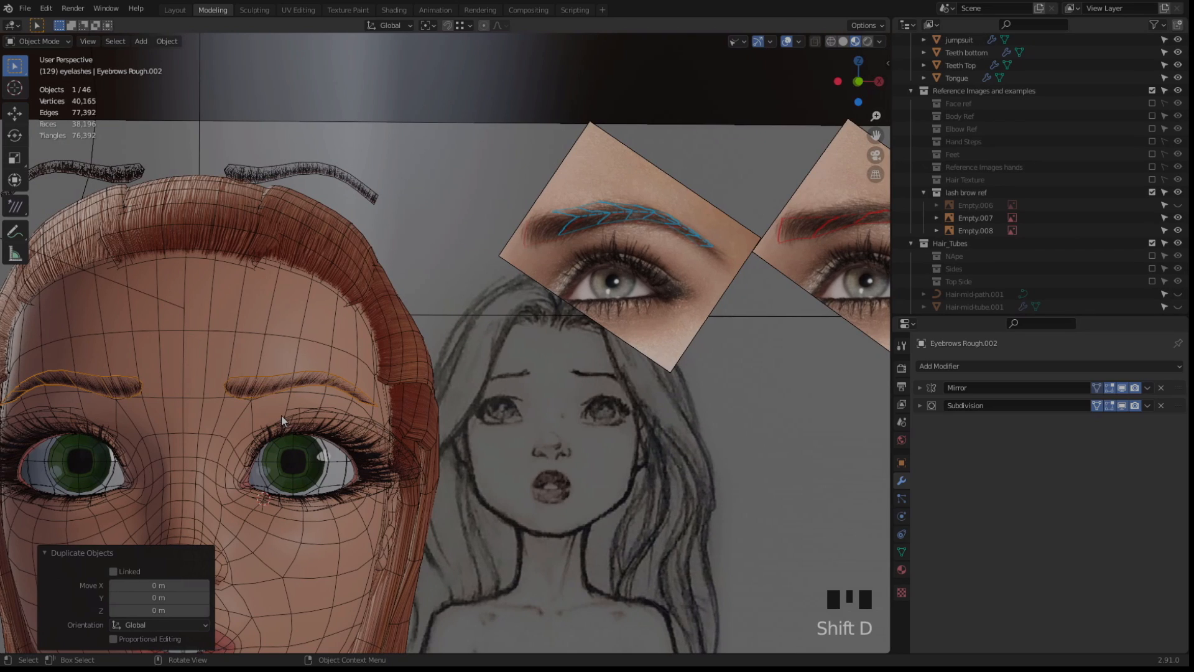
Raise the duplicated brow about 0.0039 m in Z above the first one and switch it to Edit Mode
key(g)
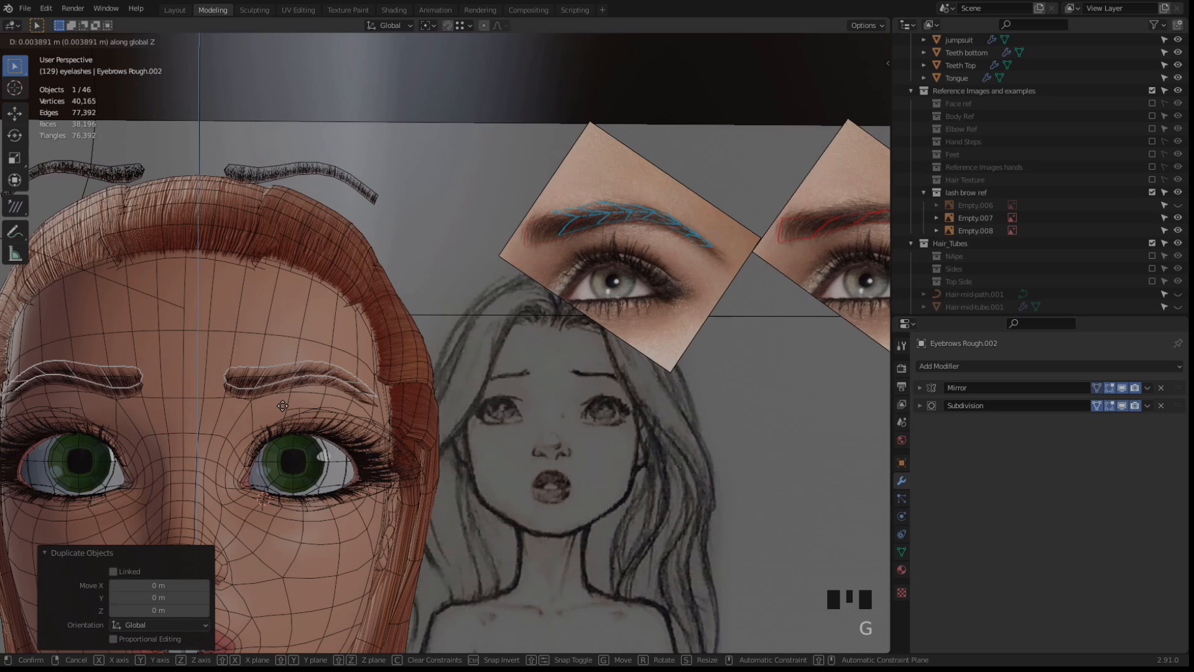
click(282, 406)
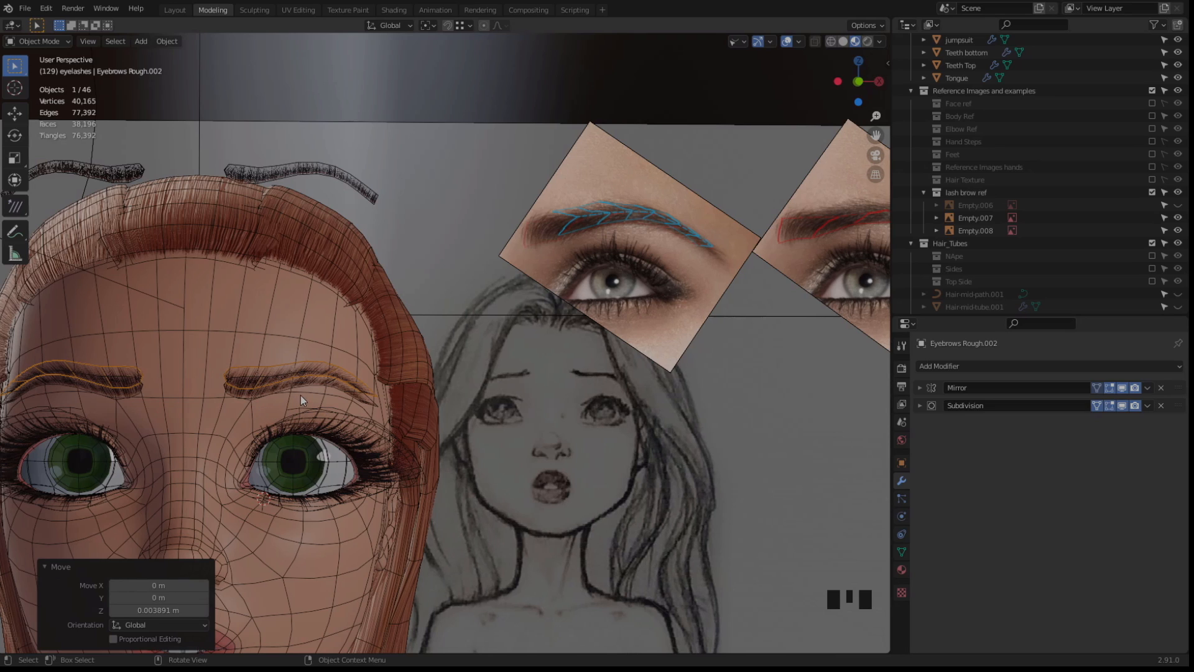
middle_drag(300, 394, 274, 394)
scroll(271, 394, up, 1)
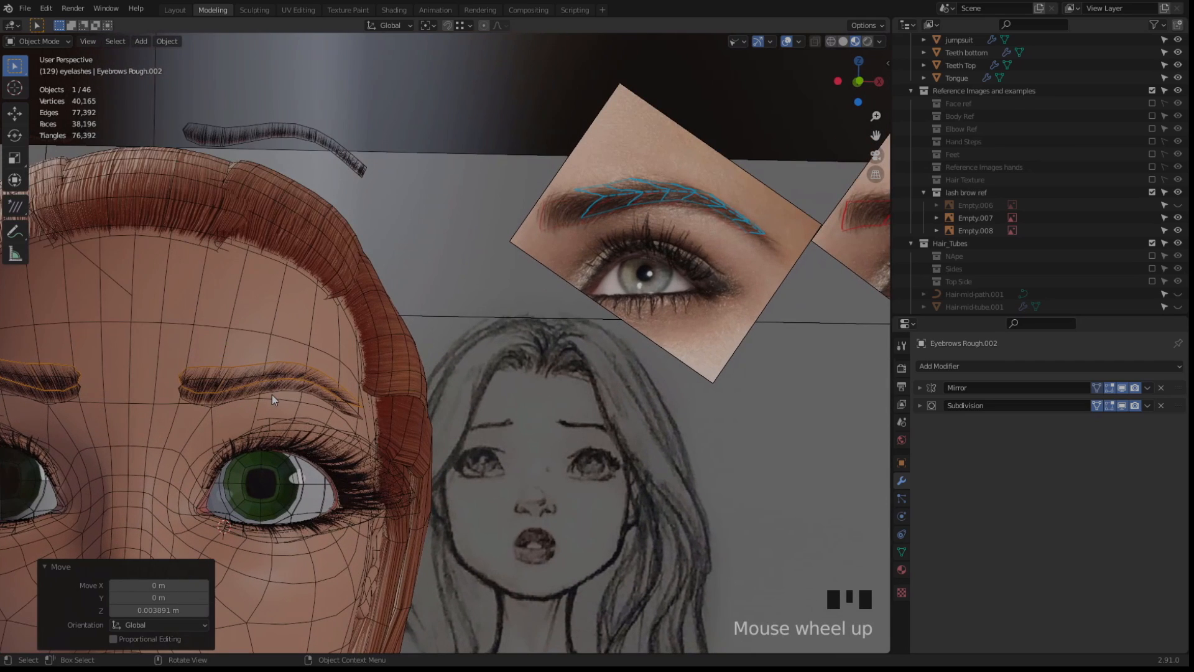
key(Tab)
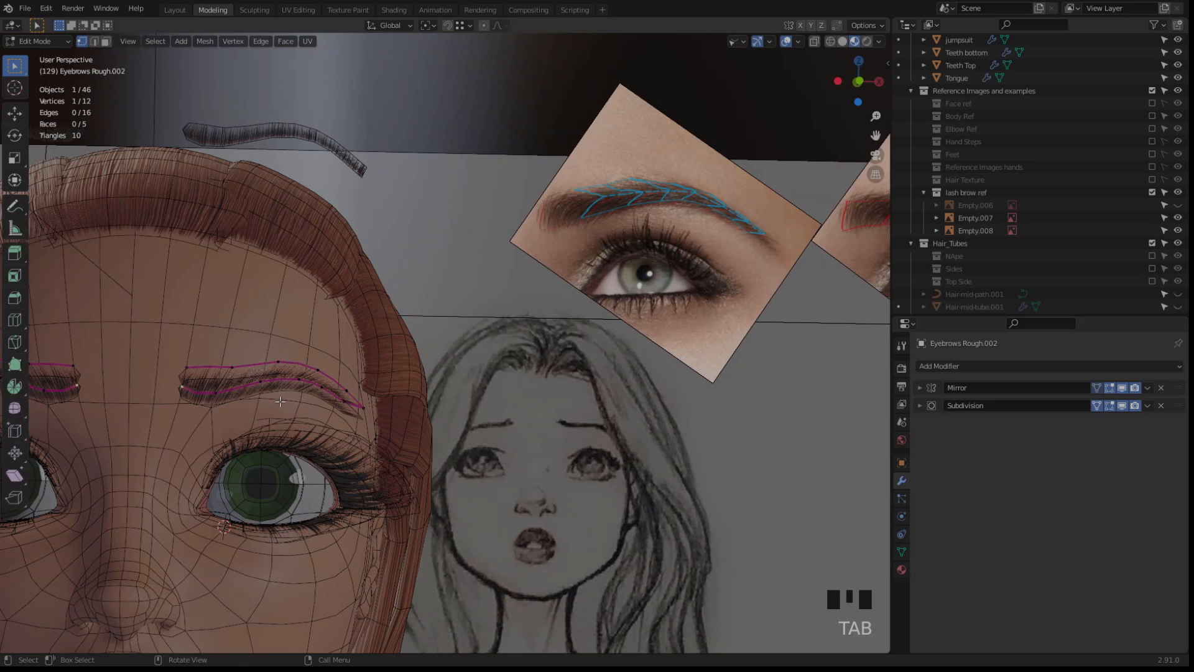
Try to change the strand direction by shifting the third and second lower vertices of the duplicated brow toward its outer end
scroll(280, 402, up, 2)
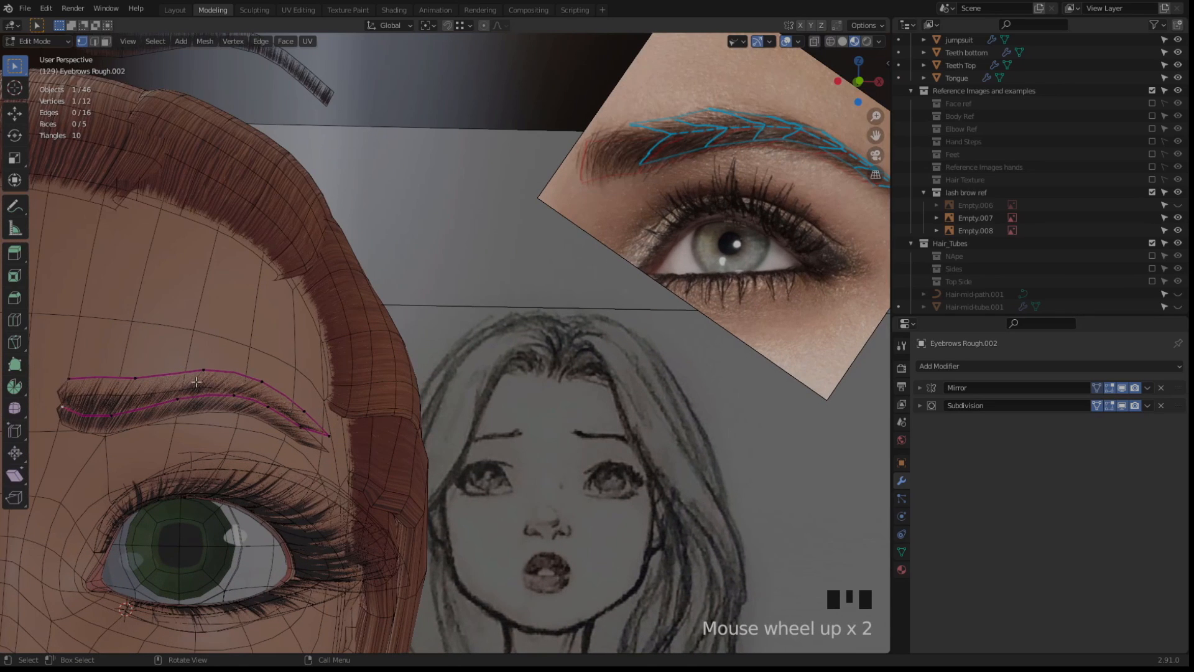
shift+middle_drag(196, 382, 209, 385)
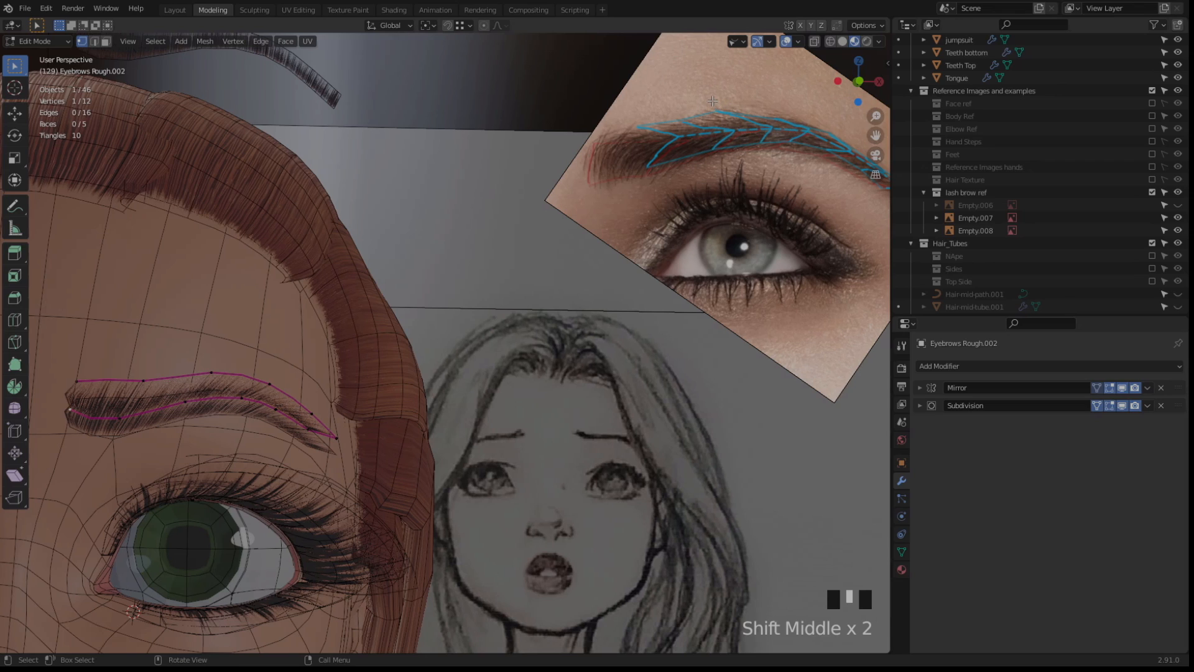
shift+middle_drag(142, 409, 248, 368)
scroll(248, 368, up, 2)
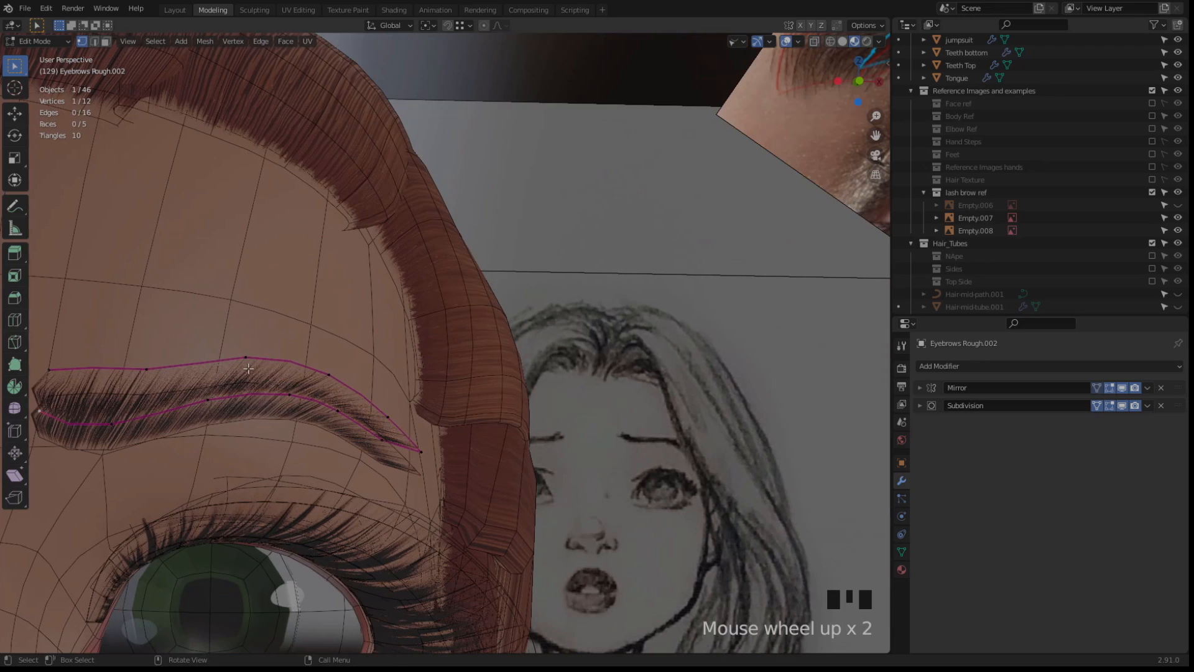
click(247, 357)
click(207, 403)
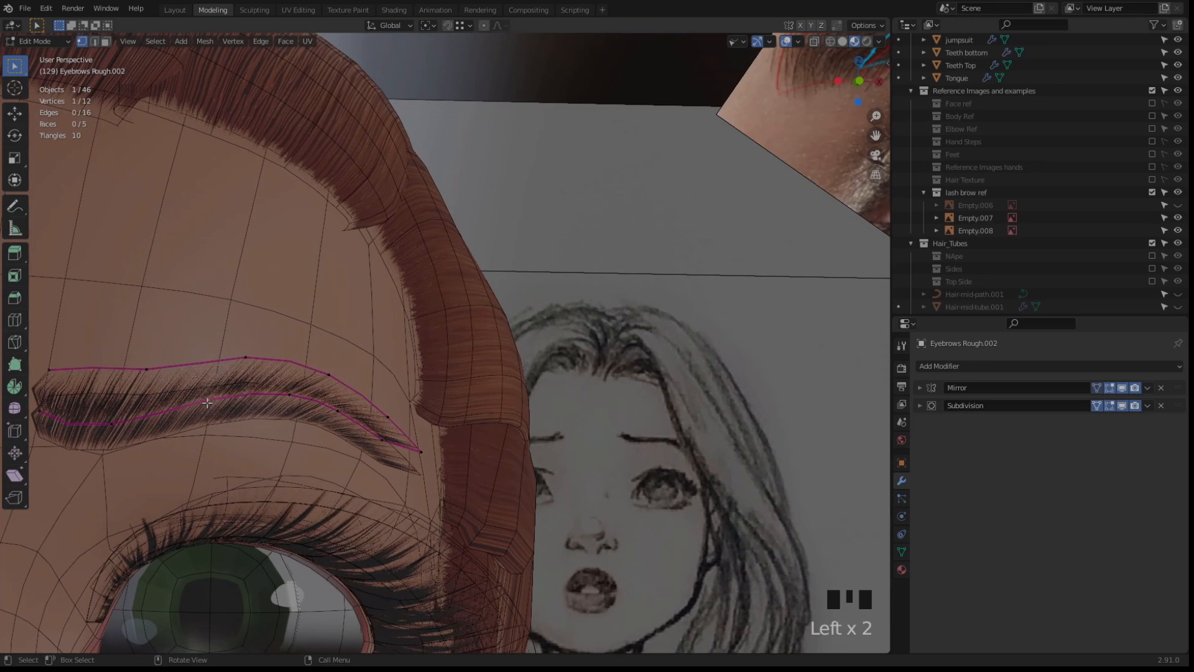
key(g)
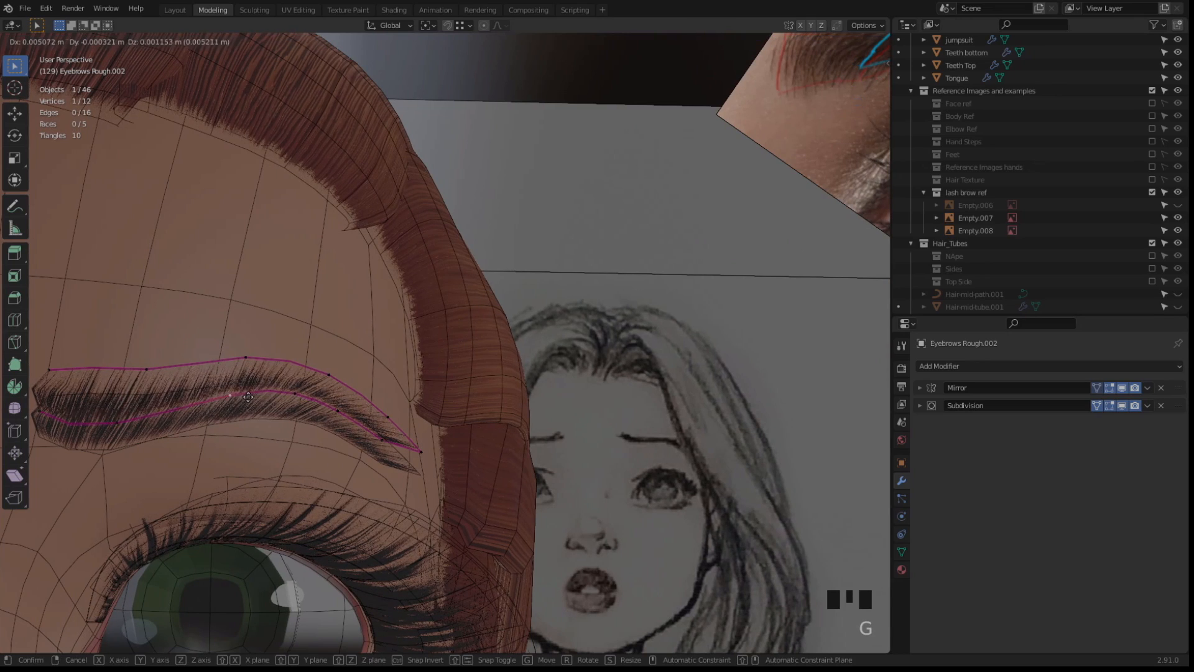
click(269, 396)
click(121, 423)
key(g)
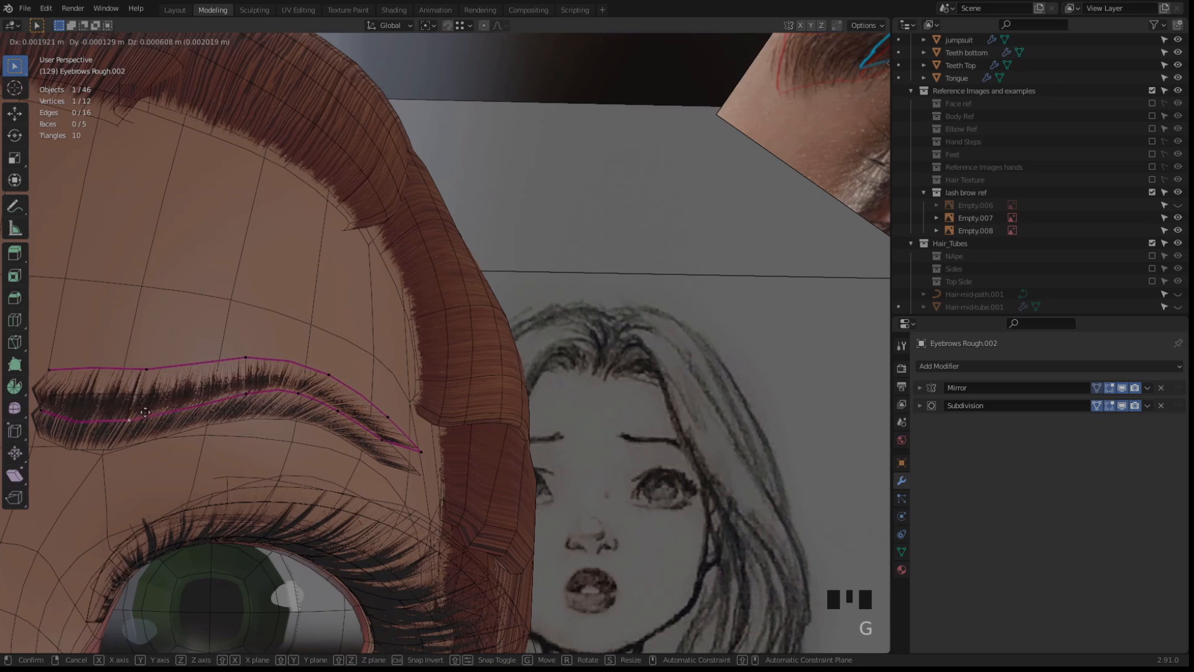
click(174, 405)
Try shifting the third upper vertex toward the nose and the third lower vertex about 0.0020 m in X and -0.0005 m in Z
key(g)
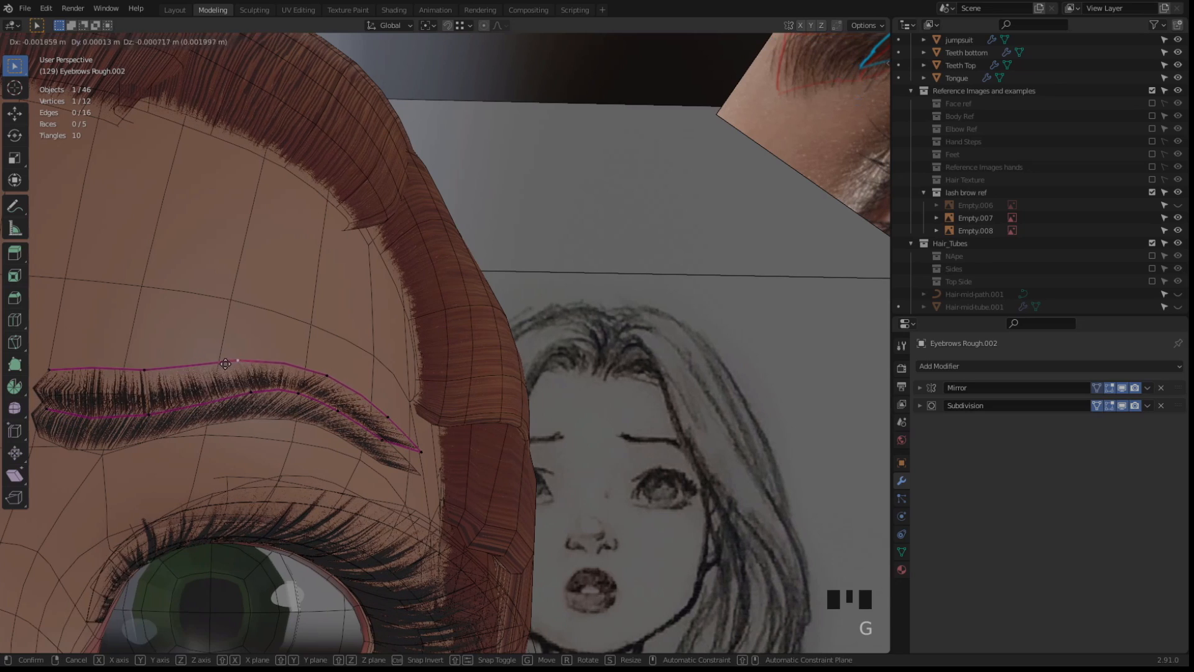
click(243, 401)
click(252, 392)
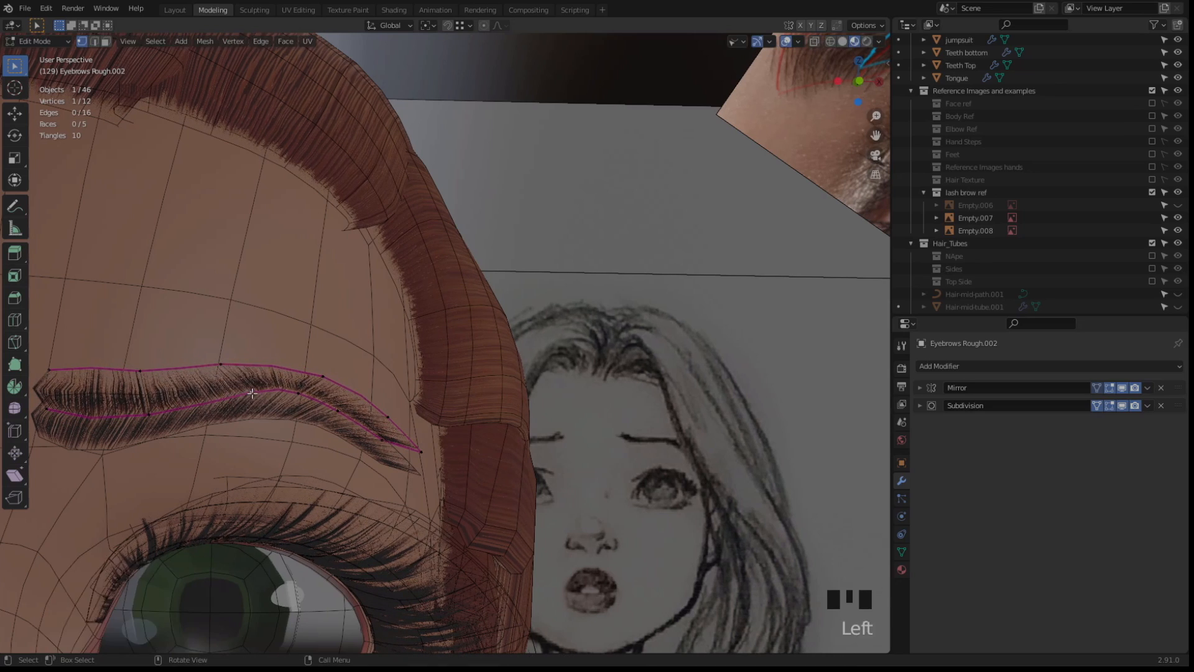
key(g)
click(269, 394)
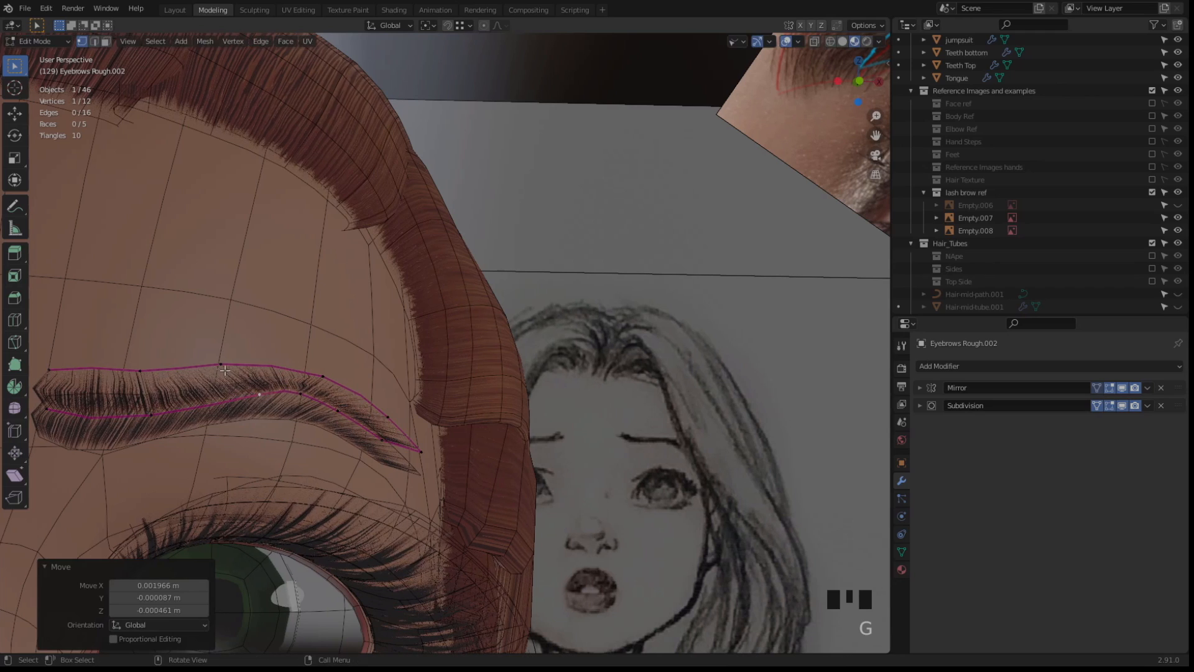
click(219, 366)
key(g)
click(217, 370)
Try moving the second lower vertex about 0.0058 m in X and 0.0013 m in Z, and shifting the third lower vertex downward
click(146, 415)
key(g)
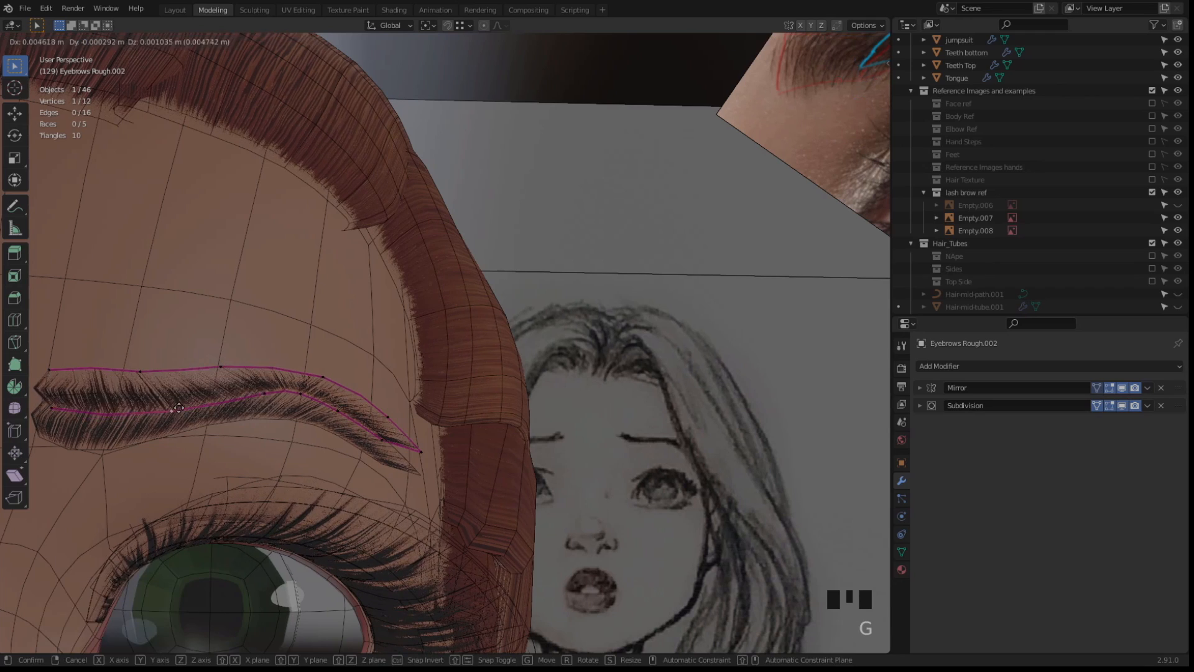
click(195, 411)
shift+middle_drag(216, 409, 316, 354)
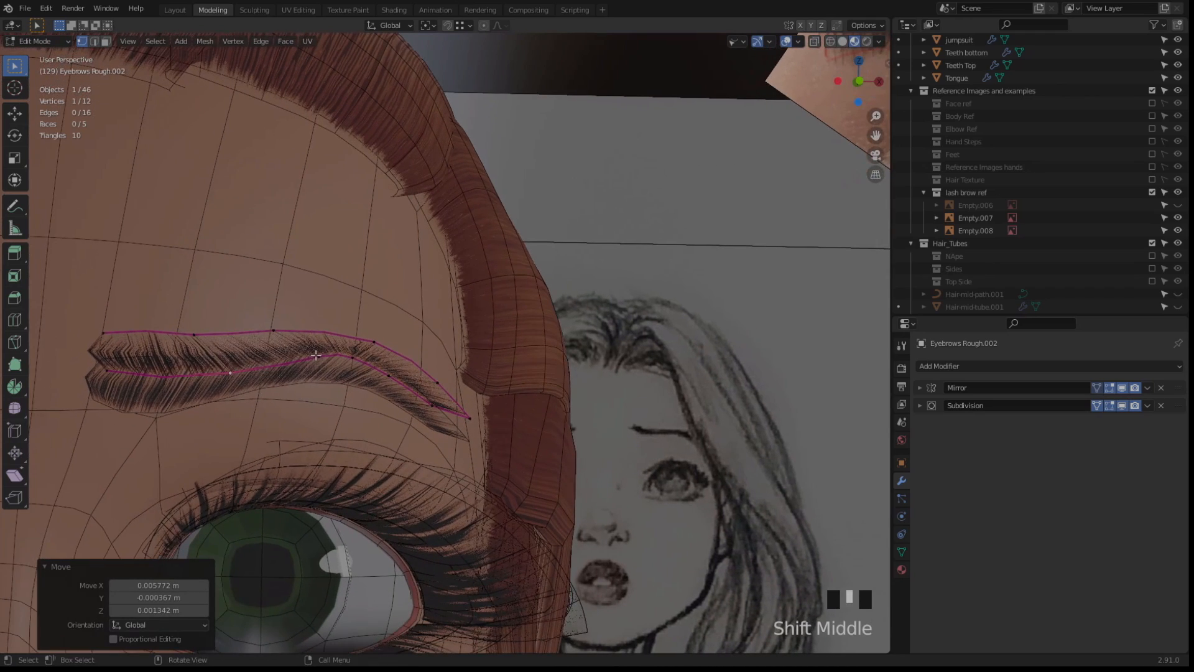
click(317, 357)
key(g)
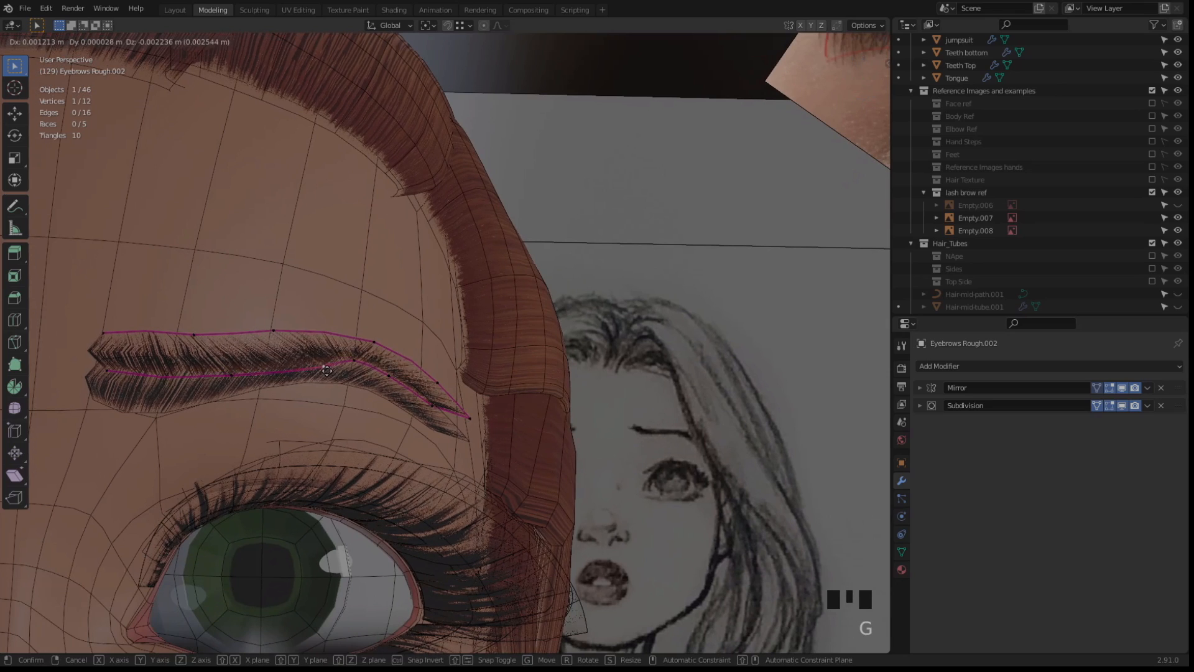
click(264, 408)
Undo all the vertex moves made on the duplicated brow
key(ctrl+z)
key(ctrl+z)
key(ctrl+z)
key(ctrl+z)
key(ctrl+z)
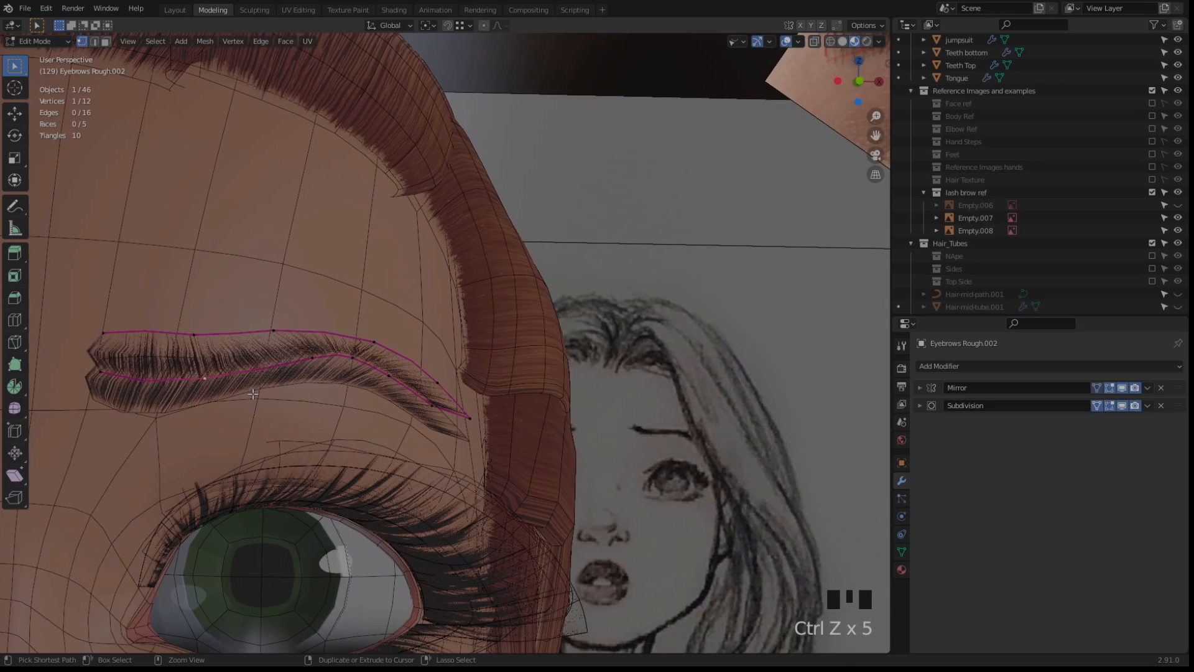
key(ctrl+z)
key(ctrl+z)
key(ctrl+z)
key(ctrl+z)
key(ctrl+z)
key(ctrl+z)
key(ctrl+z)
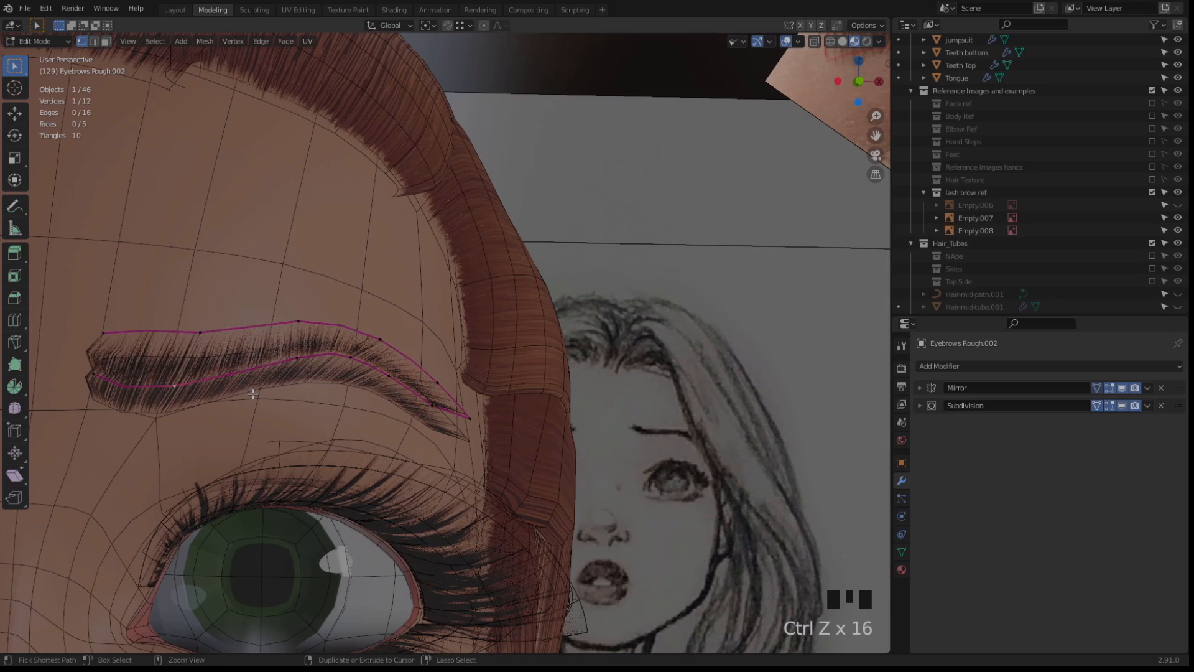
key(ctrl+z)
key(ctrl+z)
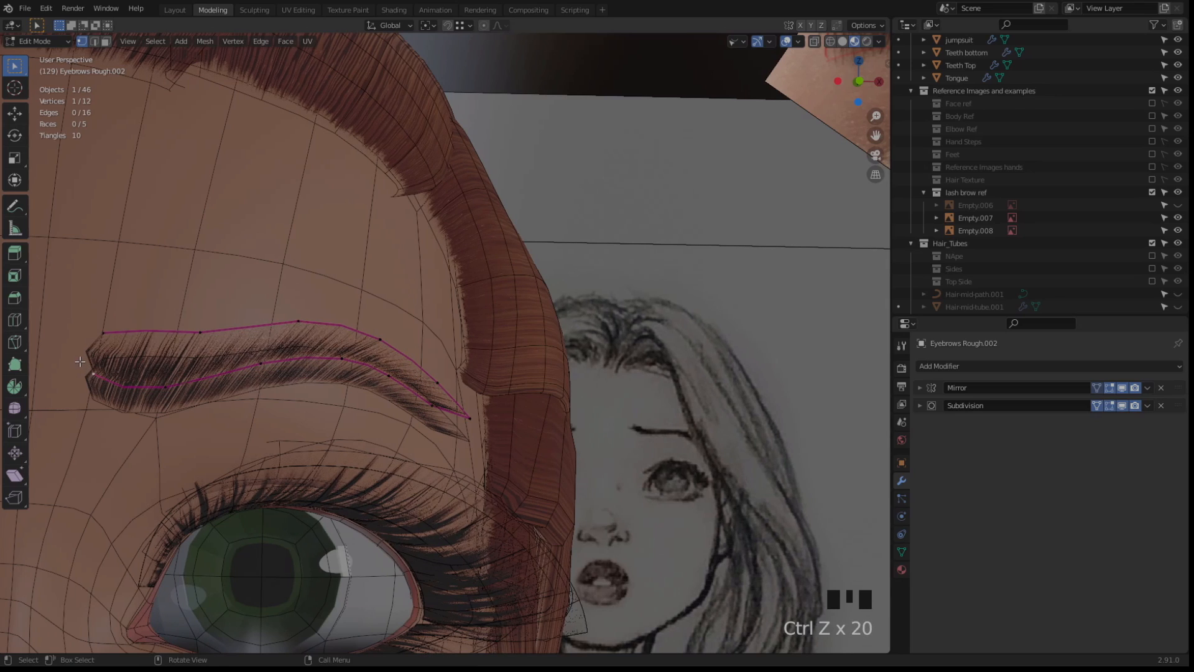
Undo the recent reshaping and duplication of the eyebrow mesh back to the single original eyebrow object
key(ctrl+z)
key(ctrl+z)
key(ctrl+z)
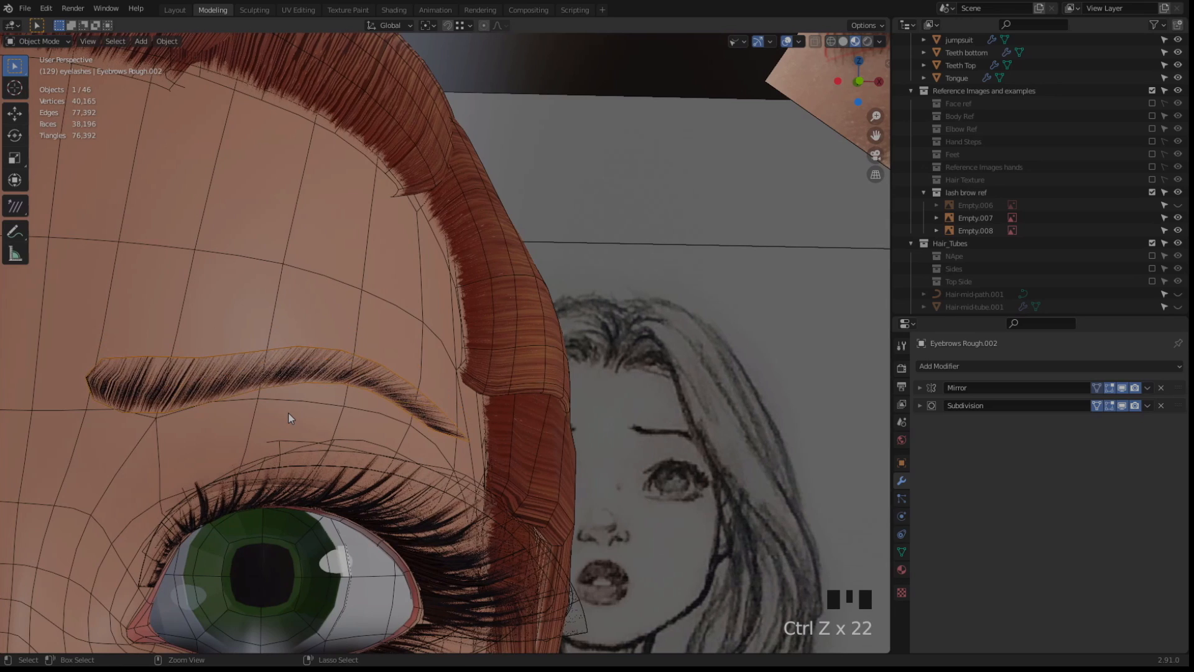
Duplicate the eyebrow object in place, keeping the copy exactly over the original
click(242, 368)
click(236, 361)
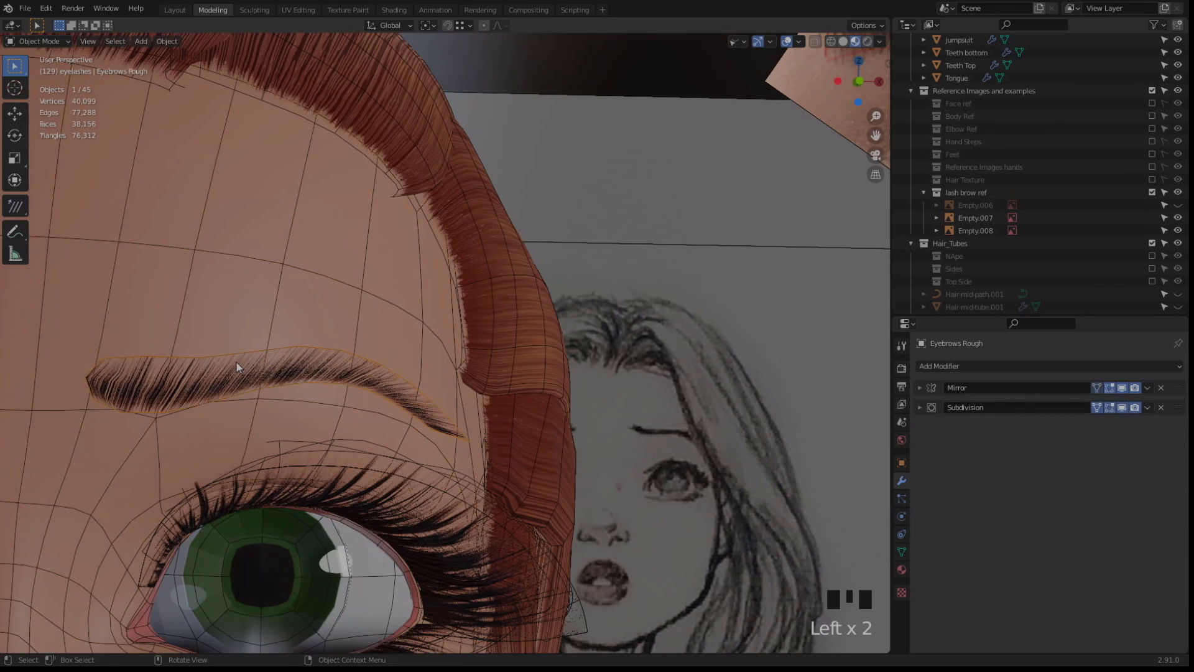
key(g)
right_click(244, 277)
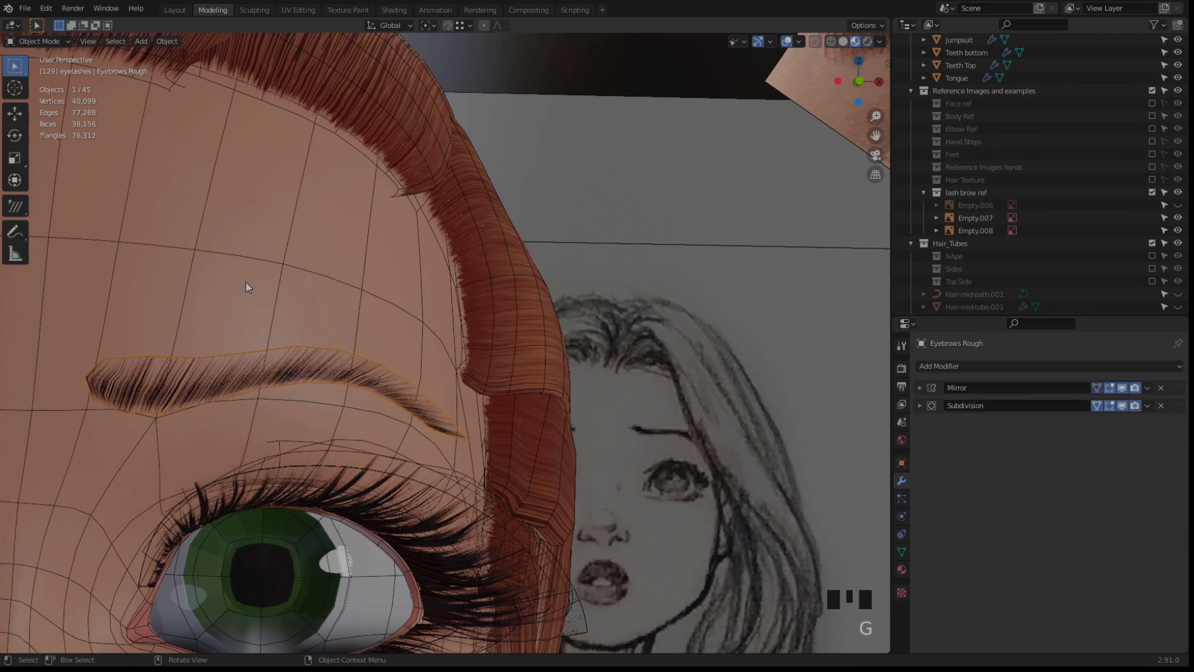
key(shift+d)
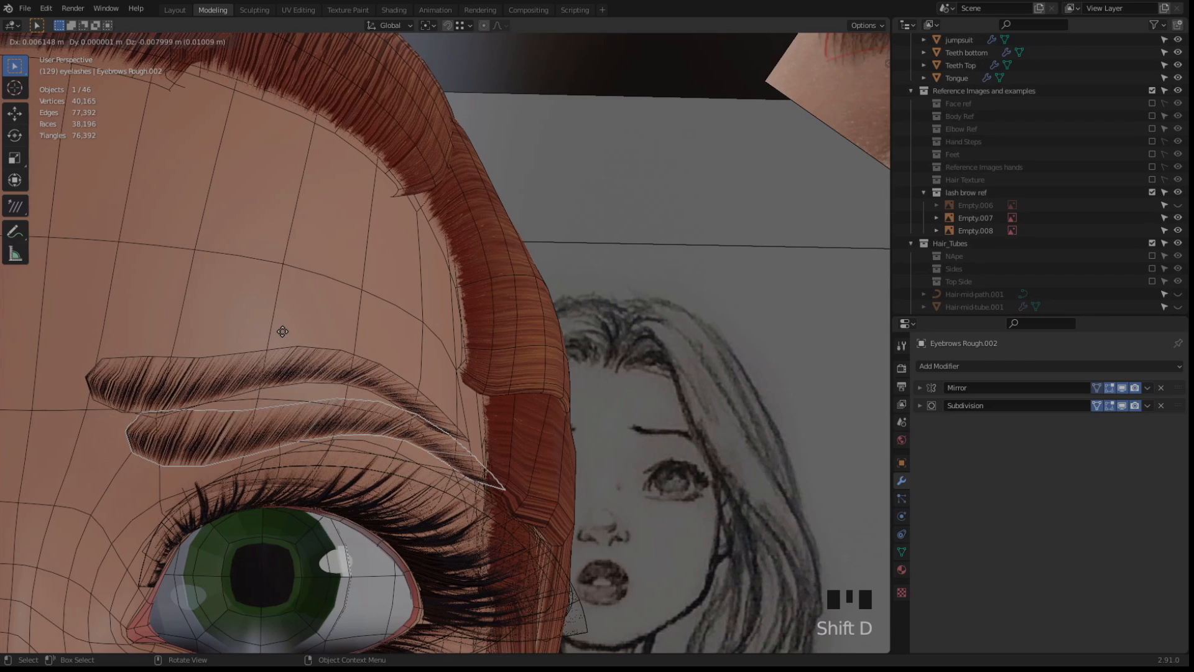
right_click(282, 331)
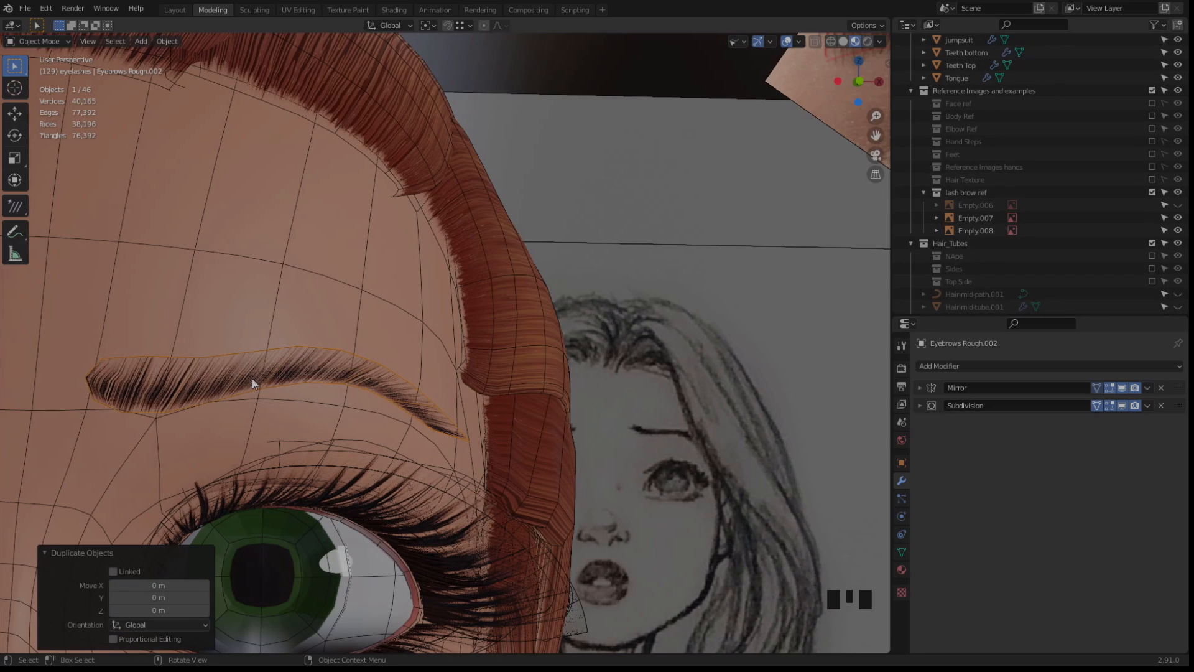
Add one centred loop cut running lengthwise along the duplicated eyebrow mesh in Edit Mode
key(Tab)
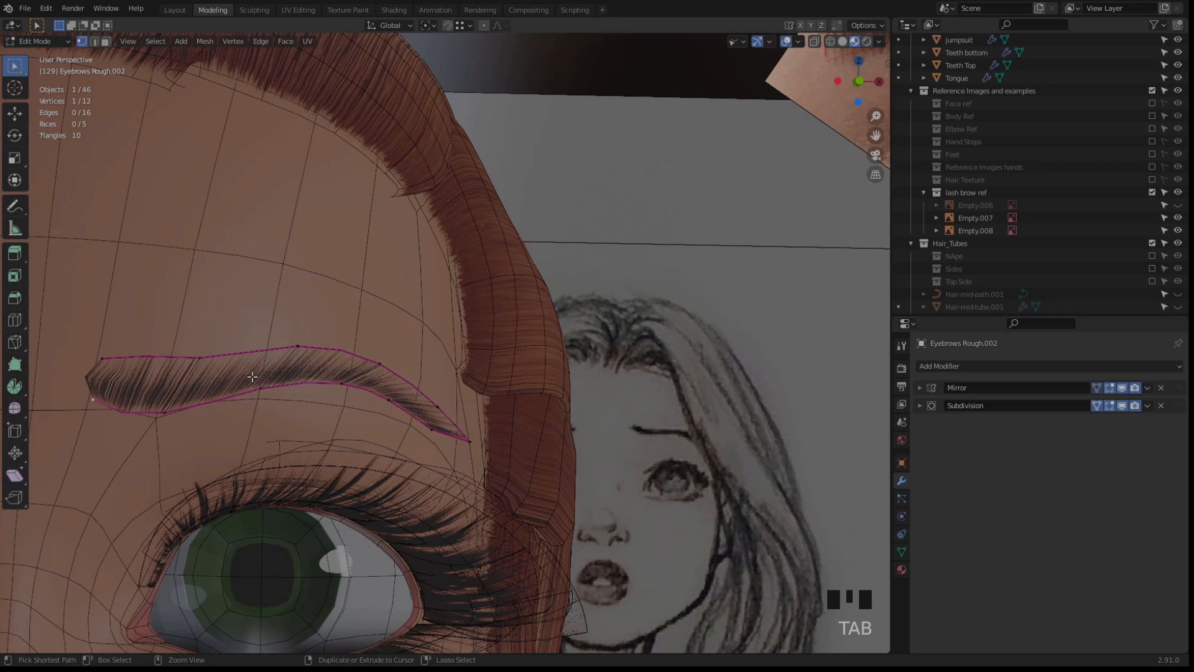
key(ctrl+r)
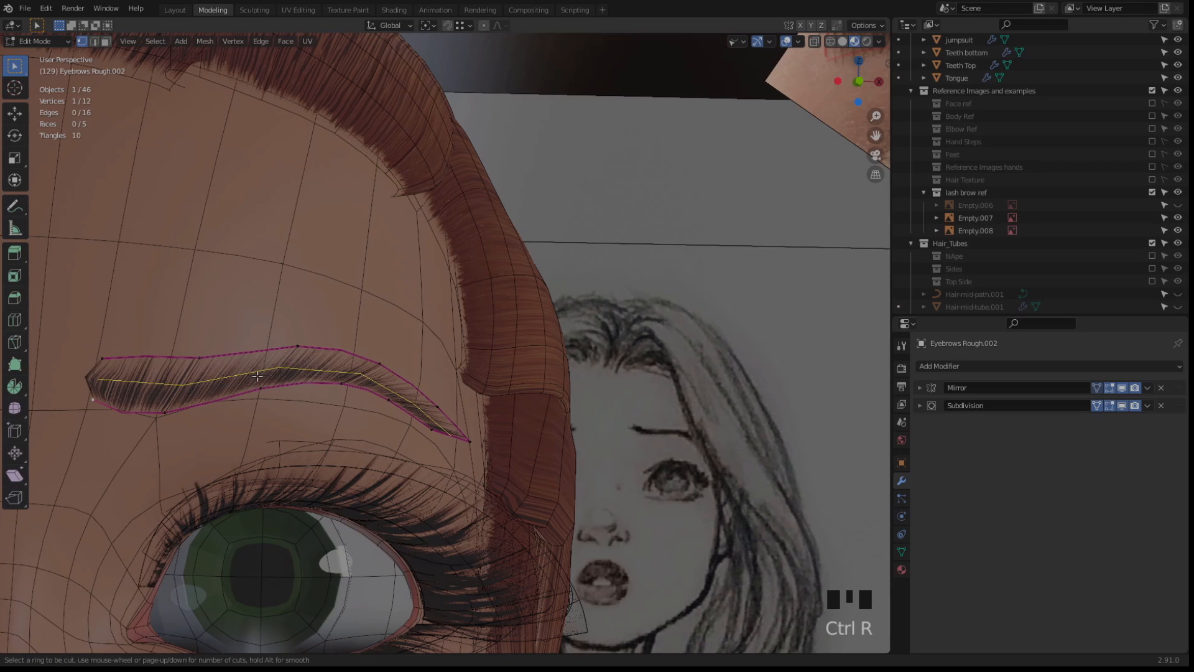
click(257, 377)
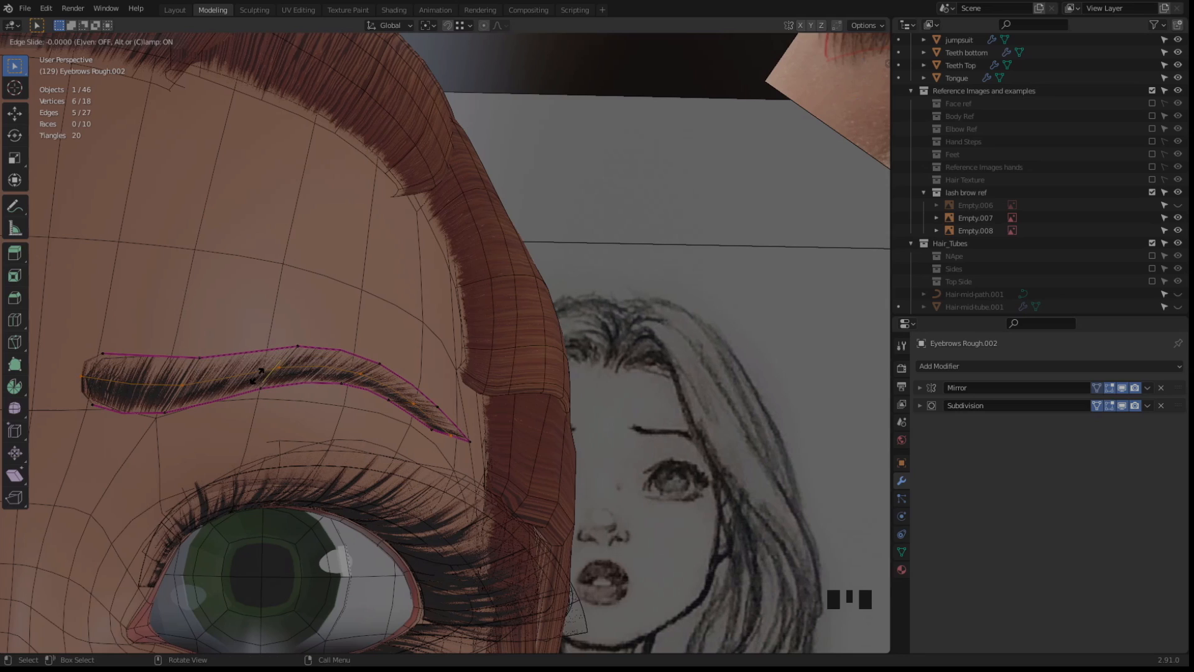
right_click(257, 375)
Move the six upper-edge vertices of the eyebrow about -0.0039 m in X and 0.0025 m in Z, and fatten them by about 0.0018 m
drag(80, 330, 216, 367)
shift+click(298, 344)
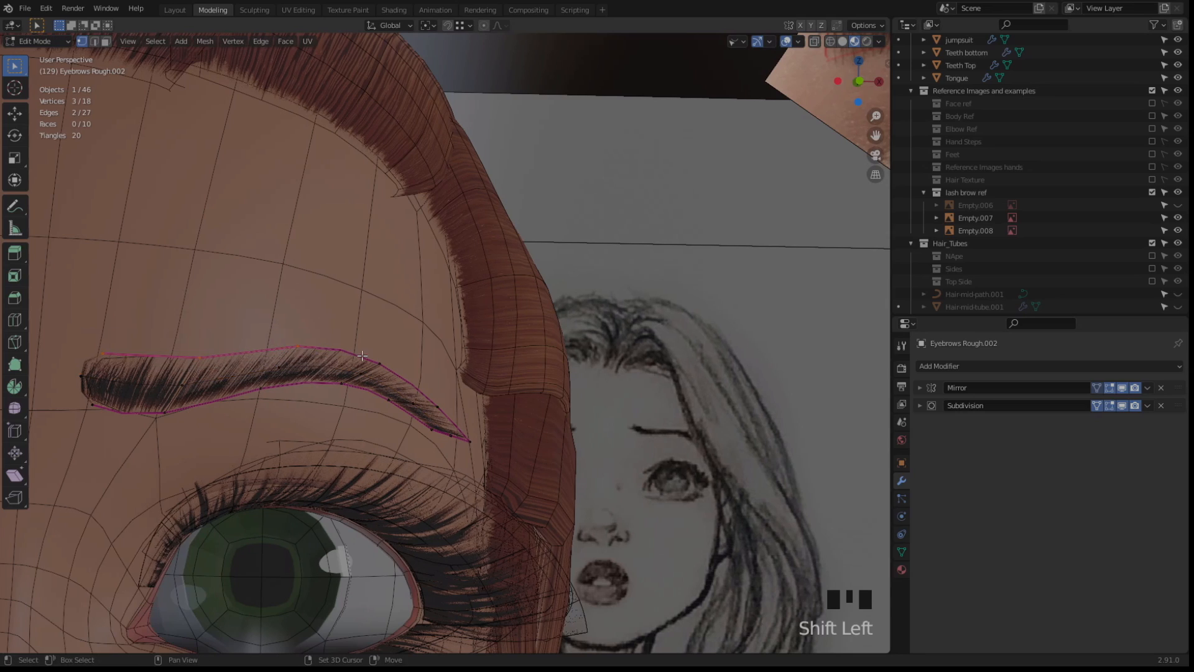
shift+click(380, 362)
shift+click(437, 406)
shift+click(469, 440)
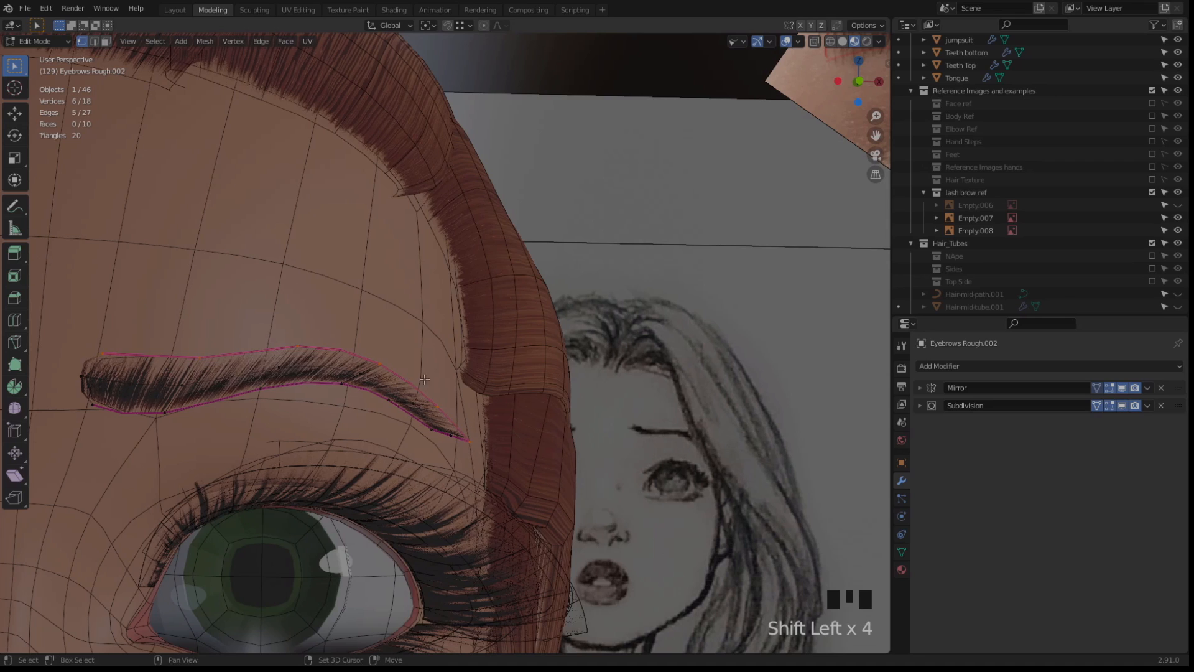
key(g)
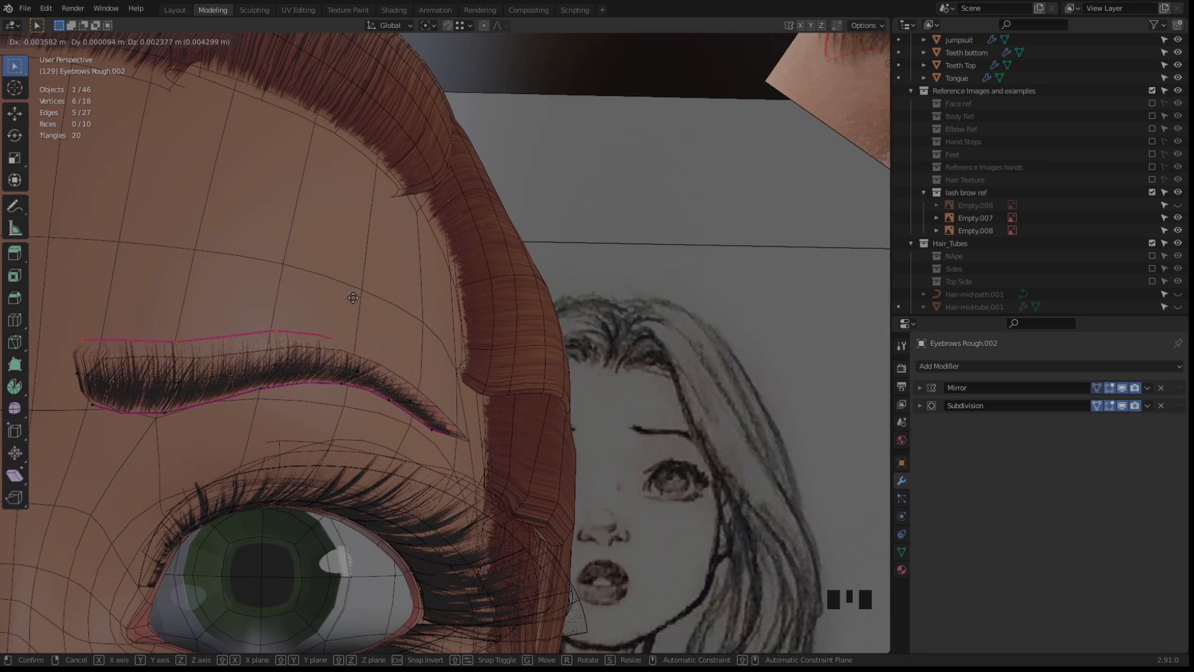
click(351, 297)
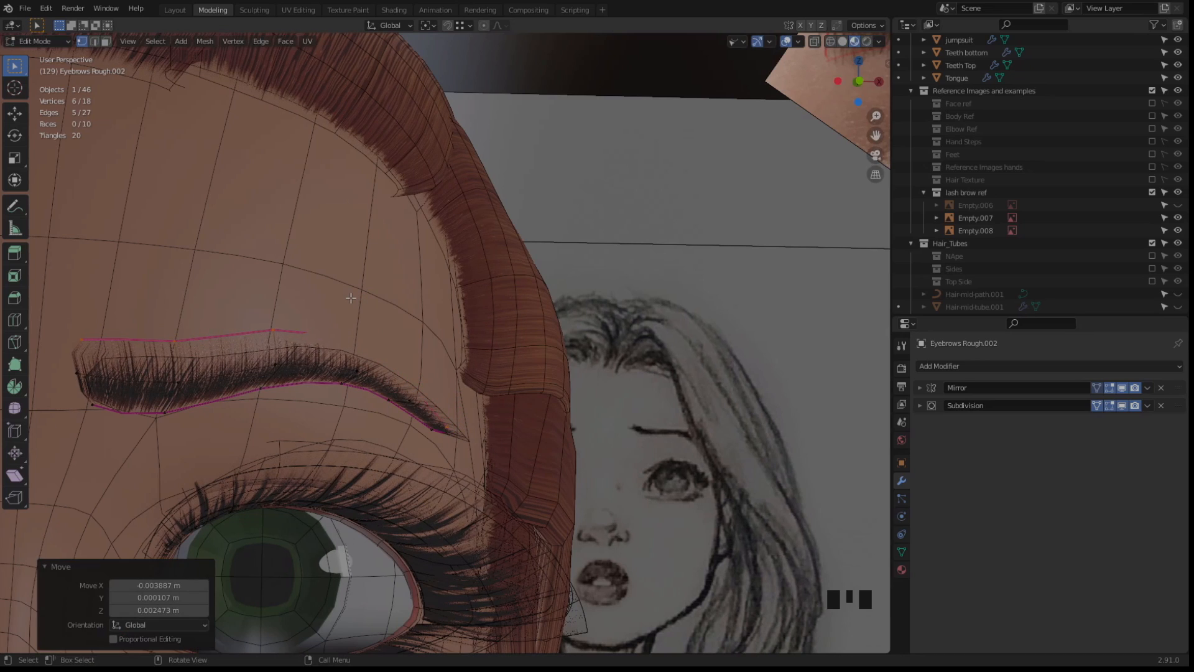
key(alt+s)
click(348, 292)
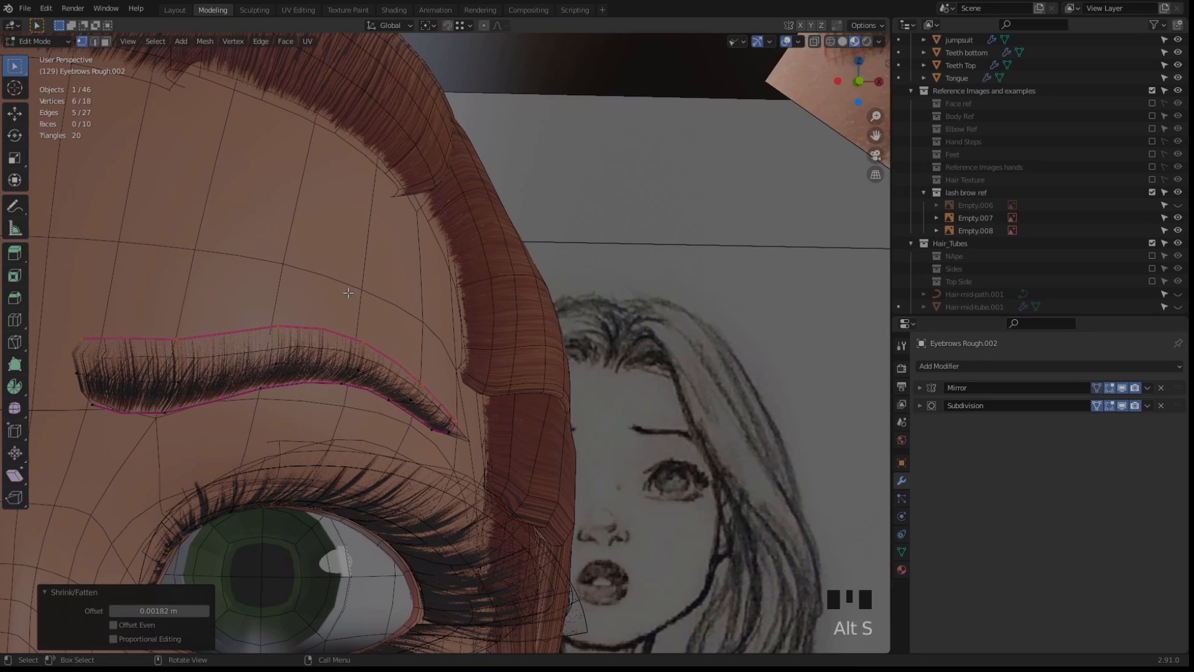
Shift the lengthwise middle edge loop about 0.005 m along X toward the eyebrow's outer tail
alt+click(198, 380)
key(g)
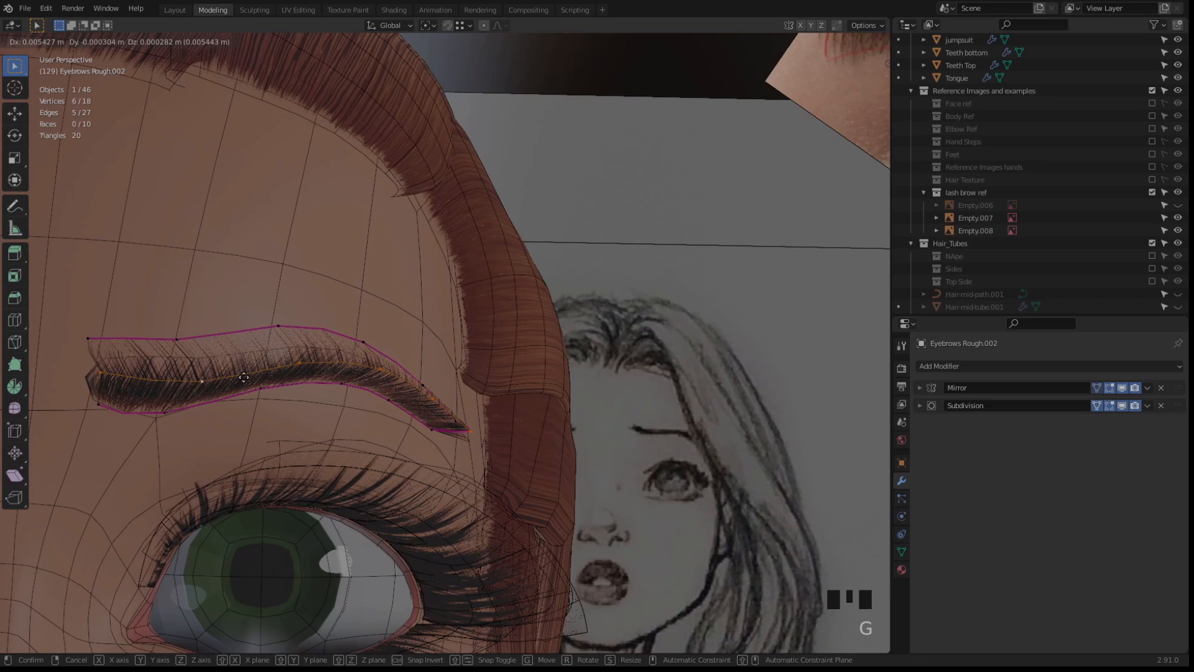
click(244, 377)
Set the edge crease of the eyebrow's lengthwise middle loop to 1
key(2)
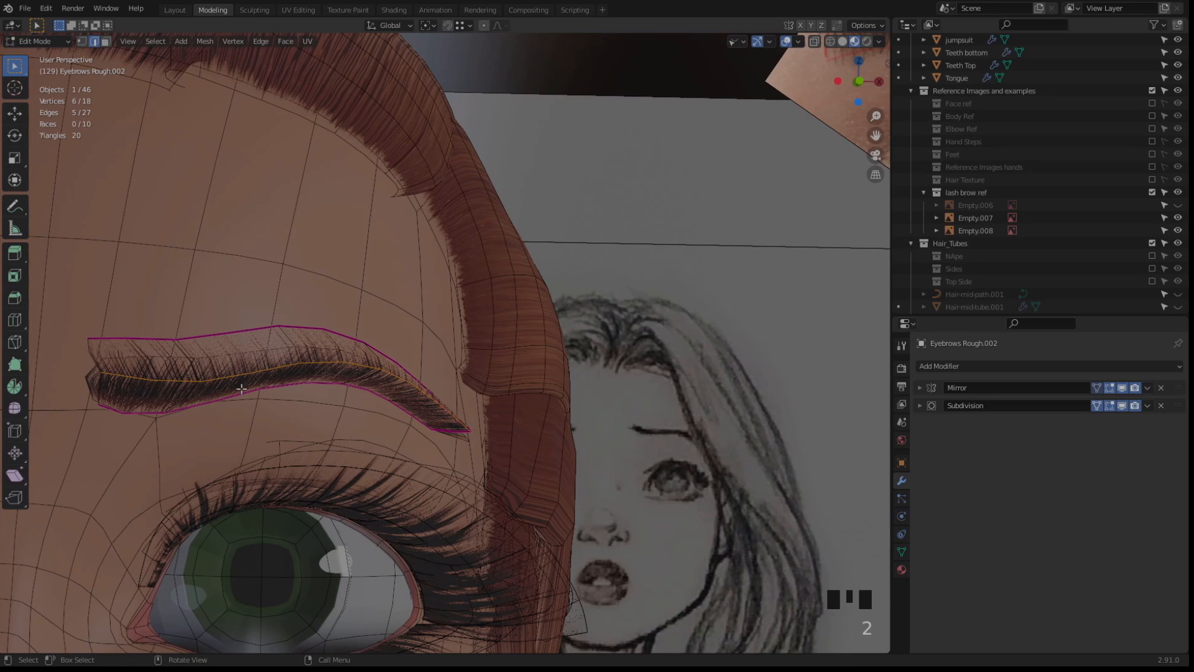
key(b)
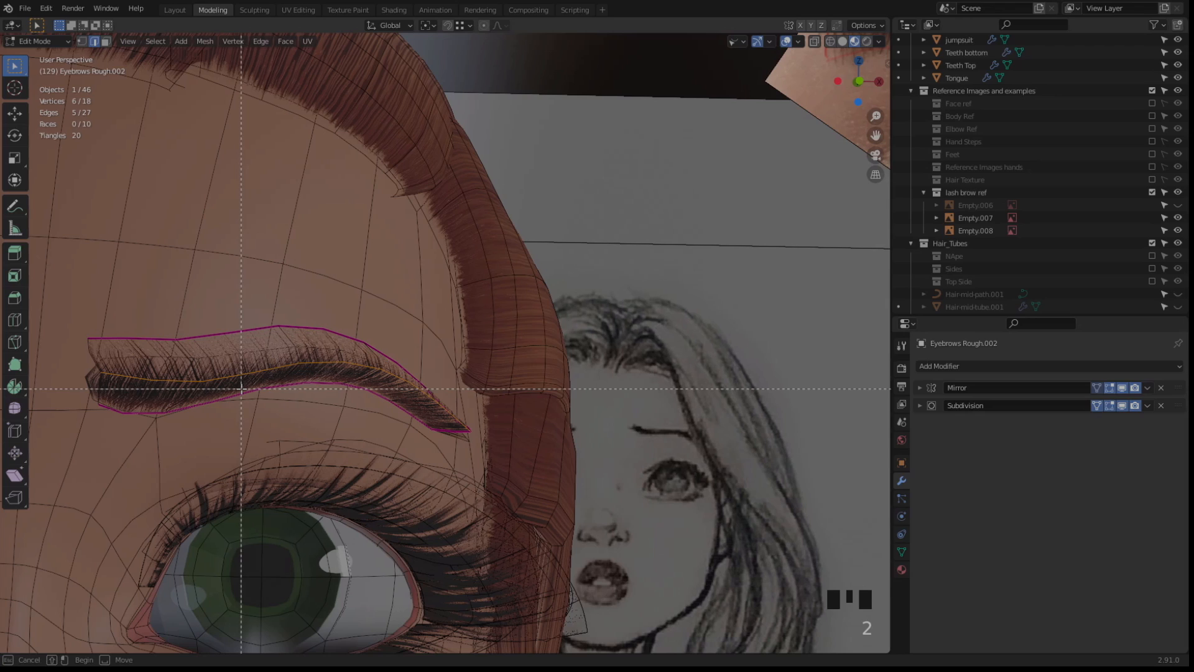
key(alt+b)
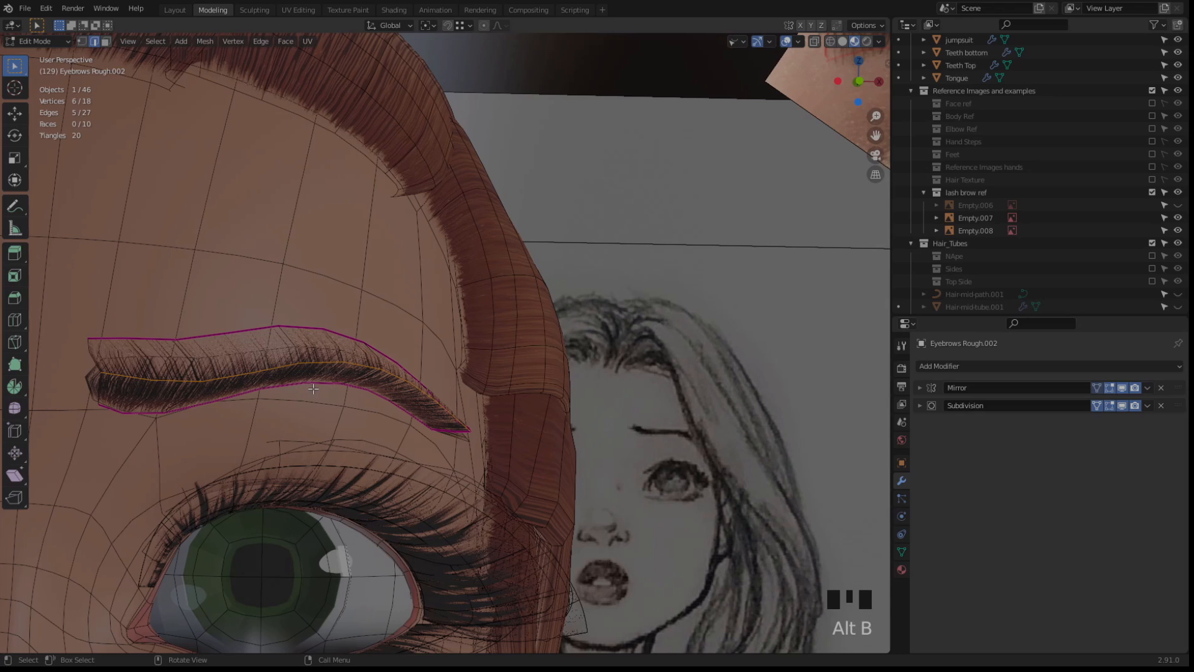
key(shift+e)
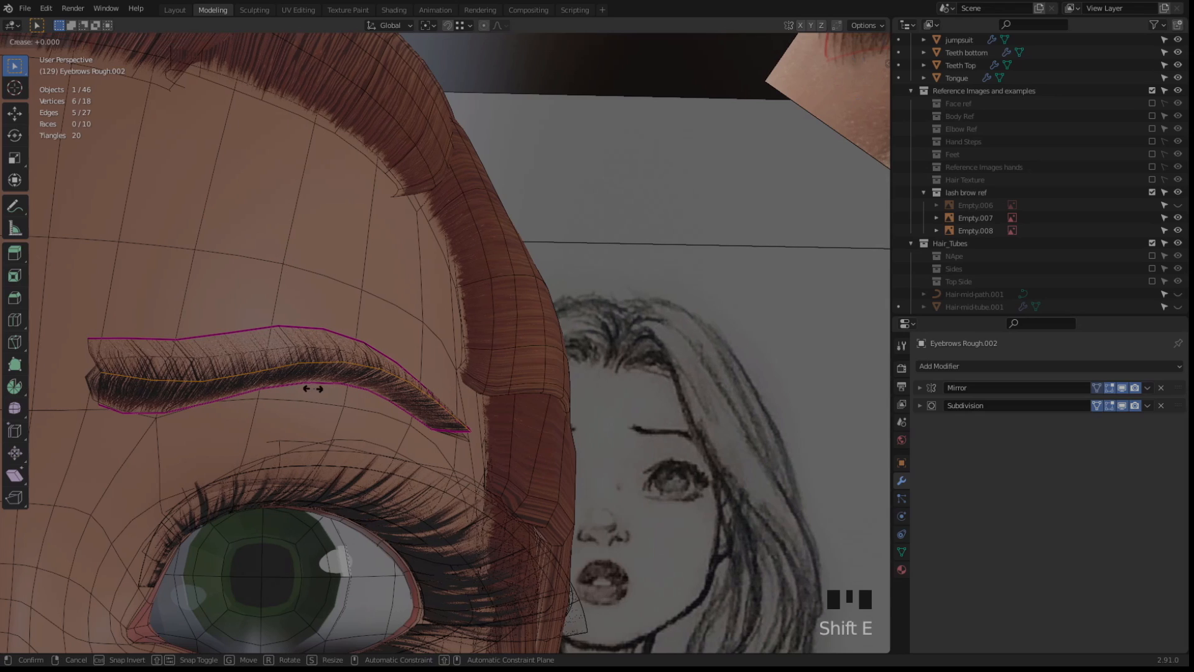
key(1)
key(Return)
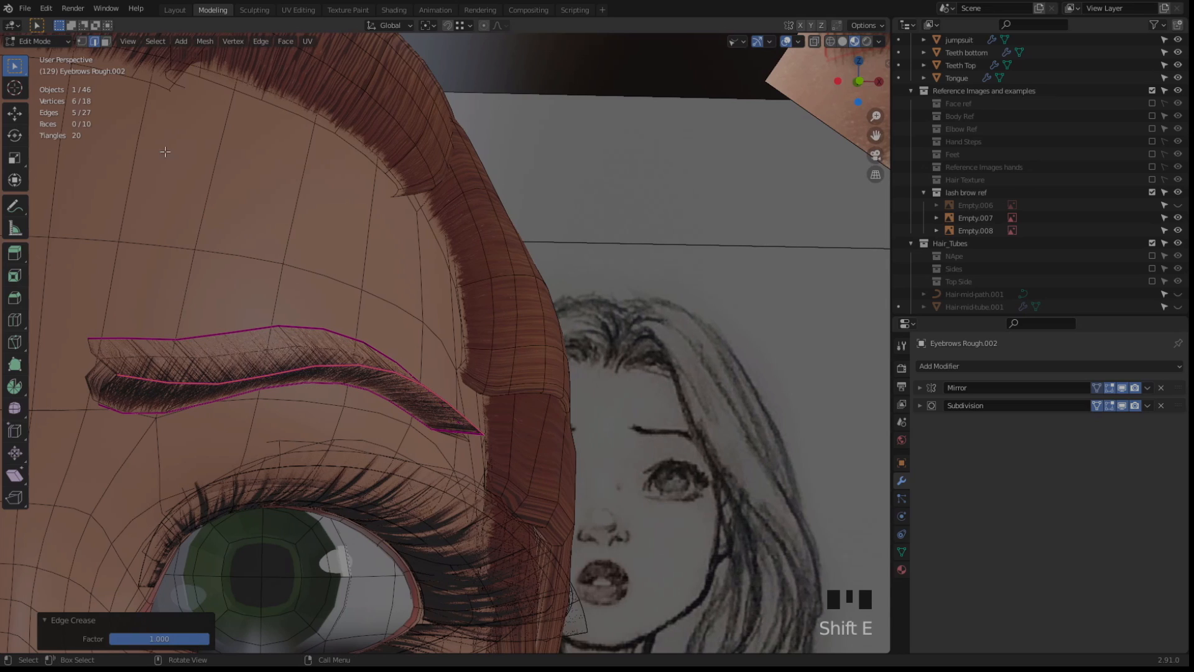
click(260, 42)
middle_drag(308, 354, 315, 366)
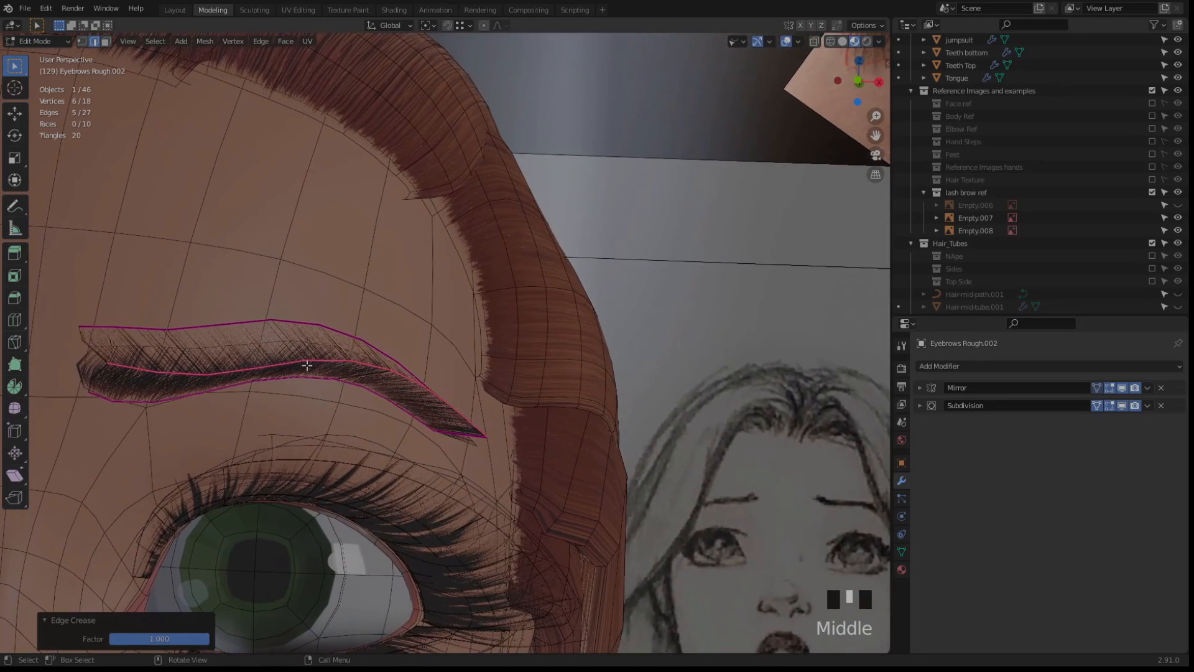
key(shift+alt+z)
key(shift+alt+z)
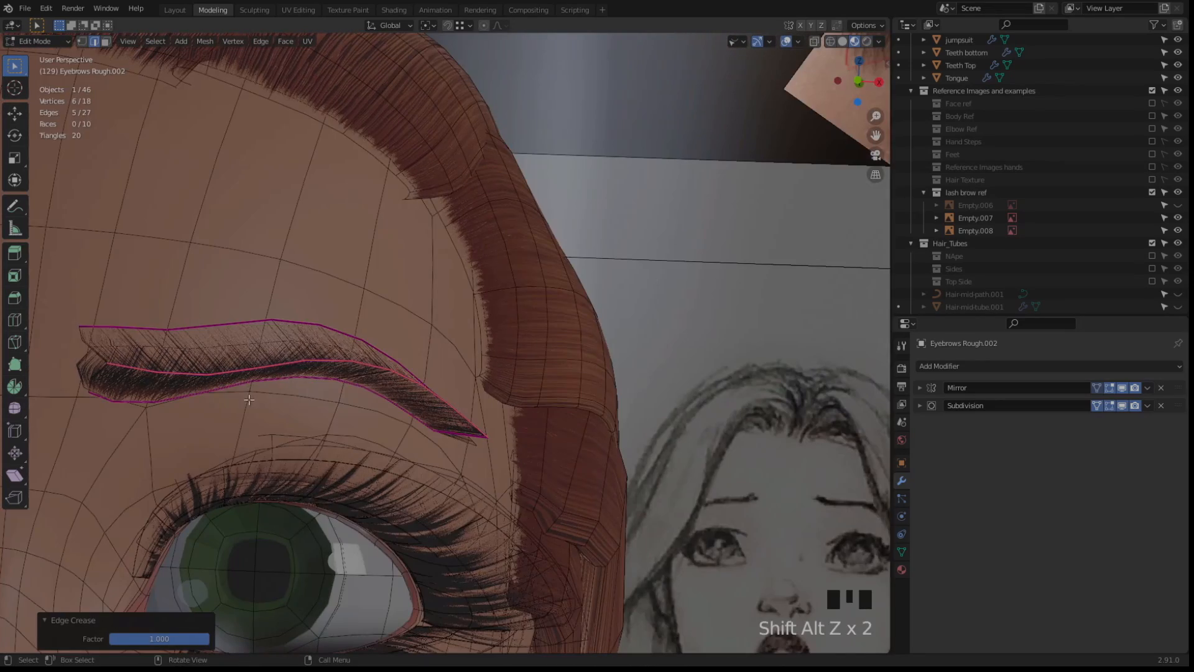
Raise the creased middle edge loop by about 0.0007 m in Z
shift+middle_drag(291, 375, 337, 370)
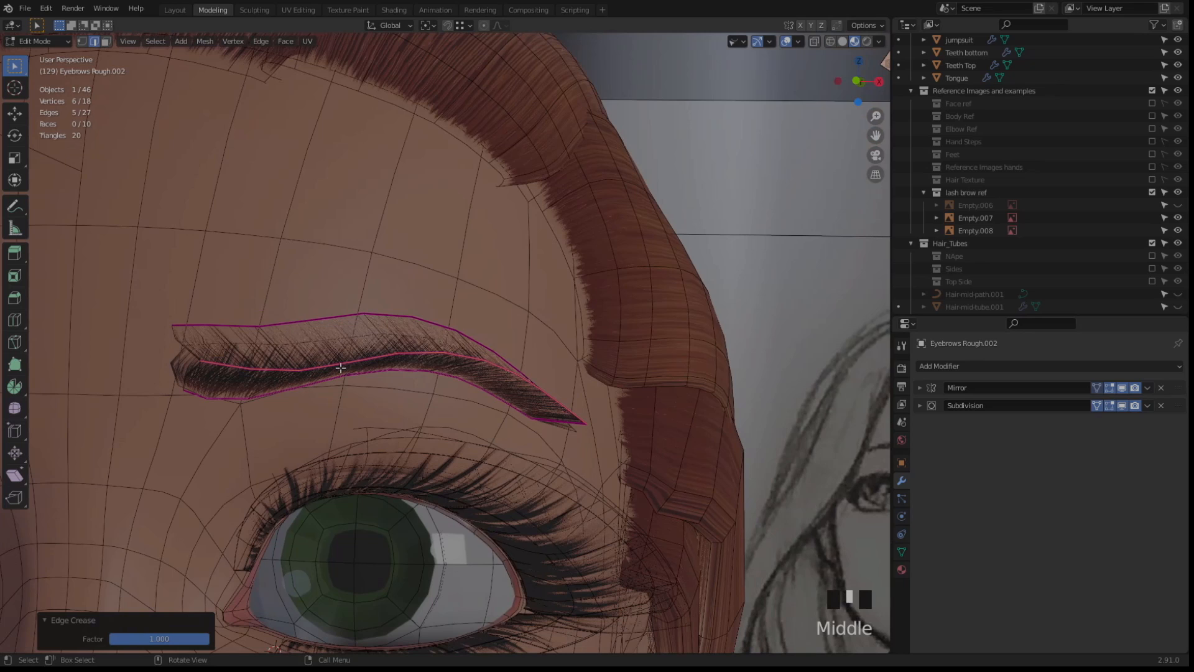
key(g)
click(342, 365)
Compare with the brow references, move the middle edge loop about -0.0014 m in X, and rotate it about 2.1° in the view plane
scroll(482, 315, down, 4)
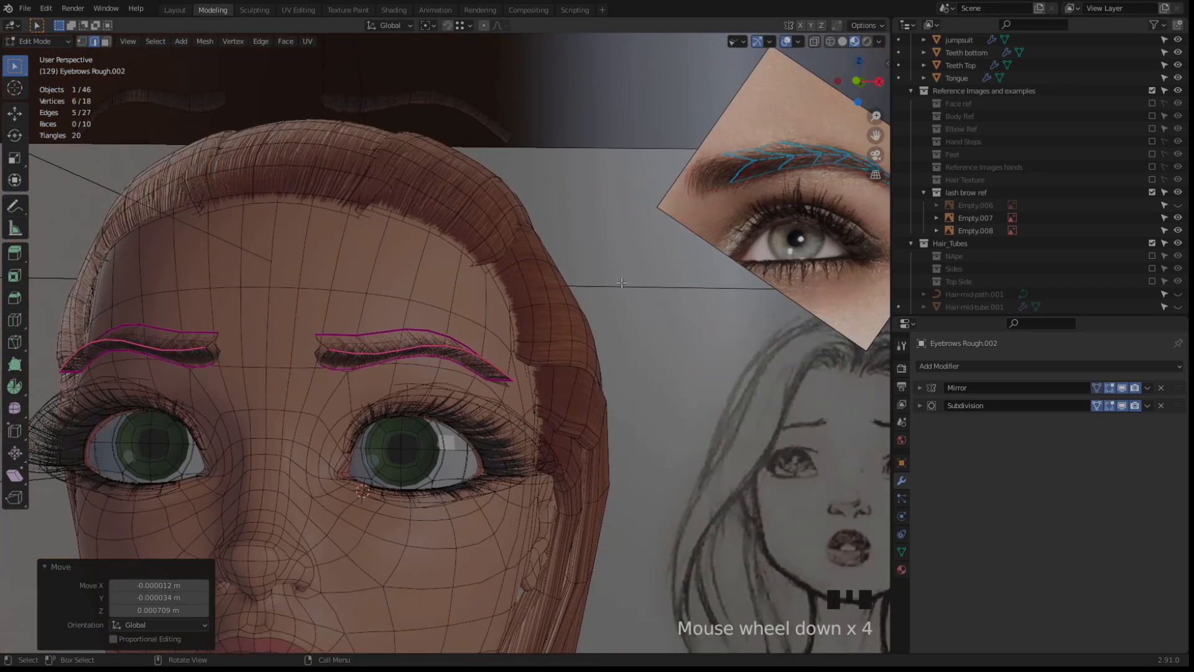
shift+middle_drag(622, 283, 542, 270)
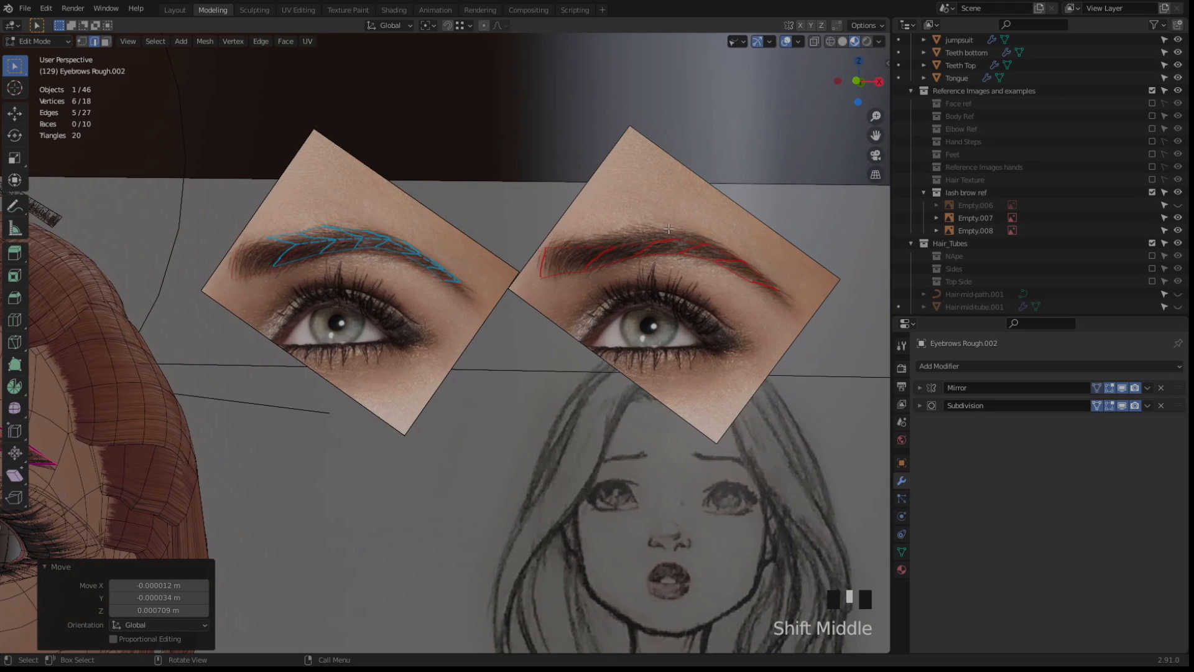
shift+middle_drag(707, 243, 454, 354)
scroll(308, 416, up, 2)
scroll(326, 398, up, 2)
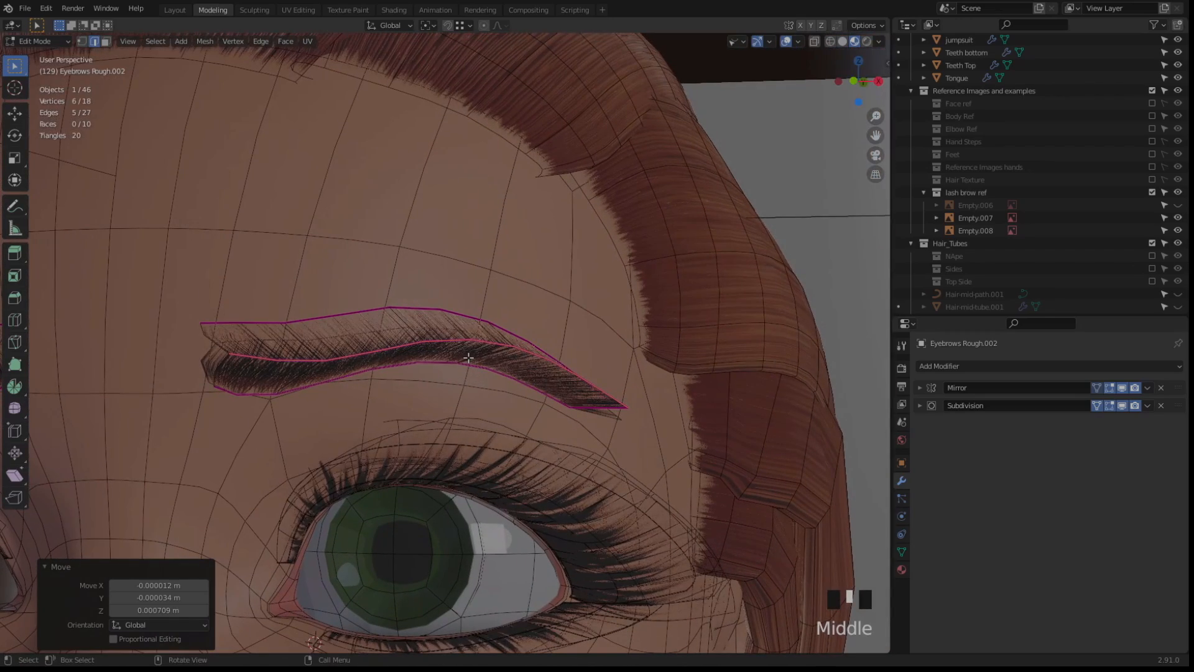
key(g)
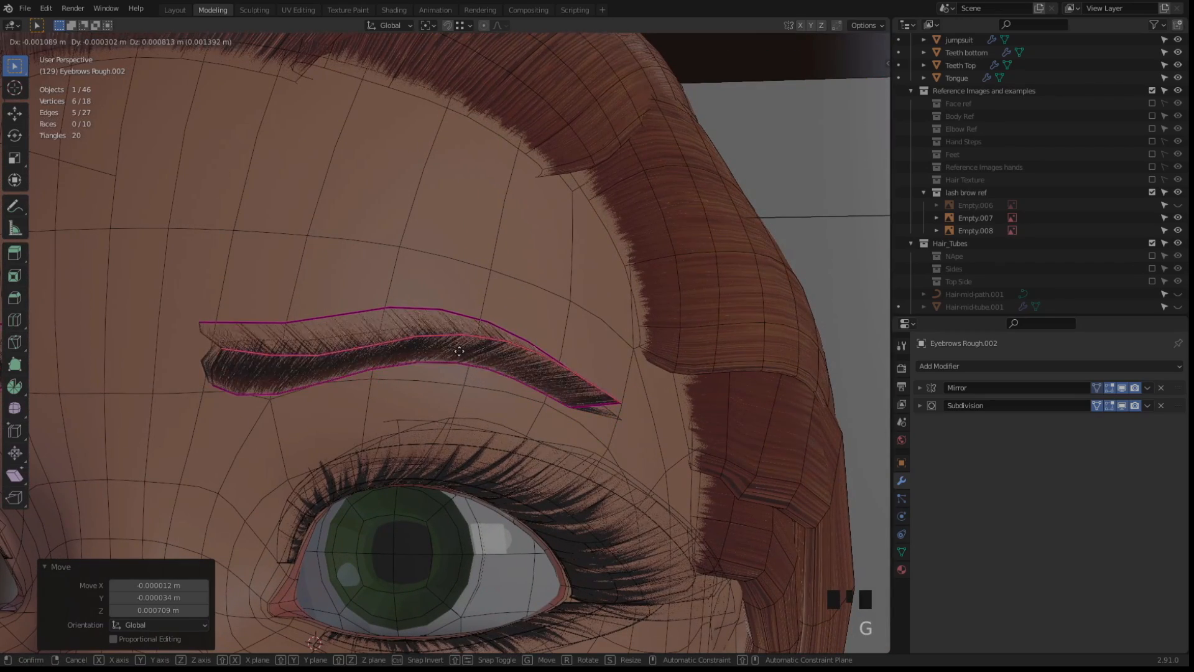
click(458, 357)
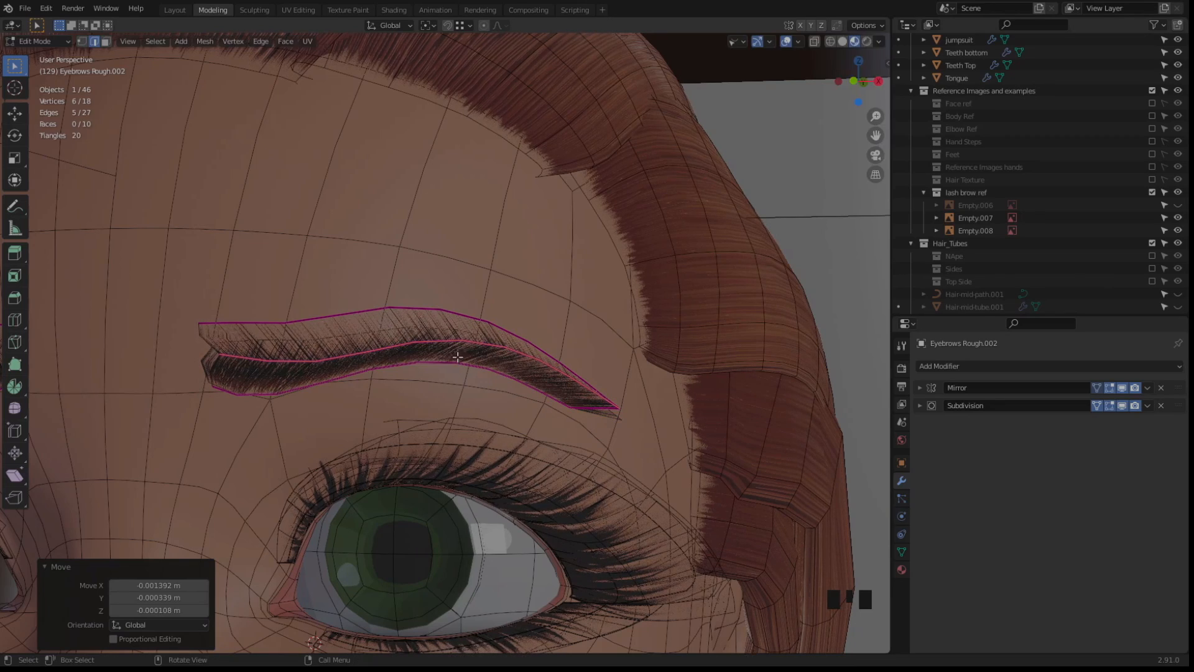
key(r)
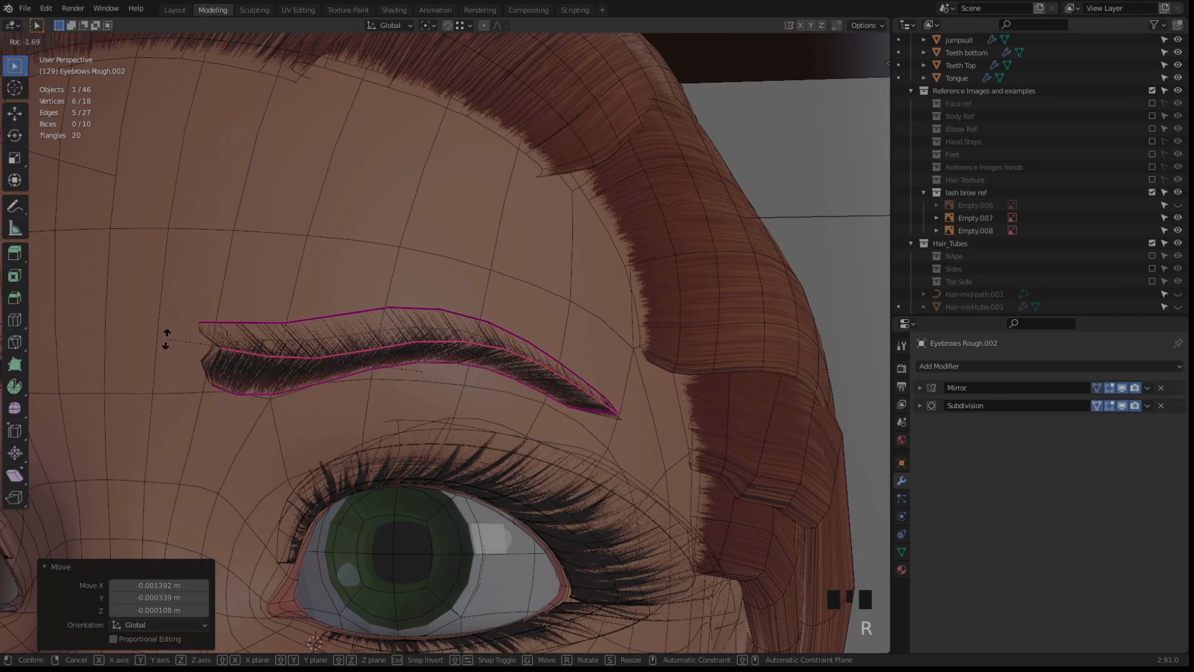
click(166, 336)
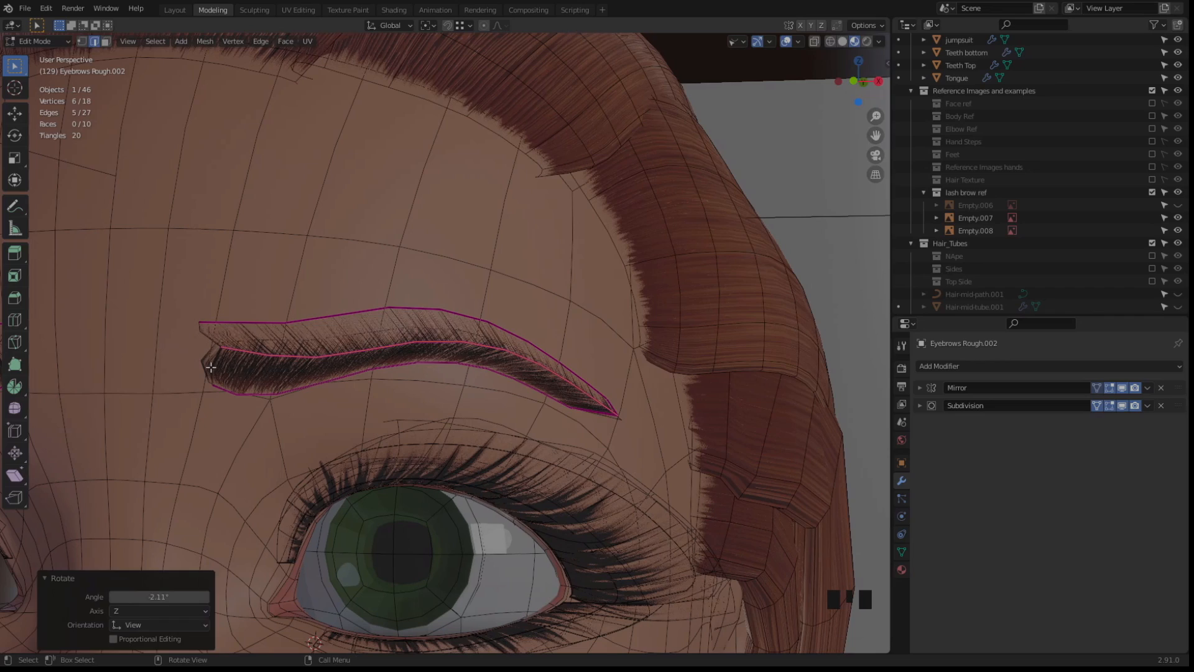
Move the inner-end vertices of the eyebrow's middle loop and lower edge toward the outer tail and slightly downward
key(1)
click(222, 346)
key(g)
click(242, 359)
click(219, 388)
key(g)
click(245, 396)
Nudge two upper-edge vertices between the eyebrow's arch and tail slightly upward and outward
click(489, 321)
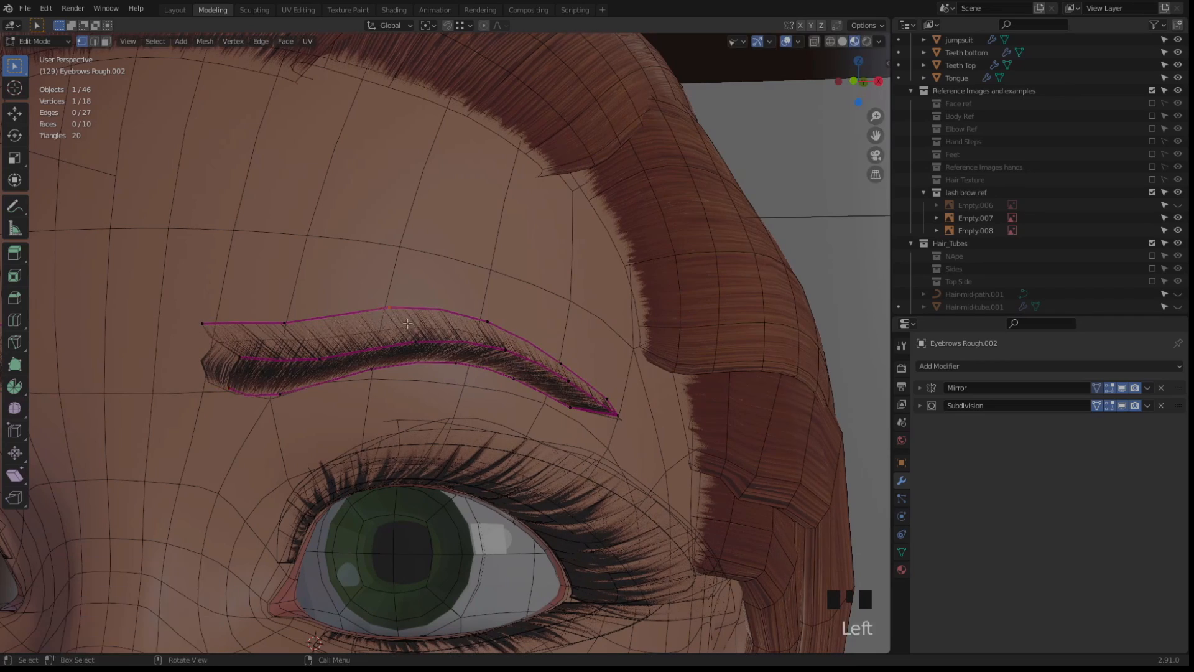
key(g)
click(493, 318)
click(562, 363)
key(g)
click(566, 358)
Adjust upper-edge vertices toward the eyebrow's tail, moving the last about -0.0048 m in X, -0.0065 m in Y and 0.0028 m in Z
middle_drag(489, 328, 418, 319)
key(g)
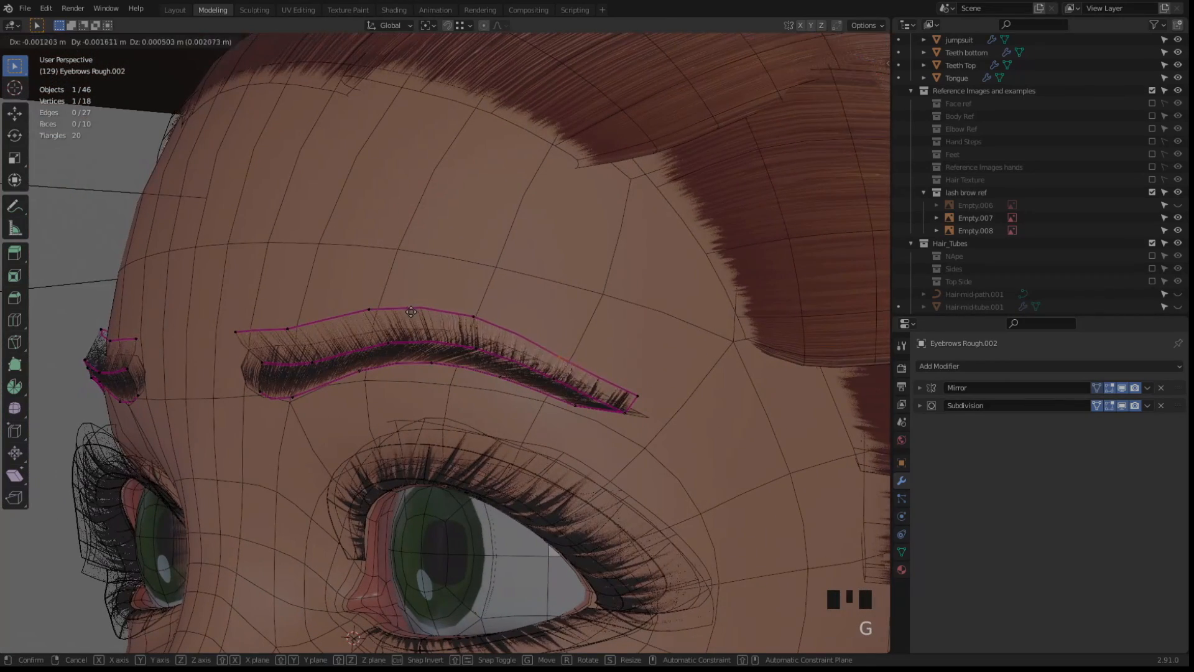
click(371, 293)
click(646, 393)
key(g)
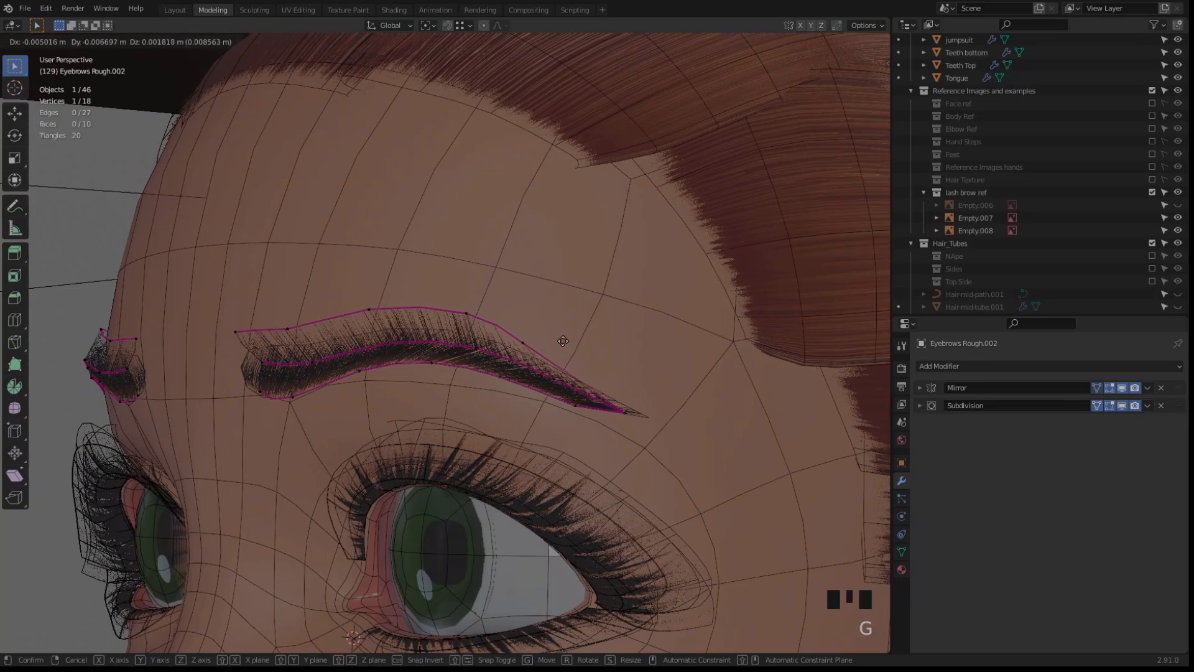
click(640, 399)
Examine the annotated eyebrow reference photos for the hair flow along the upper and lower brow edges
scroll(641, 398, down, 3)
shift+middle_drag(715, 206, 540, 342)
scroll(623, 292, up, 3)
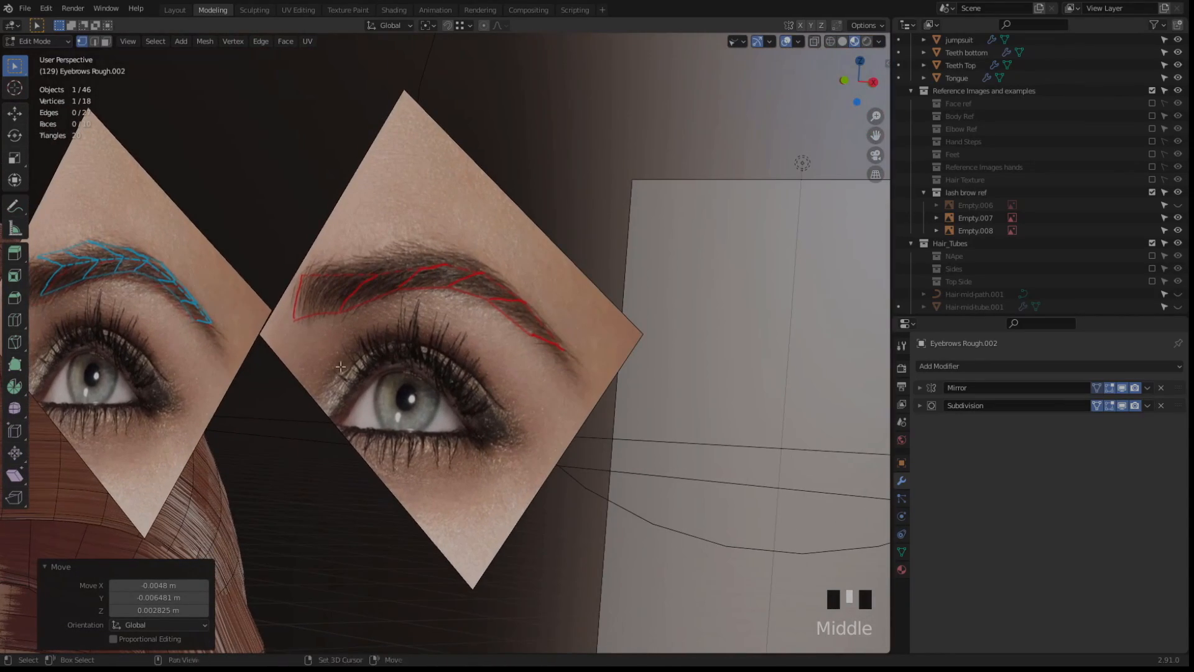
shift+middle_drag(249, 373, 342, 349)
shift+middle_drag(322, 415, 232, 432)
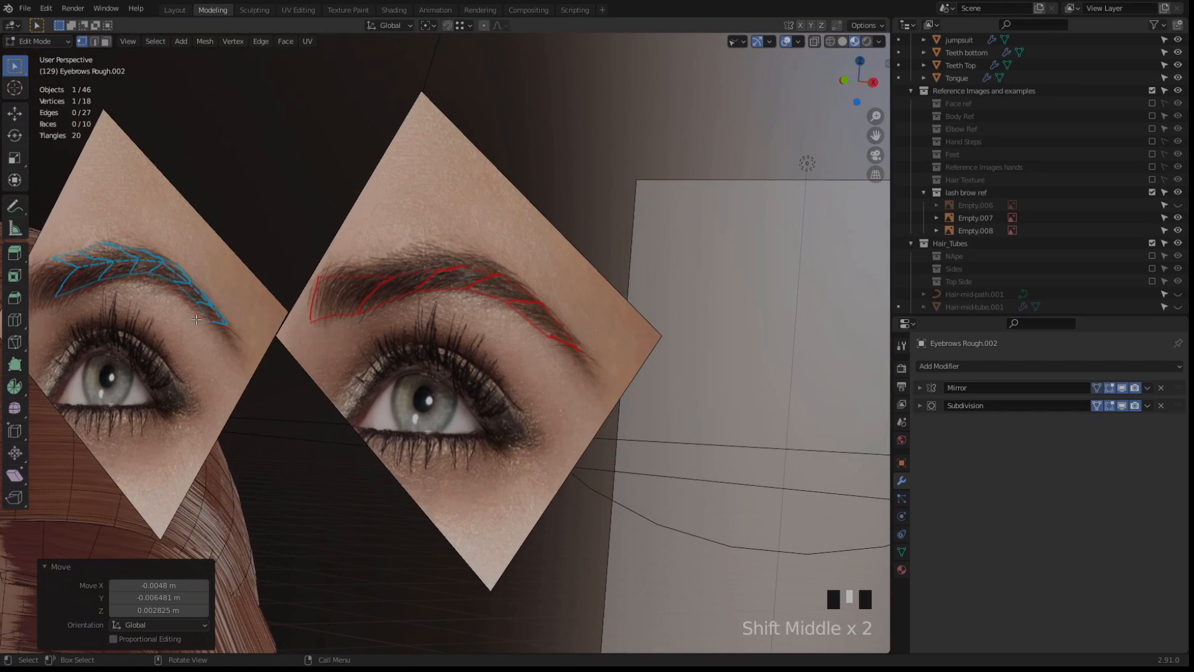
scroll(604, 319, up, 2)
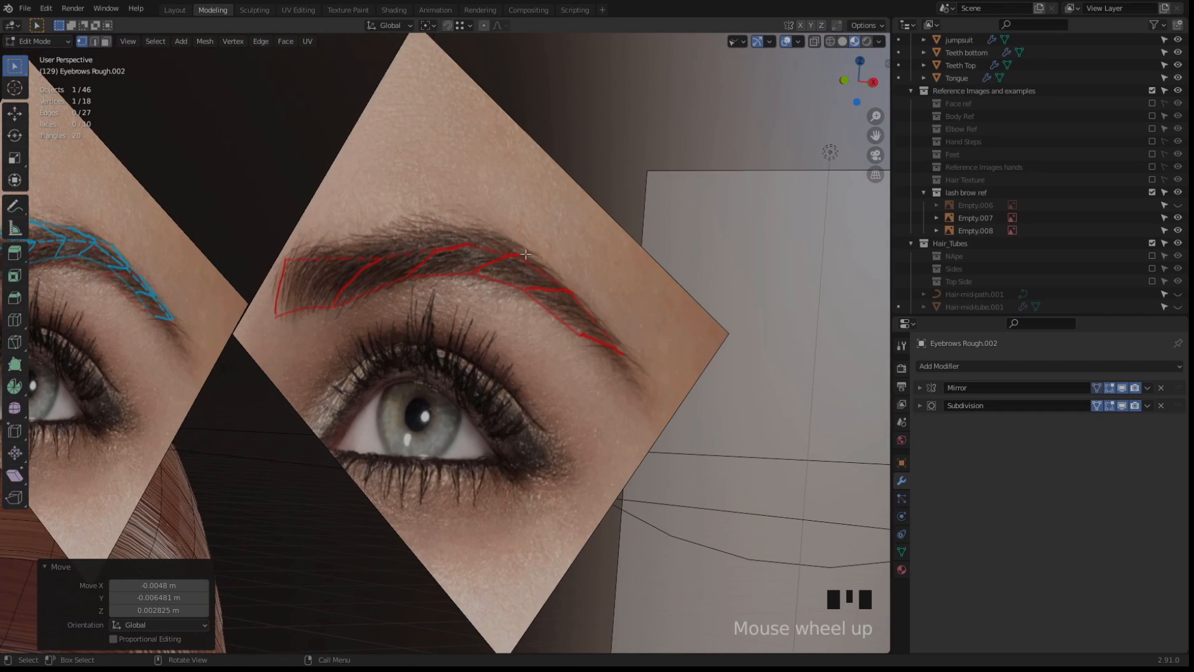
Nudge three upper-edge vertices between the eyebrow's tail and arch inward and slightly down, moving the last about -0.0025 m in X
shift+middle_drag(236, 349, 339, 388)
shift+middle_drag(249, 373, 306, 411)
scroll(307, 411, up, 2)
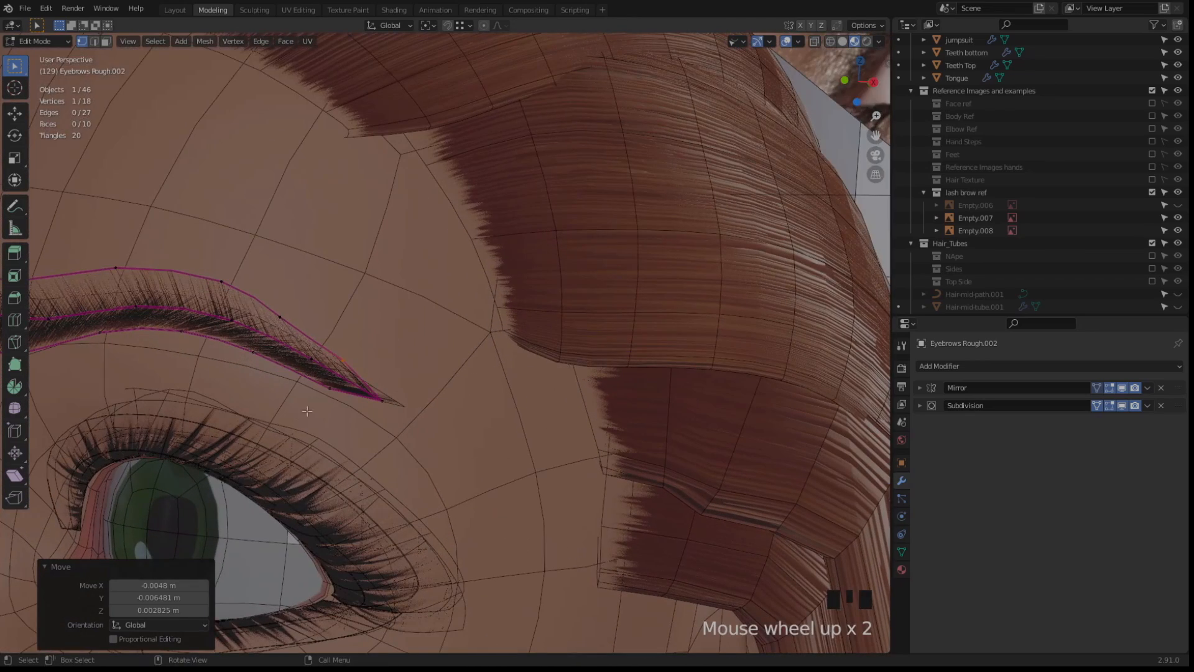
click(356, 356)
key(g)
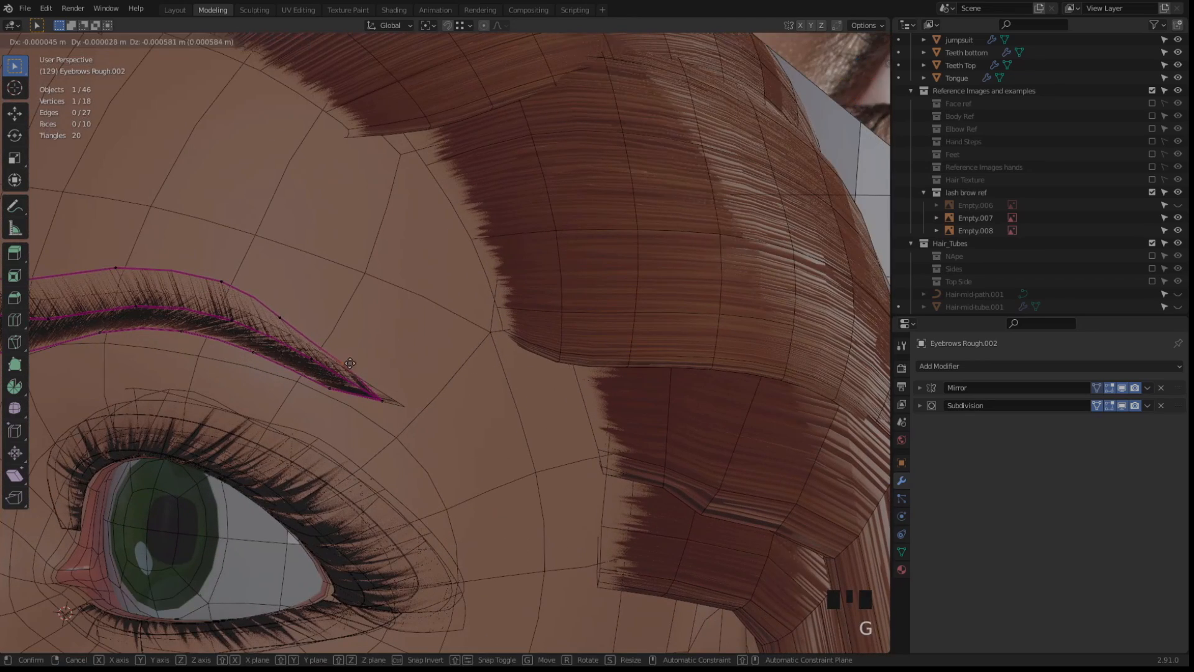
click(348, 360)
click(274, 304)
key(g)
click(290, 365)
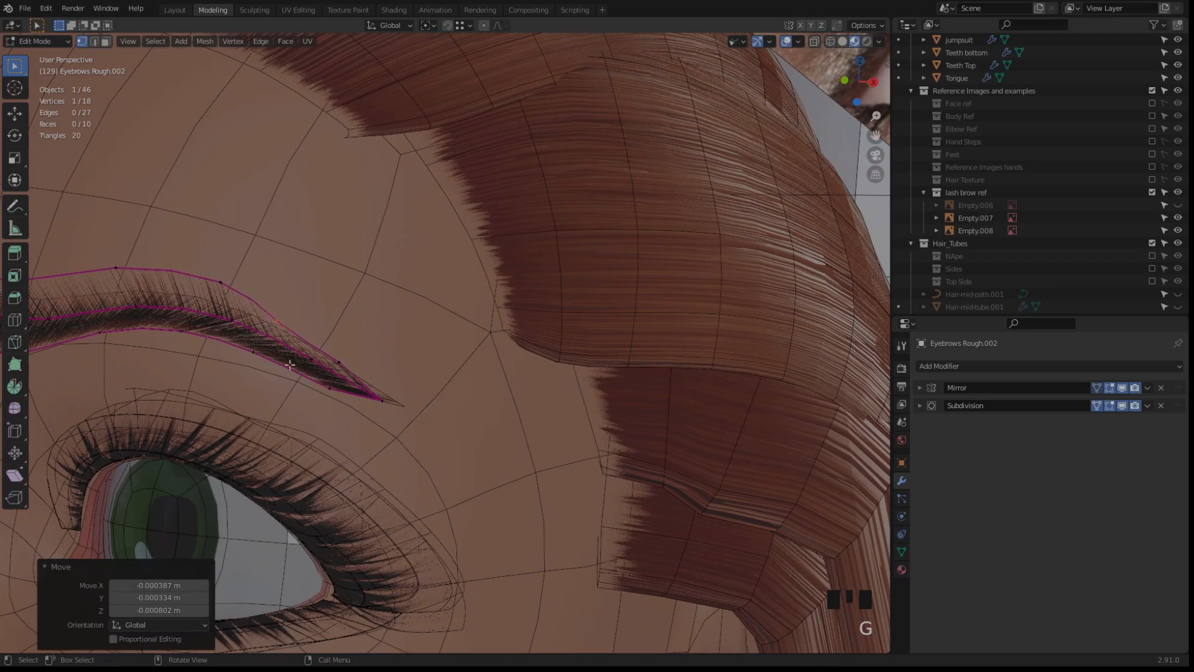
click(215, 277)
key(g)
click(181, 334)
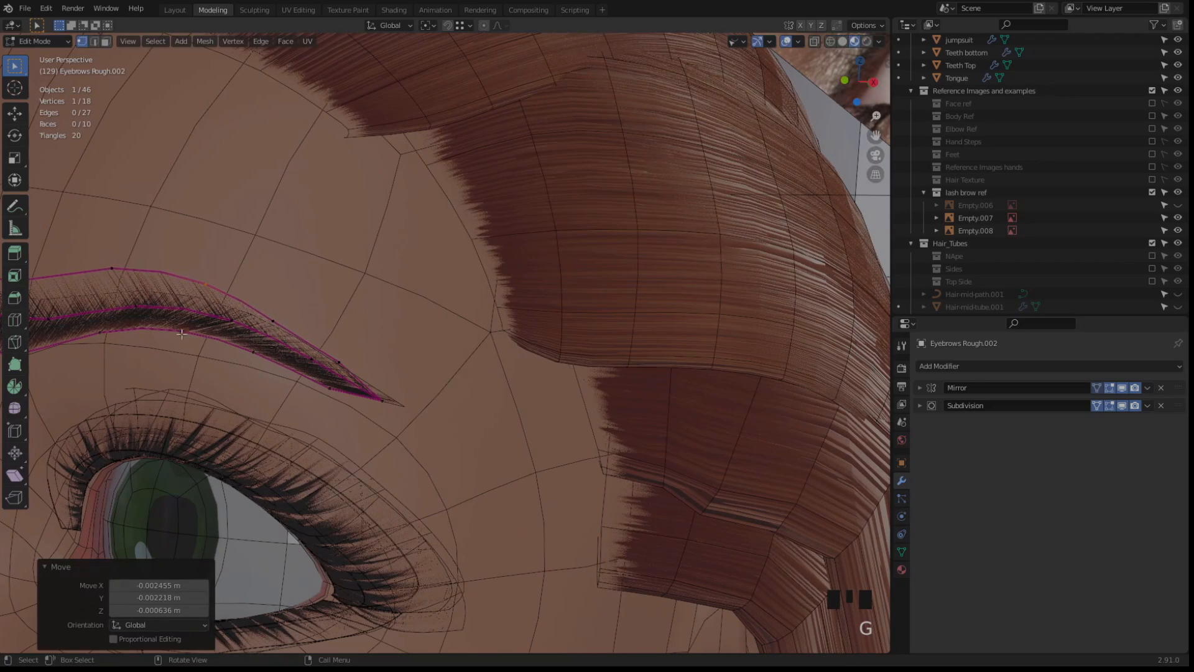
Move the upper-edge vertex at the eyebrow's arch about -0.0020 m in X, -0.0009 m in Y and -0.0005 m in Z
middle_drag(157, 365, 403, 357)
click(401, 273)
middle_drag(417, 314, 452, 292)
key(g)
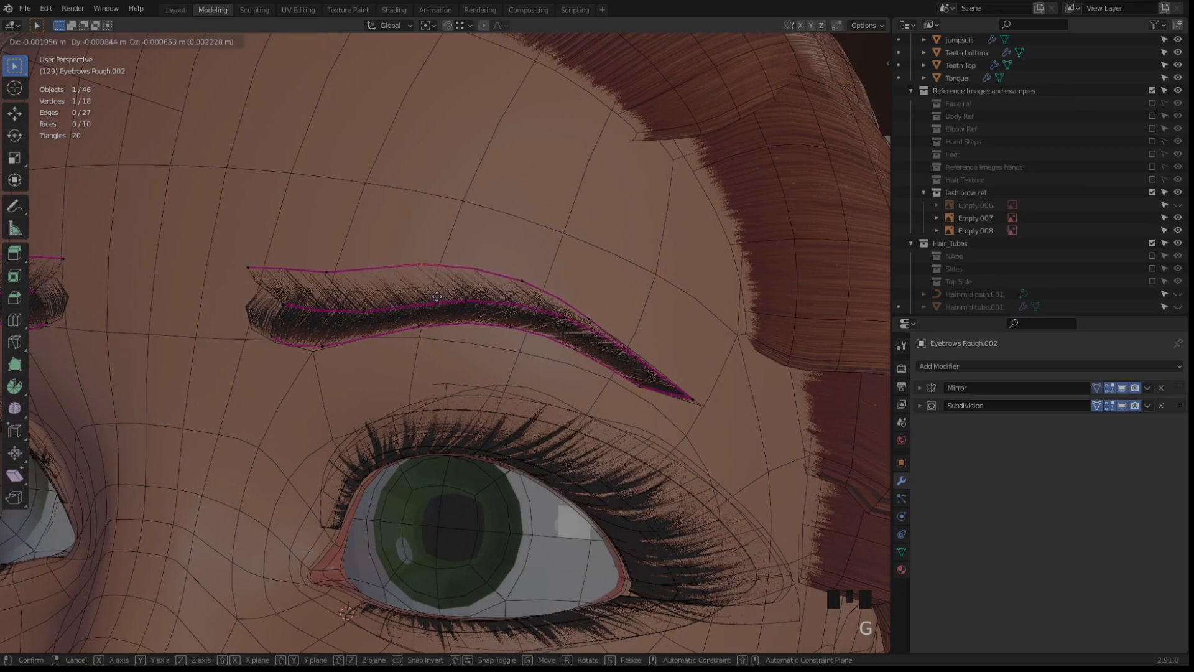
click(437, 297)
Check the annotated brow reference and shift the four vertices of the upper inner face toward the tail by about 0.003 m
scroll(438, 296, down, 4)
shift+middle_drag(753, 124, 564, 250)
scroll(566, 285, up, 2)
scroll(564, 250, up, 2)
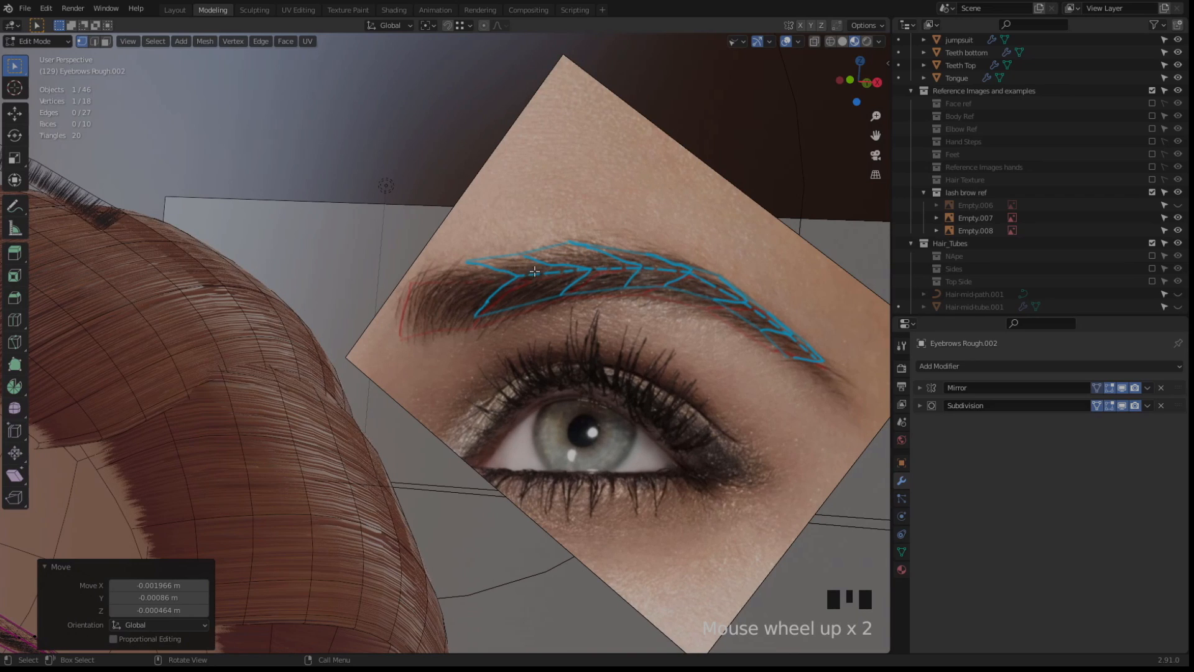
shift+middle_drag(339, 338, 609, 290)
shift+middle_drag(226, 323, 602, 274)
middle_drag(324, 398, 304, 364)
scroll(291, 357, up, 1)
drag(288, 346, 443, 416)
key(g)
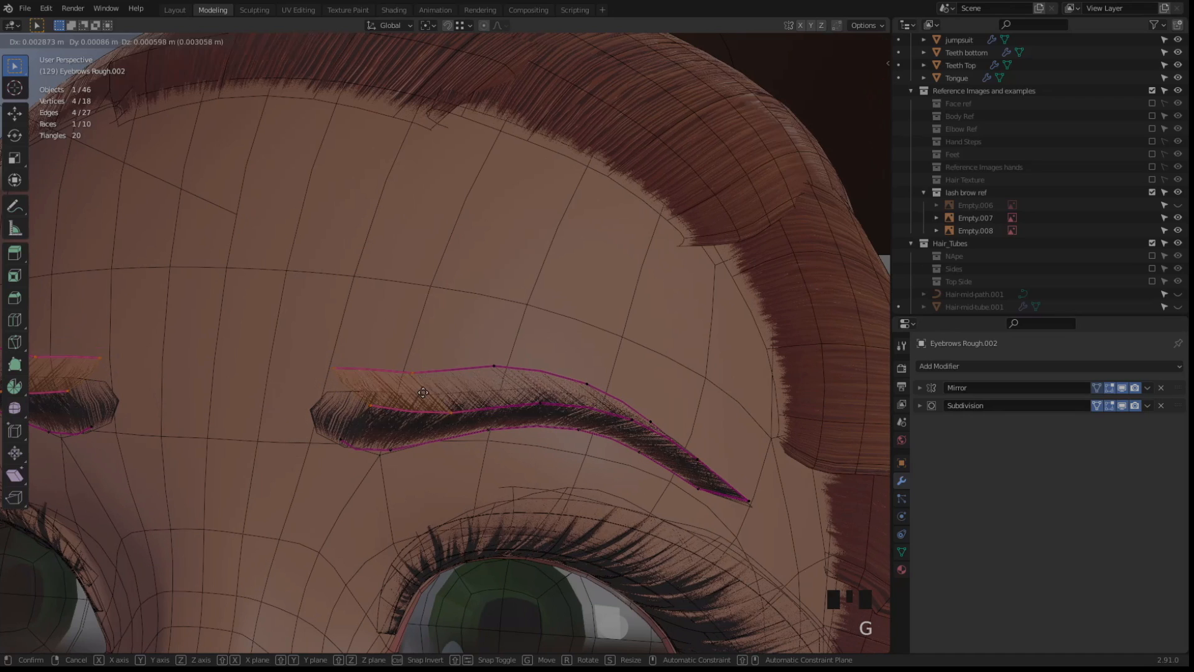
click(424, 395)
Move the upper inner corner vertex toward the tail and down, and nudge the middle loop's inner-end vertex inward and down
drag(330, 359, 377, 394)
key(g)
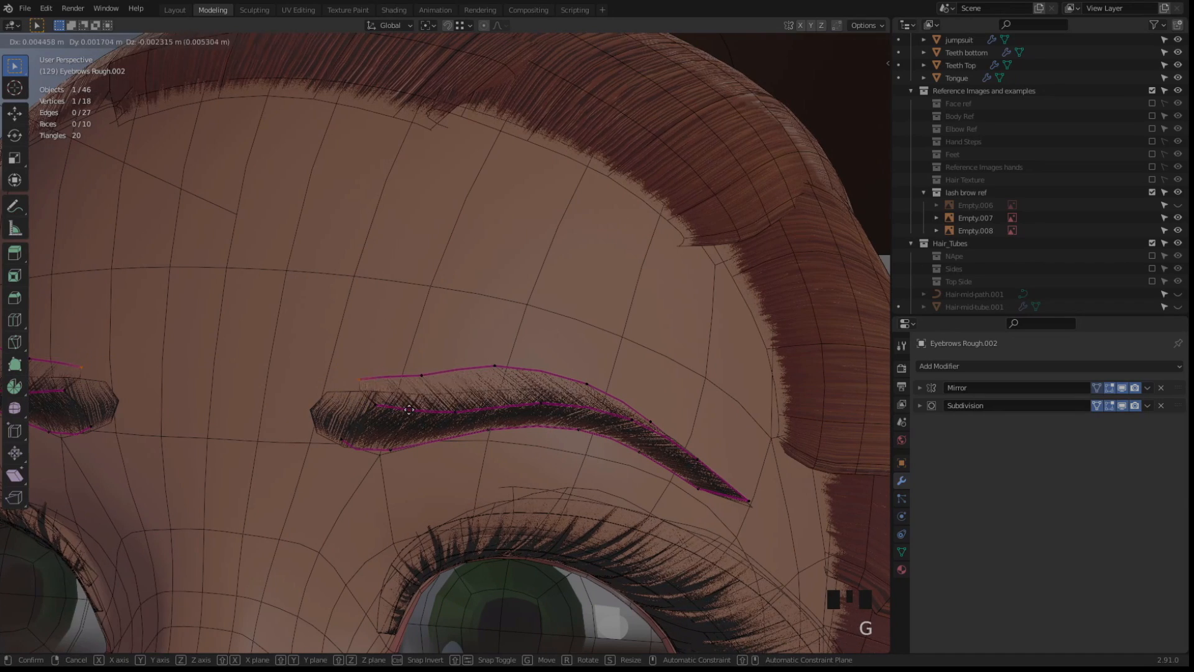
click(406, 405)
key(g)
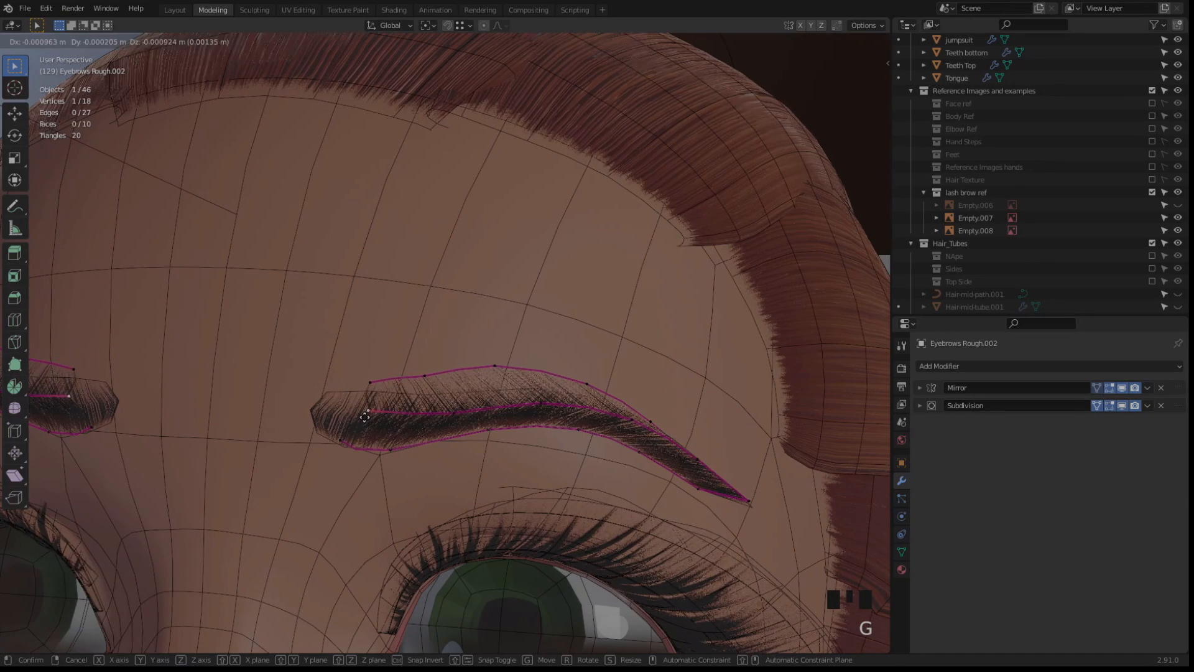
click(368, 419)
Shift the upper inner corner vertex further toward the tail by about 0.0025 m in X and 0.0006 m in Y
middle_click(366, 418)
scroll(377, 417, up, 3)
shift+middle_drag(378, 417, 357, 352)
click(356, 348)
key(g)
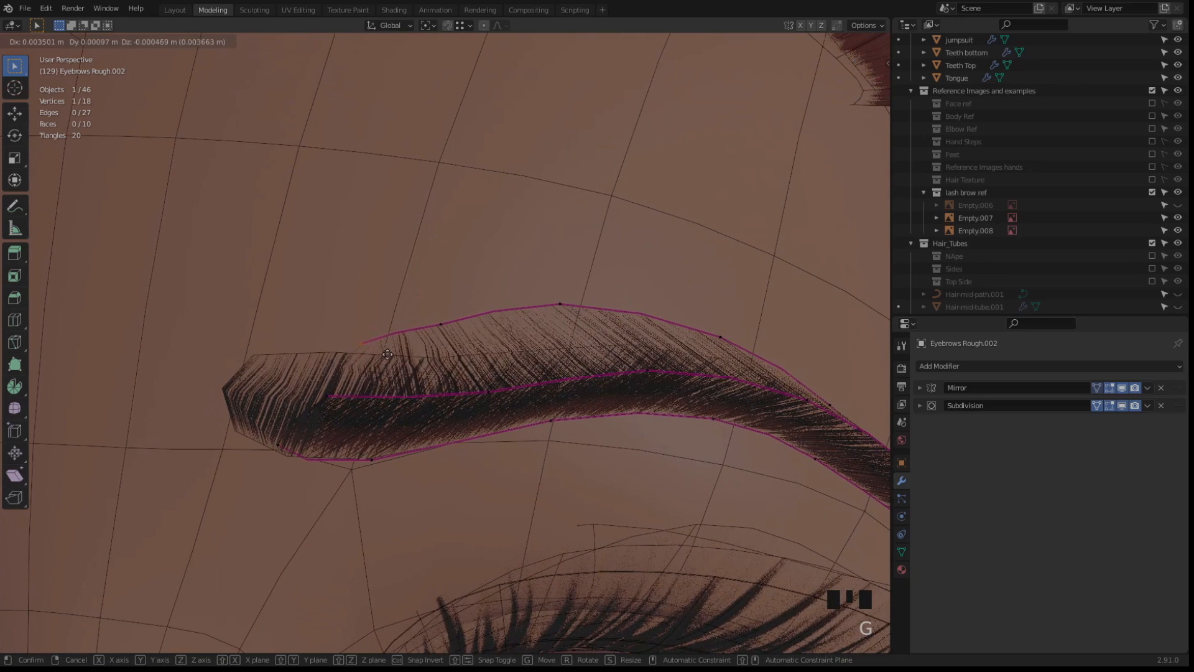
click(376, 345)
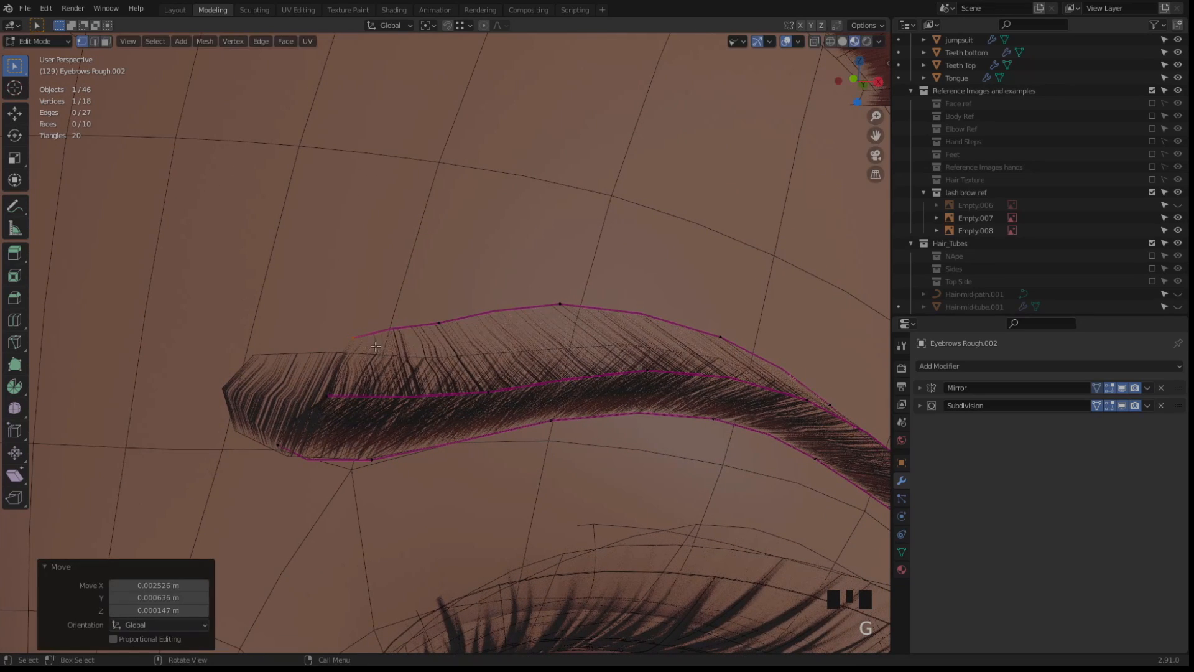
Extend the inner-end vertices of the middle loop and upper edge back toward the nose, moving the upper one about -0.0011 m in X
click(326, 397)
key(g)
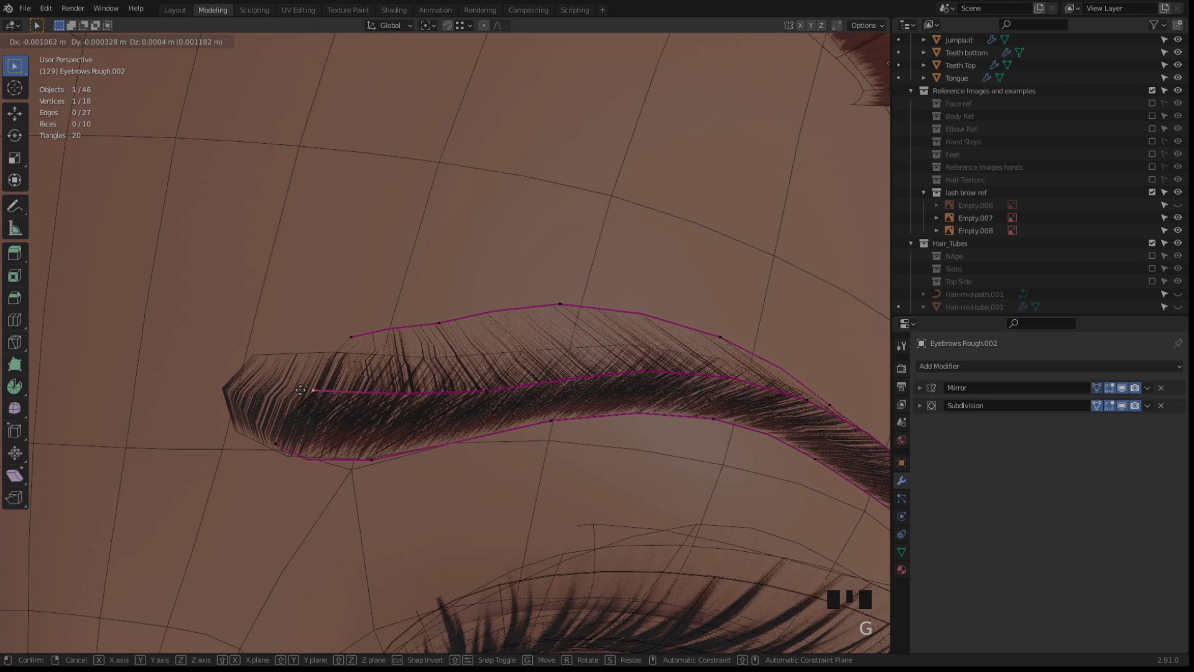
click(300, 391)
key(g)
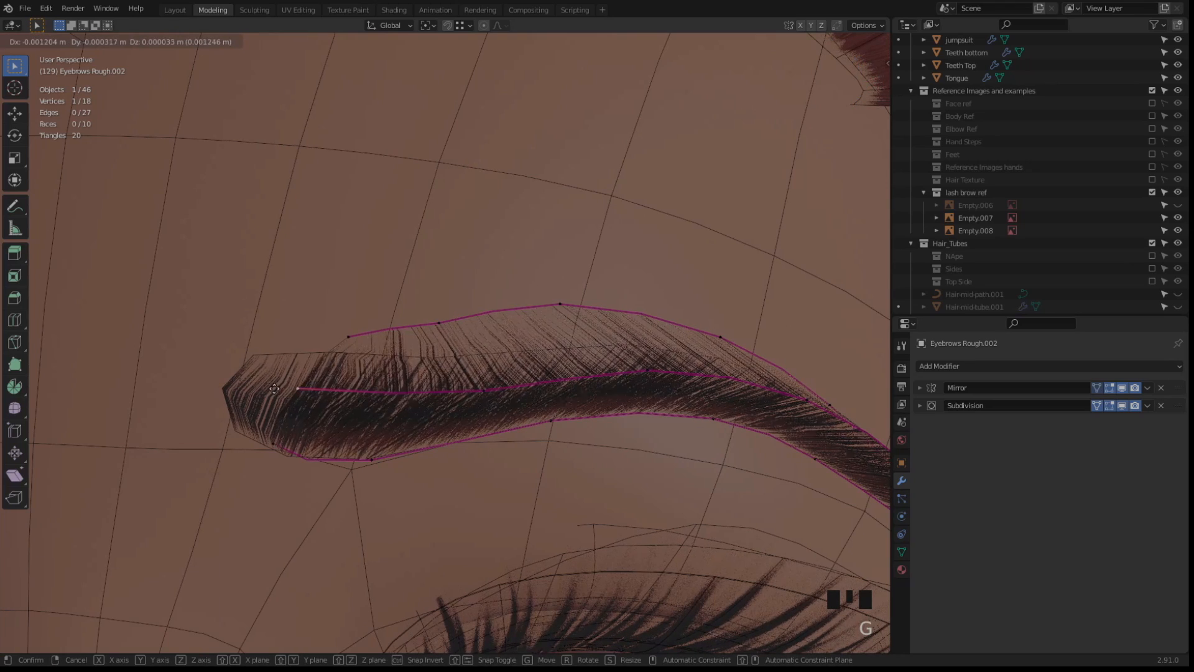
click(260, 388)
click(346, 335)
key(g)
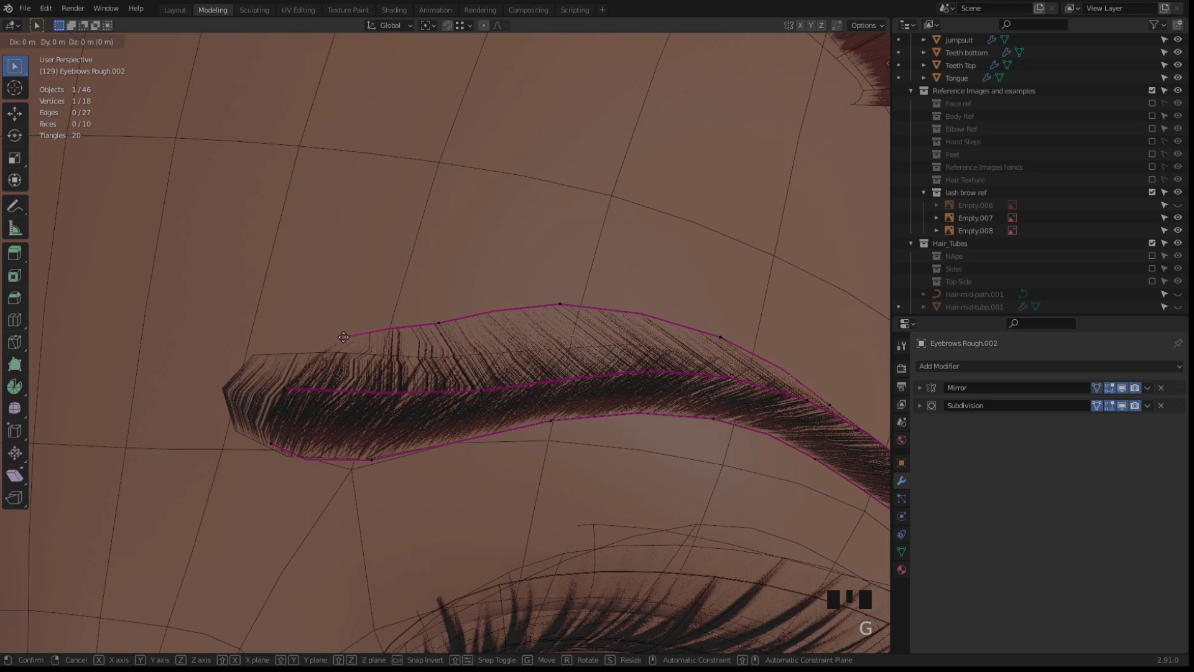
click(328, 344)
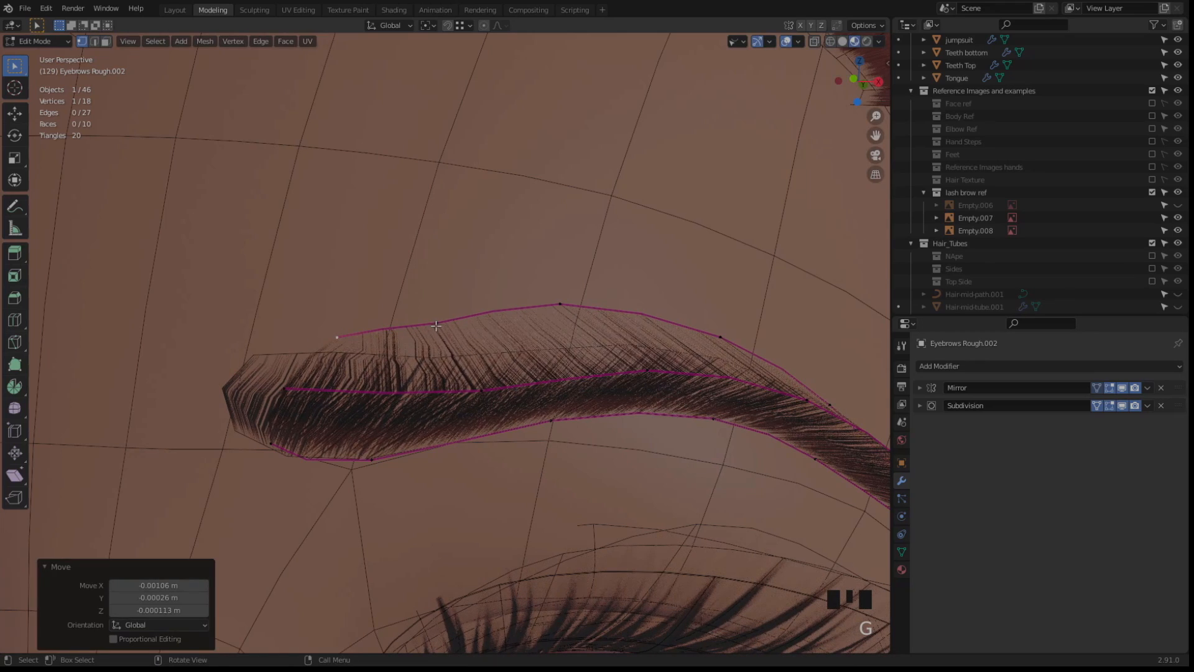
Lower the second upper-edge vertex and the arch vertex and shift them inward, the arch vertex about -0.0013 m in X and -0.0016 m in Z
click(428, 332)
key(g)
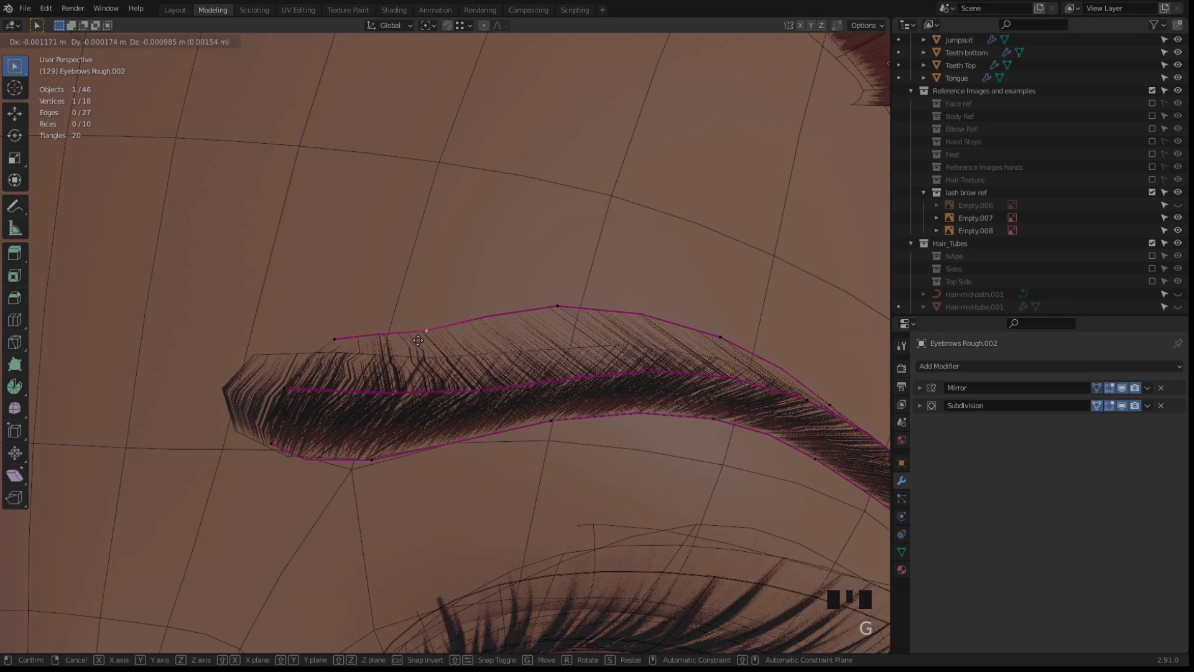
click(415, 339)
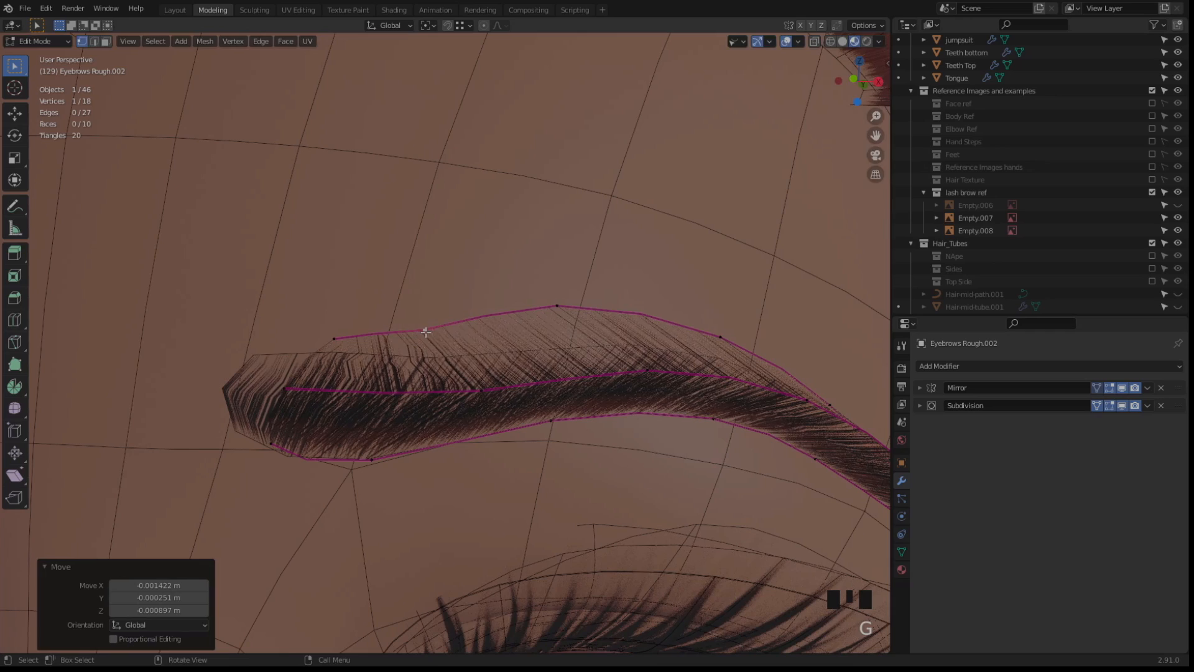
key(g)
click(549, 317)
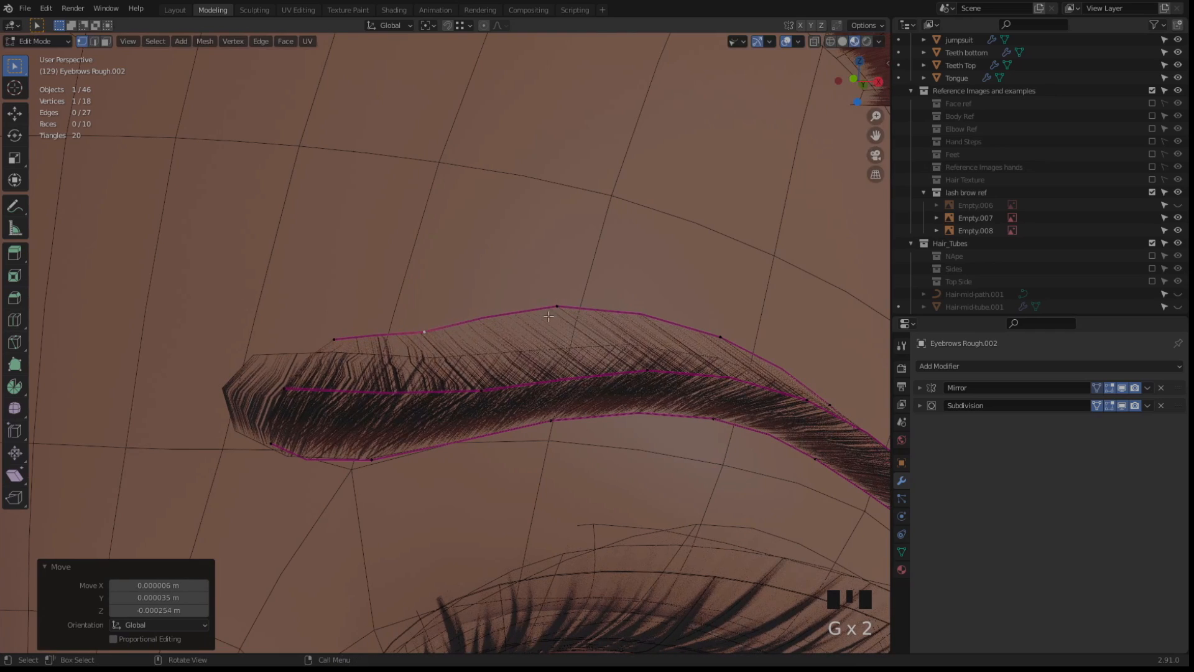
click(558, 309)
key(g)
click(527, 337)
Preview the eyebrows in Object Mode with rendered shading and hidden overlays, and return to material preview with overlays shown
middle_drag(534, 333, 519, 324)
scroll(519, 325, down, 1)
scroll(561, 343, down, 1)
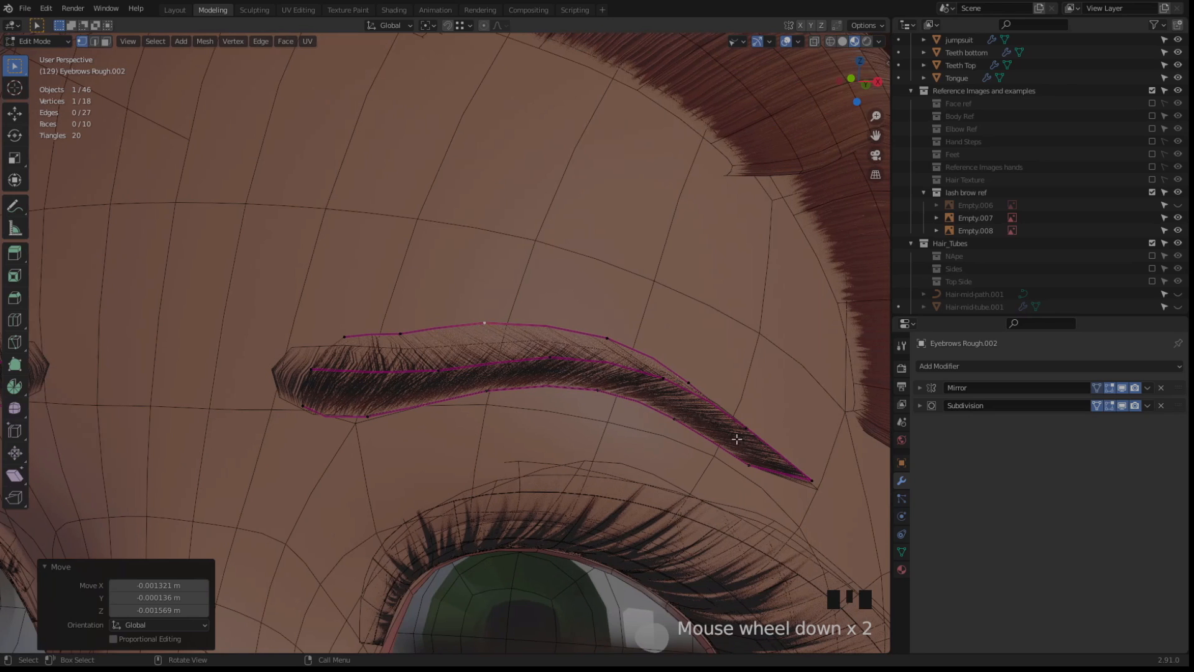
key(Tab)
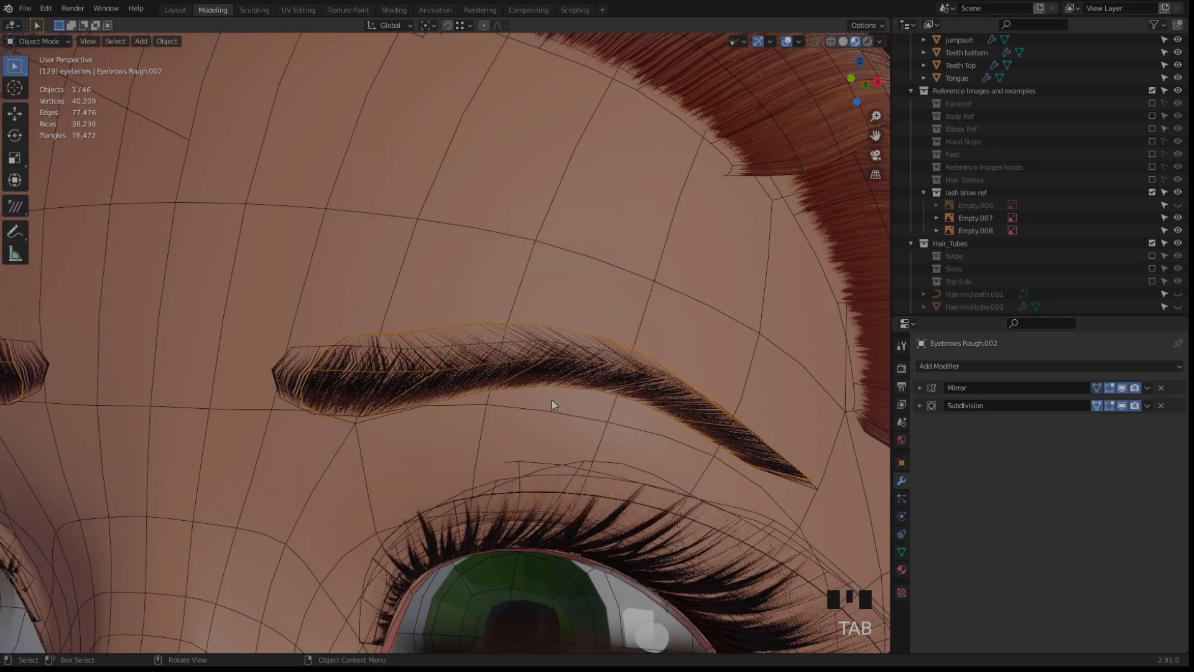
scroll(551, 399, down, 2)
middle_drag(558, 398, 522, 398)
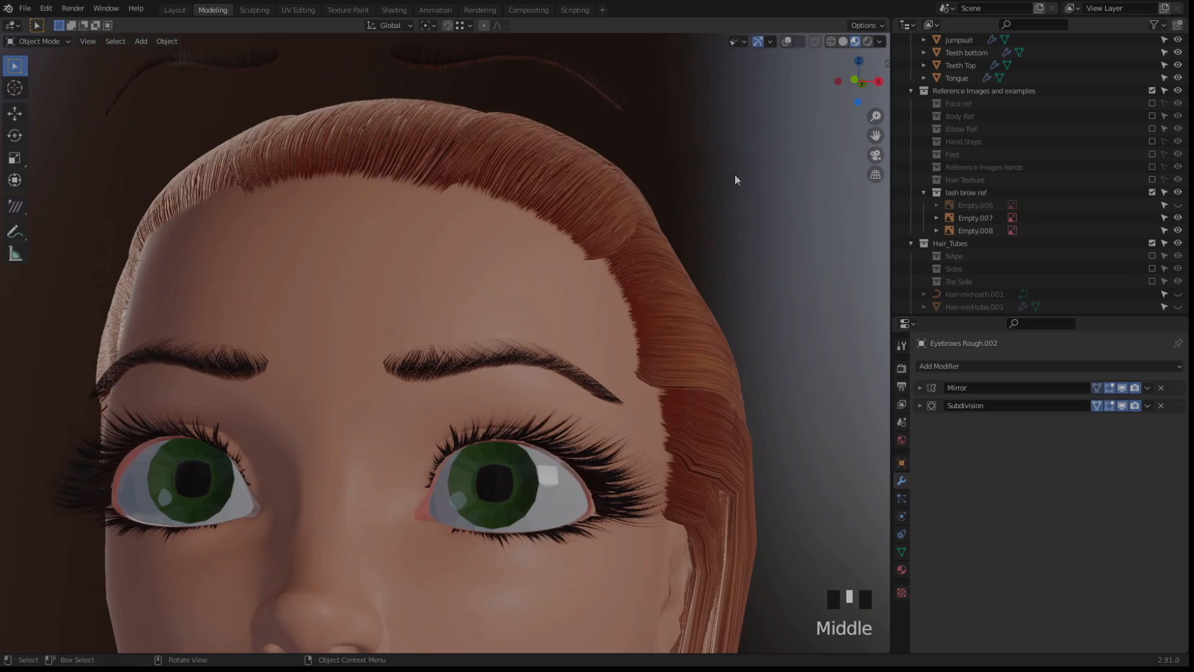
click(868, 41)
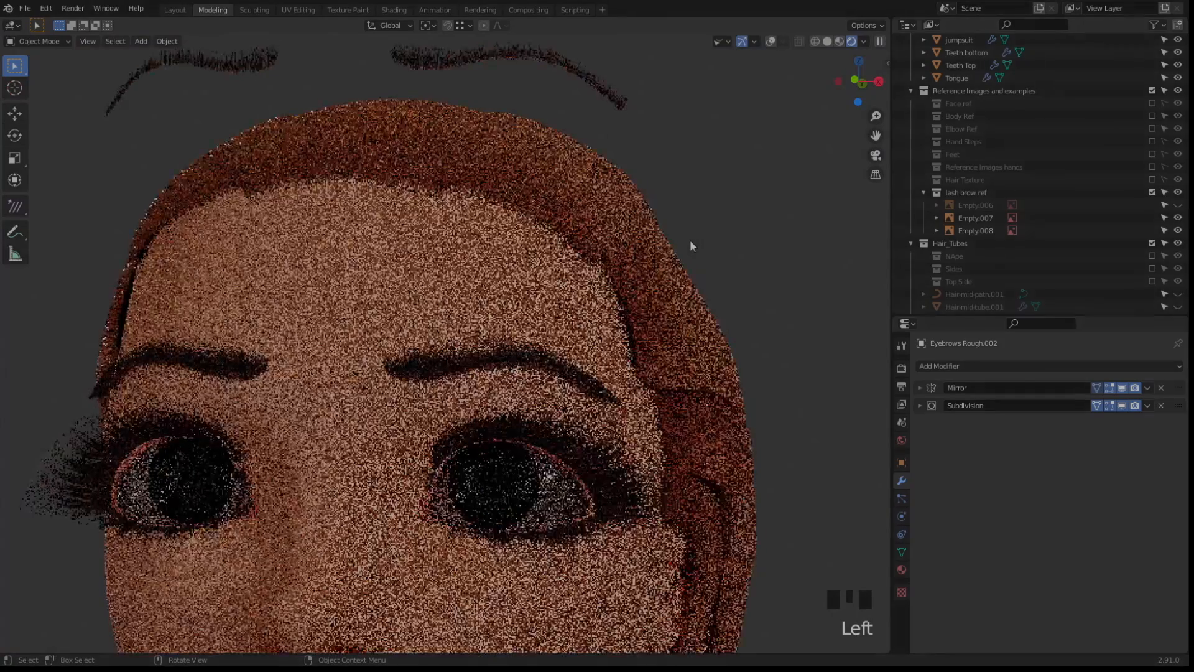
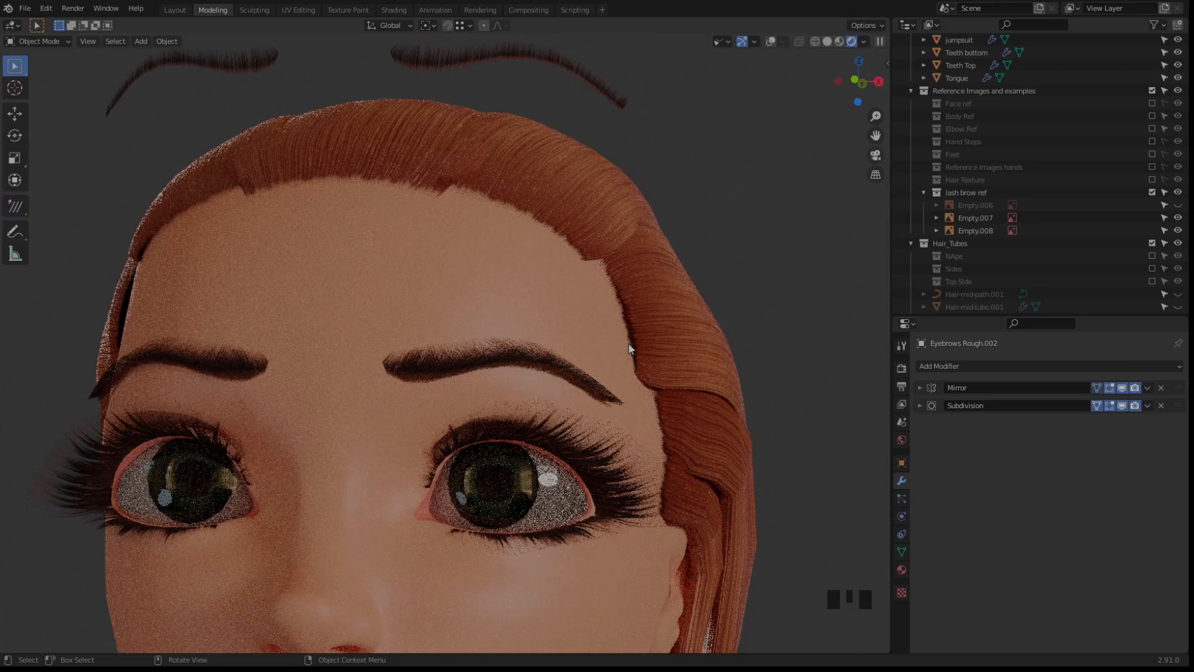
click(840, 43)
key(shift+alt+z)
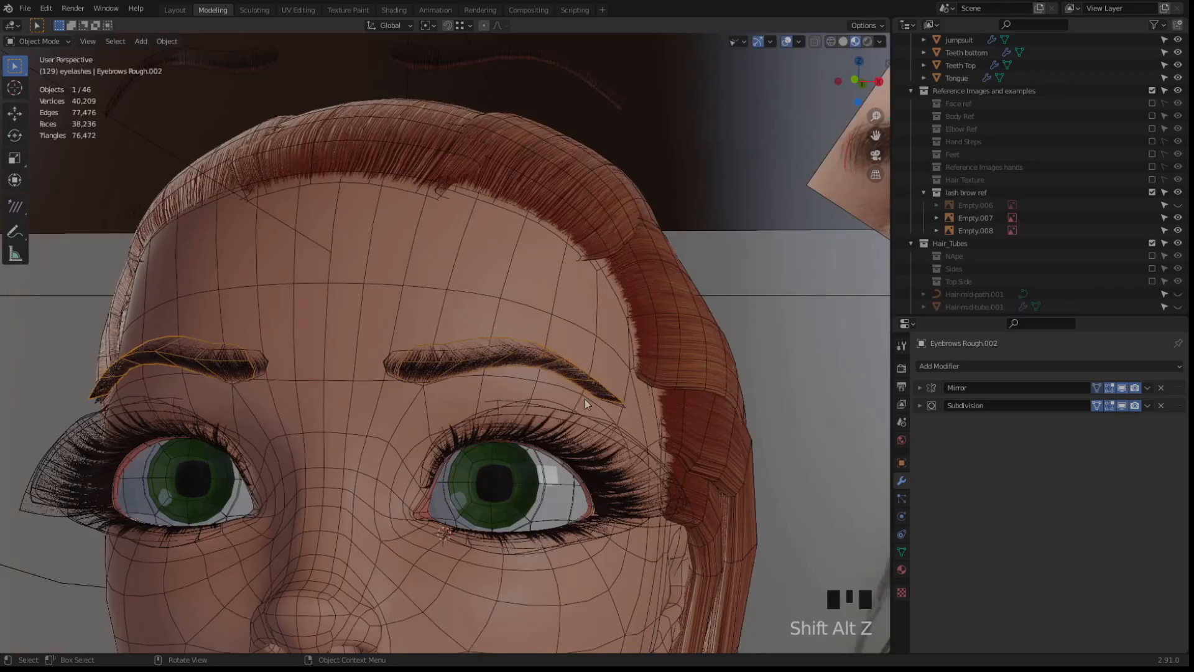
Return to editing the eyebrow mesh and adjust its selected geometry along the normals with Shrink/Fatten
key(Tab)
key(KP_Decimal)
click(371, 414)
middle_drag(371, 414, 443, 543)
key(alt+s)
click(422, 342)
Select the three vertices at the eyebrow's tail and move them slightly upward
scroll(323, 435, down, 2)
drag(533, 485, 347, 354)
middle_drag(347, 354, 339, 386)
drag(564, 491, 405, 300)
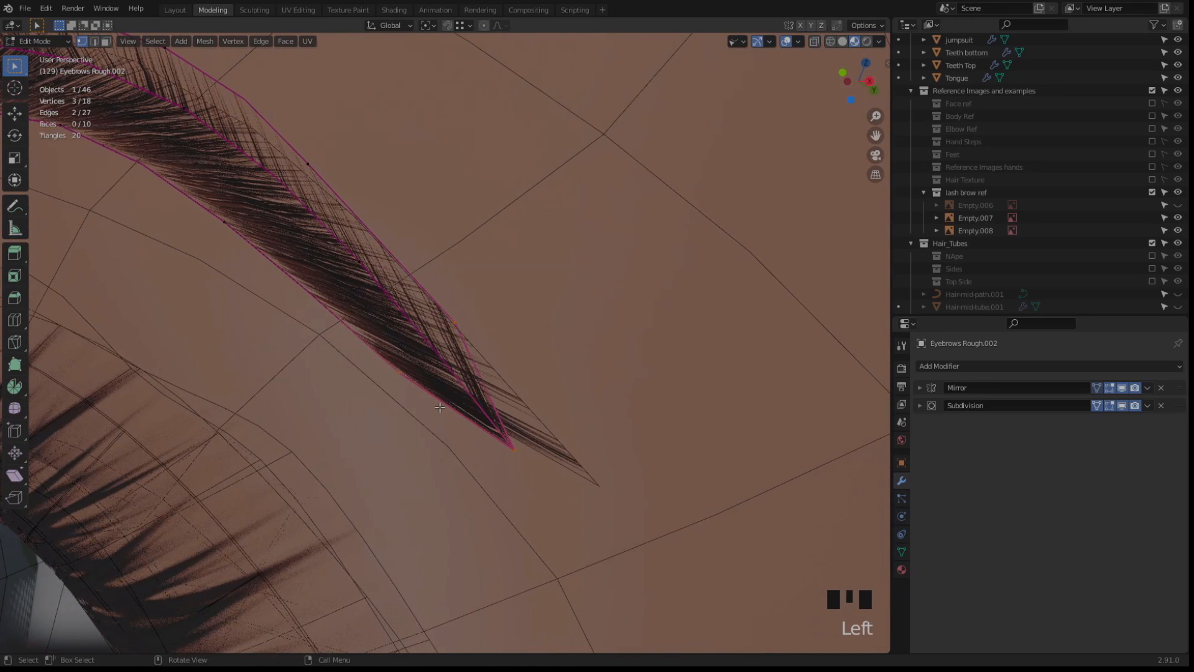
key(g)
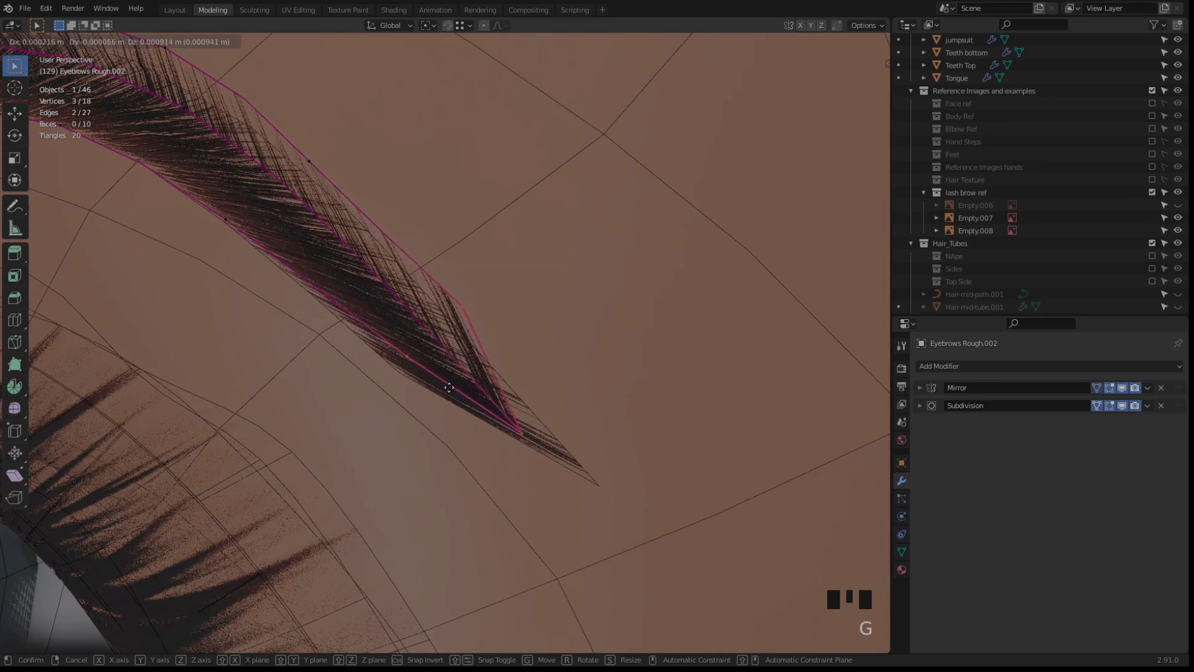
click(454, 381)
Reposition individual tail vertices from the side so the card end sits closer to the brow's skin
middle_drag(455, 381, 439, 369)
click(445, 386)
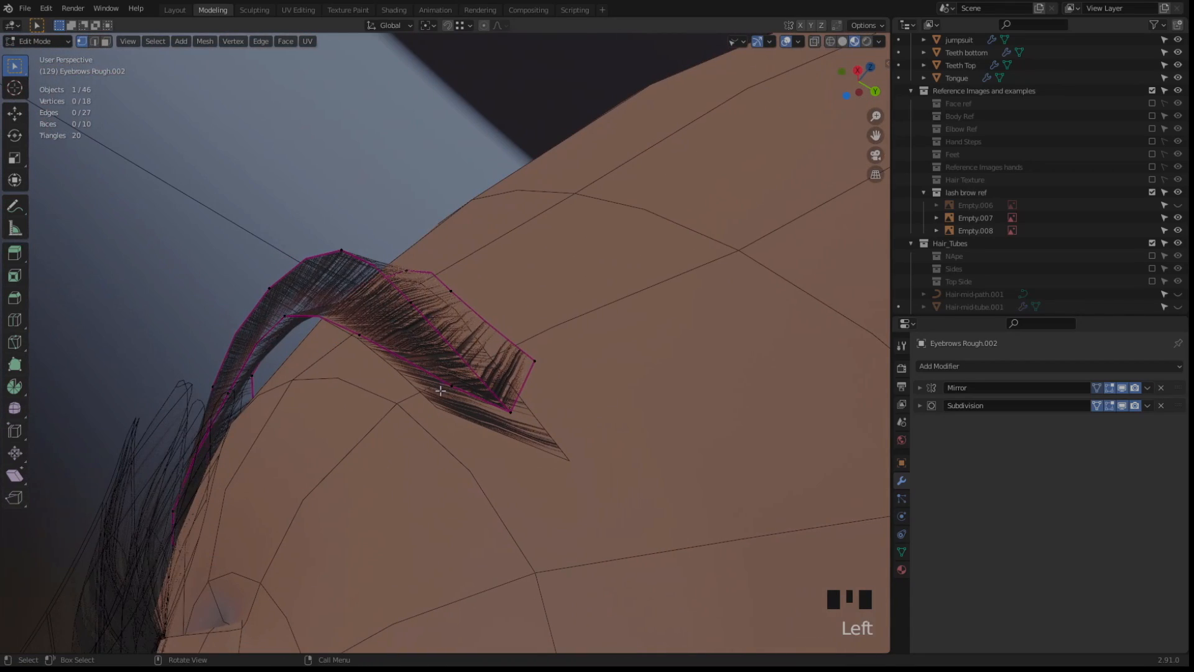
key(g)
click(461, 404)
click(457, 398)
mouse_move(444, 387)
middle_down()
mouse_move(409, 360)
mouse_move(452, 374)
middle_up()
key(g)
click(453, 370)
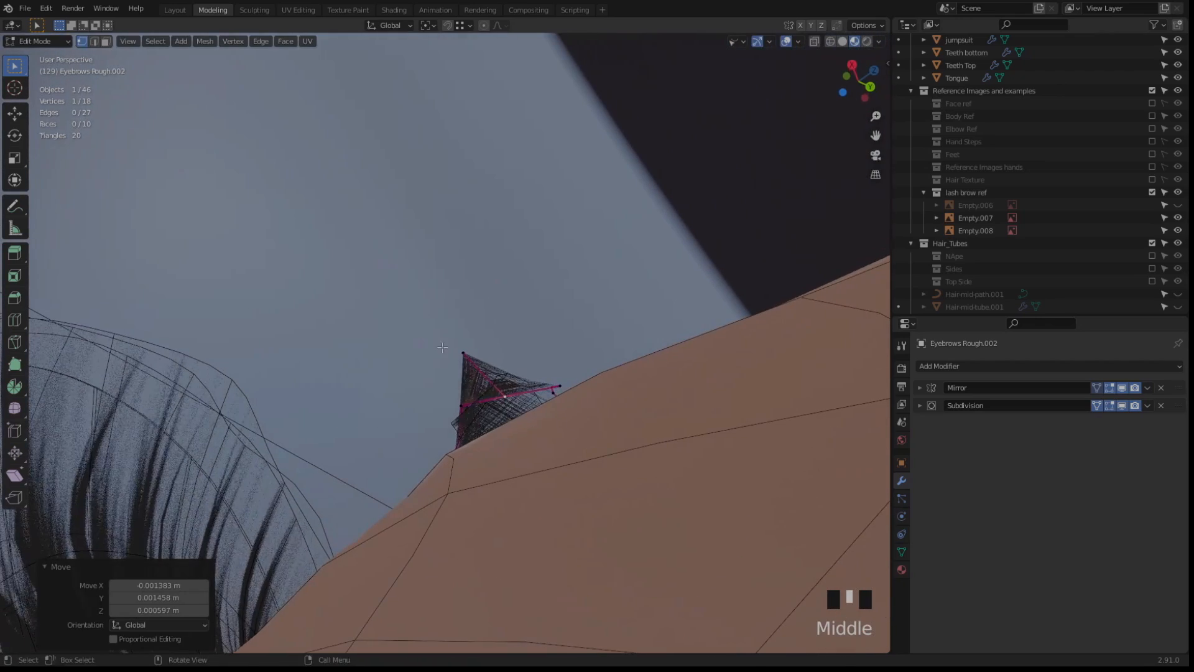
key(g)
click(454, 375)
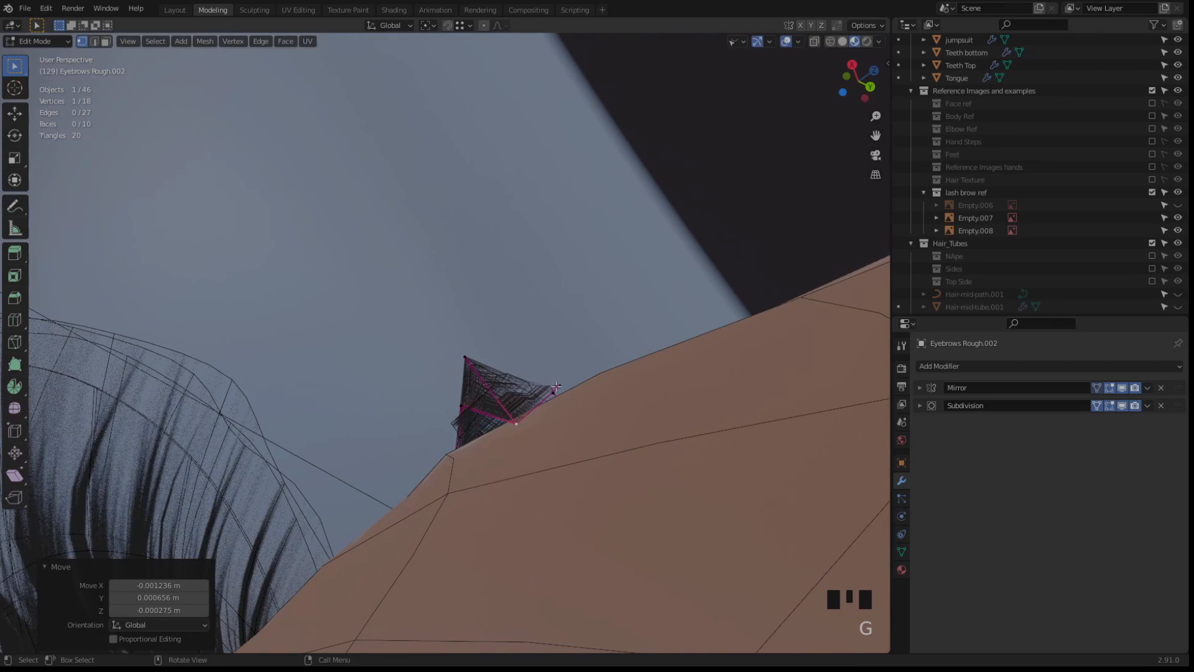
Move the upper-edge vertex nearest the tail about -0.0008 m in X, -0.0009 m in Y and -0.0002 m in Z
middle_drag(455, 375, 483, 368)
scroll(427, 418, down, 4)
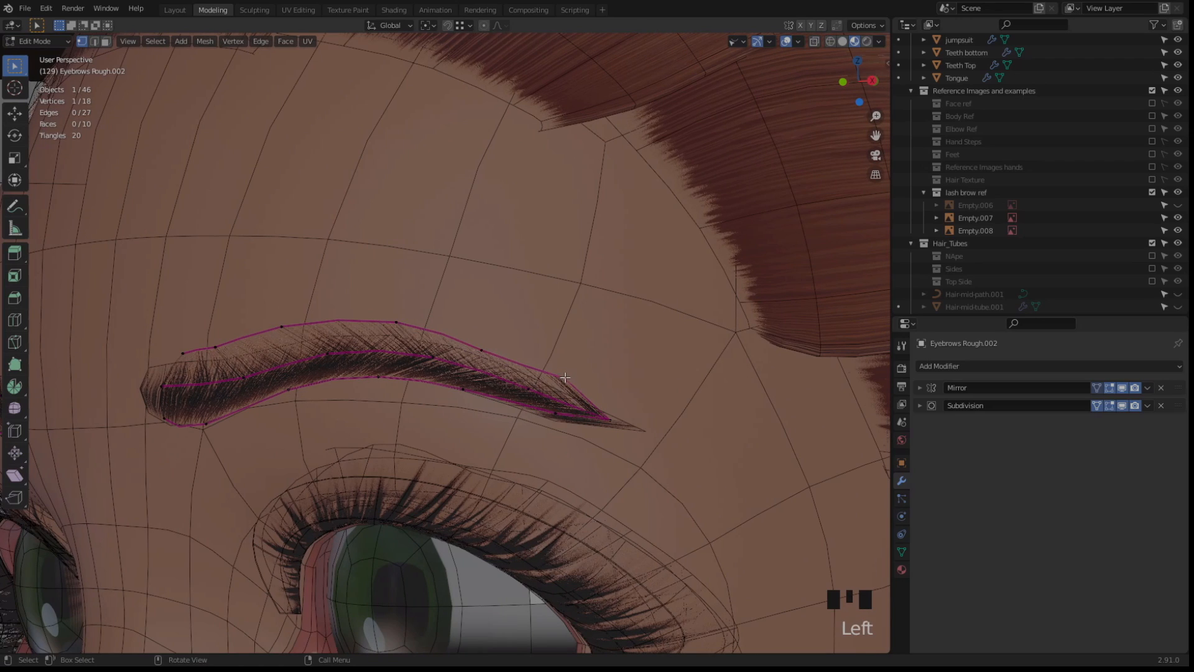
key(h)
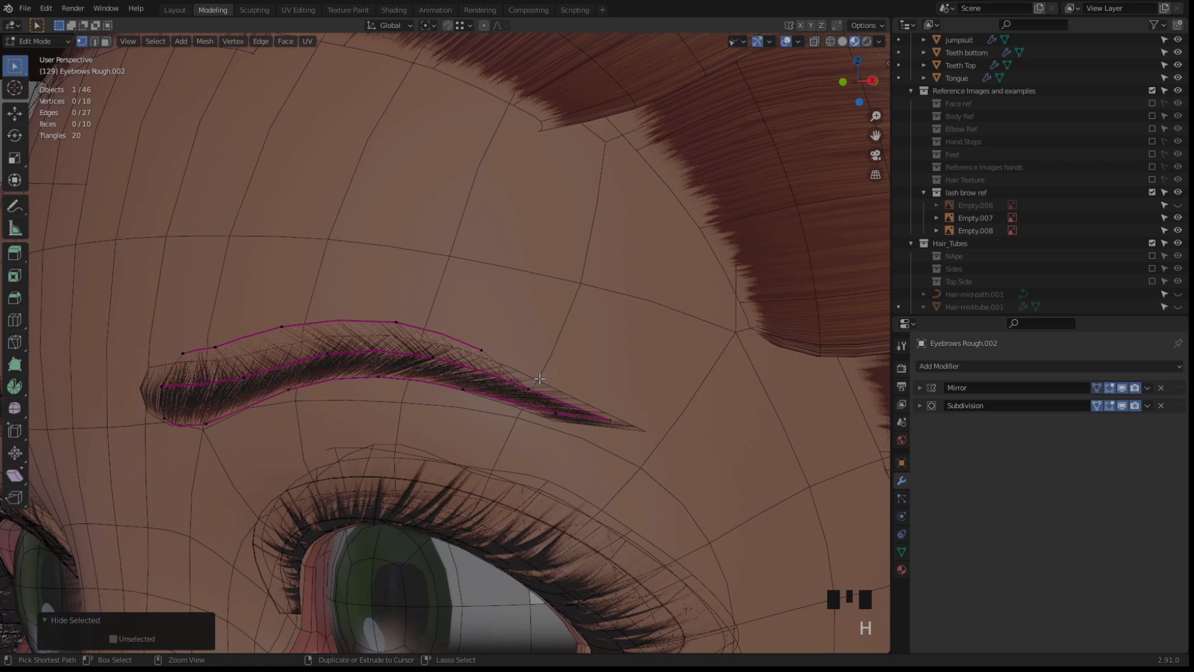
key(ctrl+z)
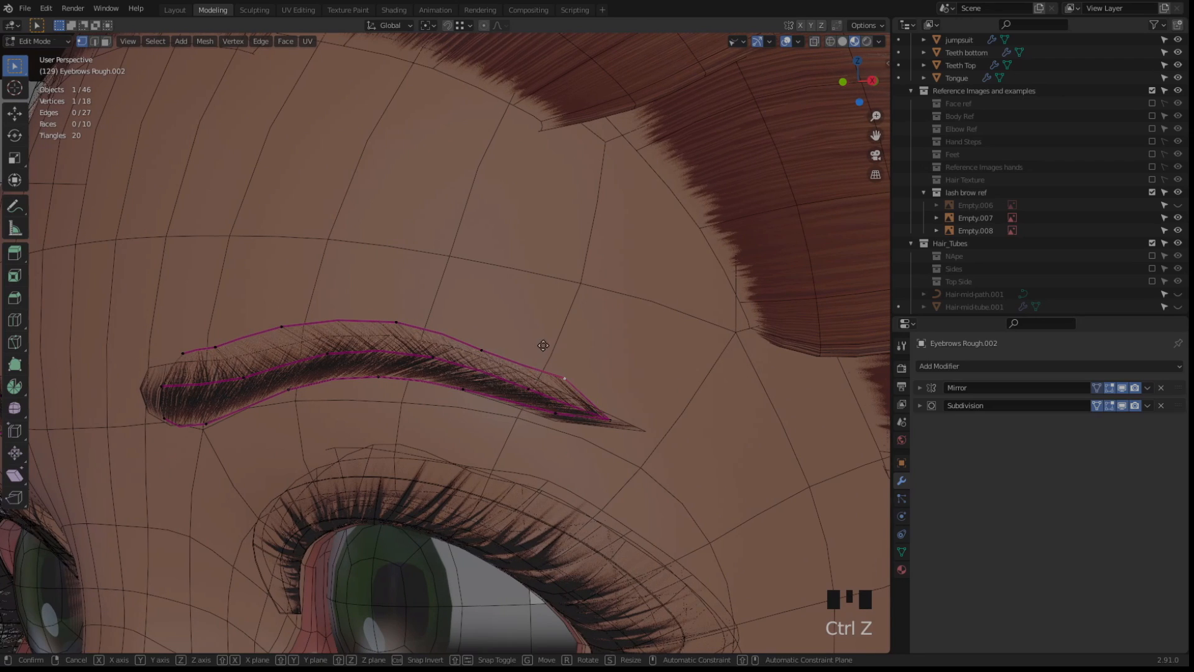
key(g)
click(534, 347)
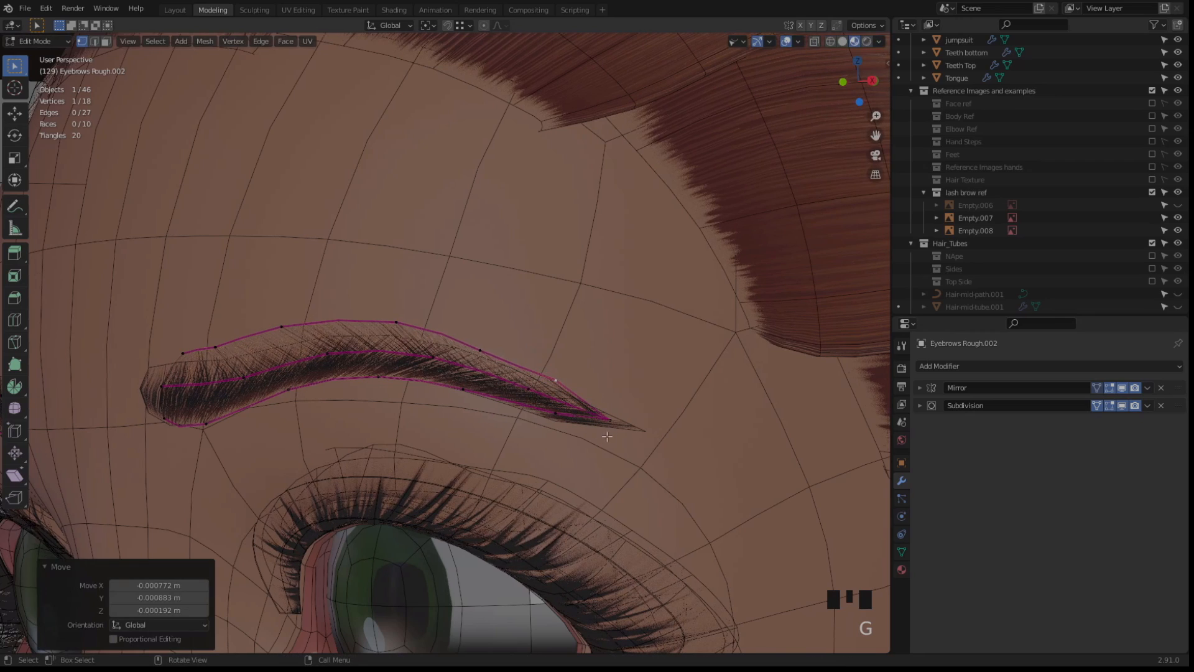
Nudge the eyebrow's tail-tip vertex slightly outward and the nearest upper-edge vertex slightly upward
click(610, 418)
key(g)
click(615, 417)
click(556, 379)
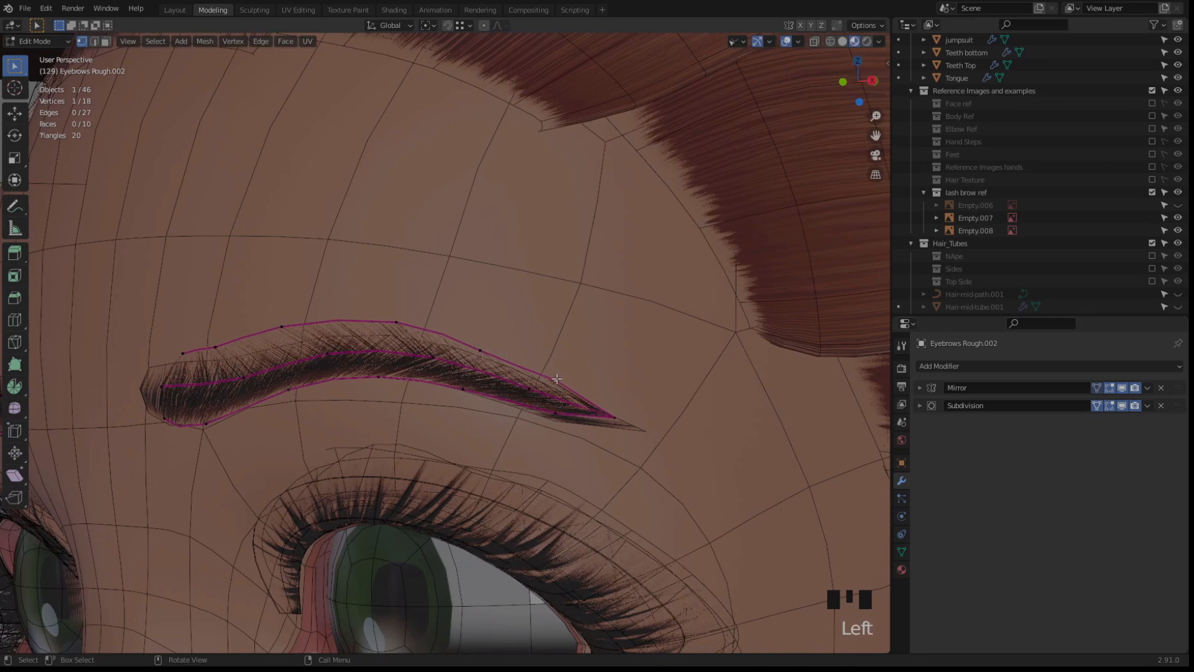
key(g)
click(558, 373)
key(h)
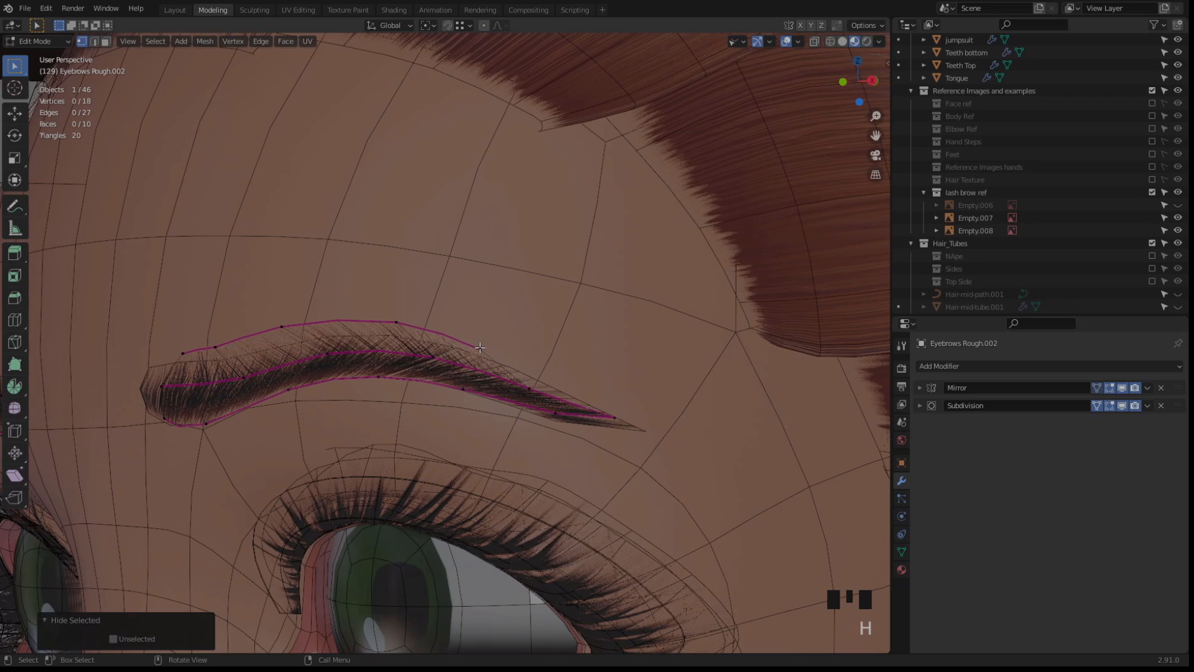
Undo hiding the upper-edge vertex just past the brow's arch and move that vertex slightly upward
key(ctrl+z)
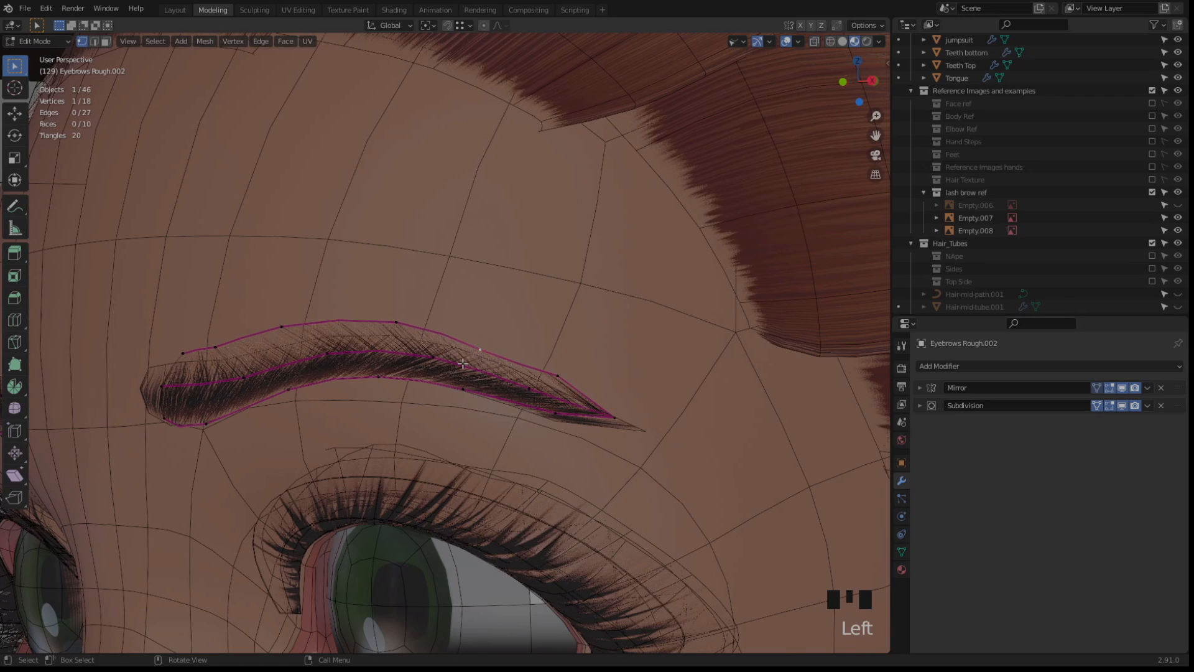
key(g)
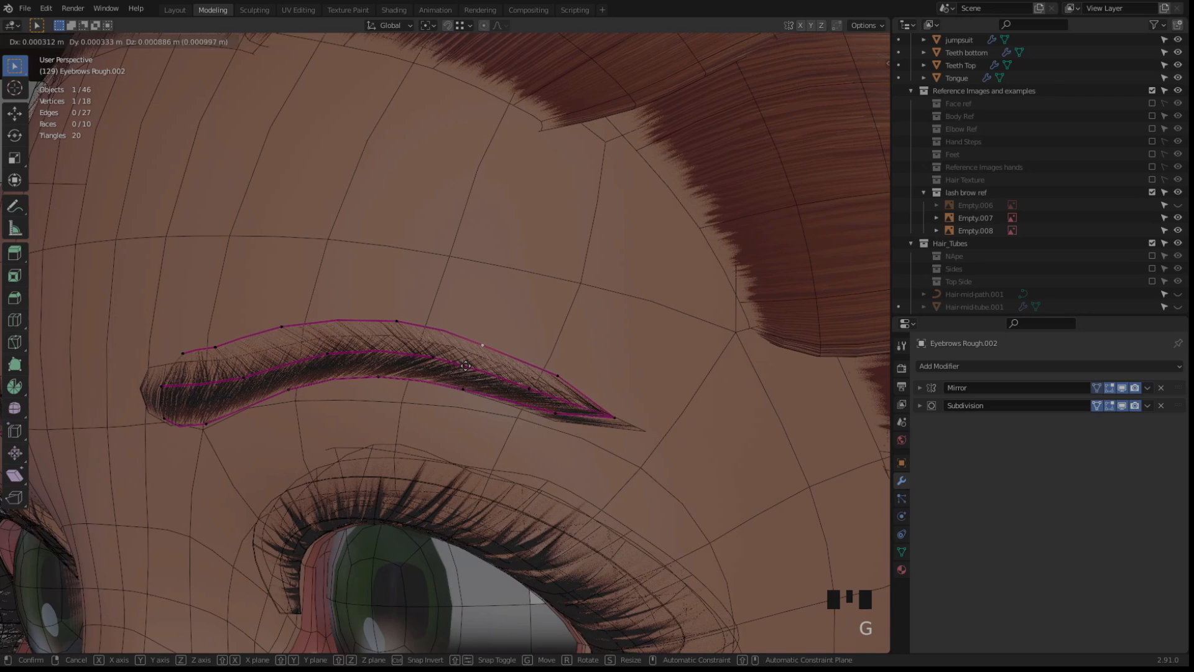
click(464, 367)
middle_drag(464, 367, 438, 354)
scroll(579, 380, up, 2)
middle_drag(578, 380, 449, 398)
scroll(450, 398, down, 2)
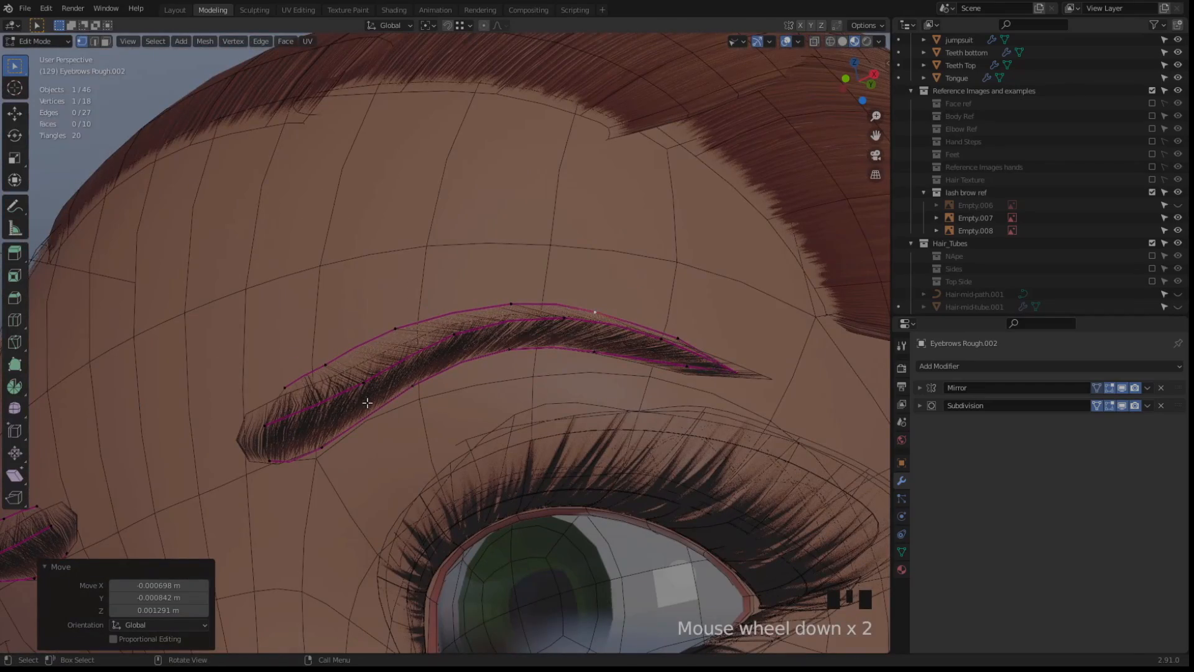
Examine the hair flow at the brow's inner end up close, with the overlays hidden and shown
key(Tab)
scroll(400, 409, down, 3)
middle_drag(520, 332, 565, 354)
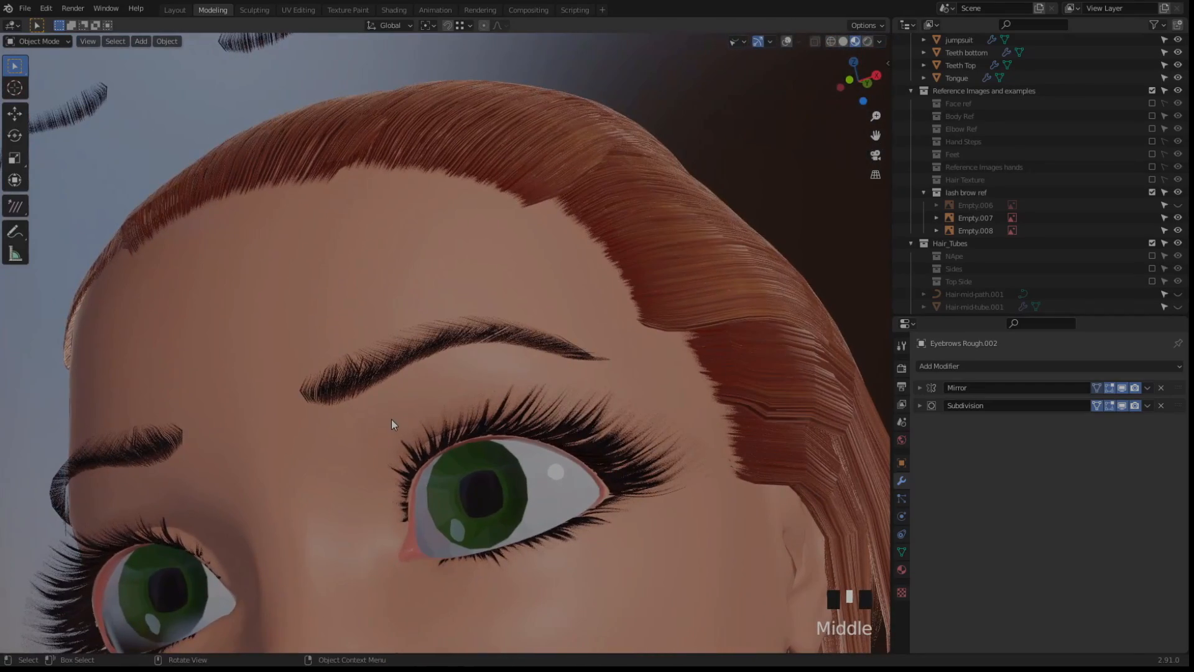
scroll(355, 393, up, 2)
shift+middle_drag(355, 393, 489, 373)
scroll(537, 352, up, 4)
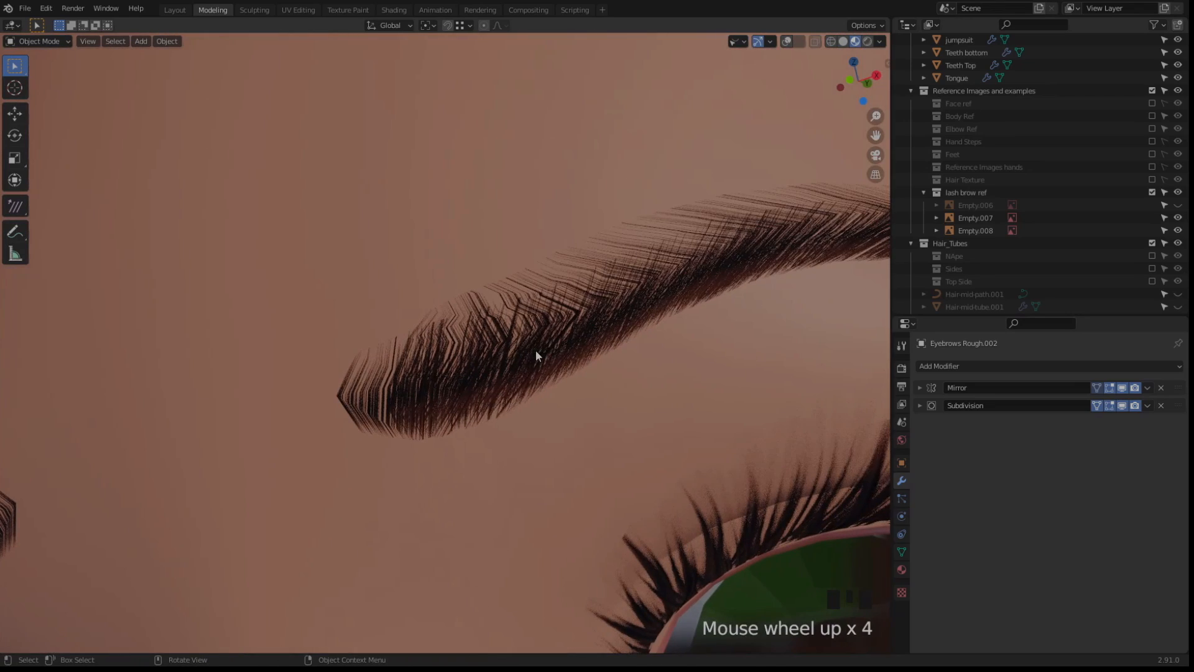
click(592, 262)
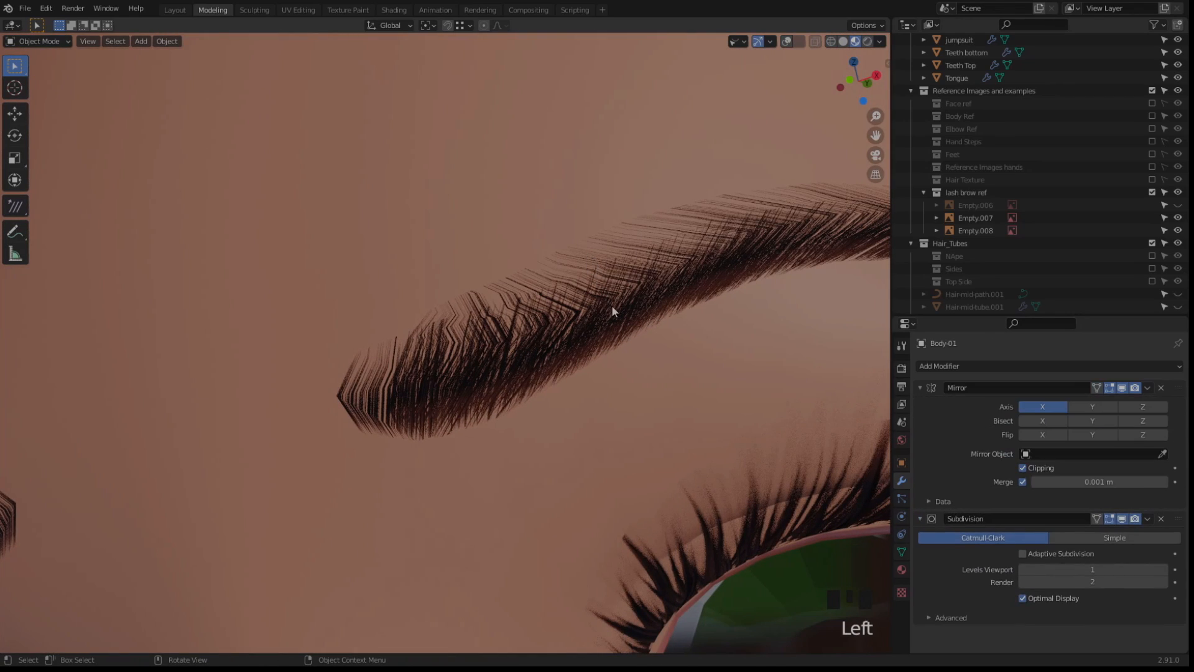
key(shift+alt+z)
click(587, 252)
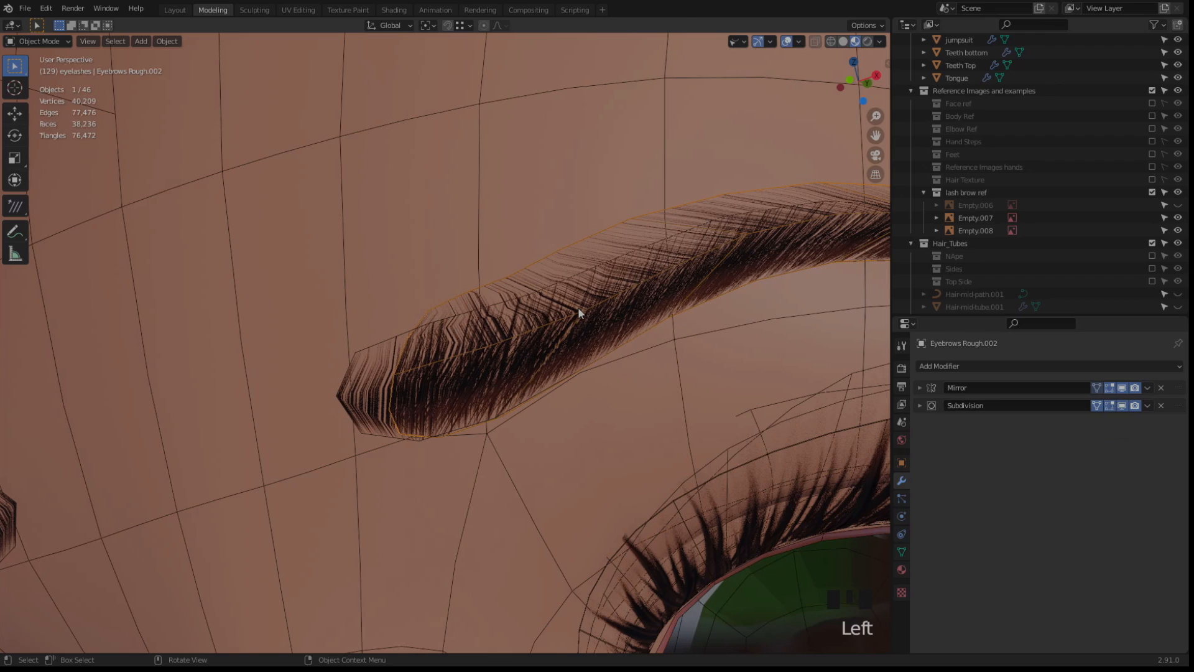
key(shift+alt+z)
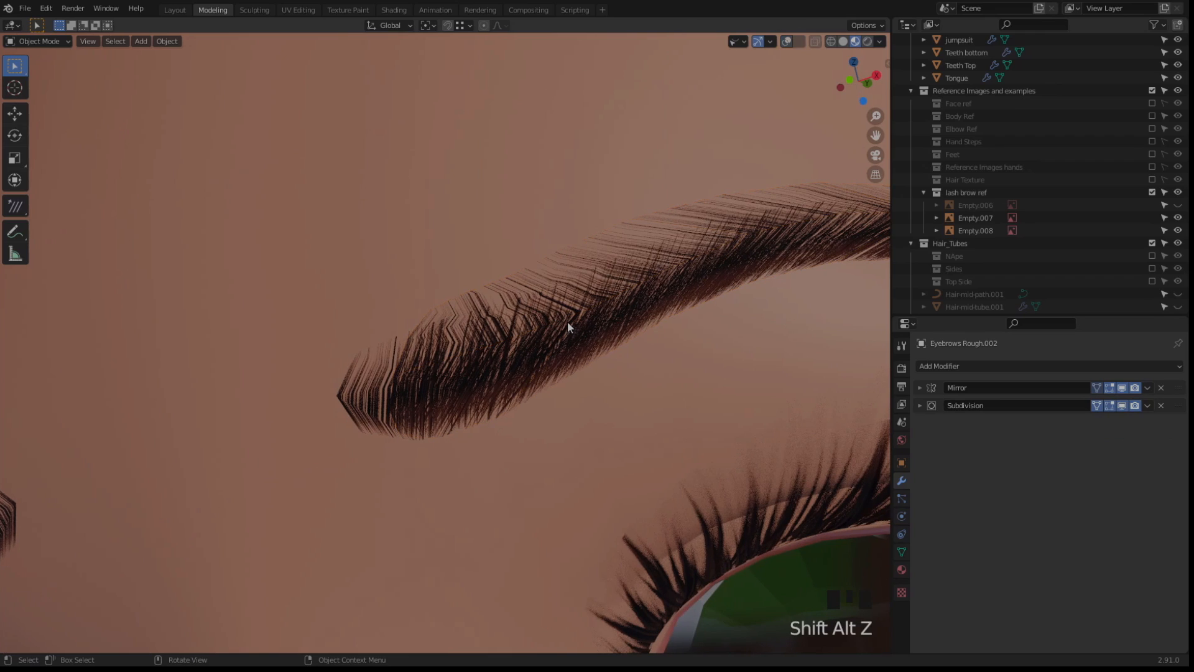
key(shift+alt+z)
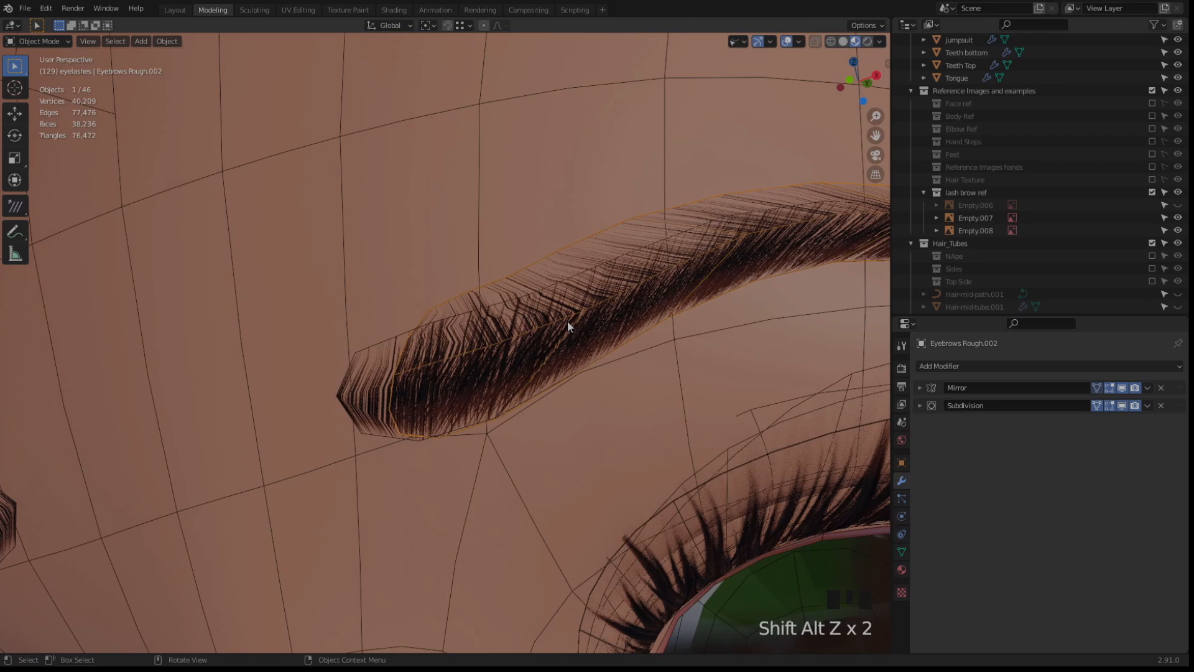
Move two inner crease-line vertices toward the brow's tail, the second about 0.0018 m in X, 0.0007 m in Y and 0.0003 m in Z
key(Tab)
click(573, 303)
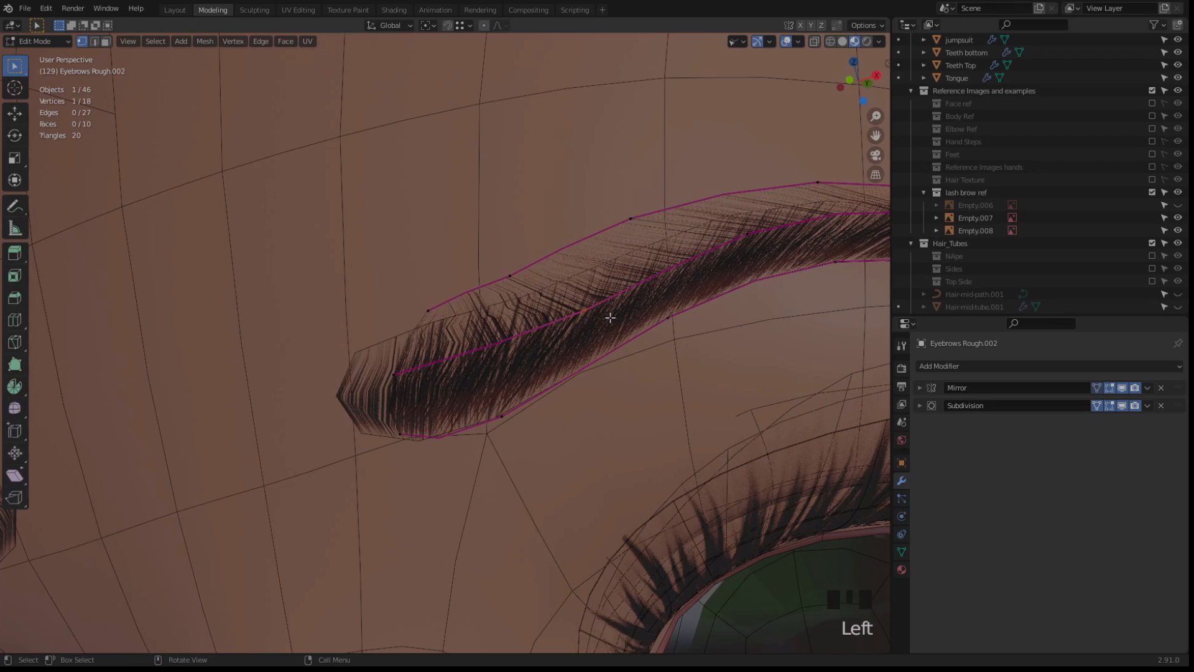
key(g)
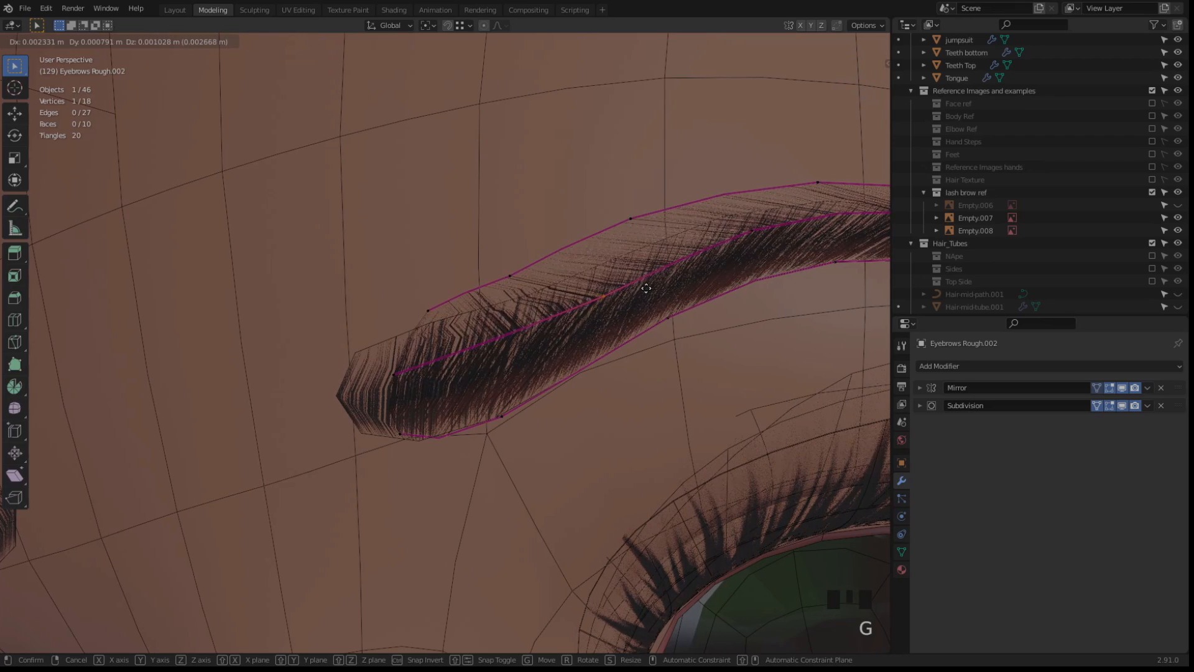
click(643, 289)
click(756, 228)
key(g)
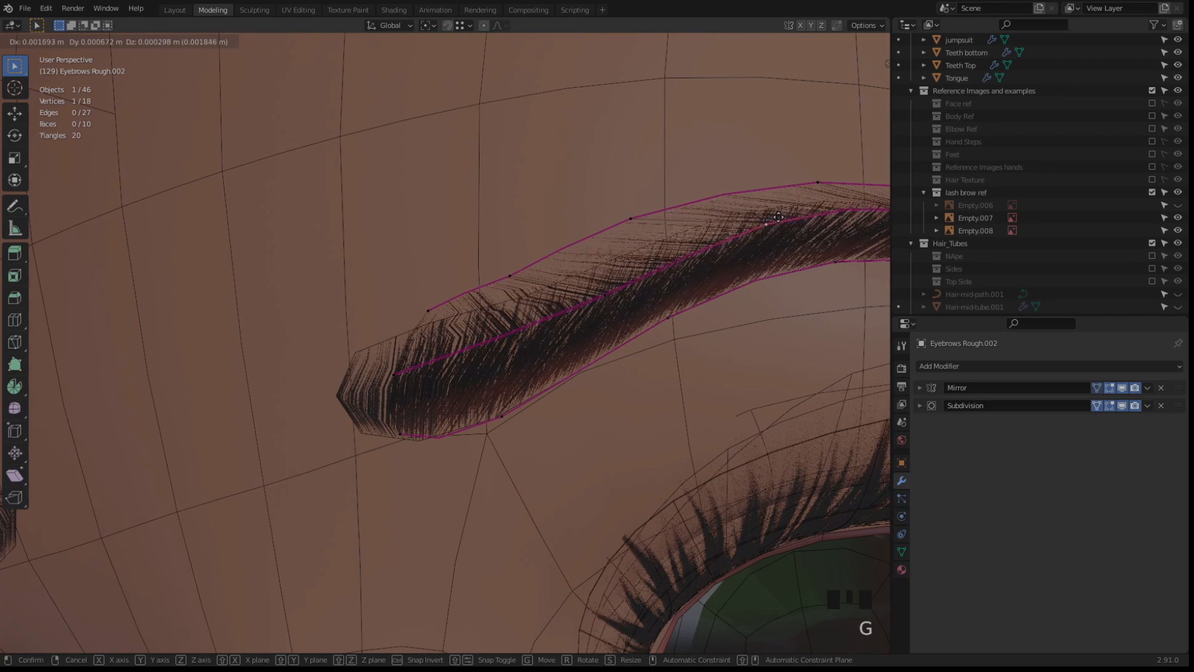
click(741, 247)
key(shift+alt+z)
key(shift+alt+z)
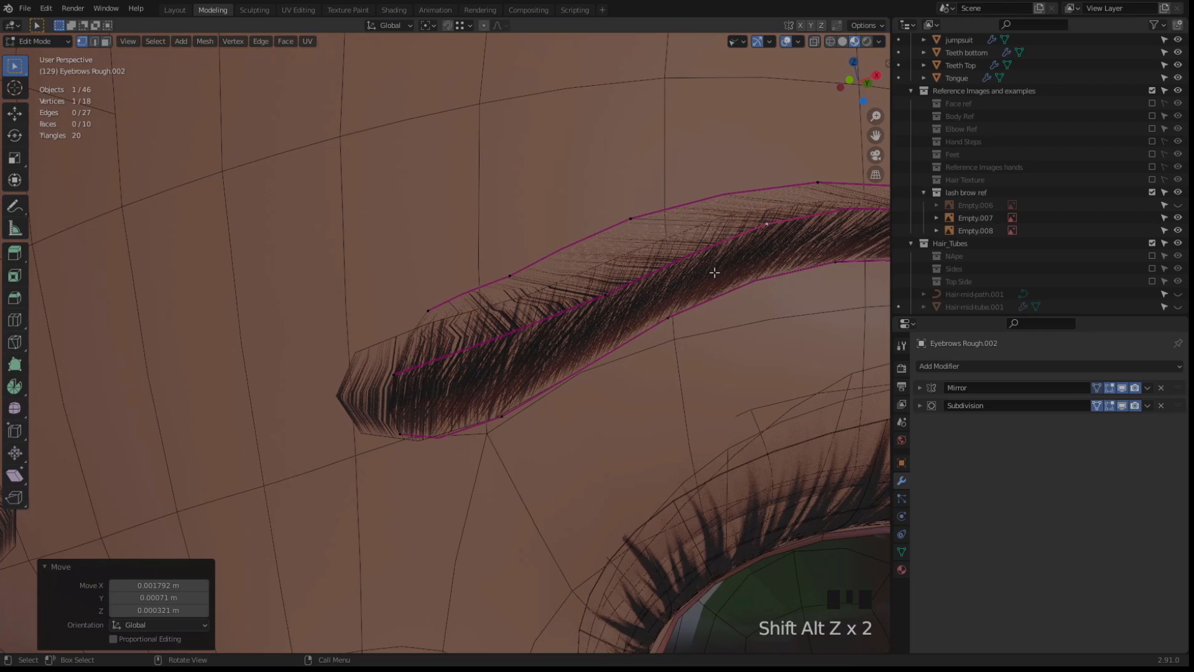
Raise the crease-line vertices in the brow's inner half slightly and shift them back a little toward the inner end
click(604, 292)
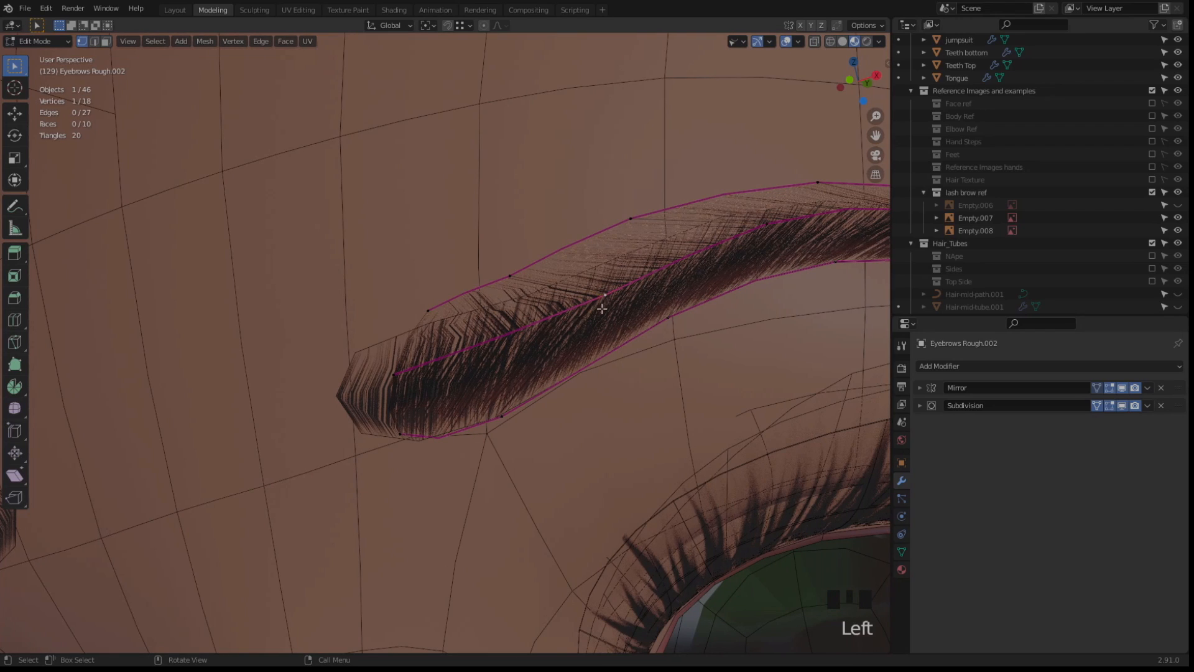
key(g)
click(588, 299)
click(767, 224)
key(g)
click(762, 220)
key(g)
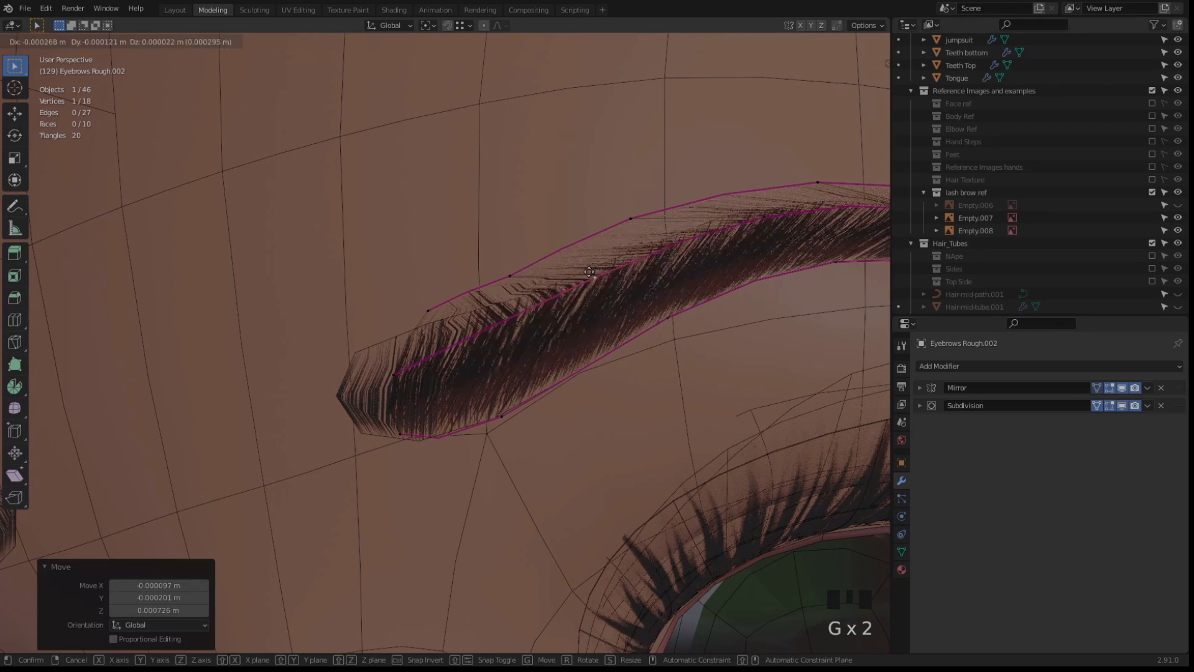
click(762, 222)
key(g)
click(752, 217)
scroll(753, 218, down, 3)
key(shift+alt+z)
key(shift+alt+z)
From the side, Shrink/Fatten the inner crease vertices by -0.00108 m and the neighbouring upper-edge selection by 0.00178 m
middle_drag(703, 256, 418, 374)
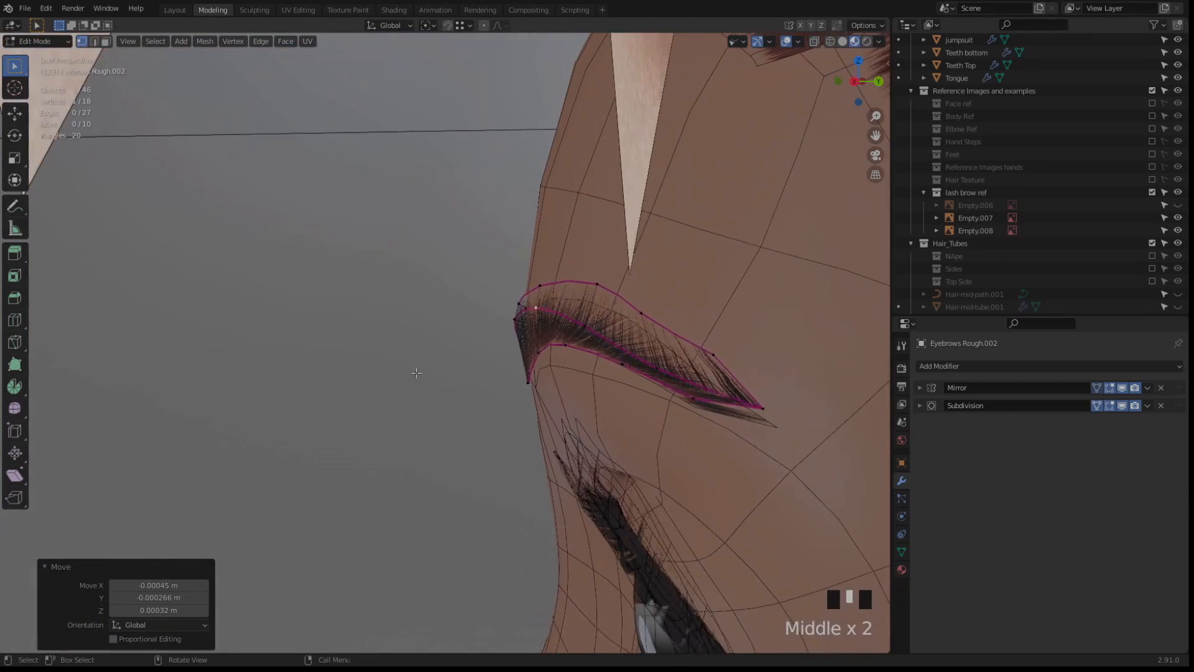
scroll(466, 349, up, 2)
click(549, 306)
key(alt+s)
click(341, 301)
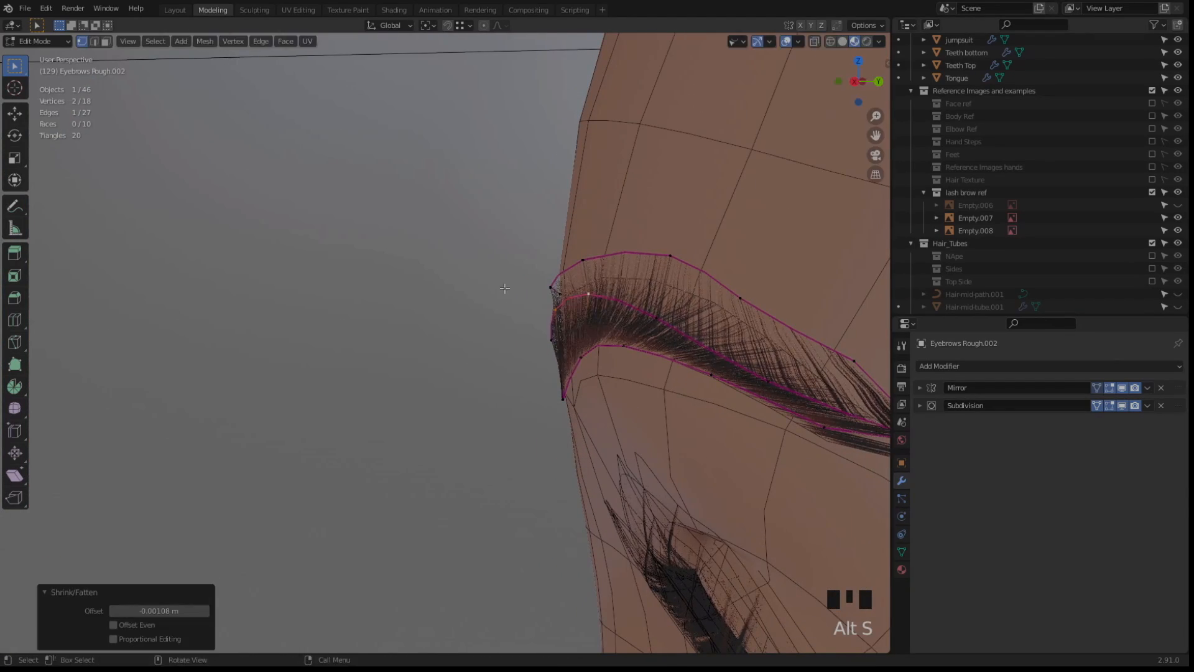
middle_drag(500, 291, 517, 277)
middle_drag(518, 277, 528, 258)
drag(531, 251, 591, 281)
key(alt+s)
click(432, 272)
Inspect how the eyebrow layers overlap from the front and the tail side, with overlays hidden and shown
middle_drag(431, 280, 541, 349)
key(shift+alt+z)
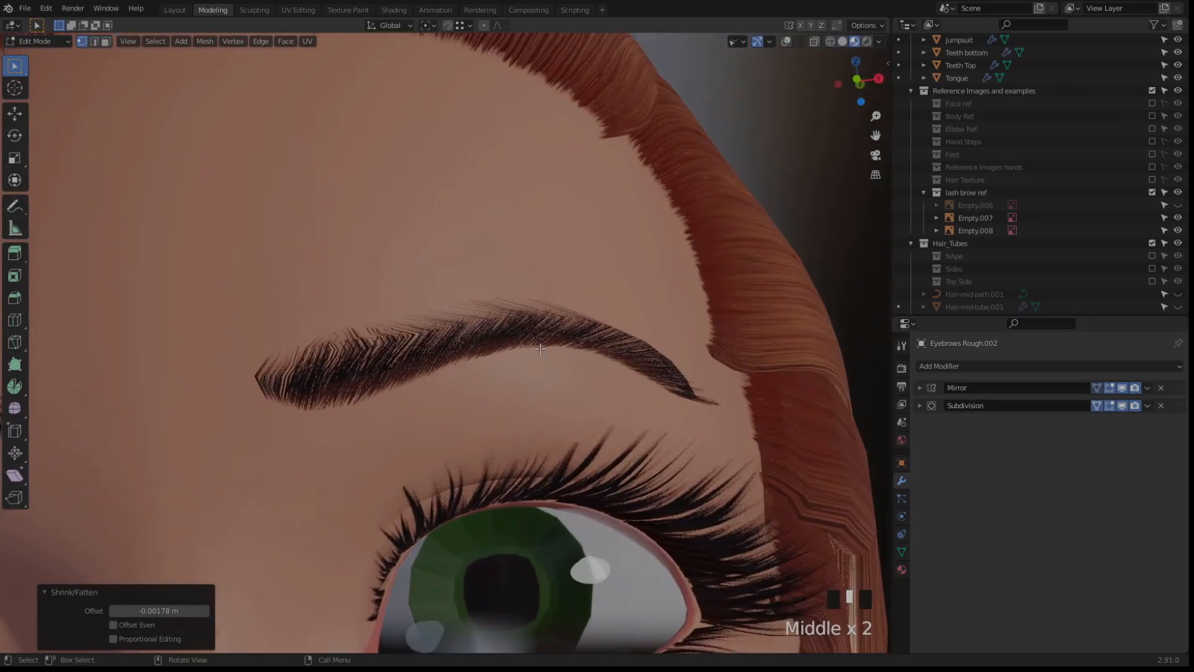
key(Tab)
key(shift+alt+z)
click(276, 372)
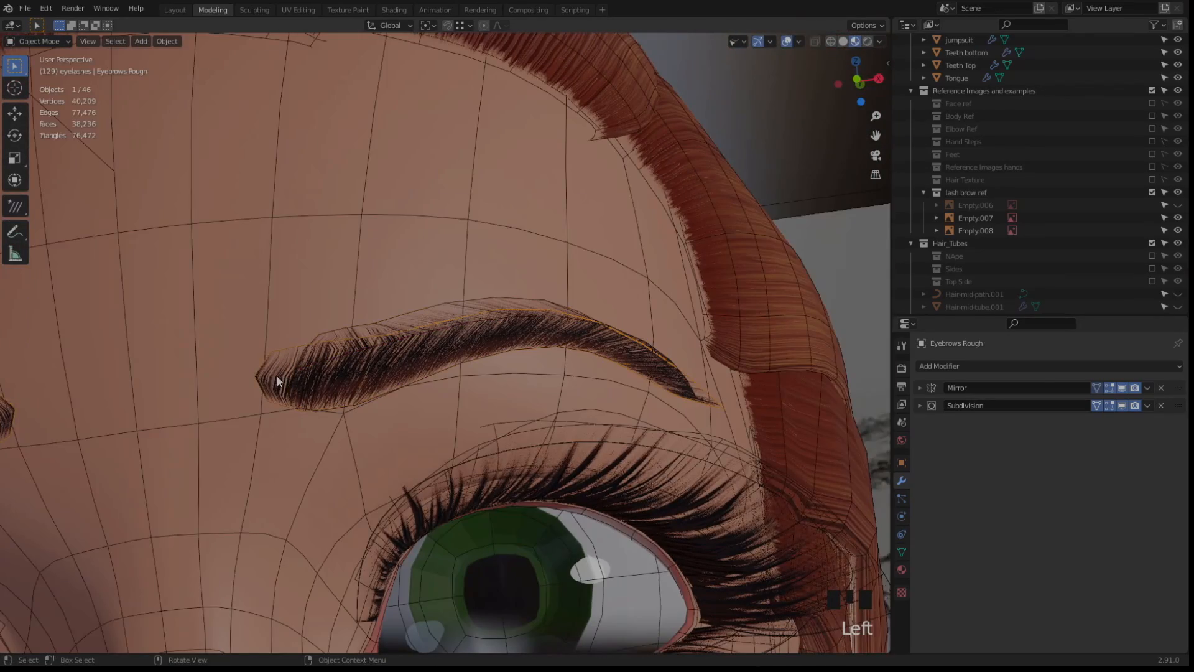
middle_drag(277, 376, 667, 305)
key(shift+alt+z)
key(shift+alt+z)
scroll(586, 358, up, 4)
middle_drag(585, 357, 613, 316)
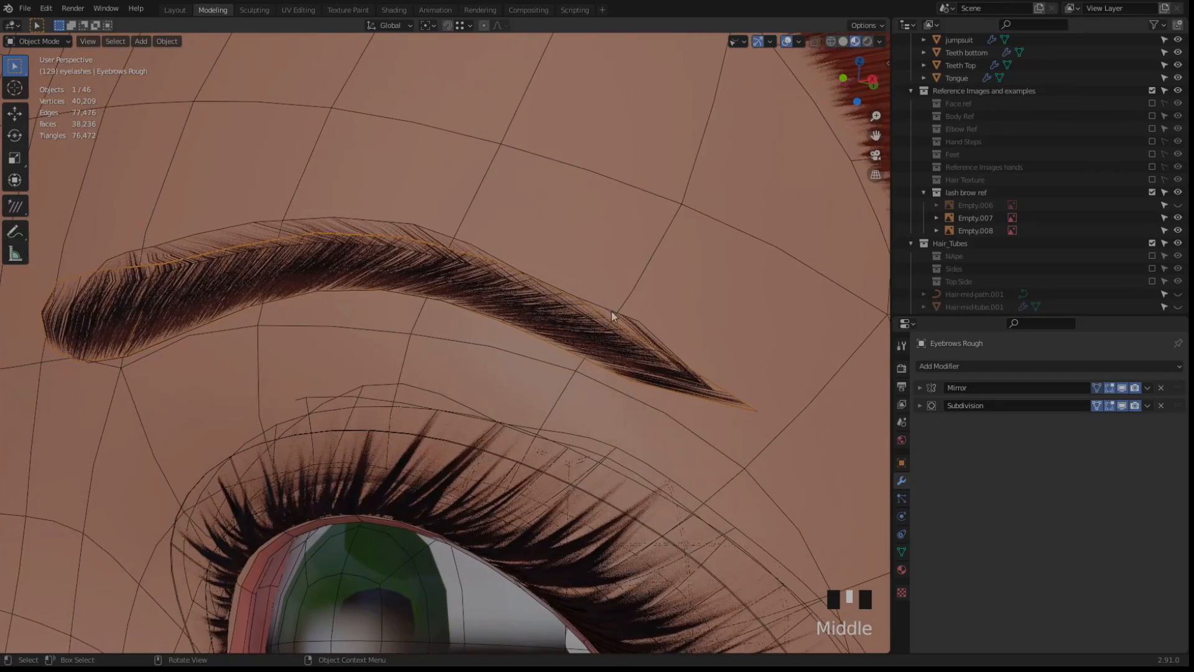
Nudge the creased eyebrow layer's upper-edge vertices near the tail and its tail-tip vertex to refine the tapered end
click(618, 321)
key(Tab)
key(g)
click(644, 335)
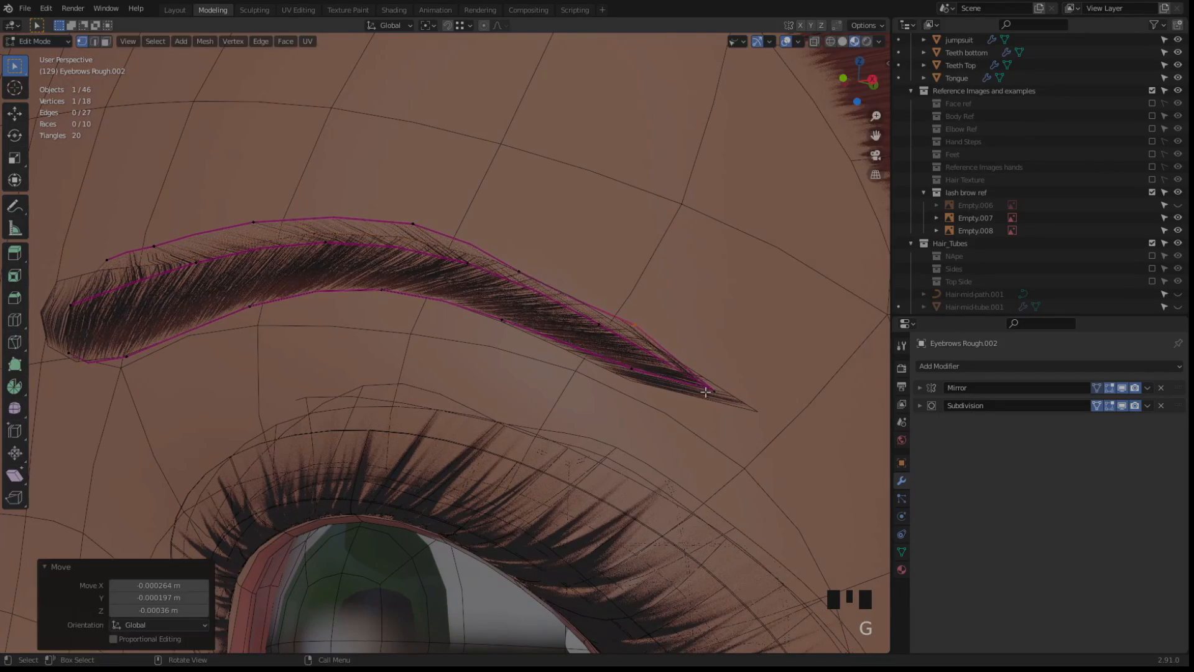
click(721, 384)
key(g)
click(714, 378)
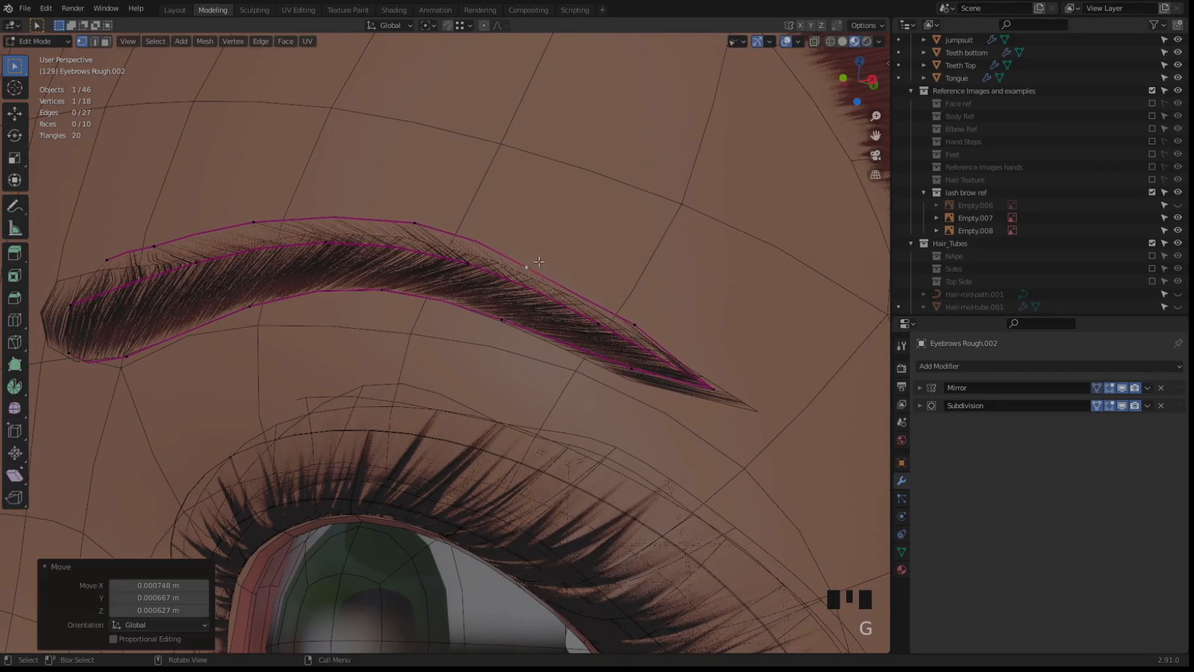
Review both brows on the whole face and up close, comparing their shape with the reference photos and sketch
key(shift+alt+z)
scroll(558, 343, down, 5)
key(shift+alt+z)
scroll(497, 311, down, 3)
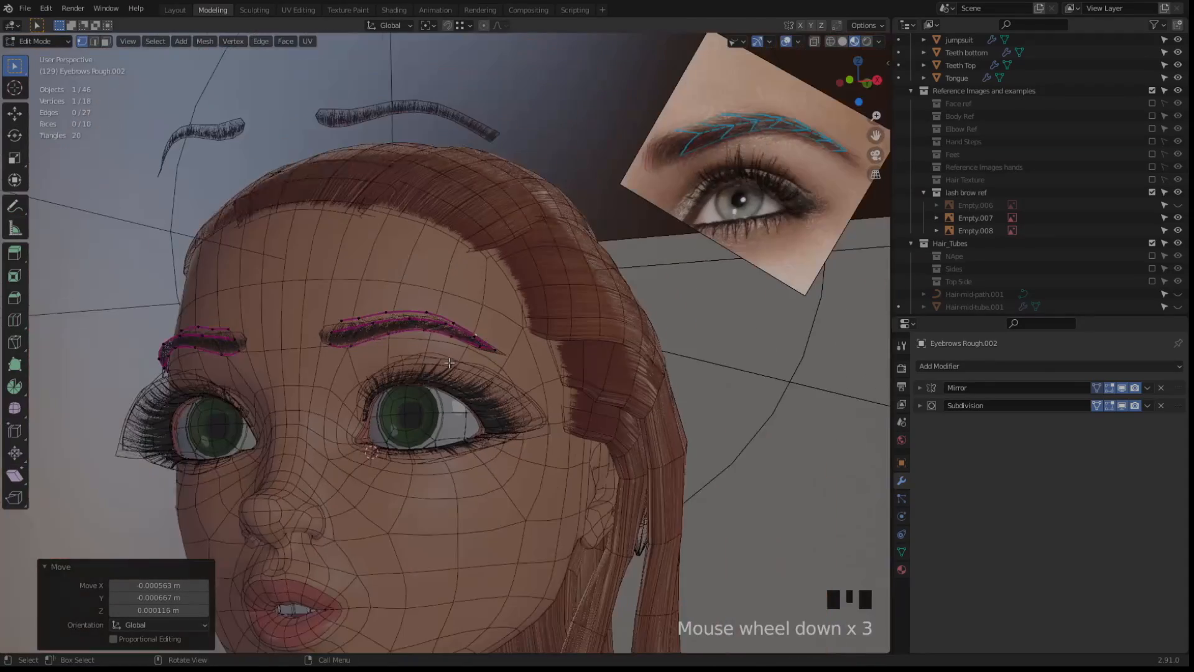
key(Tab)
scroll(453, 289, down, 3)
click(454, 289)
mouse_move(453, 289)
middle_down()
mouse_move(484, 410)
mouse_move(424, 434)
mouse_move(394, 417)
mouse_move(408, 424)
middle_up()
key(shift+alt+z)
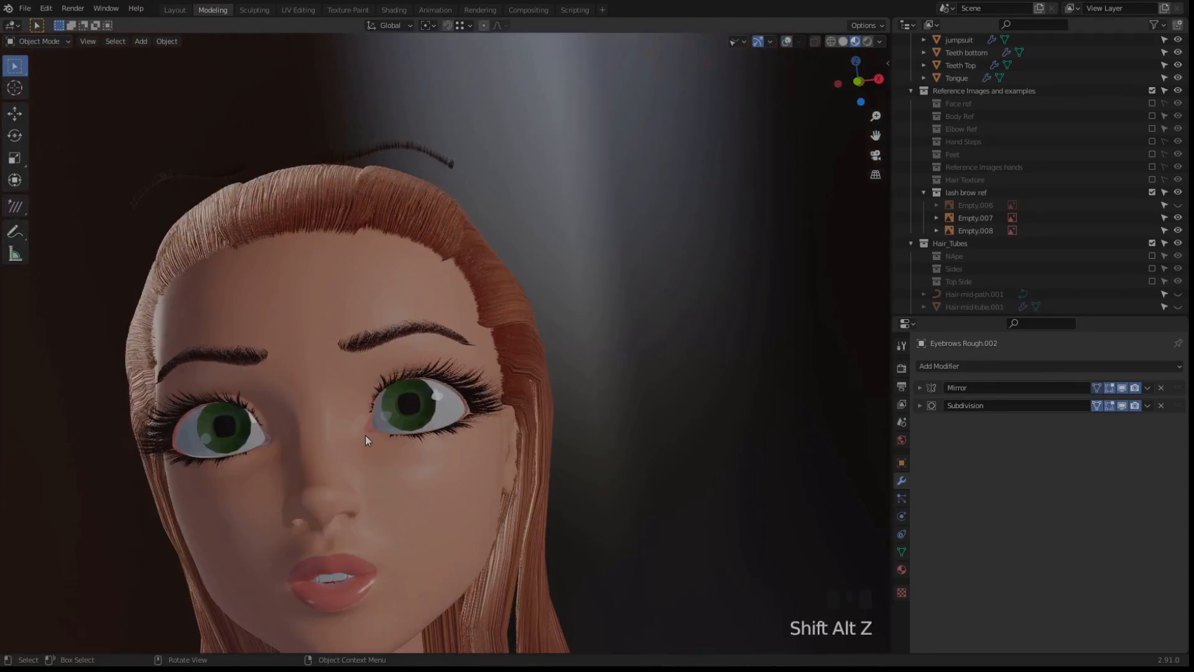
scroll(361, 439, up, 2)
key(shift+alt+z)
scroll(615, 367, down, 2)
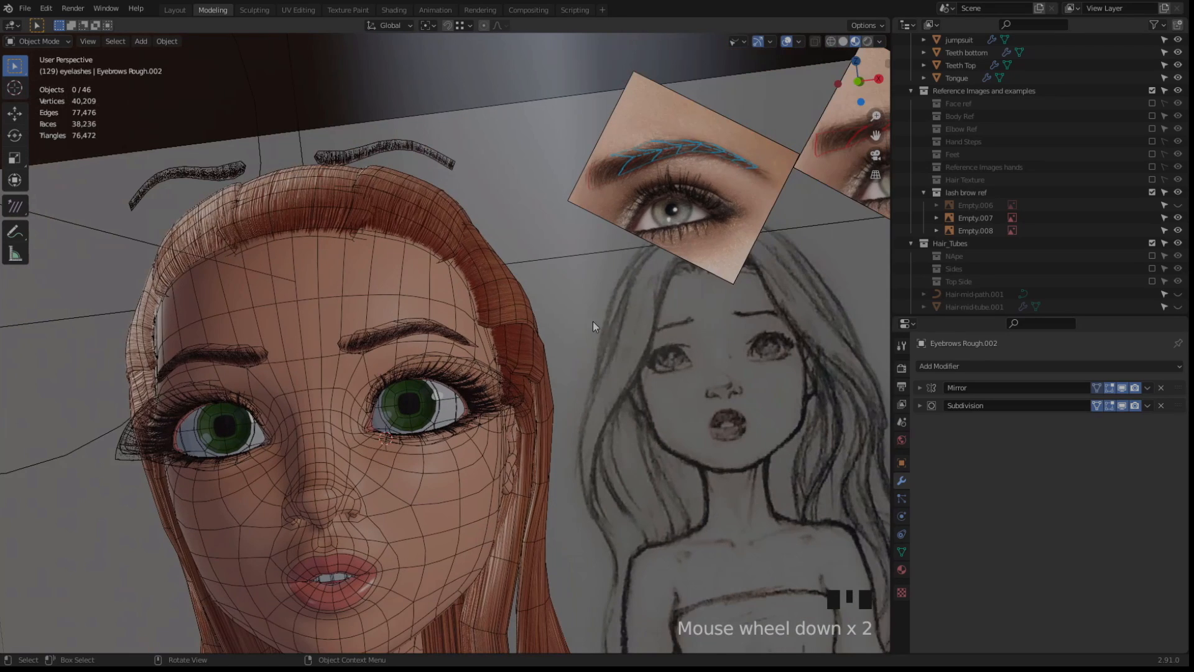
key(shift+alt+z)
mouse_move(555, 326)
middle_down()
mouse_move(352, 355)
mouse_move(369, 328)
middle_up()
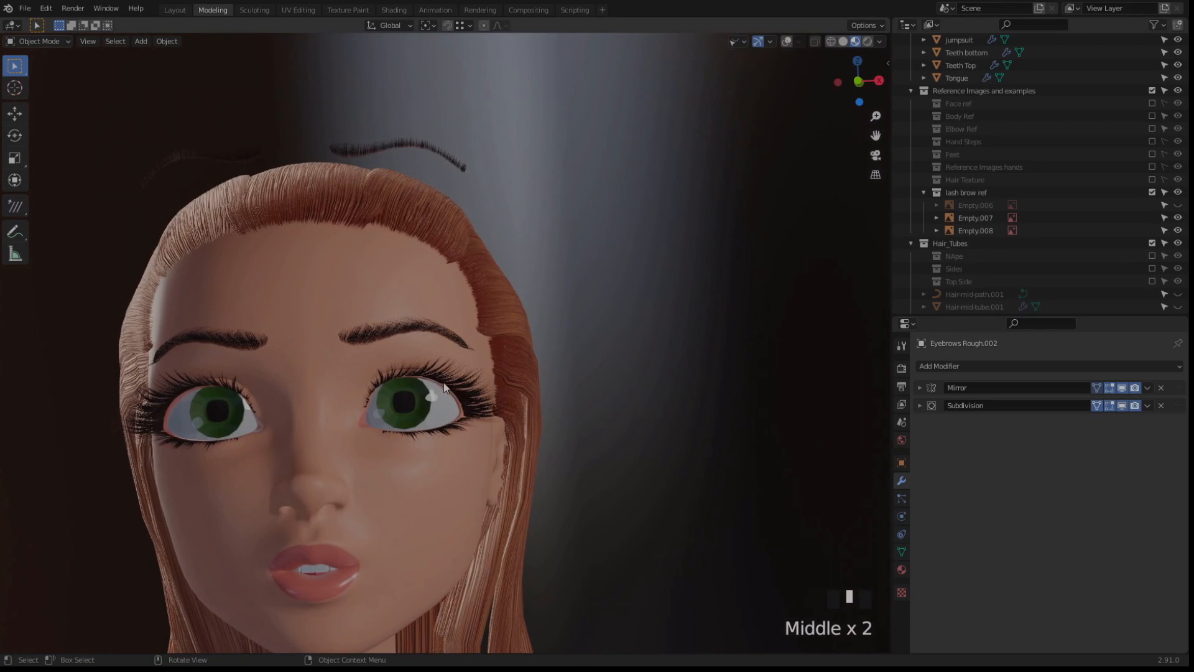
scroll(396, 388, up, 4)
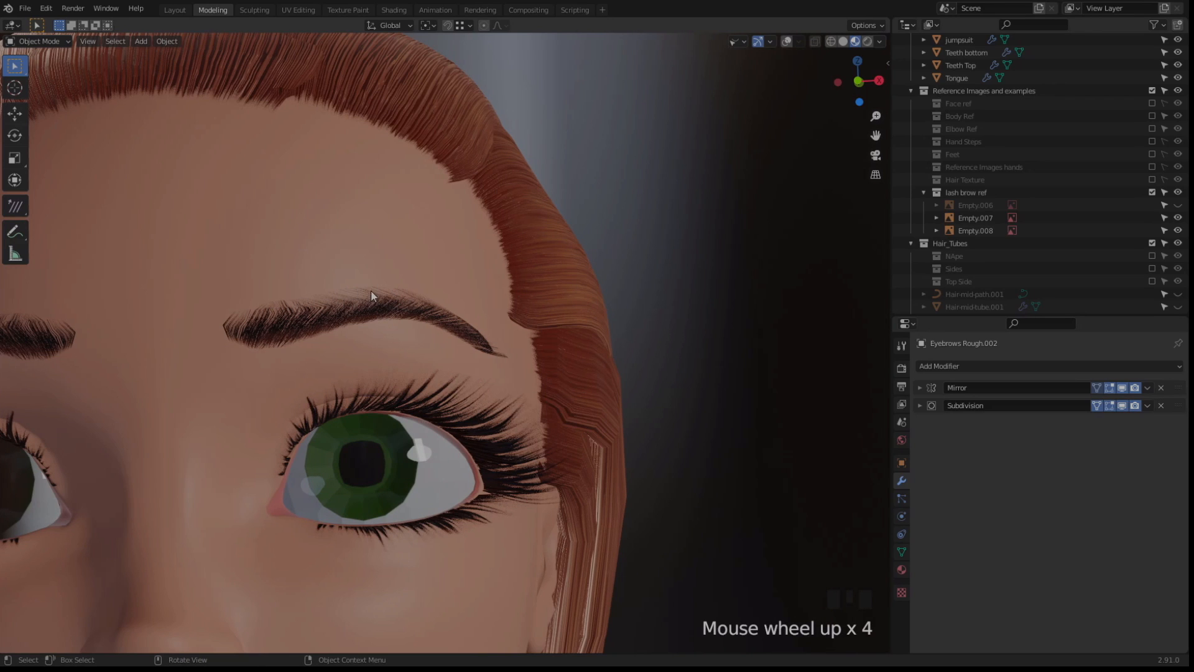
scroll(373, 320, down, 6)
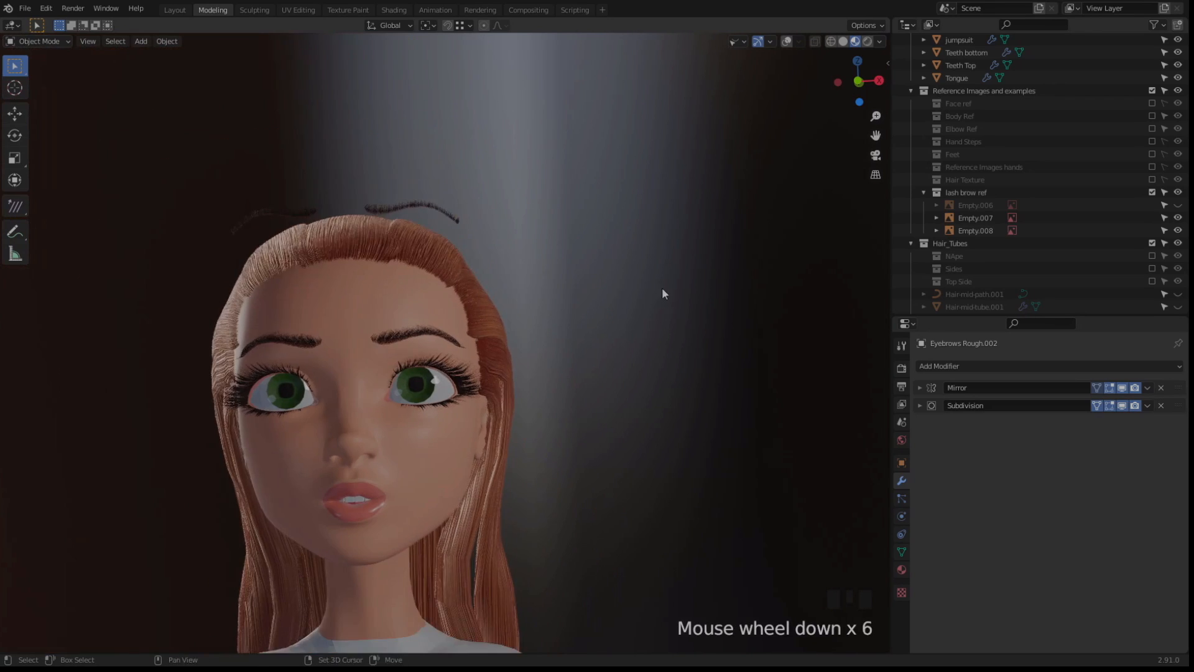
shift+middle_drag(664, 293, 413, 364)
scroll(392, 359, up, 6)
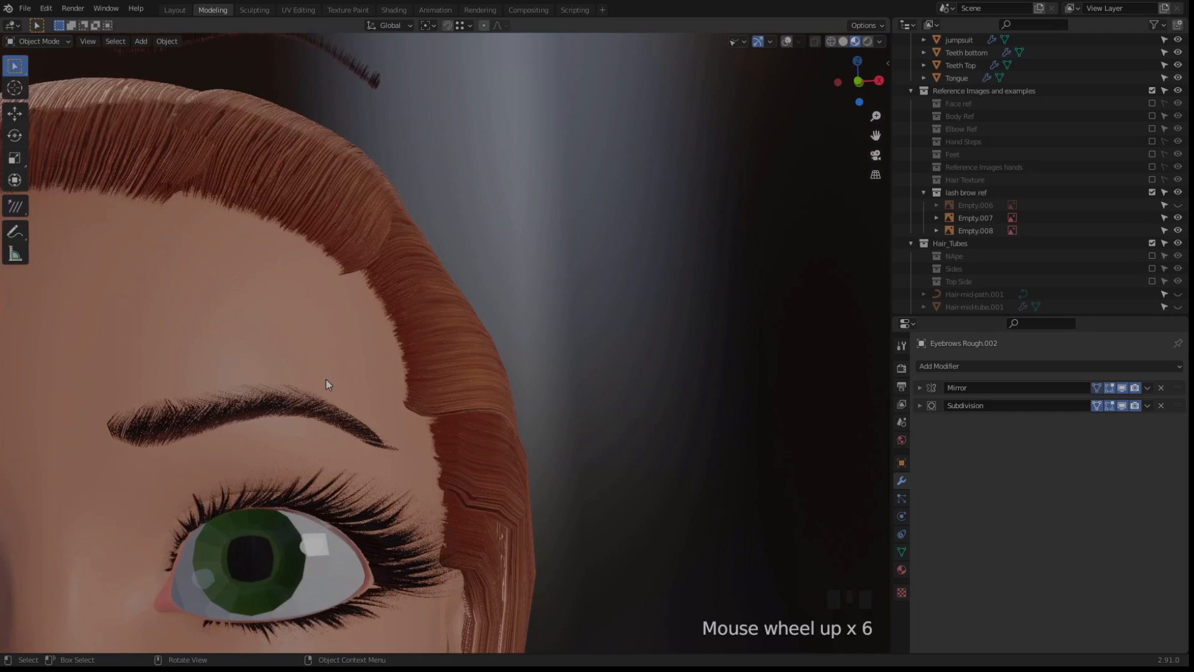
Duplicate the creased eyebrow layer, Eyebrows Rough.002, and leave the copy in the same place
key(shift+alt+z)
click(277, 395)
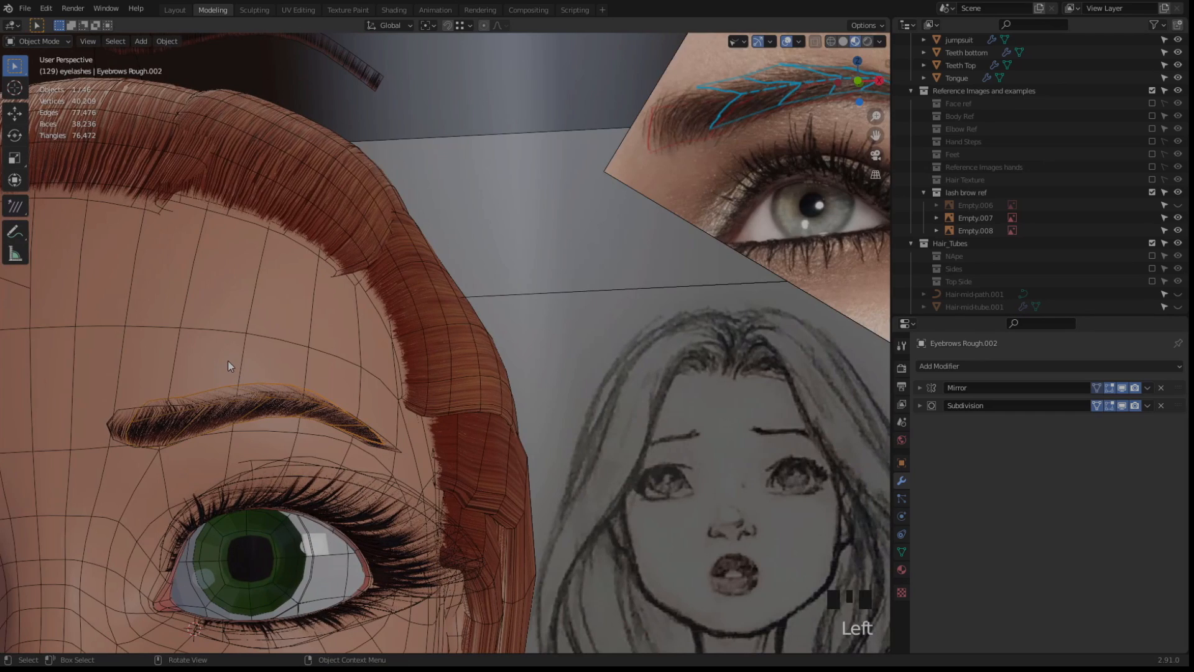
key(shift+d)
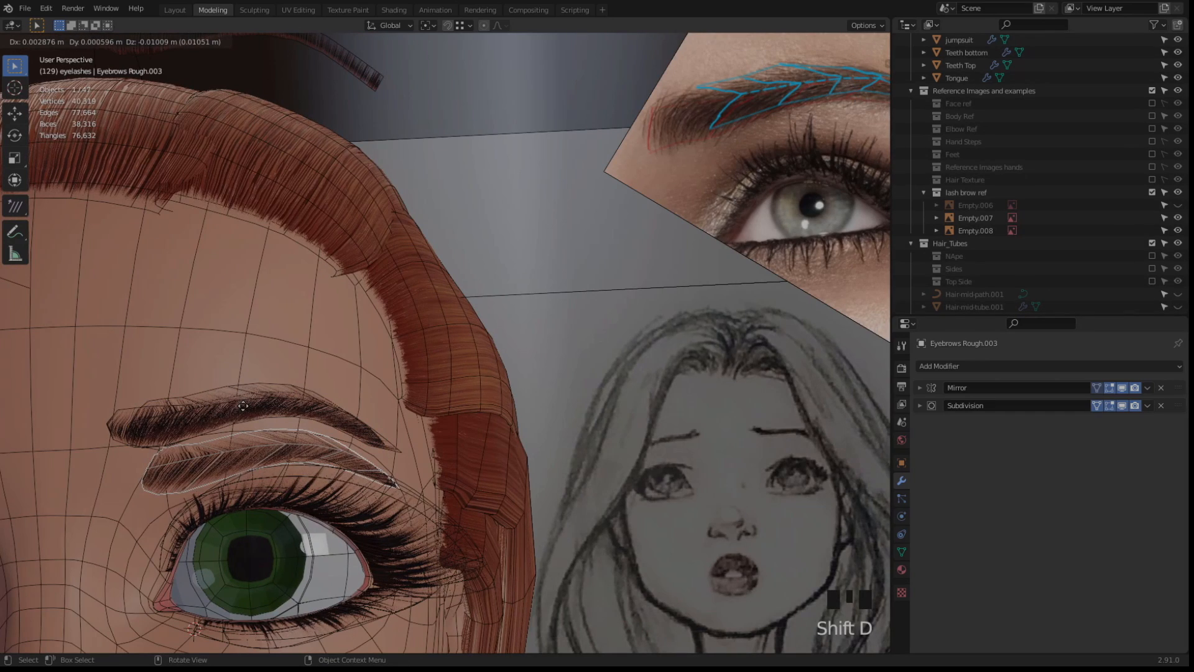
right_click(249, 409)
Edit the mesh of Eyebrows Rough.003 and reposition its crease-line vertices along the brow's arch
middle_drag(249, 410, 379, 440)
key(Tab)
scroll(379, 440, up, 3)
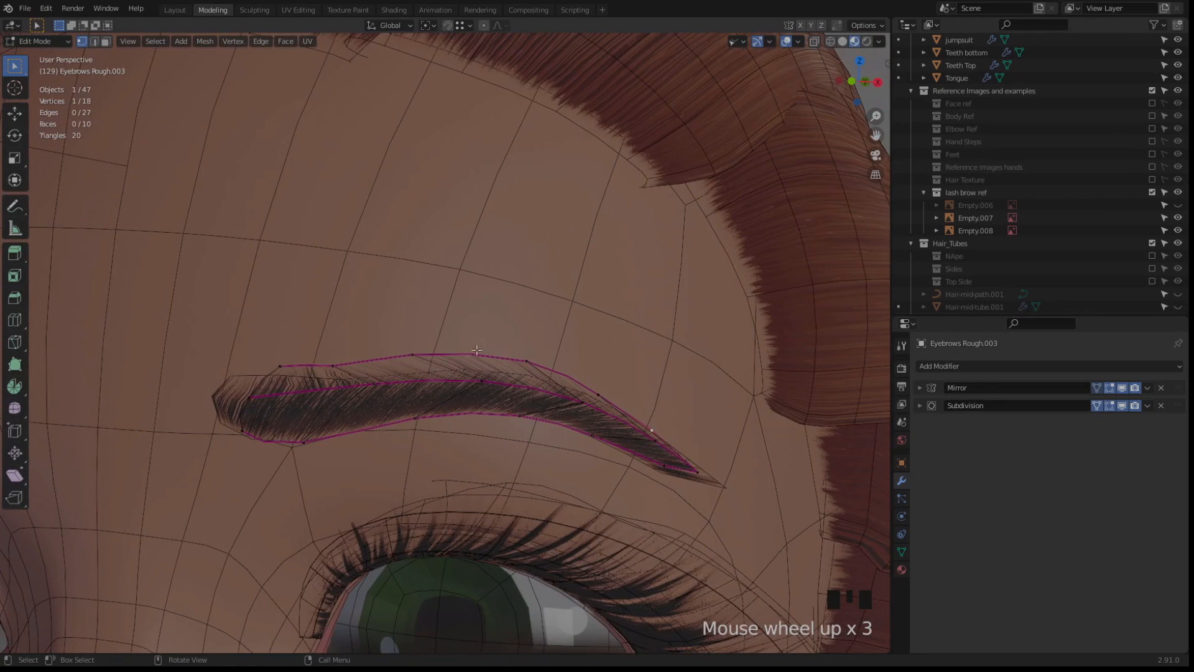
drag(510, 351, 530, 367)
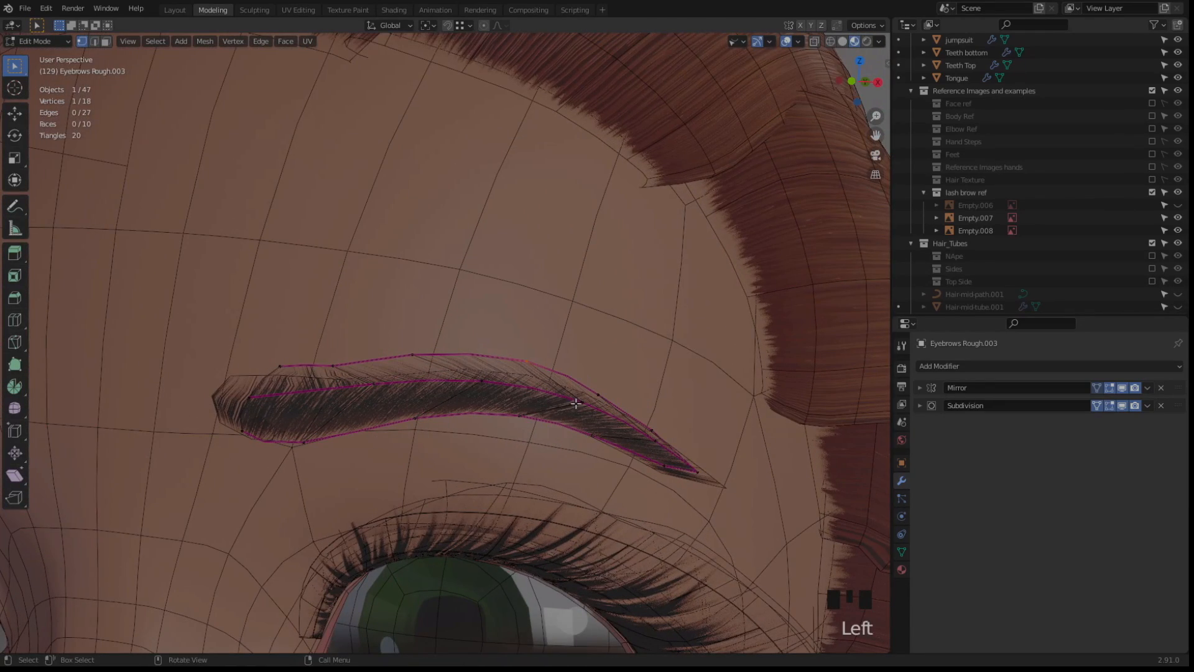
key(g)
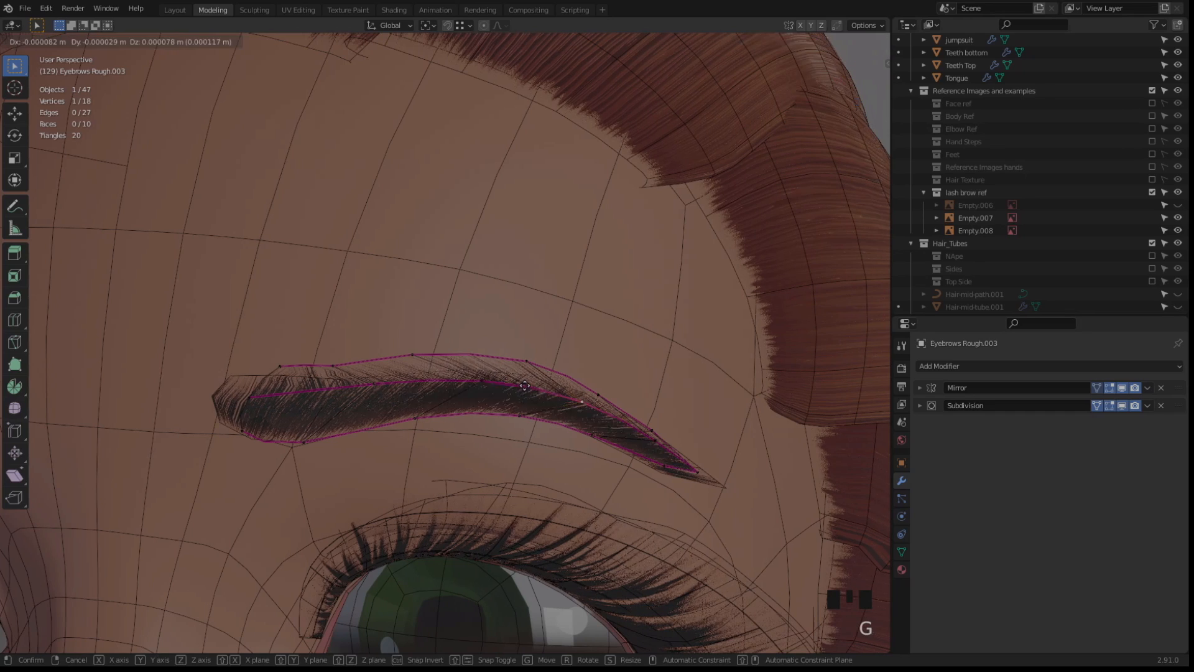
click(523, 381)
click(471, 382)
key(g)
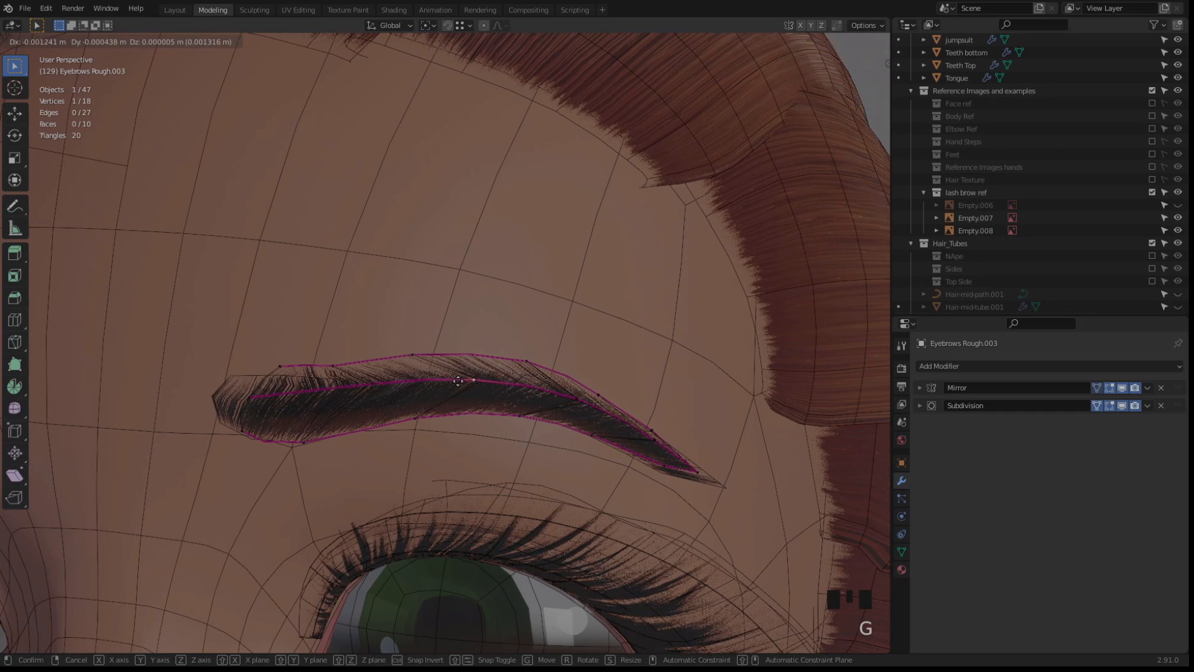
click(436, 377)
Shift the upper-edge vertices of the third eyebrow layer sideways from the arch to the front, offsetting them from the layers below
click(408, 353)
key(g)
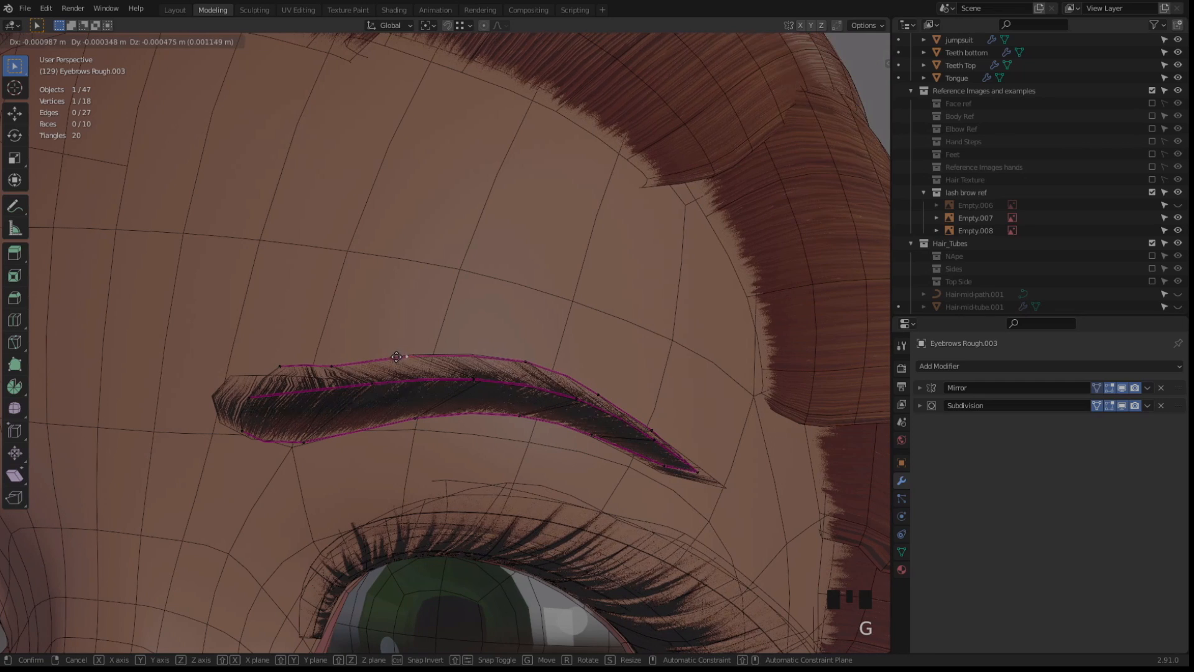
click(390, 355)
click(526, 360)
key(g)
click(508, 358)
click(331, 367)
key(g)
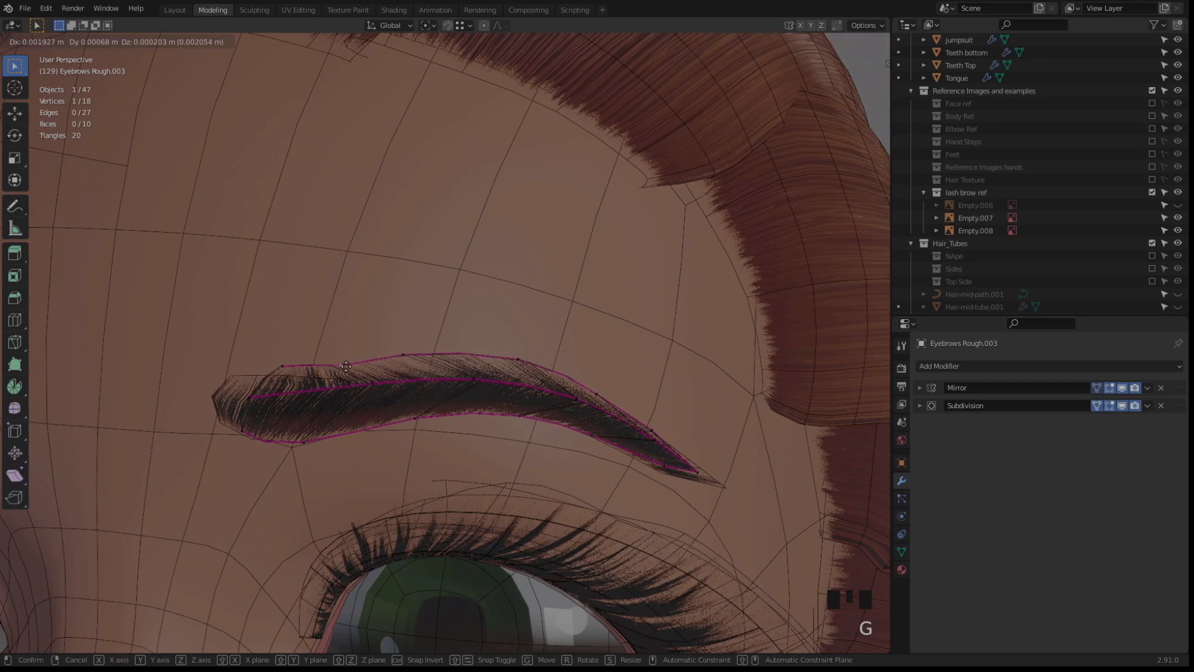
click(348, 363)
click(285, 365)
key(g)
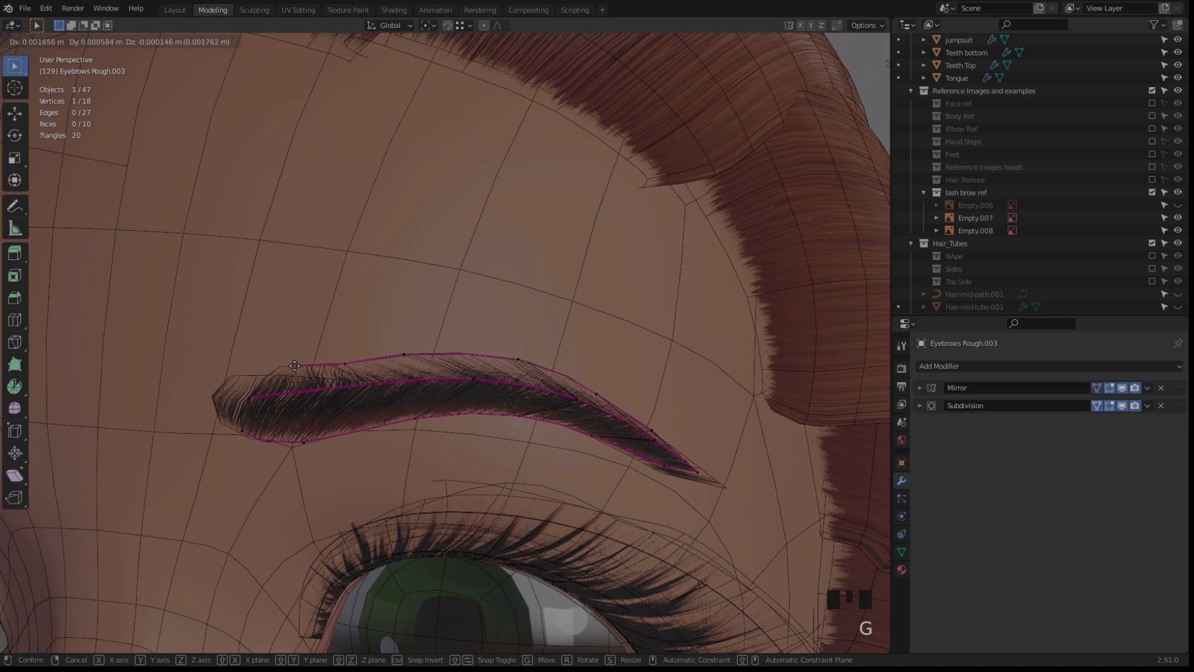
click(295, 366)
Adjust the crease-line vertices in the front half of the third eyebrow layer, moving the foremost one toward the nose
click(236, 392)
key(g)
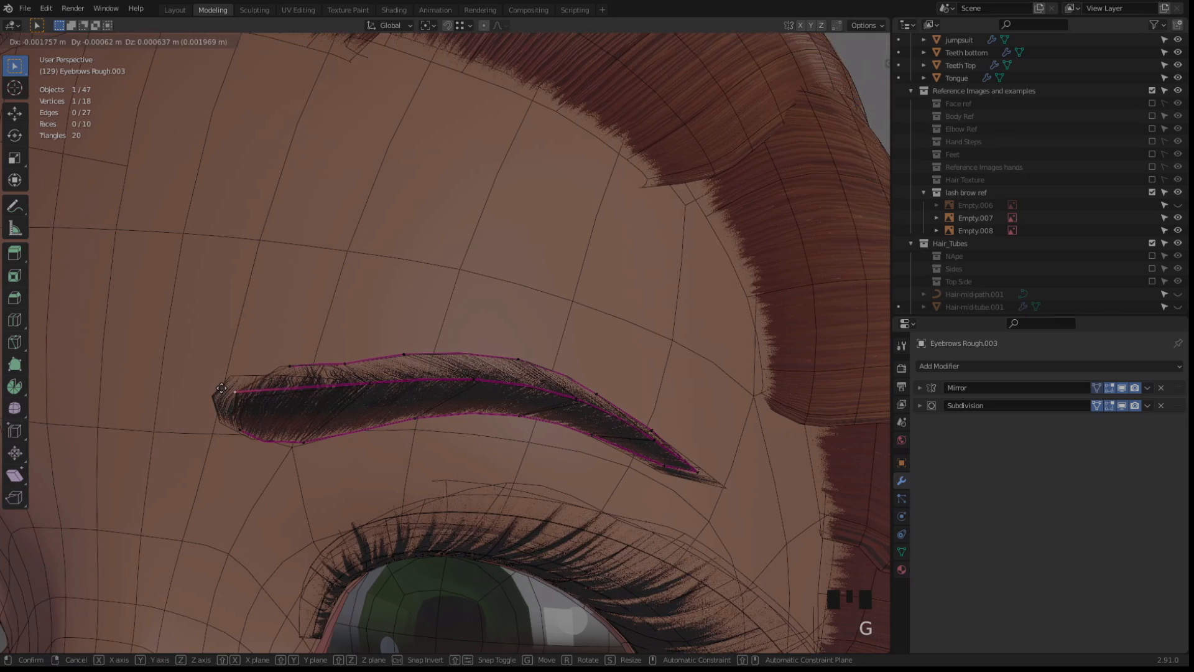
click(221, 388)
click(377, 382)
key(g)
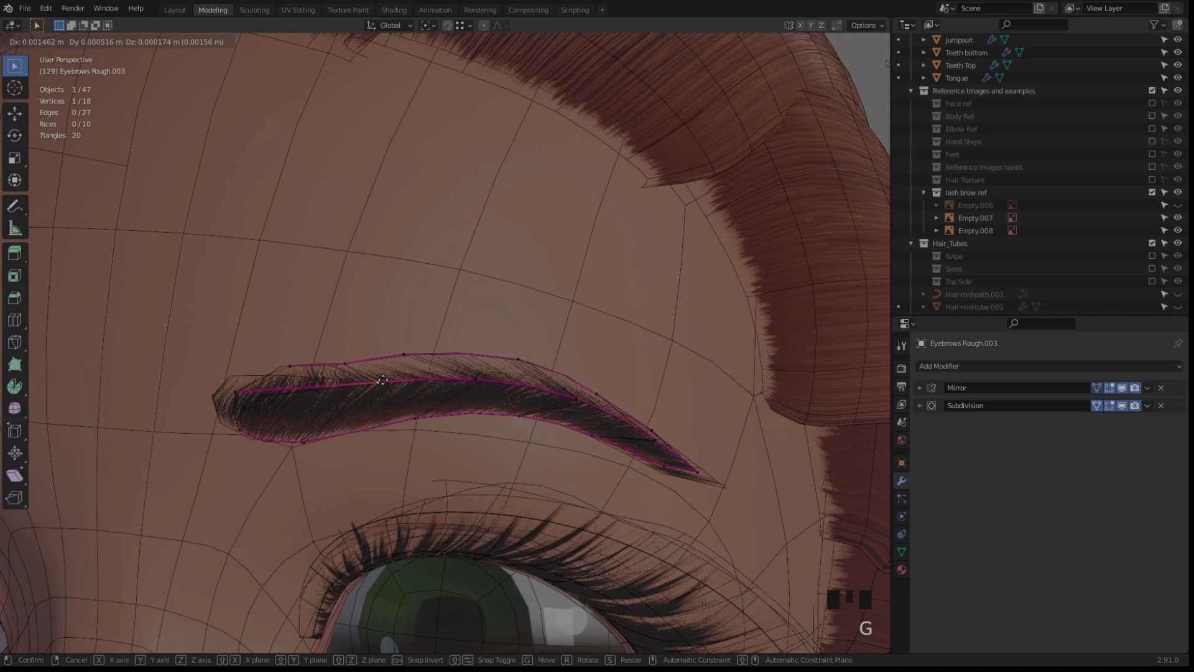
click(379, 383)
Raise the lower-edge vertices of the third eyebrow layer from the front to the arch so this edge sits inside the brow
click(304, 439)
key(g)
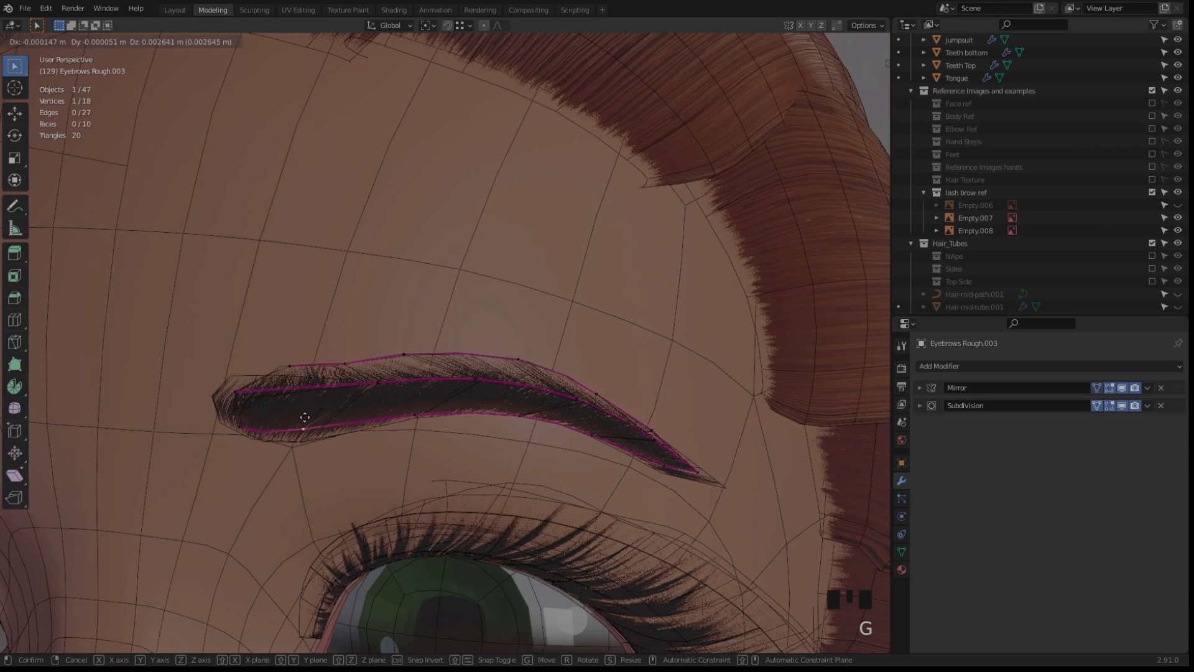
click(310, 419)
click(244, 429)
key(g)
click(247, 425)
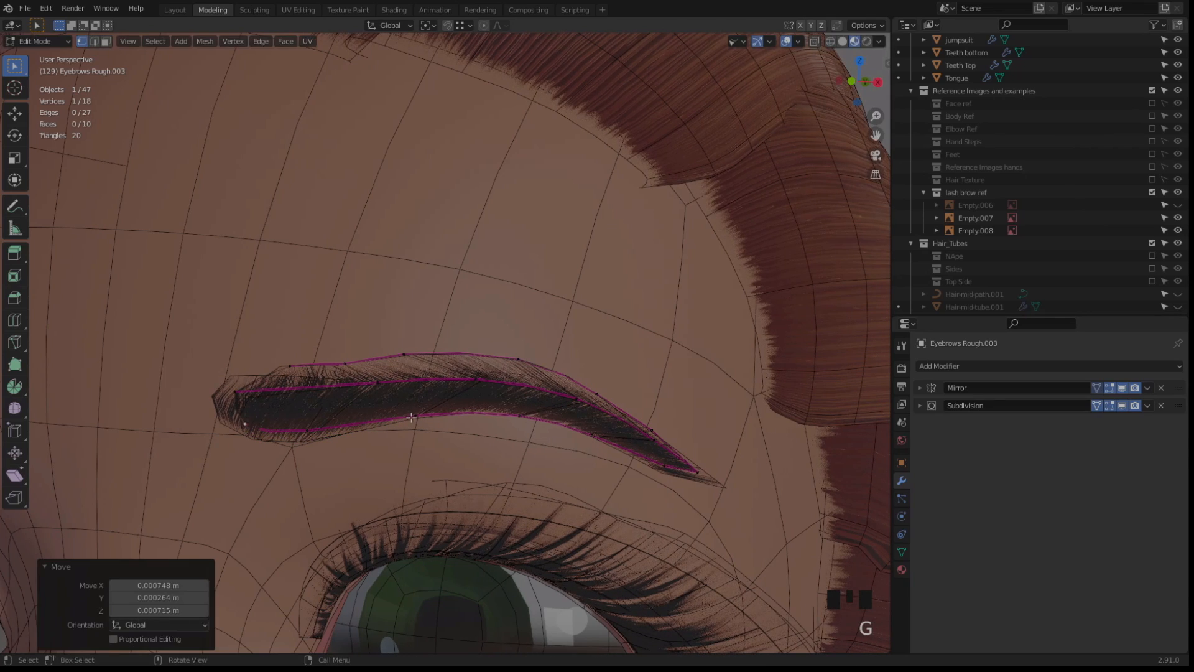
click(412, 416)
key(g)
click(409, 410)
click(515, 415)
key(g)
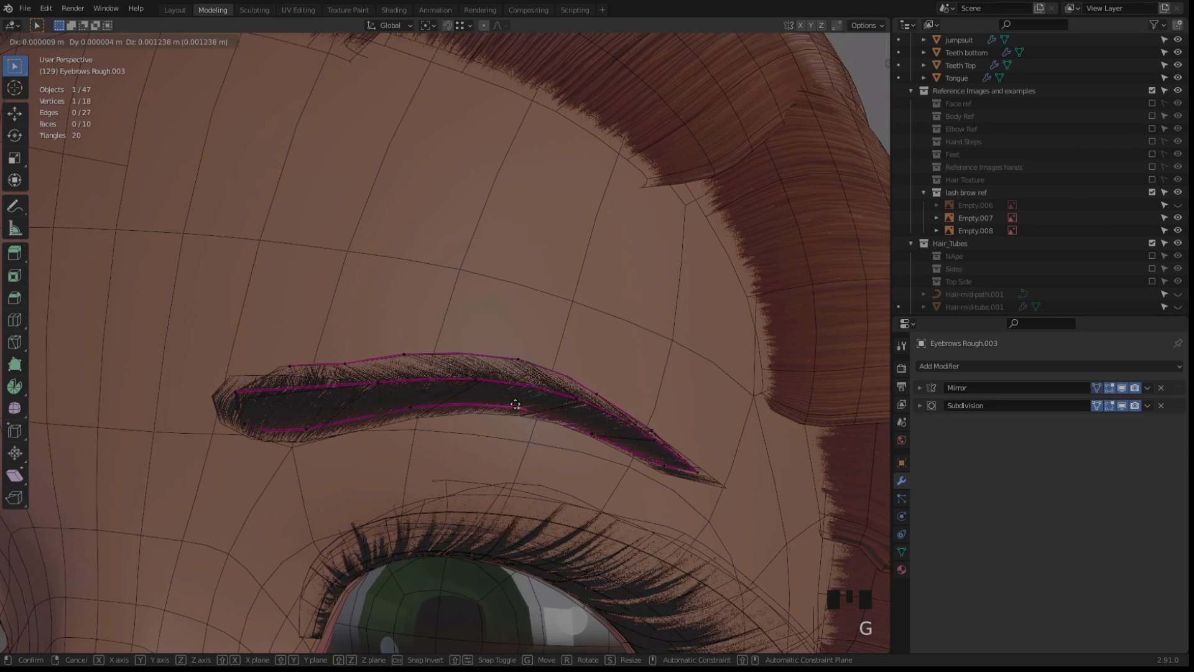
click(512, 410)
Raise the lower-edge vertex before the tail and extend the two tail-end vertices of the third layer outward
shift+middle_drag(517, 428, 461, 438)
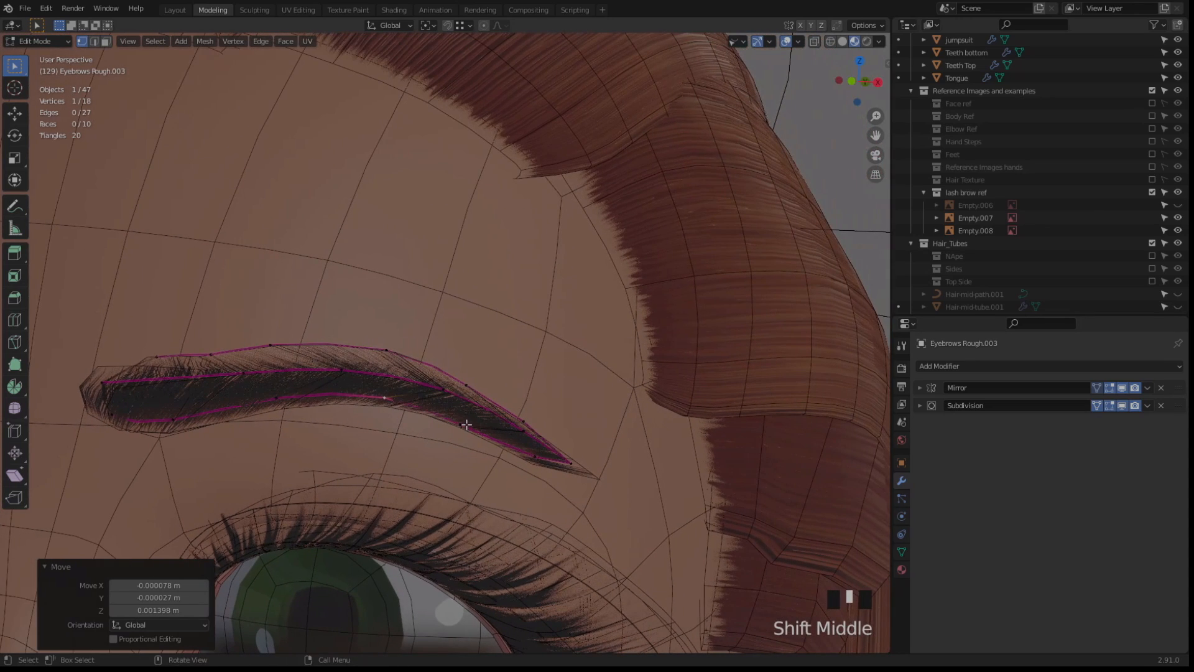
click(465, 424)
key(g)
click(463, 414)
click(536, 455)
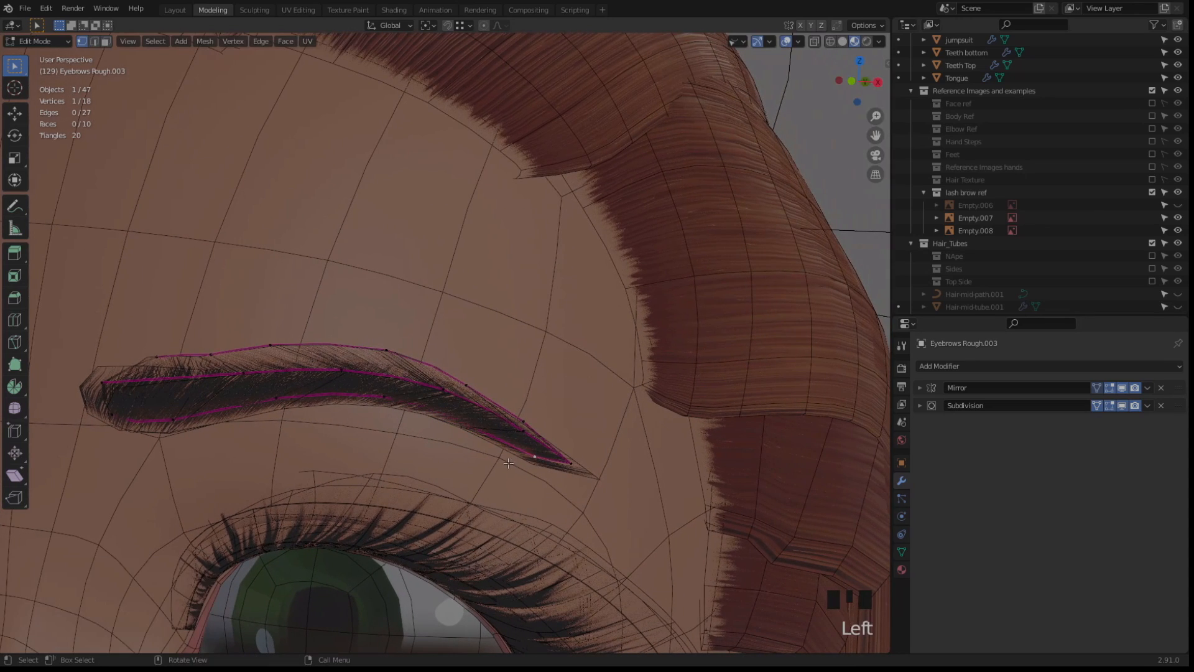
drag(585, 456, 588, 453)
key(g)
click(603, 458)
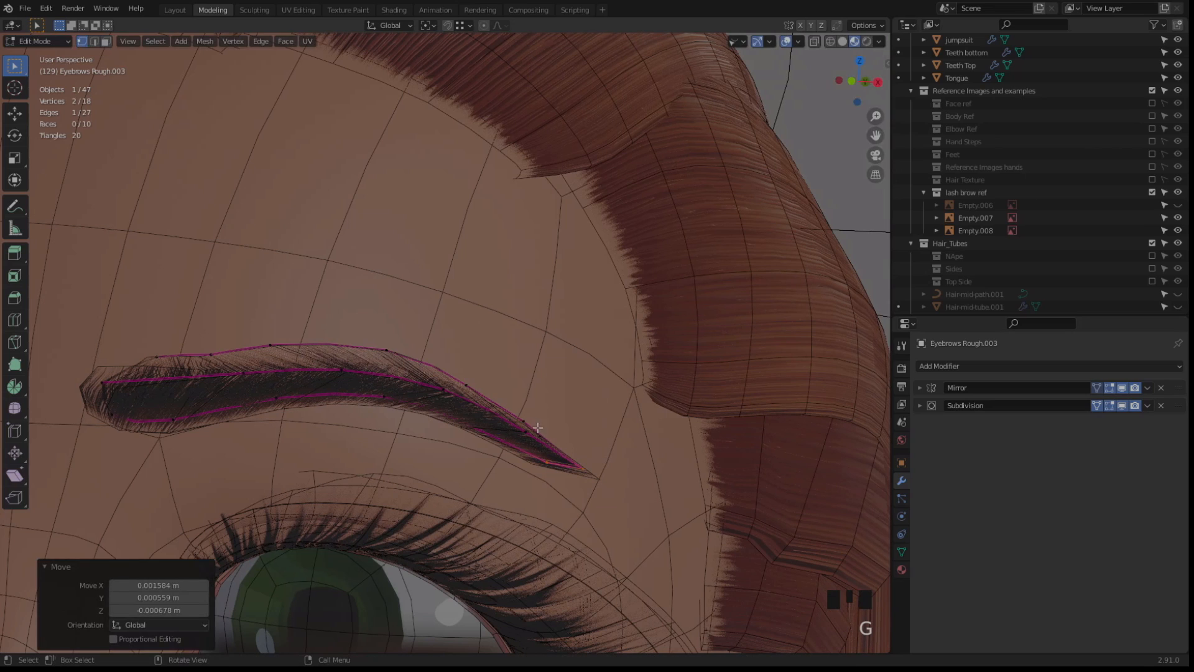
Nudge the crease and upper-edge vertices between the tail and the arch outward to smooth the third layer's taper
click(526, 421)
key(g)
click(524, 427)
key(g)
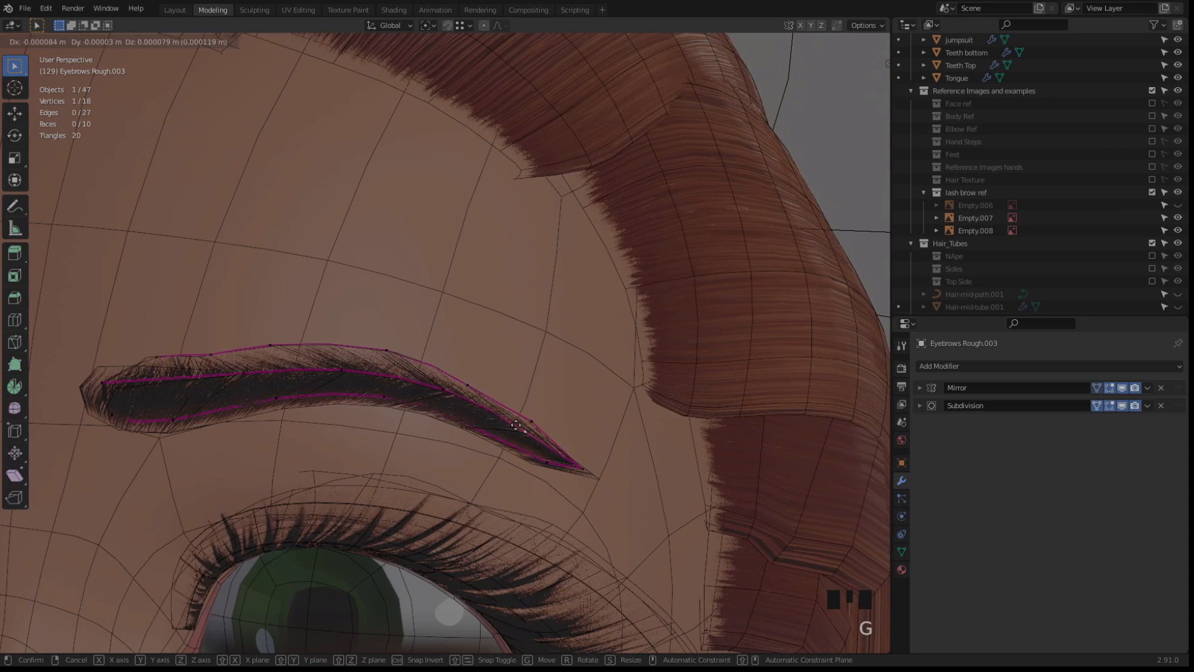
click(516, 417)
key(g)
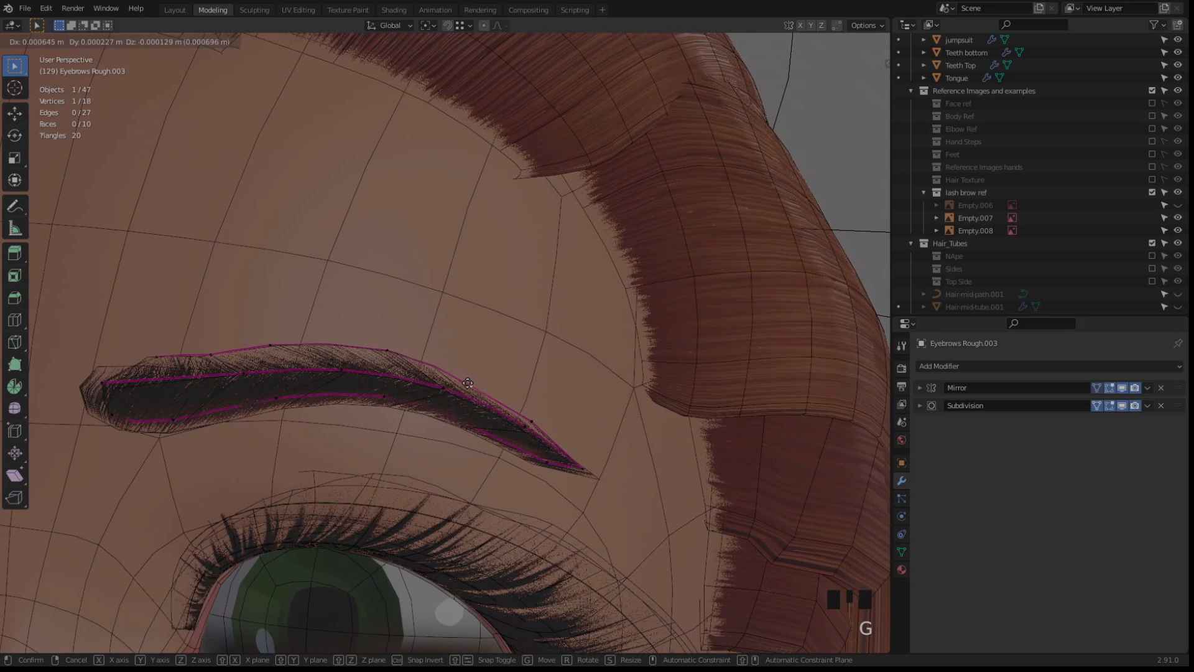
click(382, 356)
click(385, 349)
key(g)
click(388, 352)
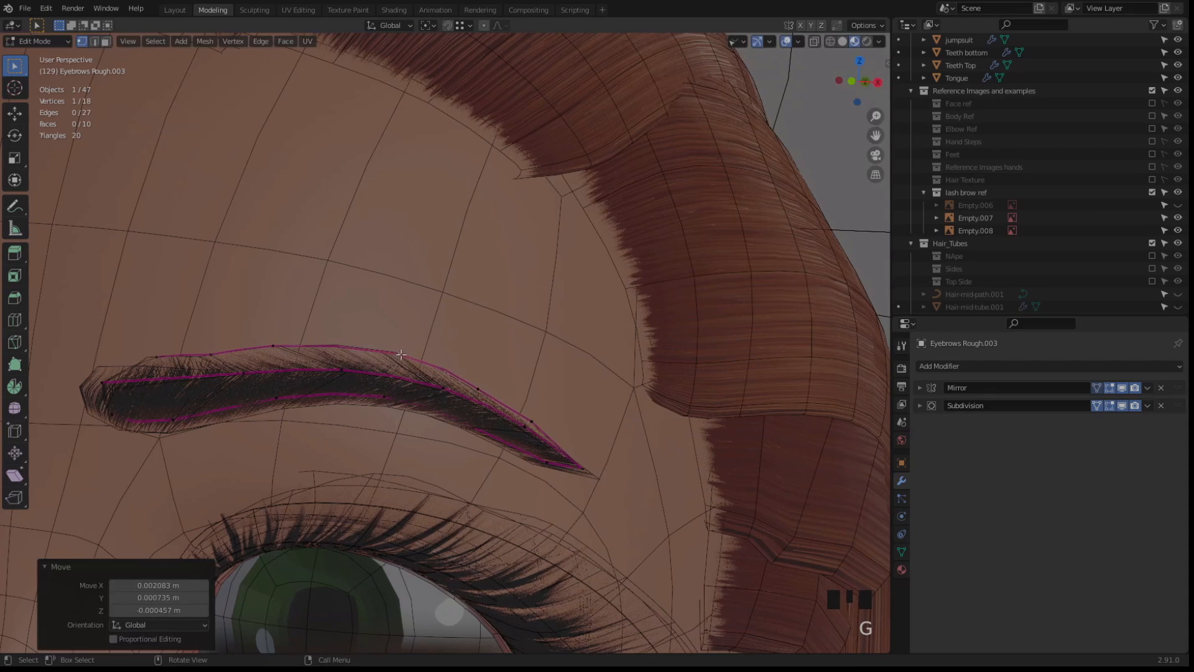
Adjust the crease vertex at the arch and move the foremost upper-edge vertex of the third layer toward the nose
key(shift+alt+z)
scroll(350, 395, down, 1)
key(shift+alt+z)
scroll(350, 395, up, 2)
key(g)
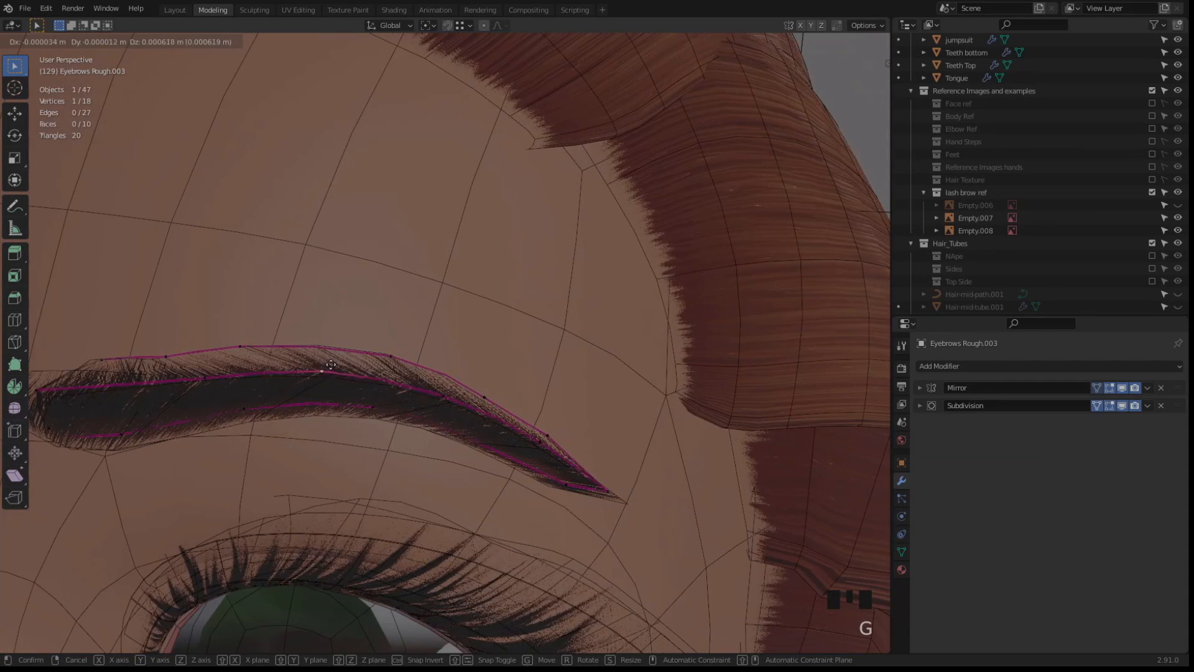
click(189, 395)
shift+middle_drag(189, 395, 244, 361)
key(g)
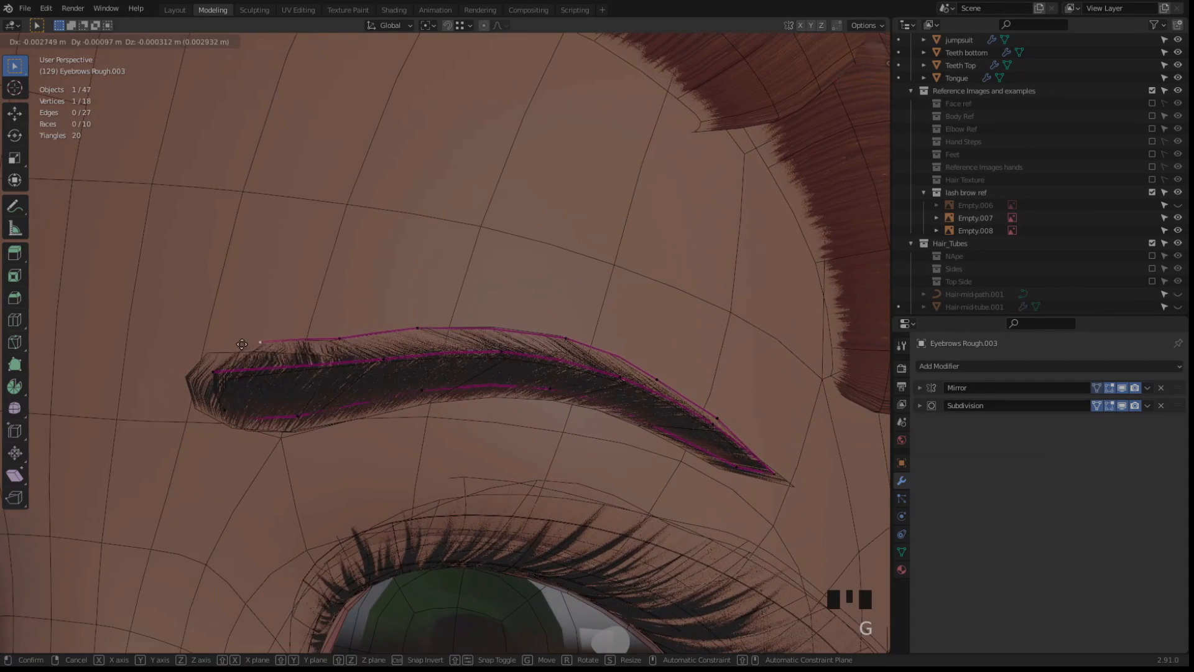
click(214, 349)
Reposition the crease vertex in the front half of the third eyebrow layer with the overlays hidden to judge the hair overlap
key(shift+alt+z)
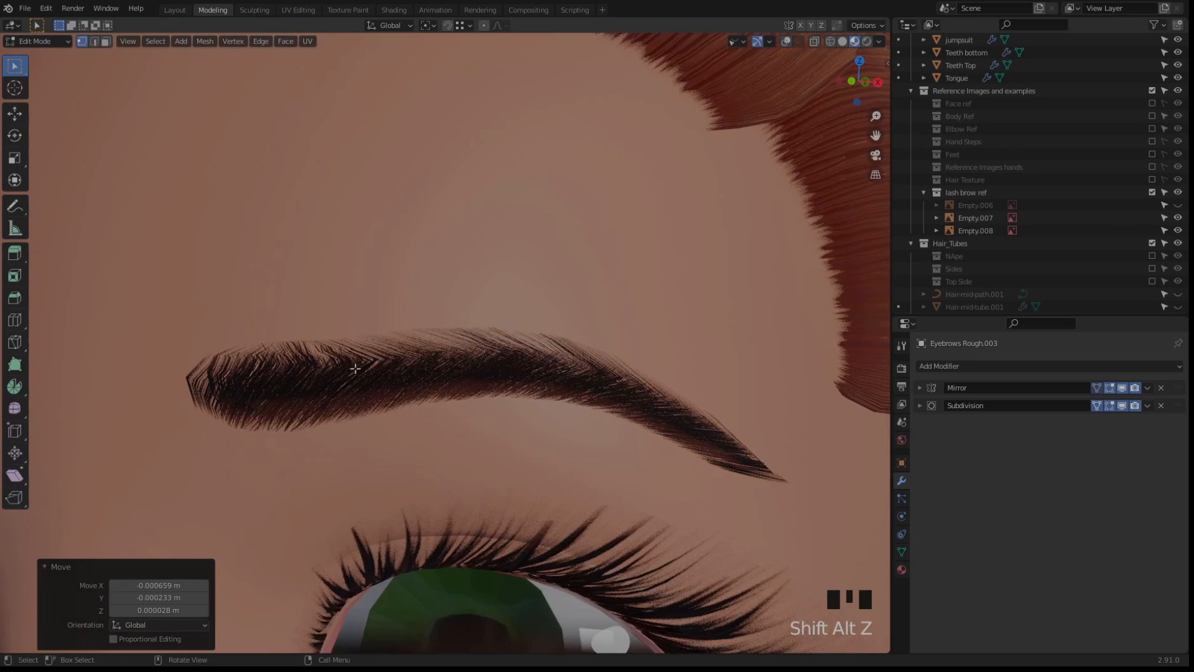
key(shift+alt+z)
click(367, 393)
key(shift+alt+z)
key(g)
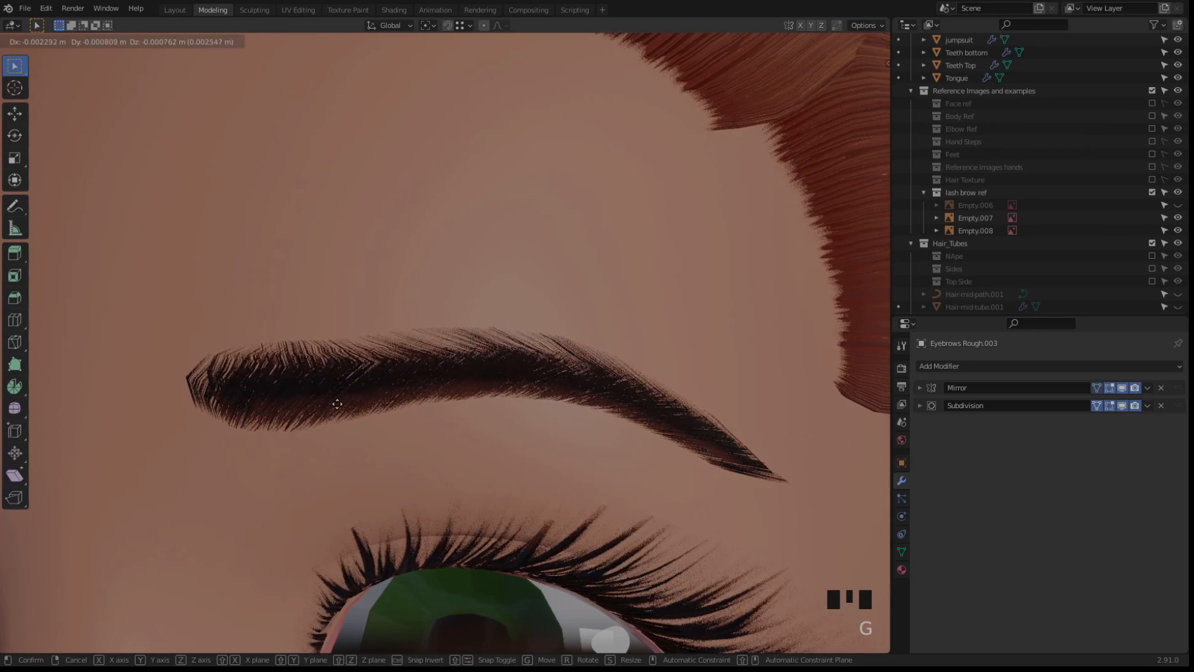
click(373, 400)
Review the layered brow up close and on the whole face, with overlays shown and hidden
key(shift+alt+z)
key(shift+alt+z)
scroll(375, 400, down, 2)
scroll(376, 402, up, 2)
key(shift+alt+z)
key(Tab)
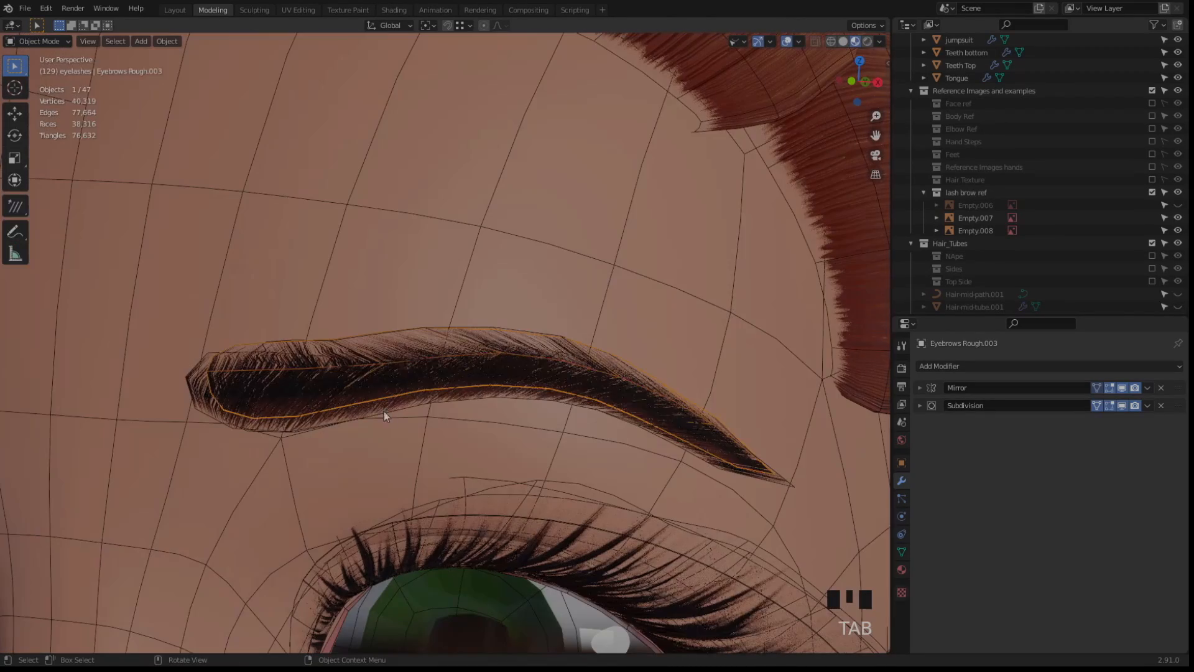
key(Tab)
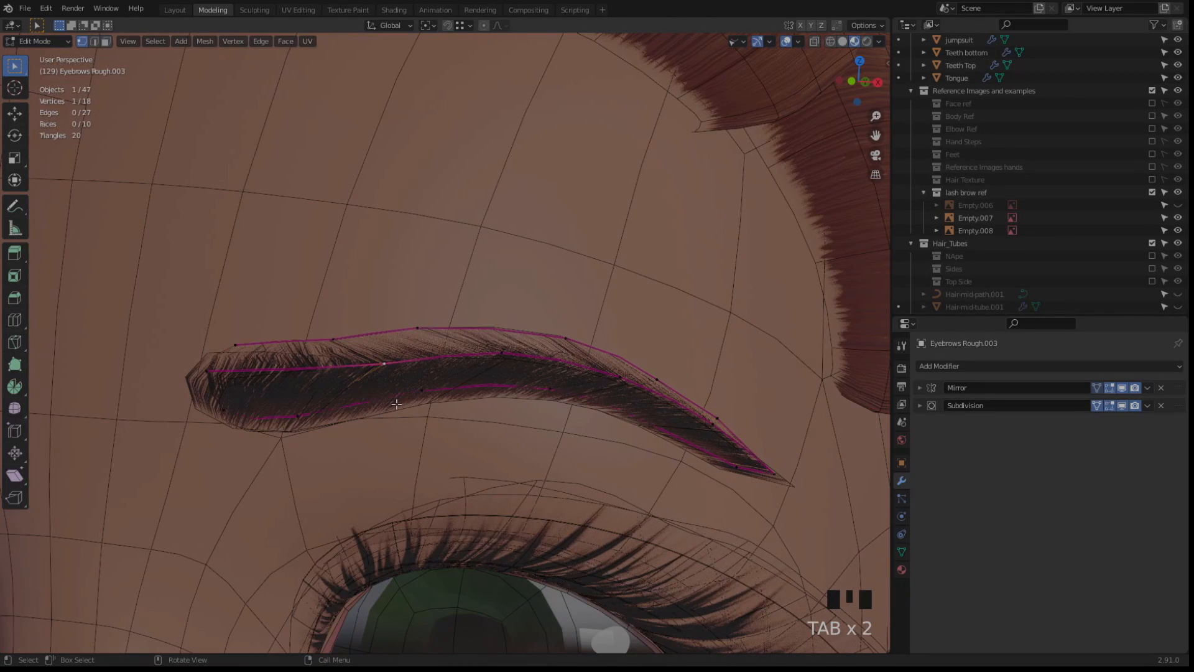
key(shift+alt+z)
scroll(396, 405, down, 4)
middle_drag(498, 361, 594, 268)
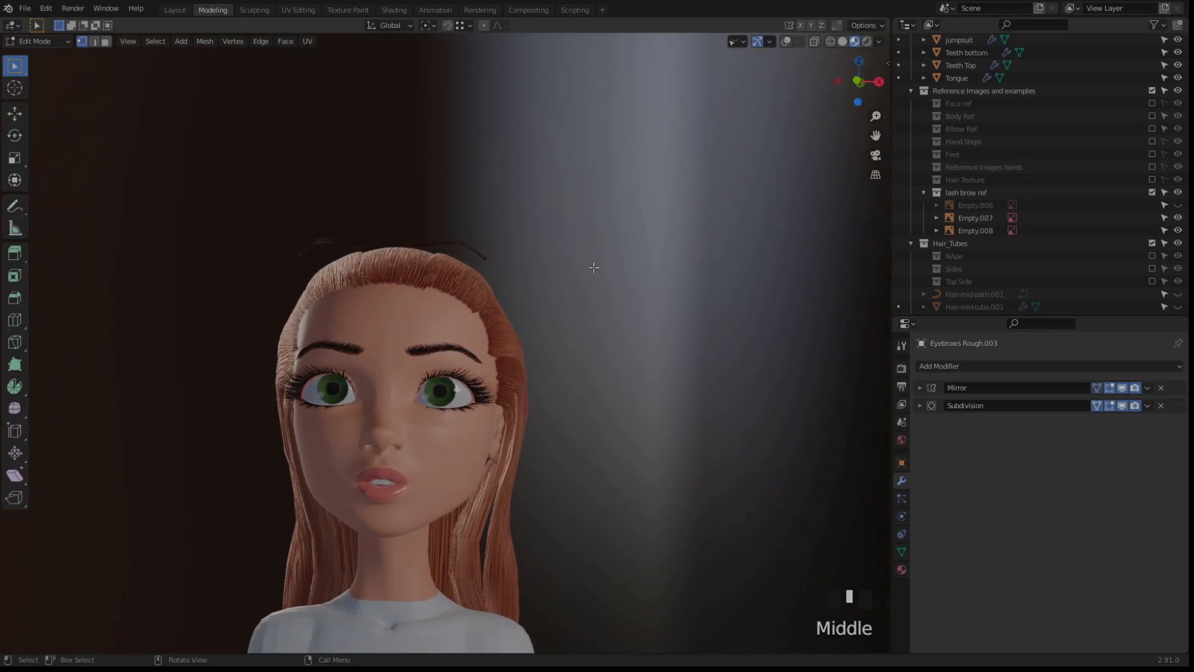
Preview the face in Rendered shading and inspect both brows up close and from farther away
click(867, 42)
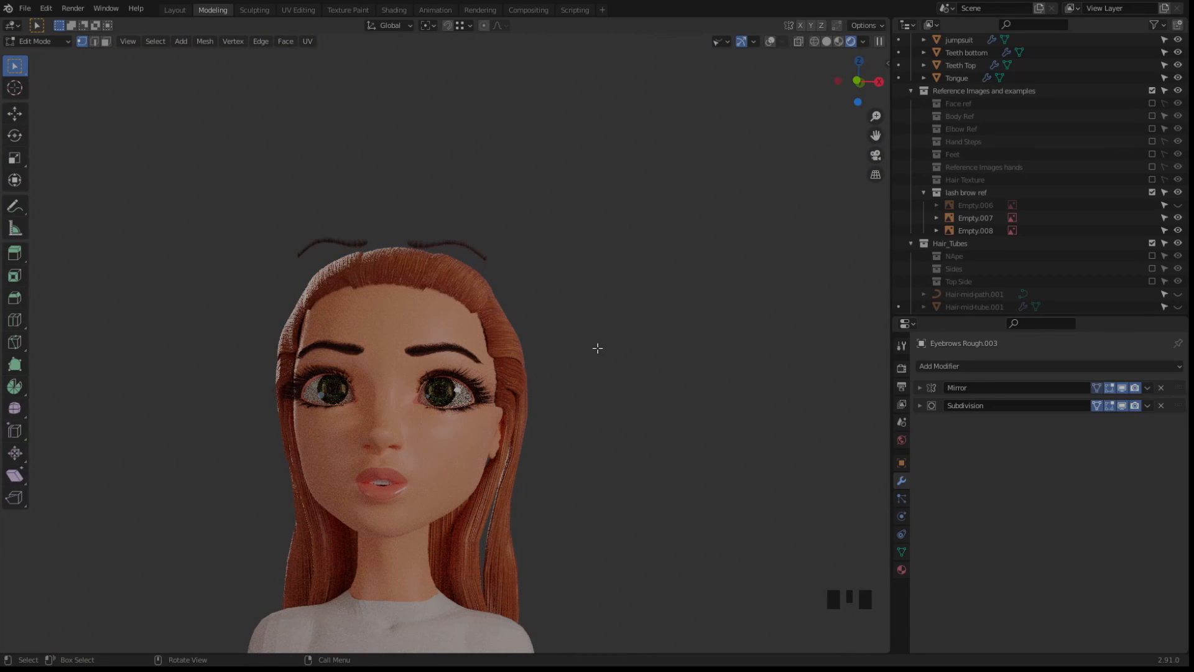
scroll(596, 350, up, 6)
middle_drag(595, 350, 709, 361)
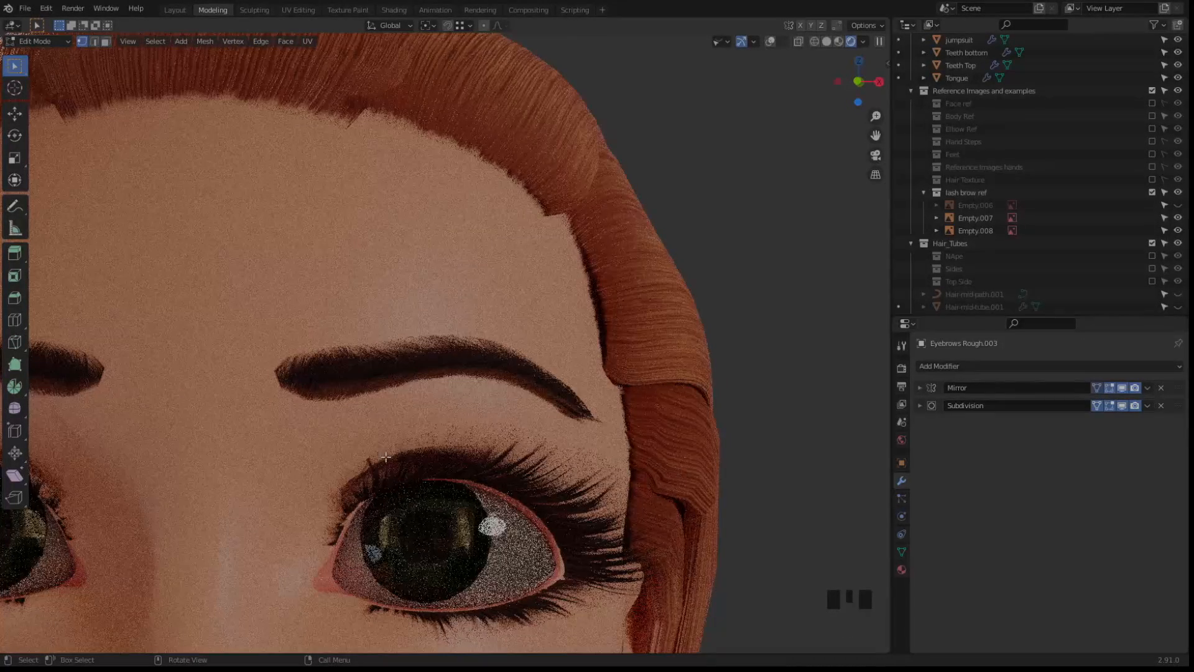
scroll(379, 413, down, 4)
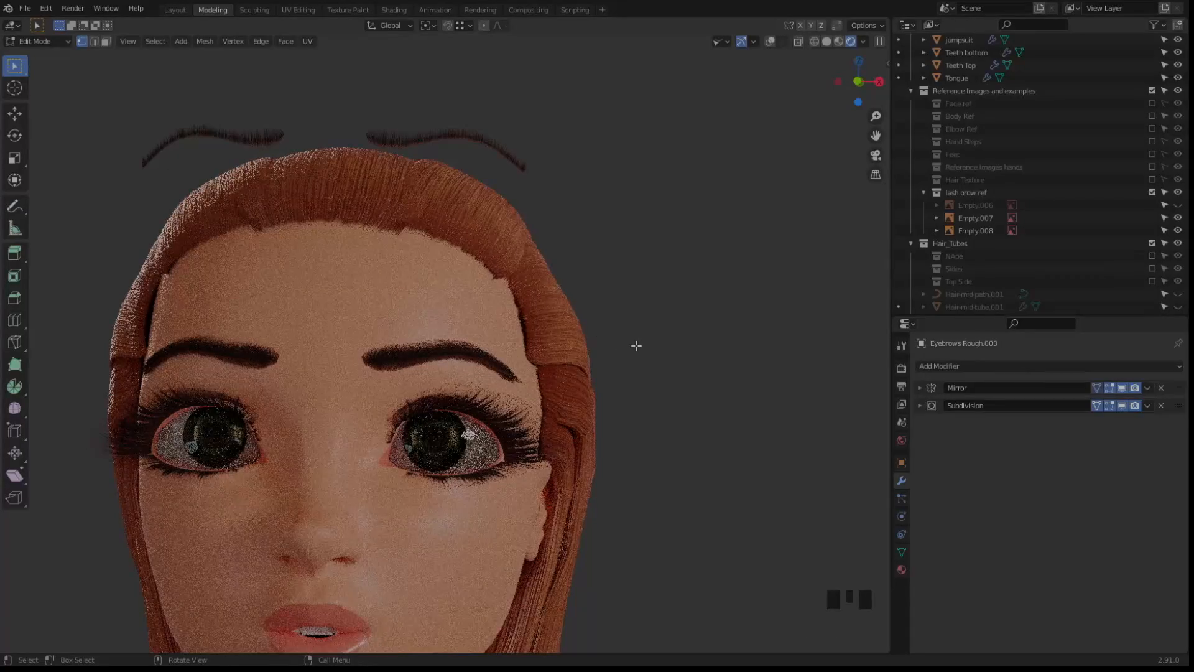
Select the spare eyebrow above the head, Eyebrows Rough.001, restore Material Preview shading, and open the Shading workspace
key(Tab)
click(456, 136)
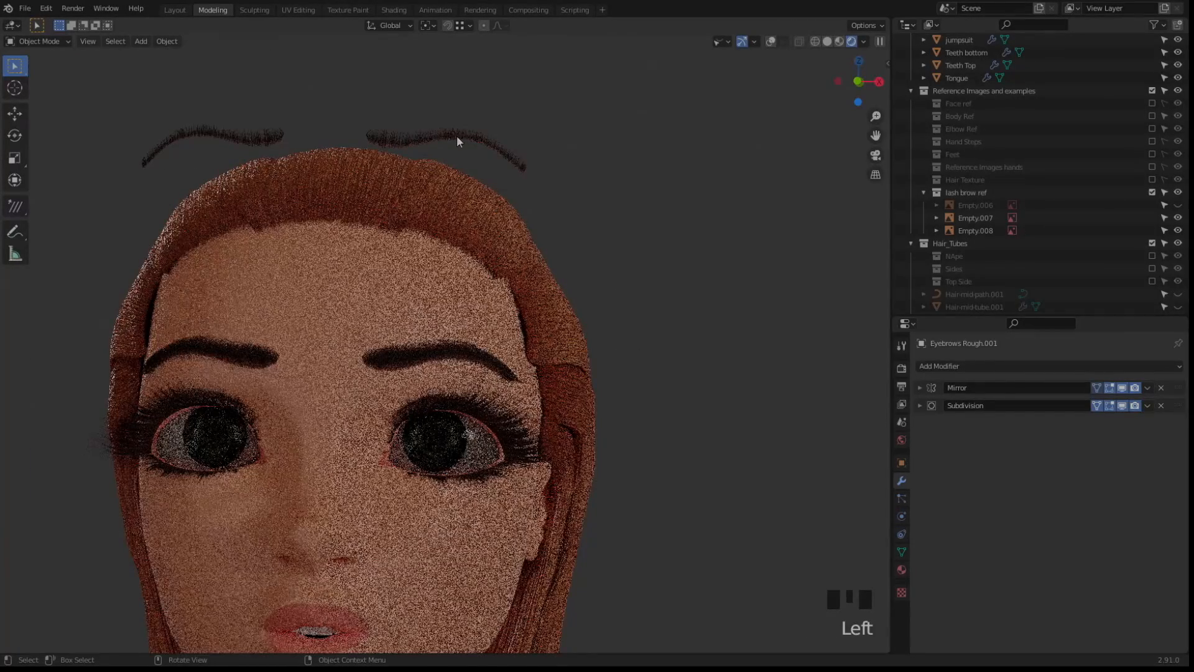
click(839, 42)
click(391, 10)
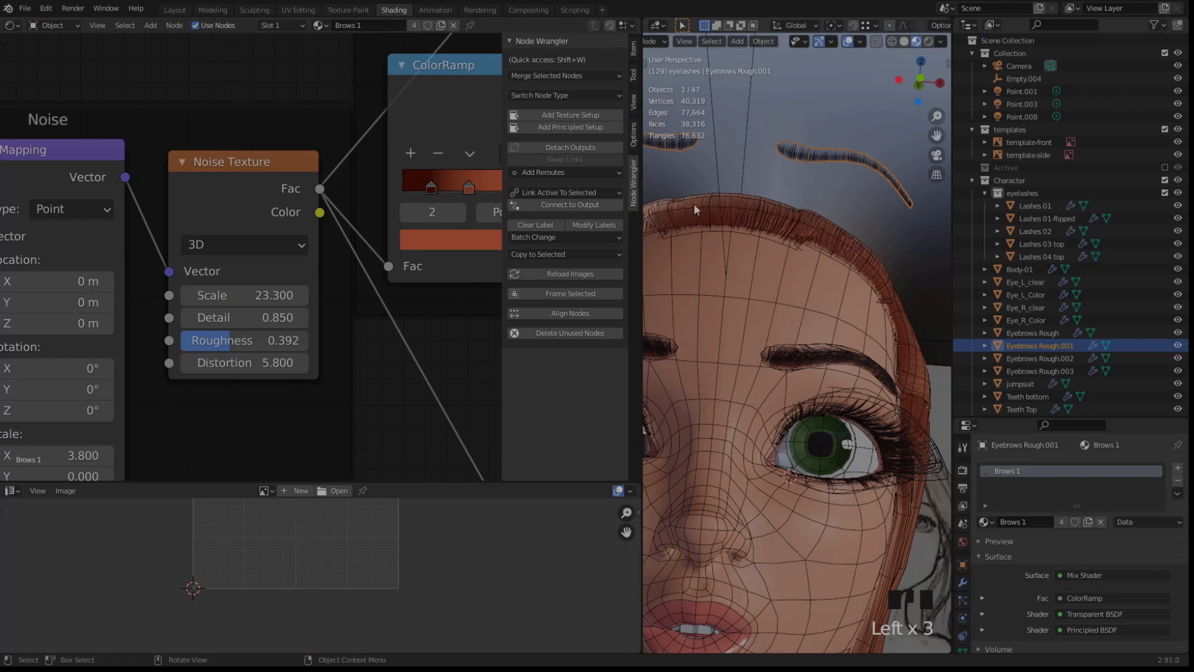
Hide the overlays and inspect the spare eyebrow above the head up close
key(shift+alt+z)
shift+middle_drag(806, 170, 818, 166)
scroll(819, 167, up, 3)
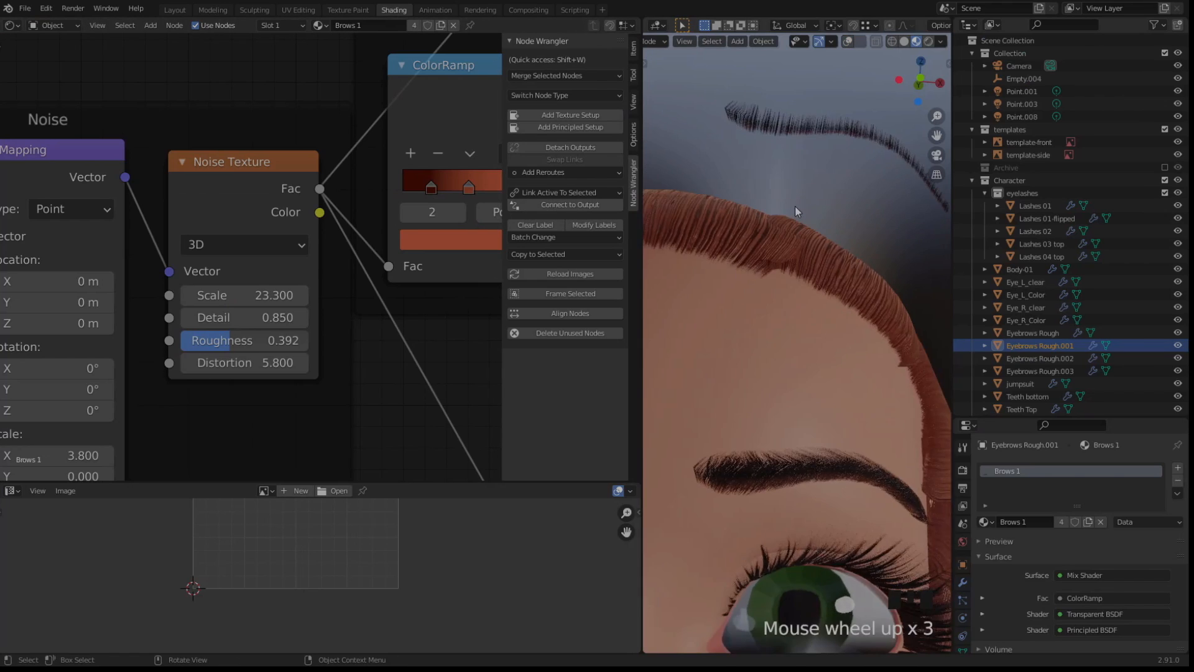
shift+middle_drag(795, 207, 796, 293)
scroll(774, 278, up, 3)
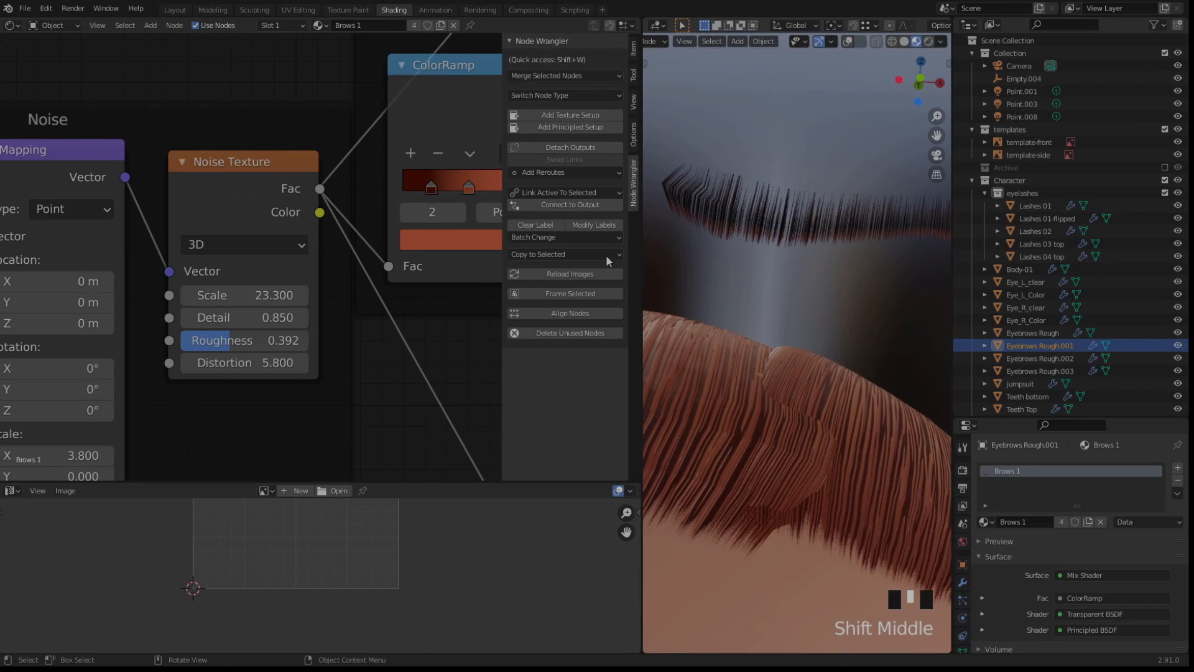
Darken colour stop 1 of the Color Combine ColorRamp in the Brows 1 material to a deep brown
scroll(380, 330, down, 2)
shift+middle_drag(446, 354, 269, 378)
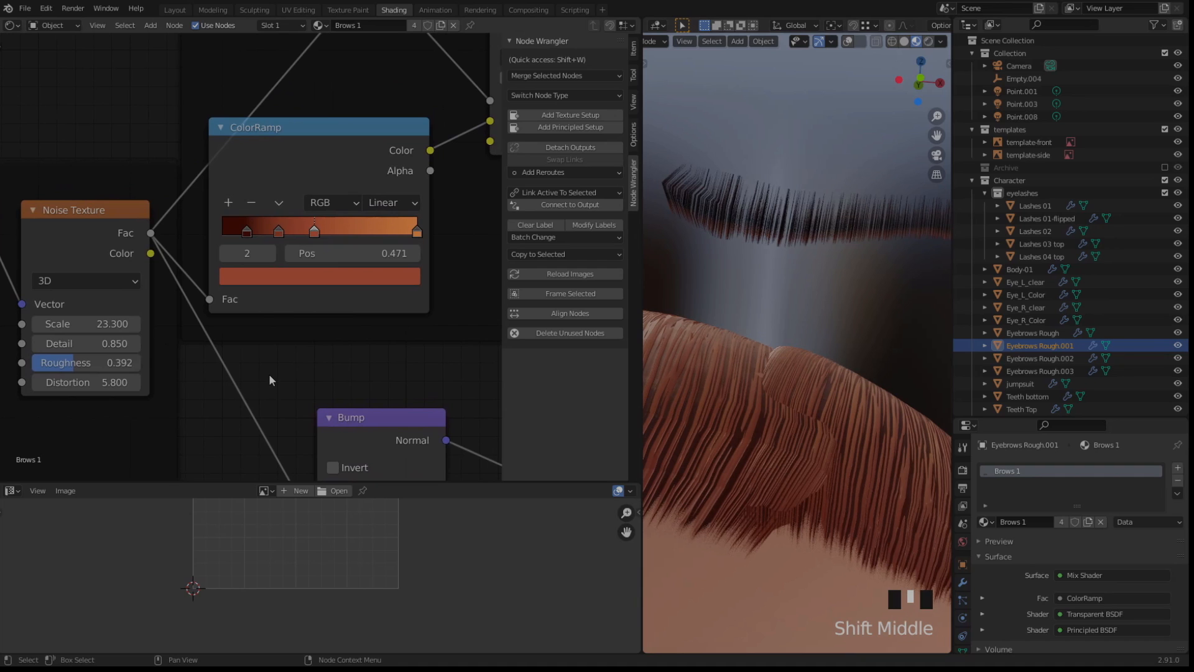
scroll(270, 375, down, 8)
scroll(270, 376, up, 3)
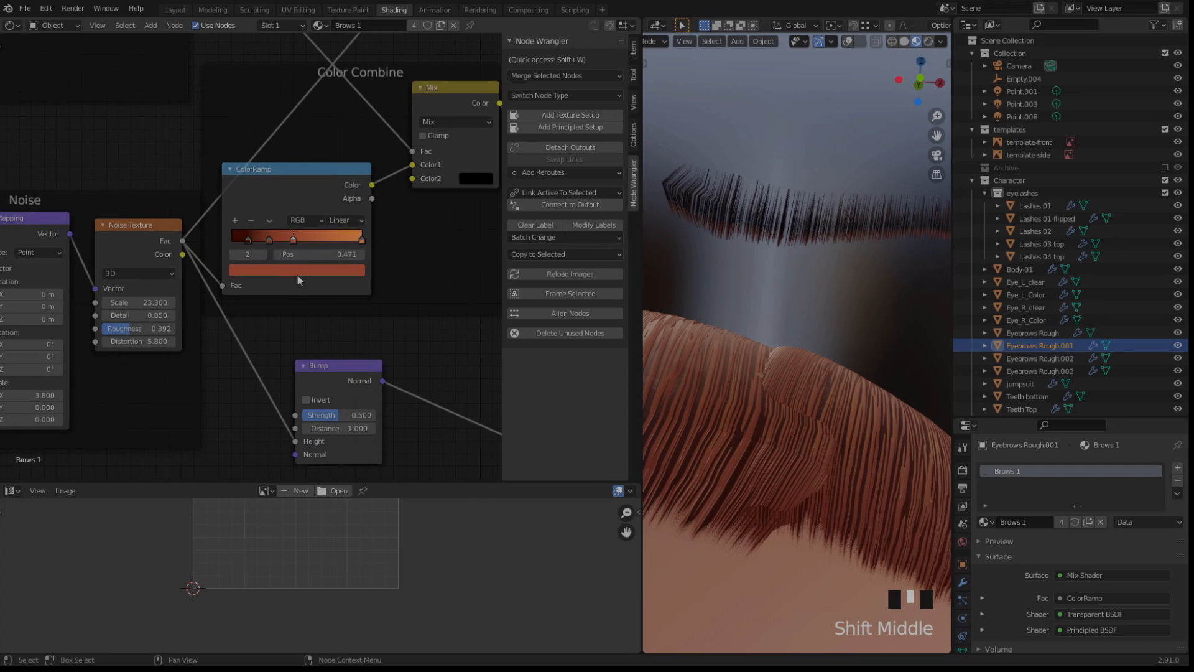
click(297, 270)
scroll(424, 354, down, 4)
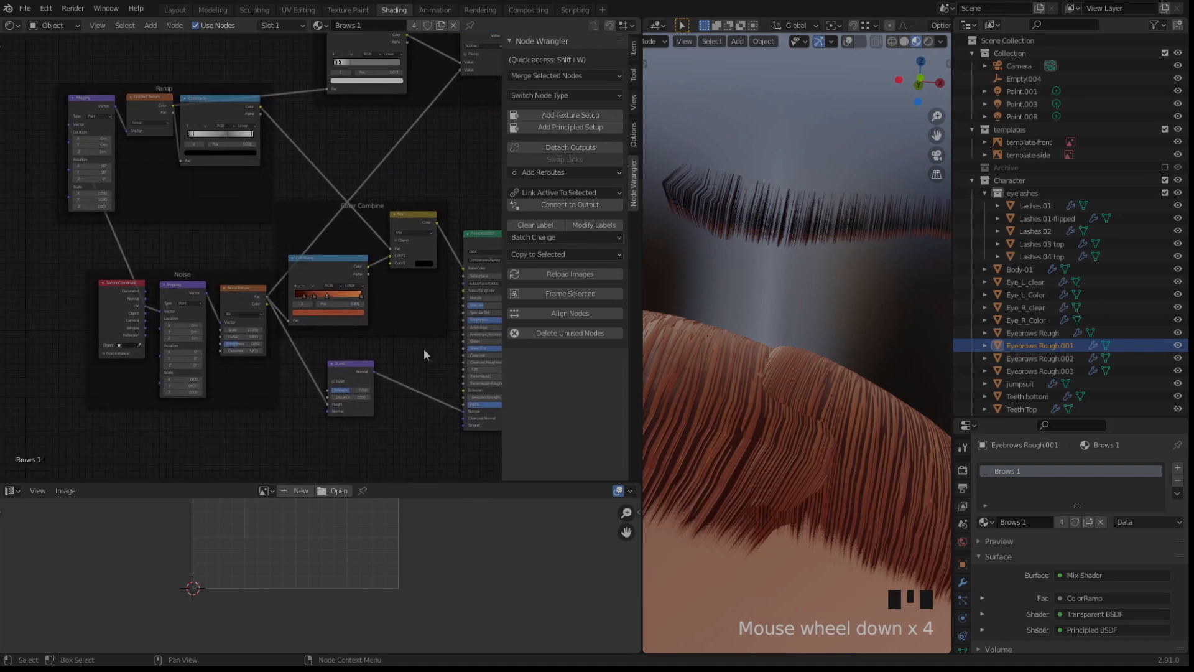
scroll(299, 334, up, 8)
click(343, 284)
click(338, 251)
click(342, 285)
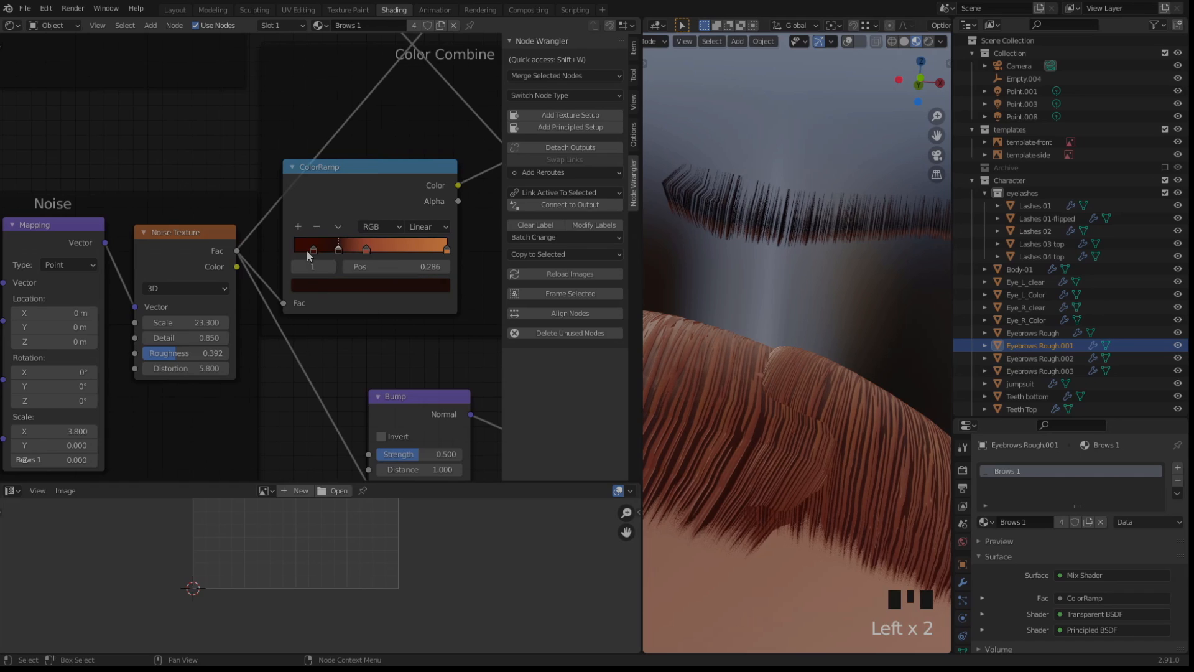
Darken the ColorRamp's stops 0, 2 and 3 to deep brown, with stop 2 at a colour value of 0.162
click(312, 251)
click(349, 285)
click(416, 171)
click(366, 250)
click(368, 283)
click(417, 165)
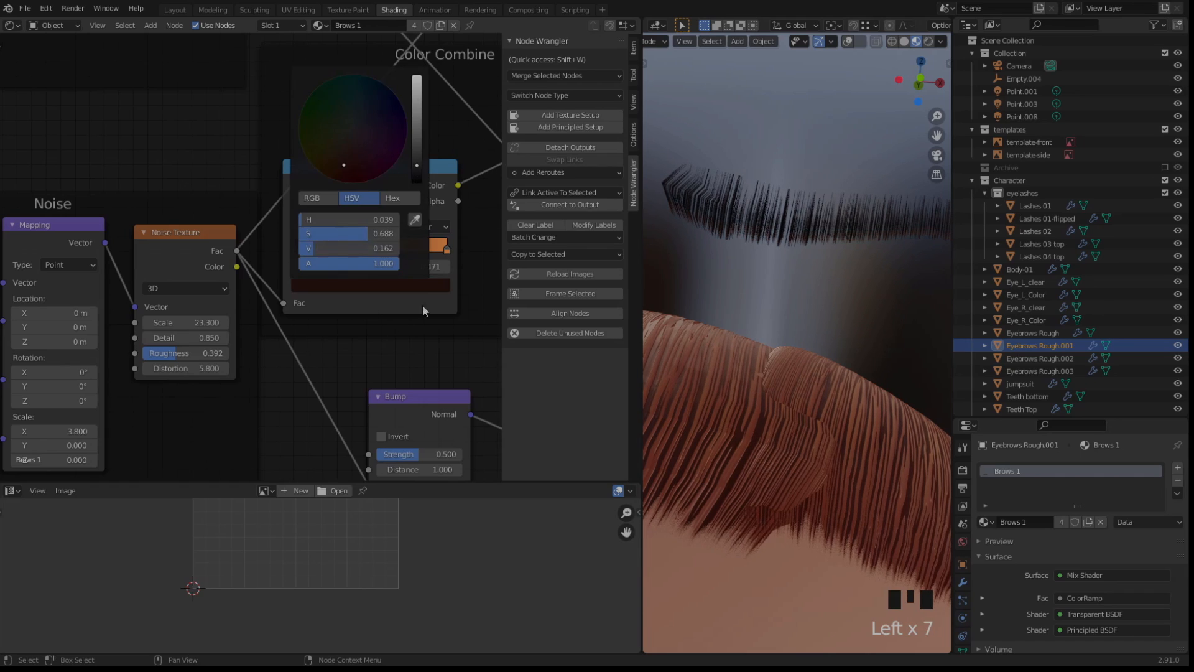
click(446, 250)
click(404, 285)
click(417, 169)
Open the Modeling workspace and check the darkened brows on the face from the front
scroll(678, 247, down, 5)
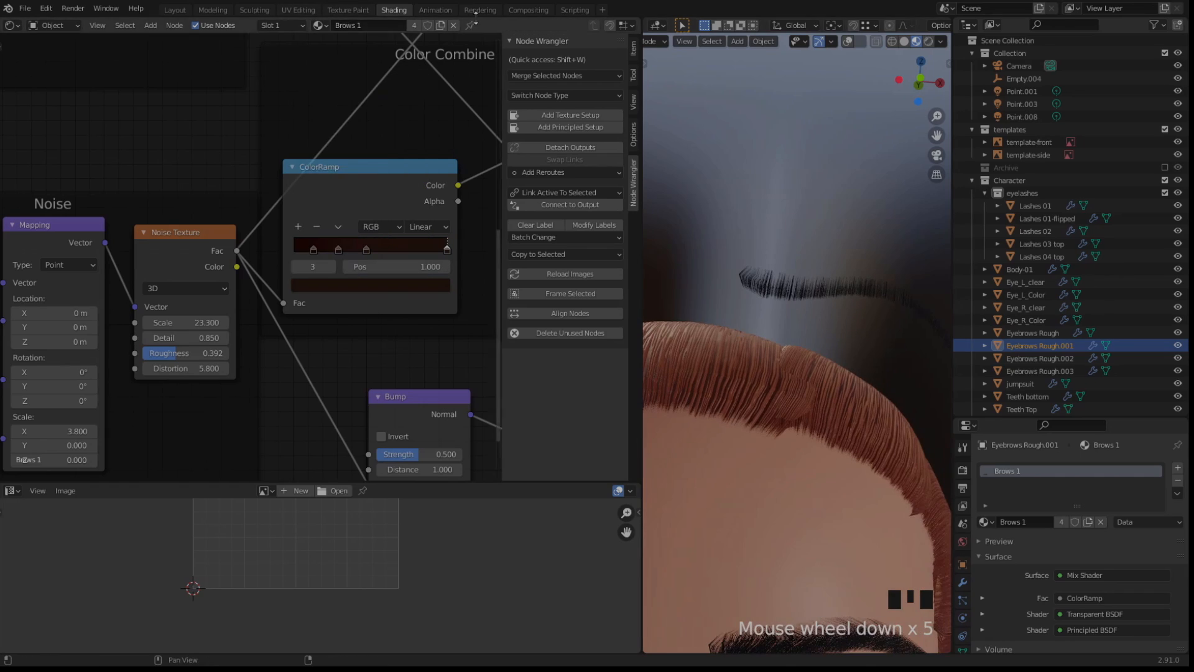
click(214, 10)
scroll(473, 205, up, 3)
middle_drag(473, 206, 429, 224)
scroll(430, 224, down, 3)
scroll(374, 311, up, 3)
middle_drag(373, 311, 323, 380)
scroll(313, 391, down, 3)
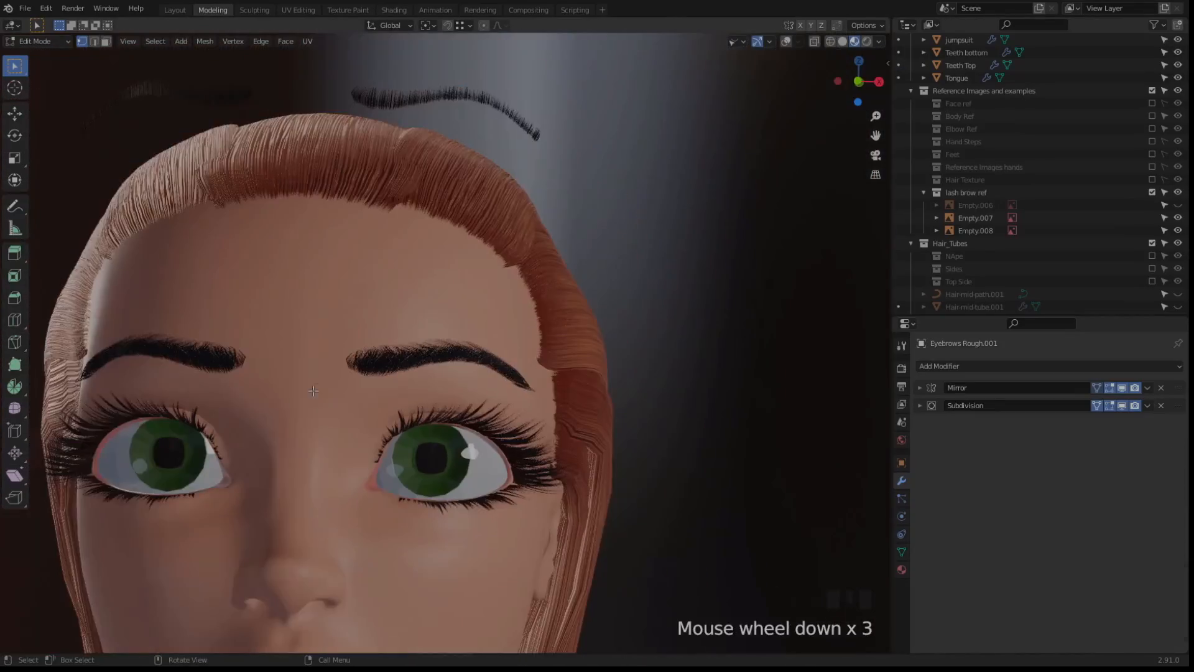
Preview the face in Rendered shading, leave Edit Mode, and inspect the brow from afar and up close
click(867, 41)
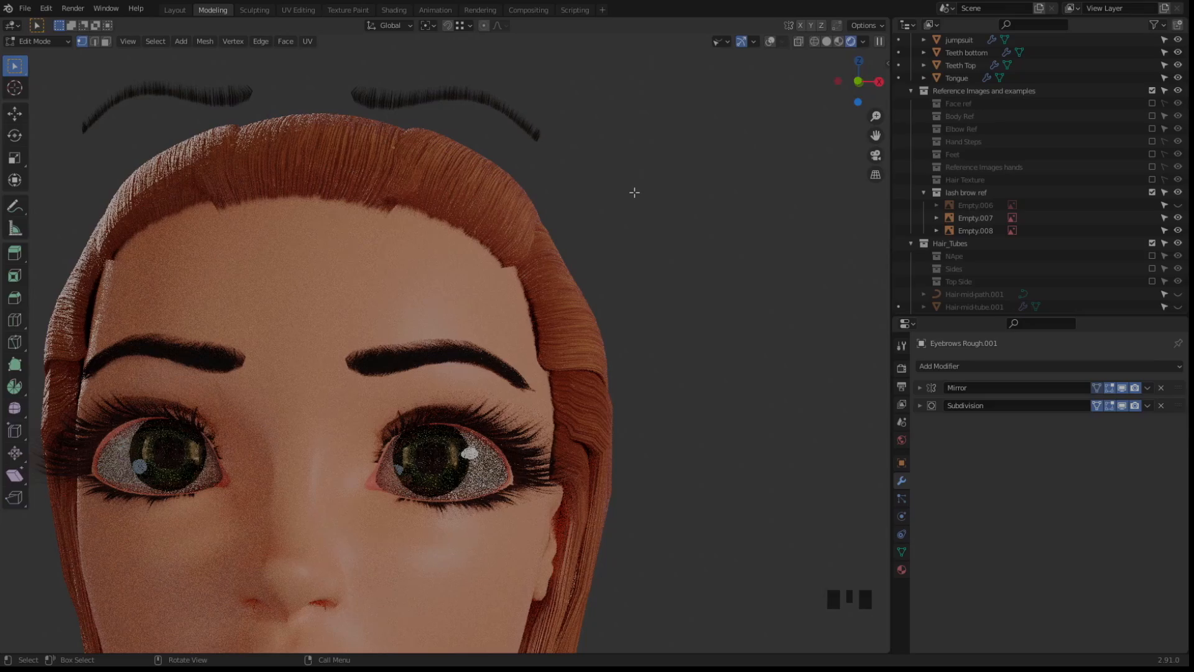
key(Tab)
scroll(632, 346, down, 4)
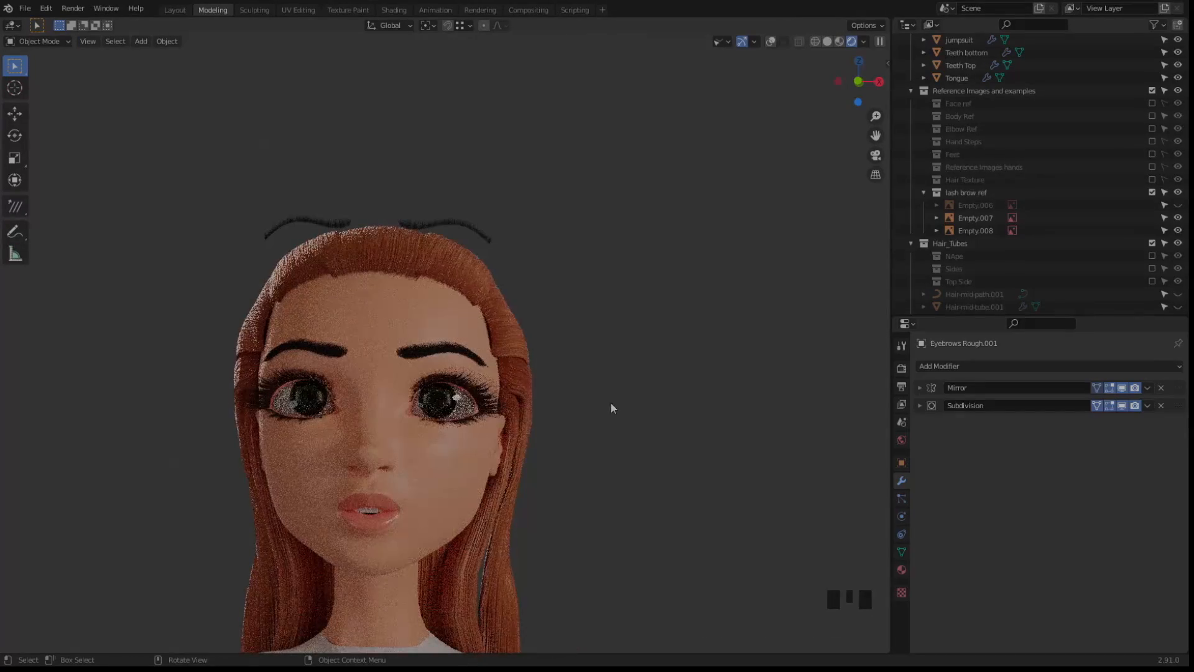
scroll(380, 424, up, 9)
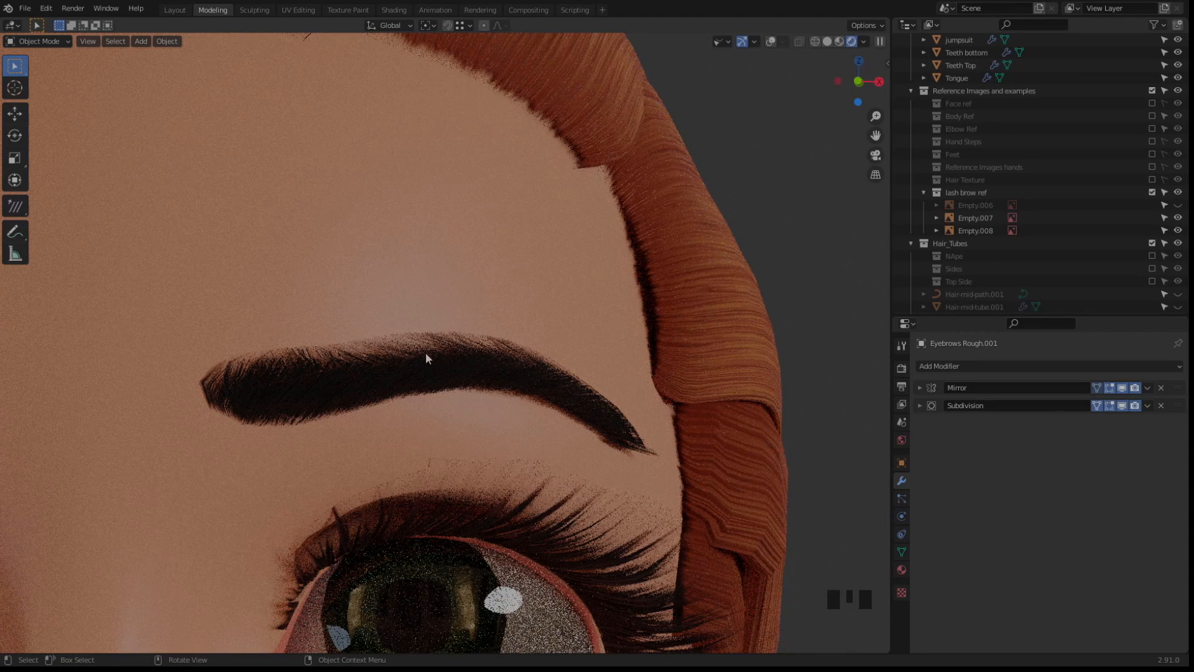
Move Eyebrows Rough.003 up about 0.062 m off the face and return to Material Preview with overlays hidden
key(shift+alt+z)
click(456, 346)
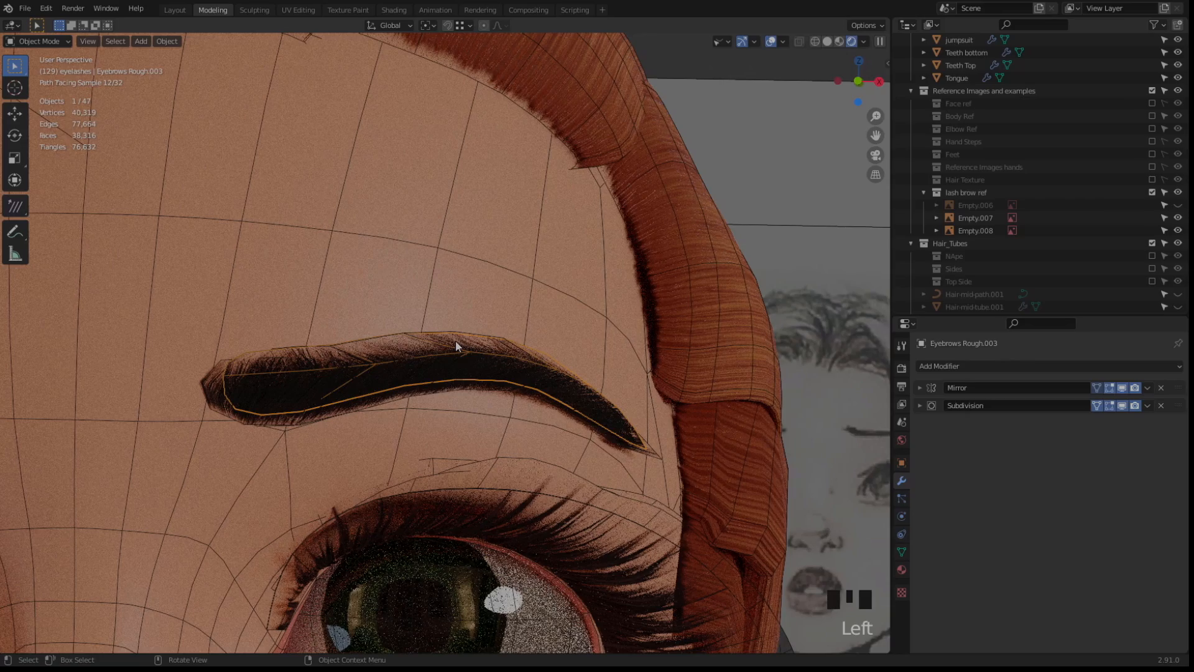
scroll(450, 352, down, 3)
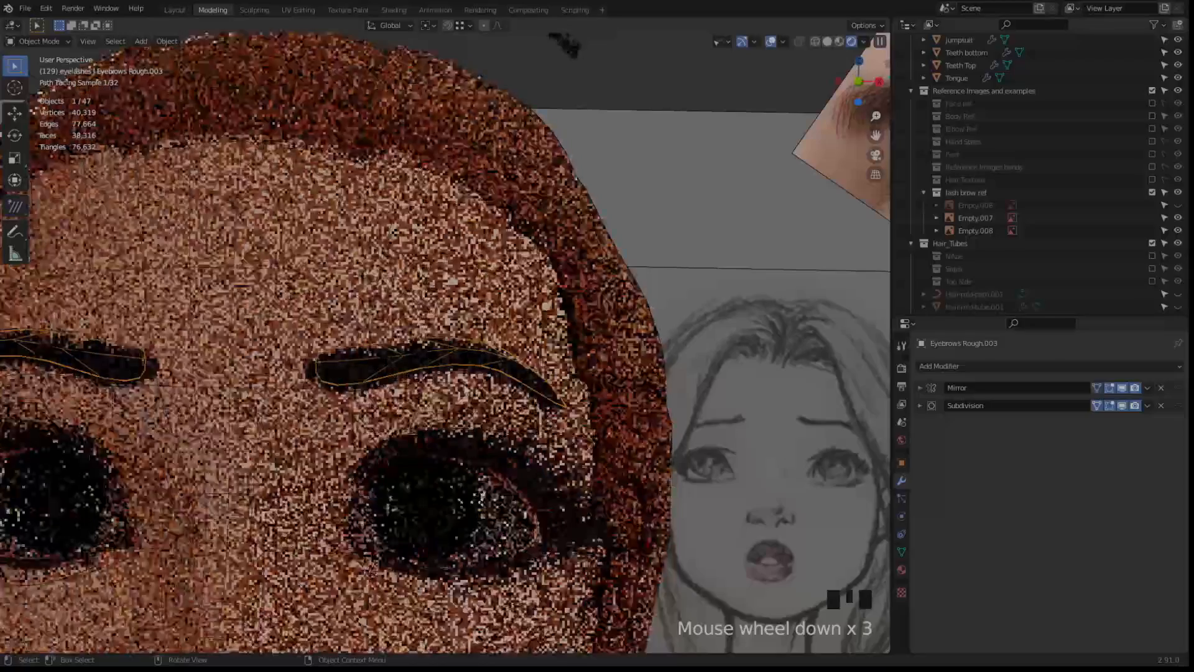
key(g)
click(533, 242)
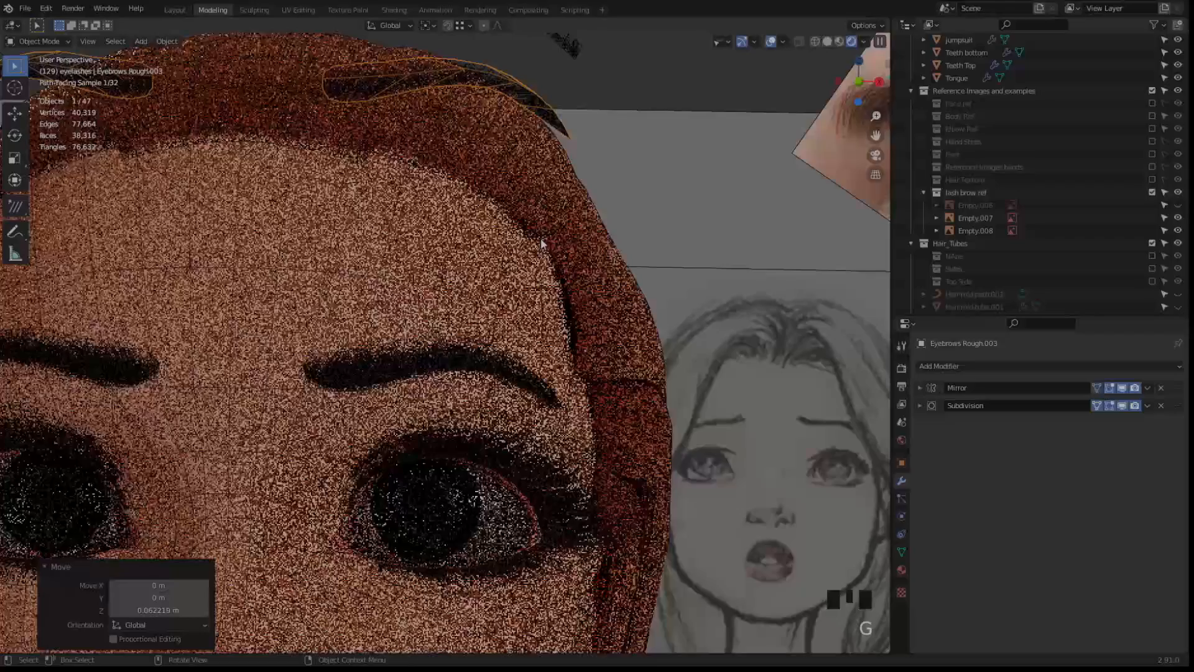
key(shift+alt+z)
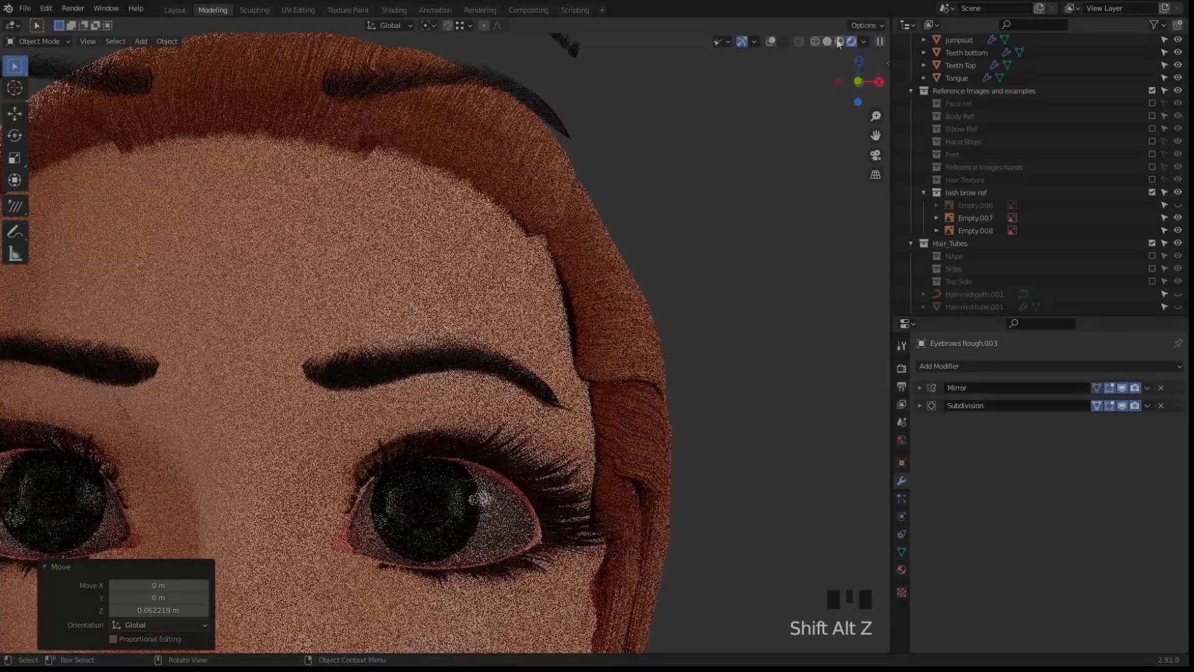
click(839, 41)
Show the overlays, duplicate the Eyebrows Rough layer, and raise the copy about 0.0024 m along Z
click(435, 371)
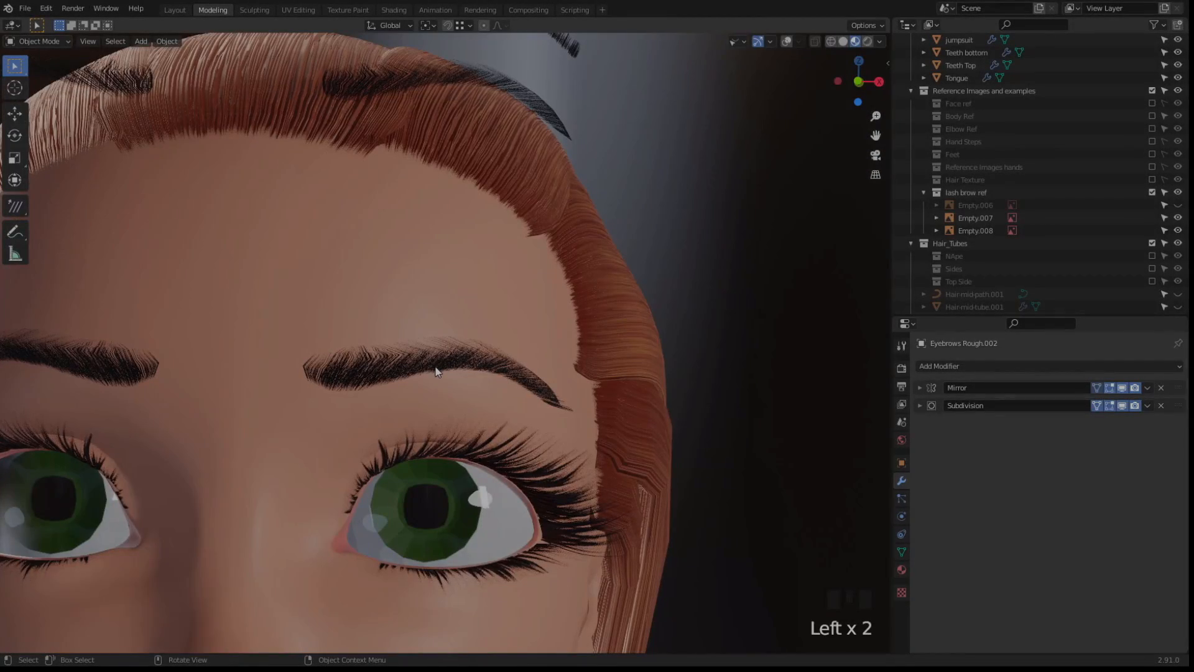
key(shift+alt+z)
click(349, 380)
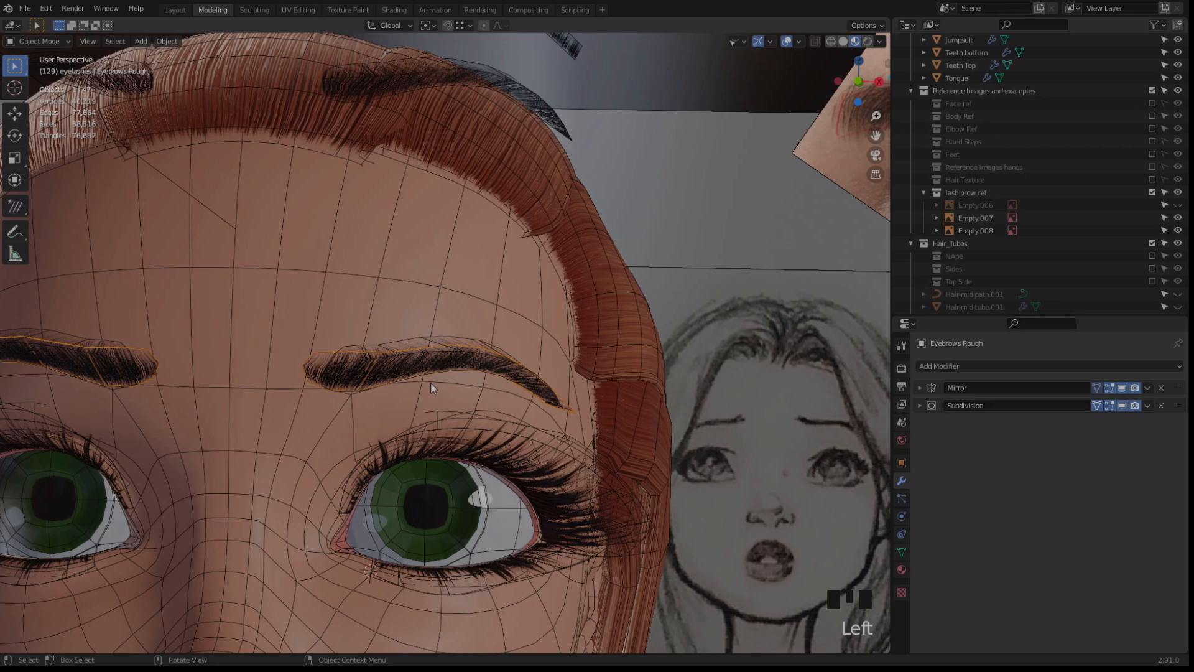
key(shift+d)
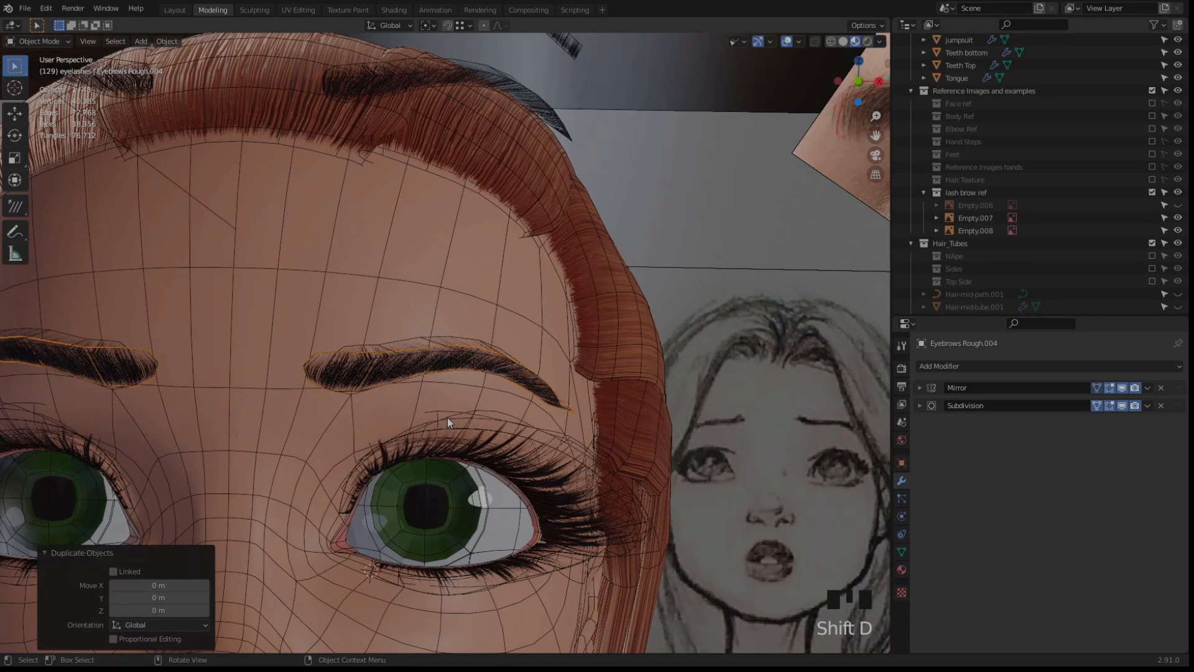
key(g)
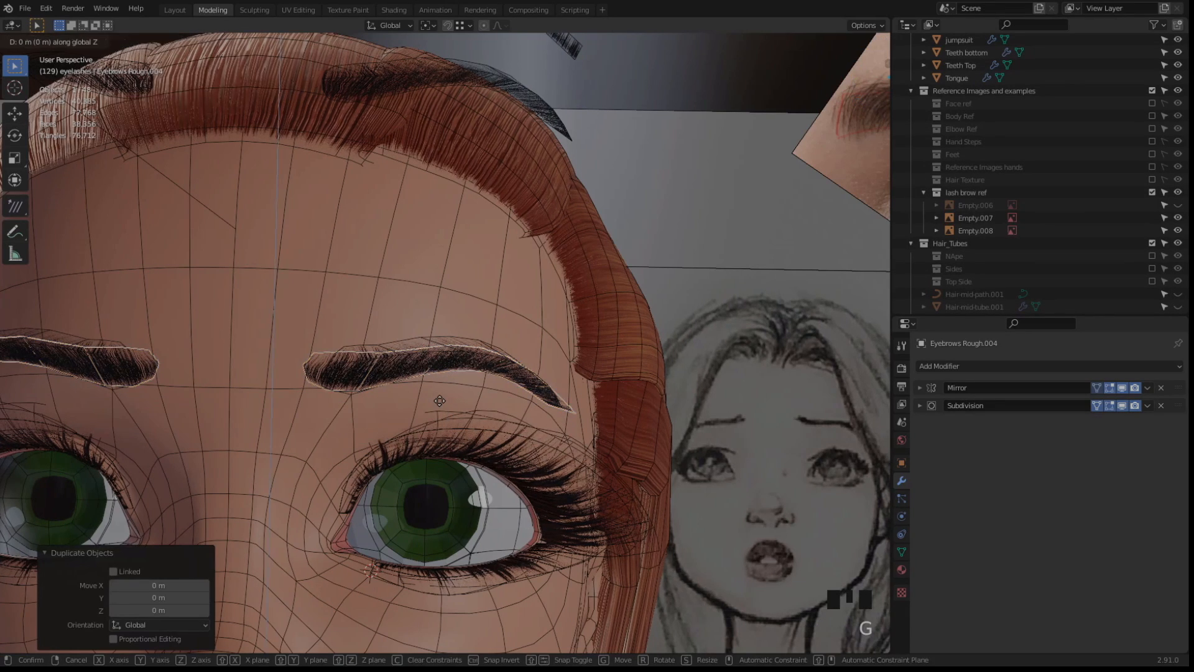
key(z)
click(442, 391)
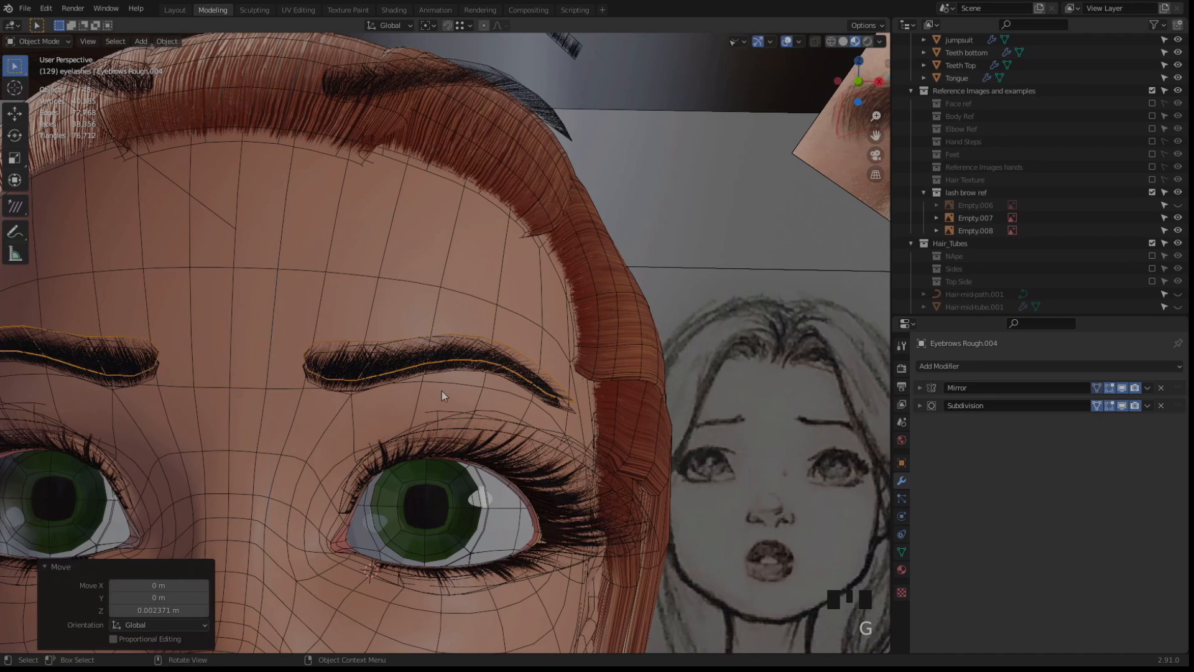
In Edit Mode, shift the duplicated brow's top-edge arch vertex about 0.005 m toward the nose
key(Tab)
scroll(435, 393, up, 4)
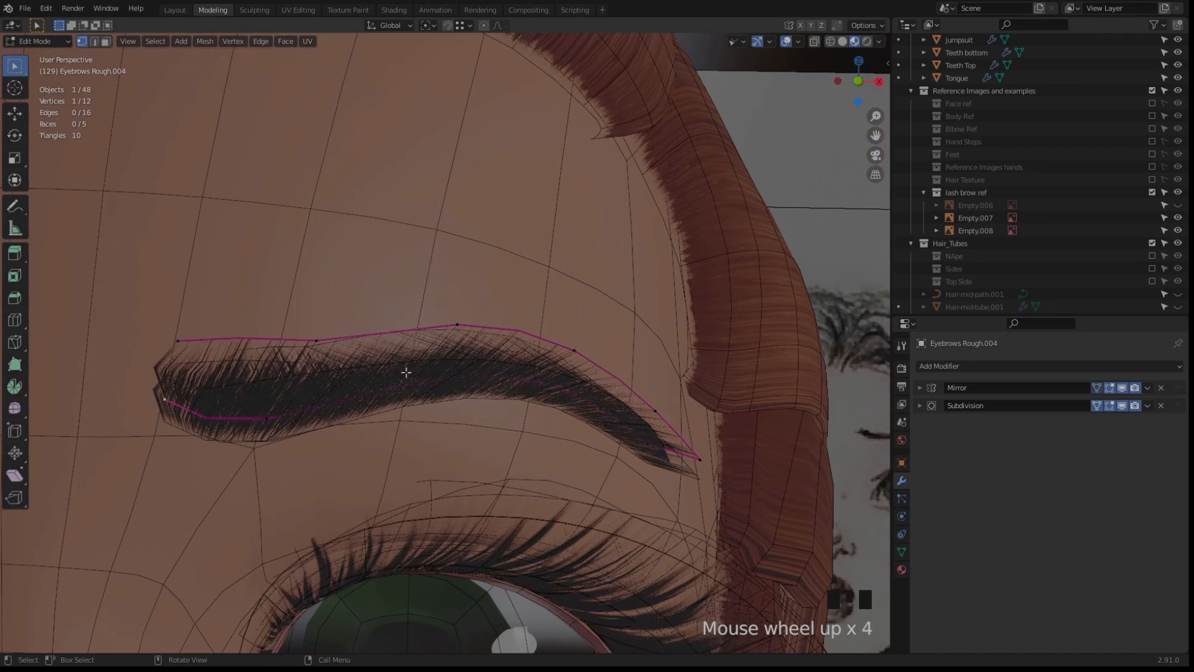
click(466, 342)
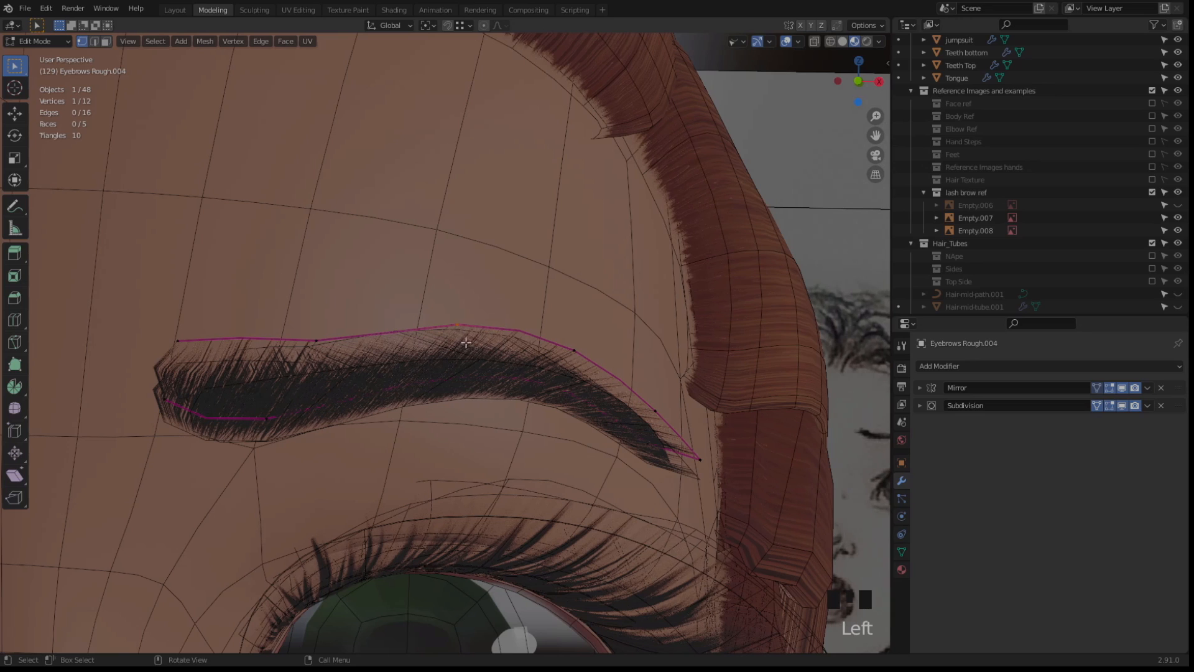
key(g)
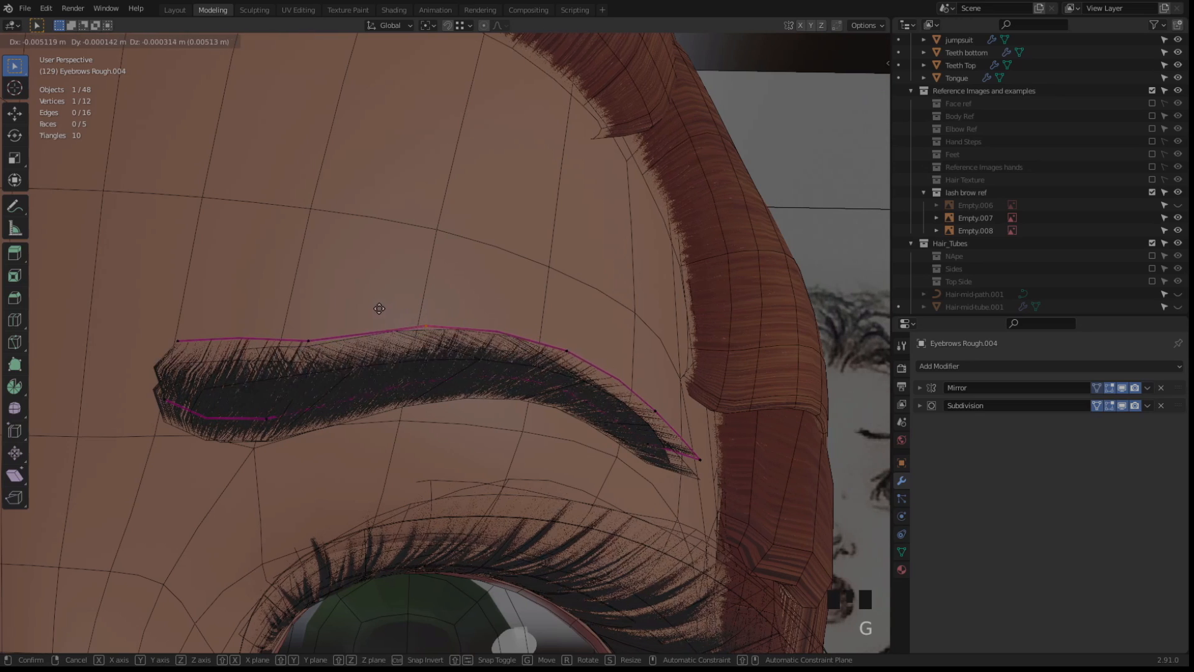
click(368, 311)
Reposition the outer top-edge vertices of the duplicated brow inward along the arch, checking from an angle
click(574, 343)
middle_drag(547, 343, 416, 325)
key(g)
click(371, 318)
key(g)
drag(771, 401, 887, 501)
click(589, 326)
key(g)
click(673, 357)
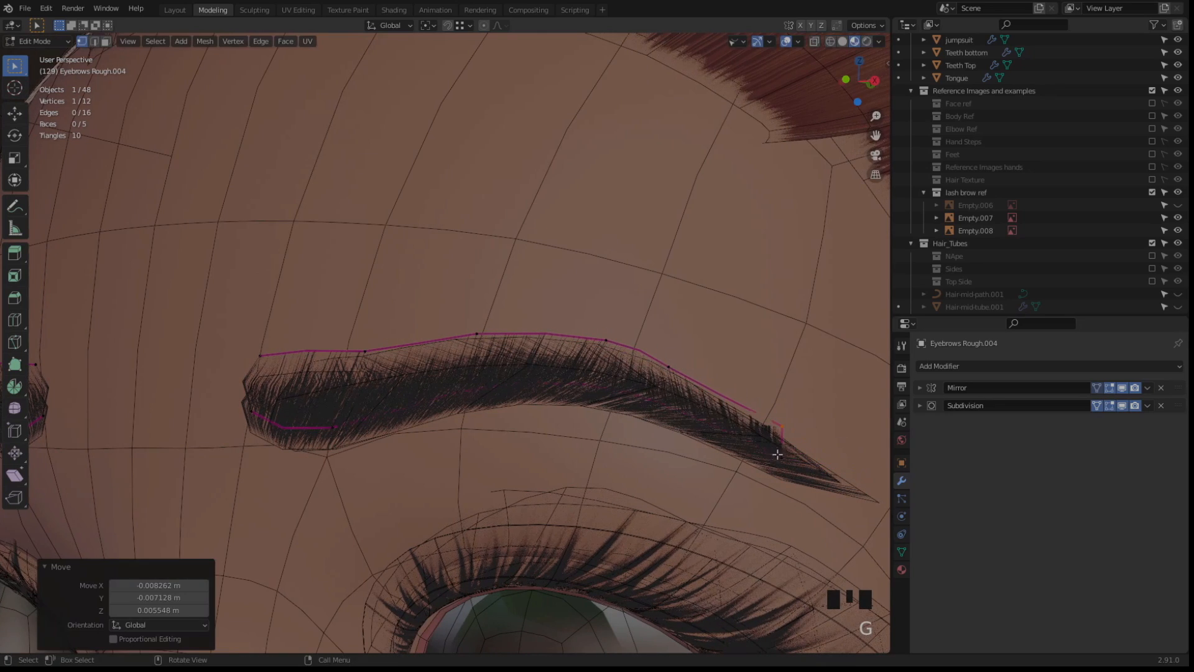
Pull in the vertex near the tail of the duplicated brow
click(780, 457)
key(g)
click(728, 447)
mouse_move(769, 437)
mouse_down()
mouse_move(666, 423)
mouse_move(686, 399)
mouse_up()
Turn on X-ray and raise the middle lower-edge vertices of the duplicated brow to narrow the layer
key(alt+z)
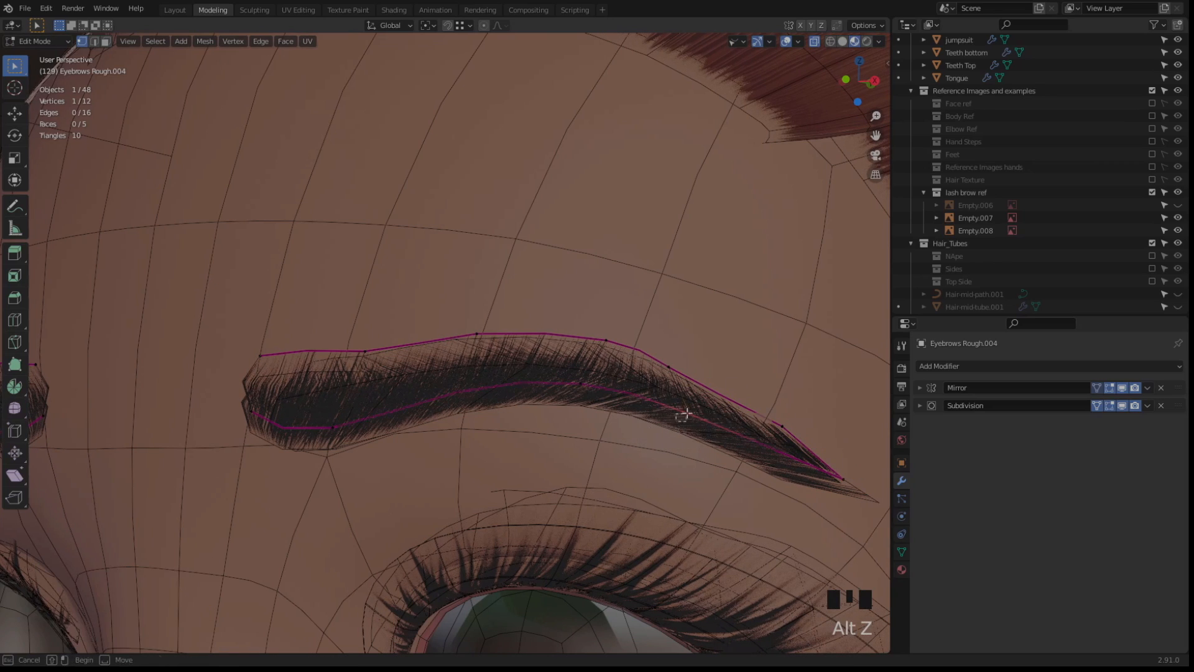
key(g)
click(591, 395)
middle_drag(591, 396, 574, 434)
key(g)
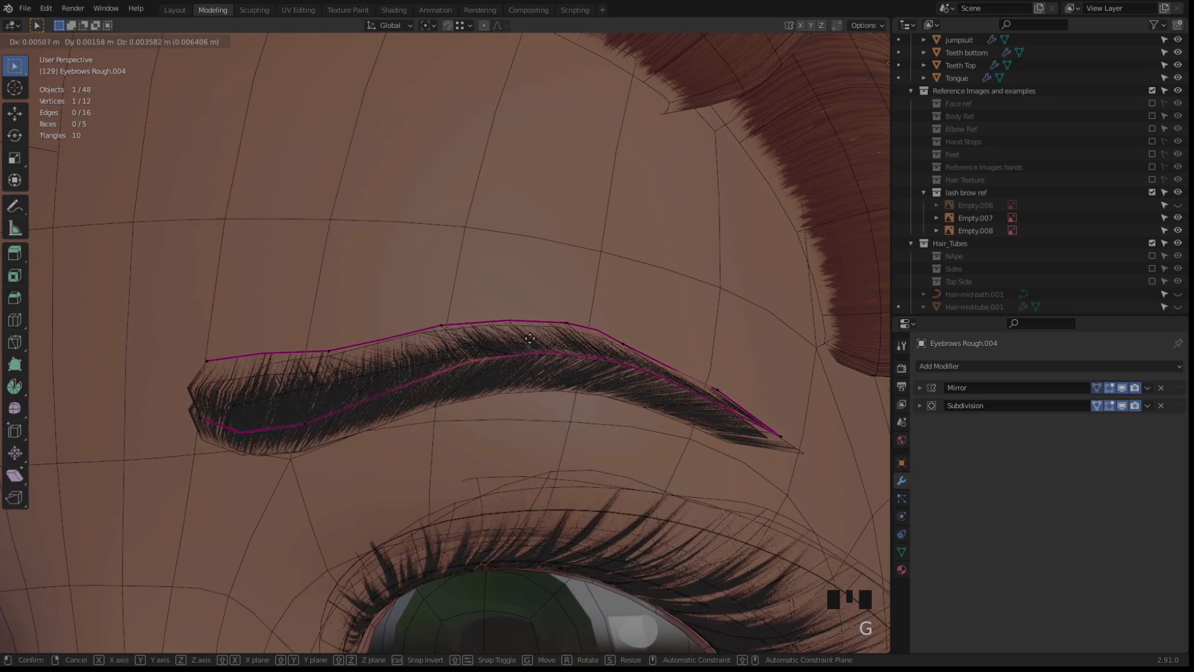
click(489, 367)
Raise the lower-edge vertex near the front of the brow and shift the lower front corner slightly outward
click(298, 429)
key(g)
click(311, 398)
click(200, 419)
key(g)
click(340, 402)
middle_drag(340, 403, 398, 405)
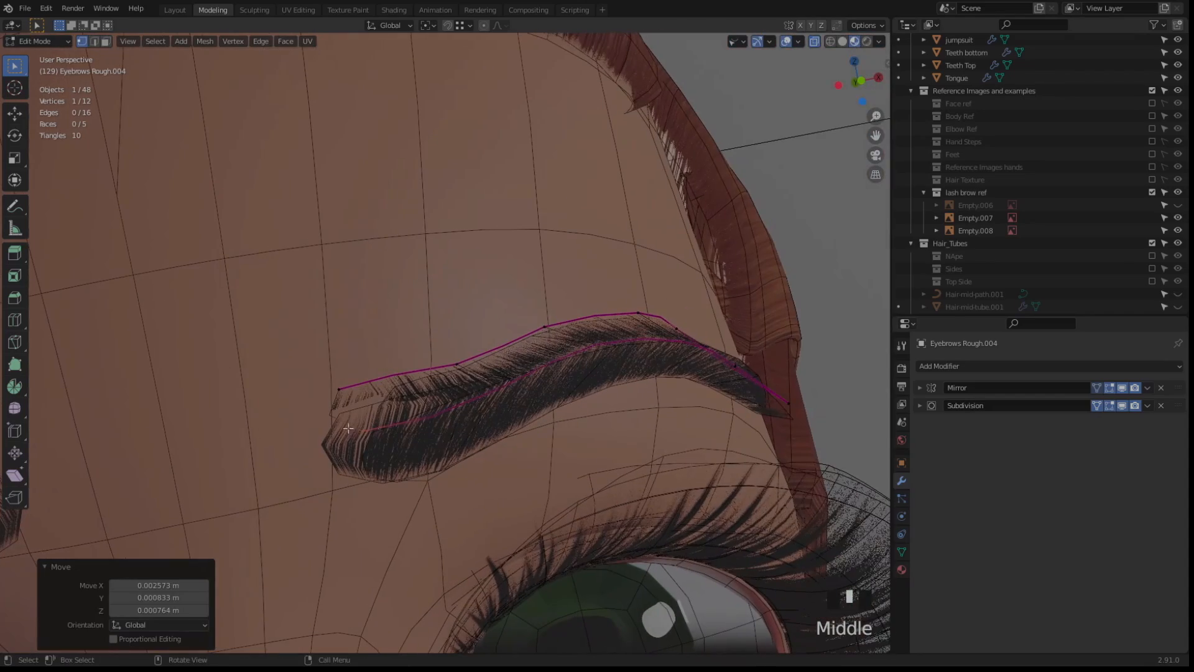
Offset the lower front corner vertex about 0.0024 m with Shrink/Fatten and move it slightly downward
key(alt+s)
click(230, 384)
middle_drag(249, 389, 209, 393)
middle_drag(350, 433, 334, 435)
scroll(336, 437, up, 1)
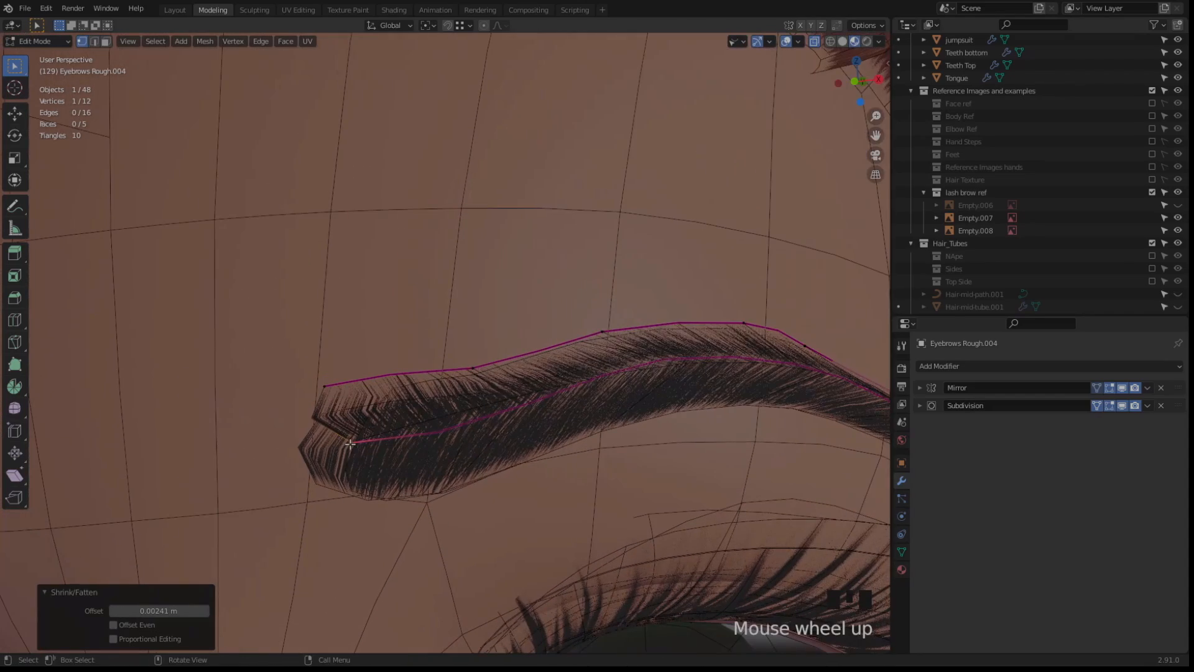
key(g)
click(319, 433)
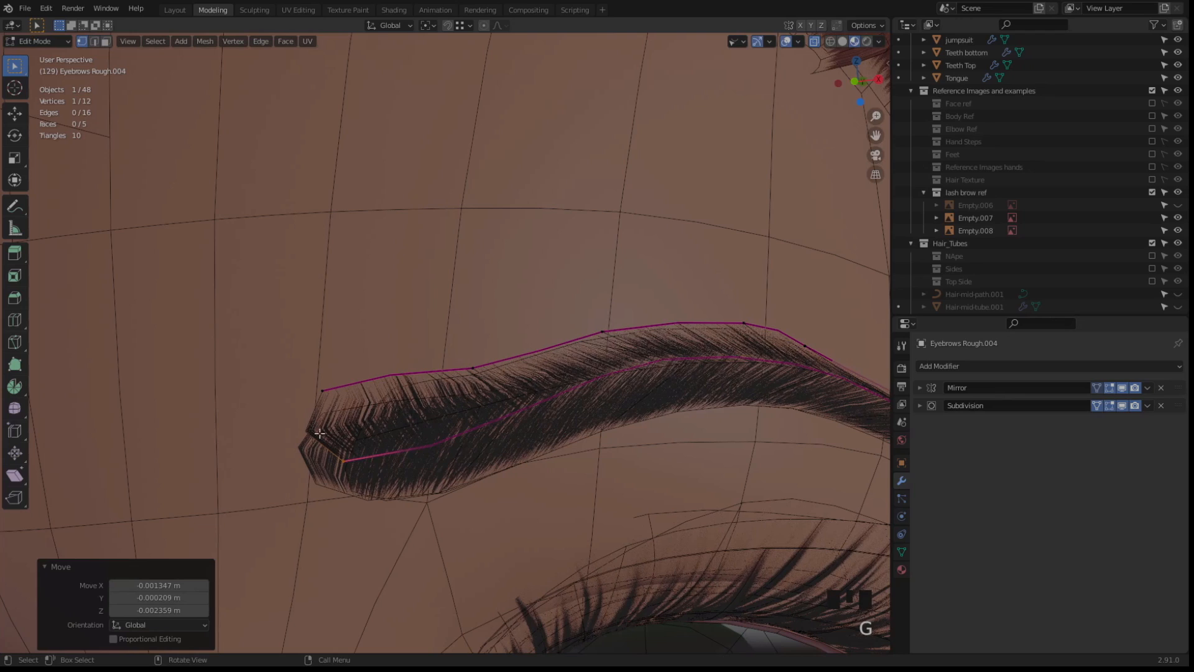
Reposition the upper and lower front corner vertices to pull the layer's front end back from the brow's start
key(g)
click(382, 400)
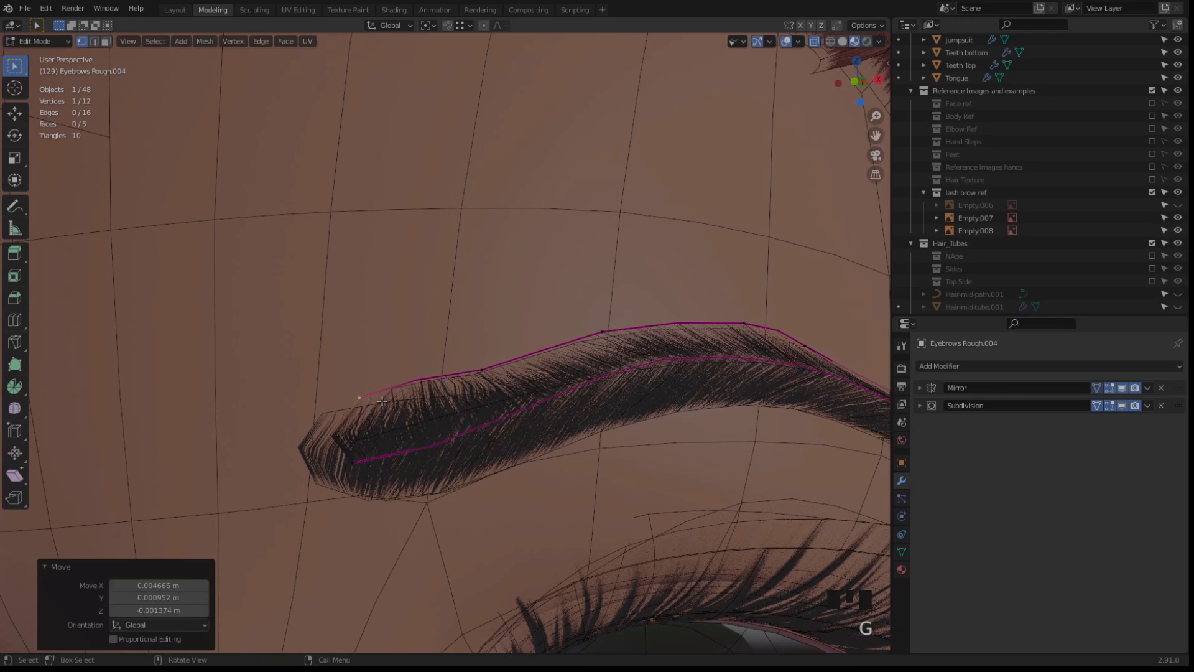
click(349, 466)
key(g)
click(346, 455)
click(358, 397)
key(g)
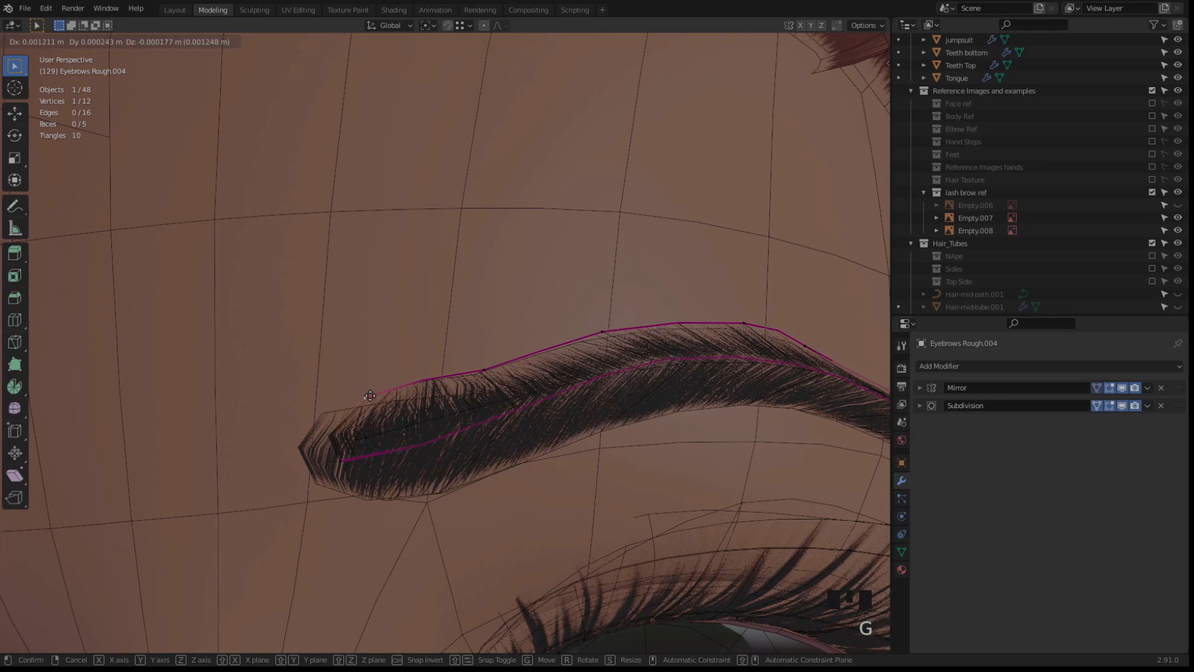
click(369, 396)
Adjust the second vertices of the top and lower edges, moving the top one about 0.003 m toward the nose
click(483, 371)
key(g)
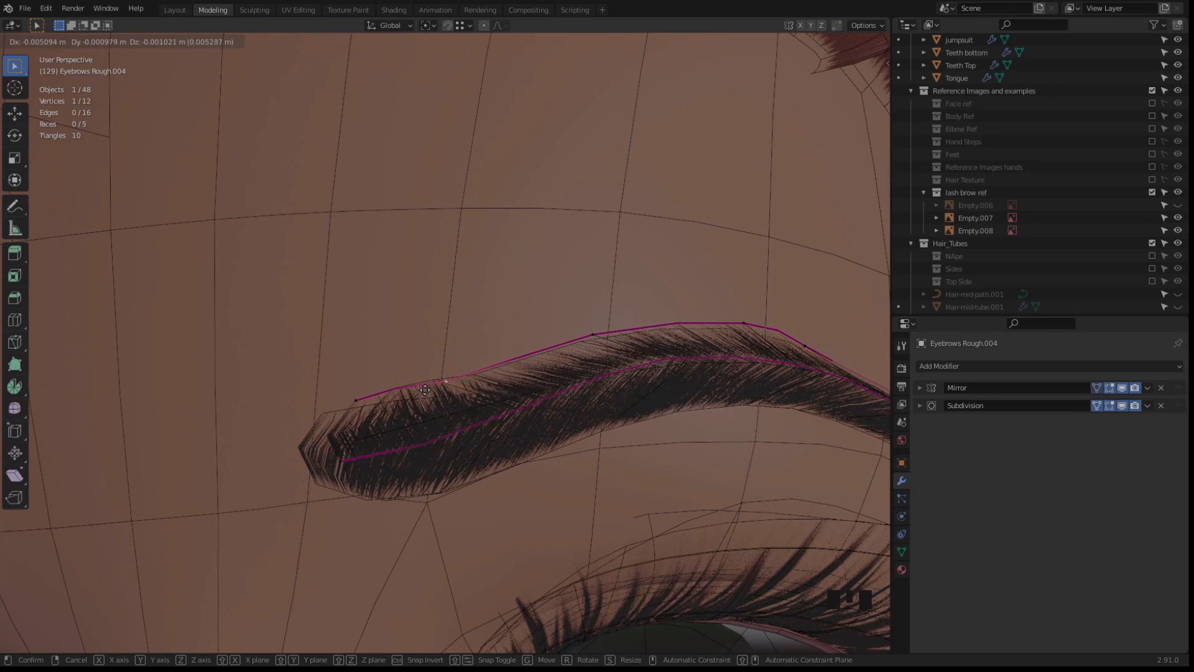
click(451, 385)
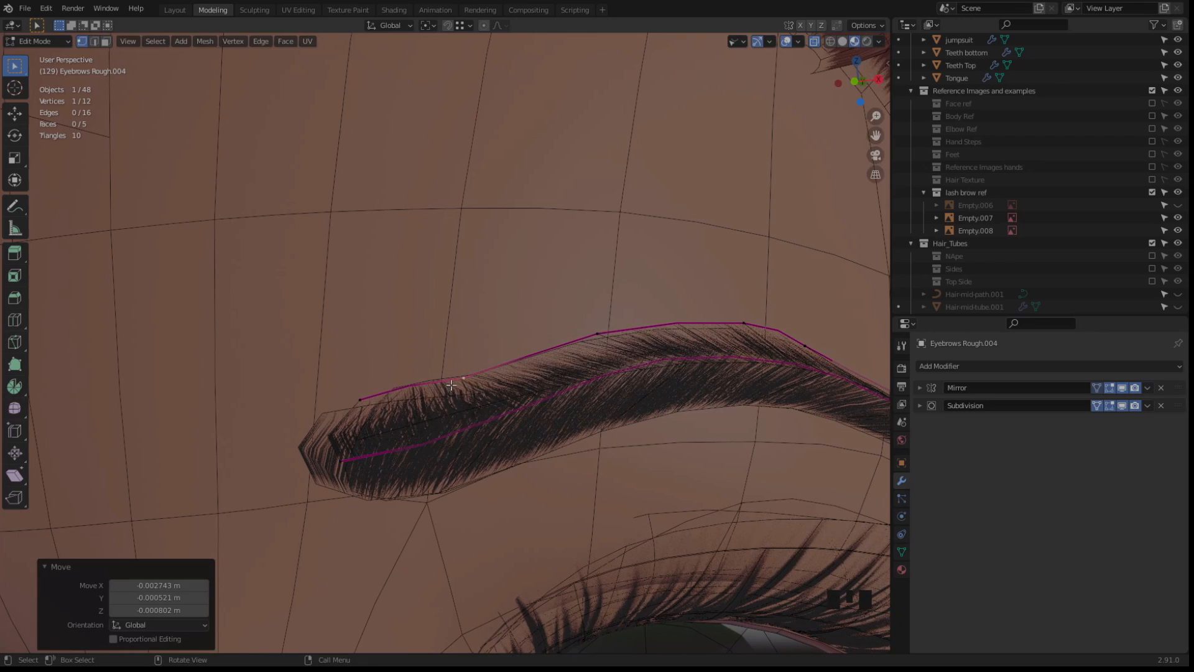
click(523, 412)
key(g)
click(547, 416)
middle_drag(547, 415, 607, 369)
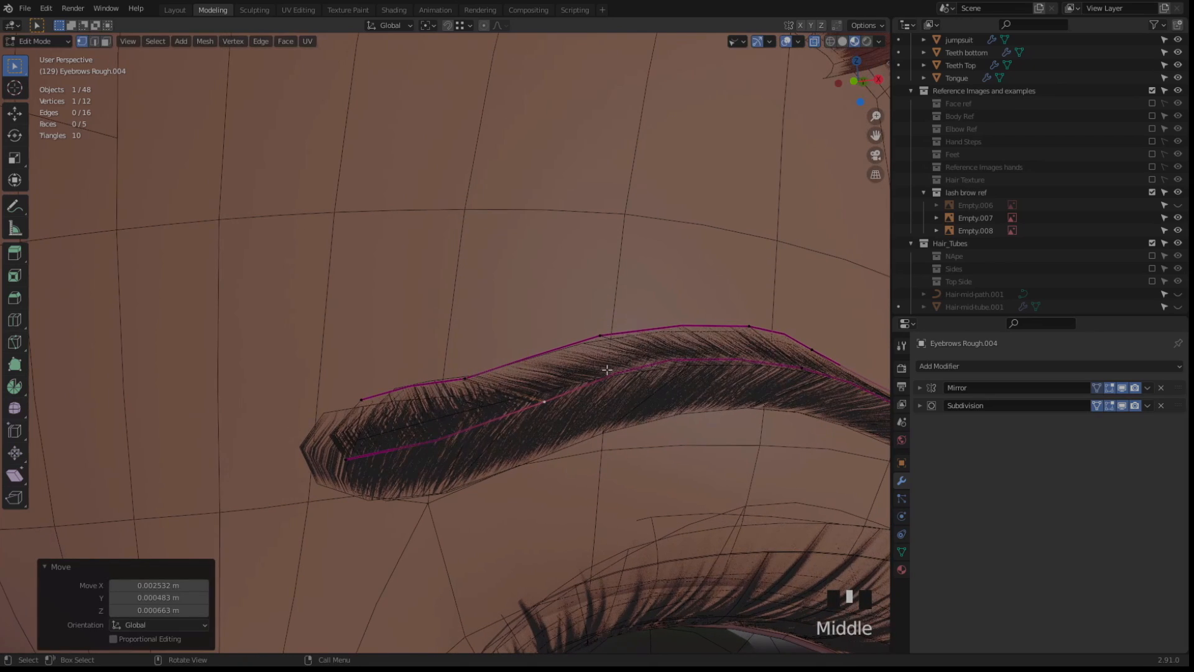
Lower the layer's middle lower-edge vertex and move the top-edge vertex beside it about 0.004 m toward the nose
shift+middle_drag(540, 393, 467, 376)
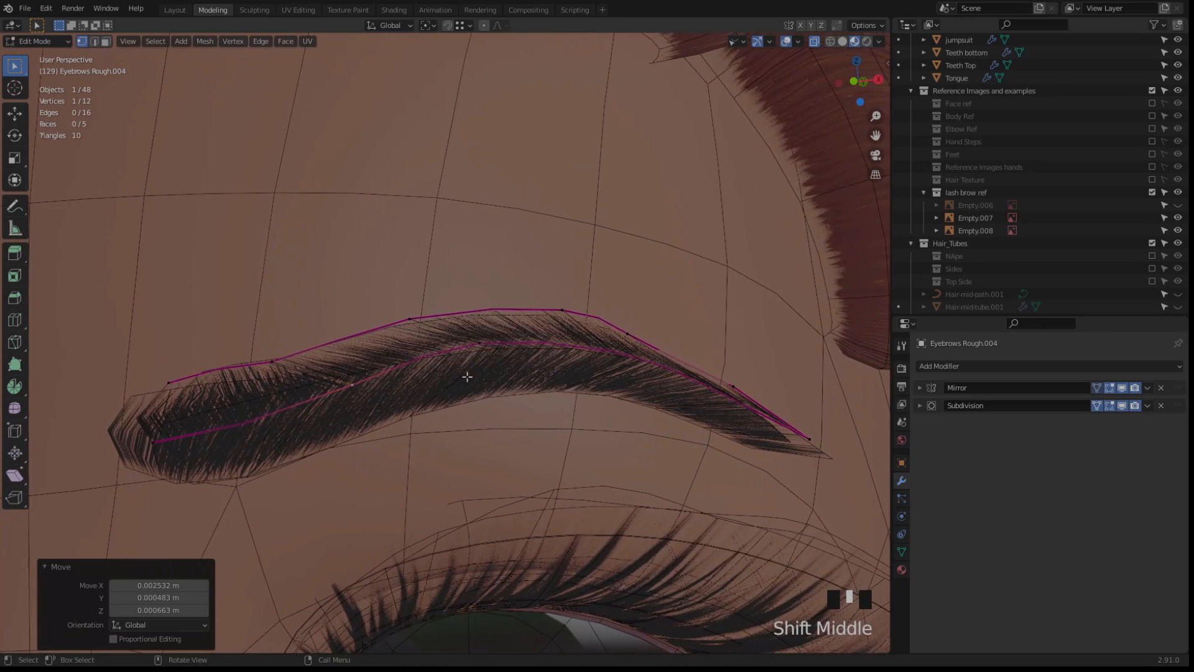
key(g)
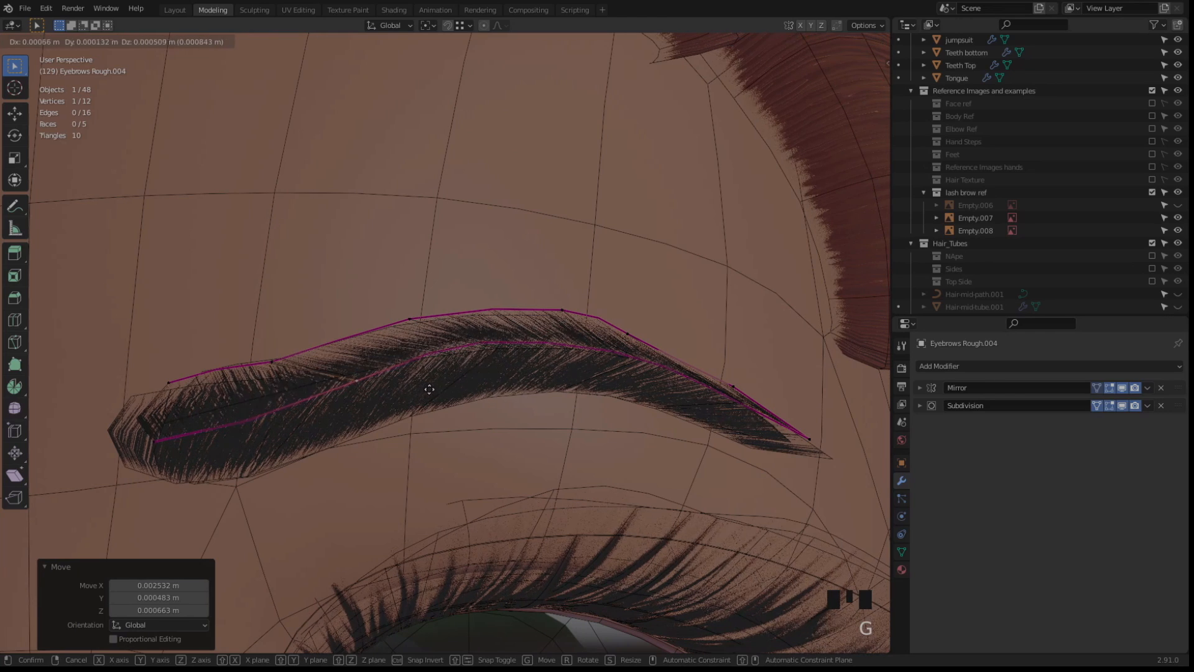
click(439, 393)
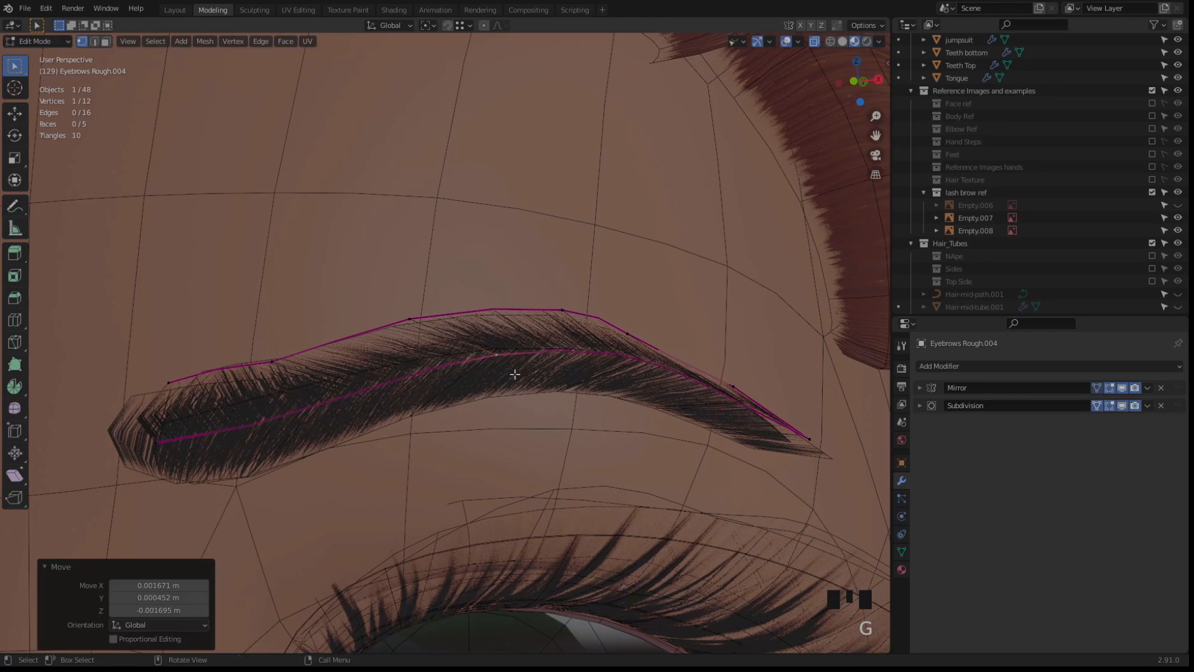
click(409, 318)
key(g)
click(359, 311)
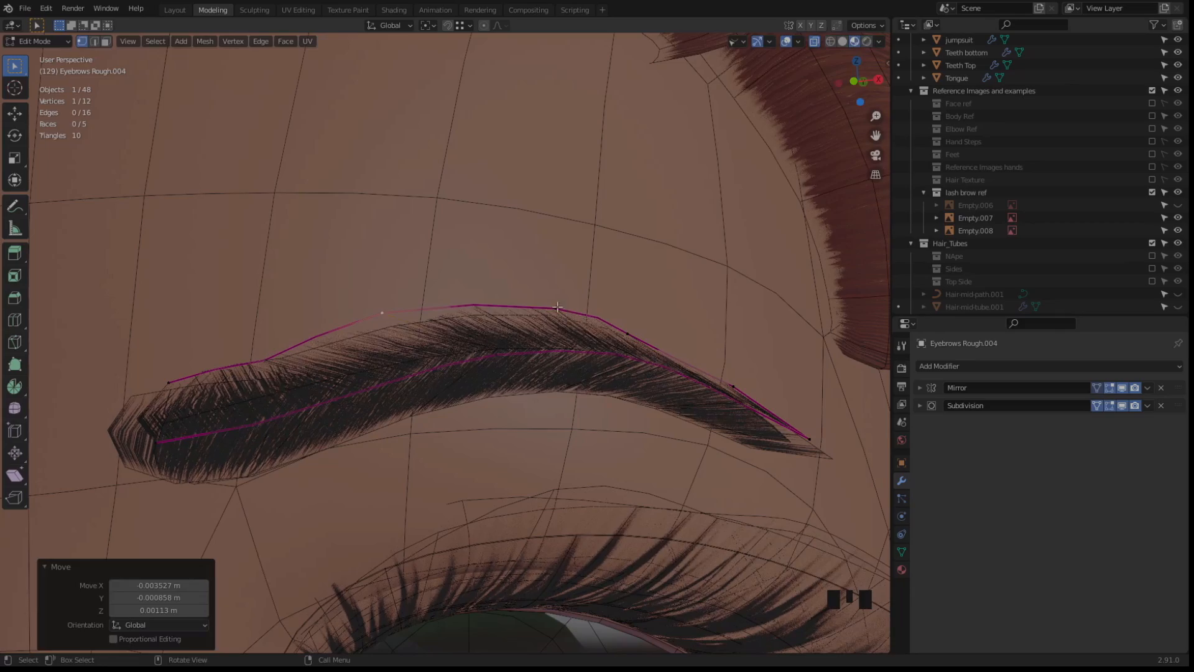
Reposition the upper-edge vertex past the arch and adjust the next vertex toward the brow's tail
middle_drag(461, 339, 522, 345)
click(653, 334)
key(g)
click(661, 328)
middle_drag(662, 329, 552, 368)
key(g)
click(541, 362)
Move the two tail-end vertices inward and upward to pull the layer back from the brow's tip
drag(524, 336, 667, 442)
key(g)
right_click(602, 366)
key(g)
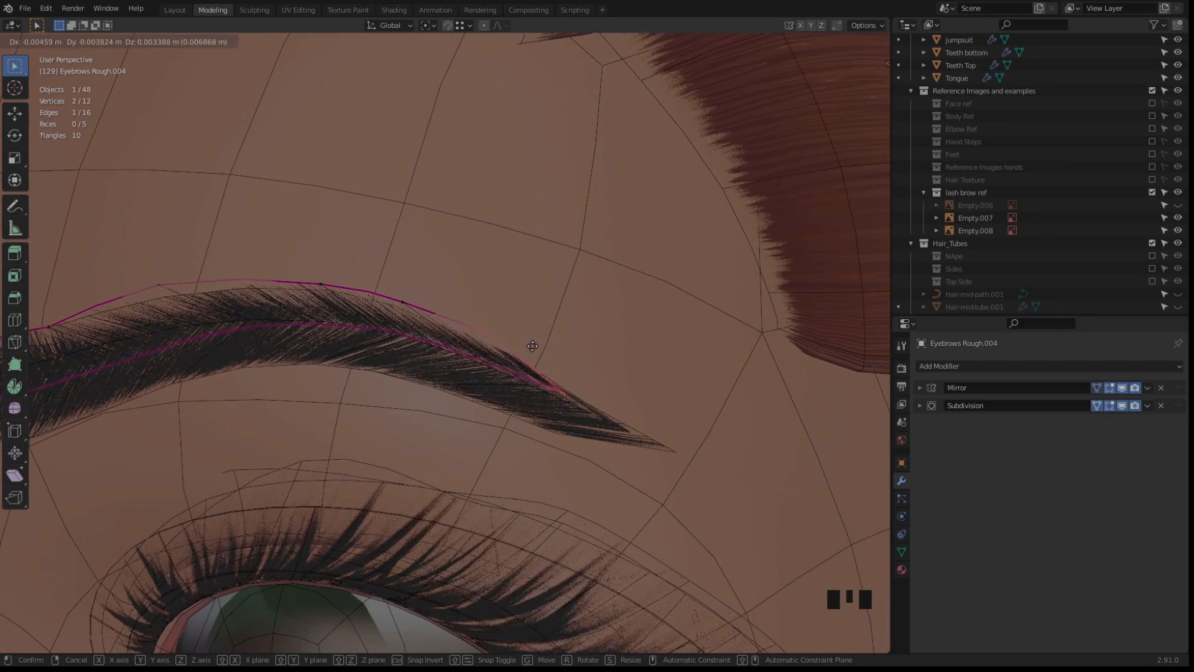
click(533, 347)
Shift the selected single vertex along the global Y axis to bring the layer in front of the forehead surface
middle_drag(533, 347, 312, 326)
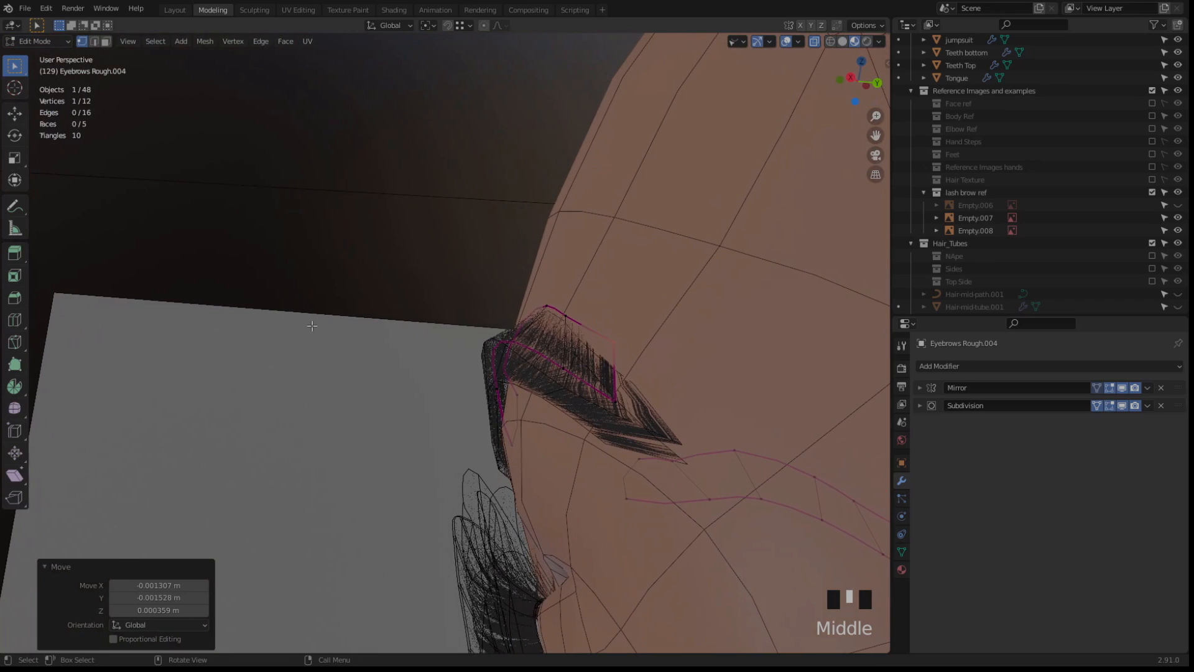
key(alt+s)
right_click(303, 314)
key(g)
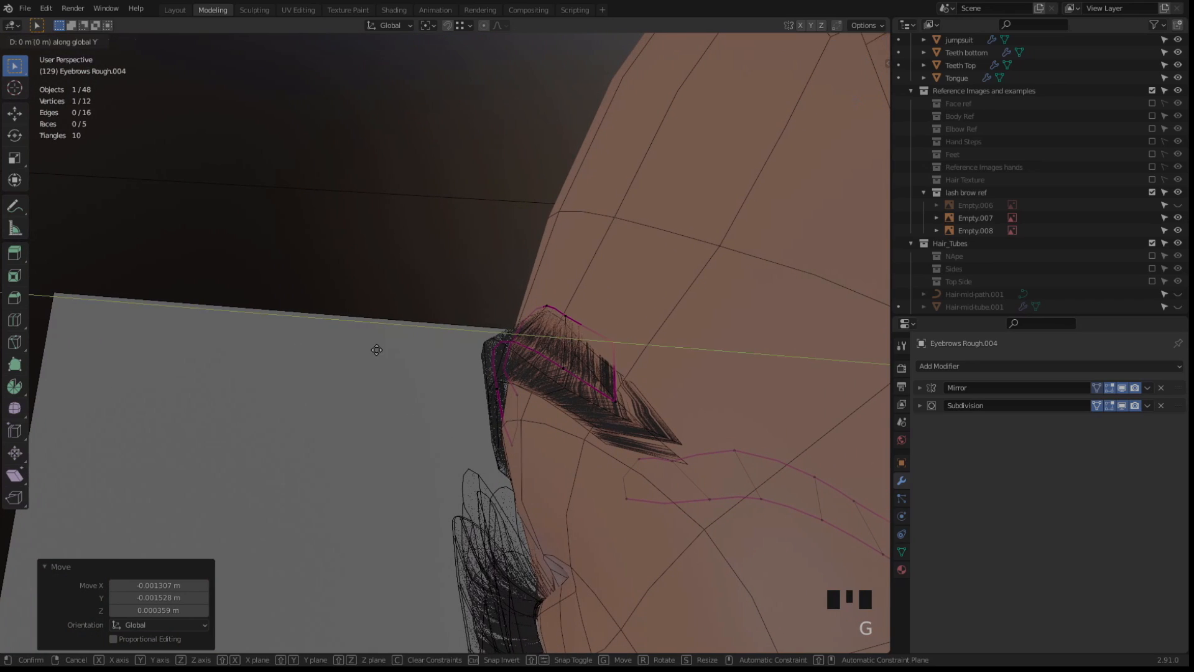
key(y)
click(352, 346)
middle_drag(352, 346, 441, 346)
Check the brow without overlays and slightly reposition the lower-edge vertex near the layer's tail
key(shift+alt+z)
scroll(429, 347, down, 2)
scroll(441, 344, up, 2)
key(shift+alt+z)
click(463, 377)
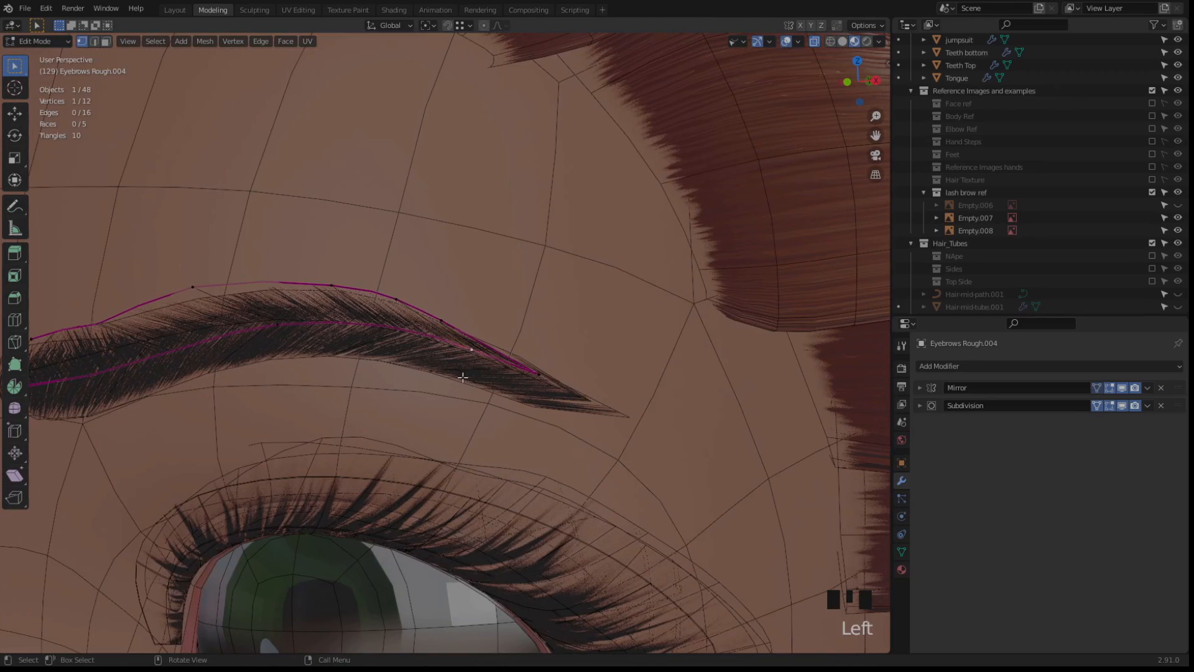
key(g)
click(545, 379)
scroll(373, 342, down, 2)
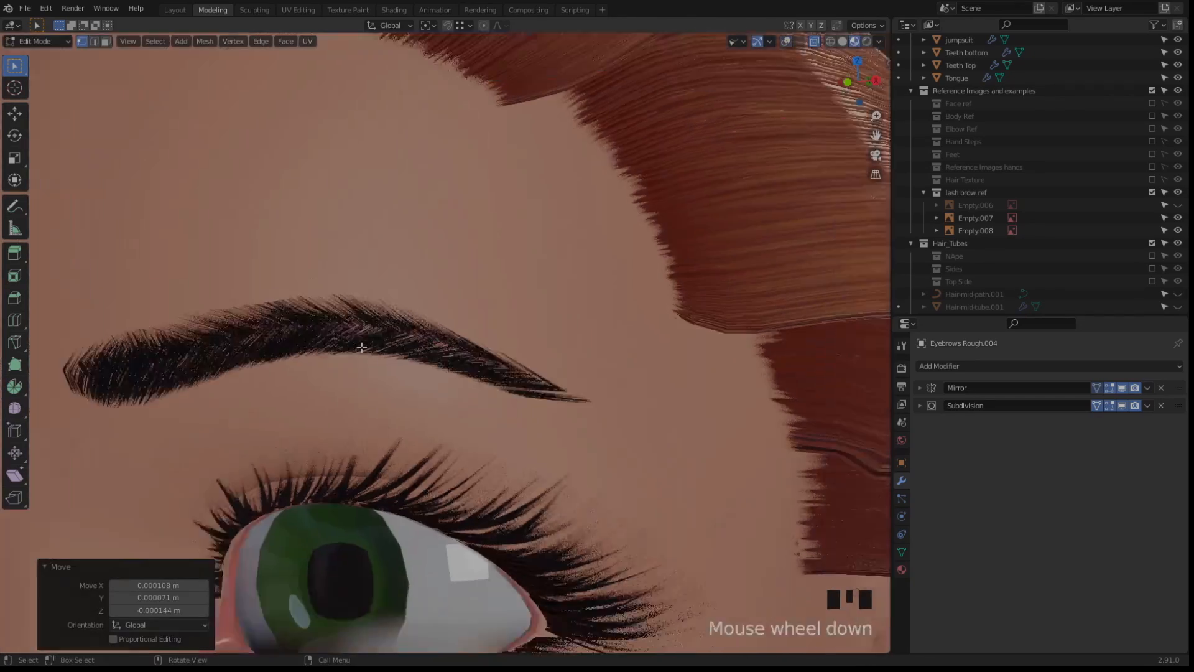
middle_drag(374, 342, 311, 352)
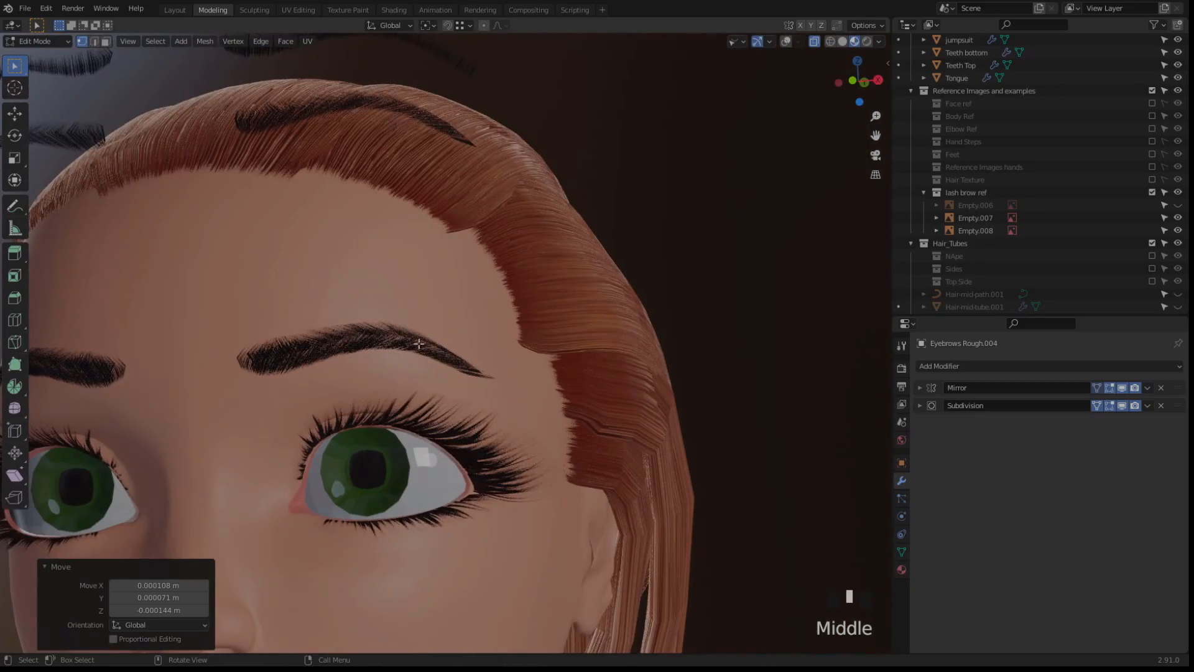
Leave Edit Mode and check the layered brows on the face in rendered shading before returning to Material Preview
key(Tab)
click(866, 43)
scroll(613, 301, down, 2)
middle_drag(613, 301, 670, 285)
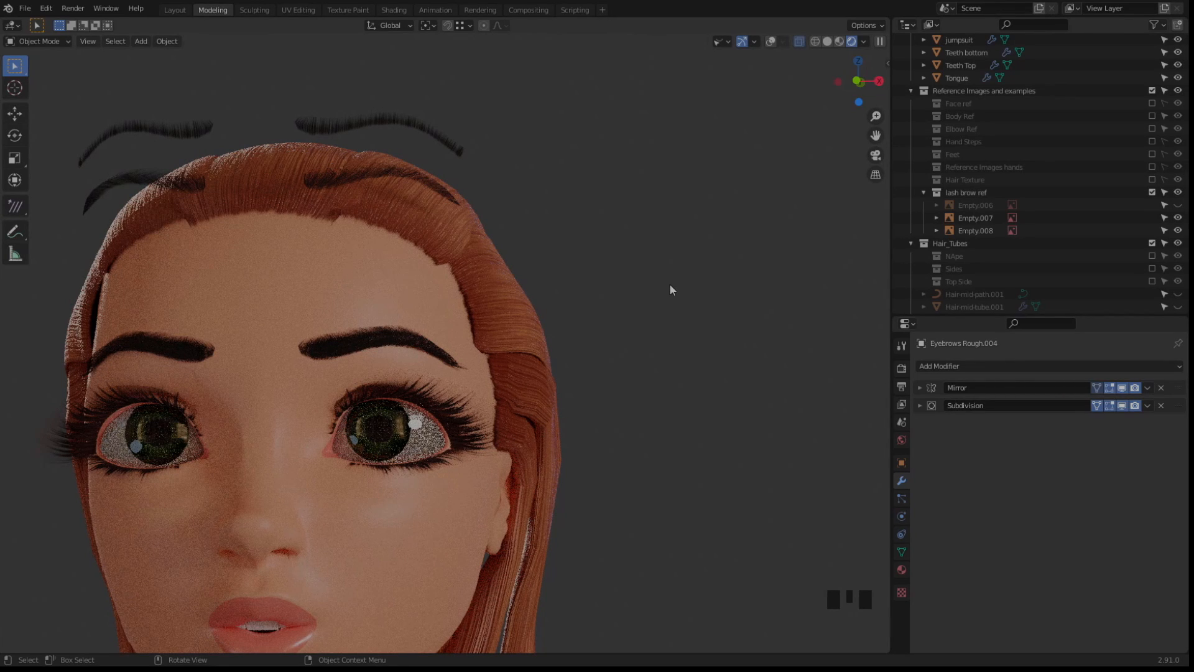
click(840, 41)
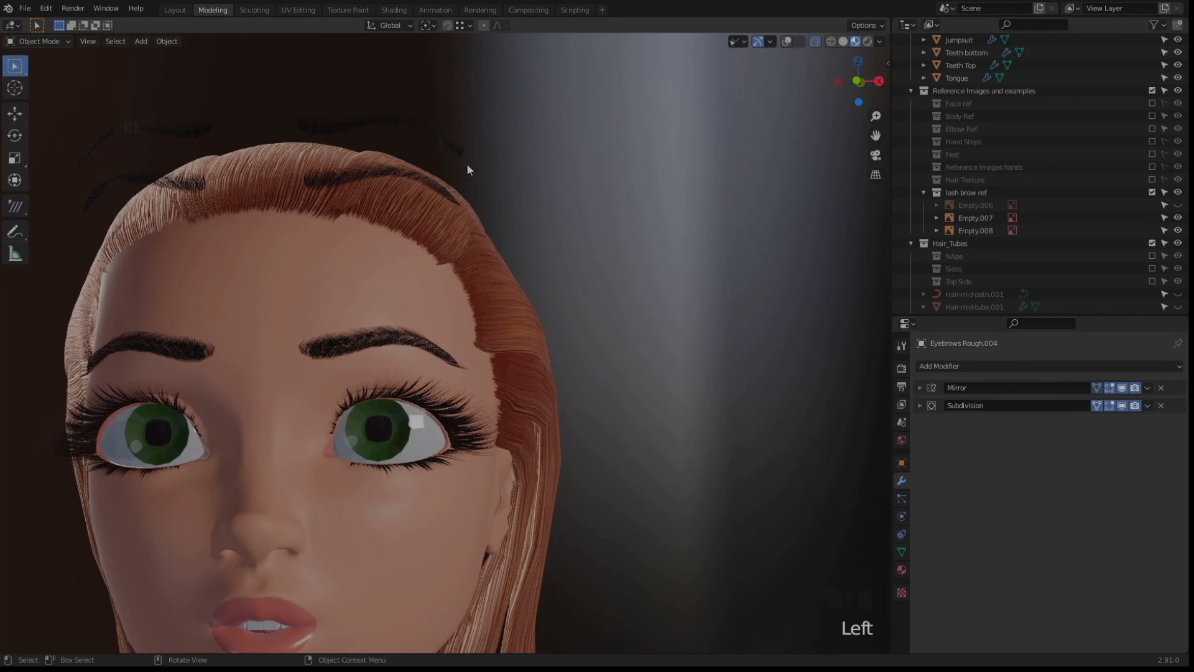
Lower the spare brow layer Eyebrows Rough.003 from the hairline onto the face brow, about 0.062 m along Z
click(417, 177)
key(shift+alt+z)
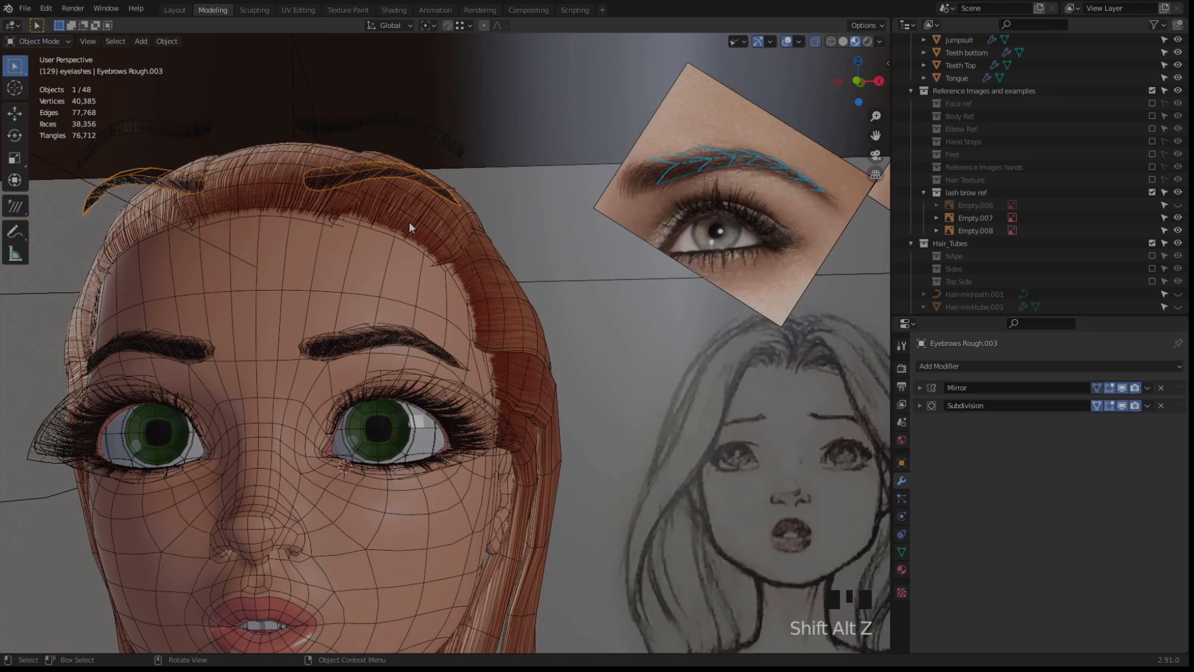
key(g)
key(z)
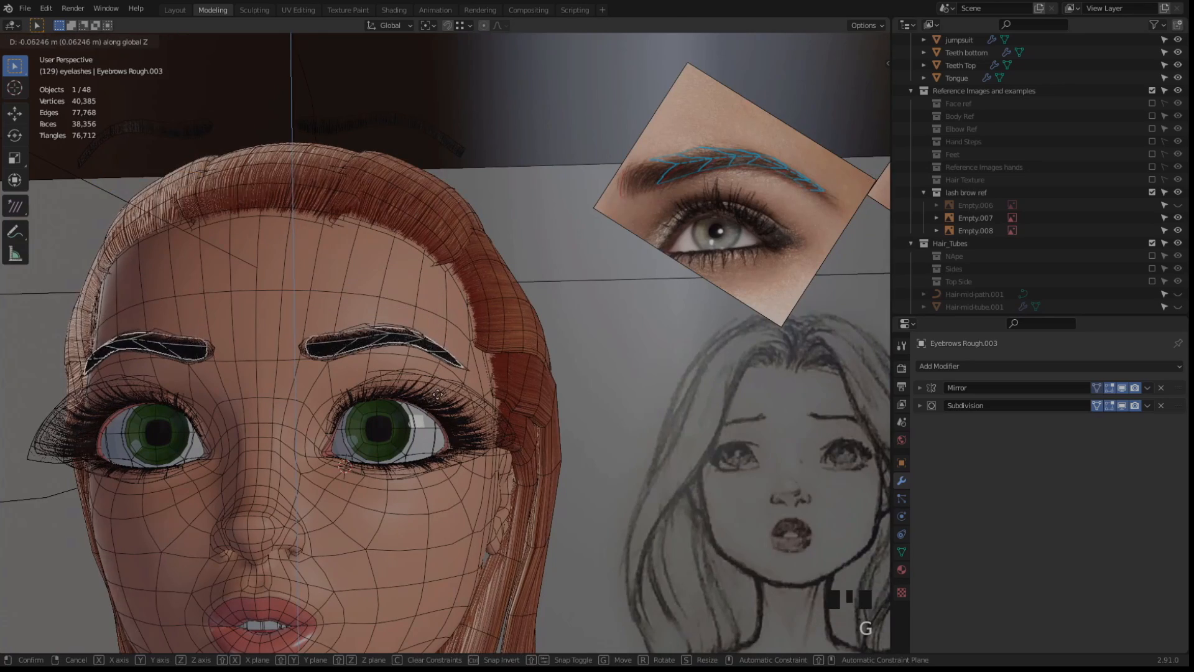
click(413, 364)
key(shift+alt+z)
key(shift+alt+z)
Edit Eyebrows Rough.003, raising its front and middle lower-edge vertices and pulling its tail tip inward inside the brow
key(KP_Decimal)
key(Tab)
middle_drag(592, 337, 423, 321)
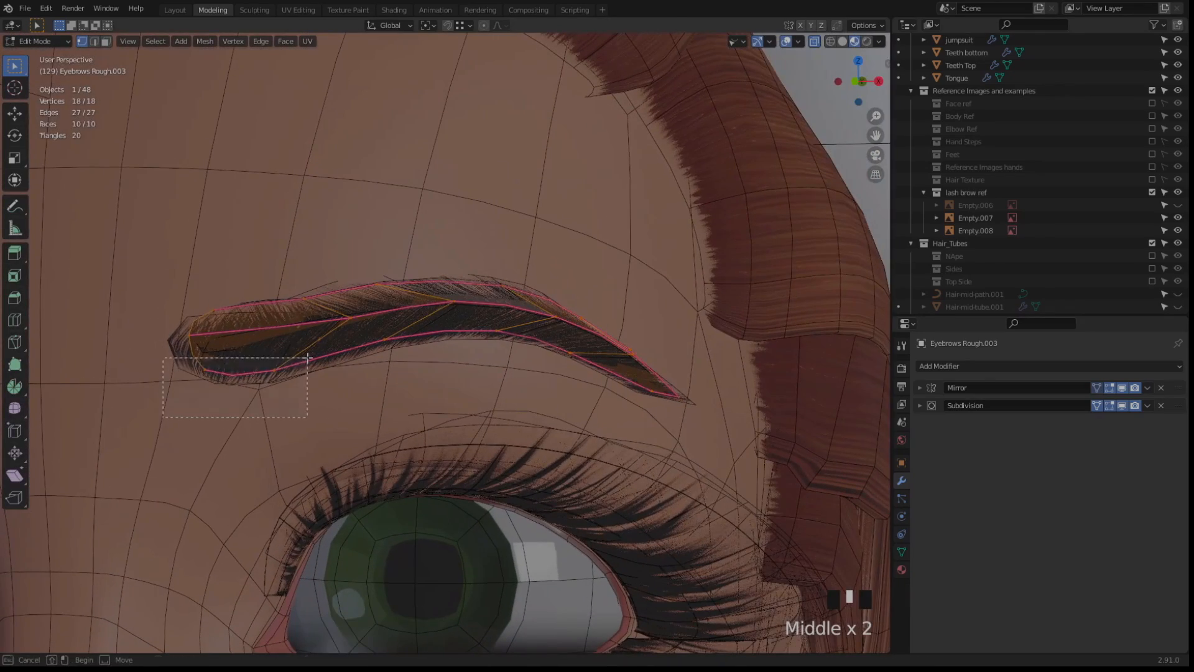
key(g)
click(411, 319)
click(498, 331)
key(g)
click(504, 322)
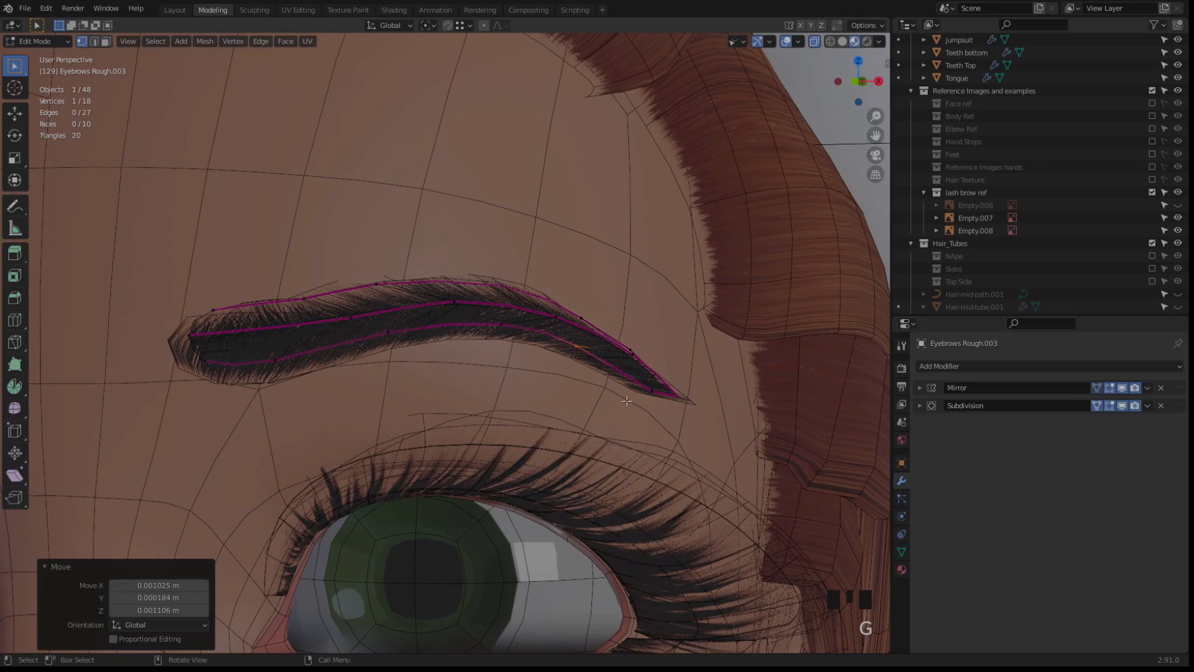
drag(632, 401, 676, 381)
key(g)
click(650, 368)
Lower the layer's front upper face about 0.001 m and bring down the upper and centre vertices behind it
drag(166, 298, 334, 344)
key(g)
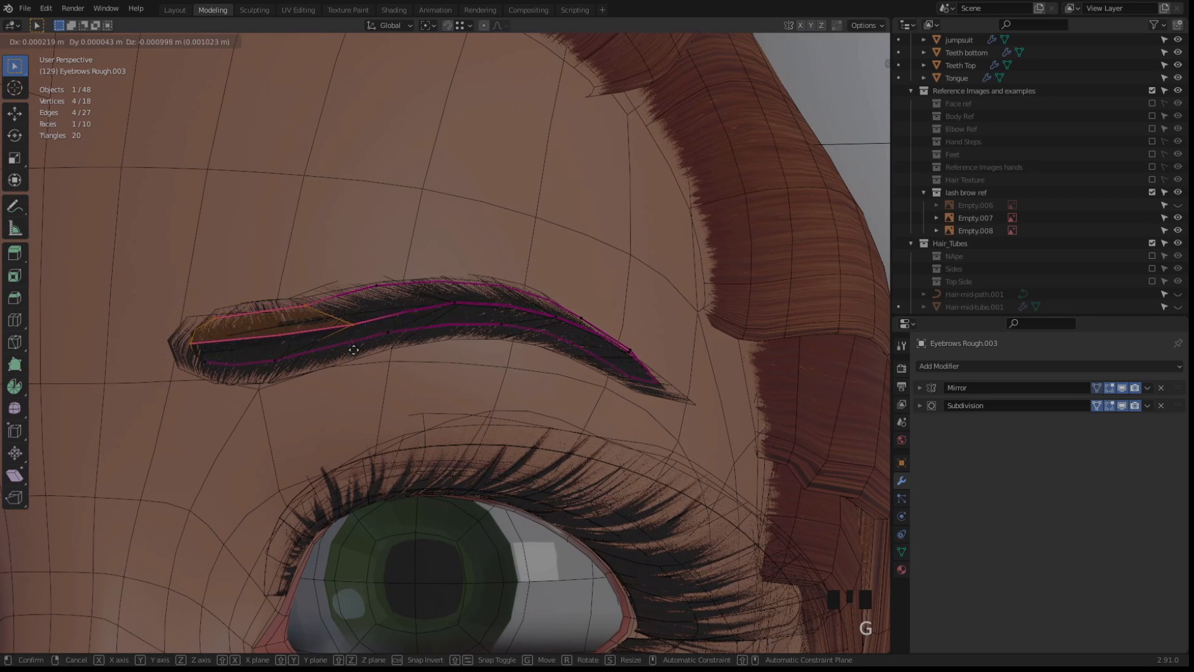
click(365, 281)
key(g)
click(455, 308)
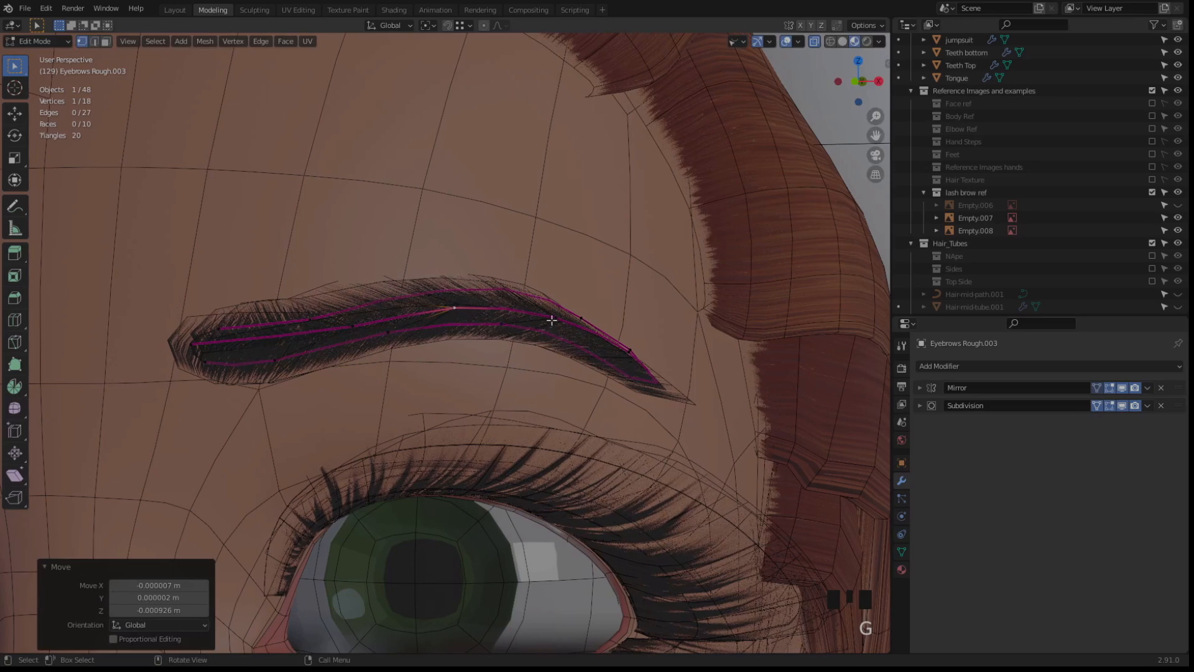
click(553, 319)
Tuck the upper-edge vertices between the arch and the tail inward beneath the brow's outline
click(630, 353)
key(g)
click(612, 361)
click(505, 290)
key(g)
click(482, 298)
click(574, 317)
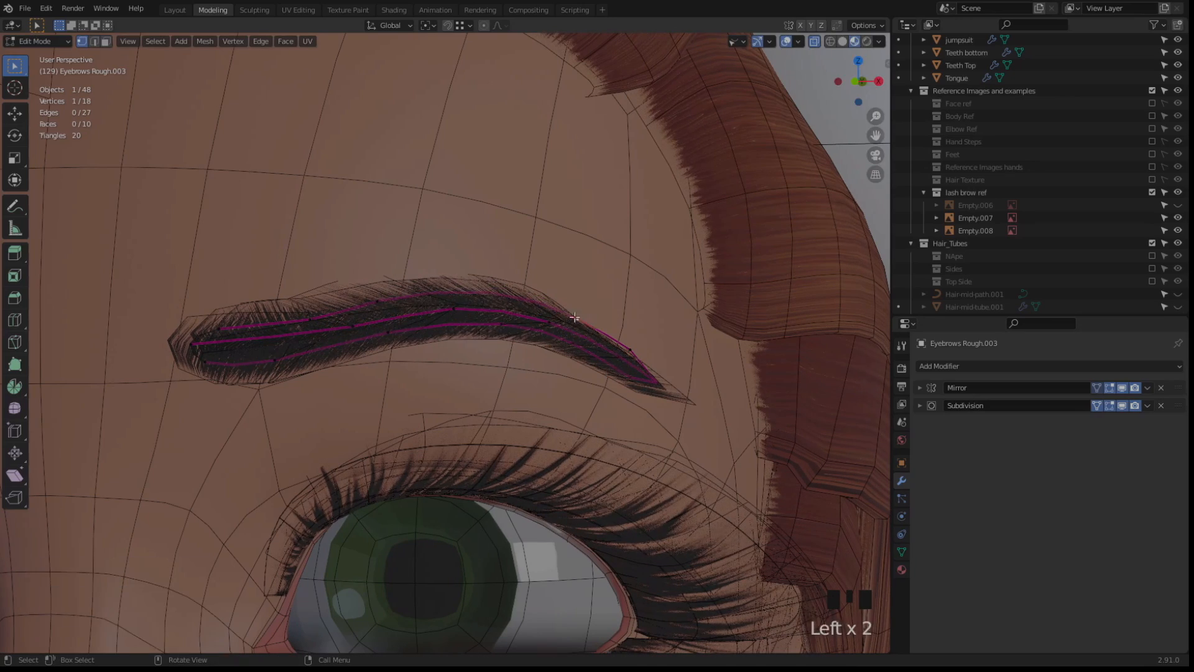
key(g)
click(561, 316)
Pull the layer's tail vertices back toward the arch so the layer ends short of the brow's tip
click(631, 351)
key(g)
click(592, 340)
click(657, 382)
key(g)
click(641, 374)
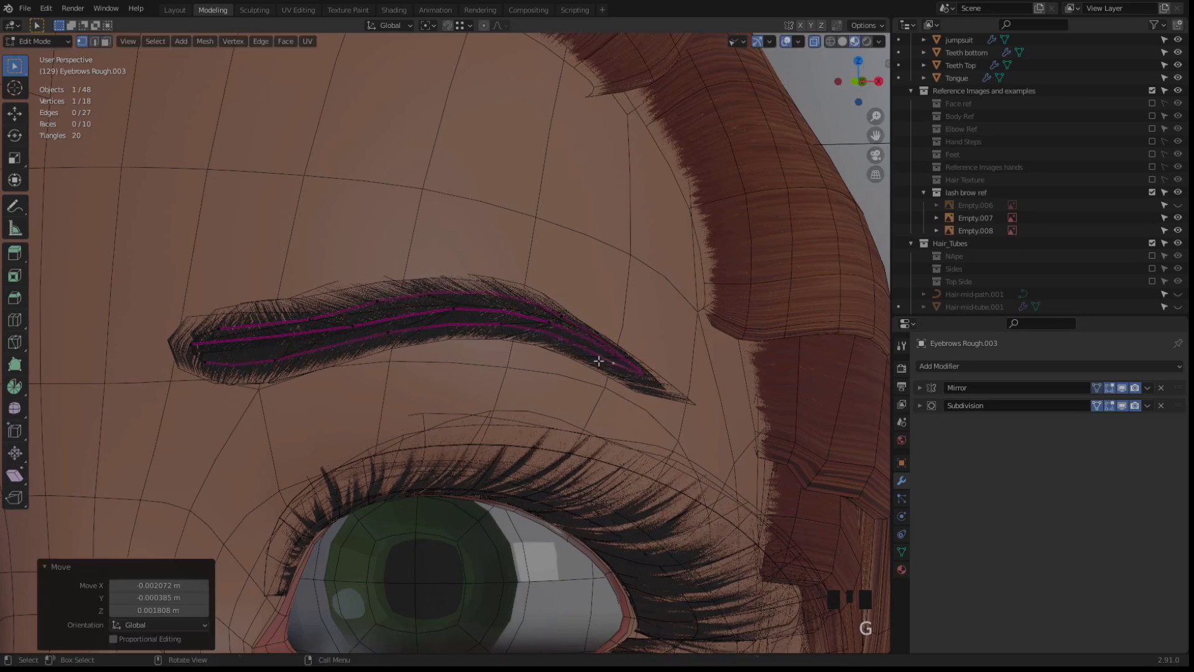
drag(674, 398, 564, 320)
key(g)
click(537, 324)
Move the tail-half vertices about 0.003 m forward along Y and bring the tail-end vertices forward as well
middle_drag(498, 328, 489, 498)
key(g)
key(y)
click(307, 335)
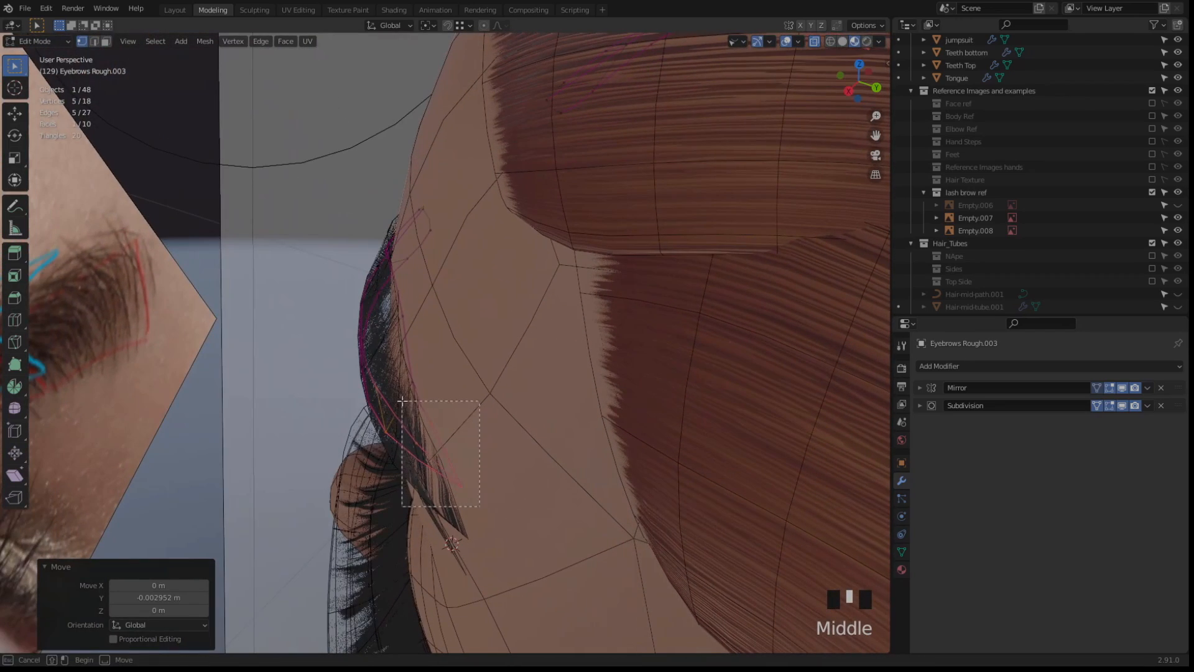
drag(401, 401, 402, 401)
key(g)
key(y)
click(348, 403)
Adjust individual tail-tip vertices along Y, moving the last one about 0.0017 m forward to sit between the other layers
middle_drag(348, 403, 389, 291)
click(478, 476)
scroll(435, 373, down, 4)
key(g)
key(y)
click(454, 360)
key(g)
key(y)
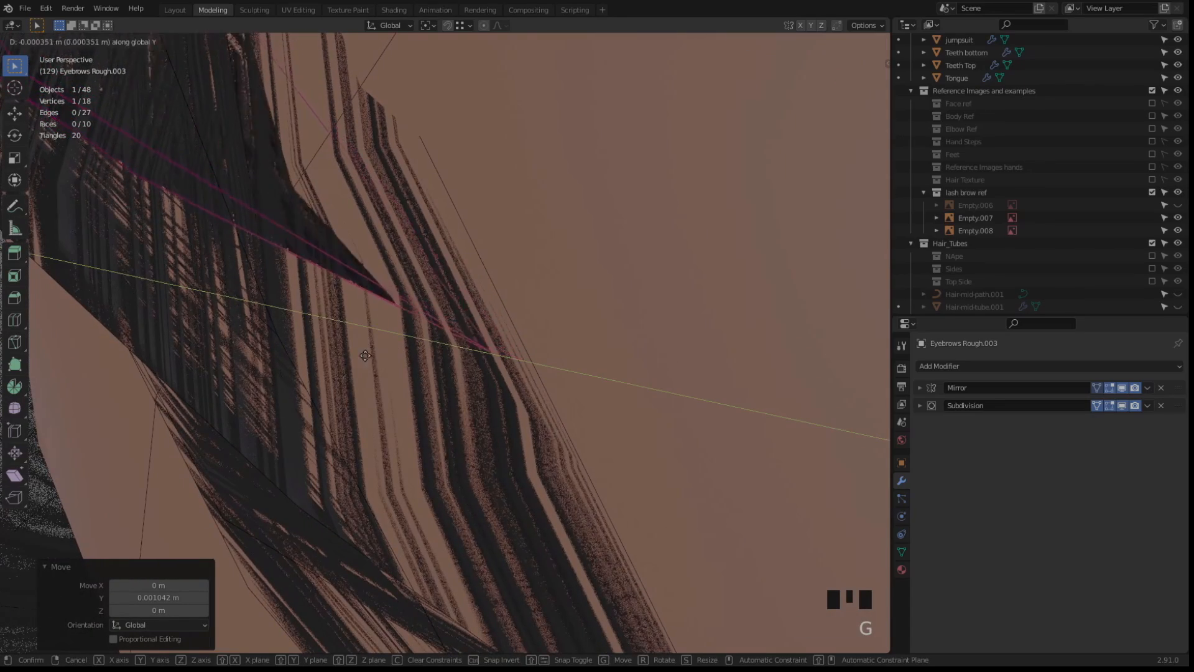
click(268, 382)
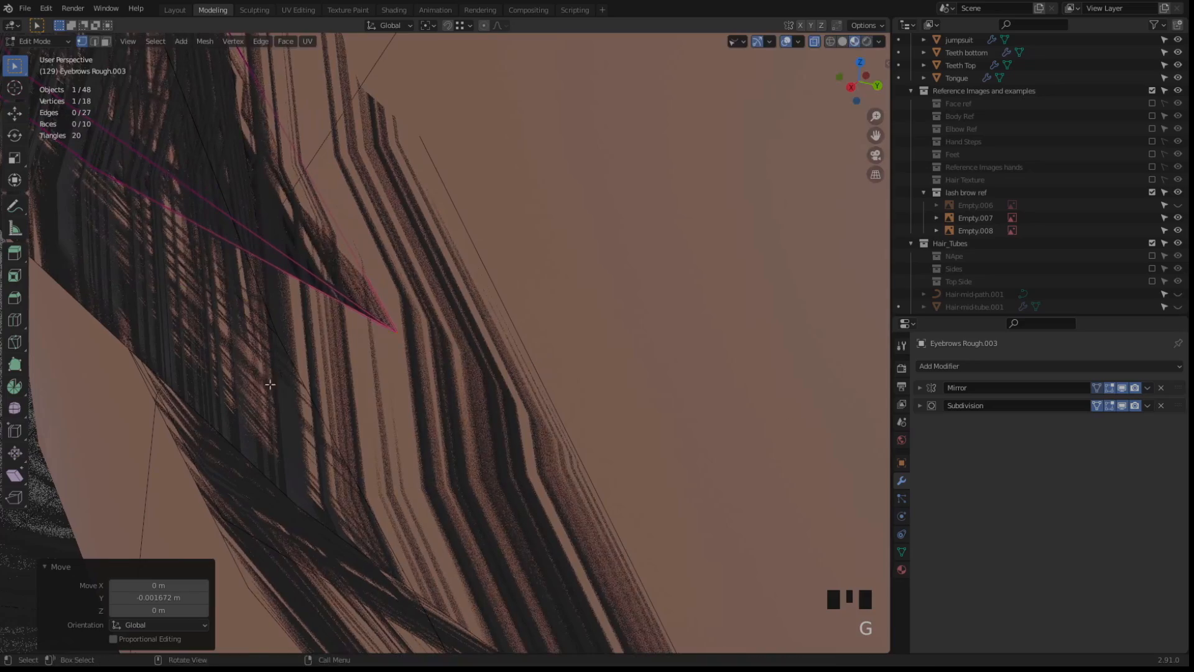
Move the neighbouring tail vertices along Y to align their depth with the layer's tip
middle_drag(267, 383, 373, 323)
key(g)
key(y)
click(302, 226)
key(g)
key(y)
click(256, 250)
Lower the upper-edge vertex at the arch slightly and inspect the brow with overlays hidden
scroll(248, 254, down, 3)
scroll(267, 288, down, 3)
key(g)
click(372, 285)
key(shift+alt+z)
key(shift+alt+z)
scroll(373, 323, up, 2)
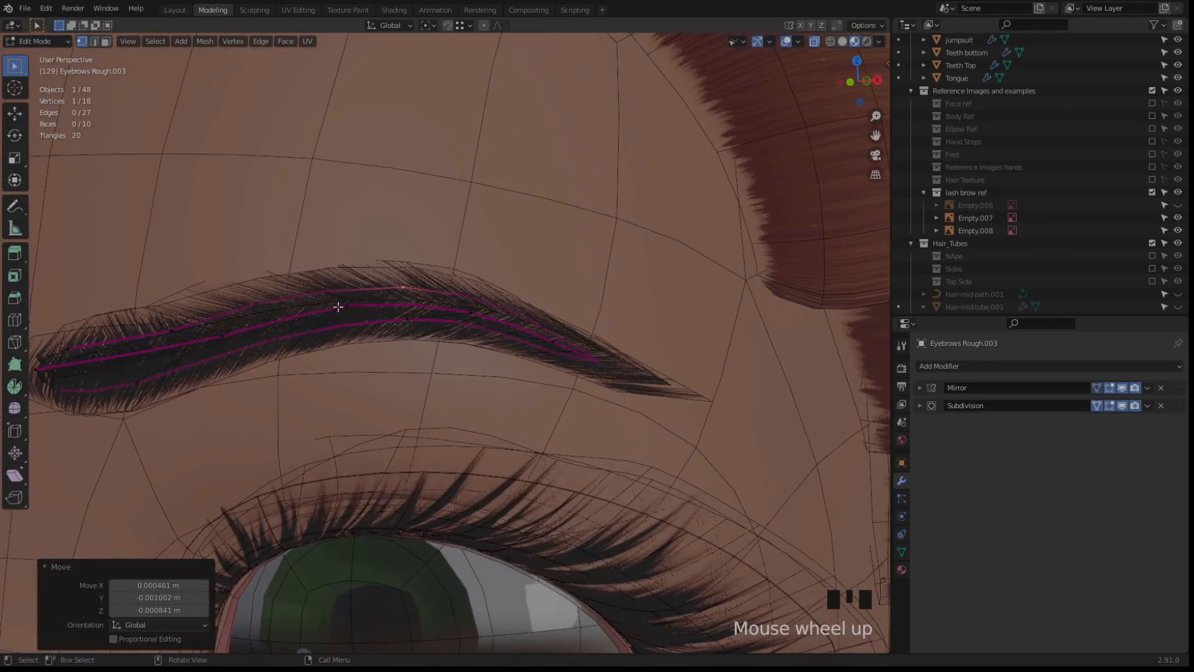
Reposition the upper-edge arch vertex and shift the centre-line vertex near the tail slightly inward and upward
key(g)
click(353, 265)
key(g)
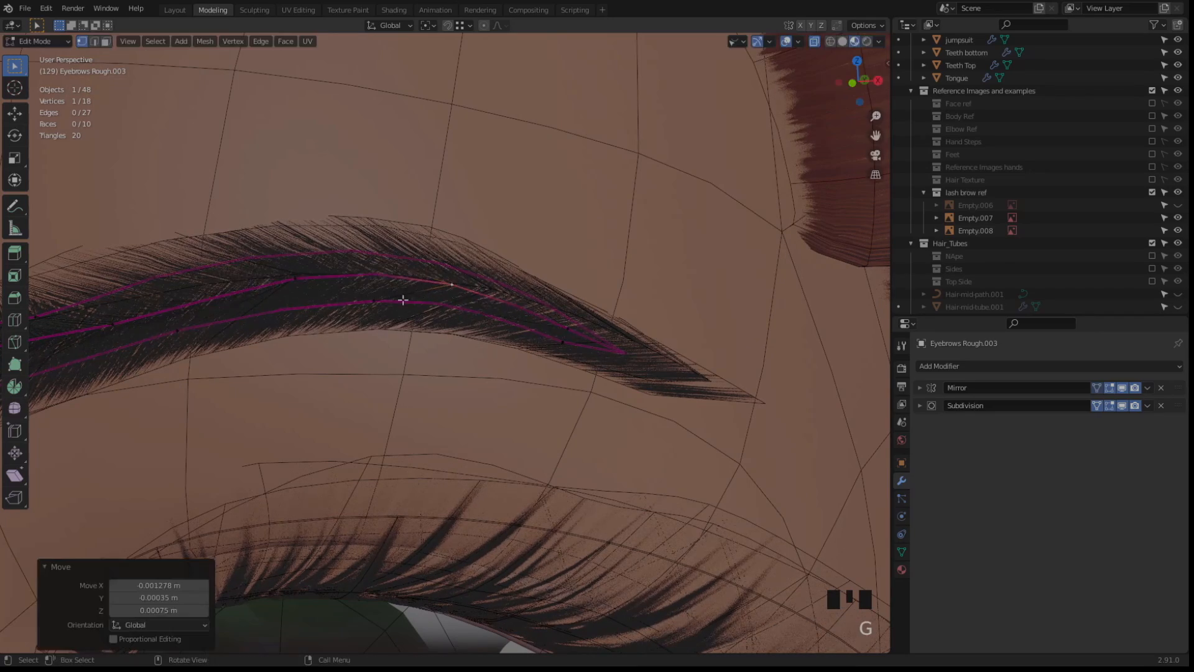
click(339, 280)
scroll(339, 280, down, 2)
shift+middle_drag(209, 299, 336, 286)
Adjust the two upper-edge vertices near the front and move the three front-end vertices inward from the brow's start
click(397, 267)
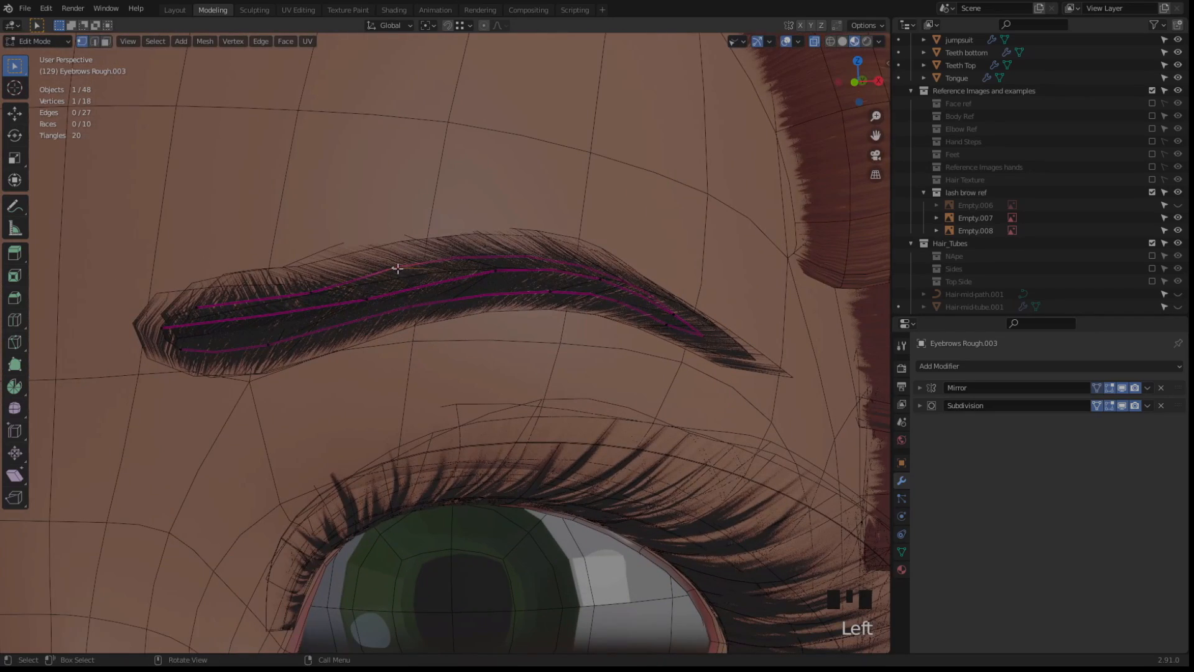
key(g)
click(391, 266)
click(309, 290)
key(g)
click(299, 285)
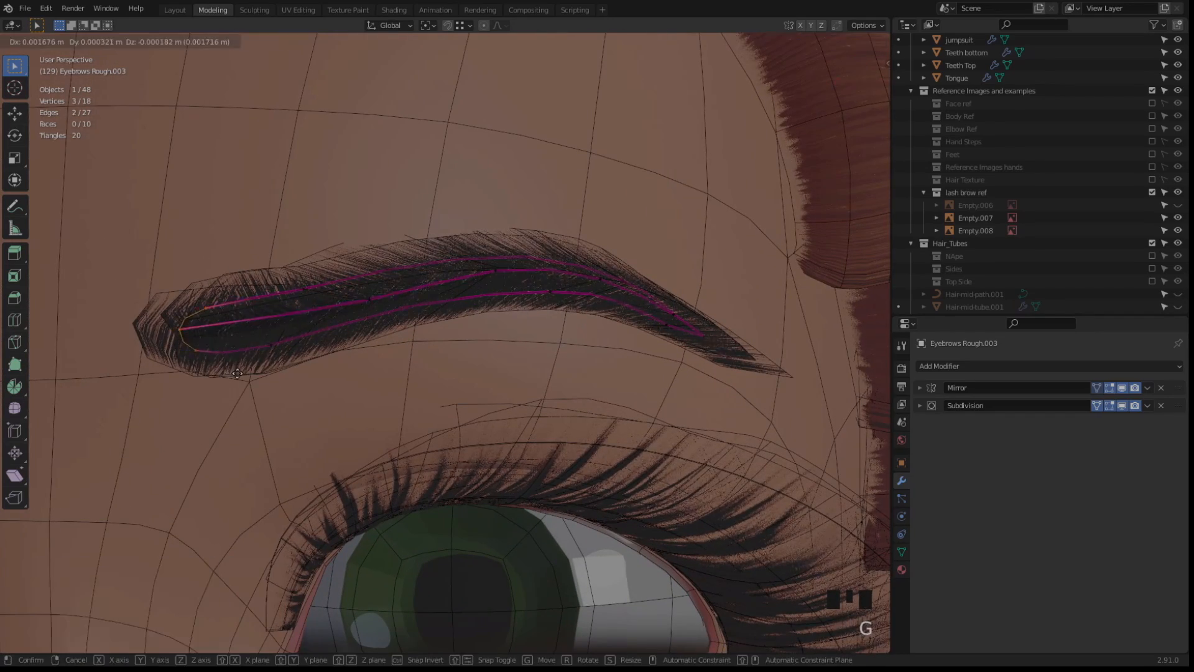
click(214, 334)
Inspect the brow without overlays and fine-tune the positions of the vertices at the layer's tail
key(shift+alt+z)
scroll(230, 363, down, 3)
key(shift+alt+z)
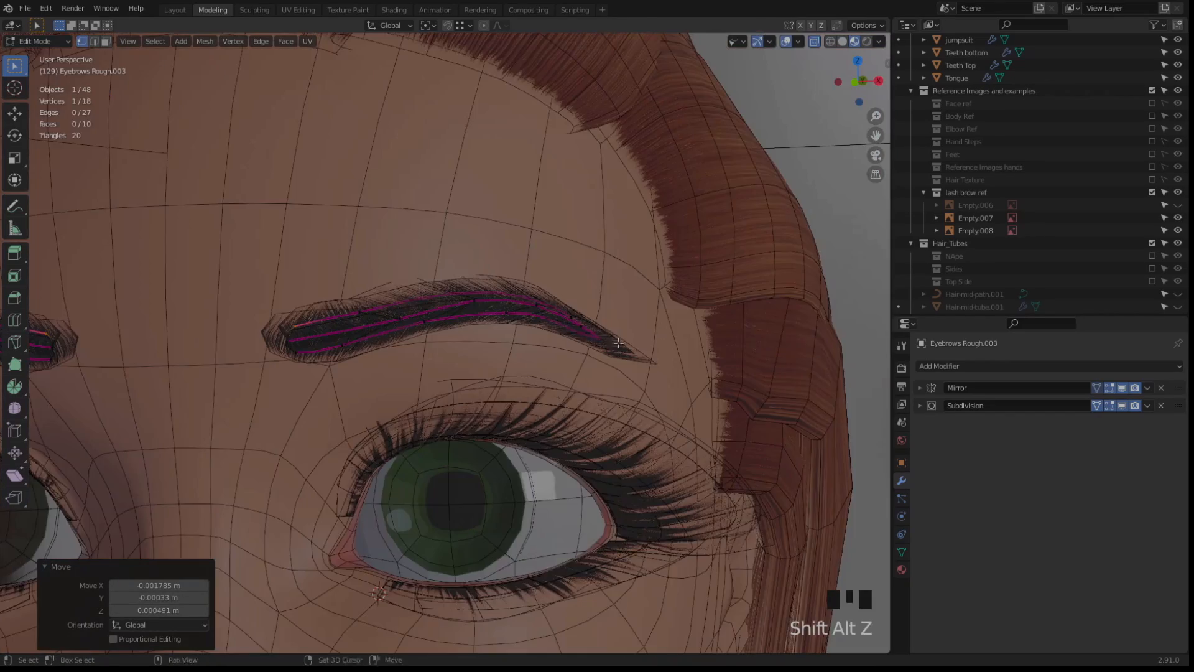
scroll(610, 333, up, 10)
key(g)
click(456, 329)
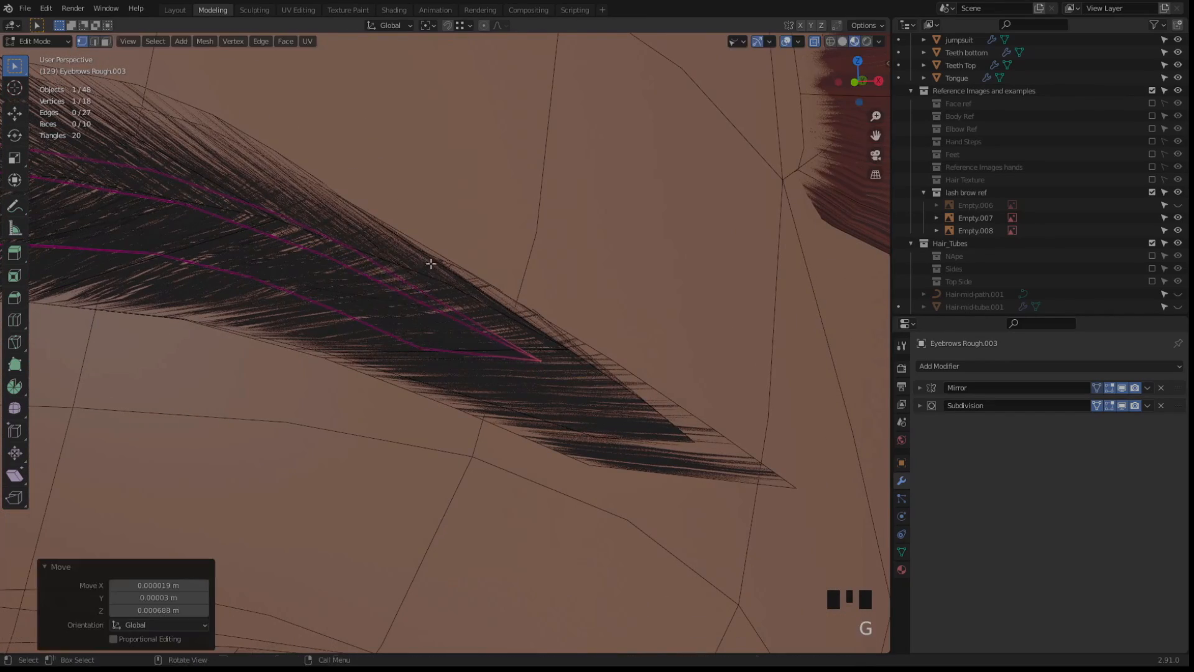
key(g)
click(418, 316)
Review the filled-in brows on the whole face without overlays in rendered shading
key(shift+alt+z)
scroll(418, 316, down, 2)
scroll(418, 316, down, 5)
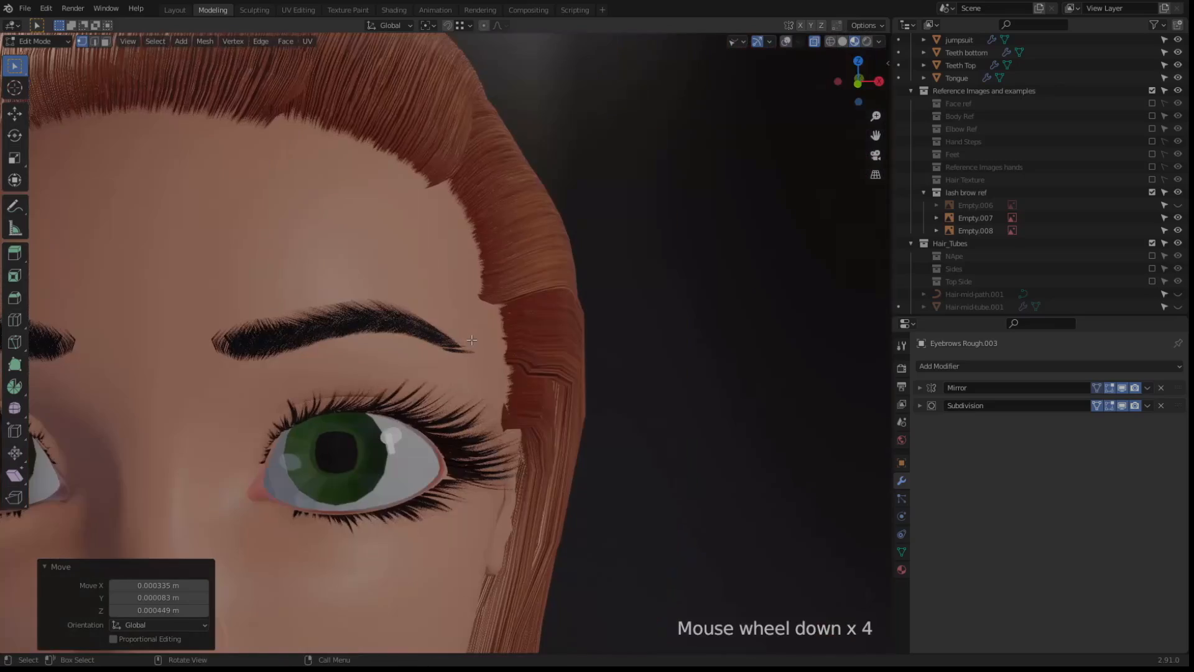
click(867, 41)
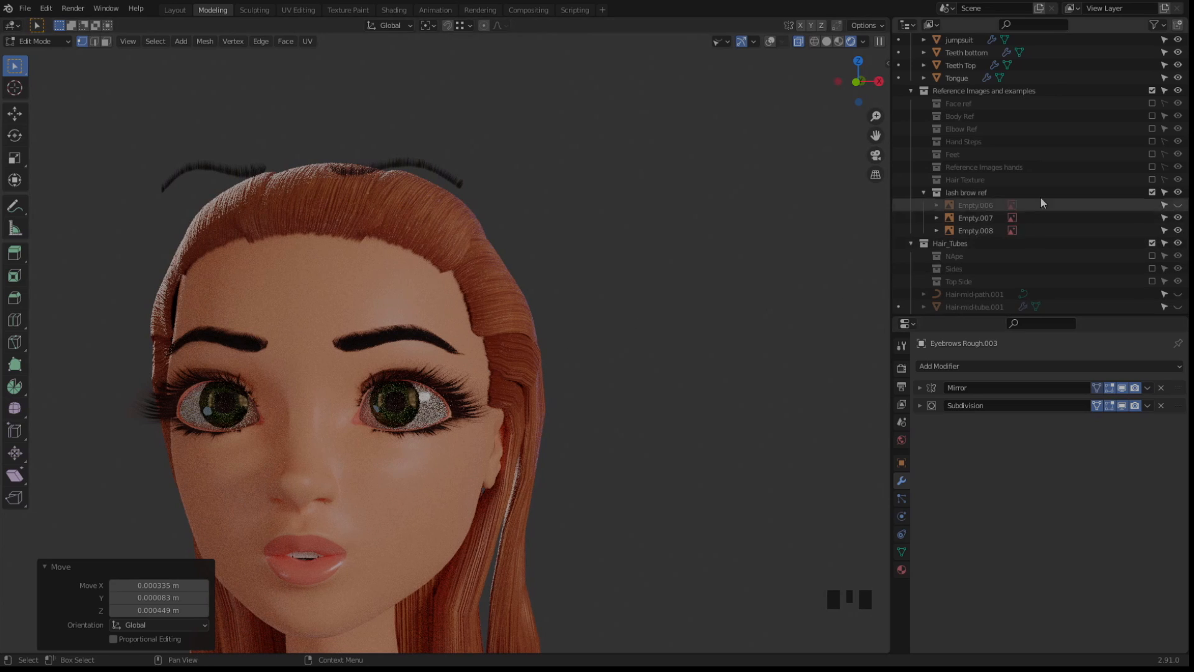
Show the Outer Hair collection and leave Edit Mode to display the brows with the full hairstyle
scroll(1095, 238, down, 12)
click(1179, 180)
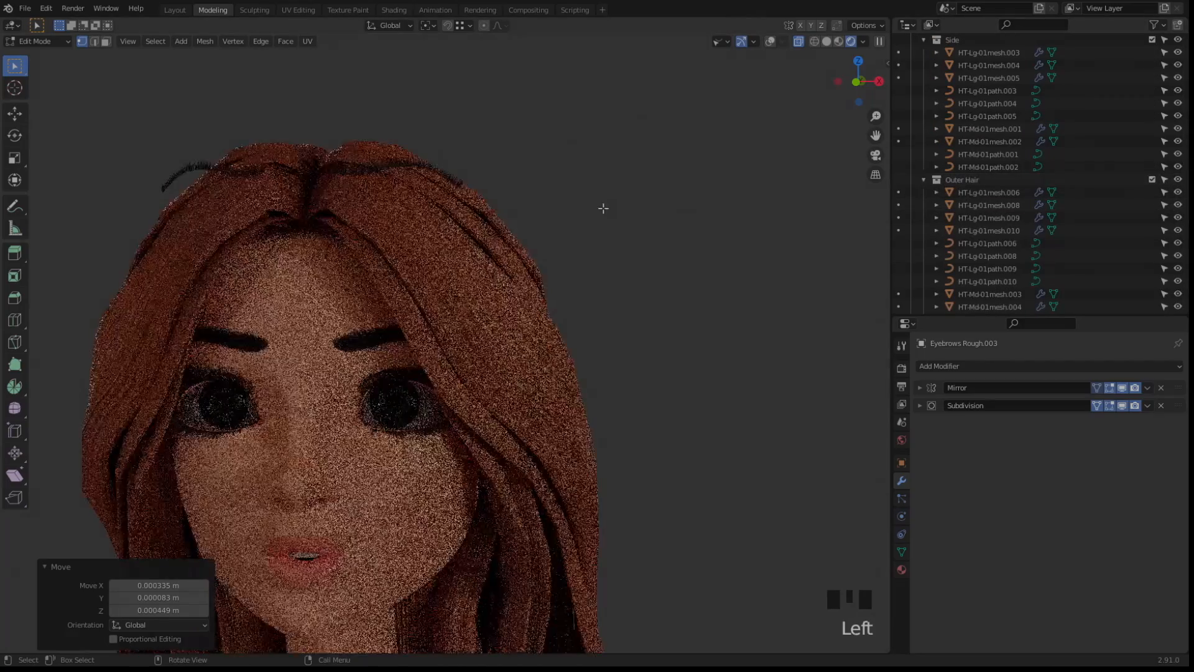
key(Tab)
shift+middle_drag(612, 209, 594, 185)
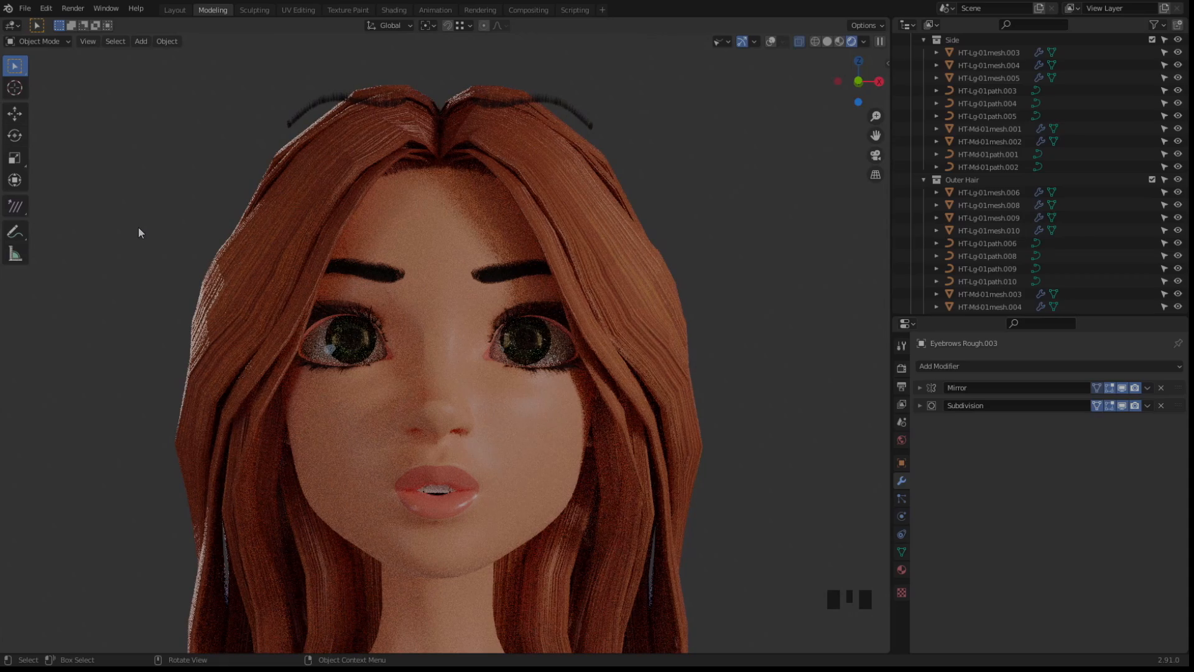
Bring back the viewport overlays over the rendered head and remove the mesh wireframes
key(shift+alt+z)
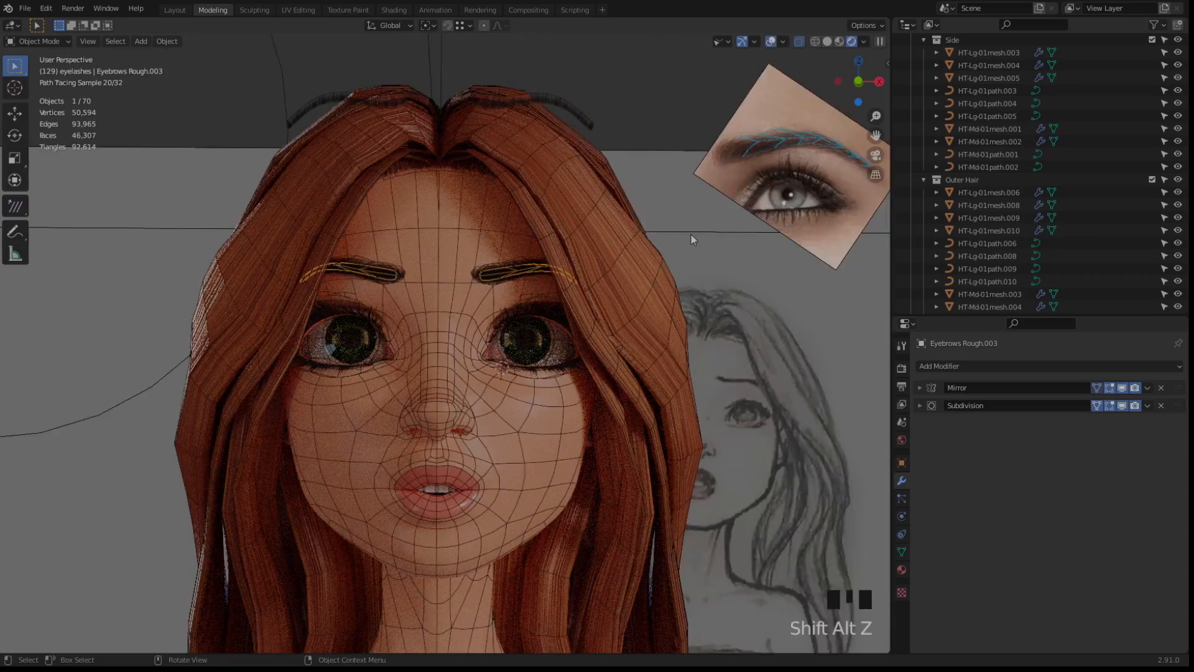
middle_drag(692, 234, 684, 251)
key(shift+z)
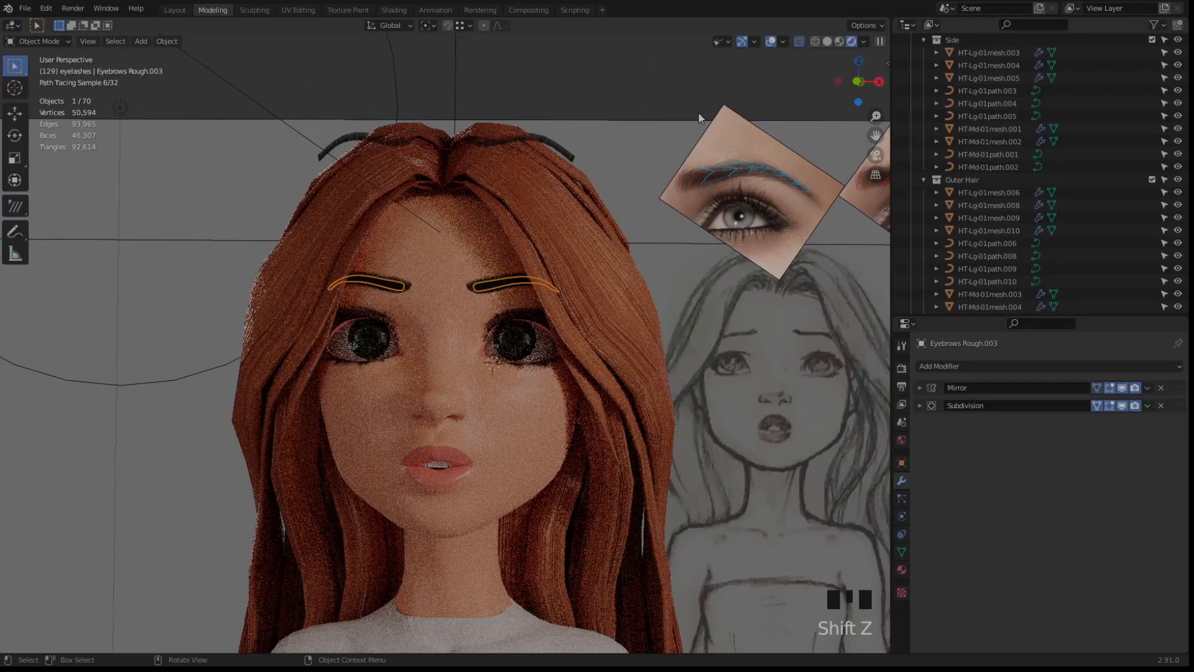
Hide the Outer Hair collection and inspect the brows up close with and without viewport overlays
click(707, 103)
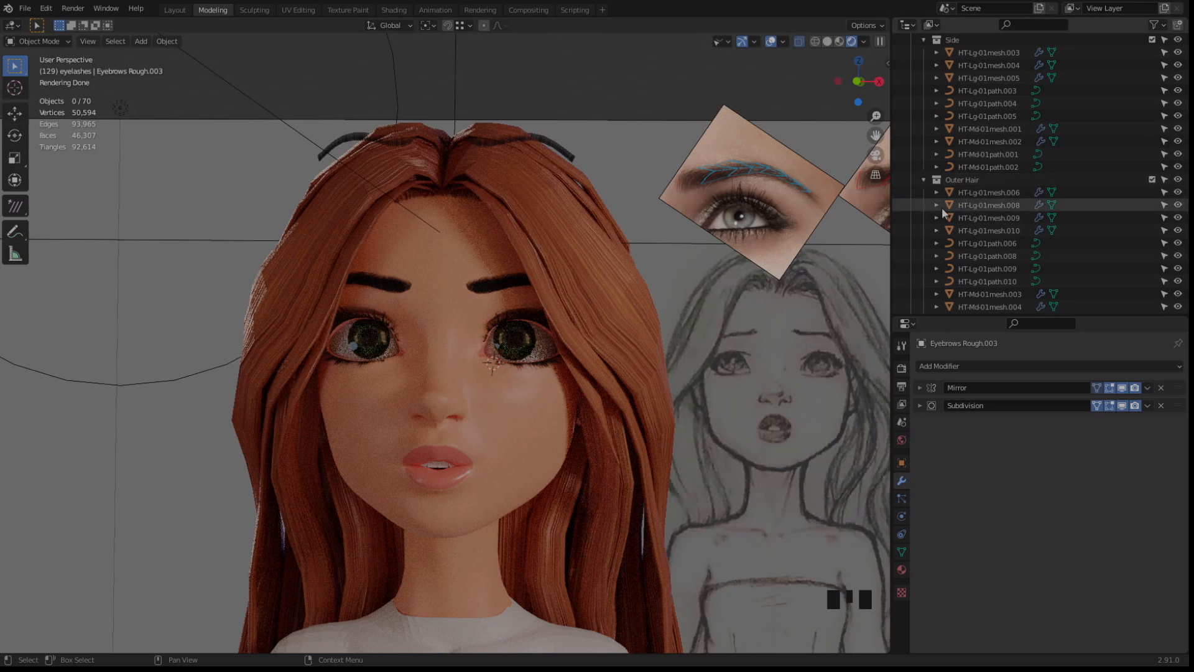
click(1179, 179)
scroll(471, 305, up, 3)
shift+middle_drag(471, 305, 423, 353)
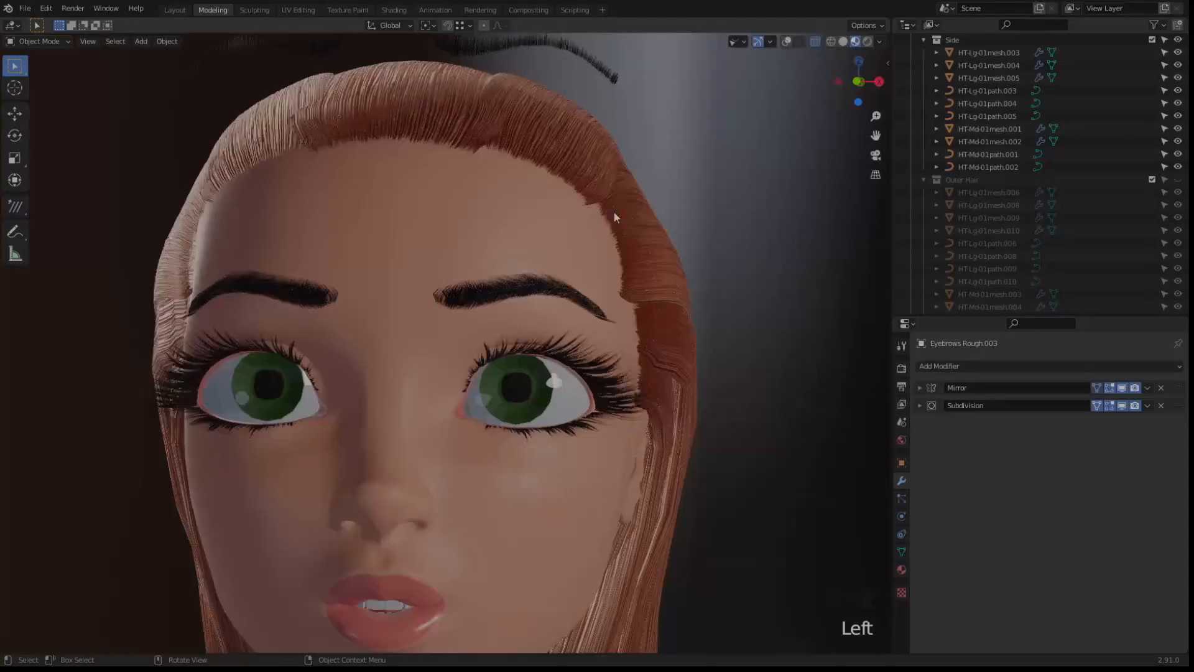
click(535, 234)
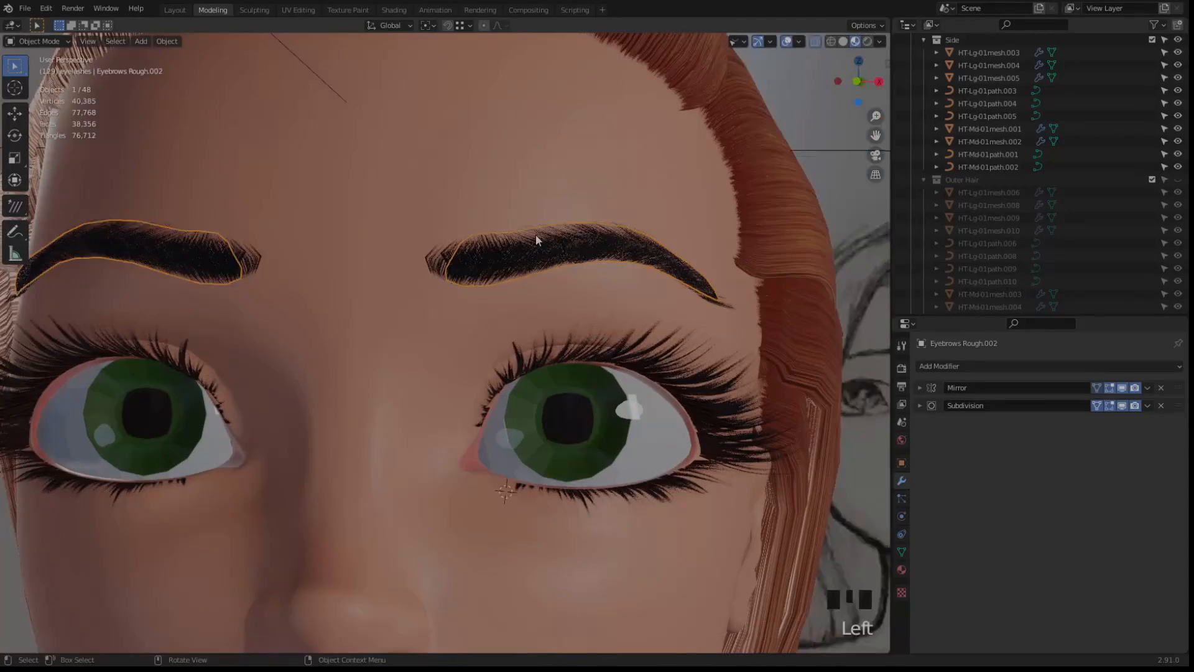
key(shift+alt+z)
key(shift+alt+z)
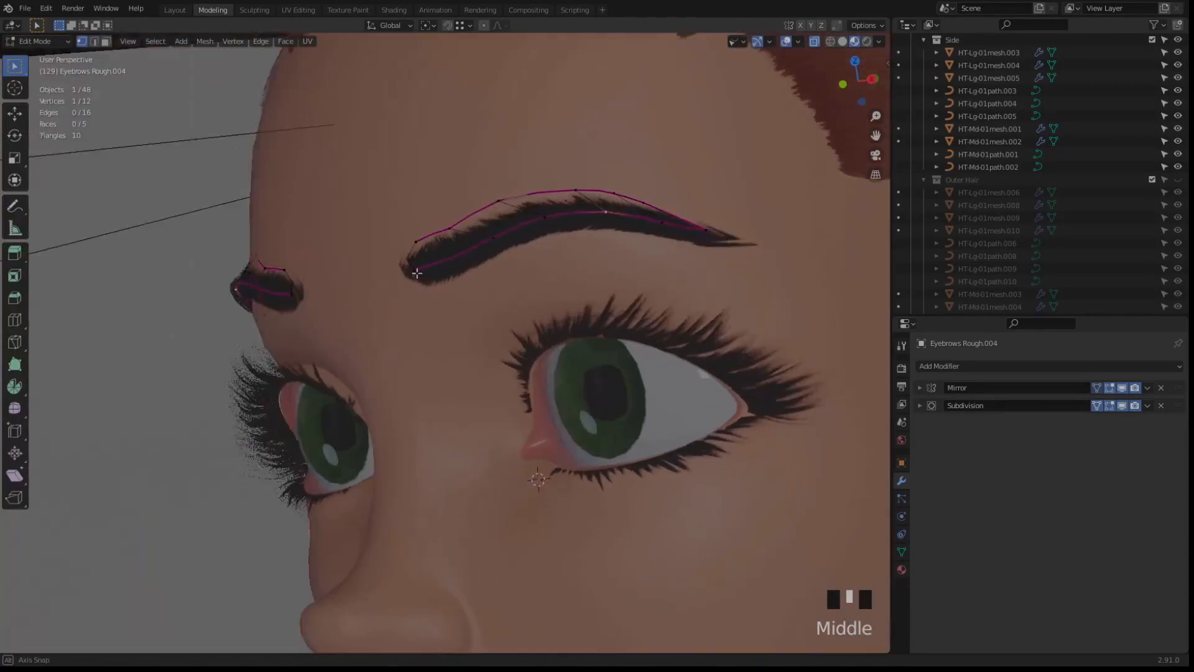
Reposition individual vertices at the inner part of the upper brow layer so the strip follows the brow
middle_drag(324, 298, 400, 300)
scroll(365, 295, up, 2)
click(400, 300)
key(g)
click(388, 308)
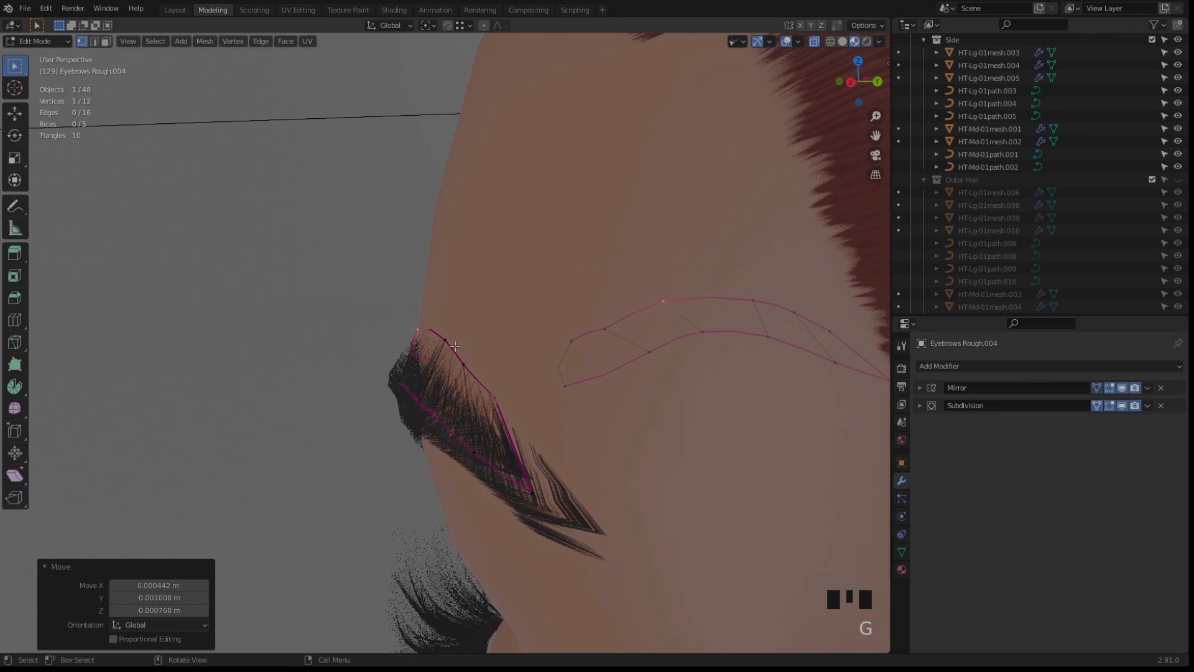
click(449, 337)
middle_drag(439, 353, 447, 283)
key(g)
click(386, 351)
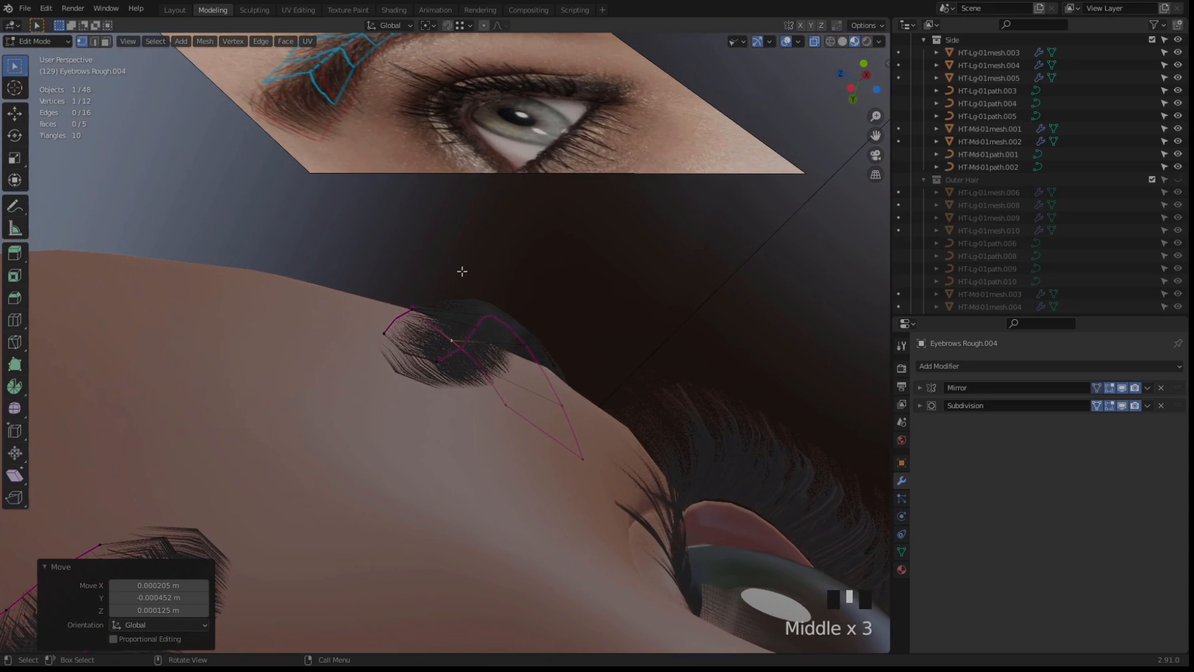
Switch the viewport to opaque solid shading and inspect the overlapping brow strips without overlays
click(843, 41)
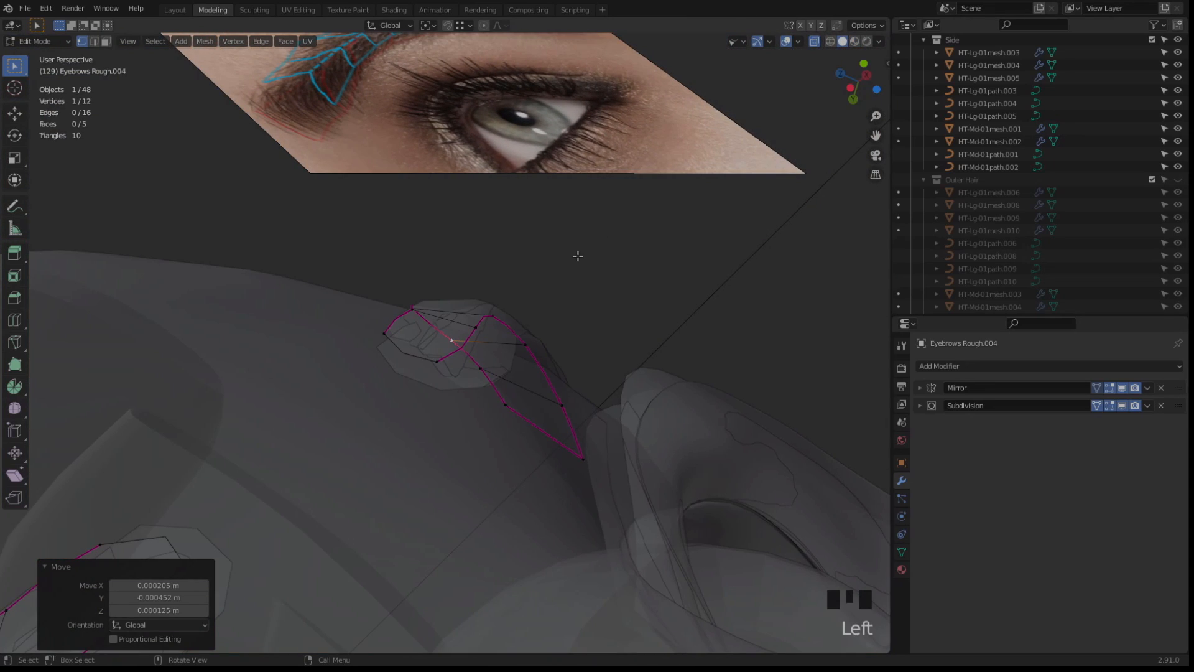
key(shift+z)
key(shift+alt+z)
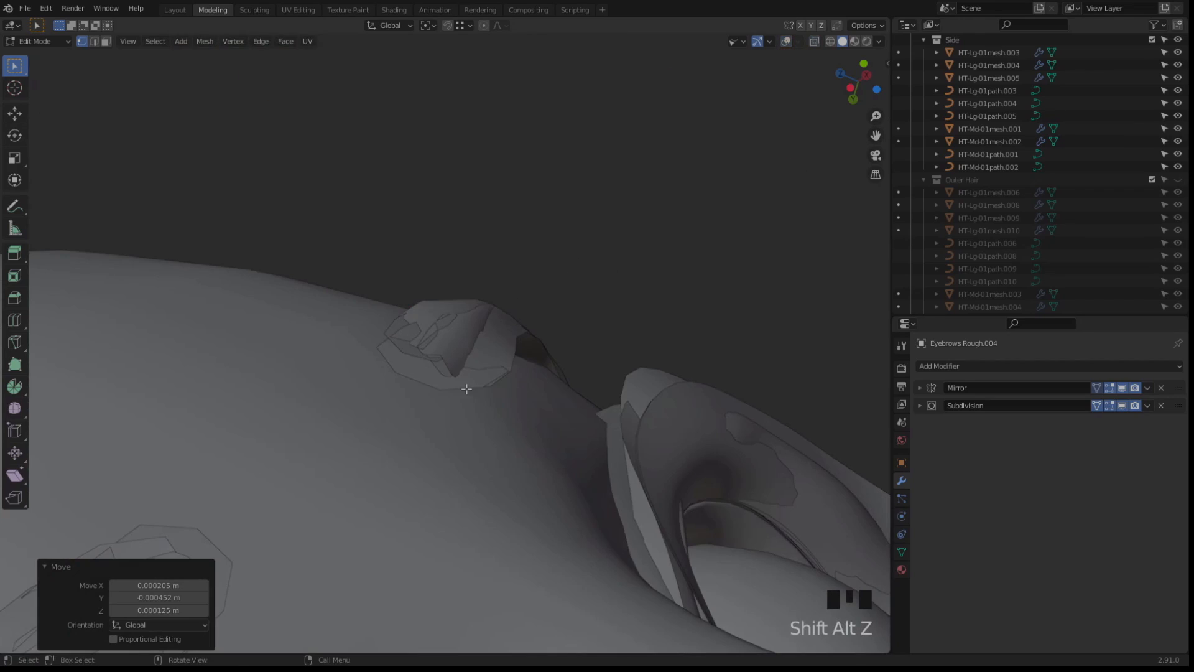
key(shift+alt+z)
Edit the Eyebrows Rough layer, moving two lower-edge vertices about 0.0034 m and 0.0007 m along Y toward the face
key(Tab)
click(484, 371)
mouse_move(484, 372)
middle_down()
mouse_move(522, 323)
mouse_move(530, 356)
mouse_move(469, 435)
mouse_move(532, 356)
mouse_move(520, 360)
mouse_move(581, 326)
mouse_move(471, 352)
middle_up()
key(Tab)
key(g)
key(y)
click(563, 348)
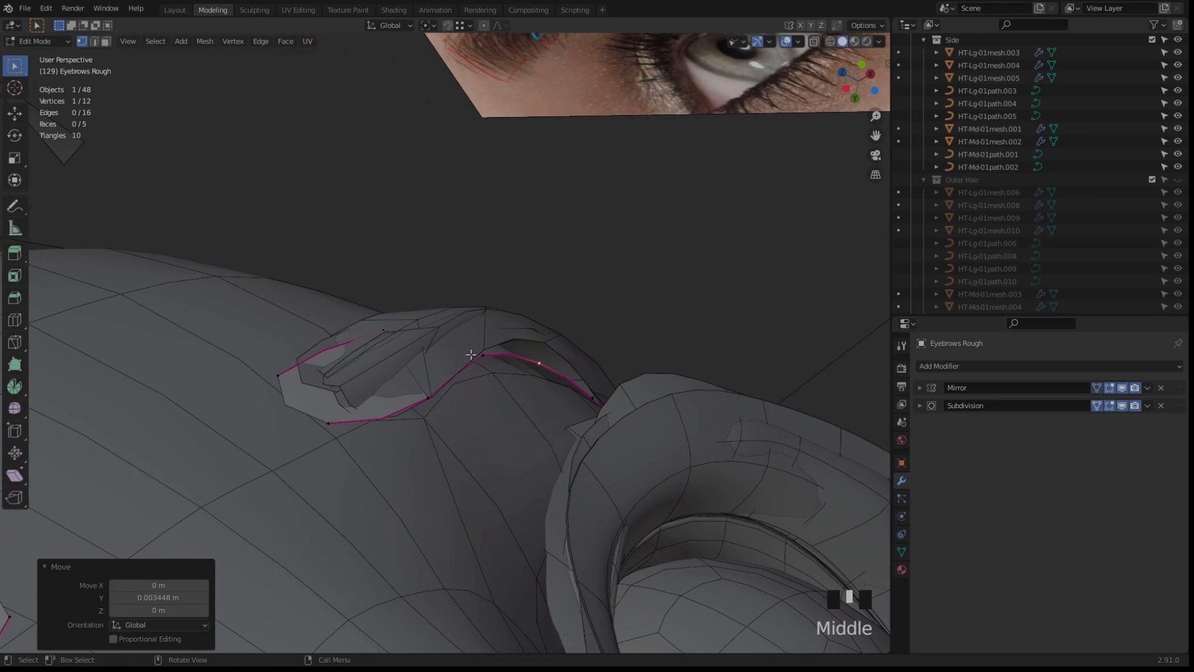
click(484, 355)
key(g)
key(y)
click(482, 365)
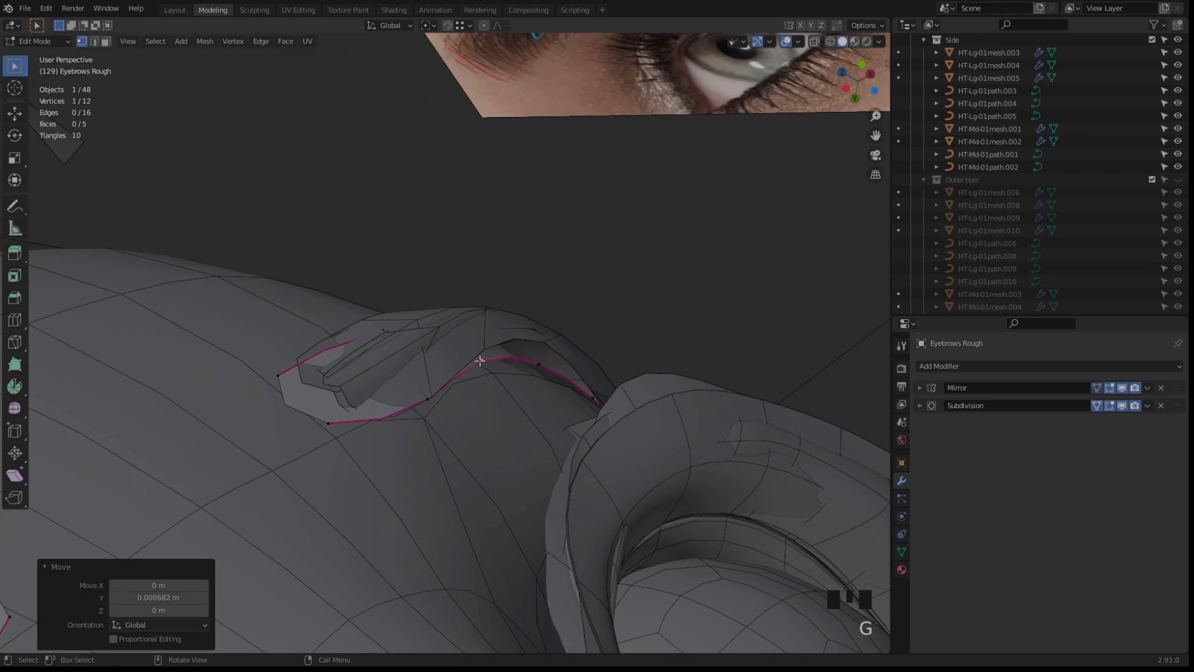
key(Tab)
Isolate the Eyebrows Rough layer and the body mesh in Local View
scroll(472, 365, down, 2)
mouse_move(499, 386)
middle_down()
mouse_move(533, 299)
mouse_move(517, 341)
mouse_move(475, 309)
mouse_move(479, 377)
mouse_move(468, 361)
mouse_move(487, 390)
mouse_move(514, 395)
middle_up()
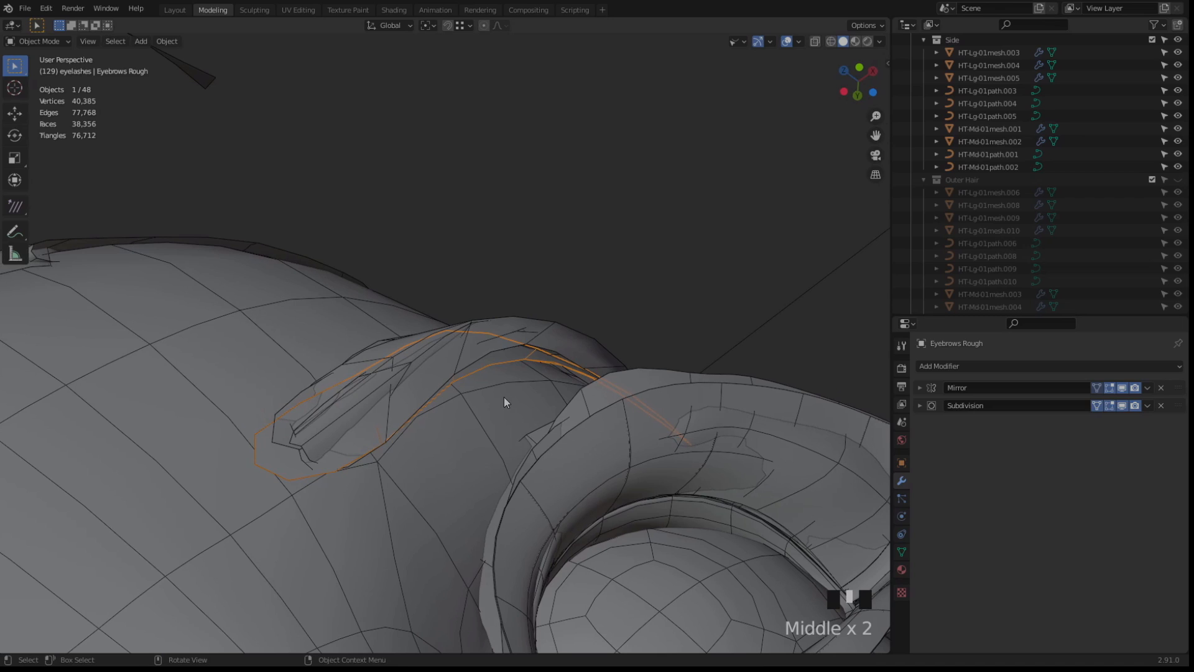
shift+click(504, 397)
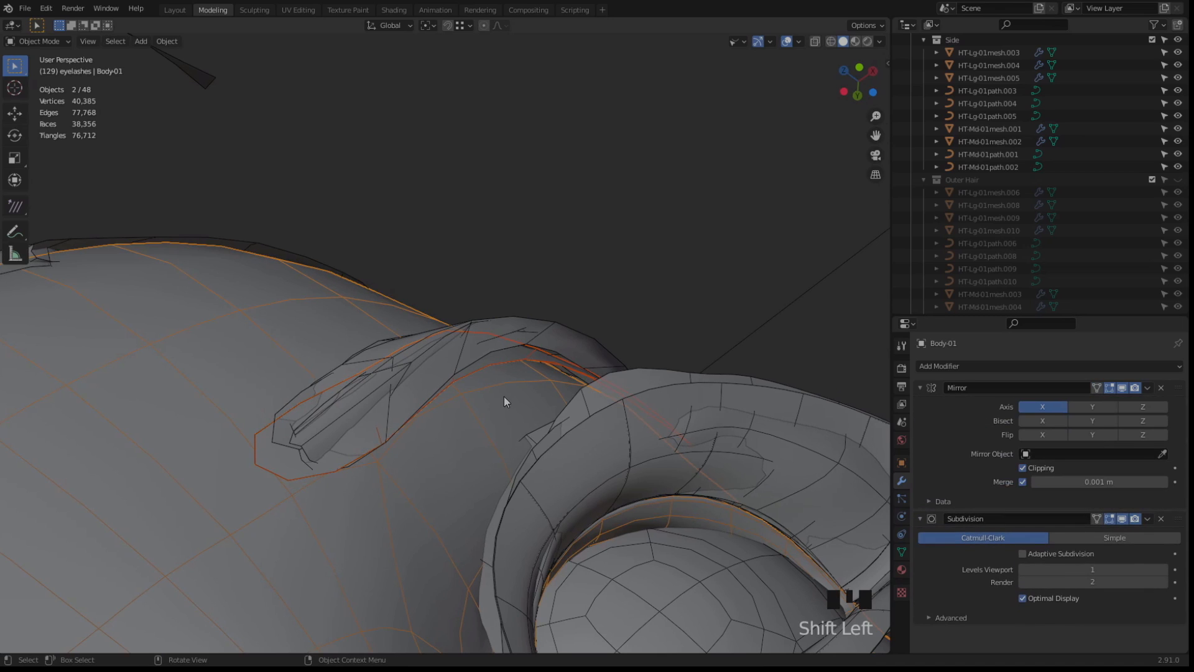
key(KP_Divide)
click(373, 204)
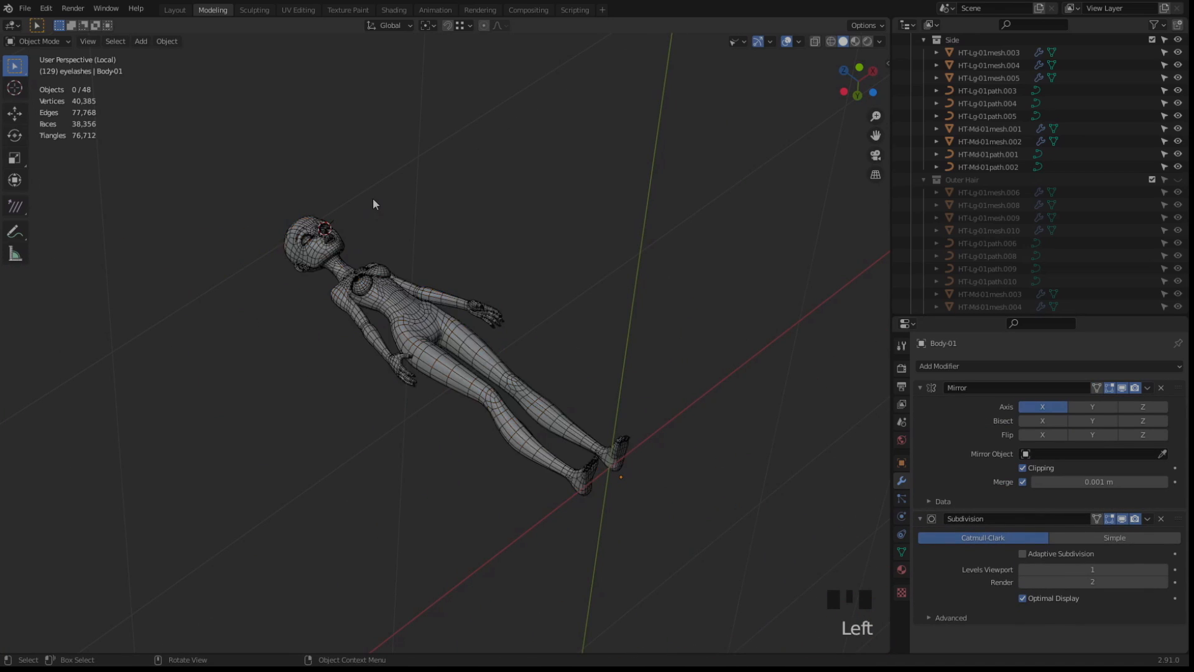
scroll(373, 204, up, 3)
shift+middle_drag(259, 144, 509, 378)
scroll(450, 484, up, 3)
Open the isolated brow layer in Edit Mode, frame it closely and select the vertex at its tail tip
click(508, 379)
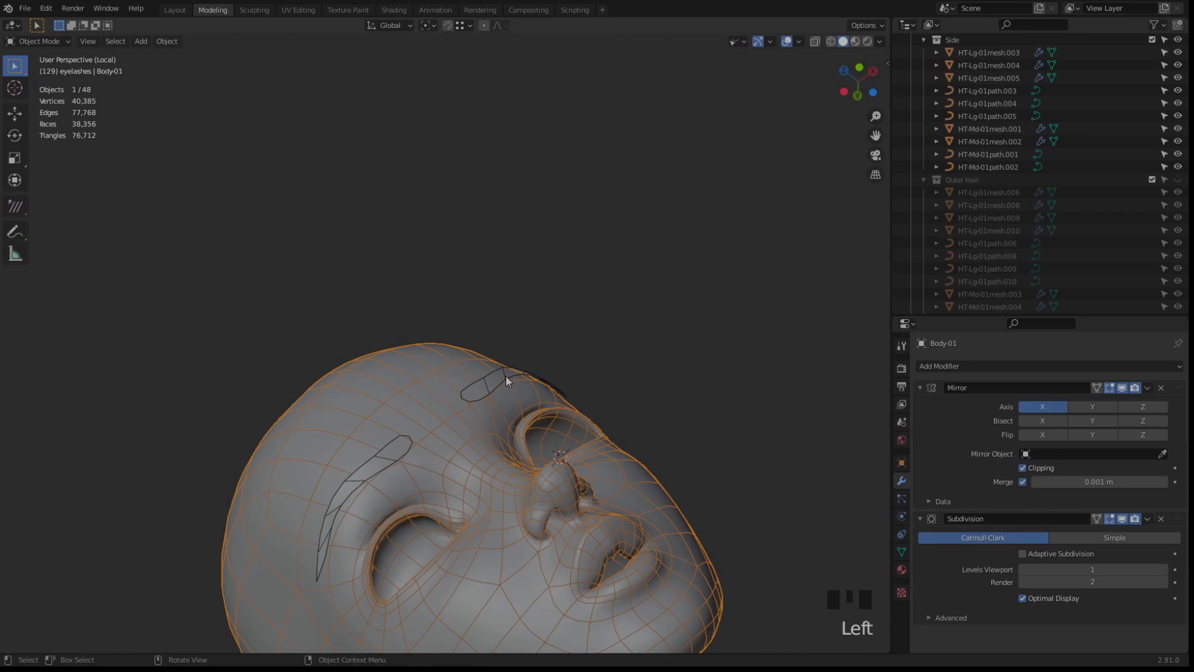
click(506, 376)
key(Tab)
drag(443, 343, 588, 411)
key(KP_Decimal)
scroll(491, 357, up, 2)
middle_drag(532, 398, 464, 57)
click(311, 240)
click(375, 267)
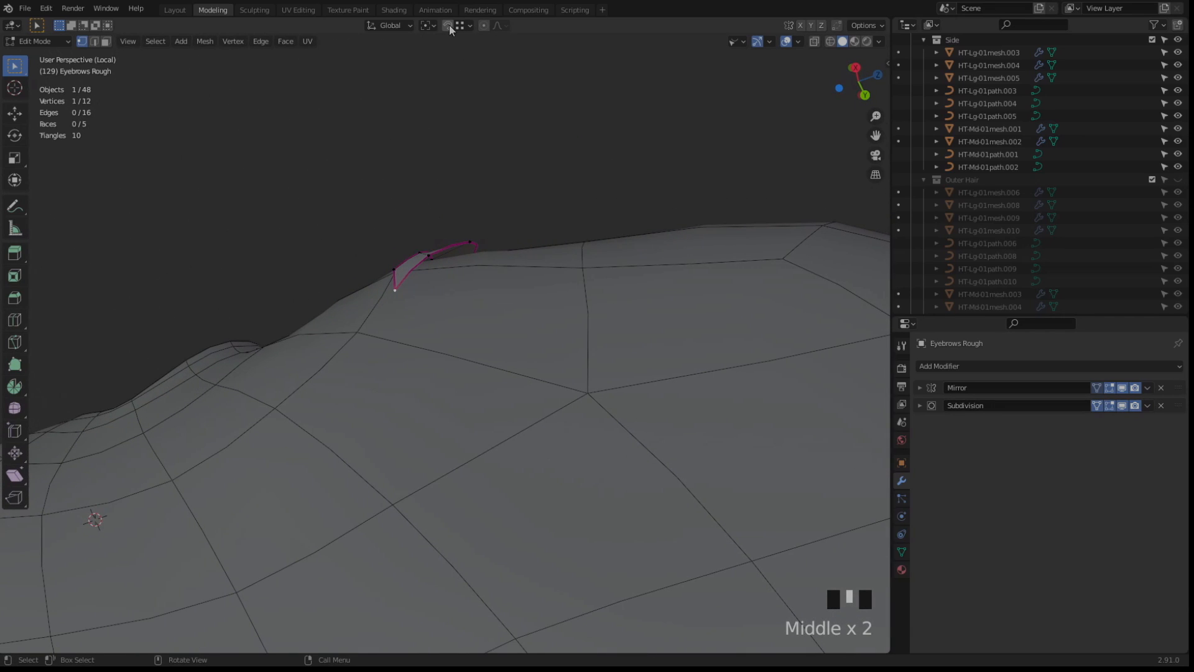
Enable snapping with Face as the snap target
click(466, 25)
click(419, 102)
middle_drag(441, 54, 491, 388)
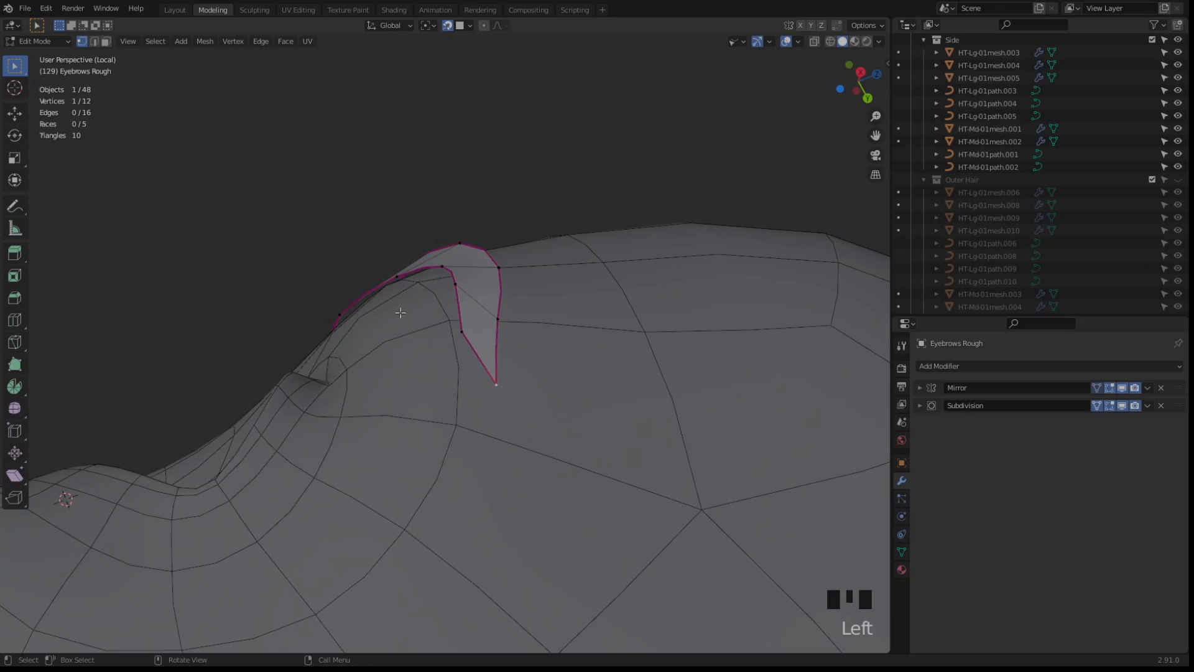
Try to snap a tail vertex of the brow layer onto the face surface, and undo the move
middle_drag(400, 313, 361, 334)
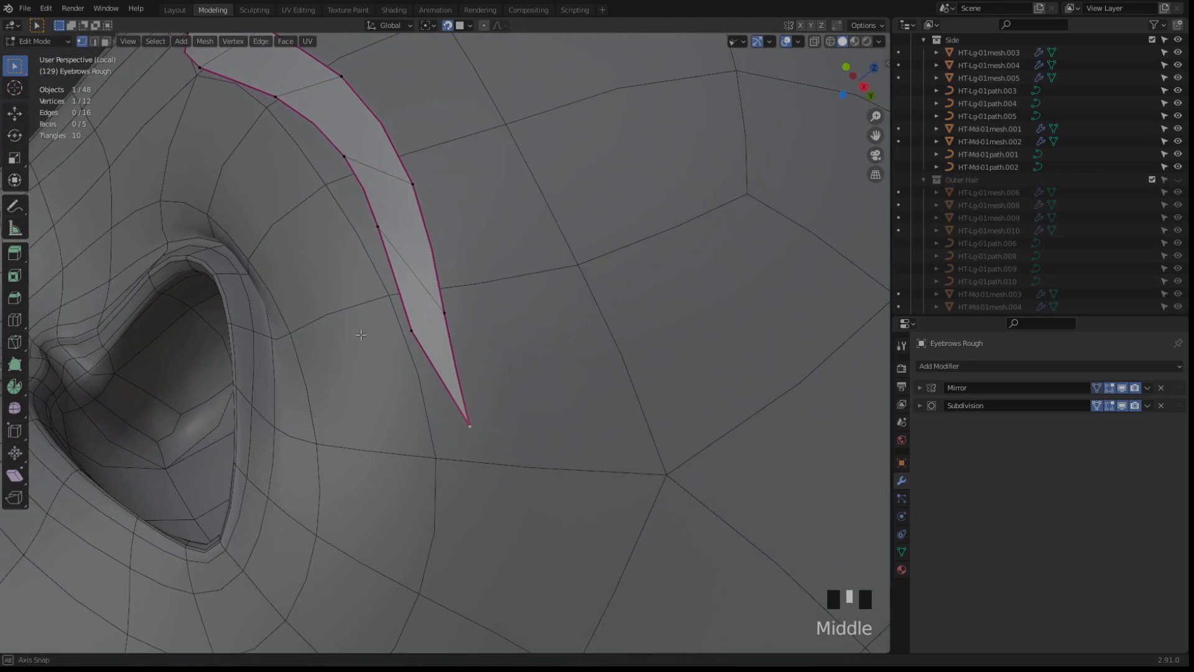
middle_drag(438, 432, 449, 427)
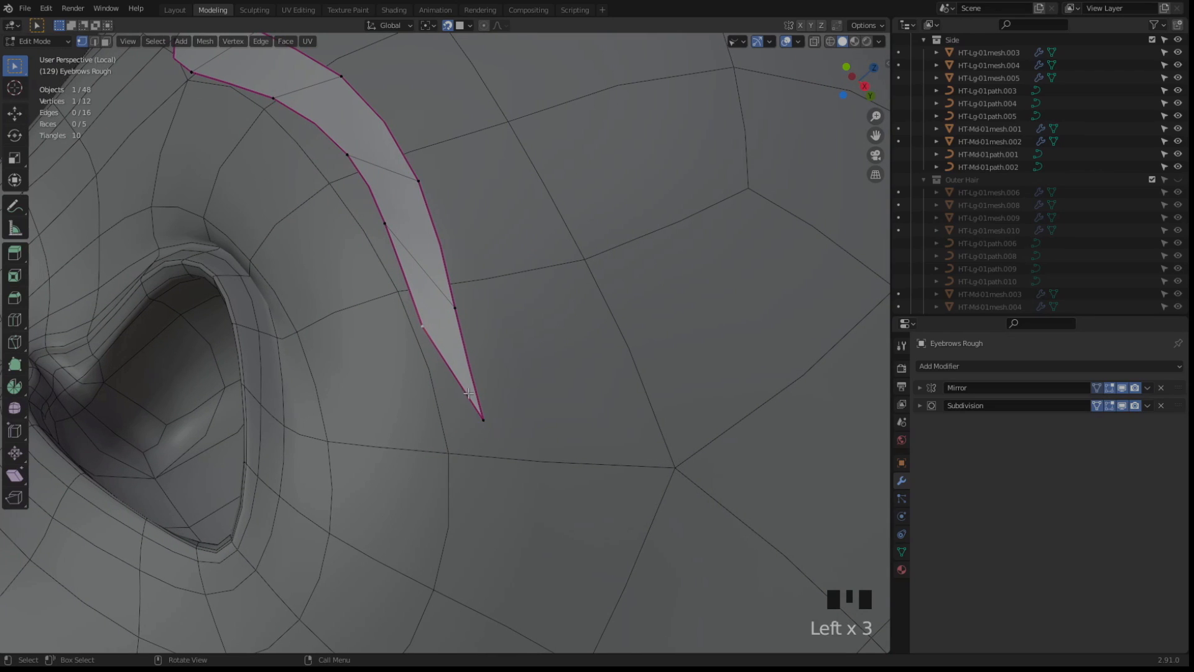
key(g)
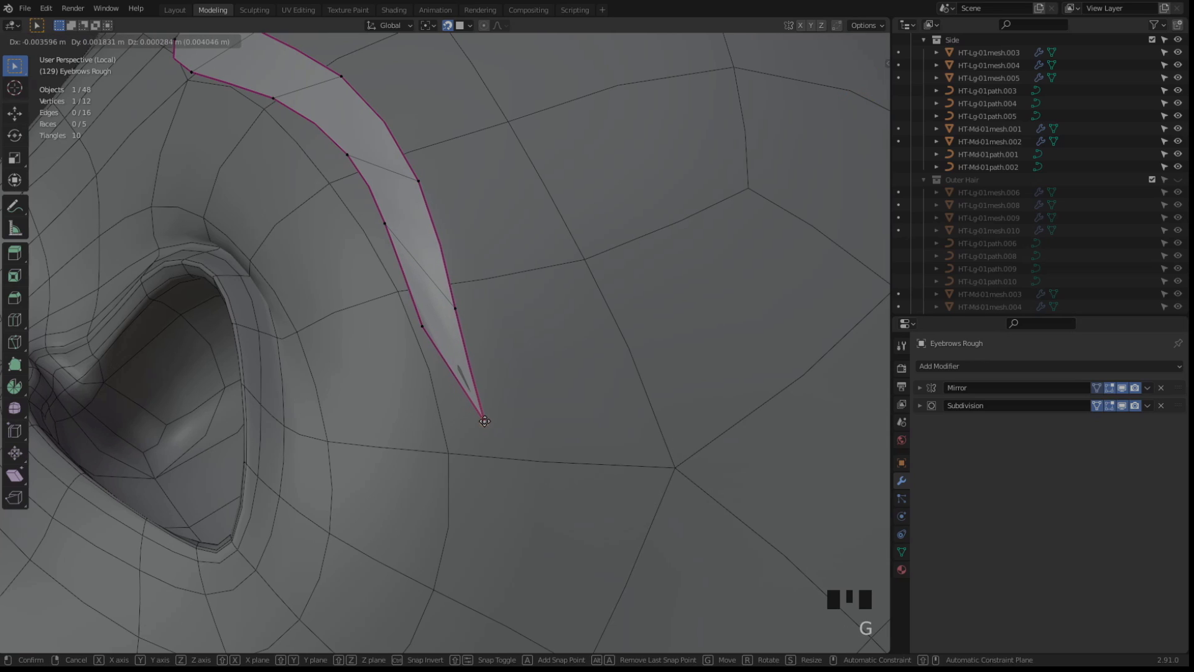
click(485, 421)
middle_drag(538, 408, 337, 337)
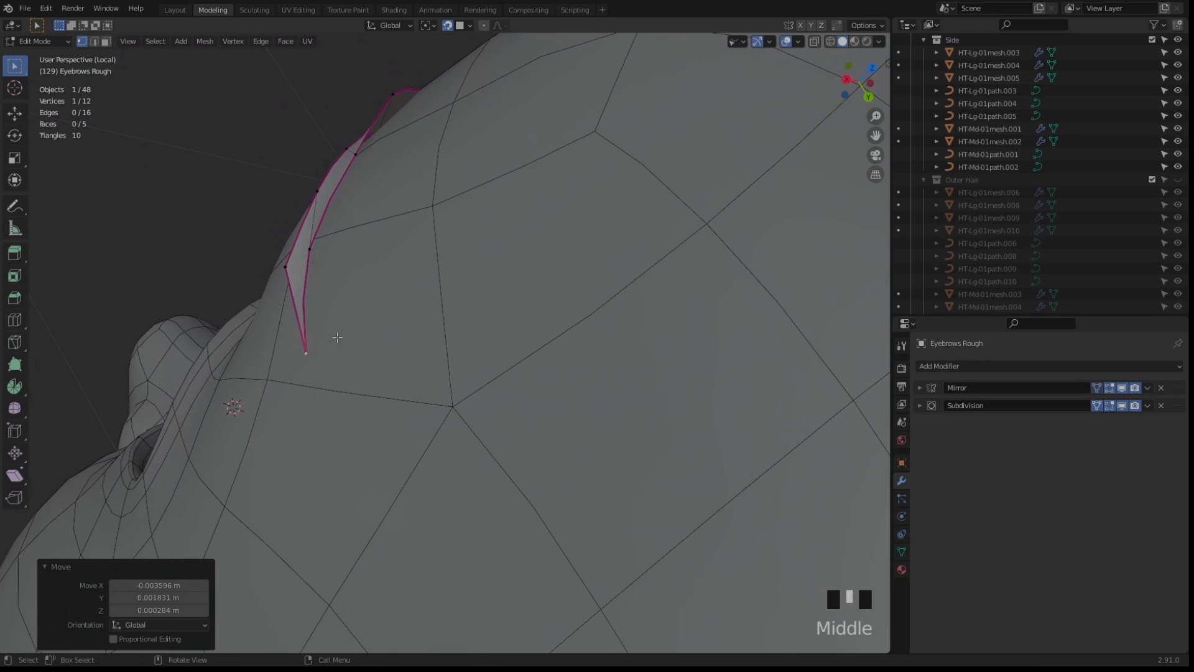
key(ctrl+z)
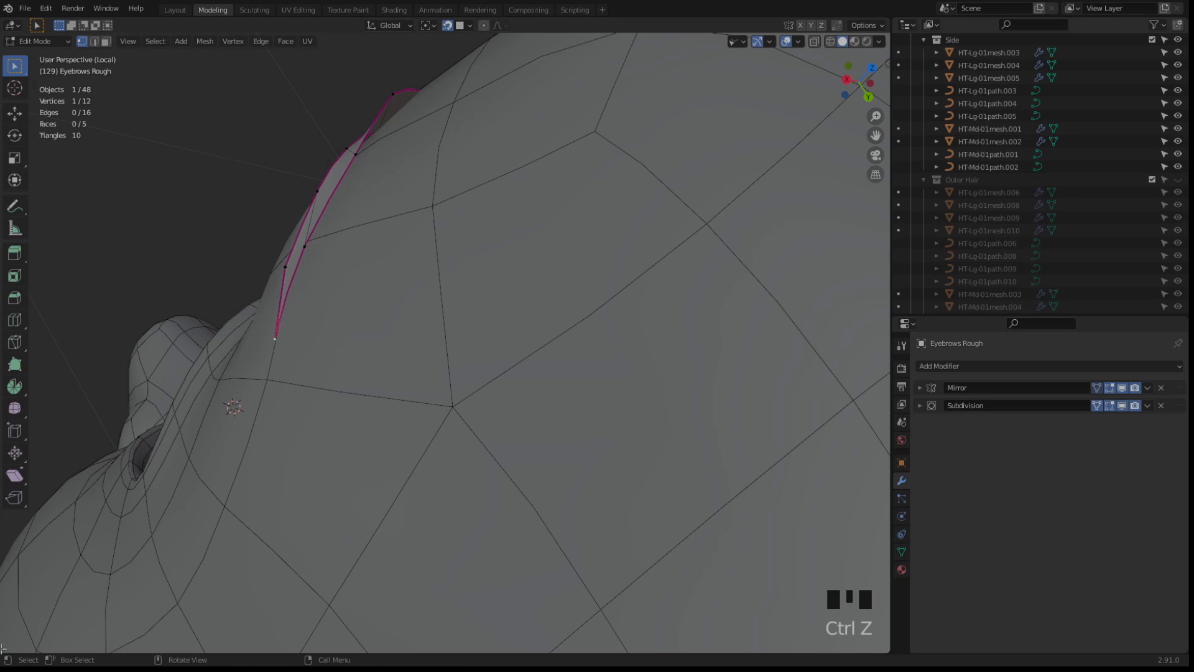
Split the 3D viewport into two side-by-side views and frame the brow from a second angle
drag(2, 649, 393, 622)
scroll(186, 373, down, 2)
middle_drag(187, 374, 262, 378)
scroll(117, 303, up, 3)
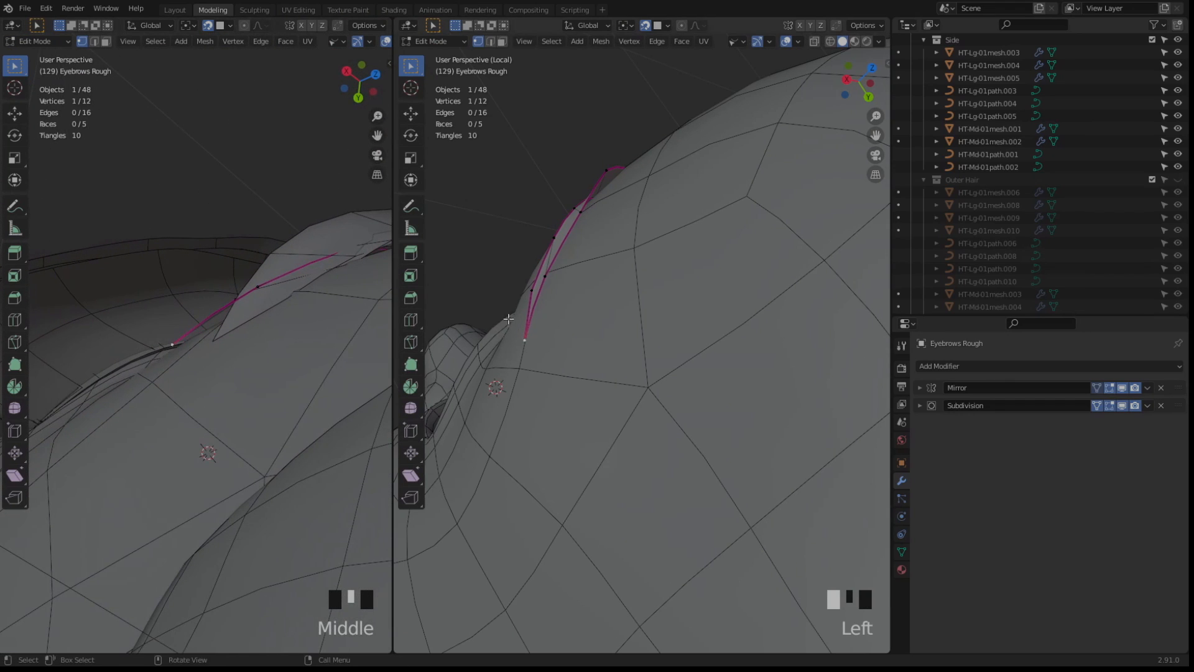
Snap the brow's tail tip and the two vertices next to it onto the face surface
middle_drag(509, 318, 541, 333)
middle_drag(541, 333, 643, 374)
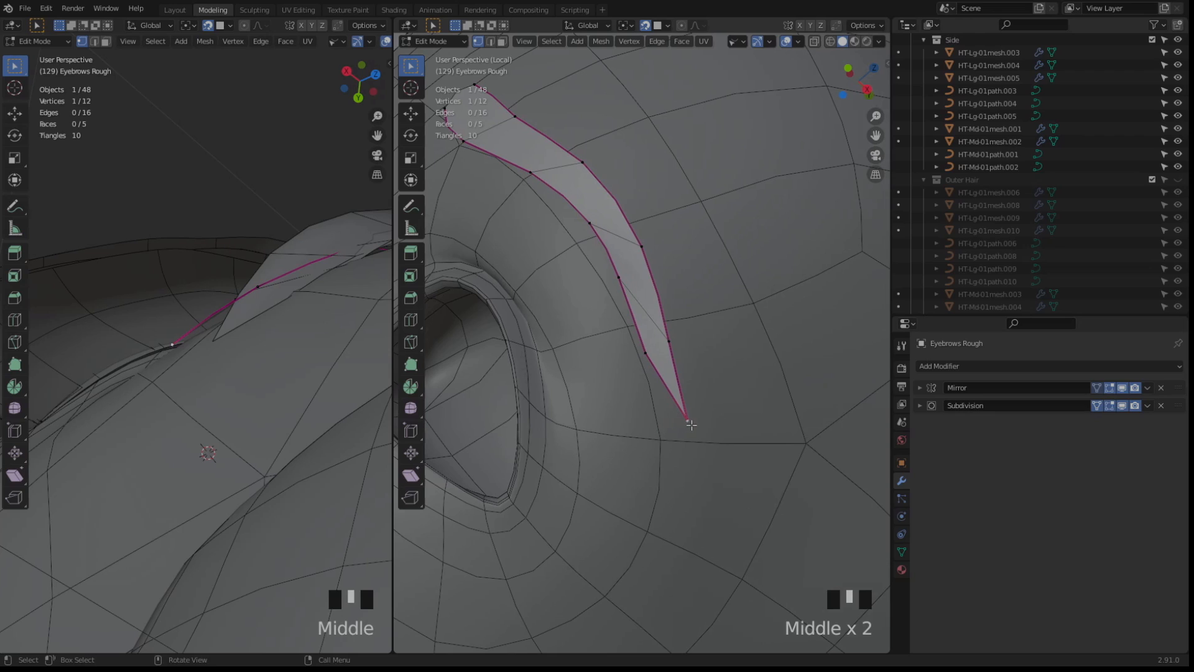
key(g)
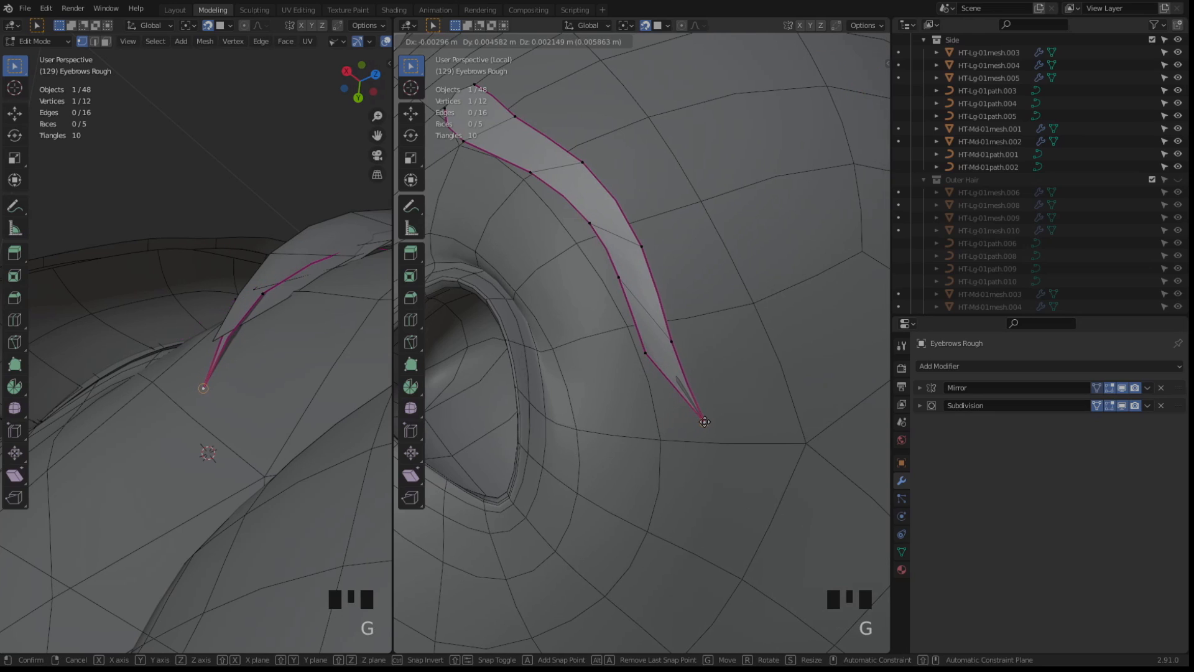
click(679, 402)
click(674, 341)
key(g)
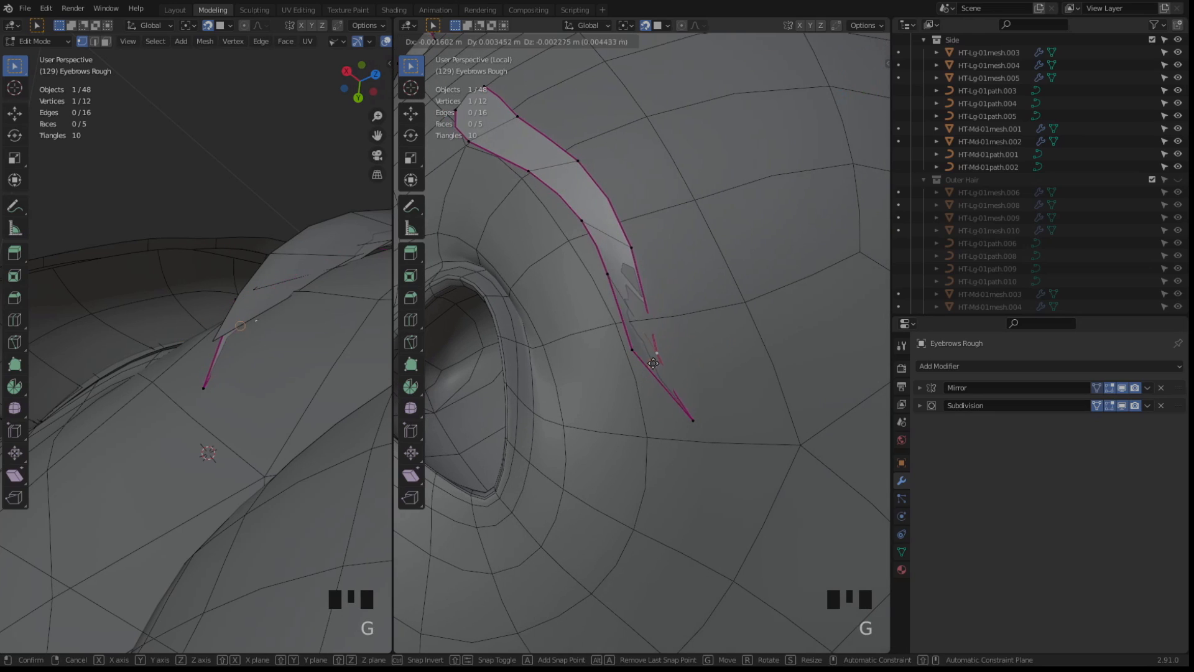
click(663, 350)
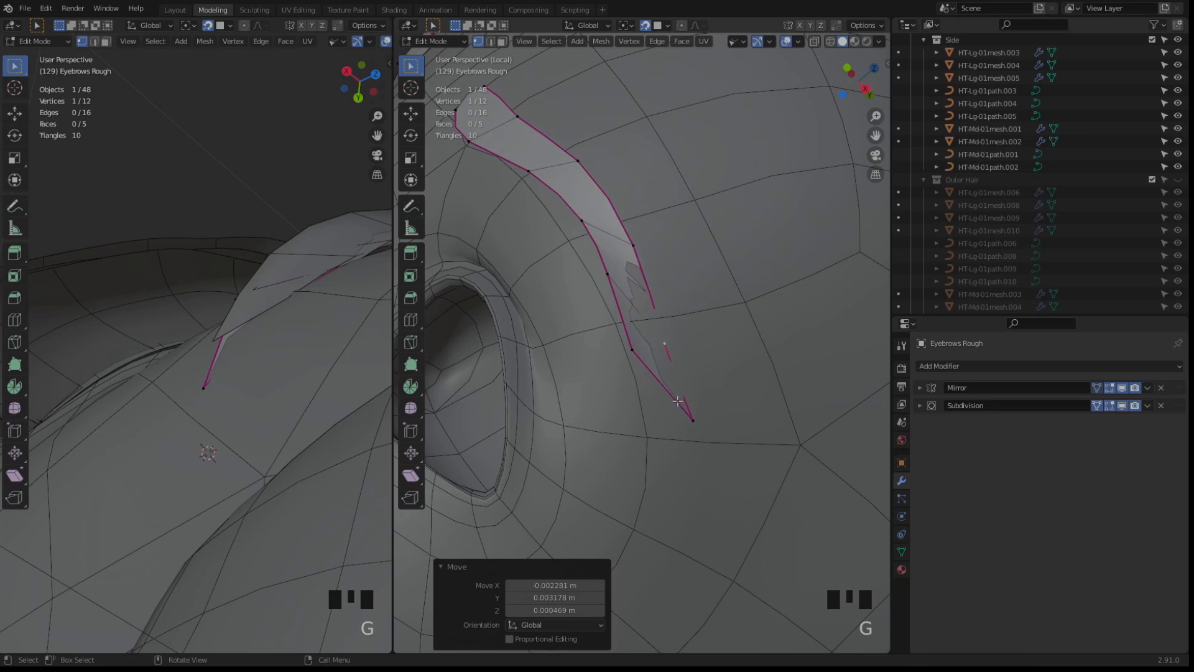
middle_drag(650, 380, 590, 351)
key(g)
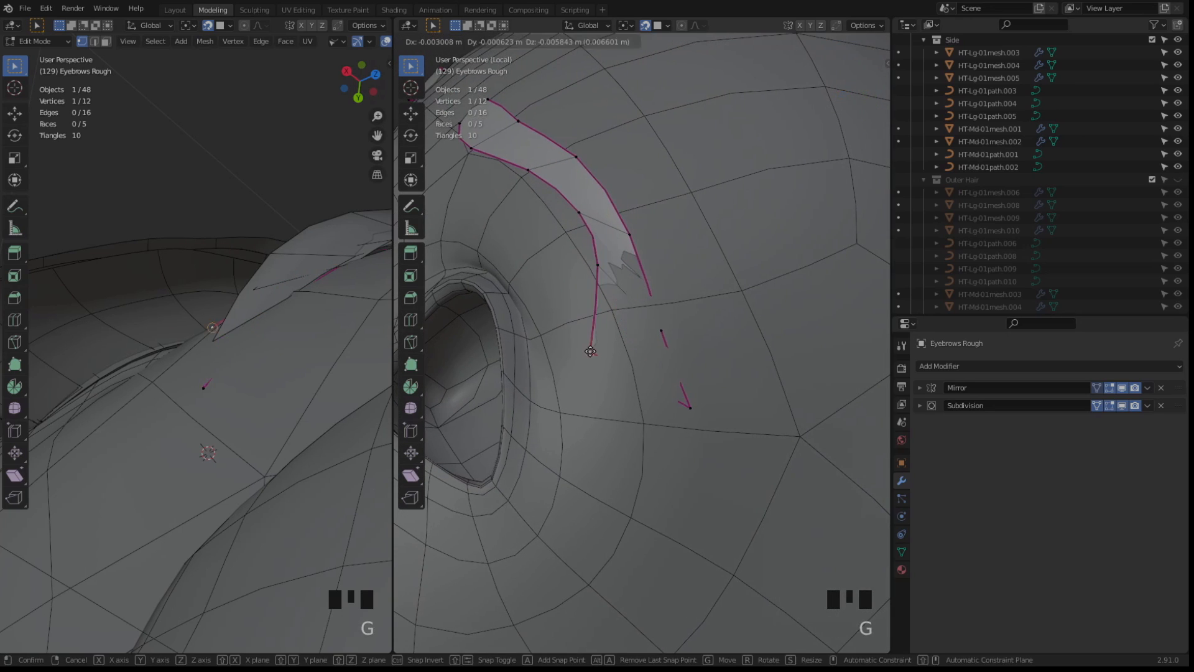
click(631, 334)
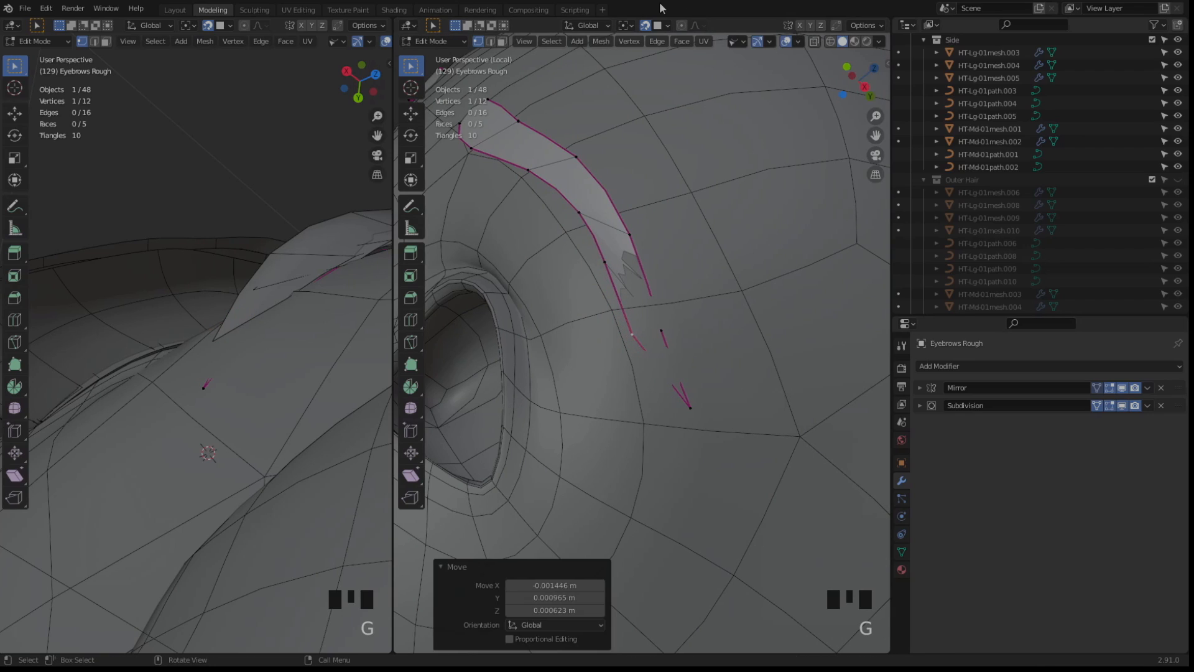
Turn off snapping and offset the three tail vertices outward by about 0.0011 m with Shrink/Fatten
click(668, 26)
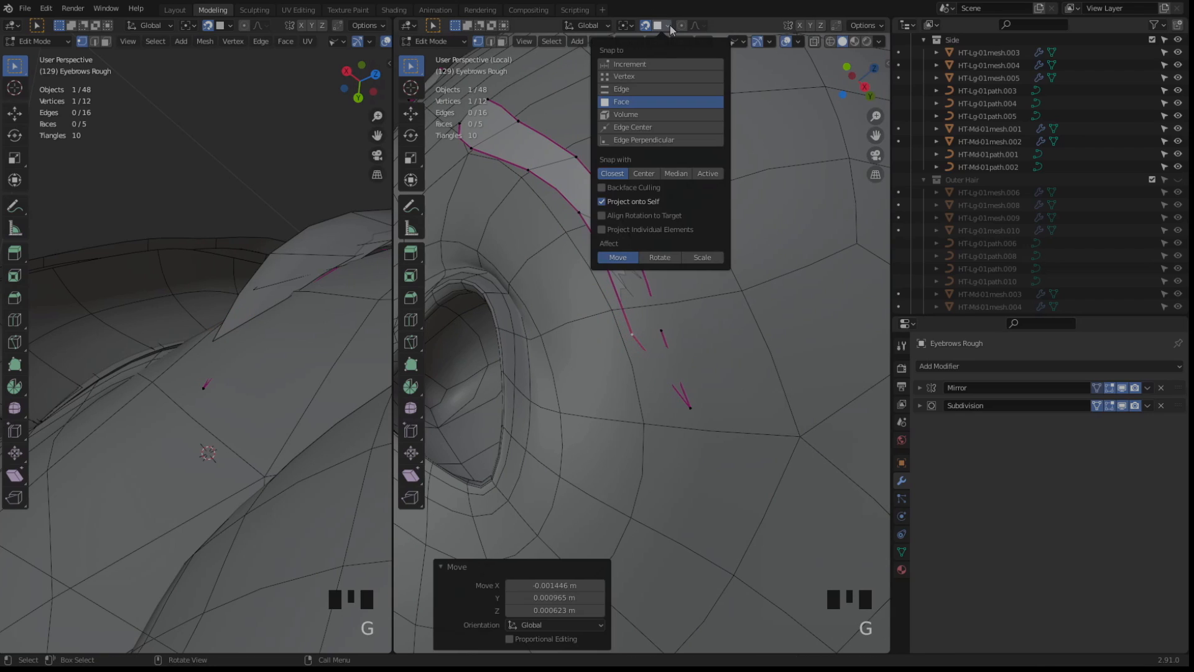
double_click(626, 174)
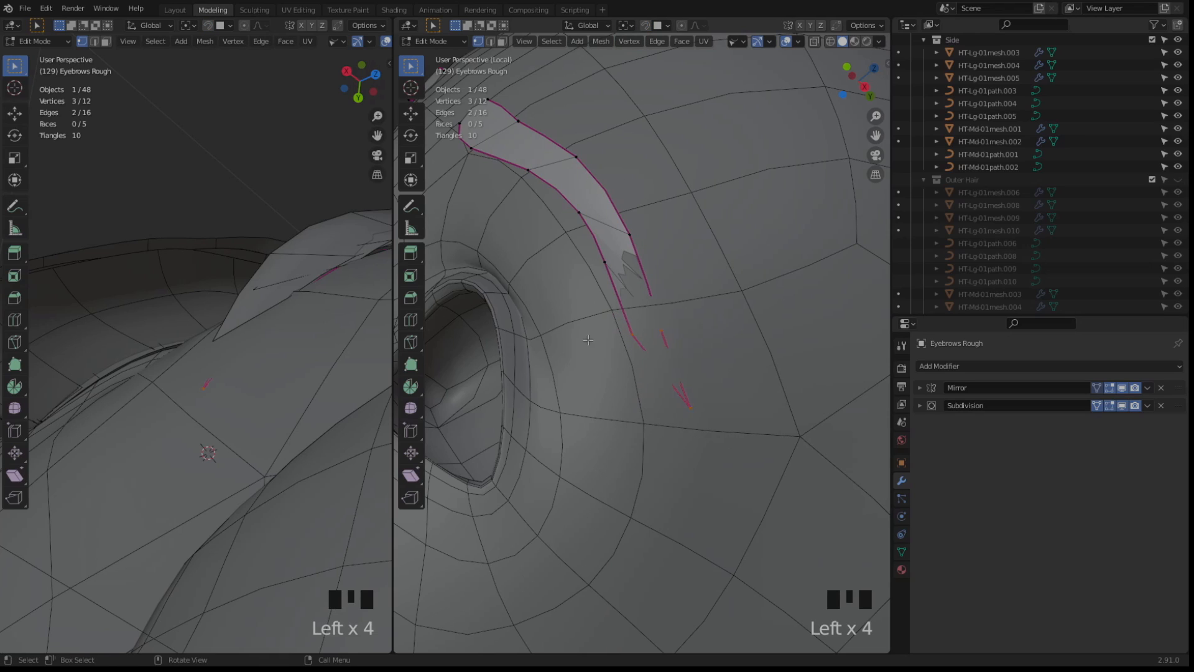
key(alt+s)
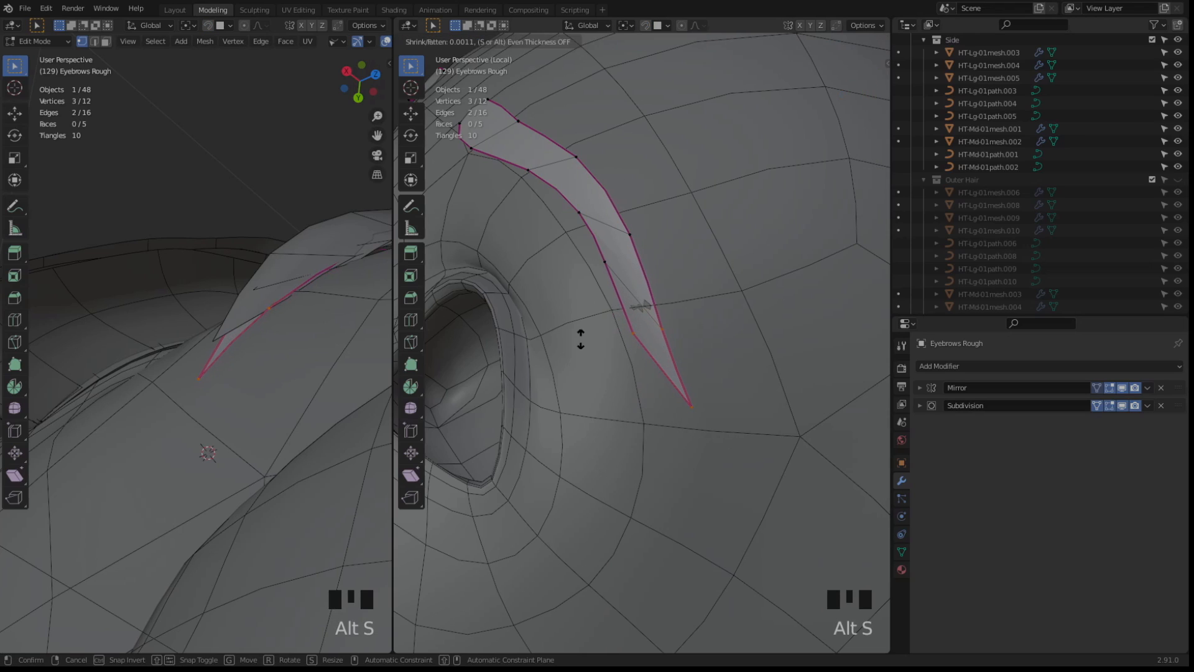
click(580, 339)
Turn on snapping and snap the three vertices just above the brow's tail section onto the face surface
click(610, 266)
middle_drag(610, 267, 603, 185)
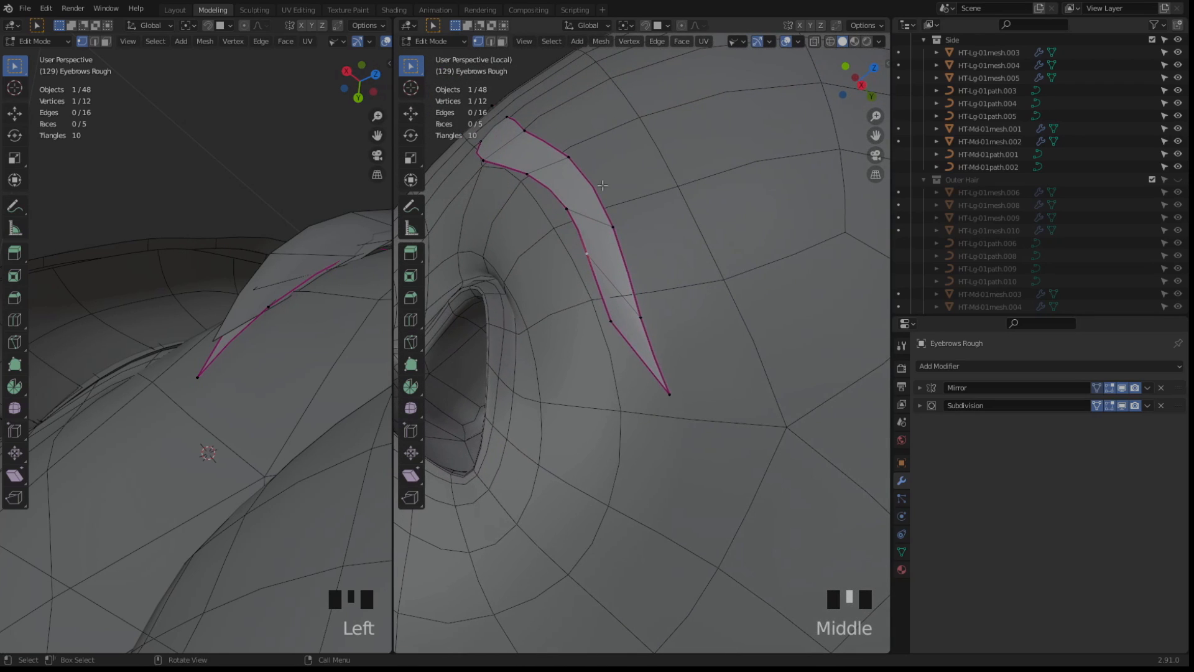
click(652, 37)
shift+middle_drag(528, 233, 601, 317)
key(g)
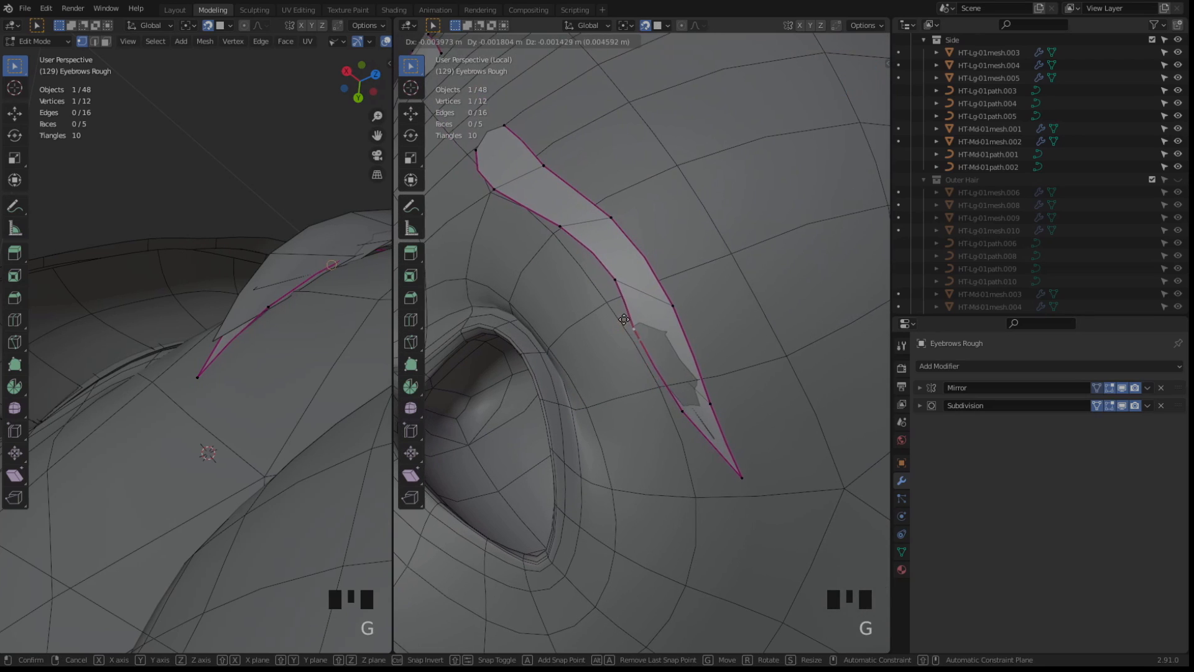
click(640, 324)
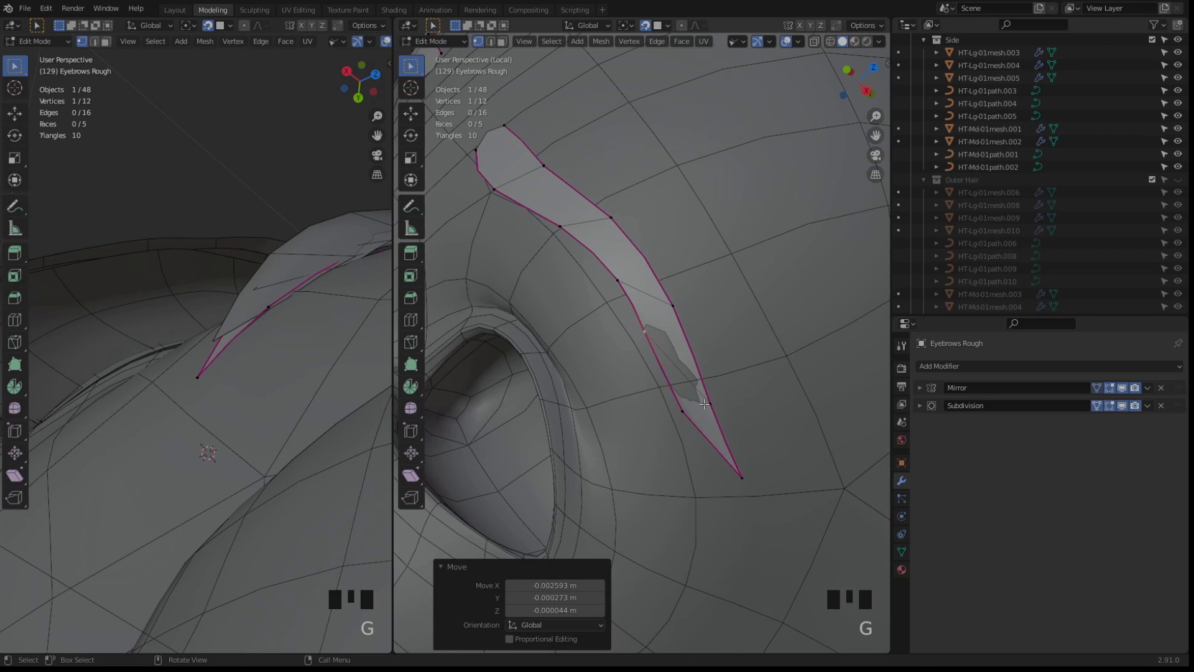
click(668, 298)
key(g)
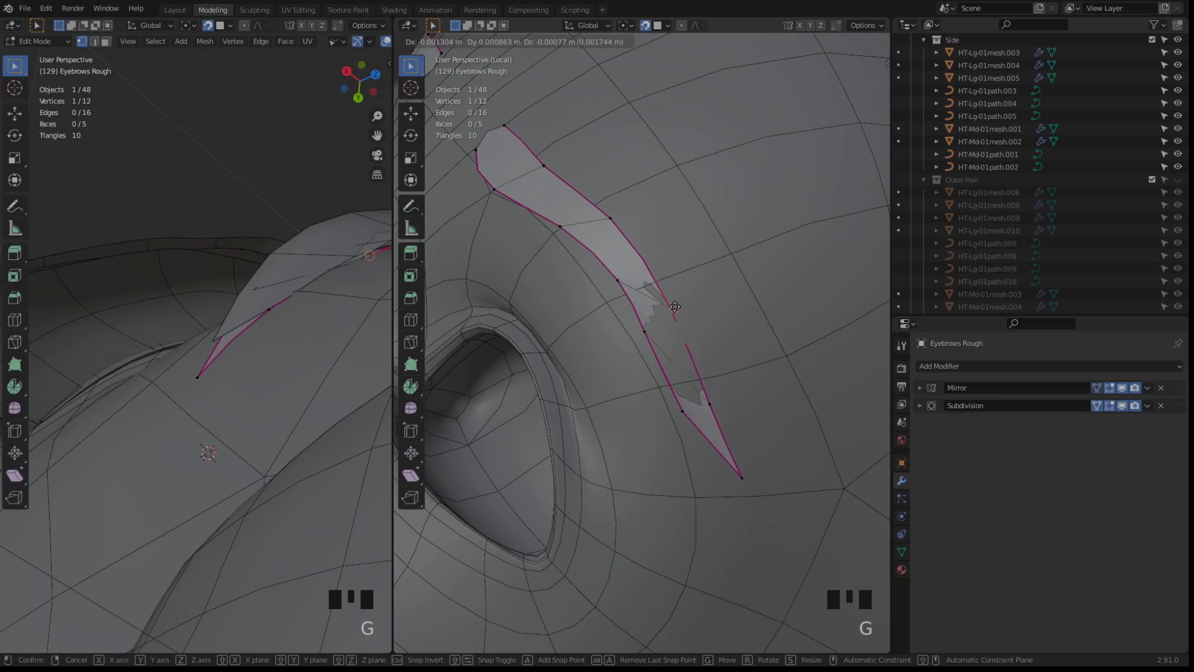
click(675, 305)
click(619, 279)
key(g)
click(620, 280)
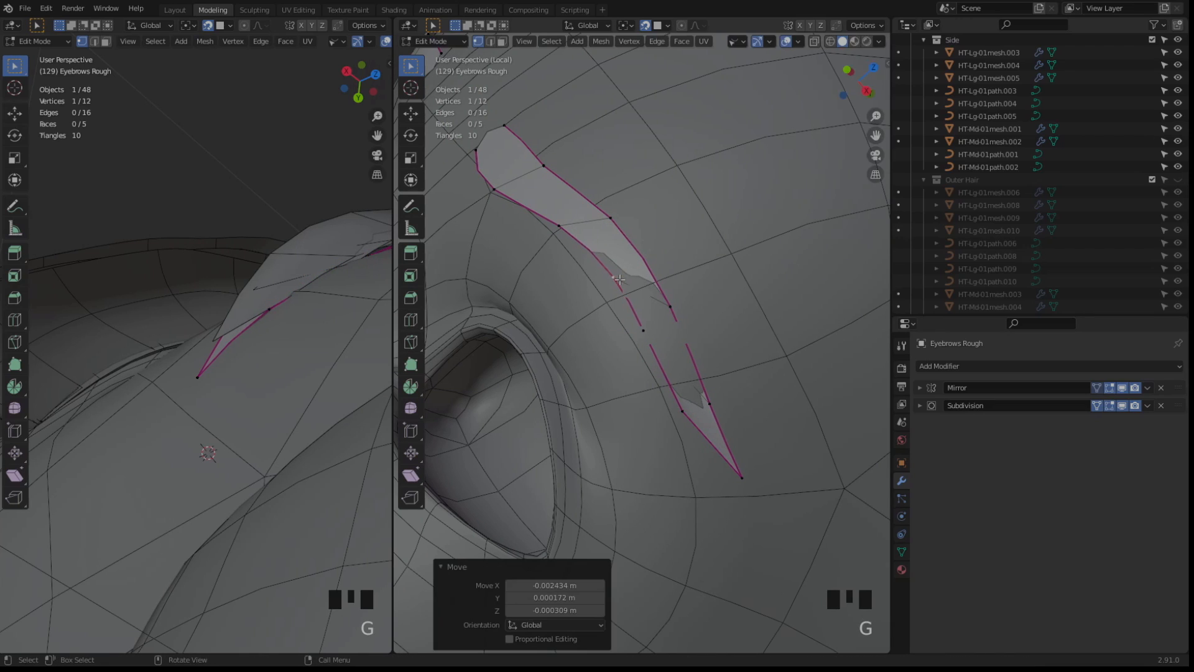
Snap the lower and upper edge vertices at the middle of the brow layer onto the face surface
middle_drag(543, 279, 647, 321)
click(647, 320)
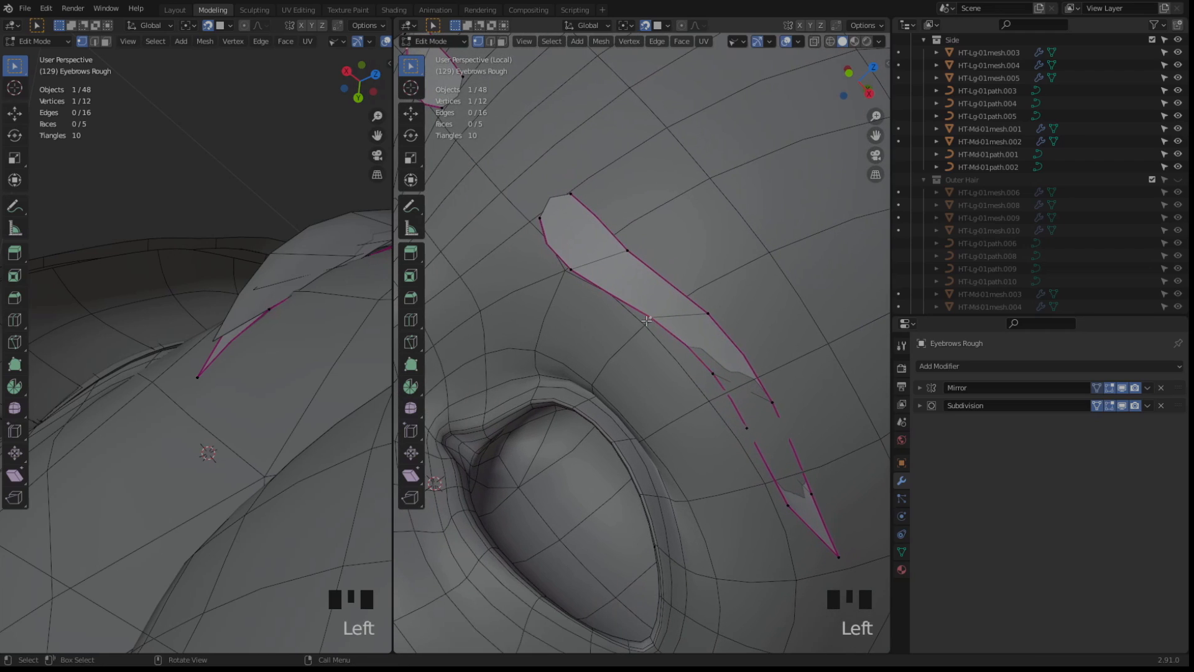
key(g)
click(648, 317)
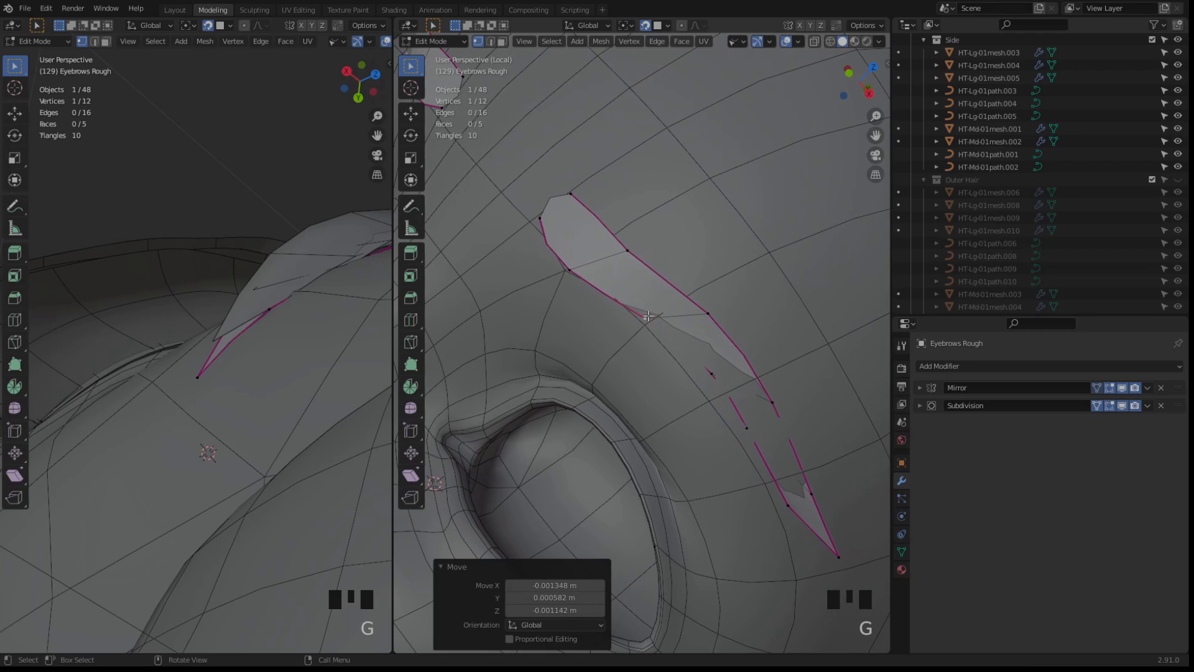
click(708, 315)
key(g)
click(707, 313)
Snap the upper-edge vertices near the brow's inner end and the inner corner onto the face surface
middle_drag(662, 319, 675, 357)
key(g)
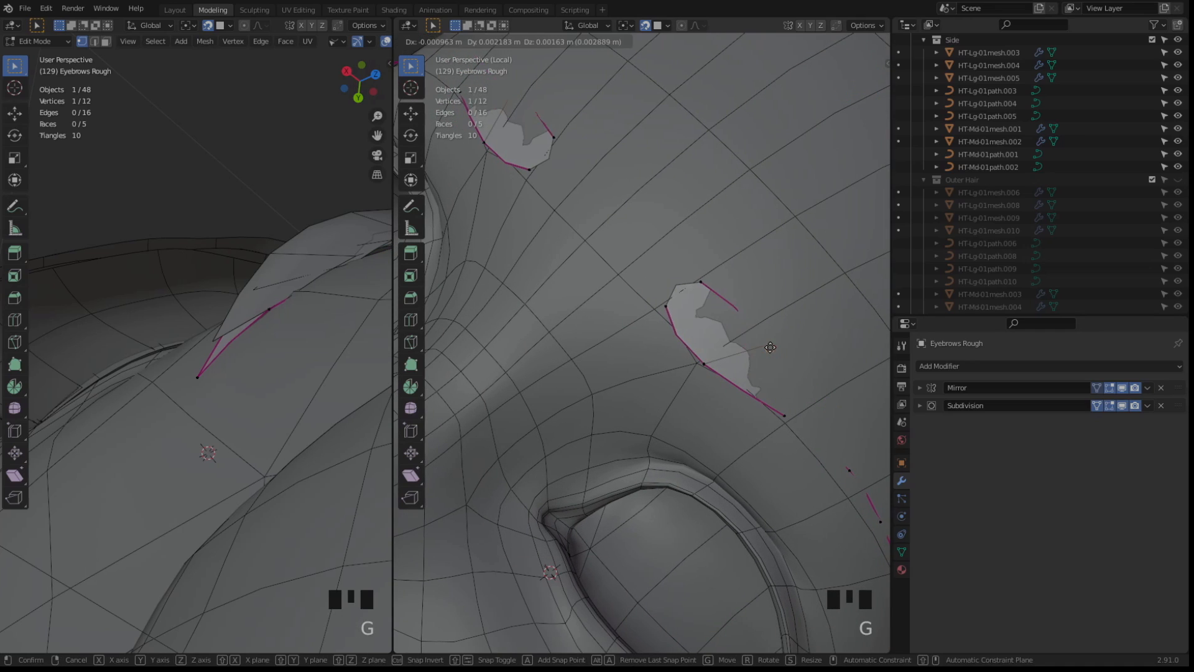
click(769, 349)
click(701, 286)
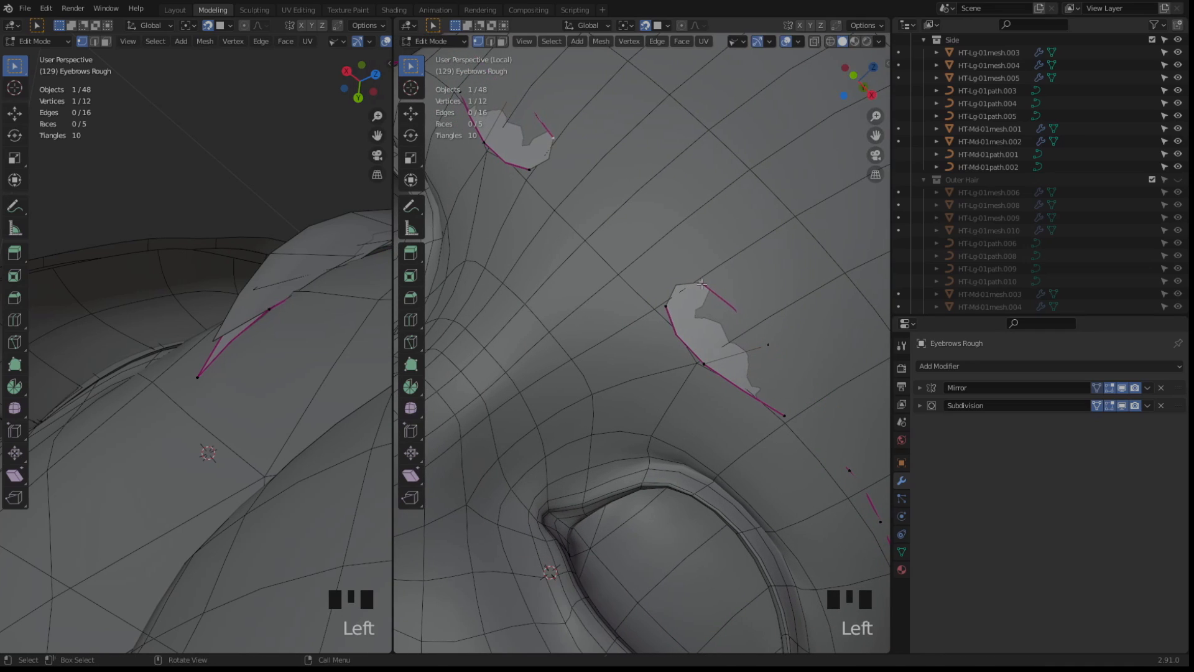
key(g)
click(697, 272)
key(g)
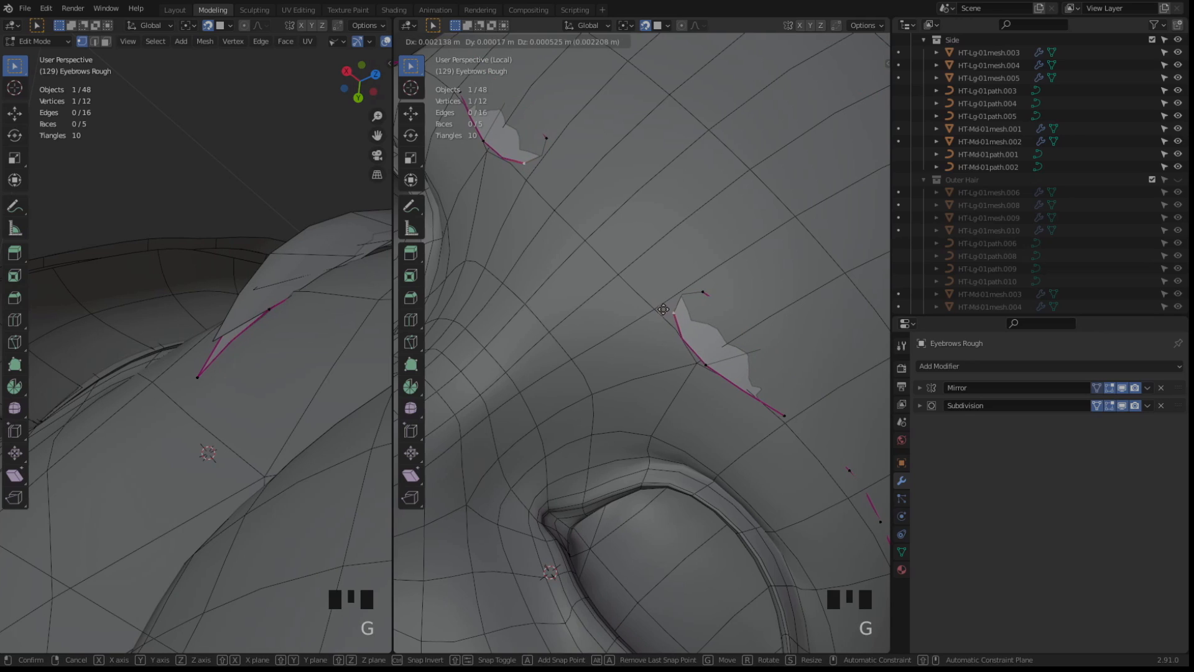
click(663, 308)
Turn off snapping and offset the whole brow layer outward by about 0.0008 m with Shrink/Fatten
scroll(663, 308, down, 3)
key(a)
middle_drag(663, 308, 661, 89)
click(645, 26)
middle_drag(584, 324, 586, 319)
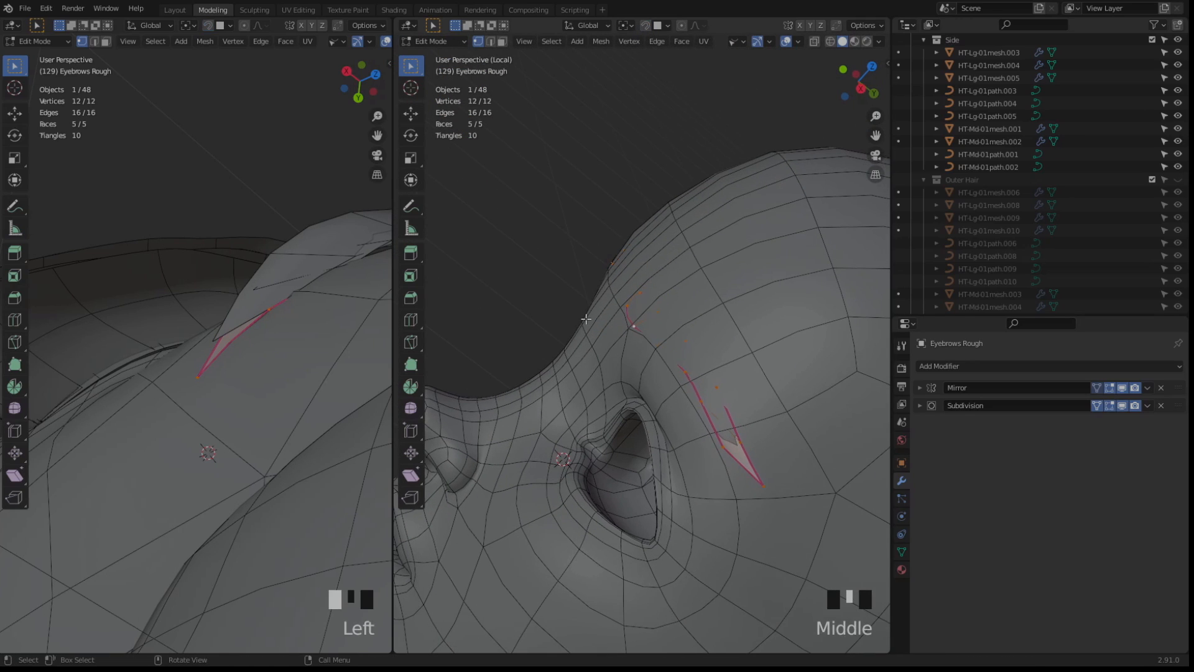
scroll(586, 329, up, 1)
key(alt+s)
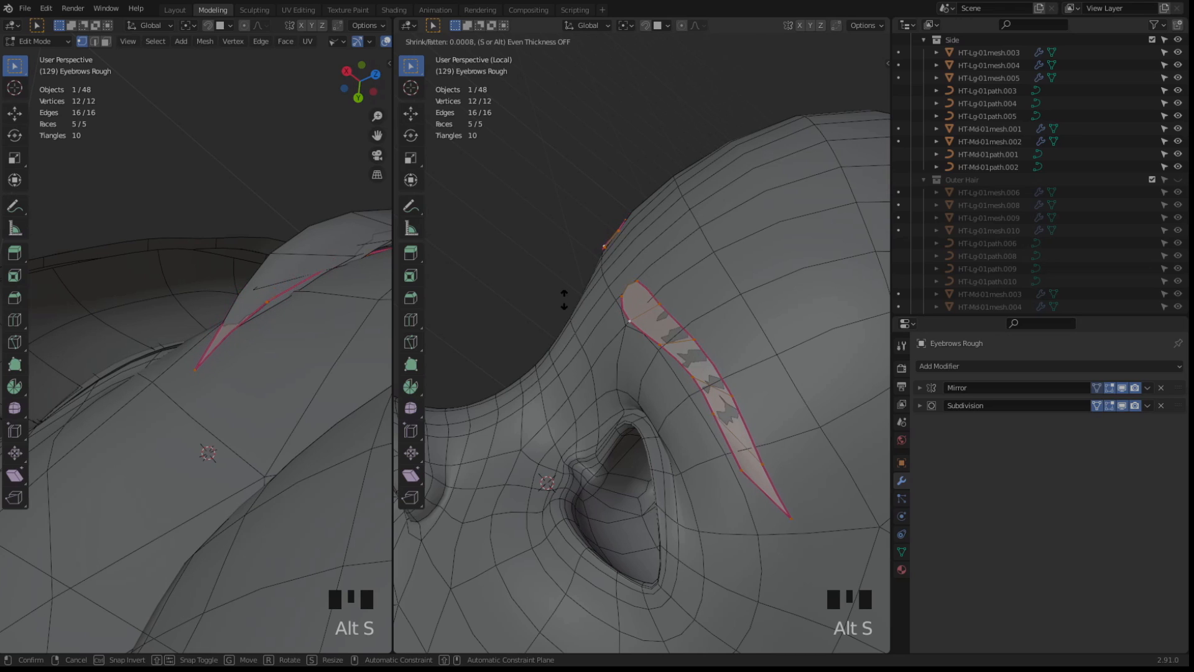
click(563, 297)
Move the lower-edge vertex next to the brow's tail tip about 0.0034 m along the Y axis
middle_drag(564, 297, 721, 401)
click(591, 244)
scroll(591, 243, up, 2)
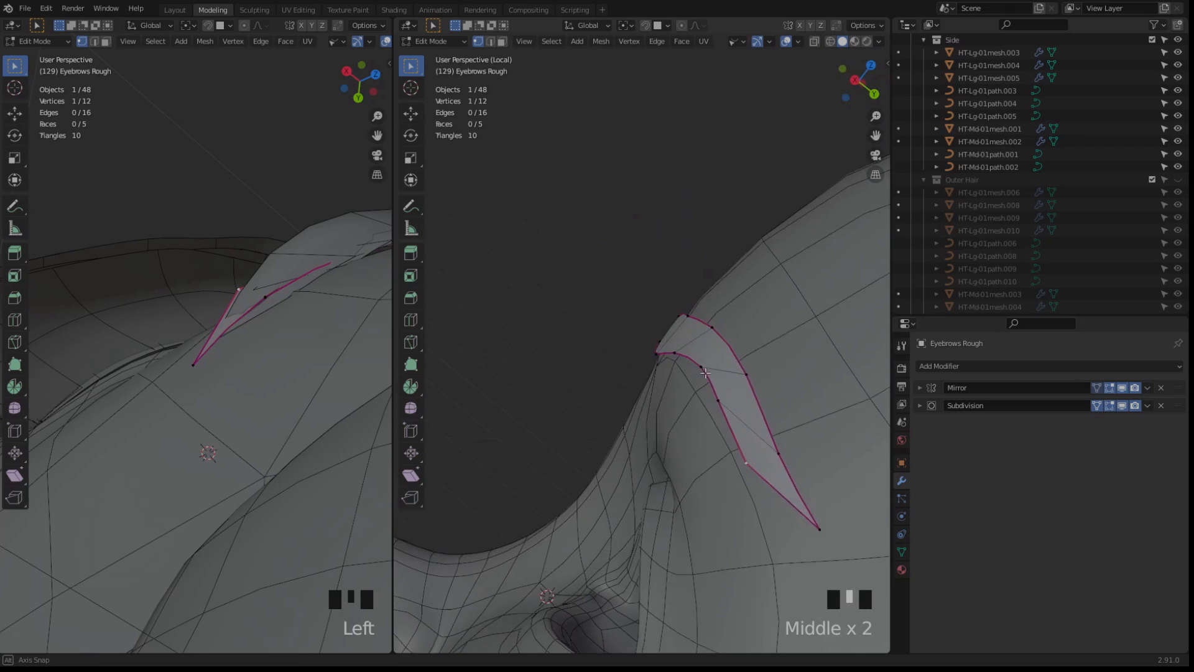
scroll(723, 403, down, 2)
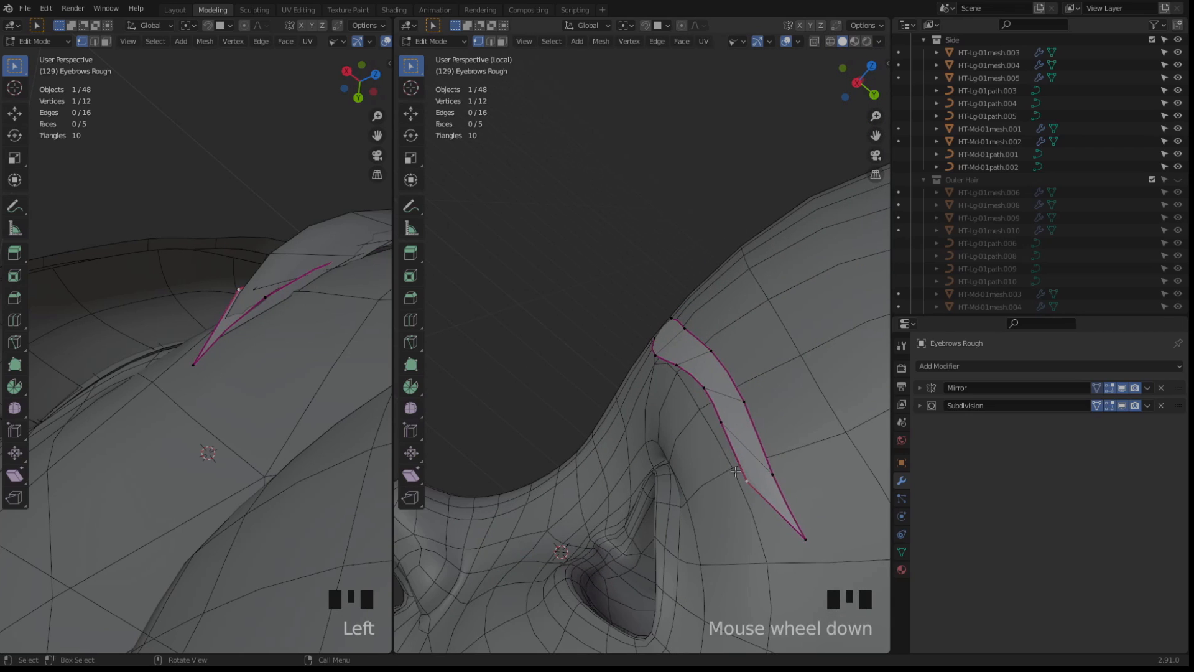
middle_drag(736, 473, 576, 342)
scroll(577, 342, up, 2)
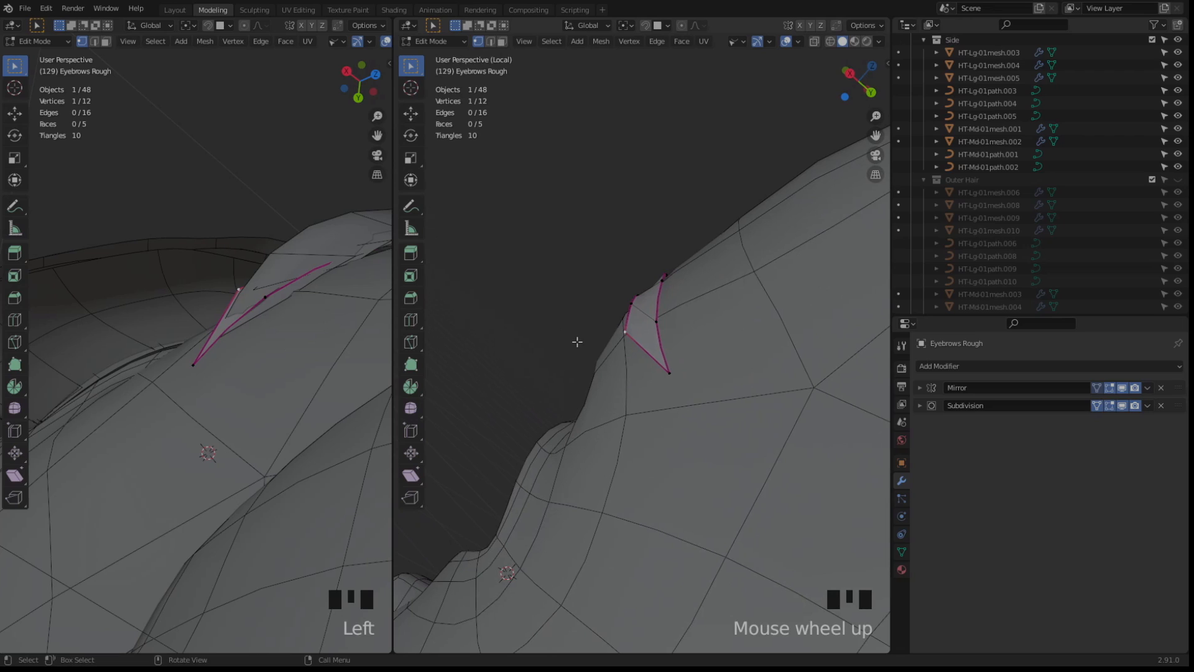
middle_drag(620, 395, 543, 262)
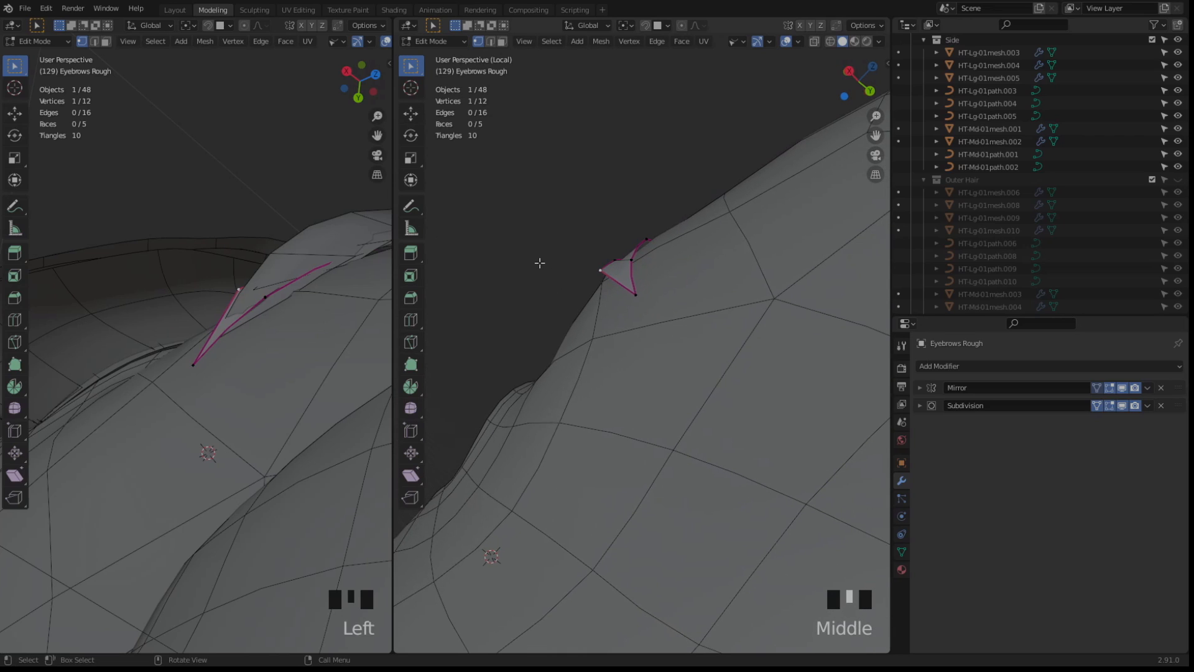
key(g)
key(y)
click(555, 278)
Add one centred loop cut running lengthwise through the brow layer
scroll(647, 333, down, 3)
middle_drag(555, 278, 721, 320)
middle_drag(721, 320, 773, 312)
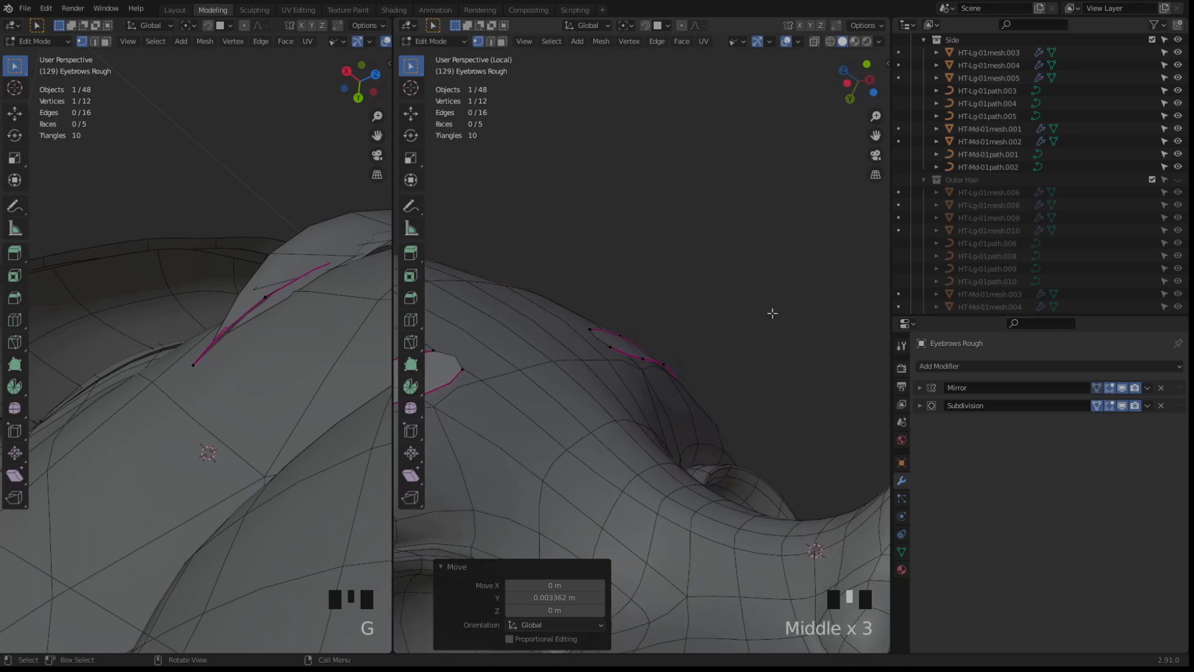
mouse_move(671, 339)
middle_down()
mouse_move(631, 348)
mouse_move(652, 352)
middle_up()
scroll(631, 348, down, 2)
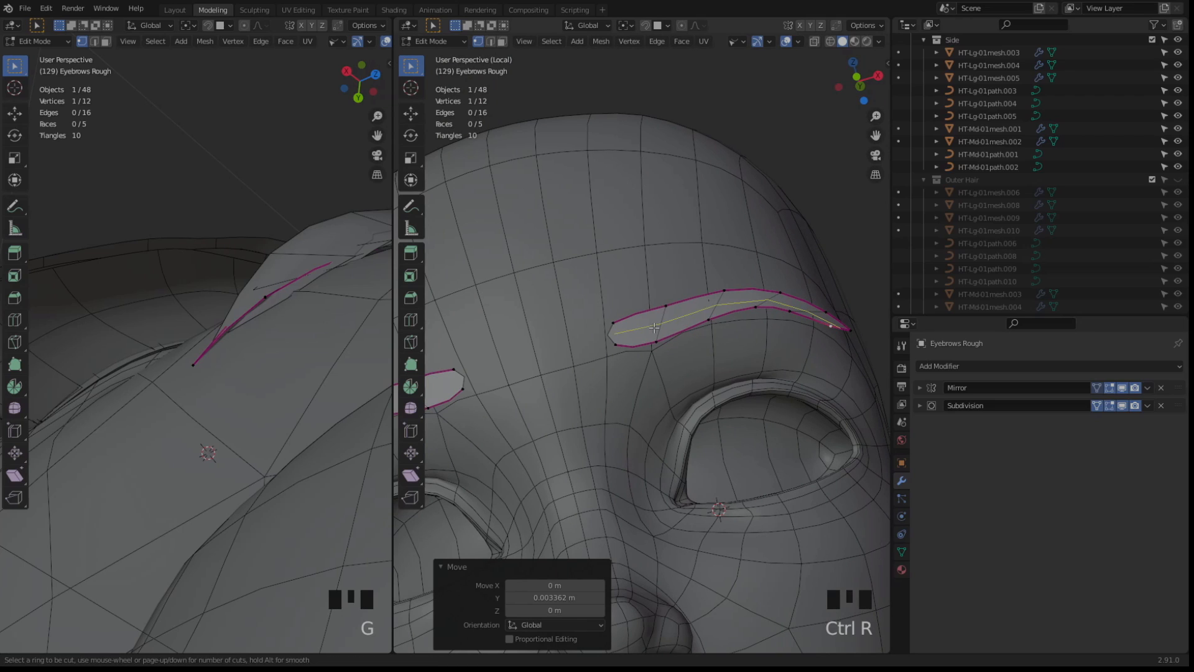
click(654, 327)
click(661, 323)
middle_drag(634, 351, 624, 354)
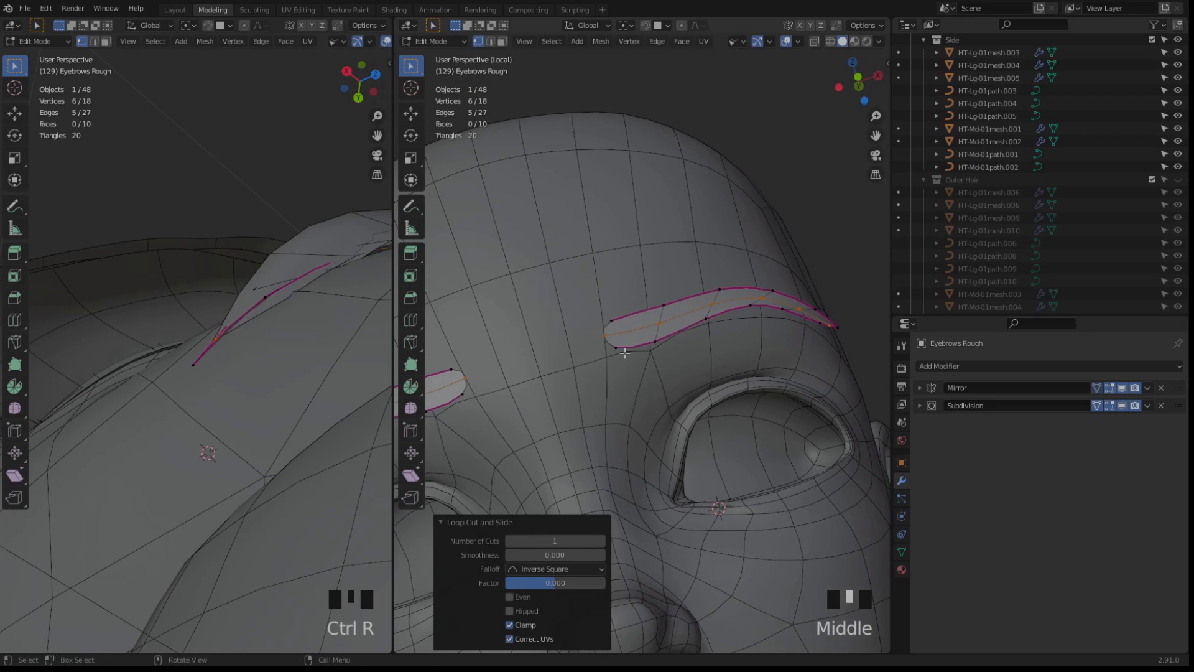
Deselect the centre loop's two end vertices and raise the rest outward by about 0.0025 m with Shrink/Fatten
ctrl+drag(554, 291, 553, 291)
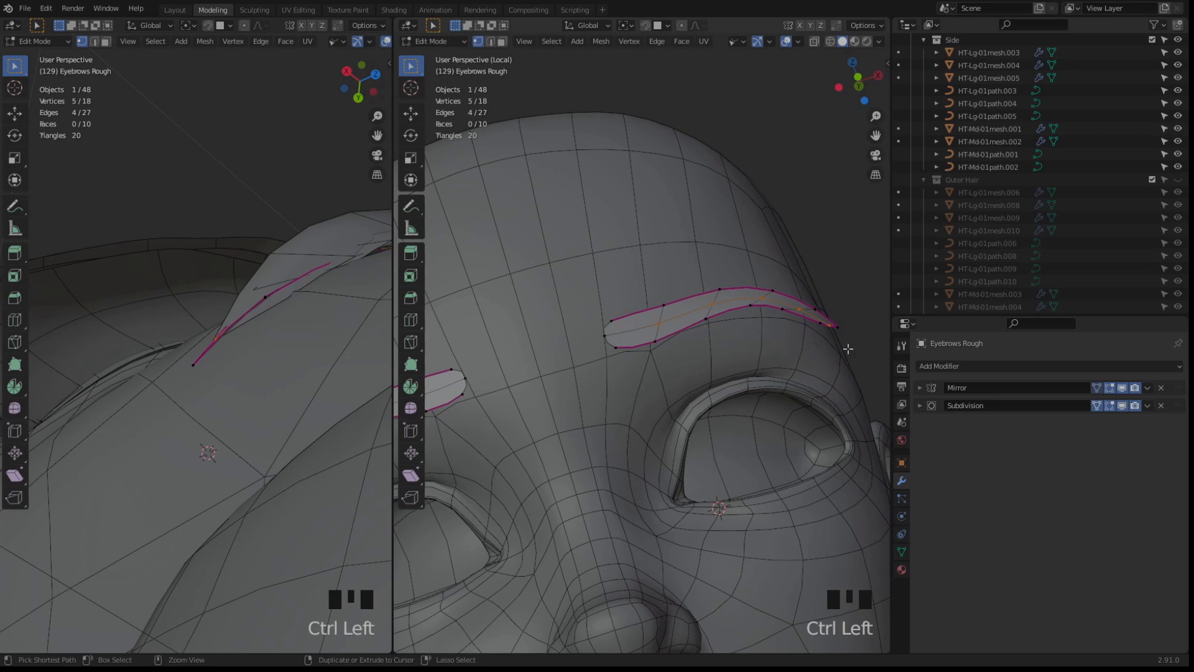
ctrl+drag(818, 323, 818, 323)
mouse_move(622, 354)
middle_down()
mouse_move(587, 360)
mouse_move(607, 360)
middle_up()
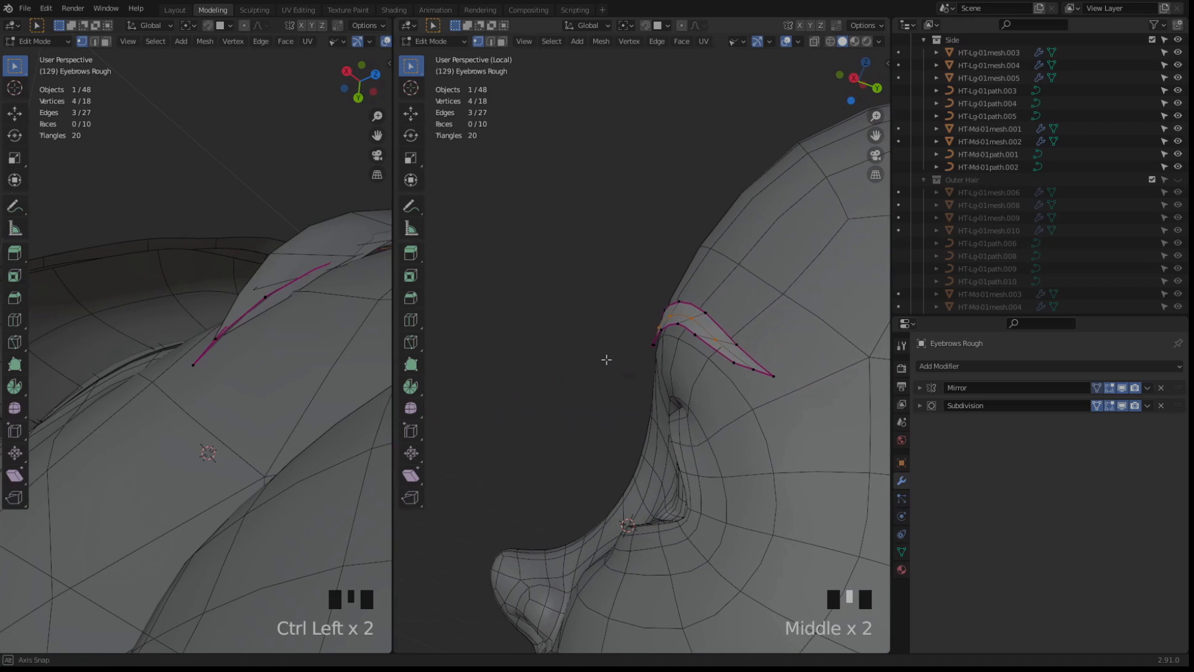
key(alt+s)
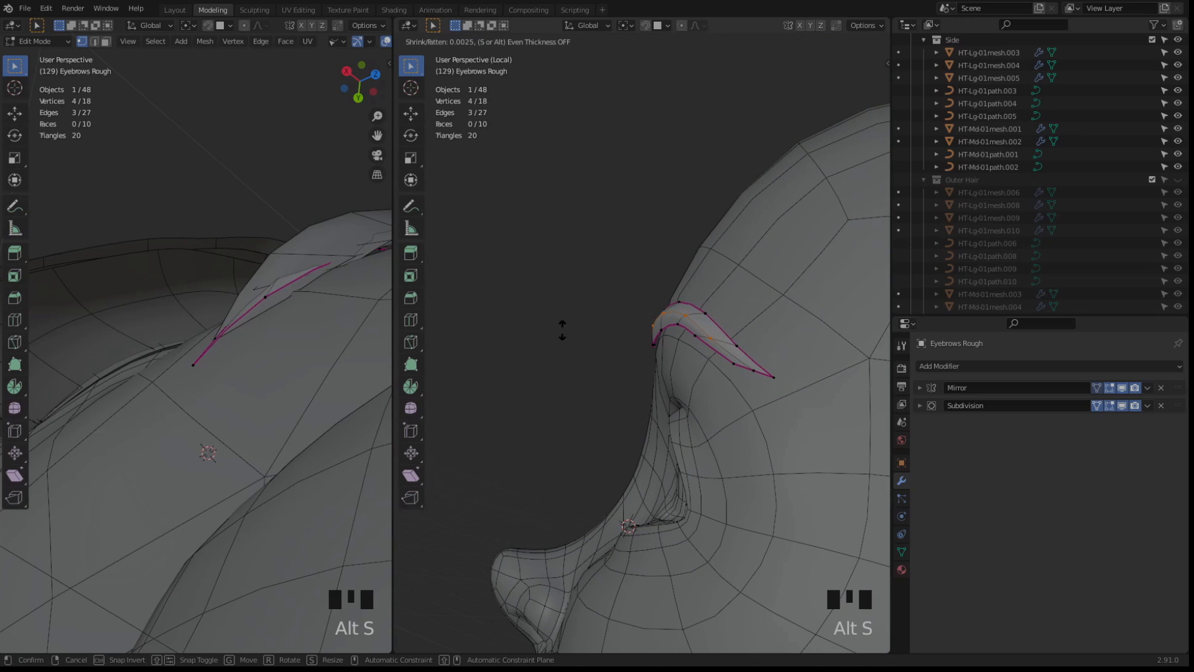
click(589, 342)
Leave mesh editing and examine the smoothed brow on the head without overlays, in and out of isolation
key(Tab)
key(shift+alt+z)
middle_drag(573, 351, 707, 383)
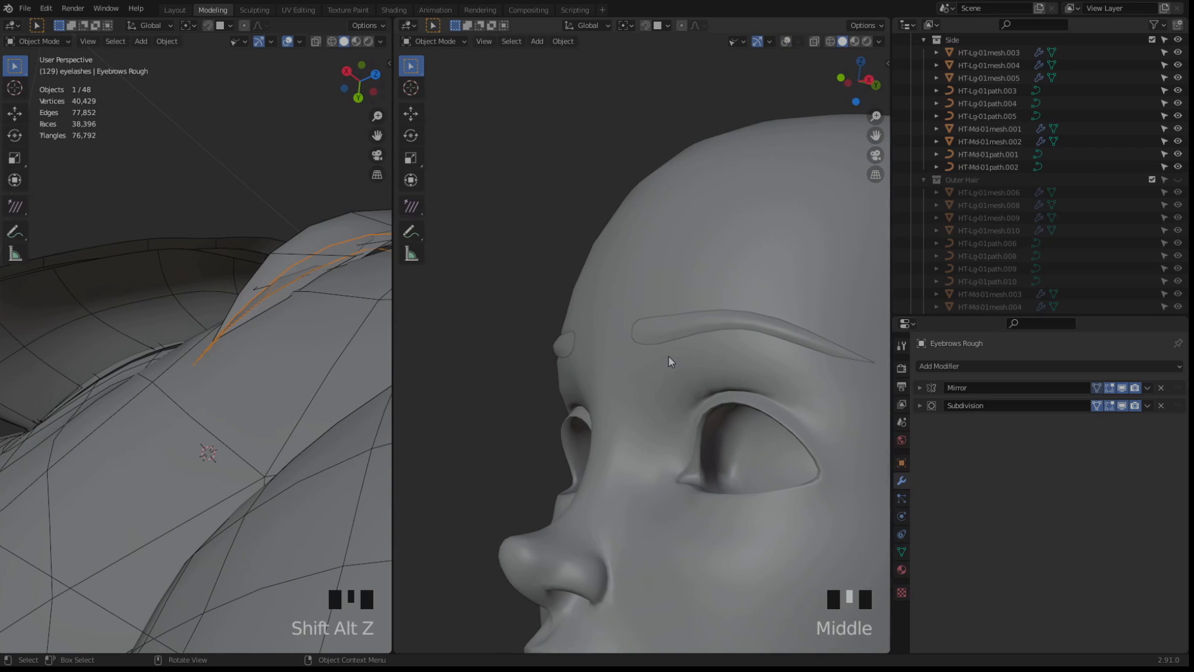
key(KP_Divide)
scroll(684, 334, down, 3)
middle_drag(685, 334, 569, 331)
scroll(544, 401, up, 2)
Show the viewport overlays again and merge the two 3D views back into one
key(shift+alt+z)
click(394, 647)
drag(393, 647, 256, 647)
key(ctrl+z)
Isolate the second brow layer together with the body mesh, and frame the brow layer
middle_drag(429, 349, 485, 298)
middle_drag(486, 298, 541, 292)
shift+click(365, 319)
key(KP_Divide)
click(280, 174)
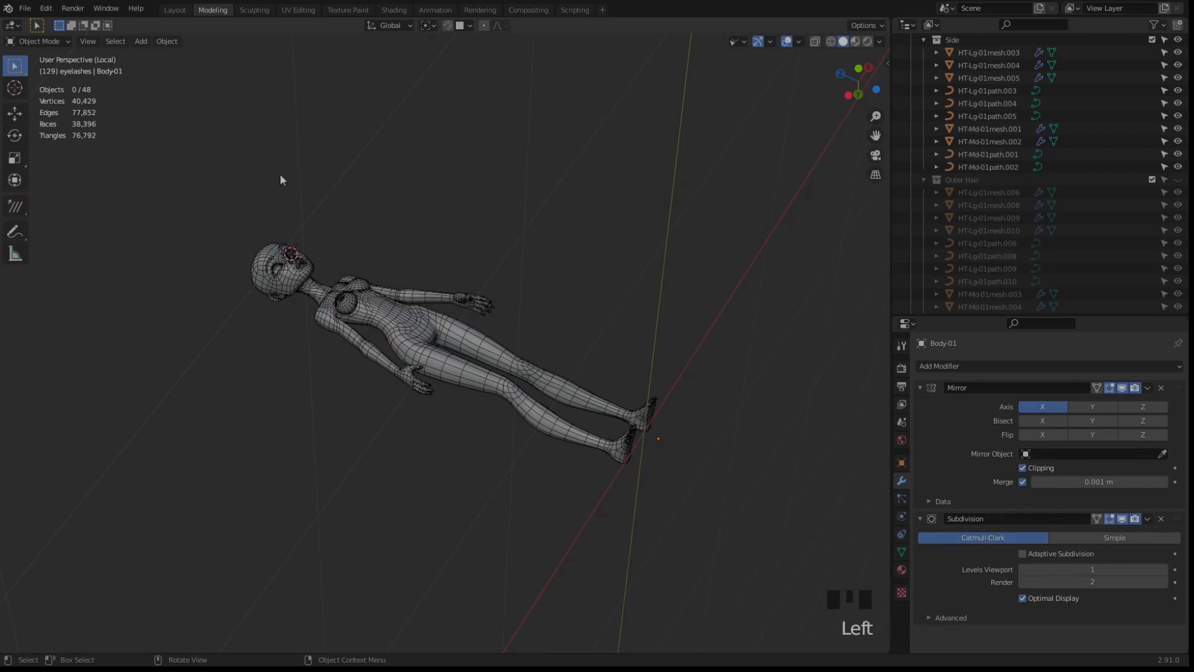
click(283, 246)
key(KP_Decimal)
middle_drag(241, 340, 336, 302)
Move lower-edge vertices of the second brow layer along the Y axis toward the face, the first by about 0.0046 m
key(Tab)
scroll(216, 301, up, 1)
key(g)
key(y)
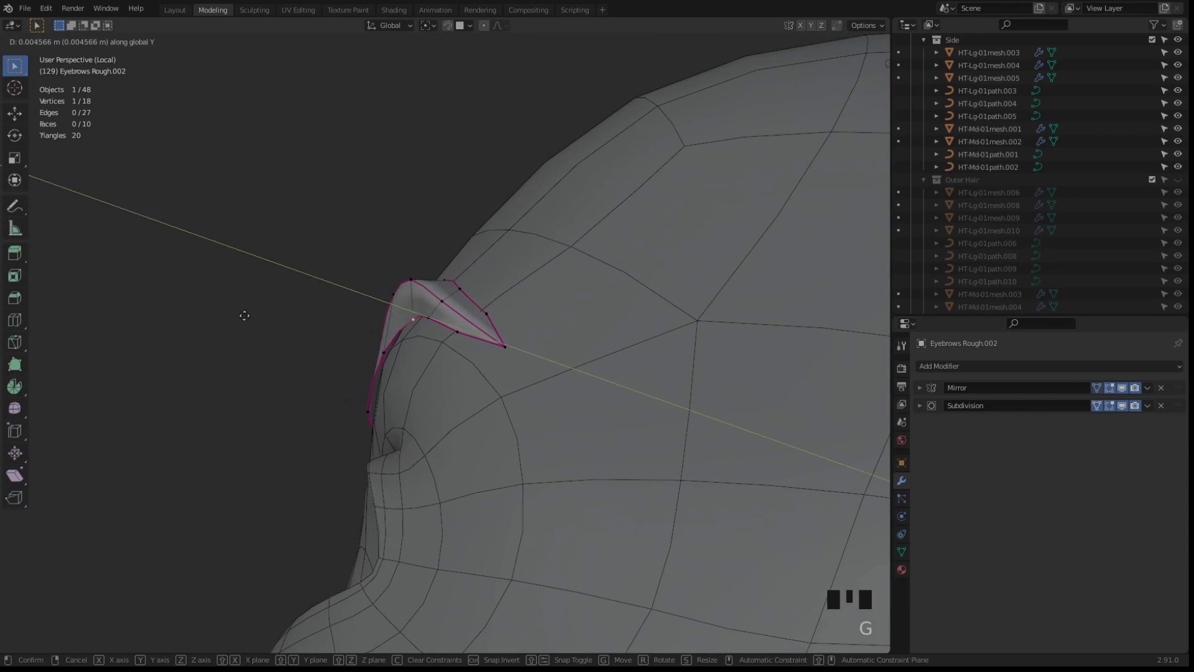
click(247, 316)
middle_drag(247, 316, 193, 293)
key(g)
key(y)
click(411, 339)
middle_drag(411, 339, 498, 263)
key(g)
key(y)
click(416, 317)
Adjust further edge vertices of the second brow layer along the Y axis to fit the brow ridge
click(370, 291)
middle_drag(370, 291, 340, 341)
key(g)
key(y)
click(406, 298)
click(416, 302)
key(g)
key(y)
click(418, 324)
key(g)
key(y)
click(459, 327)
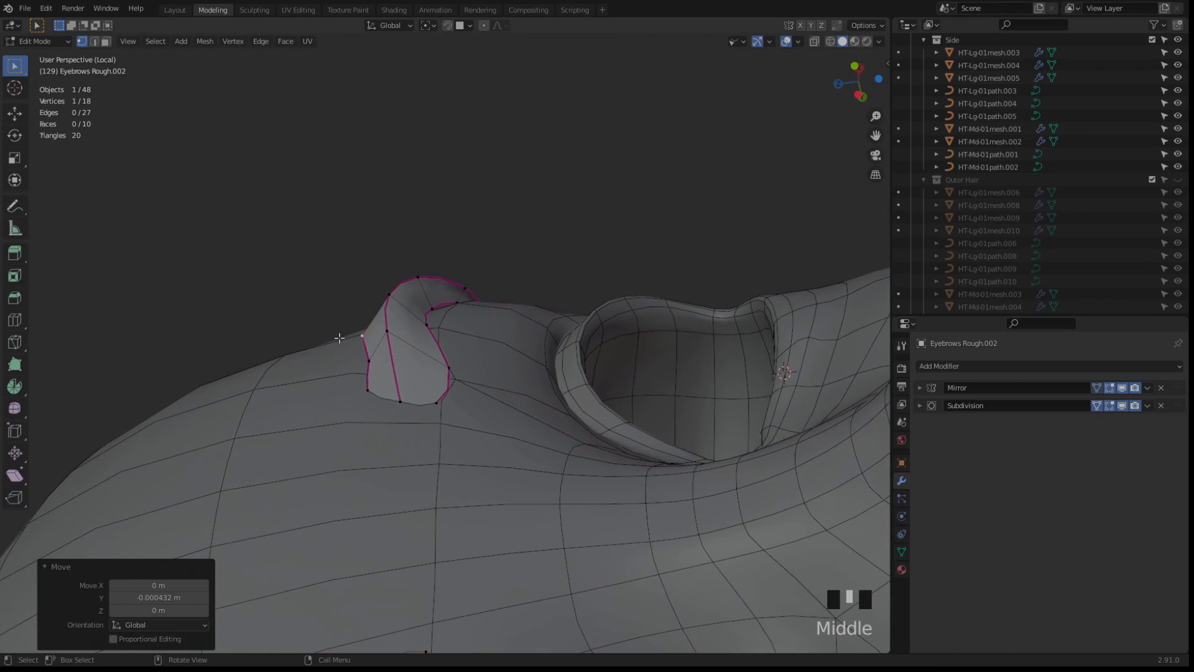
Finish editing the second layer and isolate the third brow layer together with the body mesh
key(Tab)
scroll(419, 291, down, 5)
key(KP_Divide)
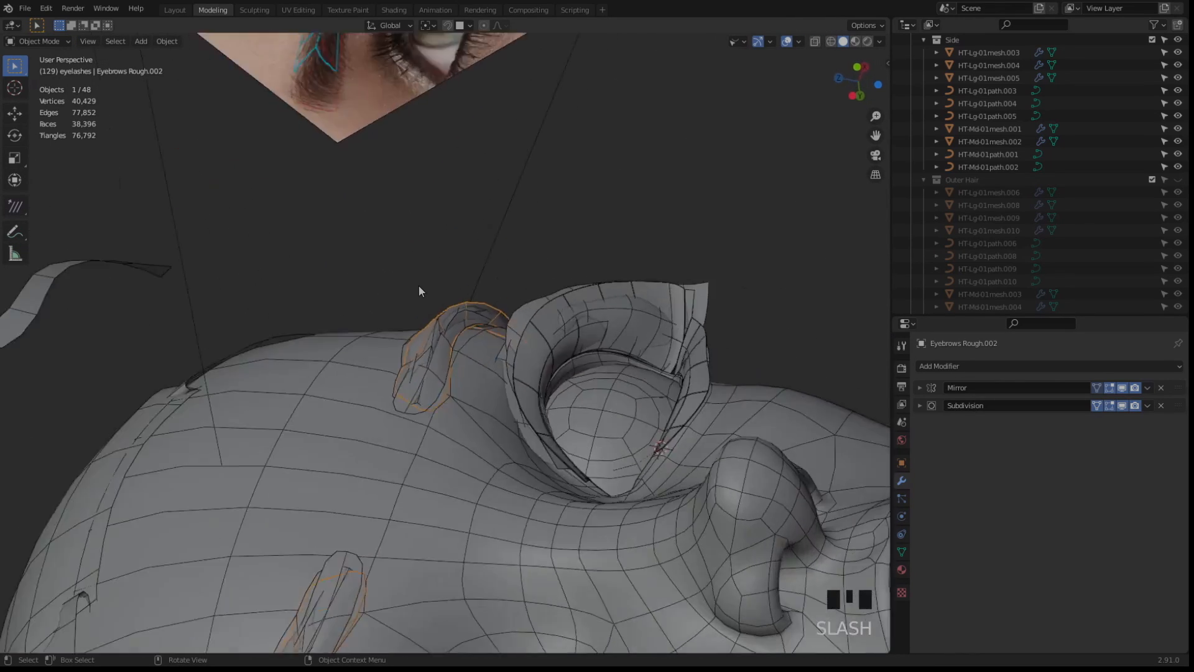
middle_drag(485, 349, 374, 344)
click(516, 324)
middle_drag(372, 328, 345, 386)
shift+click(340, 404)
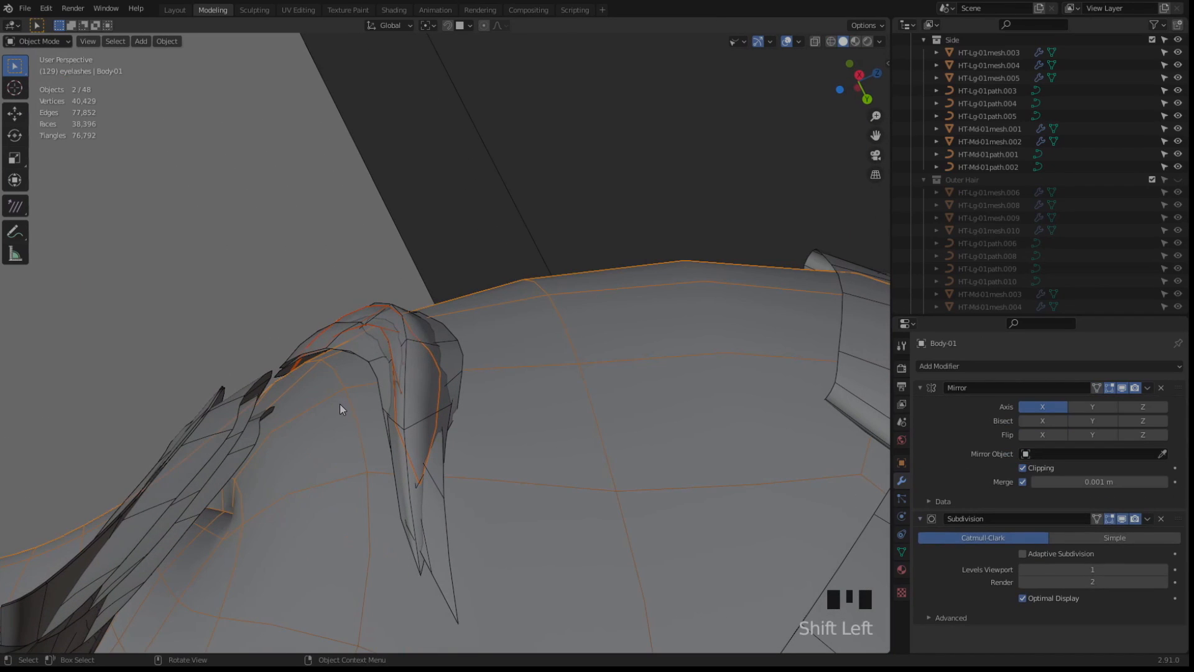
key(slash)
key(KP_Decimal)
Move two lower-edge vertices of the third brow layer along the Y axis by about 0.0043 m and 0.0015 m
key(Tab)
middle_drag(446, 236, 314, 304)
click(405, 314)
key(KP_Decimal)
scroll(405, 314, down, 7)
key(g)
key(y)
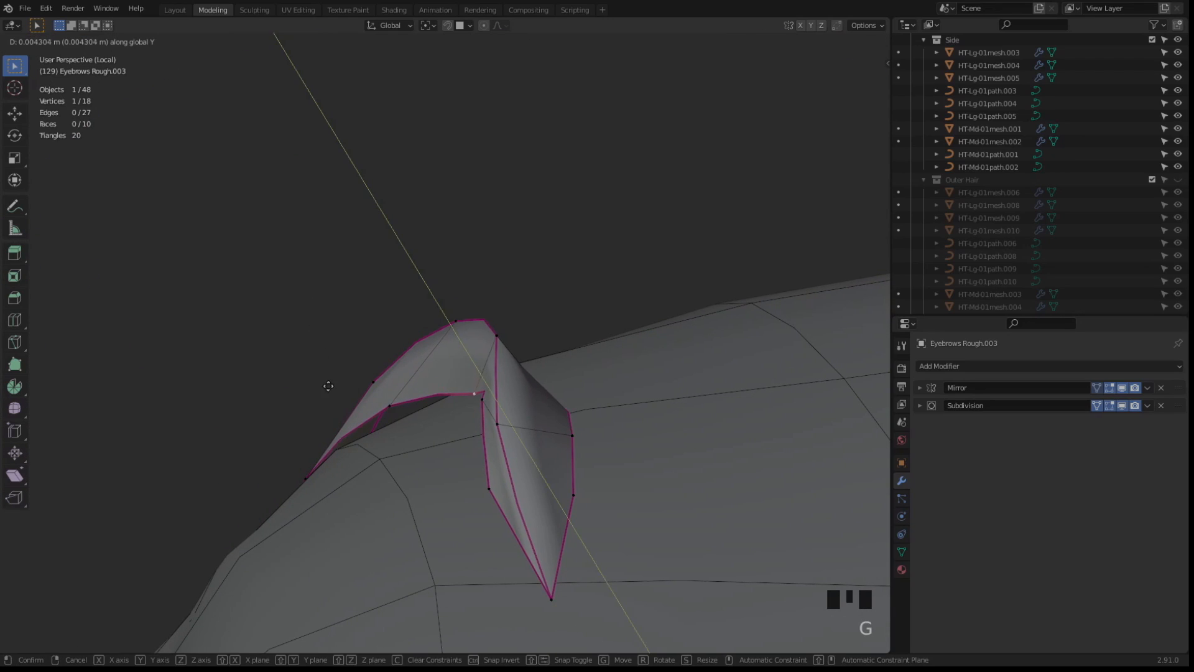
click(328, 386)
middle_drag(327, 387, 415, 396)
key(g)
key(y)
click(438, 434)
Move lower-edge vertices of the third brow layer along the Y axis, the last by about -0.0004 m
middle_drag(438, 434, 591, 383)
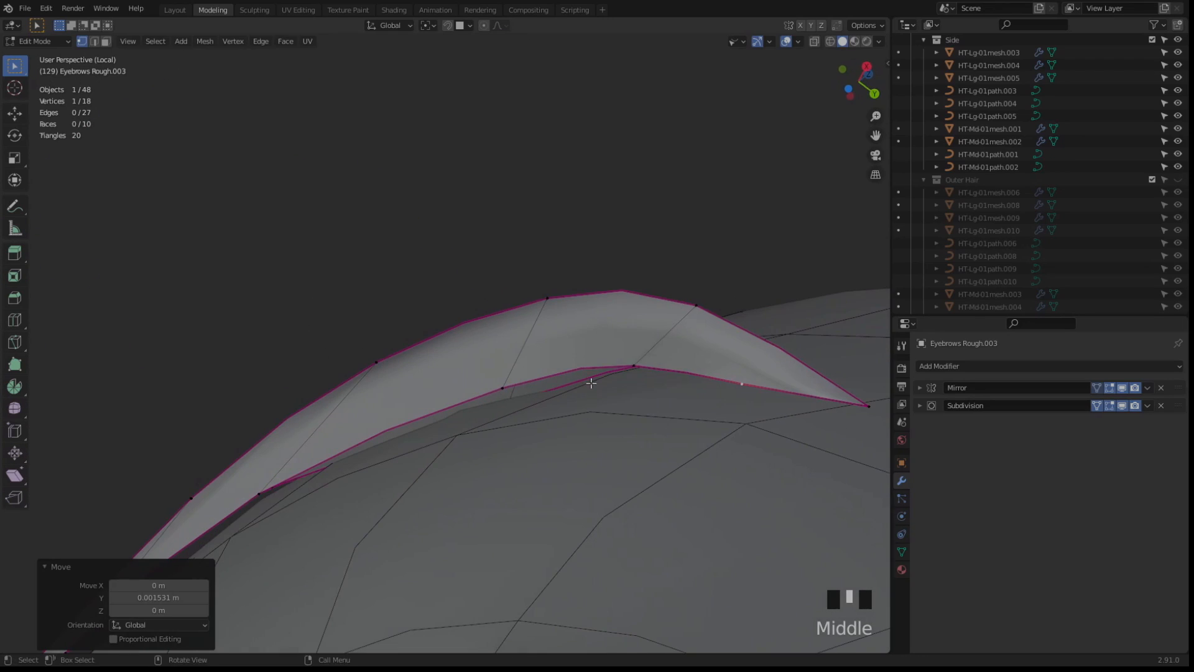
key(g)
key(y)
click(529, 407)
middle_drag(529, 407, 513, 401)
key(g)
key(y)
click(519, 400)
Fit further vertices of the third brow layer to the face by moving them along the Y axis
click(693, 361)
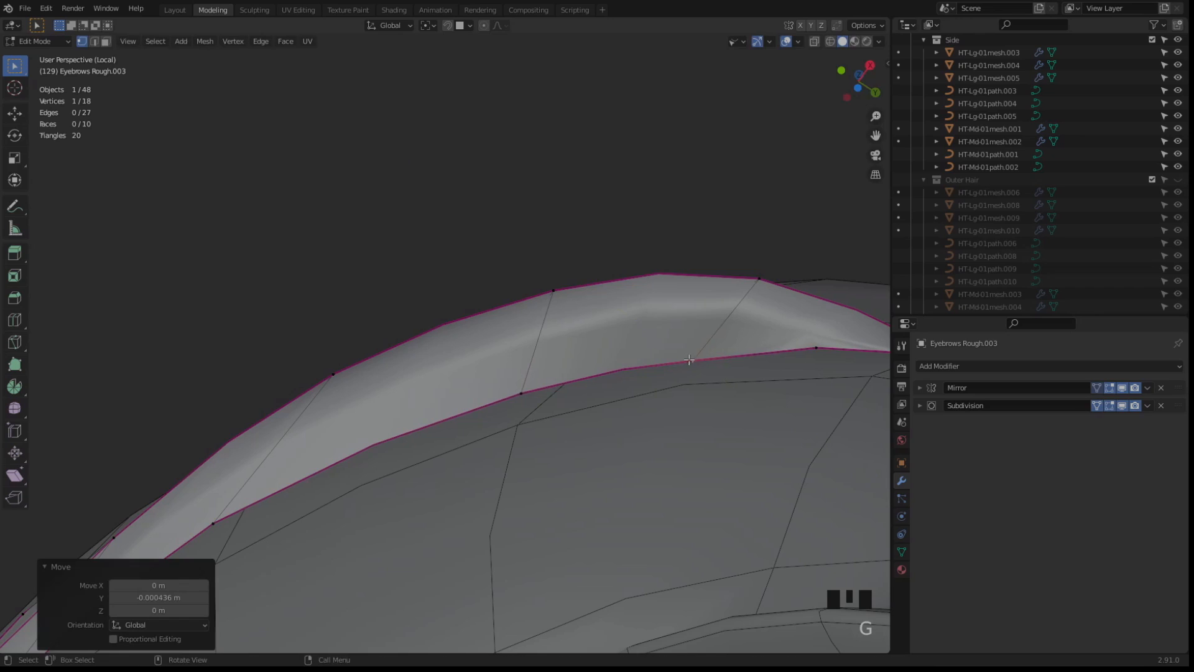
middle_drag(693, 360, 396, 351)
click(410, 324)
key(g)
key(y)
click(469, 286)
click(343, 453)
key(g)
key(y)
click(320, 404)
key(g)
key(y)
Refine the third brow layer's edge from the opposite viewing side with repeated vertex moves along the Y axis
middle_drag(344, 380, 560, 367)
click(494, 342)
key(g)
key(y)
click(460, 315)
key(g)
key(y)
click(457, 341)
key(g)
key(y)
click(785, 405)
Use X-ray to select an obscured vertex of the third brow layer and move it along the Y axis
middle_drag(785, 404, 291, 426)
key(alt+z)
click(274, 492)
key(alt+z)
key(g)
key(y)
click(261, 372)
Move the vertices at the raised end of the third brow layer along the Y axis to meet the skin
middle_drag(261, 372, 324, 349)
click(256, 354)
key(g)
key(y)
click(258, 355)
shift+middle_drag(323, 348, 324, 309)
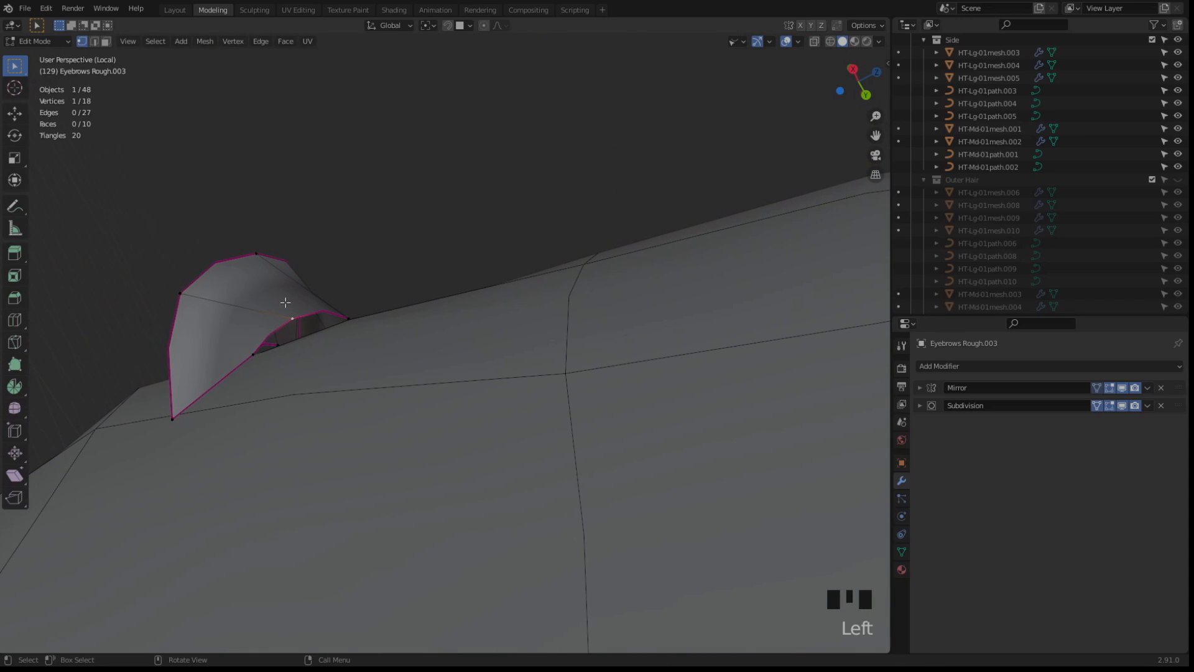
key(g)
key(y)
click(294, 327)
Make one last Y-axis vertex adjustment on the third brow layer, finish editing and leave local view
middle_drag(251, 358, 492, 349)
key(g)
key(y)
click(377, 335)
scroll(377, 335, down, 3)
key(Tab)
key(slash)
Pull brow layers Eyebrows Rough.002 and Eyebrows Rough.003 away from the face along the Y axis to inspect the stack
double_click(492, 348)
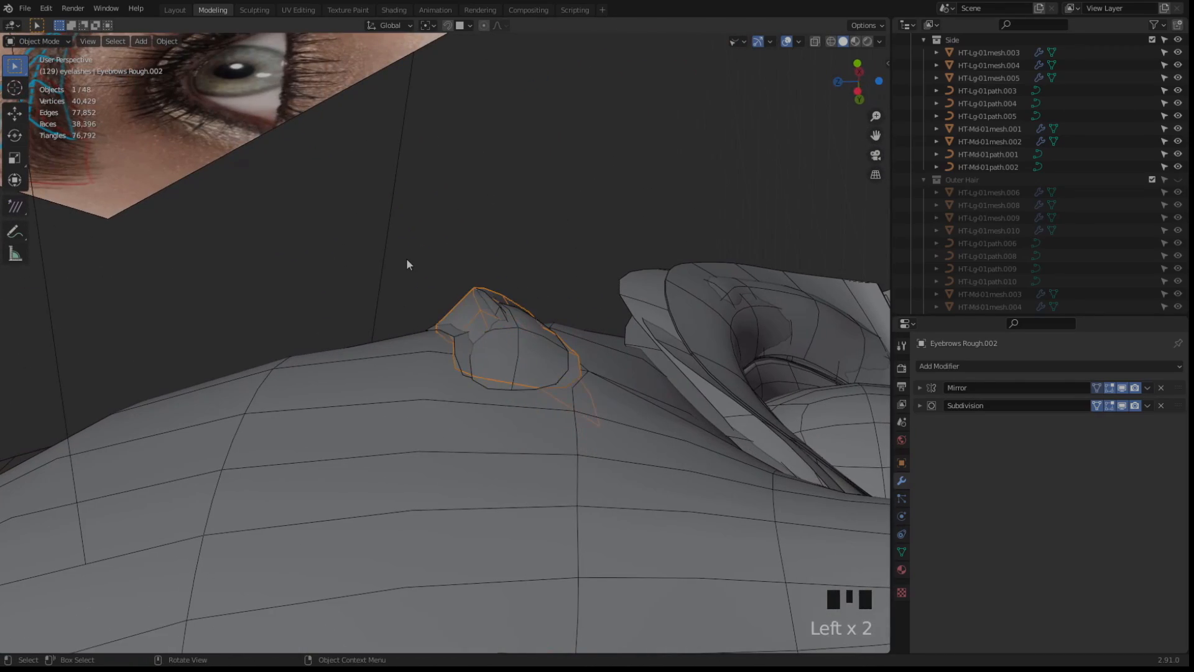
key(g)
key(y)
click(396, 175)
middle_drag(396, 176, 416, 318)
click(415, 316)
key(g)
key(y)
click(416, 224)
middle_drag(417, 224, 436, 300)
click(478, 316)
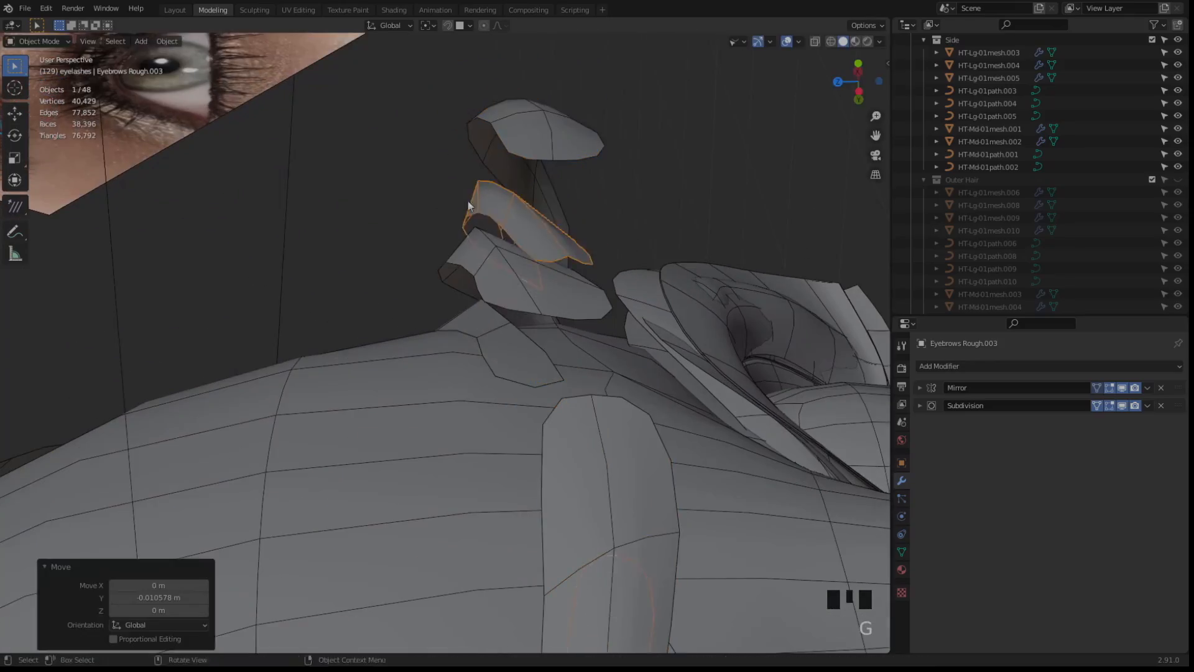
middle_drag(468, 200, 408, 284)
Undo the Y-axis moves that separated the brow layers
key(ctrl+z)
key(ctrl+z)
key(ctrl+z)
key(ctrl+z)
key(ctrl+z)
key(ctrl+z)
key(ctrl+z)
Move the spare brow object Eyebrows Rough.001, floating above the head, to the Archive collection
middle_drag(503, 293, 418, 454)
click(509, 327)
scroll(663, 368, down, 2)
scroll(369, 469, down, 3)
scroll(418, 454, down, 6)
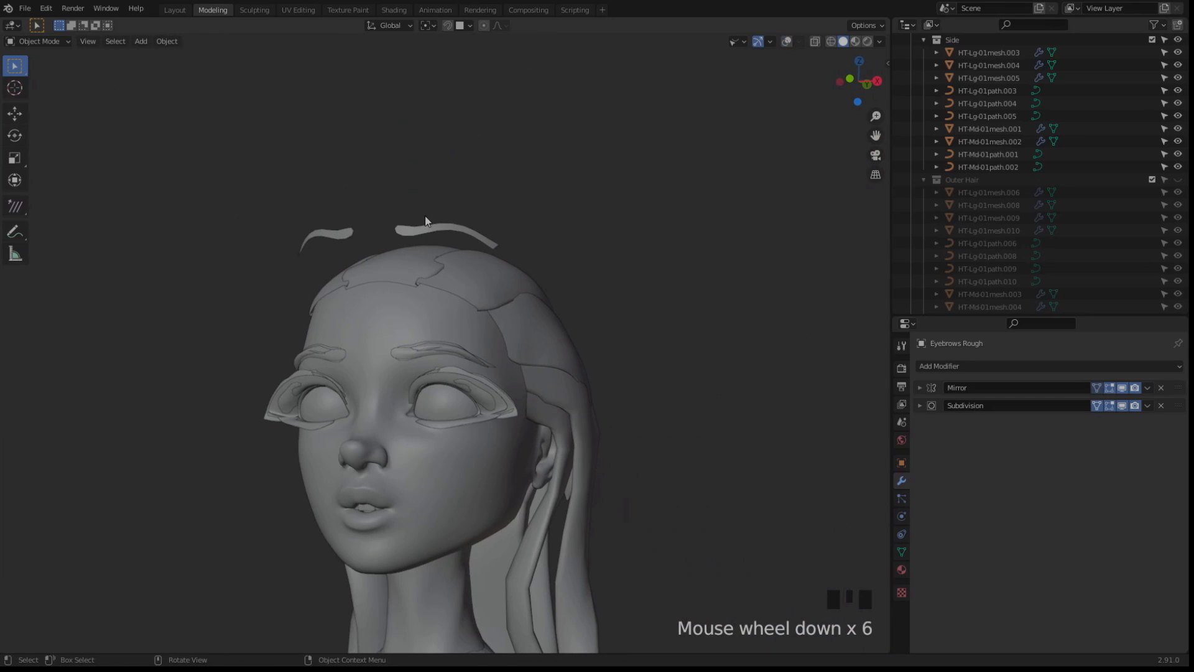
click(350, 235)
key(shift+alt+z)
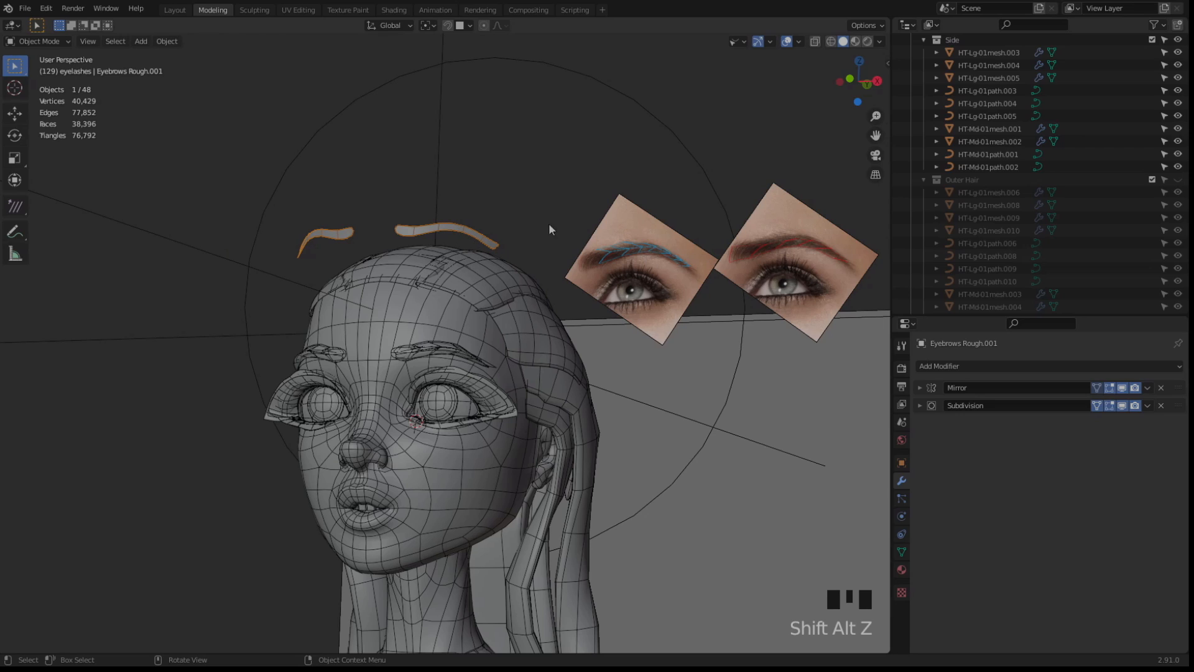
scroll(978, 248, up, 10)
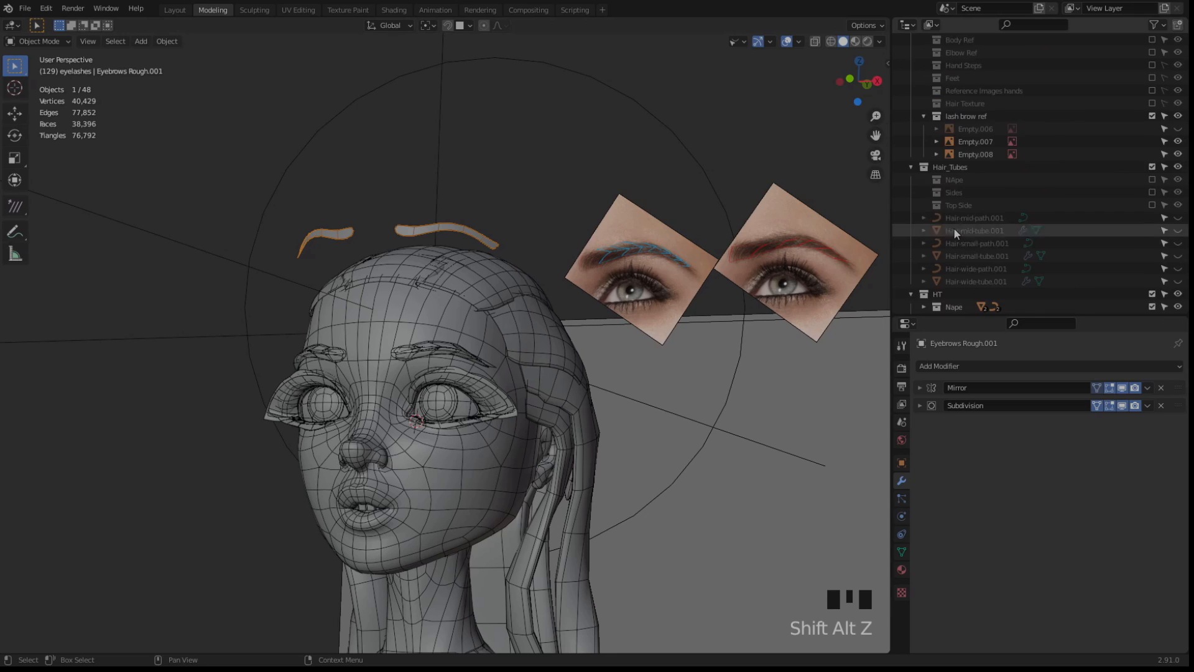
scroll(958, 231, up, 15)
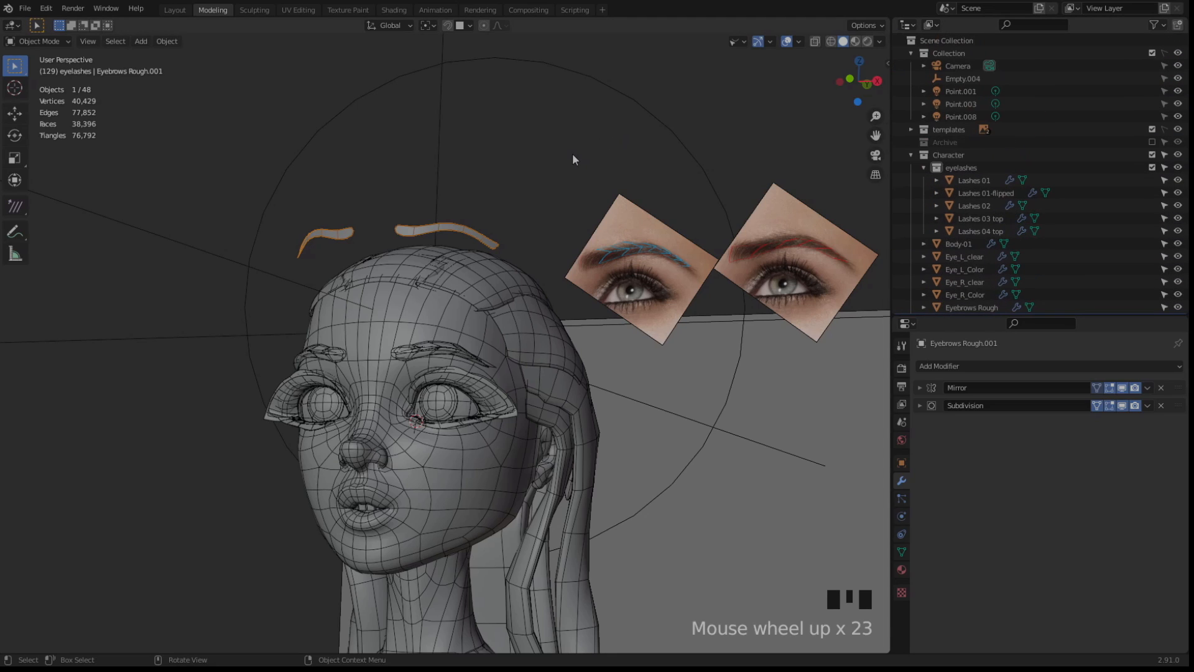
key(m)
click(543, 212)
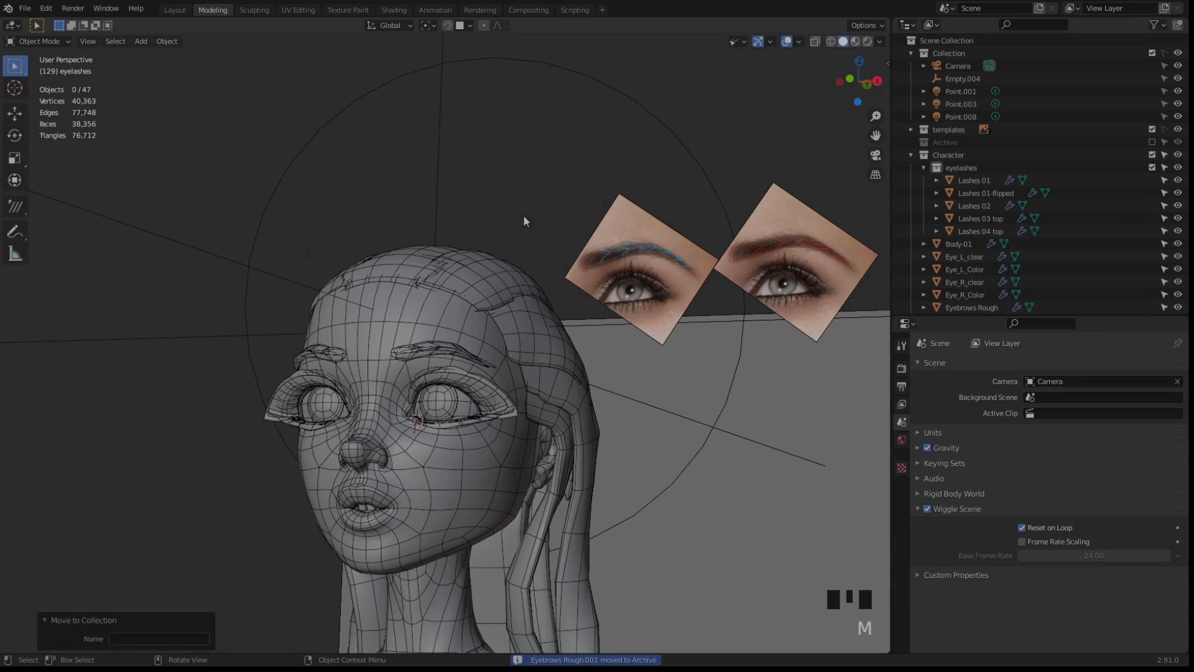
Examine the layered brows up close and in rendered shading
middle_click(337, 260)
scroll(432, 382, up, 5)
middle_drag(431, 382, 350, 323)
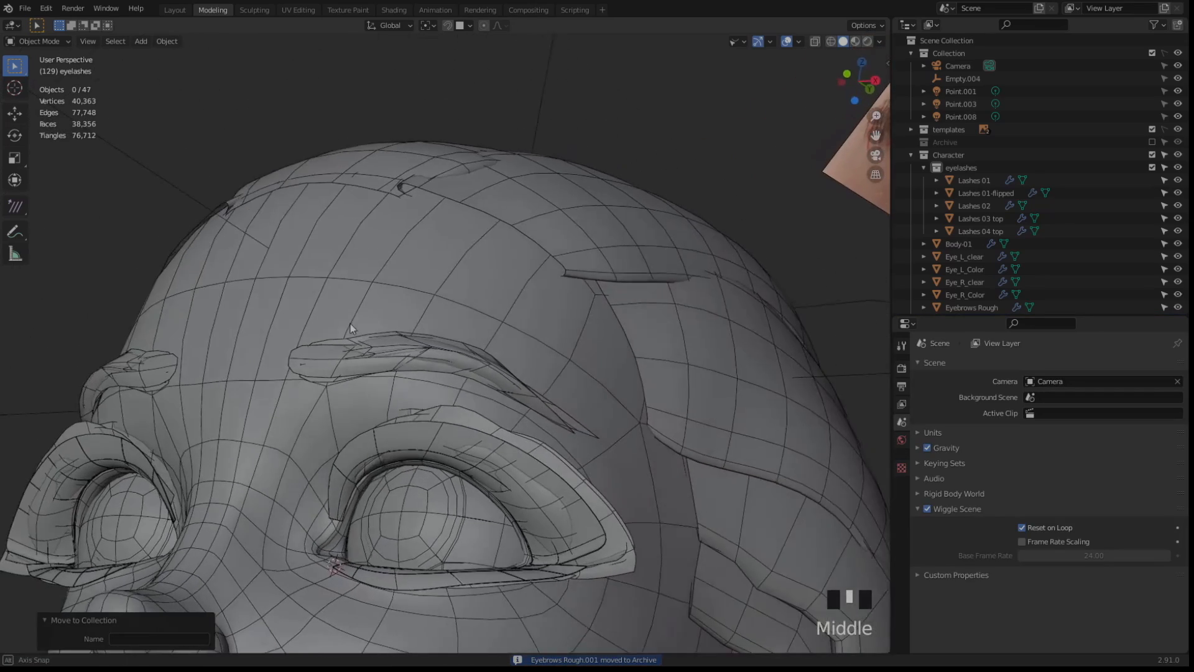
scroll(386, 383, up, 2)
mouse_move(387, 384)
middle_down()
mouse_move(401, 354)
mouse_move(505, 393)
mouse_move(525, 354)
mouse_move(276, 387)
mouse_move(387, 391)
mouse_move(560, 280)
mouse_move(562, 316)
middle_up()
scroll(560, 280, up, 2)
scroll(677, 193, down, 3)
click(868, 41)
scroll(561, 322, down, 2)
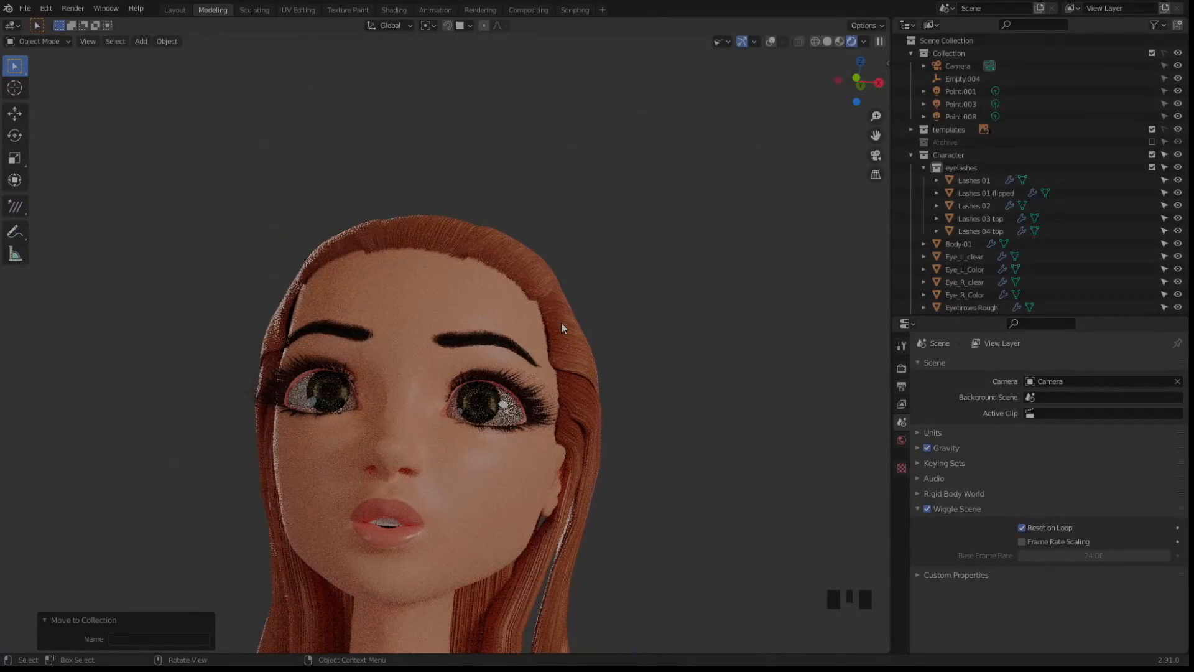
Switch to Material Preview with overlays shown and start editing the Eyebrows Rough layer
click(839, 41)
mouse_move(535, 299)
middle_down()
mouse_move(380, 294)
mouse_move(495, 381)
mouse_move(482, 355)
middle_up()
key(shift+alt+z)
click(537, 323)
key(Tab)
scroll(622, 326, down, 7)
middle_drag(594, 363, 599, 368)
Rotate and move the vertices at the brow's outer tail to reshape the tip of Eyebrows Rough
drag(362, 415, 527, 341)
middle_drag(526, 341, 522, 349)
key(r)
click(401, 343)
key(g)
click(398, 362)
click(385, 347)
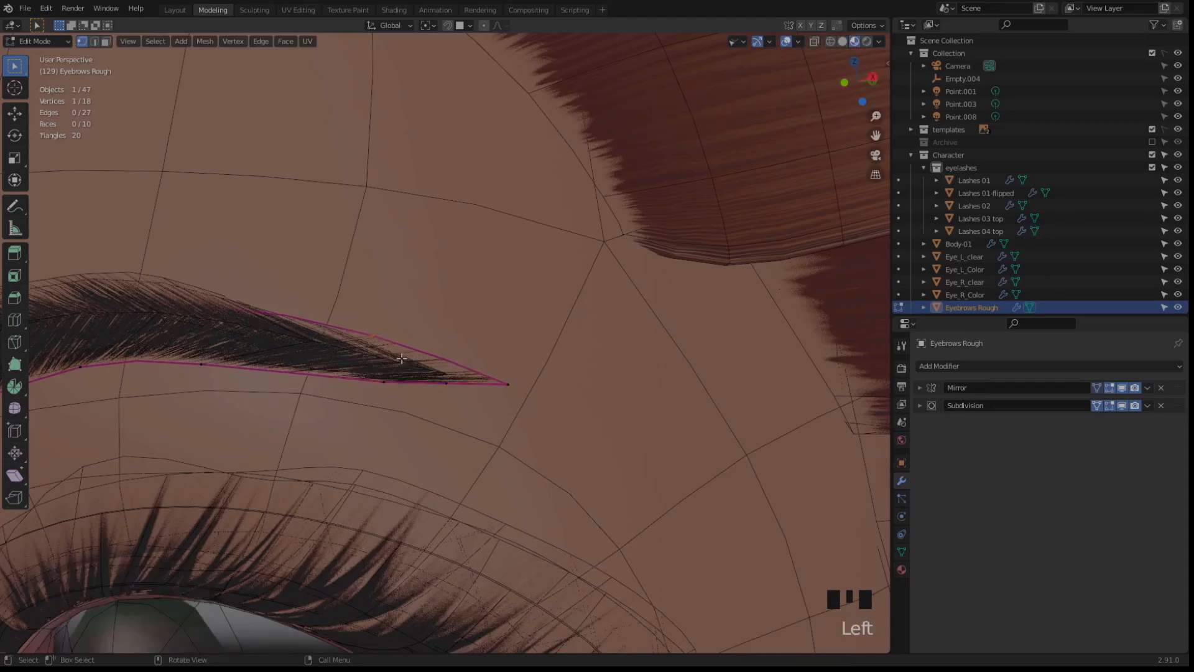
key(g)
click(396, 363)
Move the upper-edge vertex near the inner end of Eyebrows Rough down by about 0.0012 m
scroll(391, 361, down, 3)
shift+middle_drag(373, 360, 435, 339)
middle_drag(317, 338, 349, 327)
scroll(336, 326, down, 3)
middle_drag(283, 308, 299, 309)
click(353, 277)
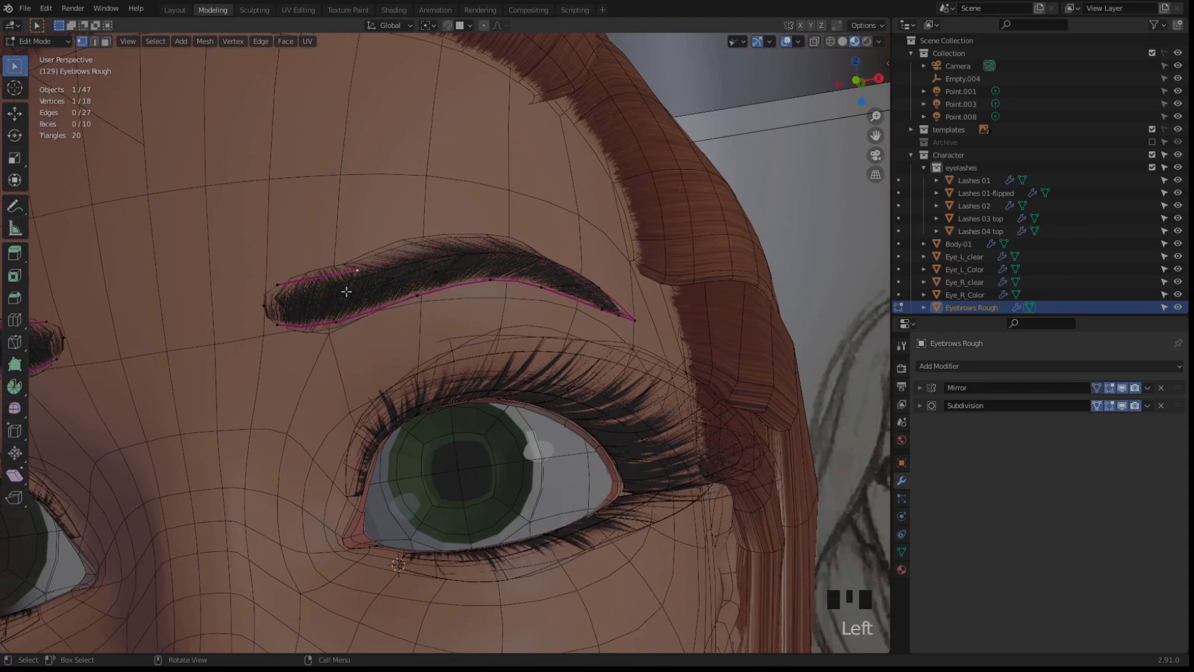
key(g)
click(344, 314)
Split the viewport into two side-by-side views and hide the overlays in one for a clean preview
key(shift+alt+z)
key(shift+alt+z)
drag(2, 651, 366, 622)
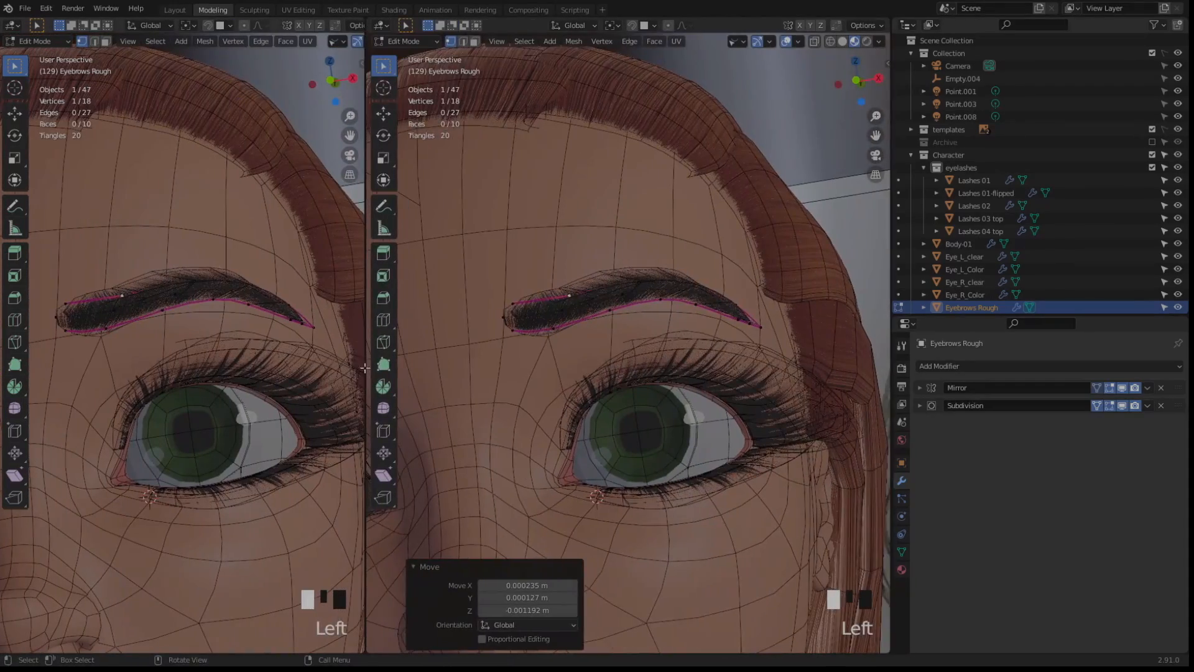
key(shift+alt+z)
mouse_move(597, 398)
middle_down()
mouse_move(613, 392)
mouse_move(607, 404)
middle_up()
middle_drag(250, 371, 267, 373)
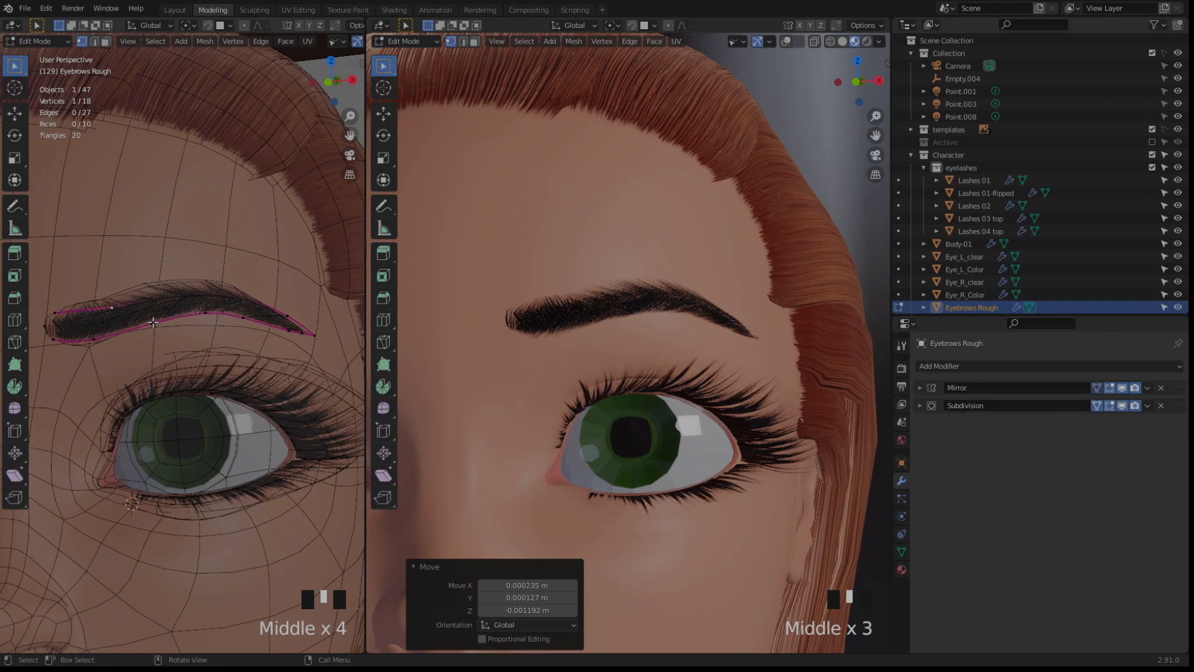
Move two lower-edge vertices beneath the brow arch, the second by about 0.0016 m in X and 0.0006 m in Z
click(204, 312)
key(g)
click(204, 309)
key(g)
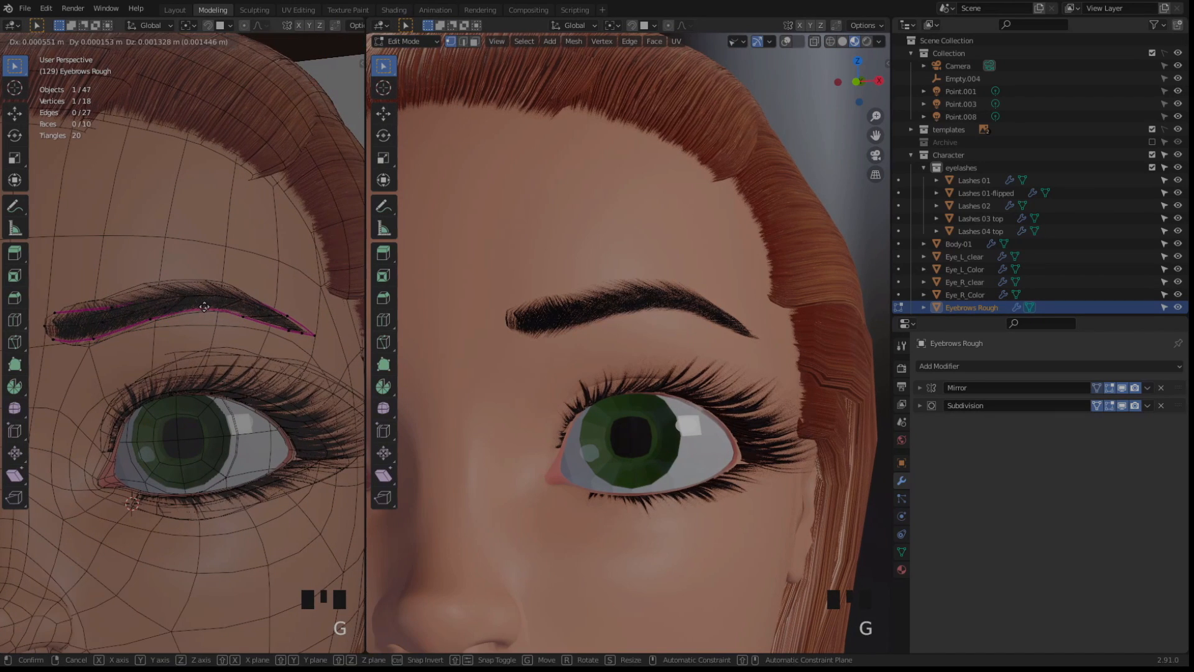
click(204, 306)
click(243, 318)
key(g)
click(248, 315)
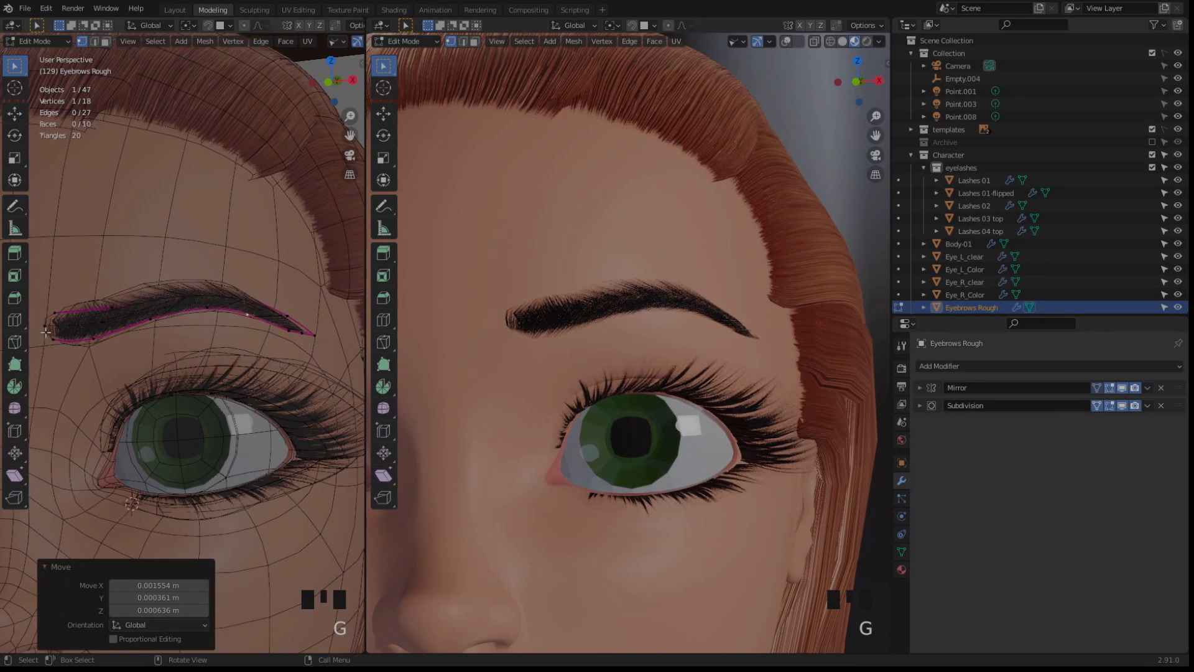
Adjust the inner-end vertices of Eyebrows Rough, moving the lower one about 0.0009 m in X
click(55, 312)
key(g)
click(50, 315)
click(46, 327)
key(g)
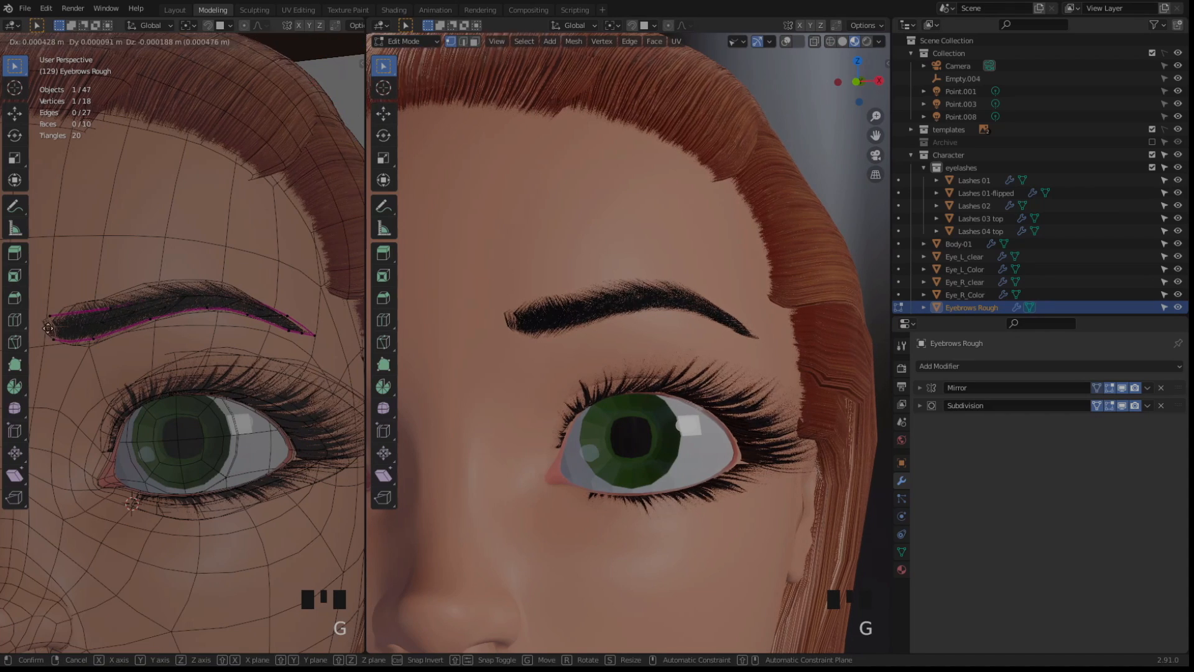
click(56, 339)
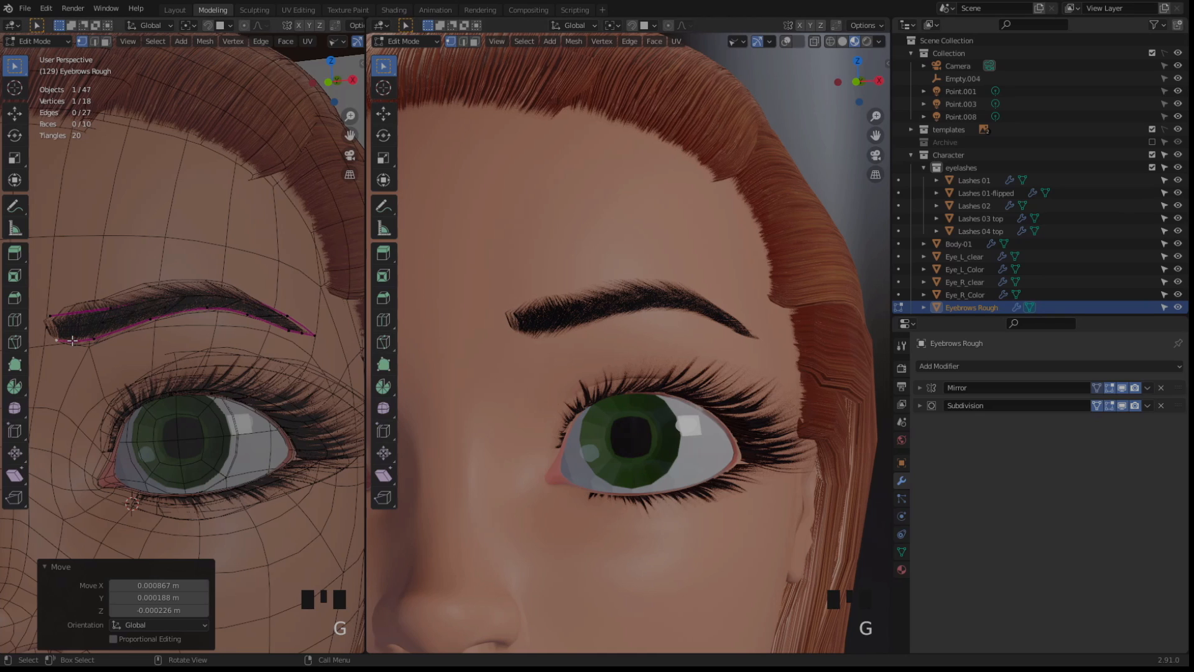
Select the two inner-end edges of Eyebrows Rough and set their edge crease to 1
key(2)
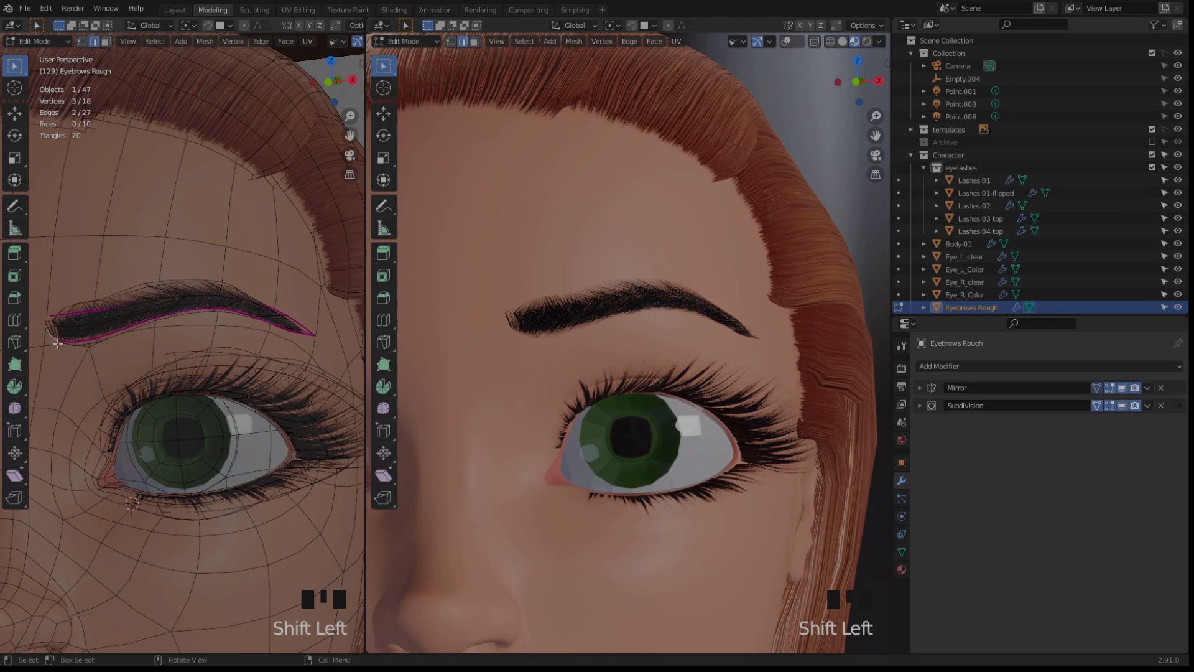
click(261, 42)
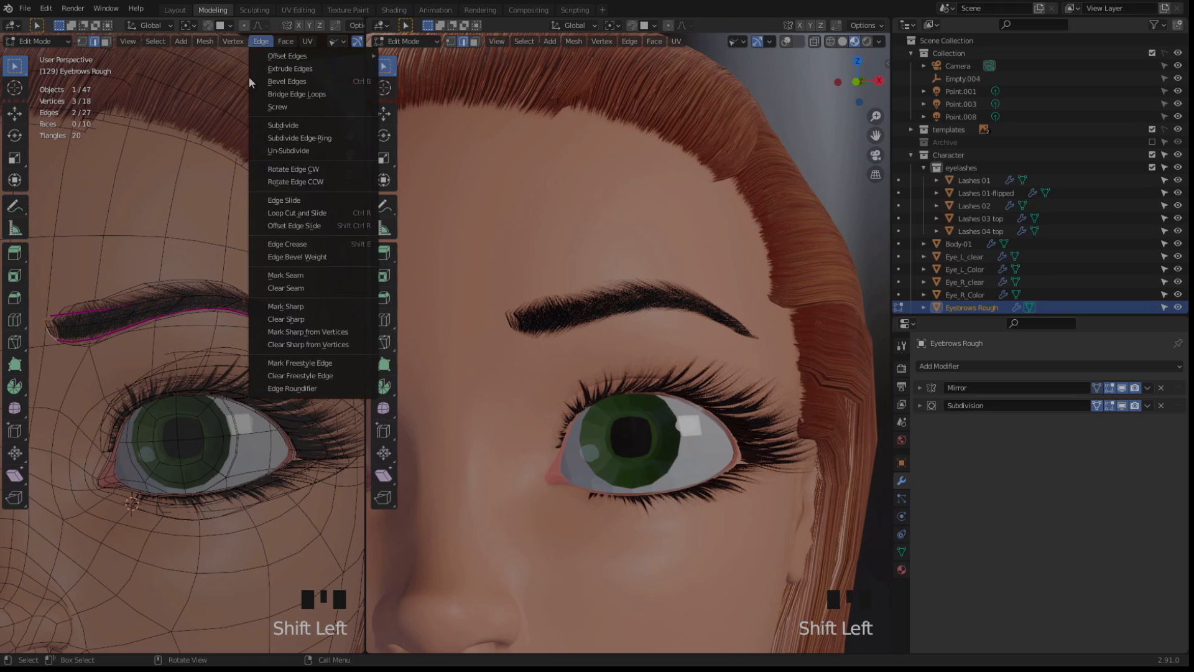
key(shift+e)
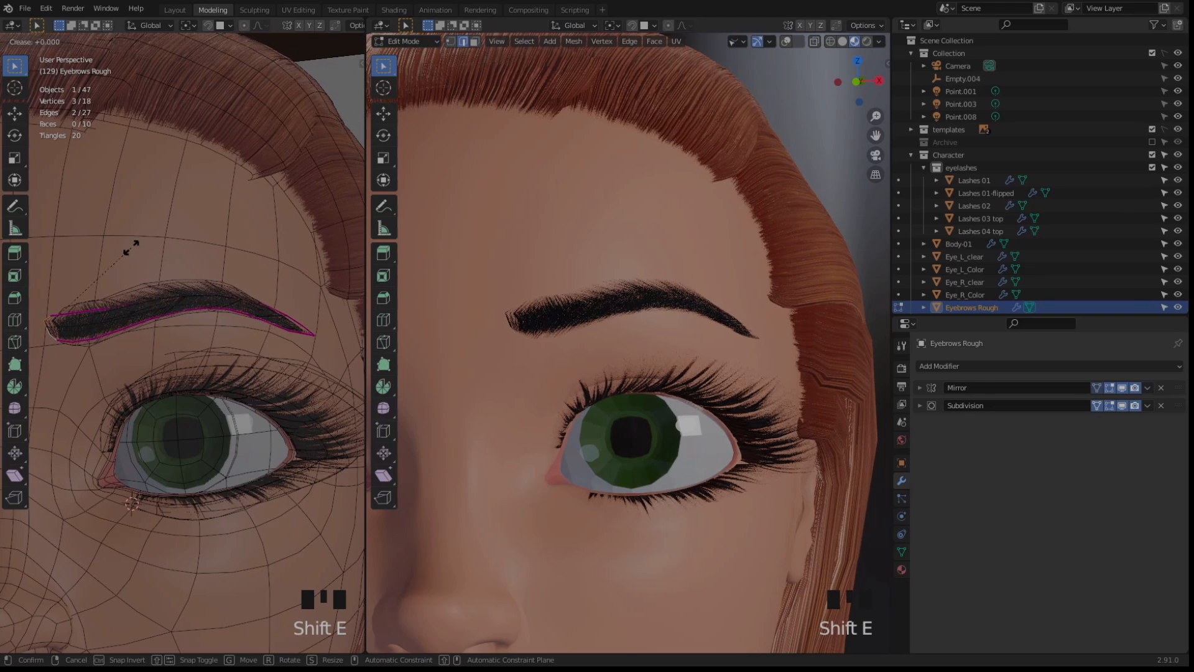
key(Return)
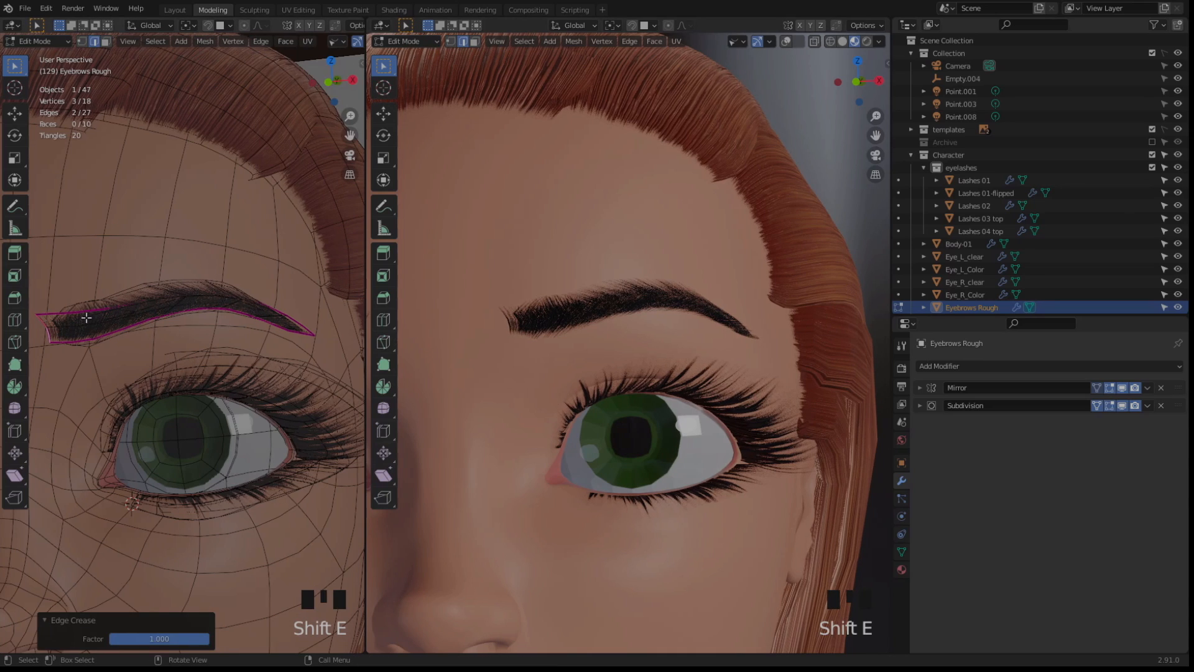
Pull in the inner-end corner vertices of Eyebrows Rough, the upper one by about 0.0034 m in X, and finish editing
key(1)
click(51, 302)
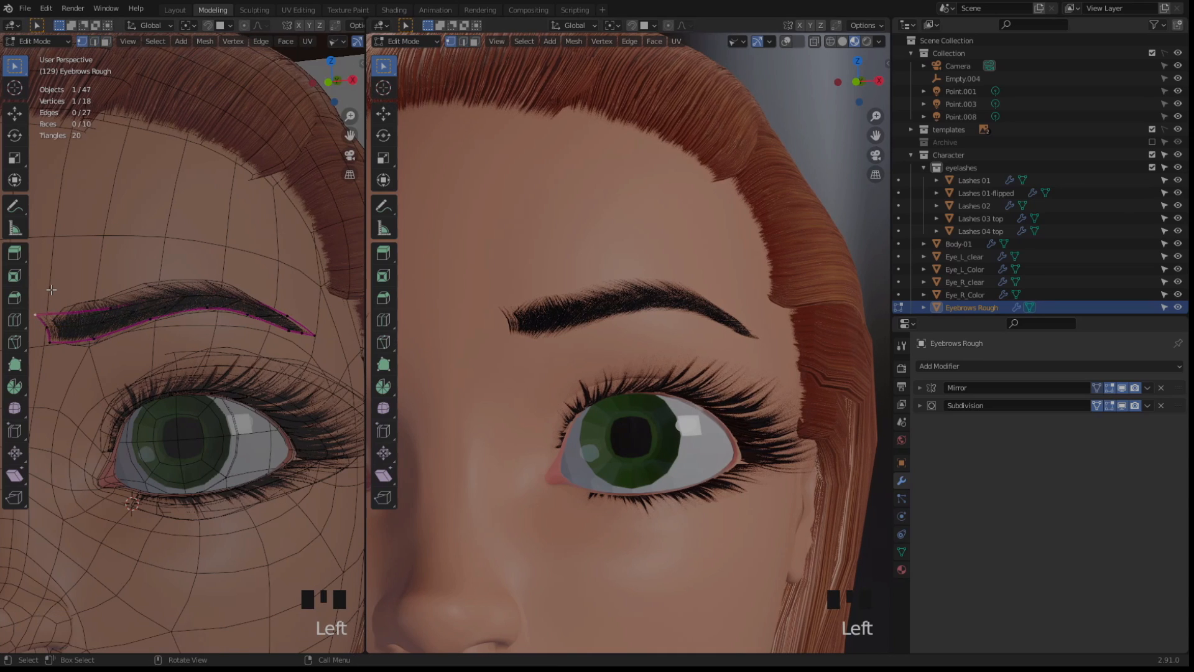
key(g)
click(66, 290)
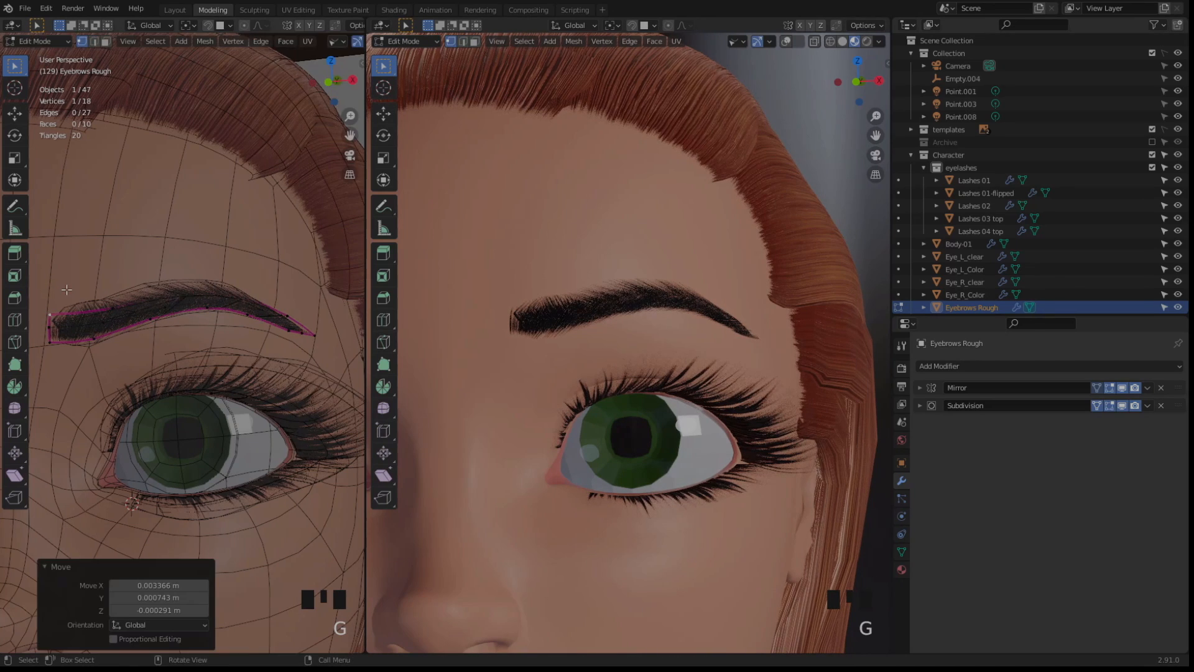
click(48, 333)
key(g)
click(45, 328)
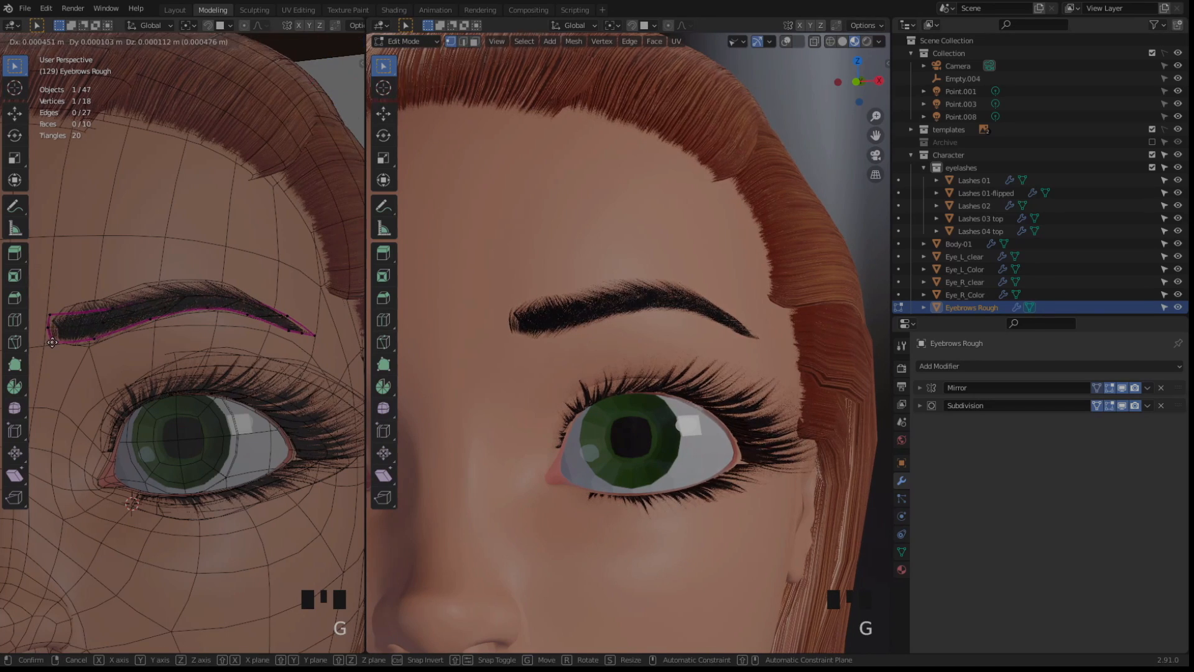
key(Tab)
Set a crease of 1 on the inner-end edge of brow layer Eyebrows Rough.004
click(66, 312)
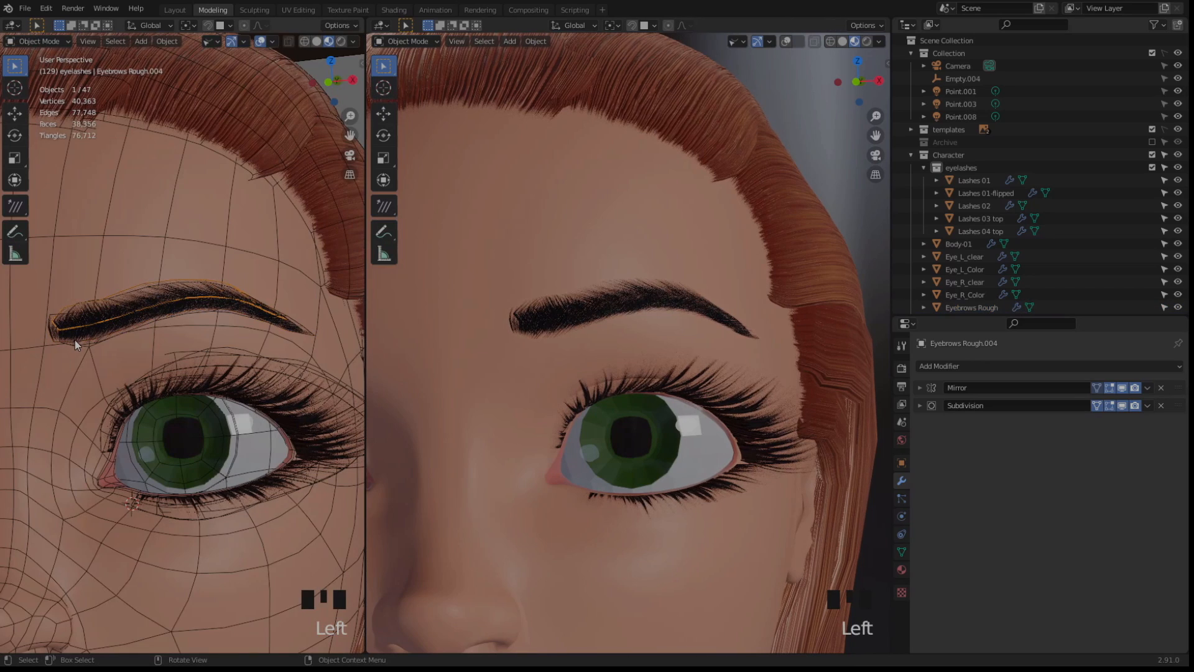
key(Tab)
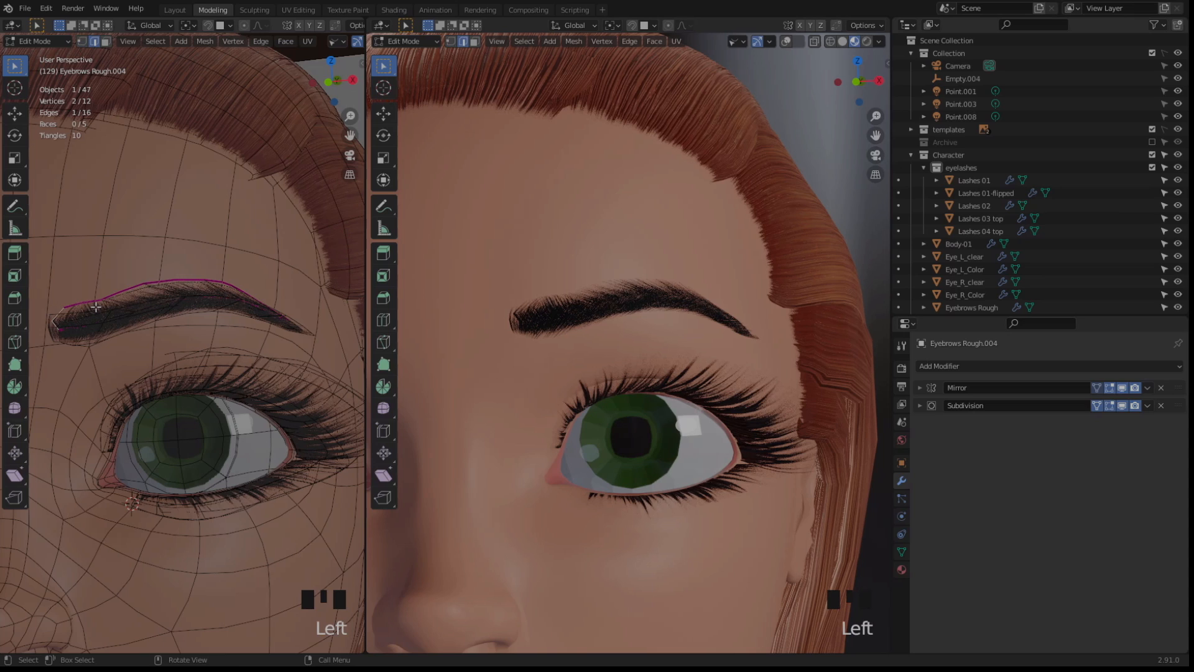
key(shift+e)
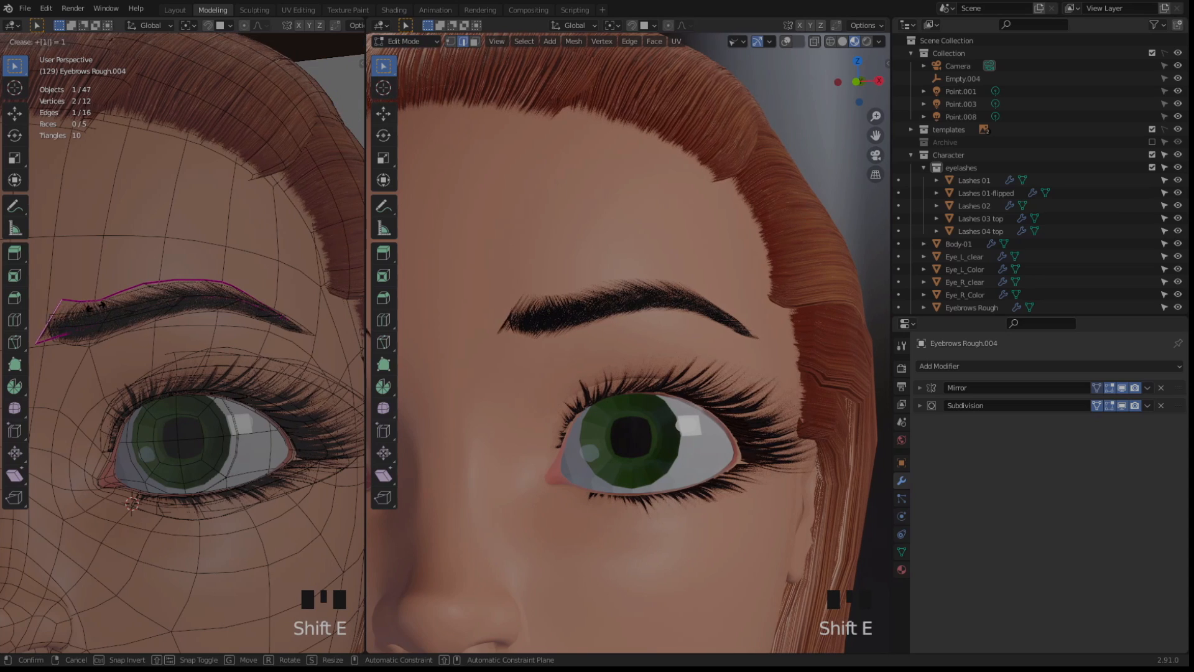
key(Return)
Reshape the inner end of Eyebrows Rough.004, moving its lower corner vertex outward and the upper one about 0.0045 m down in Z
key(1)
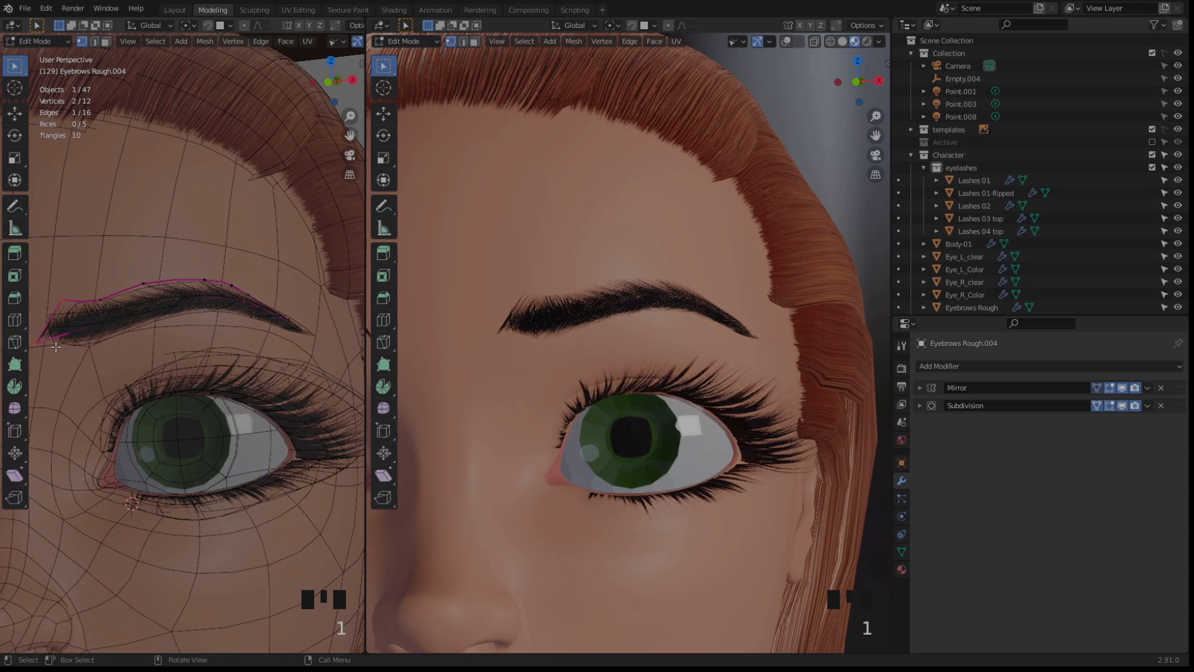
key(g)
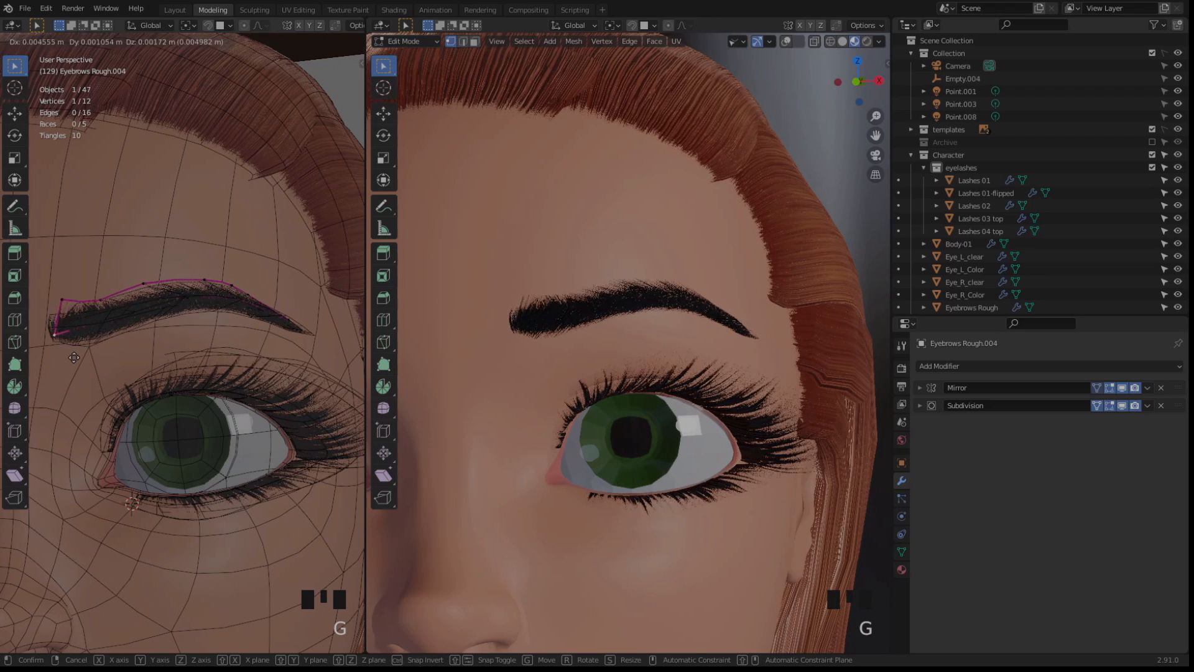
click(66, 320)
key(g)
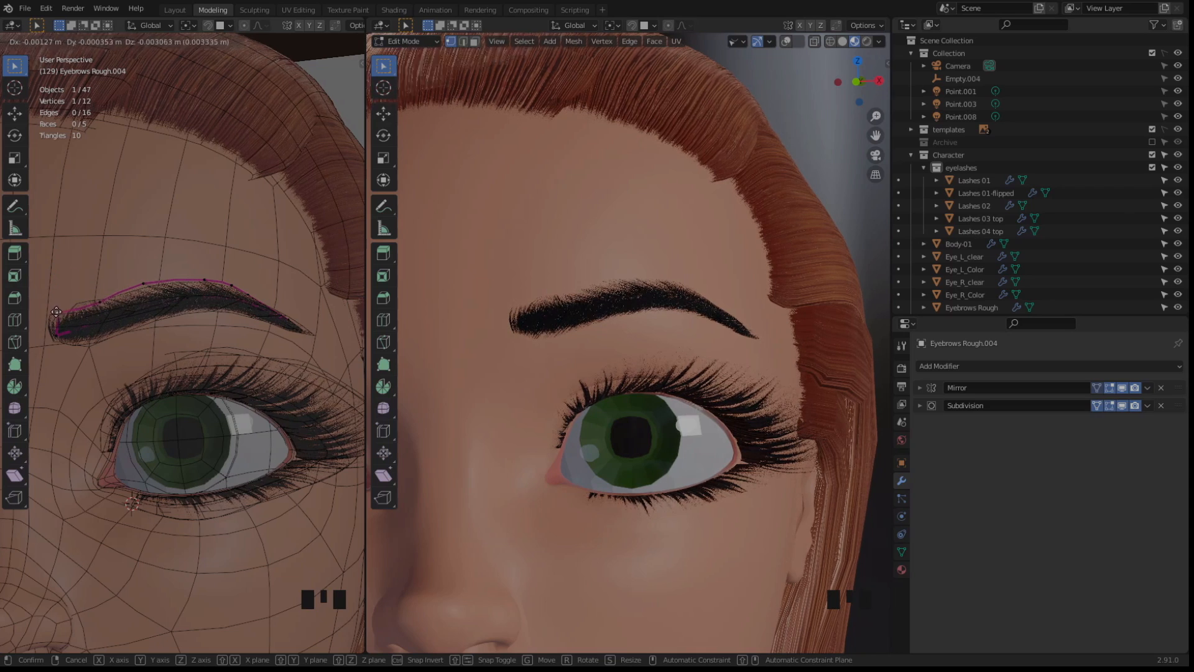
click(52, 318)
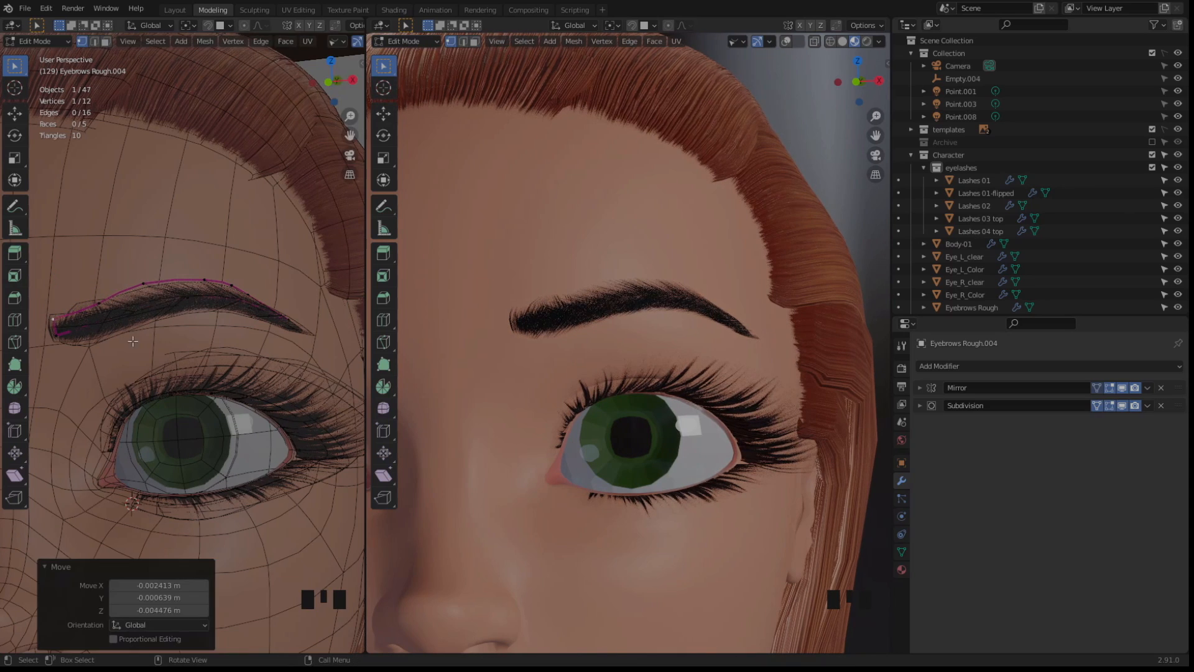
Lower the upper-edge vertex before the arch of Eyebrows Rough.004 by about 0.0026 m in Z and adjust its inner neighbour
click(145, 281)
key(g)
click(100, 313)
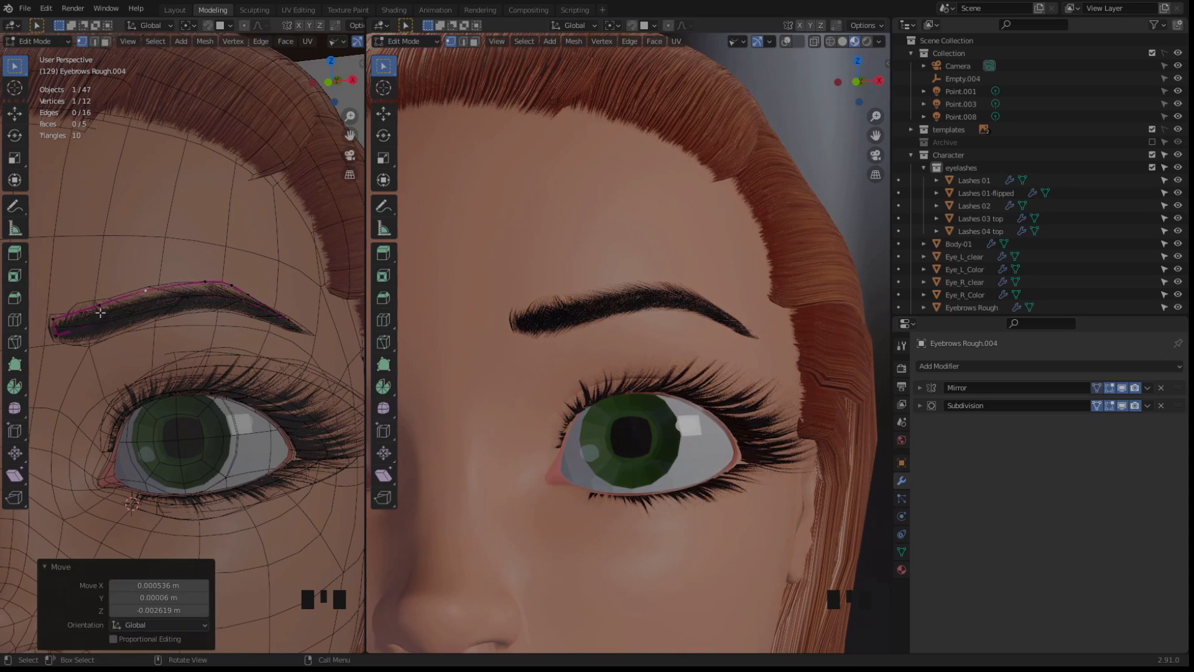
click(100, 313)
key(g)
click(99, 309)
Refine both inner-end corner vertices of Eyebrows Rough.004, shifting the lower one about -0.0004 m in X and 0.0006 m in Z
click(53, 315)
key(g)
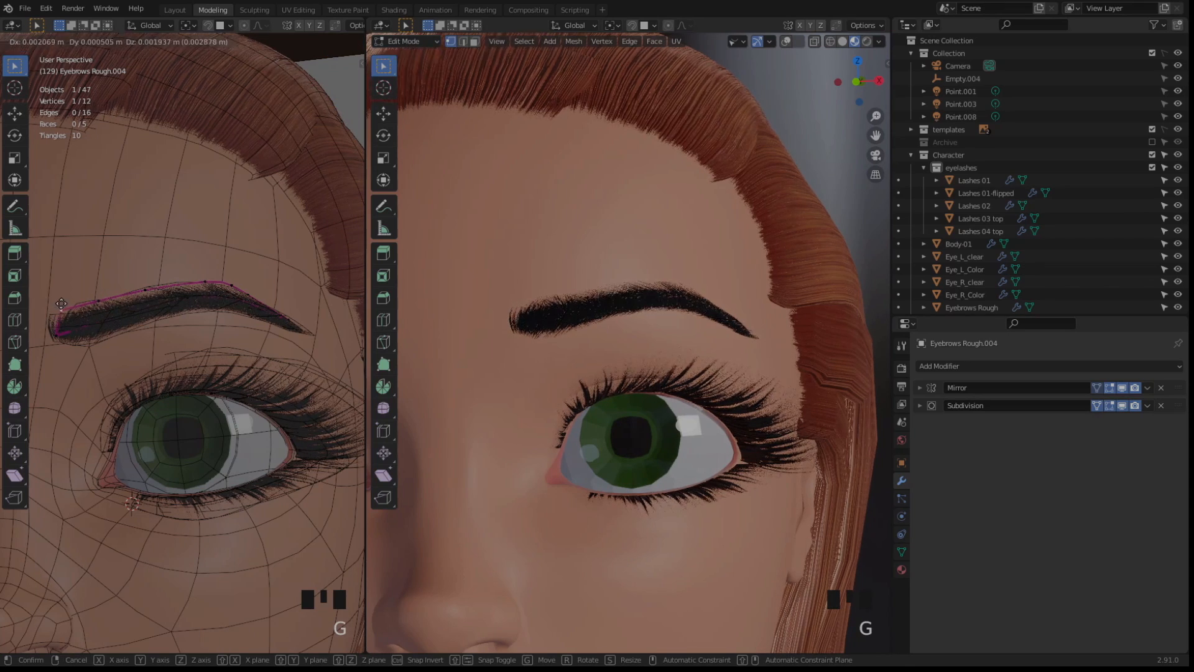
click(61, 304)
click(56, 337)
key(g)
click(55, 333)
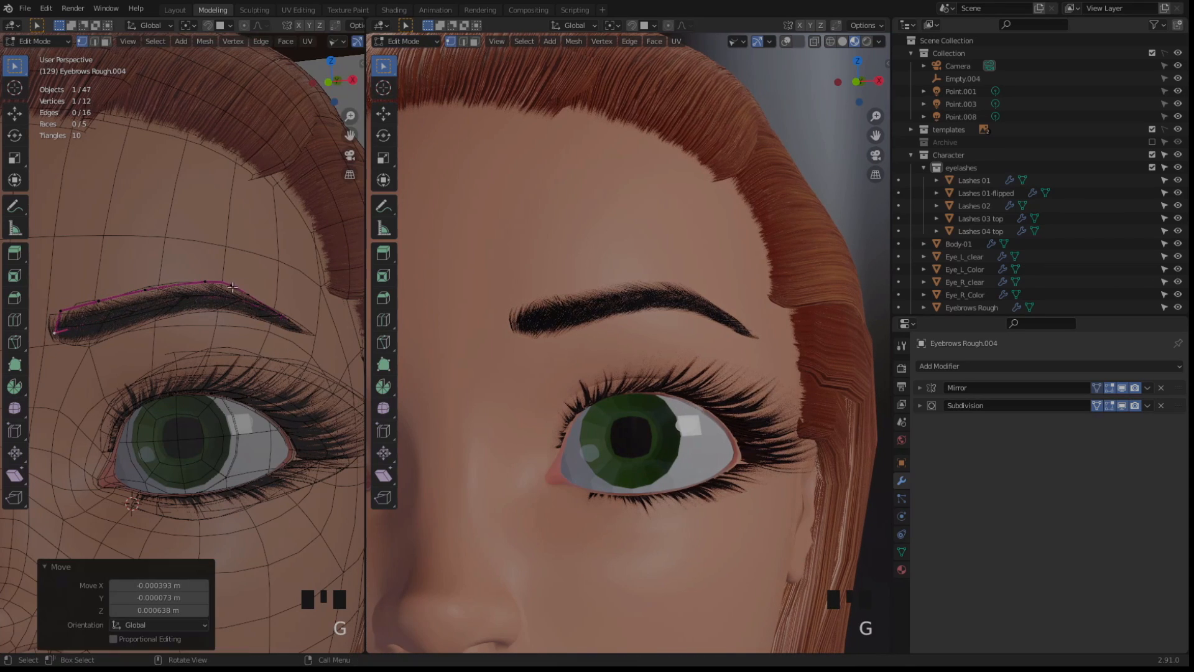
Nudge the arch vertices on the upper edge of Eyebrows Rough.004 slightly downward, by about 0.0006 to 0.0008 m in Z
drag(238, 292, 201, 275)
key(g)
click(199, 273)
click(165, 263)
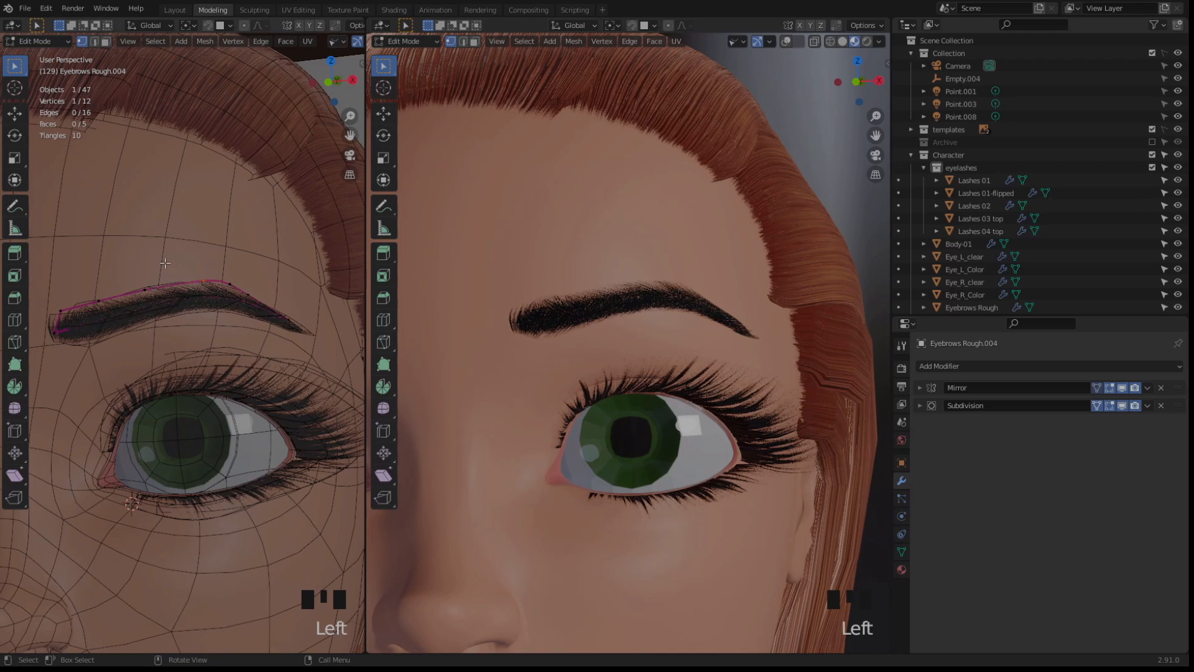
key(g)
click(166, 271)
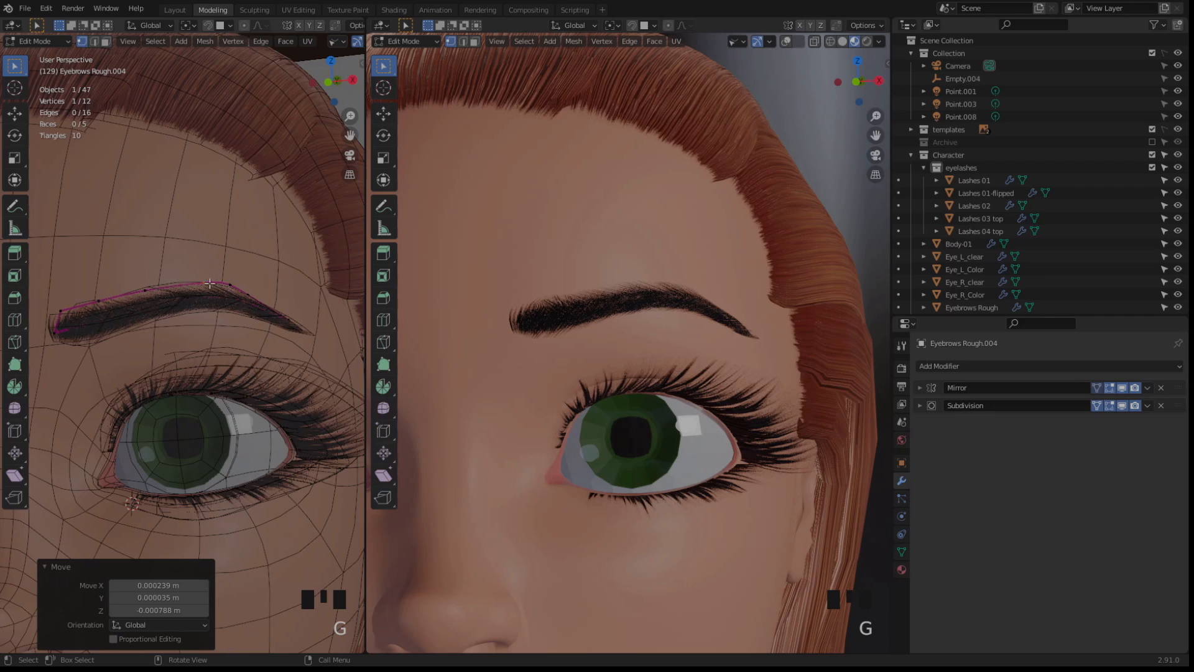
key(g)
click(175, 272)
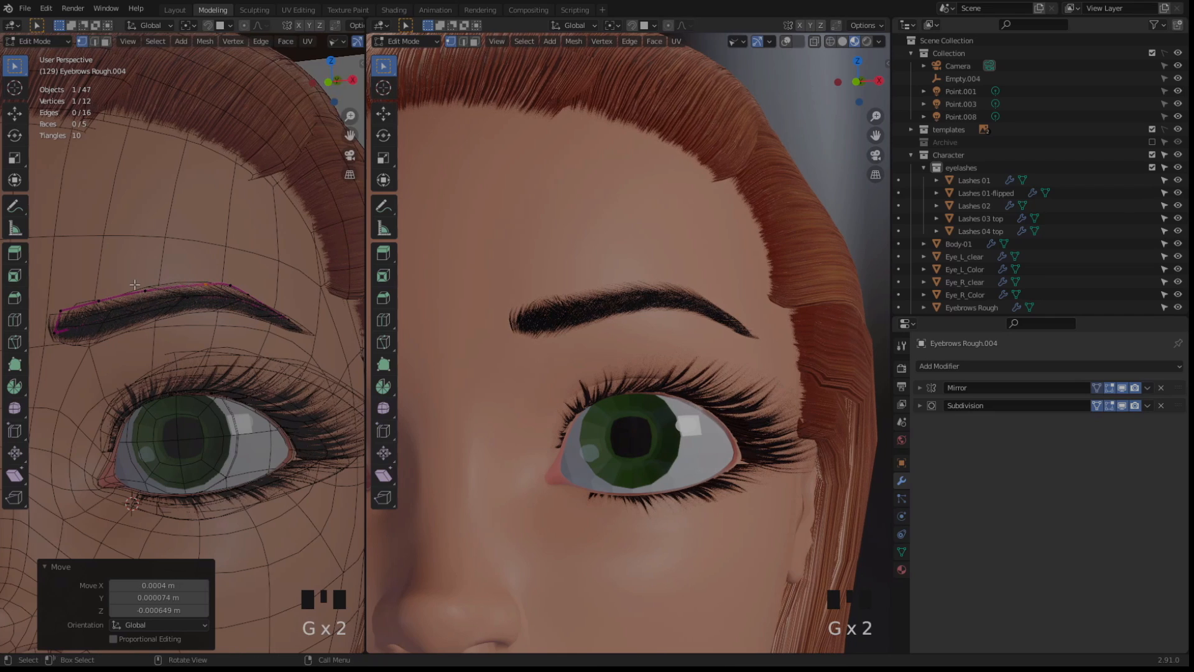
Edit brow layer Eyebrows Rough.002, lowering its upper arch vertex slightly and the vertex before it about 0.0012 m in Z
key(Tab)
click(153, 297)
key(Tab)
click(194, 275)
key(g)
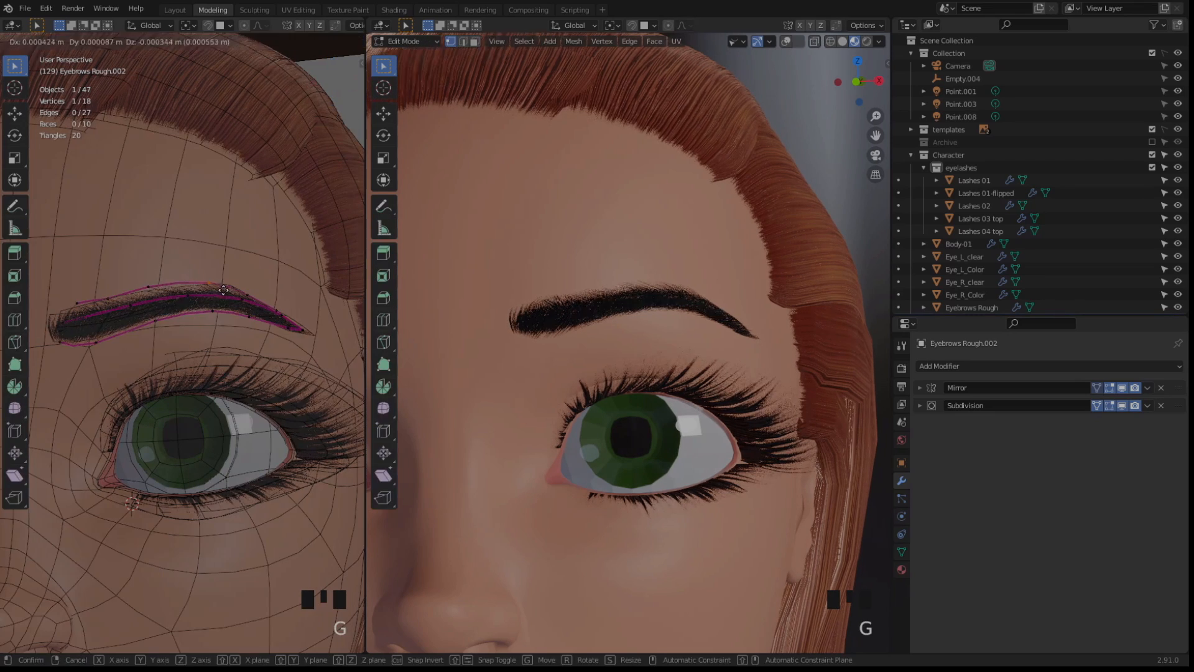
click(196, 279)
click(166, 301)
key(g)
click(128, 272)
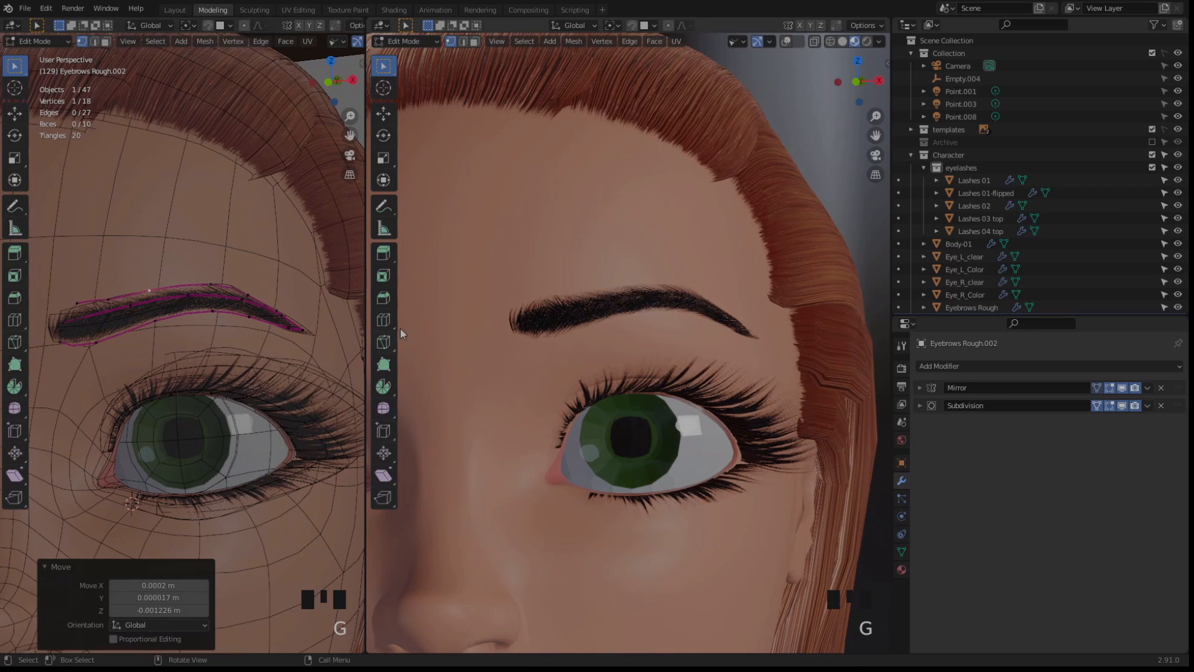
key(g)
key(g)
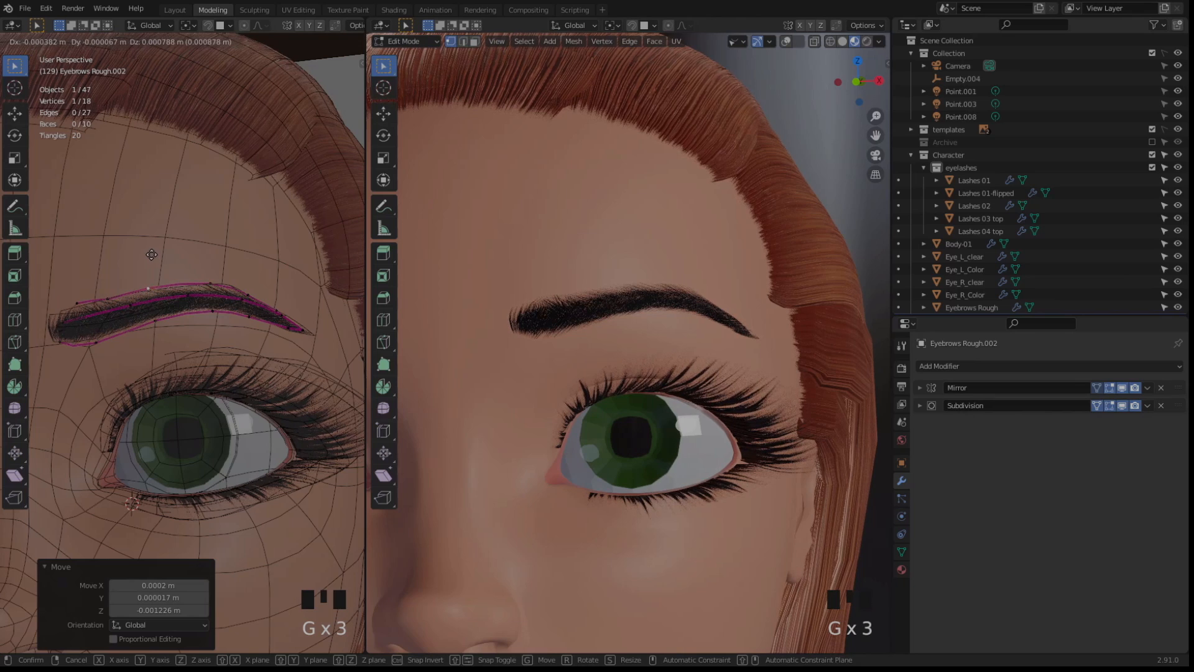
right_click(152, 255)
Lower the upper-edge vertex before the arch of Eyebrows Rough.002 by about 0.0014 m in Z and adjust its inner neighbour
scroll(565, 372, down, 4)
middle_drag(565, 373, 578, 359)
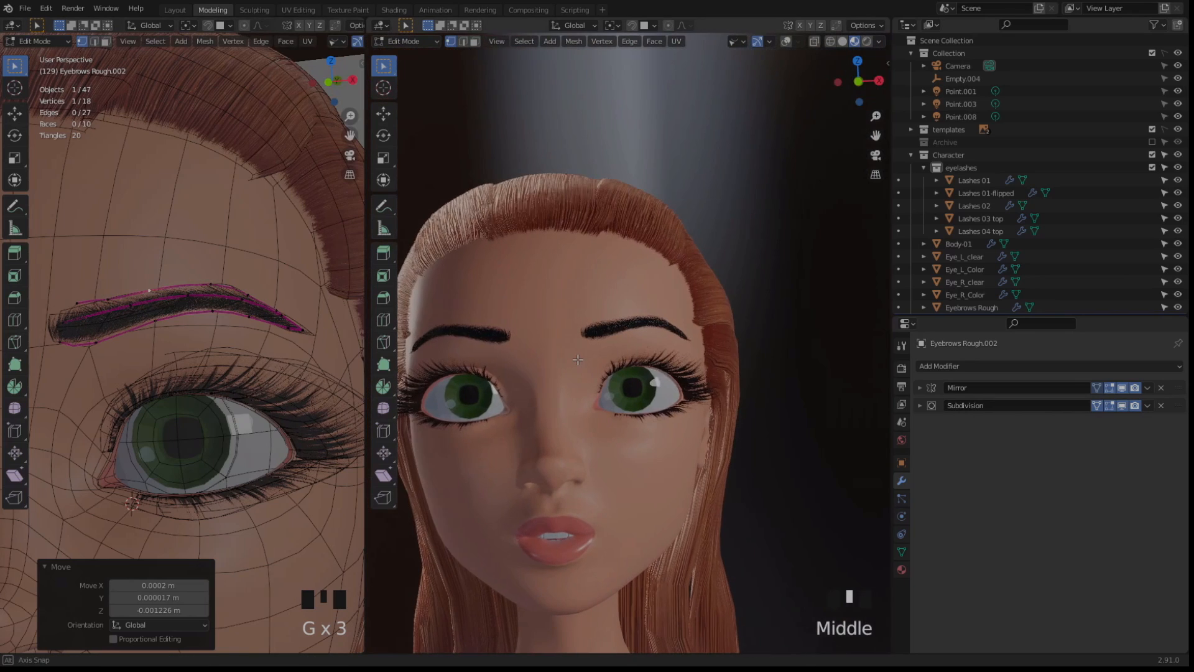
scroll(628, 368, up, 4)
middle_drag(702, 317, 687, 314)
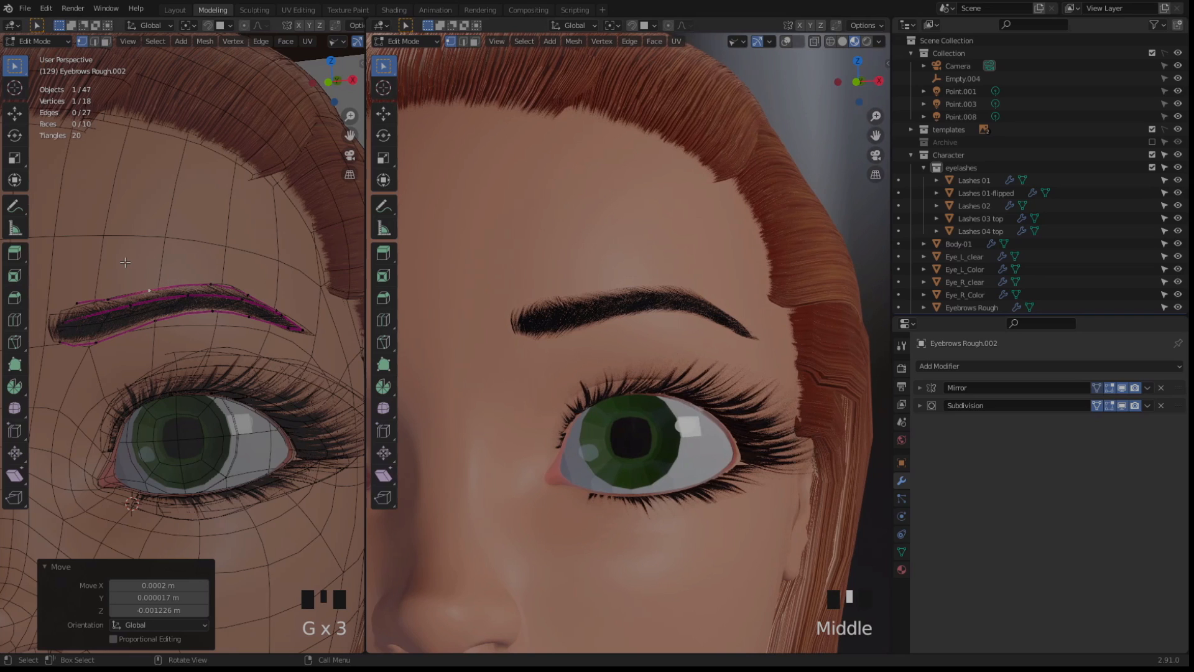
scroll(149, 268, up, 1)
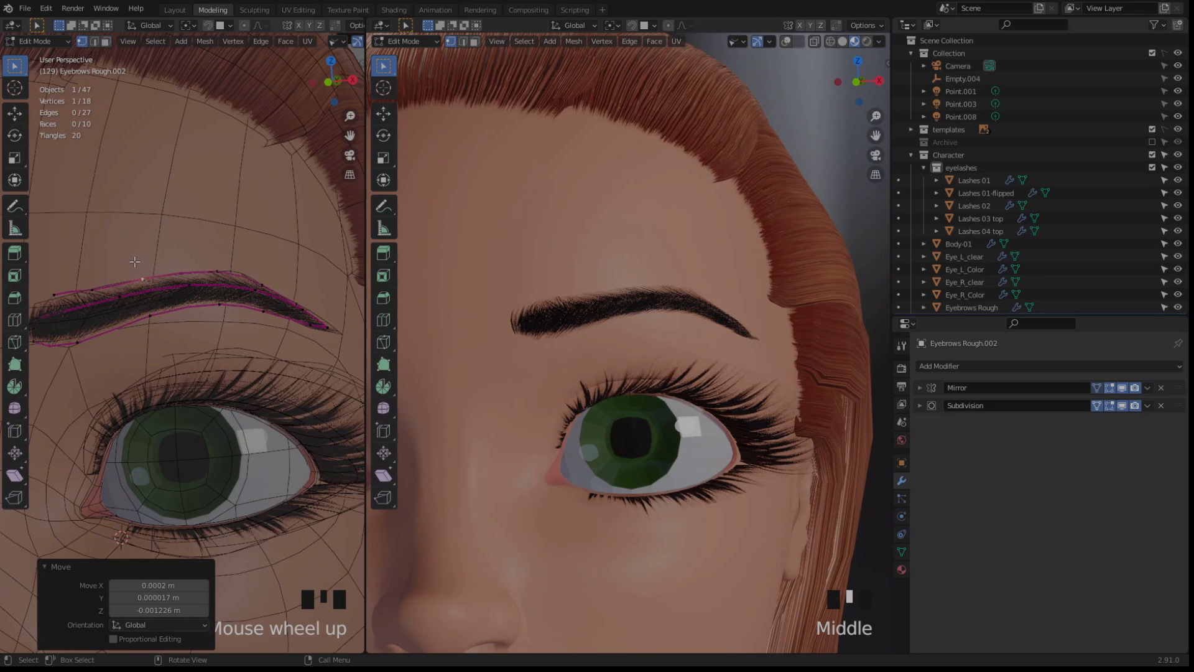
key(g)
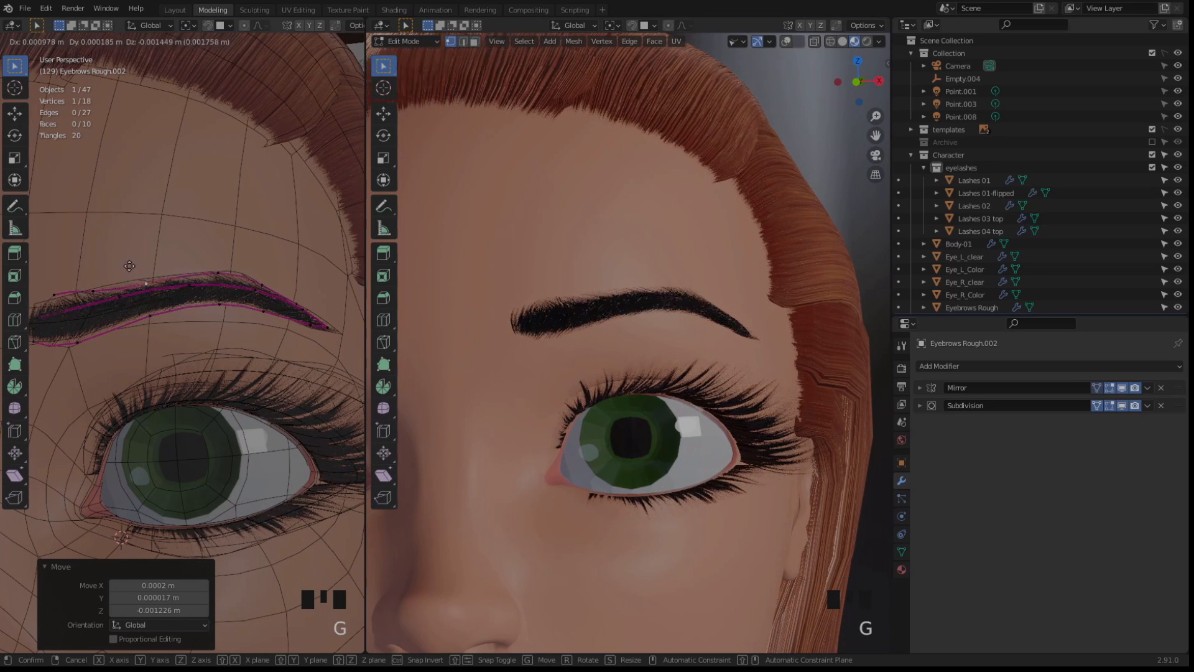
click(128, 266)
click(95, 291)
key(g)
click(93, 288)
Refine the upper inner-corner vertex of Eyebrows Rough.002 and nudge a middle-row vertex about 0.0006 m down in Z
click(150, 287)
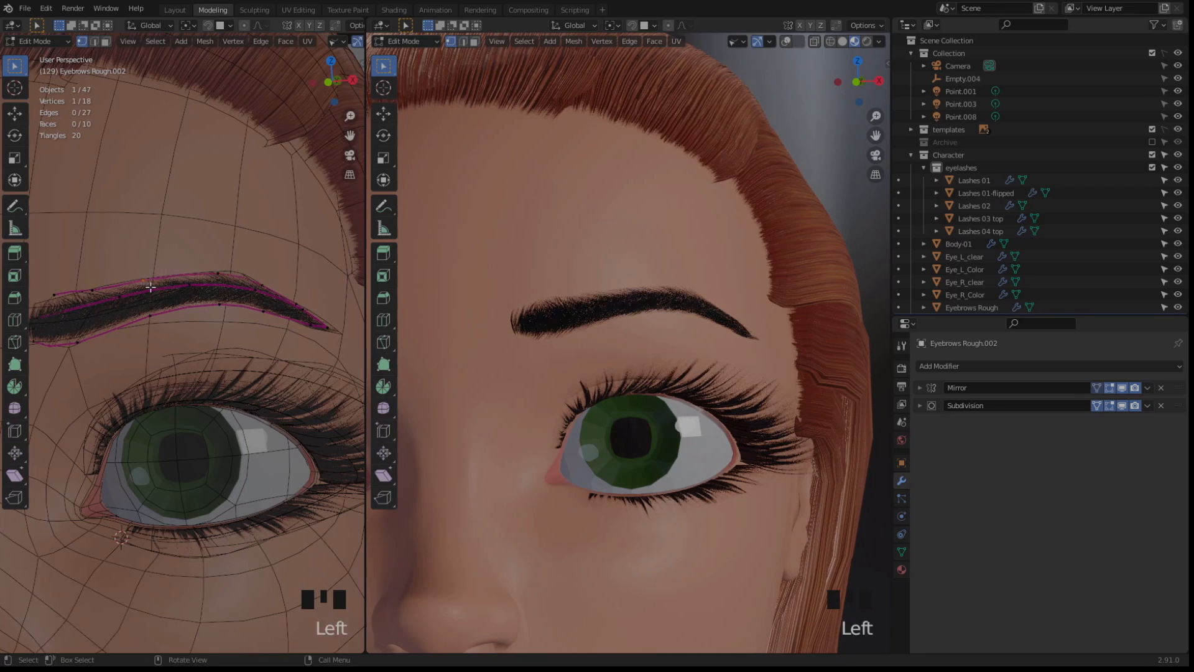
shift+middle_drag(150, 287, 262, 286)
click(142, 286)
key(g)
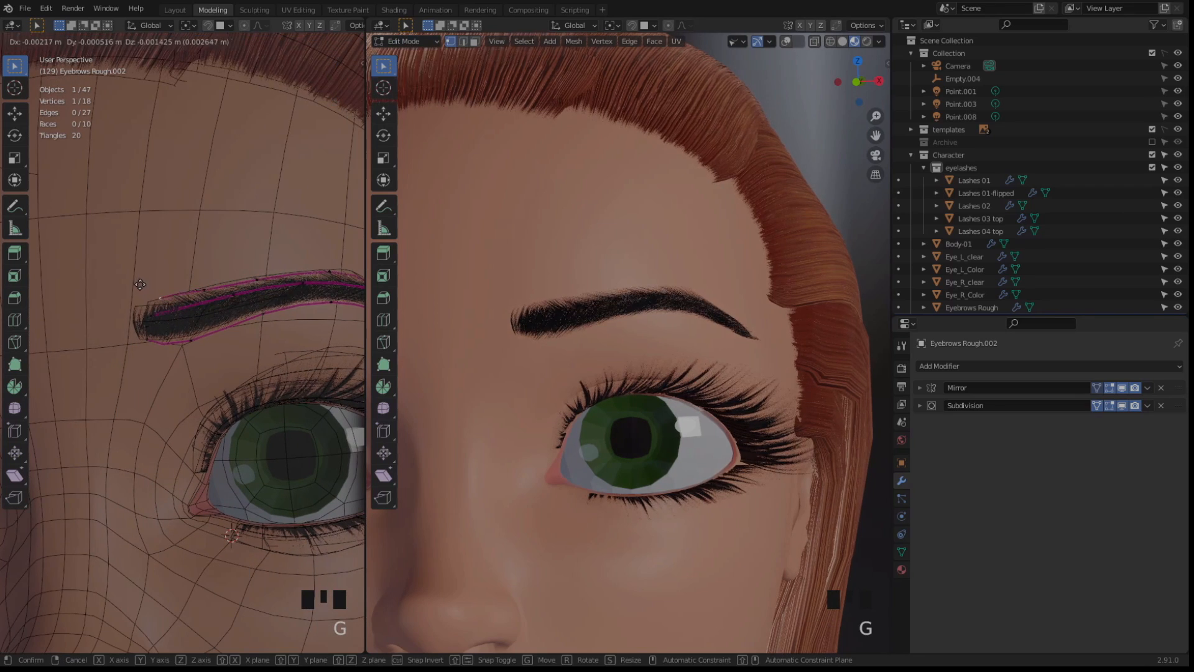
click(140, 285)
shift+middle_drag(265, 343, 178, 355)
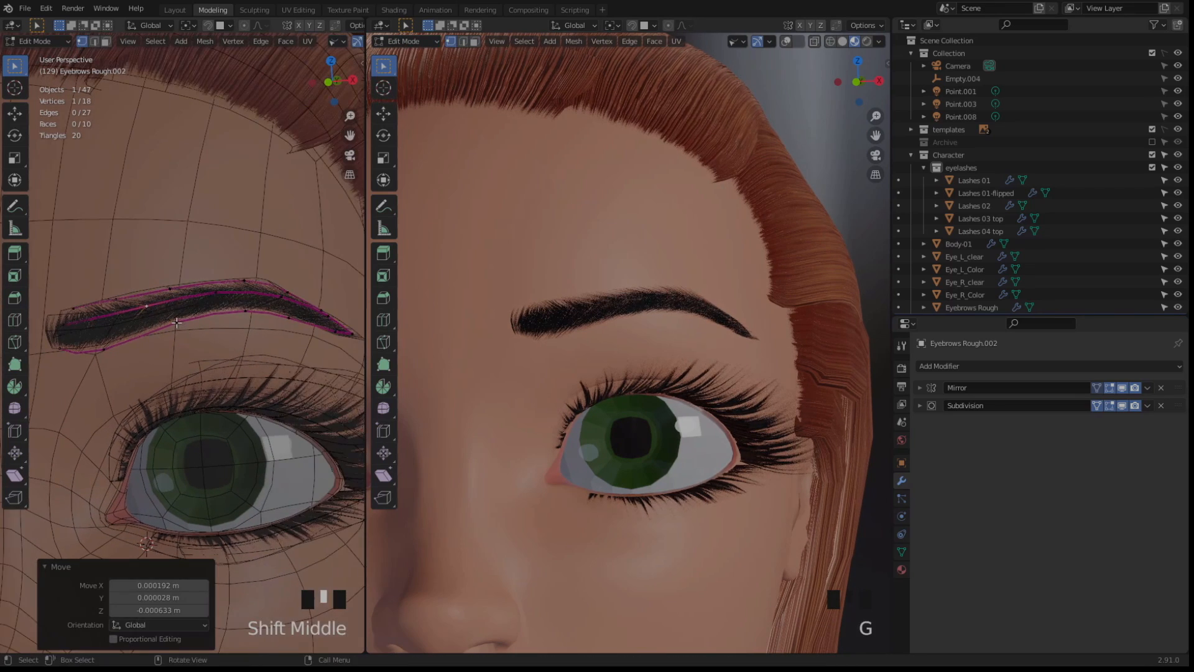
Switch the preview viewport to rendered shading and check the brows on the face without overlays
middle_drag(526, 335, 508, 396)
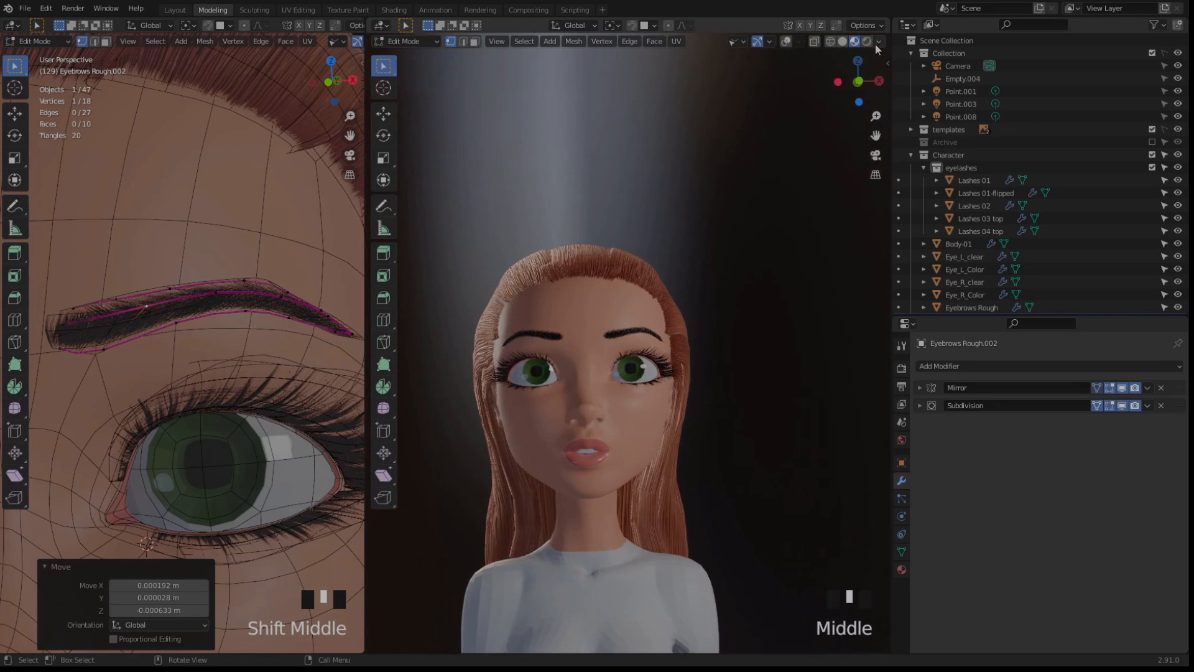
click(867, 41)
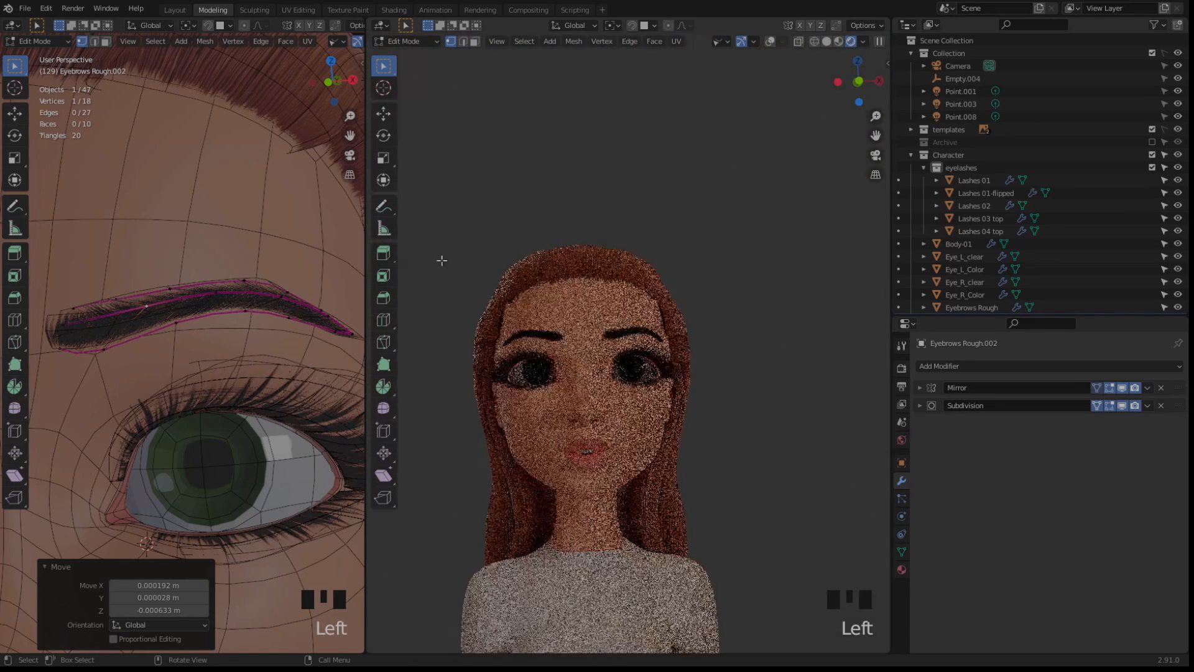
scroll(545, 377, up, 6)
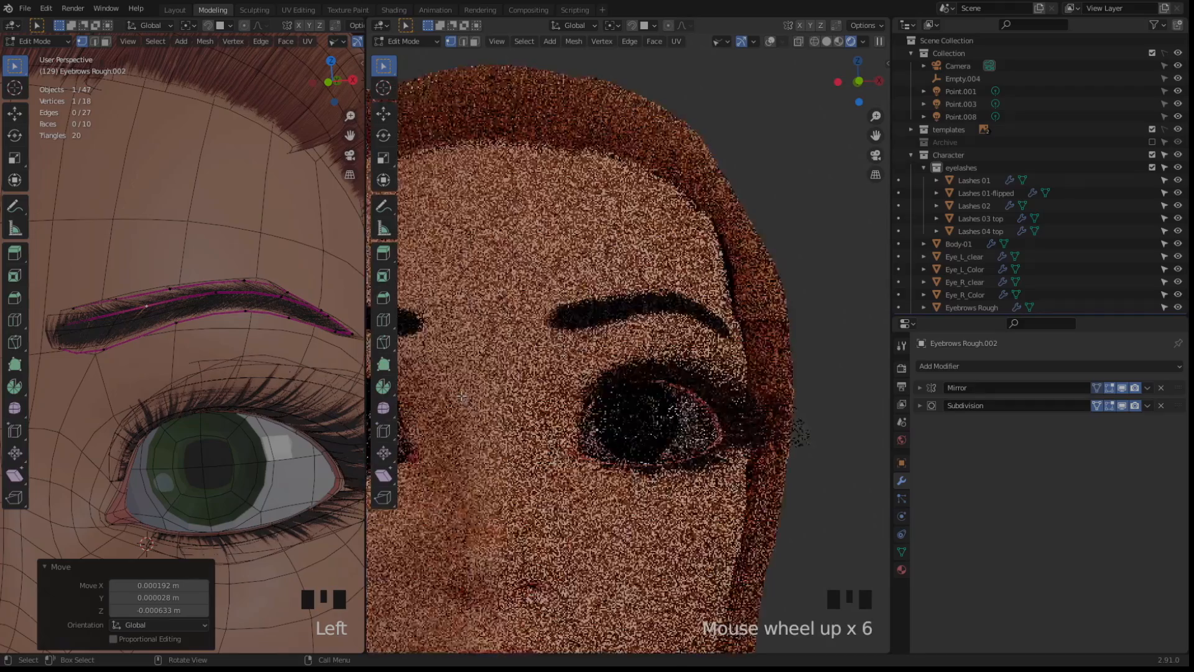
mouse_move(601, 371)
middle_down()
mouse_move(622, 370)
mouse_move(603, 368)
middle_up()
scroll(644, 370, down, 3)
key(shift+alt+z)
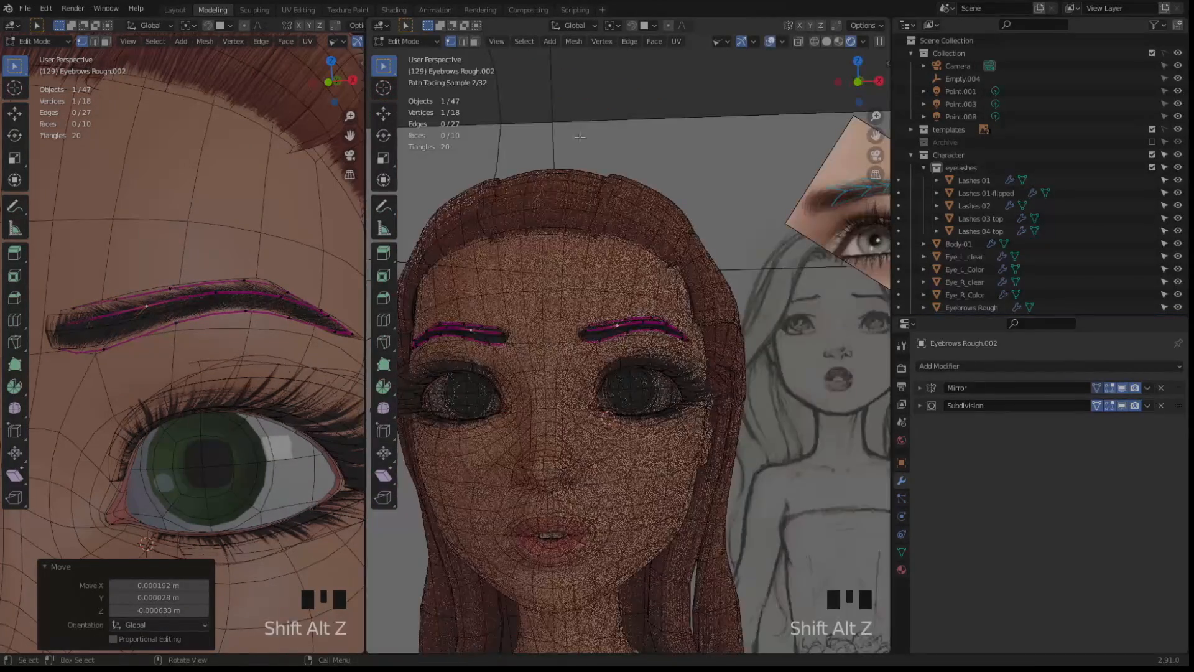
key(shift+alt+z)
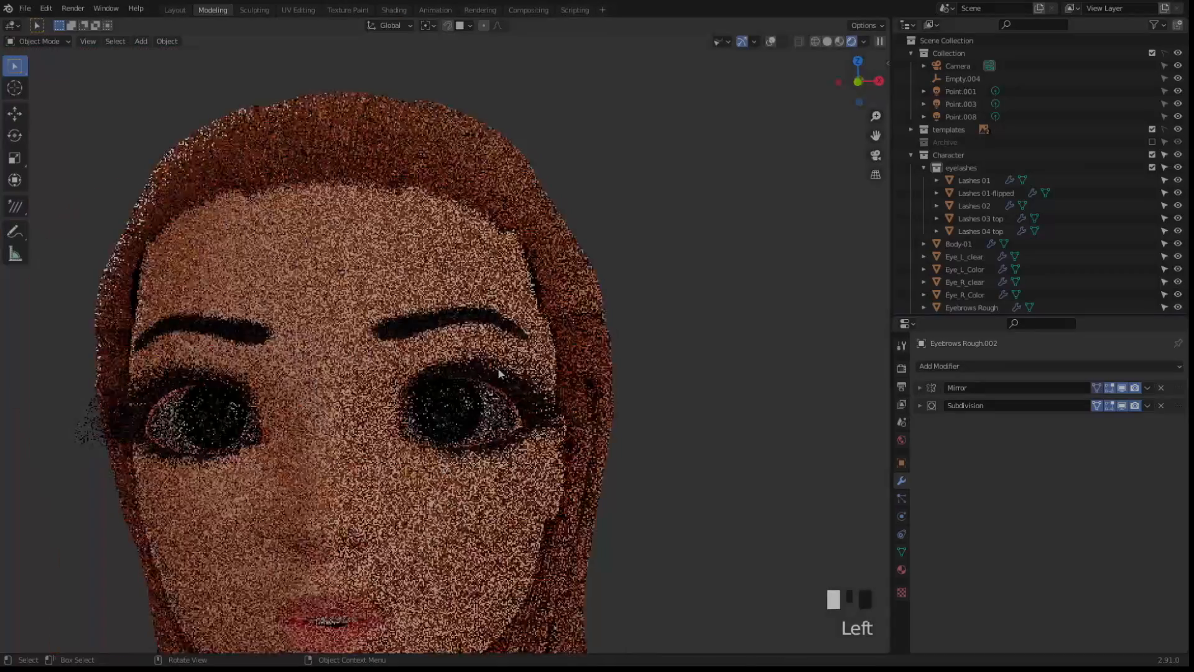
Frame the character's head and shoulders, make the hidden long hair pieces visible again, and hide the viewport overlays
scroll(499, 374, down, 4)
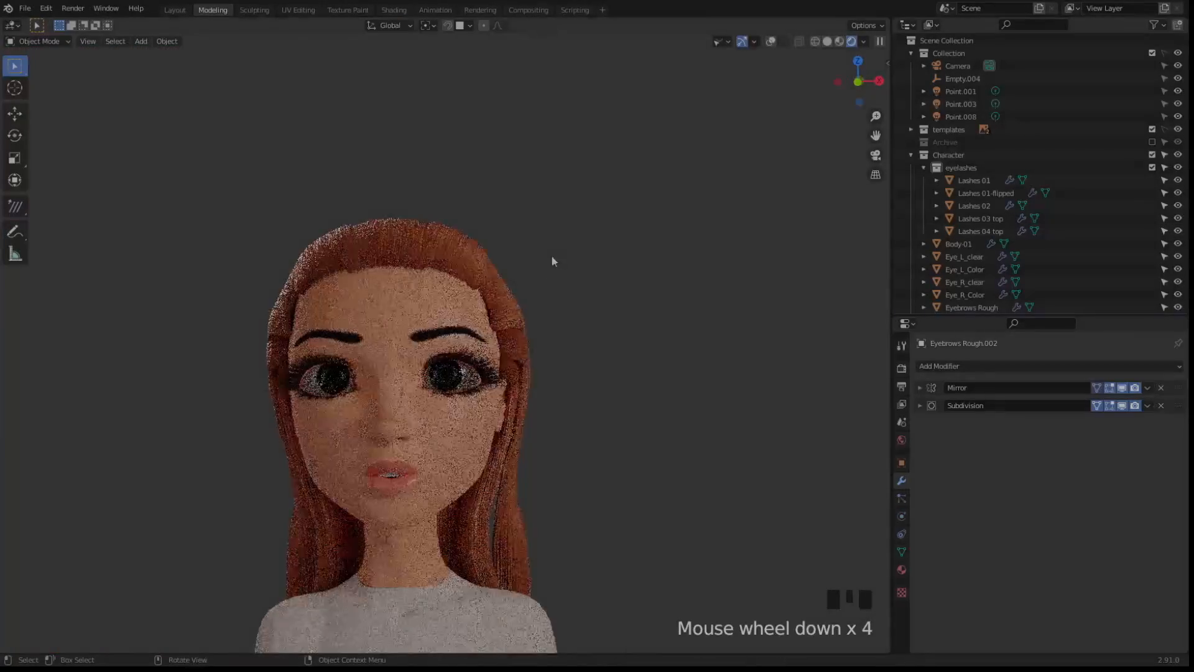
middle_drag(152, 348, 634, 329)
scroll(1098, 211, down, 14)
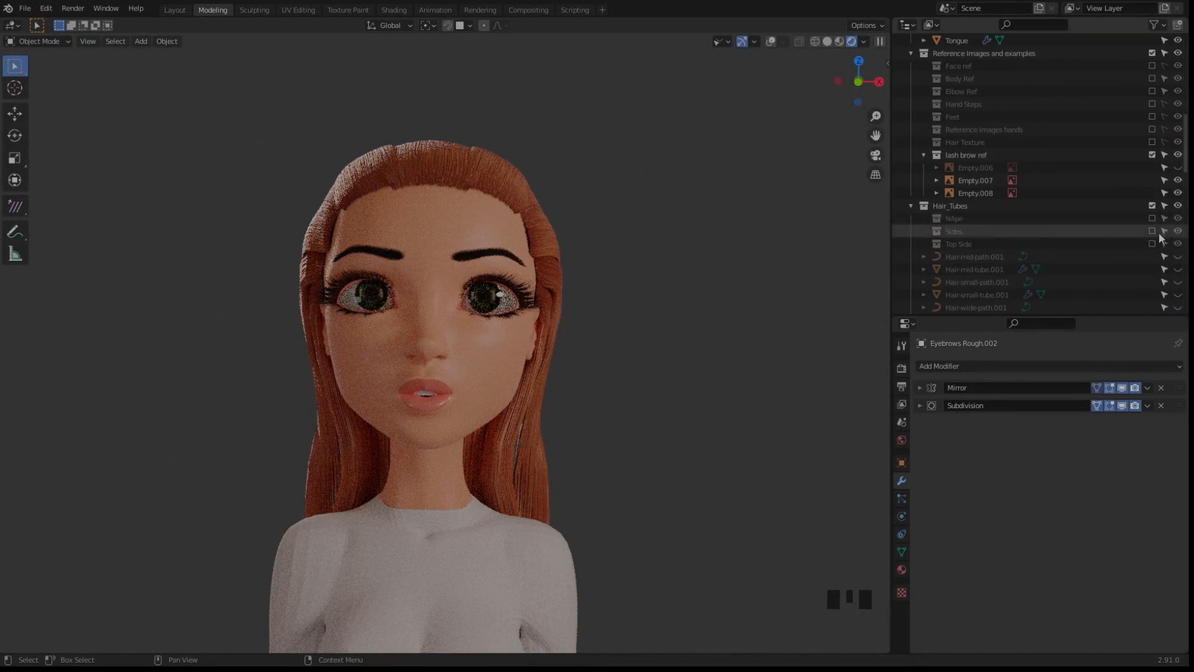
scroll(1149, 247, down, 14)
click(1178, 142)
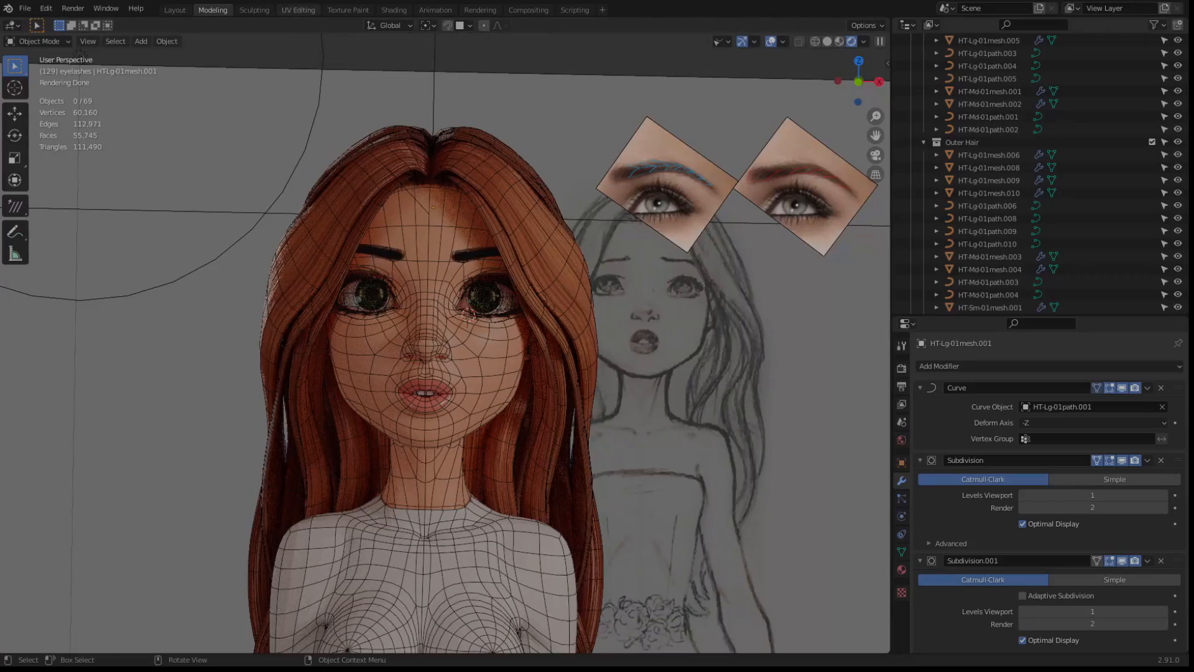
key(shift+alt+z)
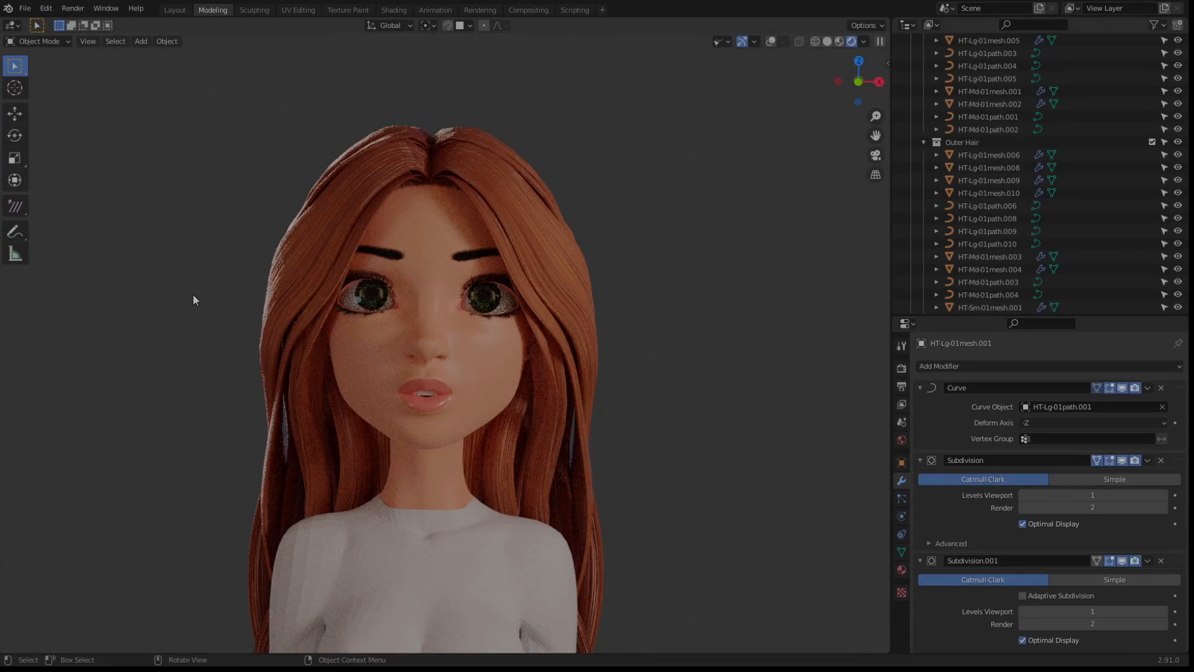
Examine the rendered brows together with the full hair and lashes from close up and slightly different angles
scroll(193, 294, up, 5)
shift+middle_drag(147, 242, 147, 257)
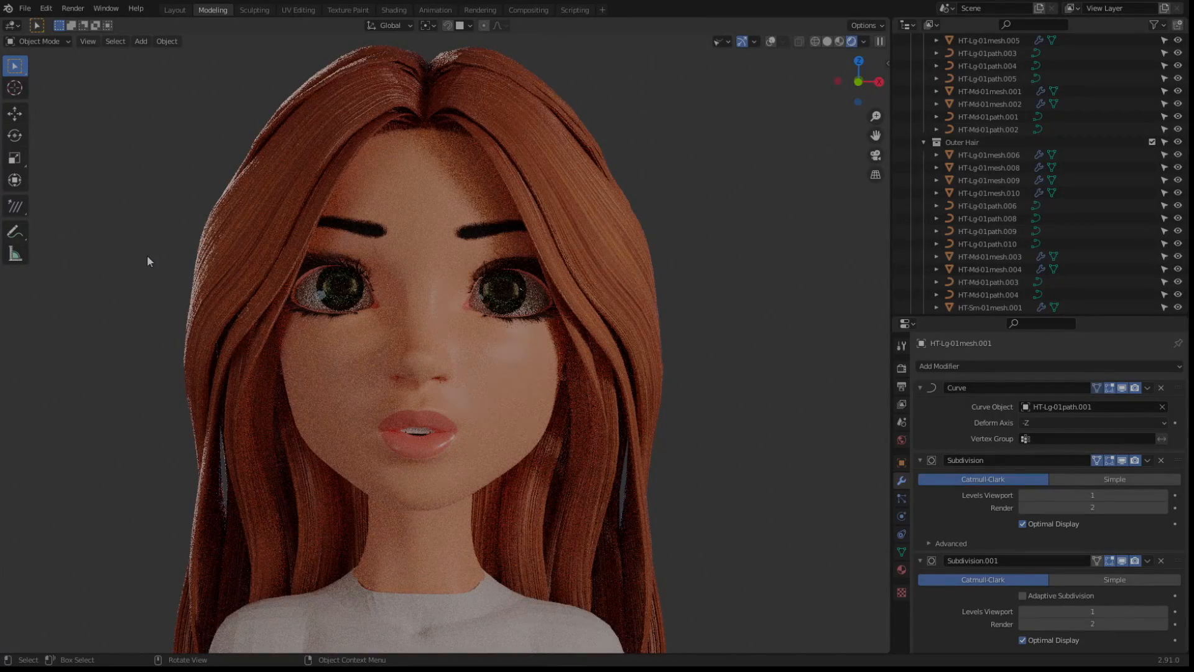
mouse_move(111, 293)
middle_down()
mouse_move(89, 295)
mouse_move(112, 294)
middle_up()
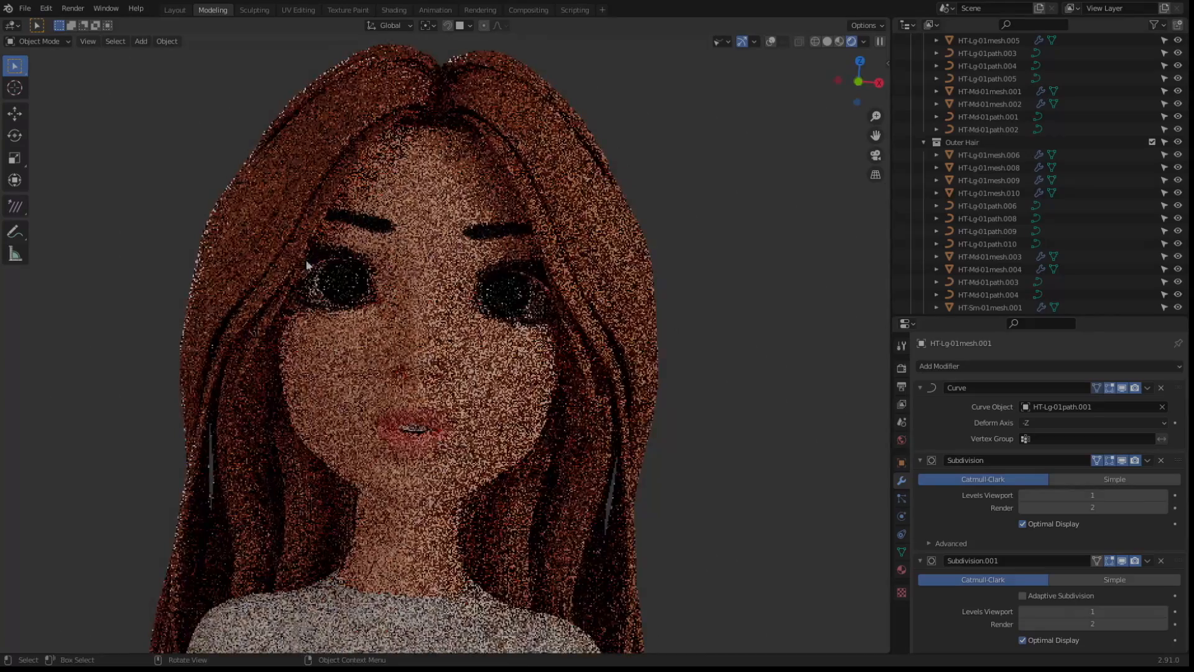
middle_drag(363, 232, 345, 219)
scroll(346, 224, up, 5)
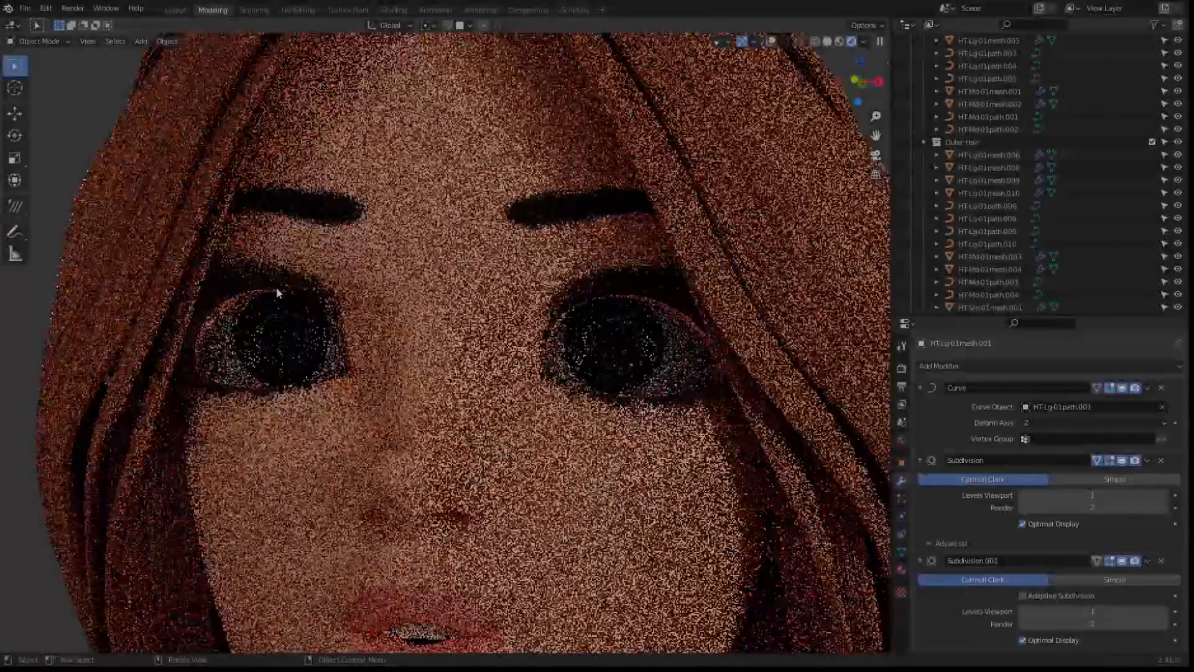